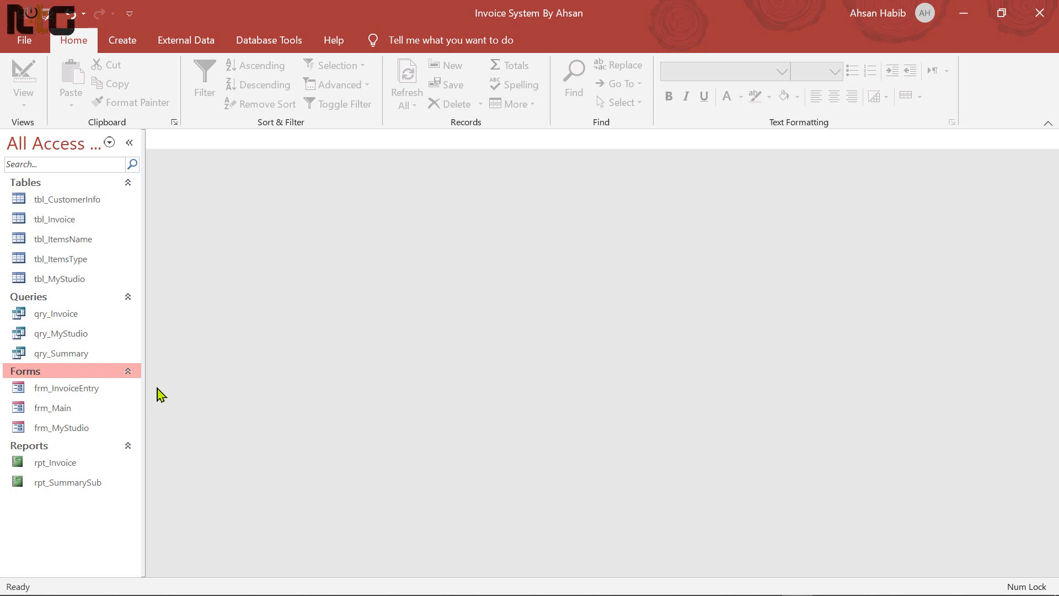
Open frm_Main to show Total Income 870.00 and Total Due 830.00
double_click(56, 408)
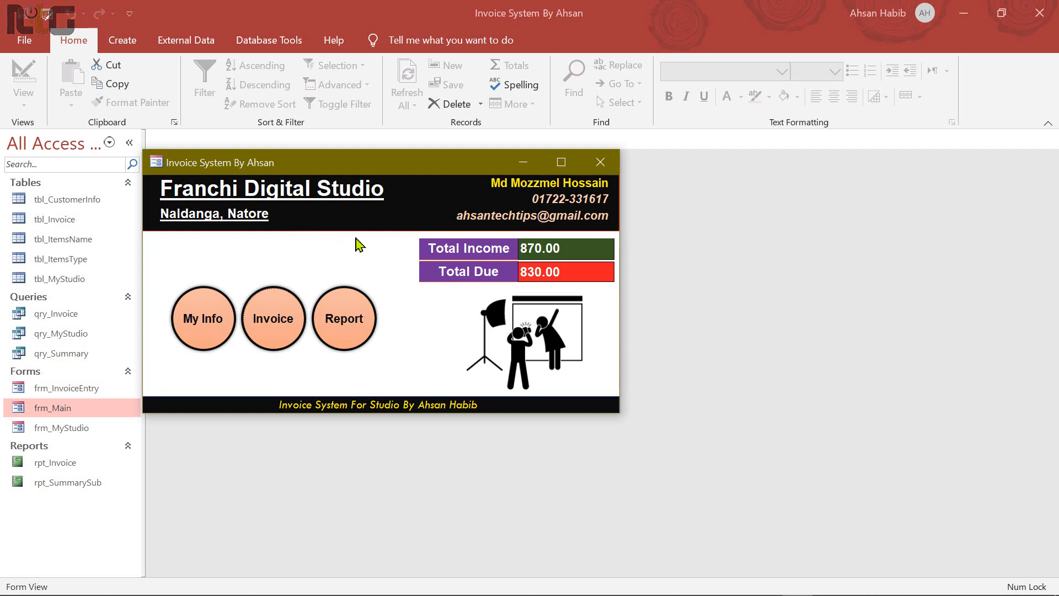
click(211, 325)
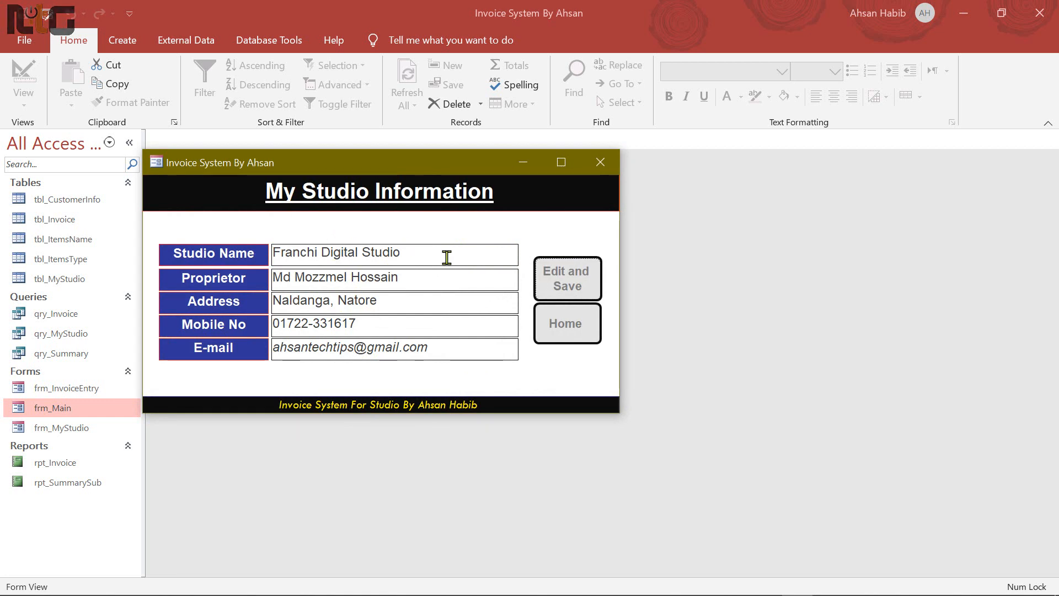
click(576, 329)
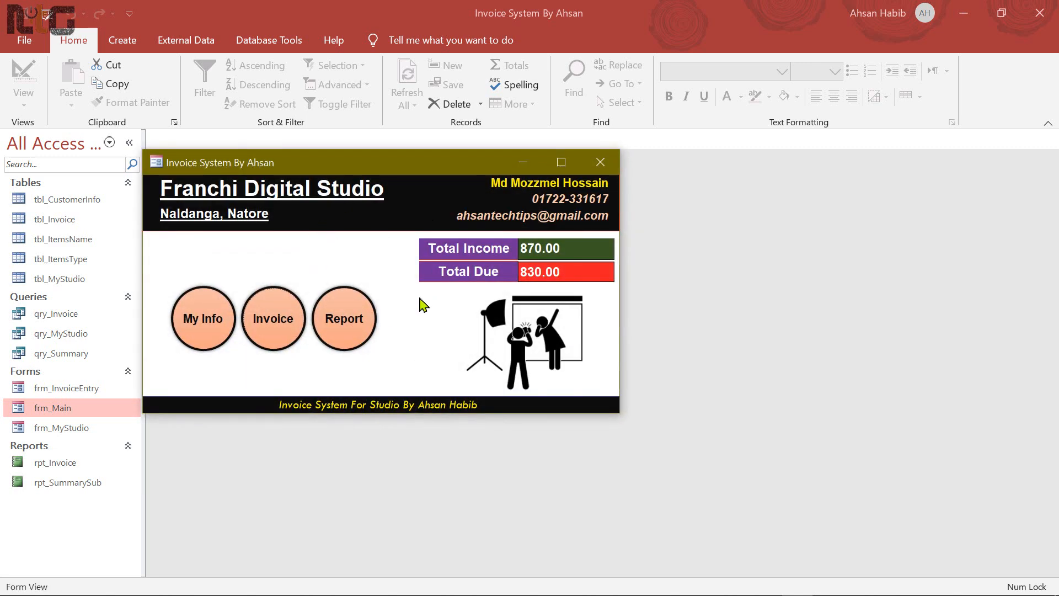
click(275, 316)
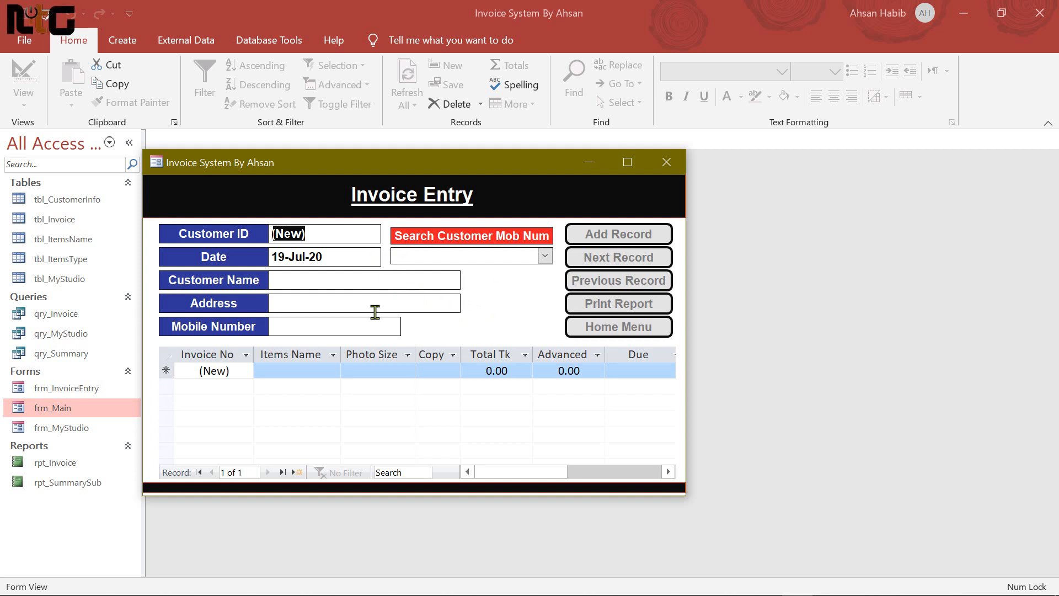
click(545, 257)
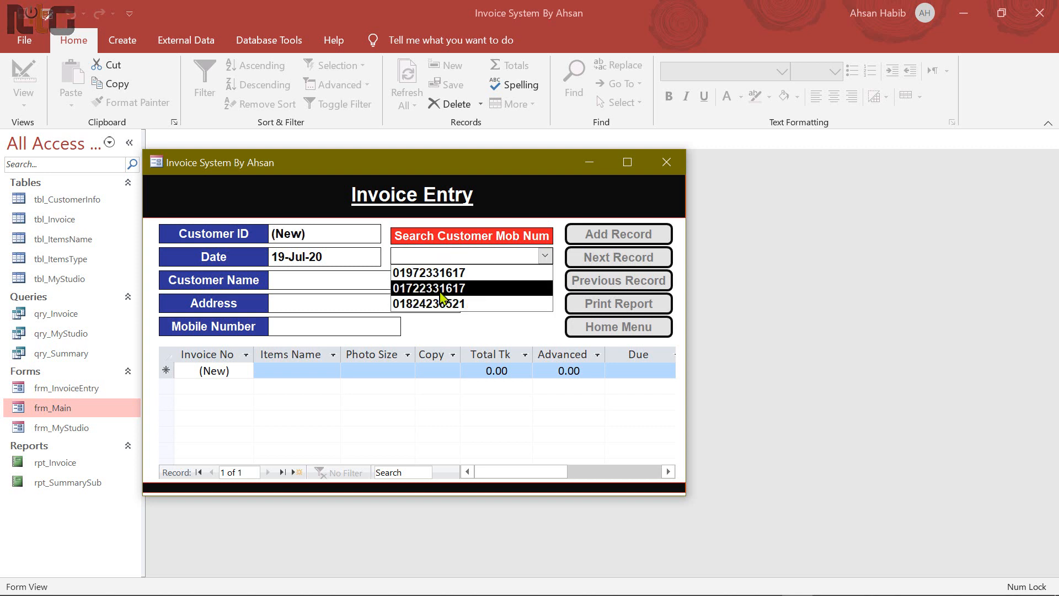
click(449, 273)
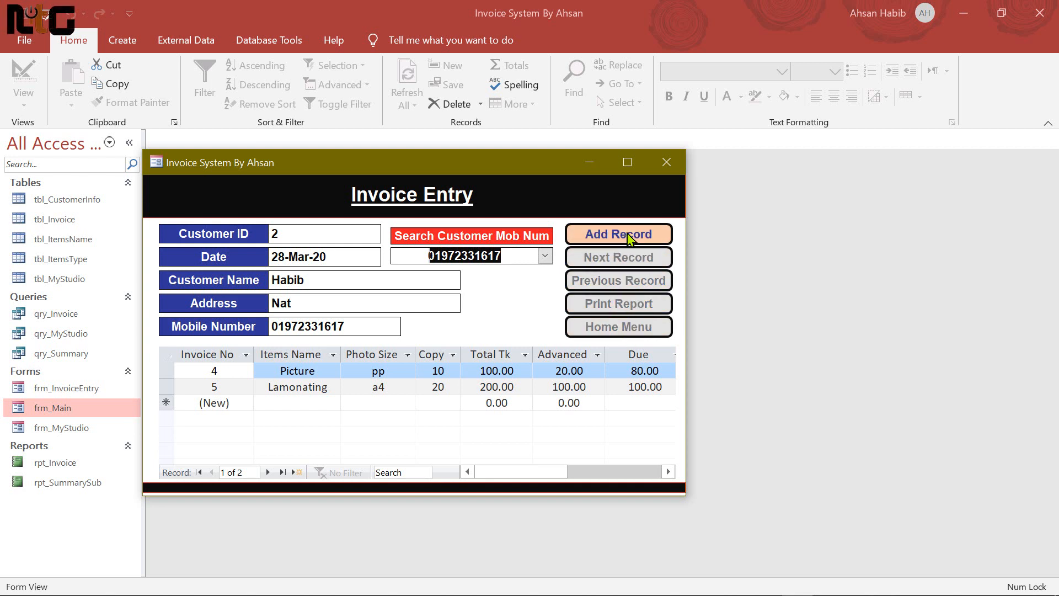
click(638, 312)
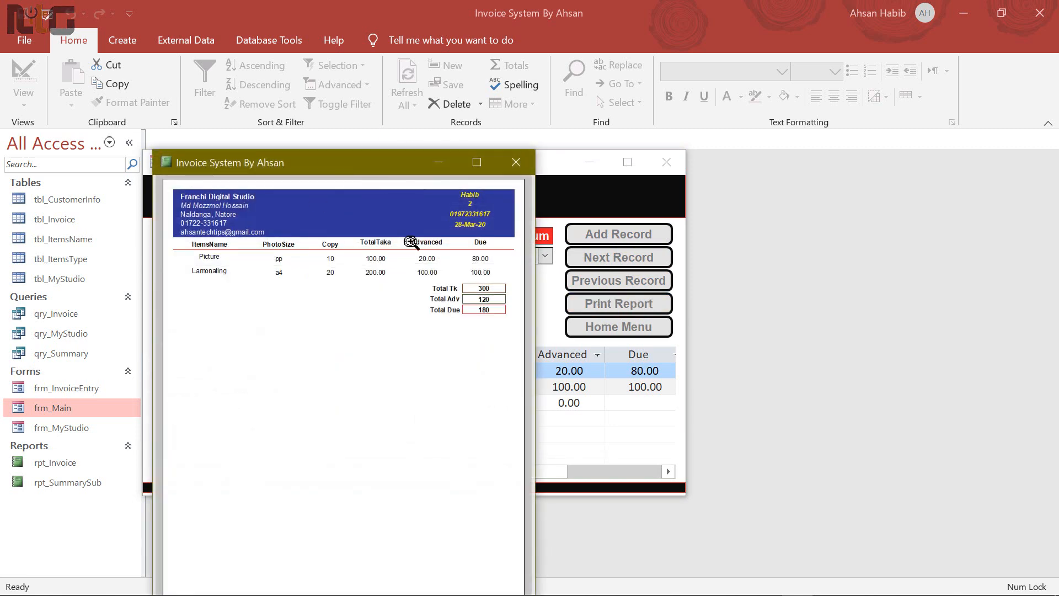
drag(358, 171, 409, 80)
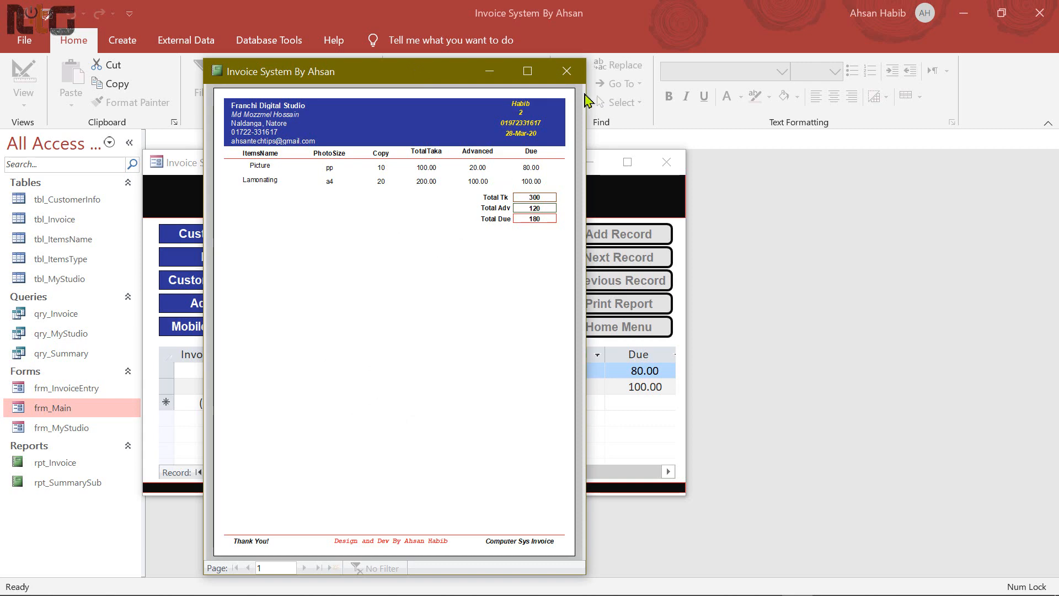
click(566, 71)
click(618, 331)
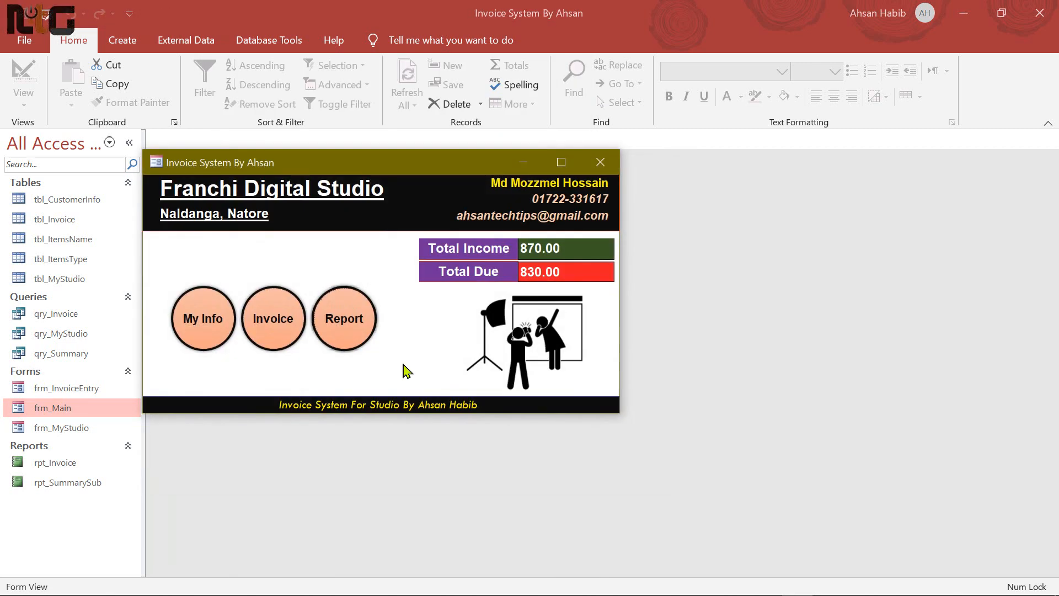
click(363, 326)
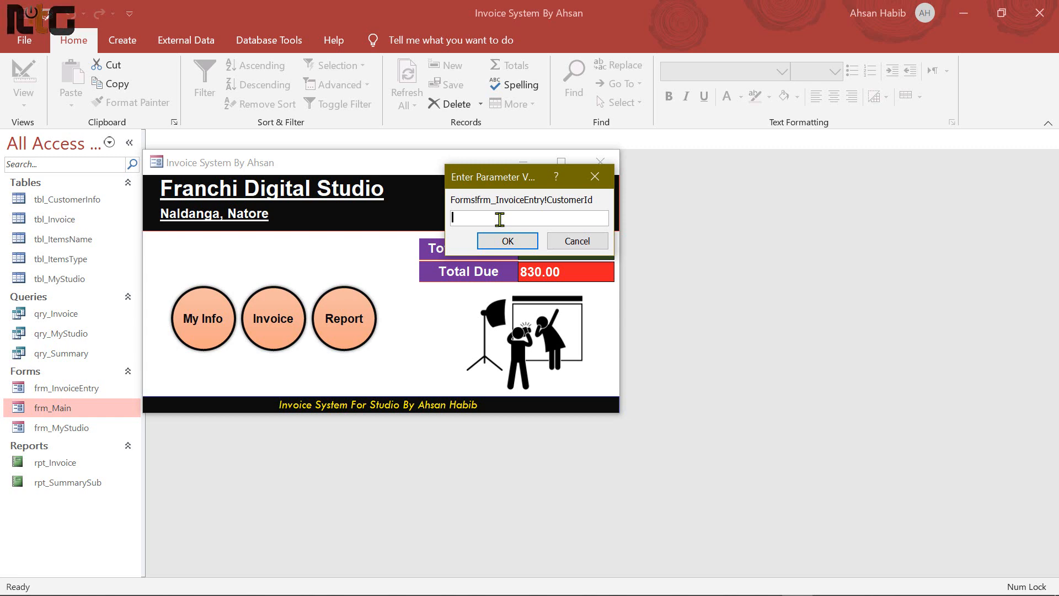
text(2)
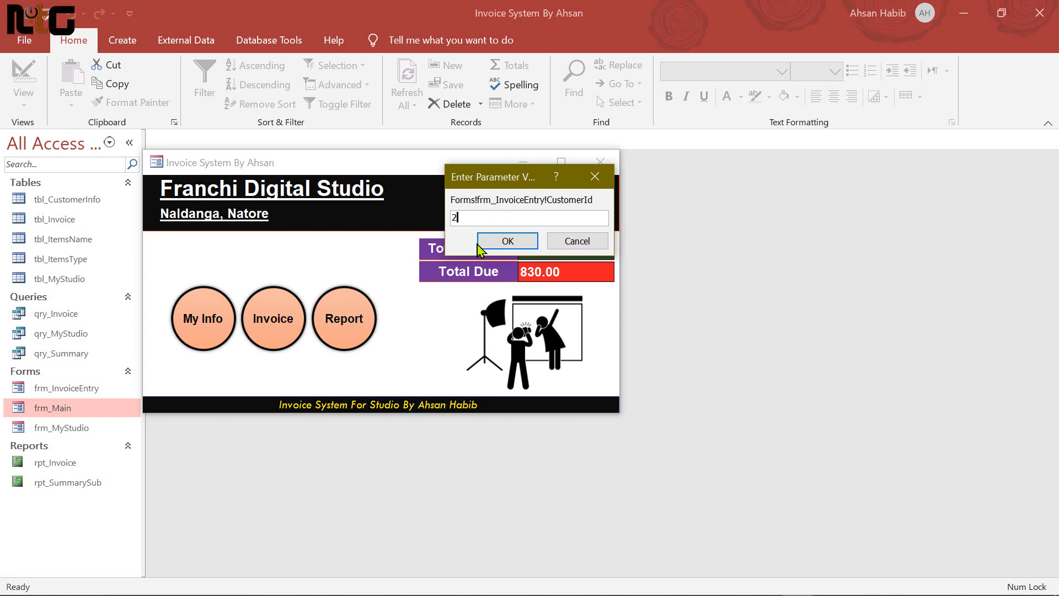
click(519, 251)
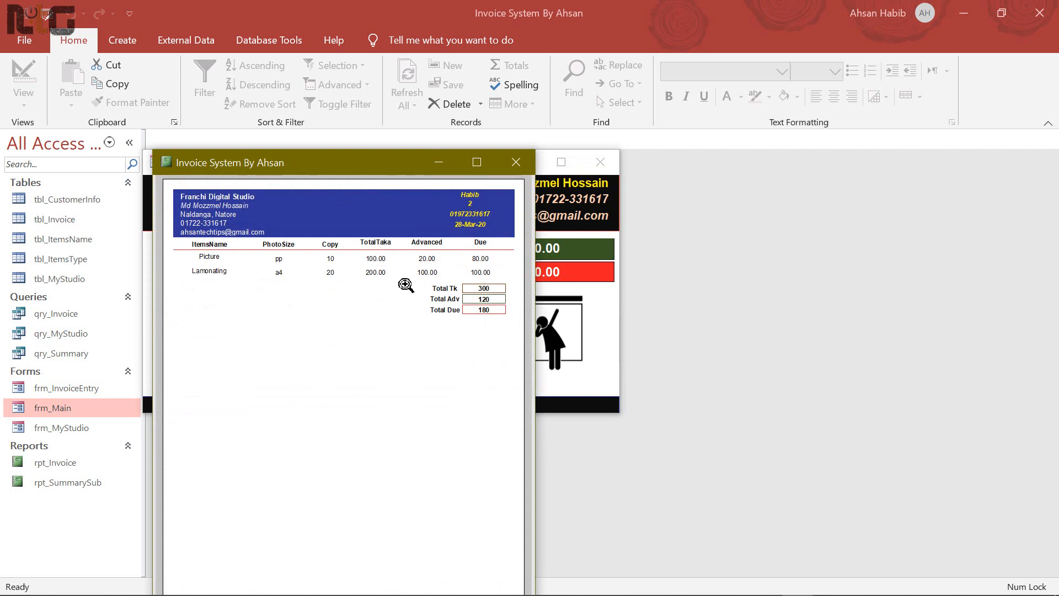
drag(368, 163, 377, 58)
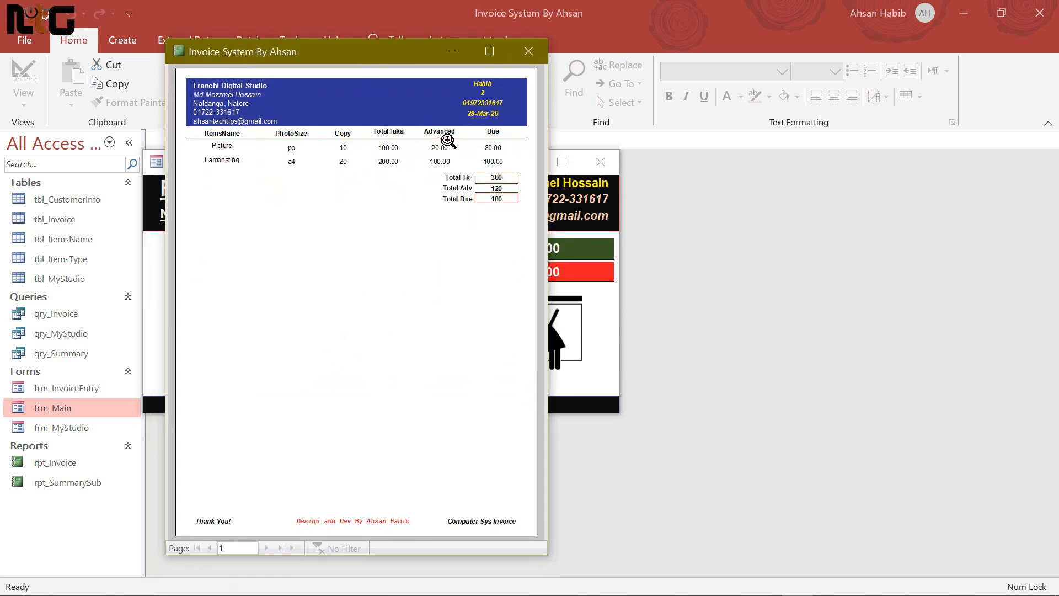
click(528, 51)
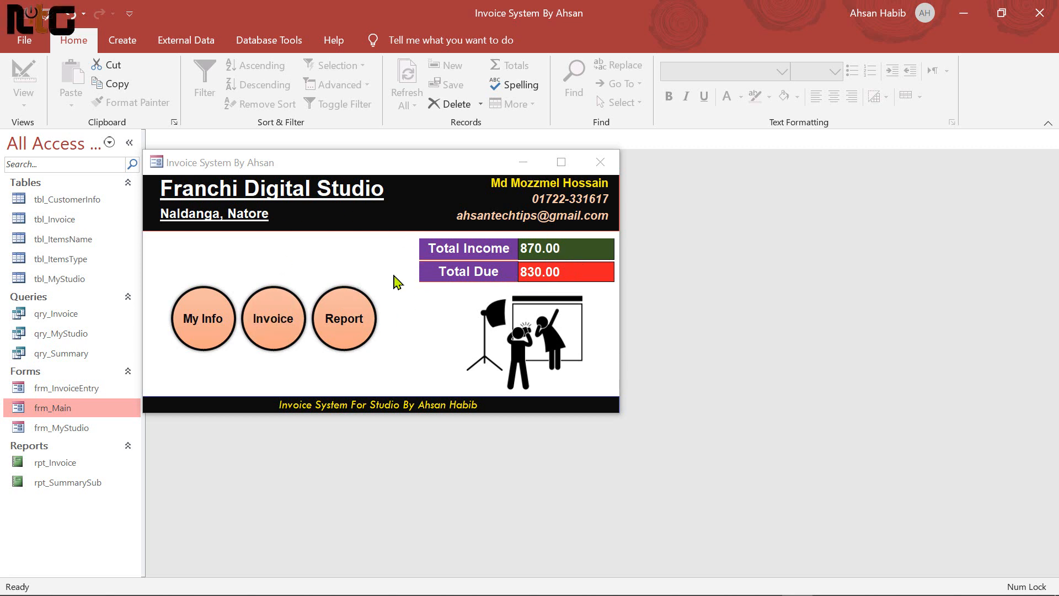
Close the main menu form and exit Microsoft Access
key(ctrl+w)
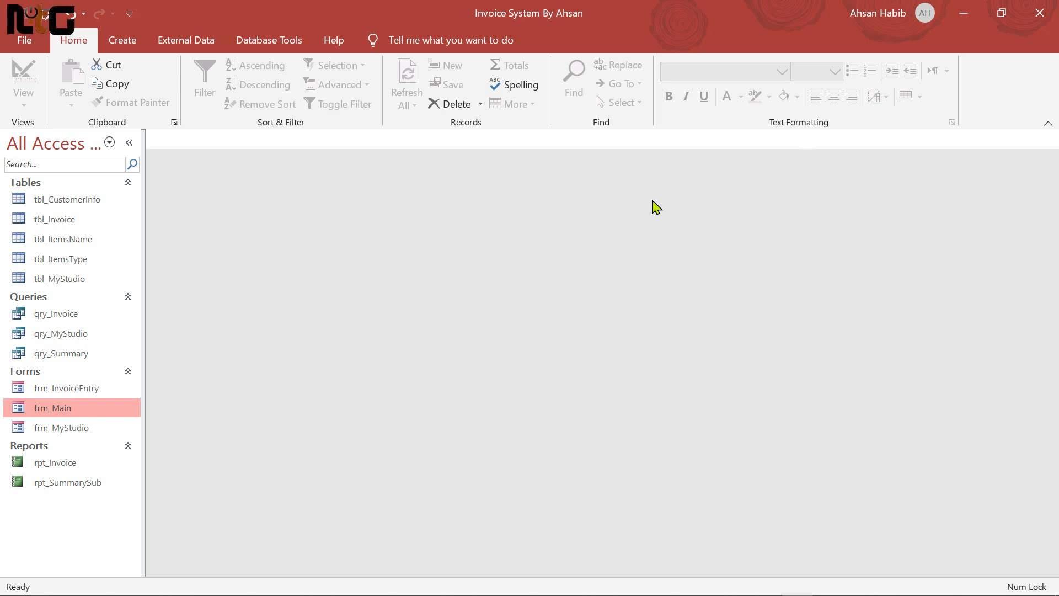
click(1039, 17)
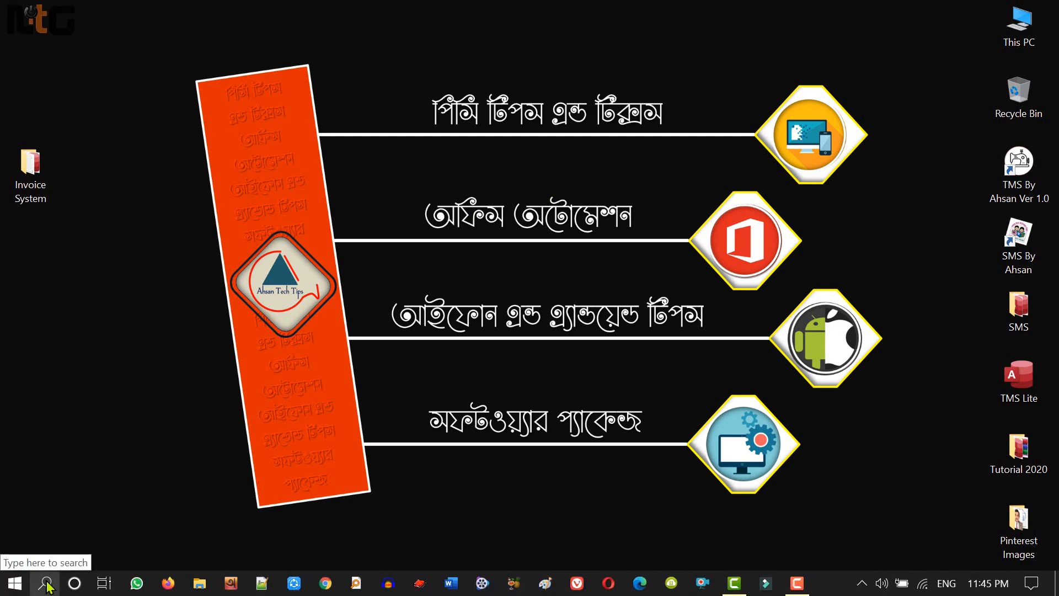
Search Windows for 'acc' and launch Microsoft Access
click(46, 583)
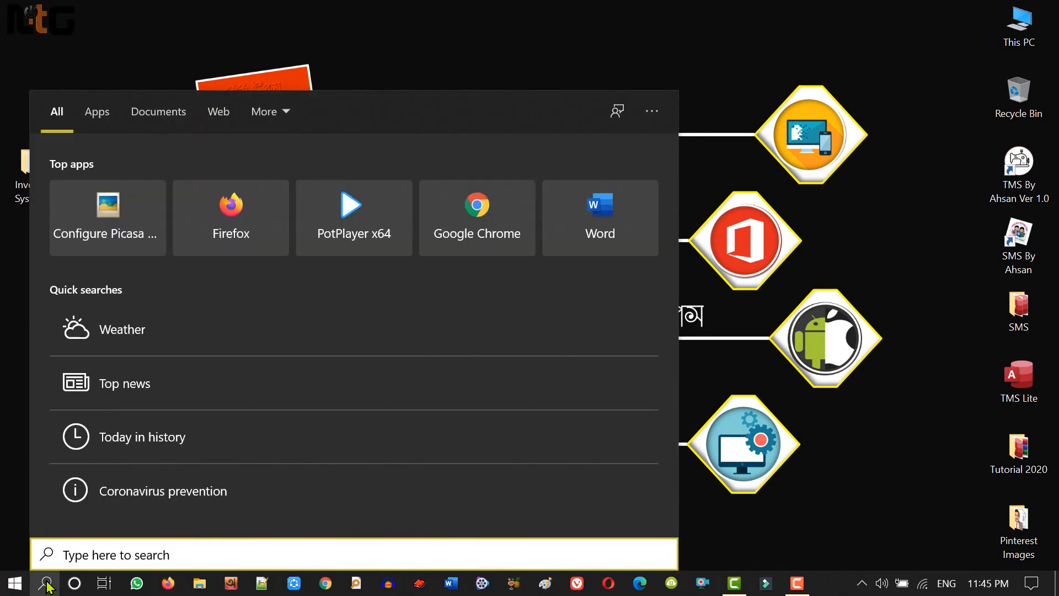
text(acc)
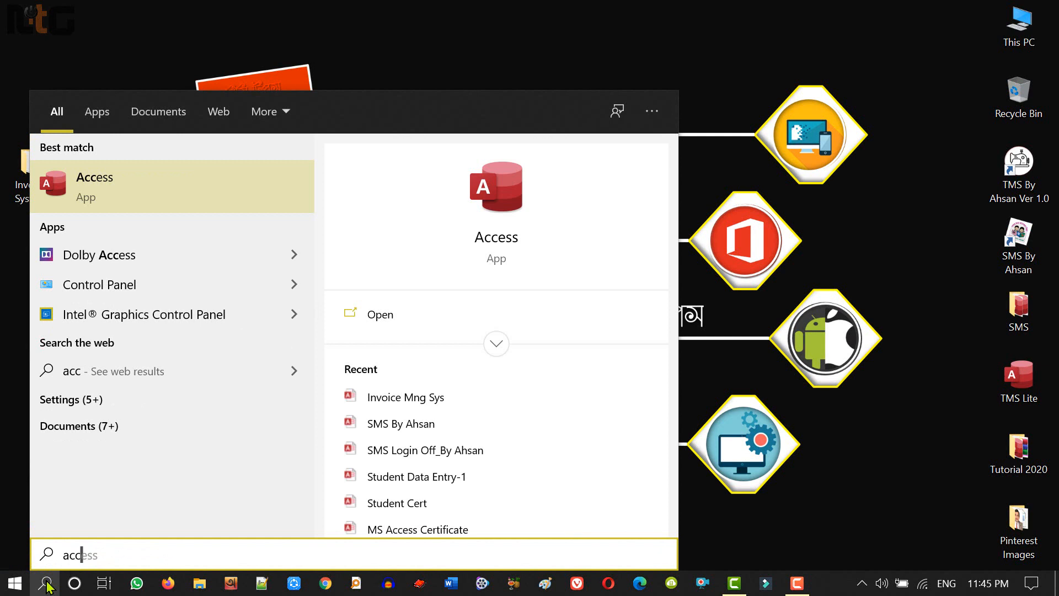
click(100, 184)
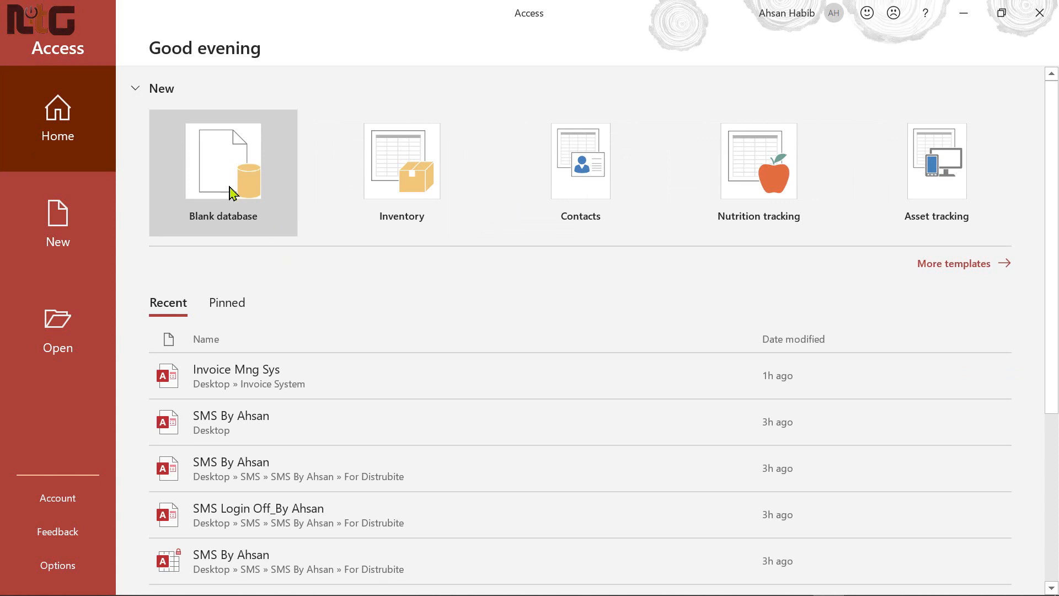
Start a blank database with the file name 'Invoice Mng Sys'
click(231, 185)
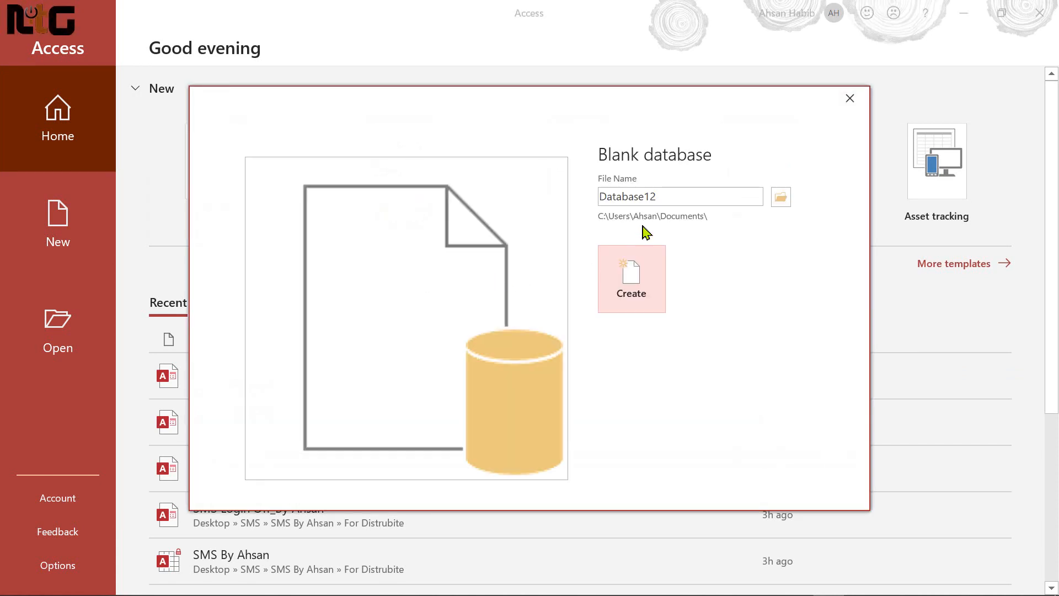
double_click(706, 194)
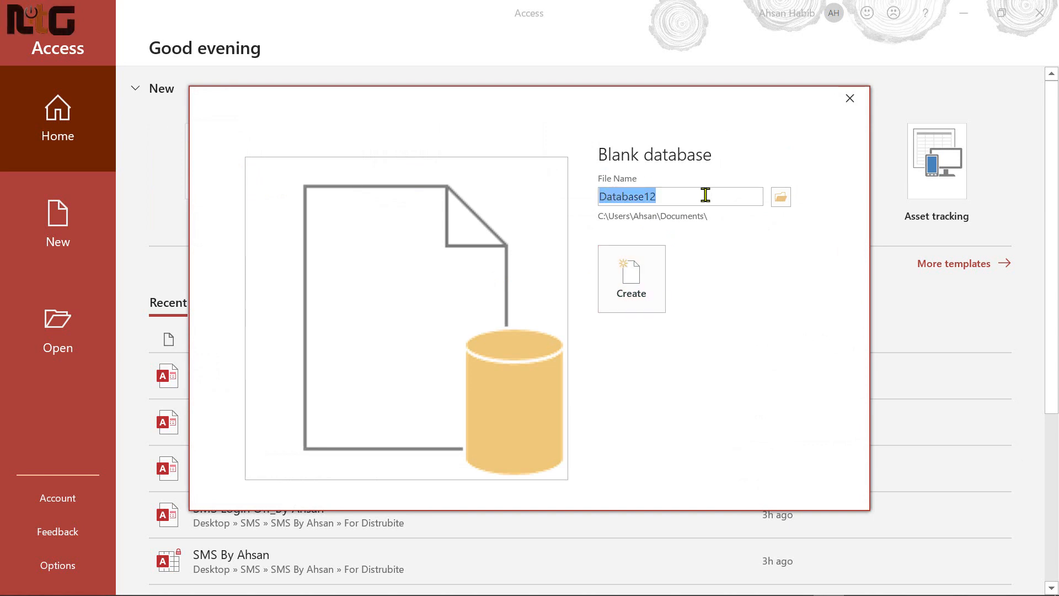
text(Invoice Mng Sys)
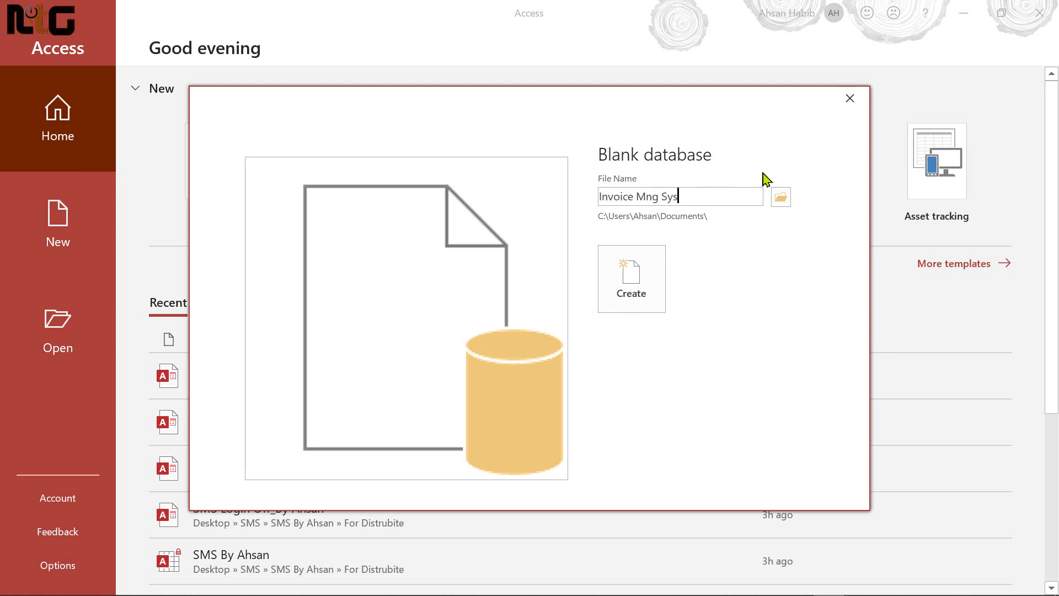
key(Tab)
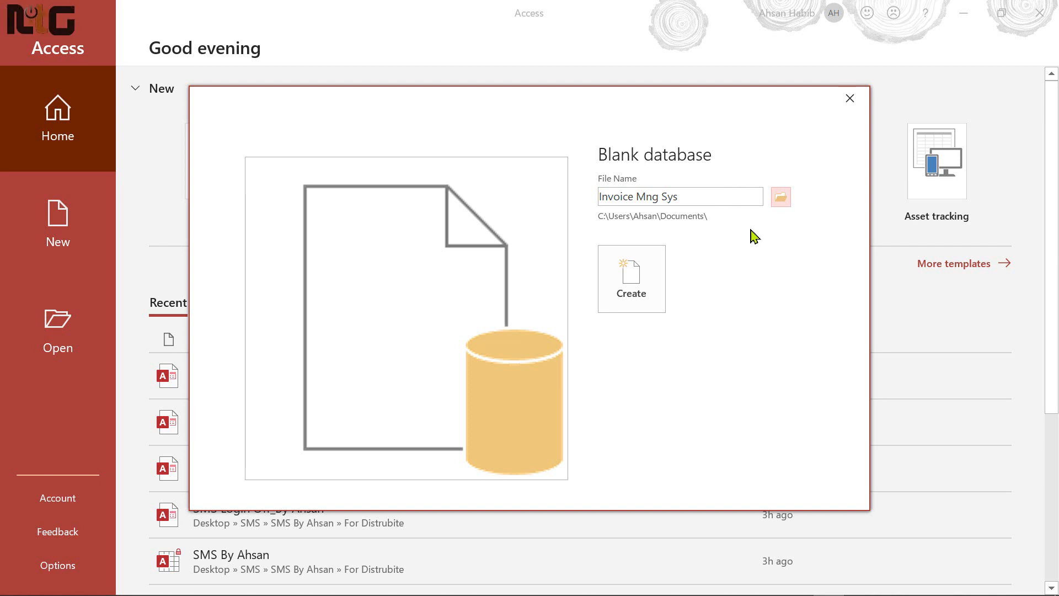
Save the new database as Invoice Mng Sys-1.accdb in Desktop\Invoice System
click(784, 203)
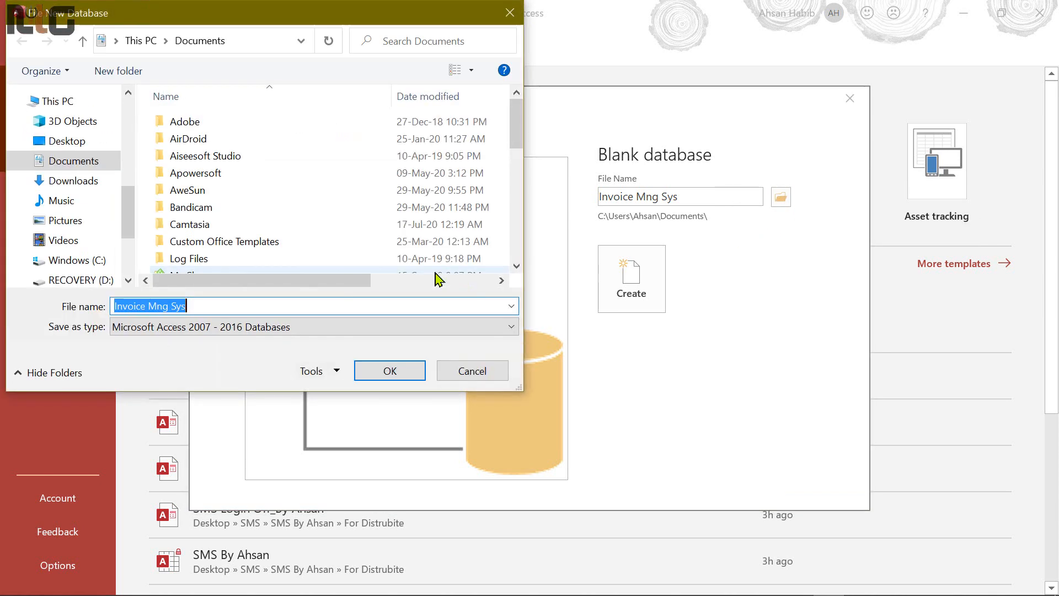
click(71, 141)
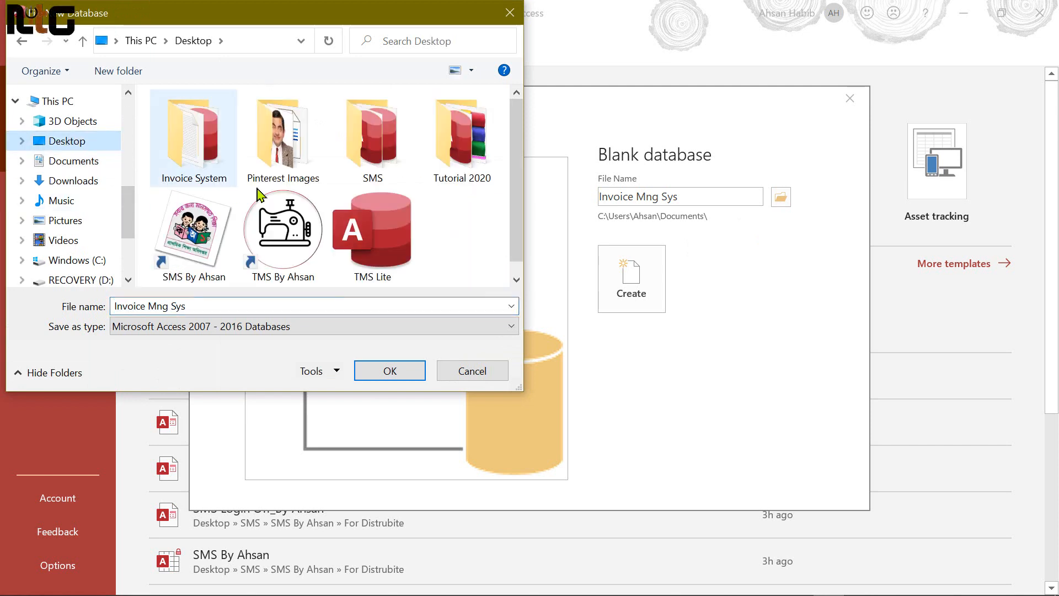
double_click(212, 151)
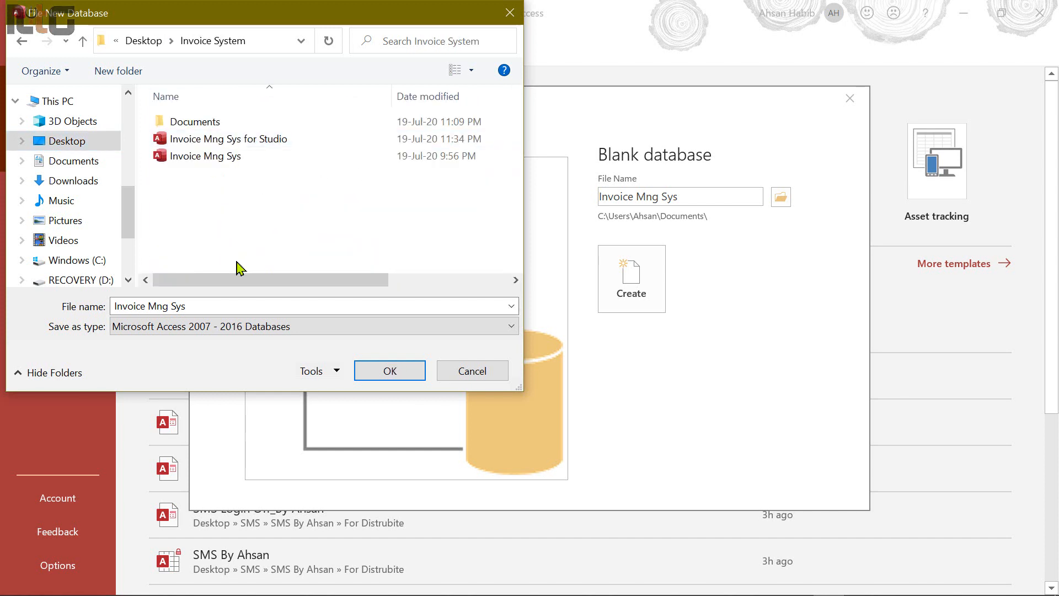
click(255, 306)
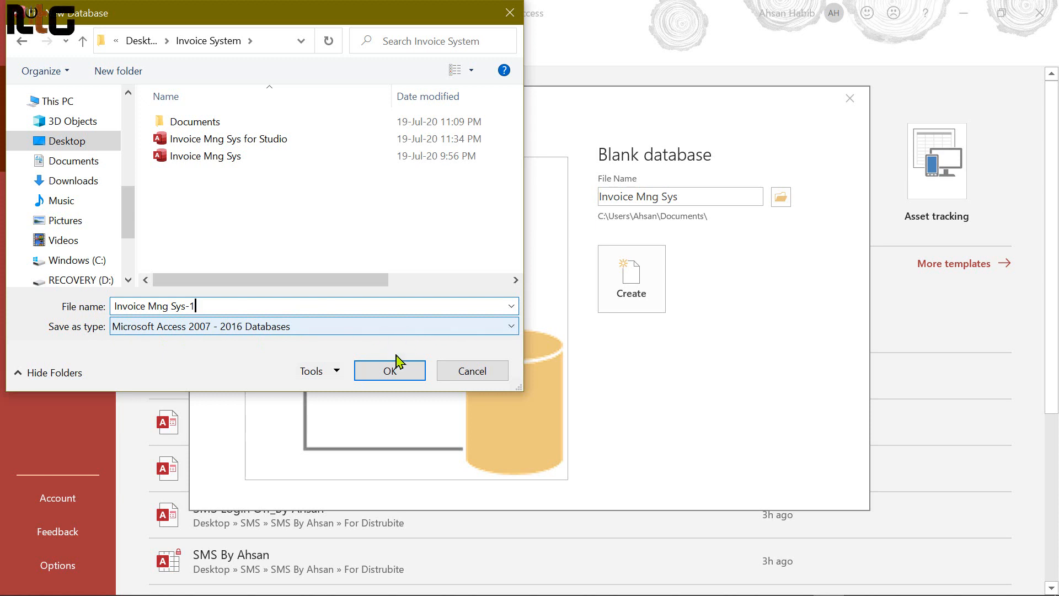
click(395, 372)
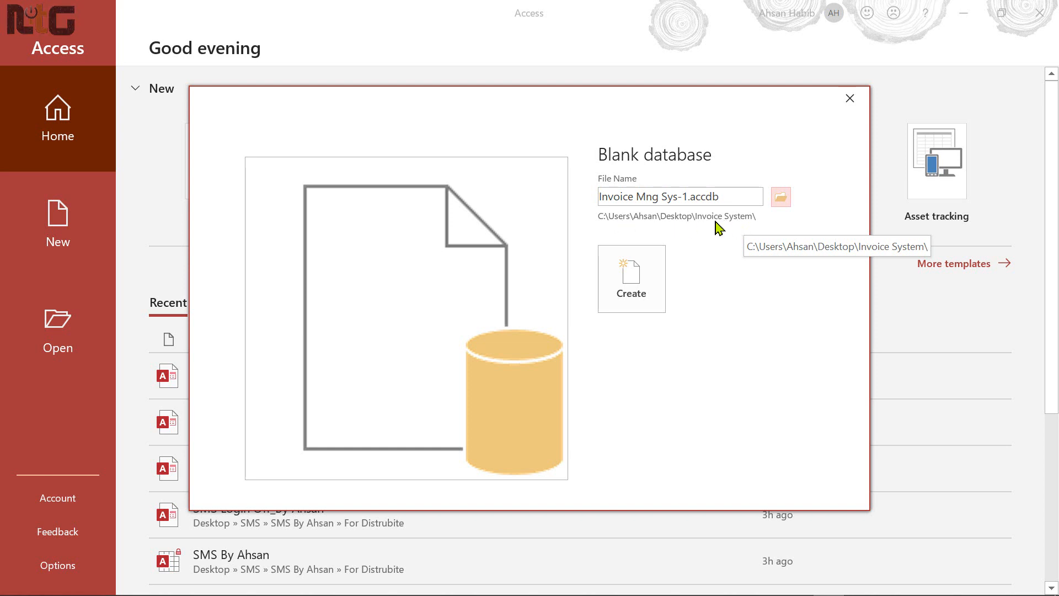
Create the database and save its blank table as tbl_MyStudio
click(643, 298)
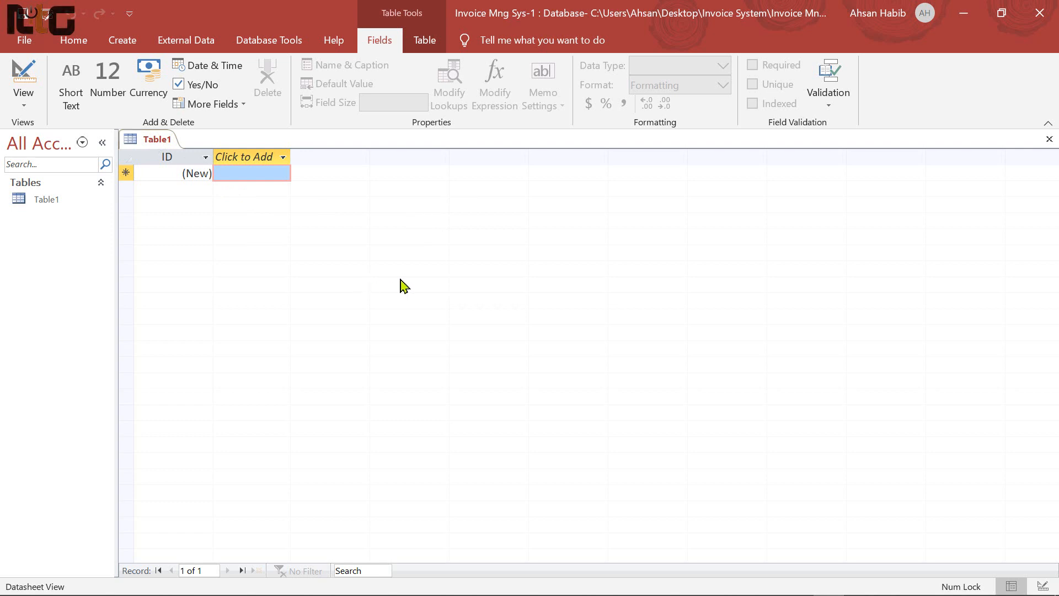
key(ctrl+s)
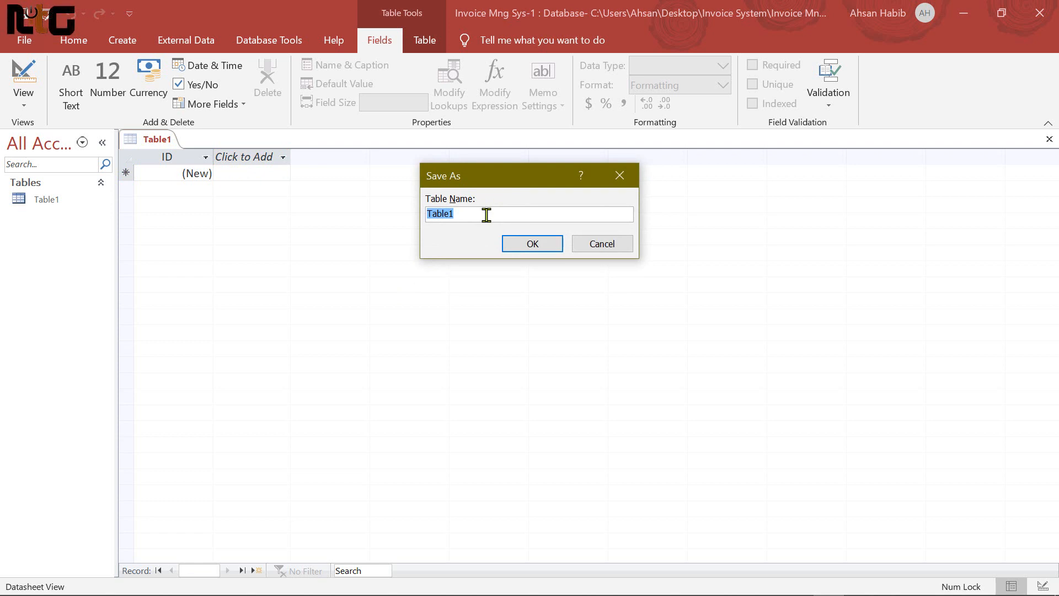
text(tb)
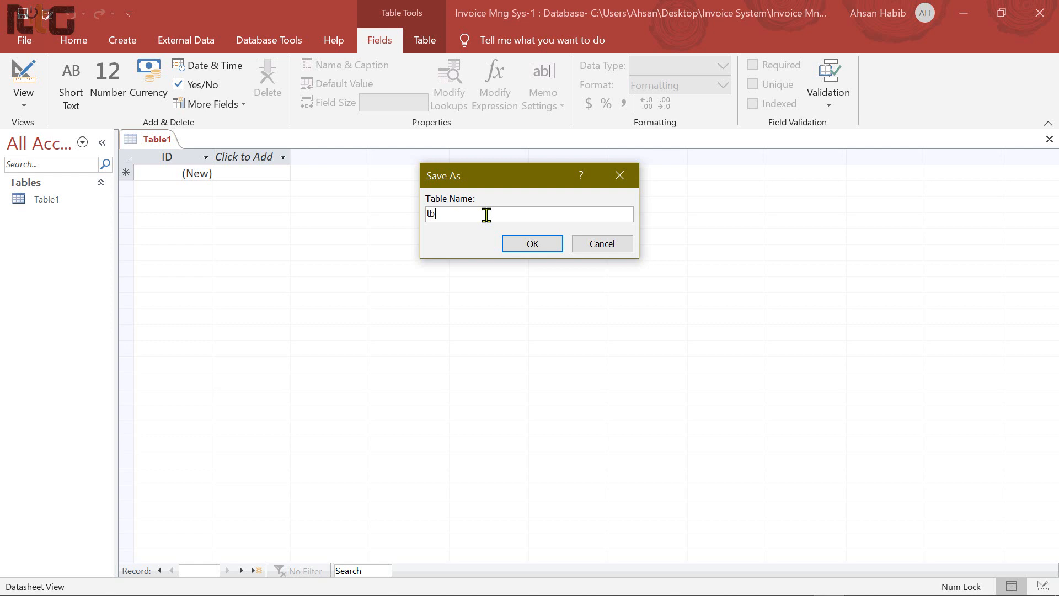
text(l_)
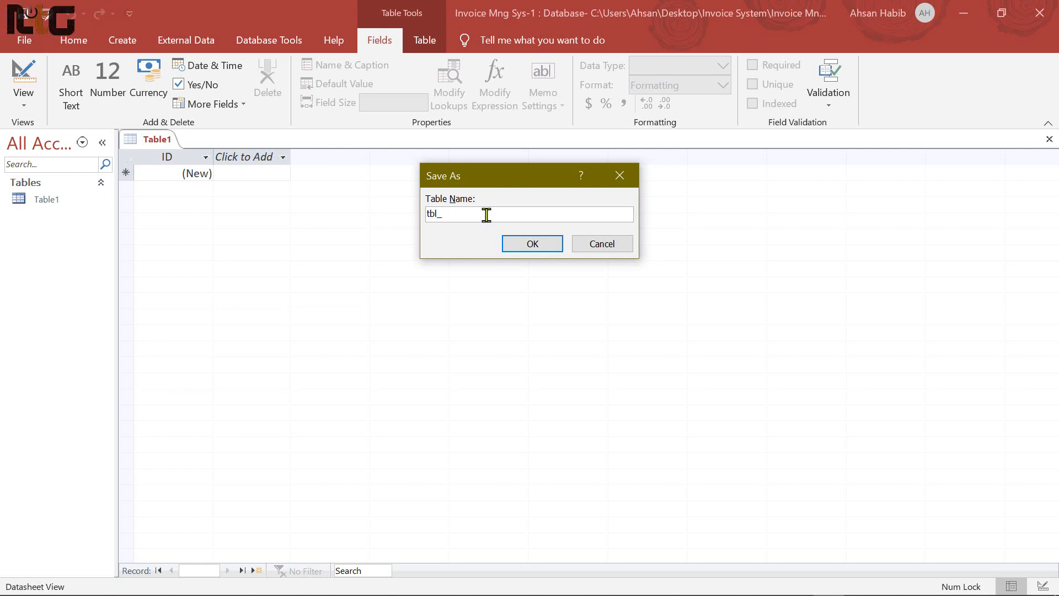
text(MyS)
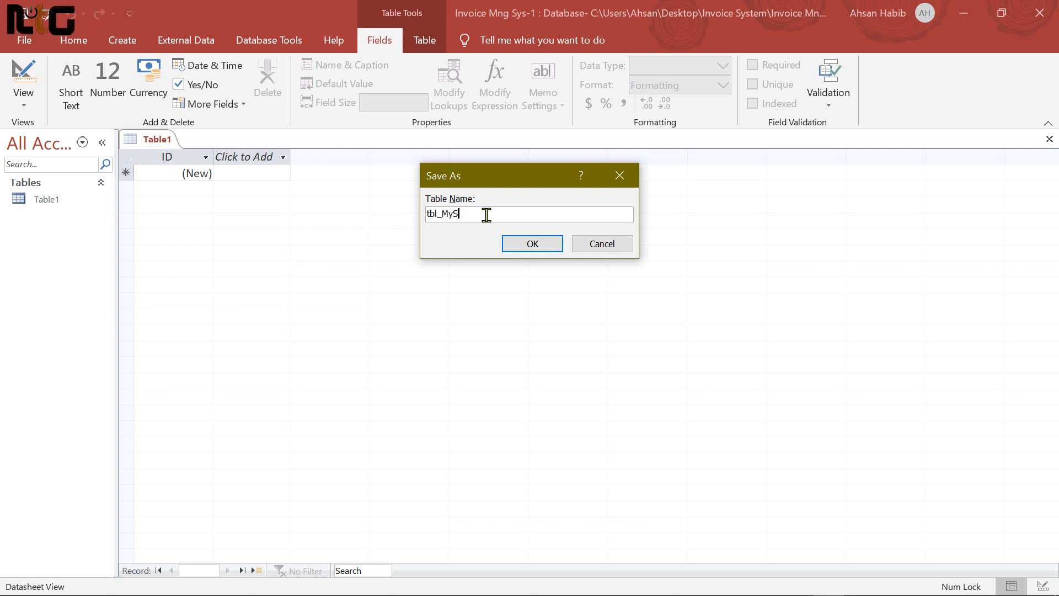
text(tudio)
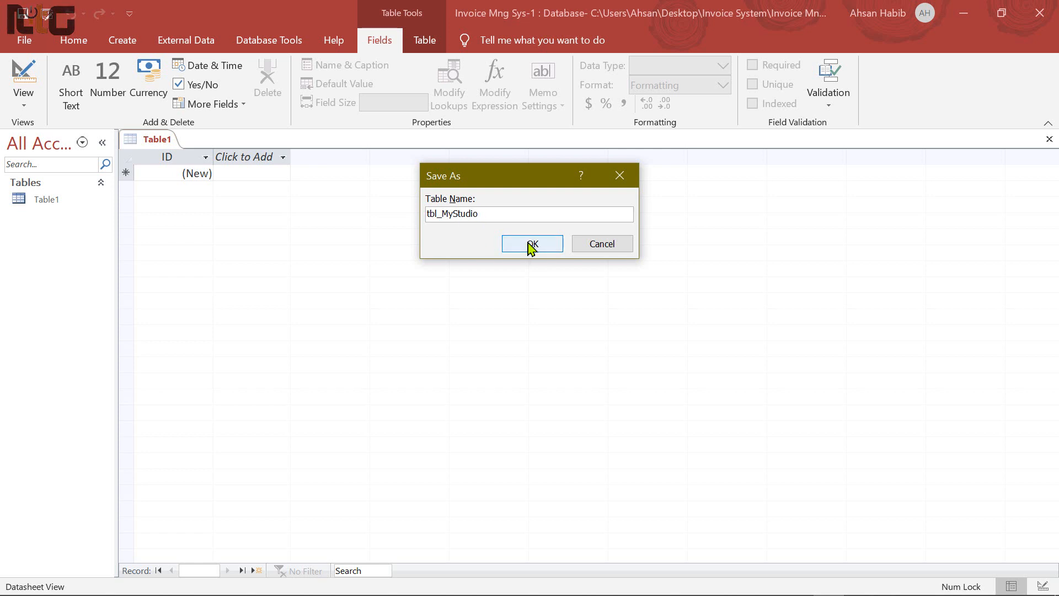
click(531, 244)
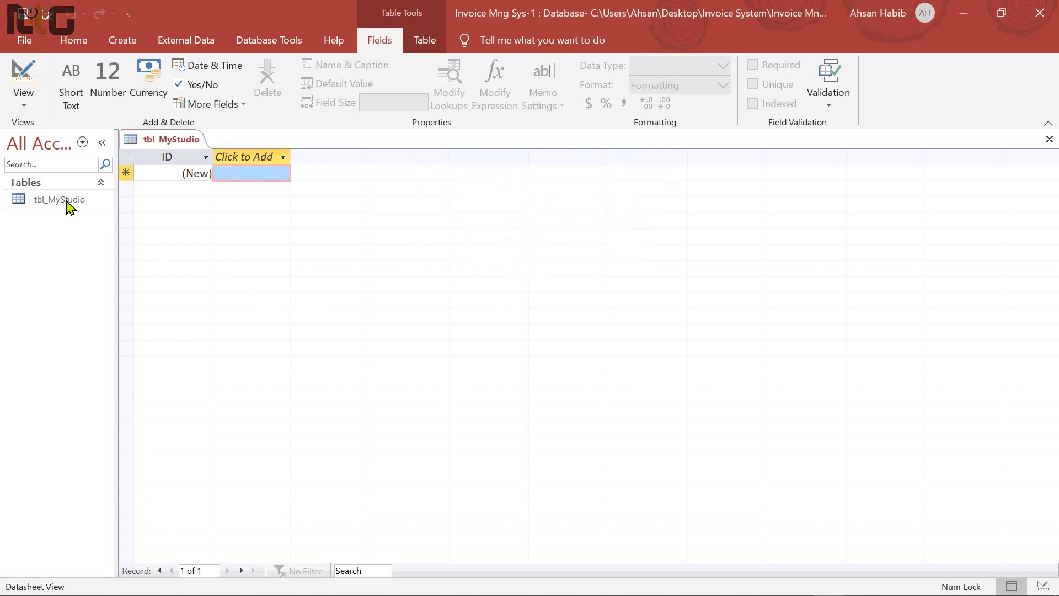
Close tbl_MyStudio and set the Application Title to 'Invoice Mng System'
click(1049, 139)
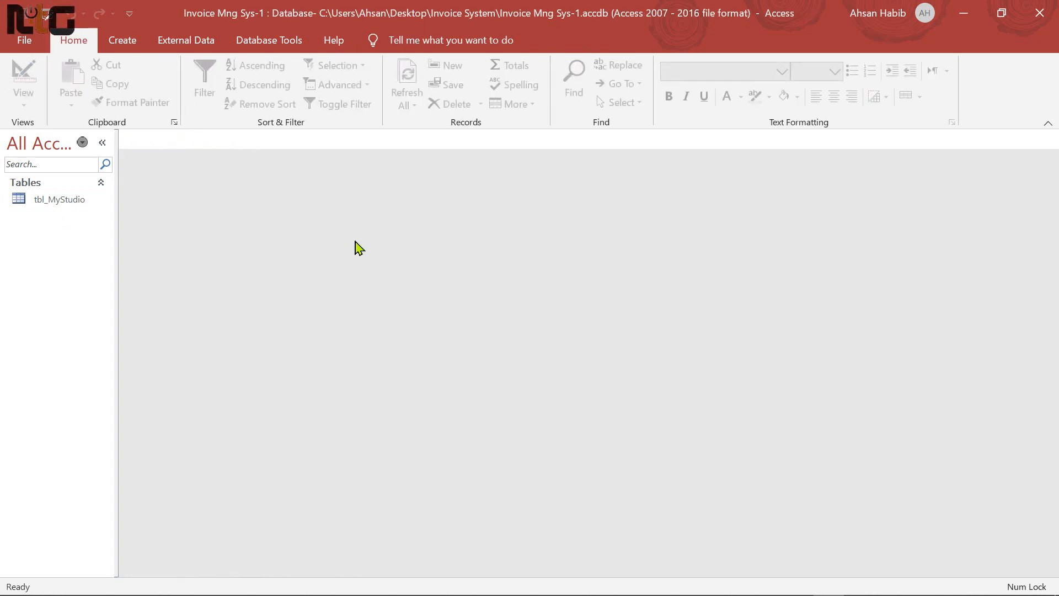
click(27, 41)
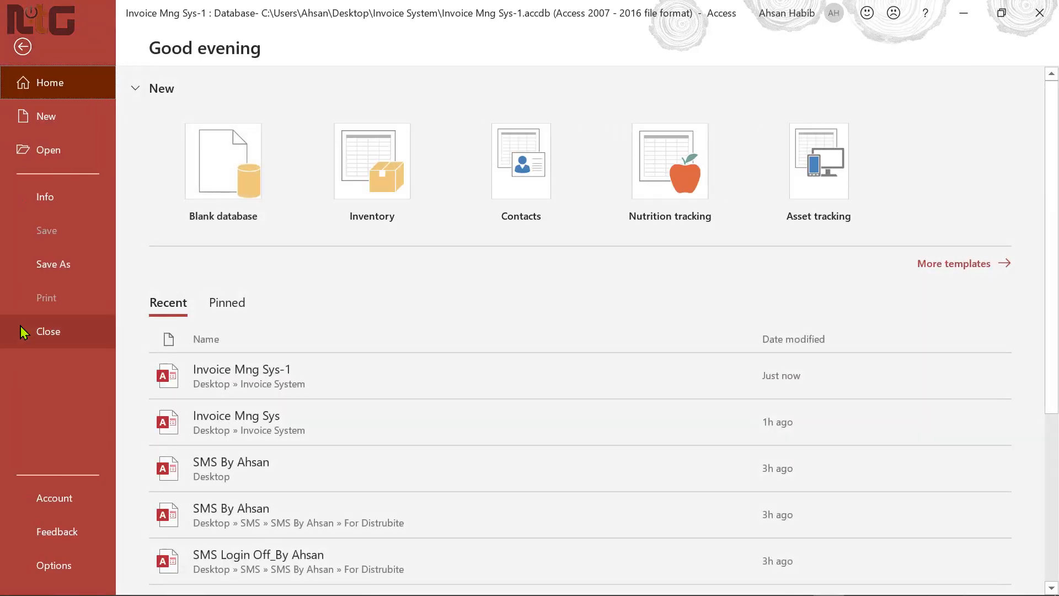
click(48, 563)
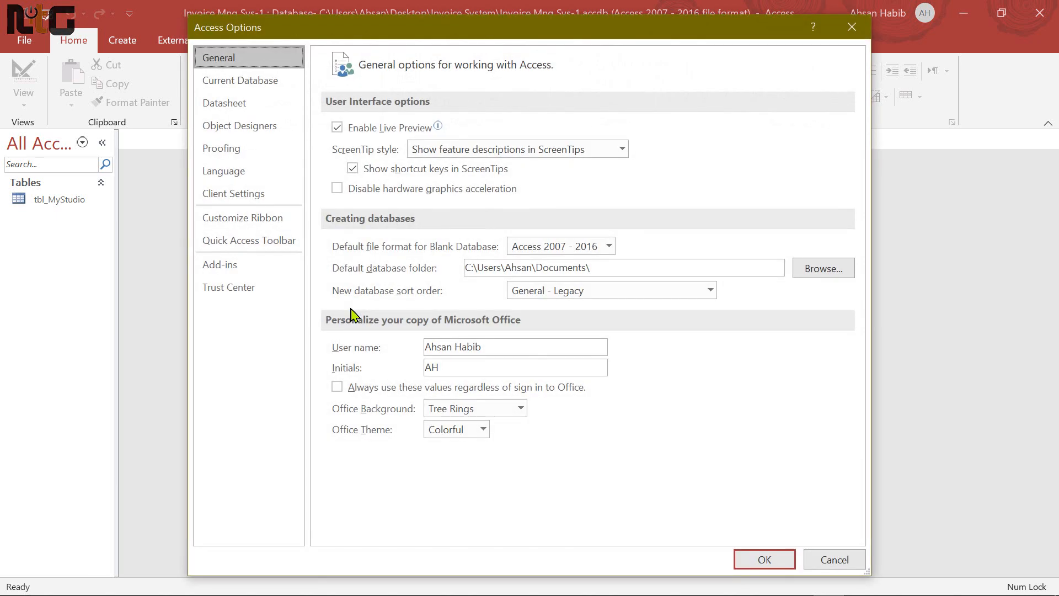
click(245, 81)
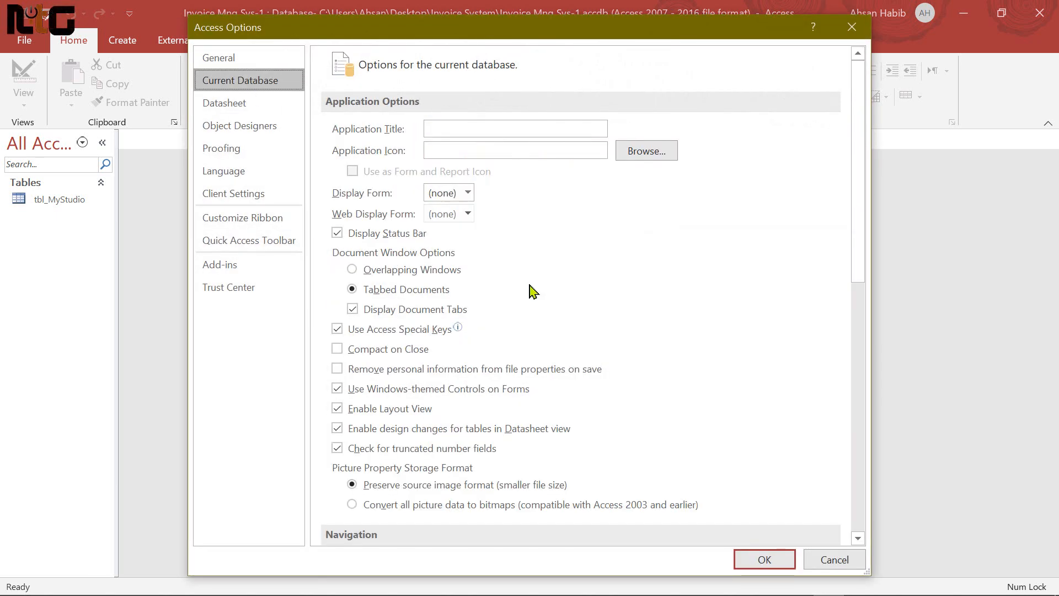
click(464, 129)
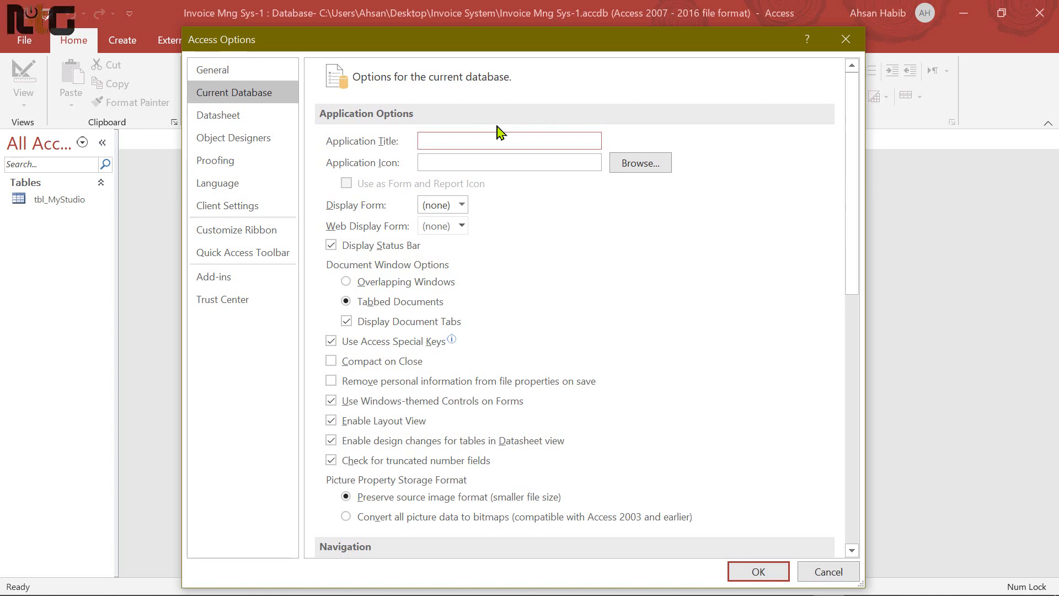
text(In)
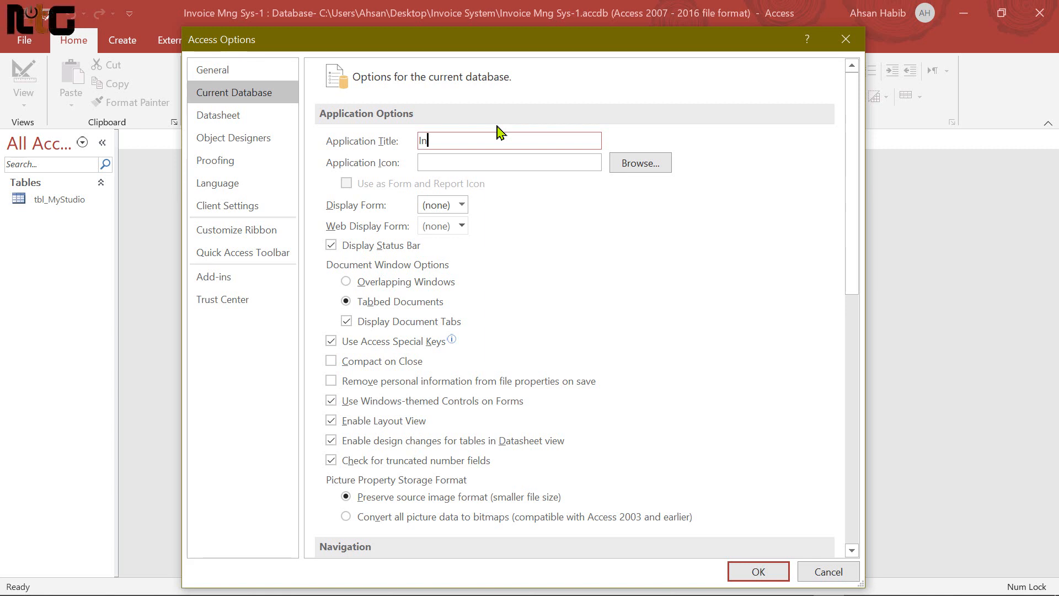
text(voice M)
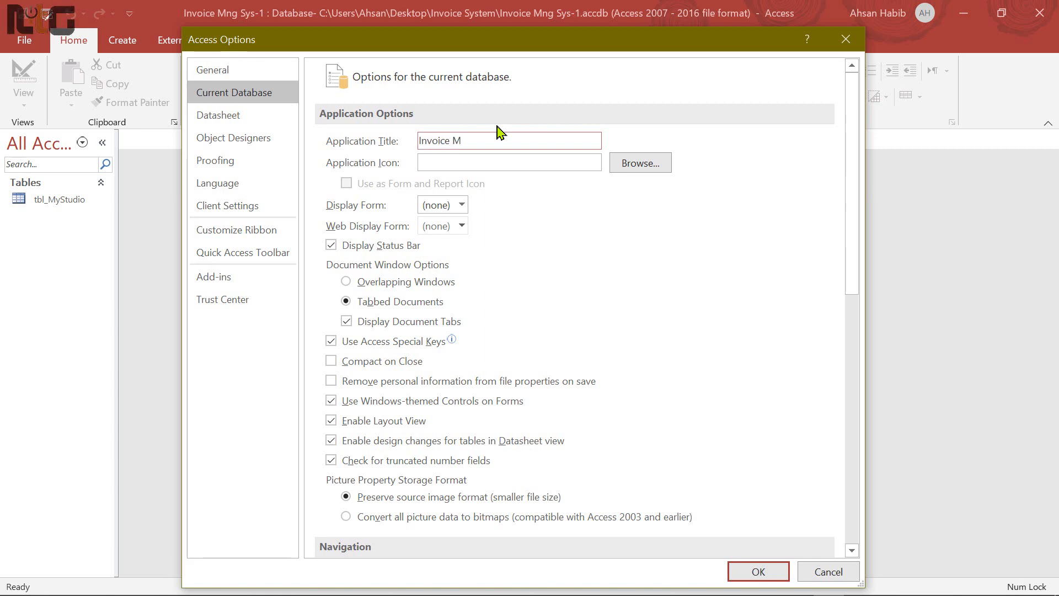
text(ng System)
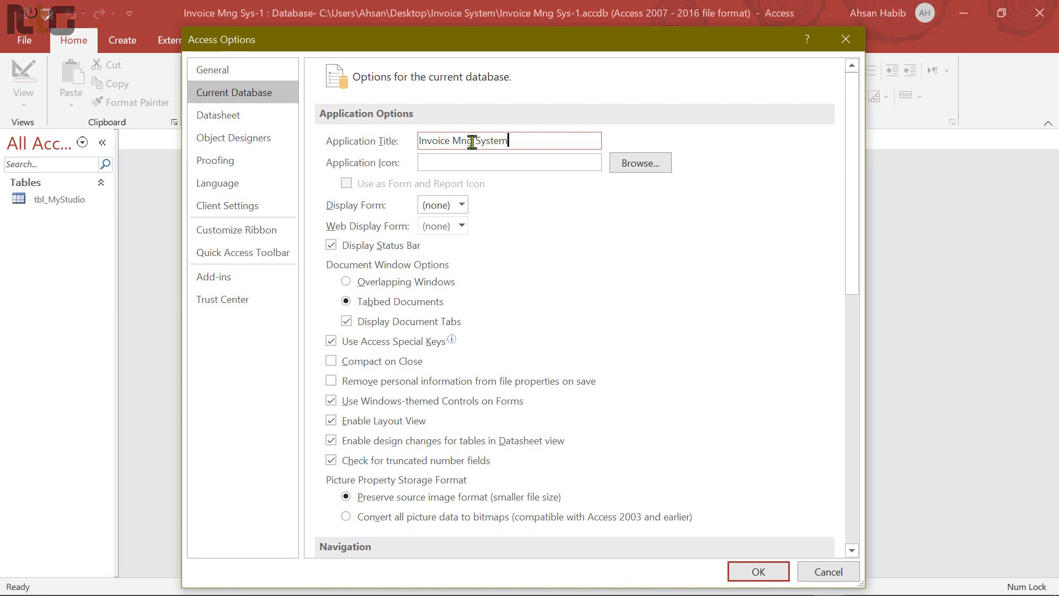
click(758, 574)
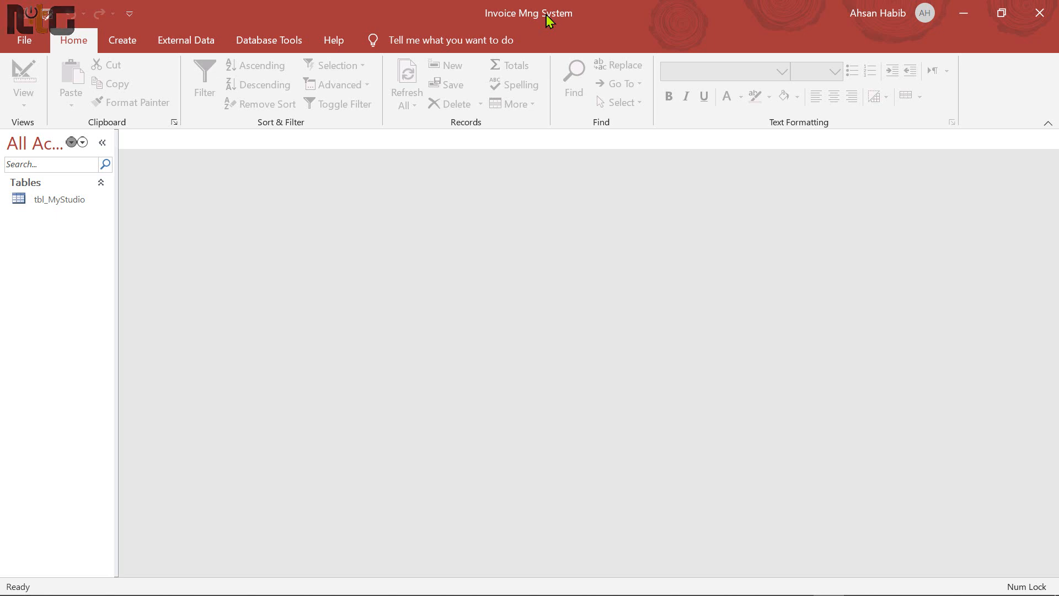
click(78, 200)
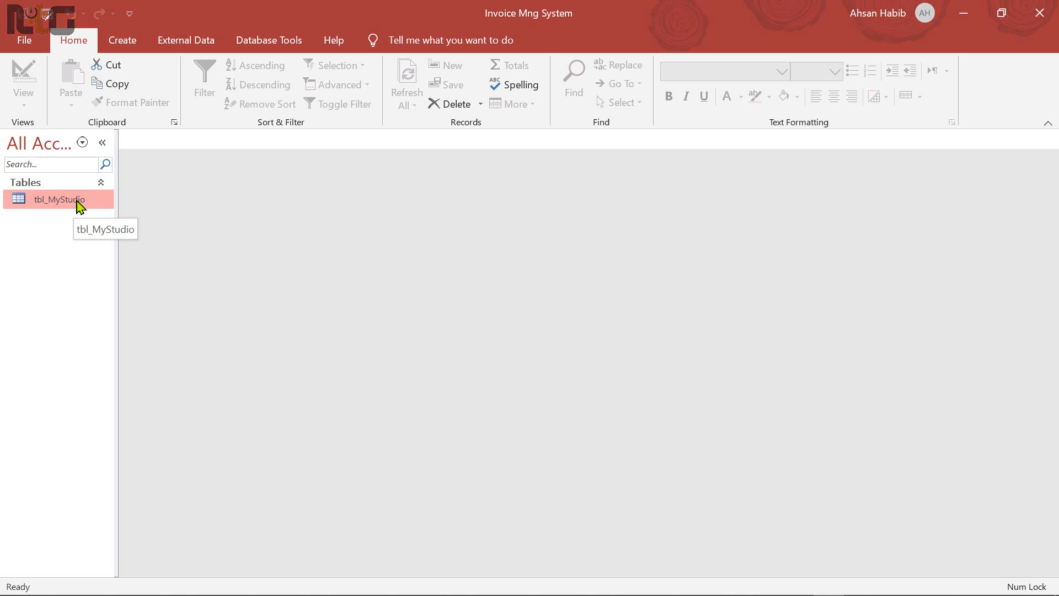
In Design view, drop the ID primary key and rename it StudioName as Short Text
right_click(78, 205)
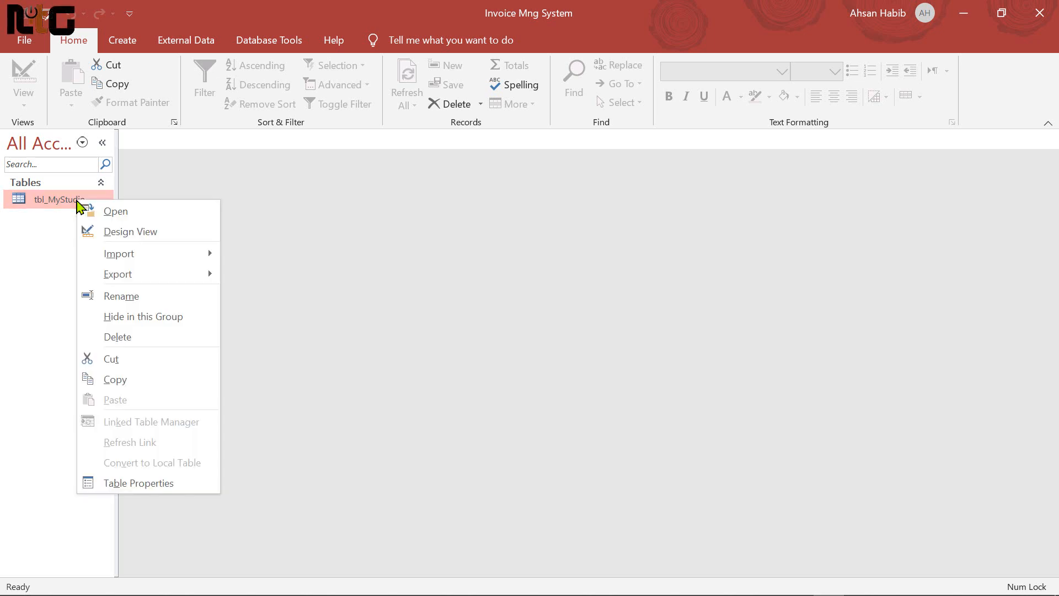
click(178, 241)
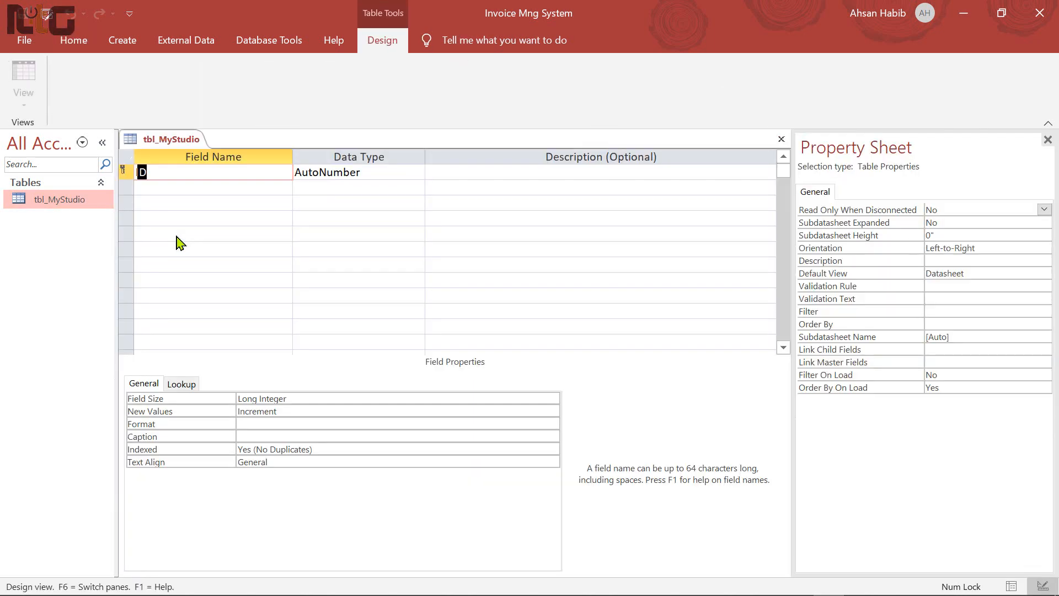
click(125, 171)
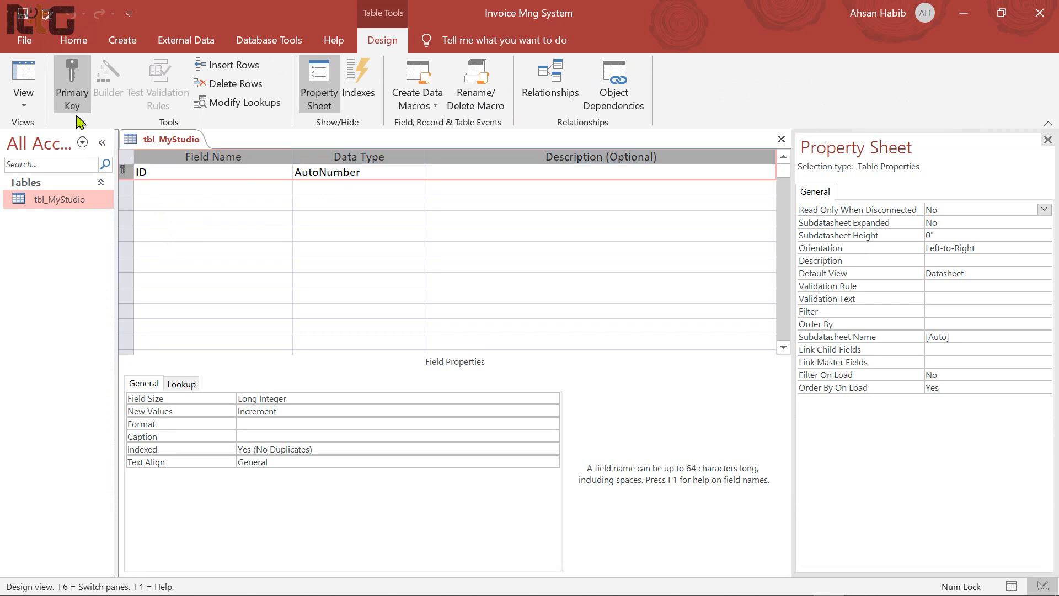
click(77, 89)
drag(198, 175, 89, 174)
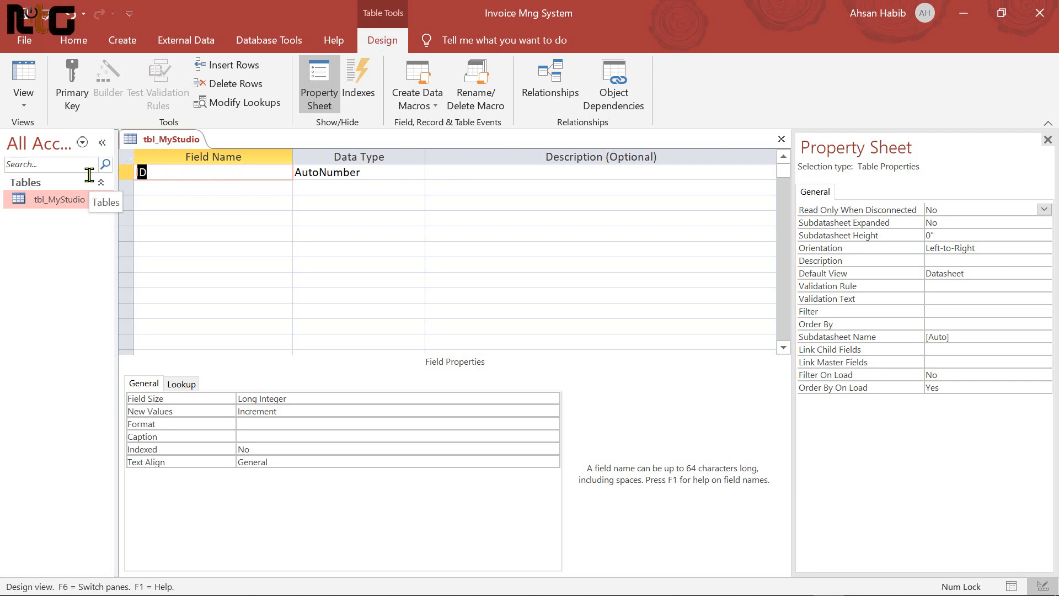
text(Stu)
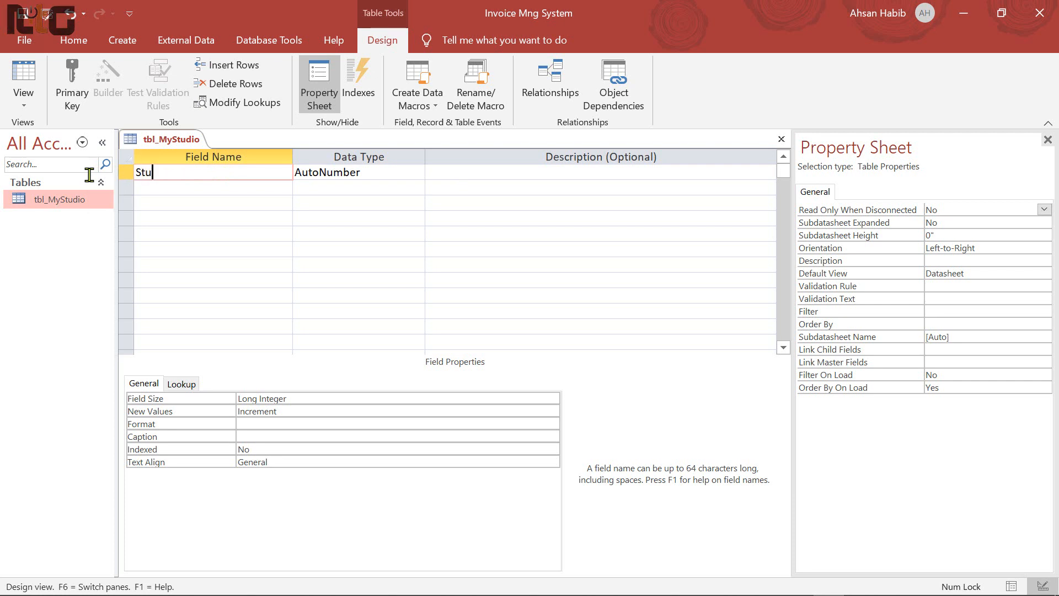
text(dioName)
key(Tab)
text(s)
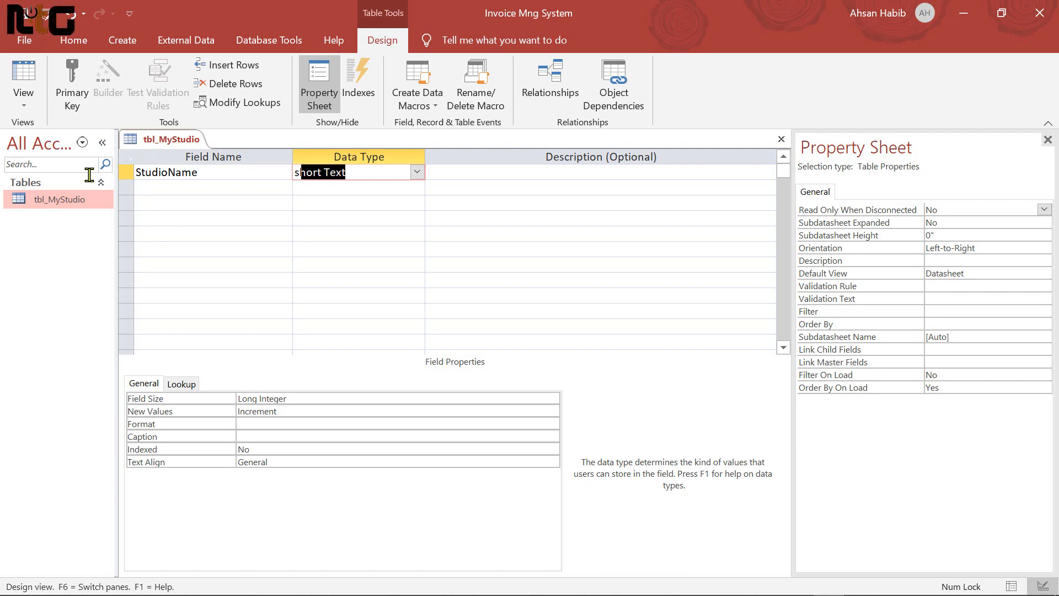
key(Tab)
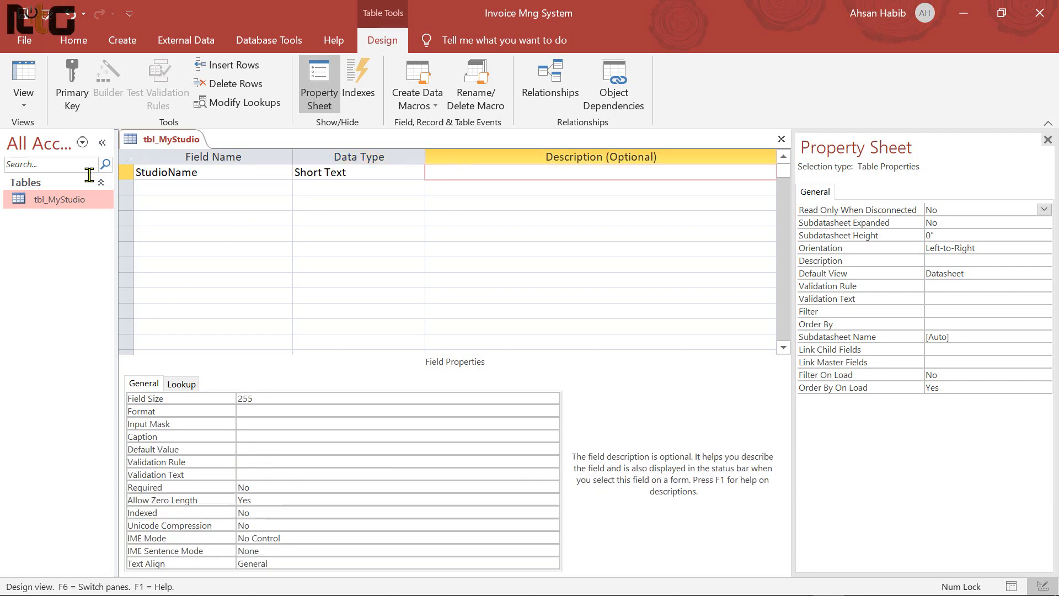
Add Short Text fields Proprietor, Address, MobileNo and Email
key(Tab)
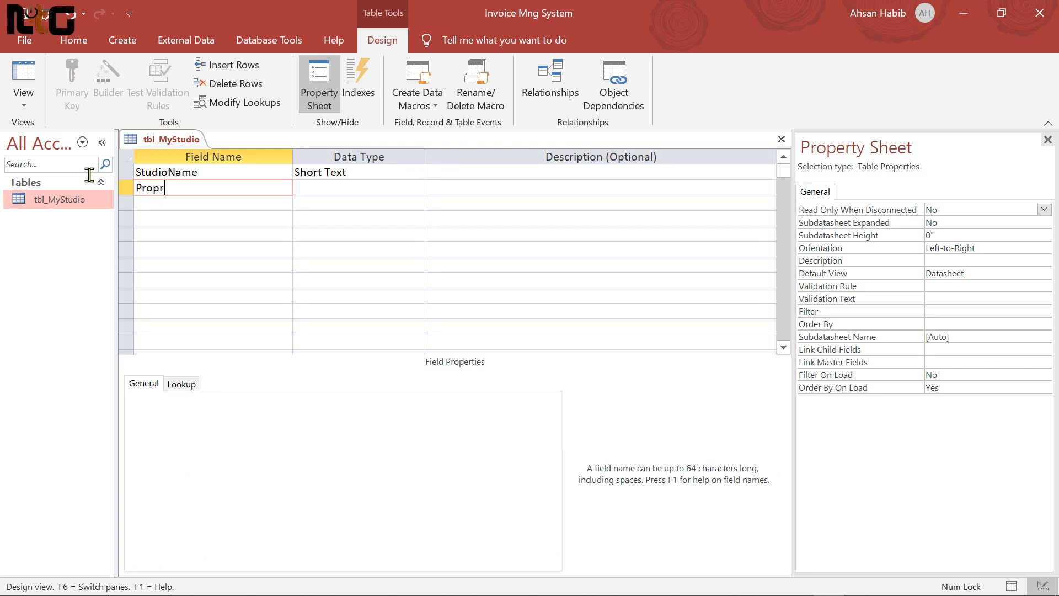
key(Tab)
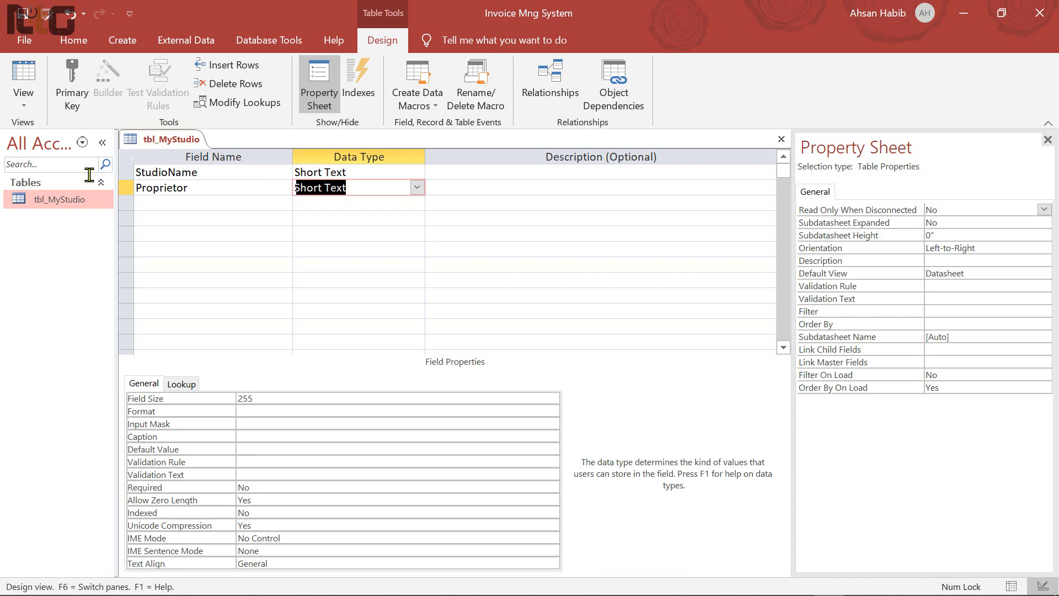
key(Tab)
key(Tab)
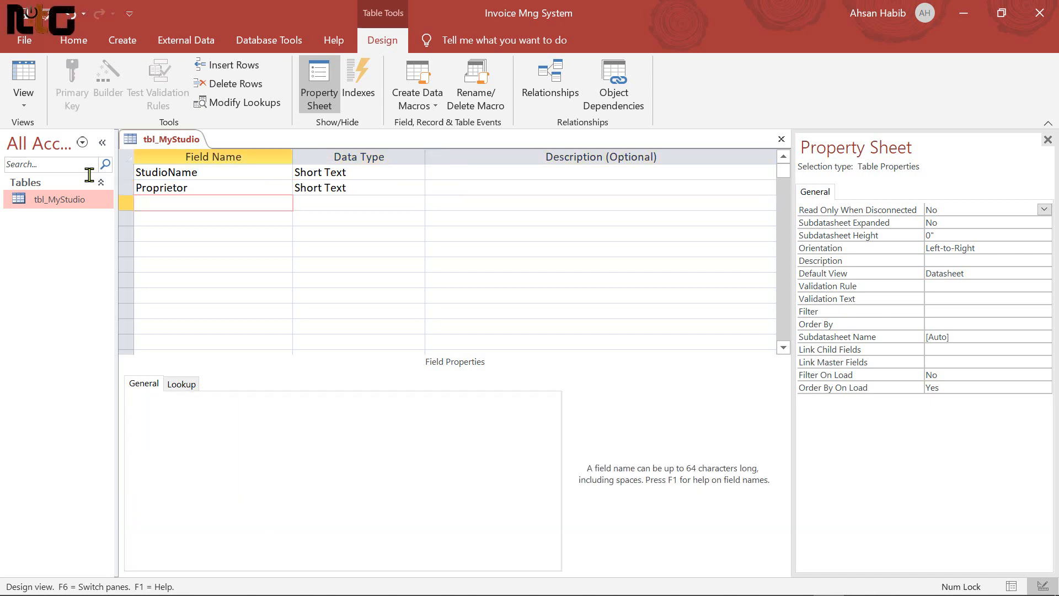
text(Address)
key(Tab)
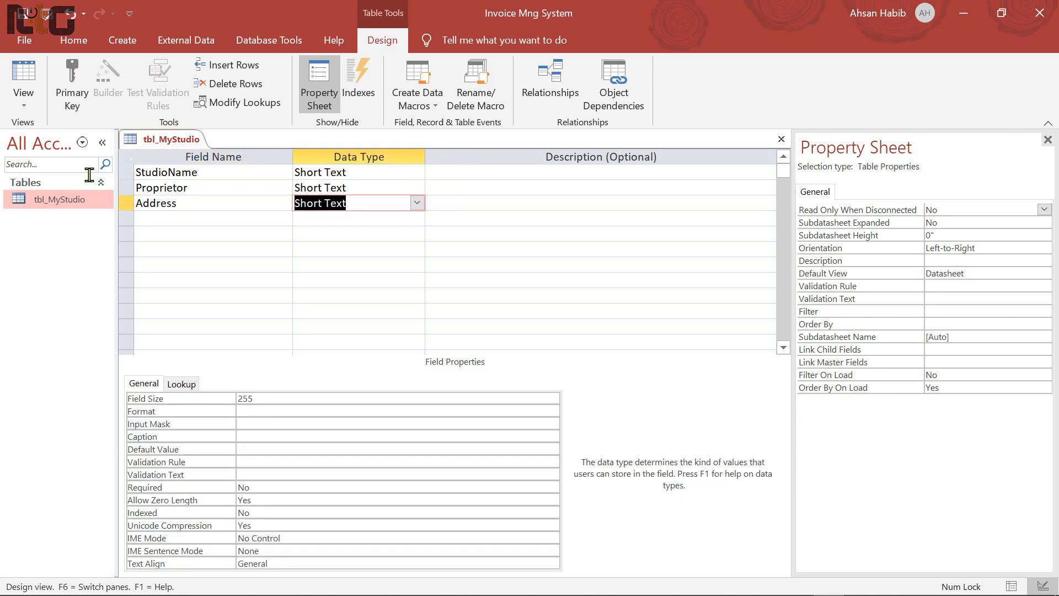
key(Tab)
key(Tab)
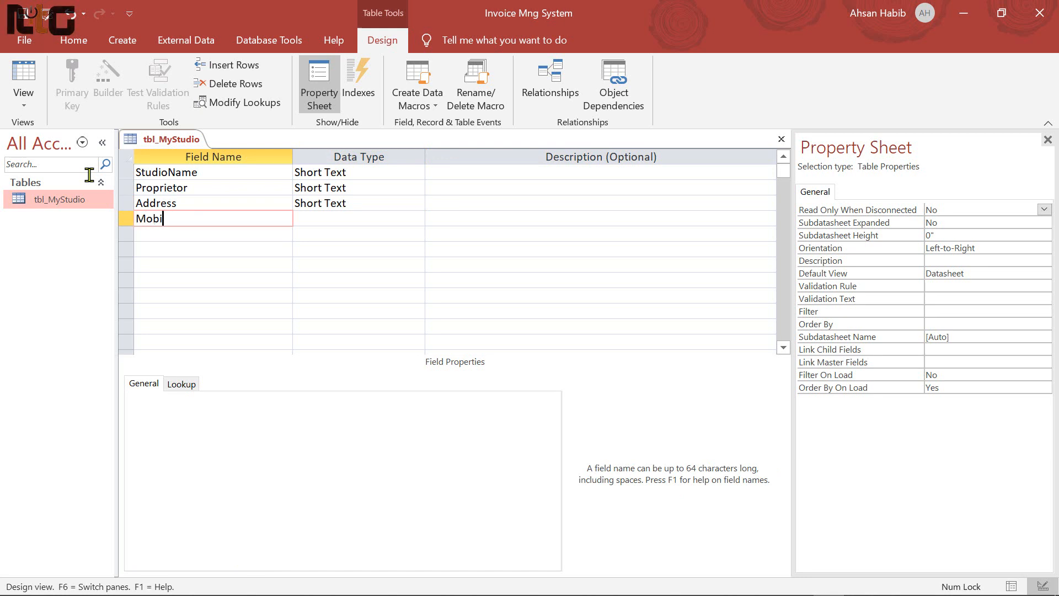
key(Tab)
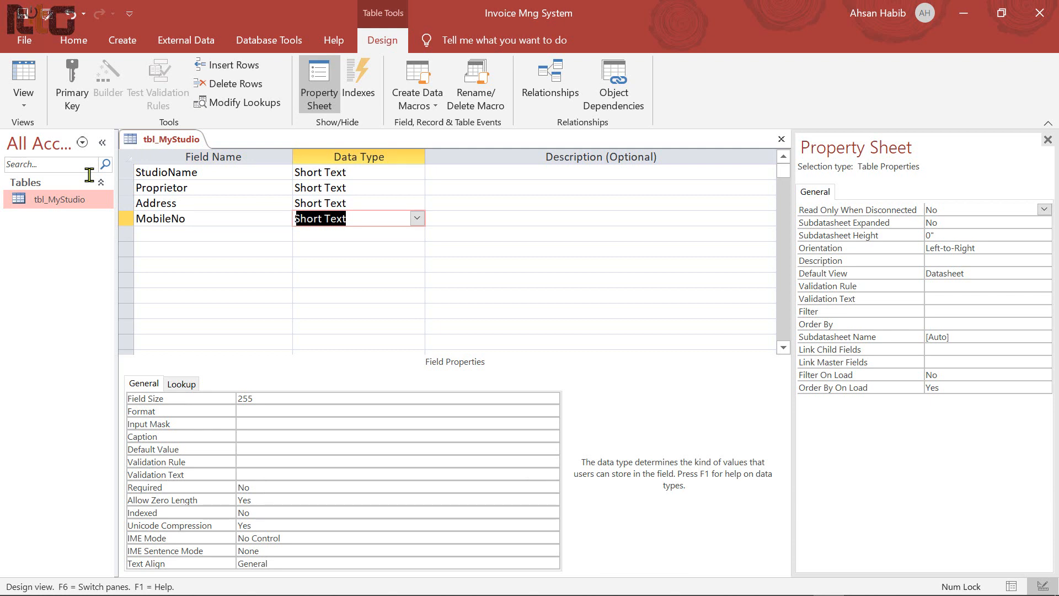
key(Tab)
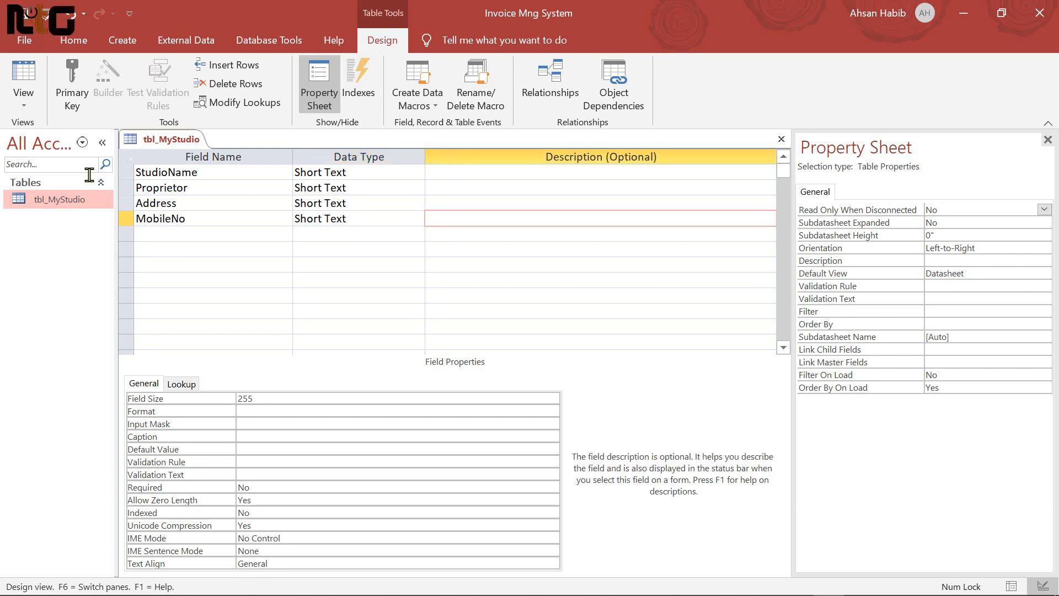
key(Tab)
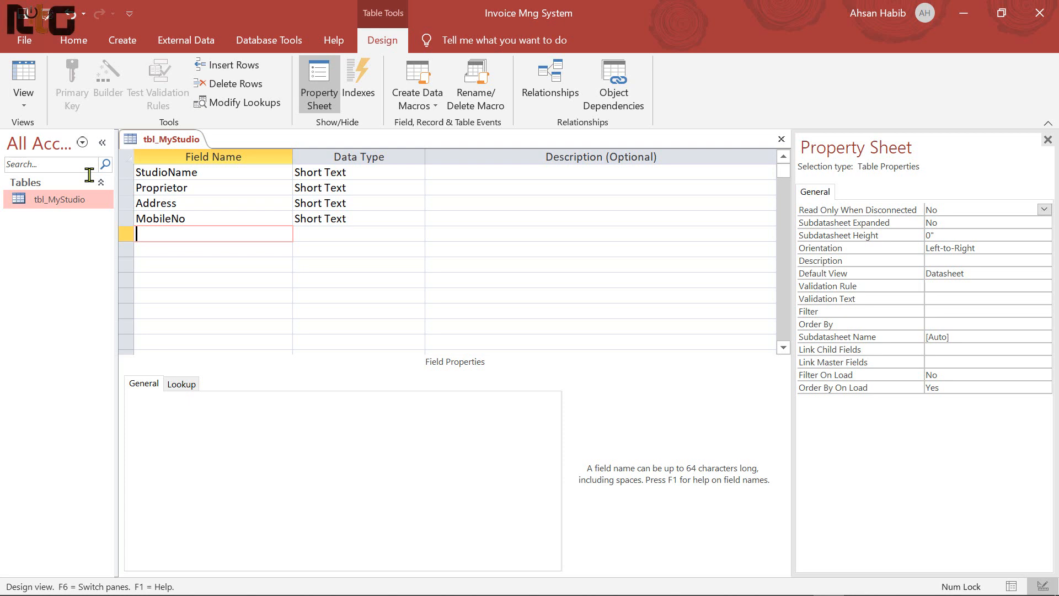
text(Email)
key(Tab)
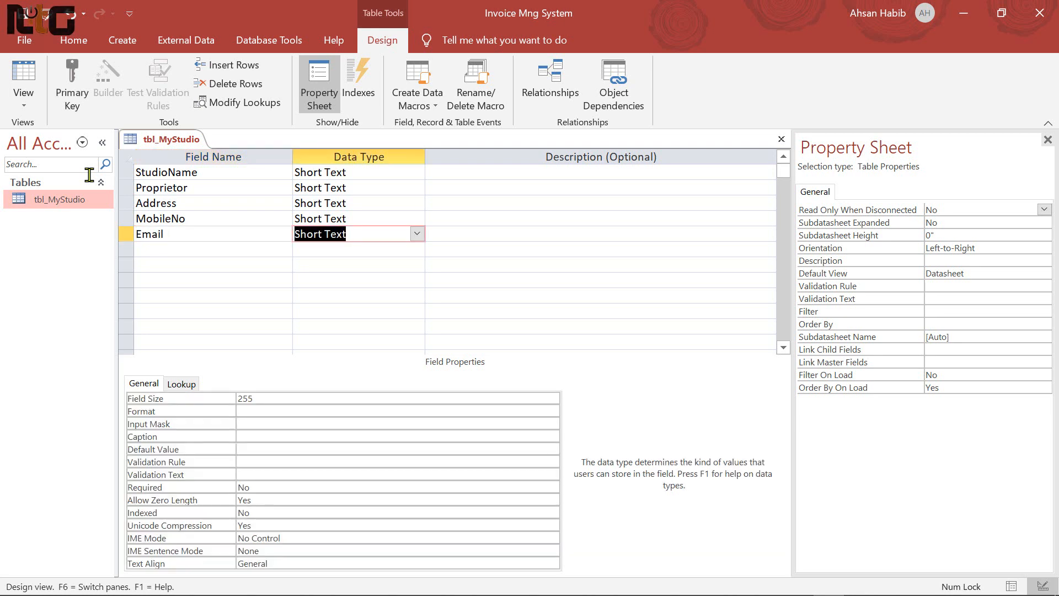
key(Tab)
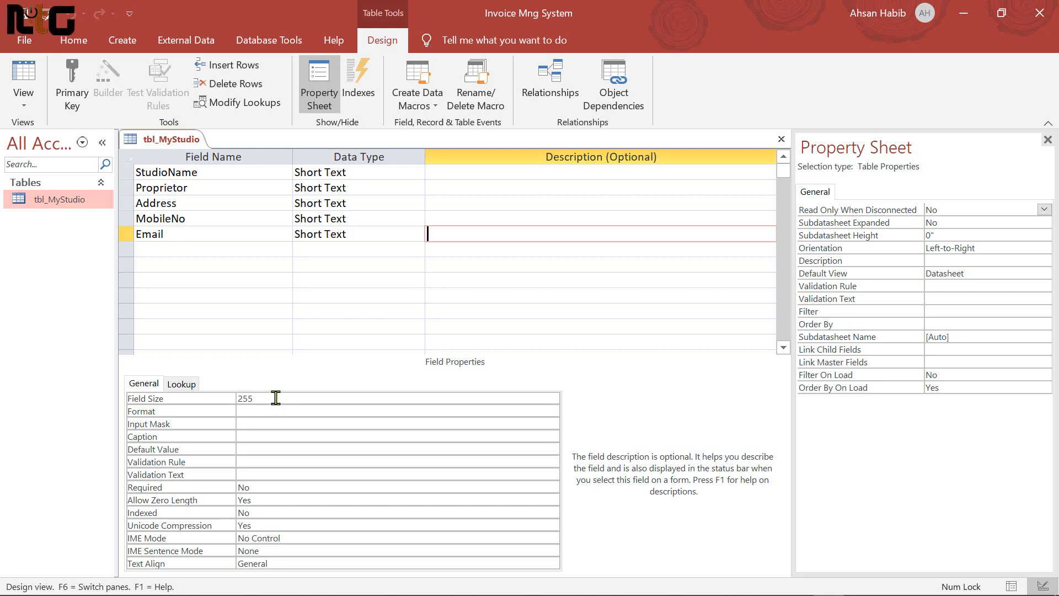
Give StudioName a Field Size of 100 and the caption 'Studio Name'
click(220, 174)
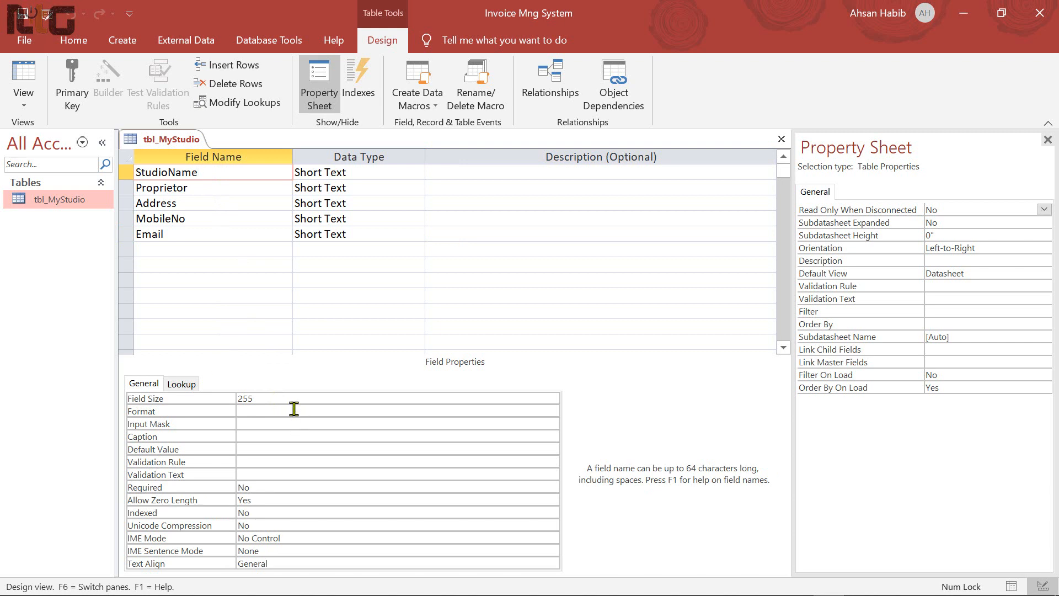
click(185, 394)
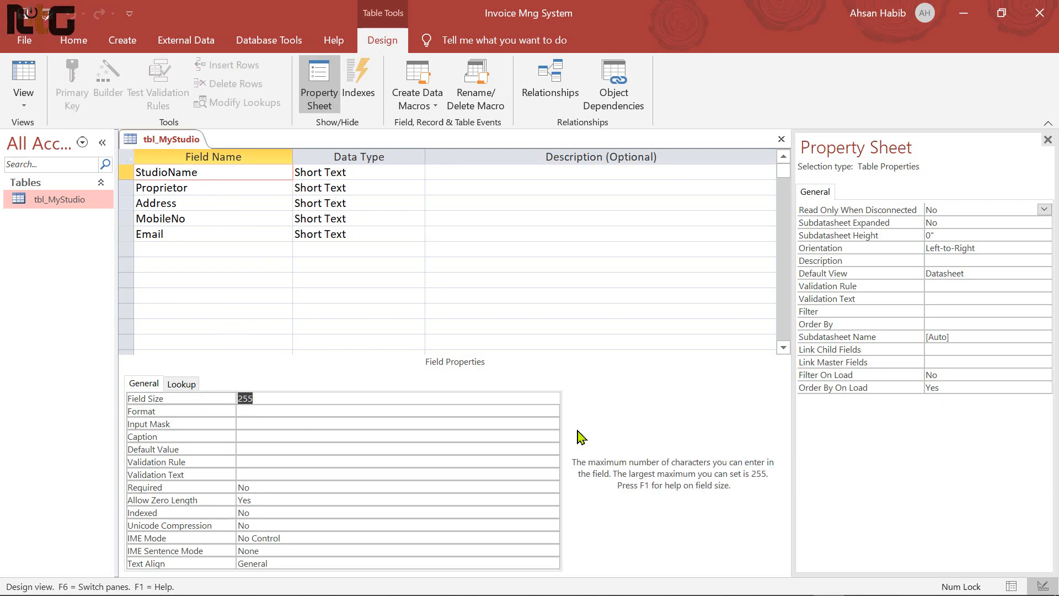
text(100)
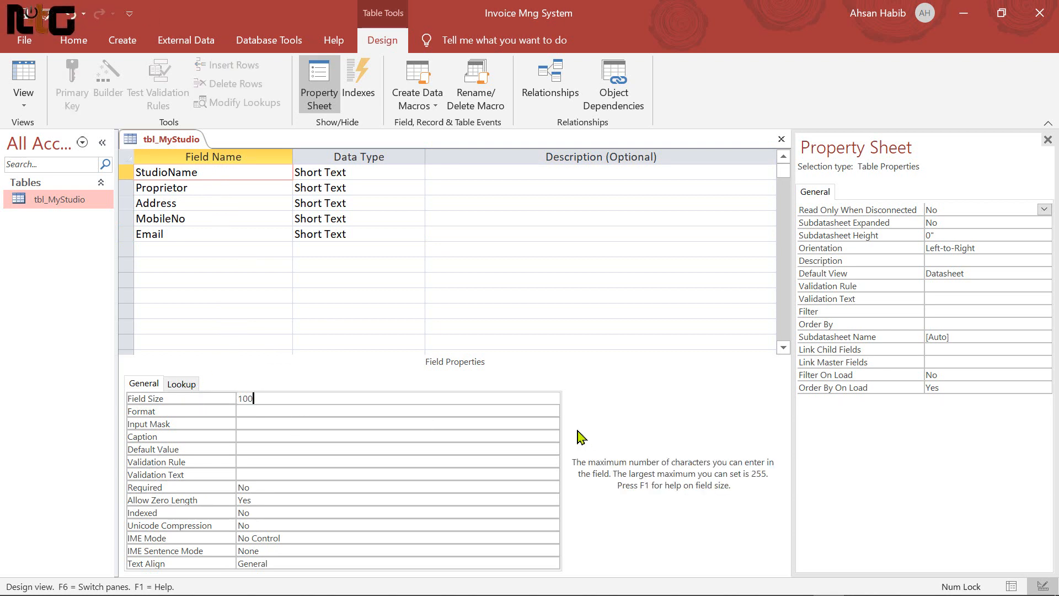
click(272, 436)
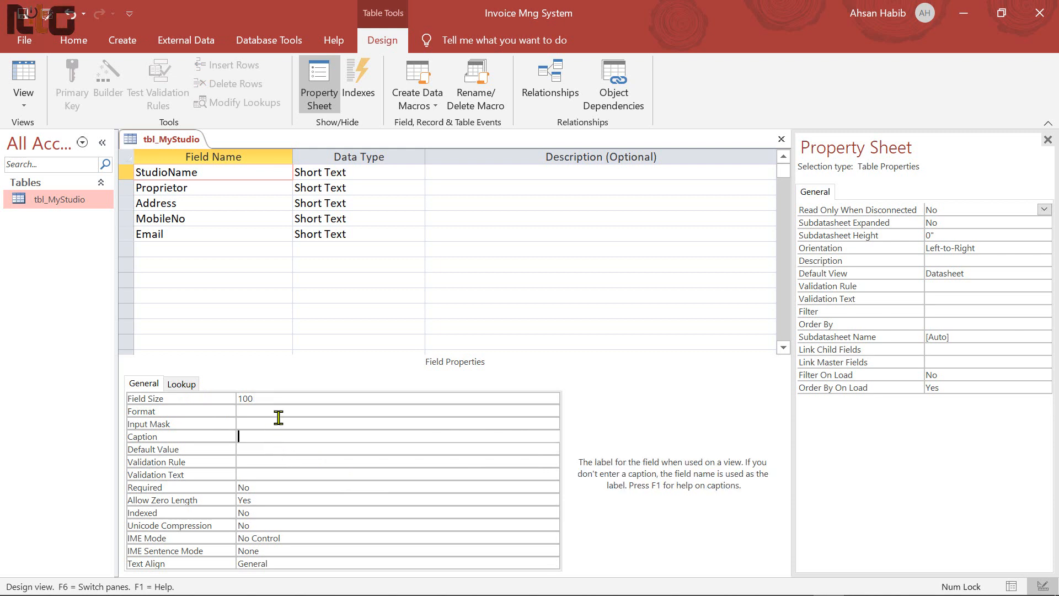
drag(205, 176, 121, 173)
key(ctrl+c)
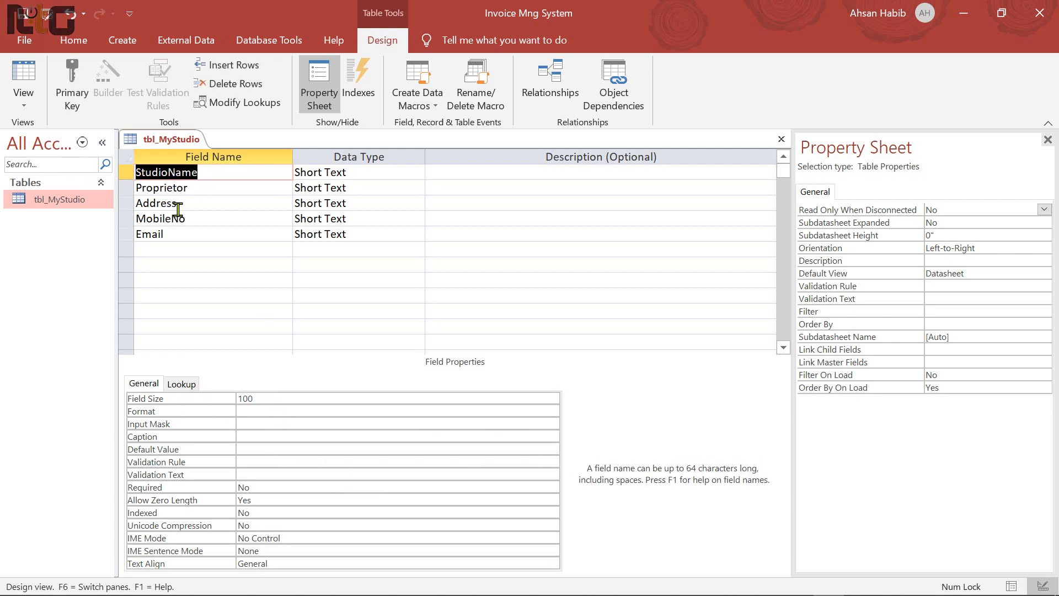
click(272, 436)
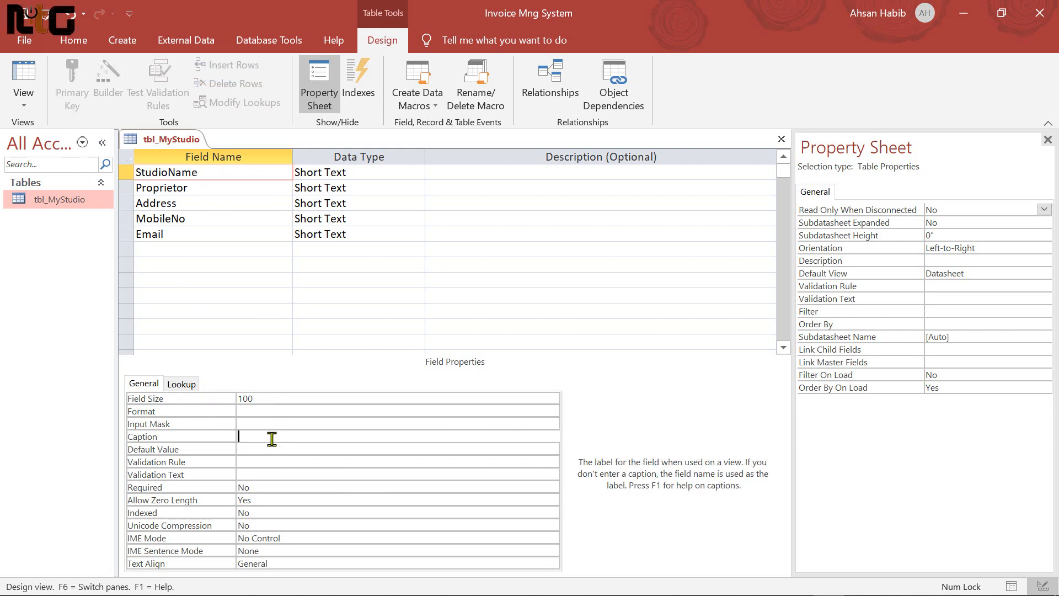
key(ctrl+v)
click(264, 436)
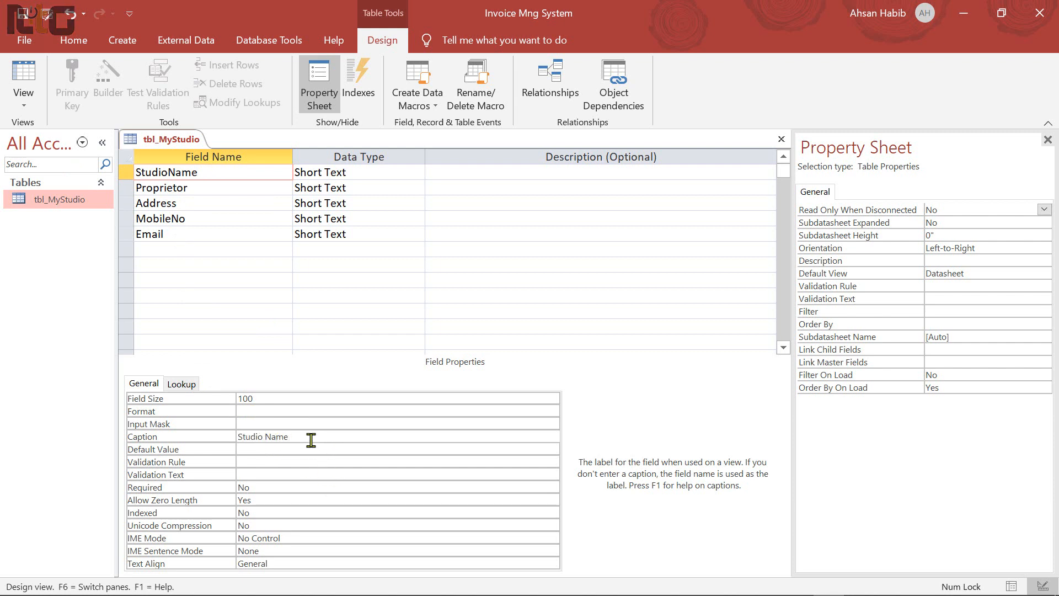
Set the Field Size of Proprietor and Address to 50
click(203, 187)
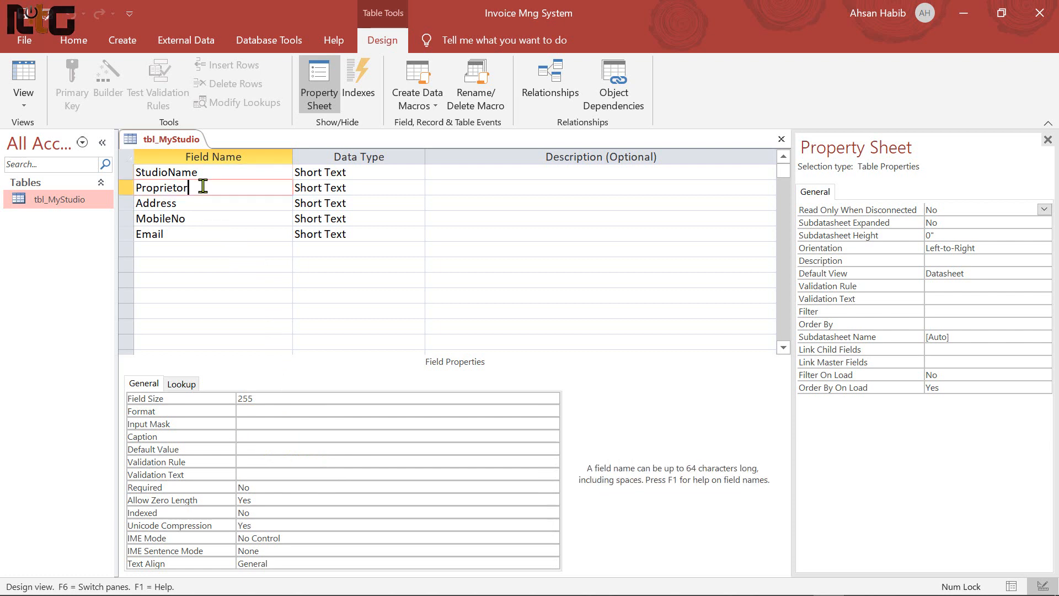
click(239, 398)
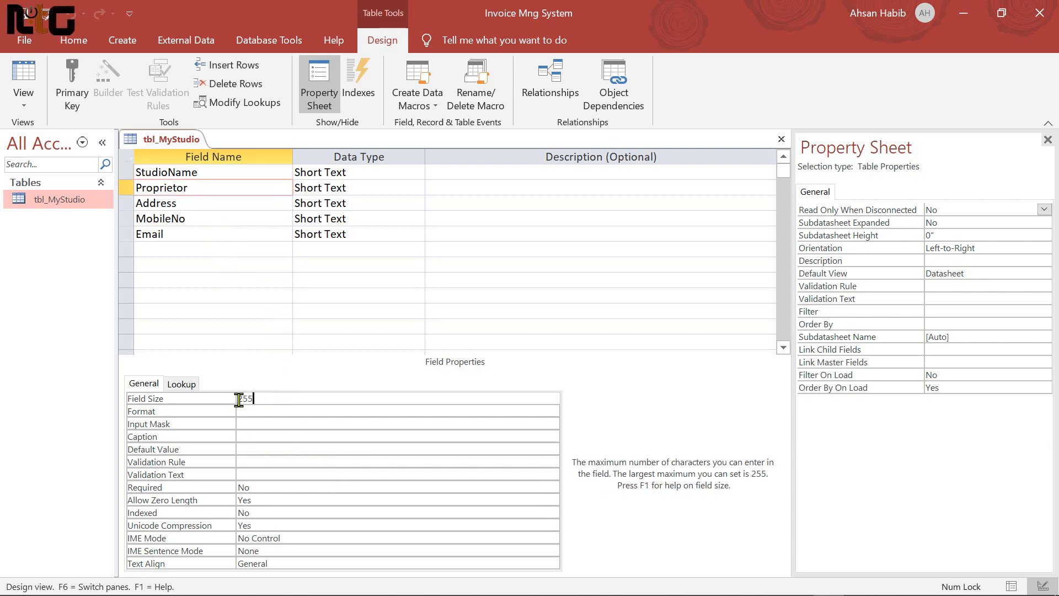
double_click(239, 398)
text(50)
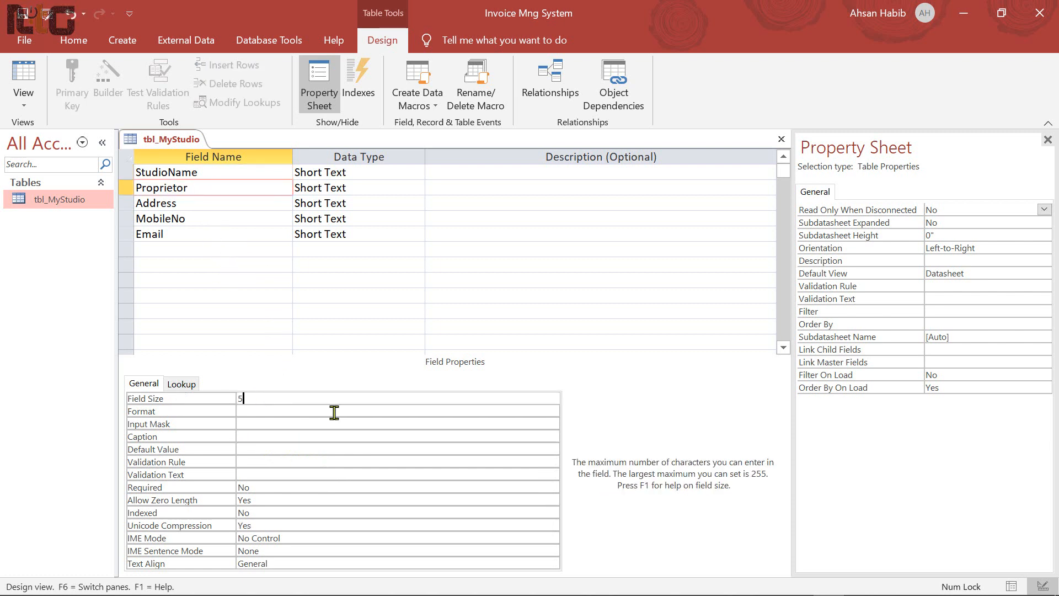
click(213, 203)
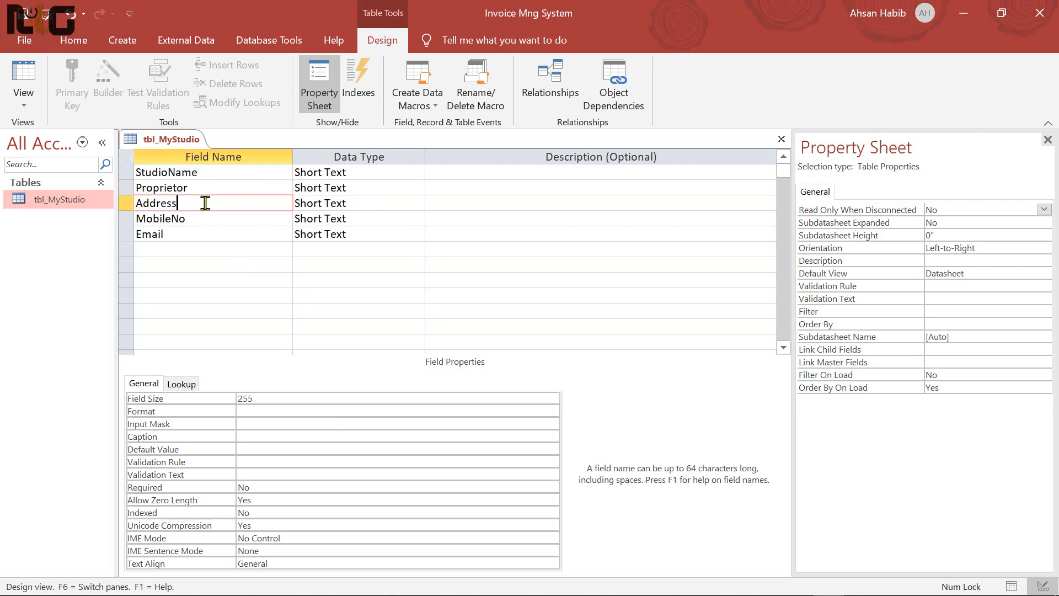
double_click(267, 398)
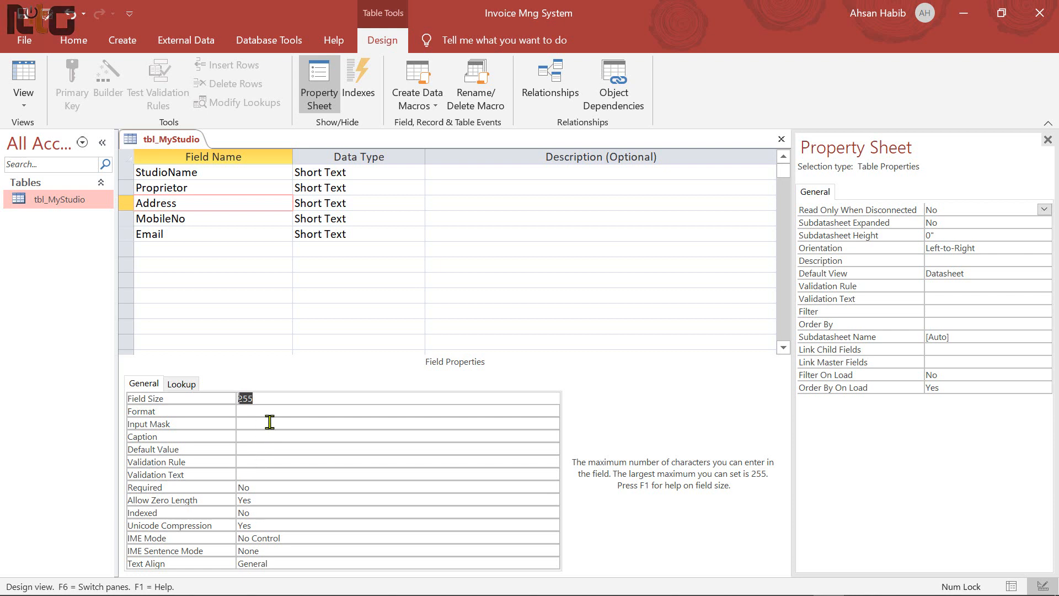
text(50)
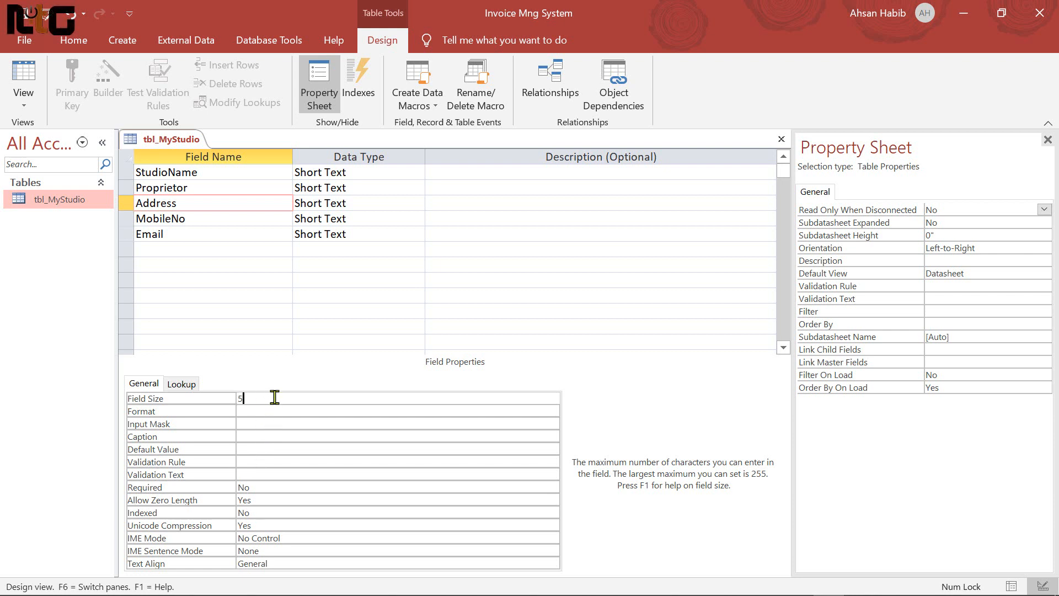
click(216, 220)
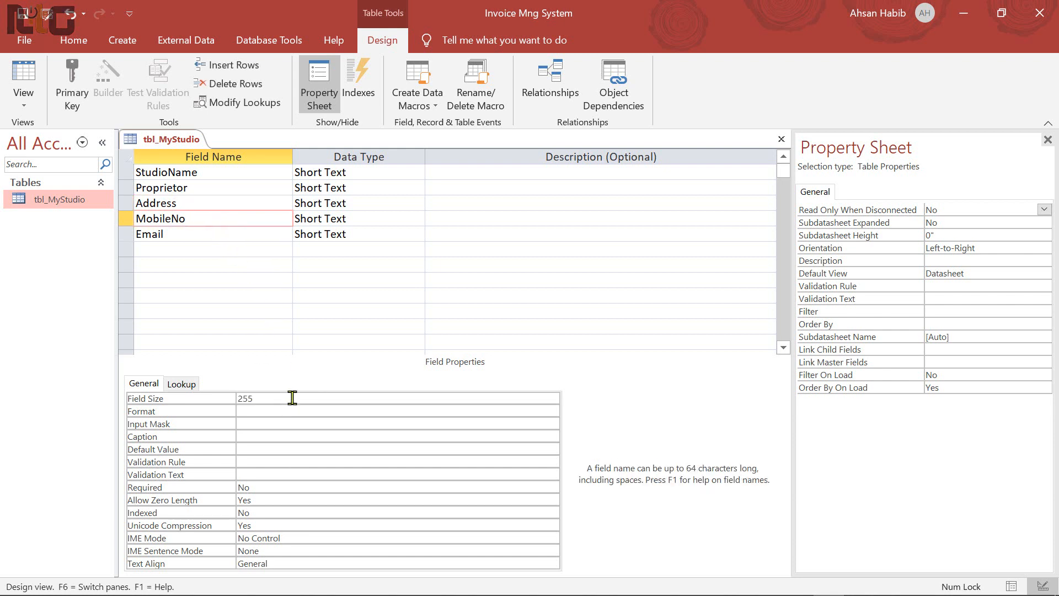
click(239, 398)
text(11)
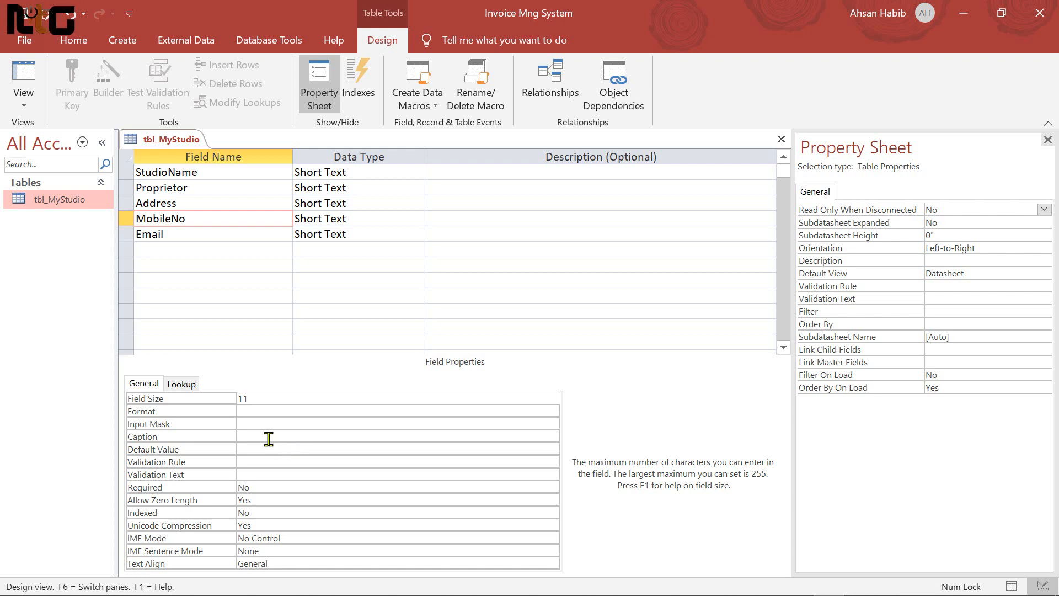
double_click(220, 218)
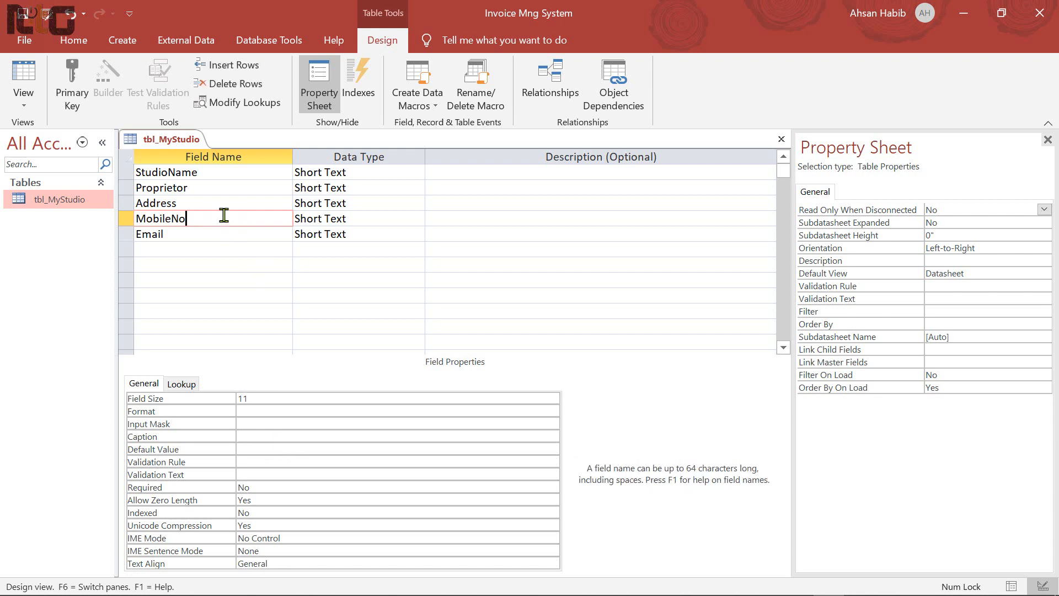
click(192, 218)
double_click(157, 220)
key(ctrl+c)
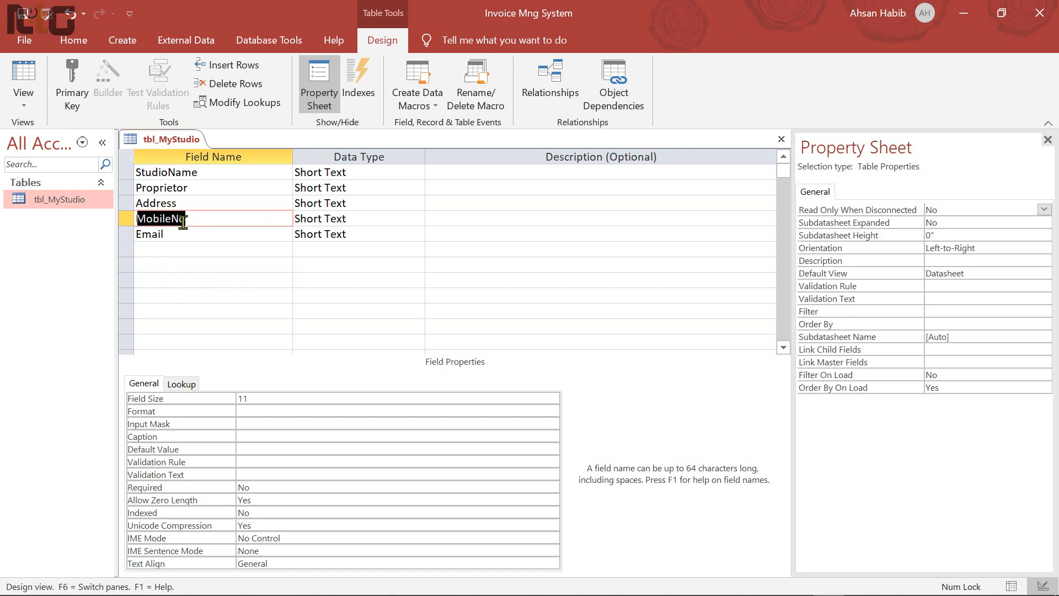
click(268, 436)
key(ctrl+v)
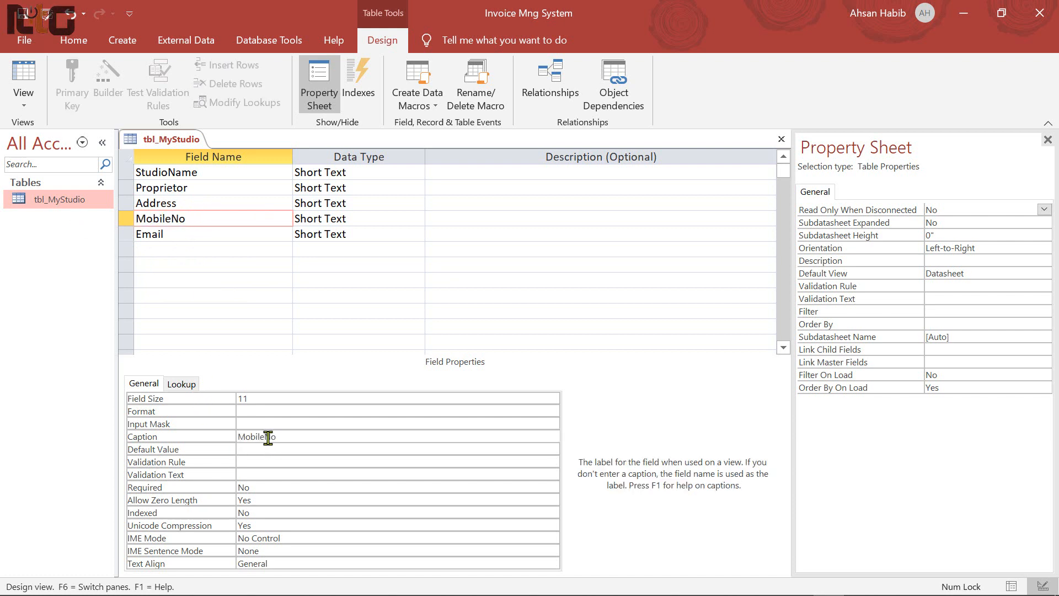
key(Left)
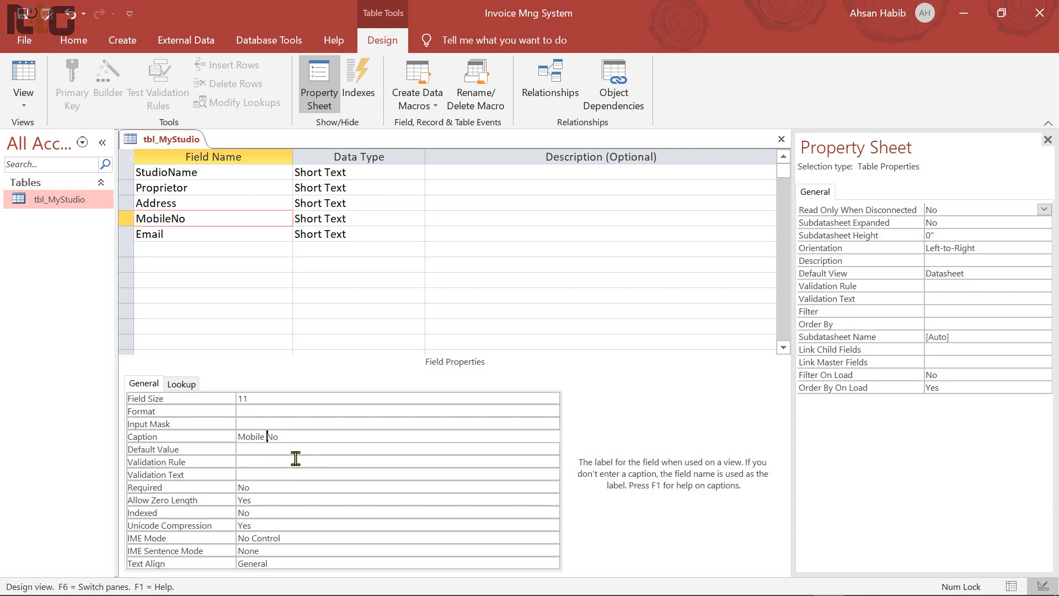
click(259, 423)
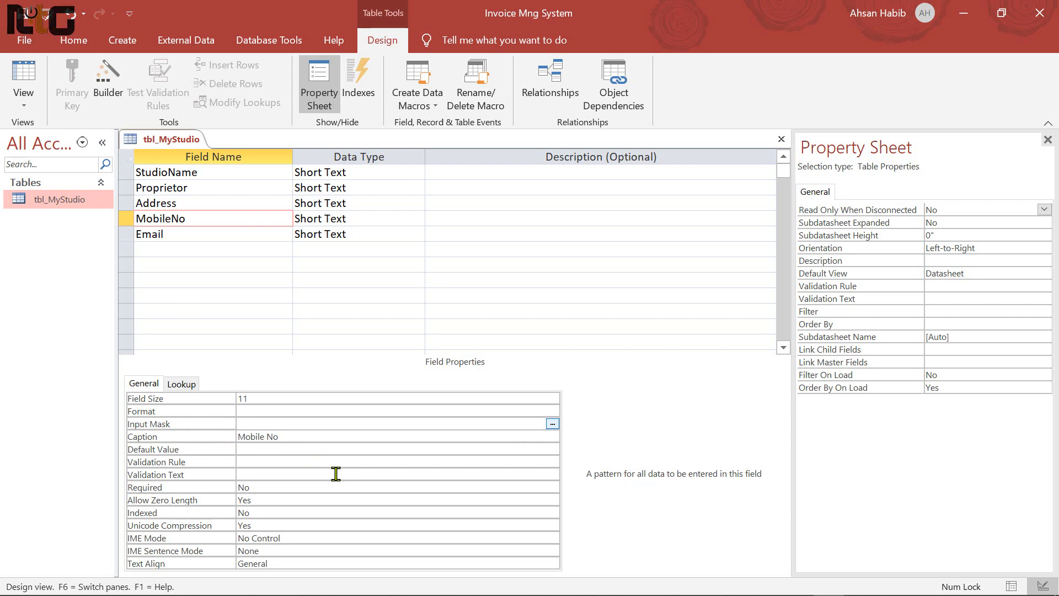
text(00000)
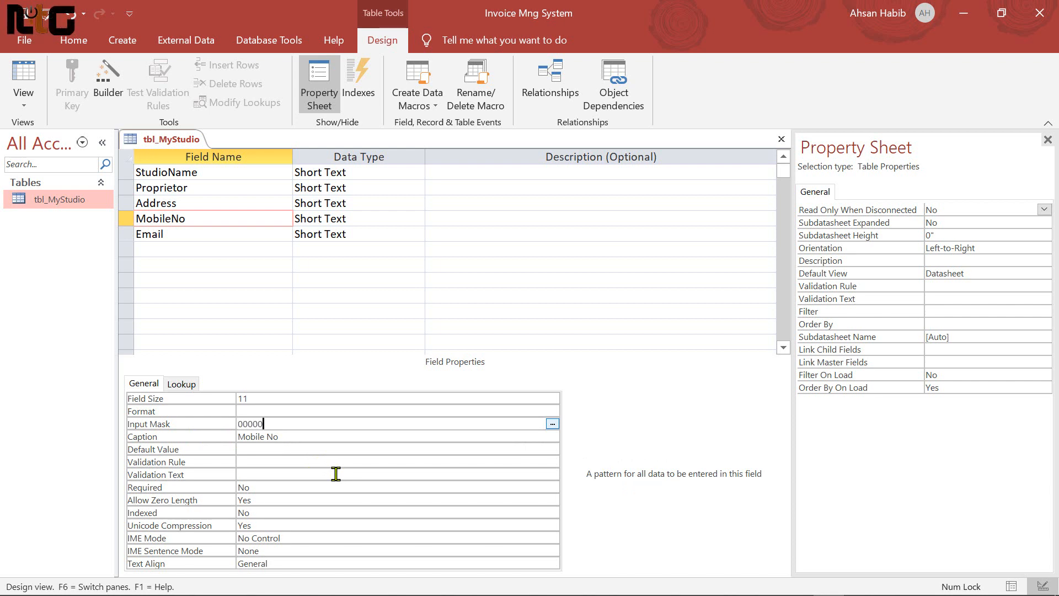
text(-0)
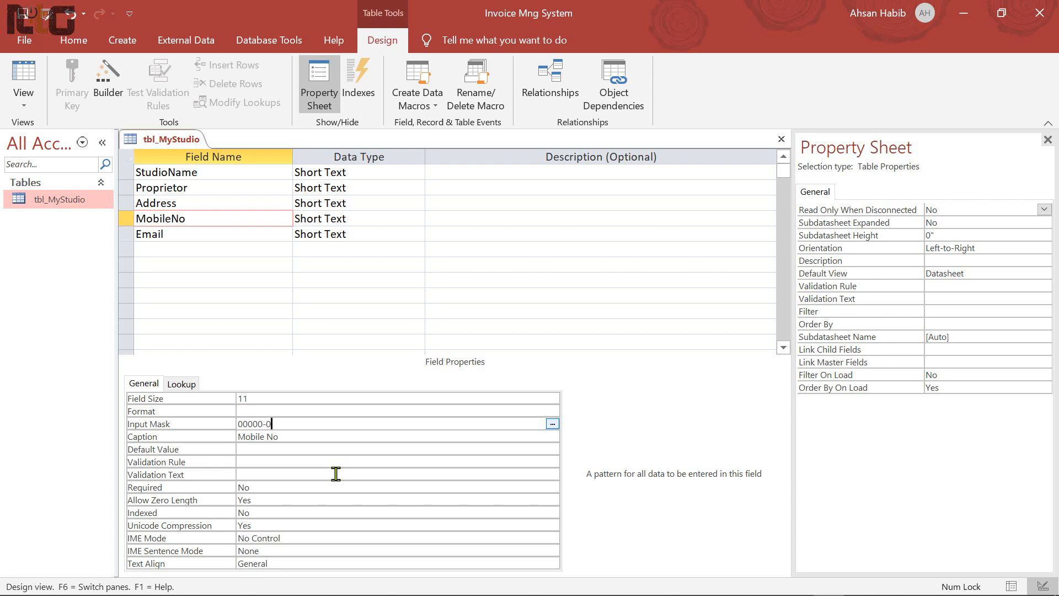
text(00000)
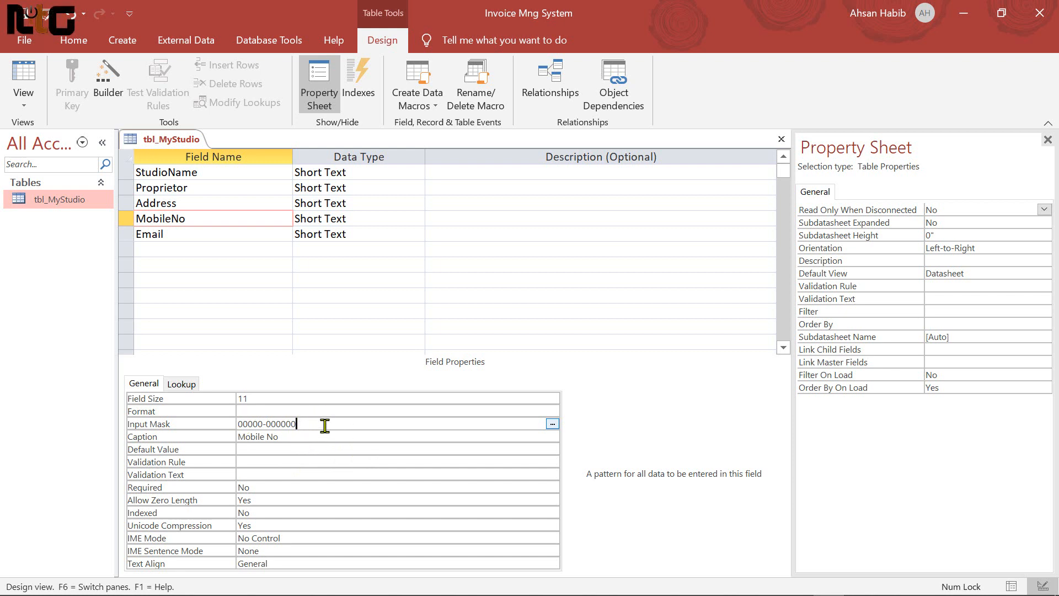
key(Tab)
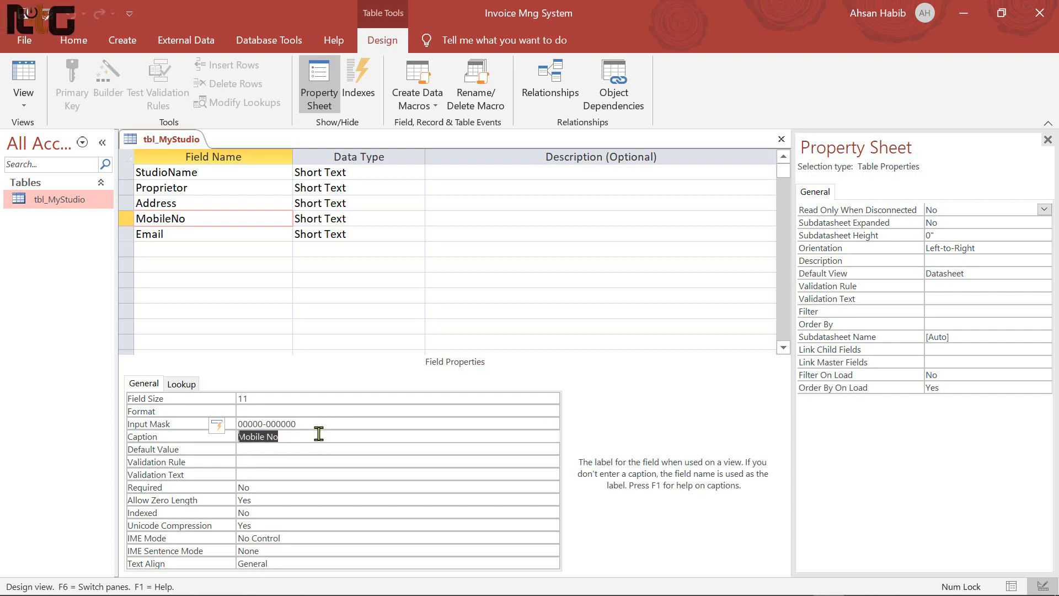
Set Email's Field Size to 50 and its caption to 'E-mail'
click(186, 232)
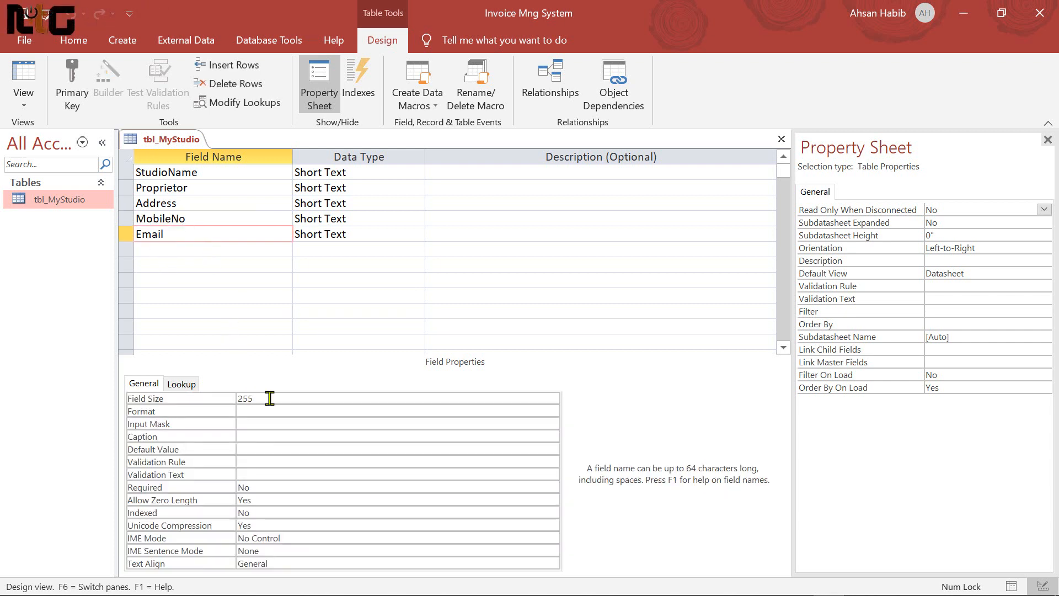
click(277, 397)
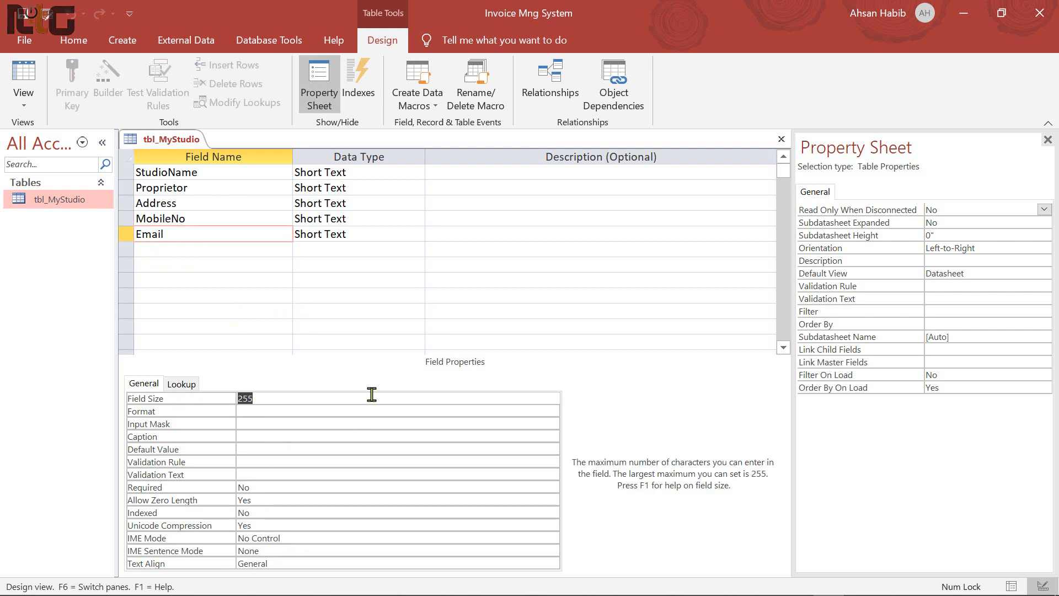
text(50)
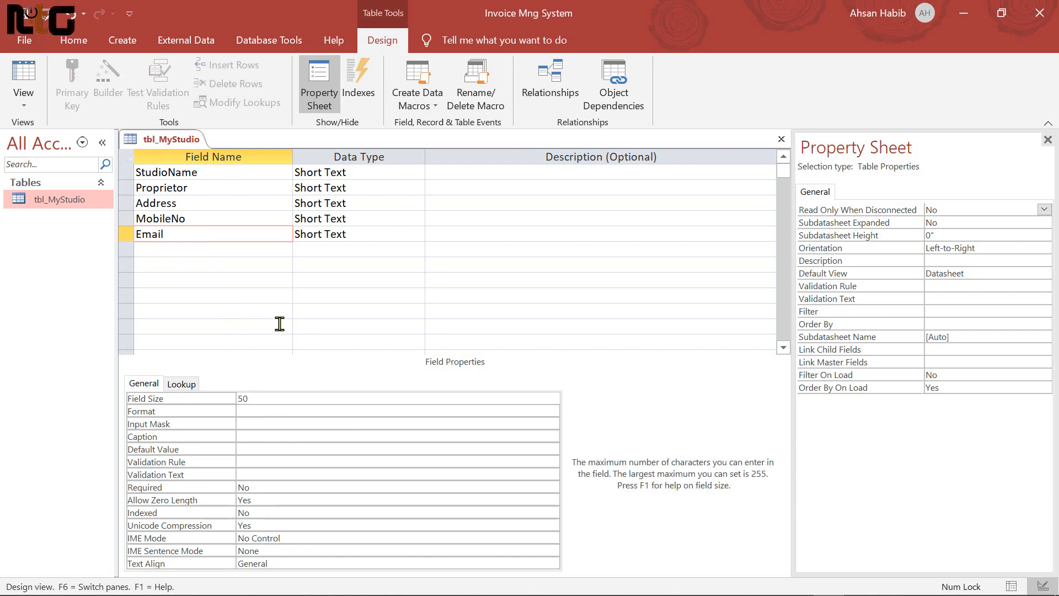
click(177, 234)
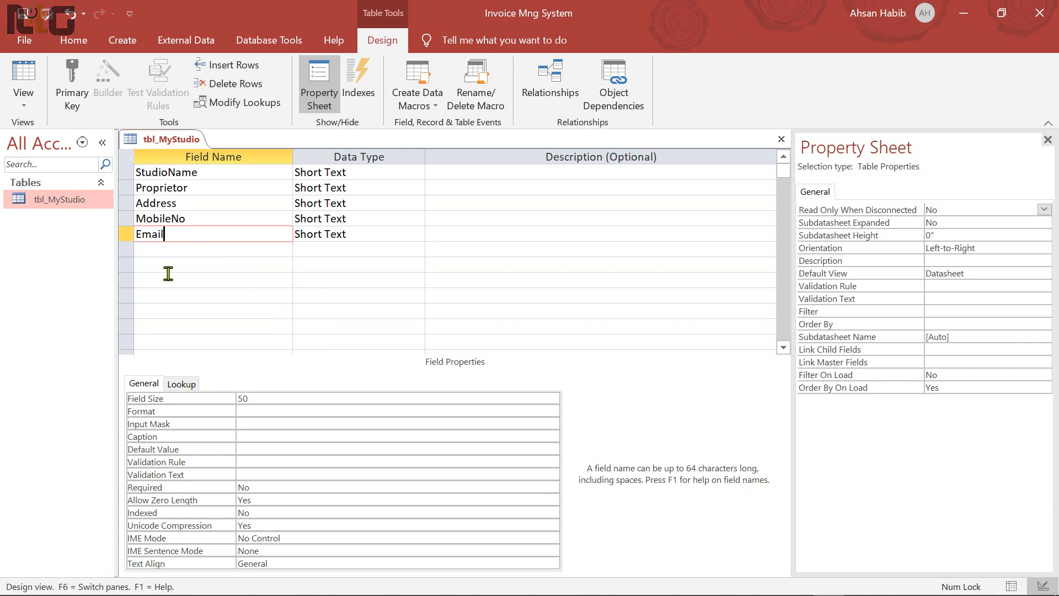
click(268, 436)
text(E-mail)
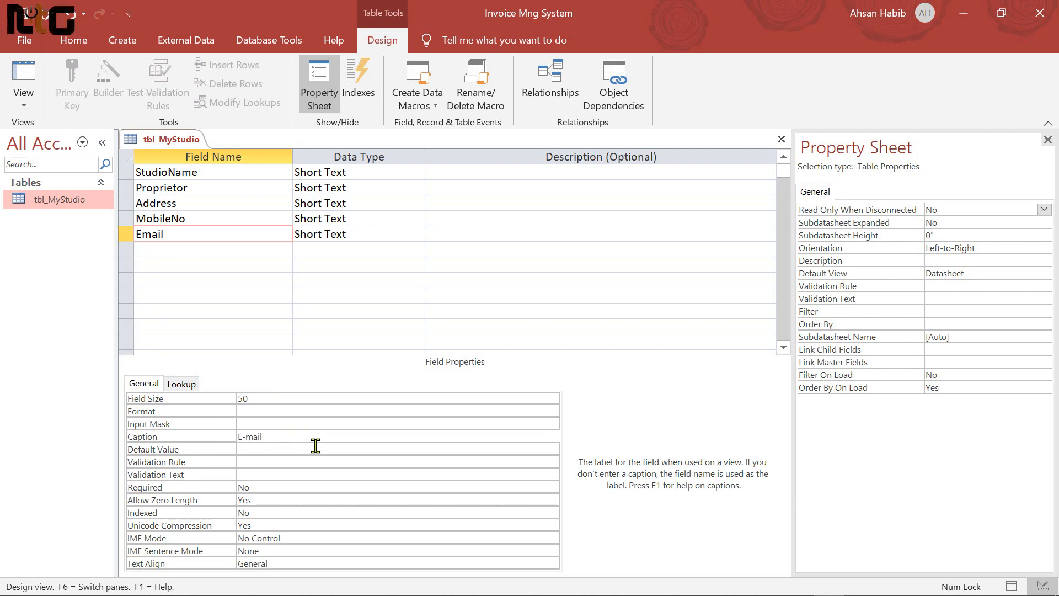
Save tbl_MyStudio, check its captioned columns in Datasheet View, and close the table
key(ctrl+s)
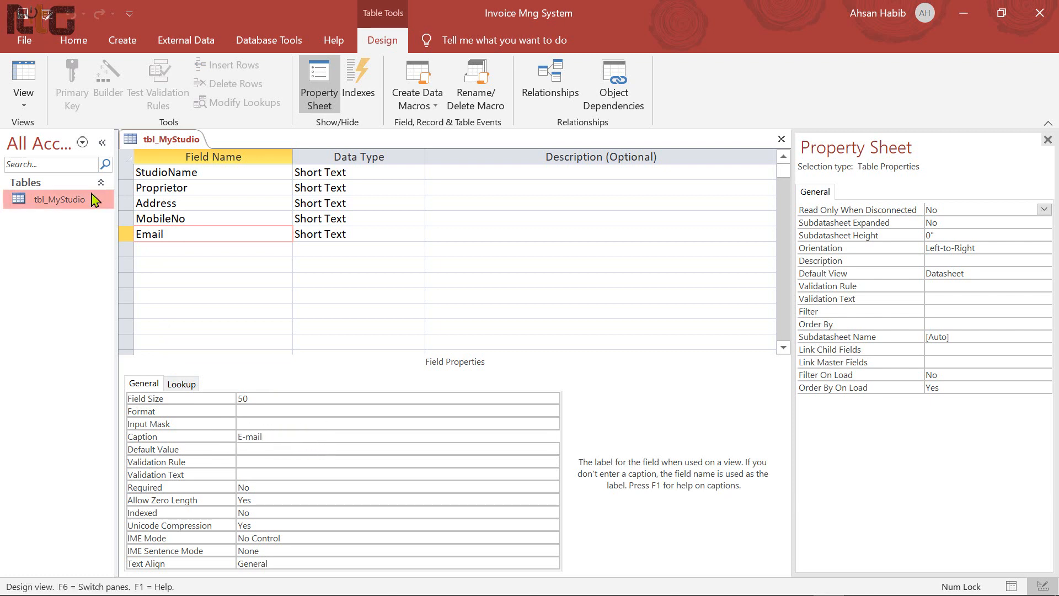
click(27, 87)
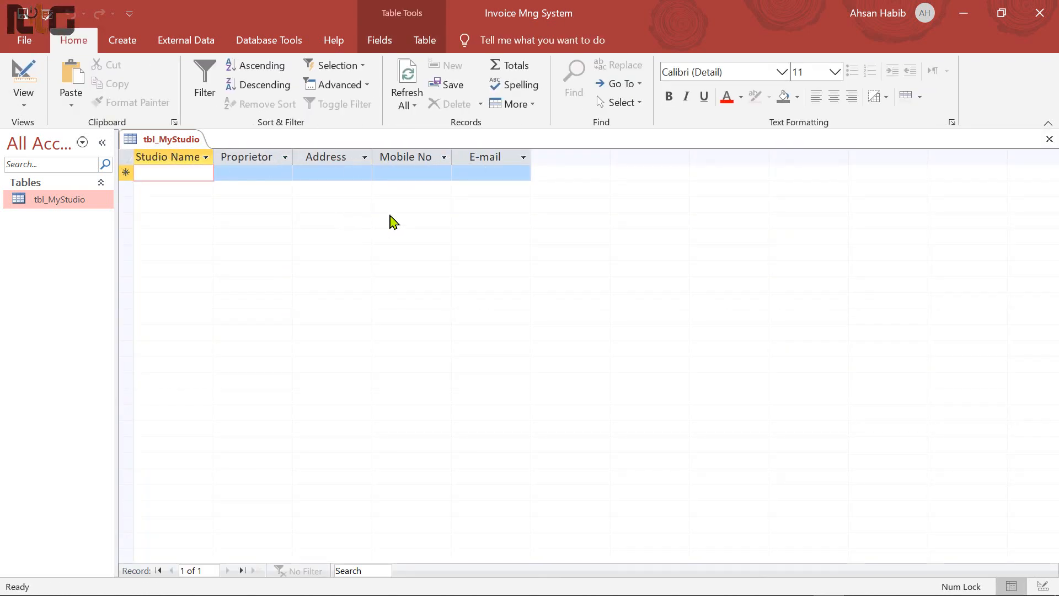
click(1049, 139)
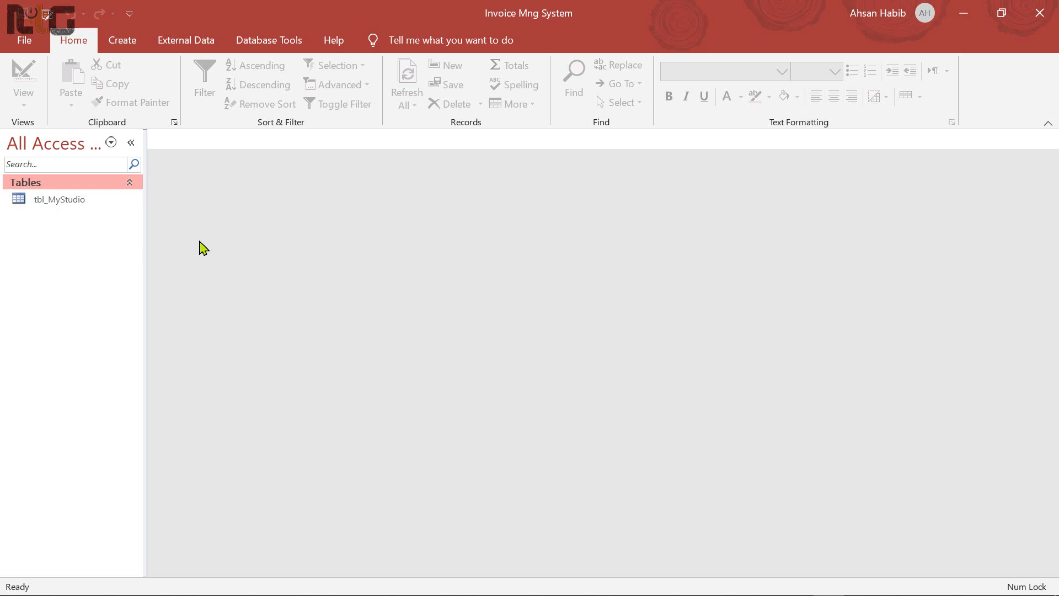
Choose Import > Text File from tbl_MyStudio's shortcut menu to open Get External Data
right_click(67, 201)
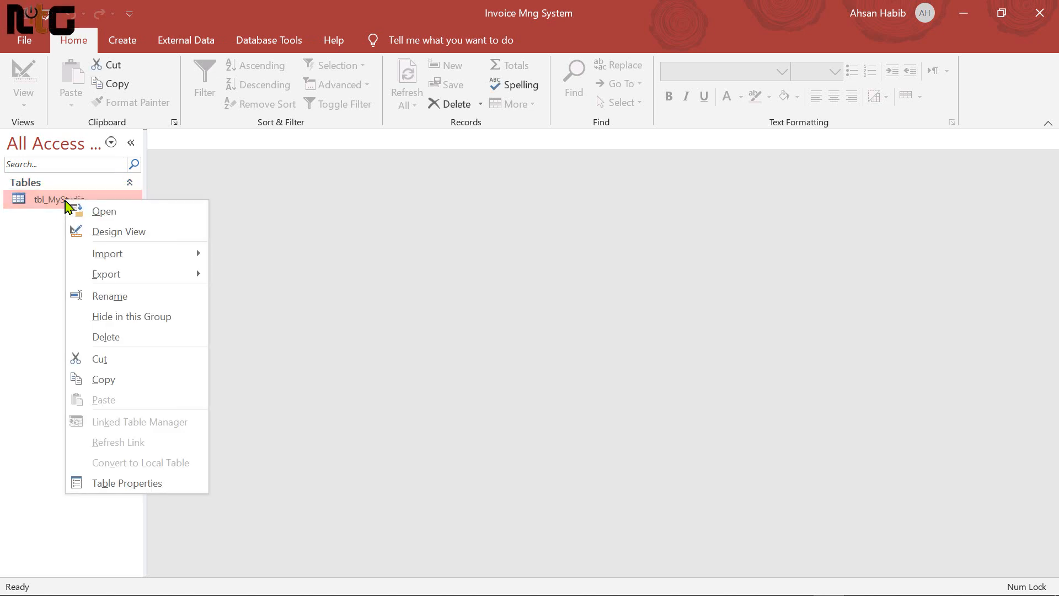
mouse_move(143, 280)
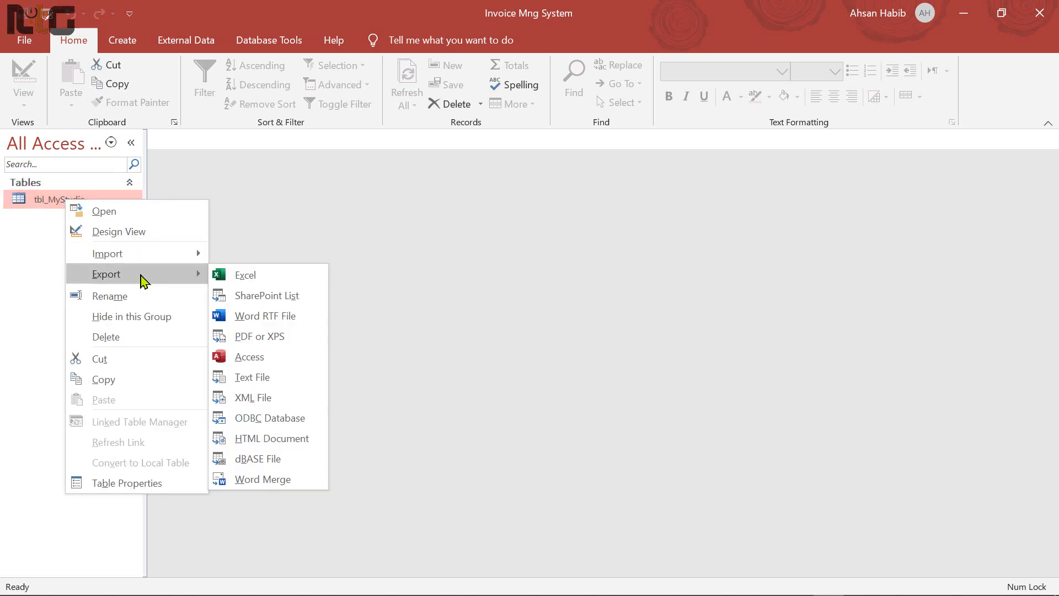
mouse_move(143, 258)
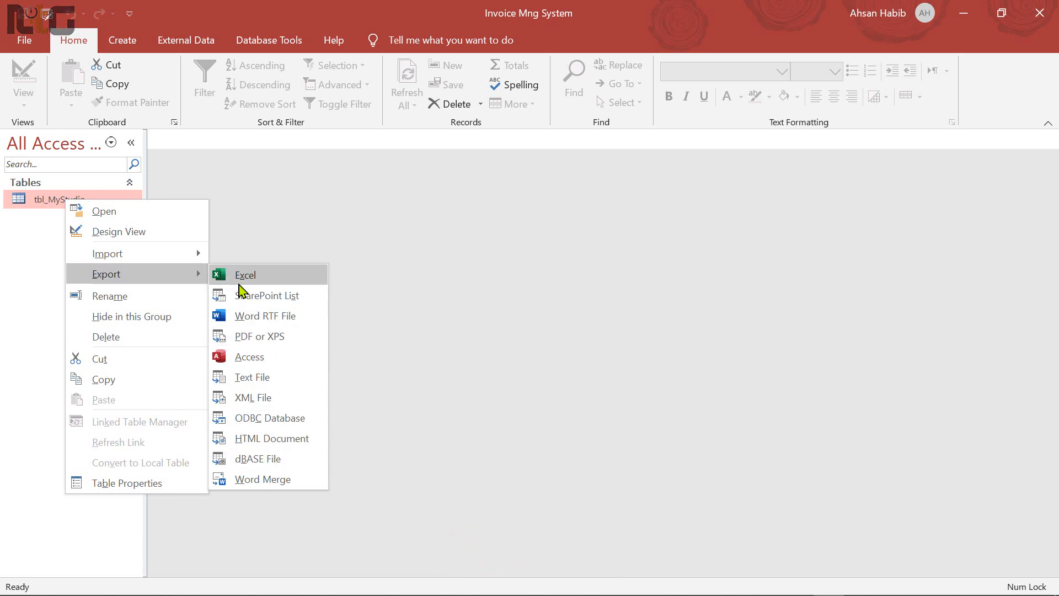
mouse_move(157, 258)
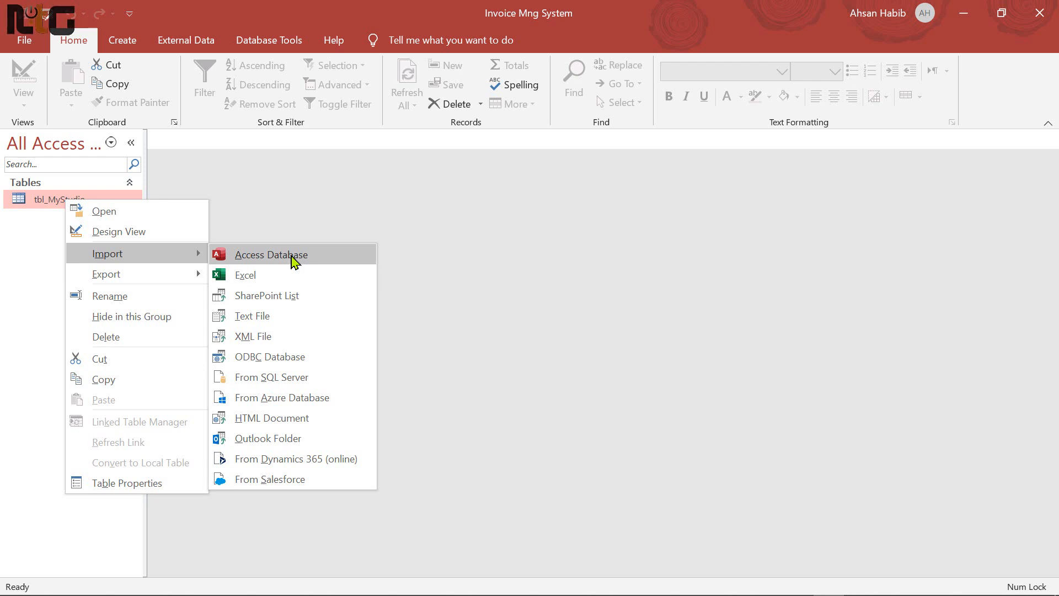
click(269, 324)
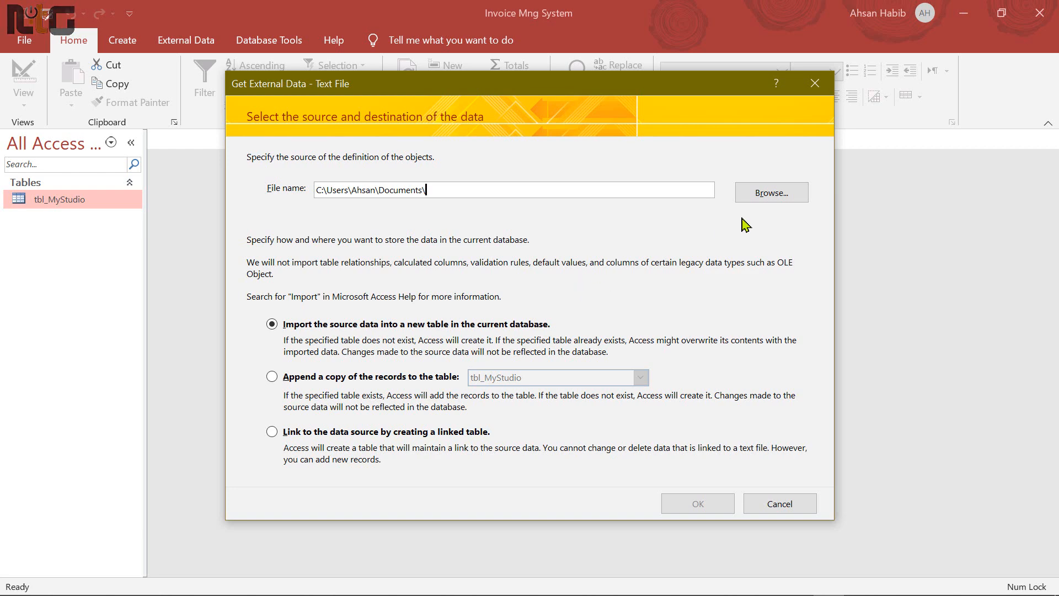
Select ItemsName.txt from Desktop > Invoice System as the file to import
click(764, 194)
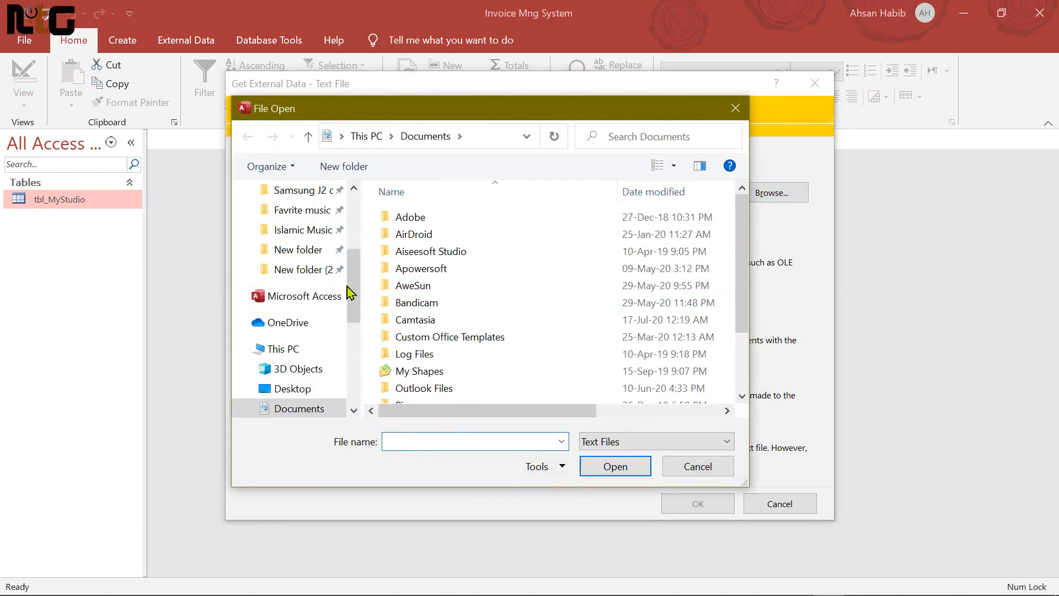
drag(354, 295, 361, 229)
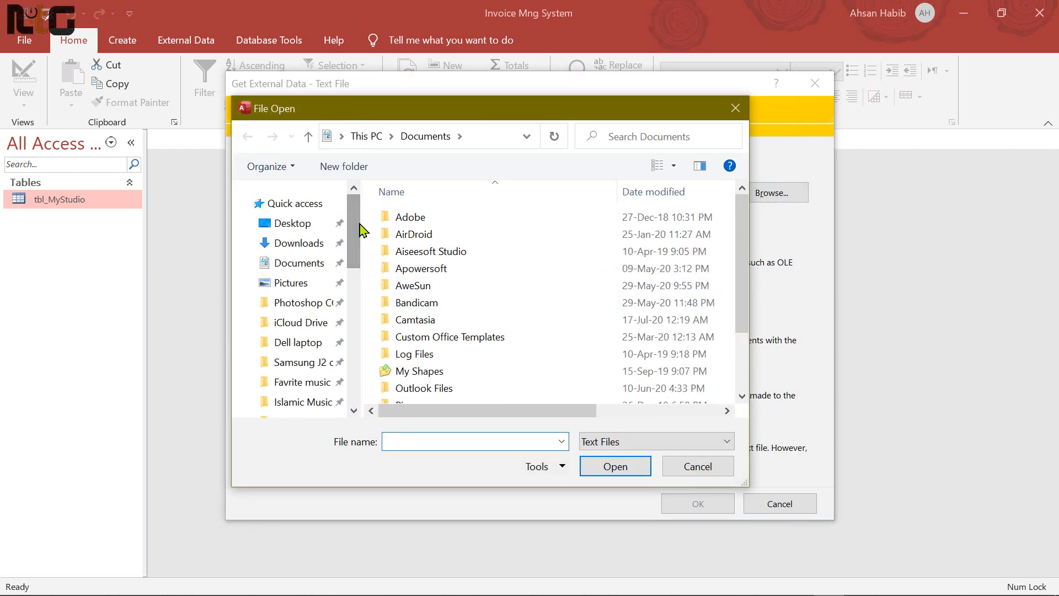
click(301, 228)
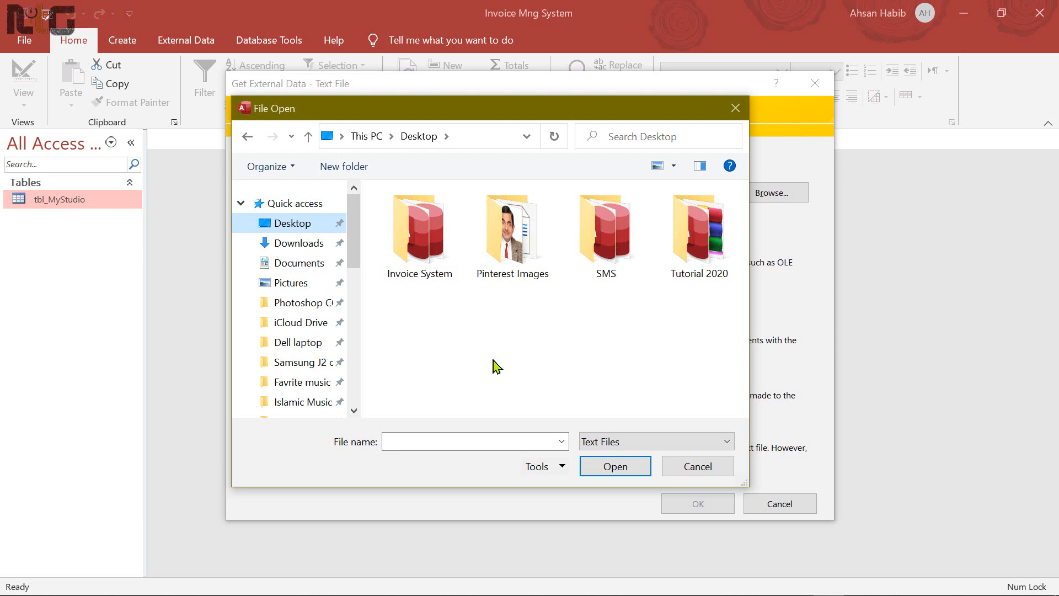
click(436, 257)
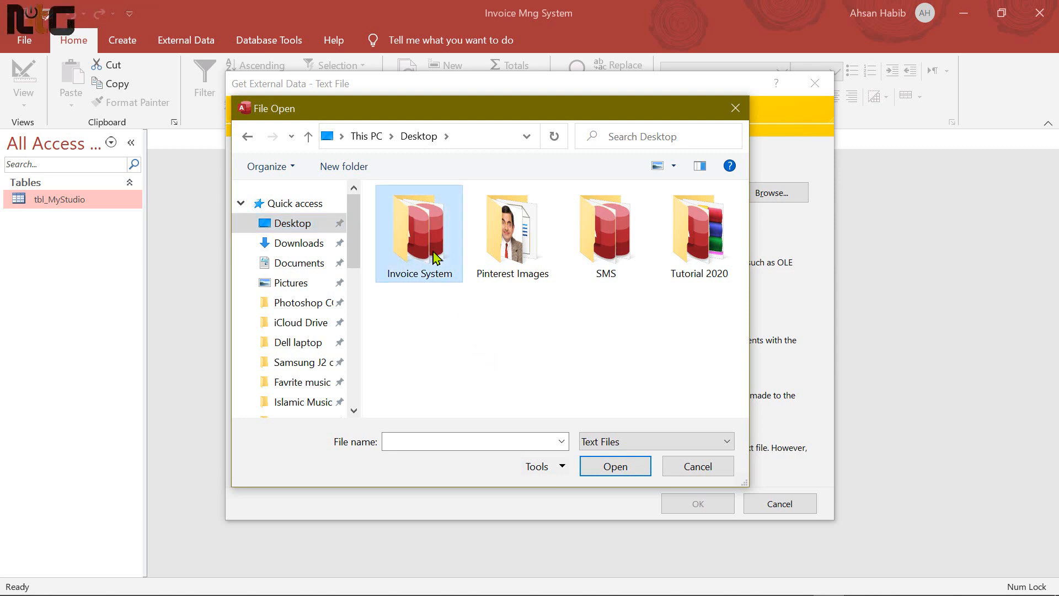
double_click(435, 258)
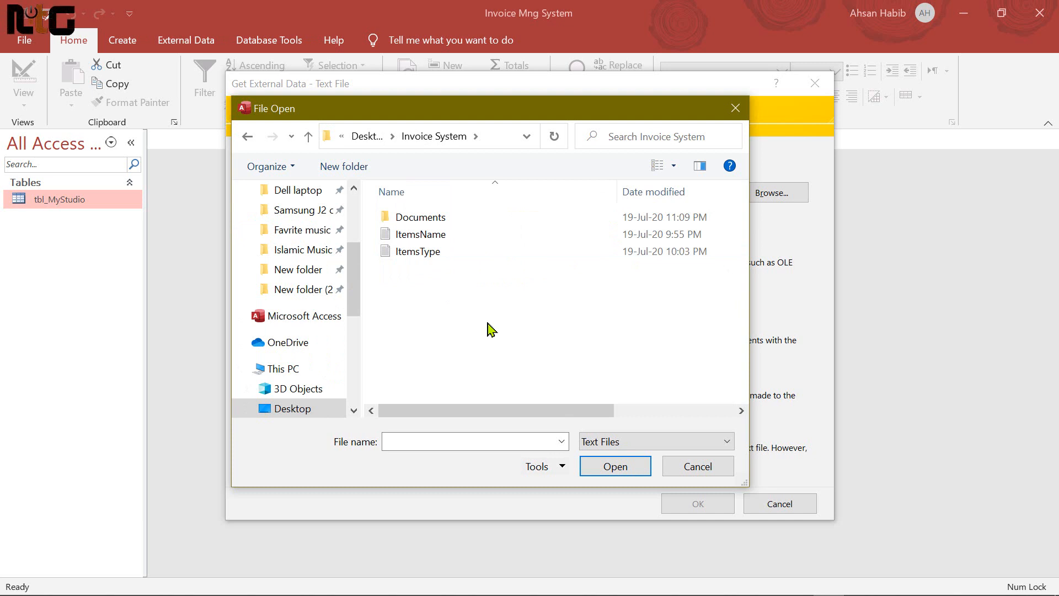
click(436, 241)
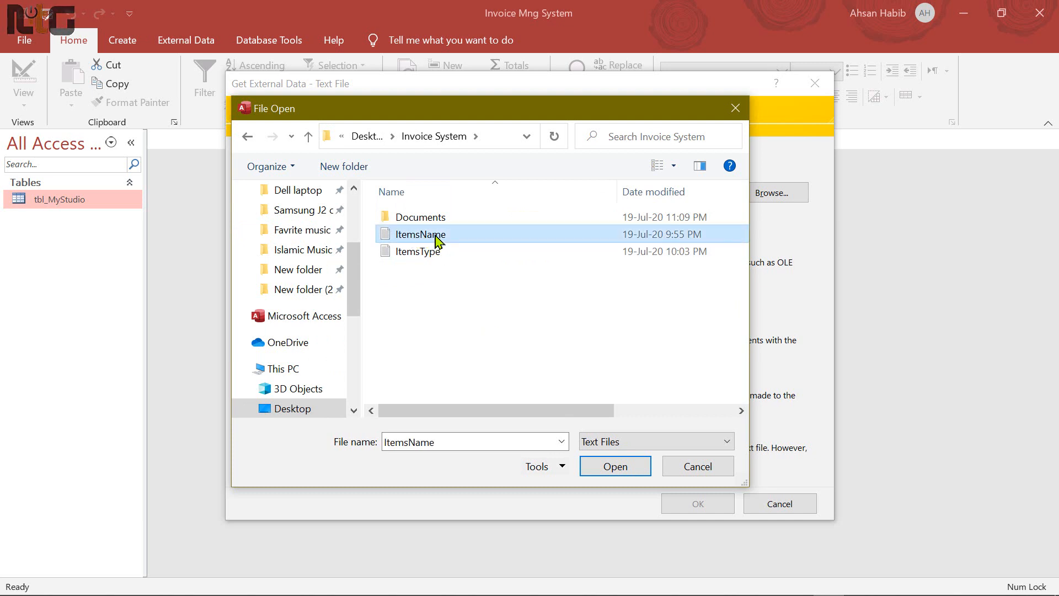
click(619, 469)
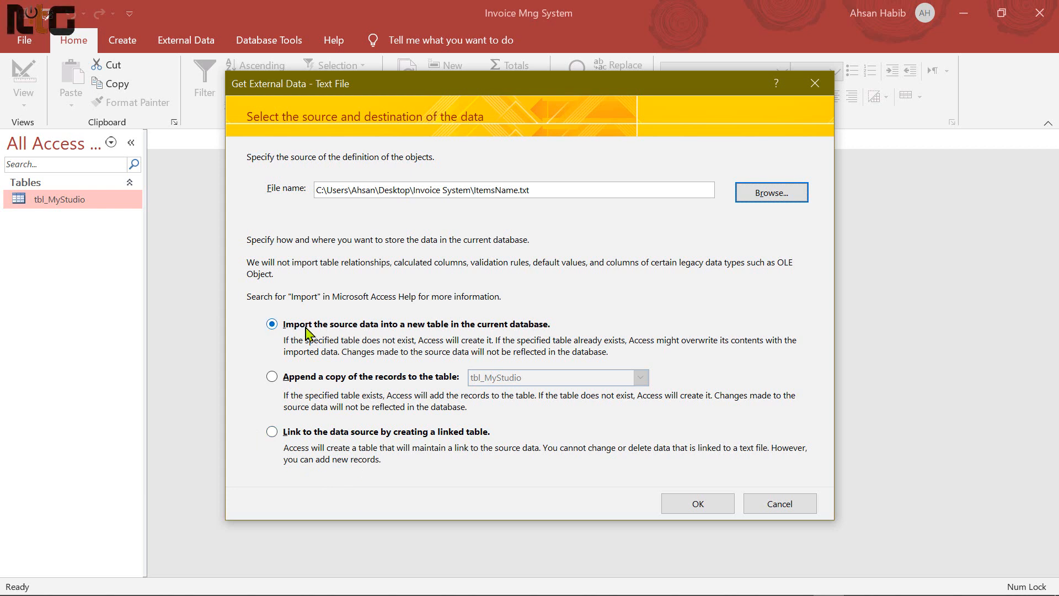
Import into a new table, keeping Fixed Width format and the suggested field breaks
click(691, 504)
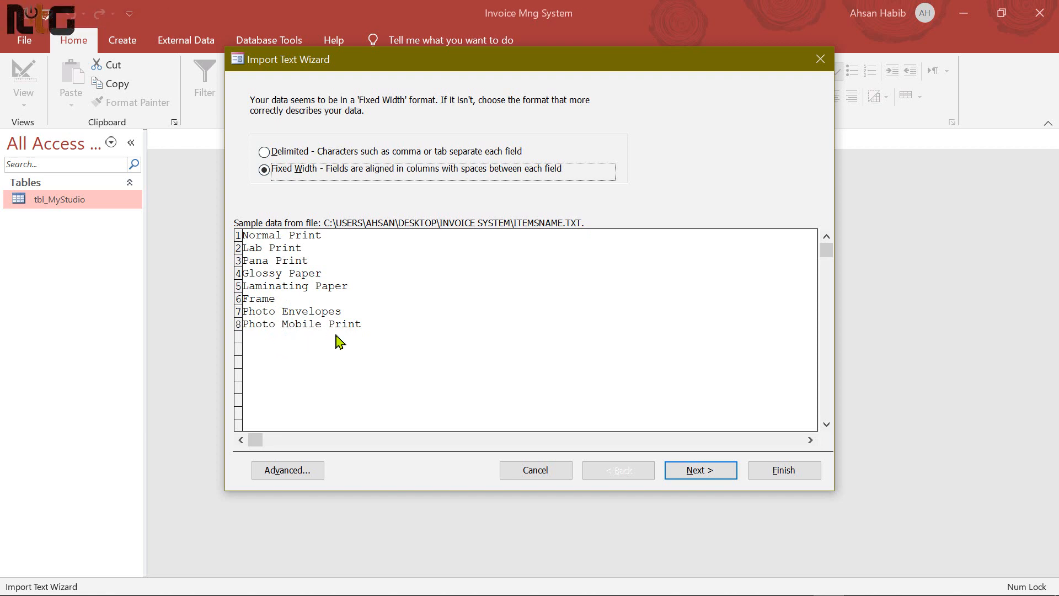
click(716, 472)
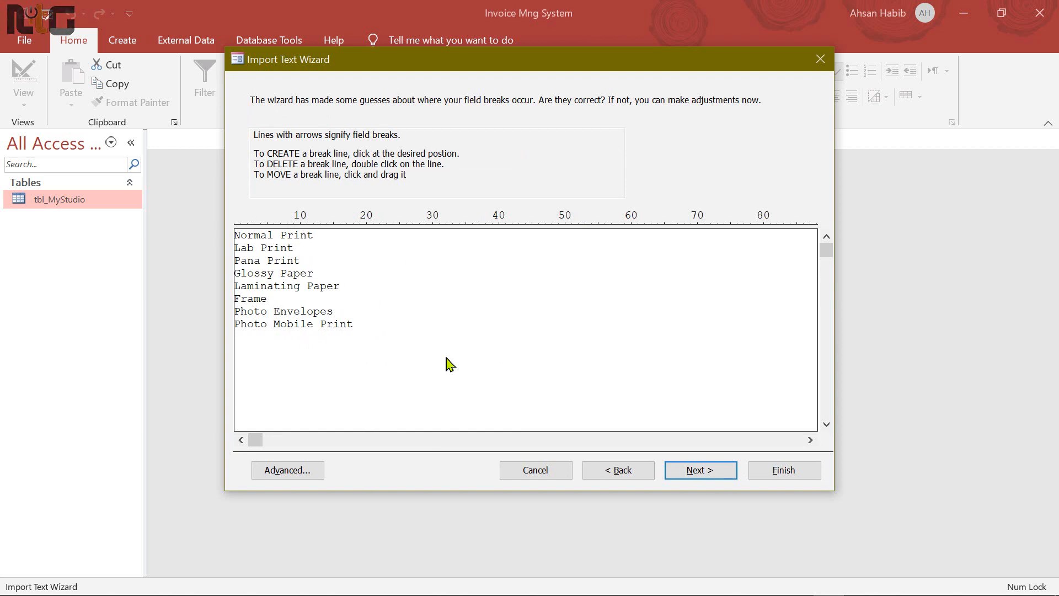
click(704, 480)
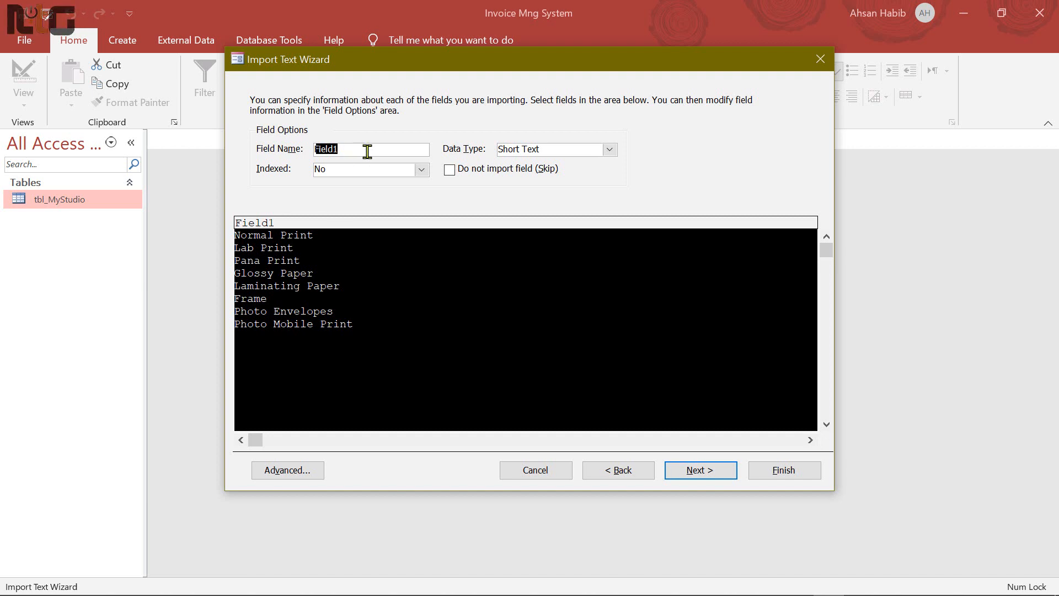
Name the imported field ItemsName and choose No primary key for the import
text(ItemsName)
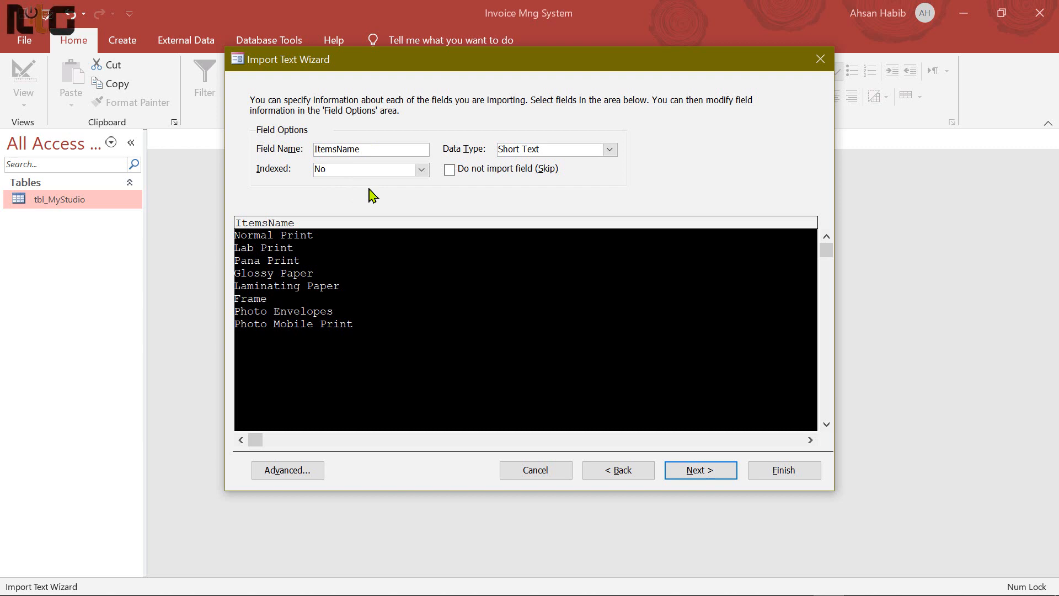
click(358, 148)
click(702, 476)
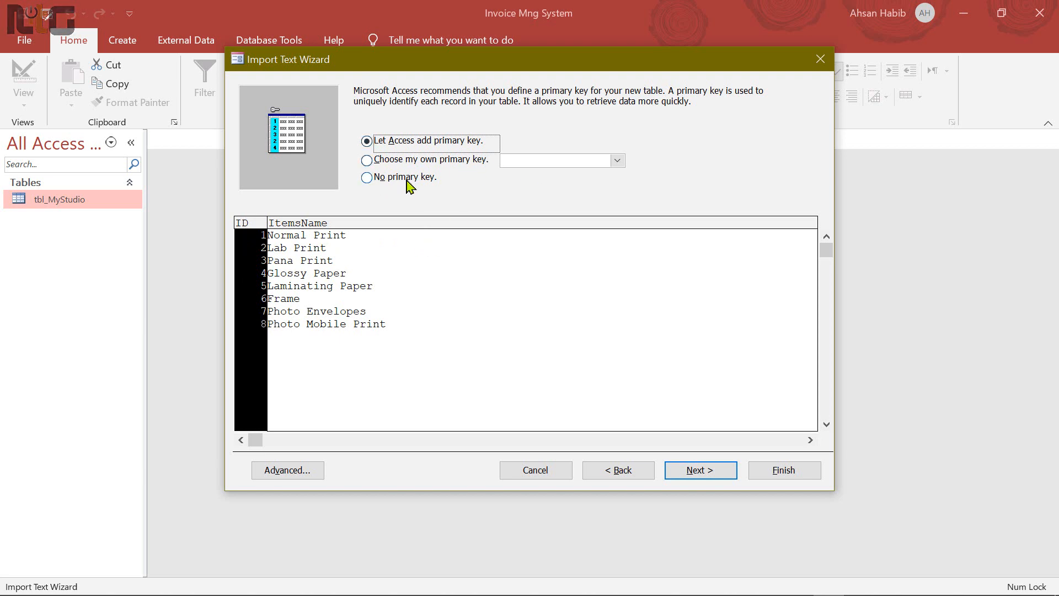
click(367, 178)
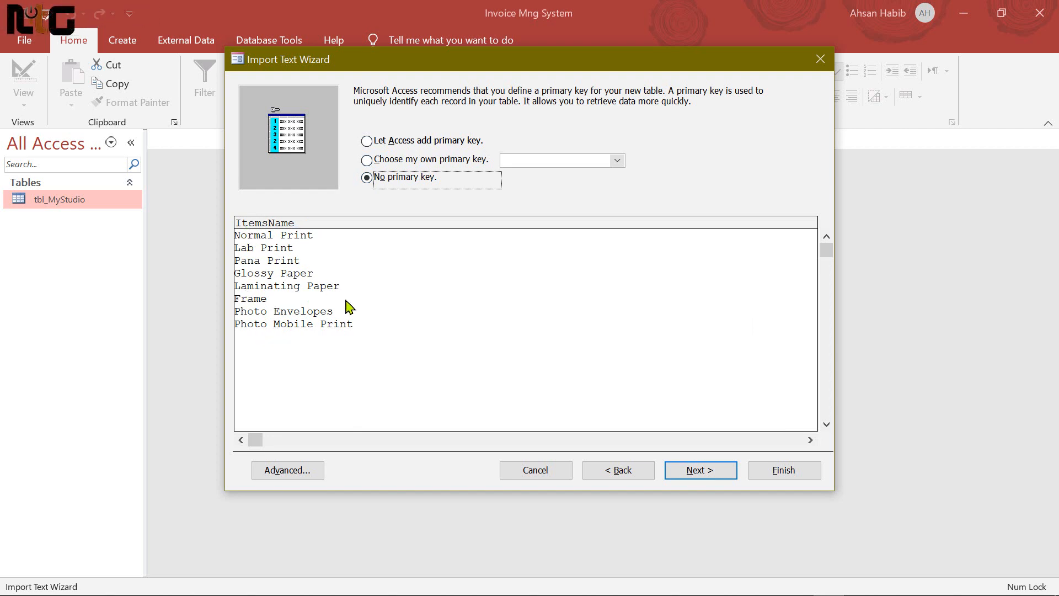
click(707, 478)
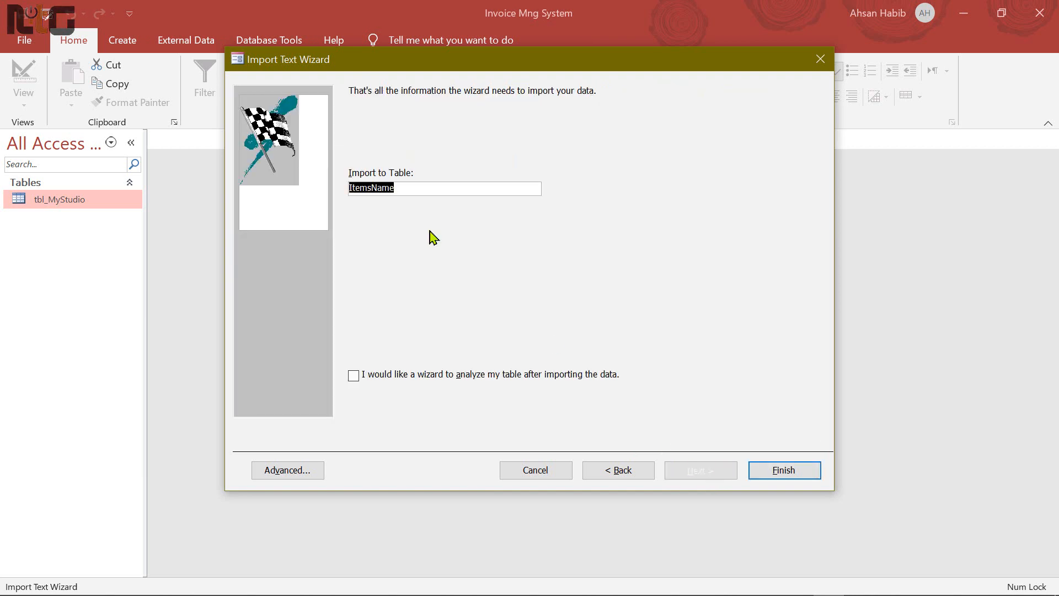
Import into a new table named tbl_ItemsName without saving the import steps
drag(464, 189, 293, 189)
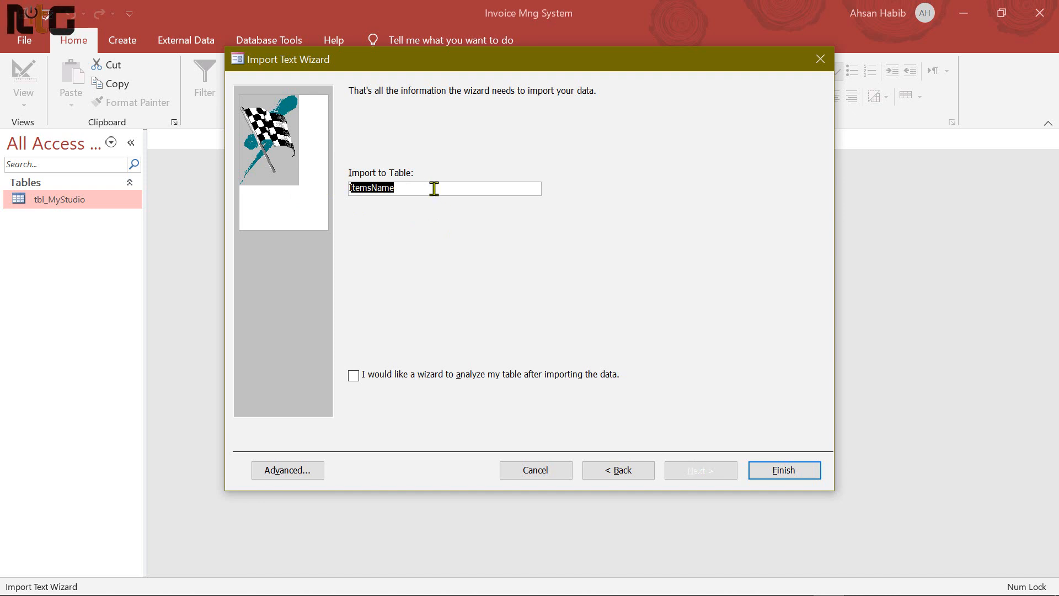
text(tbl_)
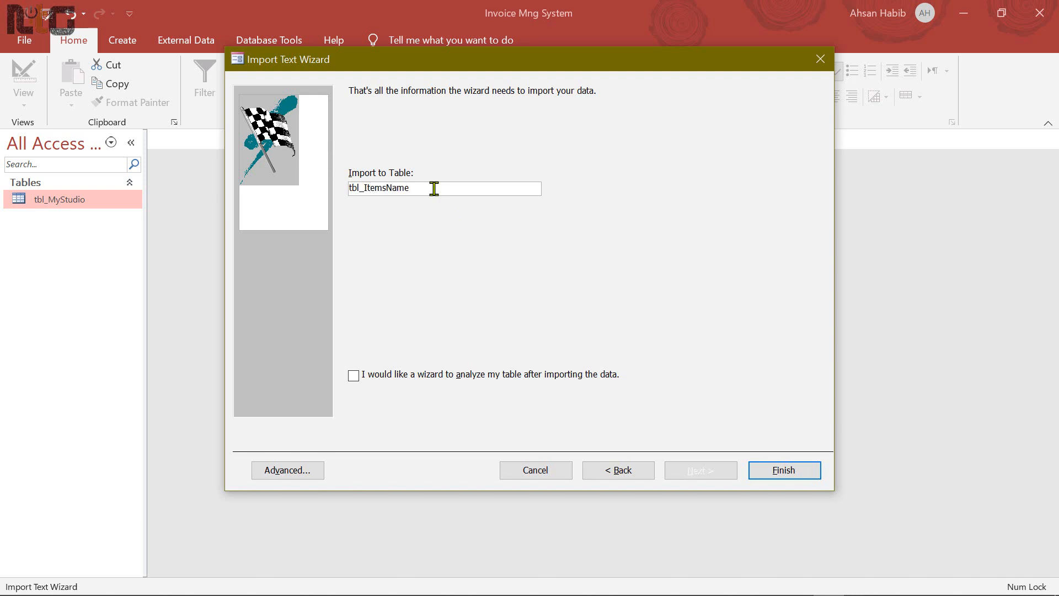
click(781, 471)
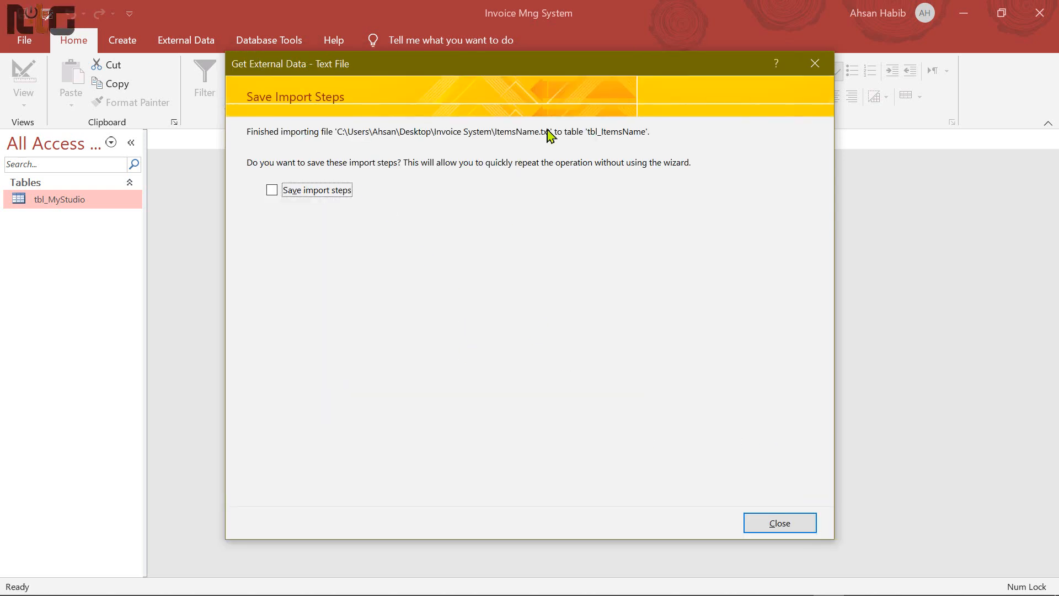
click(780, 523)
click(64, 204)
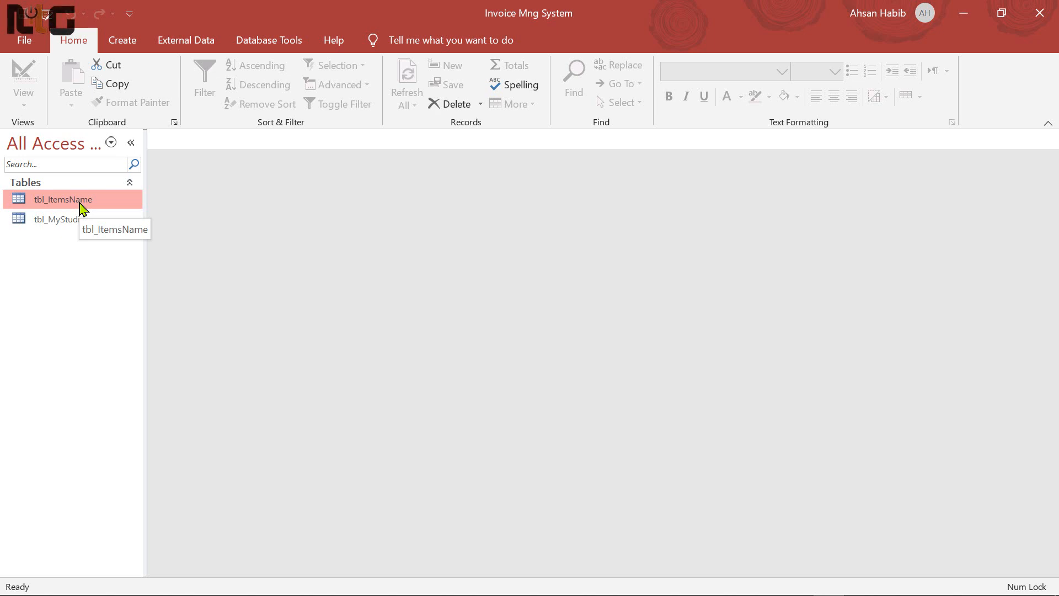
double_click(80, 208)
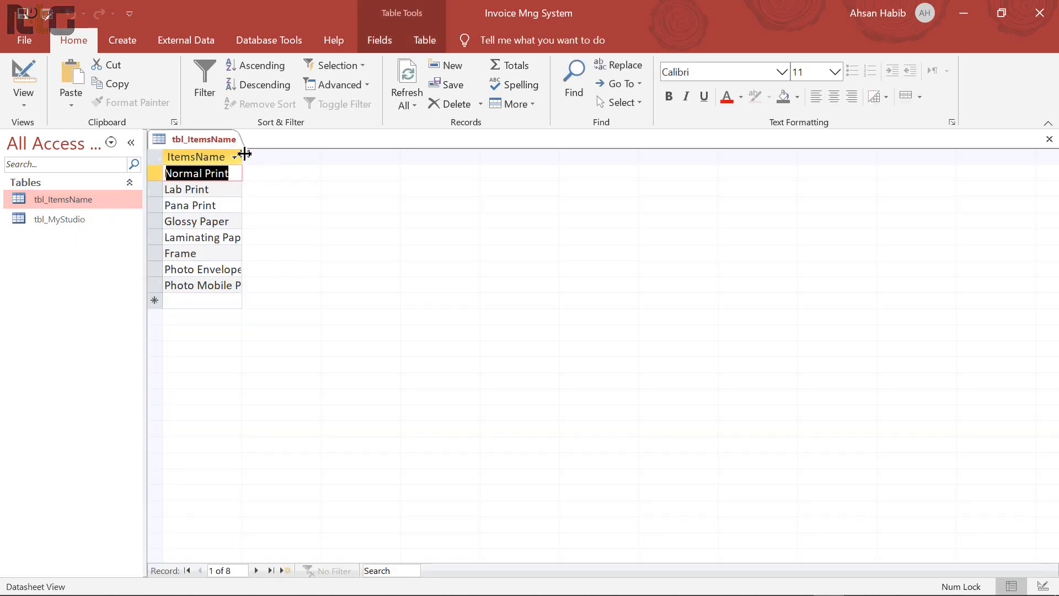
drag(244, 153, 286, 158)
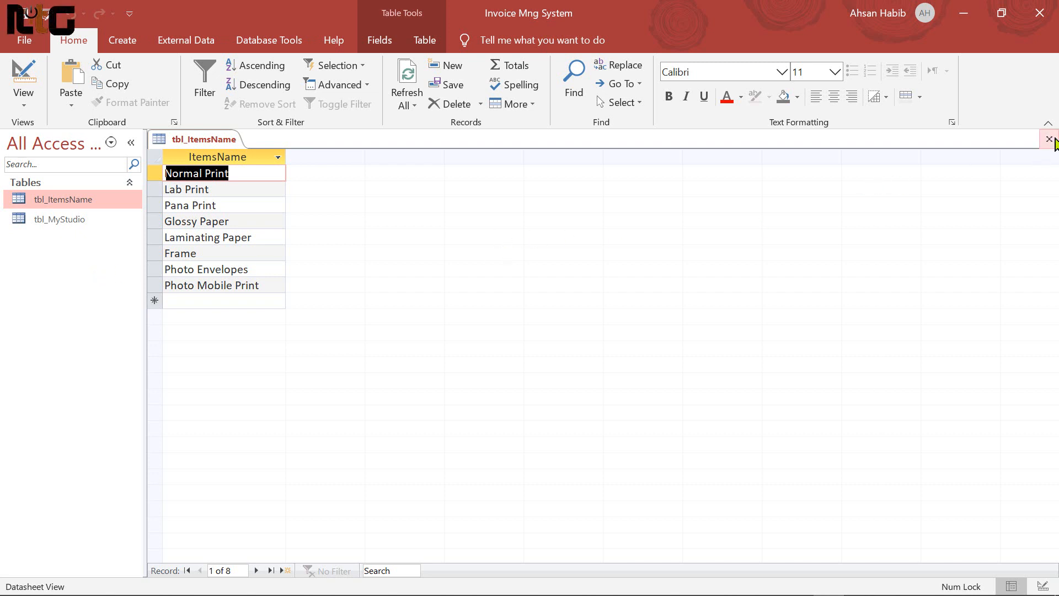
click(1049, 139)
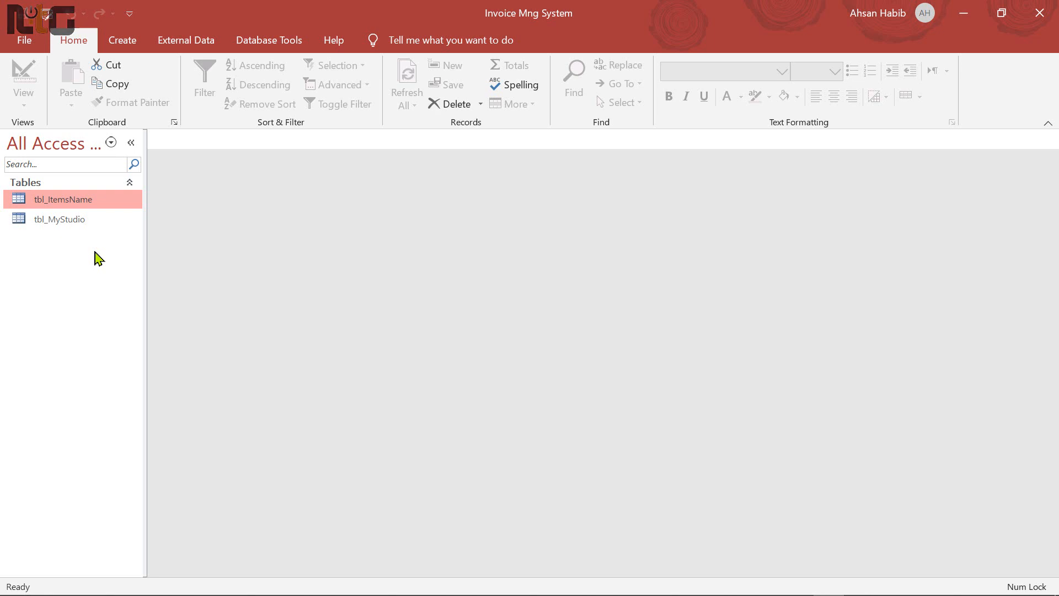
click(70, 223)
Start a Text File import from tbl_MyStudio, choosing ItemsType.txt as the source for a new table
right_click(70, 227)
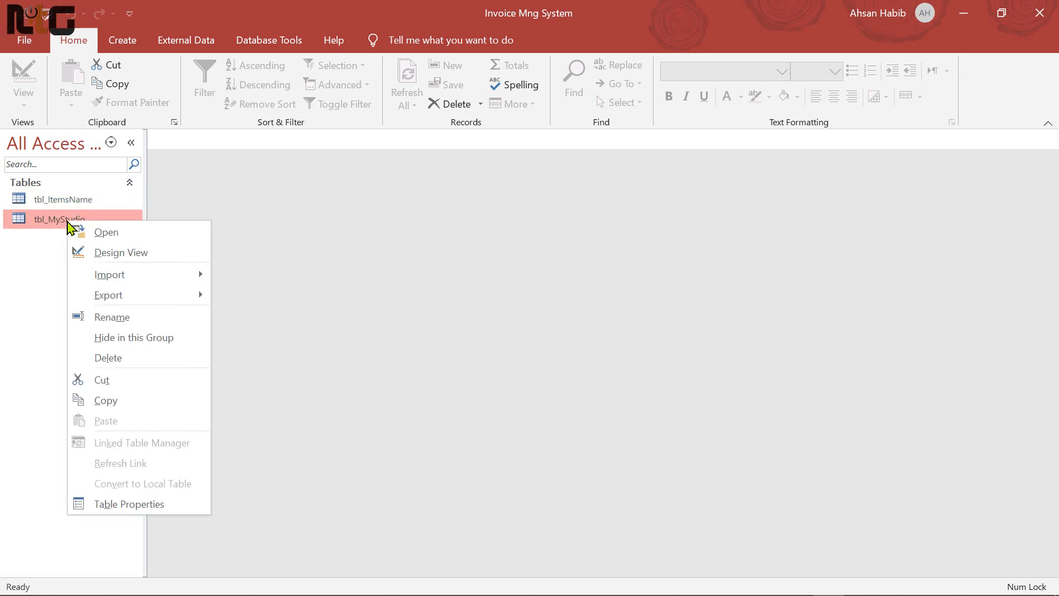
mouse_move(156, 284)
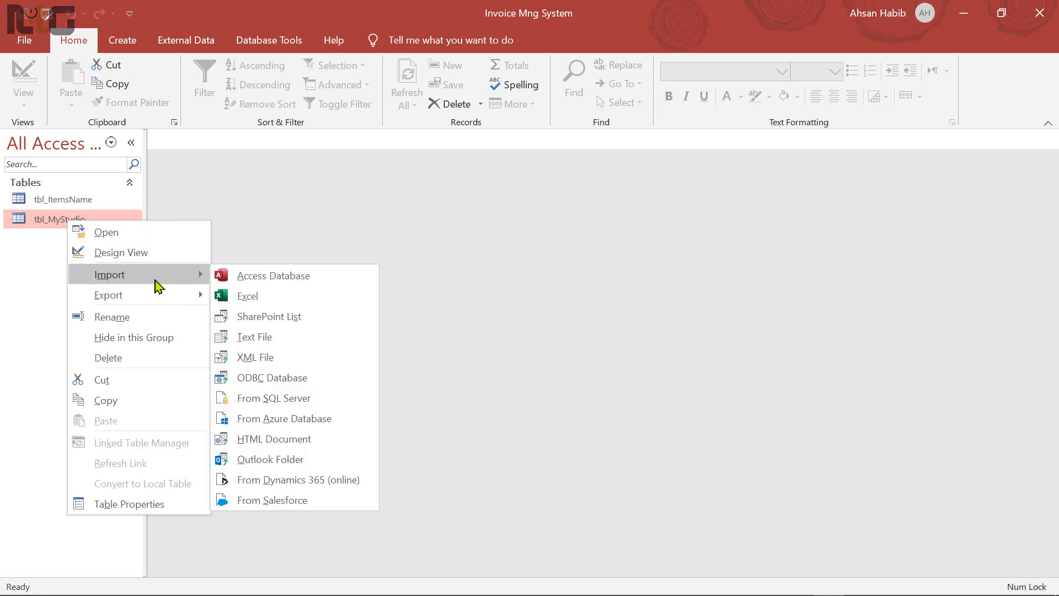
click(275, 342)
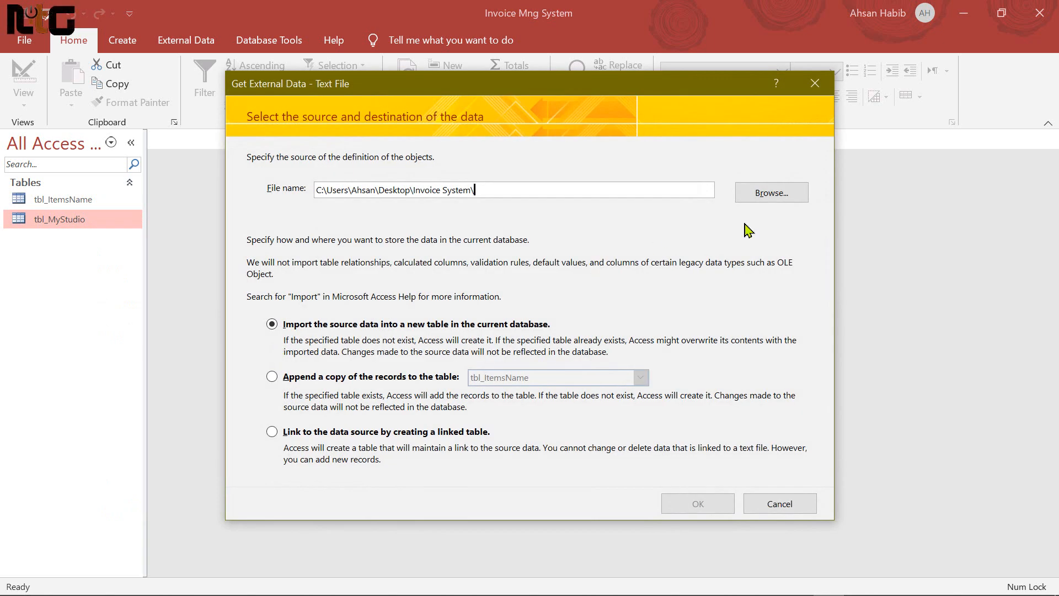
click(792, 192)
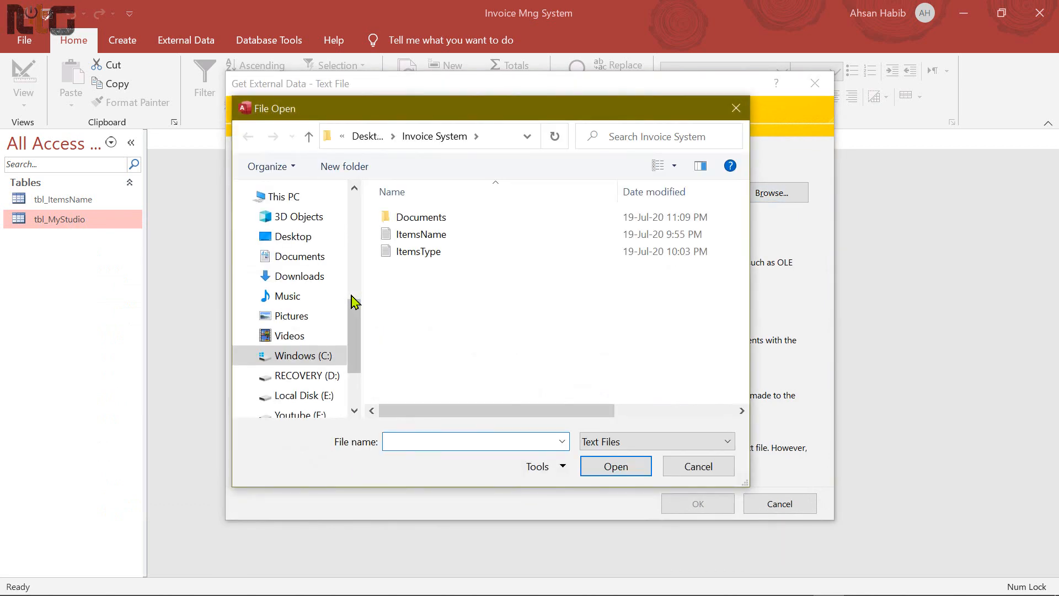
click(425, 259)
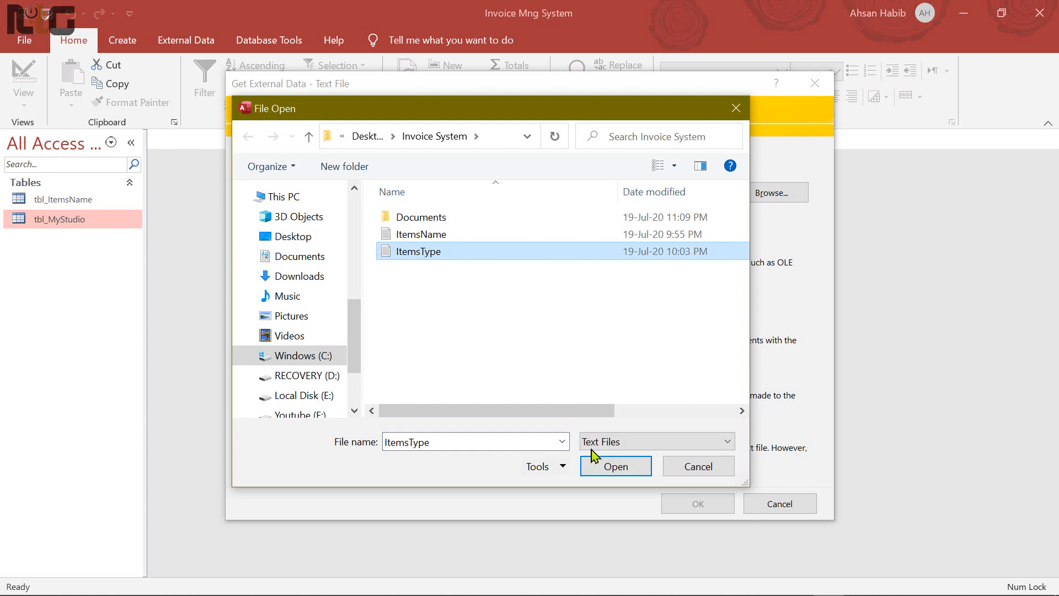
click(613, 466)
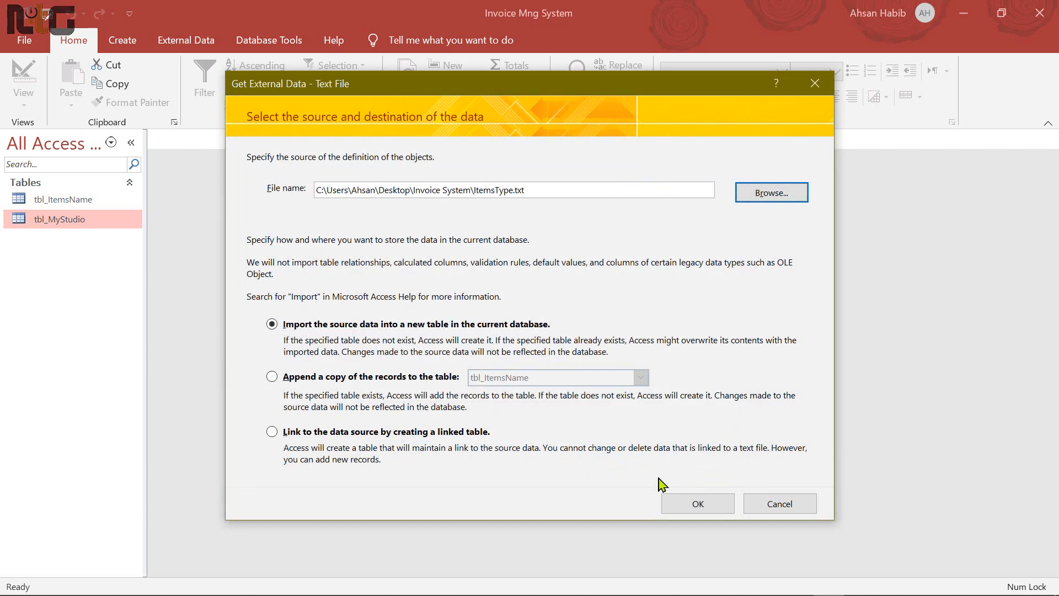
click(709, 509)
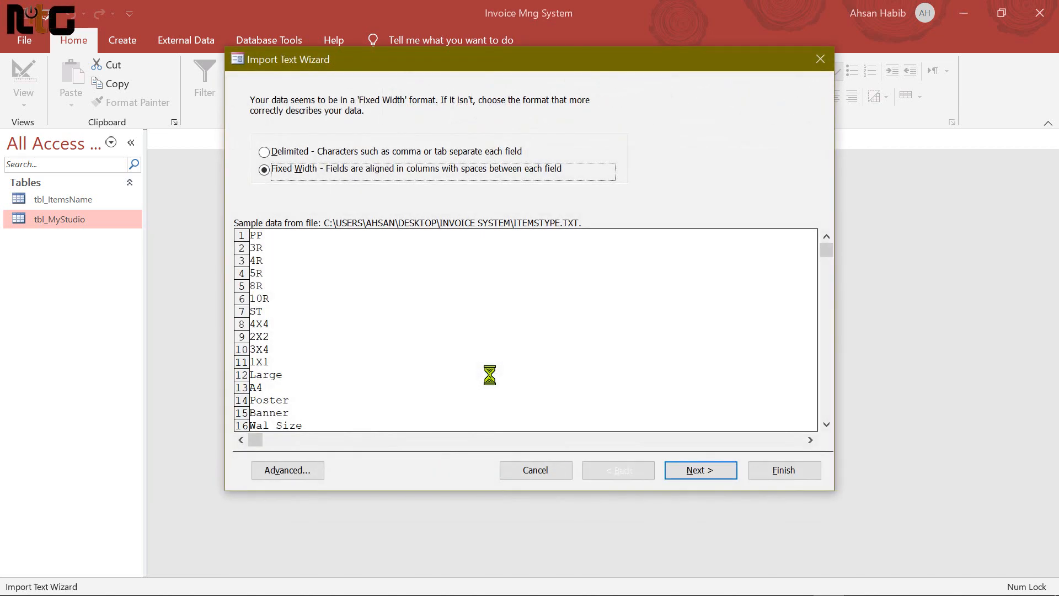
Keep Fixed Width and the default field breaks, and name Field1 ItemsType
click(701, 470)
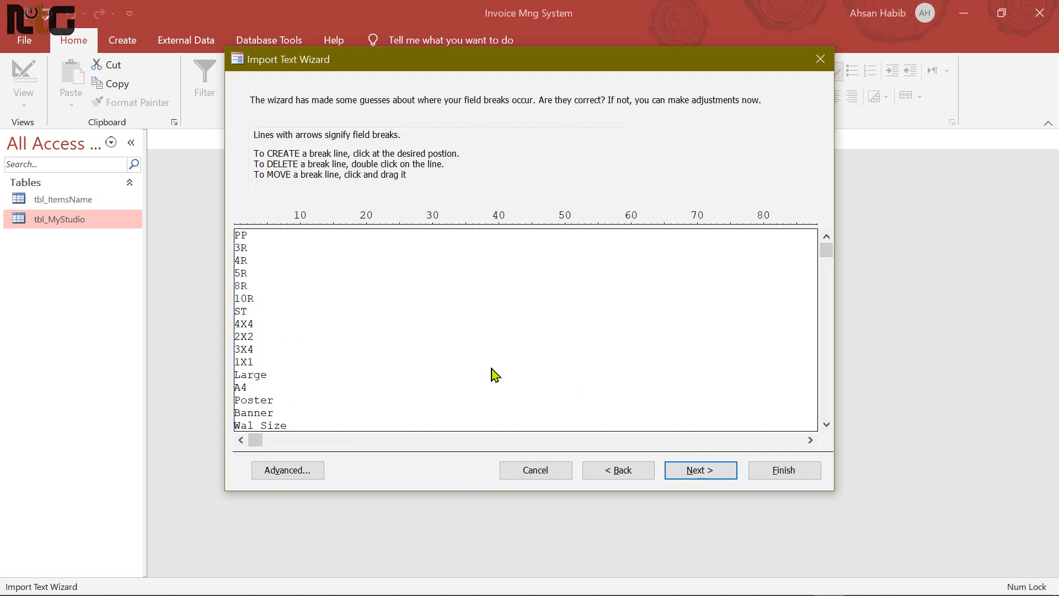
click(716, 473)
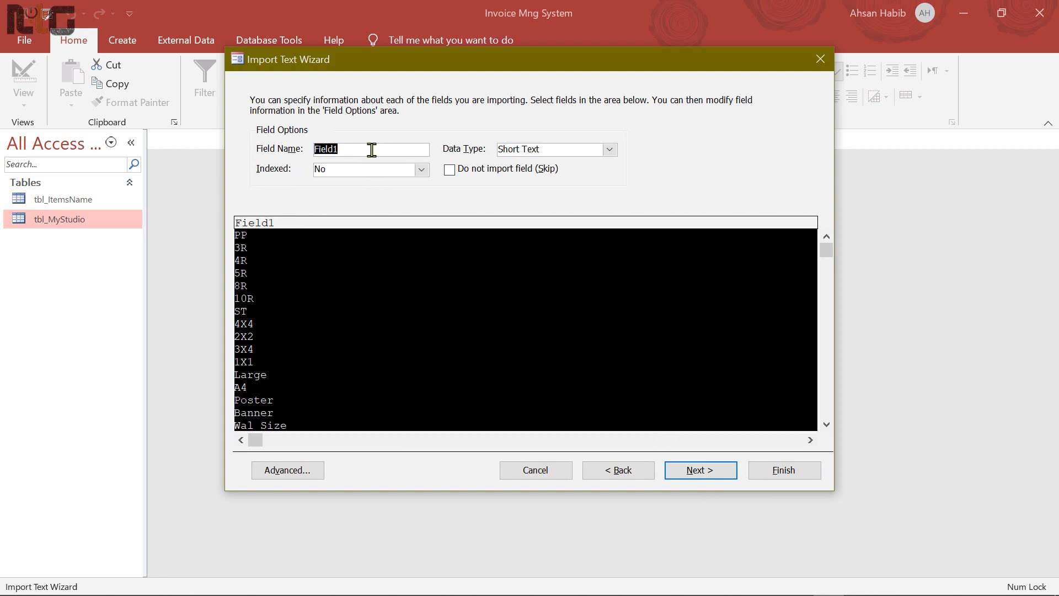
text(ItemsType)
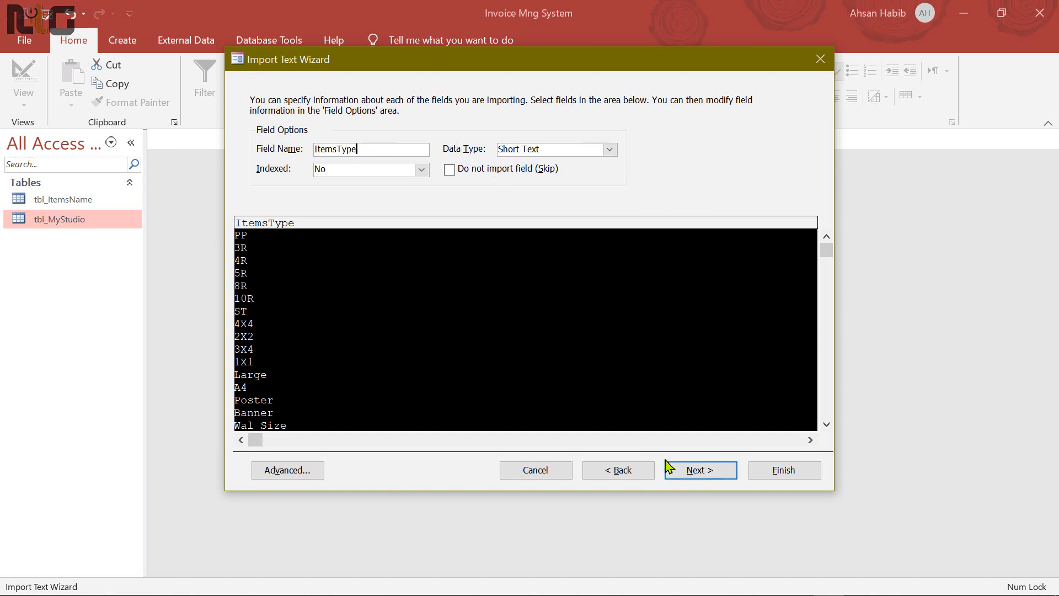
click(701, 470)
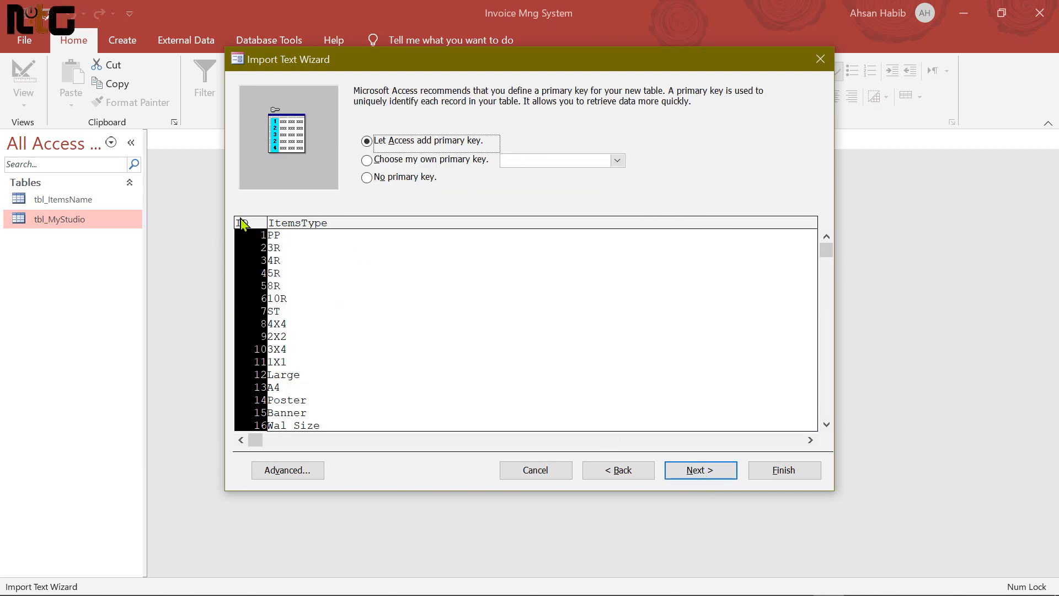
Choose No primary key and set Import to Table to tbl_ItemsType
click(371, 179)
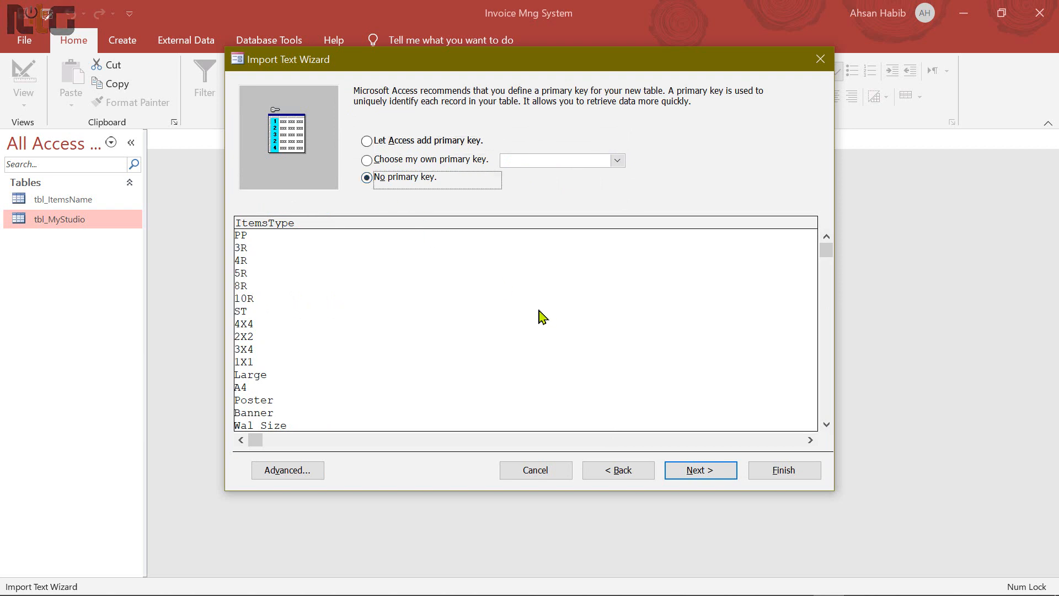
click(704, 473)
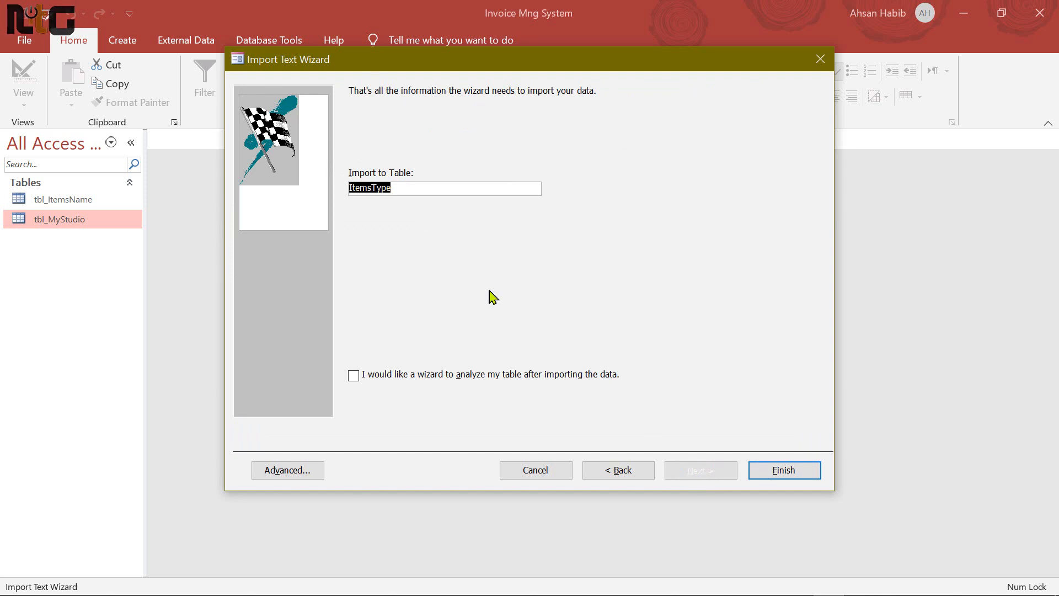
text(tbl_)
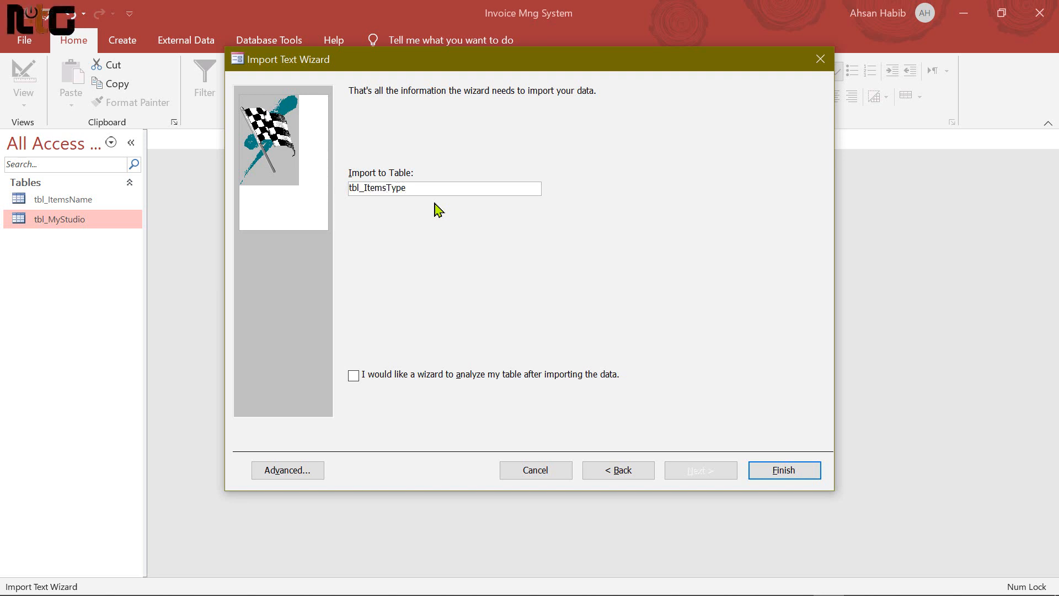
Finish the import without saving steps, then review tbl_ItemsType's 19 item types and close it
click(789, 473)
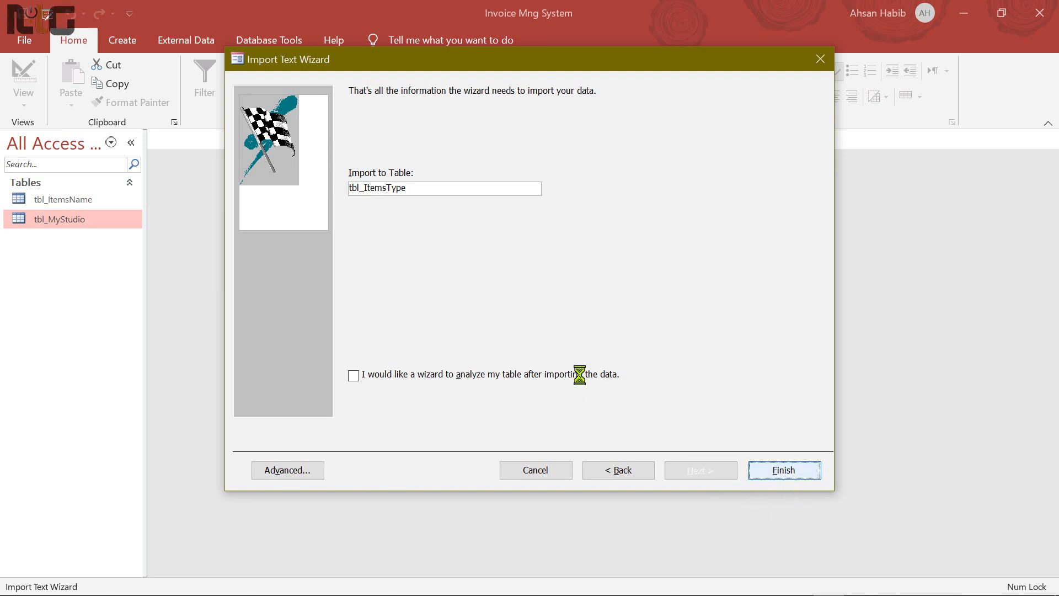
click(785, 525)
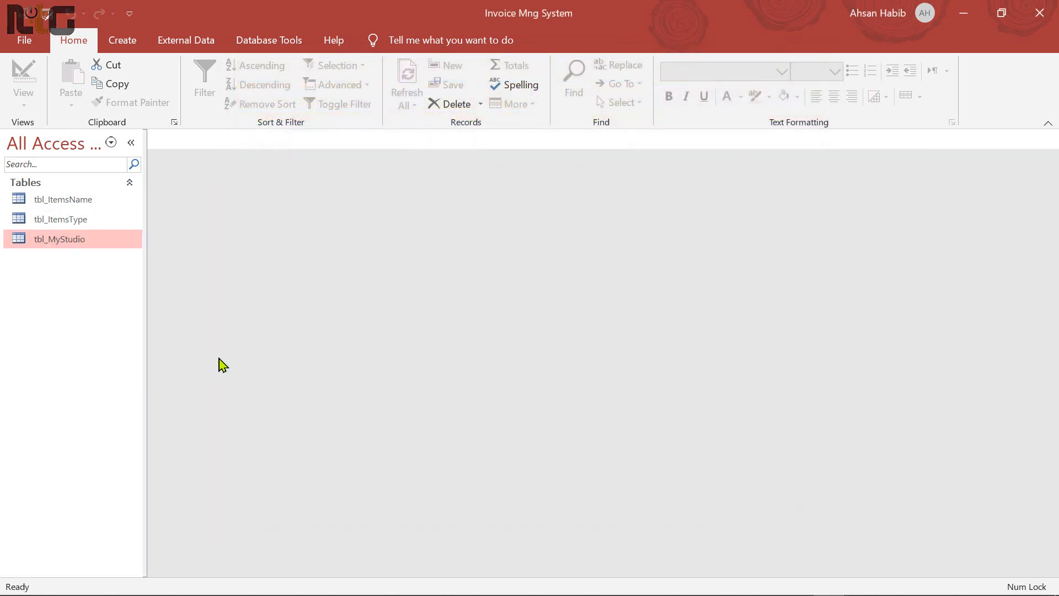
click(67, 201)
click(61, 221)
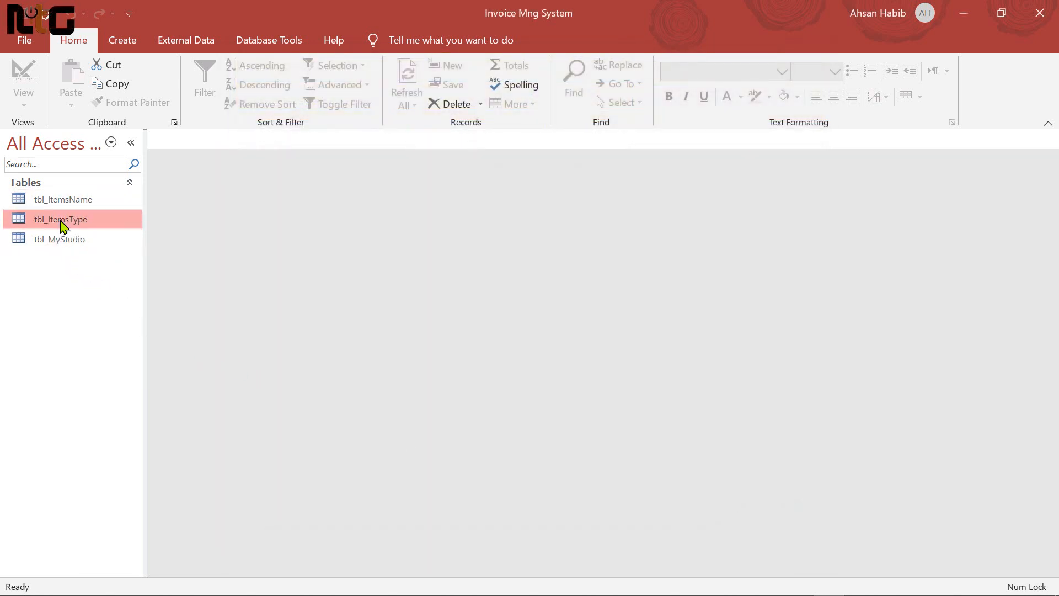
double_click(61, 221)
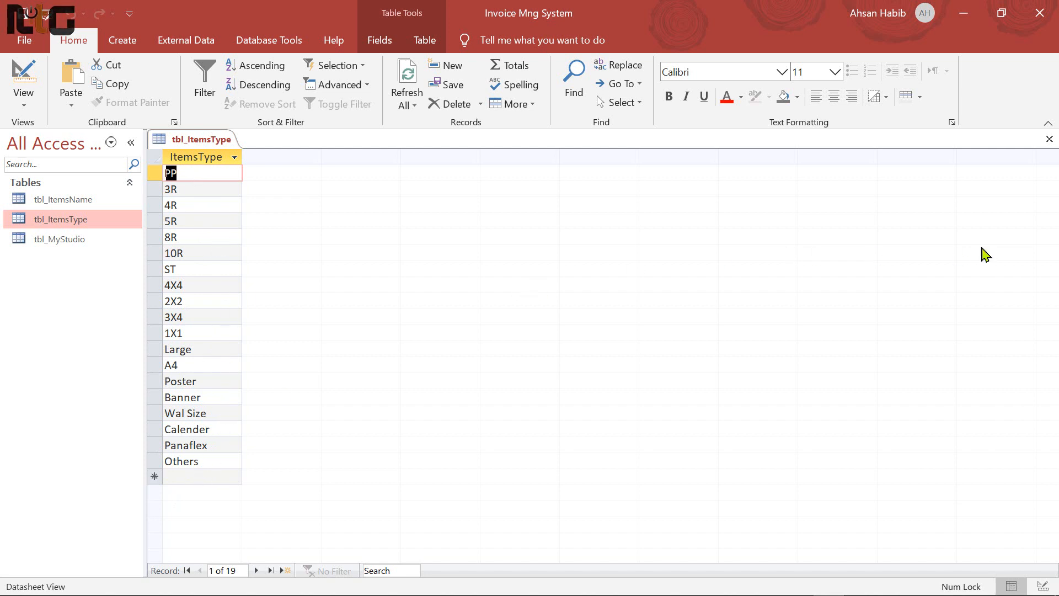
click(1049, 139)
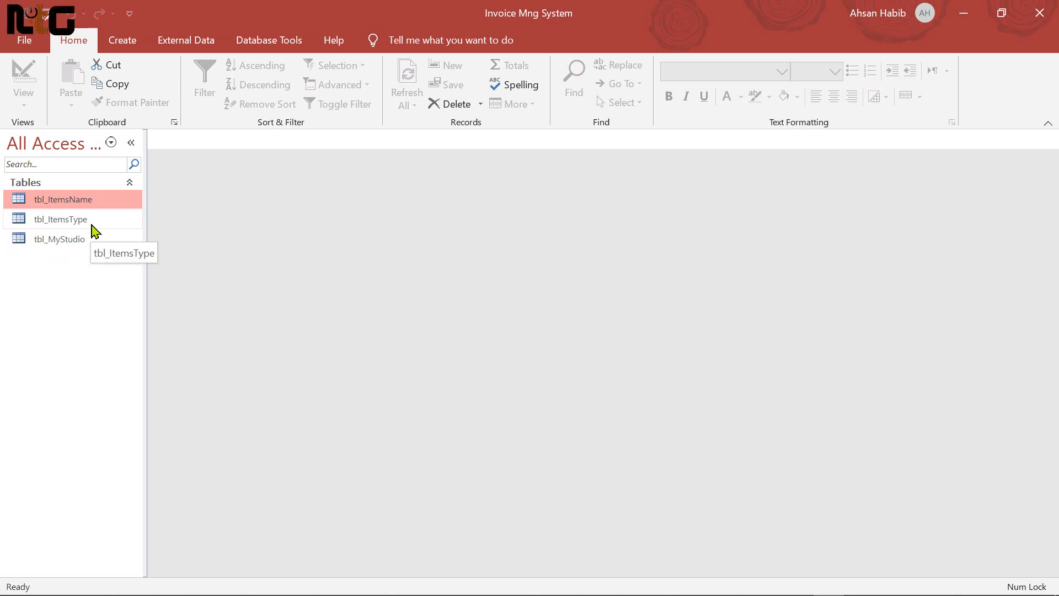
Add a blank table, save it as tbl_CustomerInfo, and open it in Design view
click(115, 40)
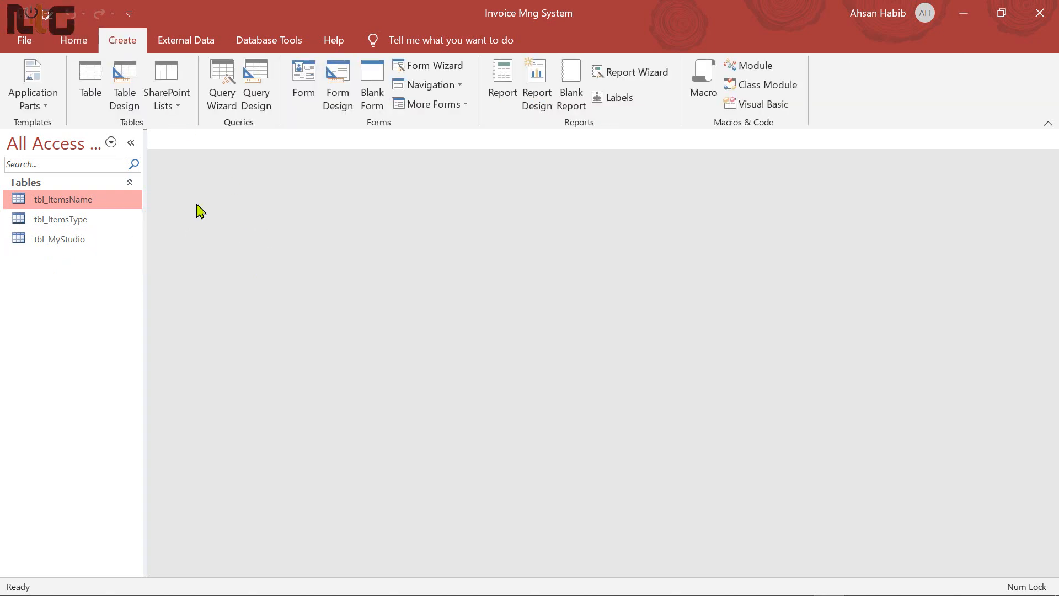
click(95, 89)
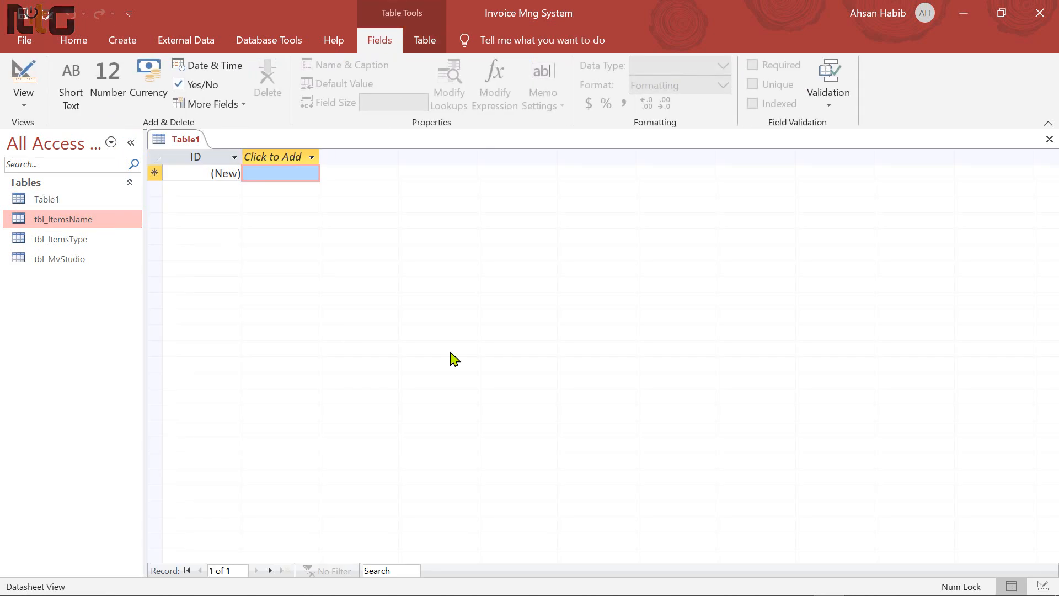
key(ctrl+s)
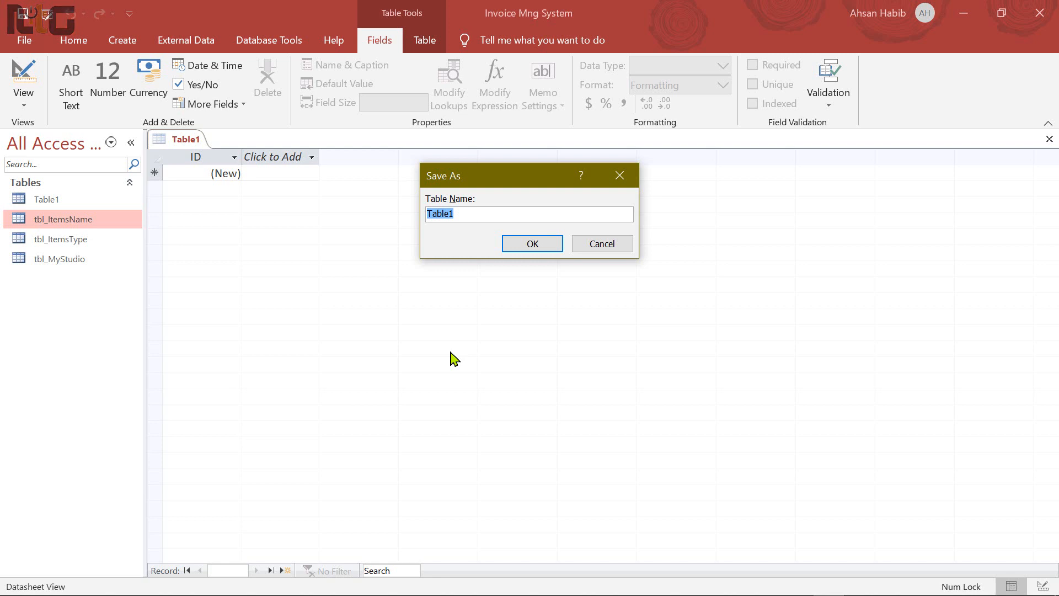
text(tbl)
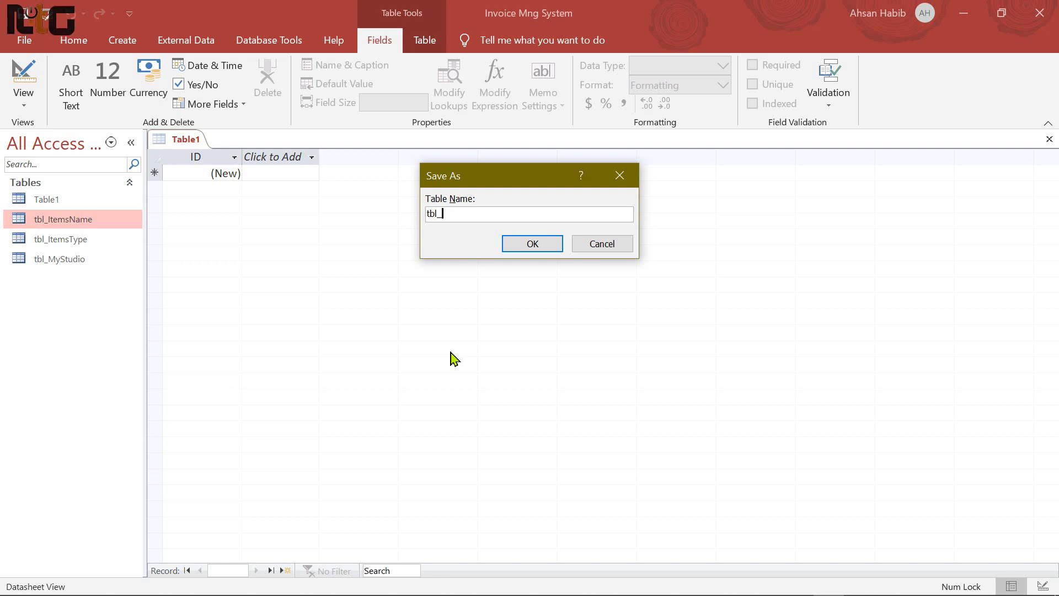
text(_C)
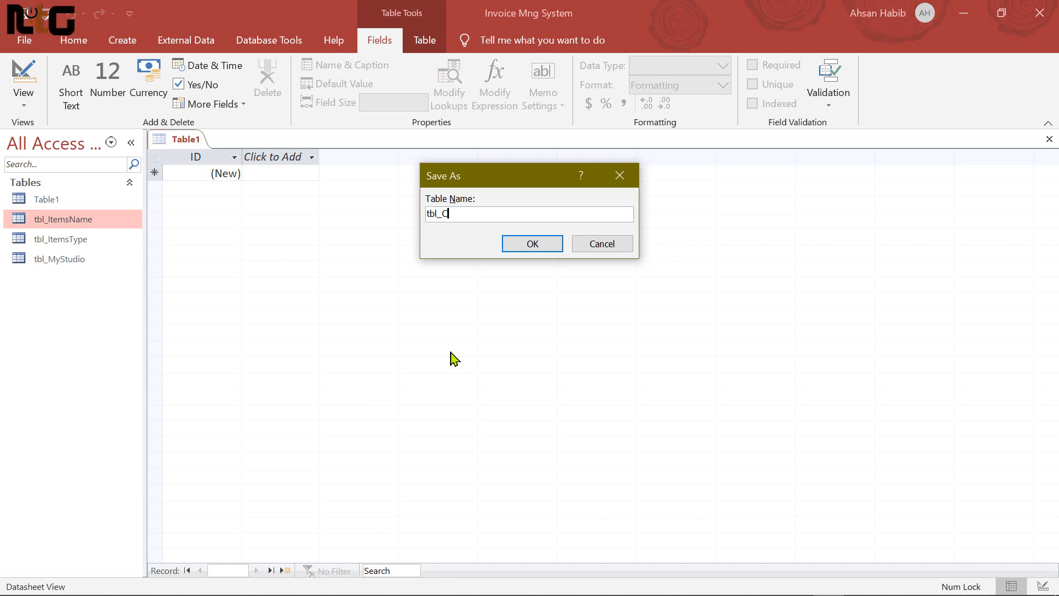
text(ustomerIn)
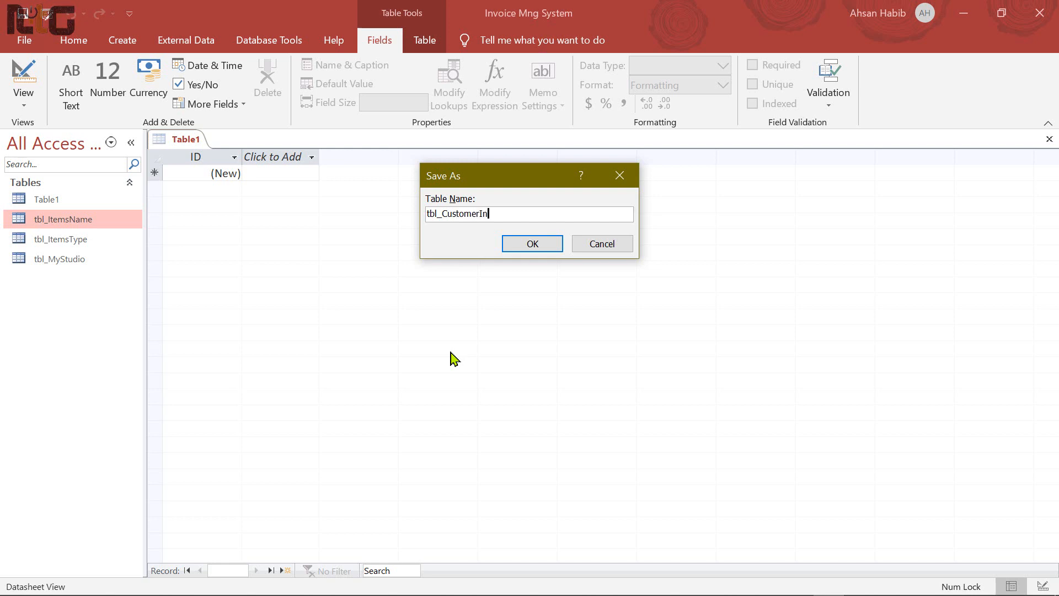
text(fo)
click(529, 244)
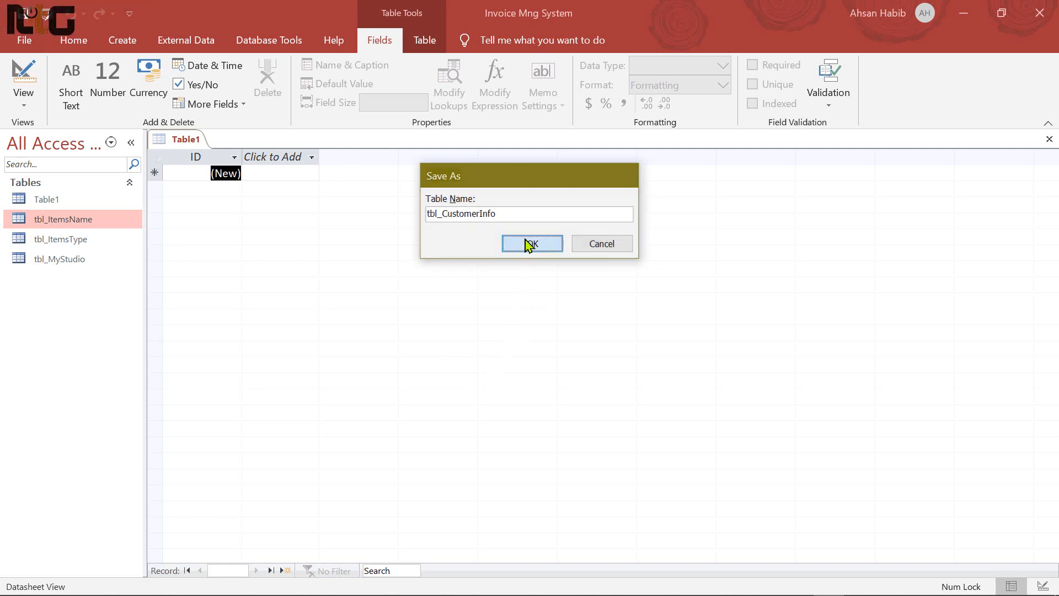
click(78, 200)
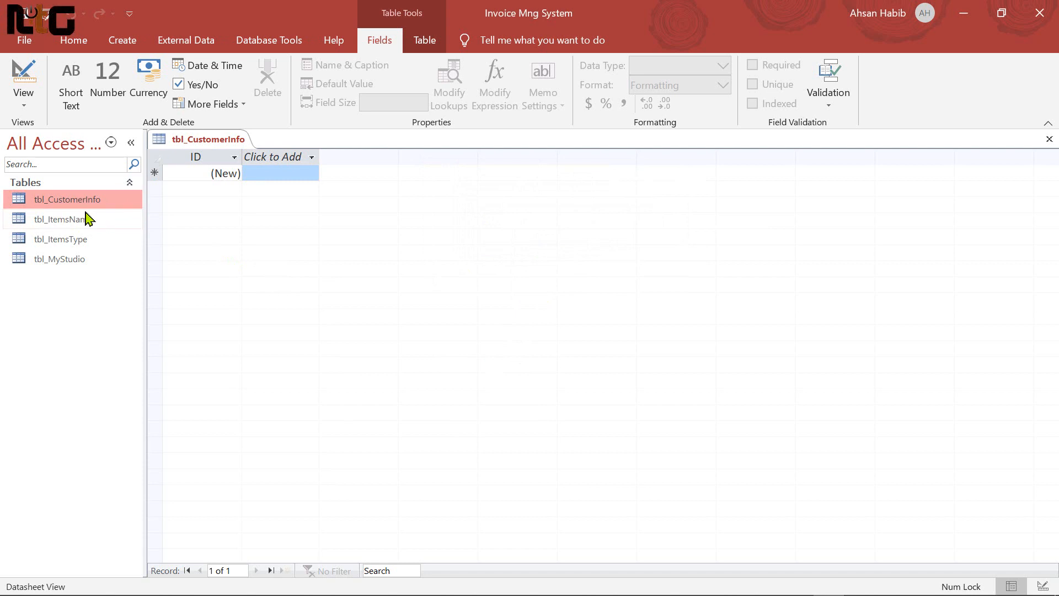
click(23, 77)
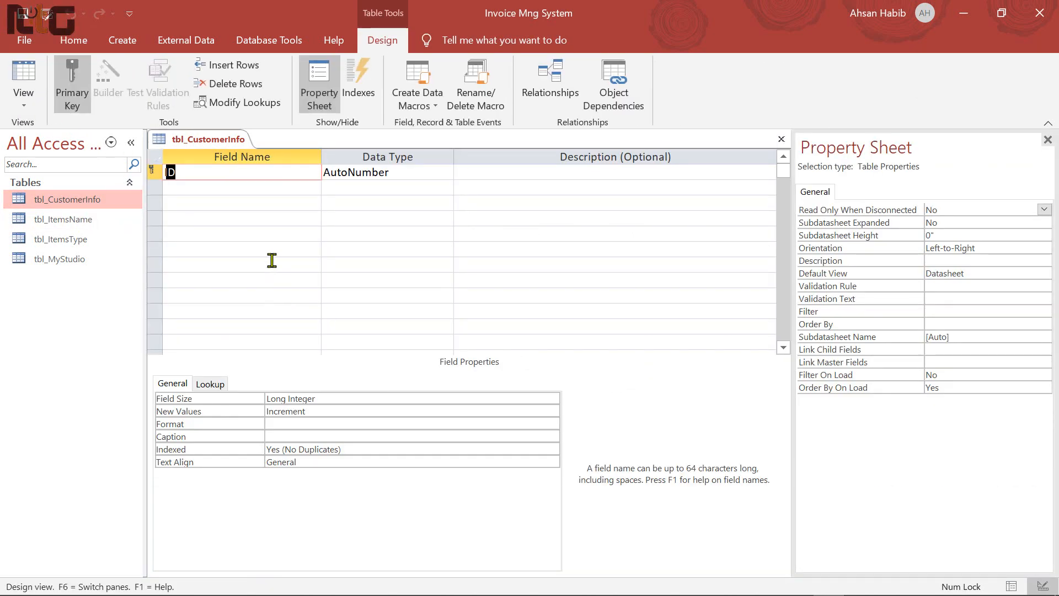
Rename ID to CustomerID and add CustomerName and Address as Short Text fields
click(184, 172)
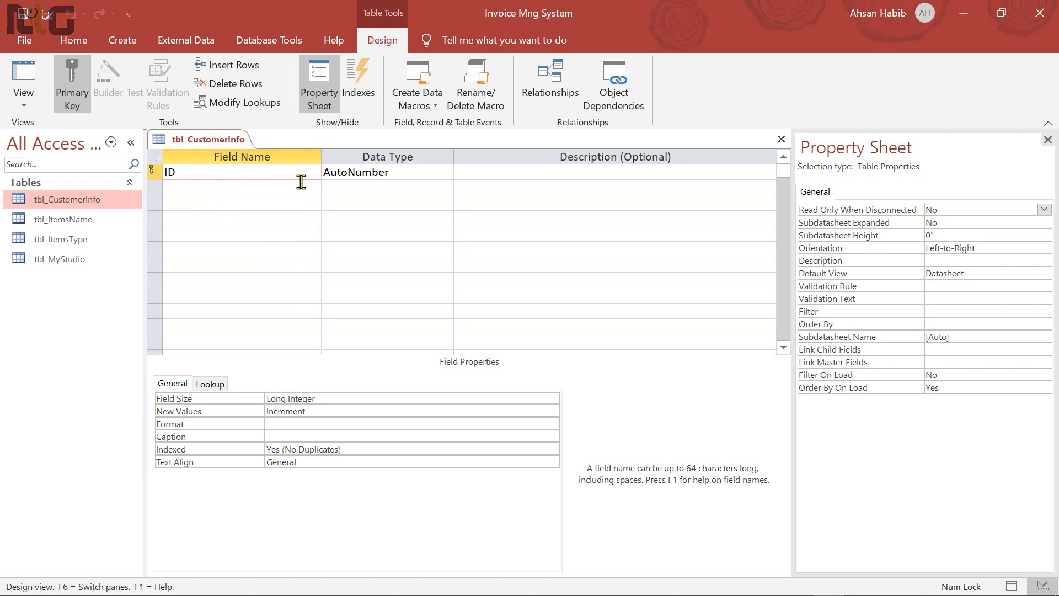
text(Customer)
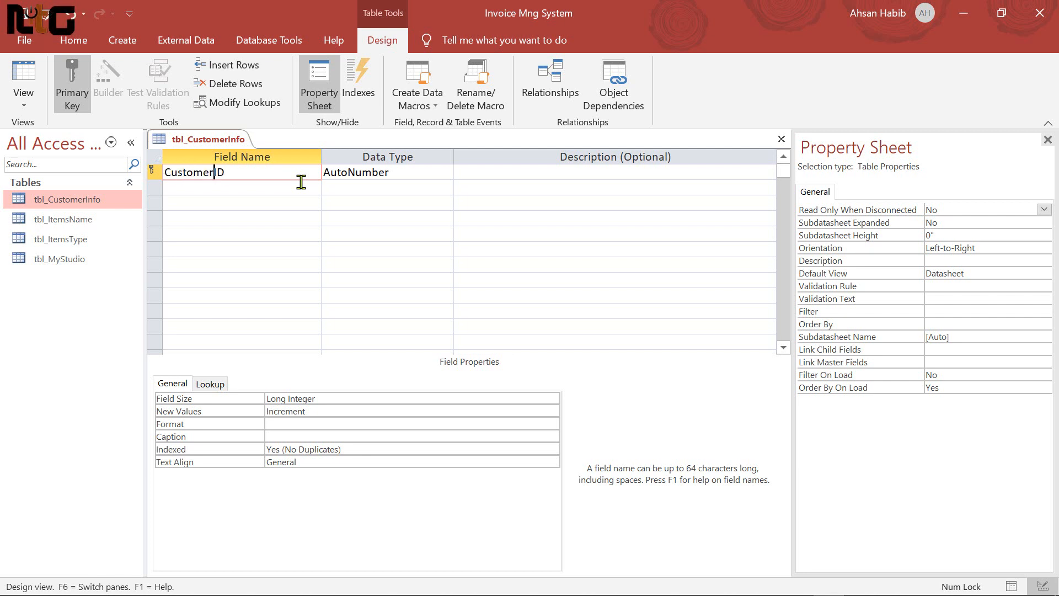
key(Tab)
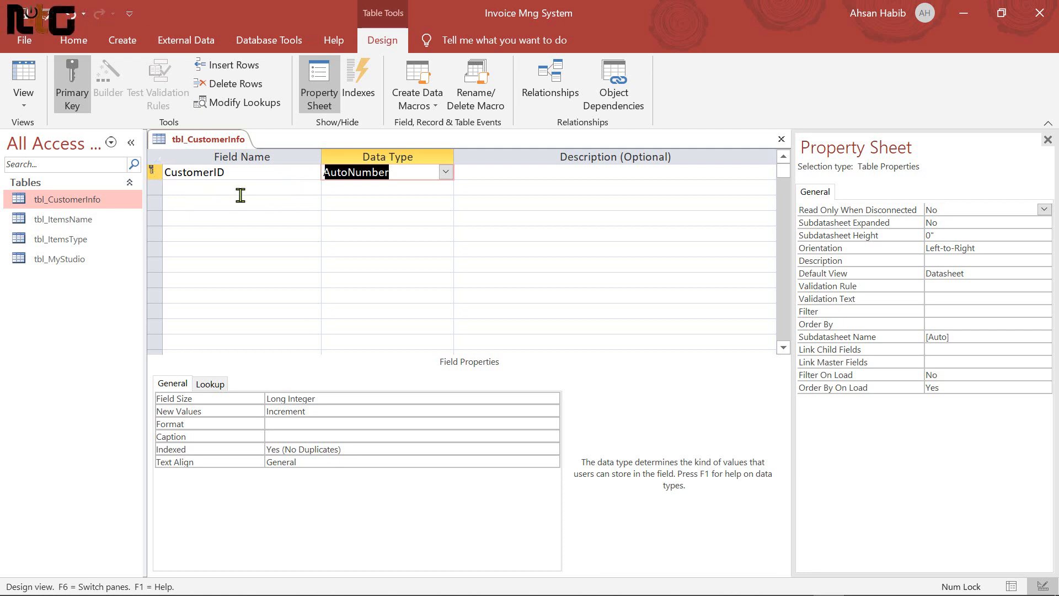
key(Tab)
key(Tab)
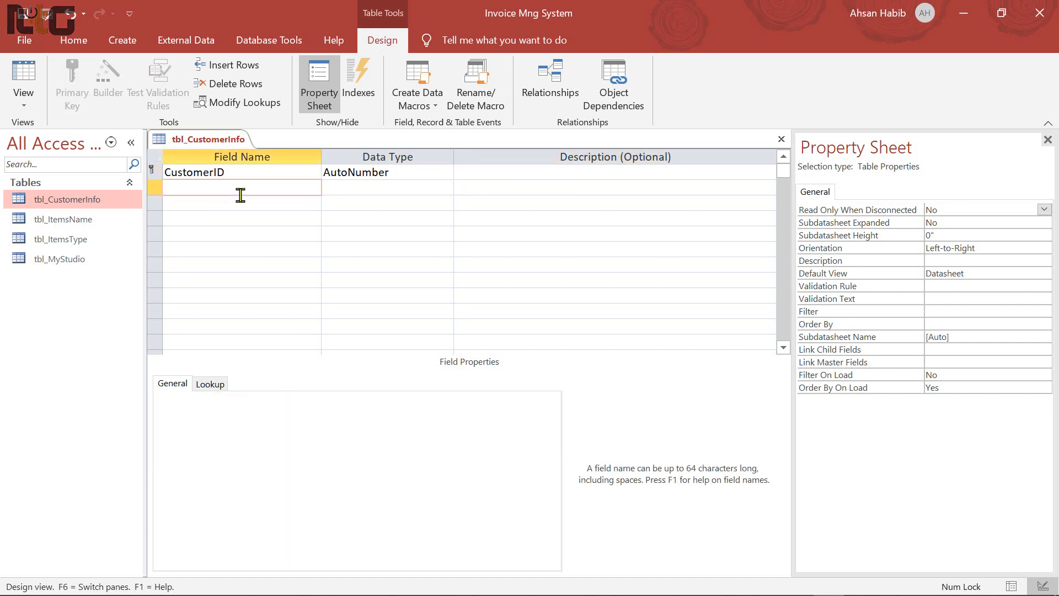
text(Cu)
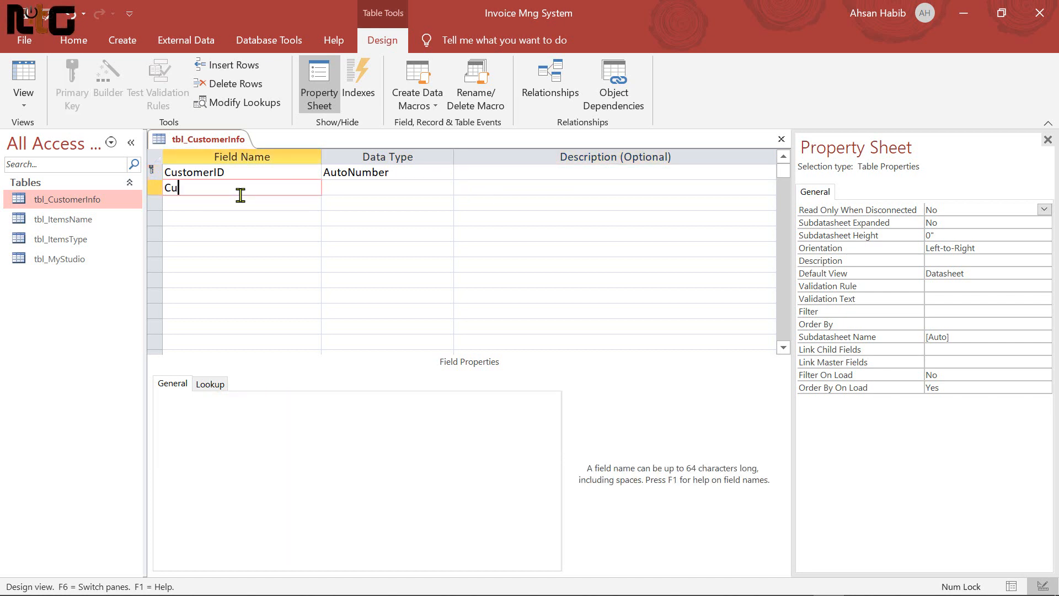
text(stomerName)
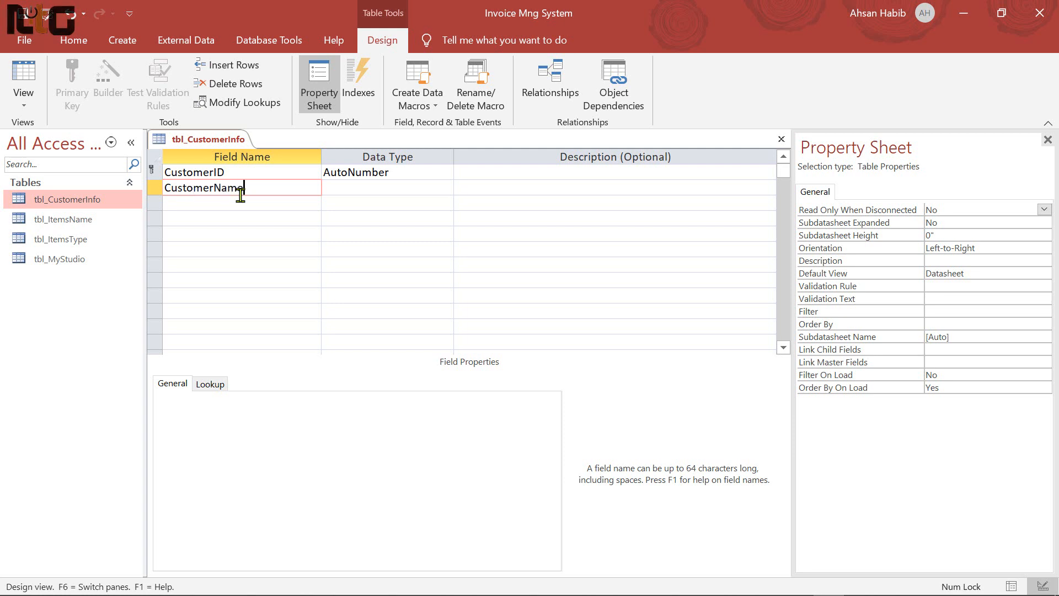
key(Tab)
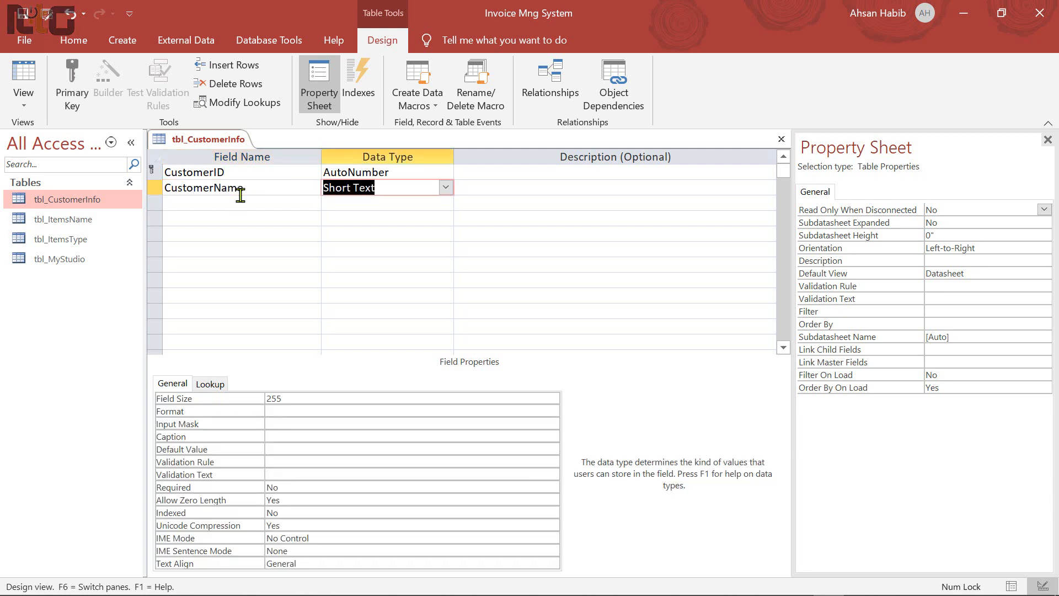
key(Tab)
key(Tab)
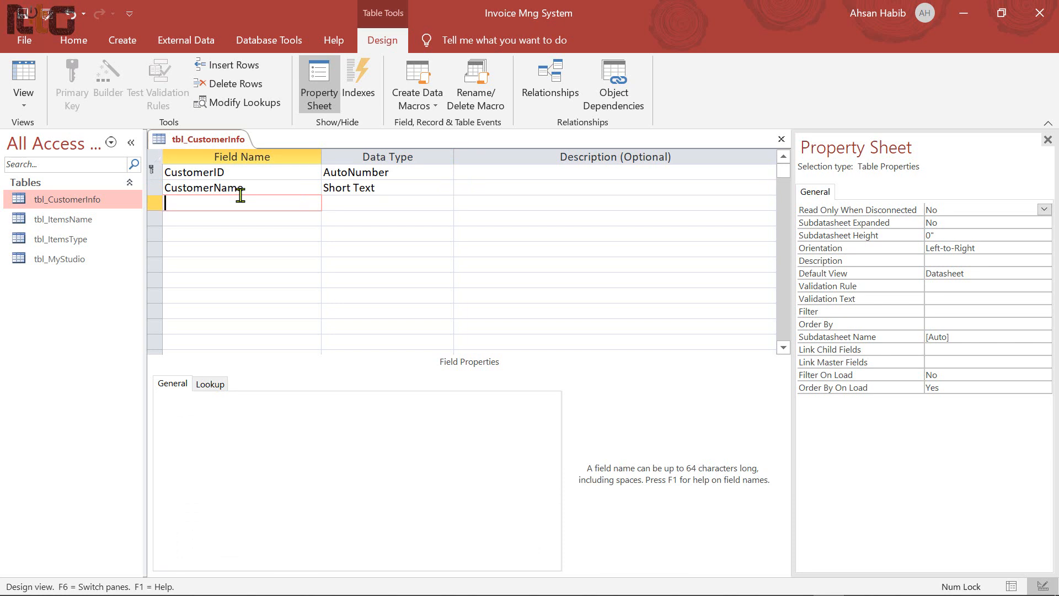
text(Address)
key(Tab)
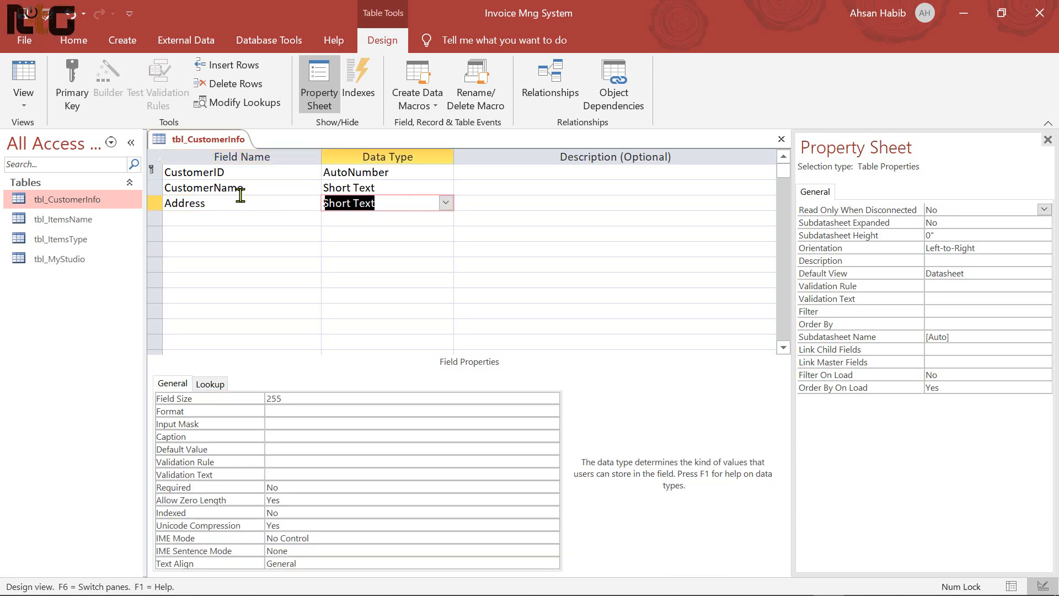
key(Tab)
key(Tab)
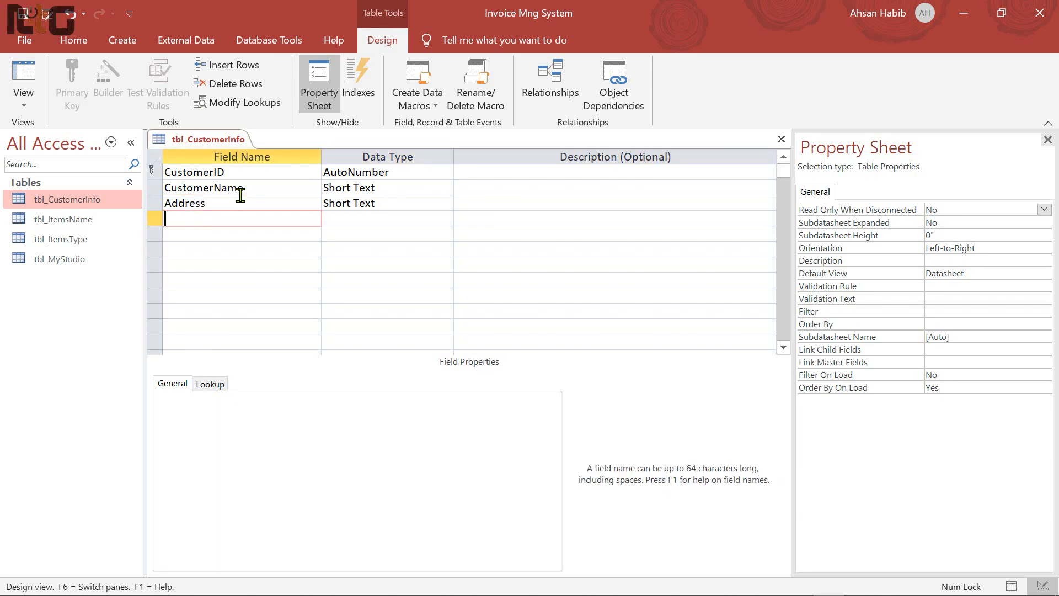
Add MobileNo as a Short Text field and EntryDate as a Date/Time field
text(MobioleNo)
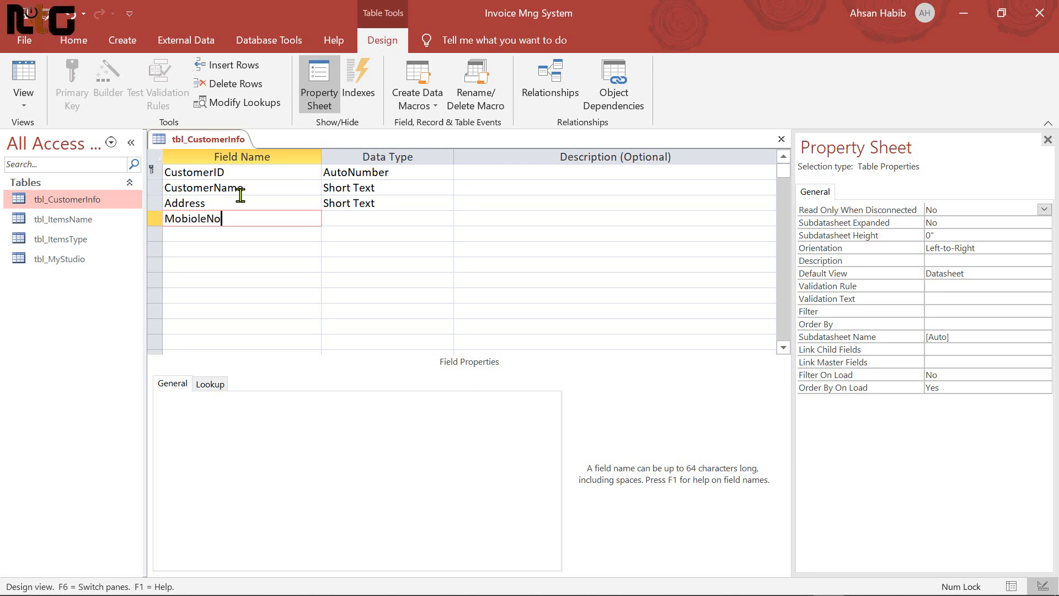
key(BackSpace)
key(BackSpace)
key(BackSpace)
key(BackSpace)
key(BackSpace)
key(BackSpace)
key(BackSpace)
key(BackSpace)
key(BackSpace)
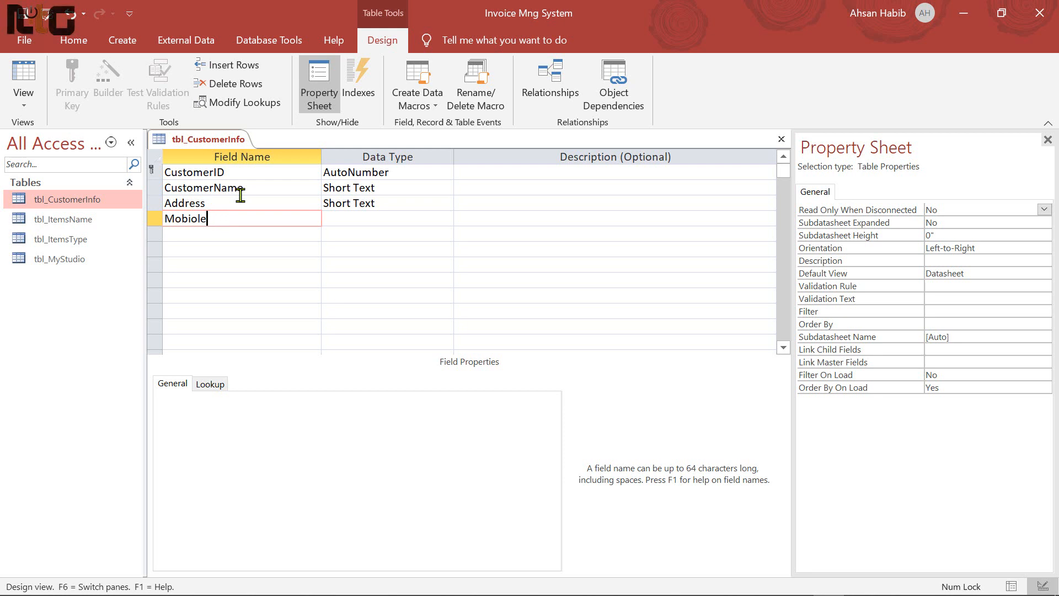
text(Mob)
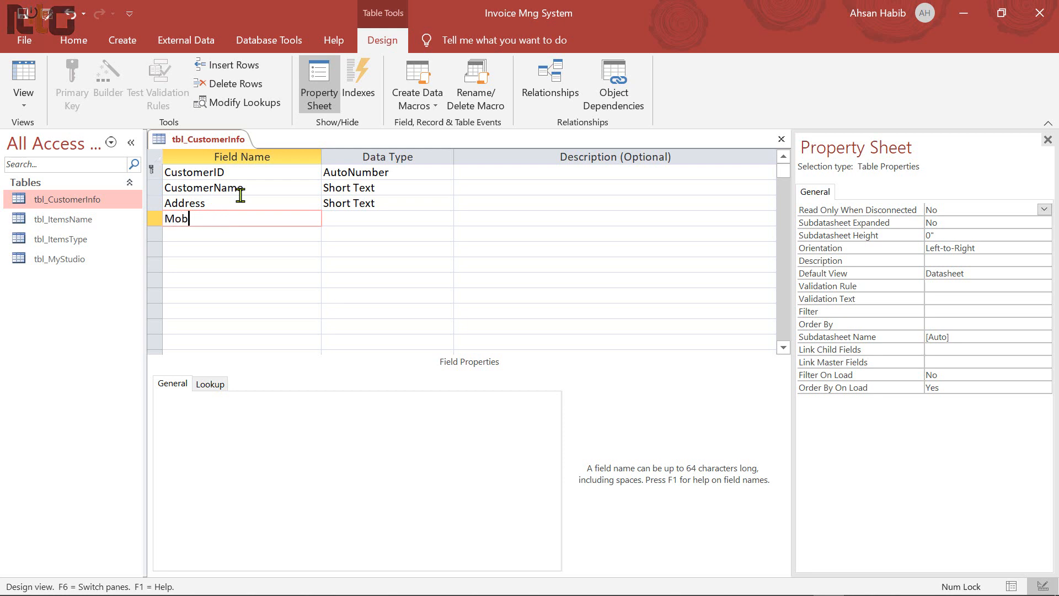
text(ileNo)
key(Tab)
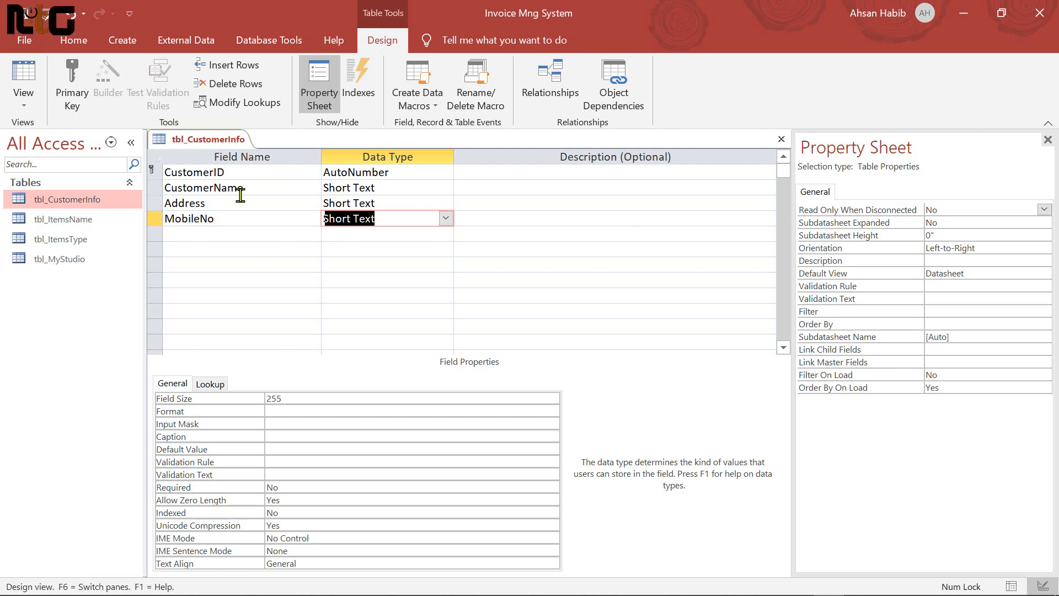
key(Tab)
key(Tab)
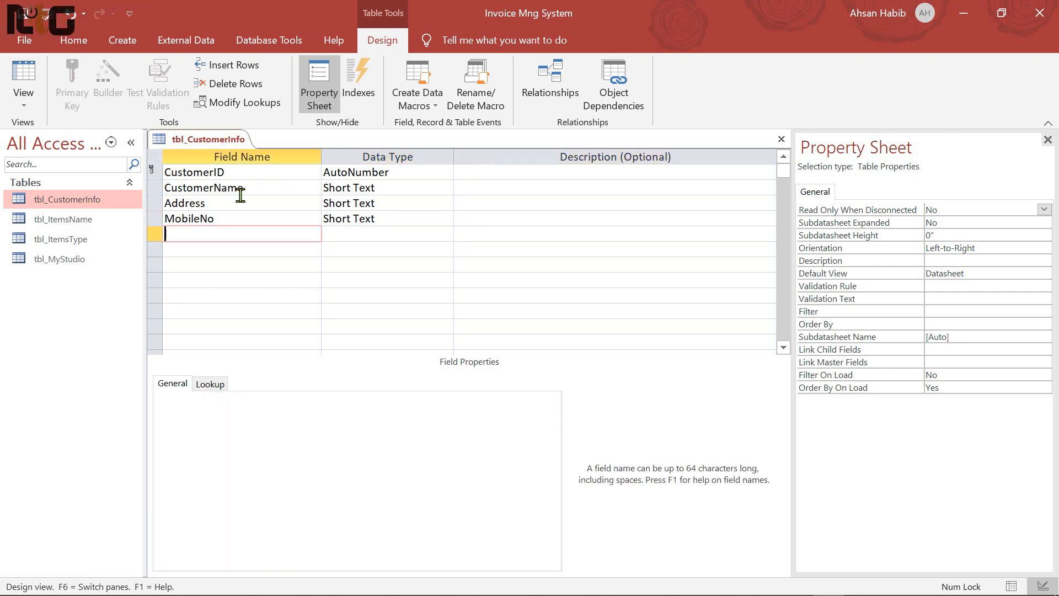
text(E)
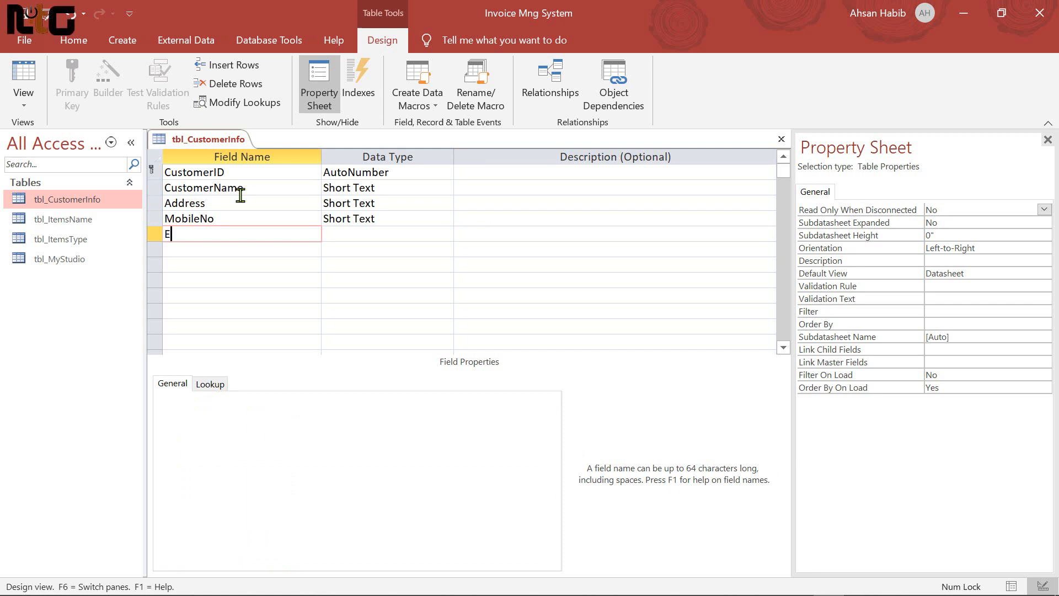
text(ntryDate)
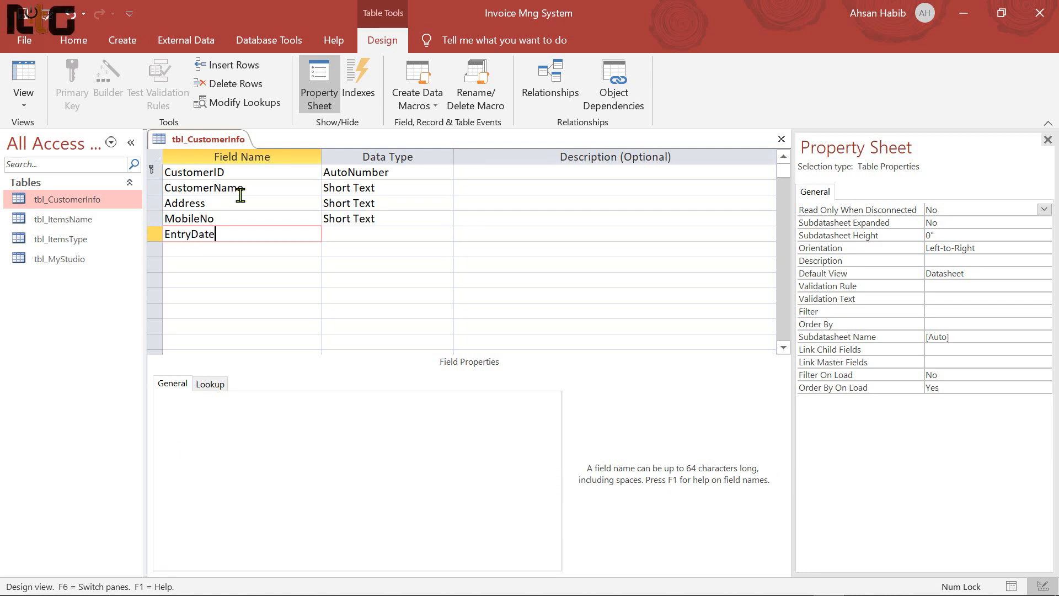
key(Tab)
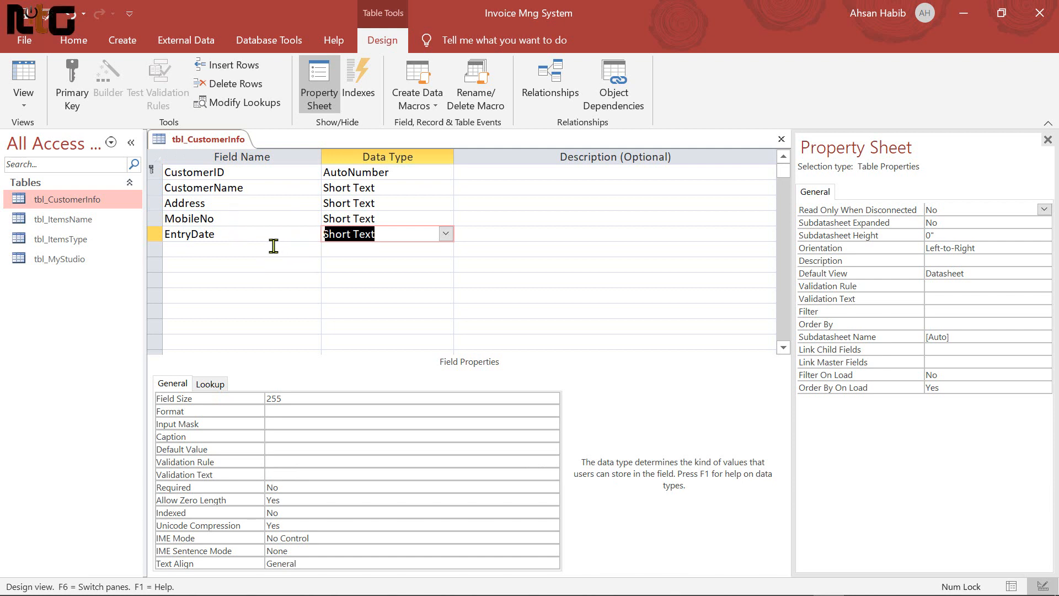
text(date/Time)
key(Tab)
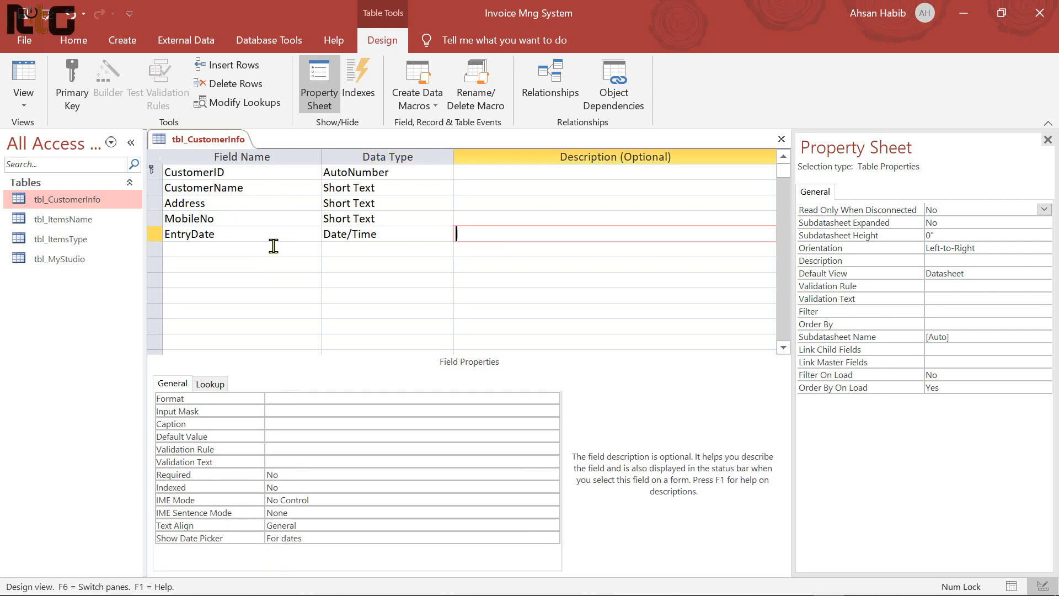
key(Tab)
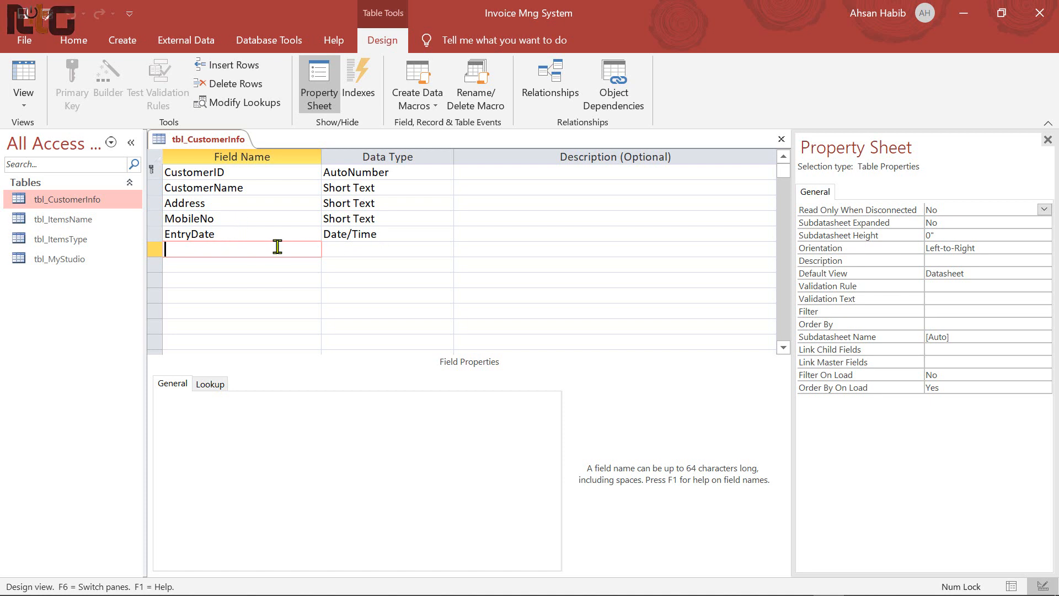
click(255, 172)
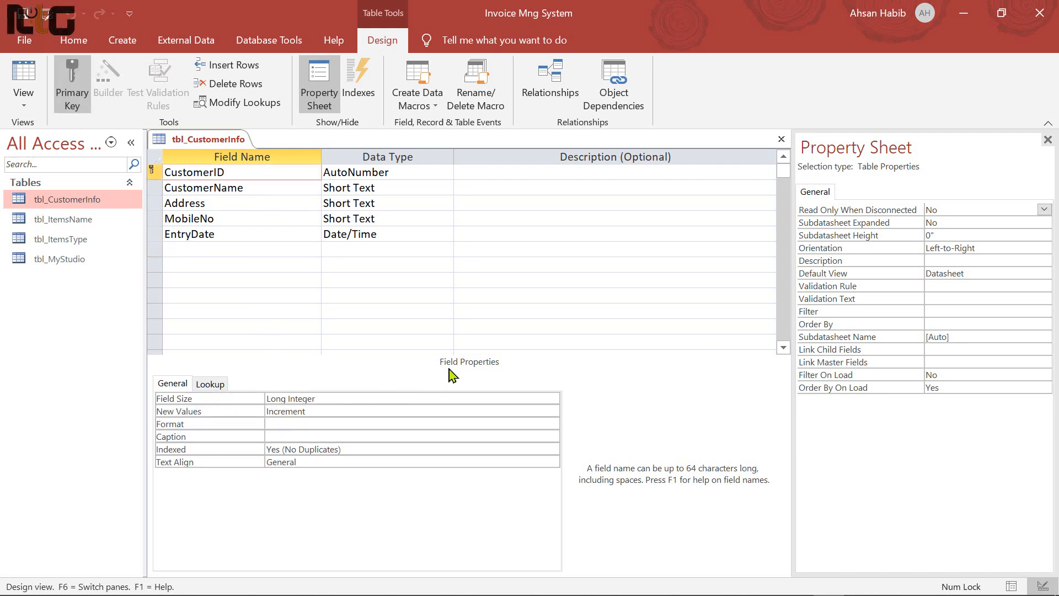
Caption CustomerID 'Customer ID' and CustomerName 'Customer Name', set CustomerName's size to 50, and save
double_click(244, 173)
key(ctrl+c)
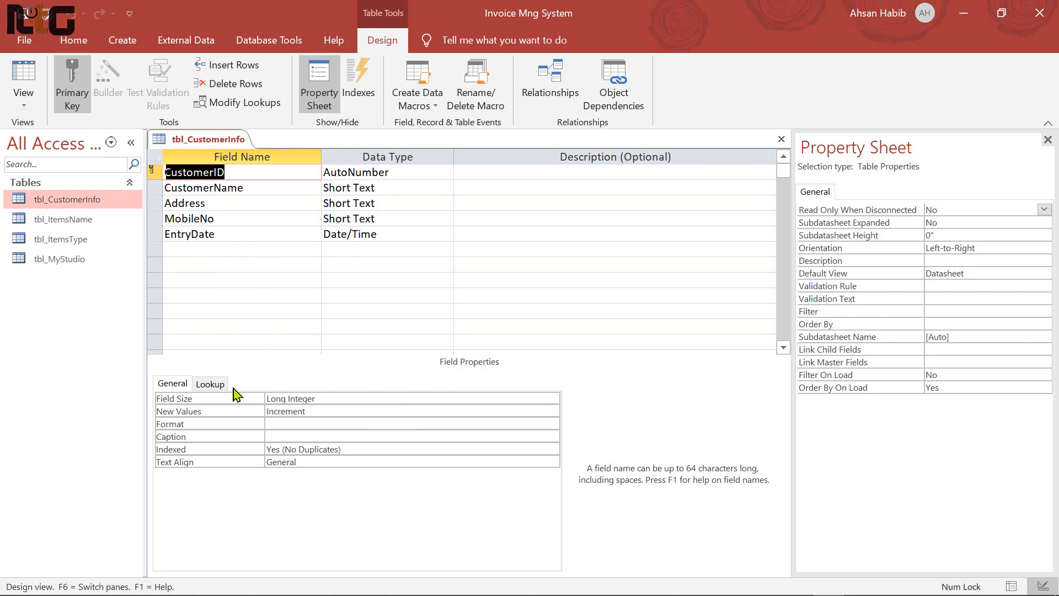
click(316, 438)
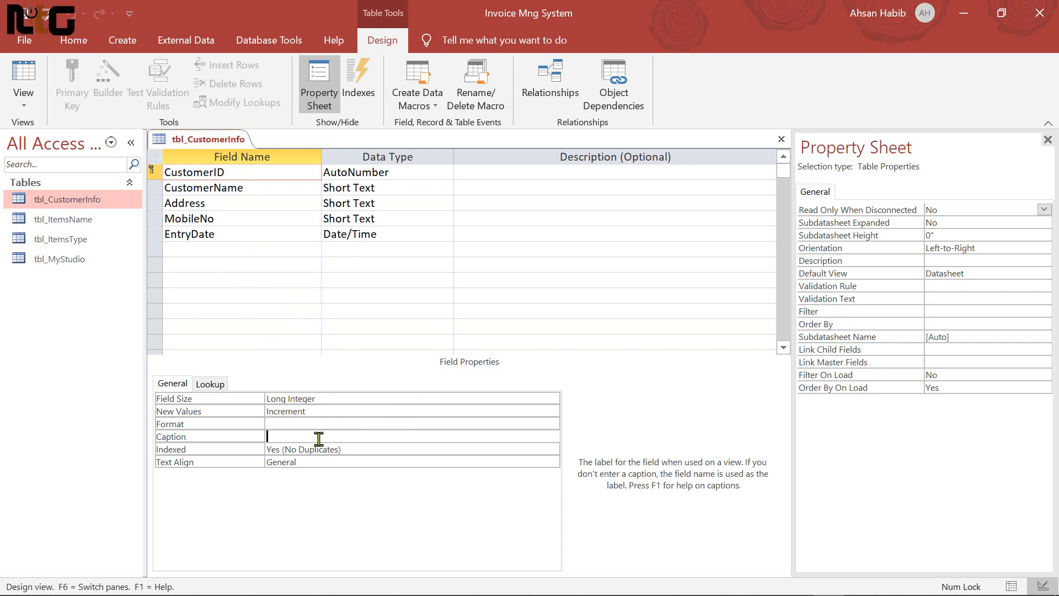
key(ctrl+v)
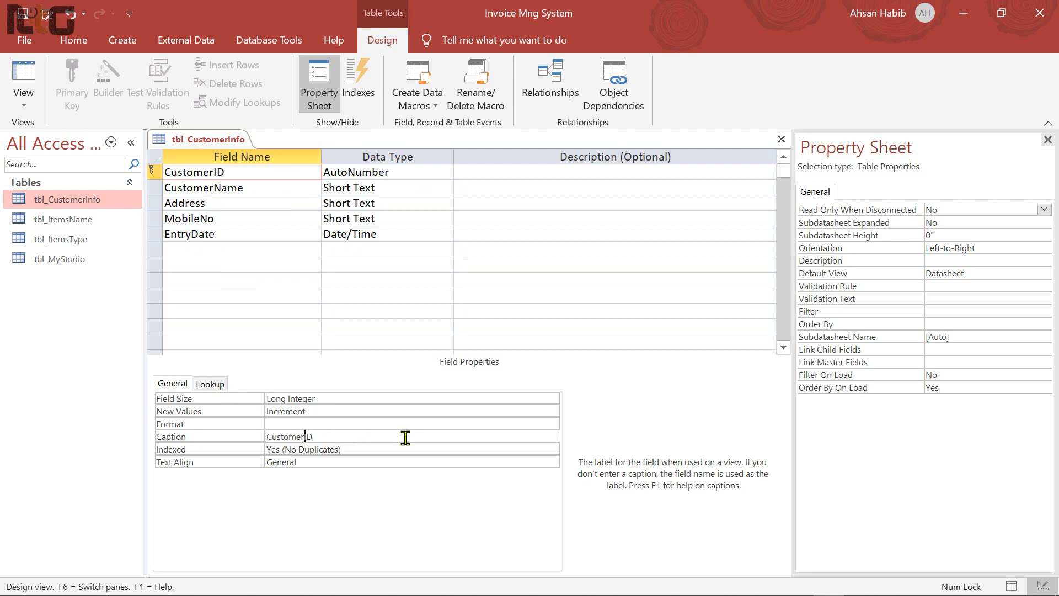
click(367, 436)
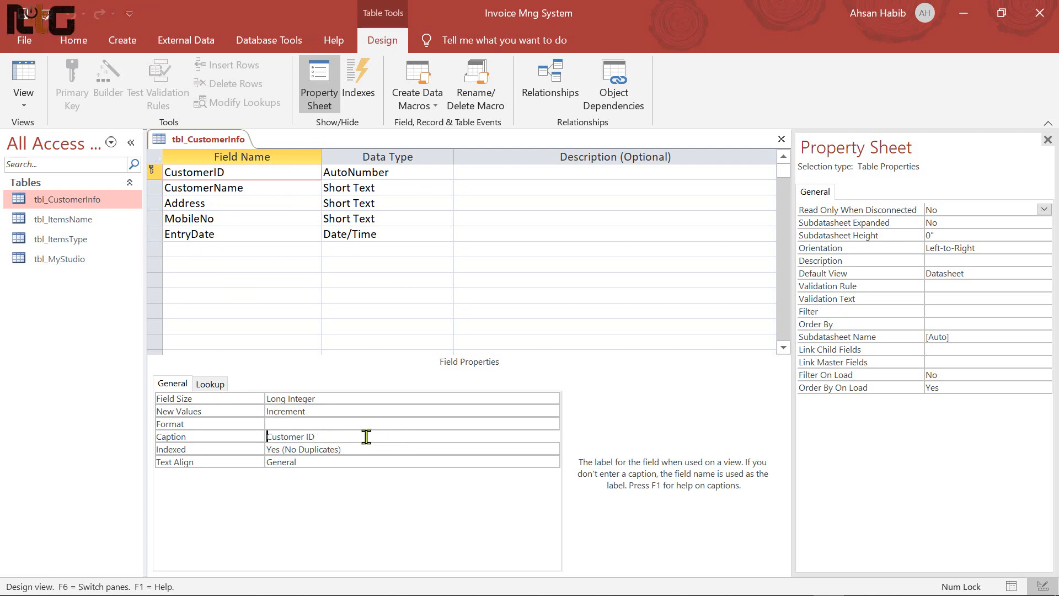
drag(254, 189, 135, 188)
key(ctrl+c)
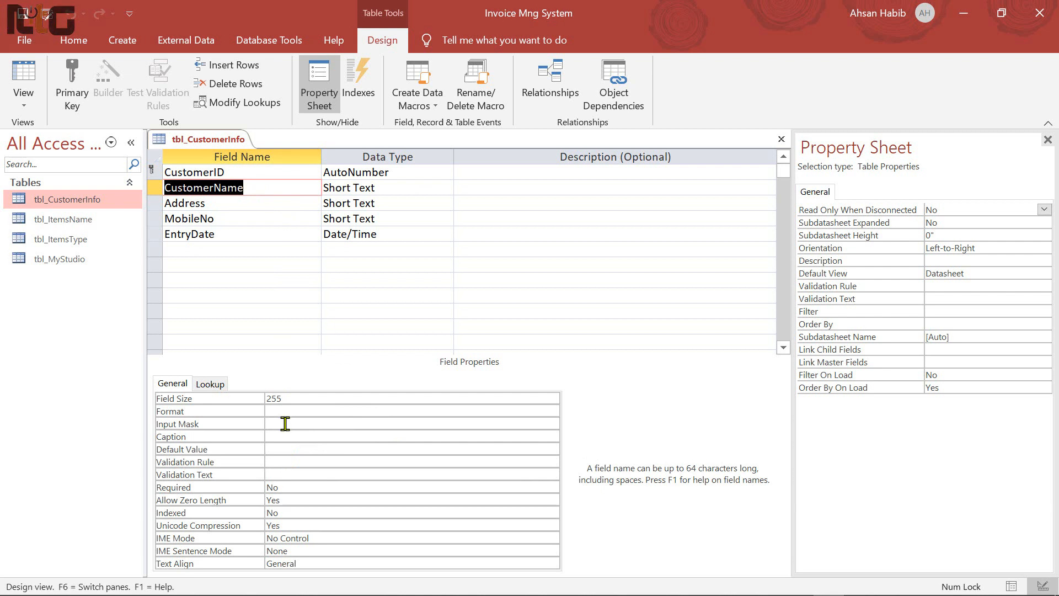
click(298, 435)
key(ctrl+v)
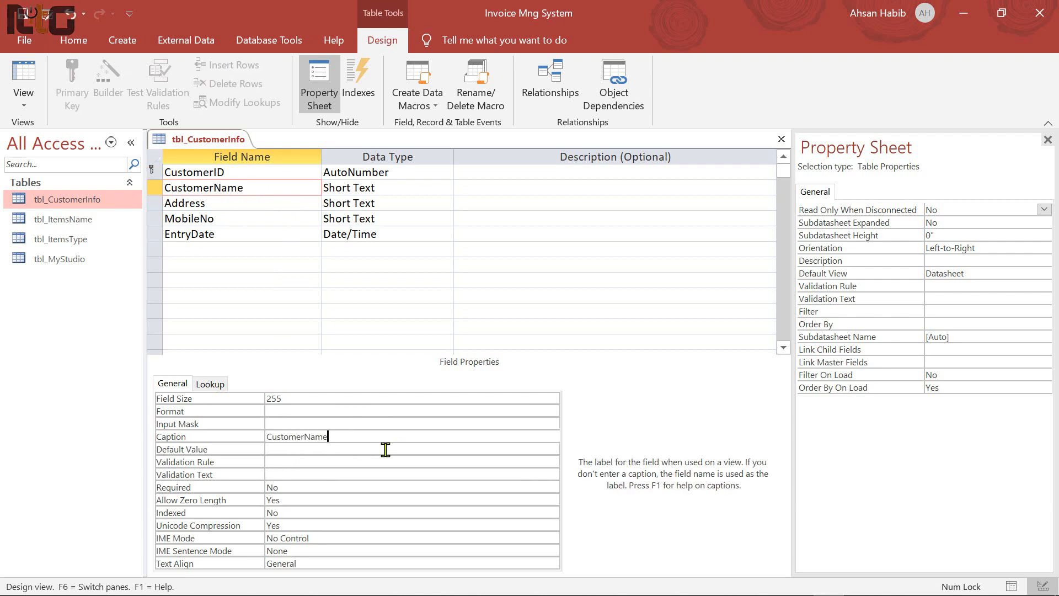
key(Left)
key(Left)
key(Left)
key(Left)
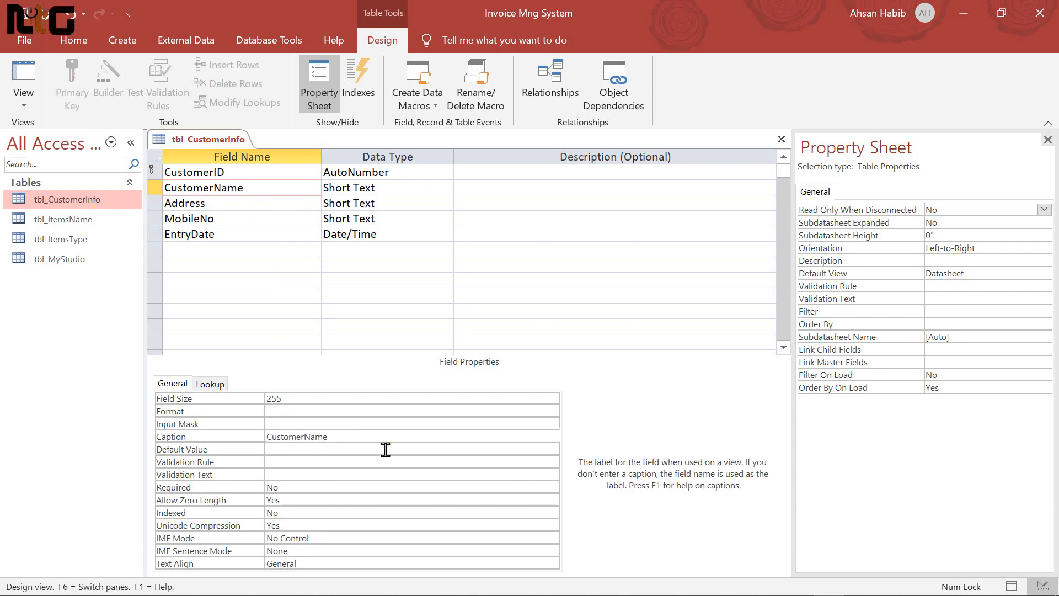
click(338, 398)
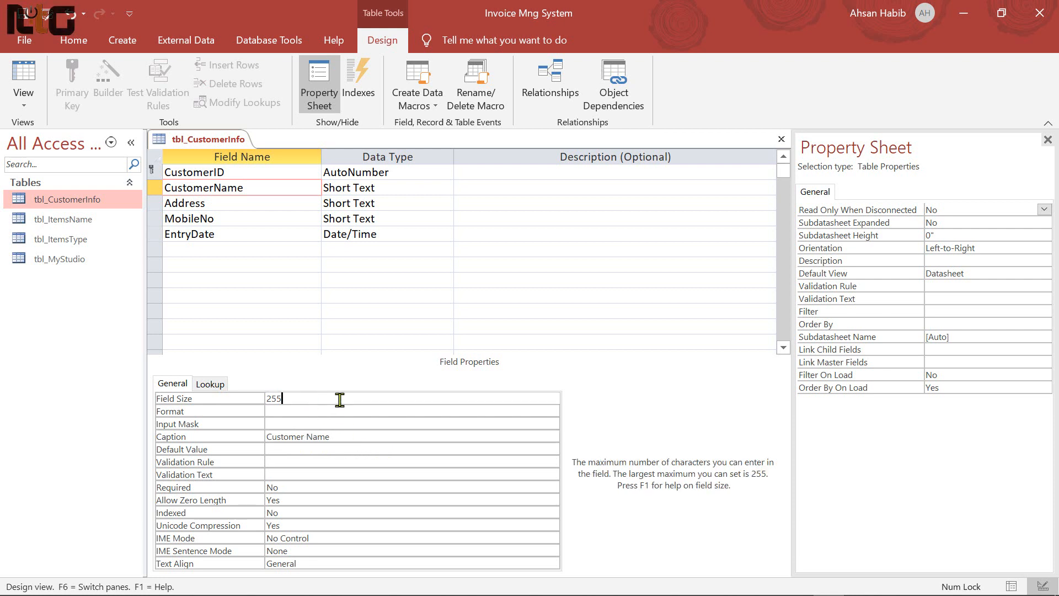
click(198, 398)
text(5)
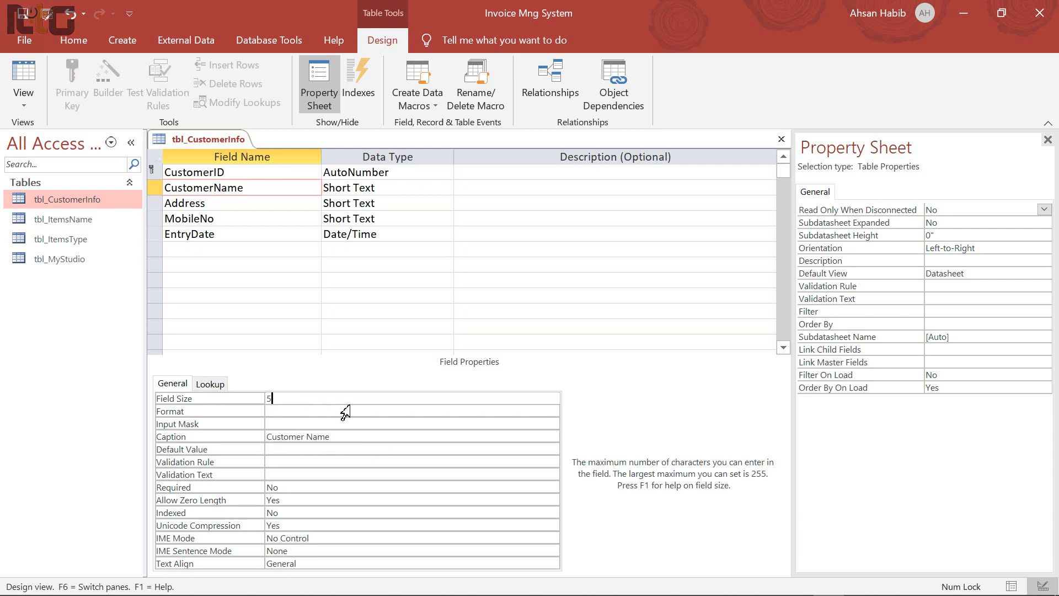
text(0)
key(ctrl+s)
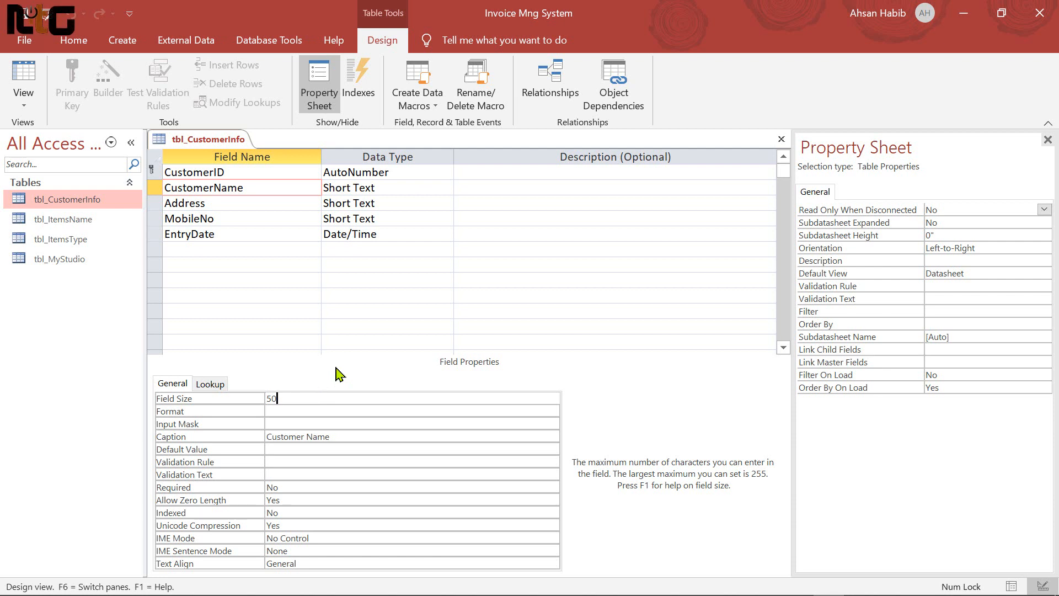
click(226, 201)
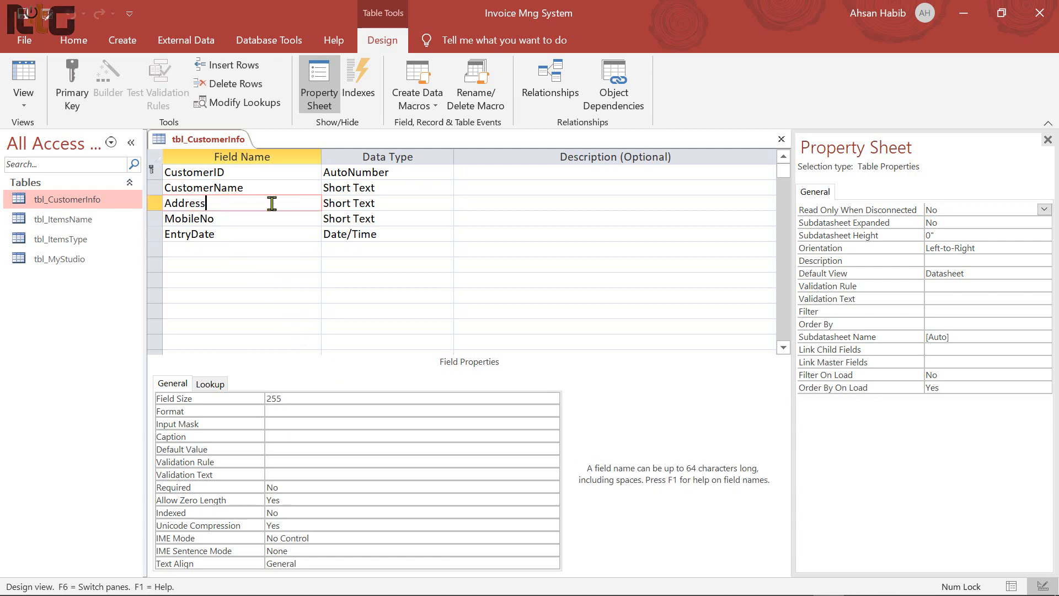
double_click(342, 399)
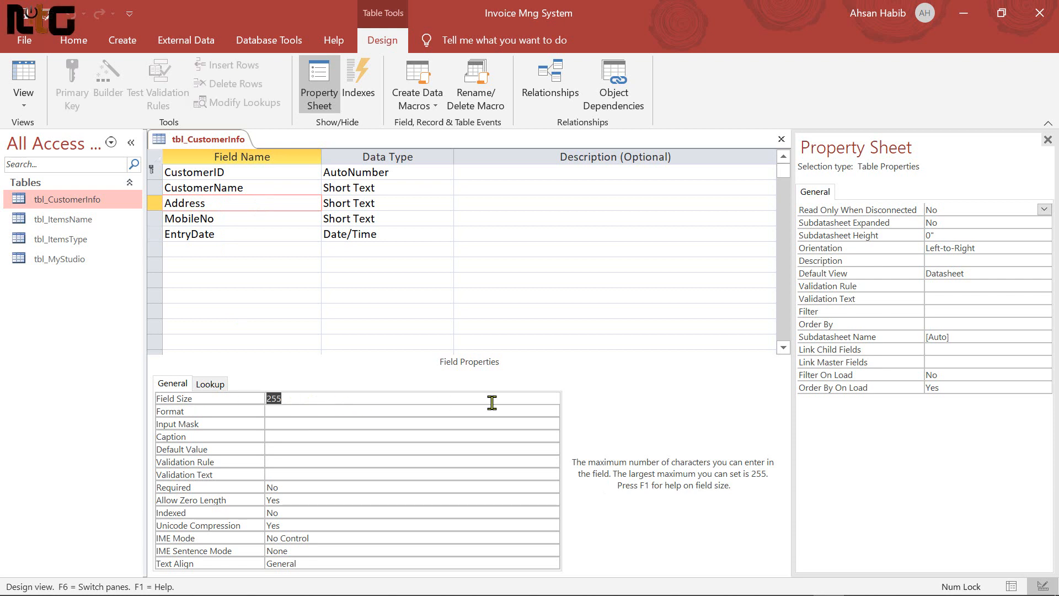
text(50)
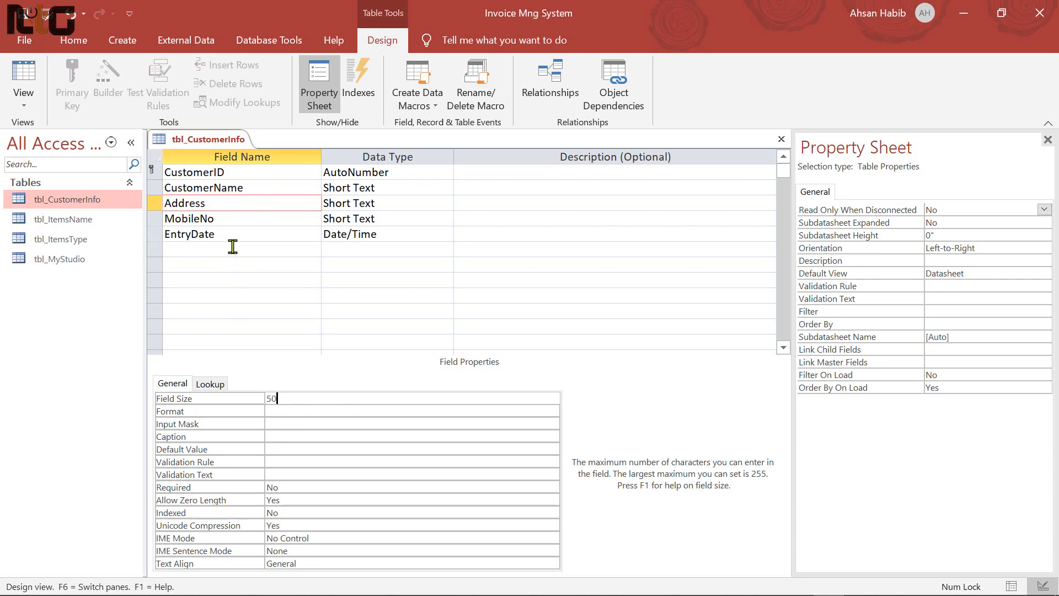
click(231, 224)
double_click(211, 219)
key(ctrl+c)
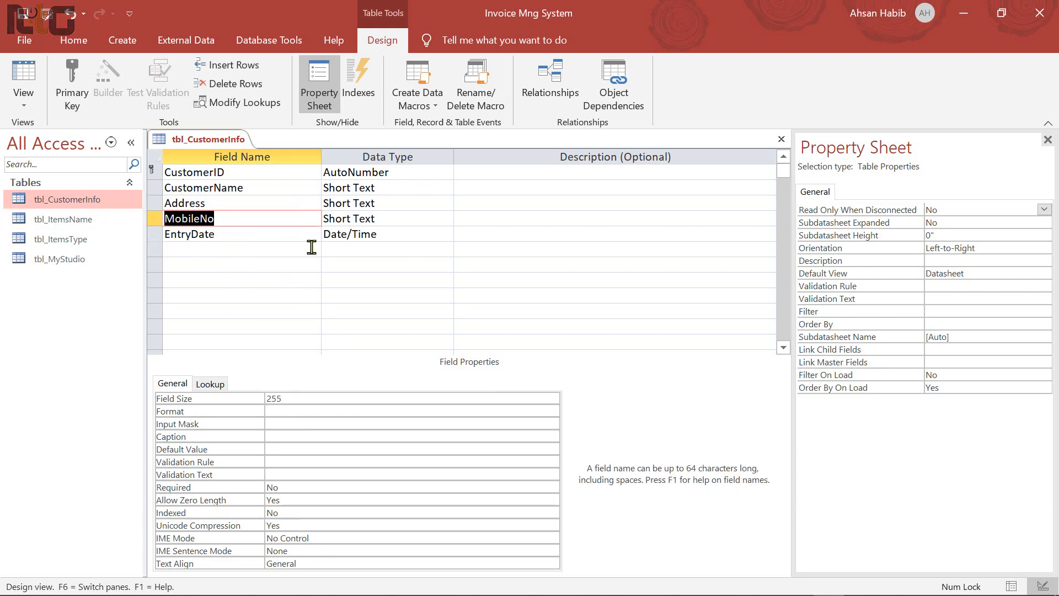
click(286, 436)
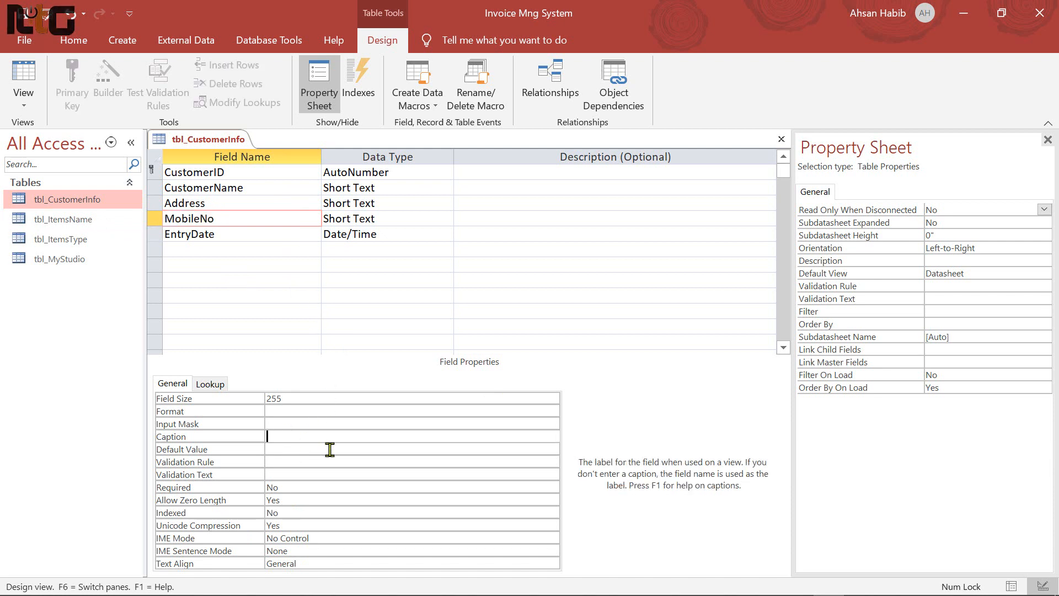
key(ctrl+v)
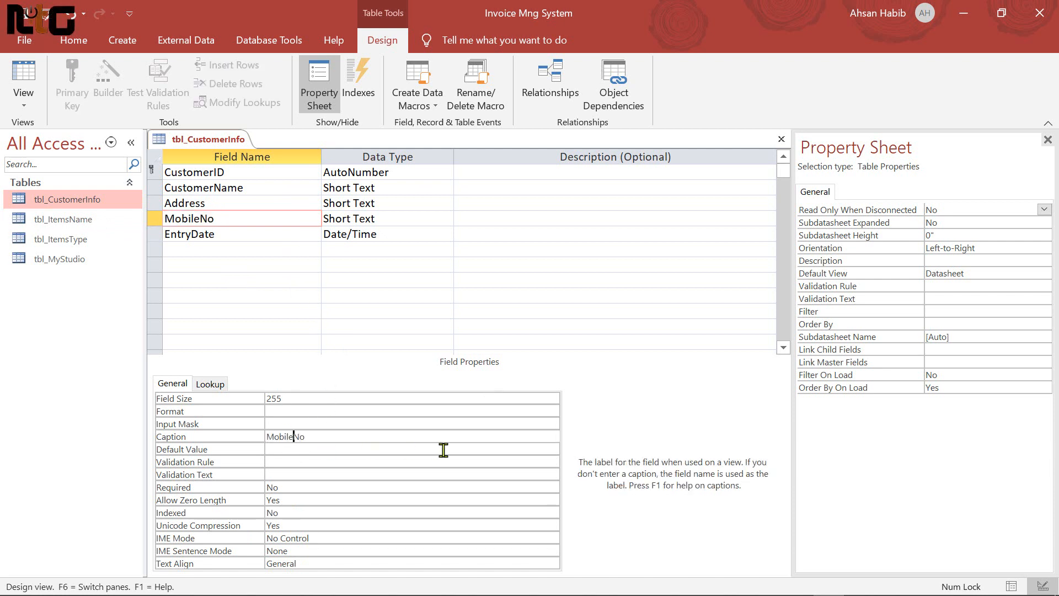
click(302, 398)
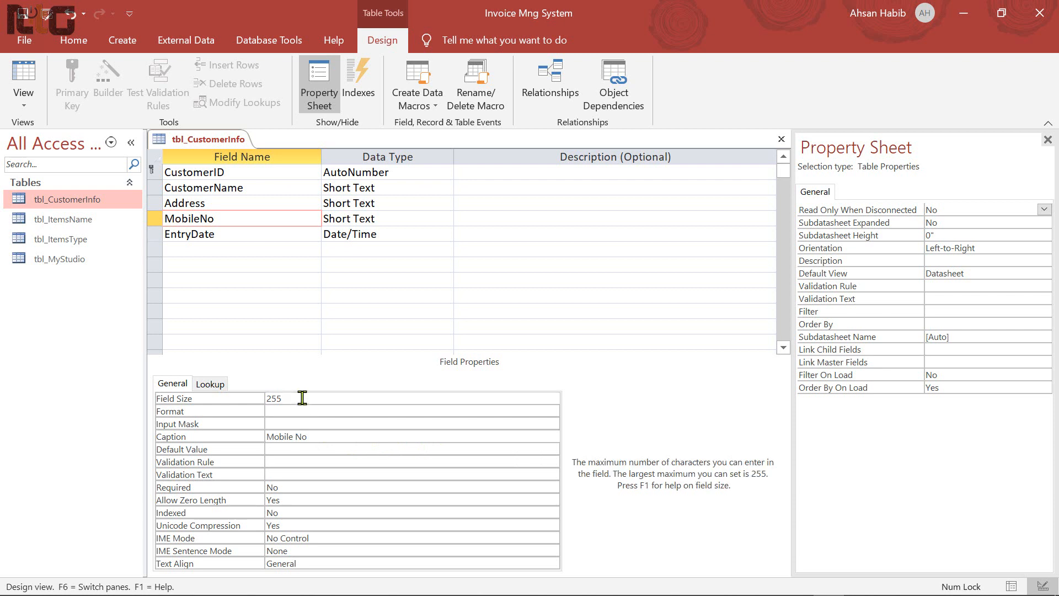
double_click(303, 398)
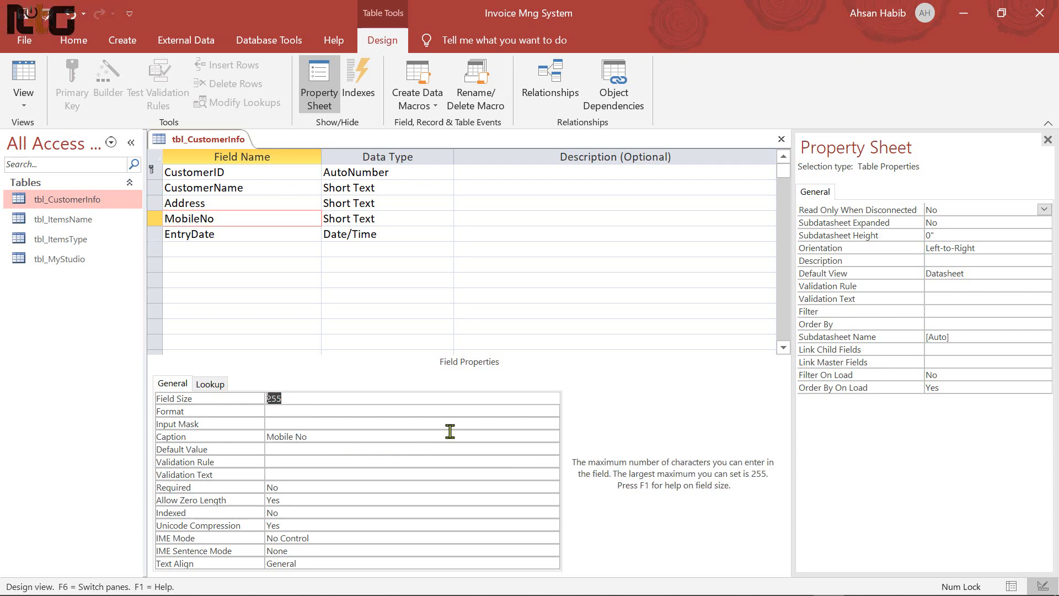
text(11)
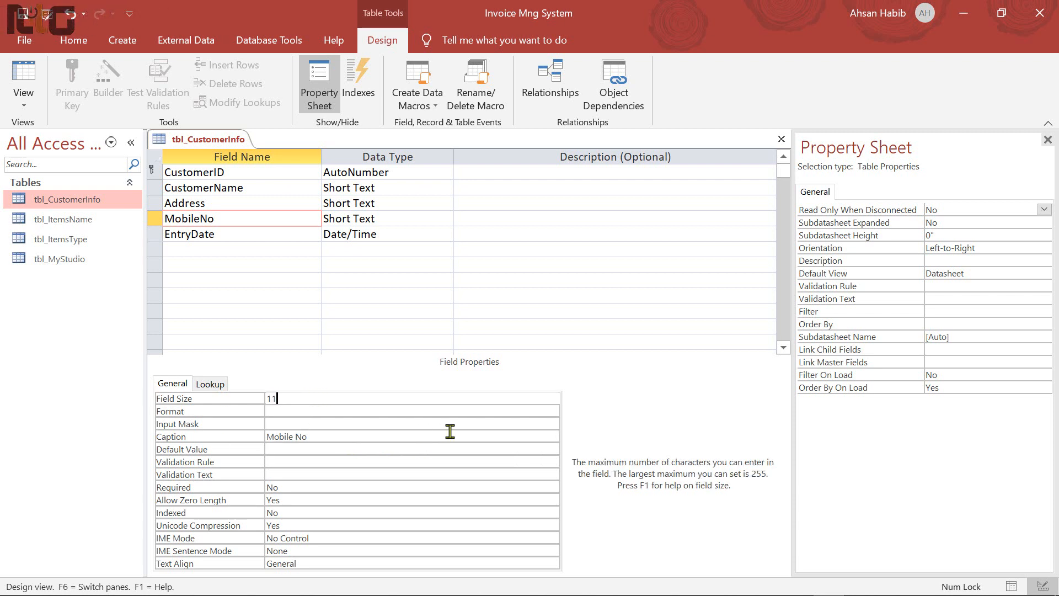
click(299, 423)
text(00000)
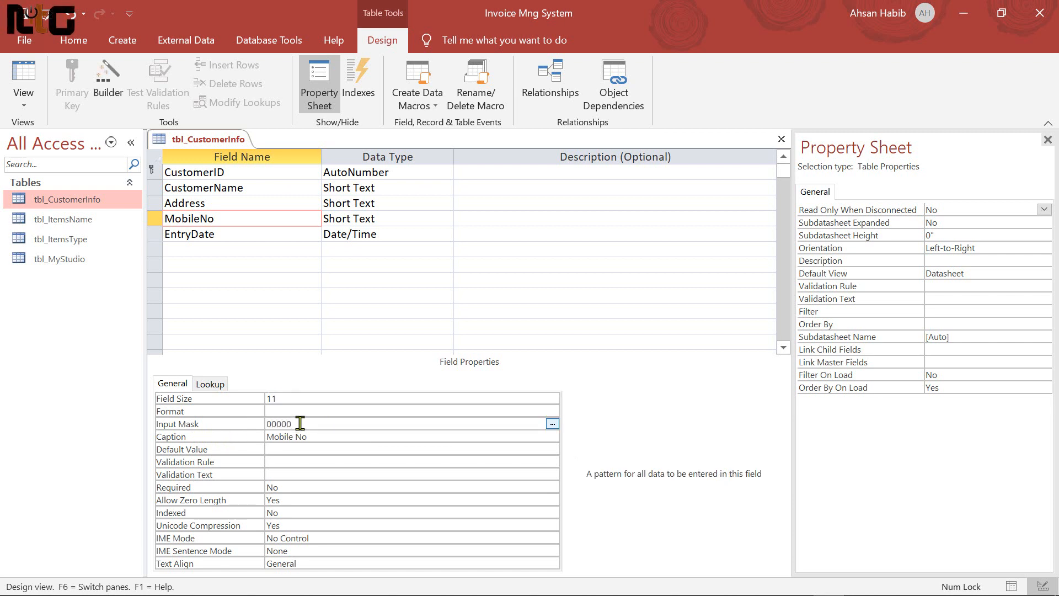
text(-)
text(0000)
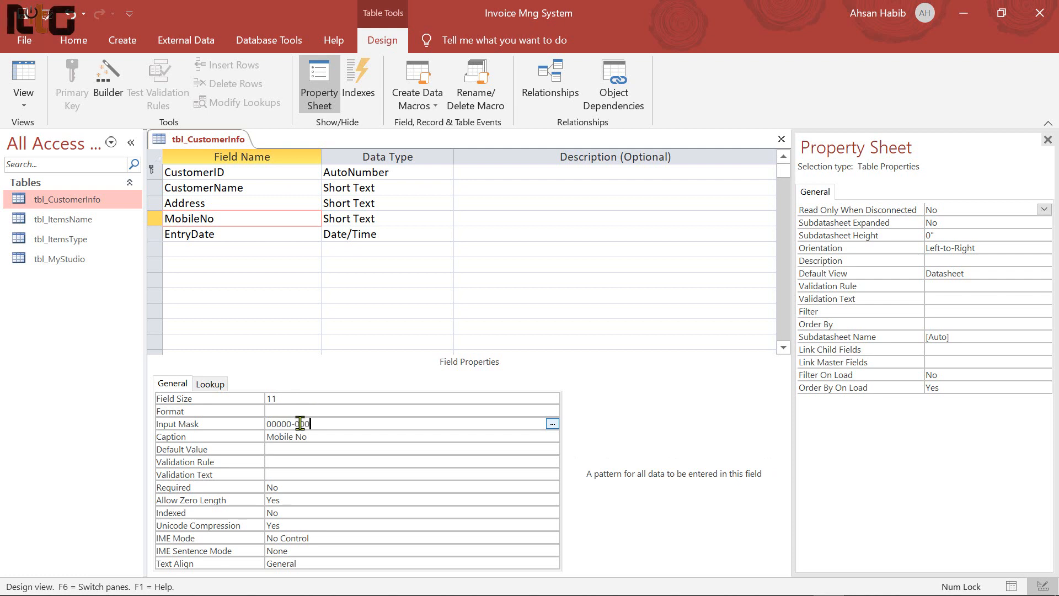
text(00)
Caption EntryDate 'Entry Date', choose Short Date format, and switch to Datasheet view
drag(243, 234, 94, 229)
key(ctrl+c)
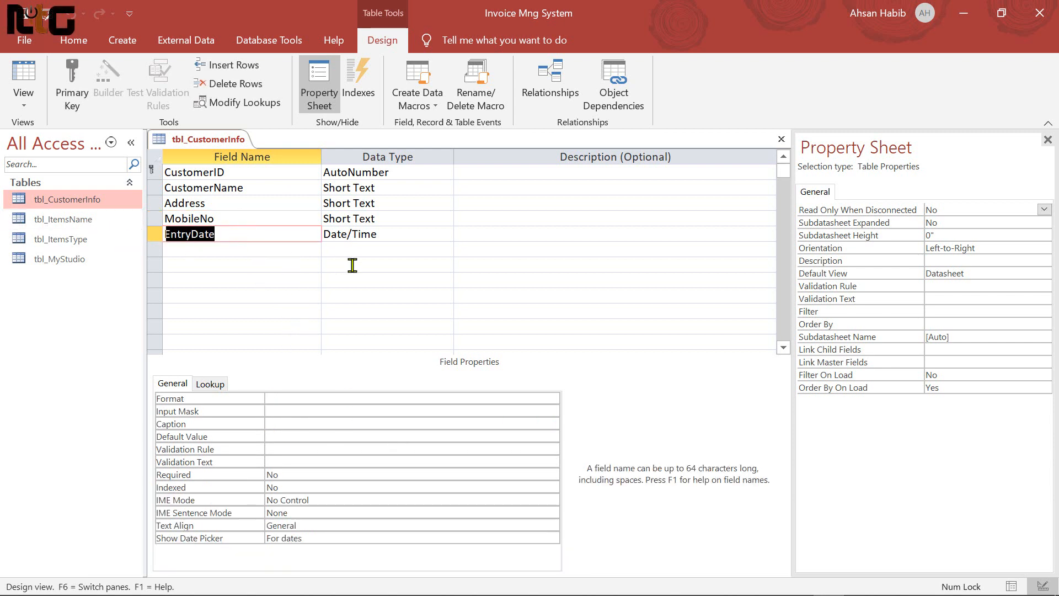
click(291, 422)
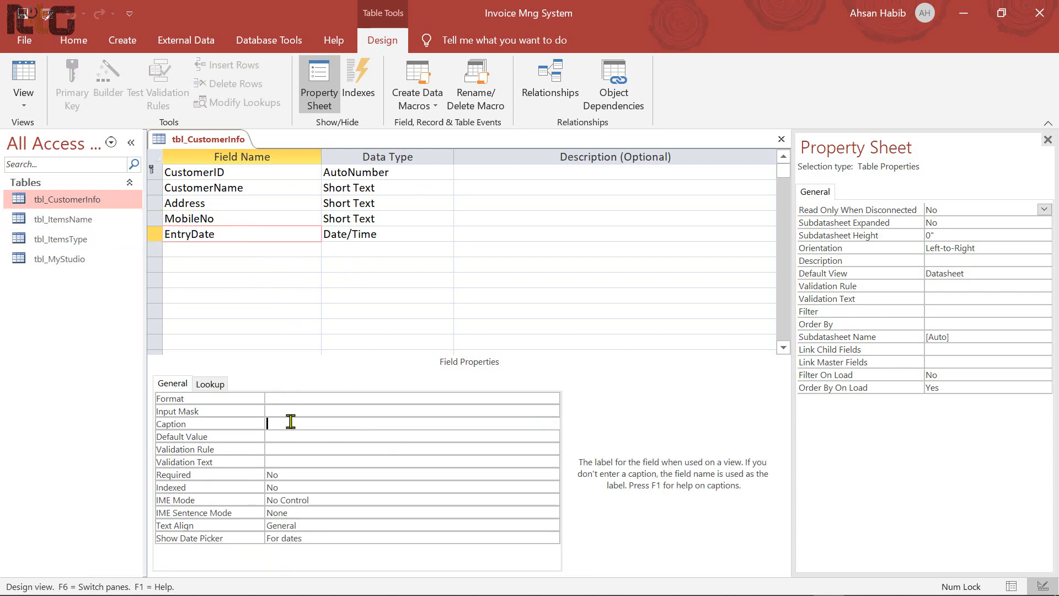
key(ctrl+v)
key(Left)
key(Left)
key(Left)
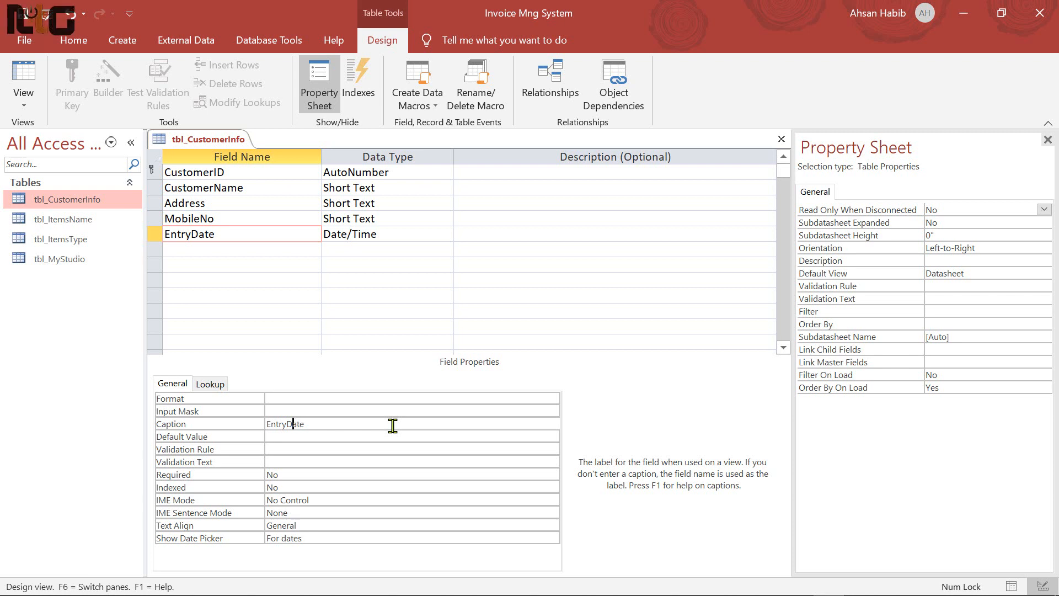
key(Left)
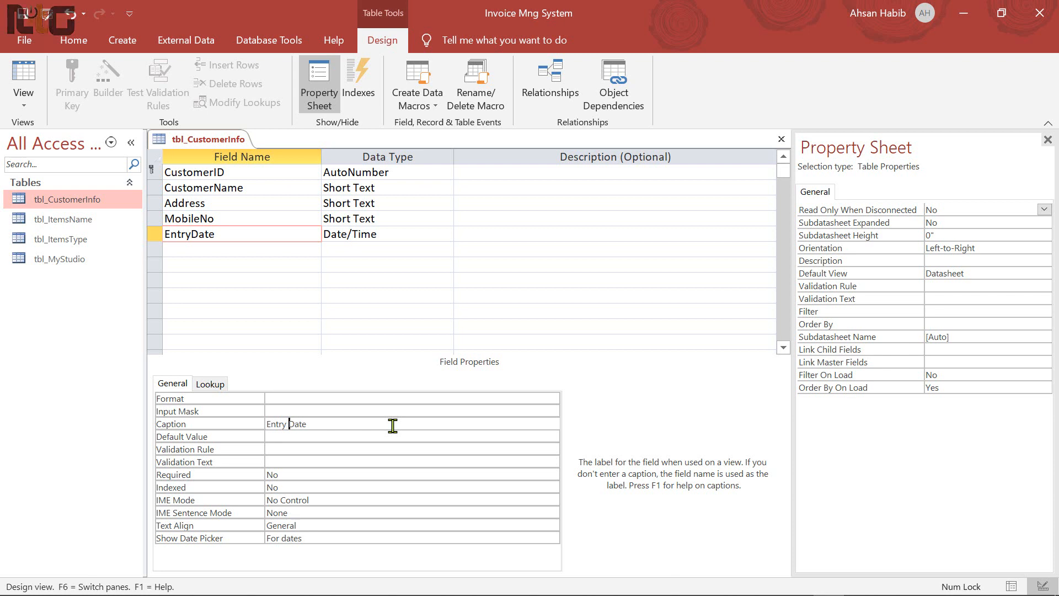
click(311, 401)
click(552, 398)
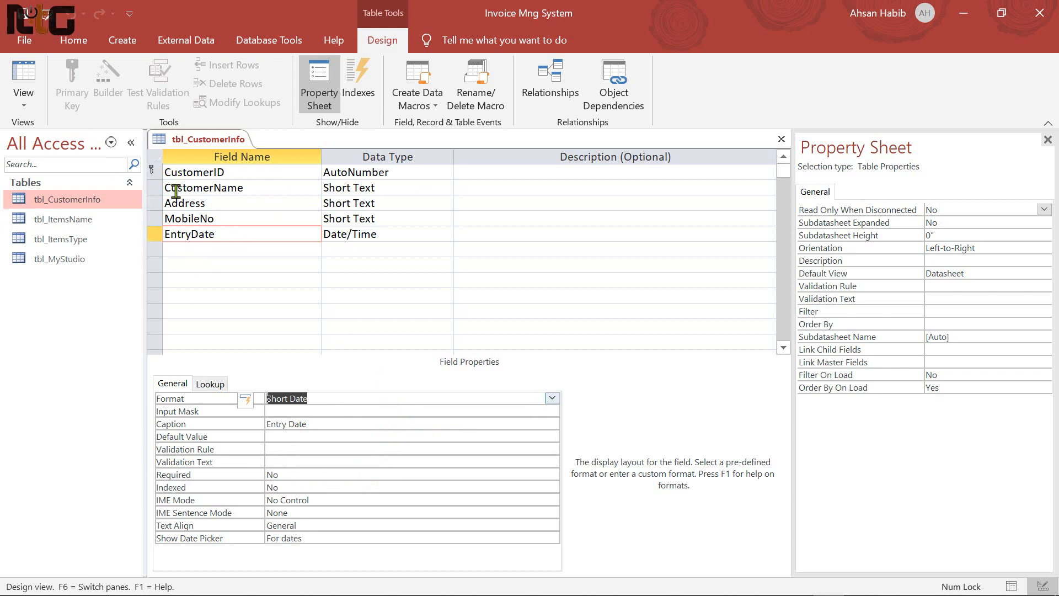
click(23, 75)
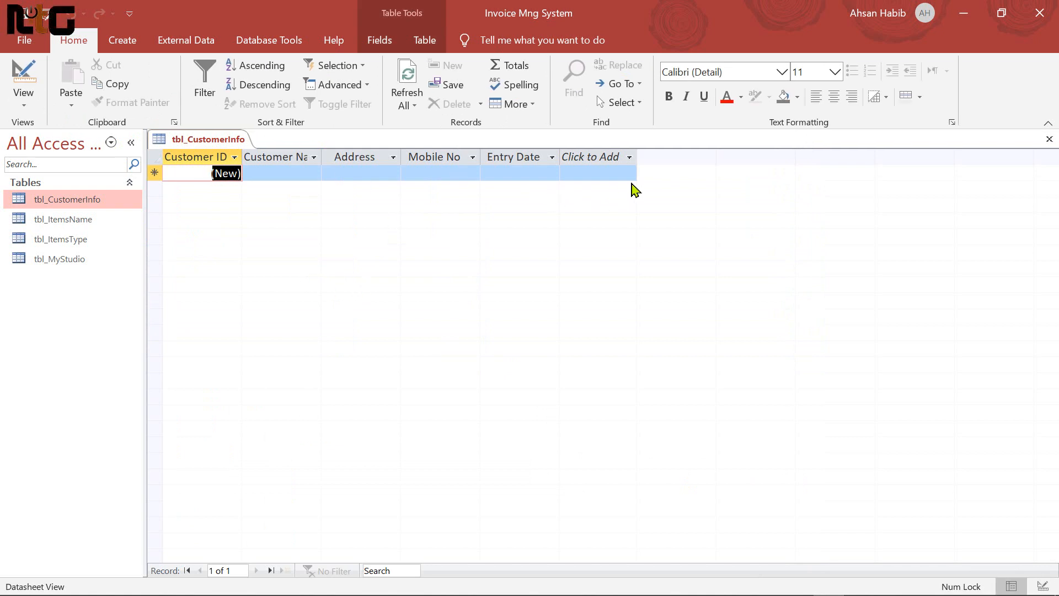
Widen the Customer Name and Mobile No columns, then close the tbl_CustomerInfo datasheet
drag(321, 156, 364, 157)
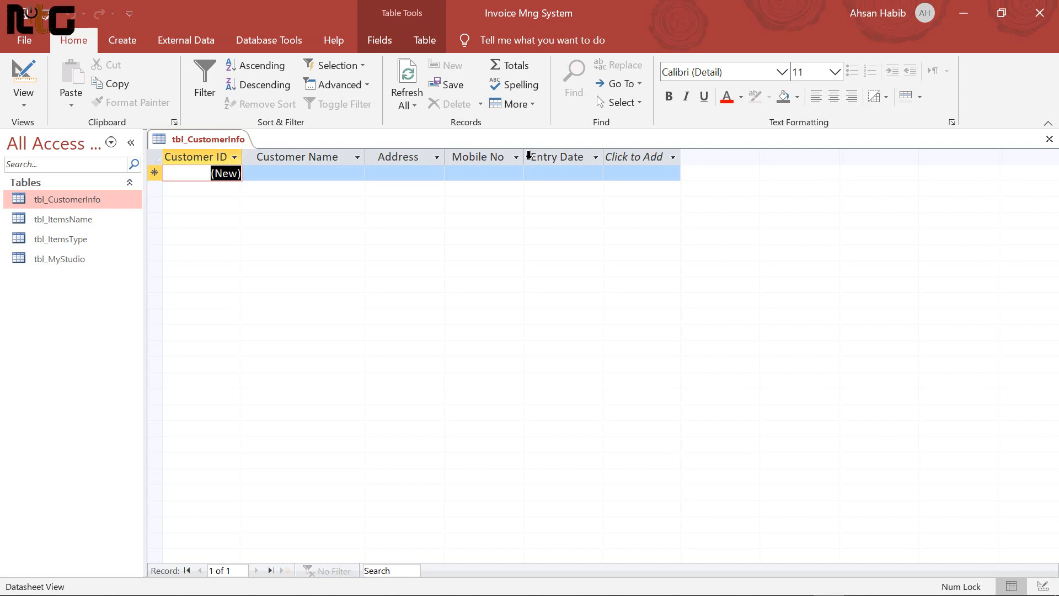
drag(527, 154, 531, 155)
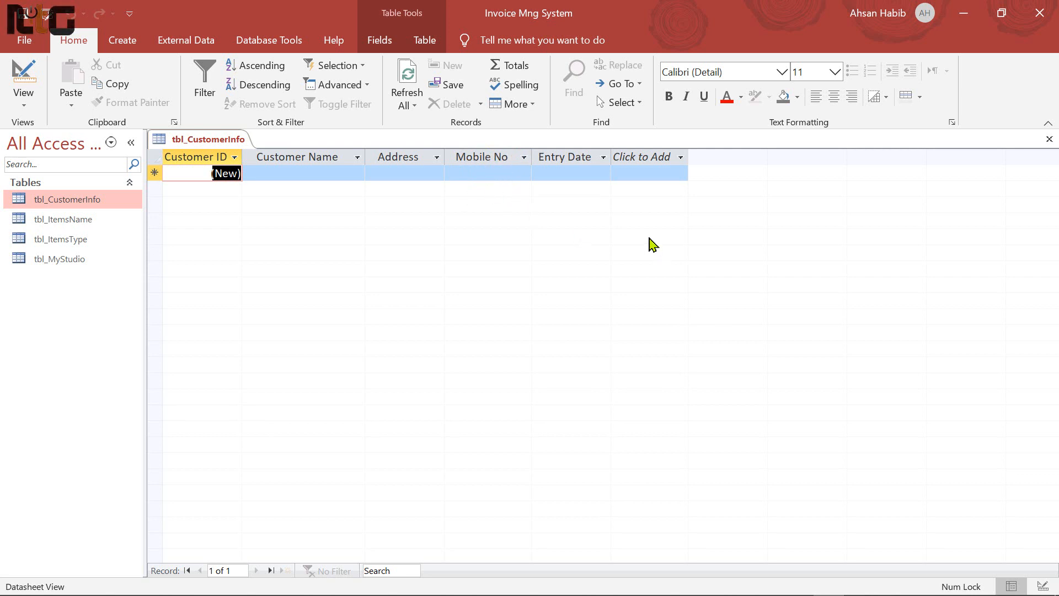
click(1050, 139)
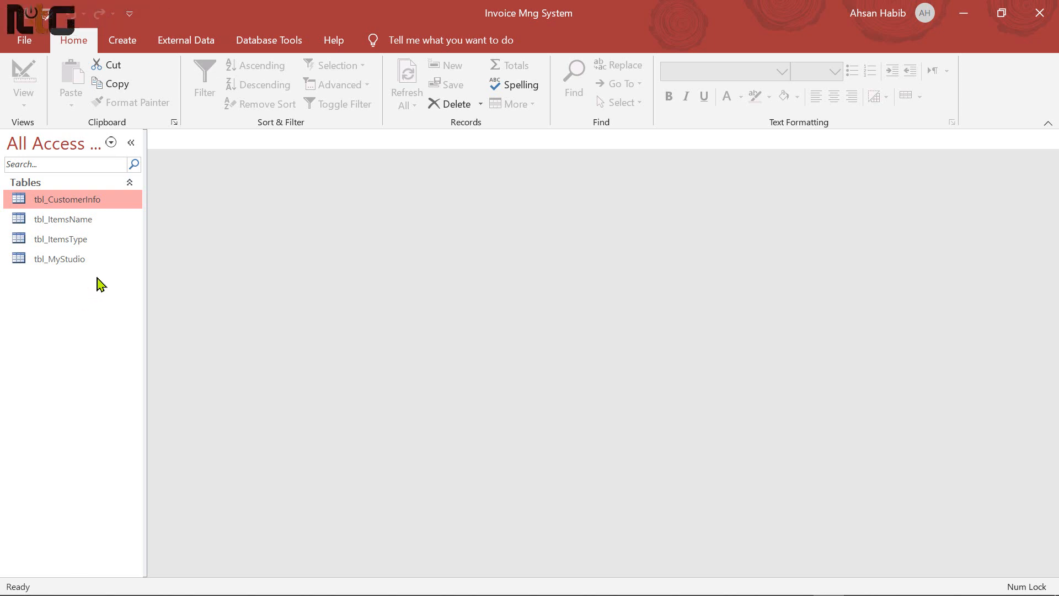
Add a blank table, save it as tbl_Invoice, and open it in Design view
click(124, 41)
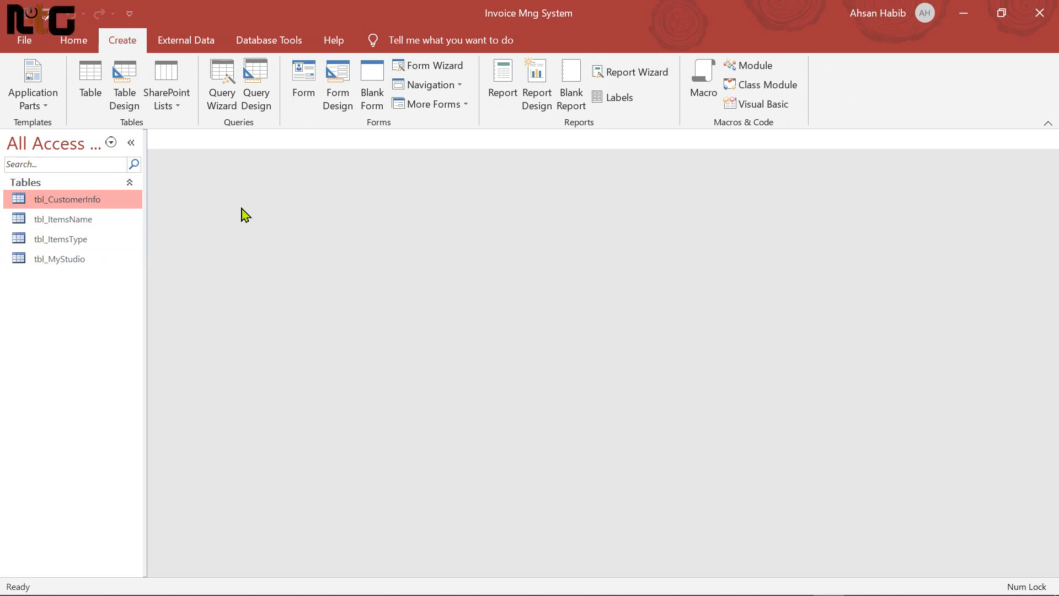
click(90, 80)
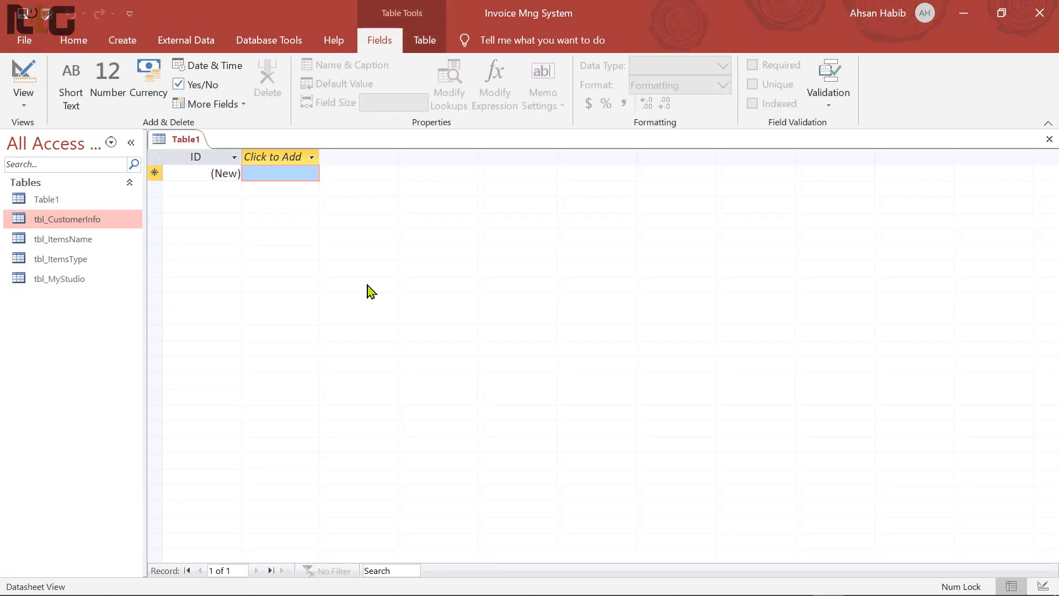
key(ctrl+s)
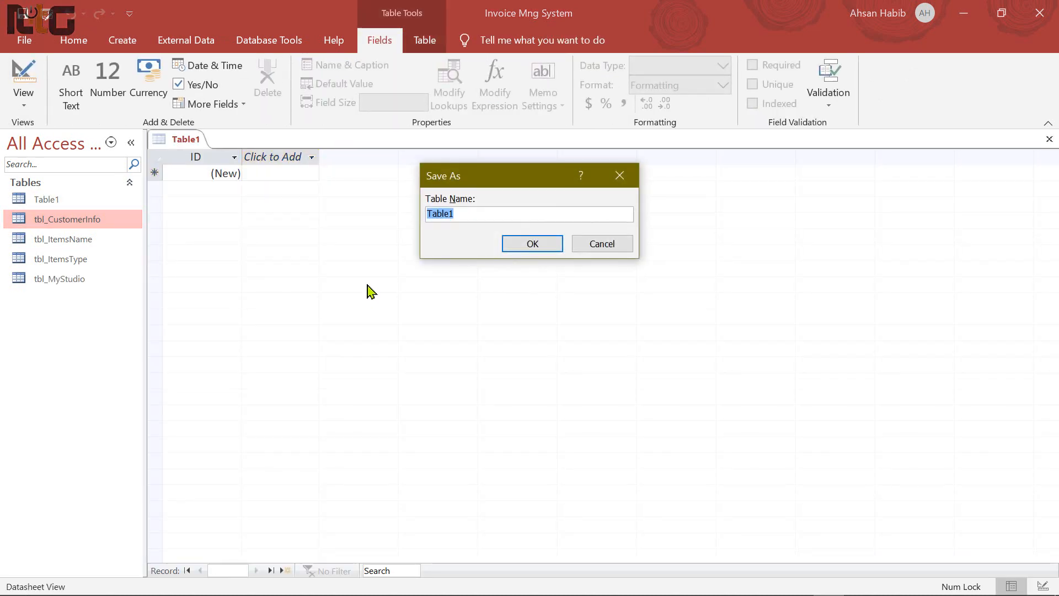
text(tbl_Invoic)
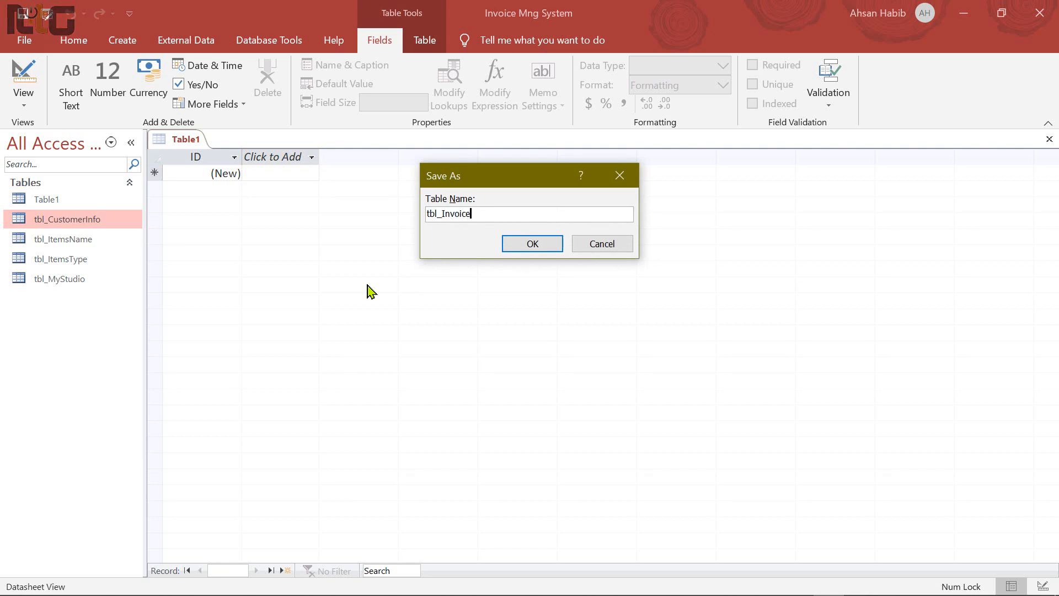
click(533, 244)
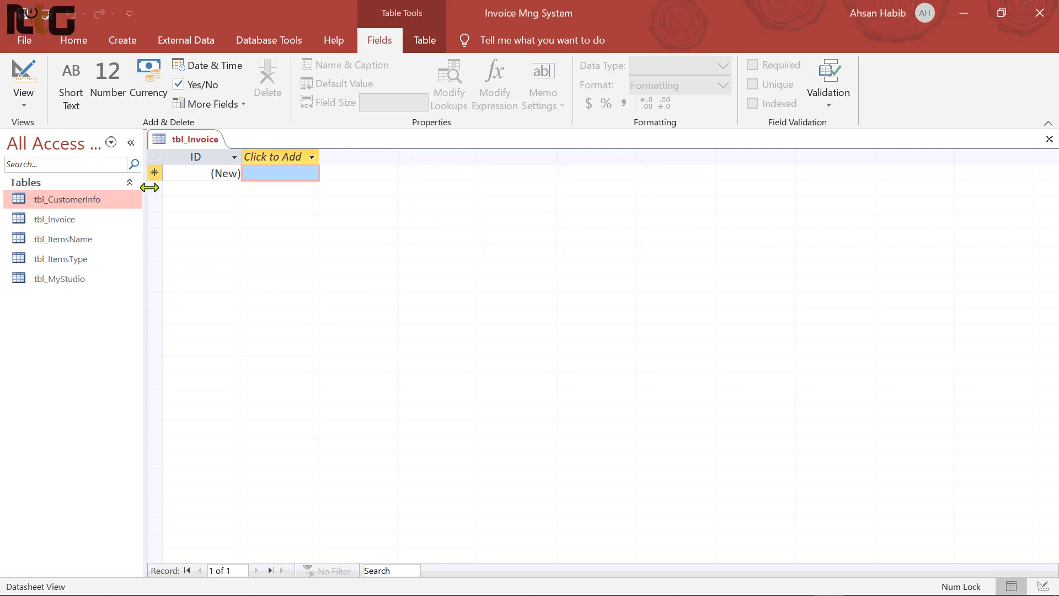
click(25, 82)
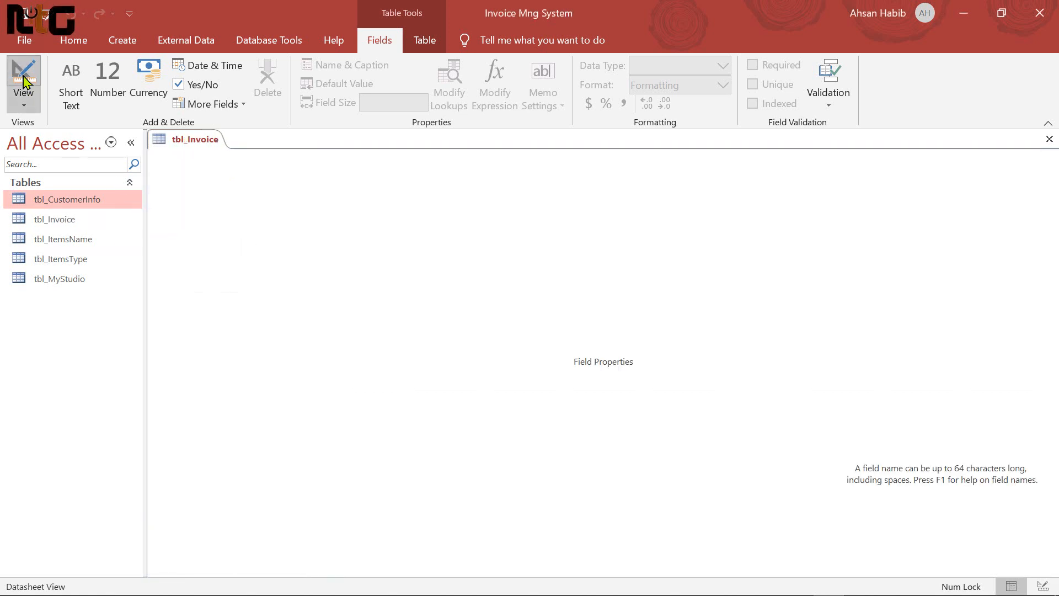
Rename the ID field to InvoiceID
click(198, 172)
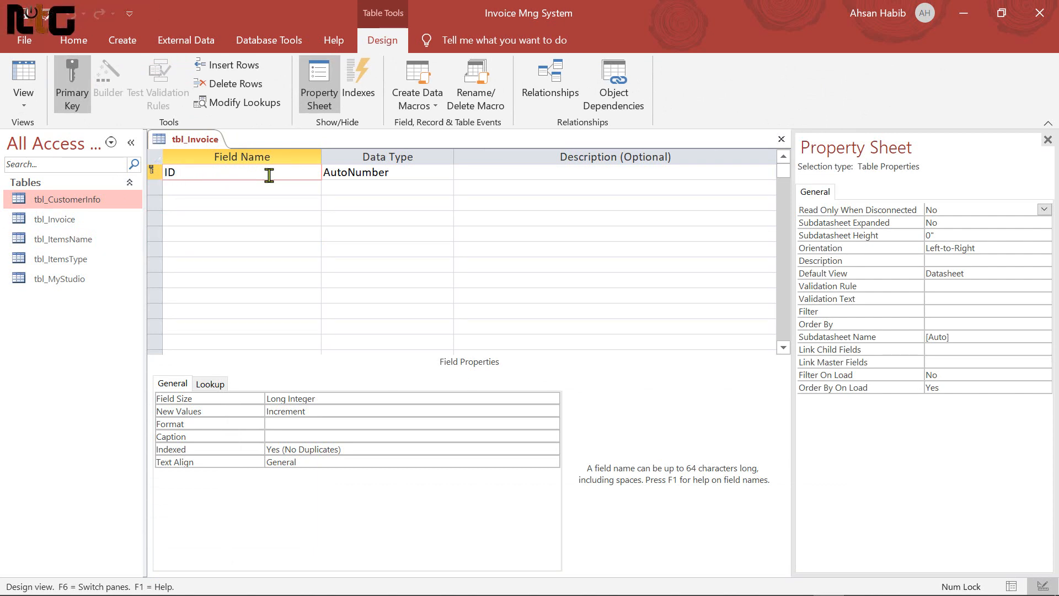
text(n)
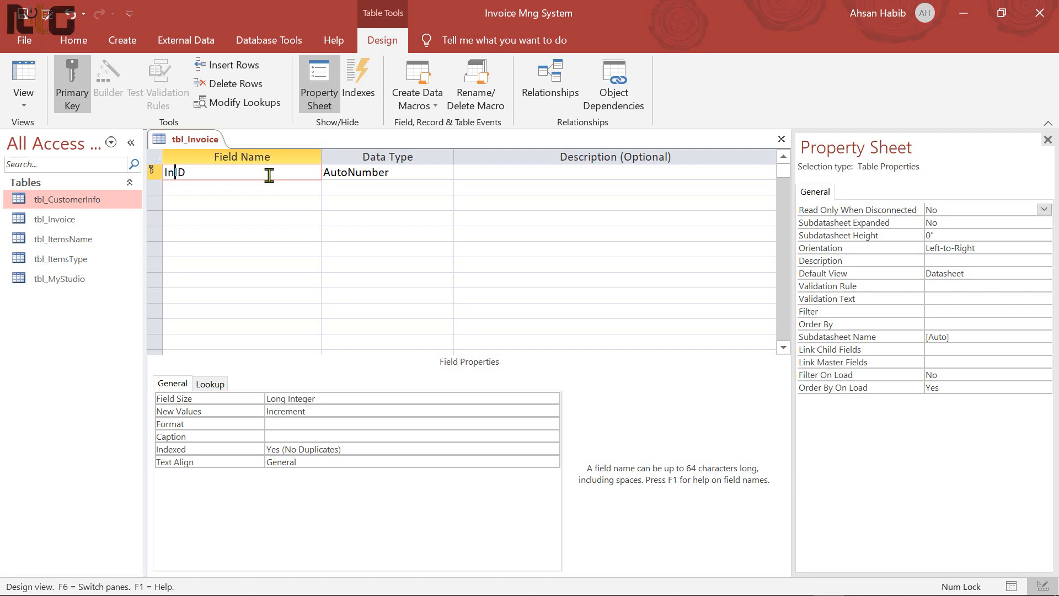
text(voice)
key(Tab)
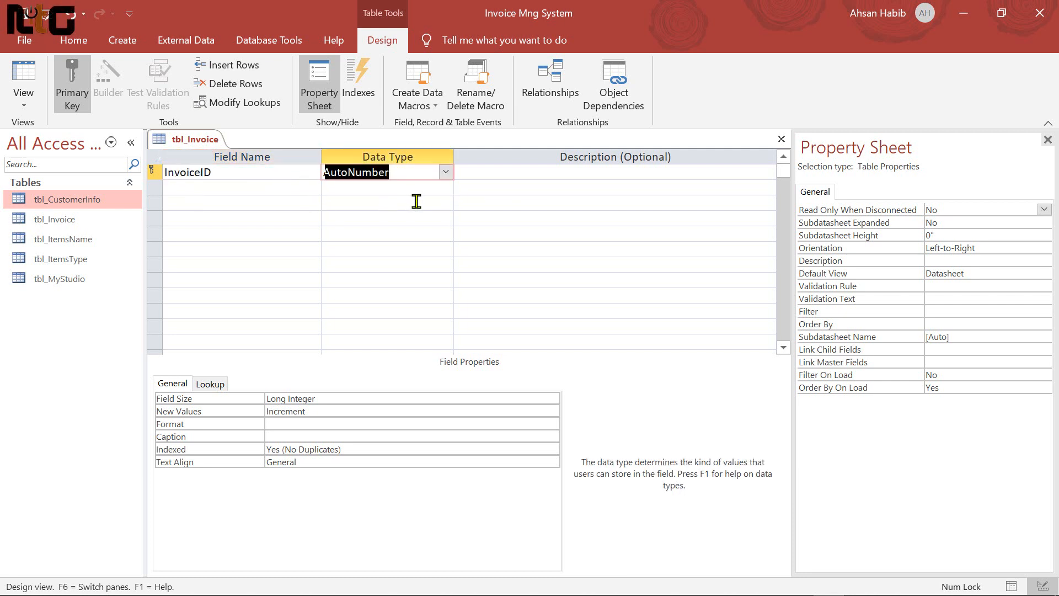
key(Tab)
key(Tab)
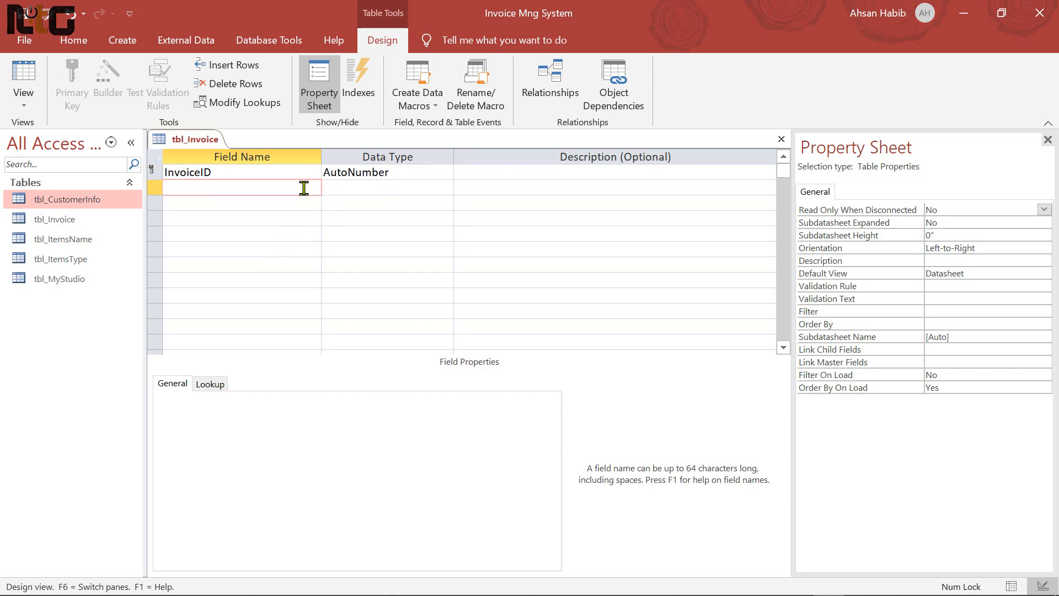
Add CustomerID, copied from tbl_CustomerInfo's design, as a Number field
right_click(78, 200)
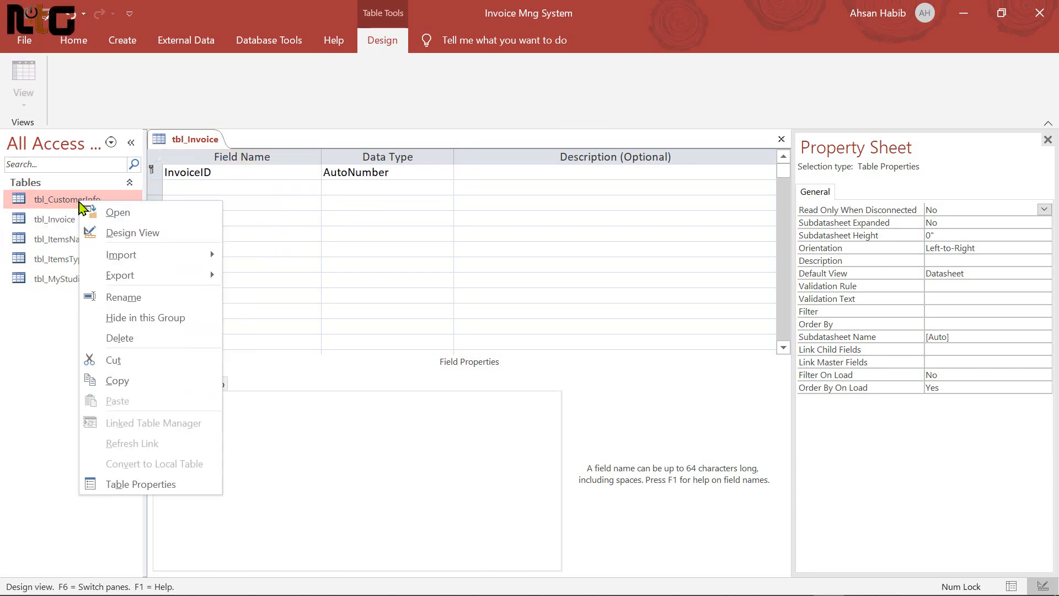
click(134, 233)
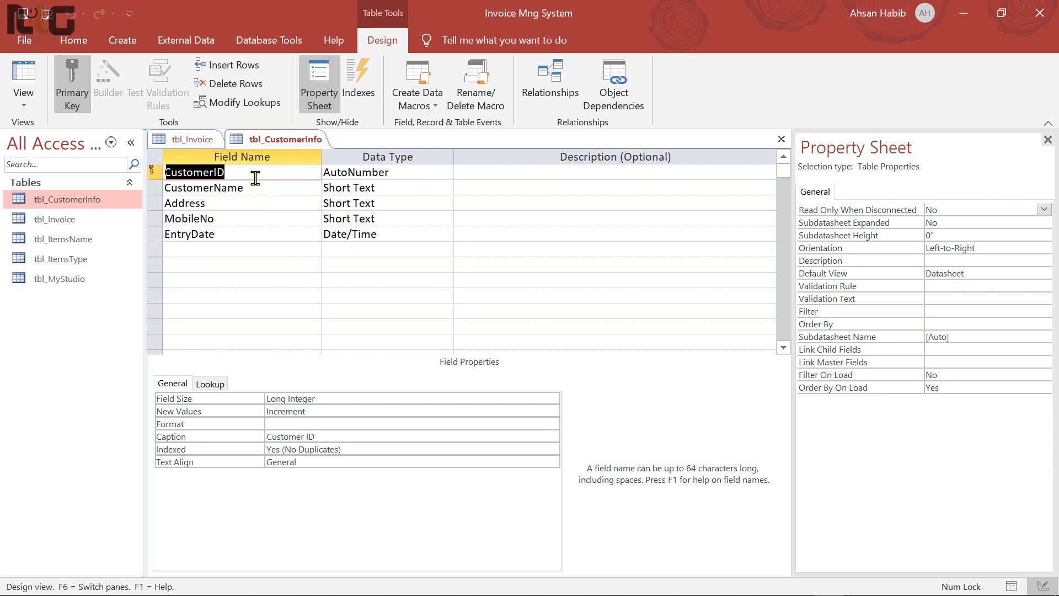
click(196, 140)
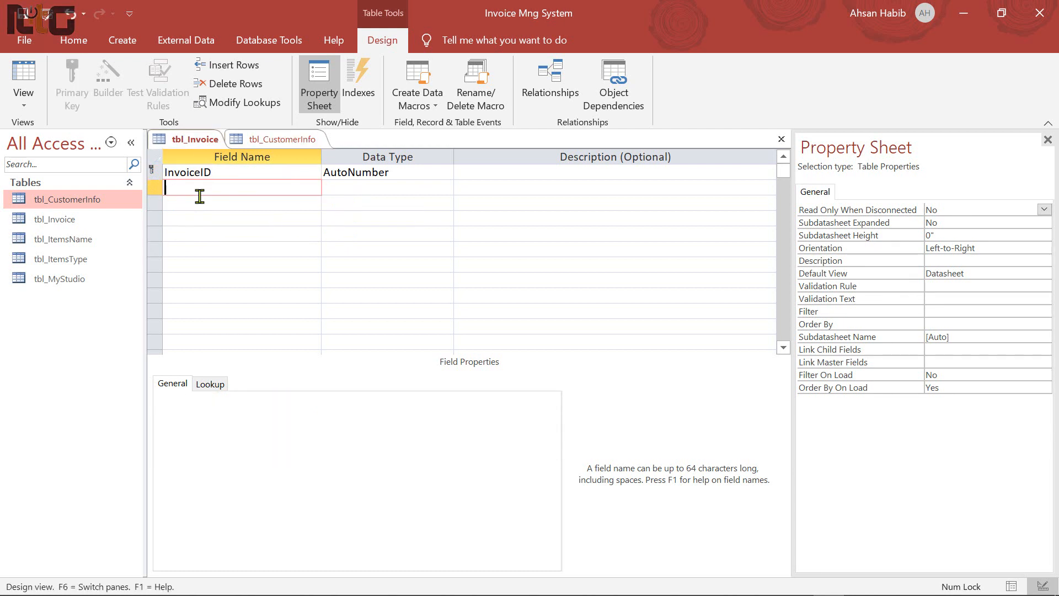
text(CustomerID)
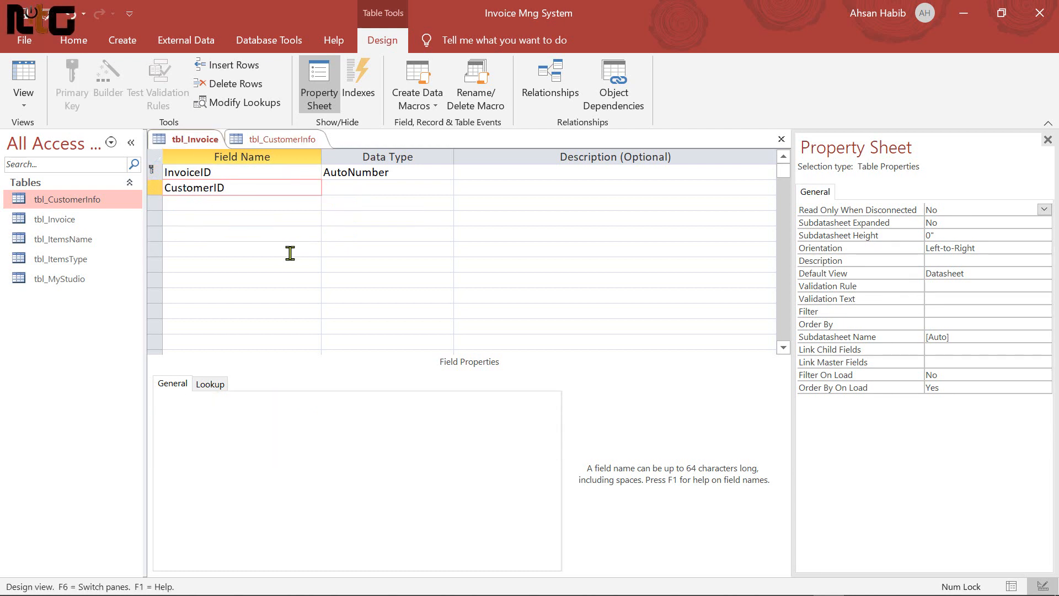
key(Tab)
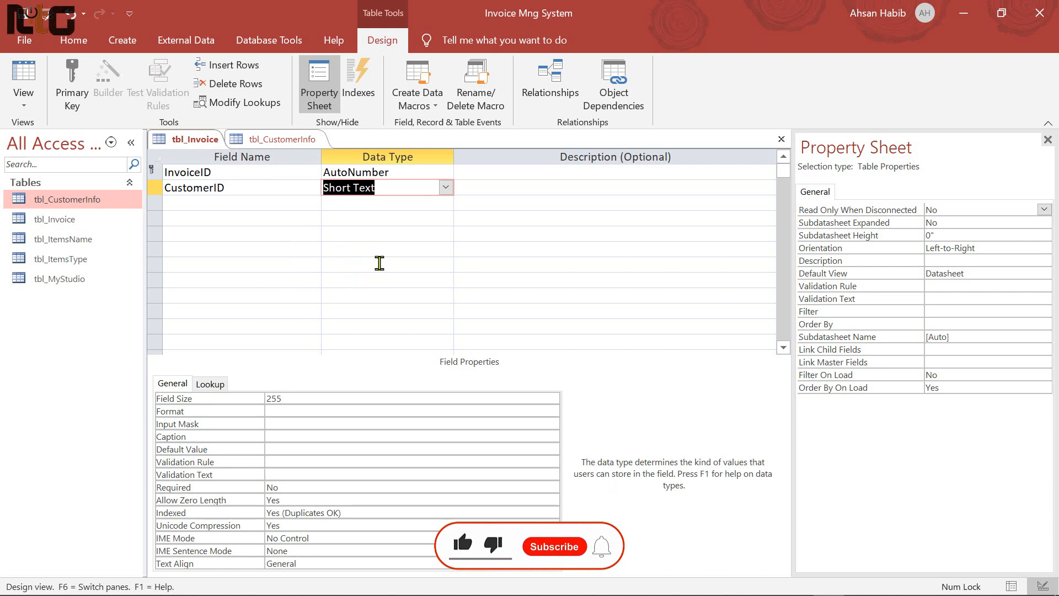
text(Number)
key(Tab)
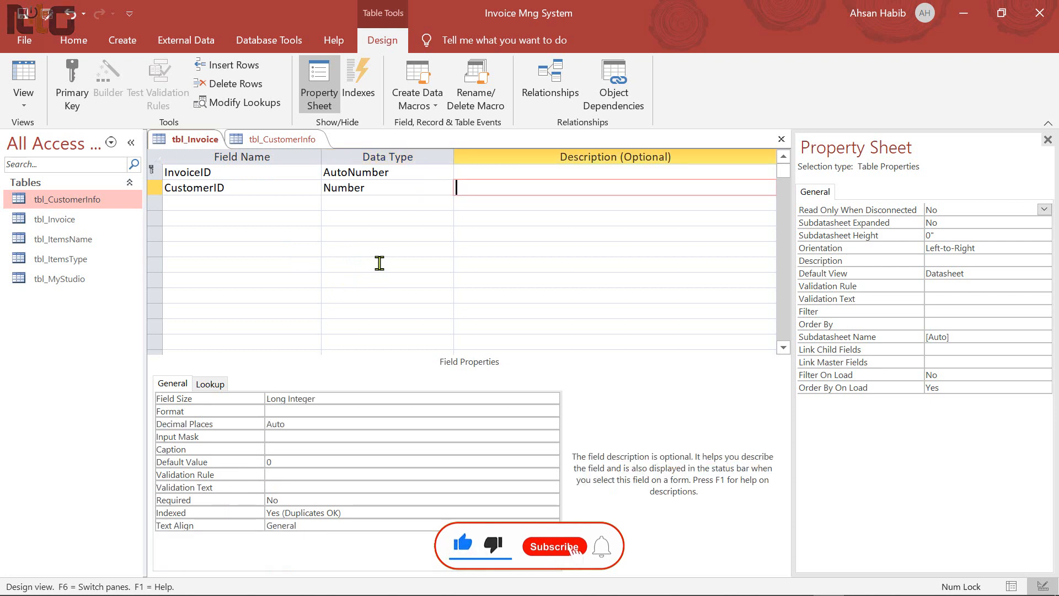
click(290, 139)
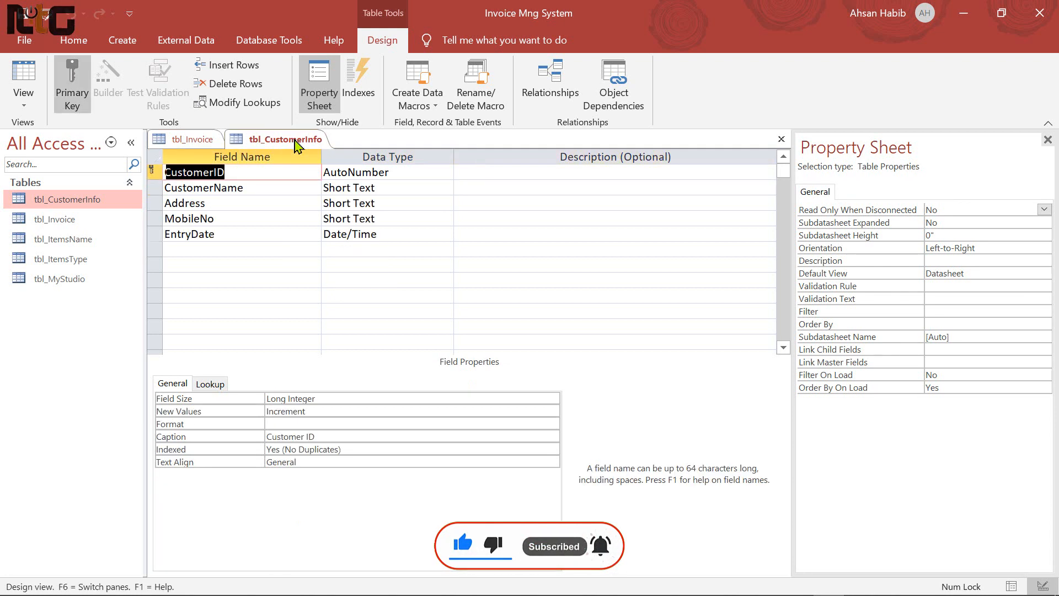
click(781, 139)
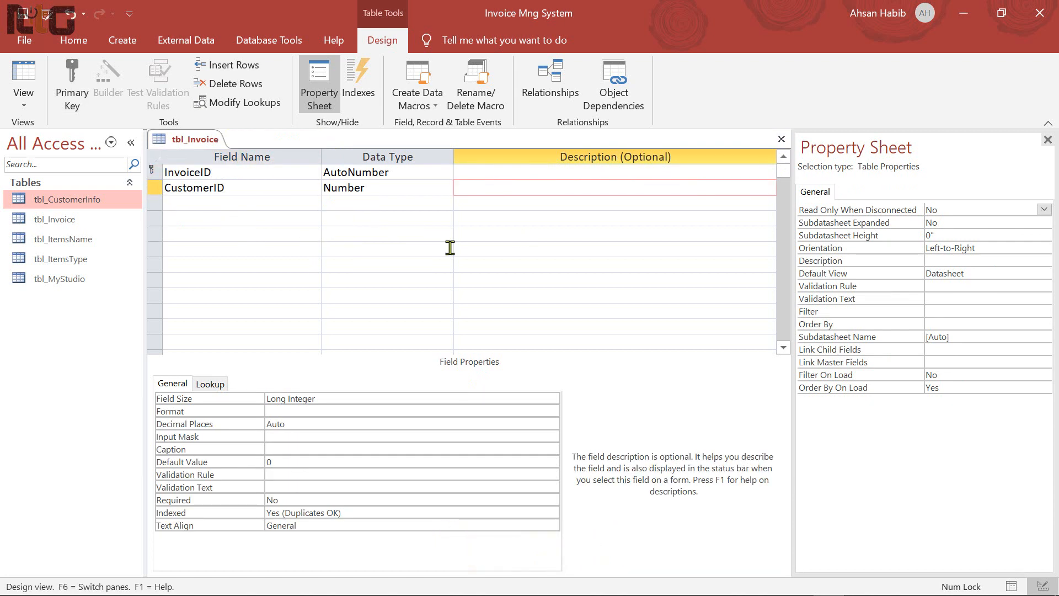
Add an ItemsName field and choose Lookup Wizard as its data type
key(Tab)
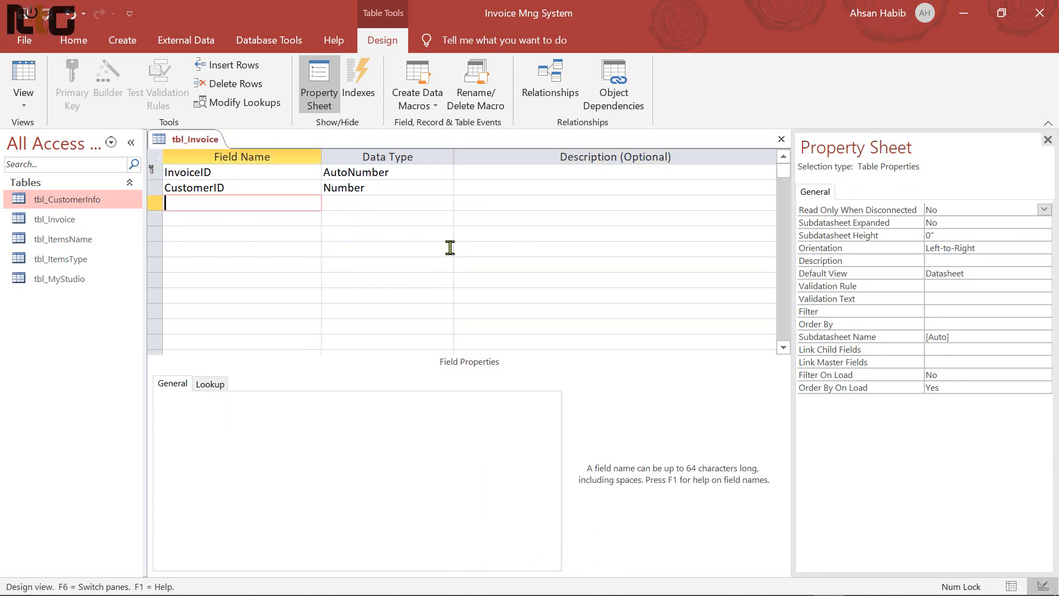
text(Items)
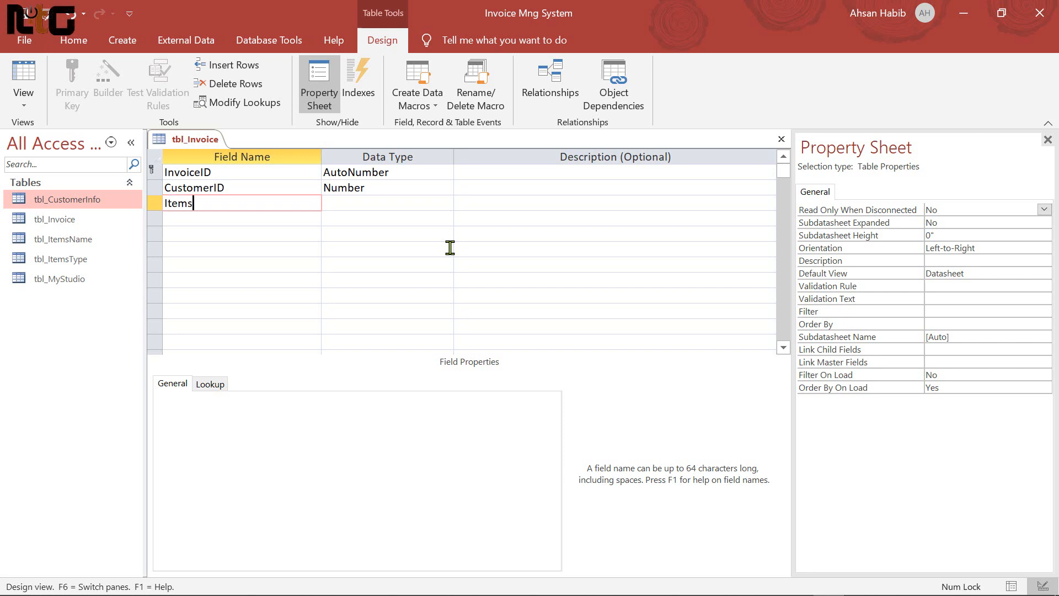
text(Name)
key(Tab)
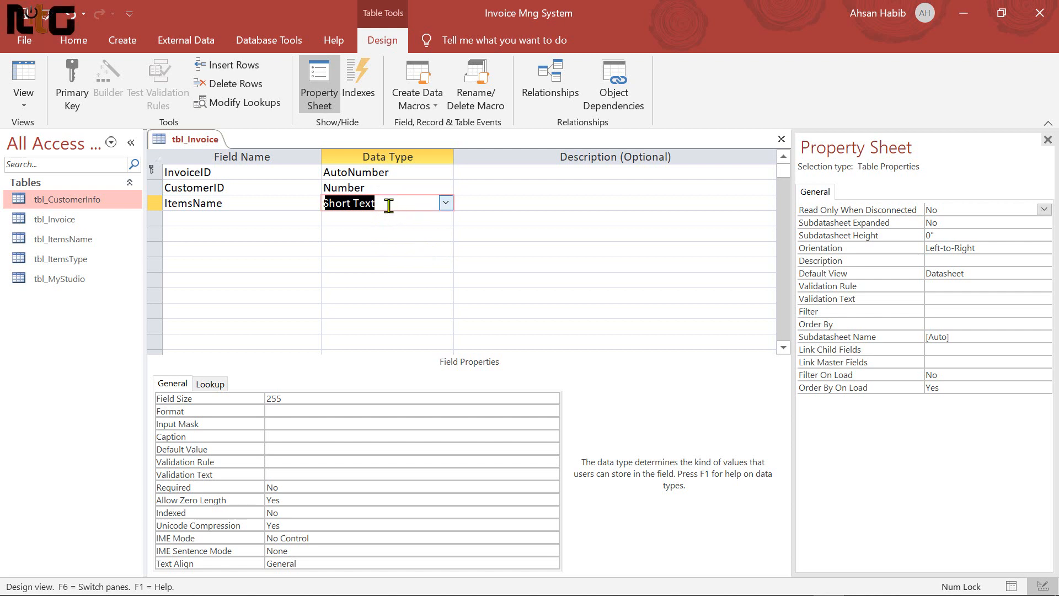
click(446, 203)
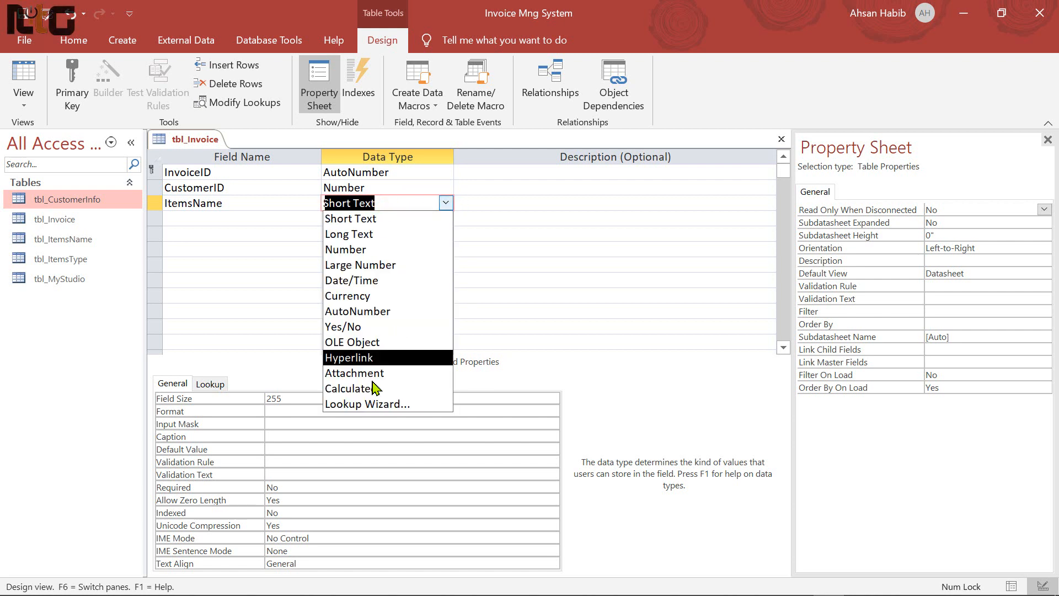
click(402, 405)
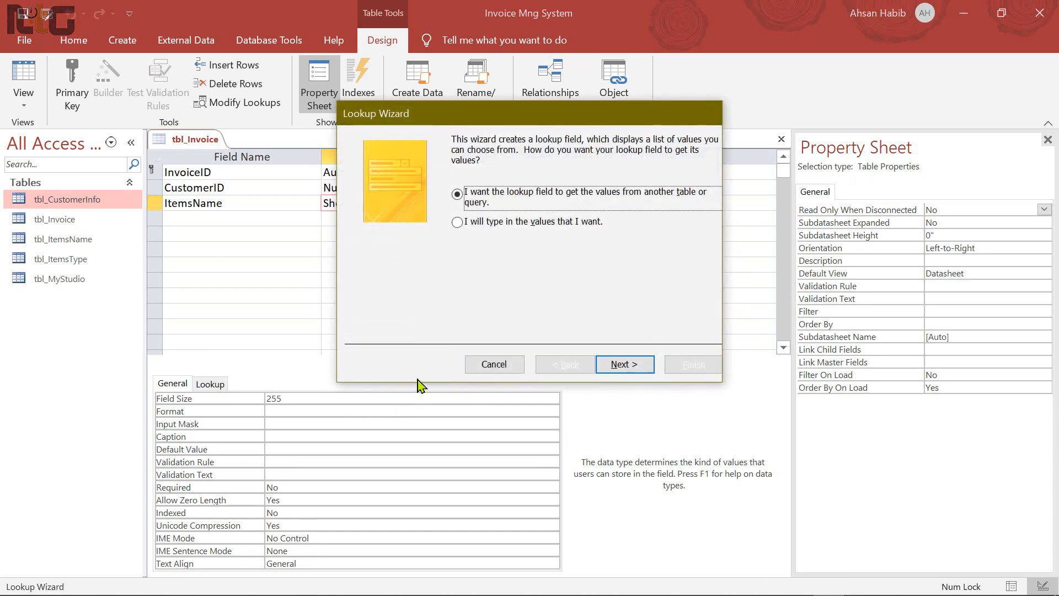
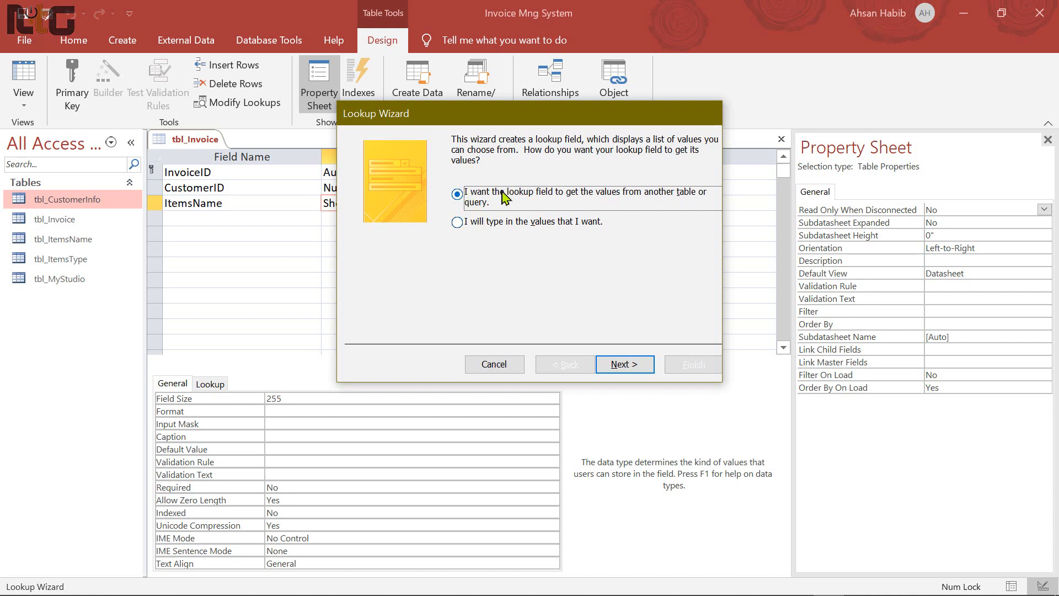
Have the ItemsName lookup draw its values from tbl_ItemsName's ItemsName field
click(630, 364)
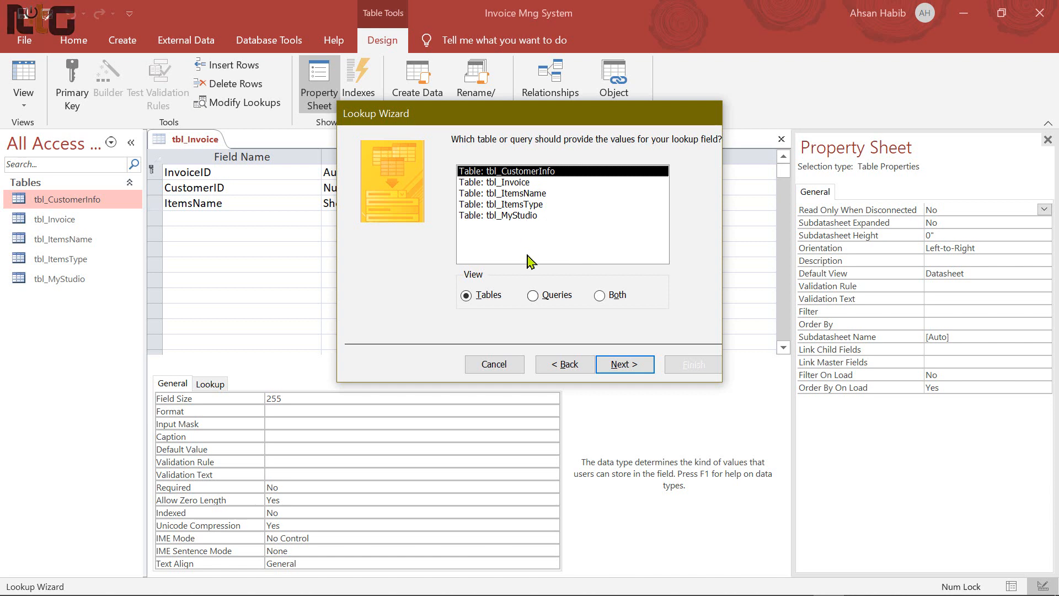
click(528, 195)
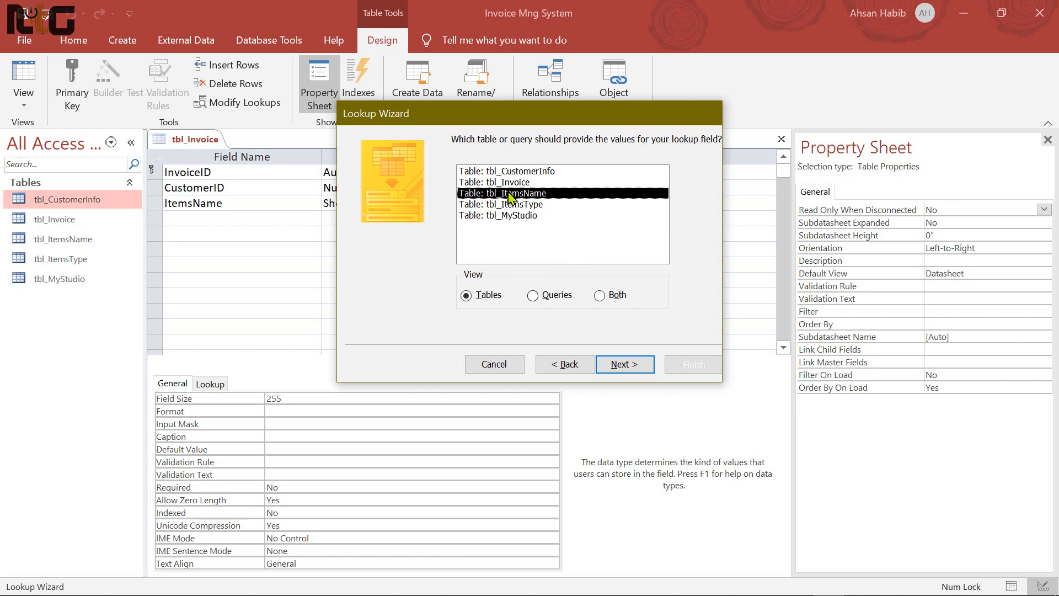
click(631, 366)
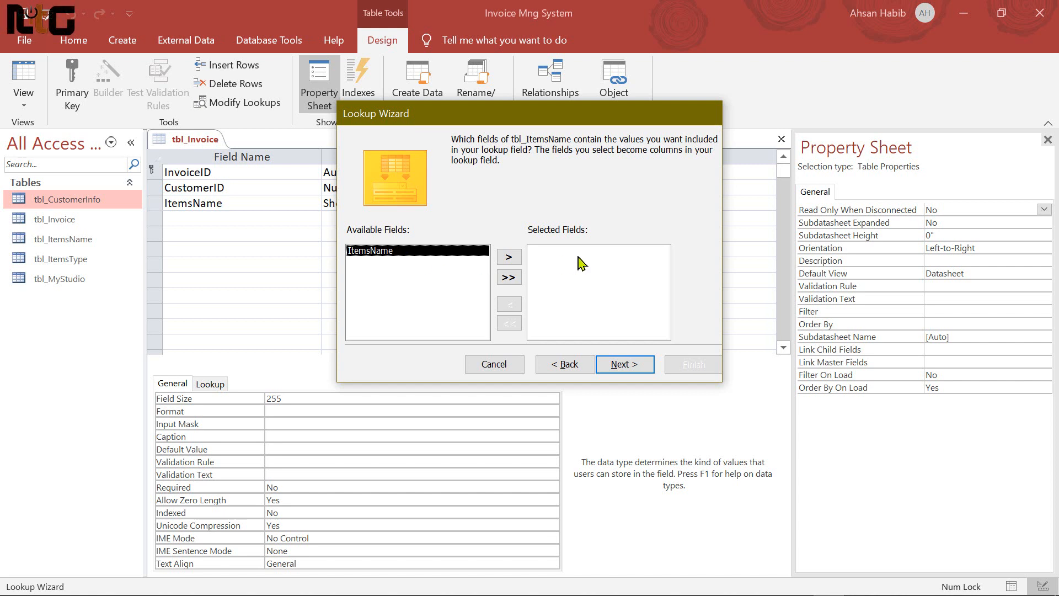
click(509, 257)
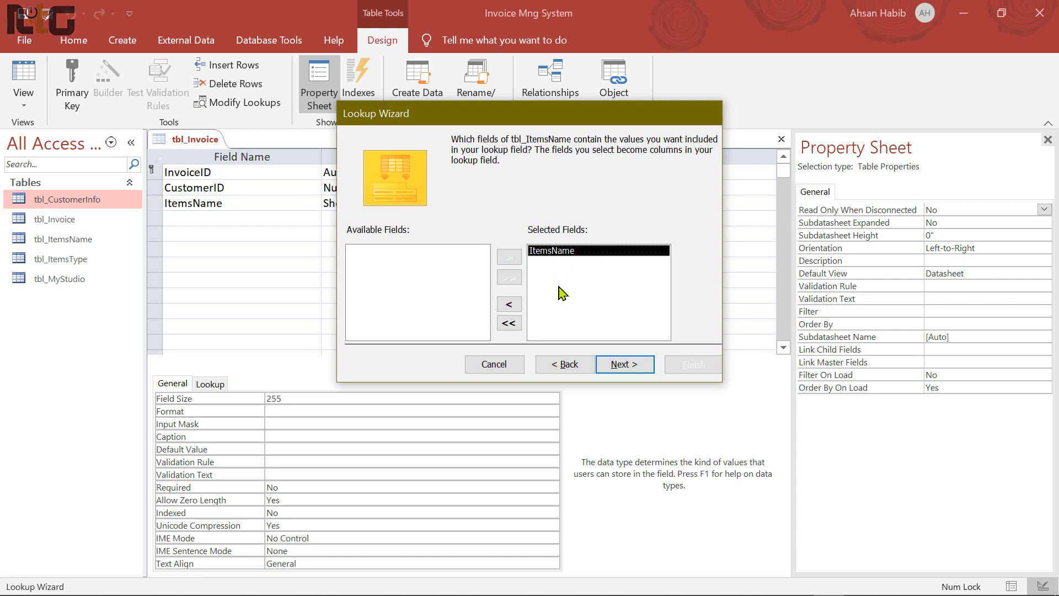
click(633, 371)
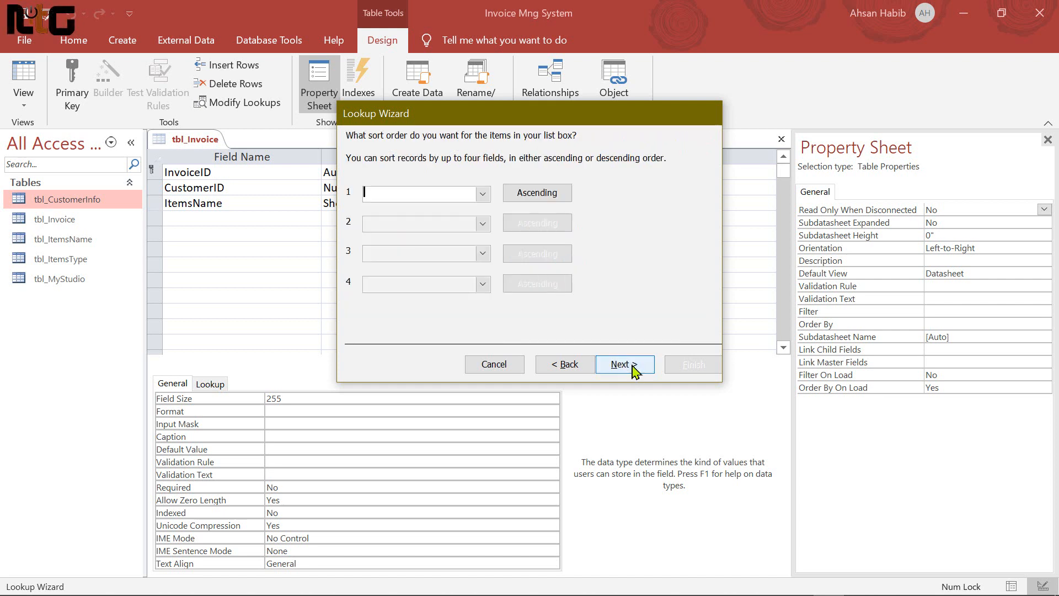
Leave the lookup unsorted, widen its column, finish the wizard and save tbl_Invoice
click(483, 194)
click(482, 196)
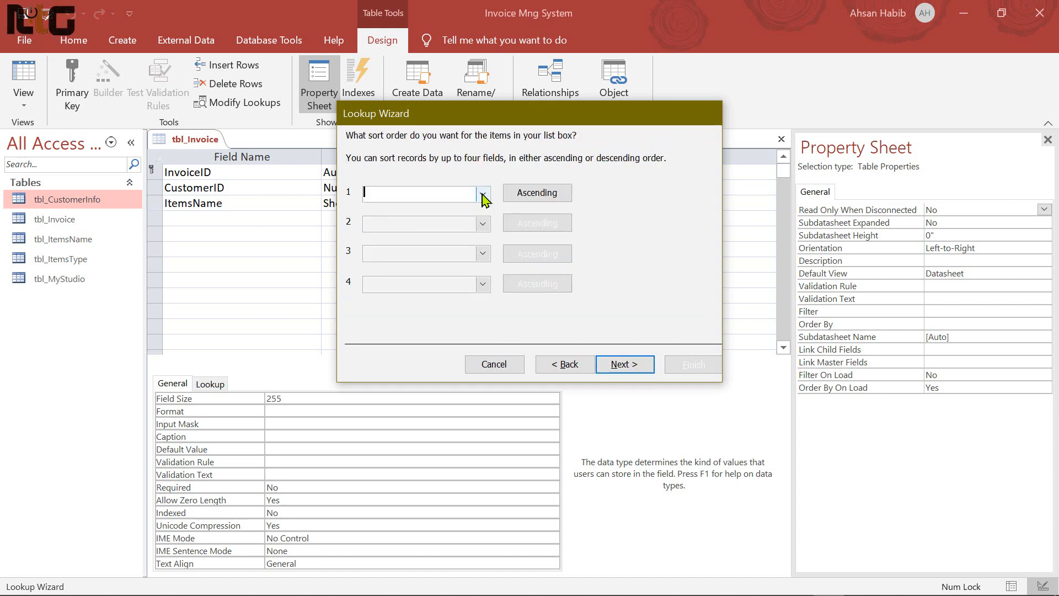
click(483, 197)
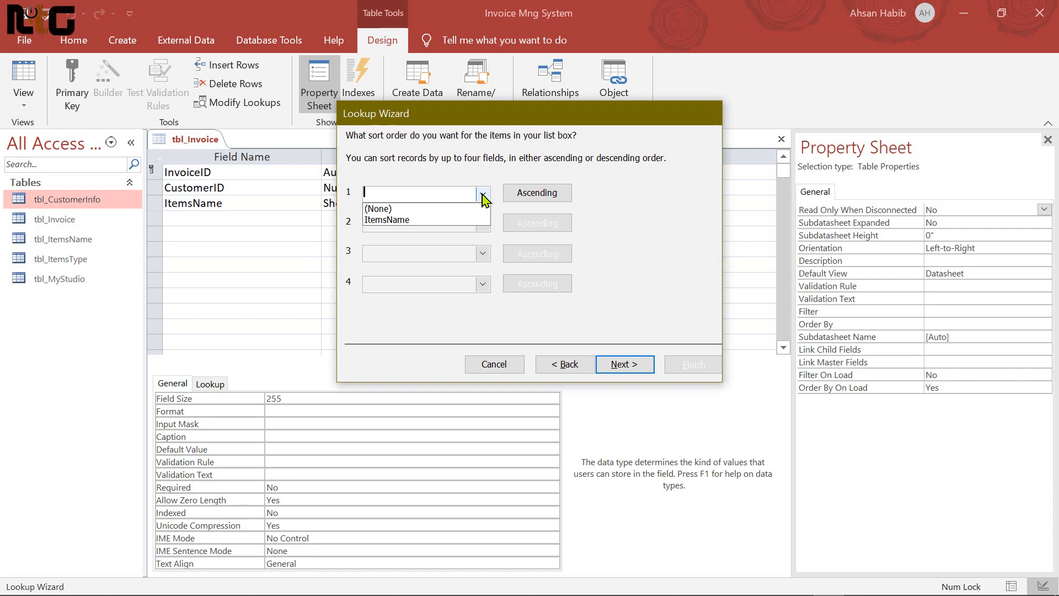
click(678, 300)
click(625, 363)
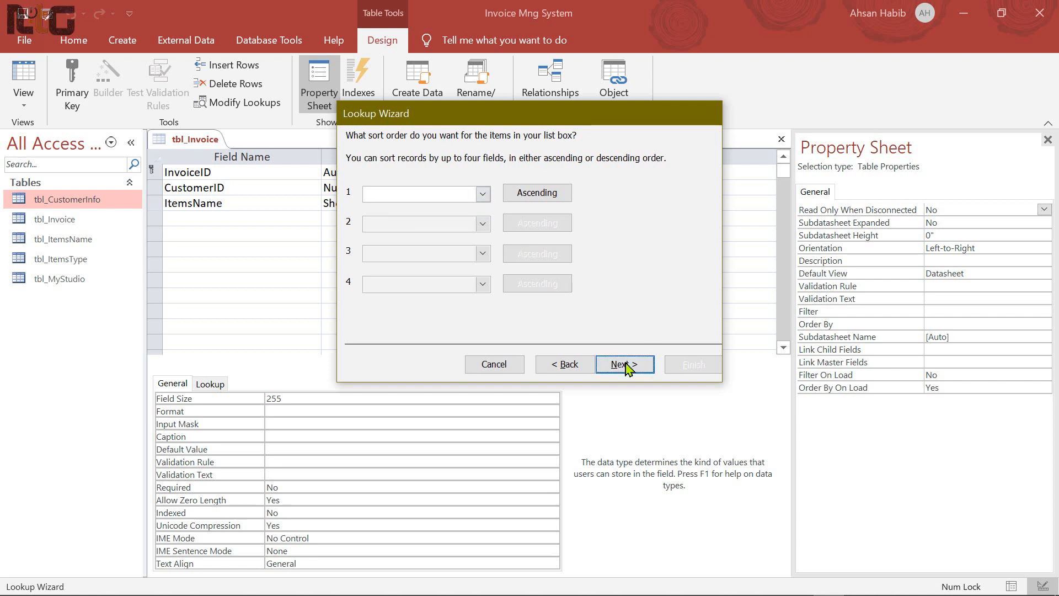
drag(441, 225, 467, 229)
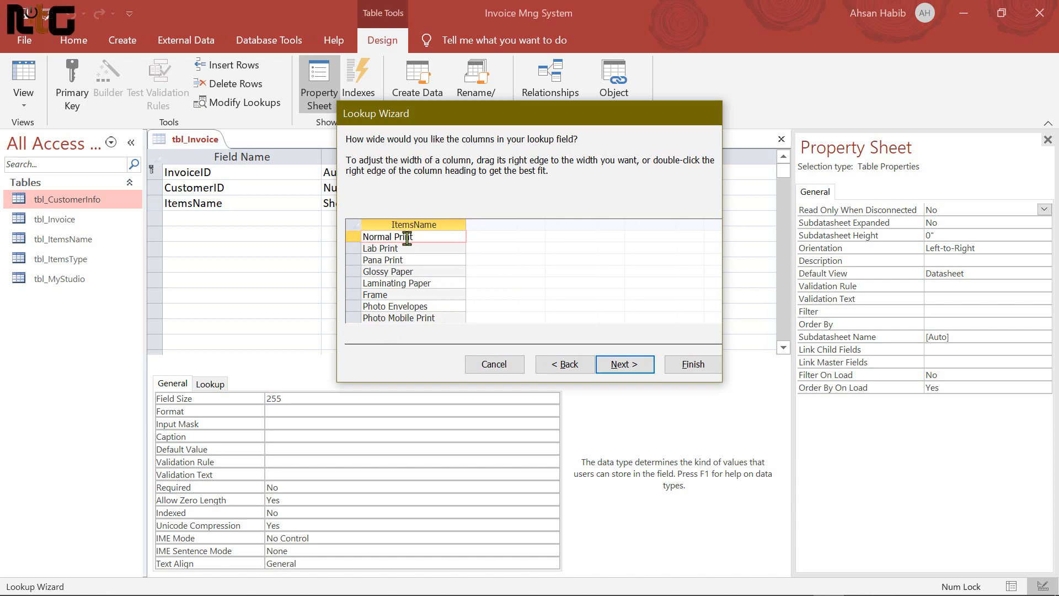
click(629, 367)
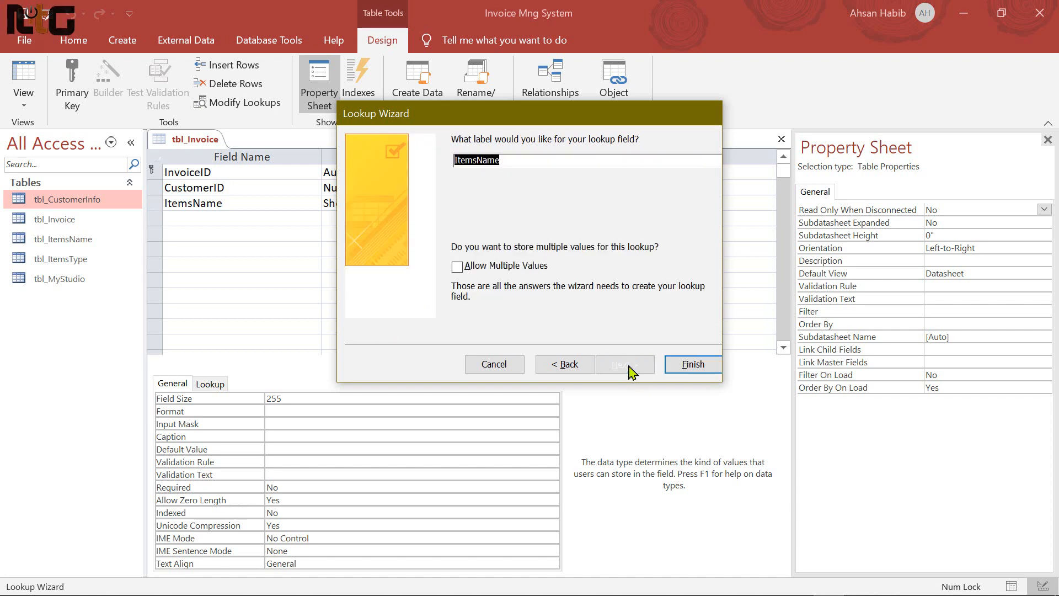
click(697, 366)
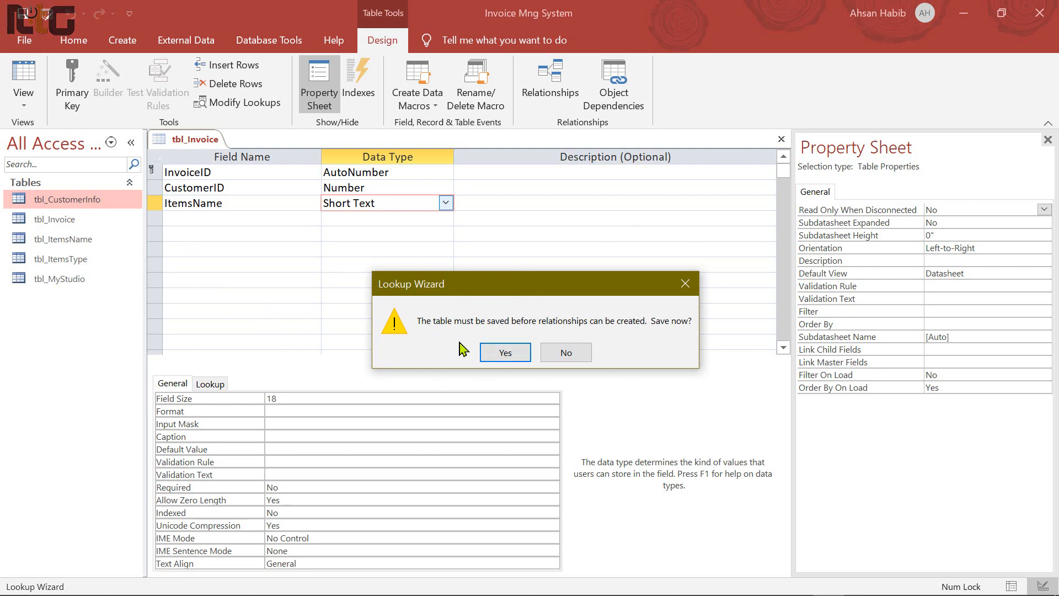
click(527, 357)
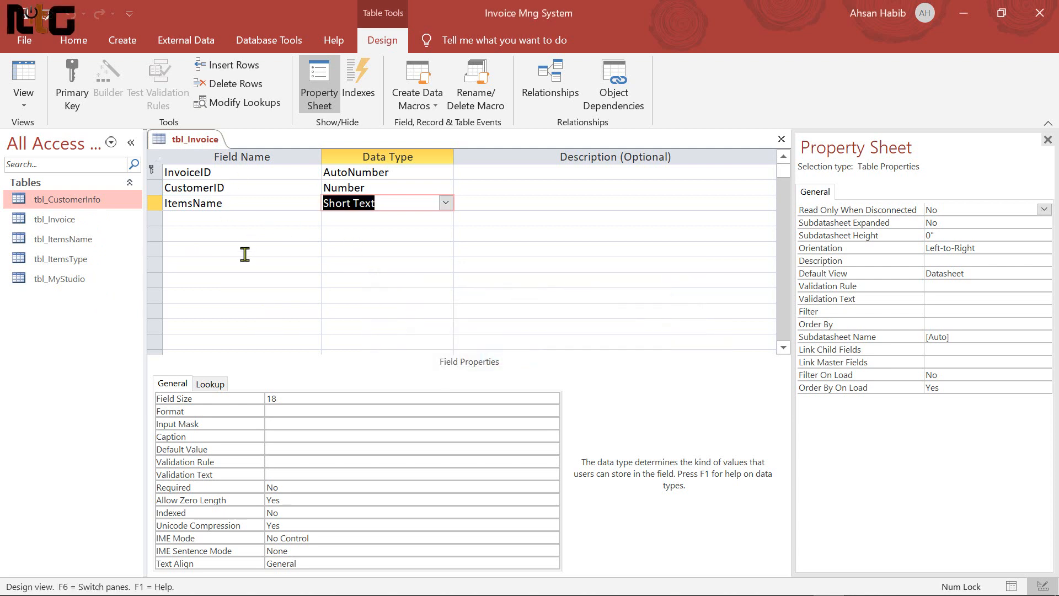
Add an ItemsType field and choose Lookup Wizard as its data type
key(Tab)
key(Tab)
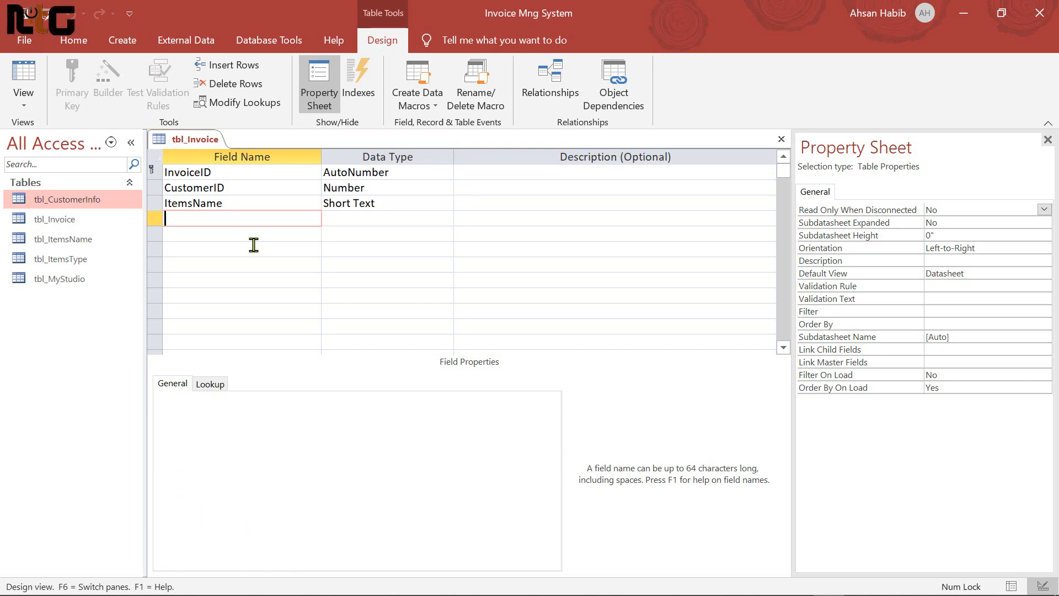
text(ItemsTy)
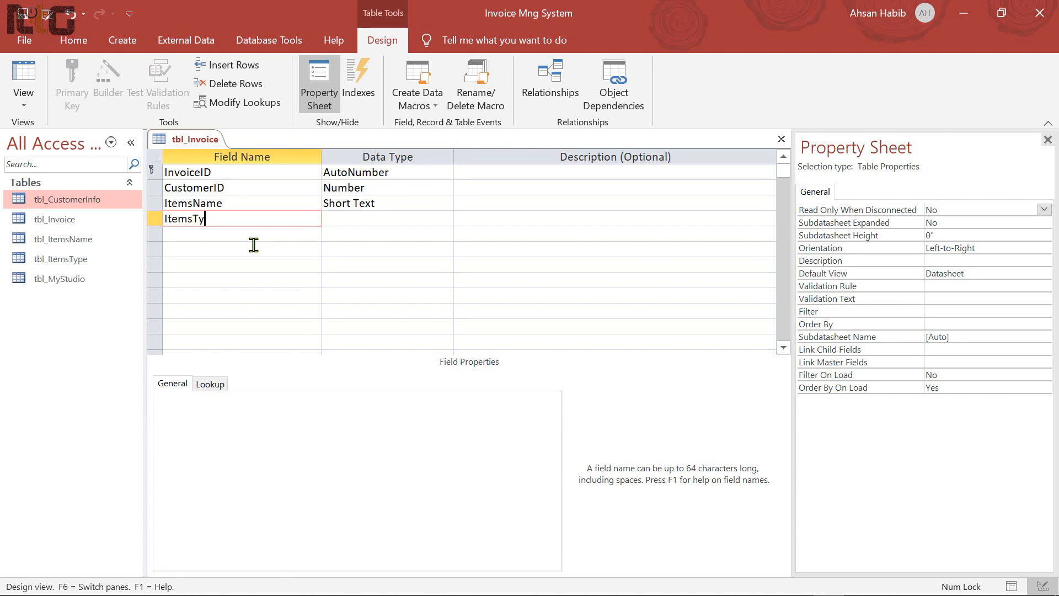
text(pe)
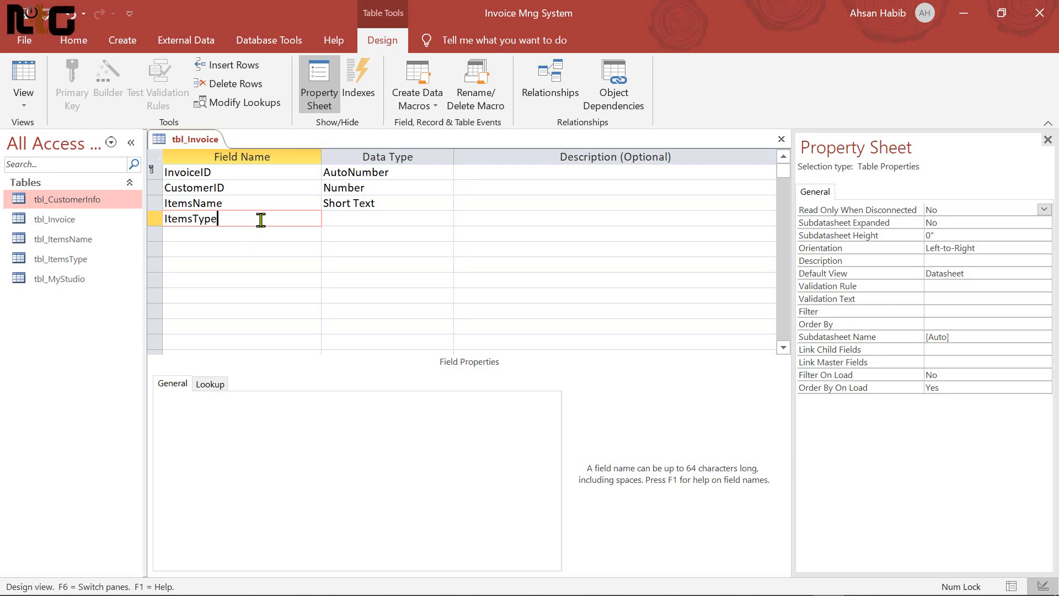
key(Tab)
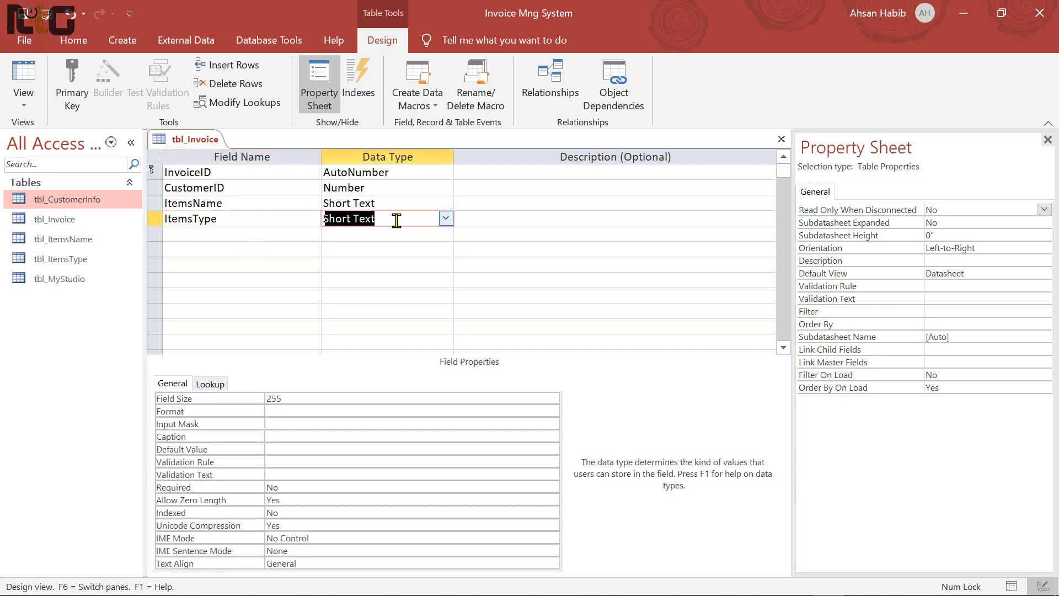
click(446, 219)
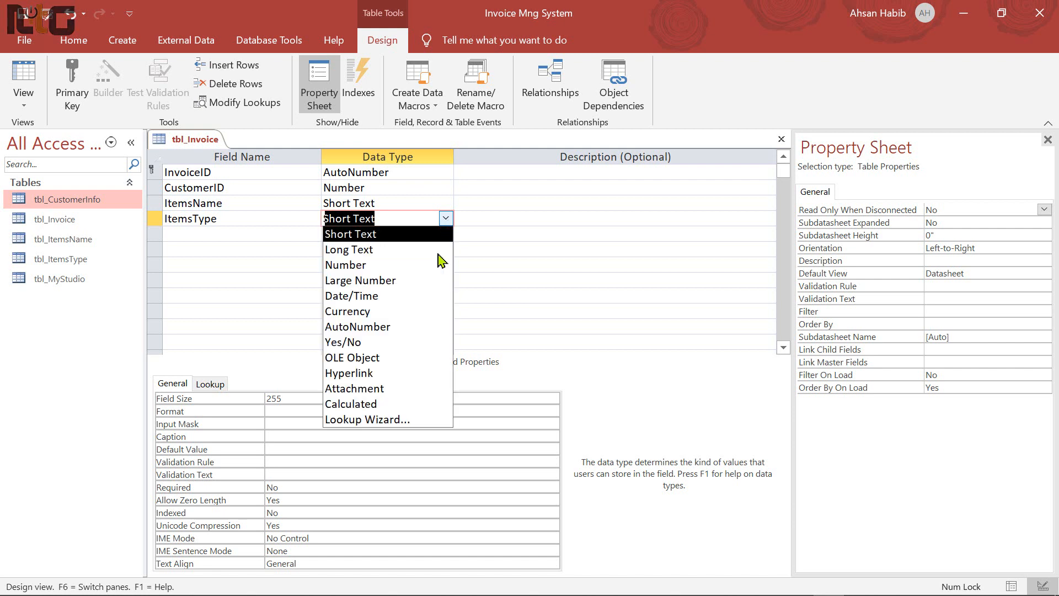
click(400, 421)
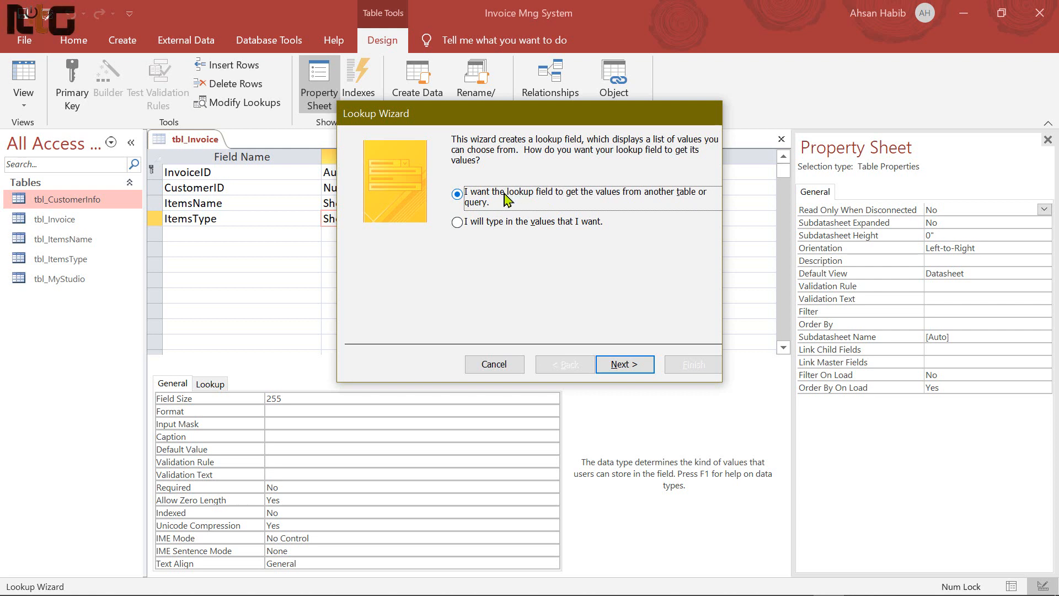
Base the ItemsType lookup on tbl_ItemsType's ItemsType field, with no sorting
click(603, 368)
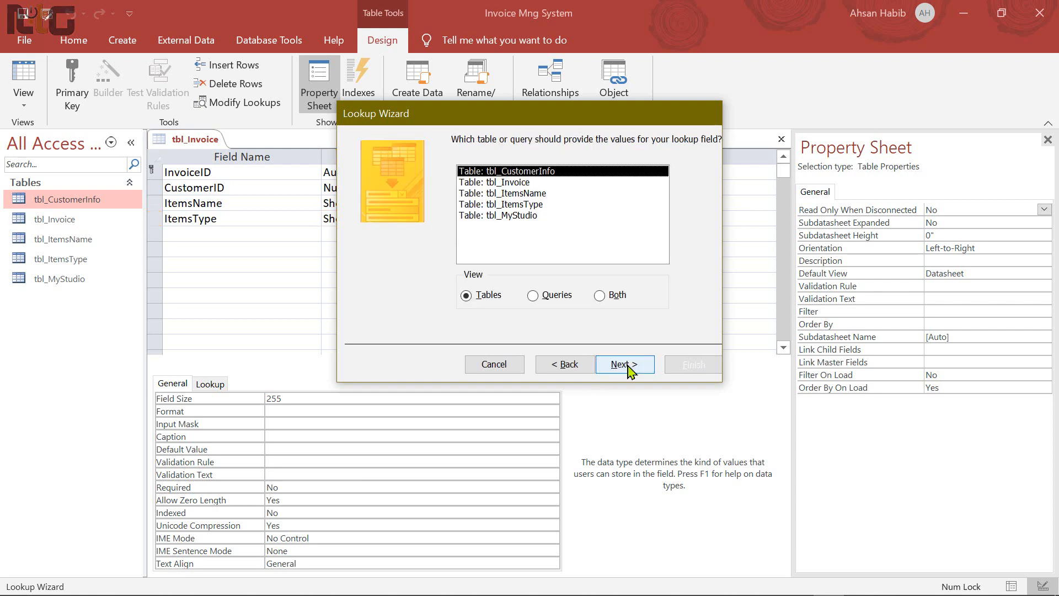
click(528, 205)
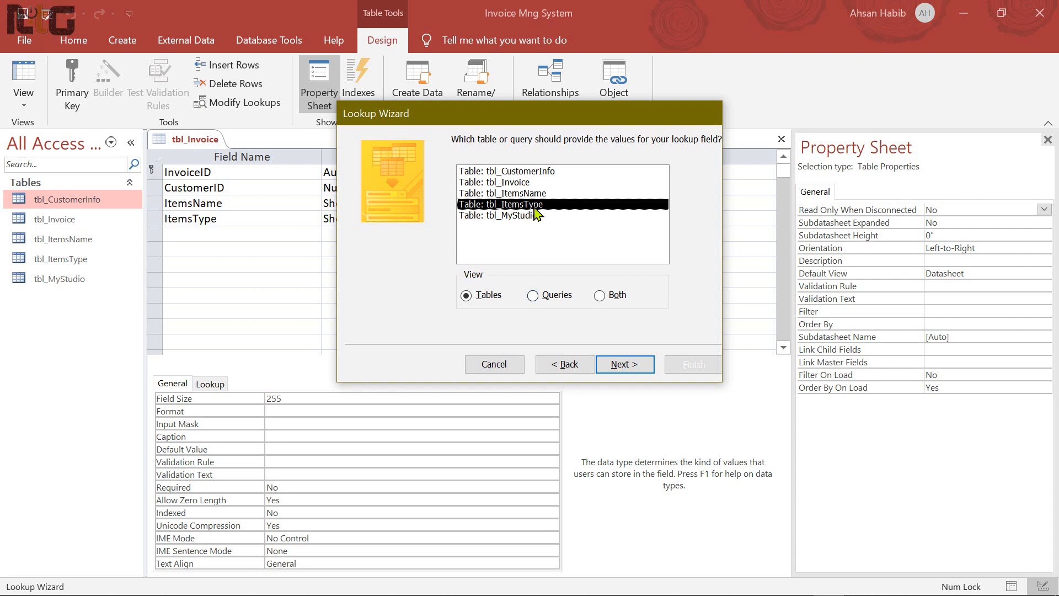
click(624, 364)
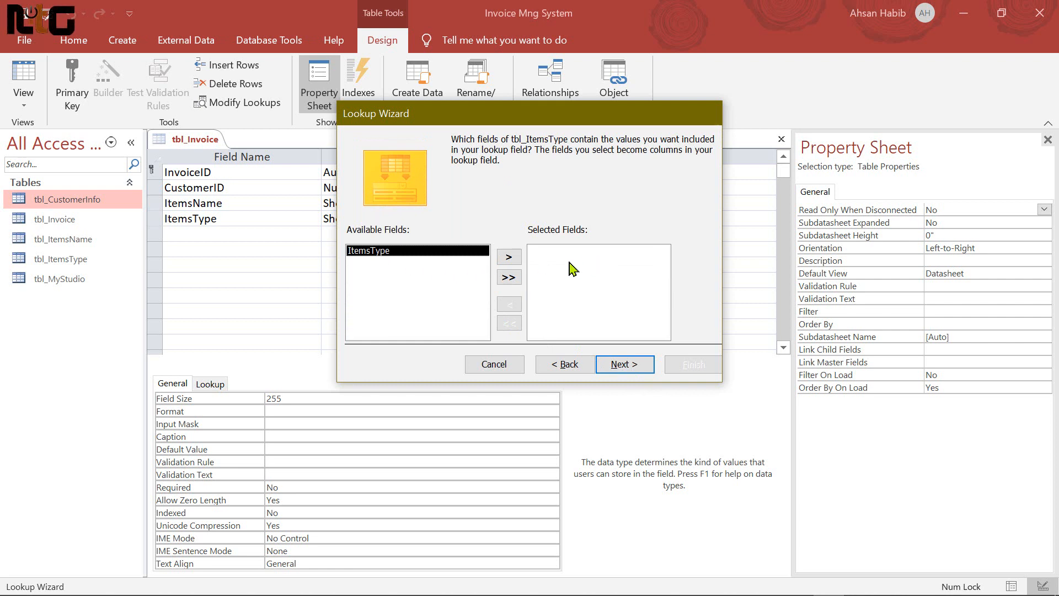
click(509, 257)
click(624, 366)
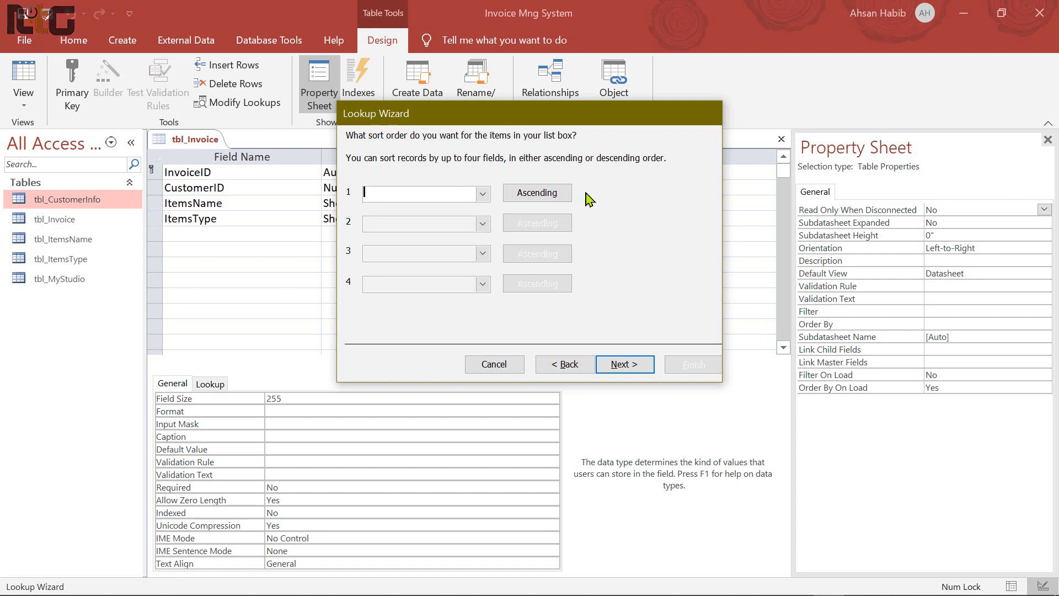
click(630, 366)
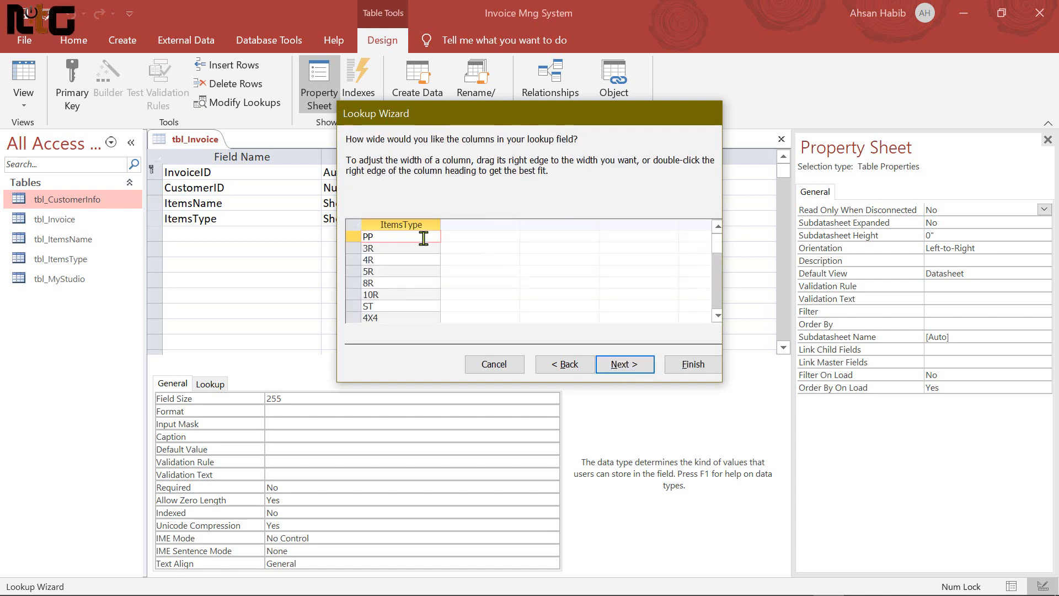
Narrow the ItemsType lookup column, finish the wizard and save the table
drag(440, 225, 415, 230)
scroll(408, 298, down, 5)
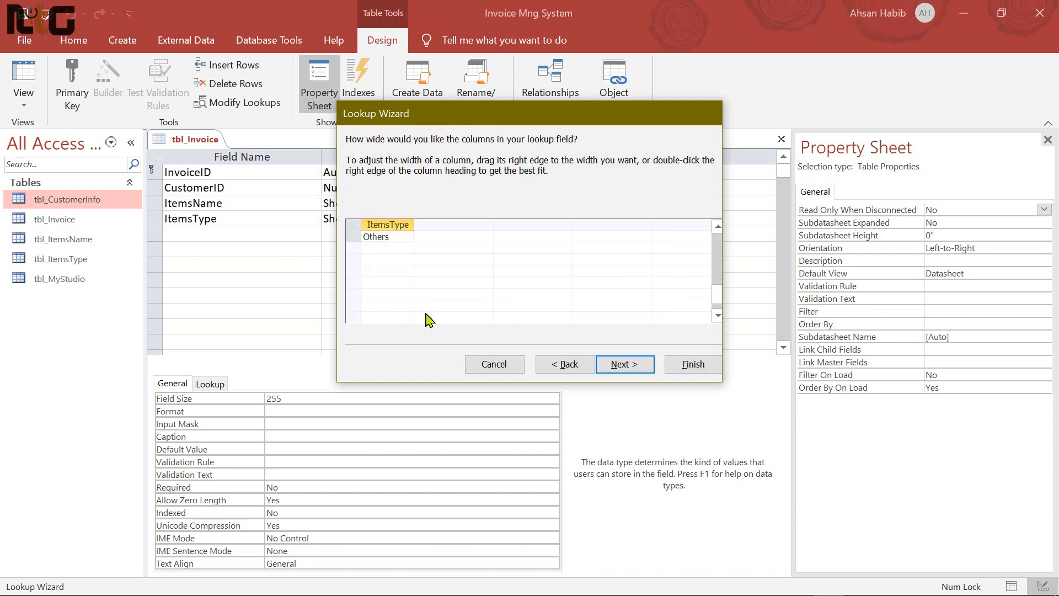
scroll(428, 309, up, 5)
click(625, 367)
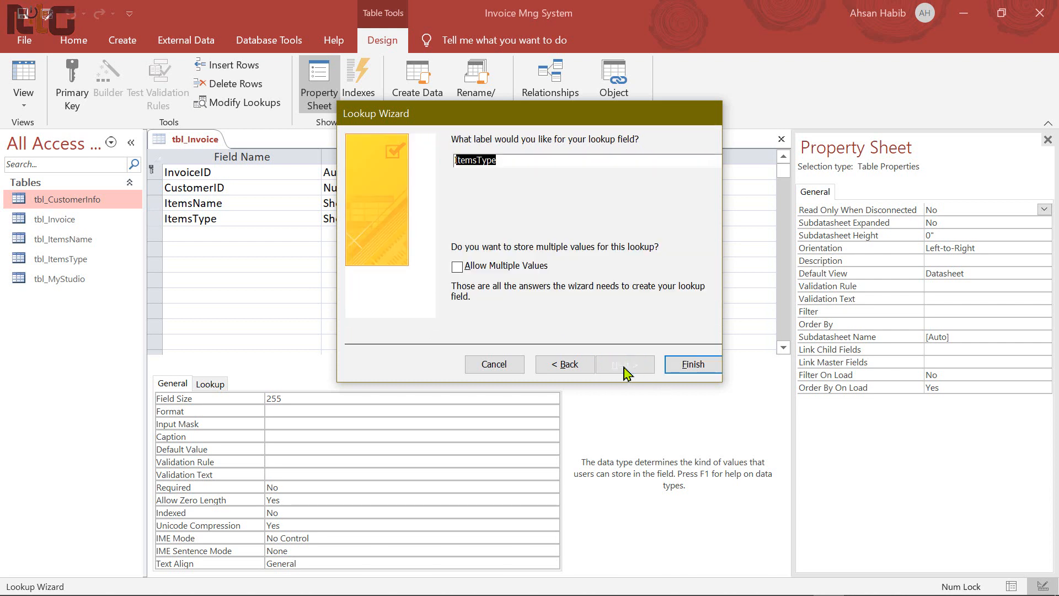
click(709, 369)
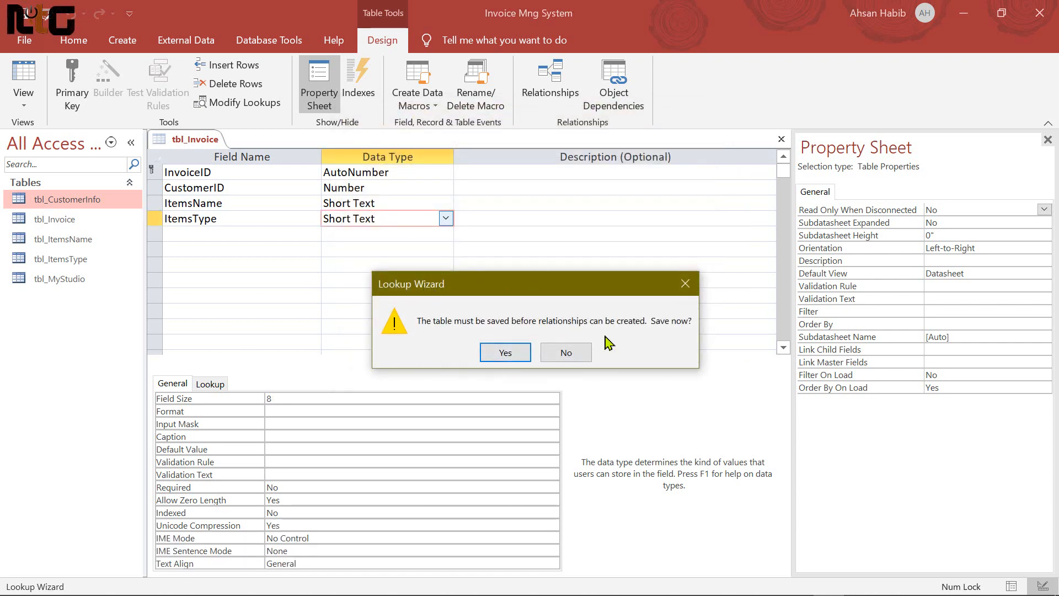
click(509, 355)
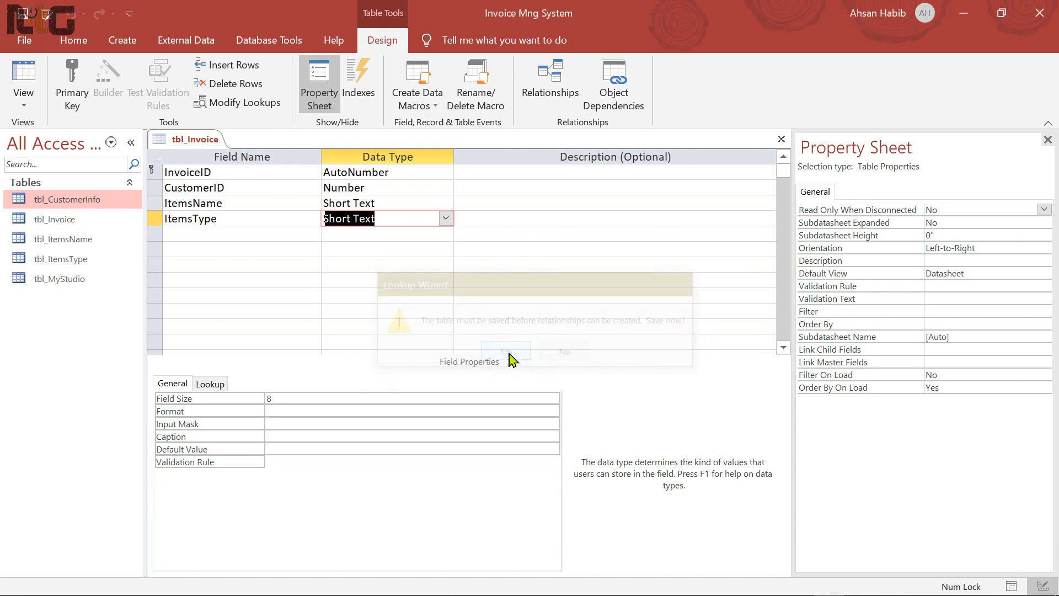
key(Tab)
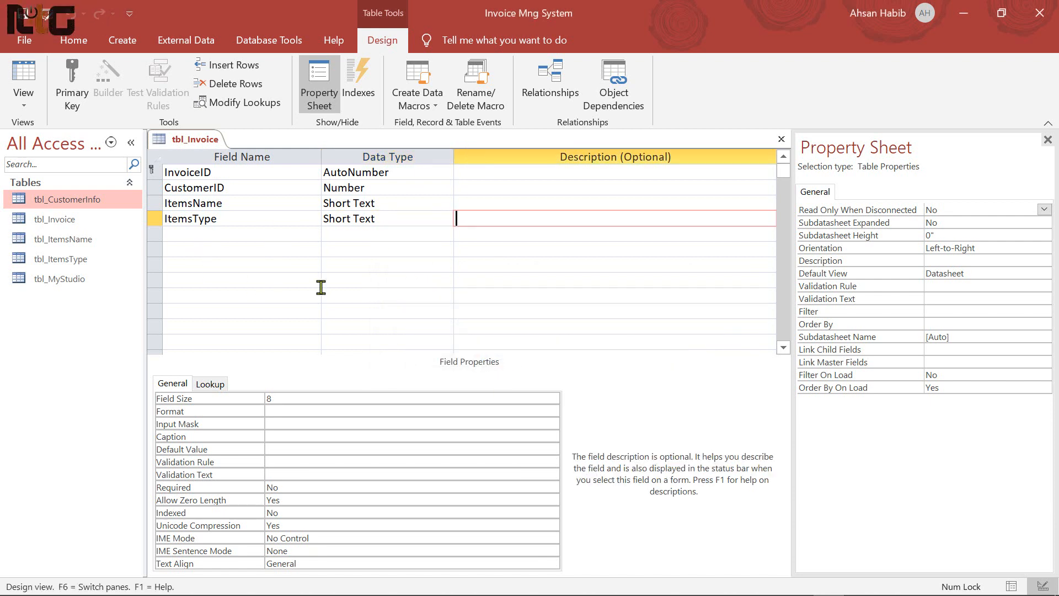
Add a Qty field with the Number data type
key(Tab)
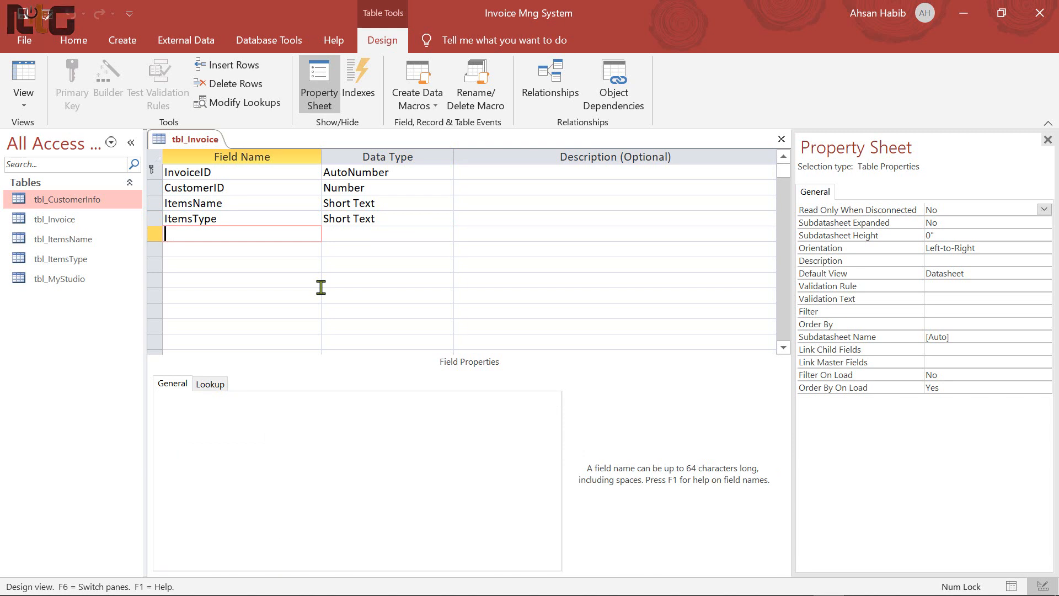
text(Qty)
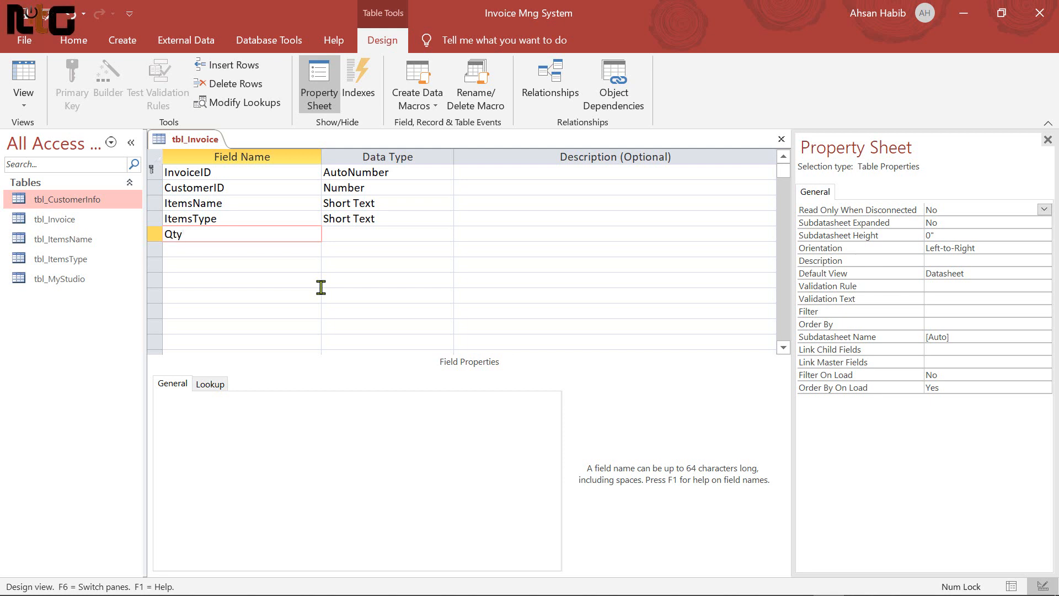
key(Tab)
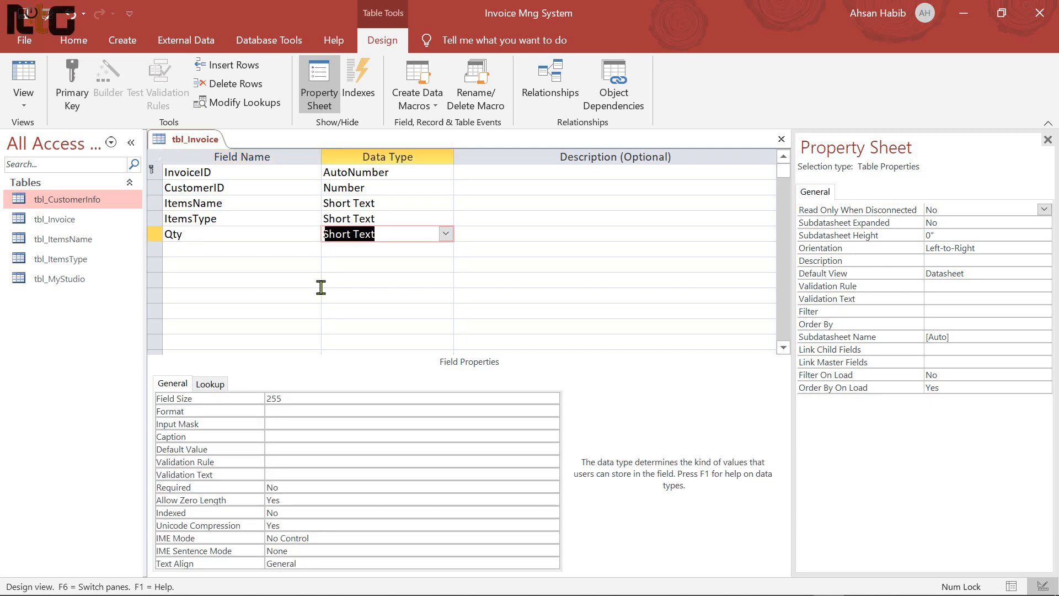
text(number)
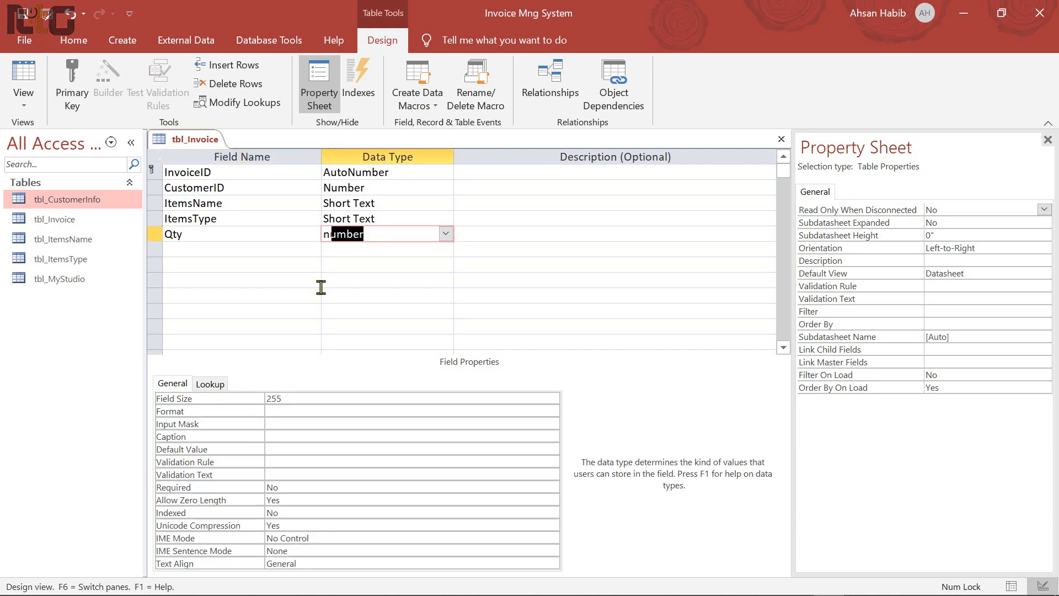
key(Tab)
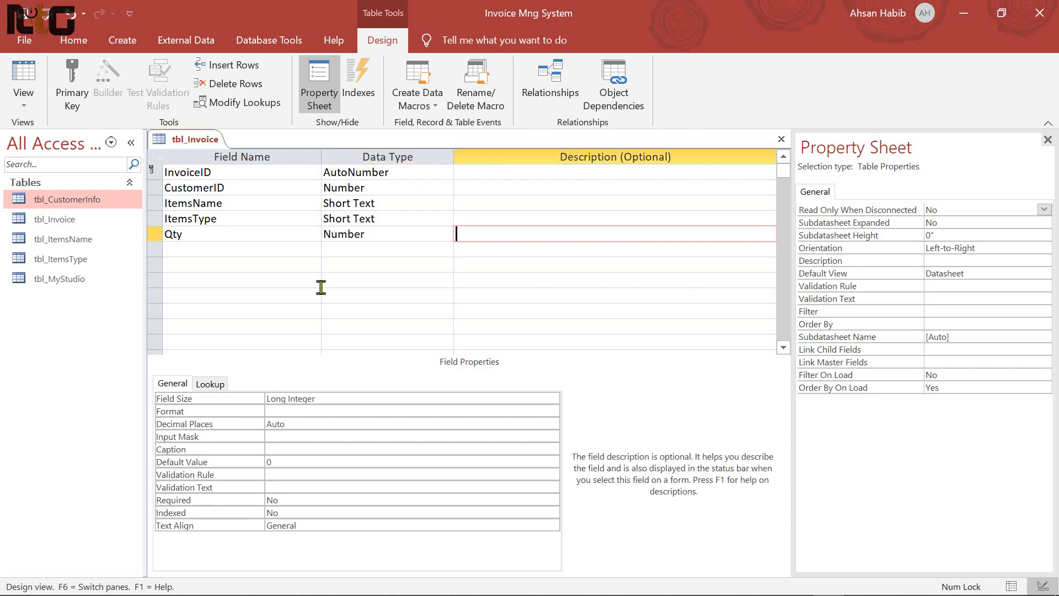
Add a Rate field as Currency and name the following field TotalTk
key(Tab)
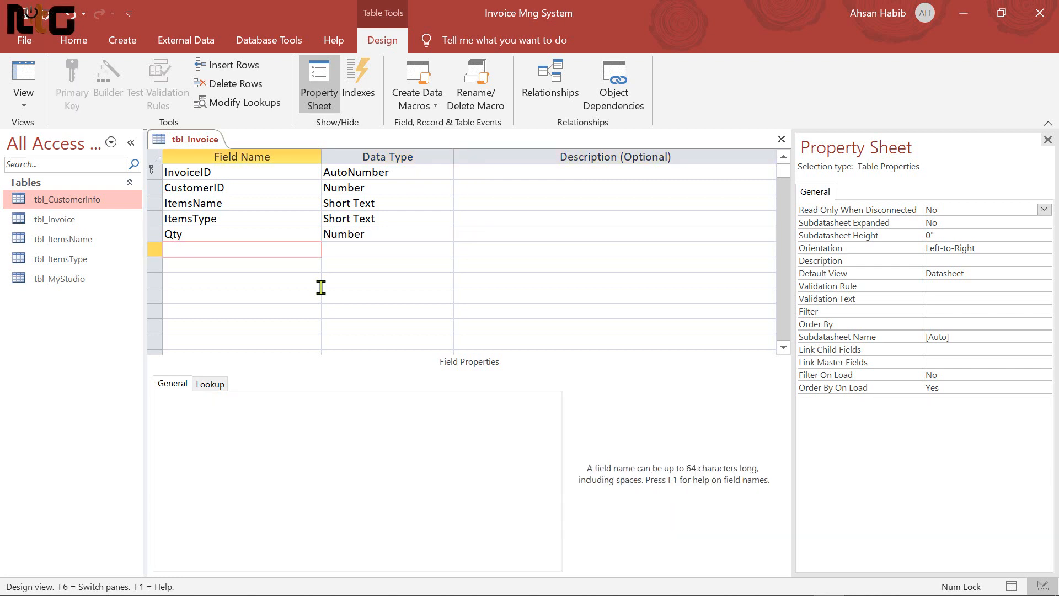
text(Rate)
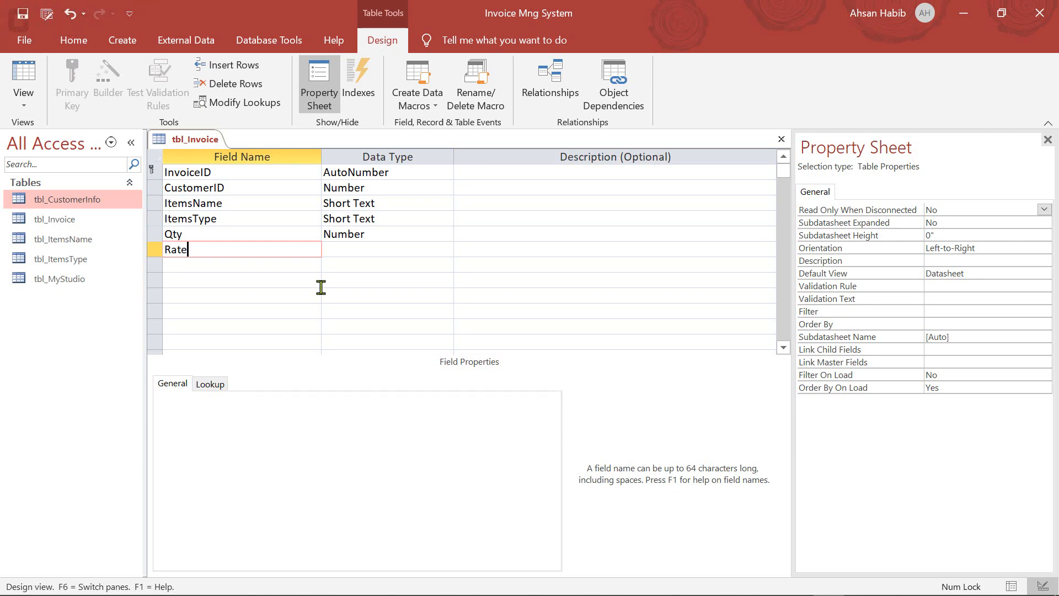
key(Tab)
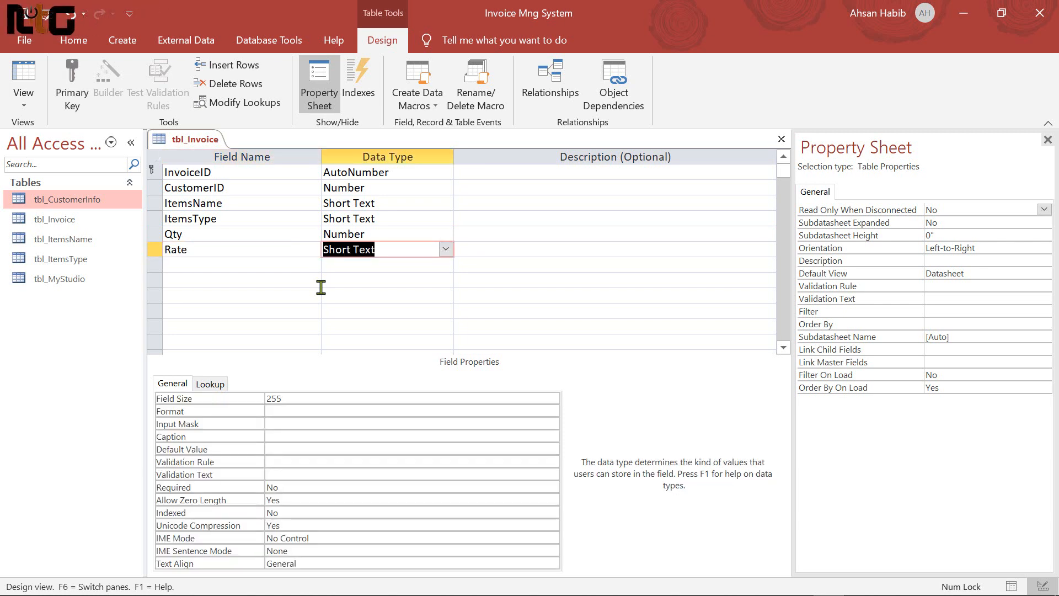
text(c)
key(Tab)
key(Tab)
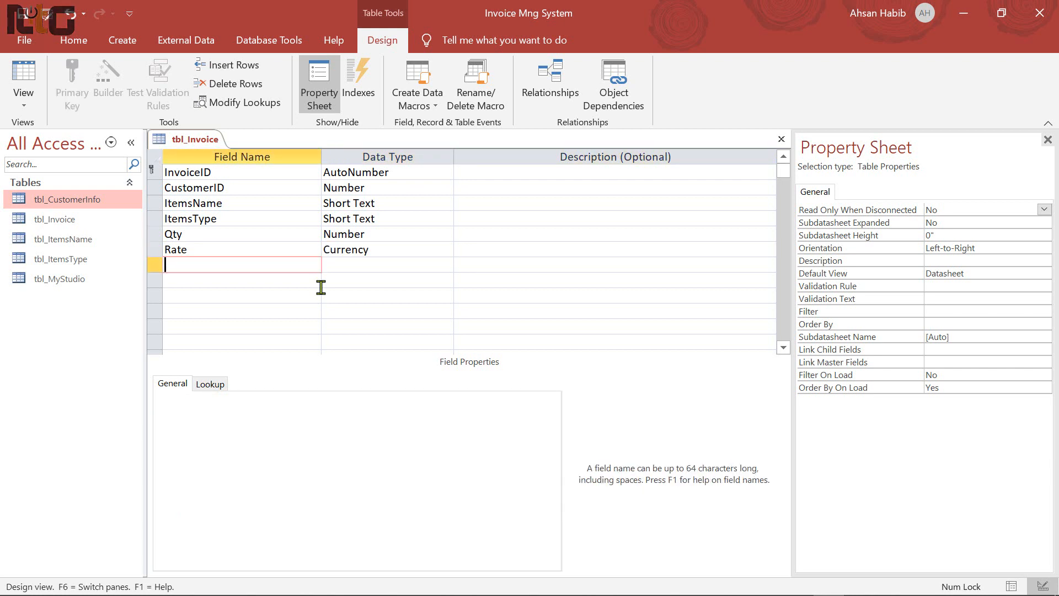
text(Tot)
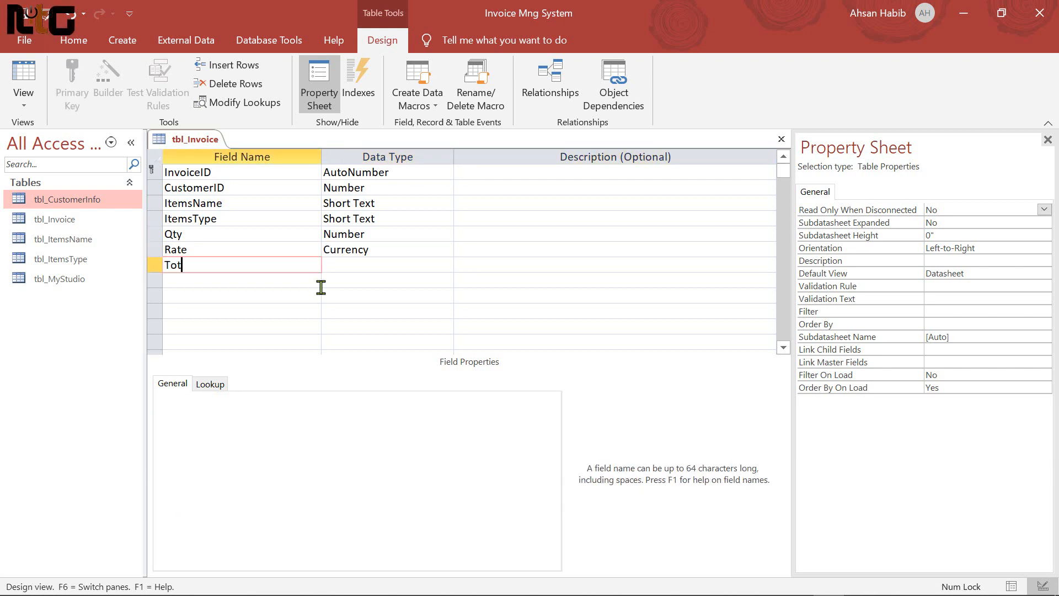
text(alTk)
key(Tab)
Make TotalTk a Calculated field with the expression [Qty]*[Rate]
click(448, 266)
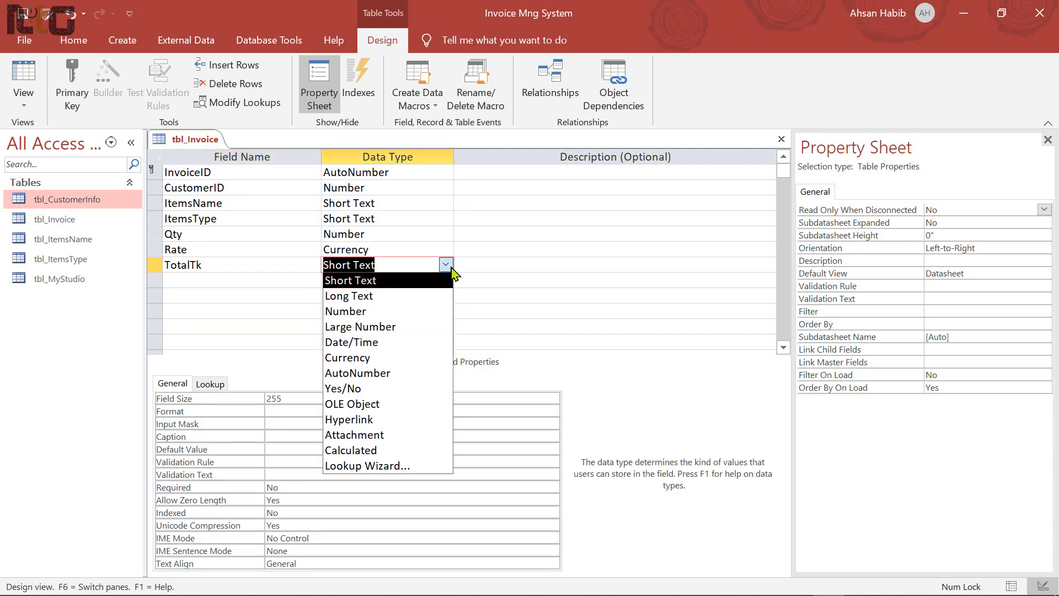
click(390, 455)
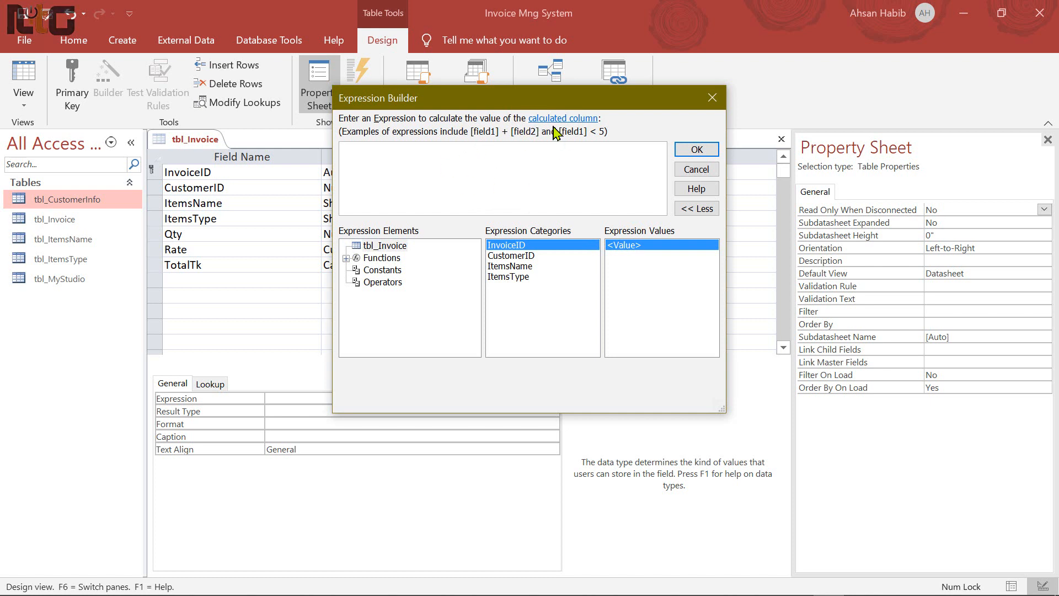
drag(538, 100, 638, 131)
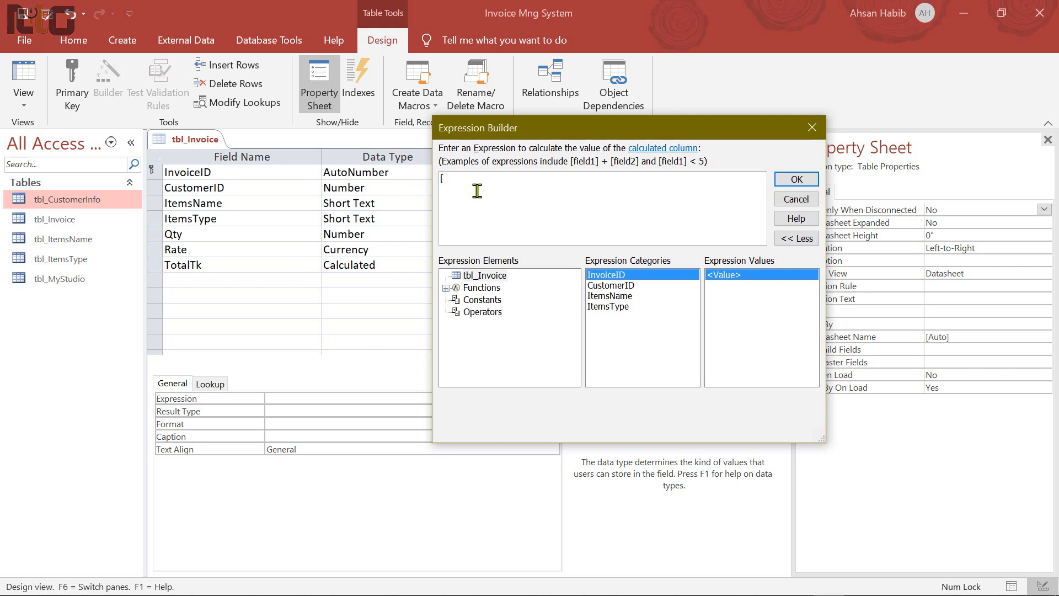
text(Qty)
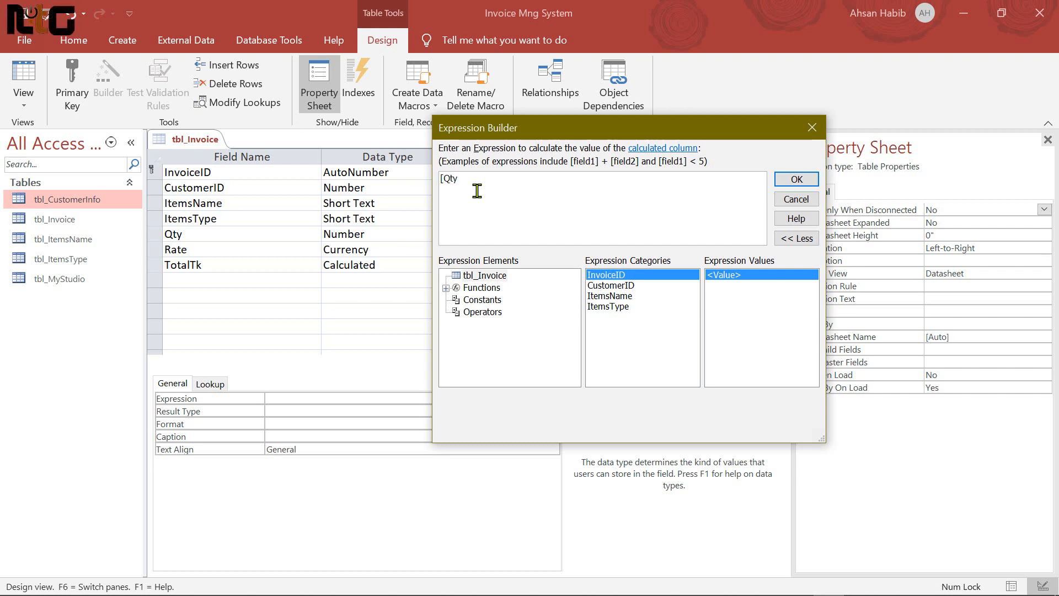
text(])
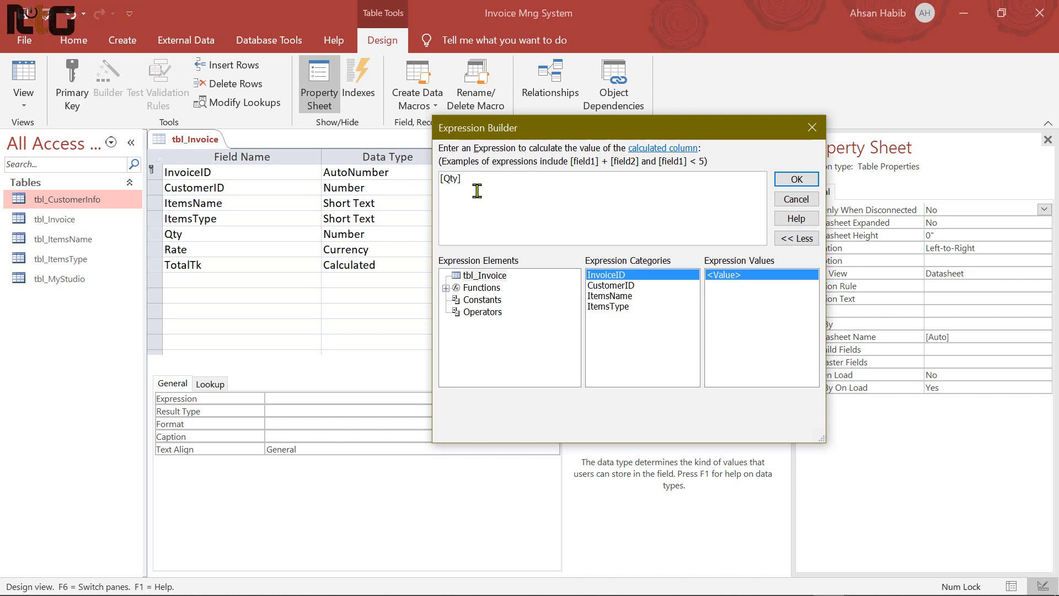
text(*)
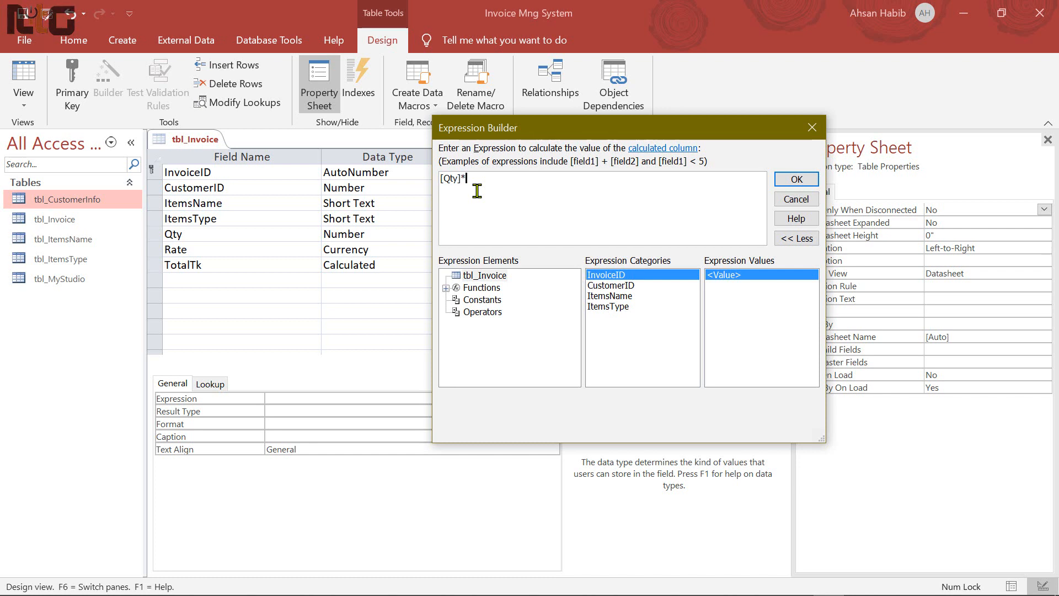
text([)
text(Rat)
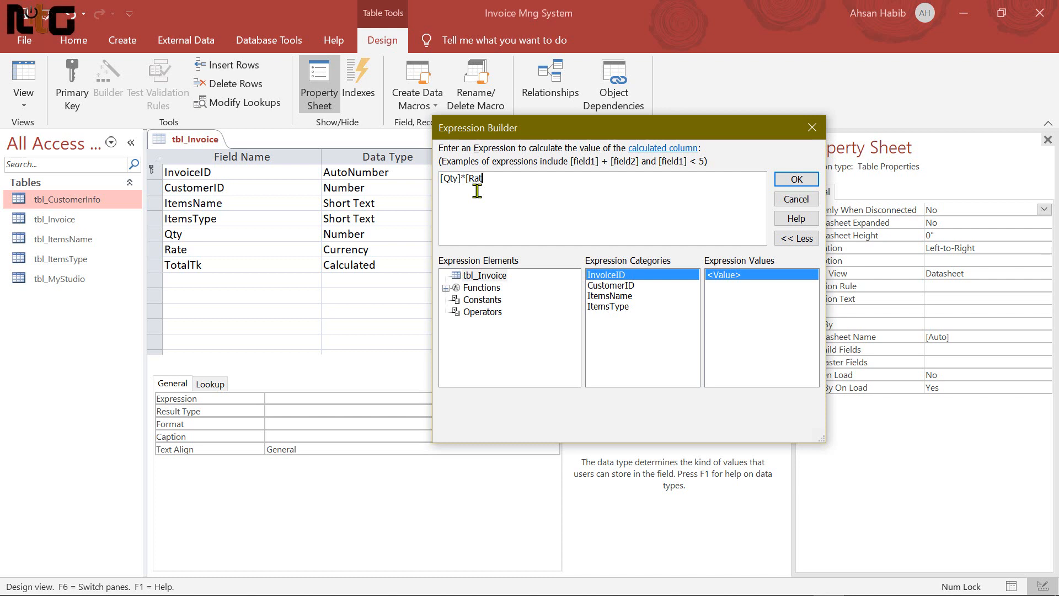
text(e])
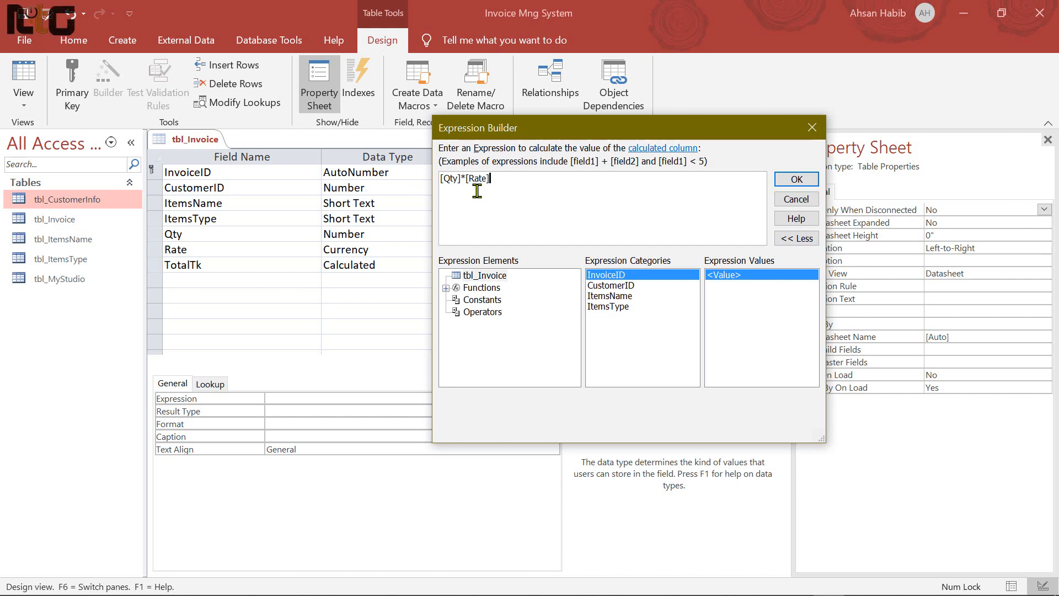
click(797, 178)
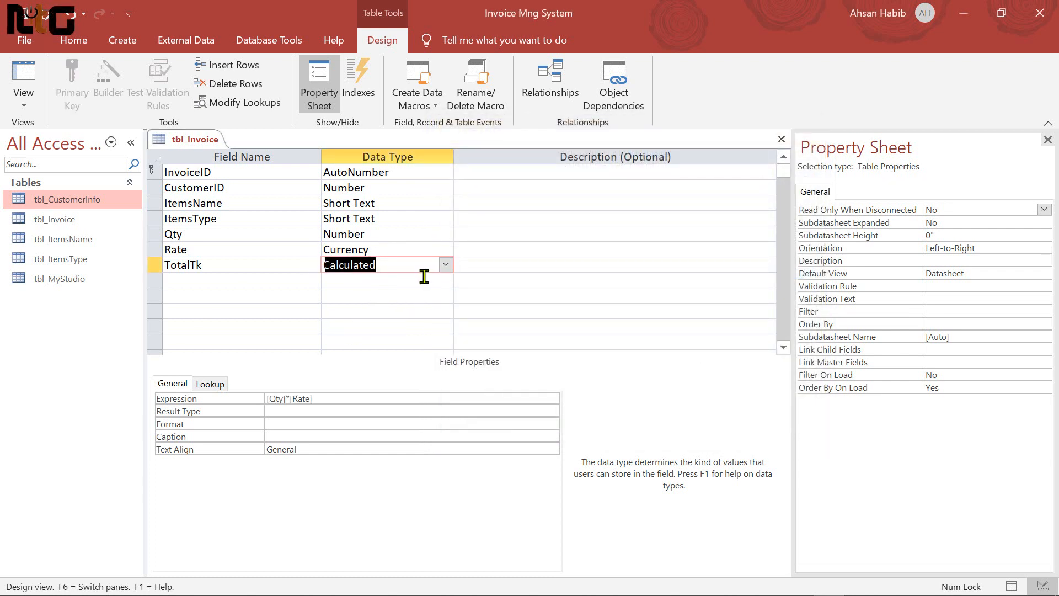
Add an Advanced field with the Currency data type
key(Tab)
key(Tab)
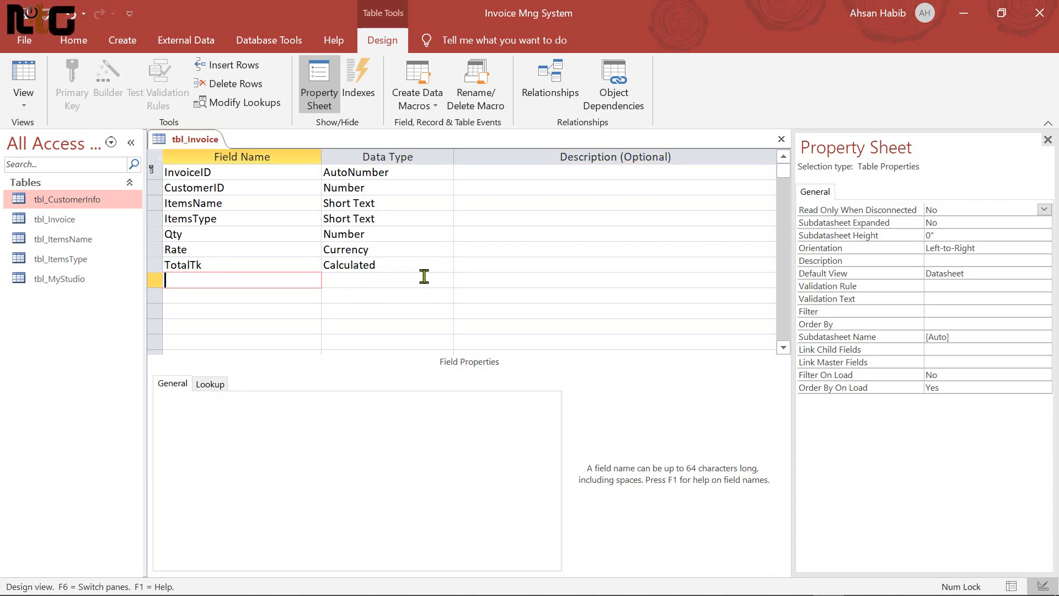
text(Advance)
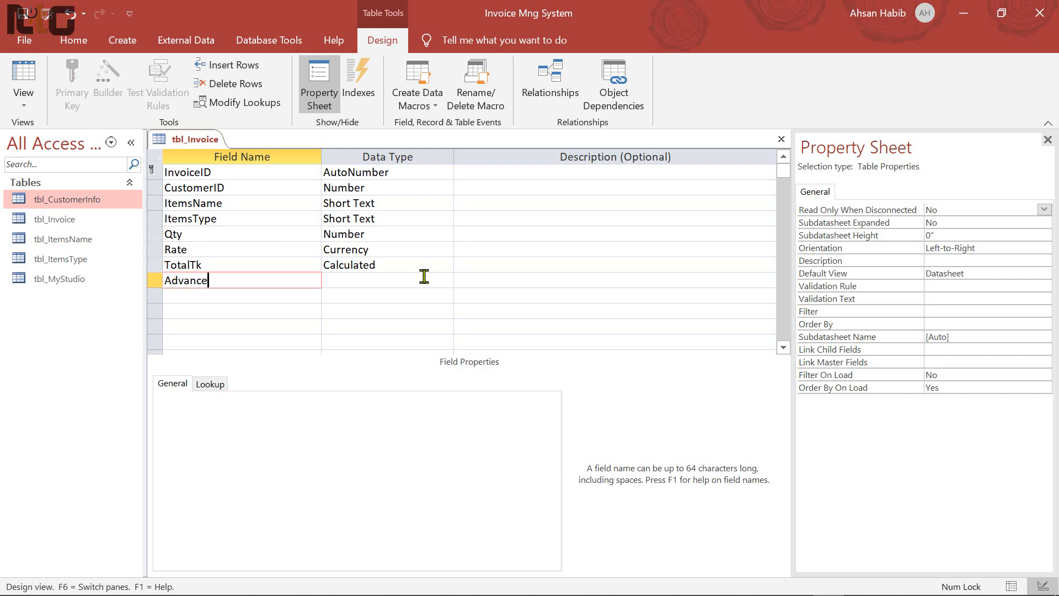
text(d)
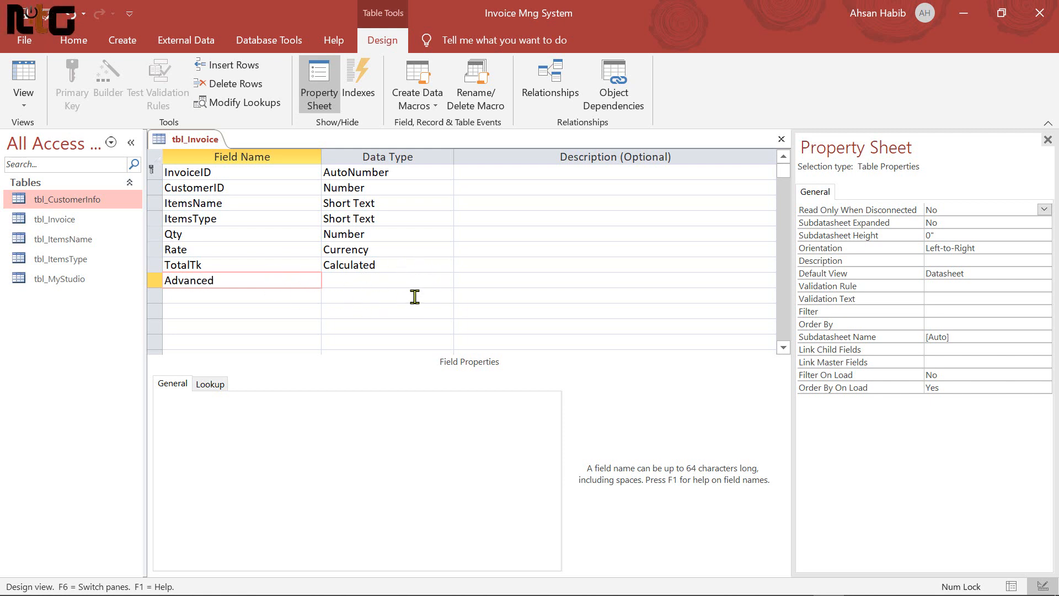
key(Tab)
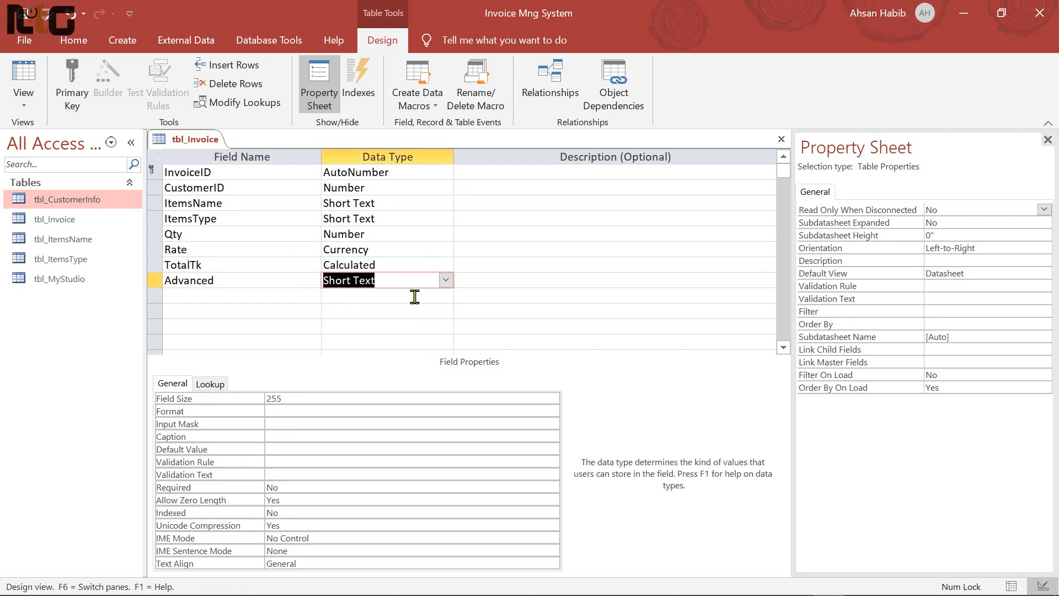
text(c)
key(Tab)
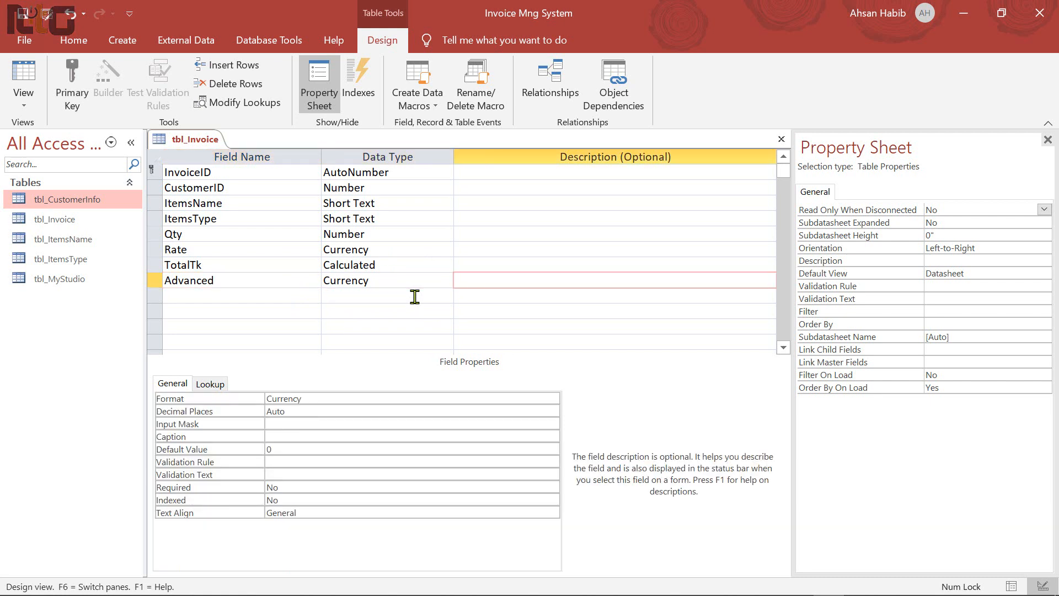
Add a new Due field below Advanced
key(Tab)
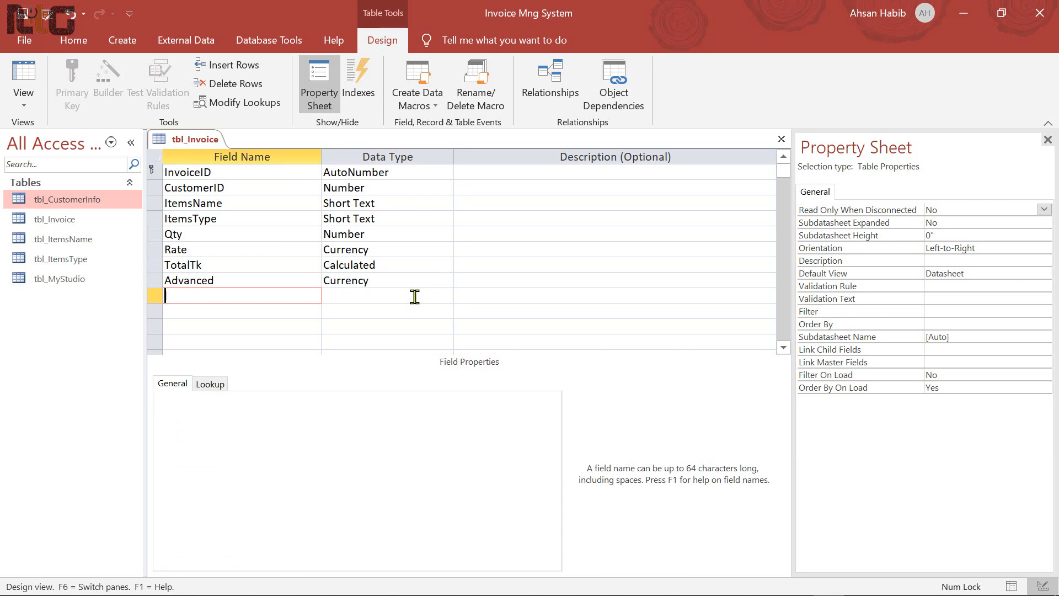
text(Due)
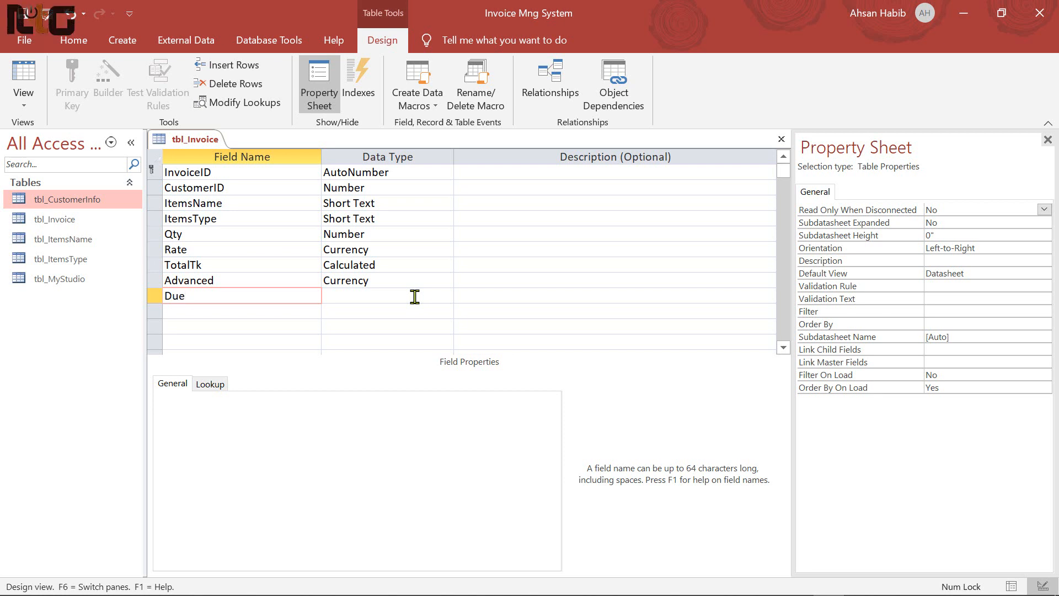
key(Tab)
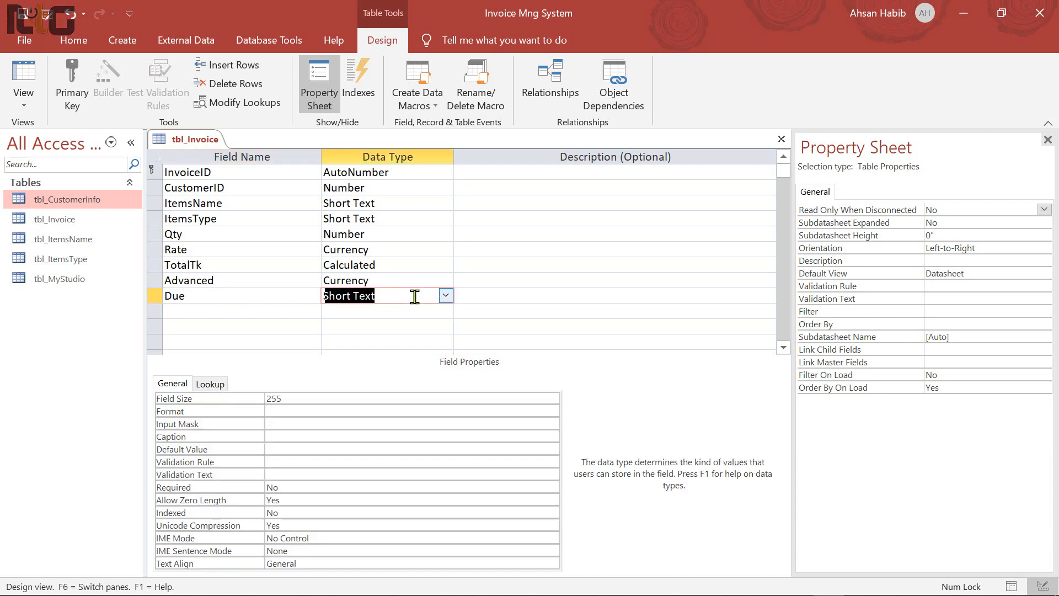
click(446, 297)
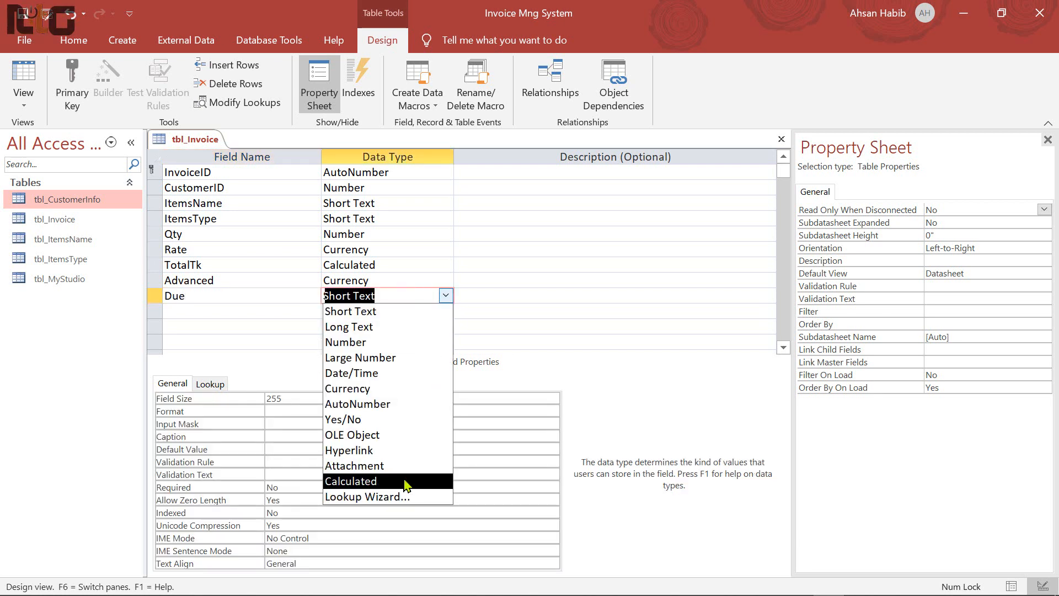
Make Due a Calculated field with the expression [TotalTk]-[Advanced]
click(370, 485)
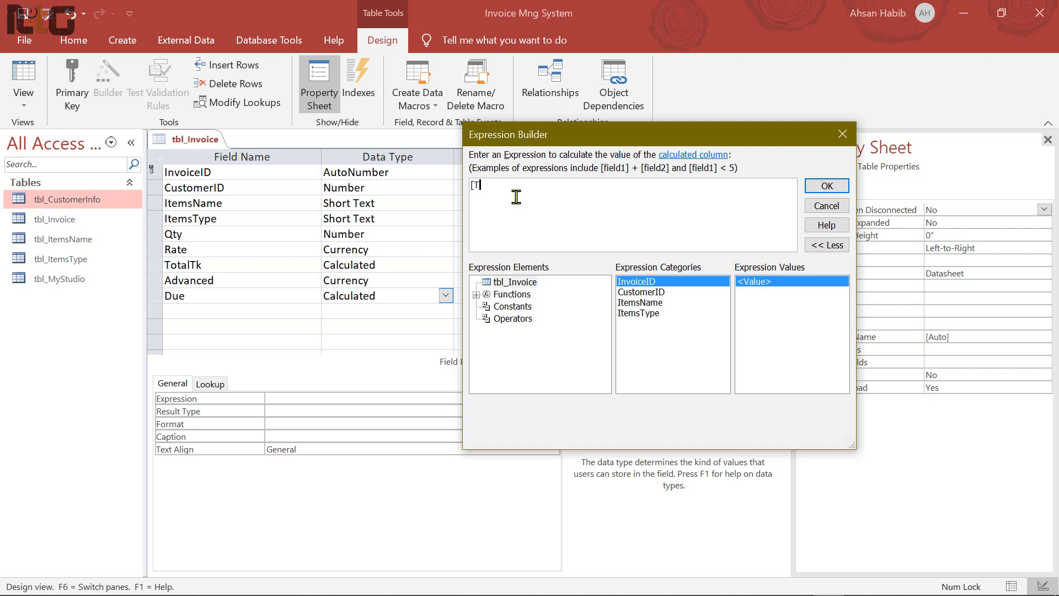
text(al)
text(Tk]-Advanced)
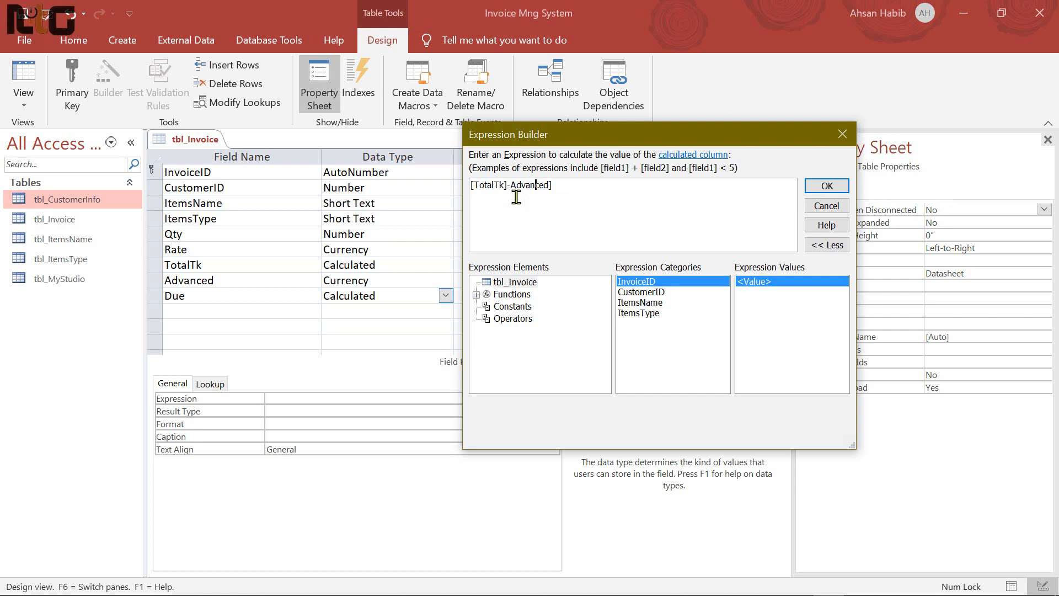
text([)
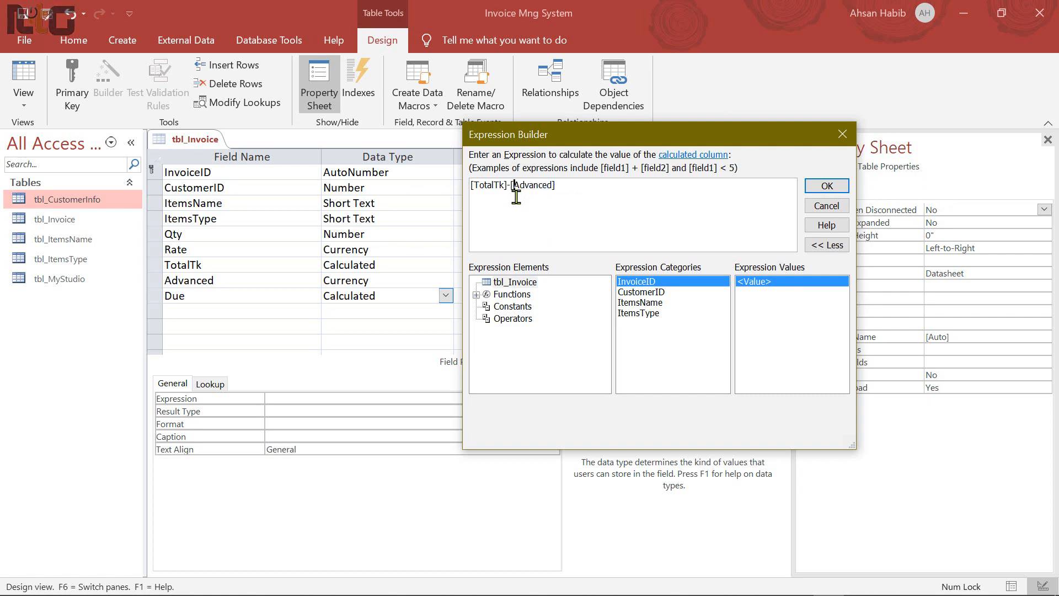
click(563, 185)
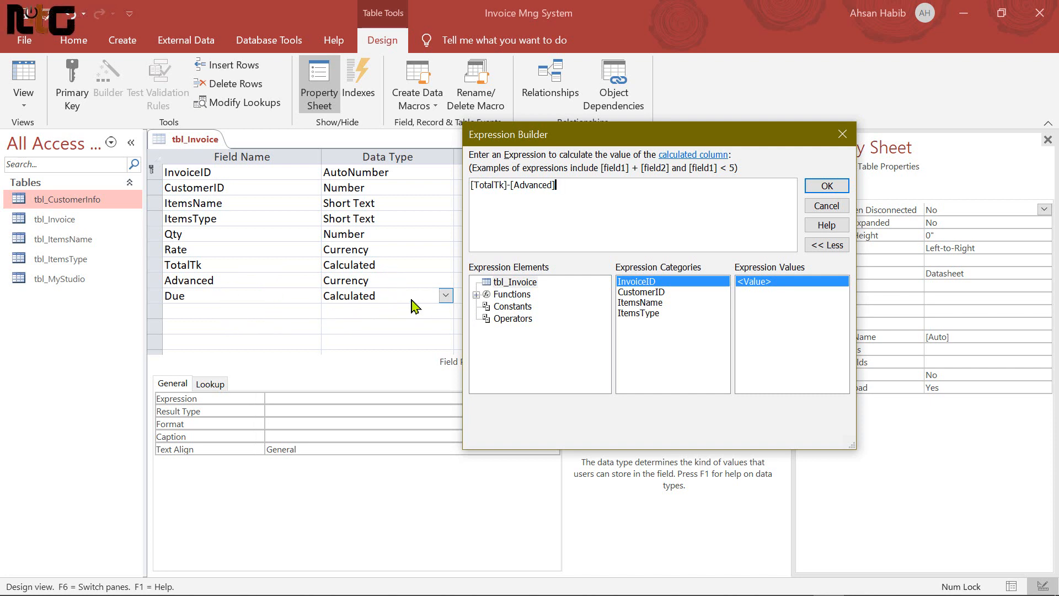
click(826, 186)
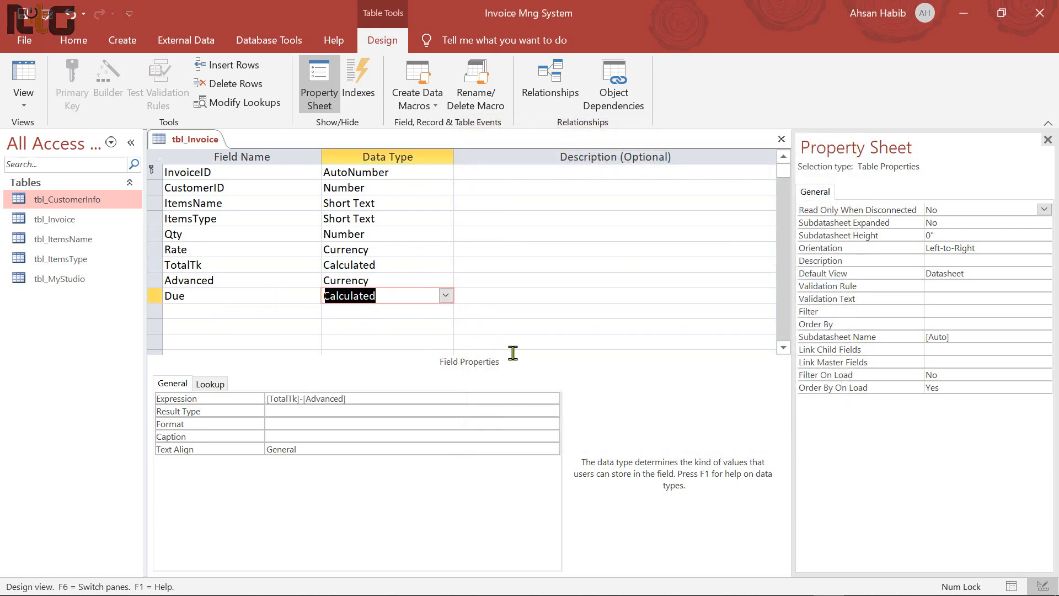
Save the table and copy the InvoiceID and CustomerID names into their Caption properties
key(ctrl+s)
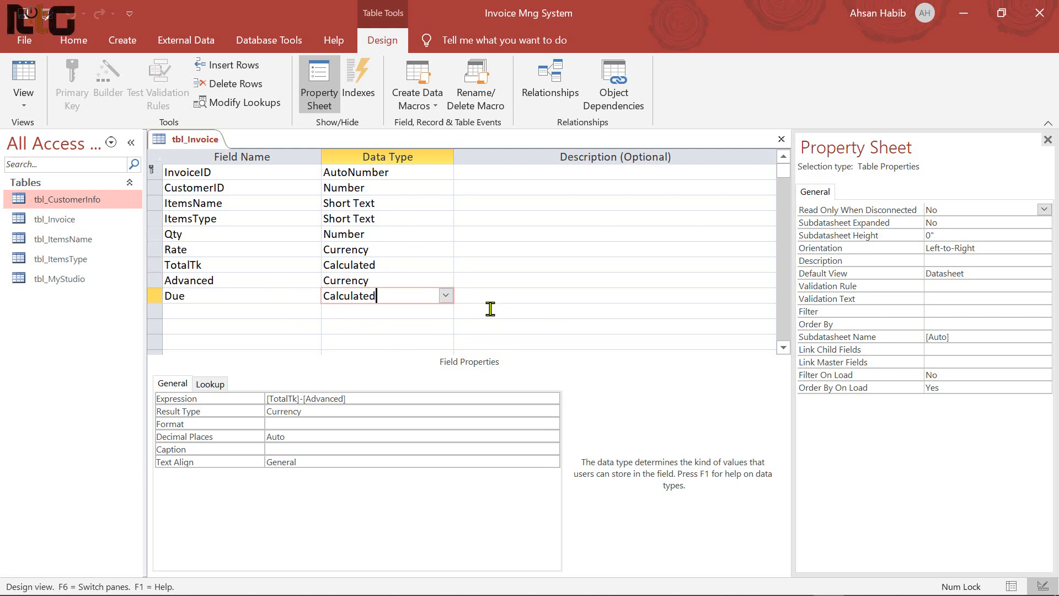
click(228, 173)
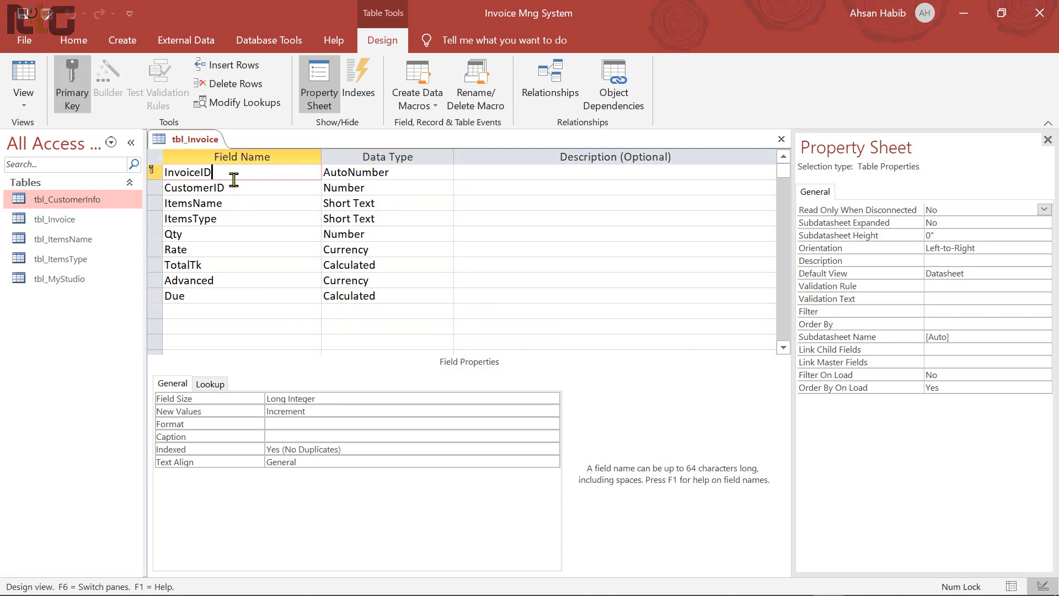
drag(228, 175, 128, 184)
key(ctrl+c)
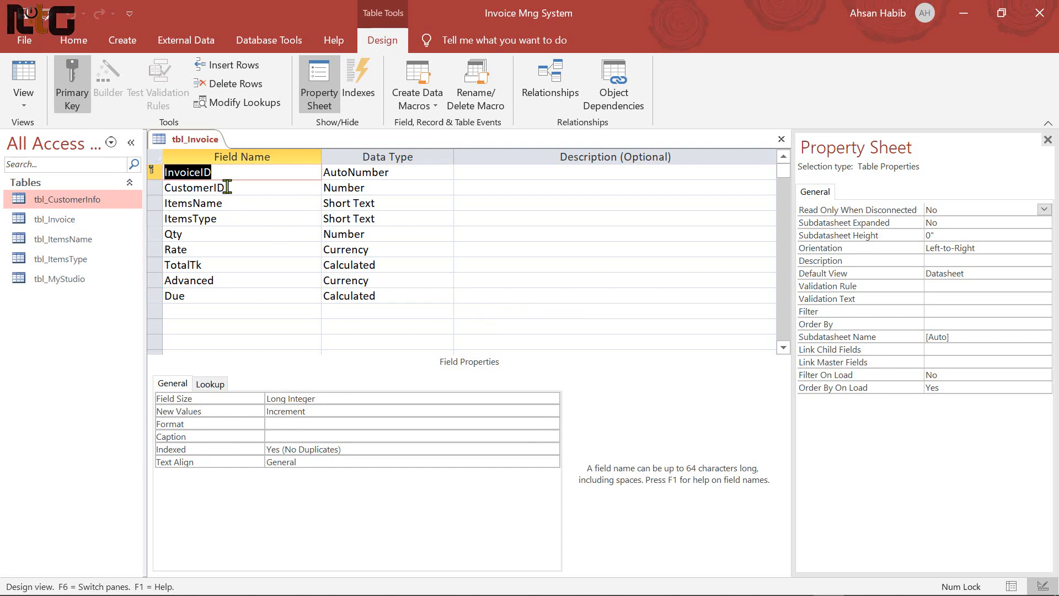
click(304, 437)
key(ctrl+v)
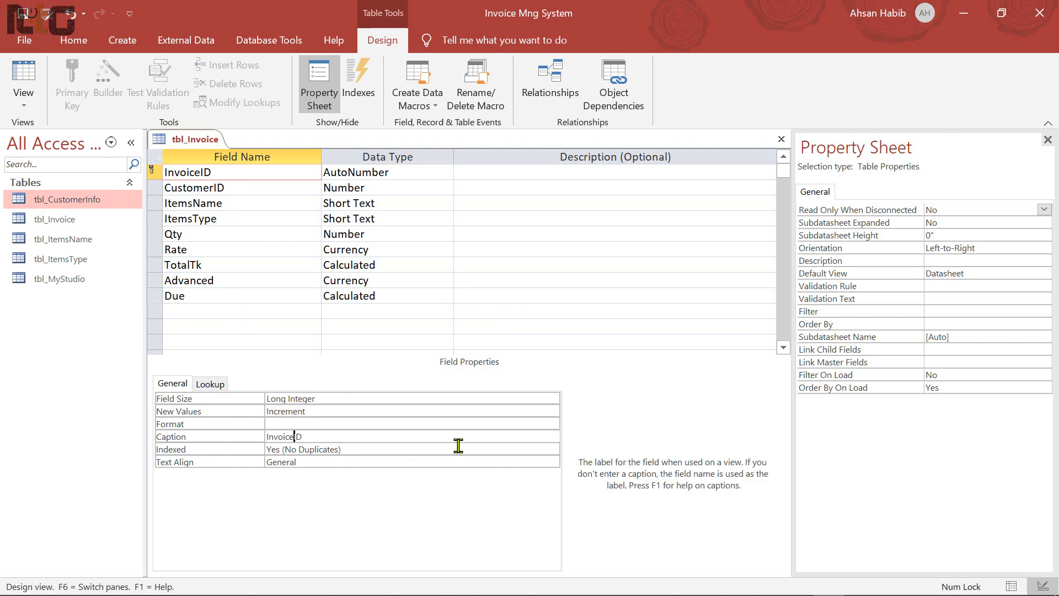
click(241, 187)
double_click(206, 188)
key(ctrl+c)
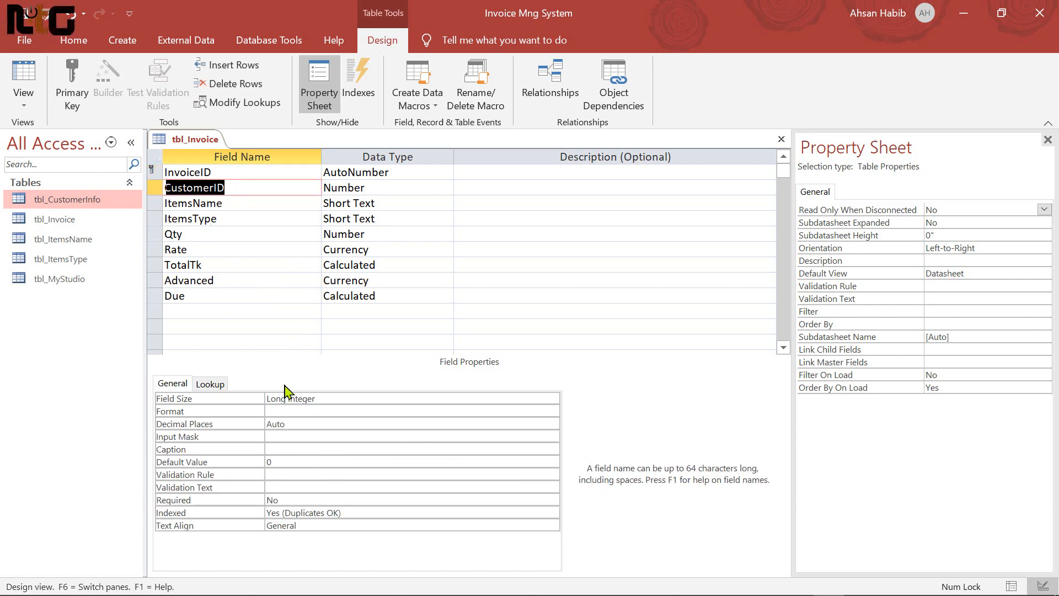
click(334, 449)
key(ctrl+v)
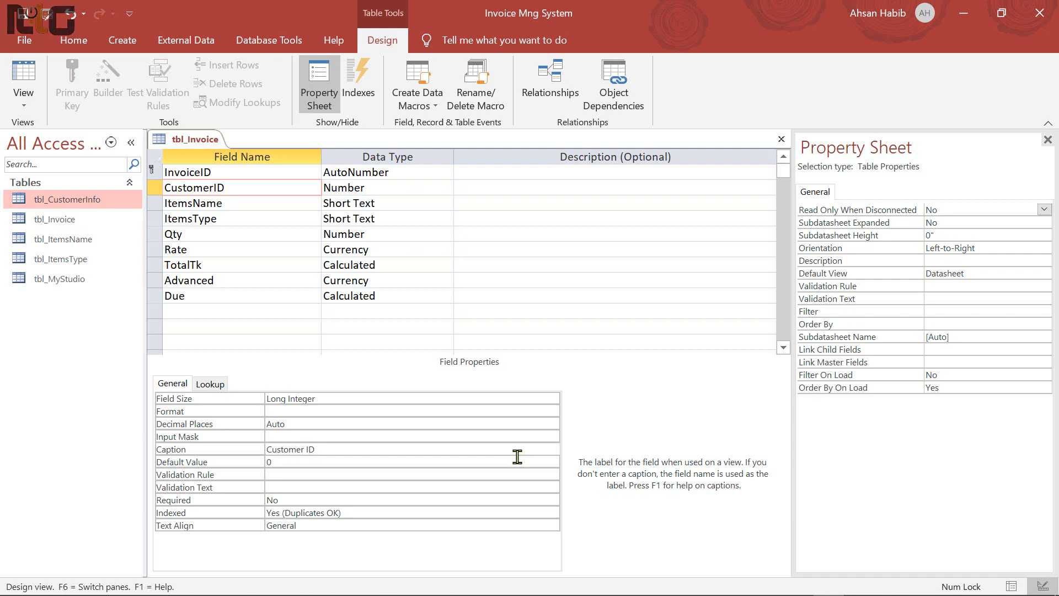
Give ItemsName and ItemsType the captions 'Items Name' and 'Items Type'
click(242, 203)
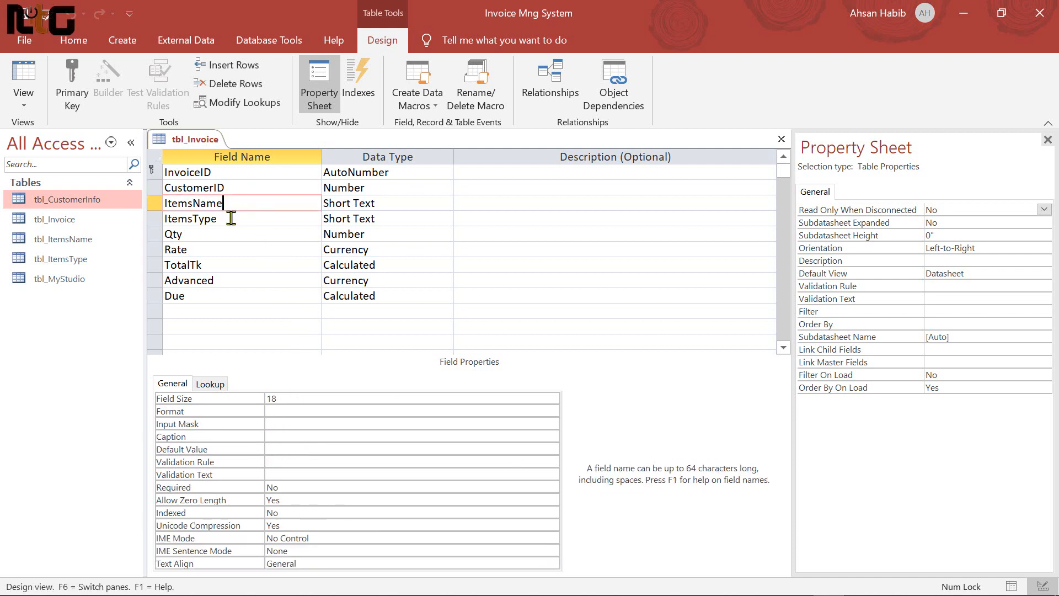
drag(241, 208, 99, 206)
key(ctrl+c)
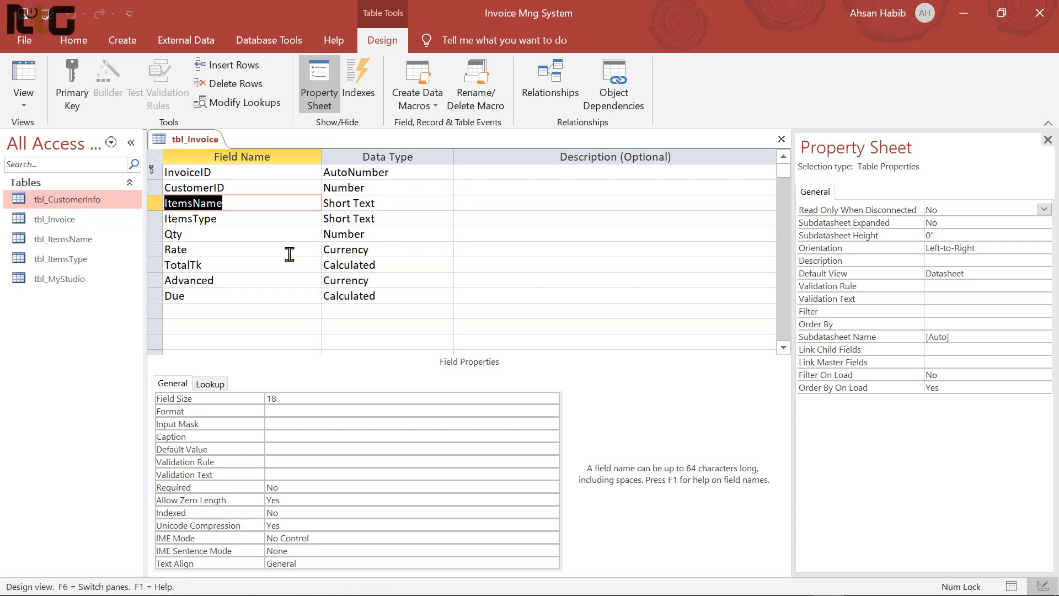
click(294, 436)
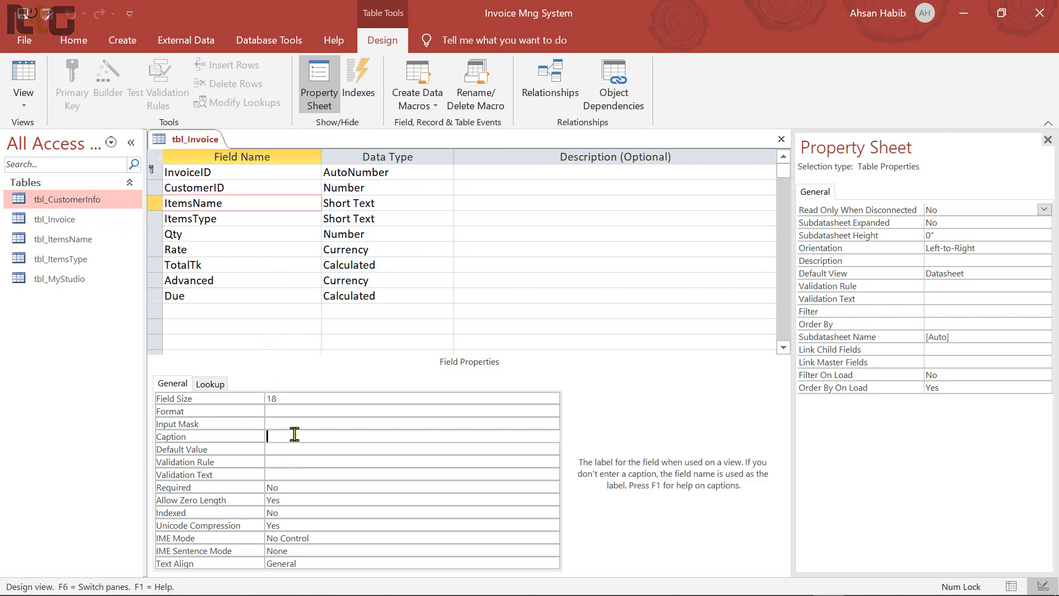
key(ctrl+v)
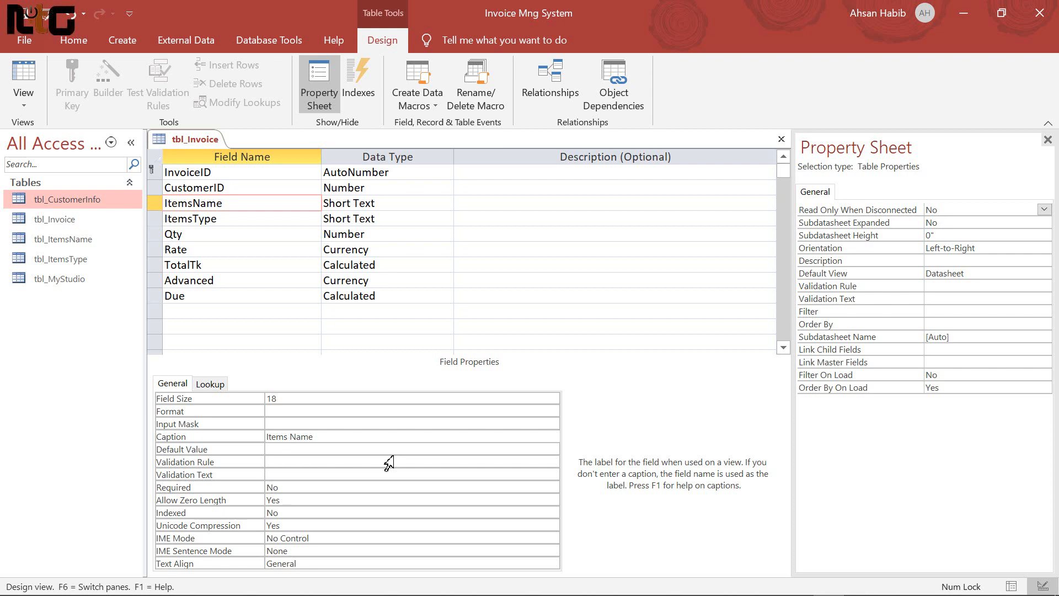
double_click(237, 223)
key(ctrl+c)
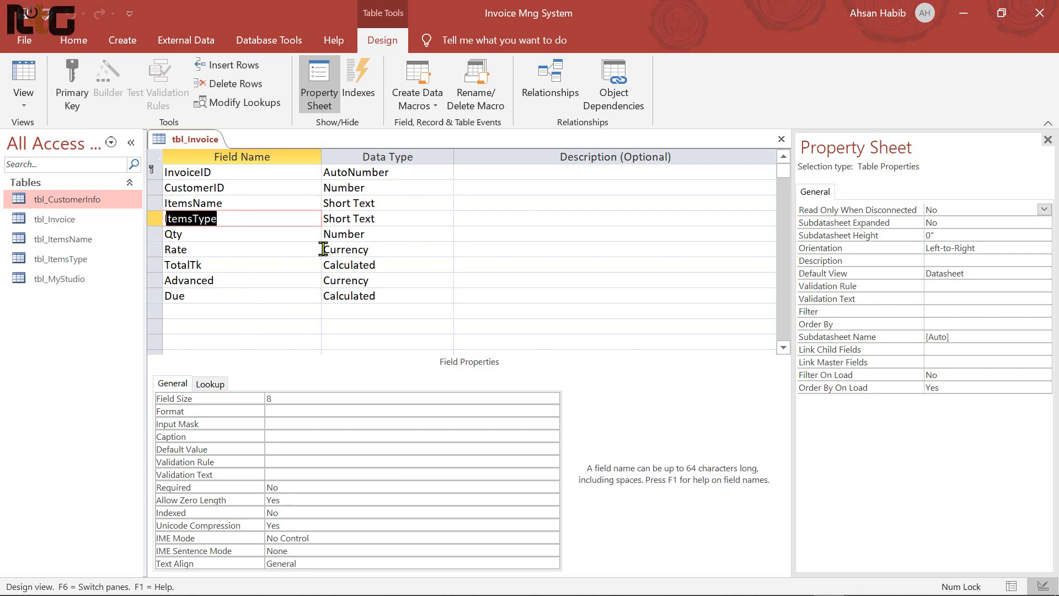
click(284, 436)
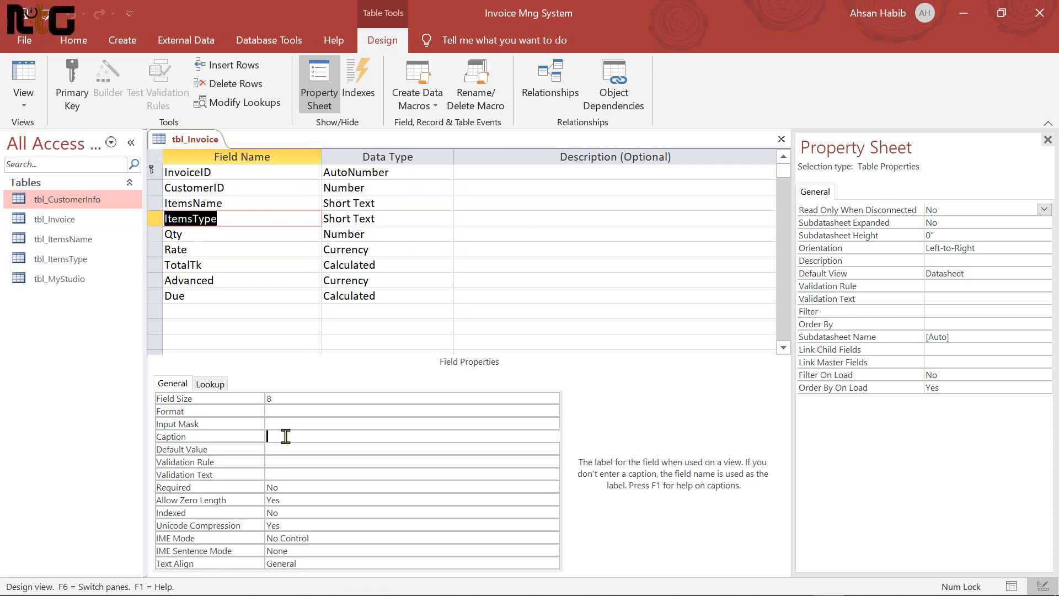
key(ctrl+v)
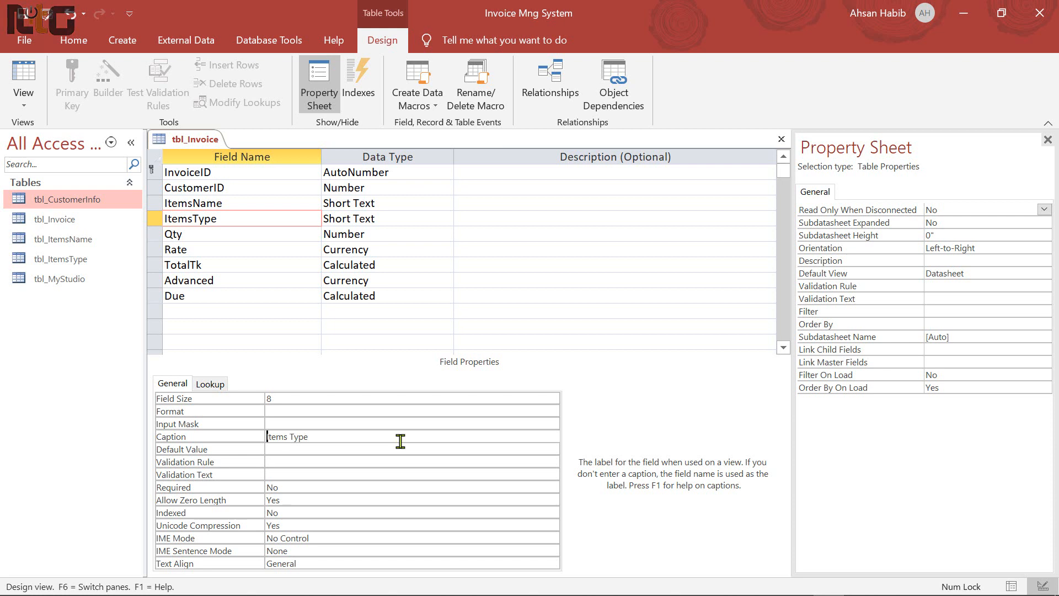
click(205, 238)
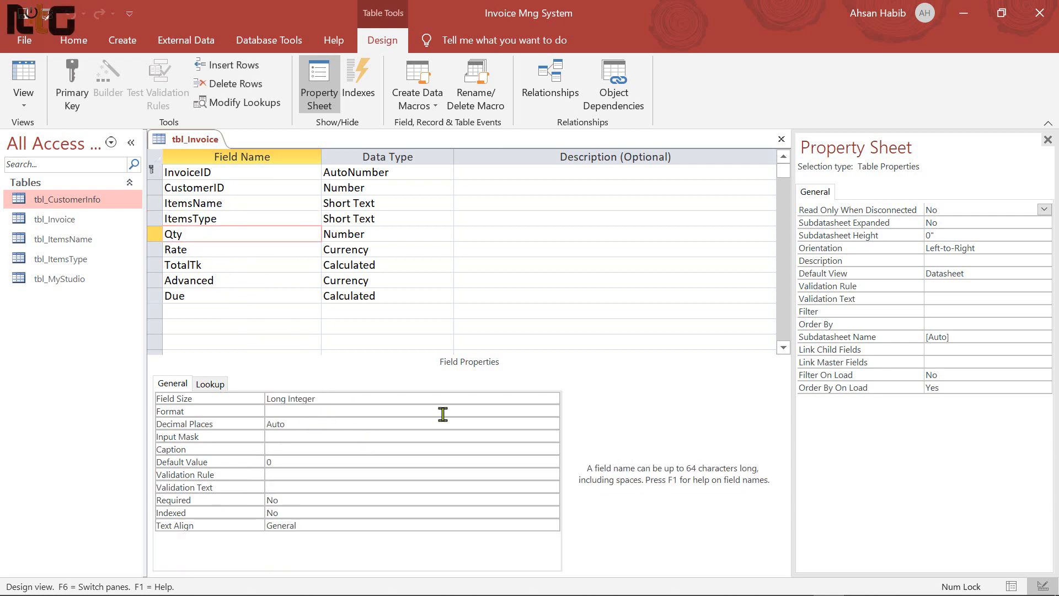
Set the Qty and Rate fields' Format to Standard
click(537, 411)
click(552, 411)
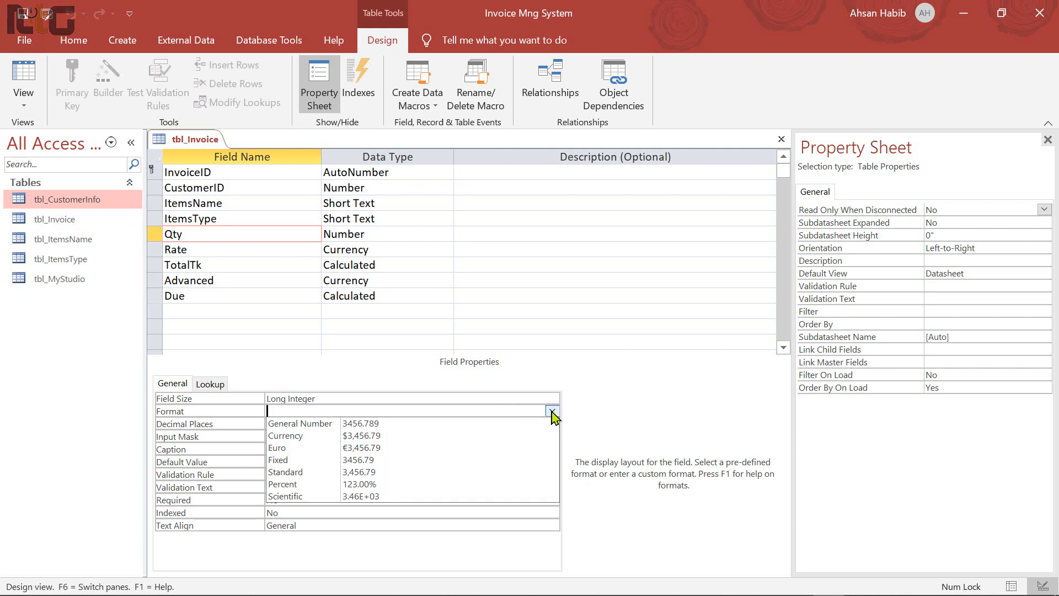
click(326, 473)
click(327, 410)
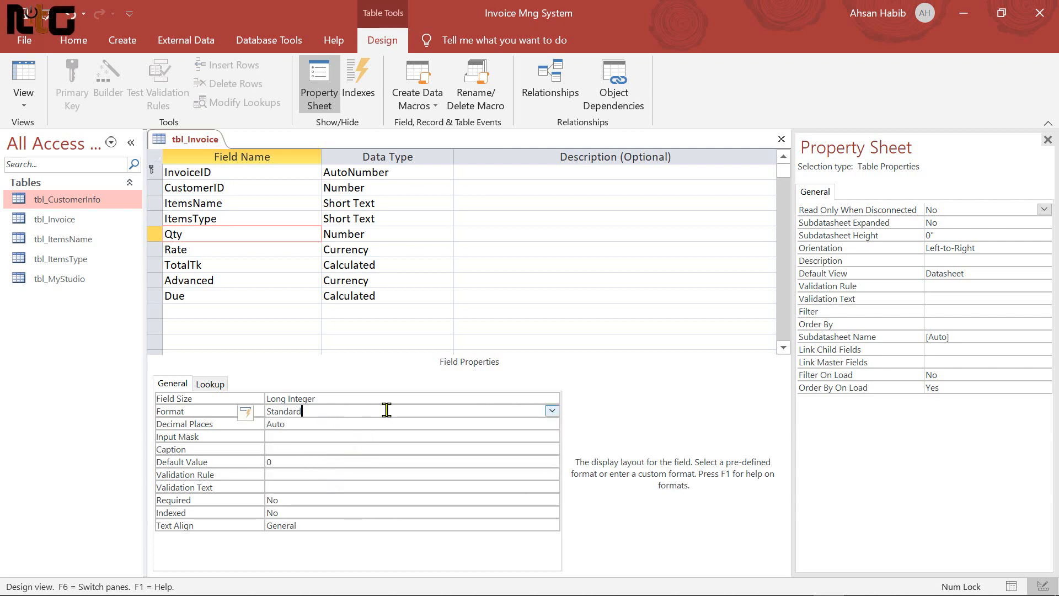
click(219, 250)
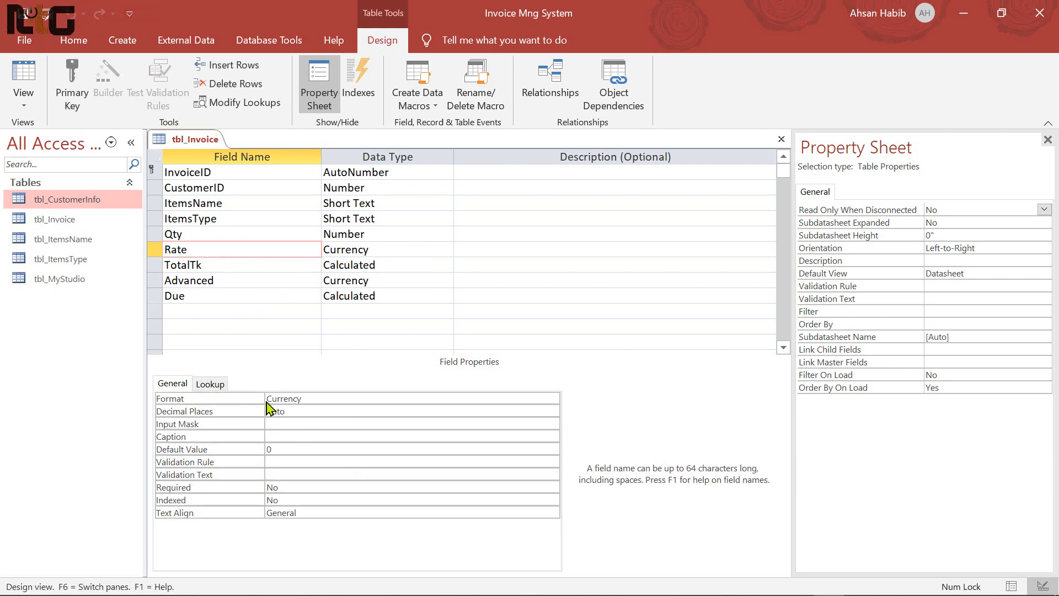
click(435, 399)
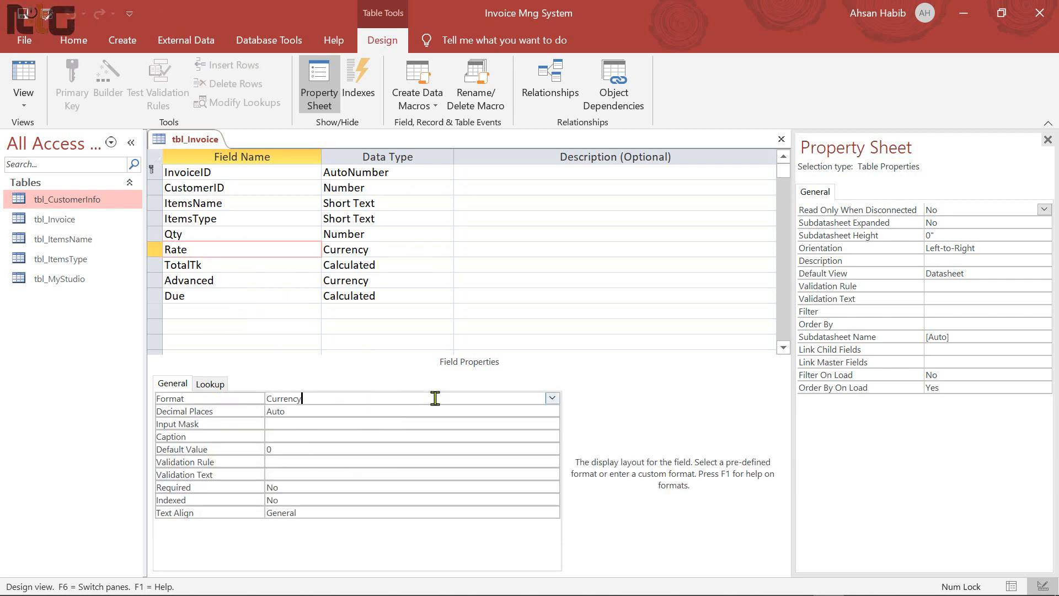
click(552, 397)
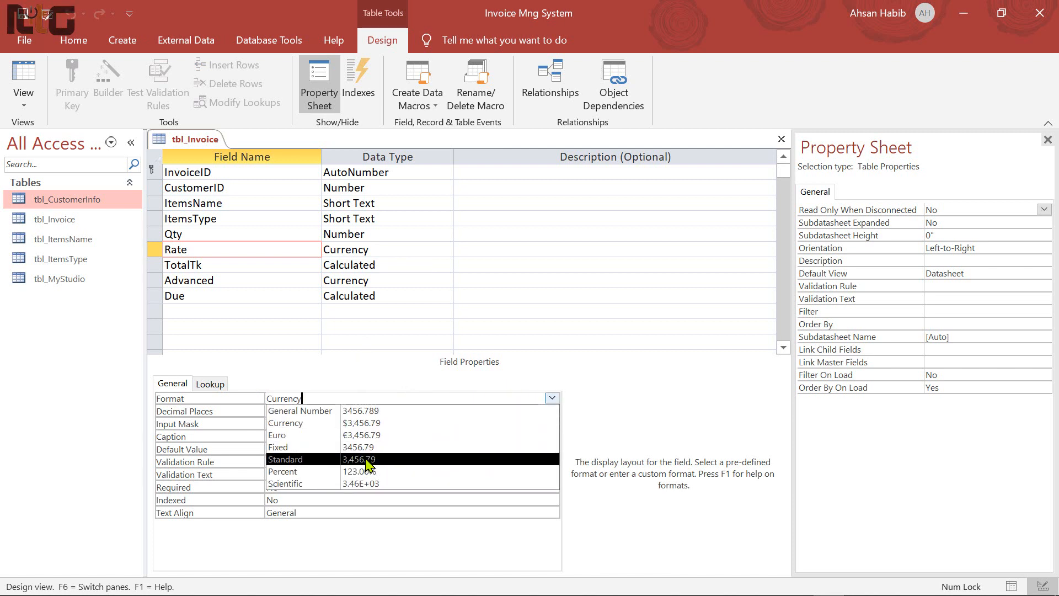
click(532, 458)
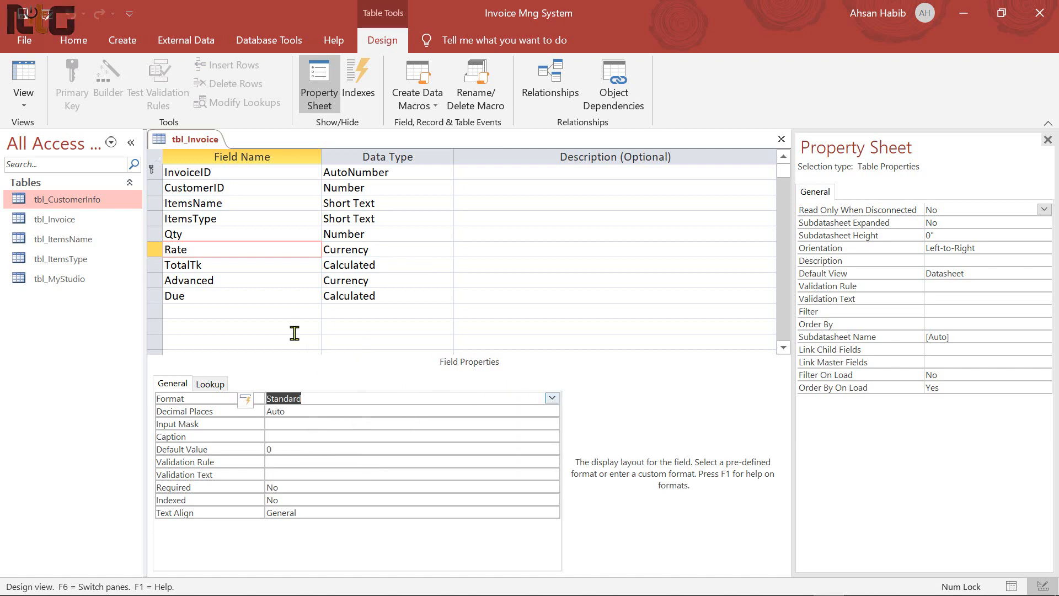
Remove the Standard format from Qty again
click(204, 236)
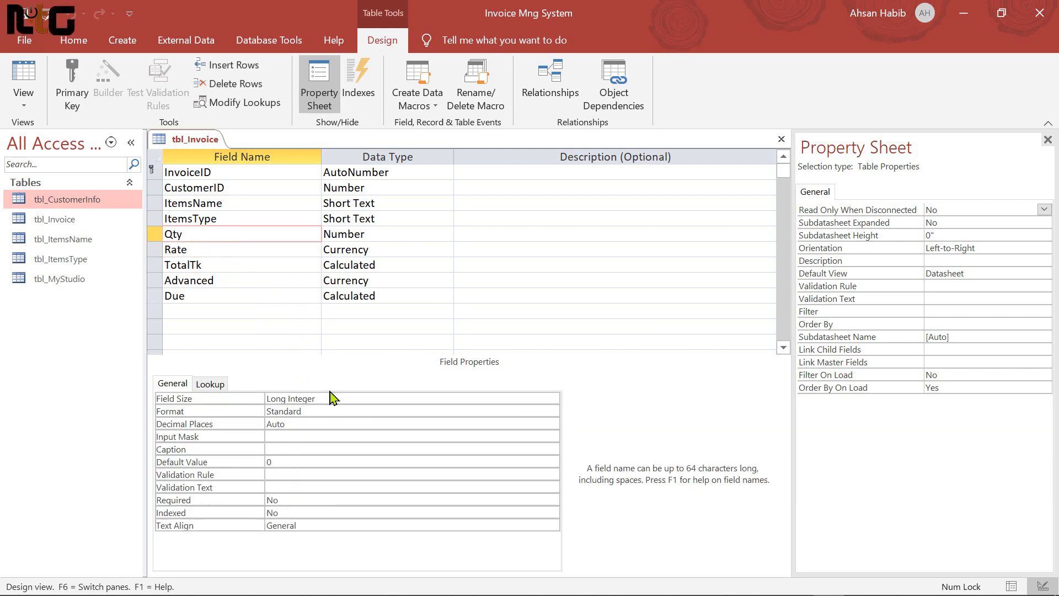
click(378, 411)
key(alt+Down)
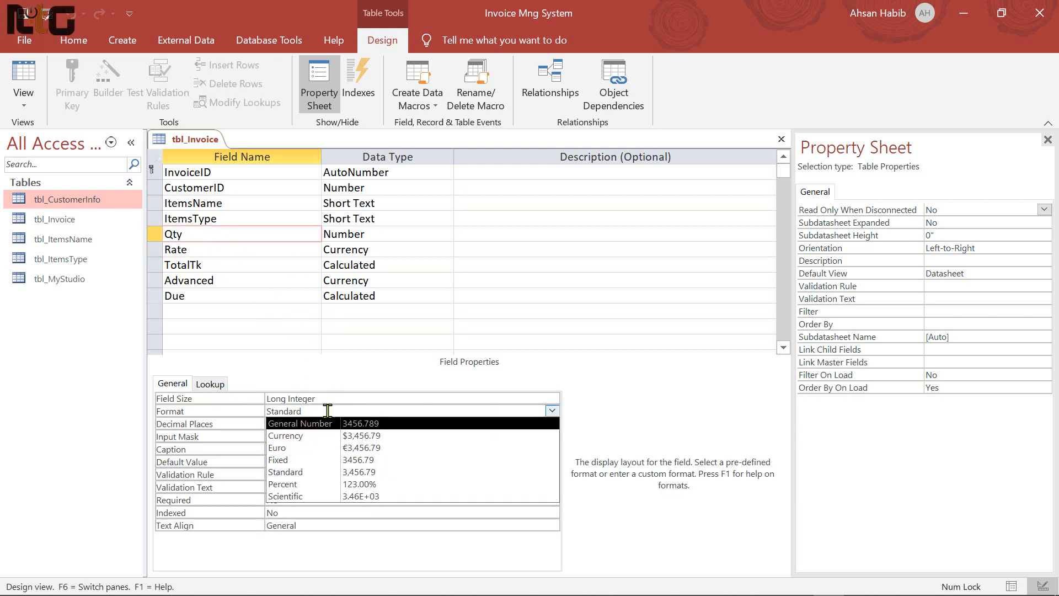
drag(319, 410, 203, 411)
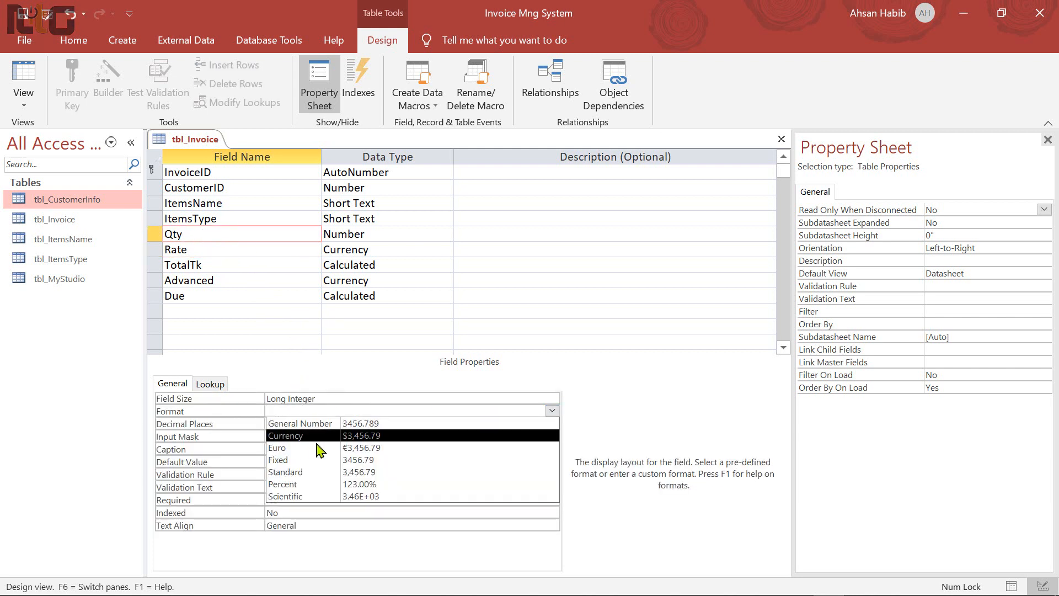
key(BackSpace)
click(336, 398)
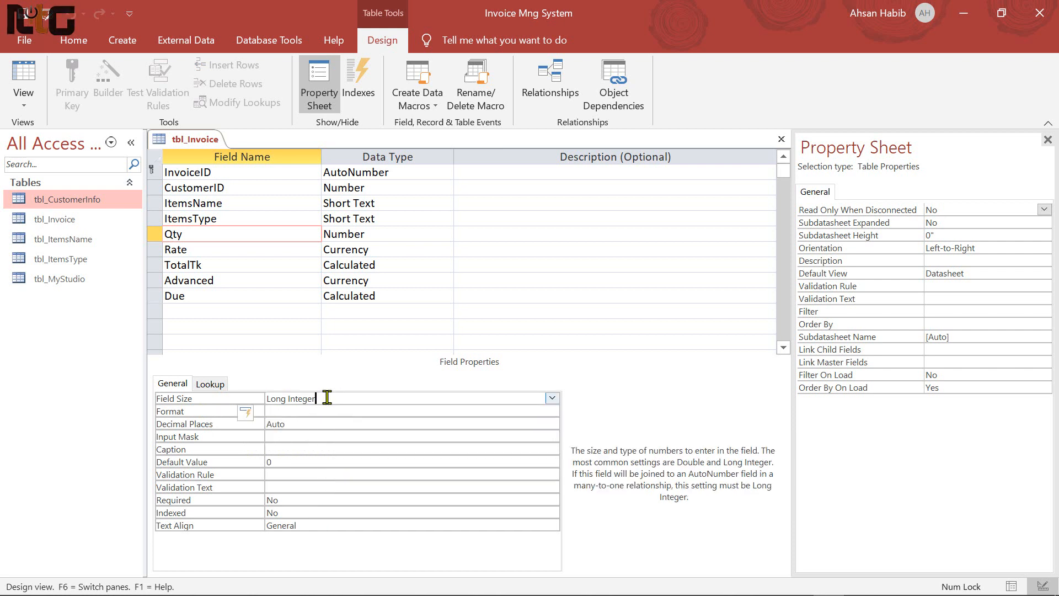
Set the TotalTk, Advanced and Due fields' Format to Standard
click(231, 267)
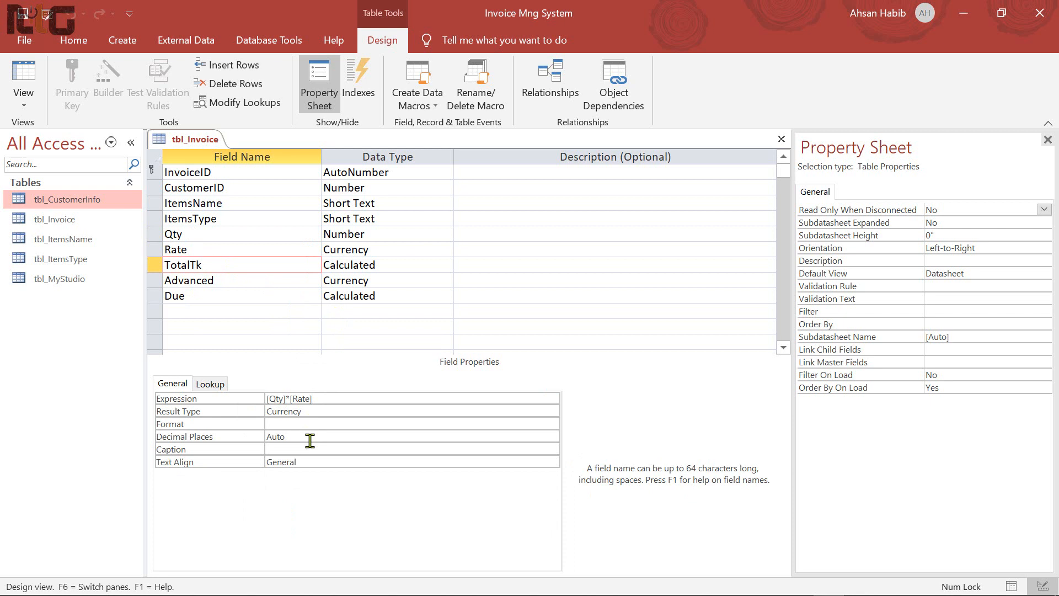
click(315, 424)
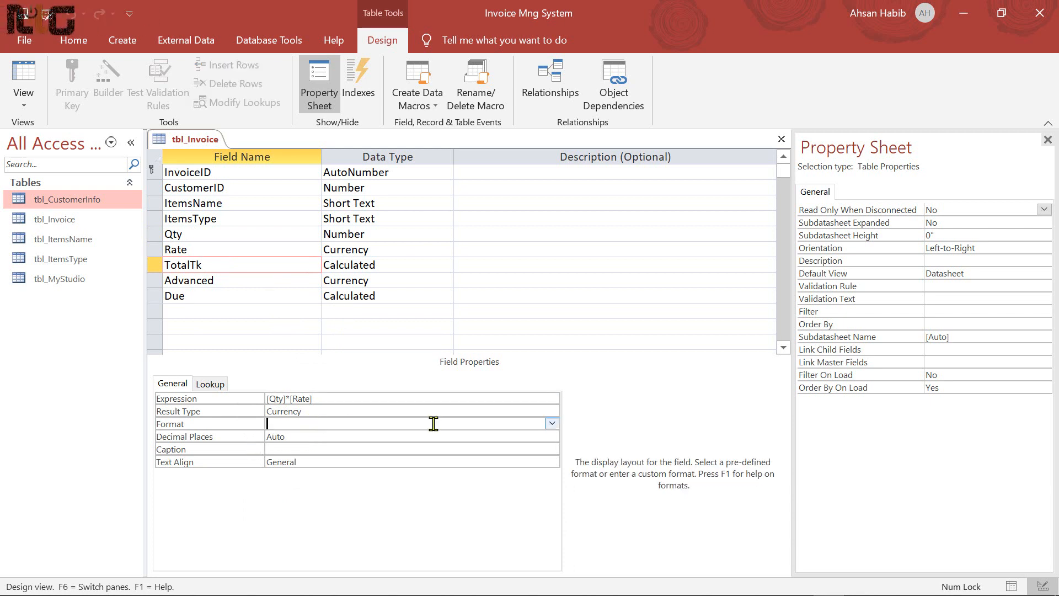
click(551, 423)
click(372, 484)
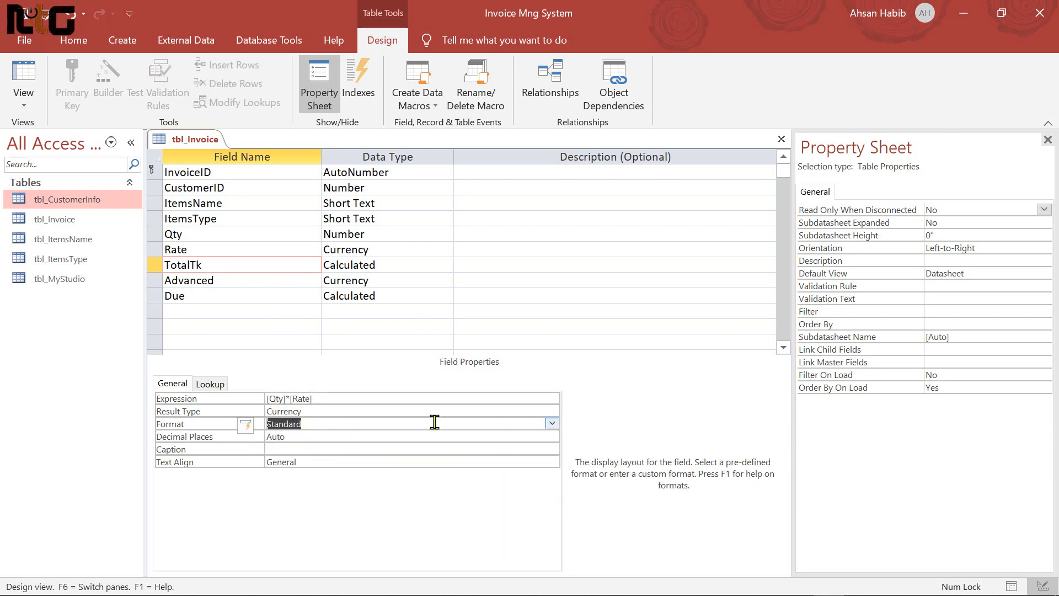
click(246, 281)
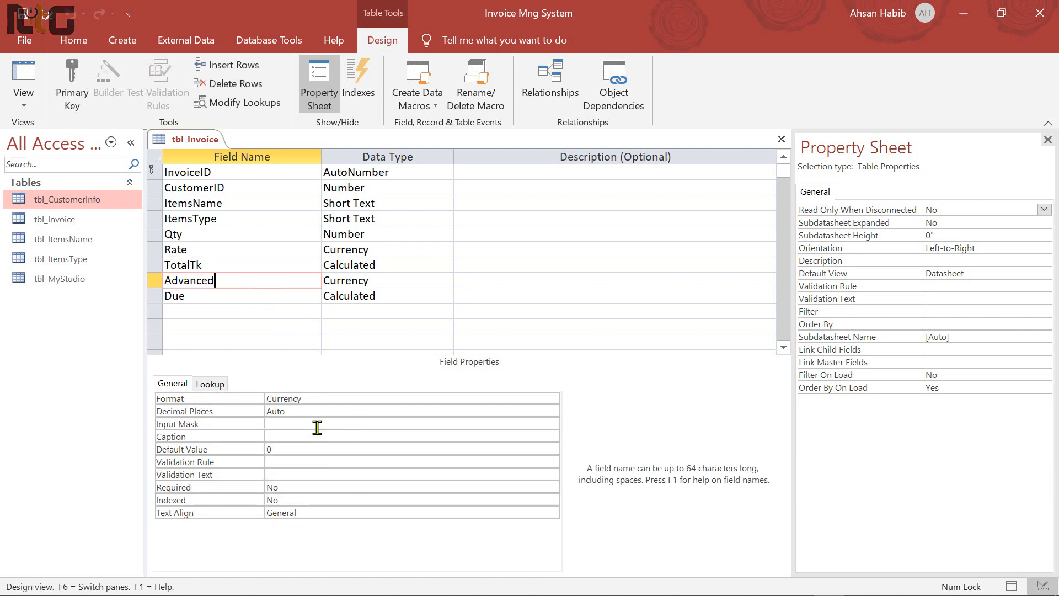
click(535, 395)
click(551, 397)
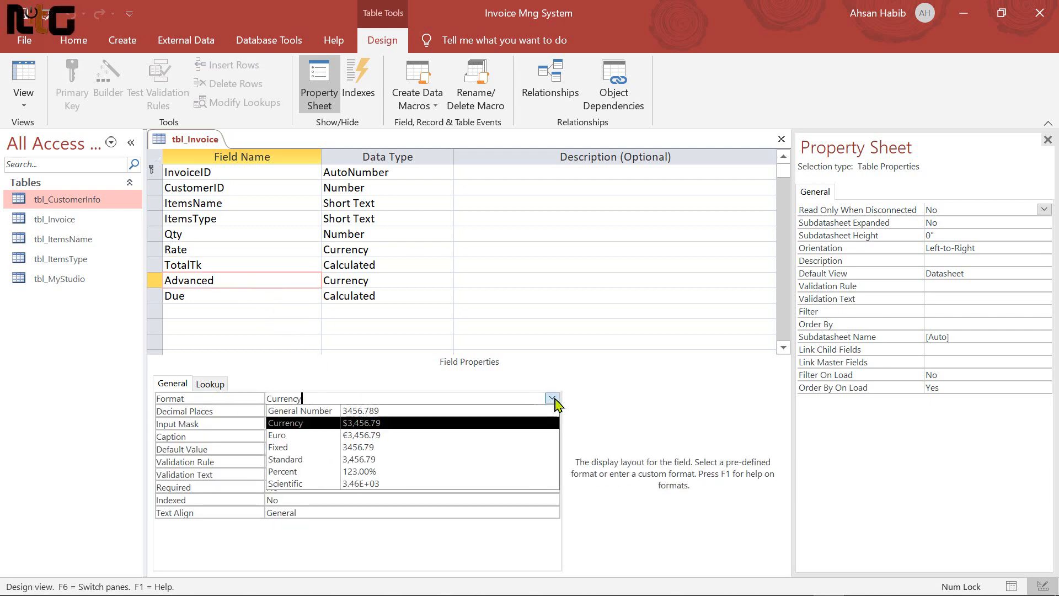
click(386, 464)
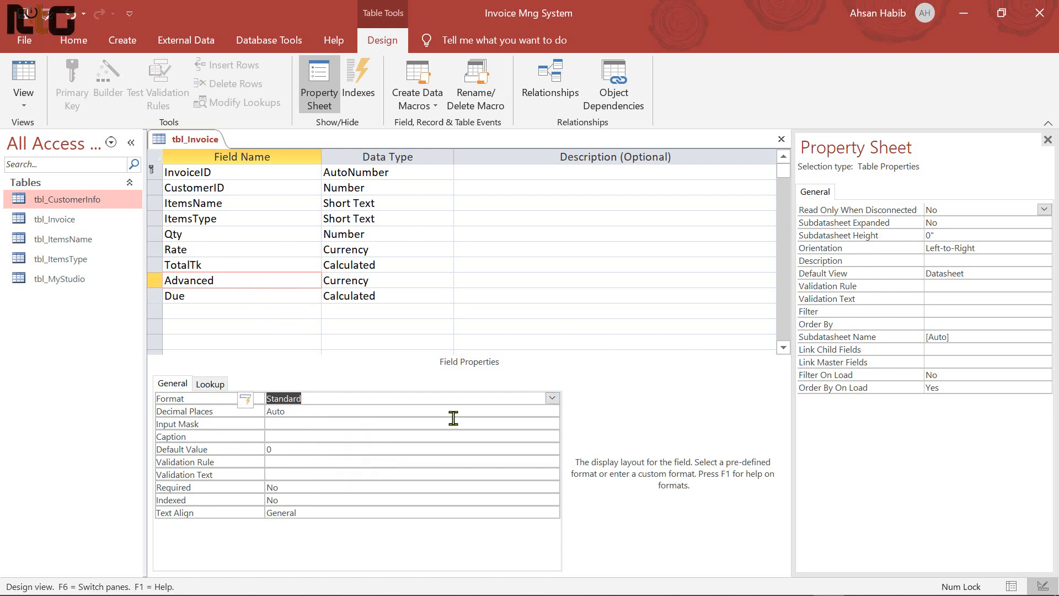
click(214, 296)
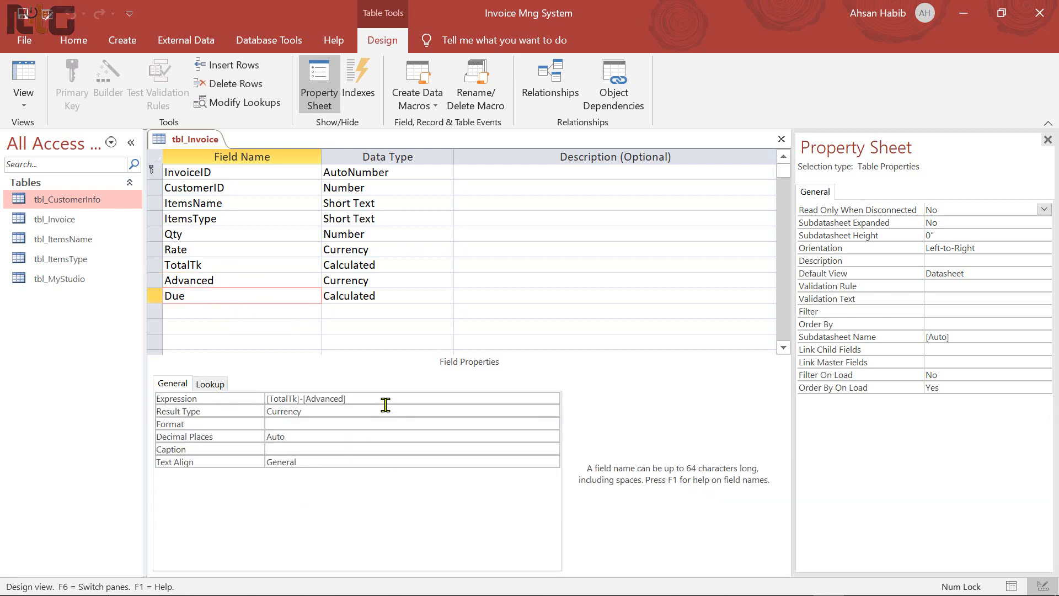
click(387, 424)
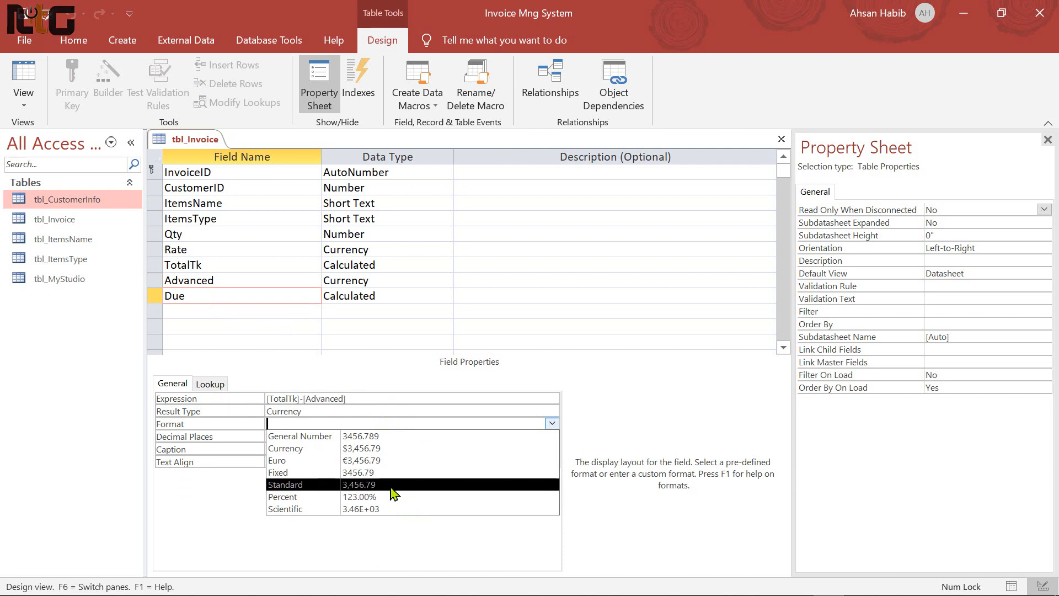
click(392, 486)
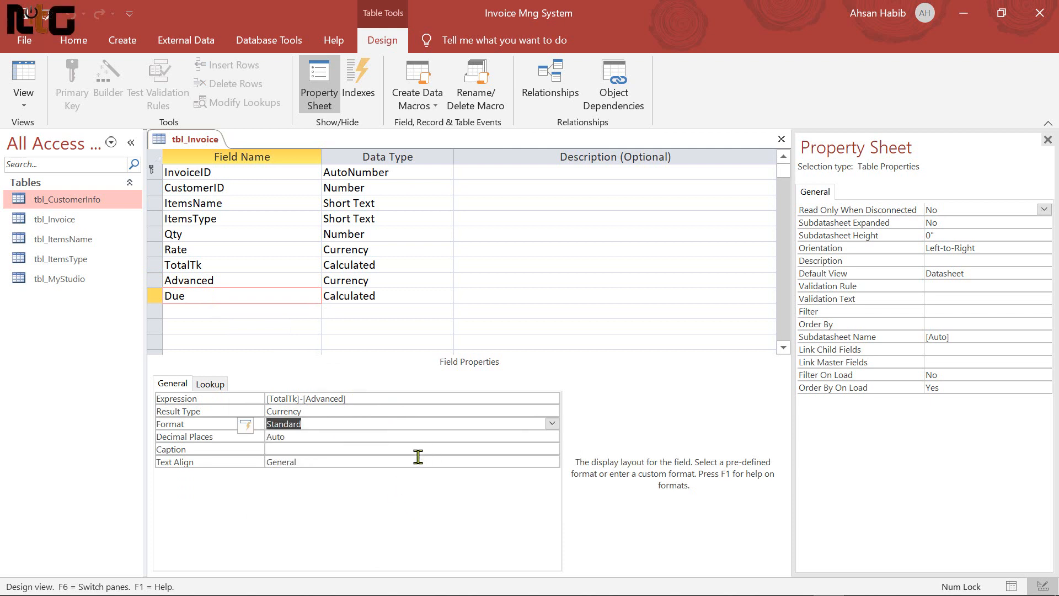
Open tbl_Invoice's datasheet, confirm the TotalTk column uses Standard format, then close it
click(781, 139)
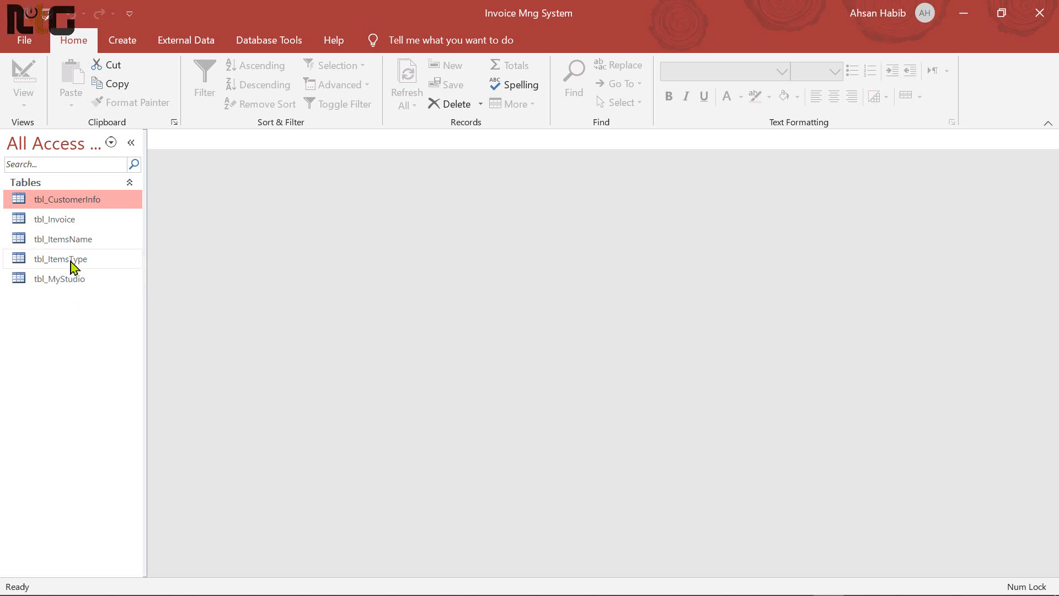
double_click(64, 220)
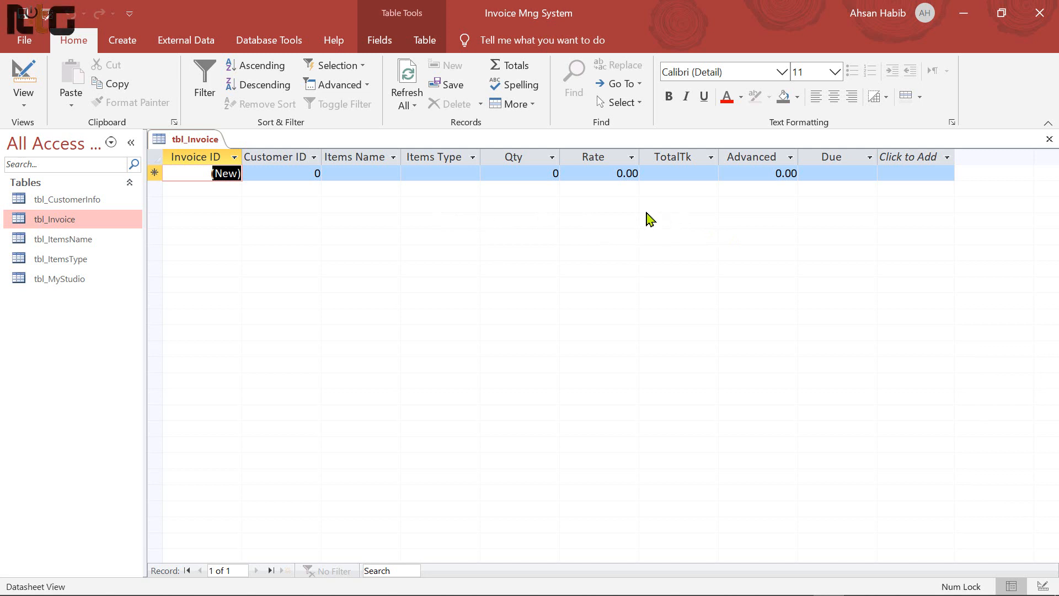
click(674, 159)
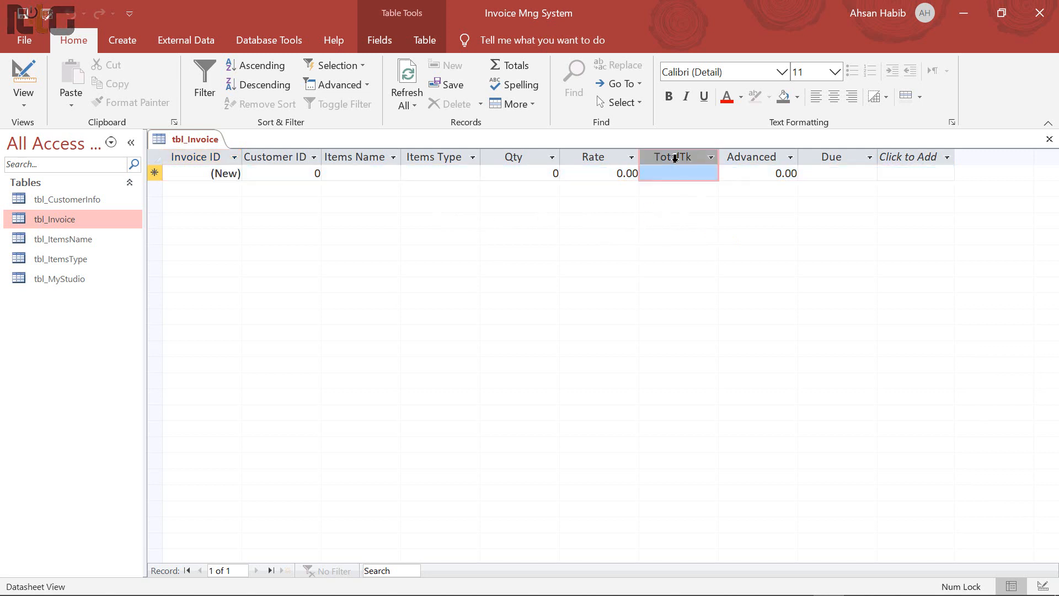
click(388, 48)
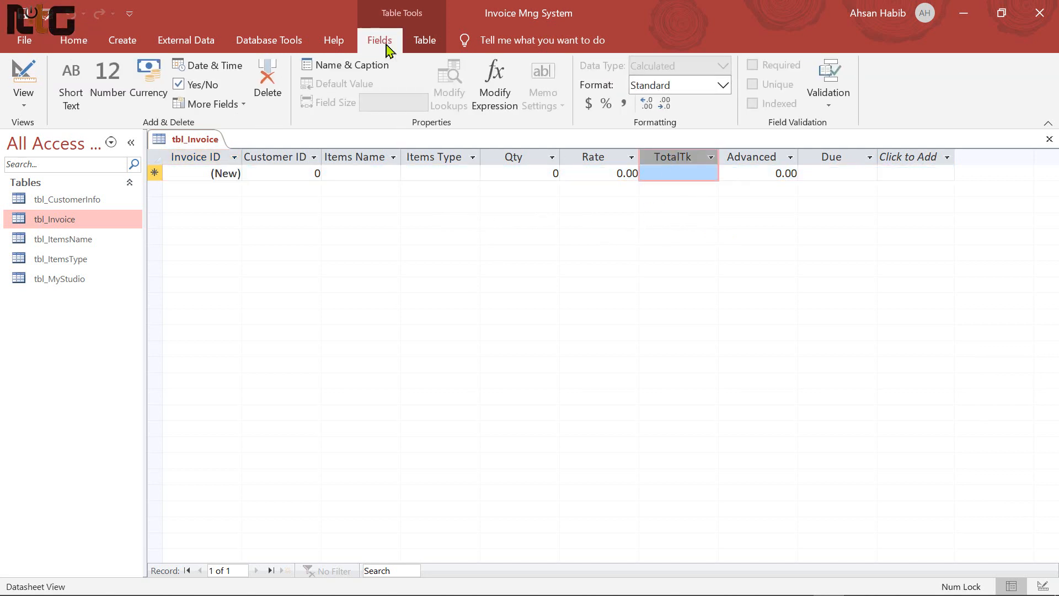
click(724, 87)
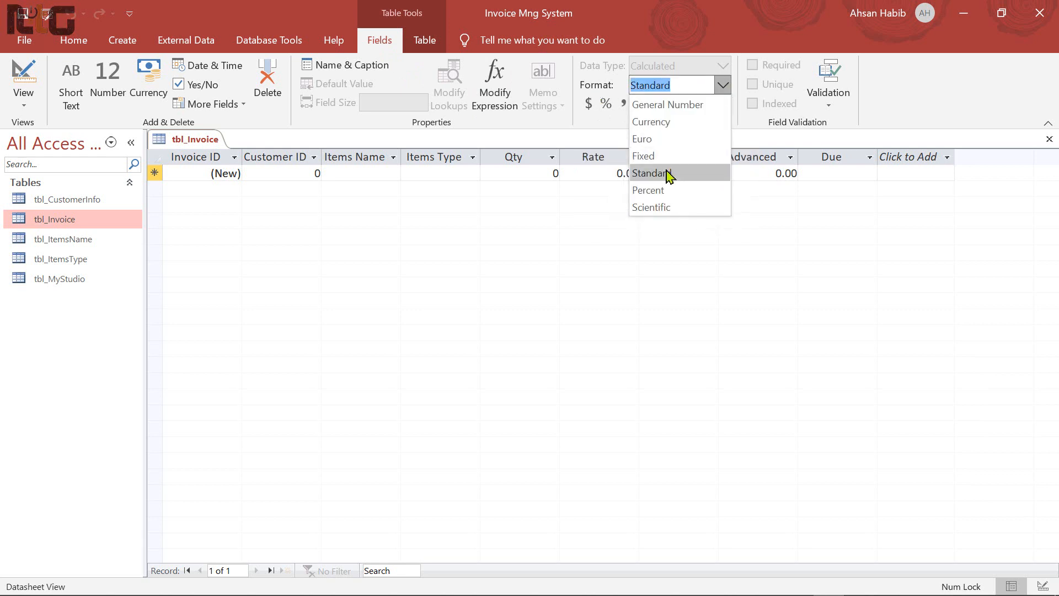
click(668, 174)
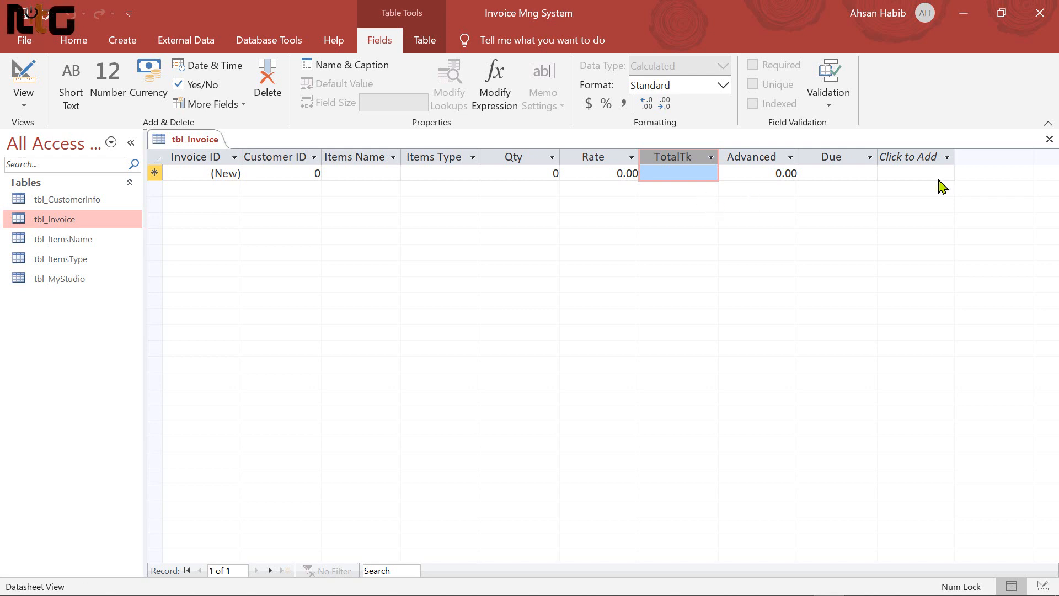
click(1049, 138)
key(Up)
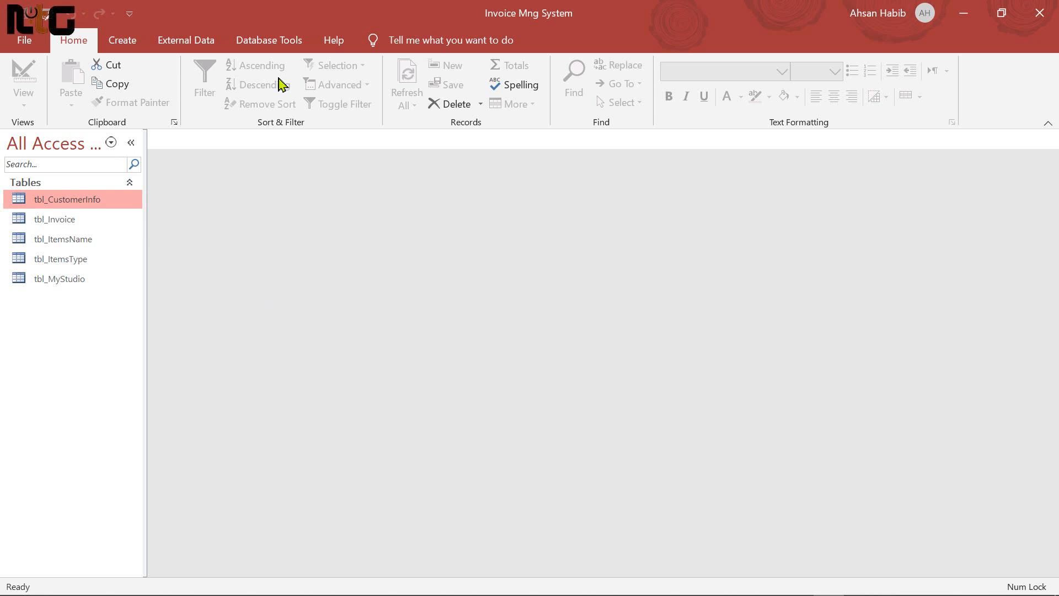
In Relationships, enlarge tbl_Invoice and place tbl_ItemsName and tbl_ItemsType beside it
click(271, 41)
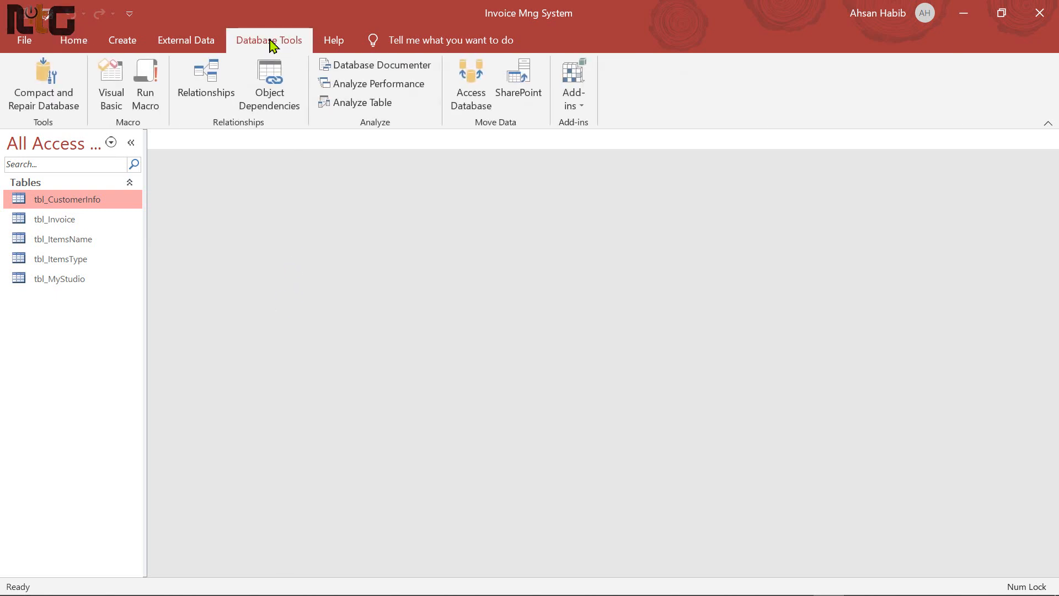
click(210, 80)
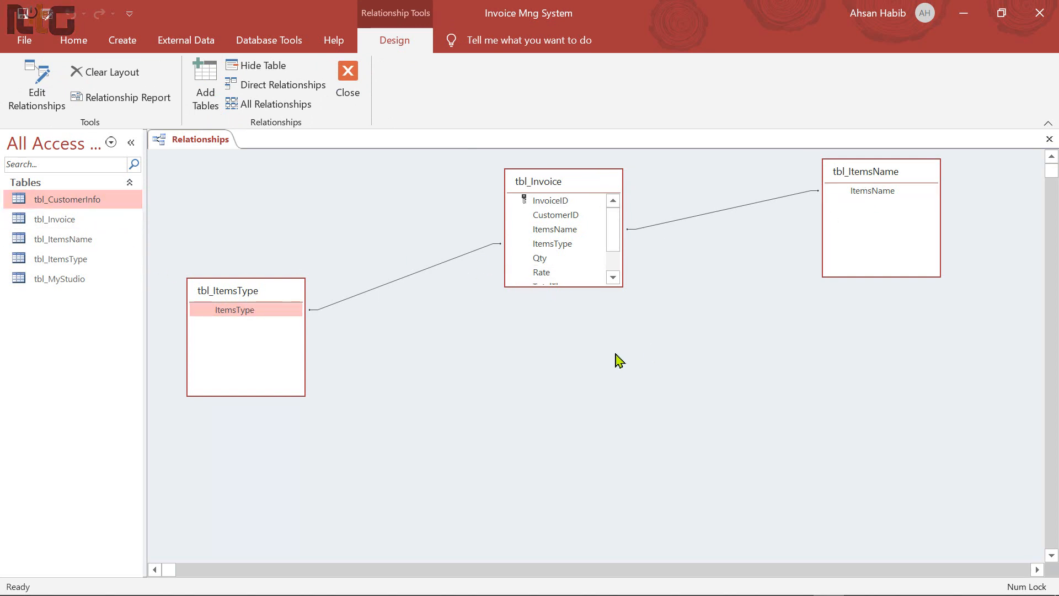
drag(624, 296, 620, 337)
drag(283, 301, 756, 368)
drag(583, 194, 256, 196)
drag(725, 364, 427, 355)
drag(877, 171, 520, 170)
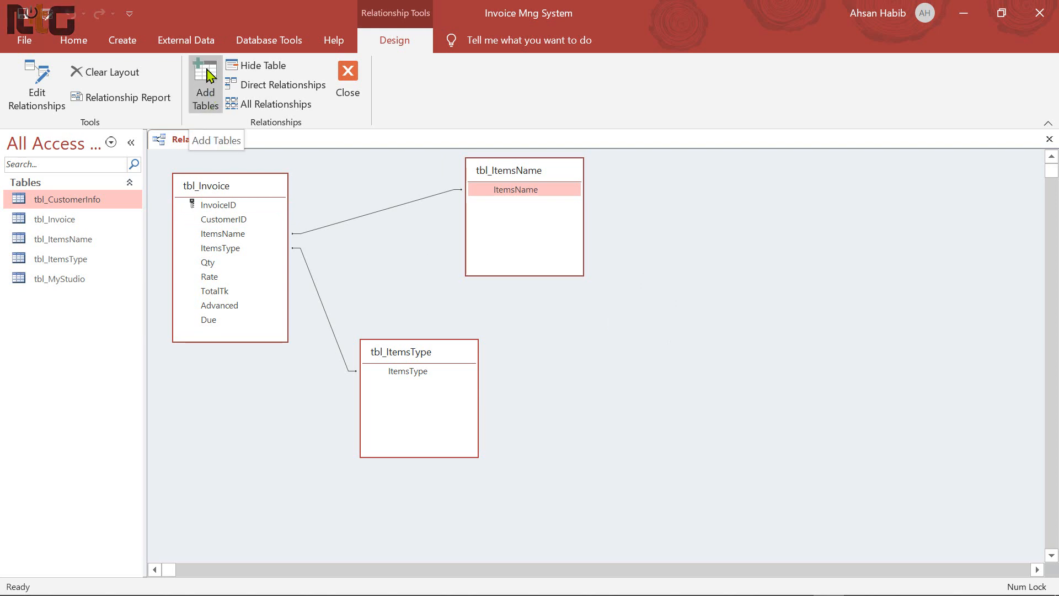
Add tbl_CustomerInfo to the Relationships diagram from the Show Table list
right_click(705, 247)
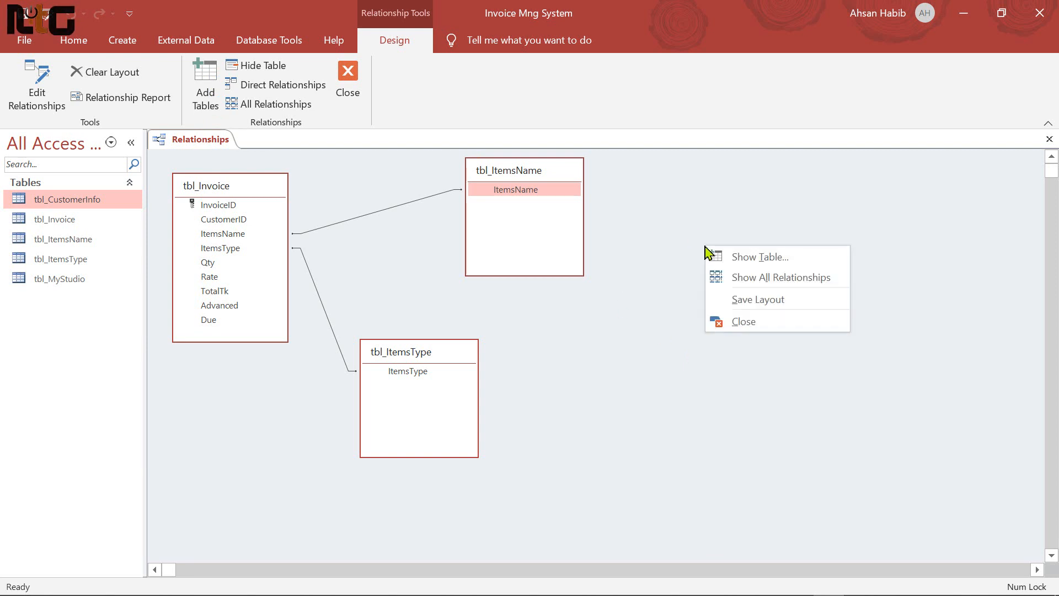
click(786, 266)
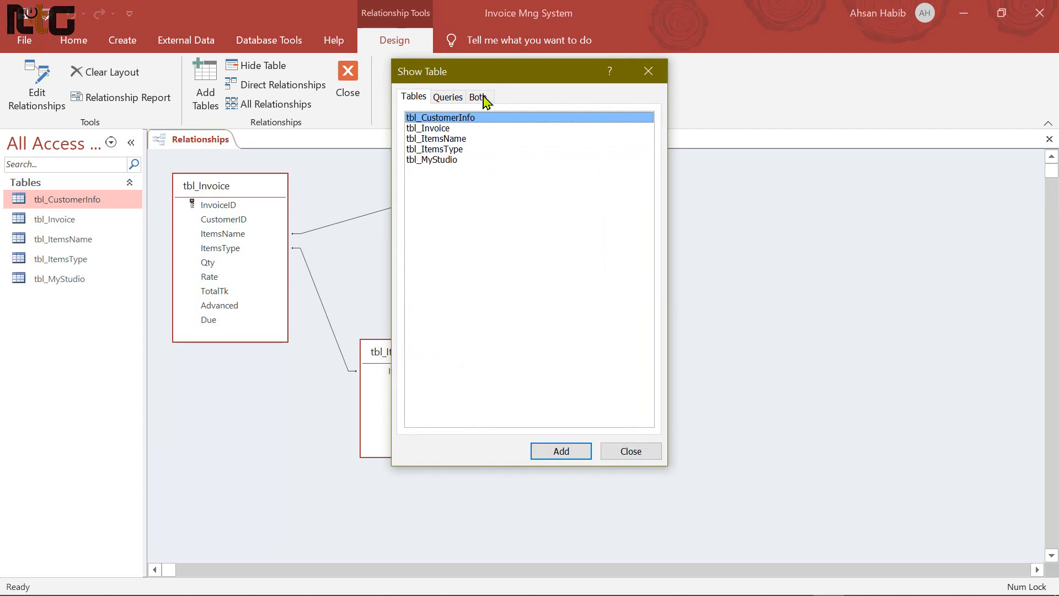
drag(482, 82, 697, 117)
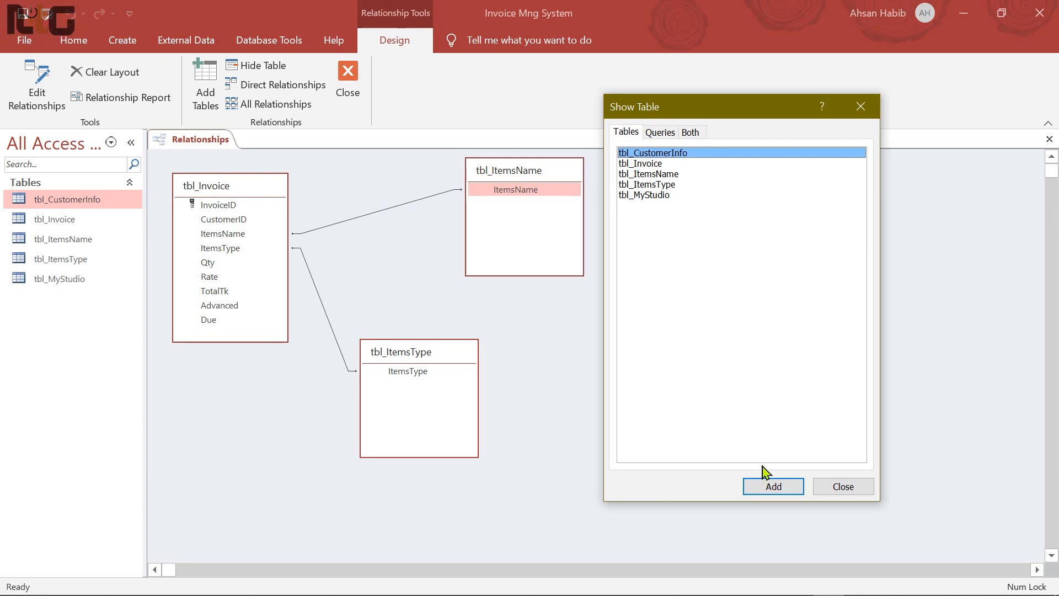
click(773, 486)
click(840, 488)
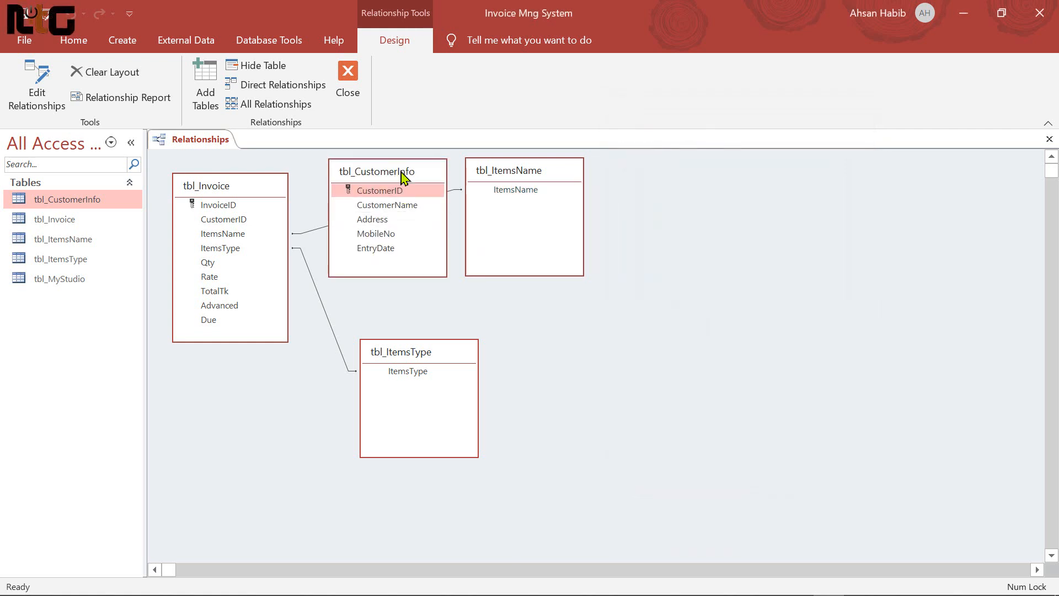
Rearrange the tables, then drag tbl_CustomerInfo's CustomerID onto tbl_Invoice's CustomerID
drag(227, 184, 257, 193)
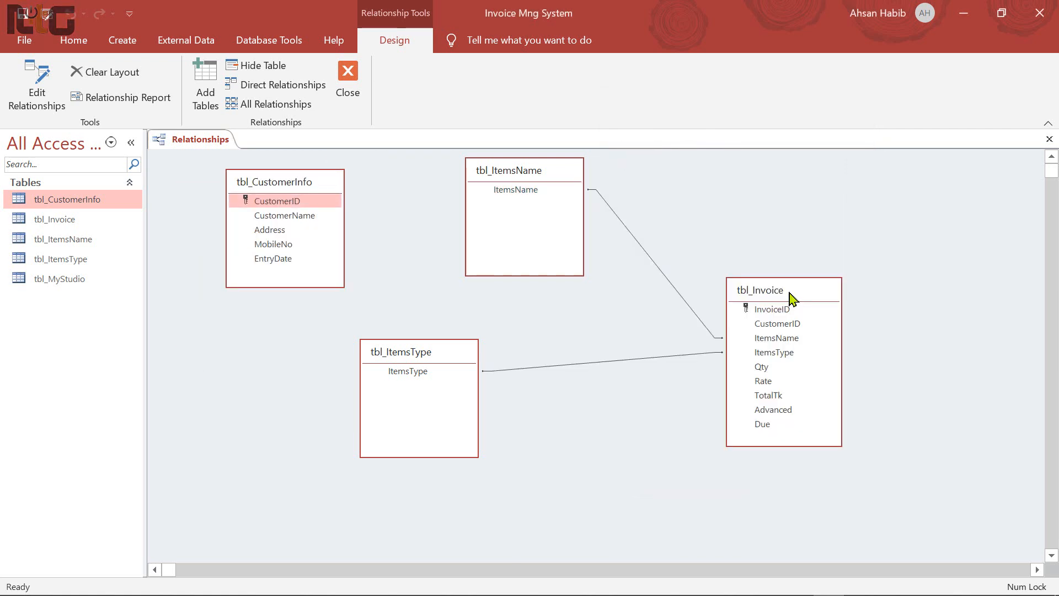
drag(790, 291, 726, 291)
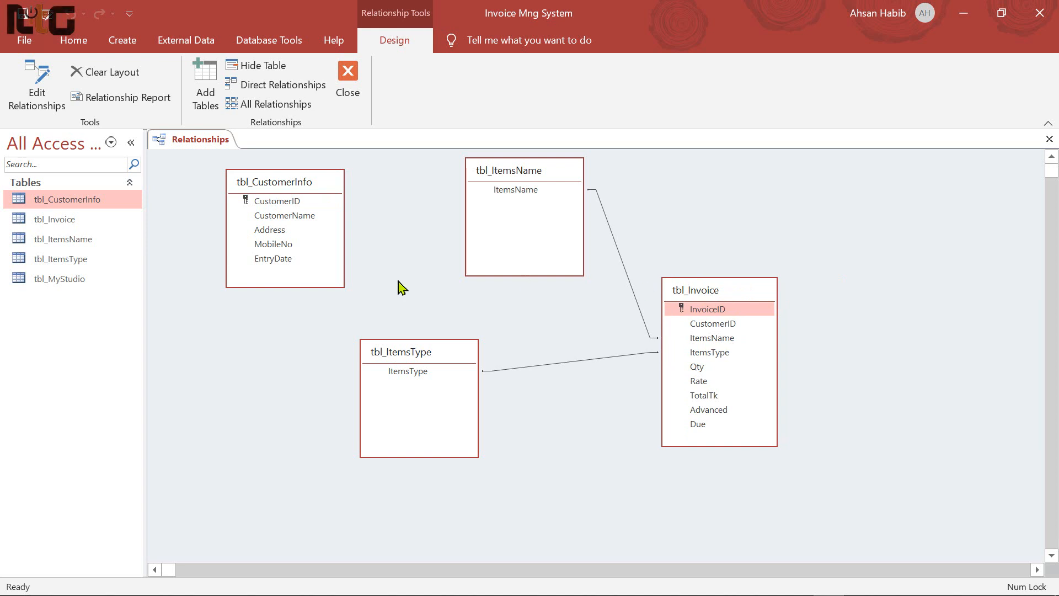
drag(421, 355, 934, 344)
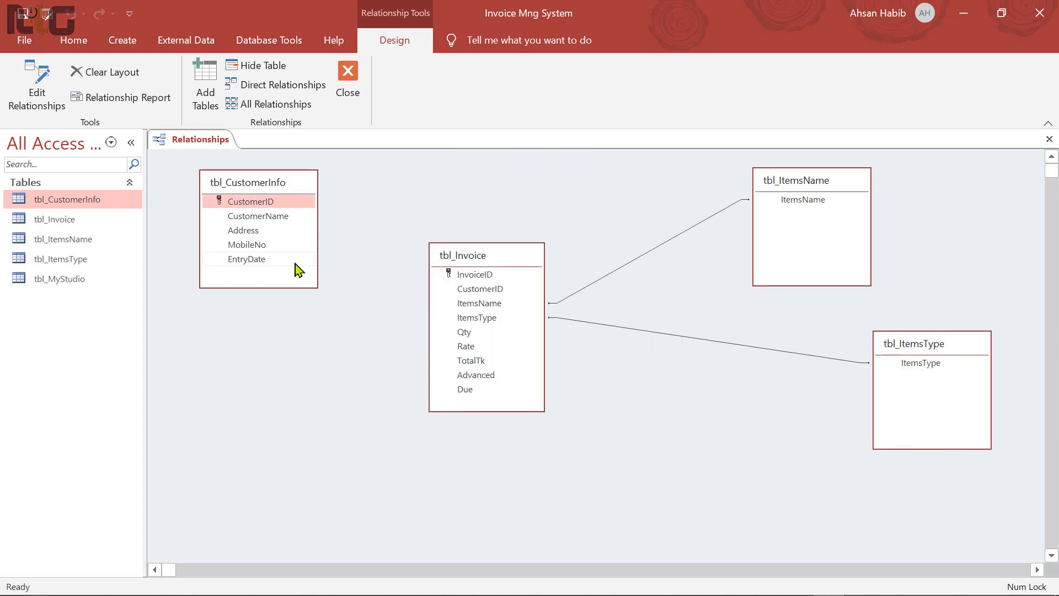
click(263, 204)
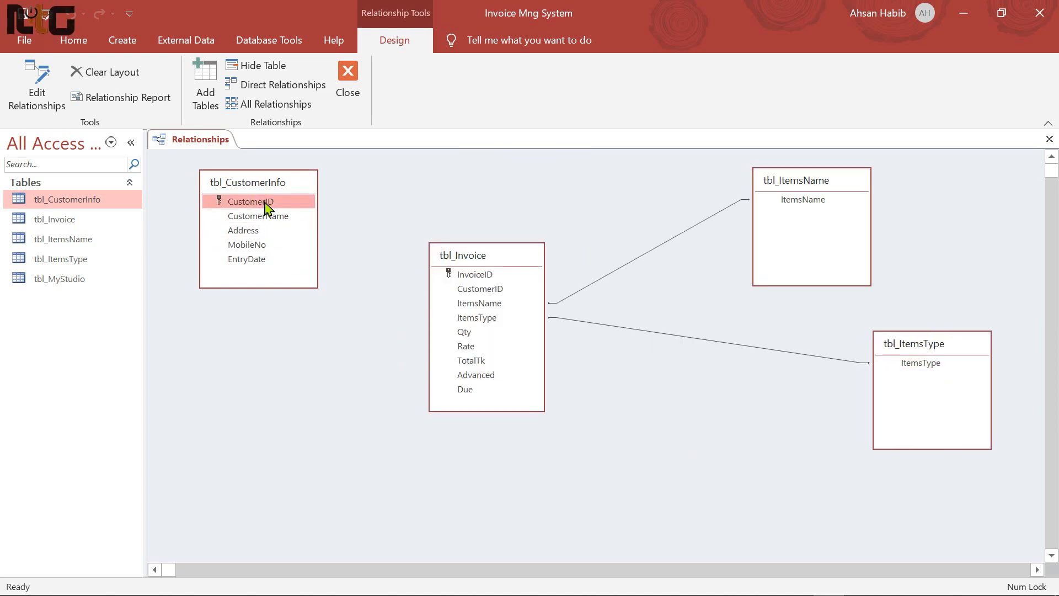
drag(270, 204, 496, 294)
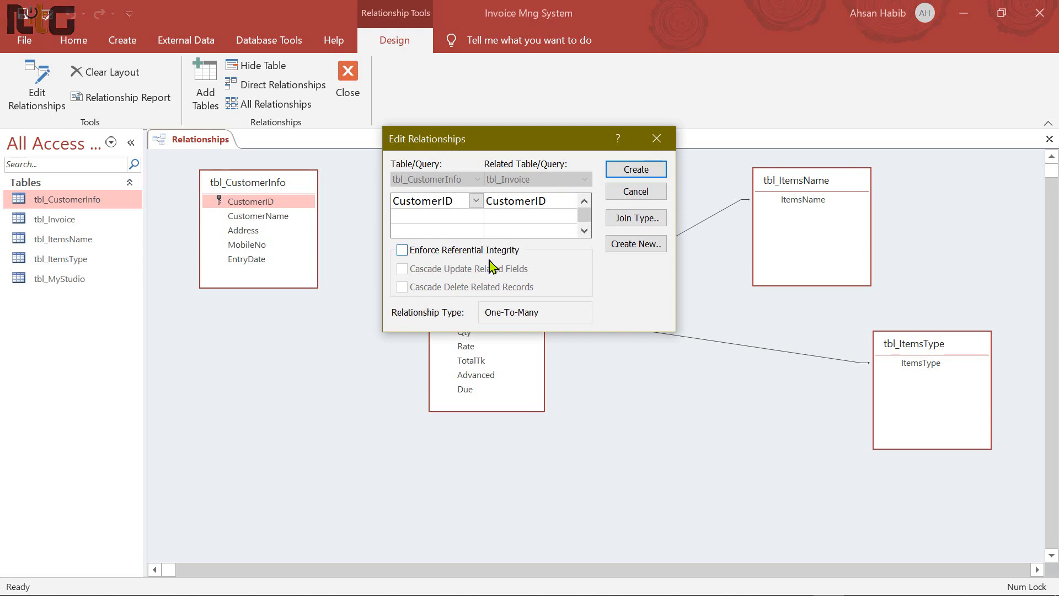
Create the one-to-many CustomerID relationship with referential integrity and cascade delete enforced
click(403, 251)
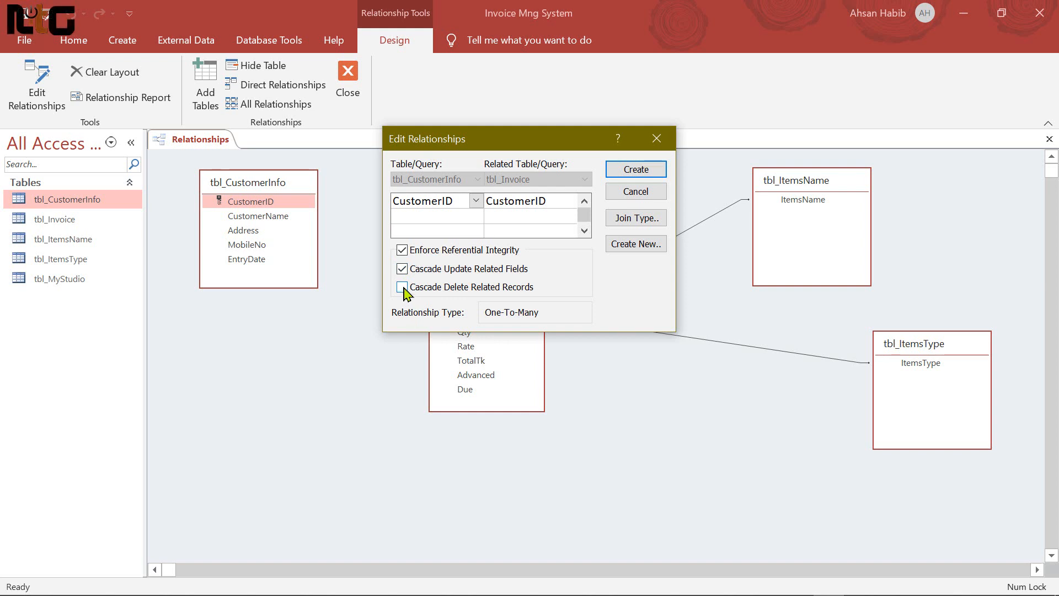
click(403, 287)
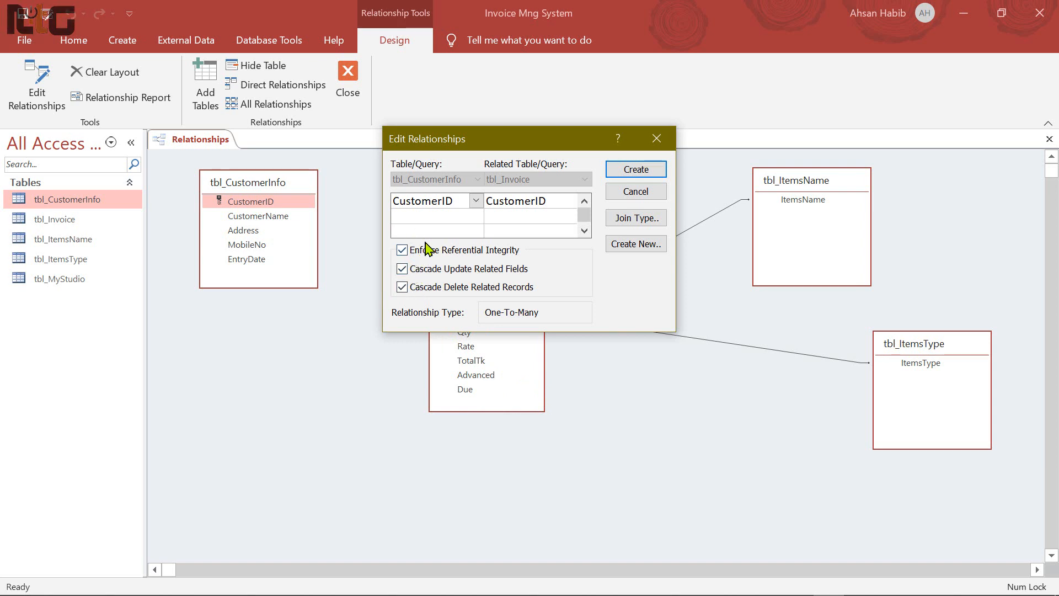
click(643, 171)
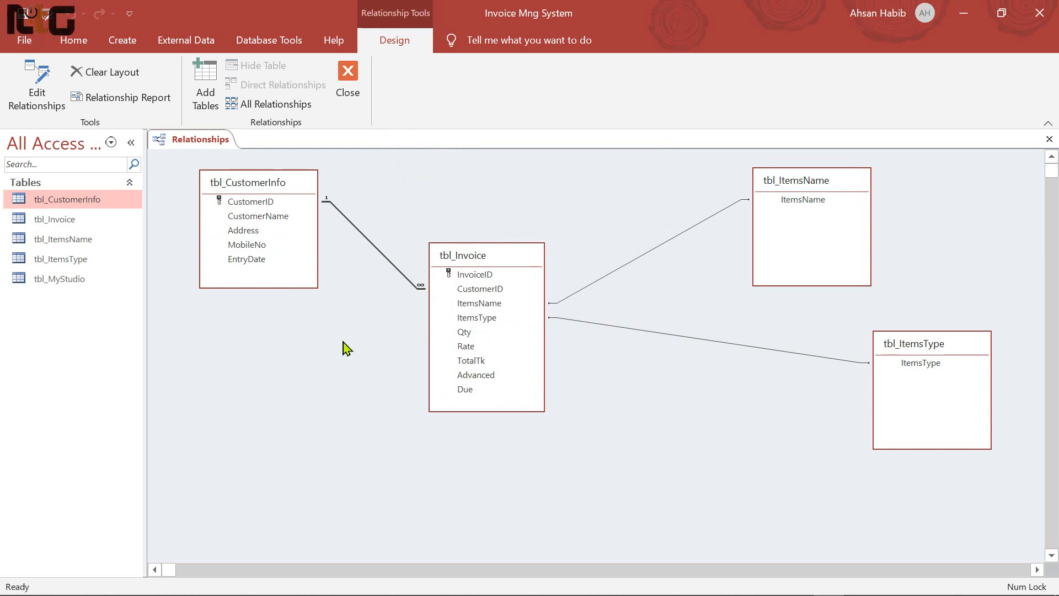
Tidy the table positions and close the Relationships window
drag(946, 339, 776, 342)
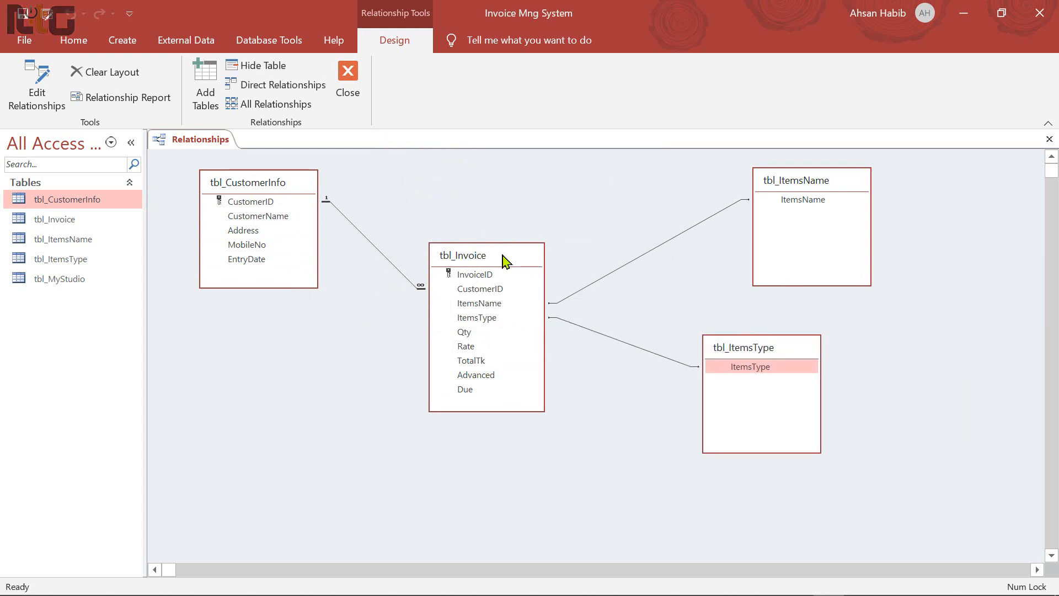
drag(503, 257, 507, 251)
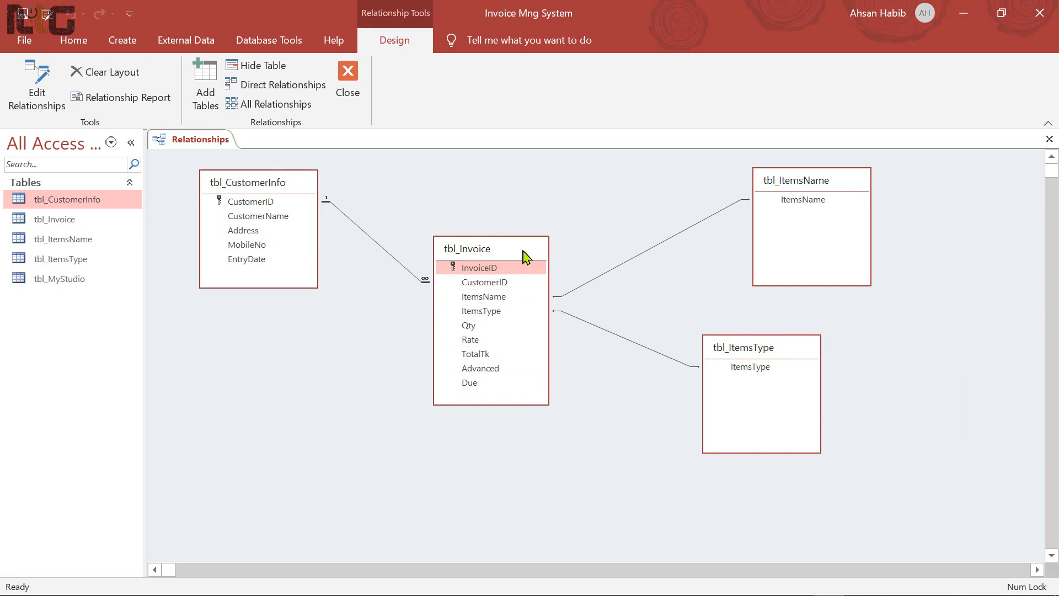
click(347, 77)
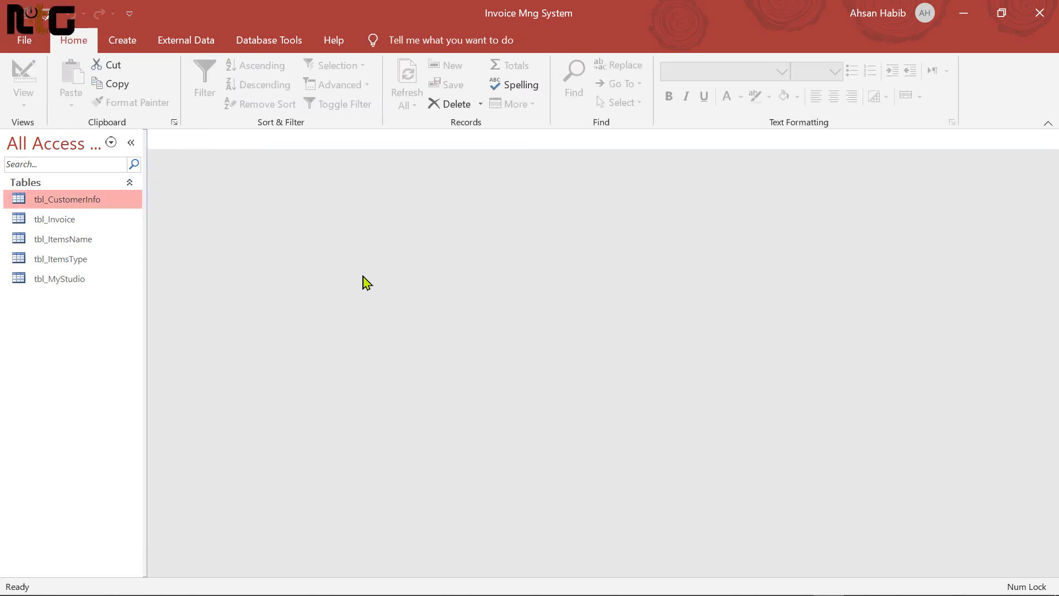
Start a new design-view query with tbl_CustomerInfo, tbl_Invoice and tbl_MyStudio
click(136, 41)
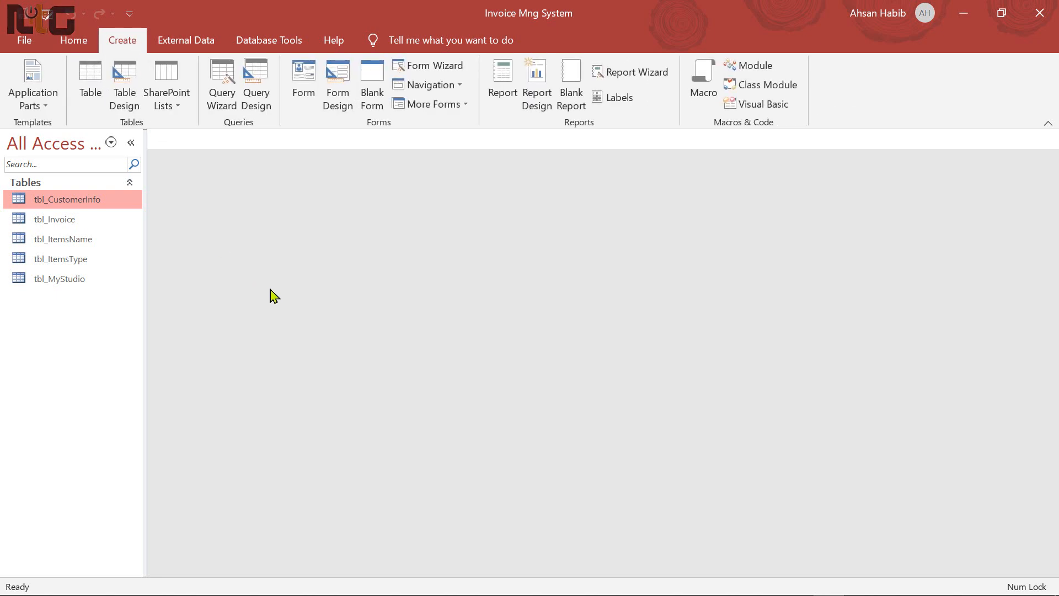
click(263, 93)
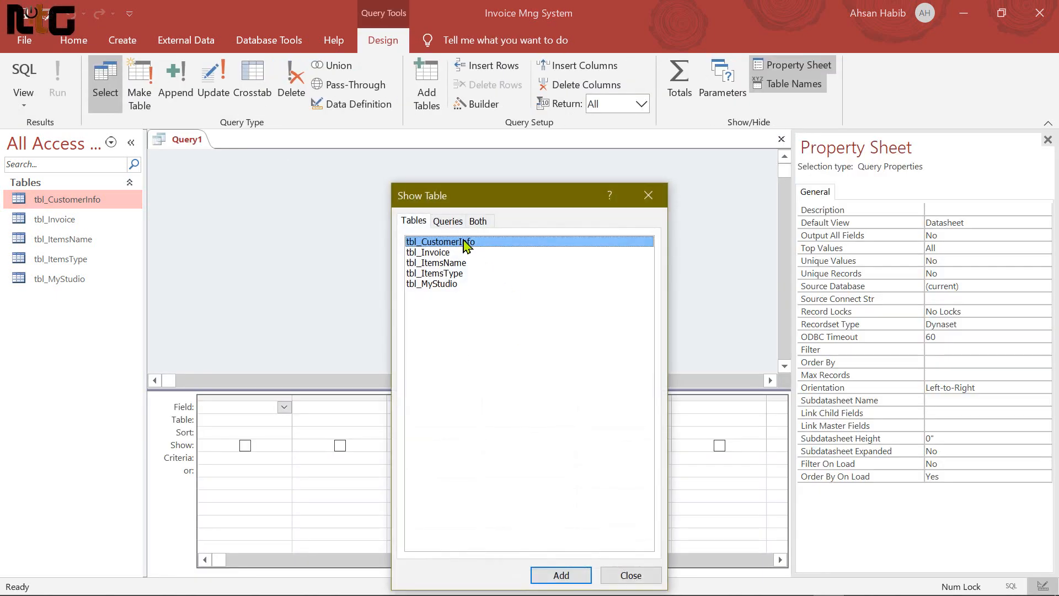
click(561, 574)
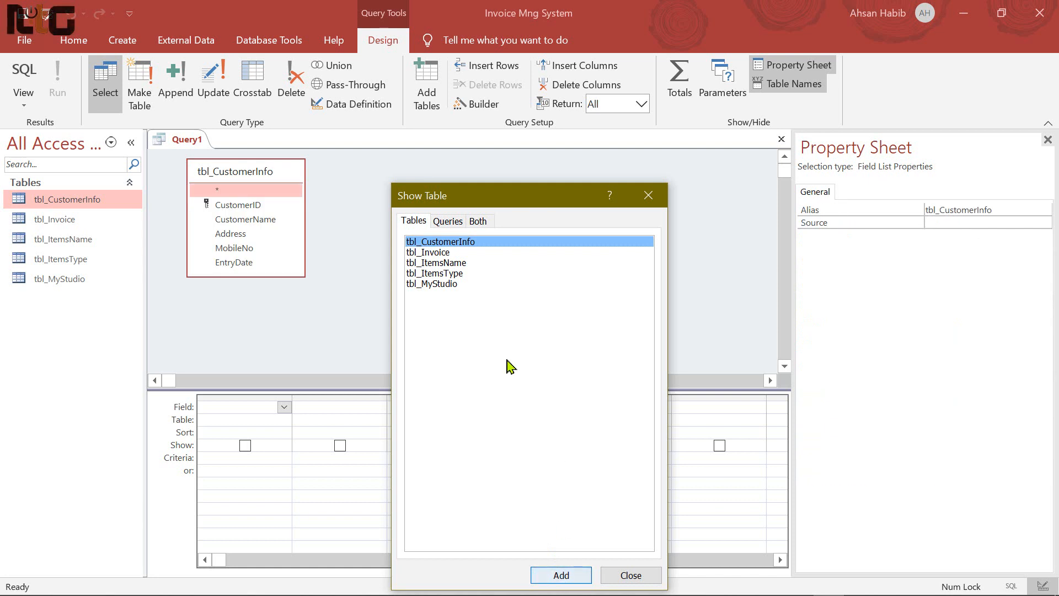
click(441, 255)
click(560, 576)
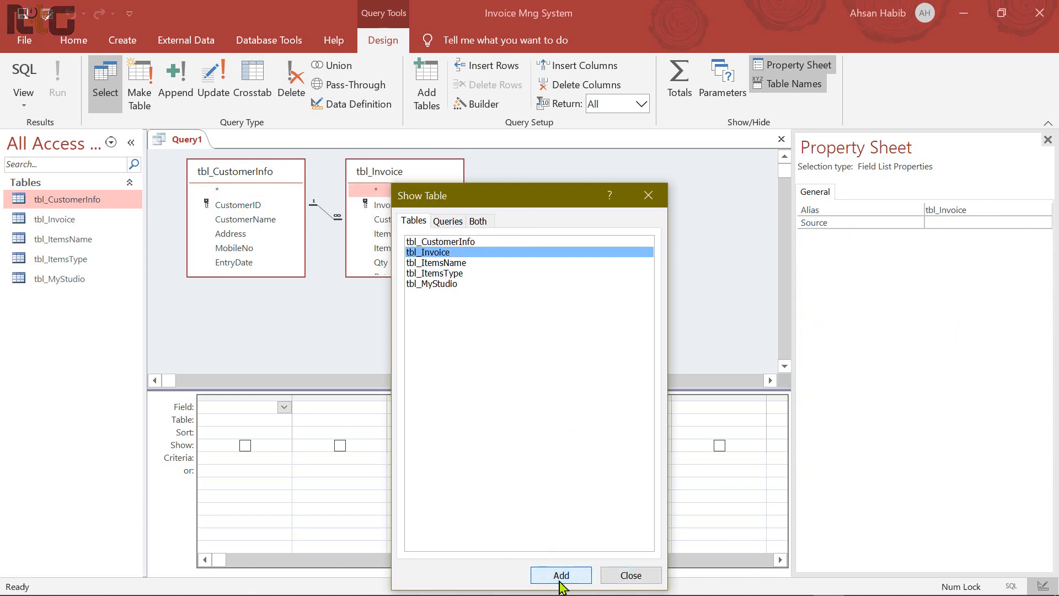
click(445, 285)
click(562, 574)
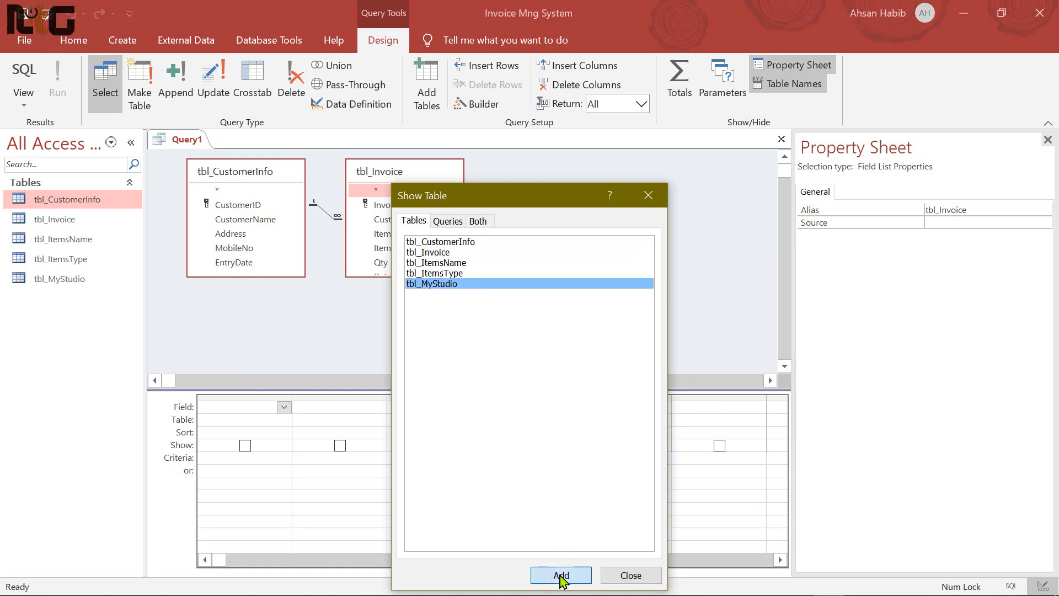
click(623, 577)
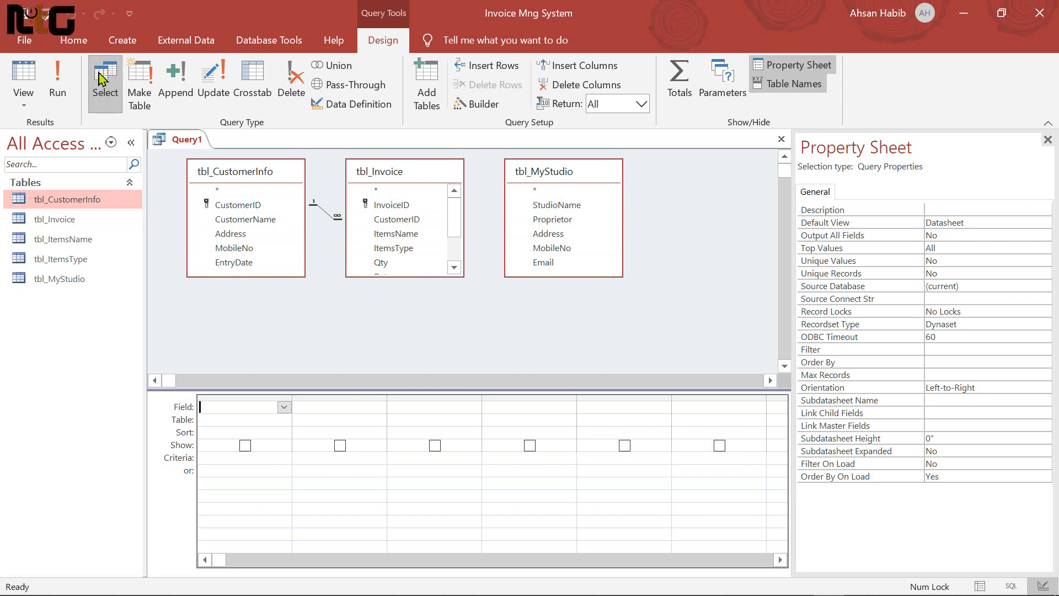
Place CustomerID, CustomerName, MobileNo and EntryDate into the query grid
click(257, 209)
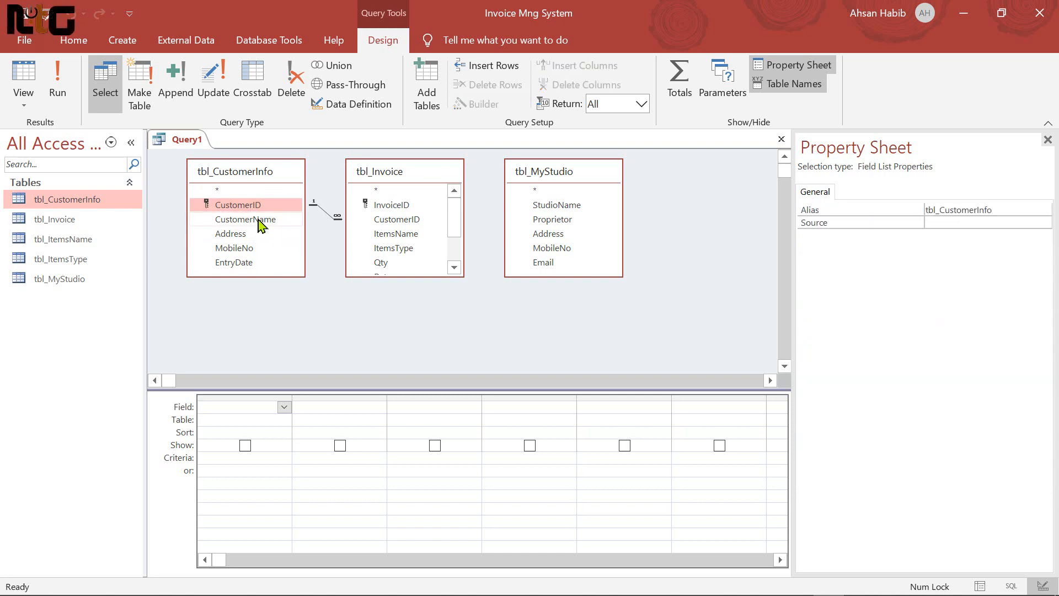
shift+click(261, 220)
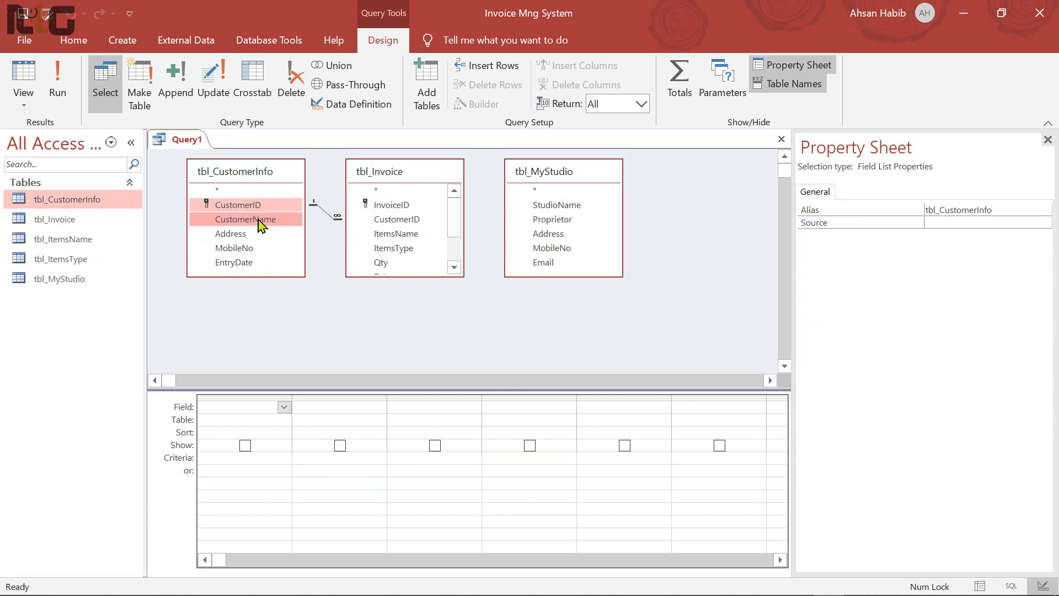
ctrl+click(243, 251)
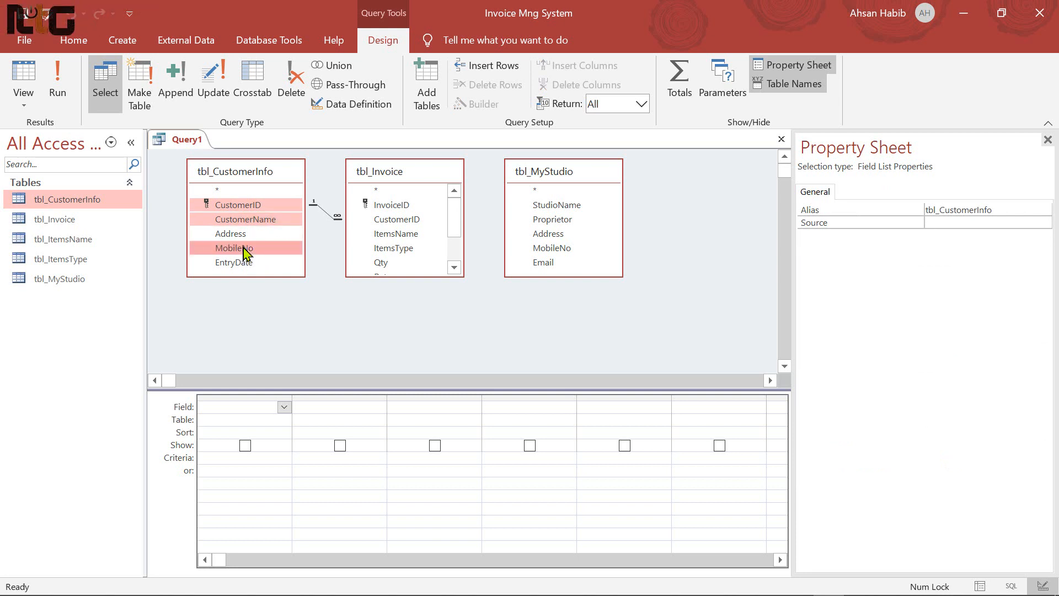
ctrl+click(243, 263)
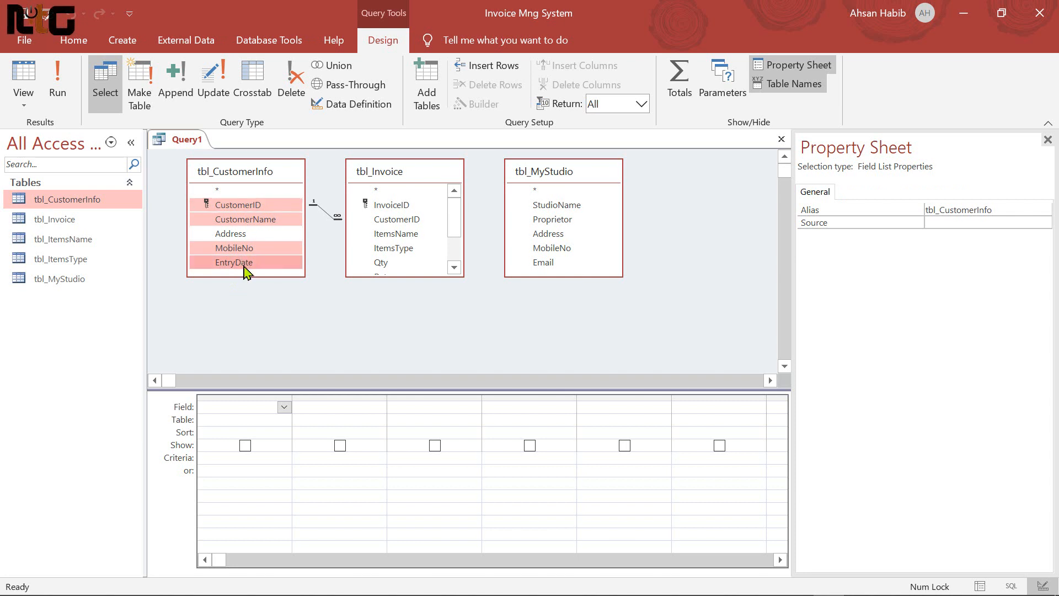
drag(253, 210, 246, 408)
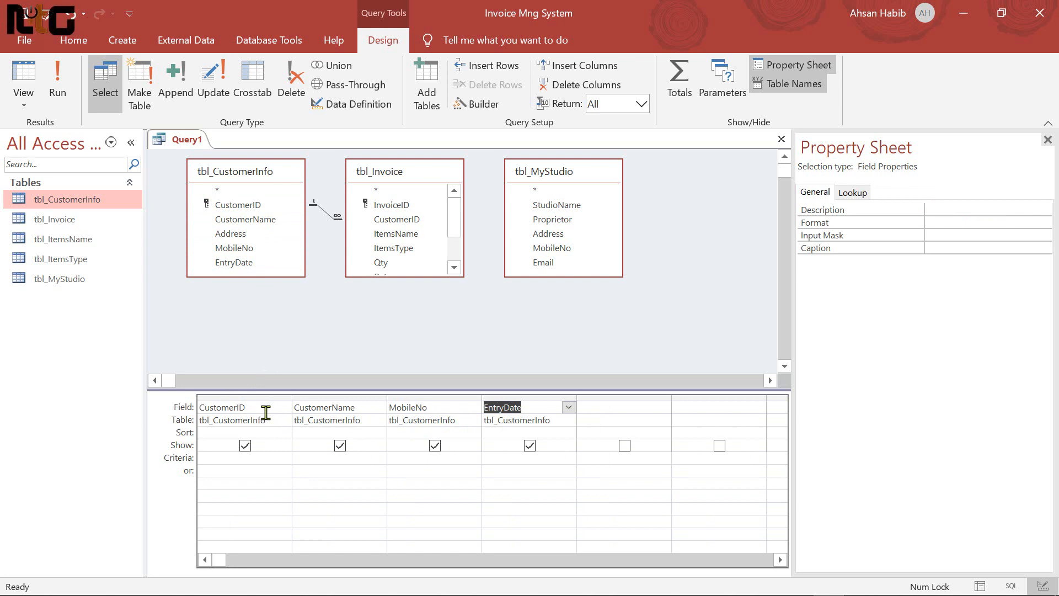
Add tbl_Invoice's fields from ItemsName through Due to the query grid
click(773, 561)
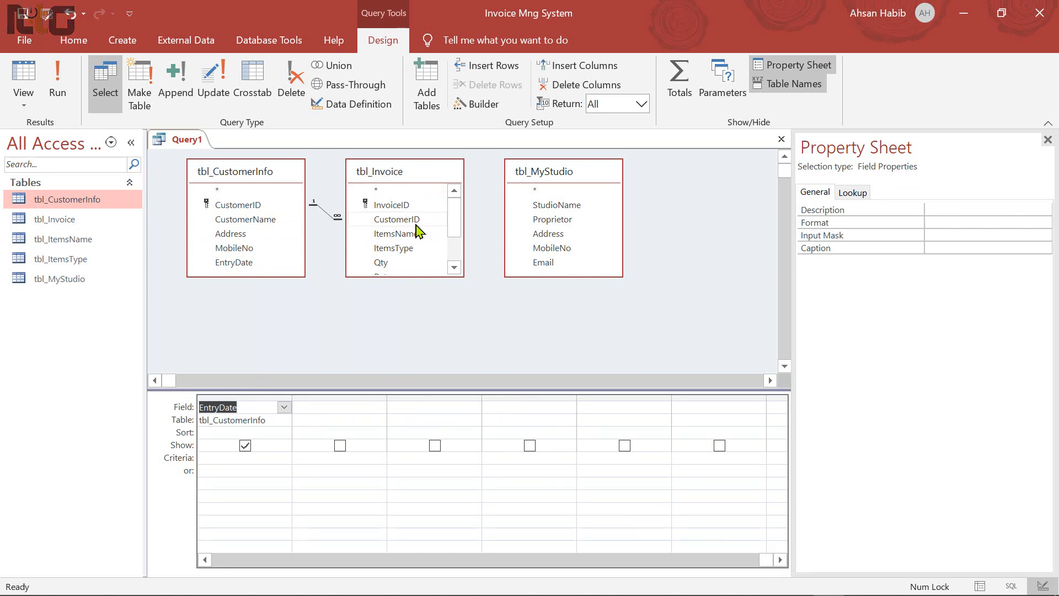
click(403, 237)
drag(435, 277, 433, 331)
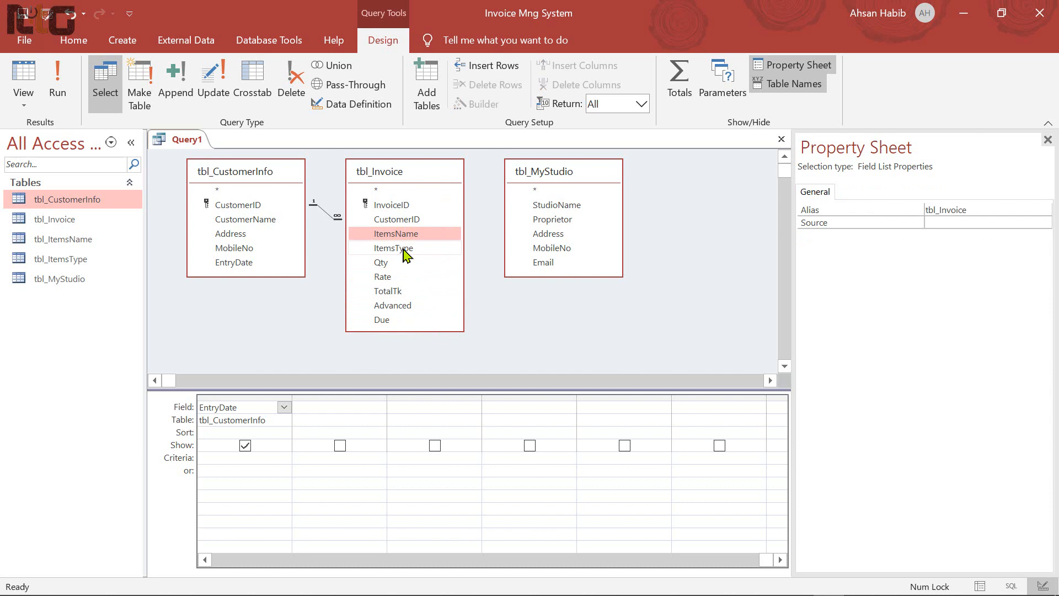
shift+click(389, 276)
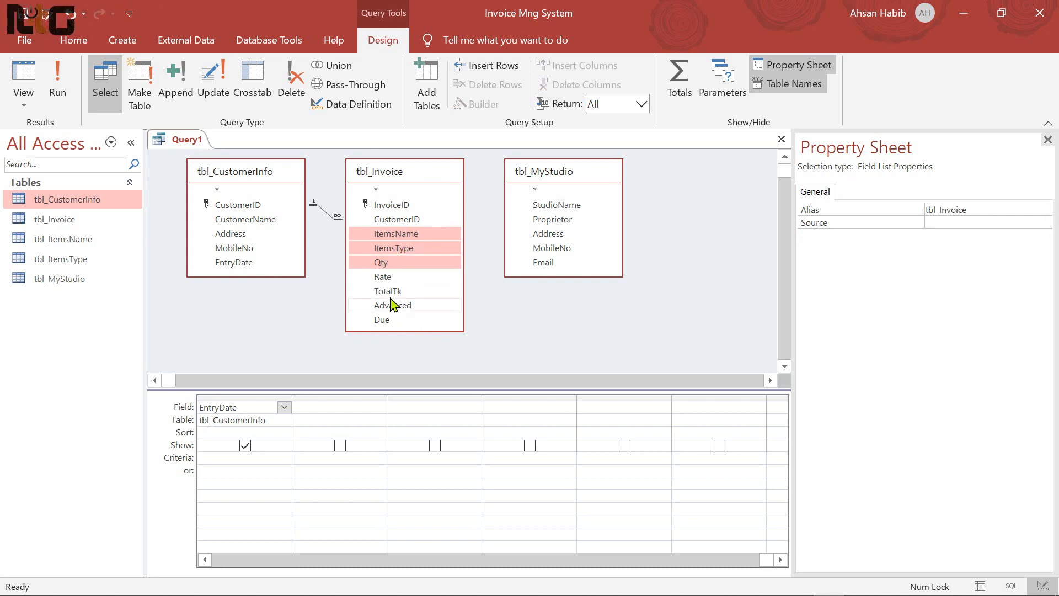
shift+click(403, 305)
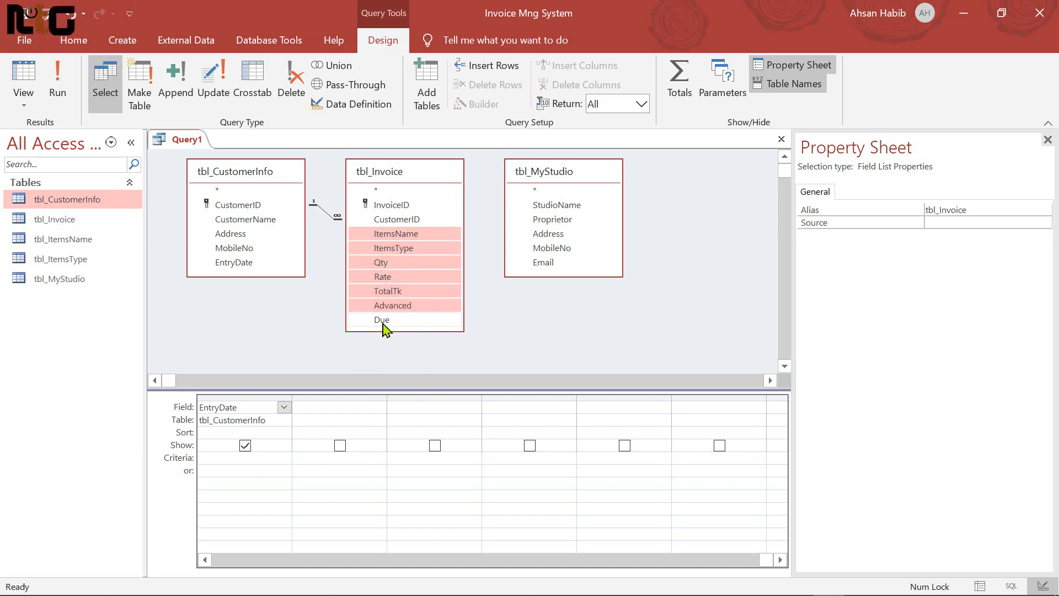
shift+click(382, 322)
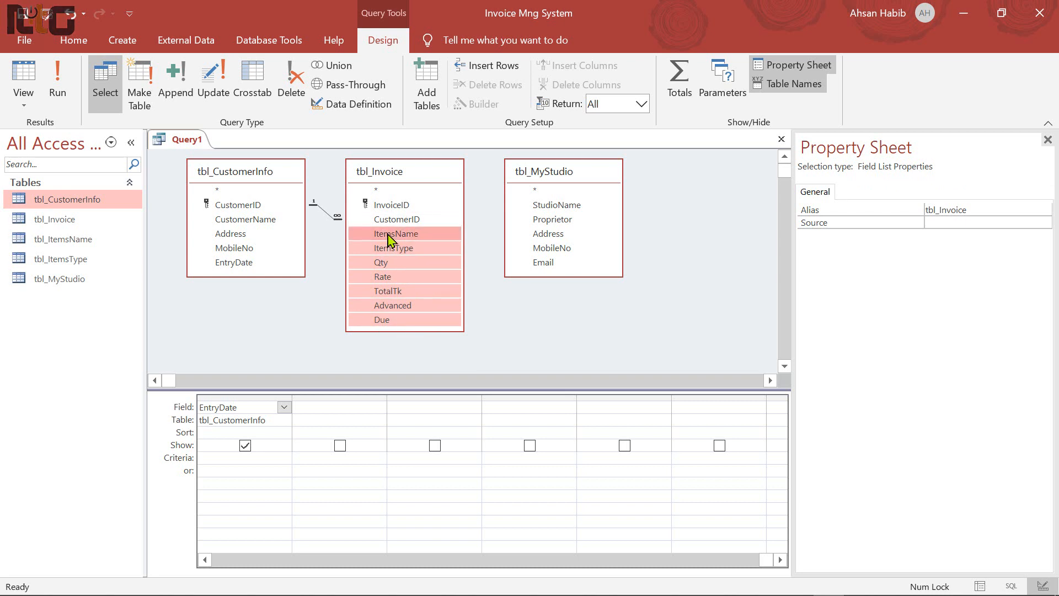
drag(389, 239, 322, 407)
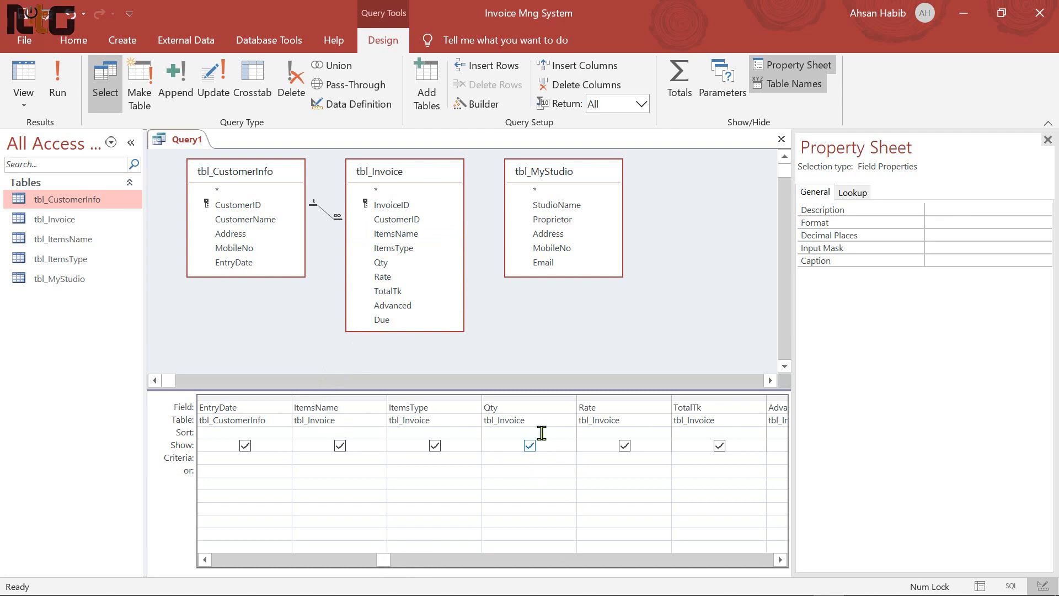
Add tbl_MyStudio's StudioName through Email fields to the grid and run the query
click(780, 560)
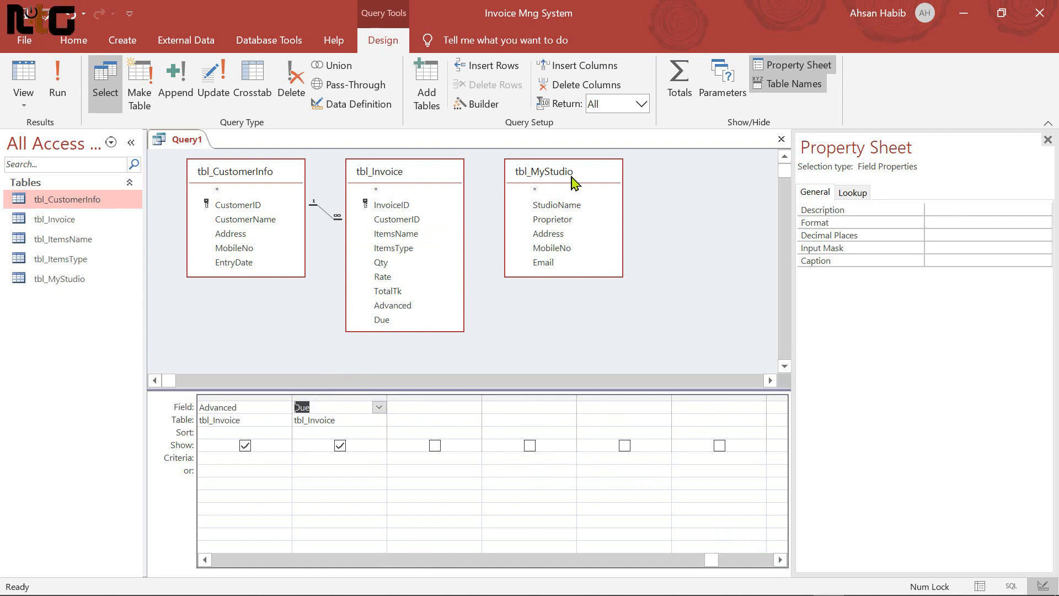
click(563, 207)
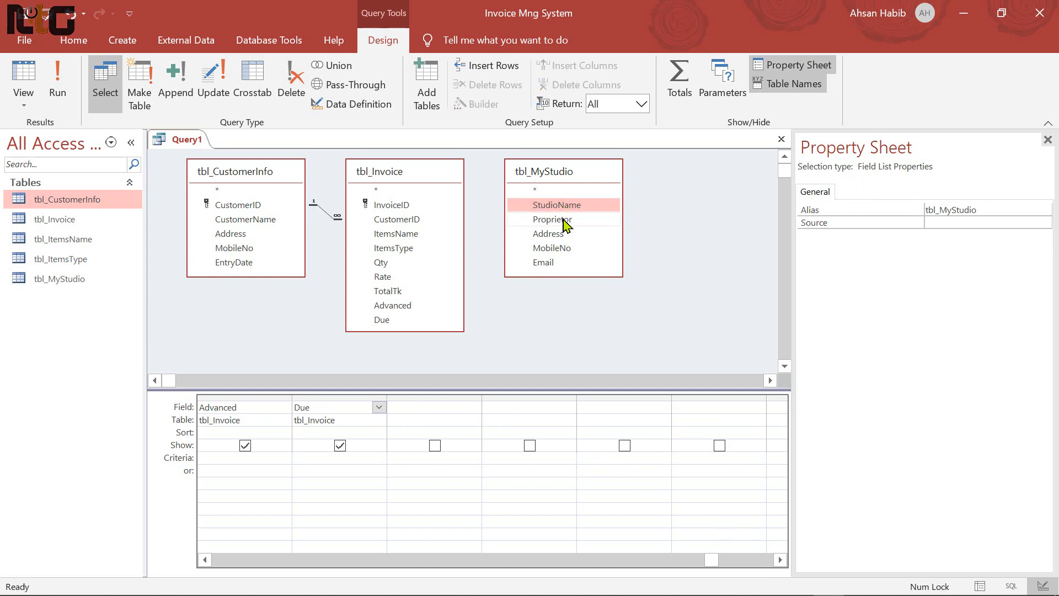
shift+click(566, 262)
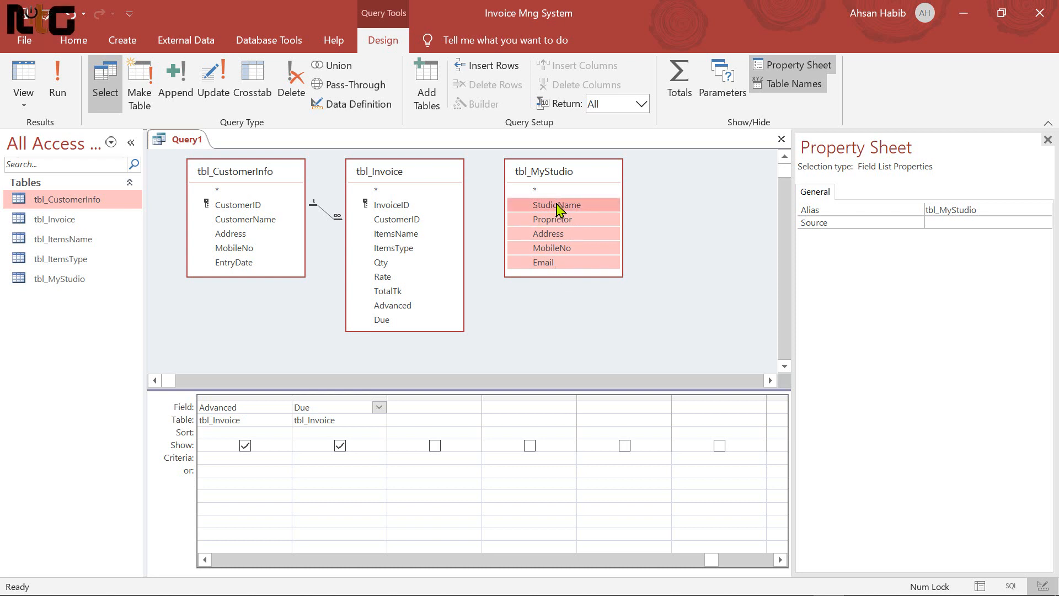
drag(558, 210, 401, 416)
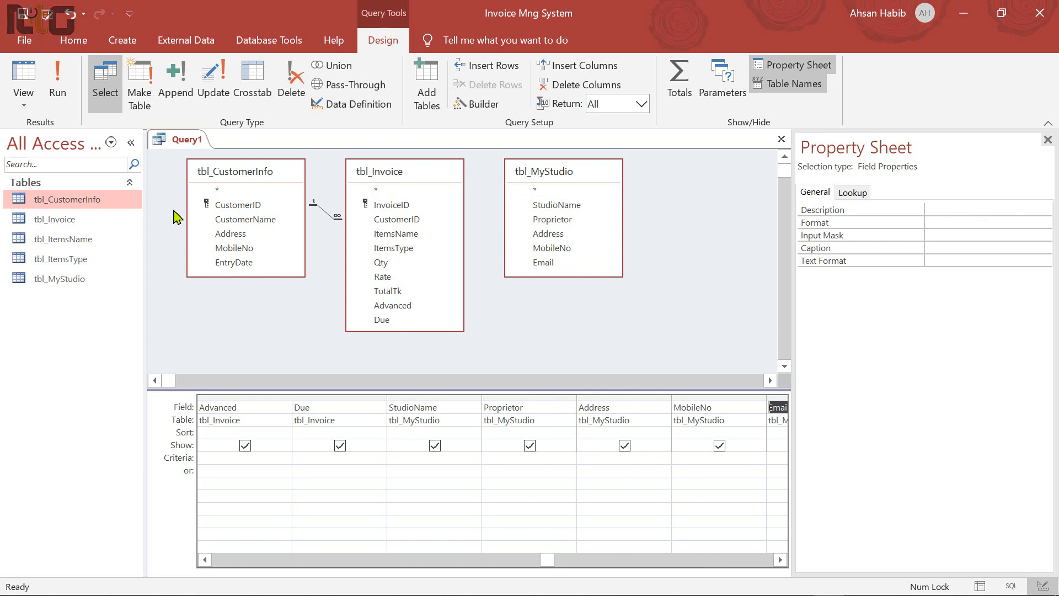
click(58, 81)
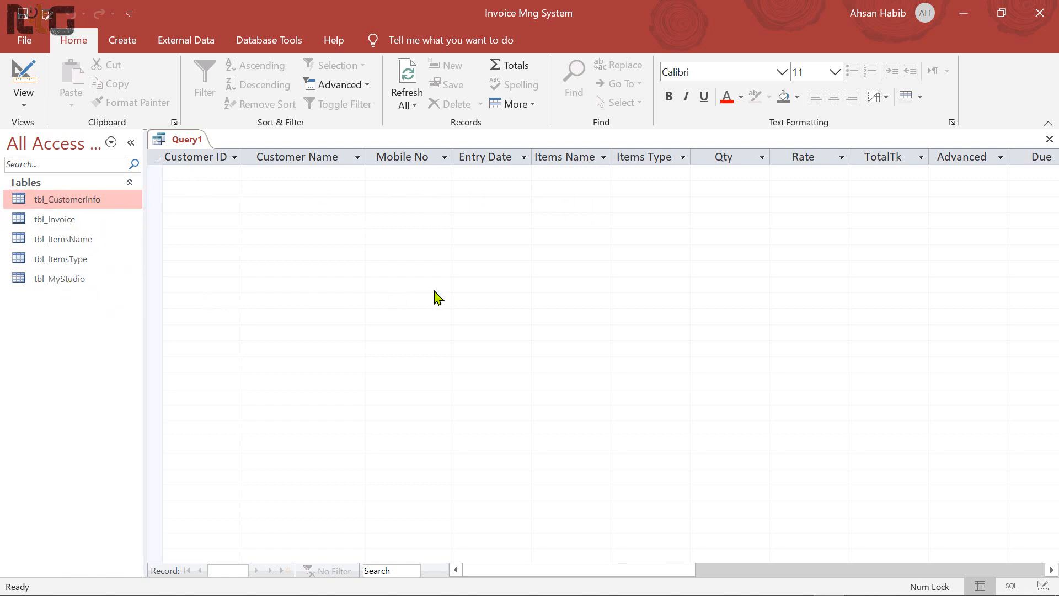
Save the query as qry_Invoice and close it
key(ctrl+s)
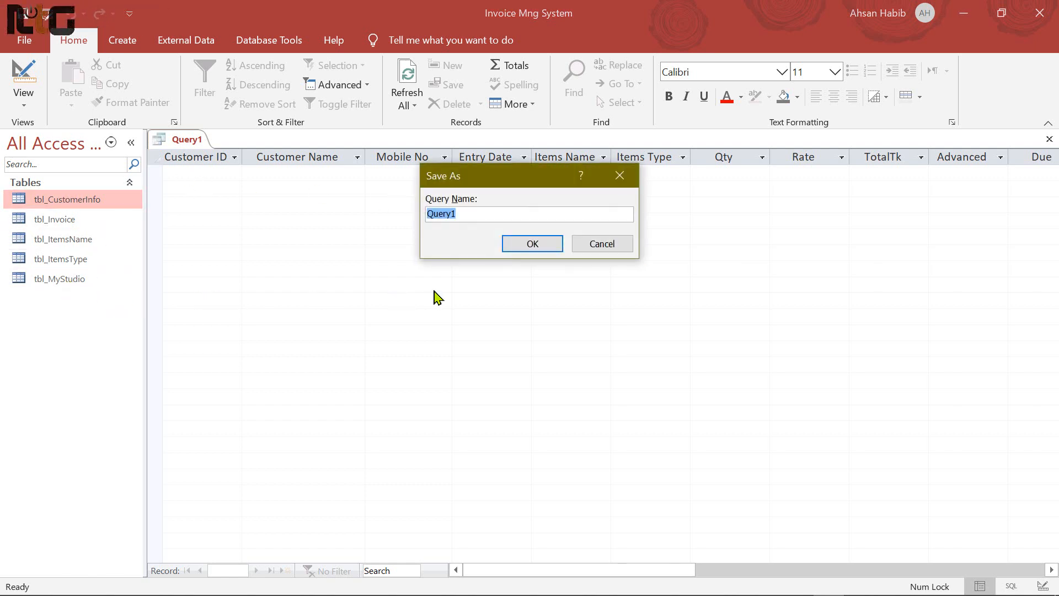
text(qry)
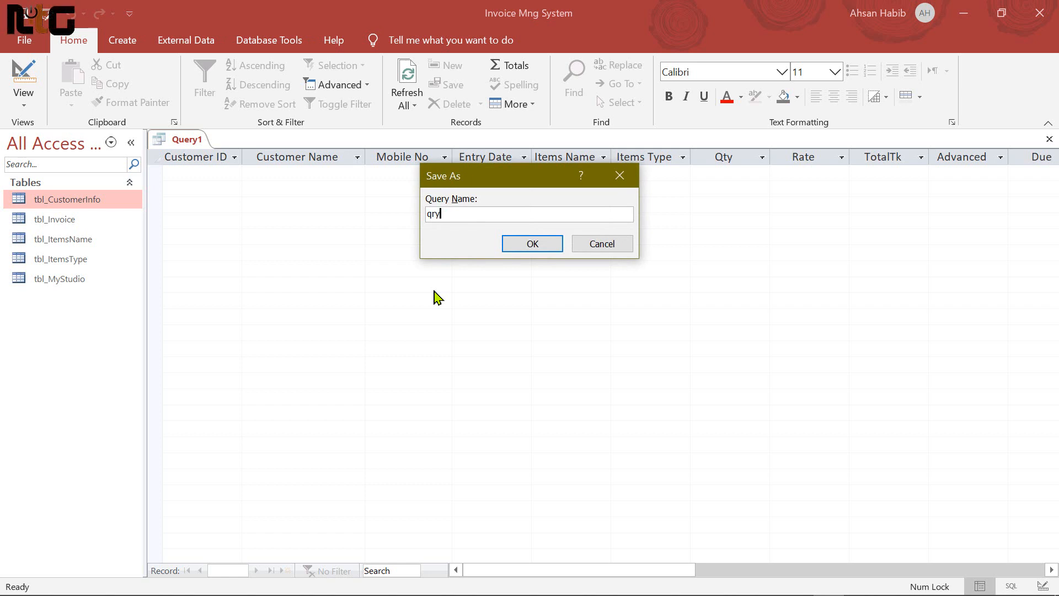
text(Invoice_)
click(492, 209)
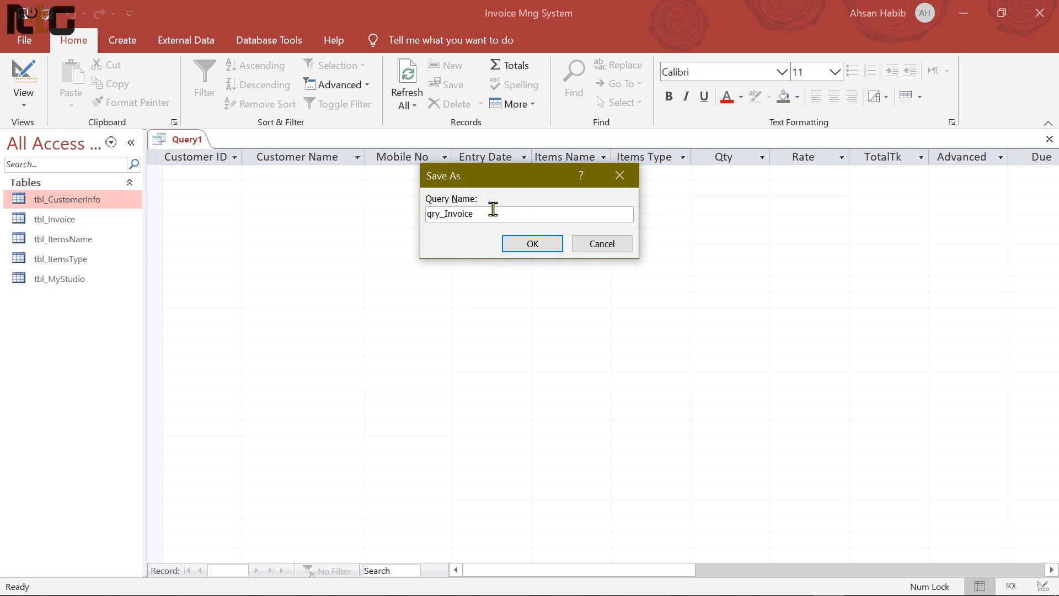
click(537, 249)
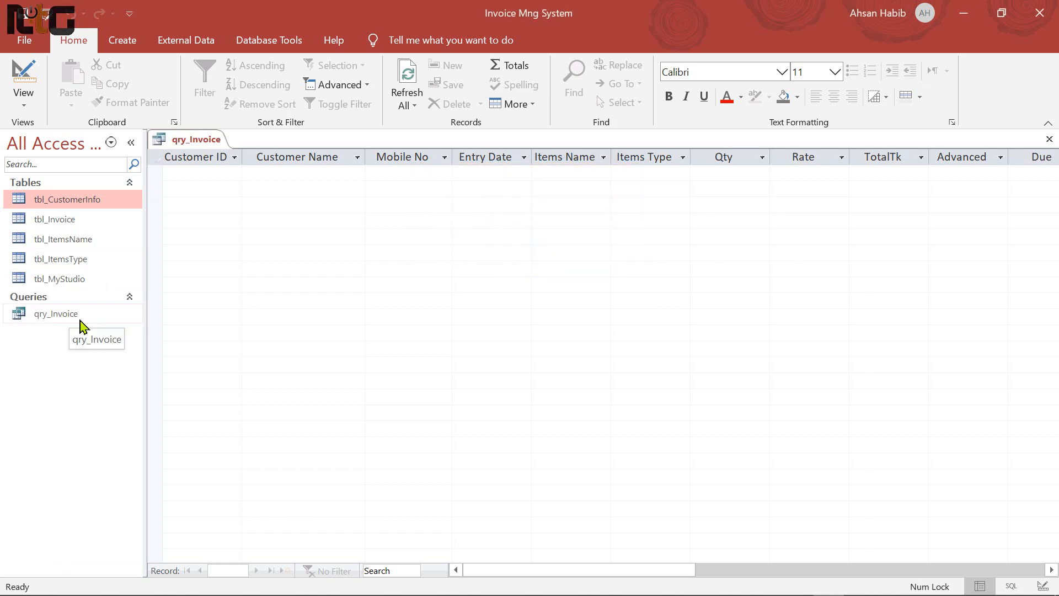
click(1049, 138)
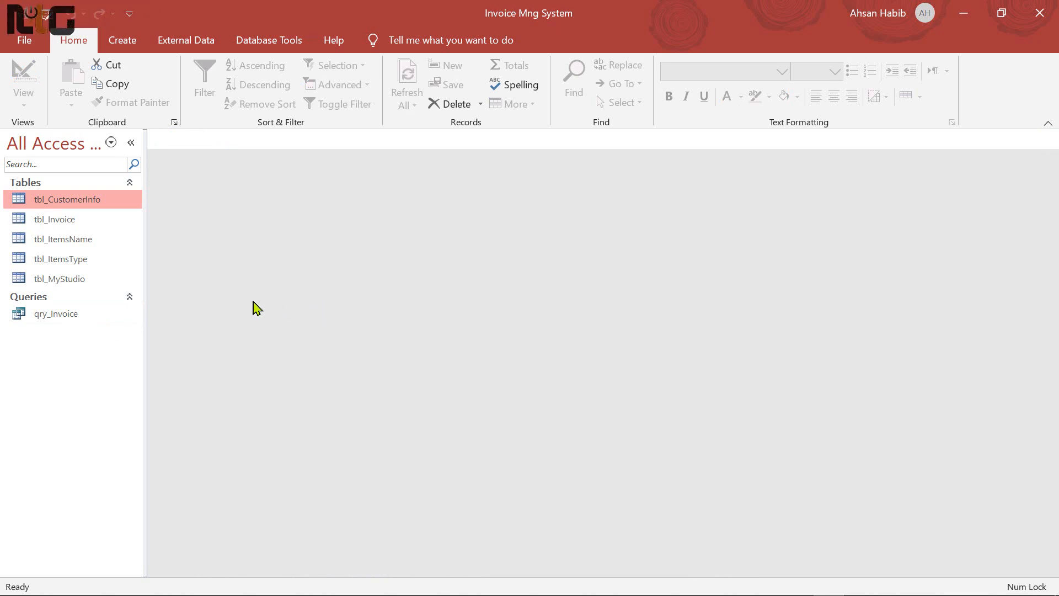
Build a new query on tbl_MyStudio with its StudioName through Email fields
click(123, 40)
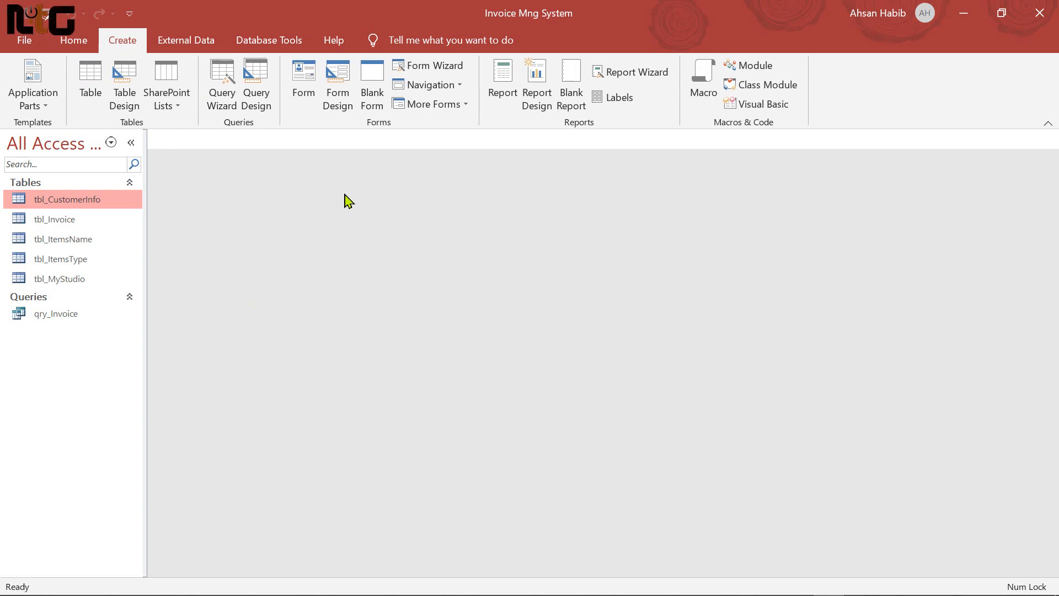
click(257, 92)
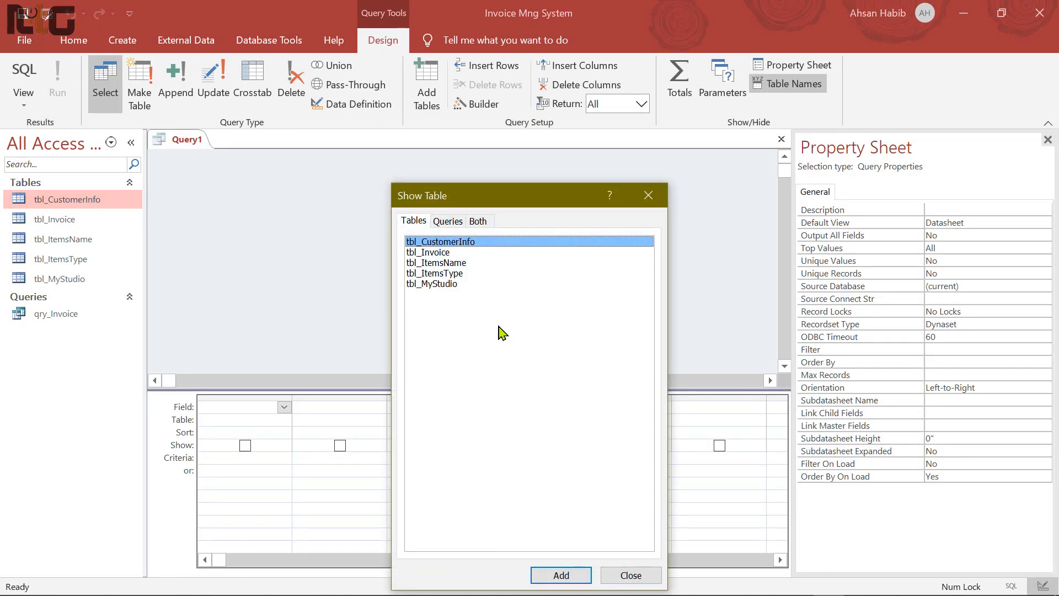
double_click(448, 286)
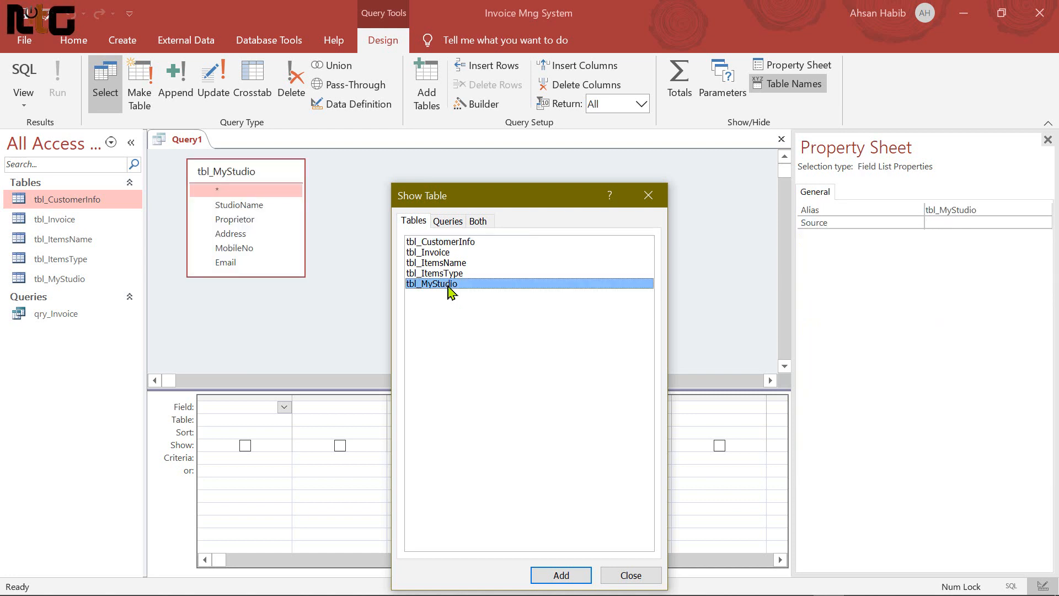
click(630, 575)
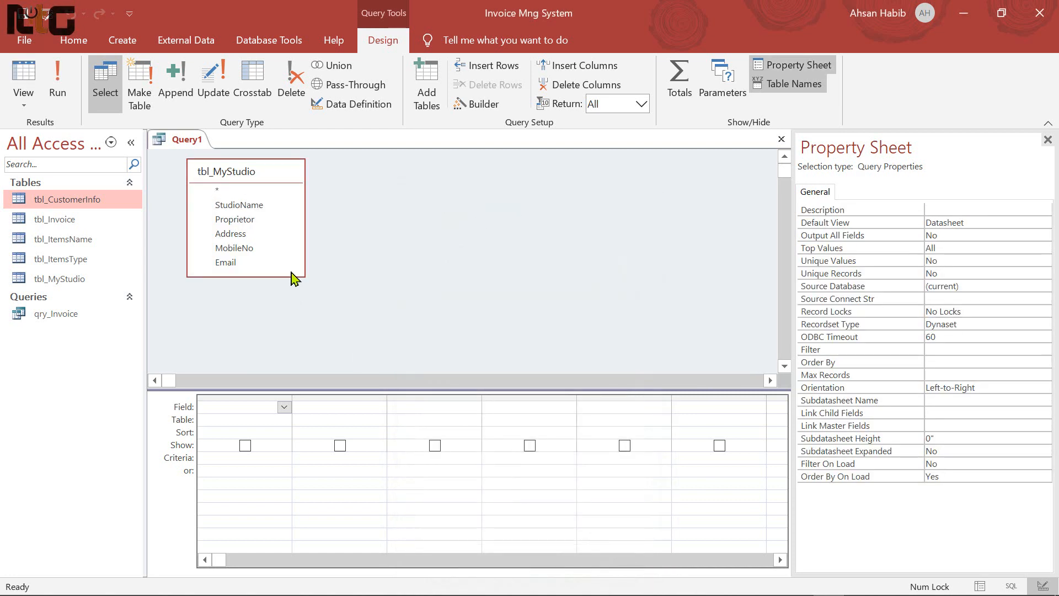
click(237, 210)
drag(237, 212, 236, 265)
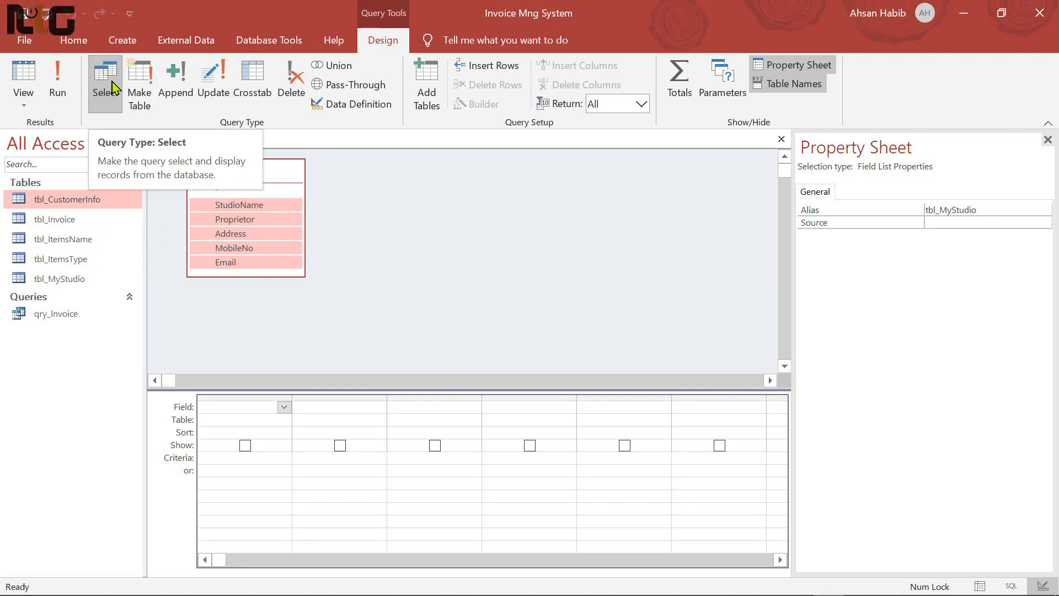
drag(208, 200, 247, 408)
Save the query as qry_MyStudio and close it
key(ctrl+s)
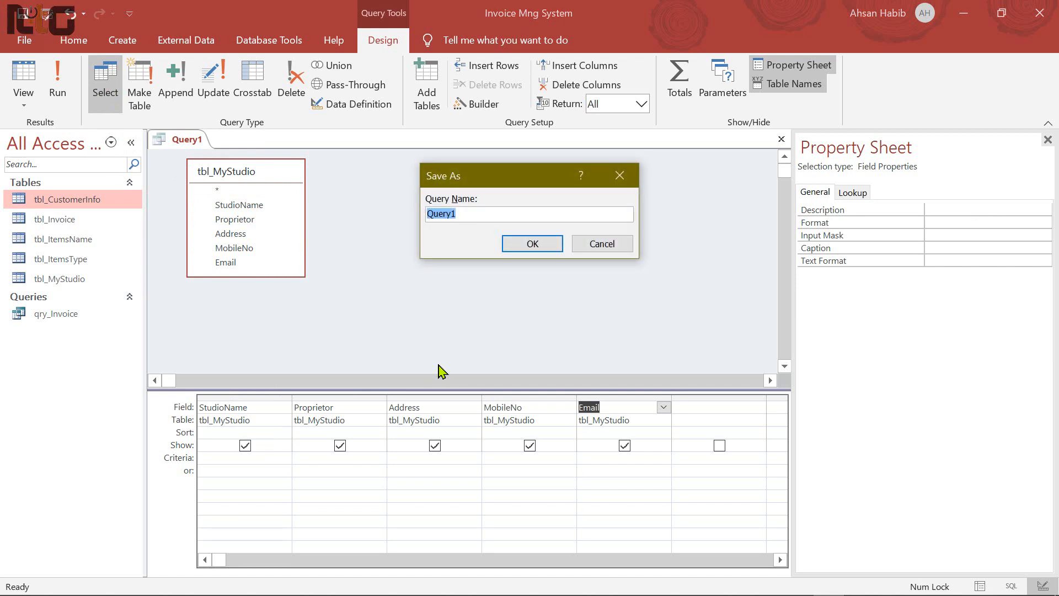
text(qry_MyStudio)
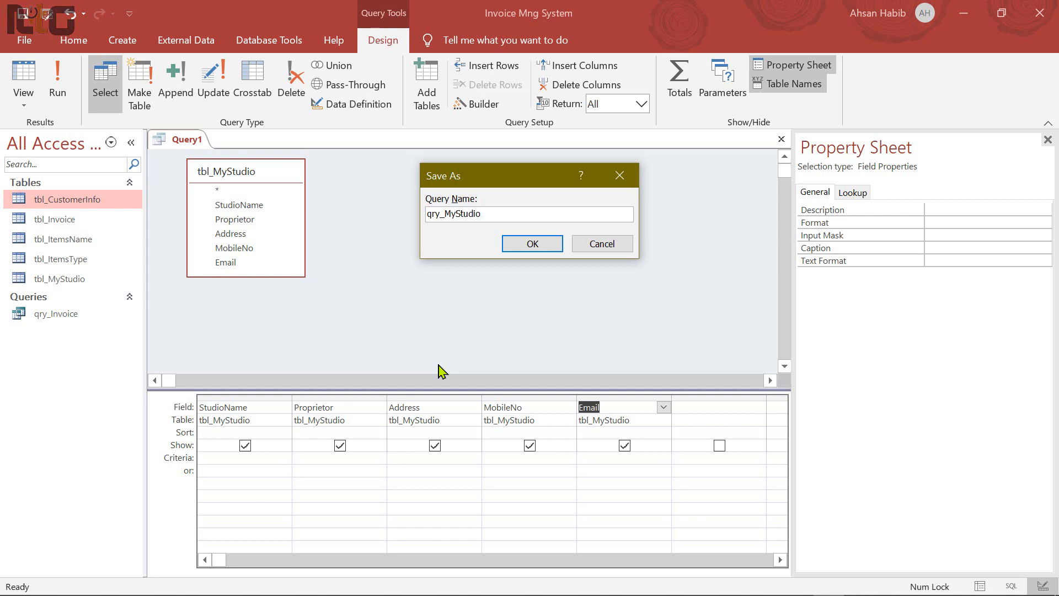
click(529, 244)
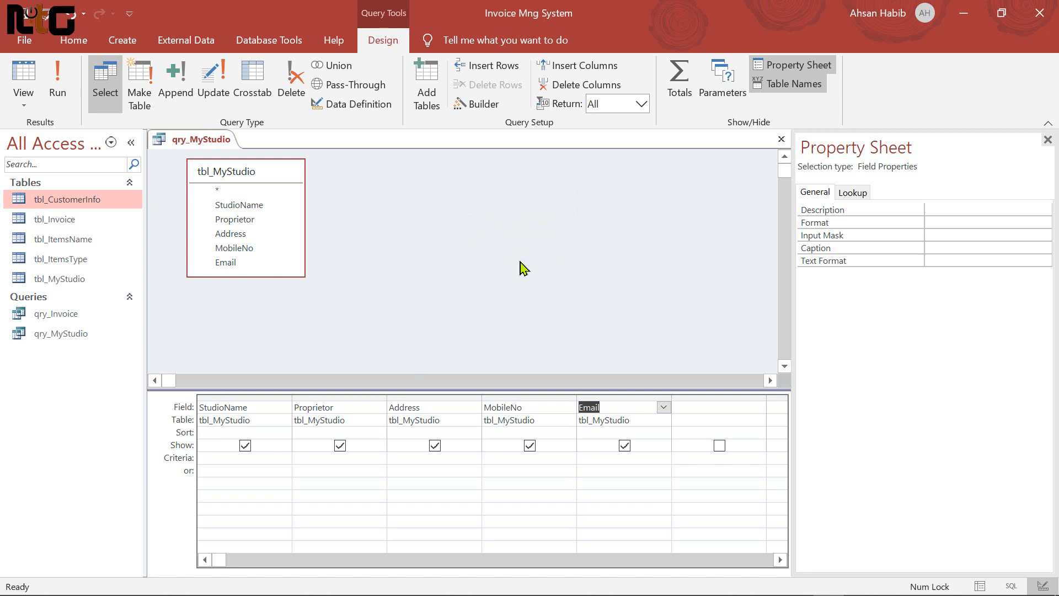
click(783, 140)
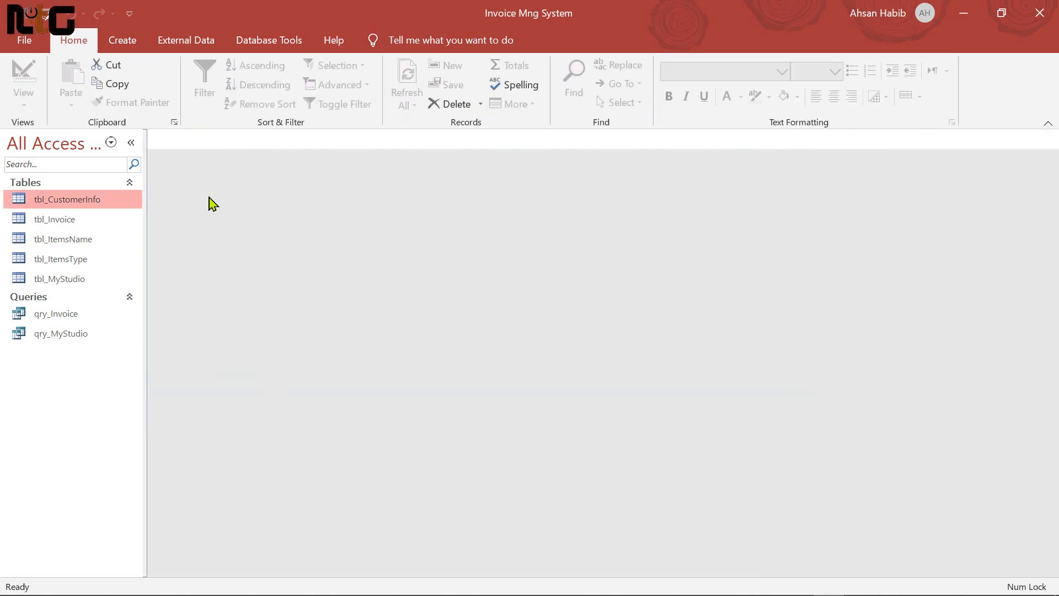
Start a new design-view query containing tbl_Invoice
click(123, 42)
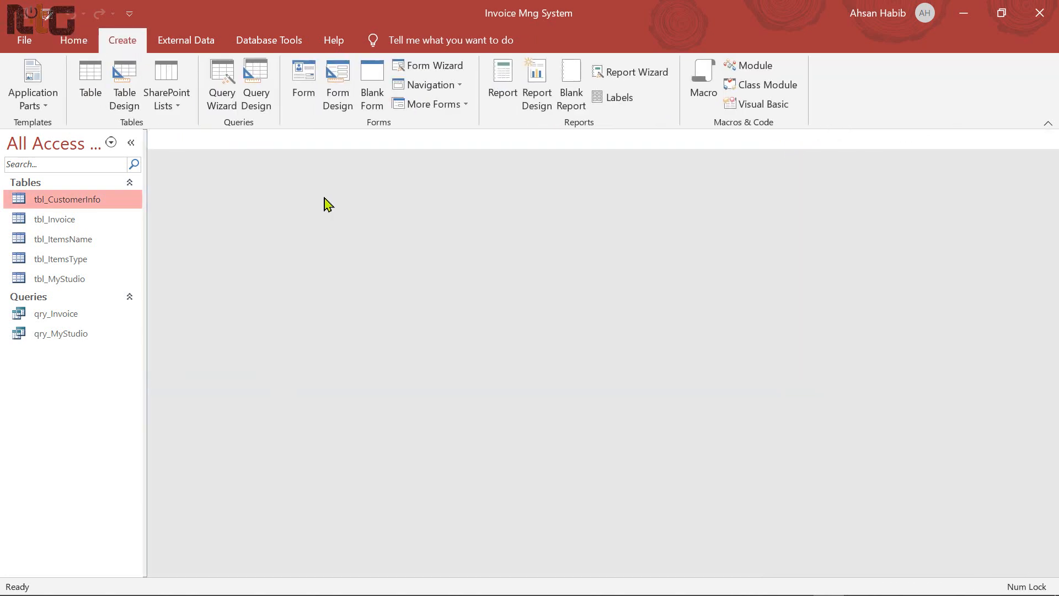
click(257, 88)
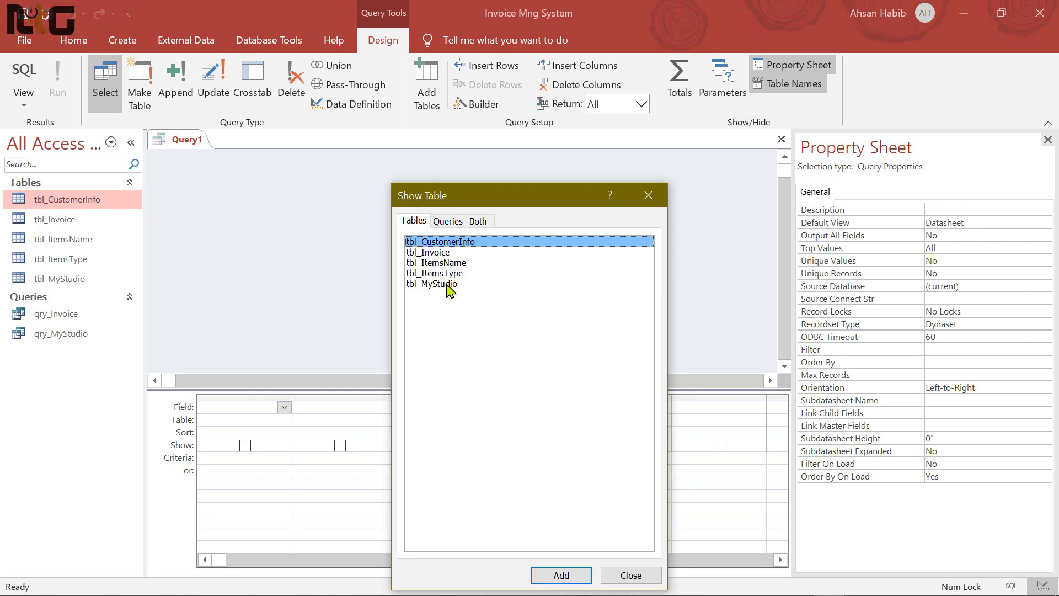
click(433, 254)
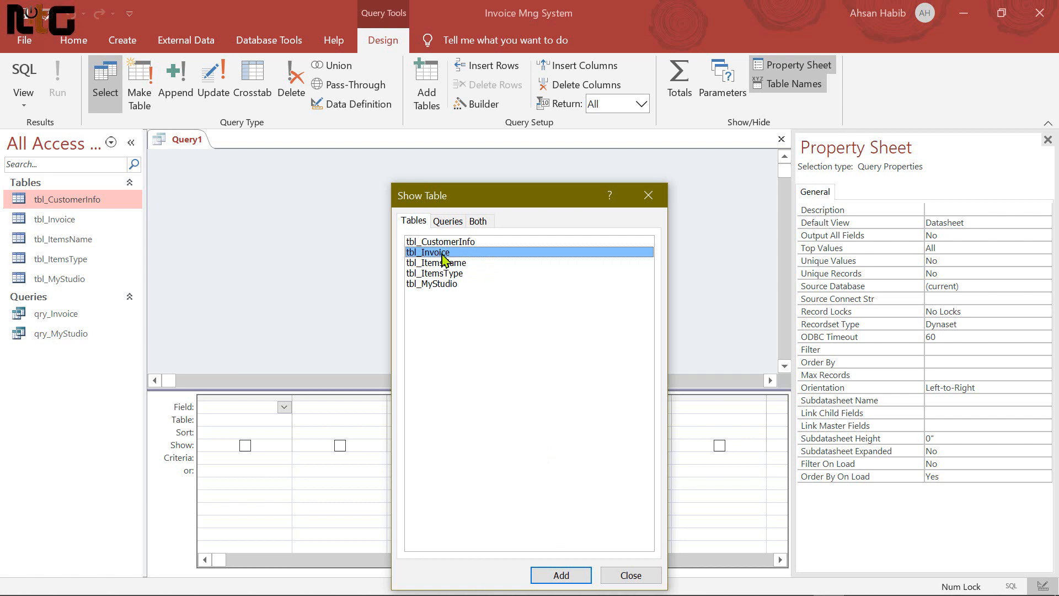
click(561, 575)
click(630, 574)
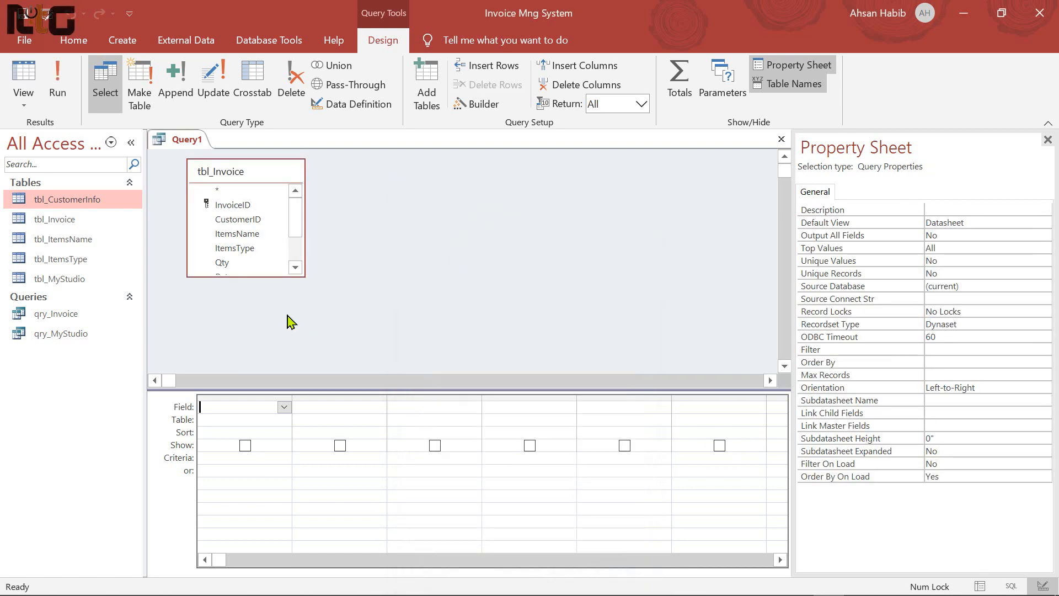
Enlarge the tbl_Invoice field list and place Advanced and Due into the grid
drag(266, 277, 266, 332)
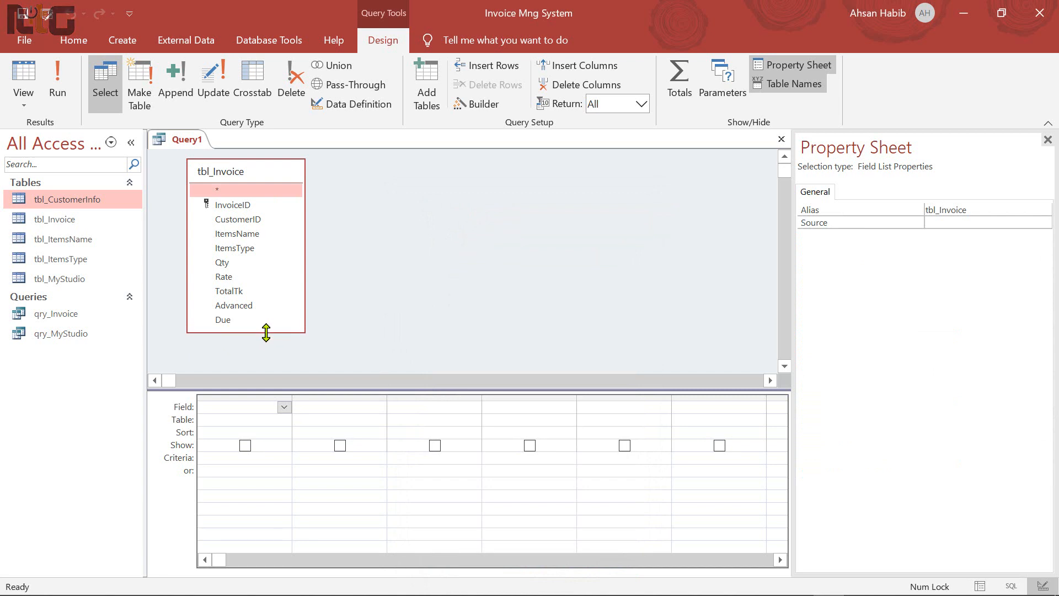
click(252, 306)
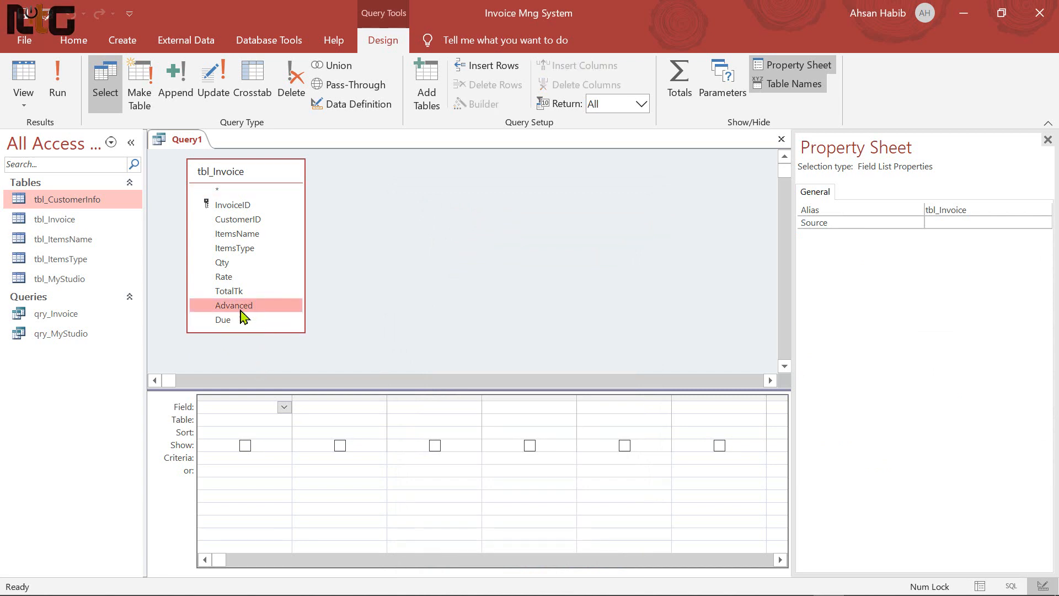
shift+click(226, 324)
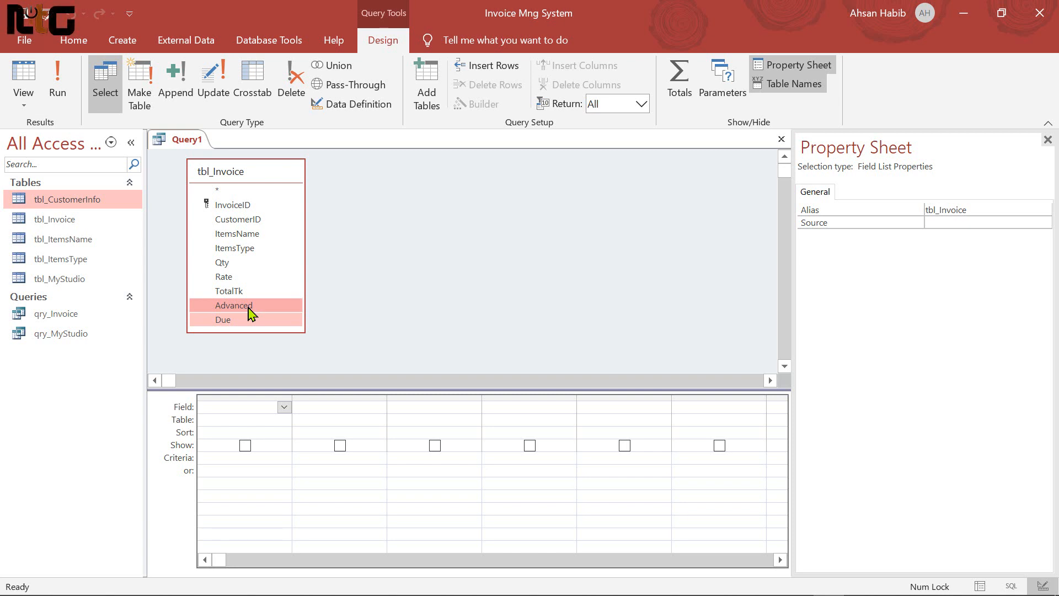
mouse_move(247, 323)
drag(254, 313, 243, 420)
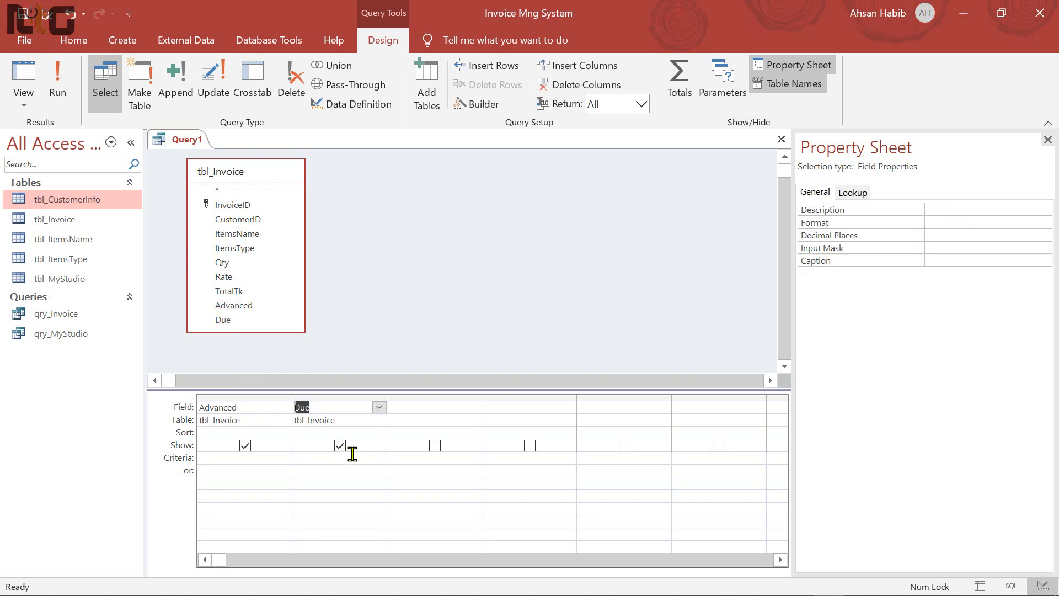
click(281, 433)
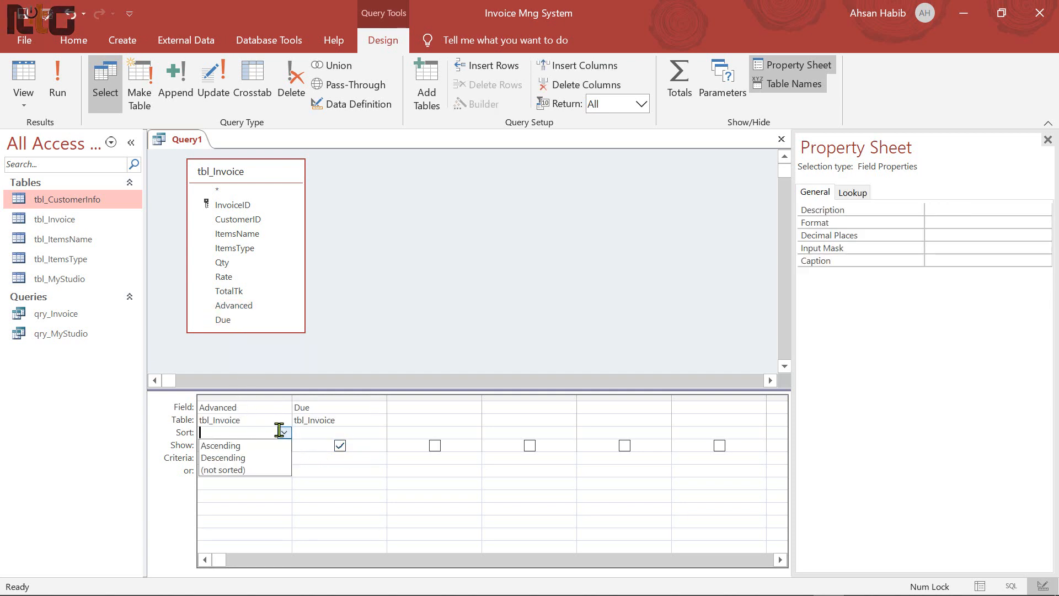
click(273, 420)
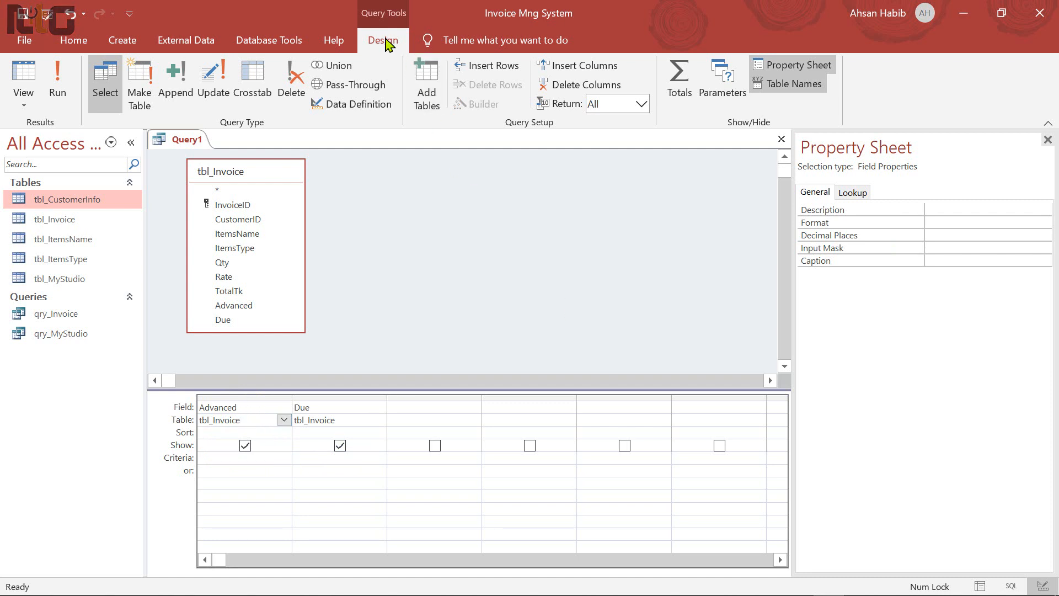
Add a Totals row and set both Advanced and Due to Sum
click(686, 97)
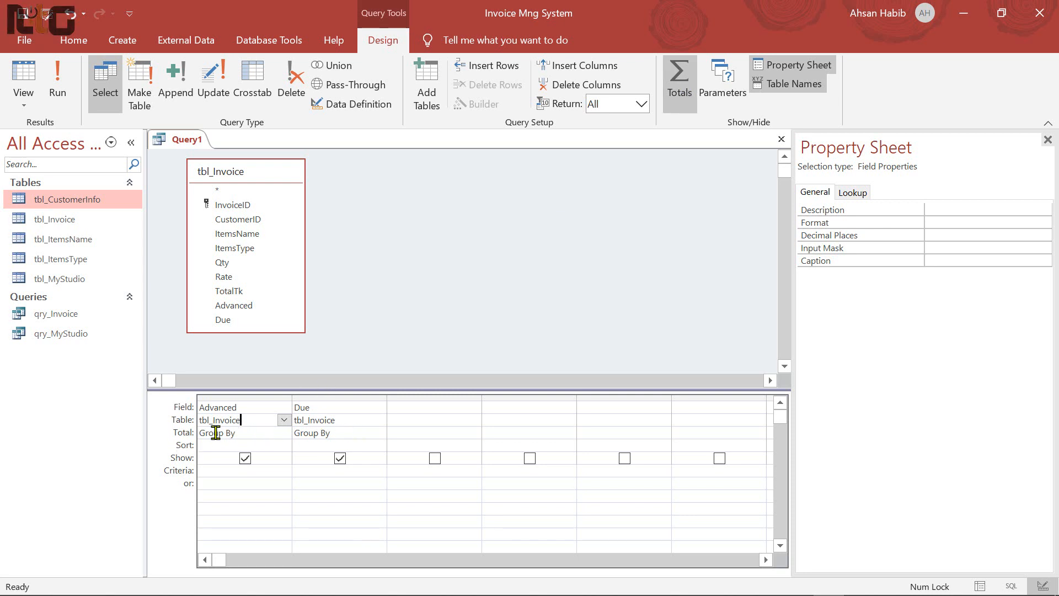
click(267, 432)
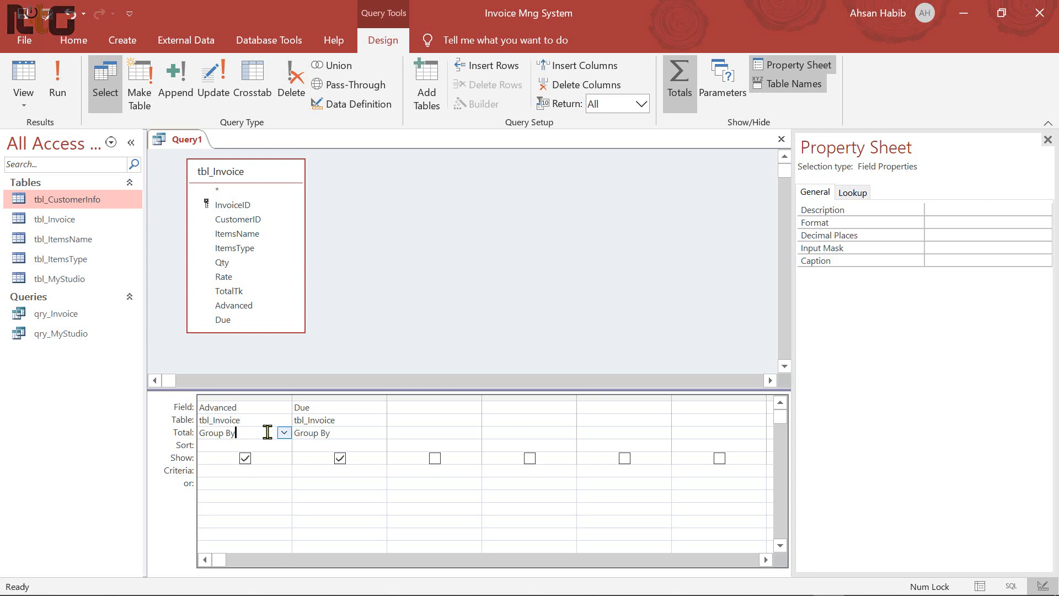
click(283, 433)
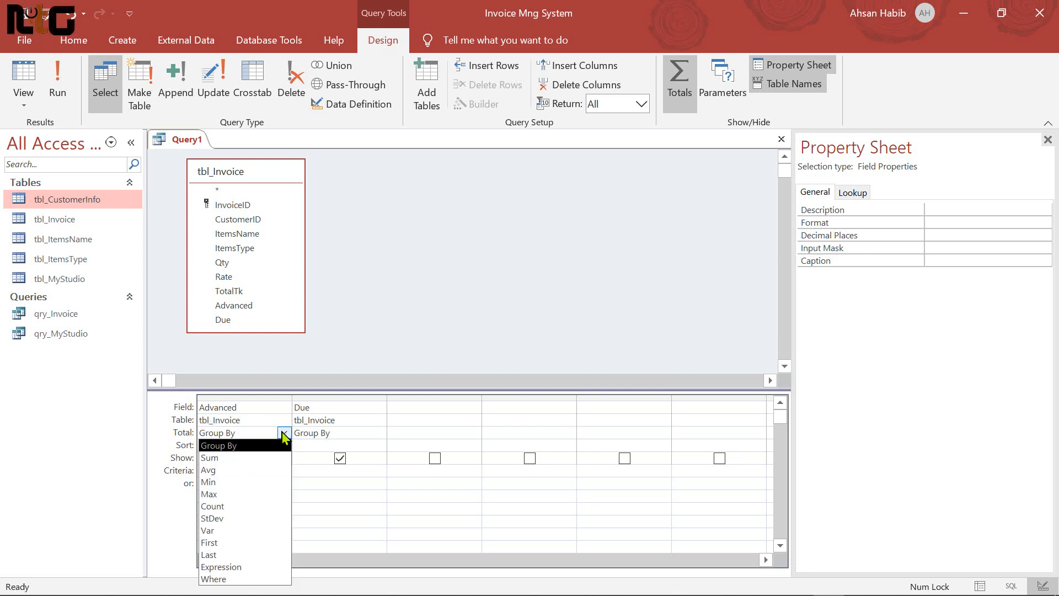
click(236, 459)
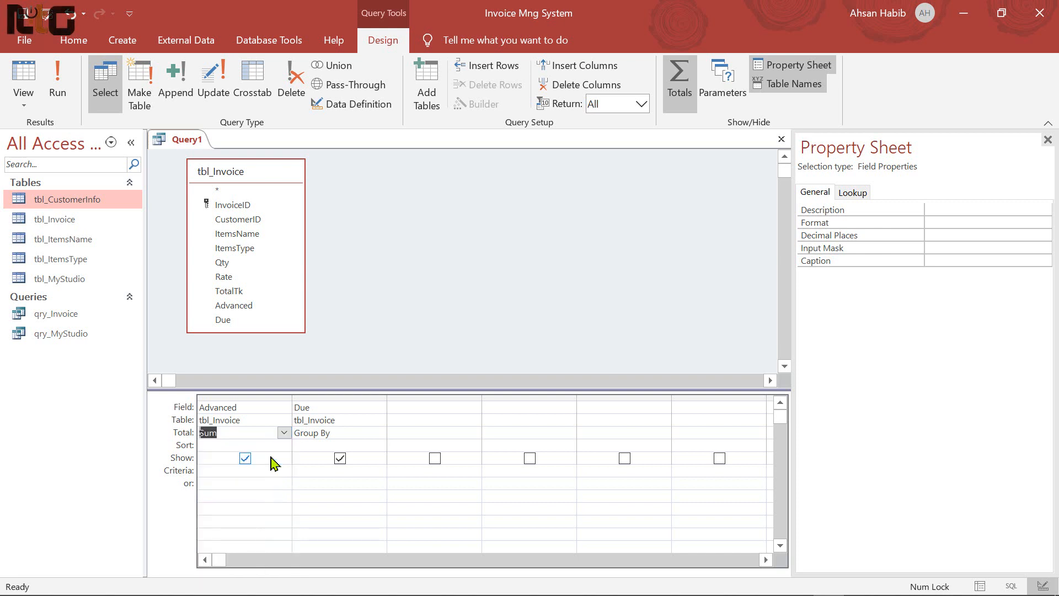
click(364, 432)
click(380, 433)
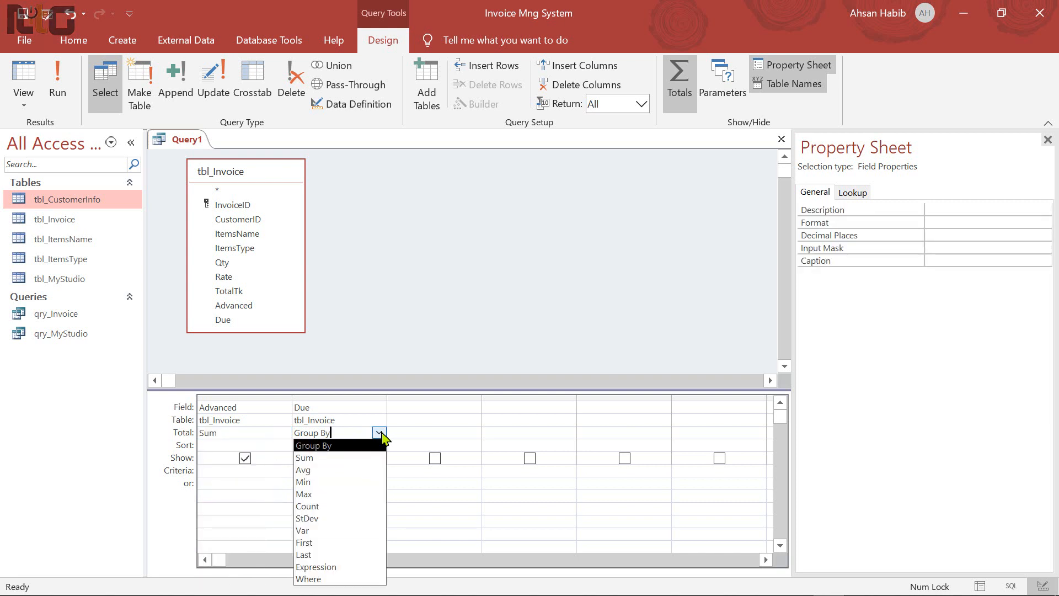
click(338, 460)
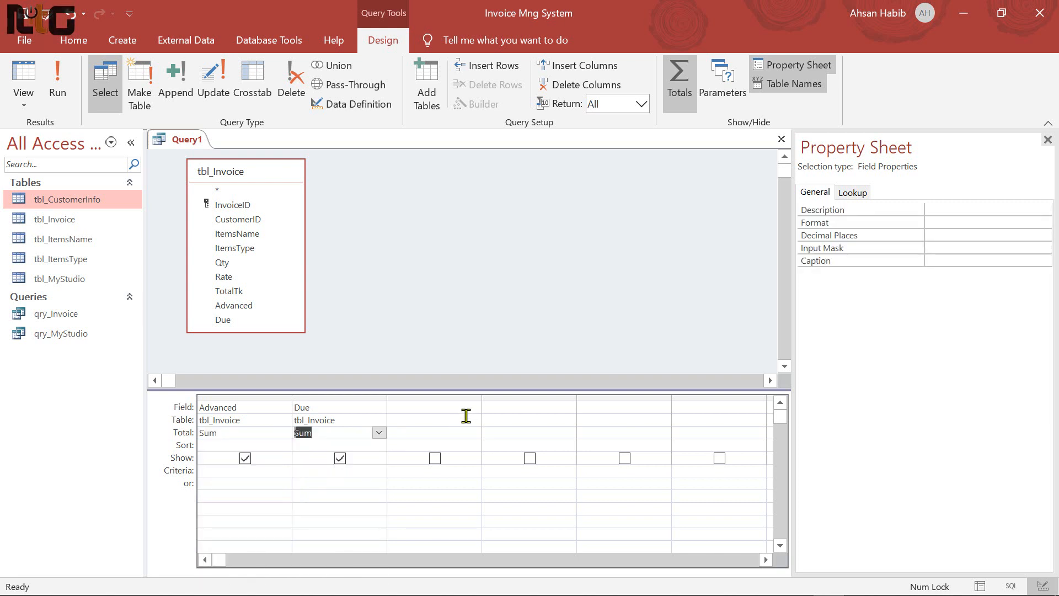
Save the totals query as qry_Summary and close it with Ctrl+W
key(ctrl+s)
key(BackSpace)
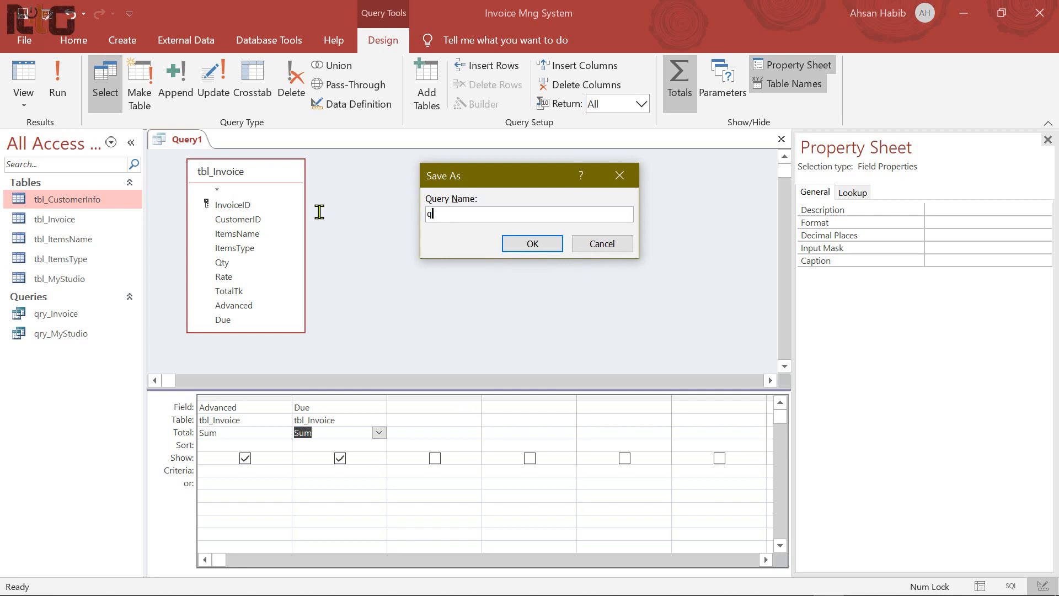
text(qry)
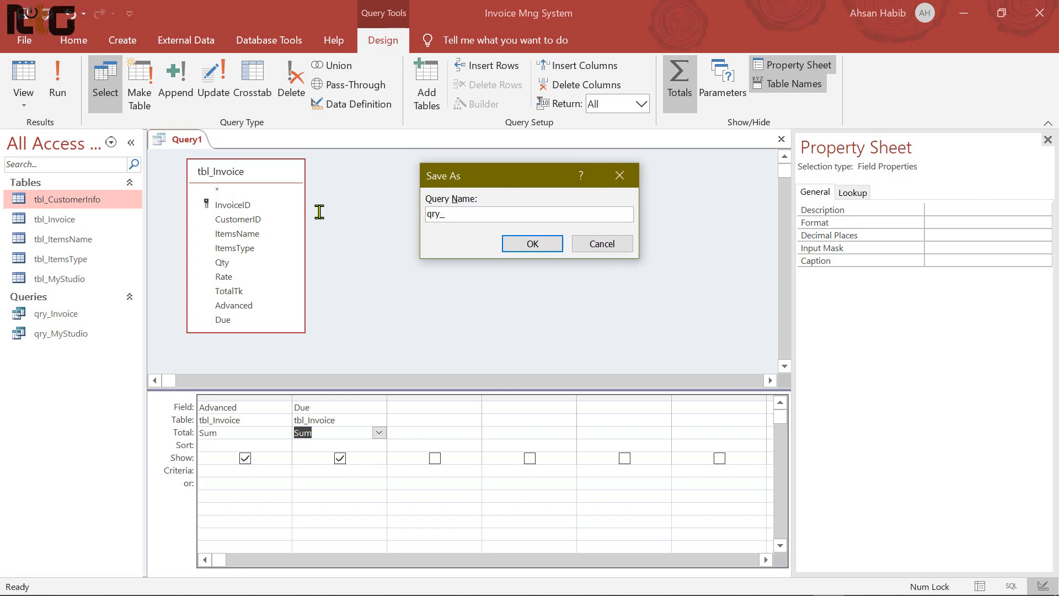
text(_Summary)
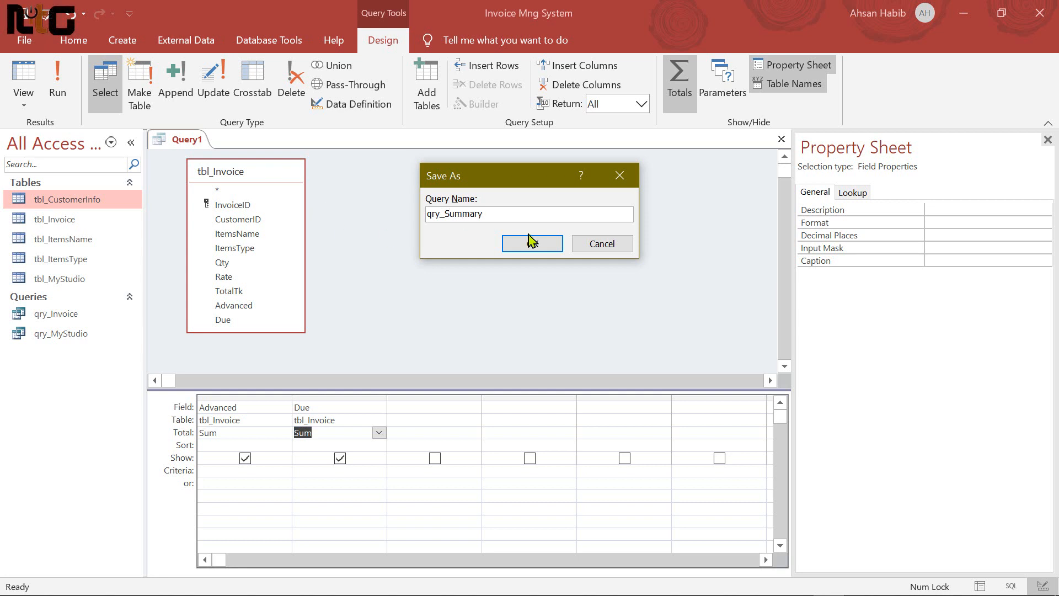
click(532, 243)
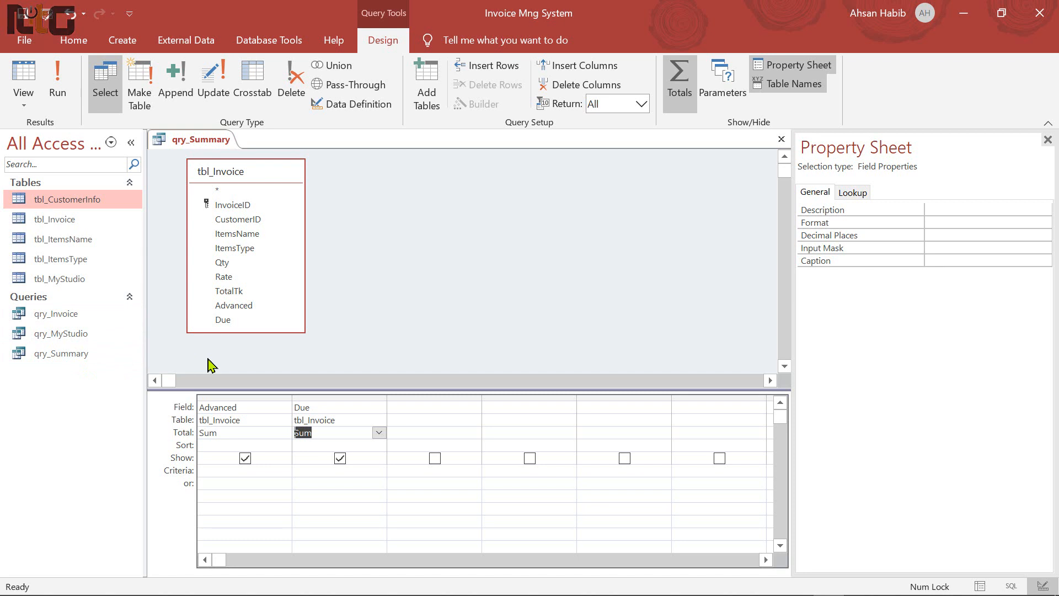
key(ctrl+w)
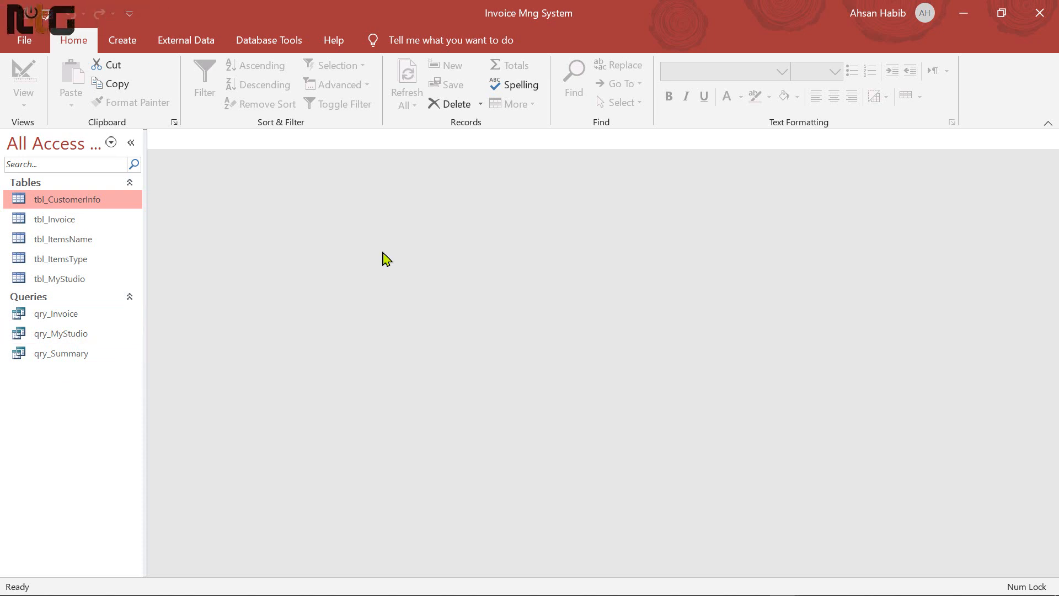
Create a blank design-view form 6 inches wide with a 3-inch Detail section
click(135, 48)
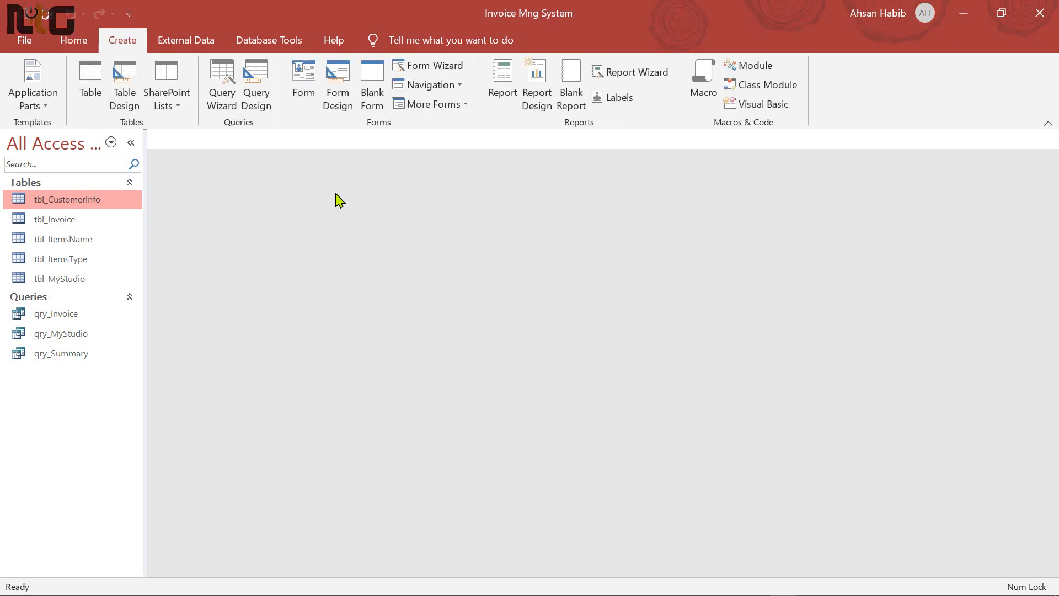
click(338, 88)
scroll(588, 364, down, 3)
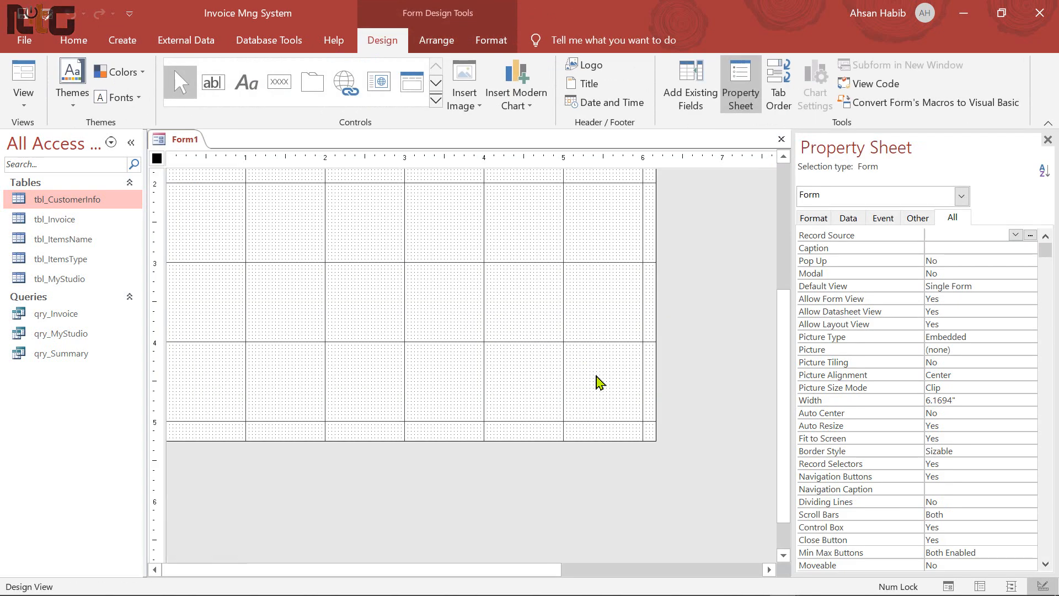
drag(656, 440, 739, 305)
scroll(672, 386, up, 3)
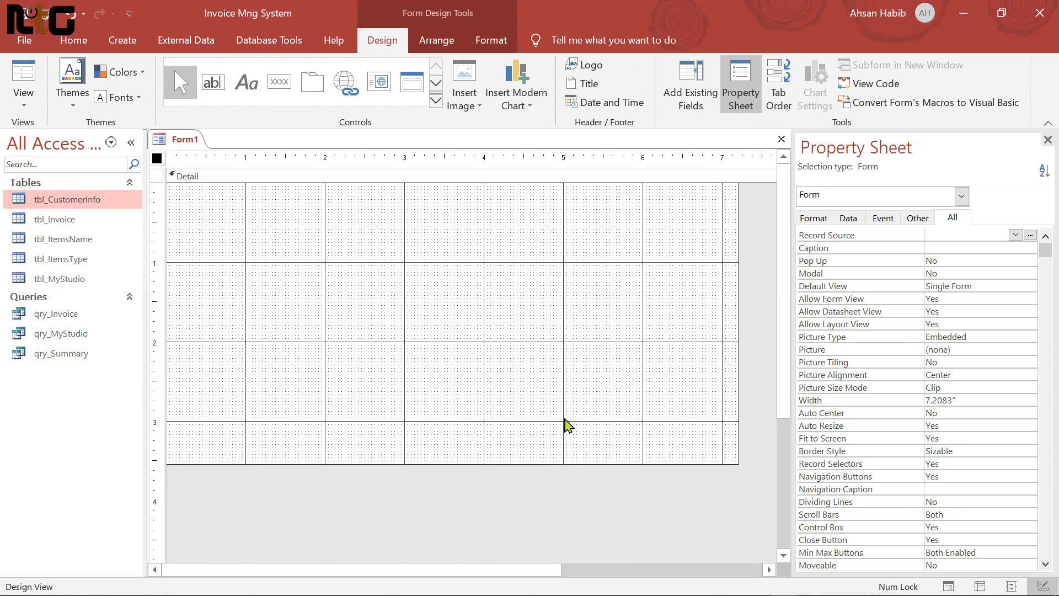
click(212, 225)
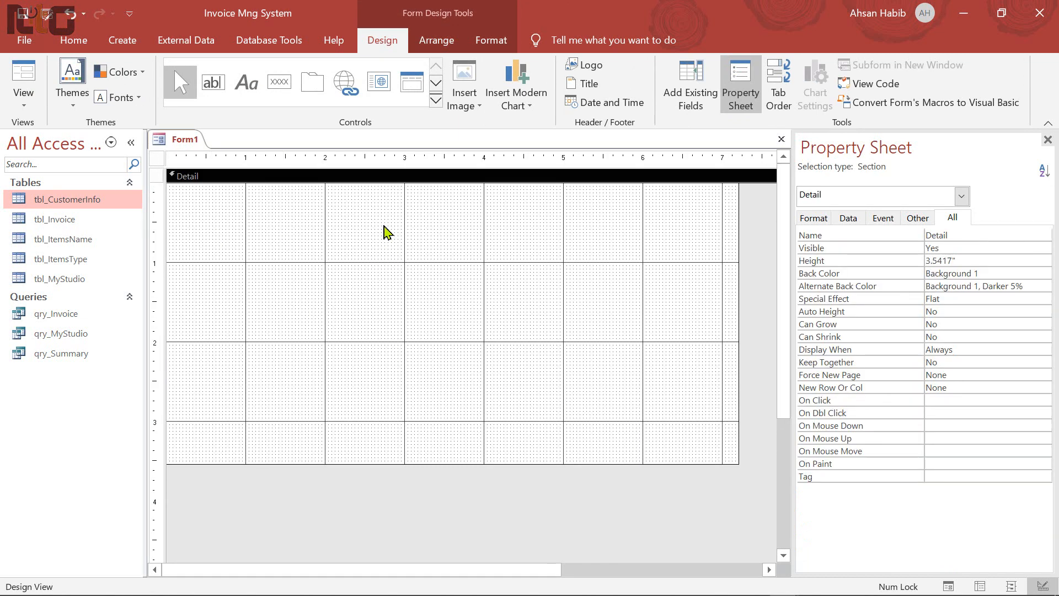
click(742, 254)
drag(738, 245, 643, 253)
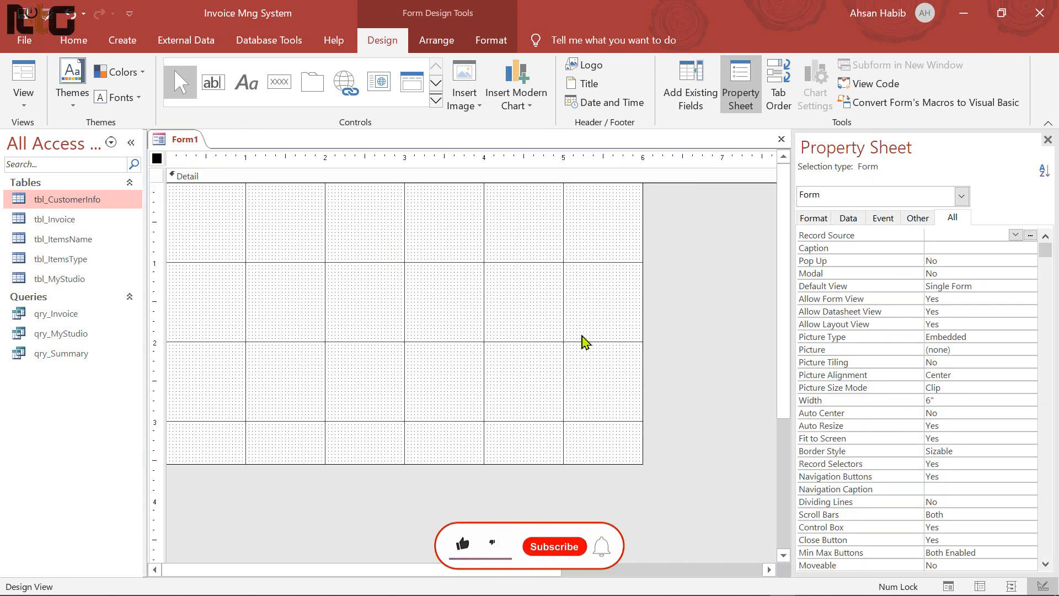
click(598, 237)
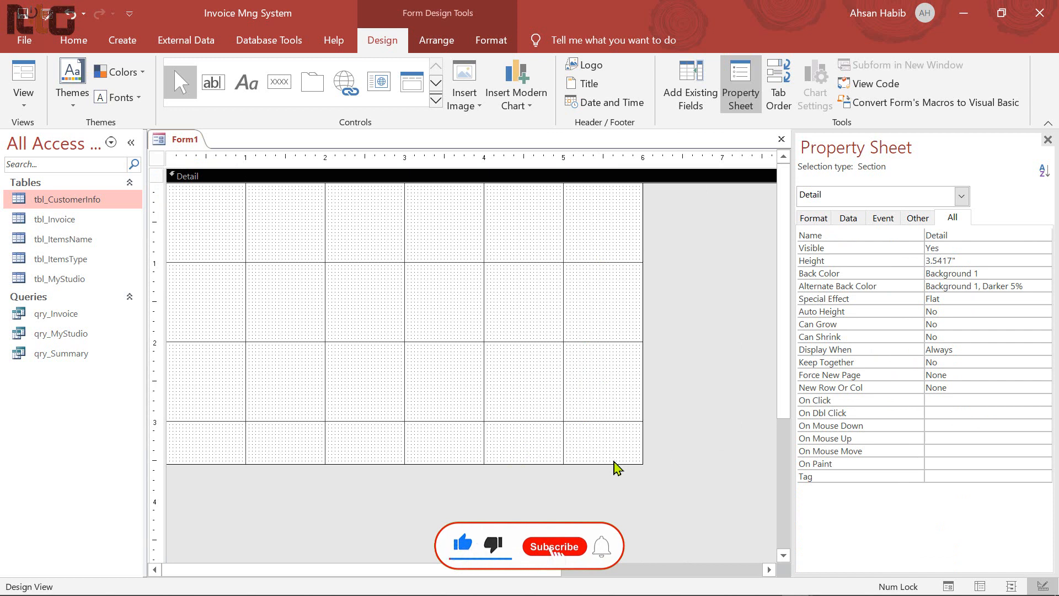
drag(611, 463, 615, 422)
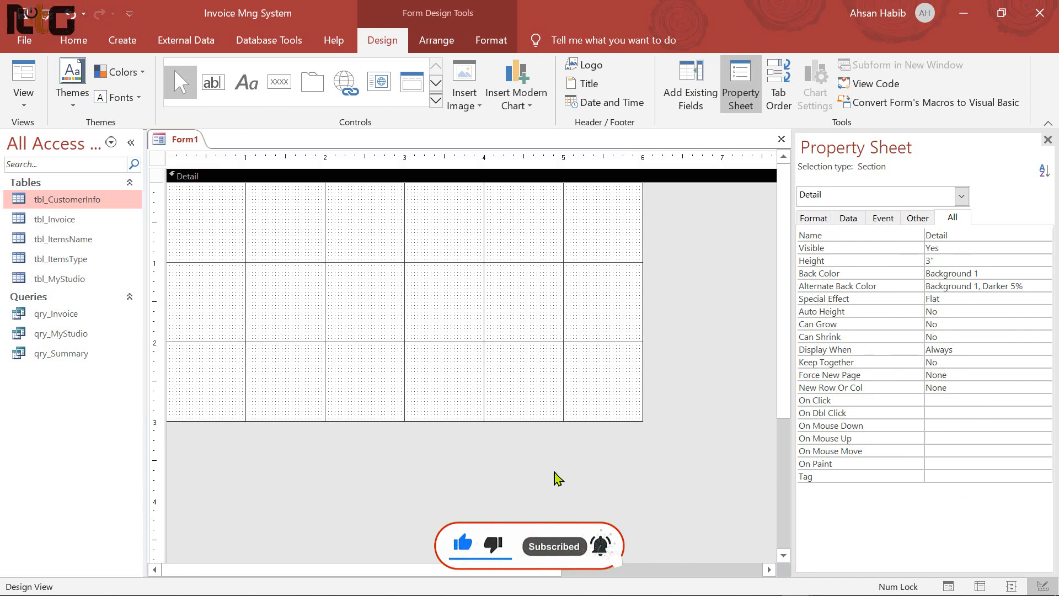
Save the new form as frm_Main
key(ctrl+s)
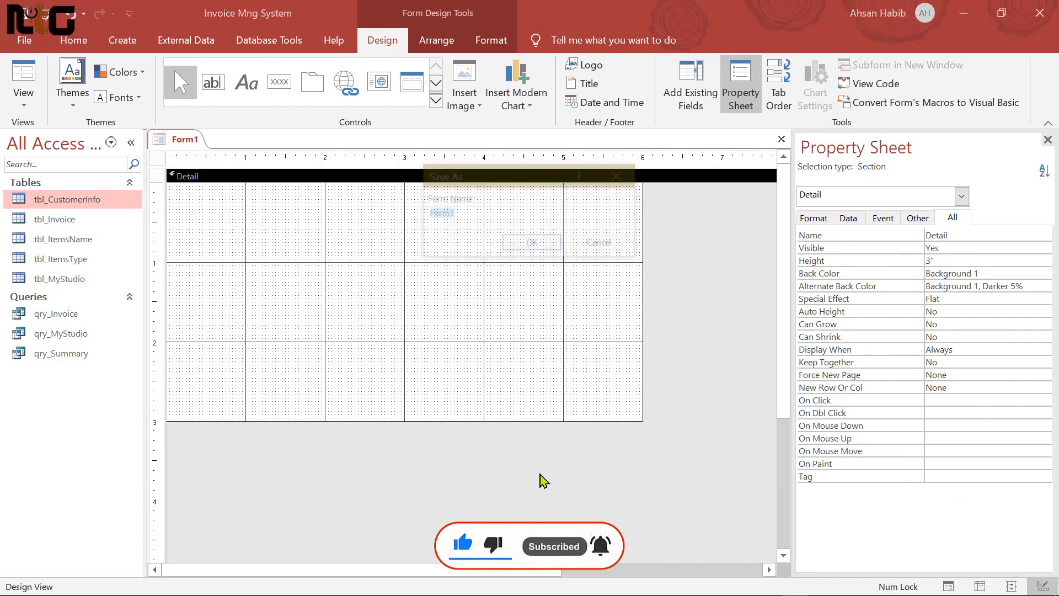
text(frm_Main)
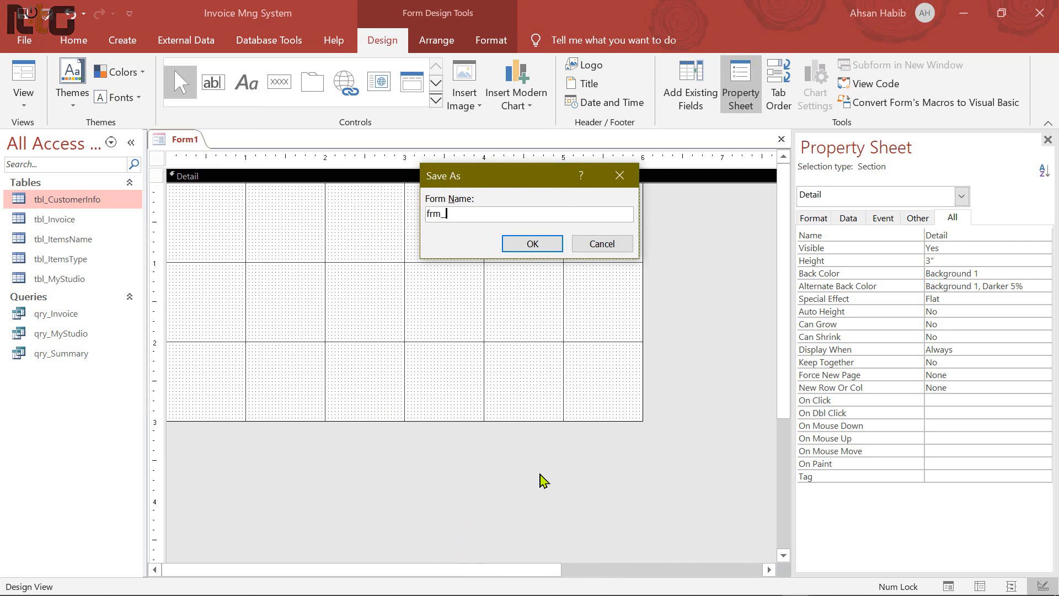
click(538, 243)
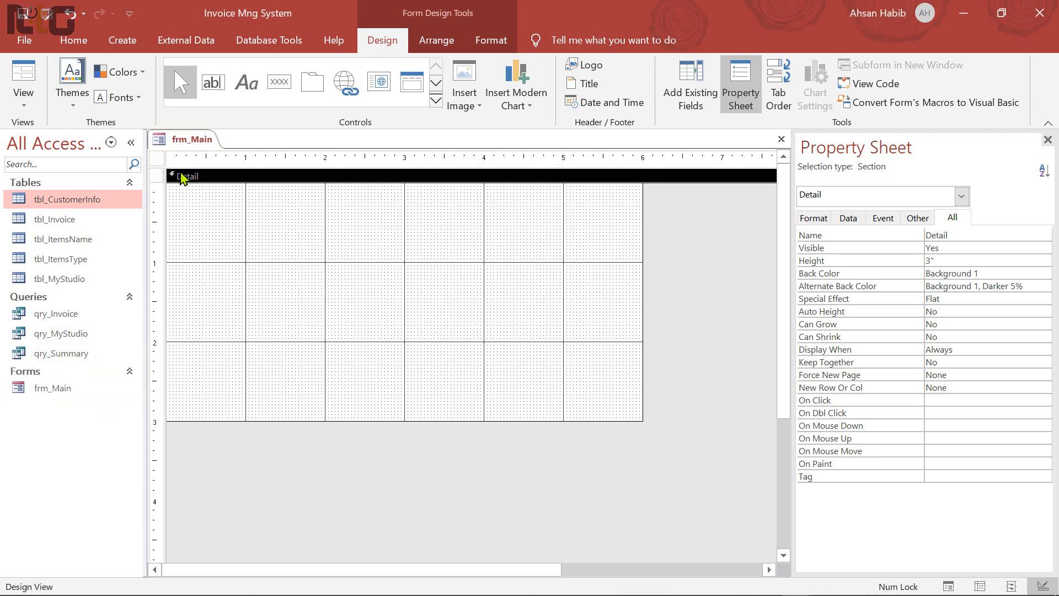
click(158, 158)
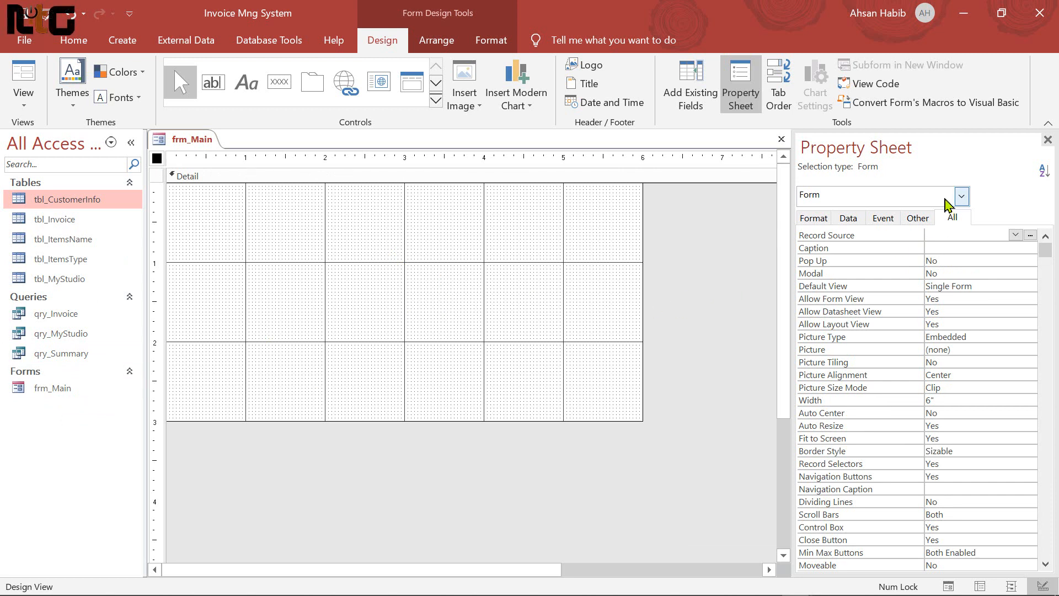
Set the form's Pop Up property to Yes
click(917, 218)
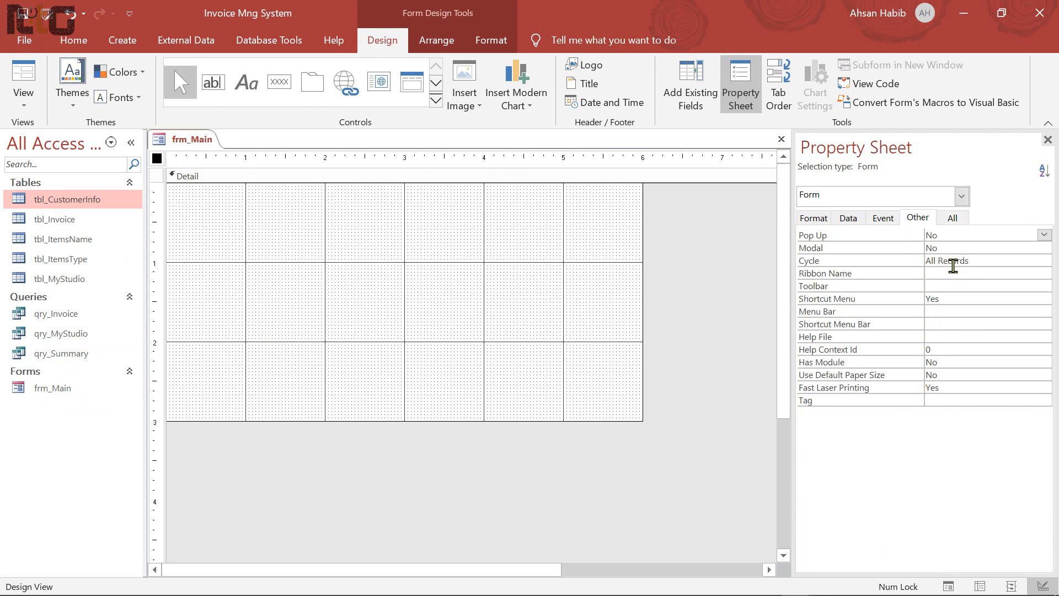
click(1044, 235)
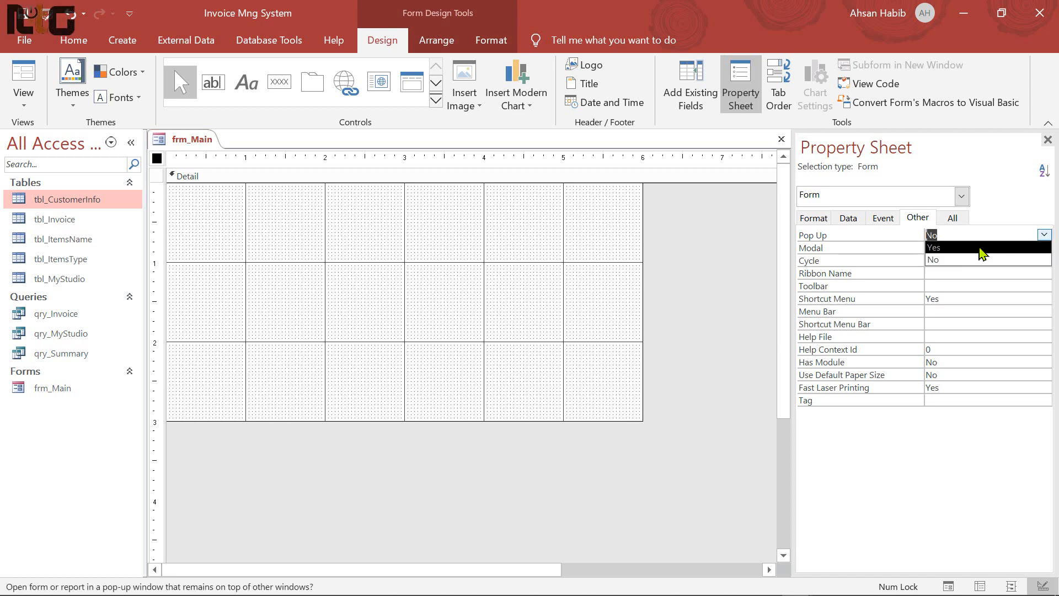
click(981, 253)
Set Navigation Buttons and Record Selectors to No and Scroll Bars to Neither
click(954, 221)
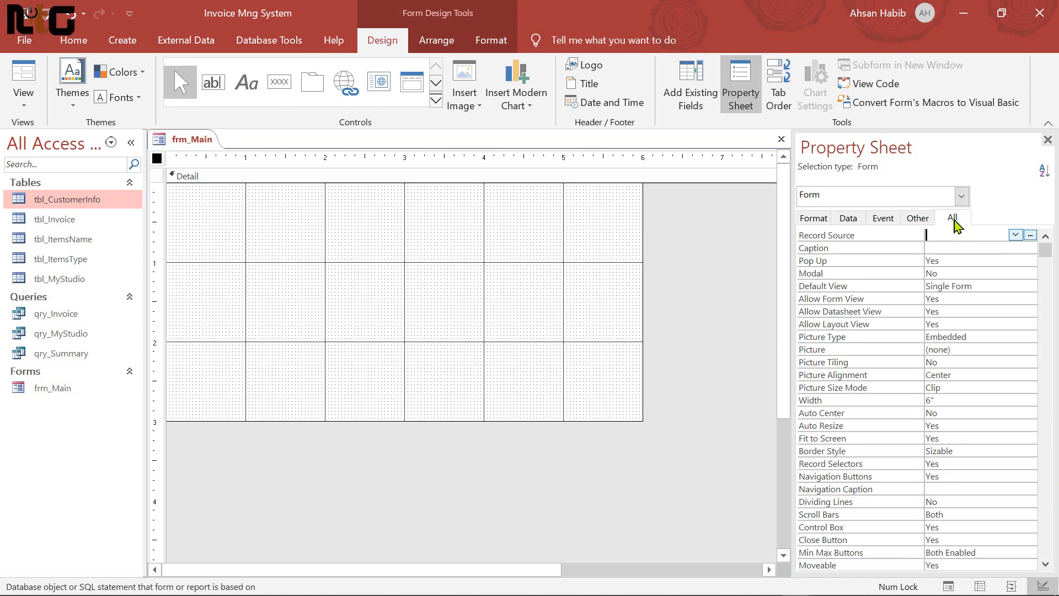
scroll(973, 418, down, 1)
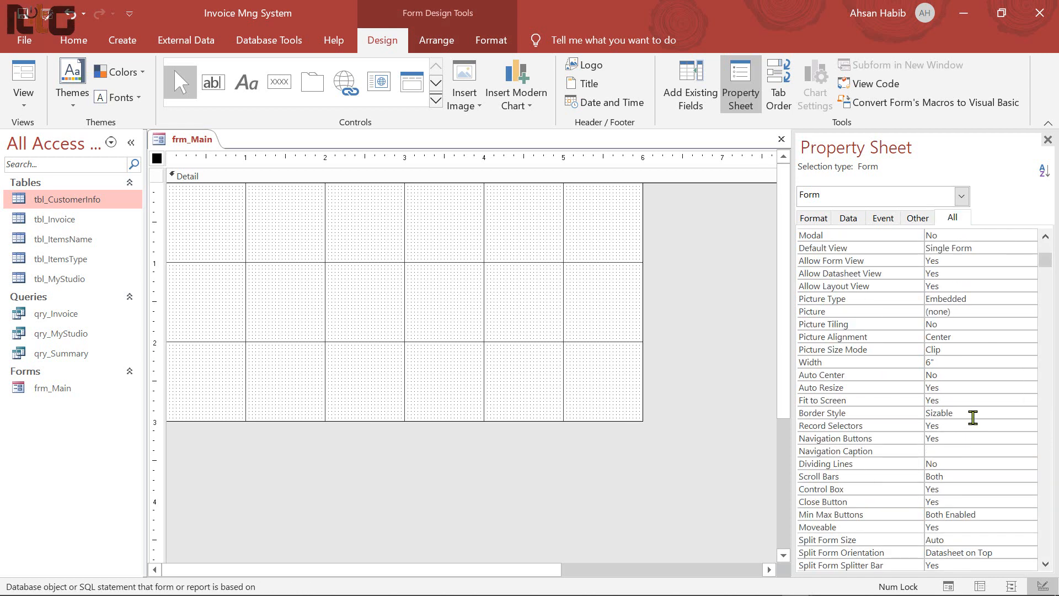
click(991, 438)
click(1031, 439)
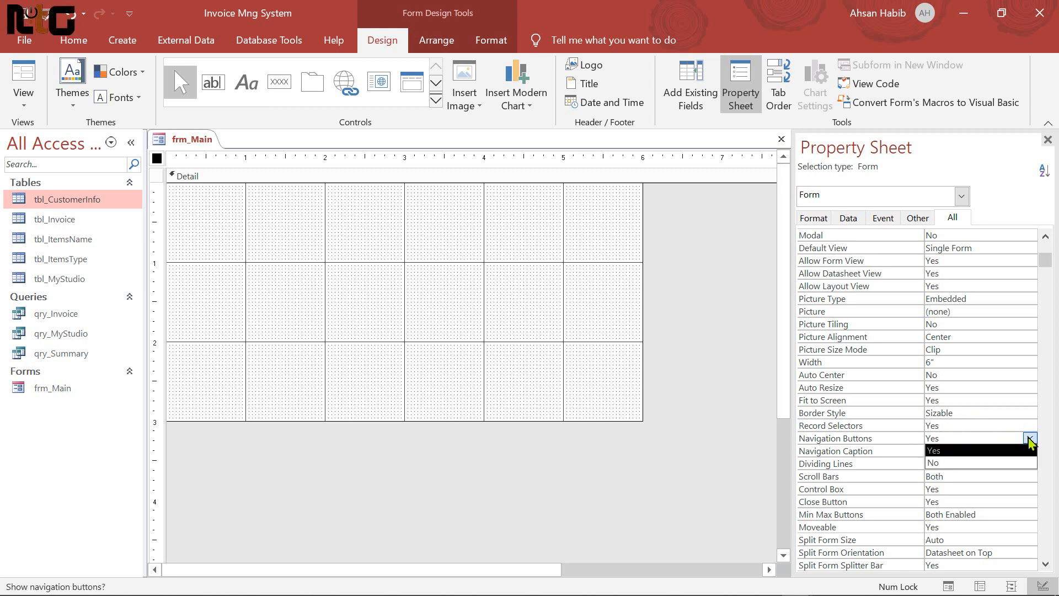
click(976, 463)
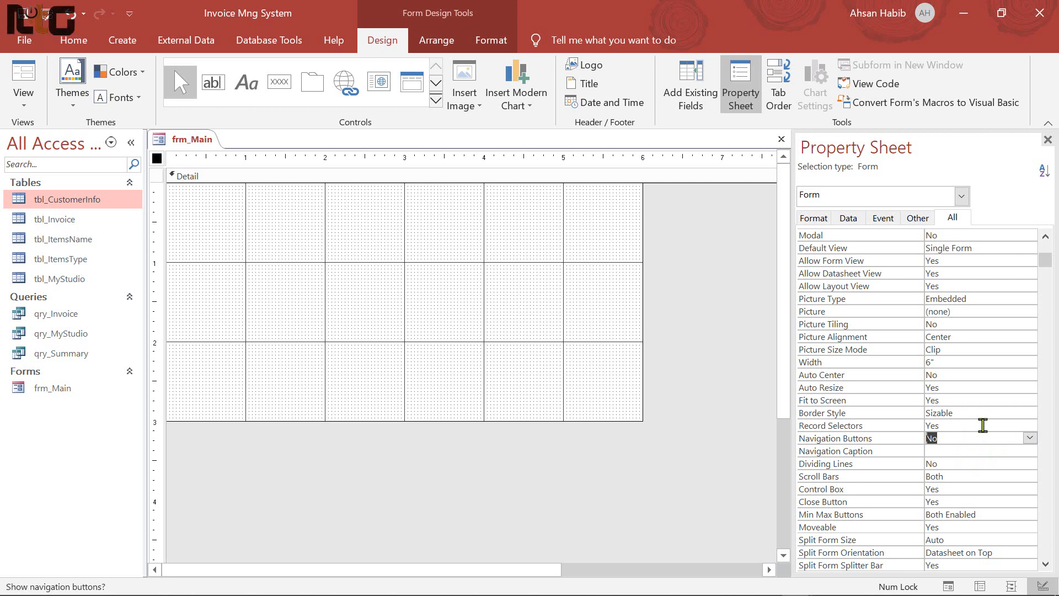
click(988, 425)
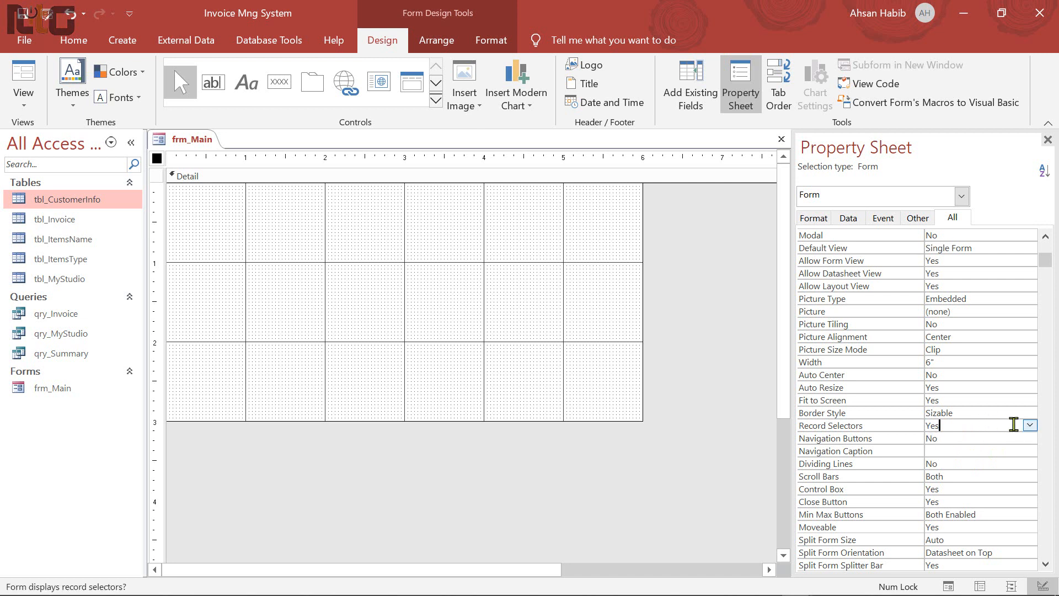
click(1029, 426)
click(960, 451)
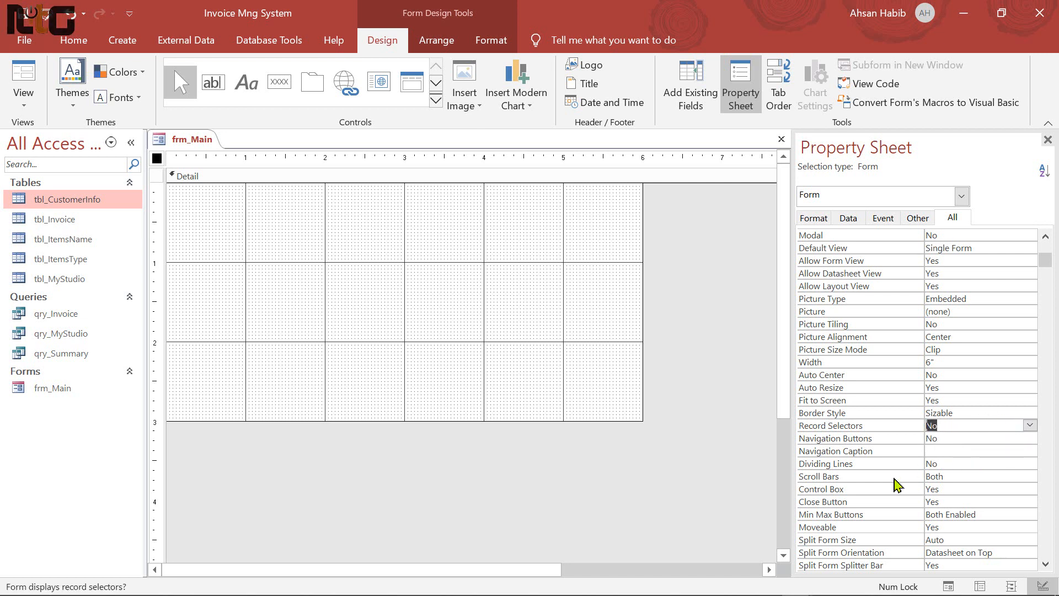
click(1000, 476)
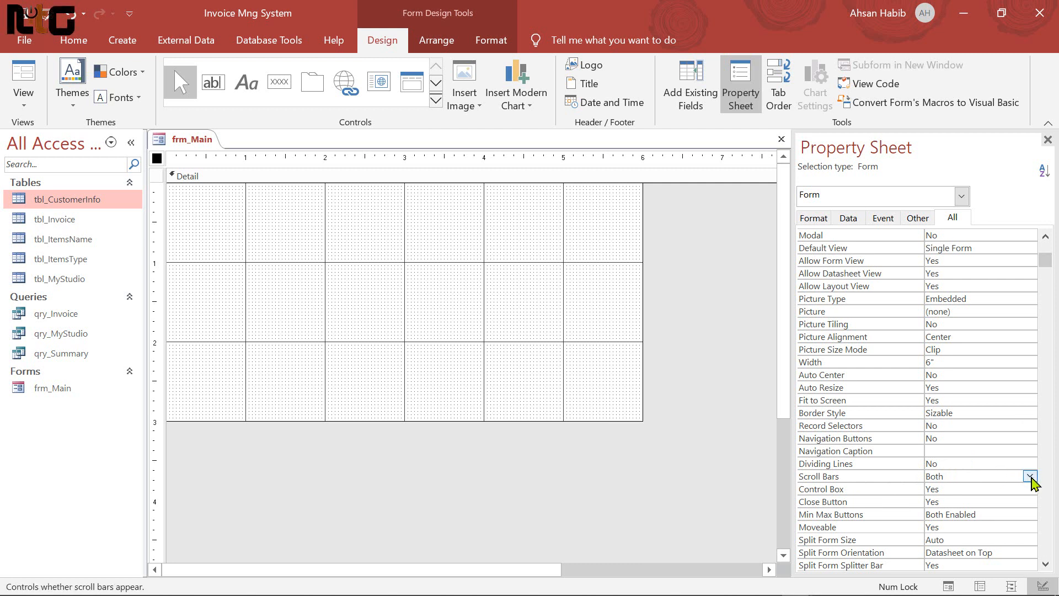
click(1030, 475)
click(968, 488)
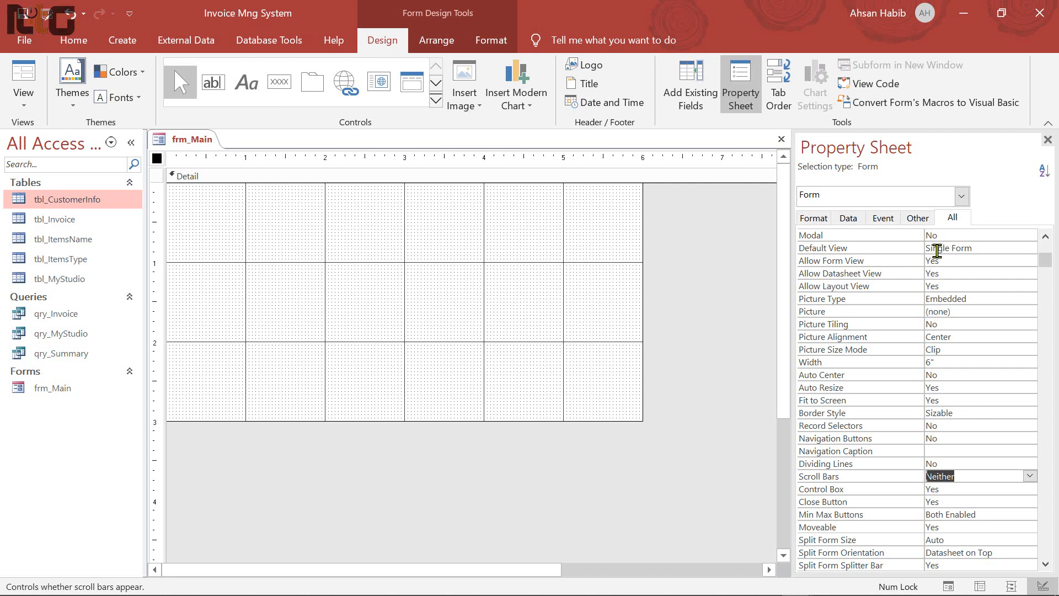
Give the form an invoice-system window caption
scroll(947, 259, up, 1)
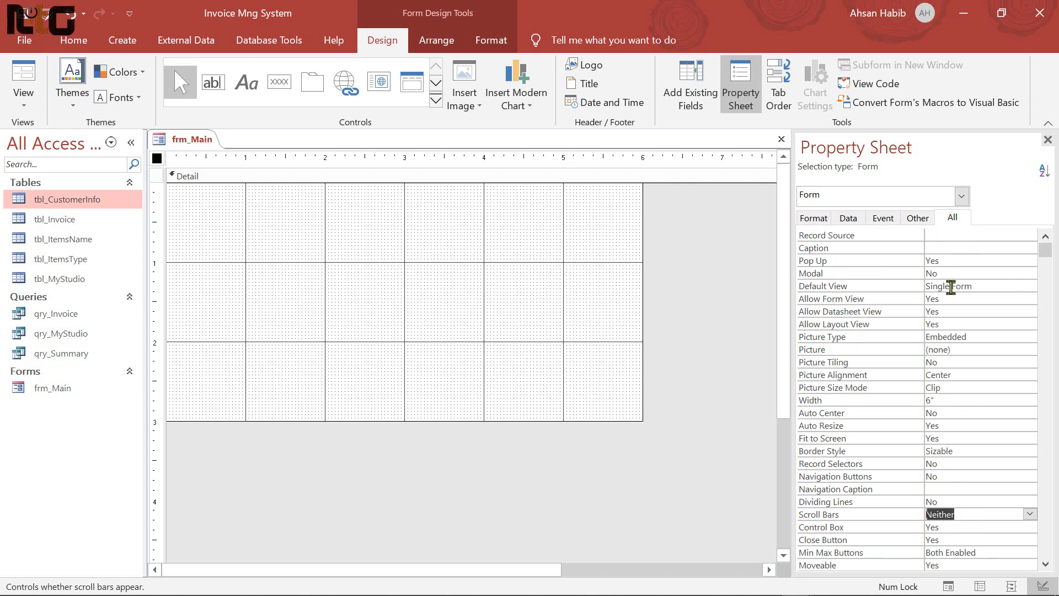
click(950, 248)
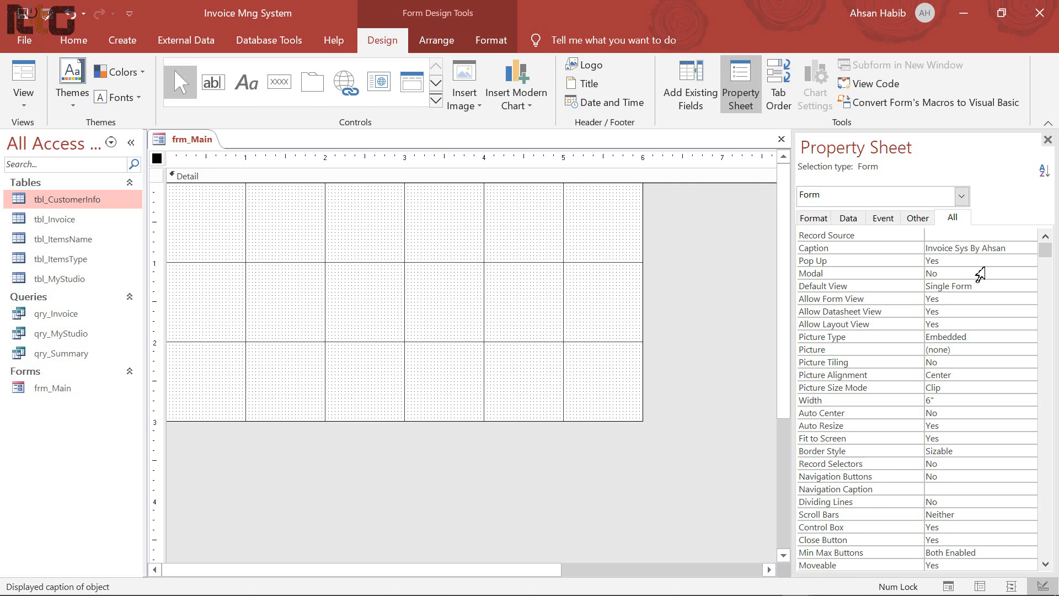
click(684, 241)
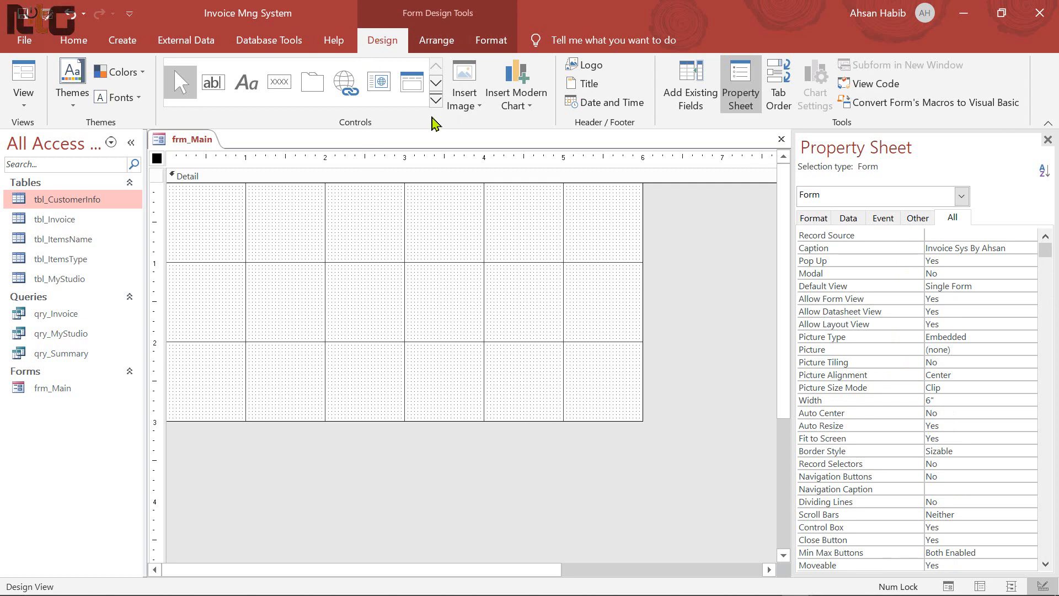
Draw a rectangle across the top of the Detail section, aligned with its top edge
click(435, 100)
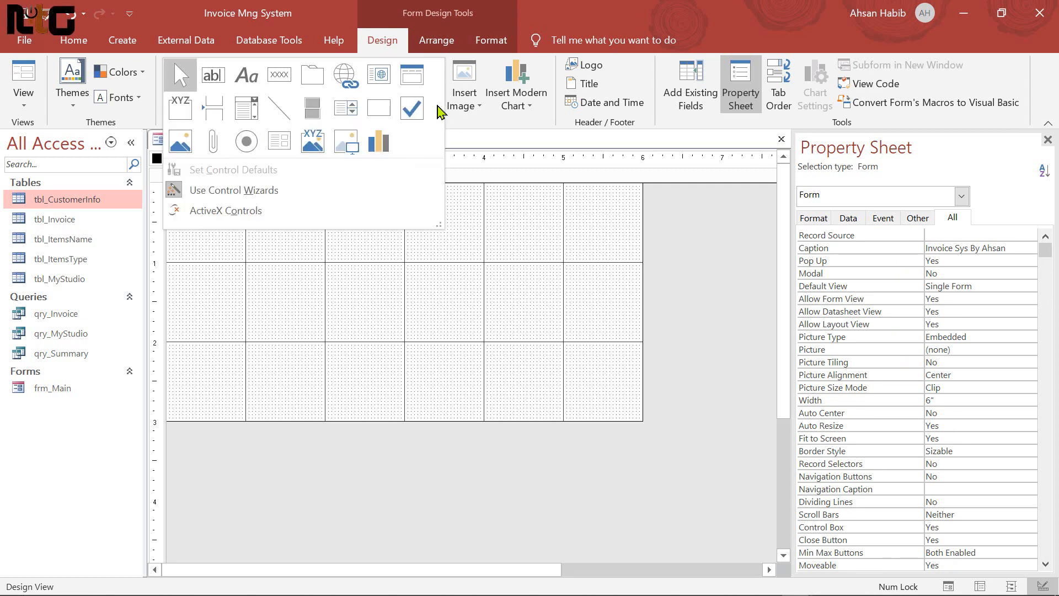
click(378, 111)
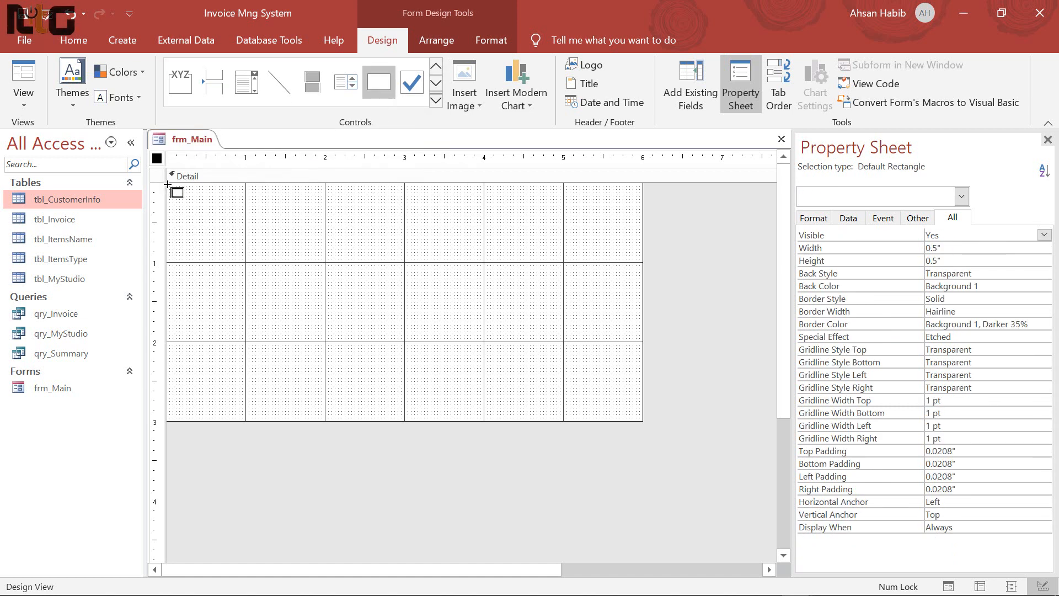
drag(167, 186, 643, 230)
drag(402, 186, 403, 179)
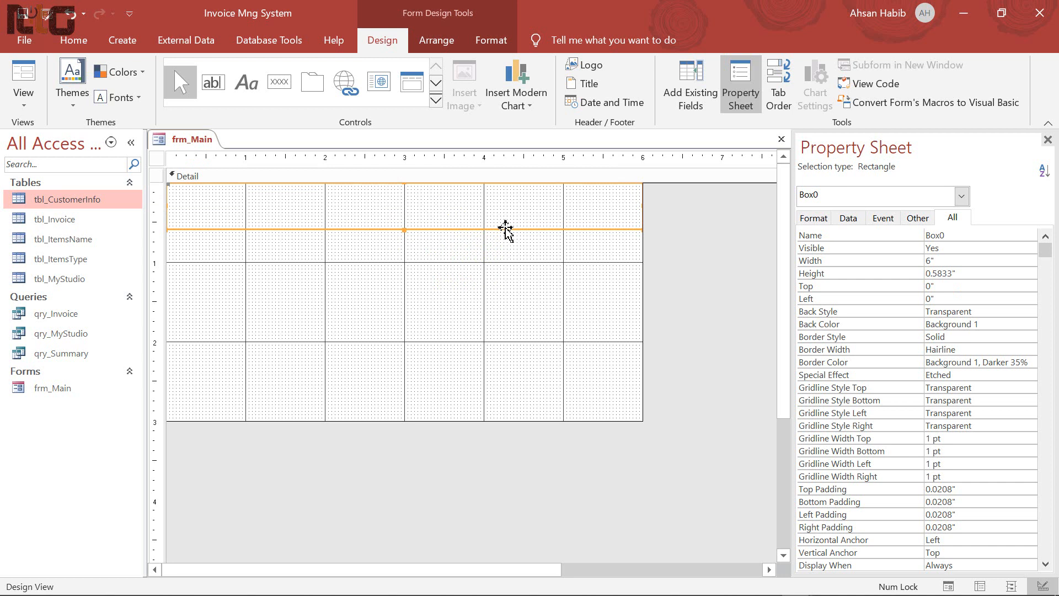
Give the rectangle a red outline and a solid black fill
click(491, 41)
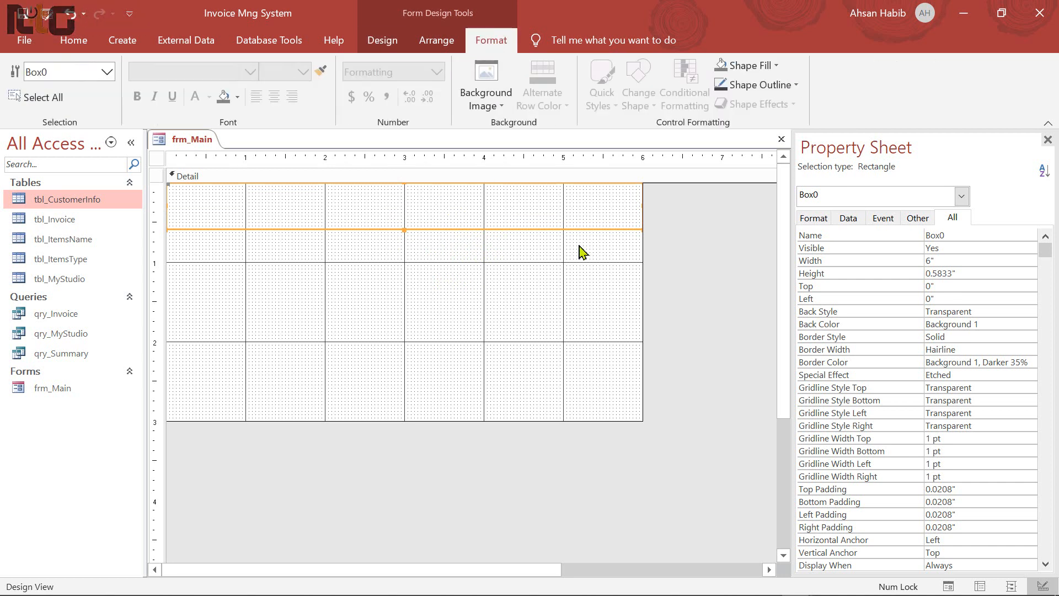
click(798, 86)
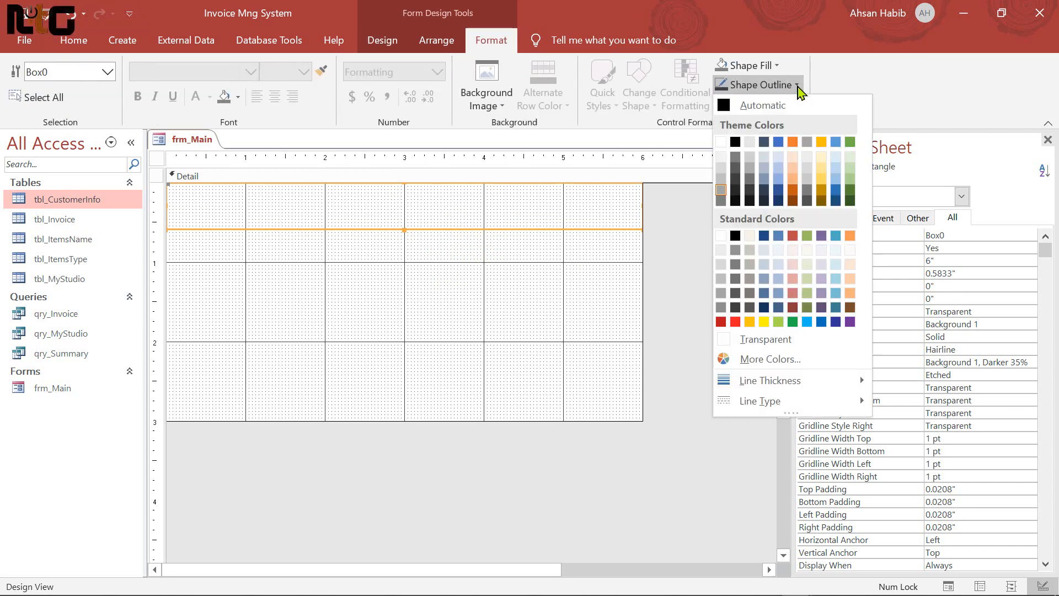
click(735, 202)
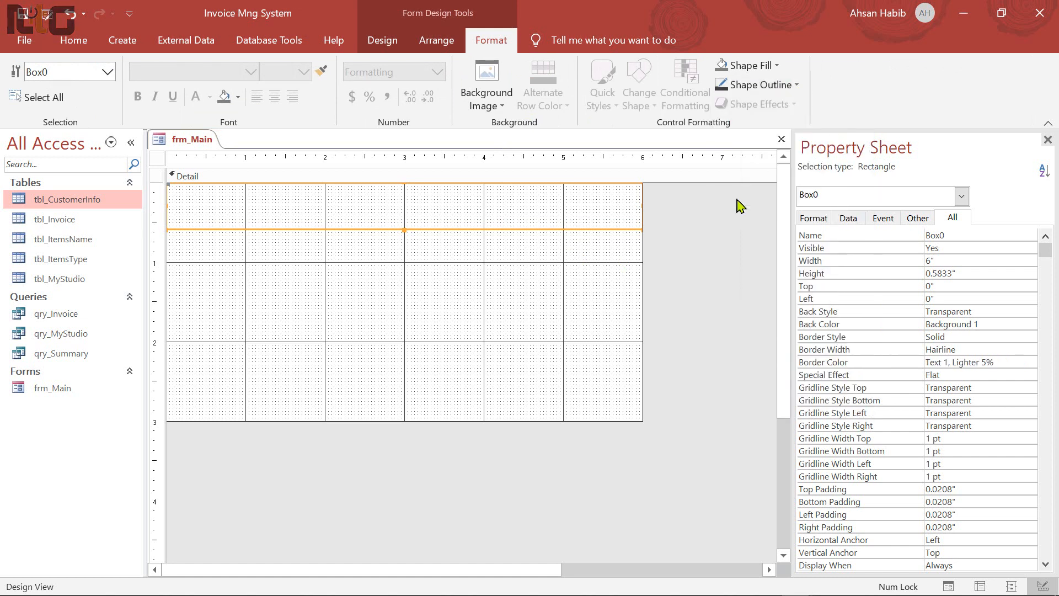
click(797, 86)
click(736, 326)
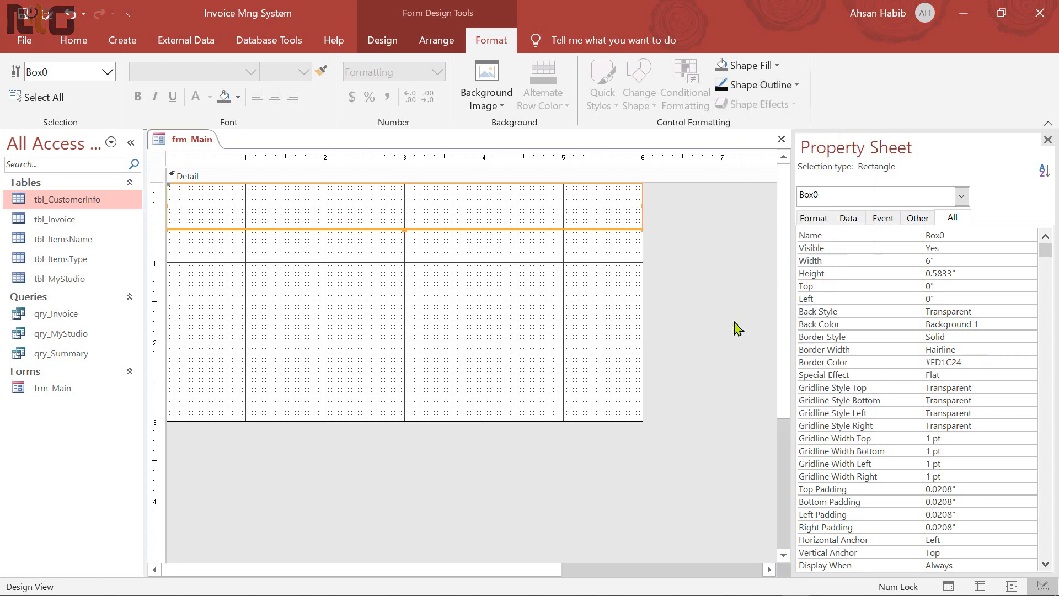
click(779, 69)
click(738, 183)
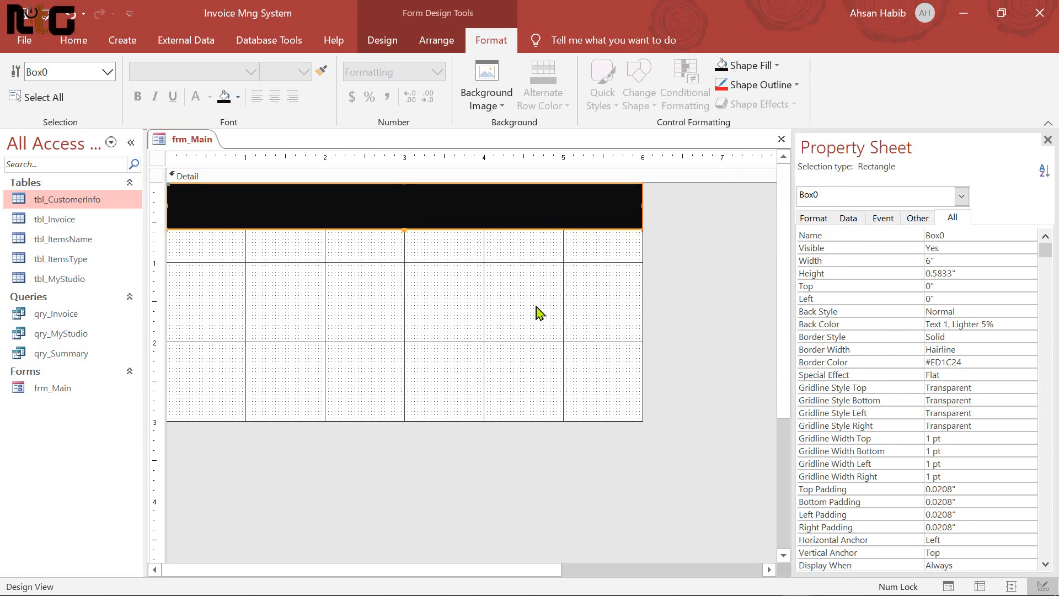
Duplicate the black bar, move the copy to the bottom of Detail and make it thinner
key(ctrl+c)
key(ctrl+v)
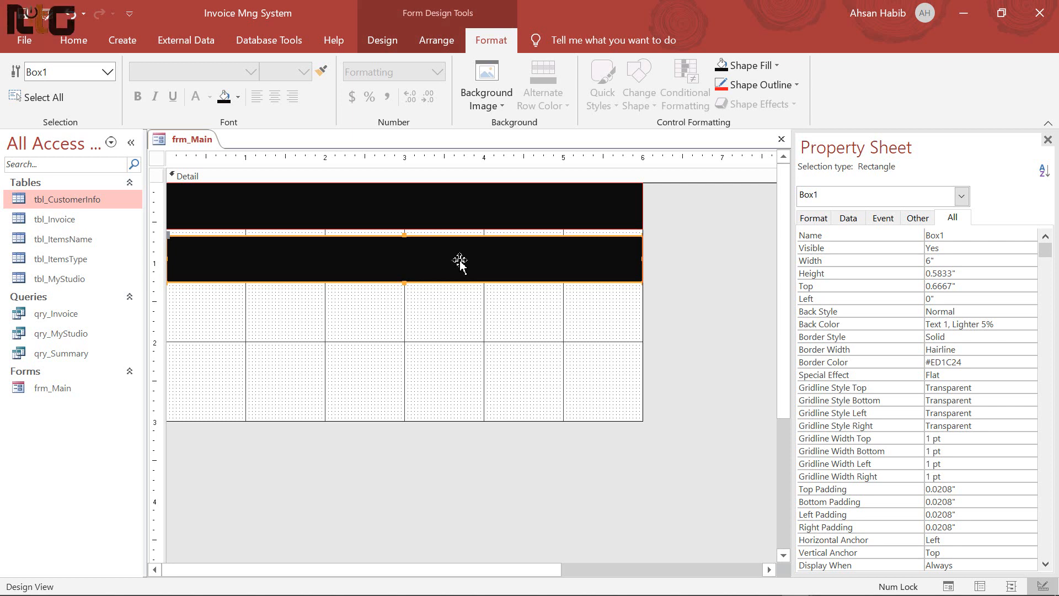
key(Down)
key(Down)
key(Down)
key(Down)
key(Down)
key(Down)
key(Down)
key(Down)
key(Down)
key(Down)
key(Down)
key(Down)
key(Down)
key(Down)
key(Down)
key(Down)
key(Down)
key(Down)
key(Down)
key(Down)
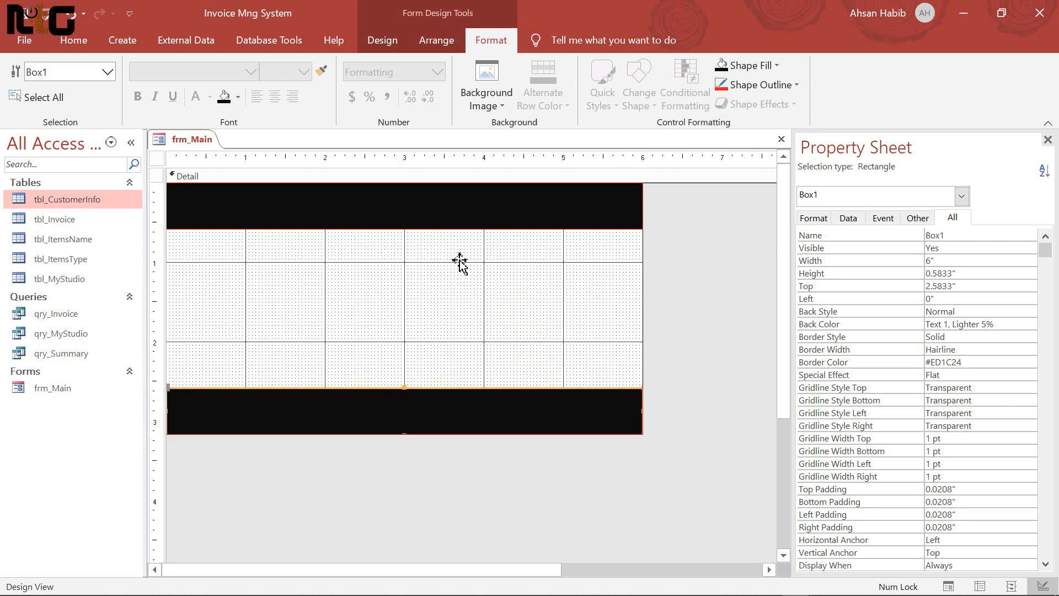
key(Up)
key(Up)
key(Up)
key(Up)
key(Up)
key(Up)
key(Up)
key(Up)
key(Up)
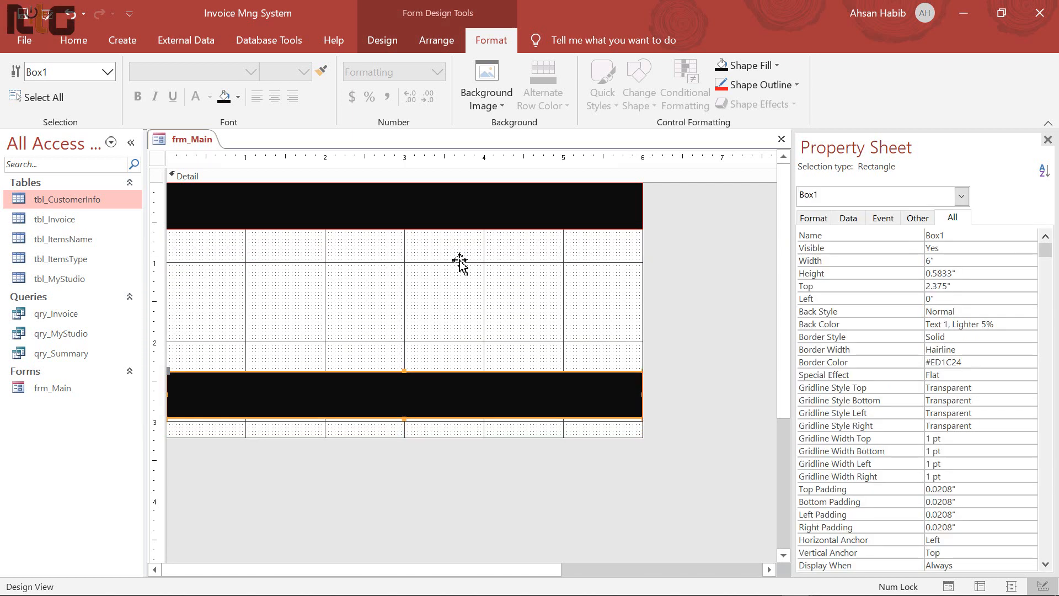
key(Up)
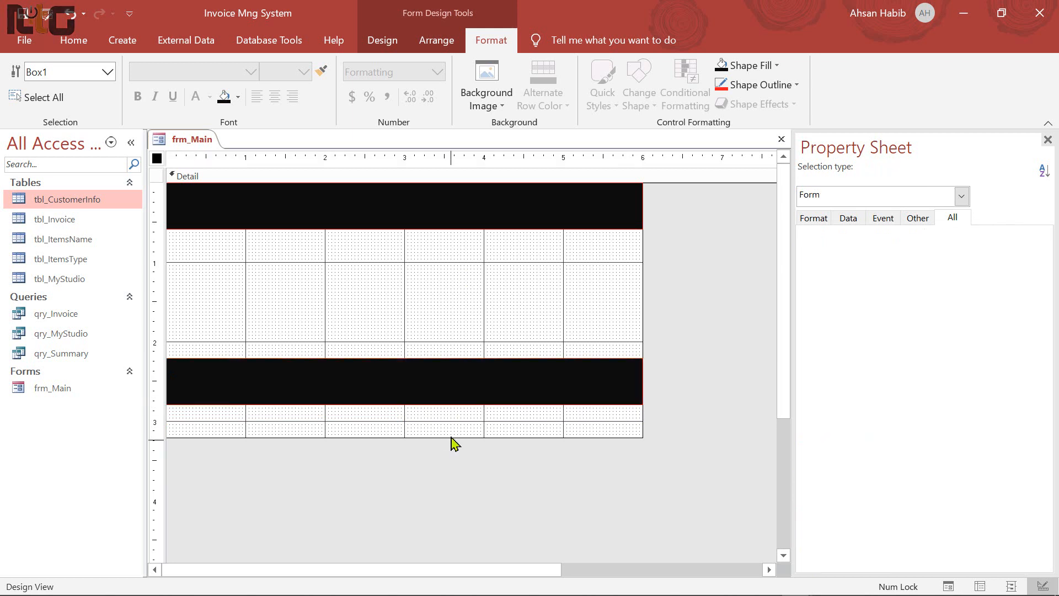
click(451, 442)
drag(459, 428, 459, 427)
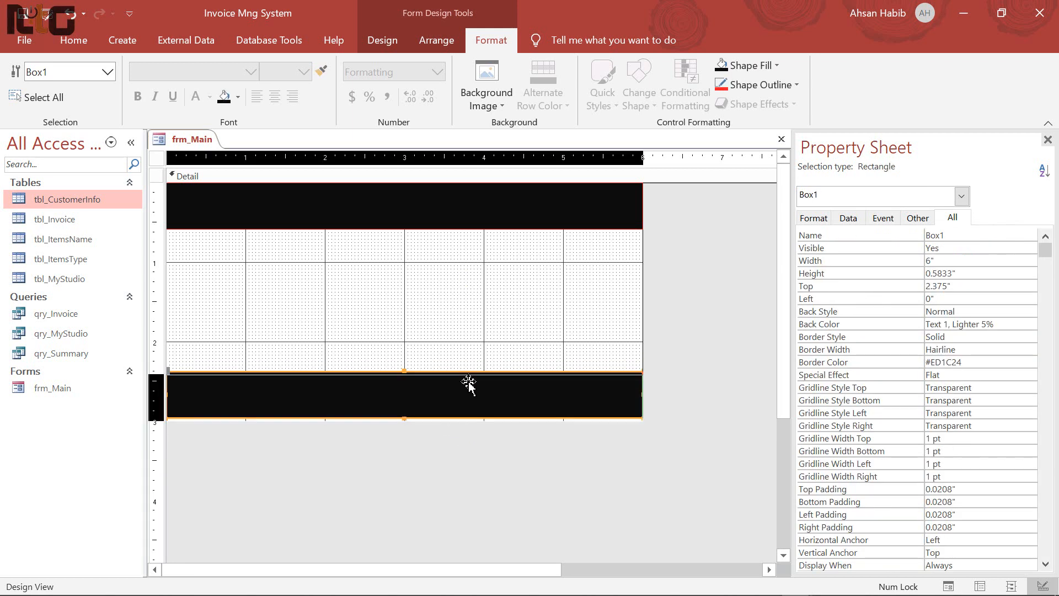
key(Down)
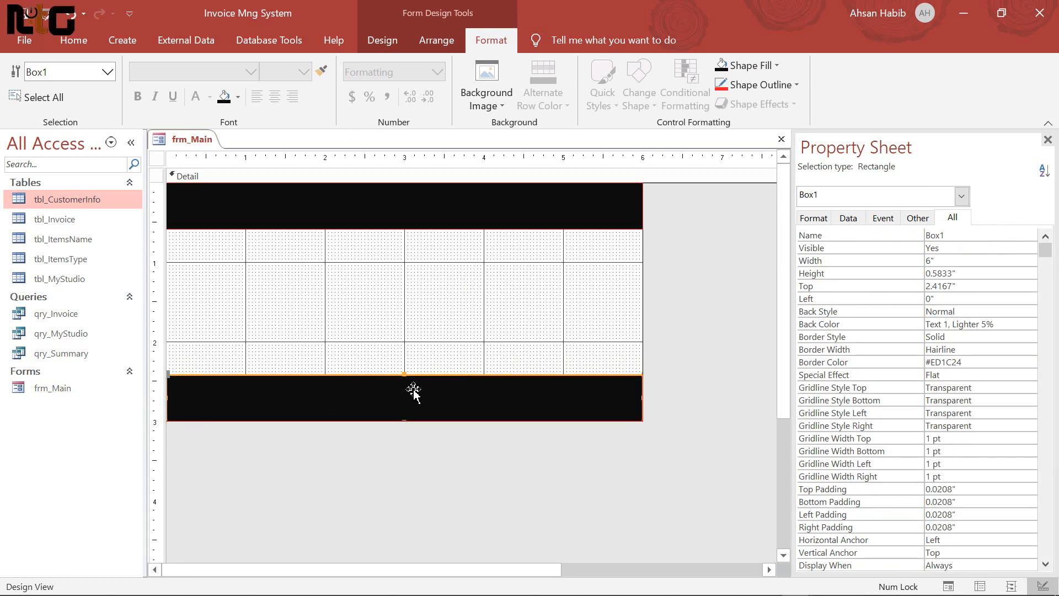
drag(404, 380, 403, 401)
Select the whole form instead of the Detail section
click(510, 320)
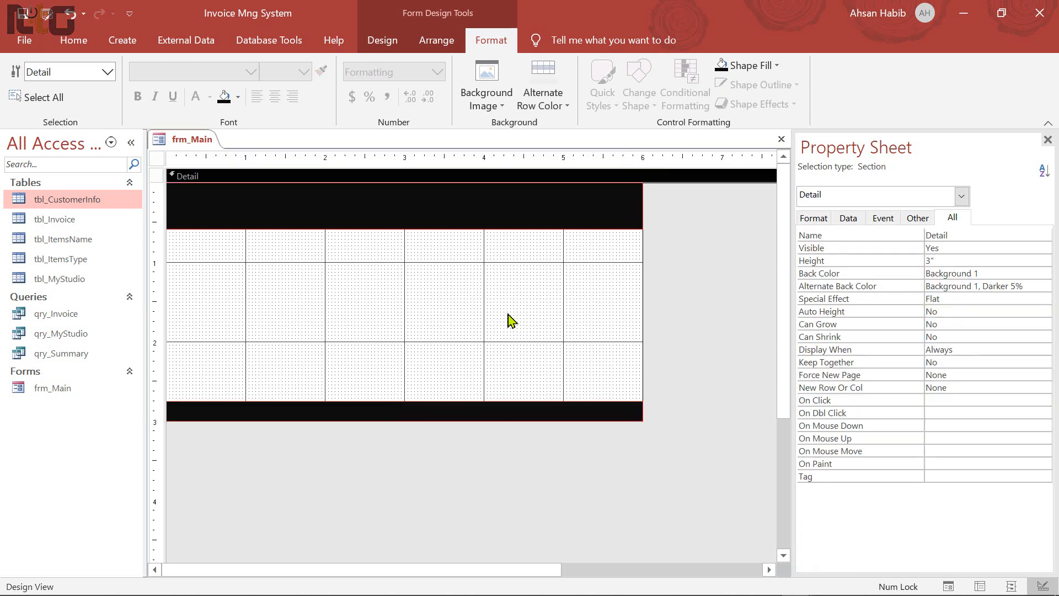
click(711, 315)
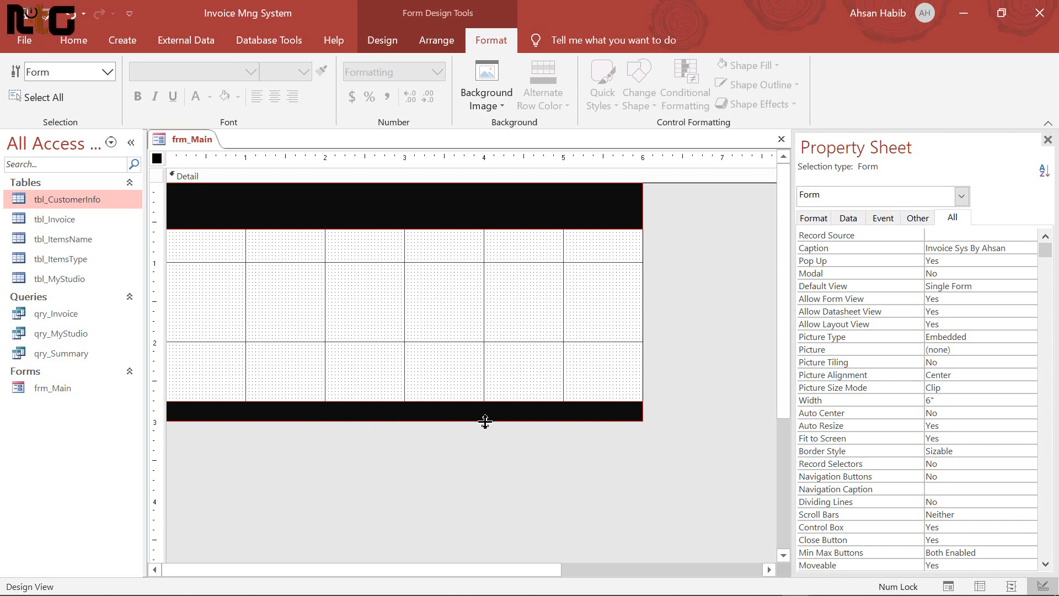
click(383, 41)
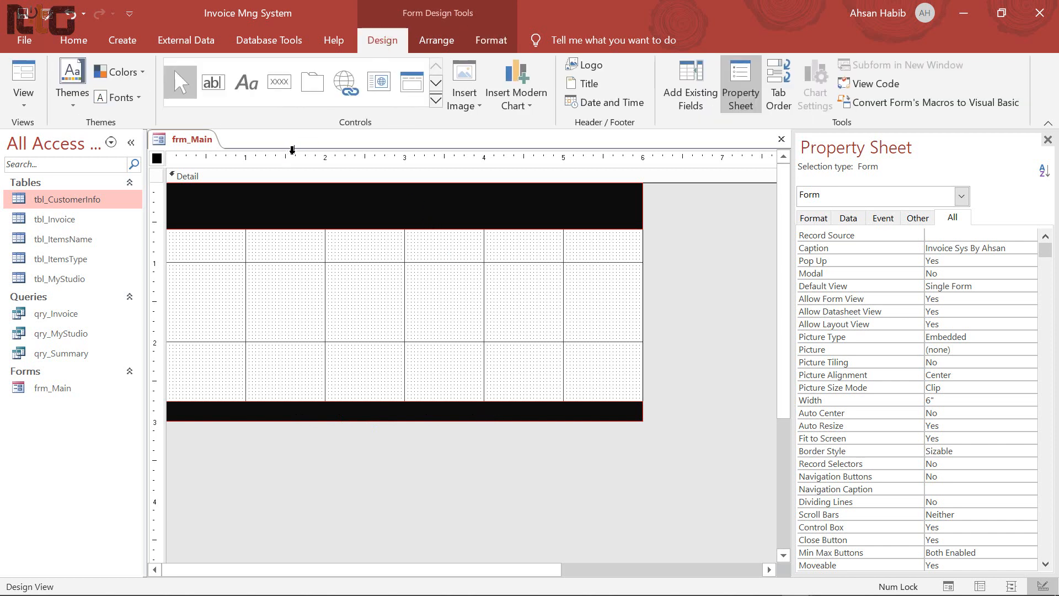
Add a label in the bottom bar reading 'Invoice Sys For Studio By' plus the author's name
click(247, 83)
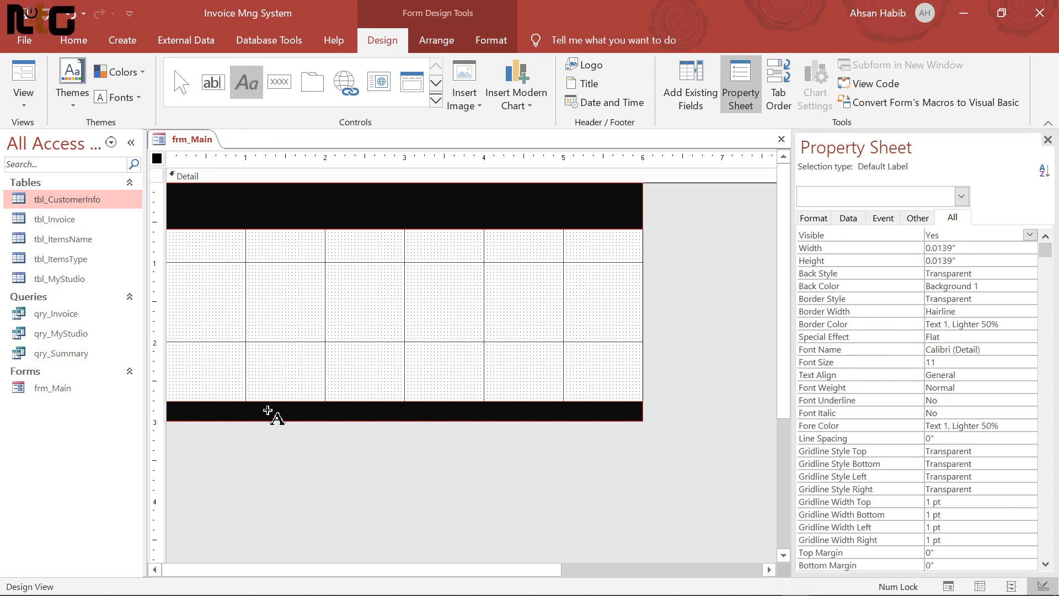
drag(269, 407, 572, 417)
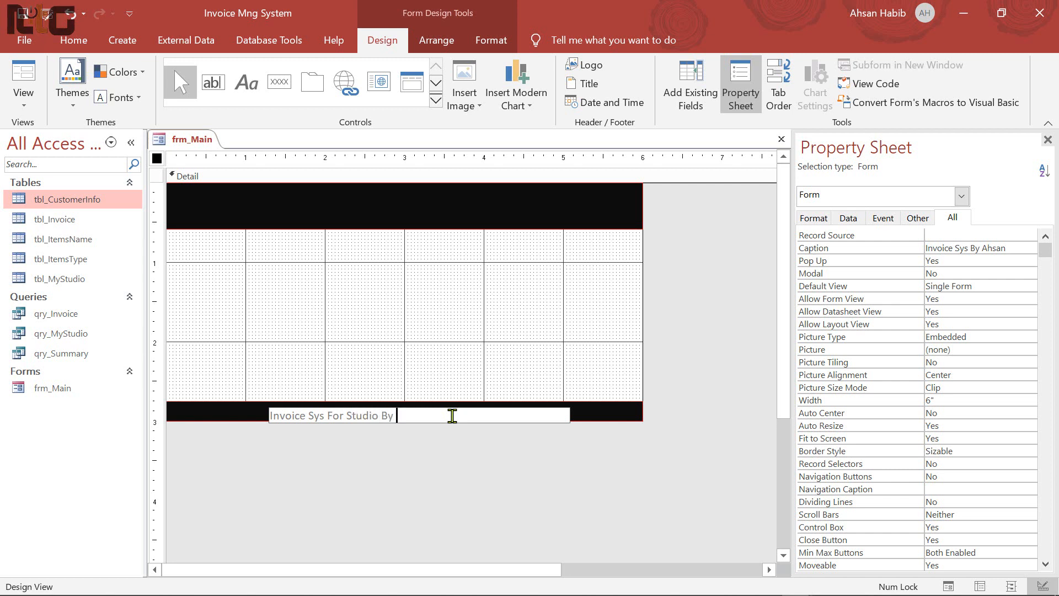
text(For Studio By AHsan)
key(BackSpace)
key(BackSpace)
key(BackSpace)
text(Ahsan Habib)
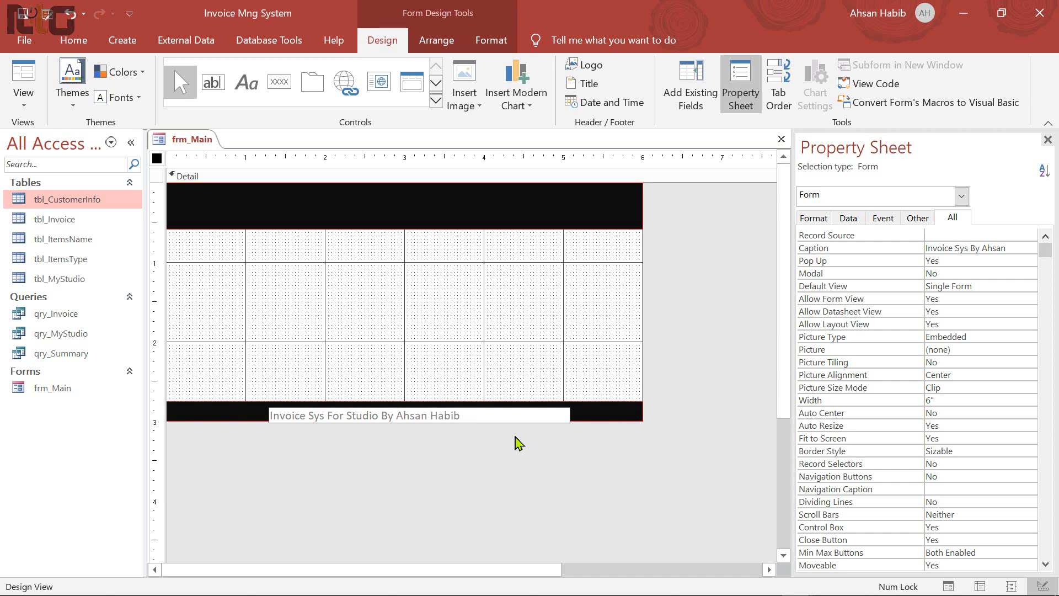
click(575, 378)
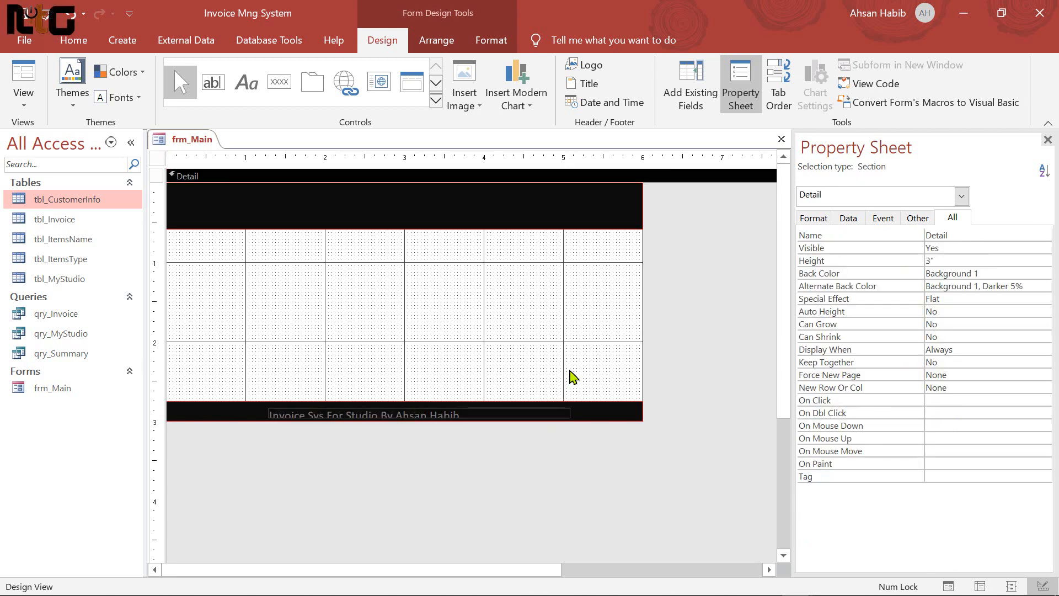
Format the credit label: Tw Cen MT font, transparent outline and fill, yellow italic text
click(507, 414)
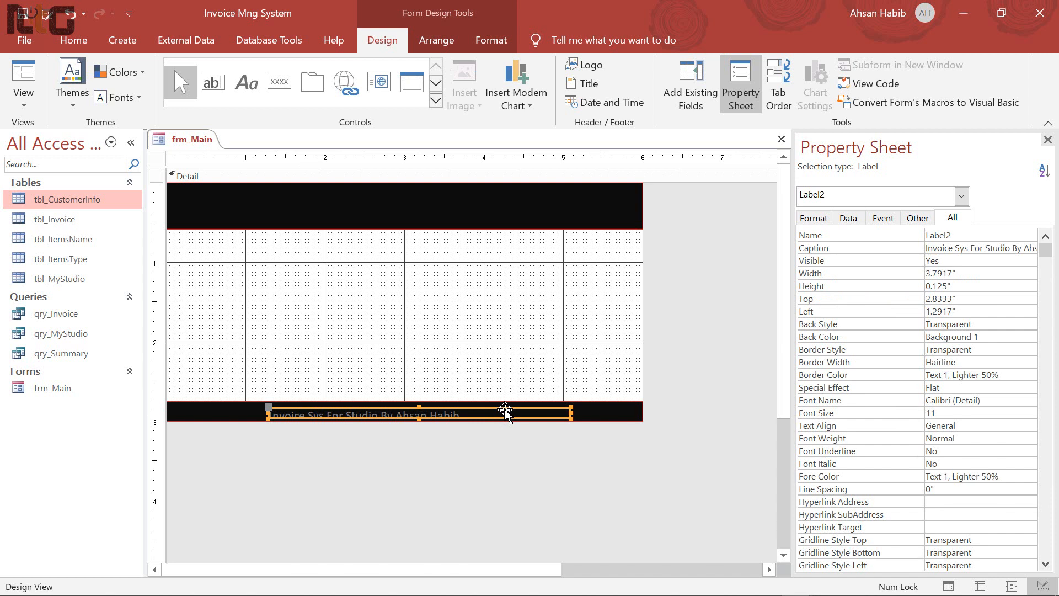
click(488, 40)
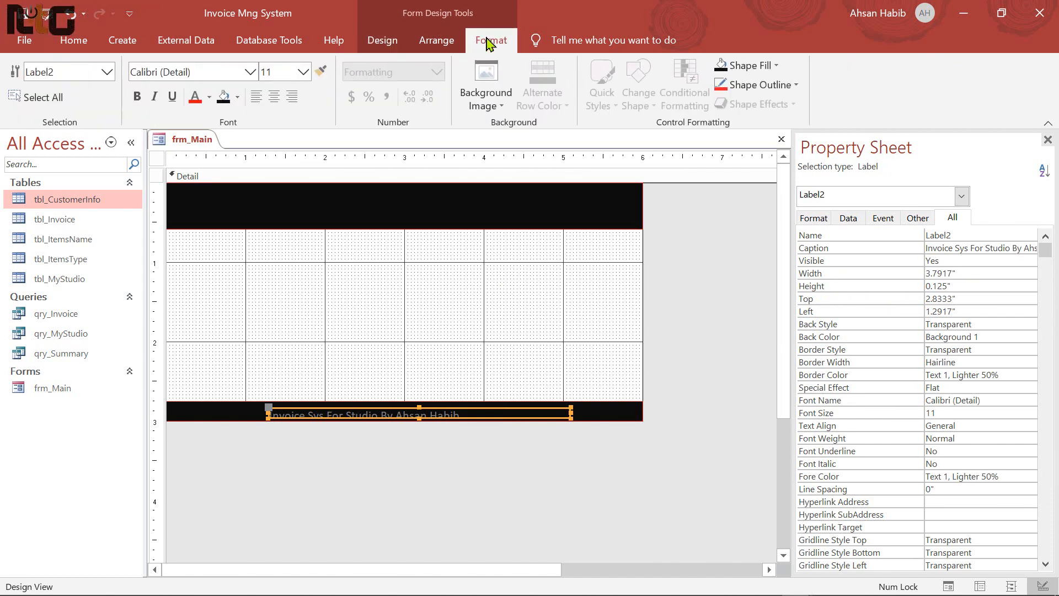
click(209, 74)
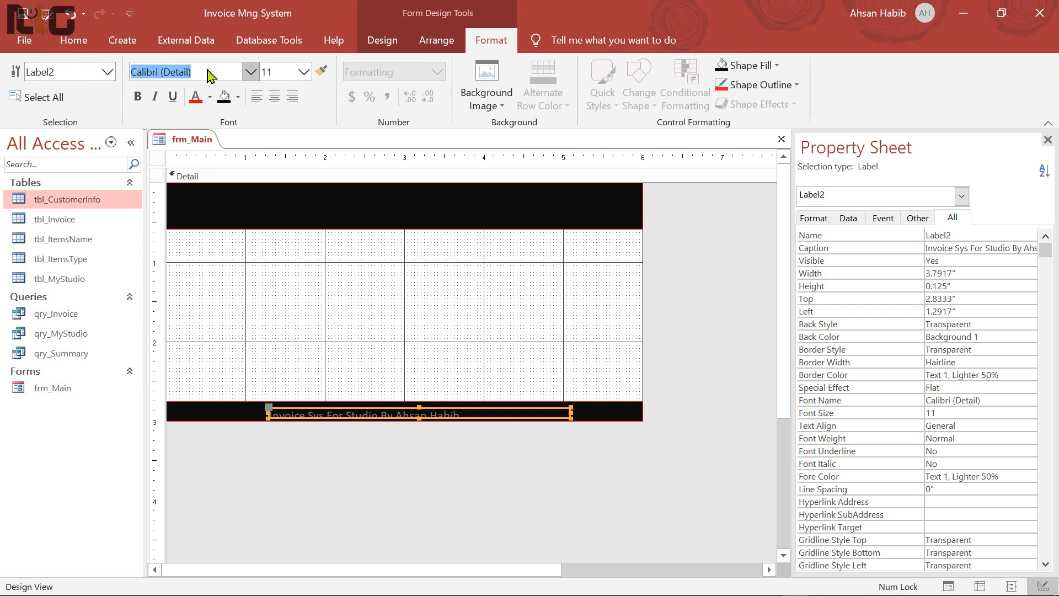
text(Tw Cen MT)
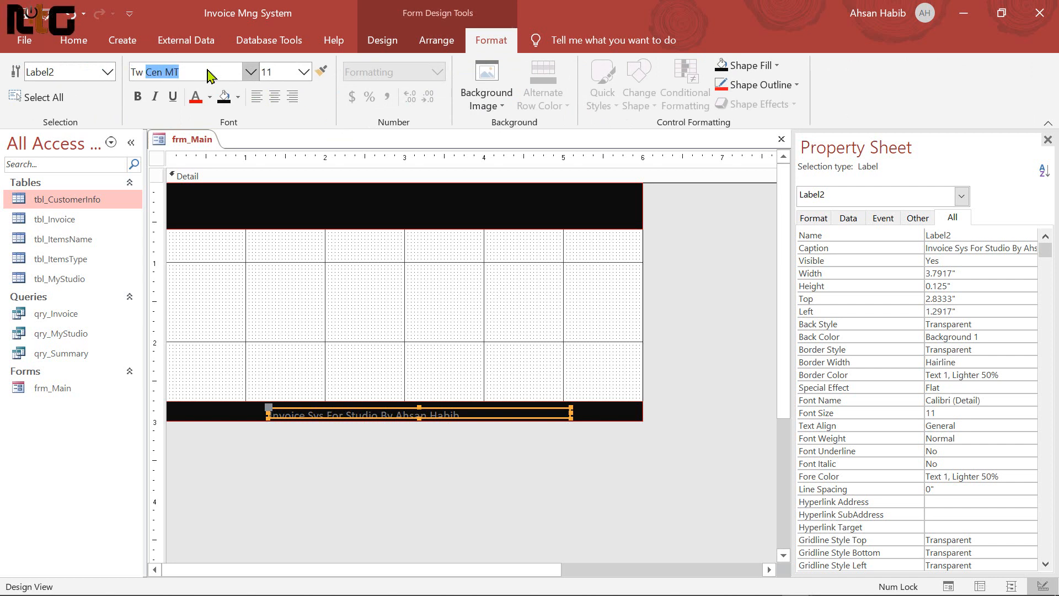
key(Return)
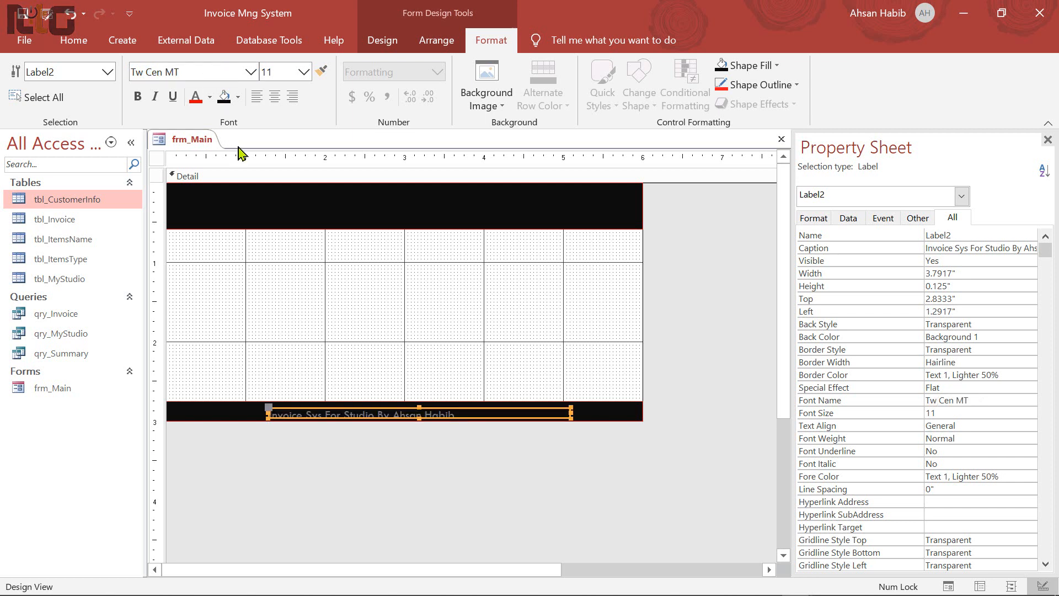
click(796, 87)
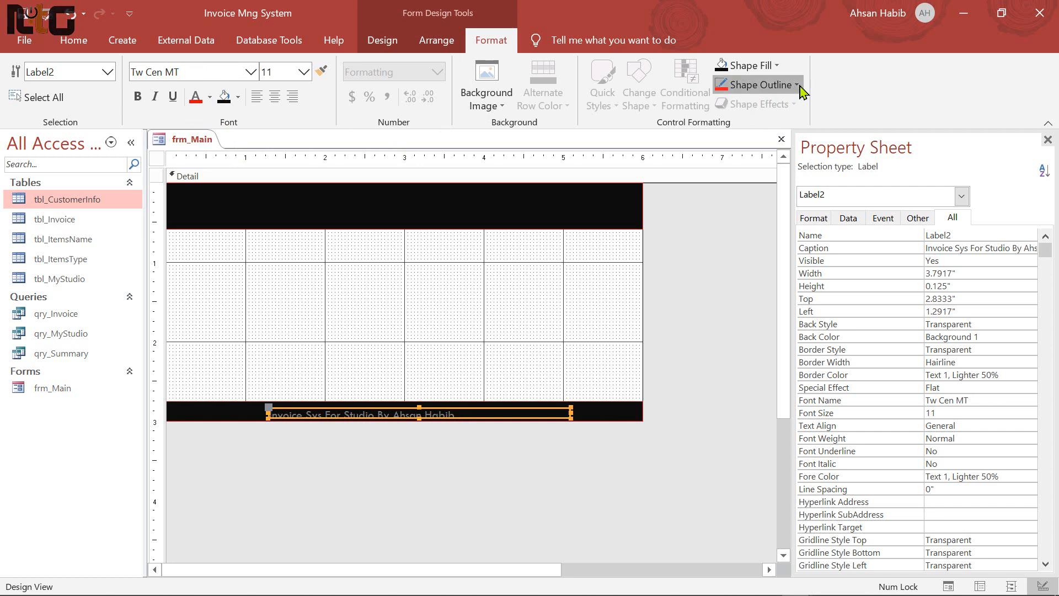
click(759, 372)
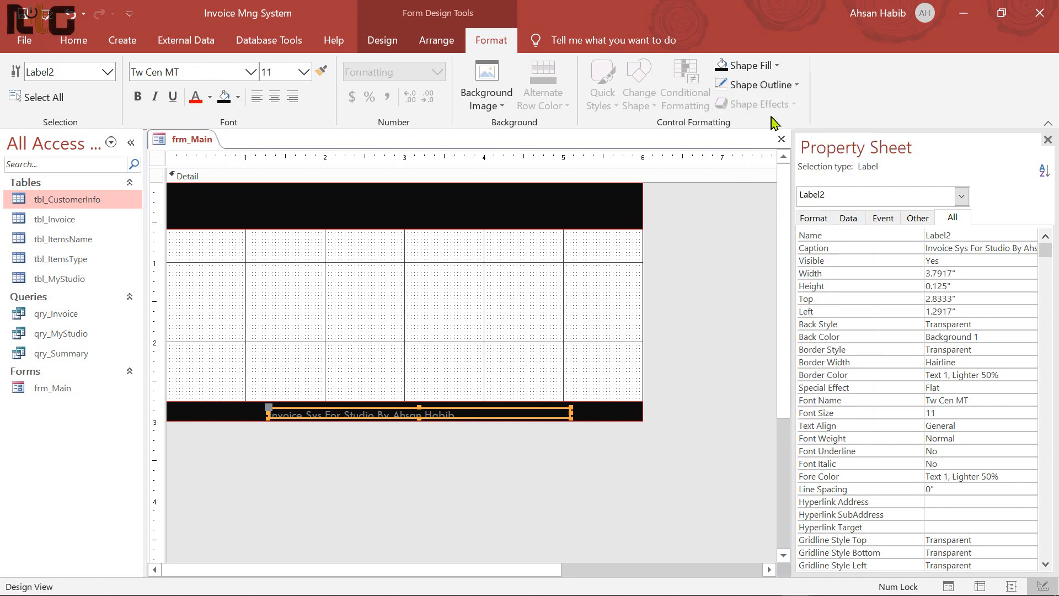
click(778, 67)
click(768, 360)
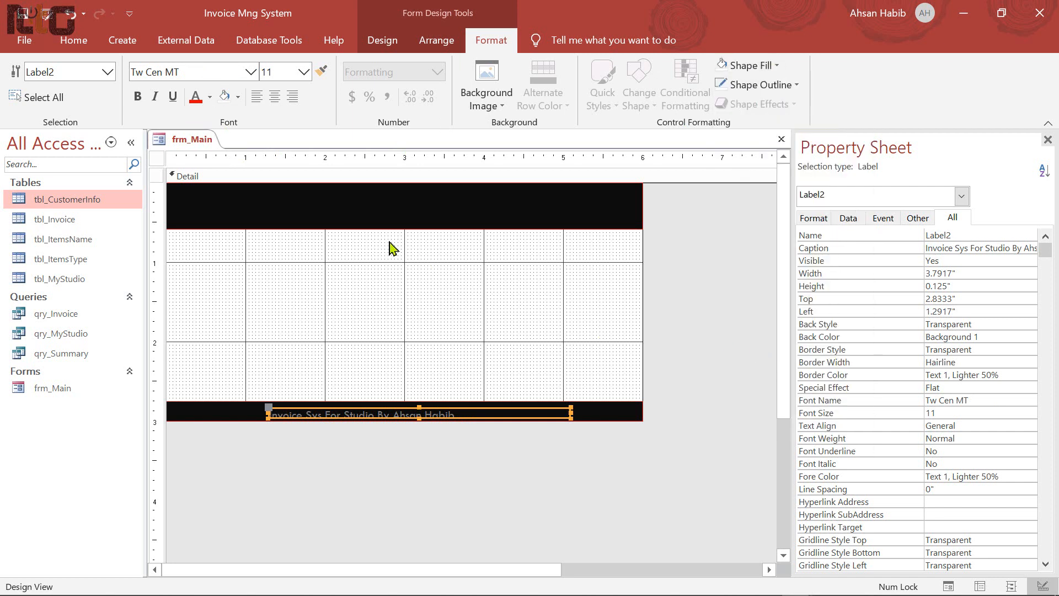
click(209, 98)
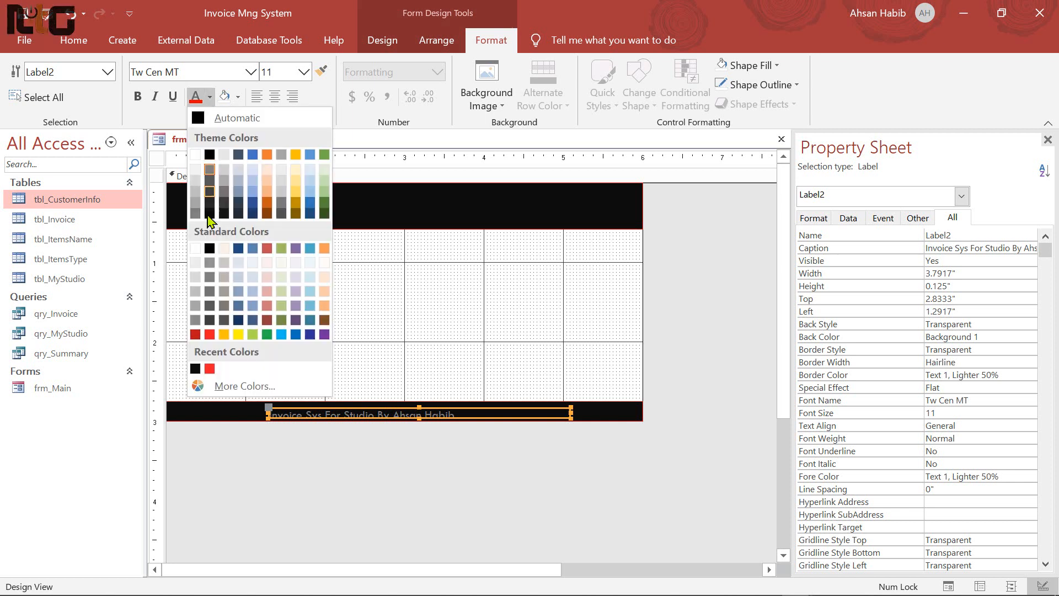
click(238, 334)
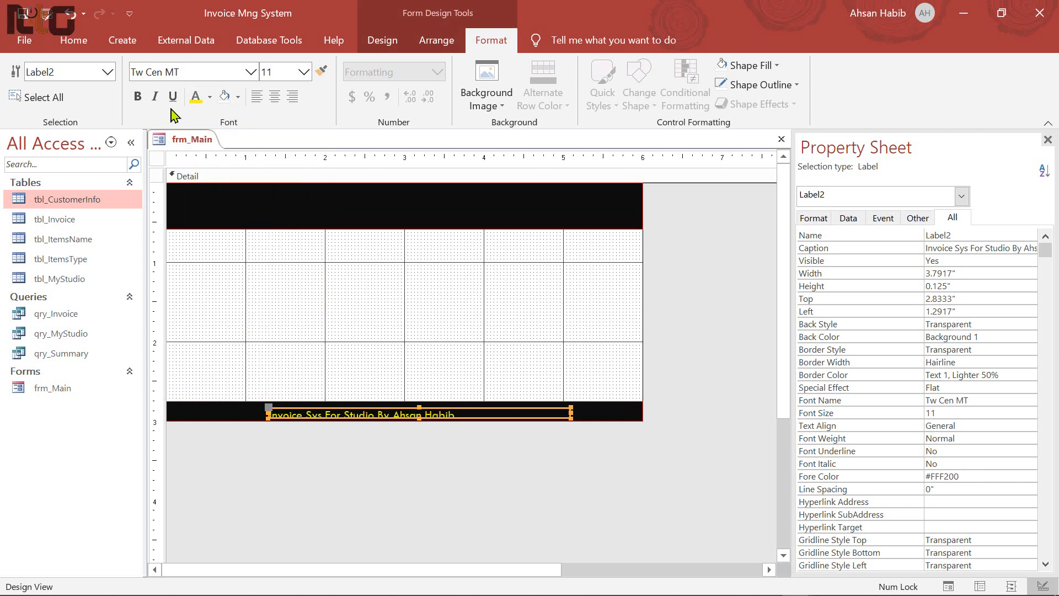
click(156, 98)
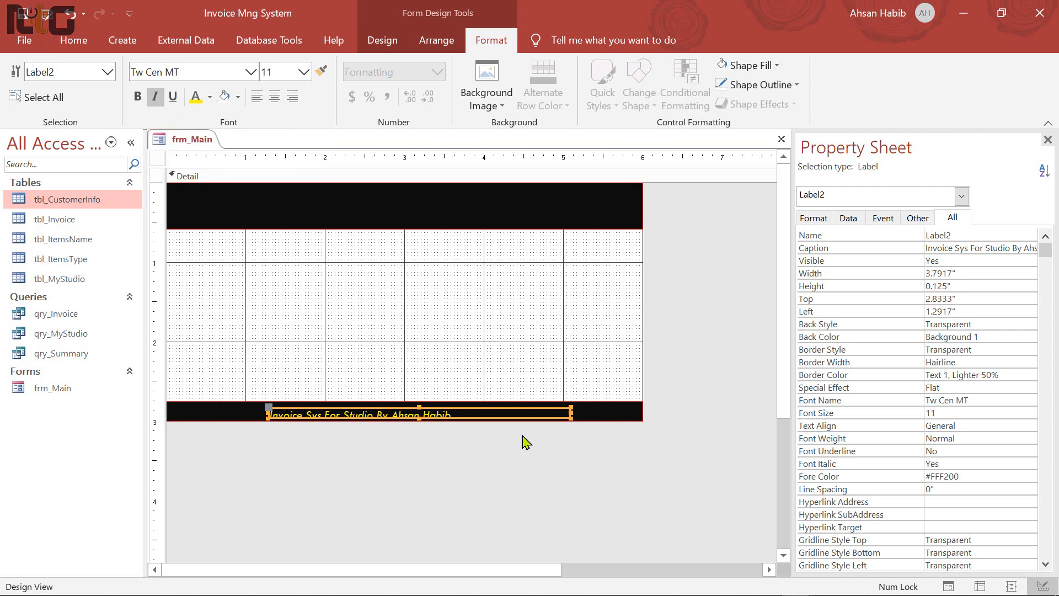
Heighten the credit label and nudge it right and up to centre it in the bar
drag(420, 406, 420, 403)
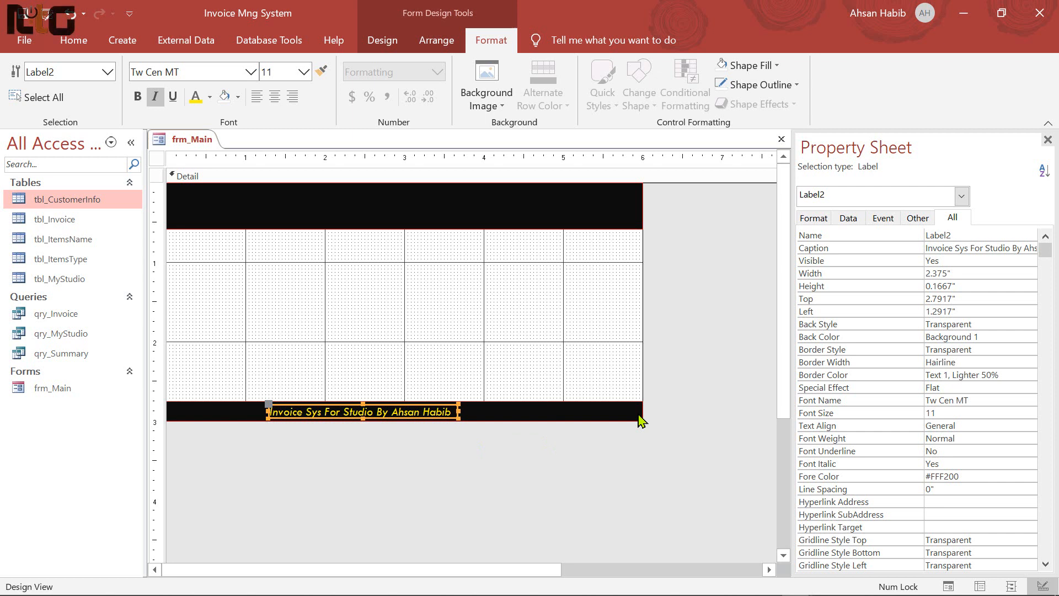
key(Right)
key(Right)
key(Right)
key(Right)
key(Right)
key(Right)
key(Right)
key(Right)
key(Right)
key(Right)
key(Right)
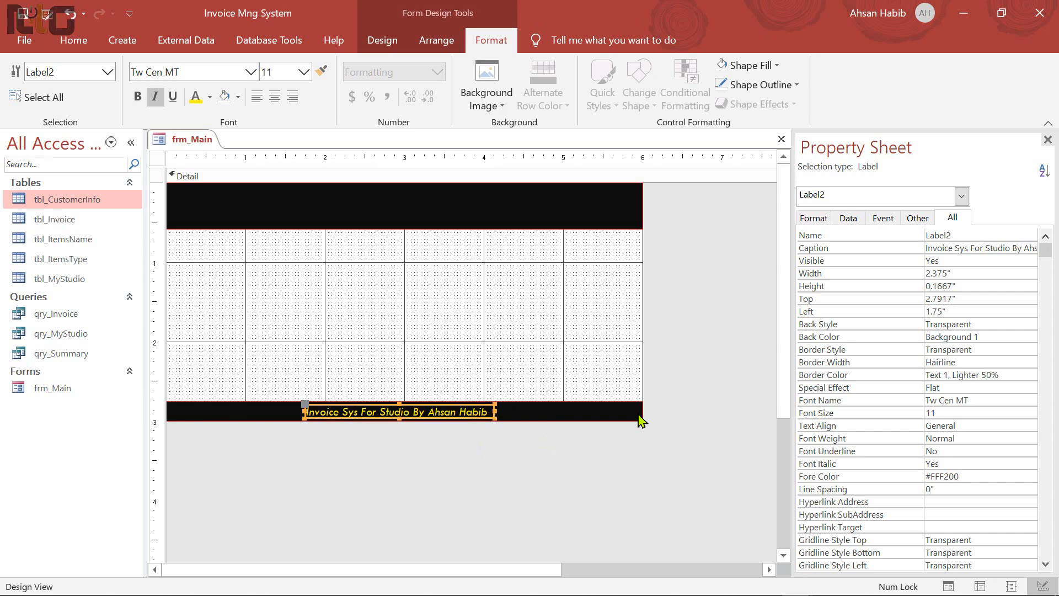
key(ctrl+Up)
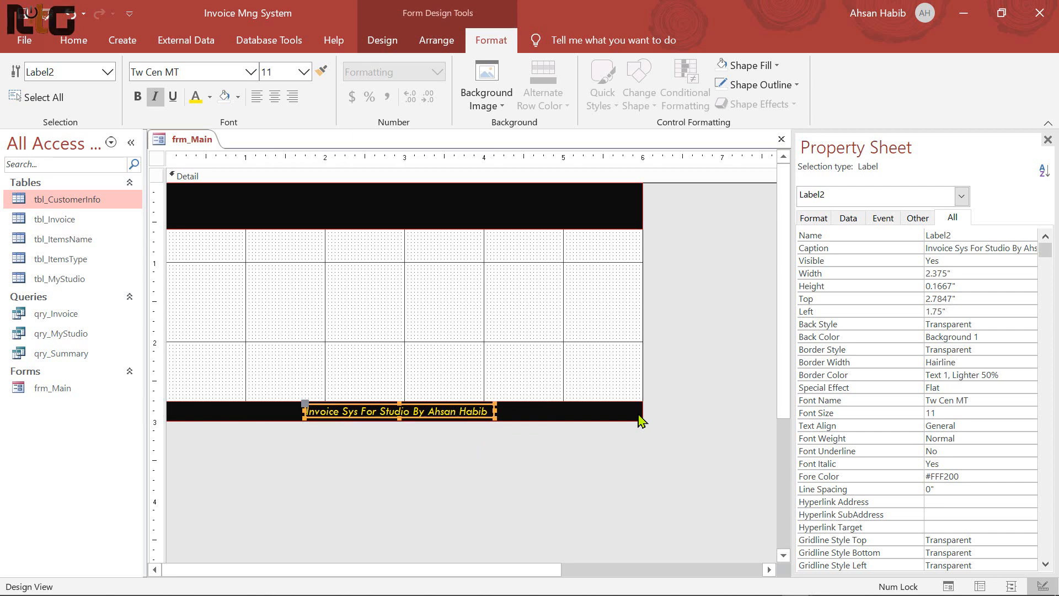
key(ctrl+Right)
click(696, 364)
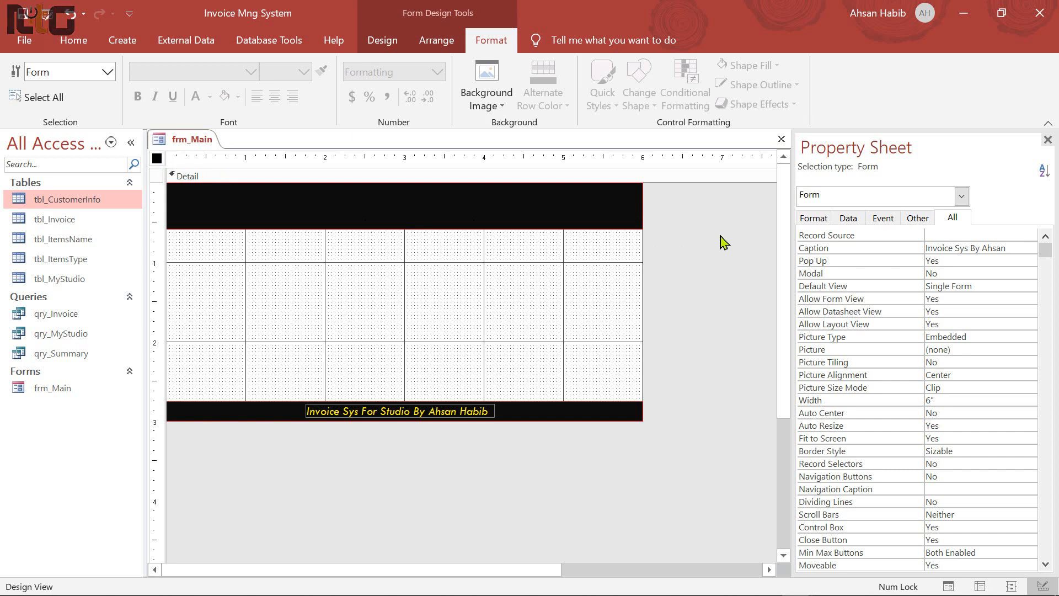
Set the form's Record Source to qry_MyStudio
click(848, 219)
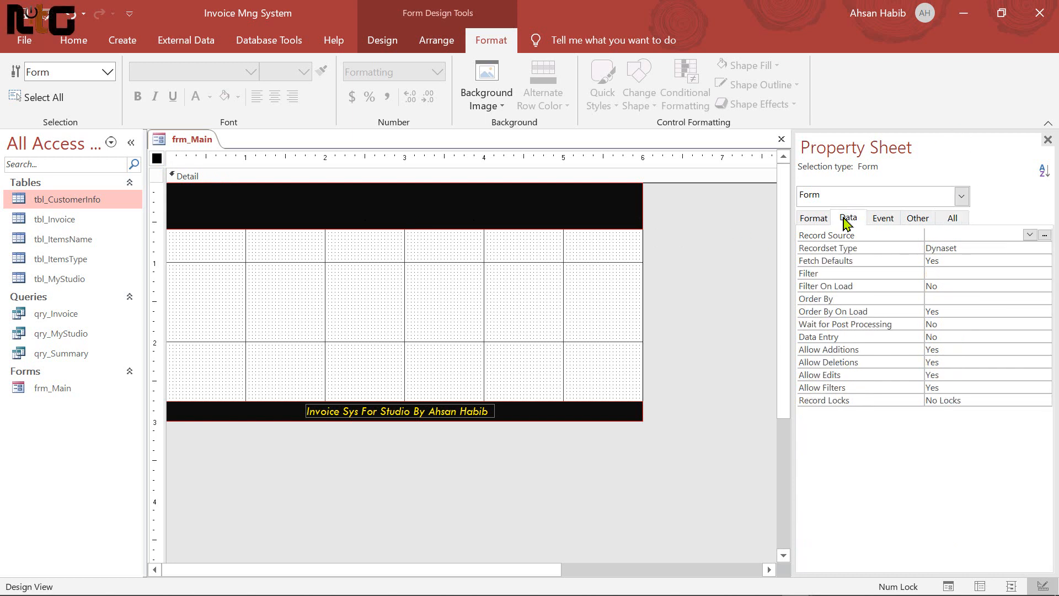
click(1029, 235)
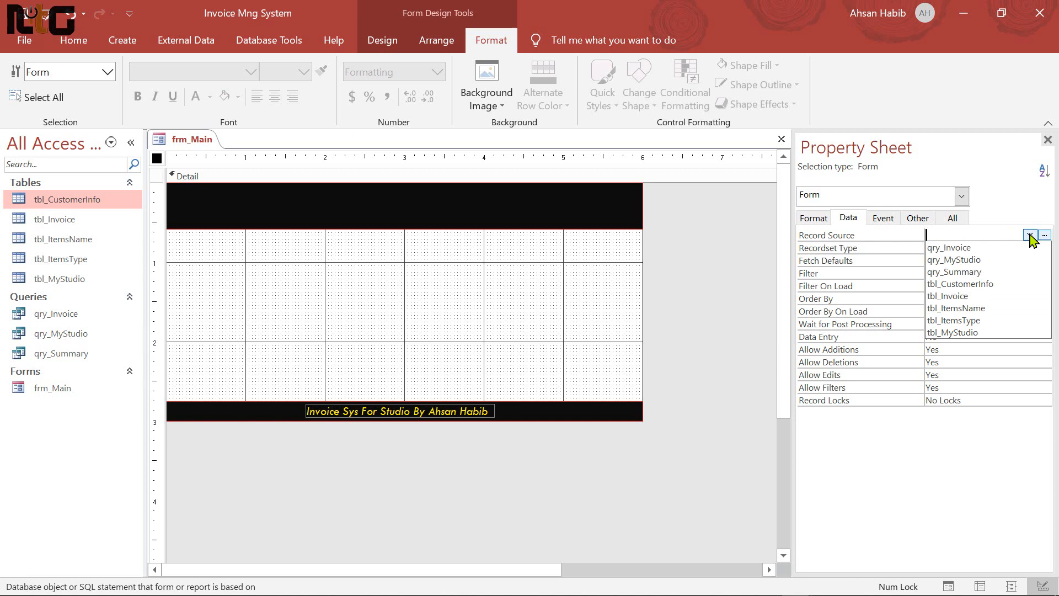
click(981, 263)
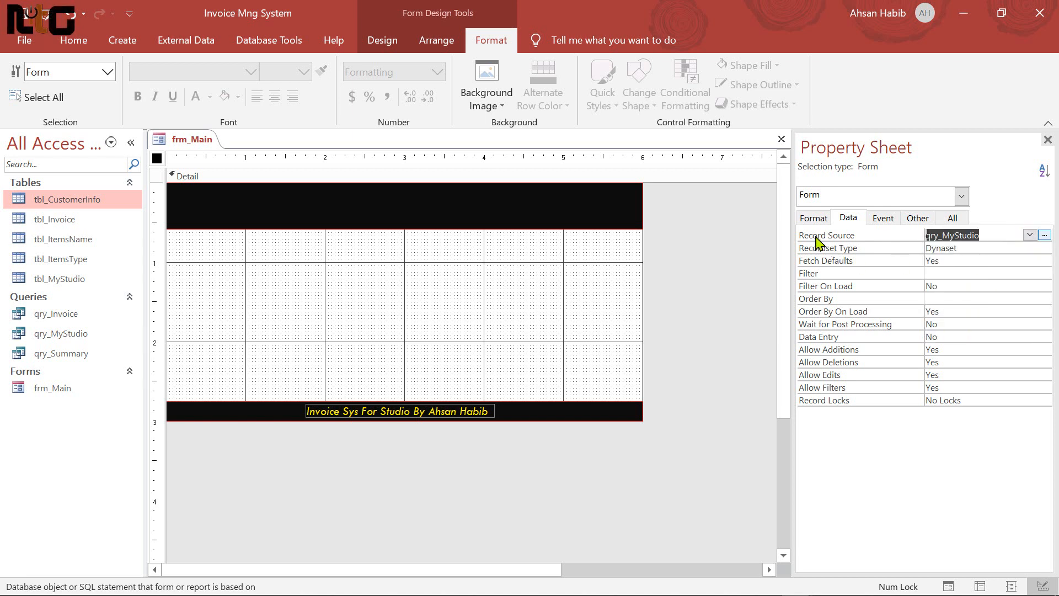
Place StudioName, Proprietor, Address, MobileNo and Email fields onto the form grid
click(382, 40)
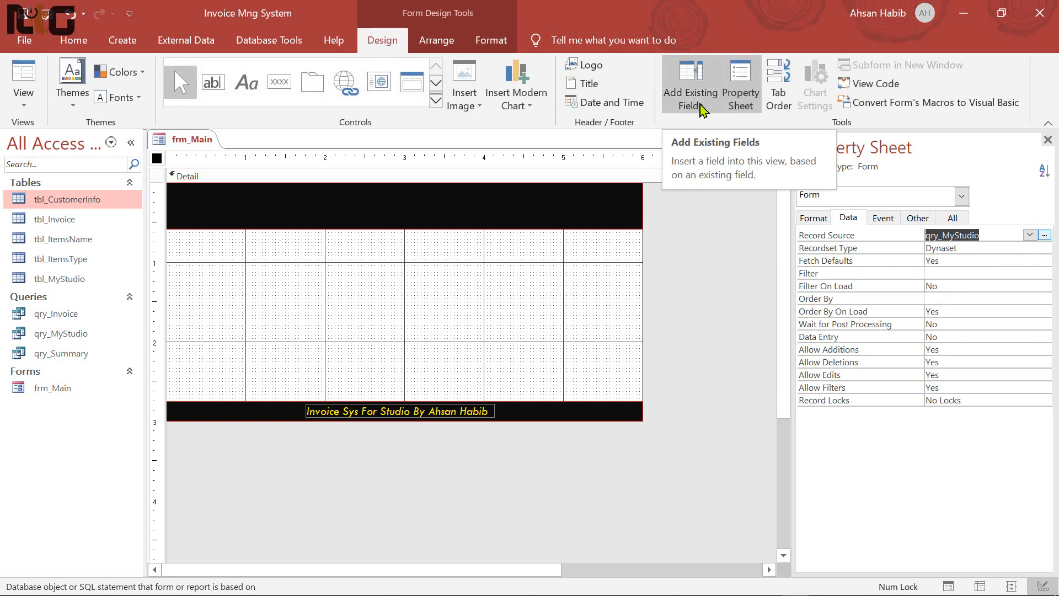
click(702, 110)
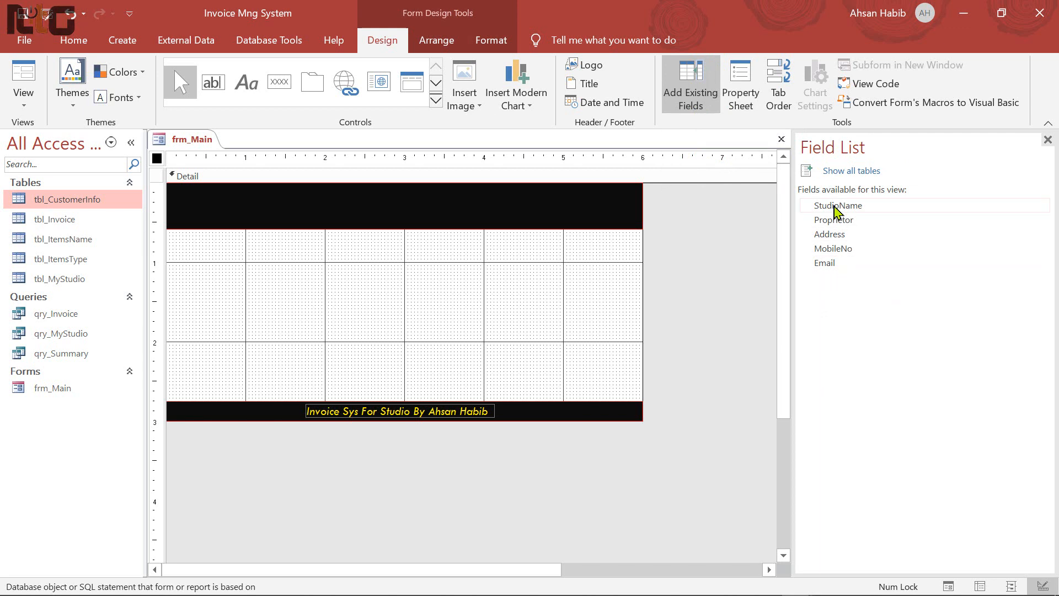
click(835, 209)
shift+click(834, 220)
shift+click(831, 234)
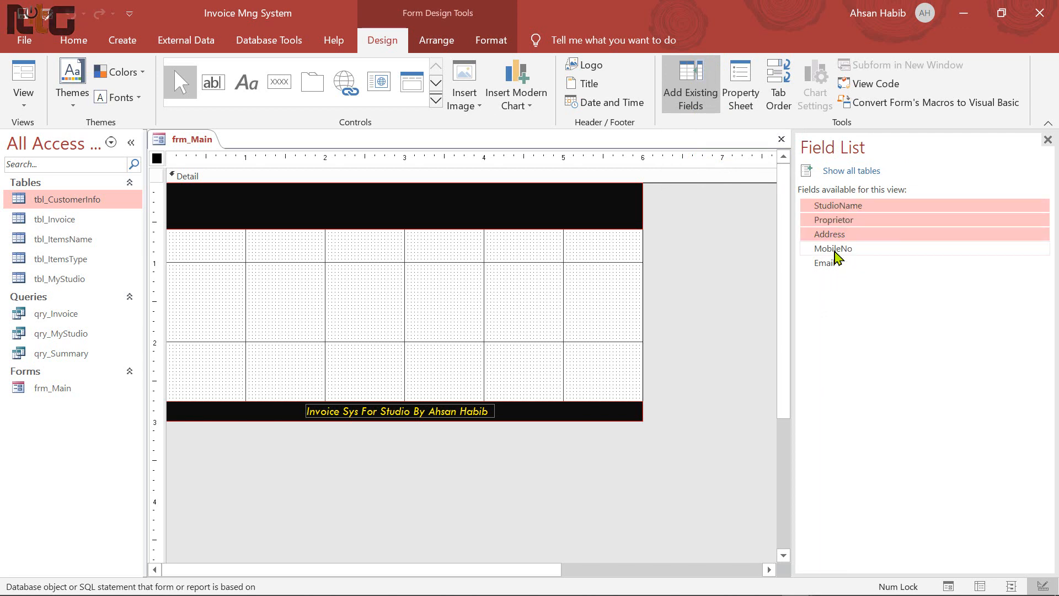
shift+click(836, 250)
shift+click(828, 263)
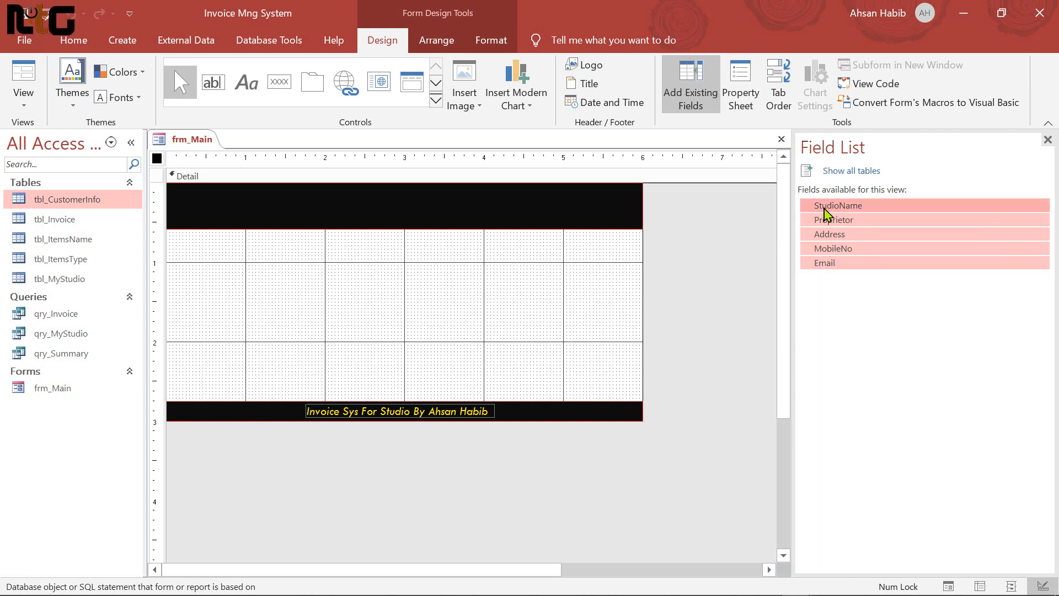
drag(828, 212, 380, 255)
Delete the labels of the five placed fields
click(320, 359)
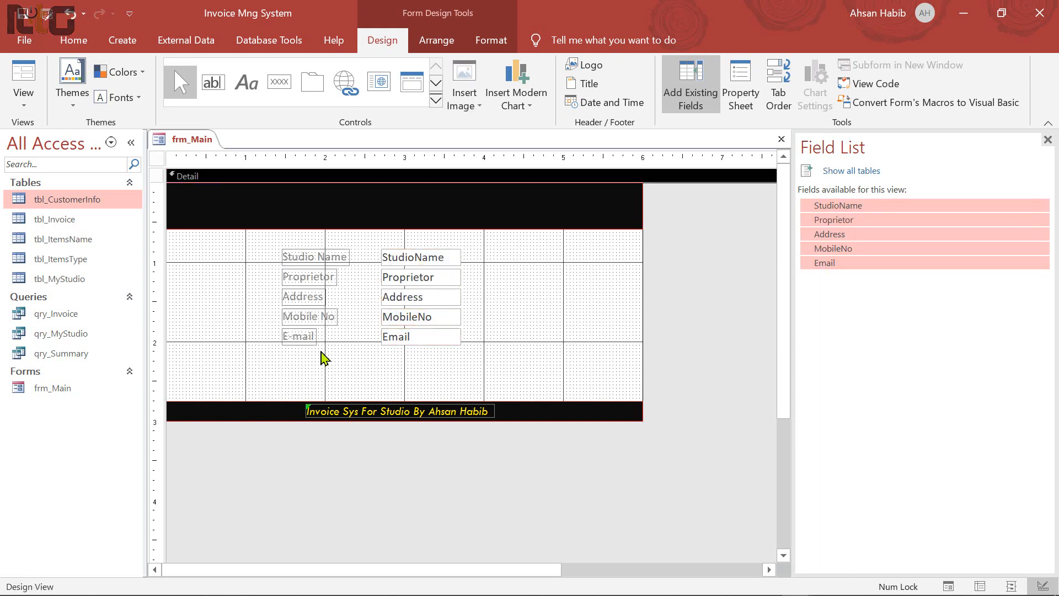
drag(326, 358, 282, 242)
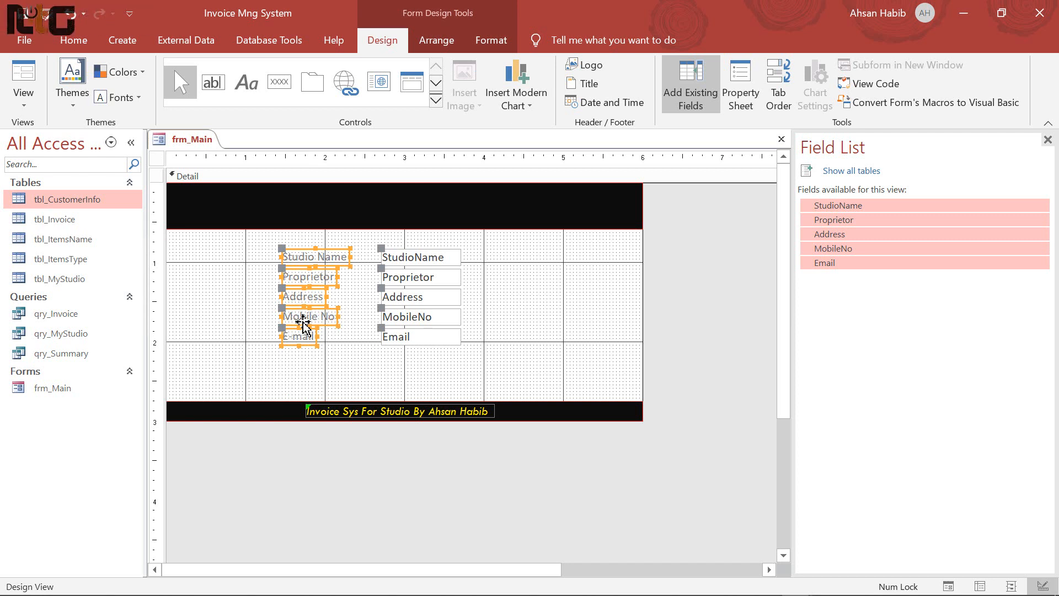
key(Delete)
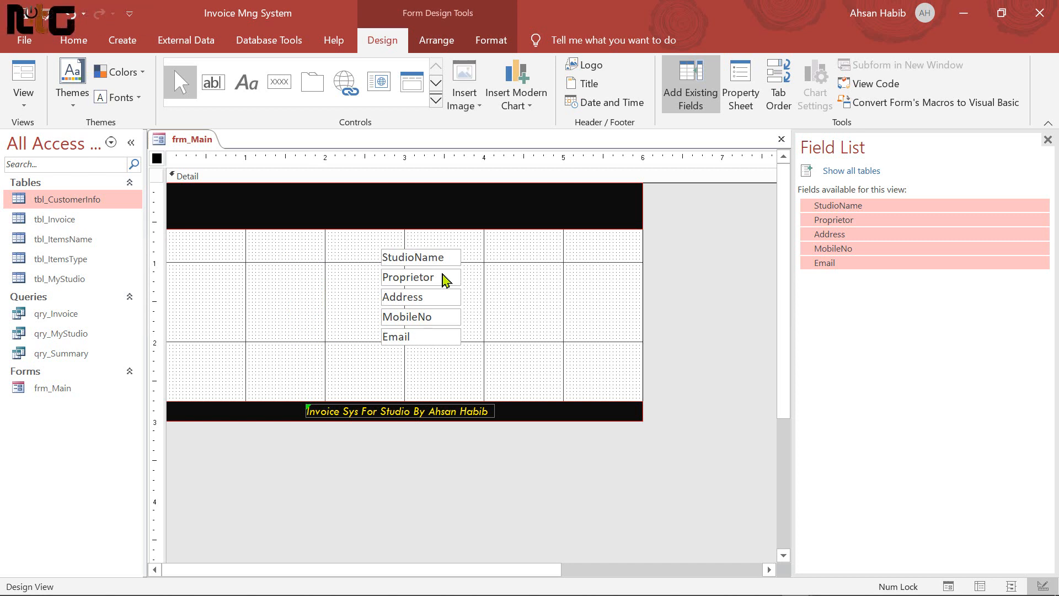
Move StudioName and Address into the top black bar and make that bar taller
click(489, 300)
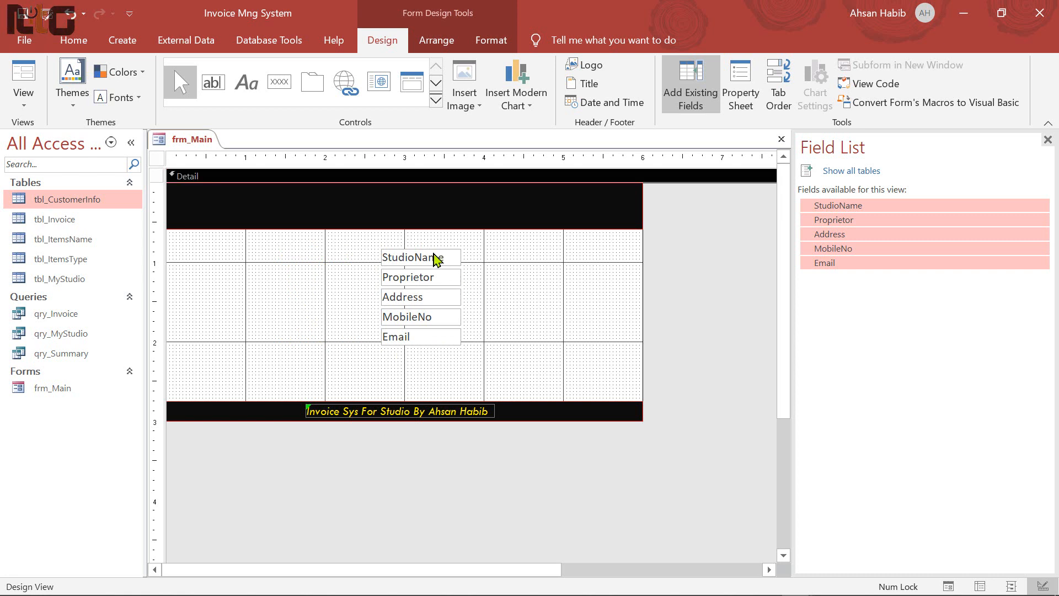
click(438, 262)
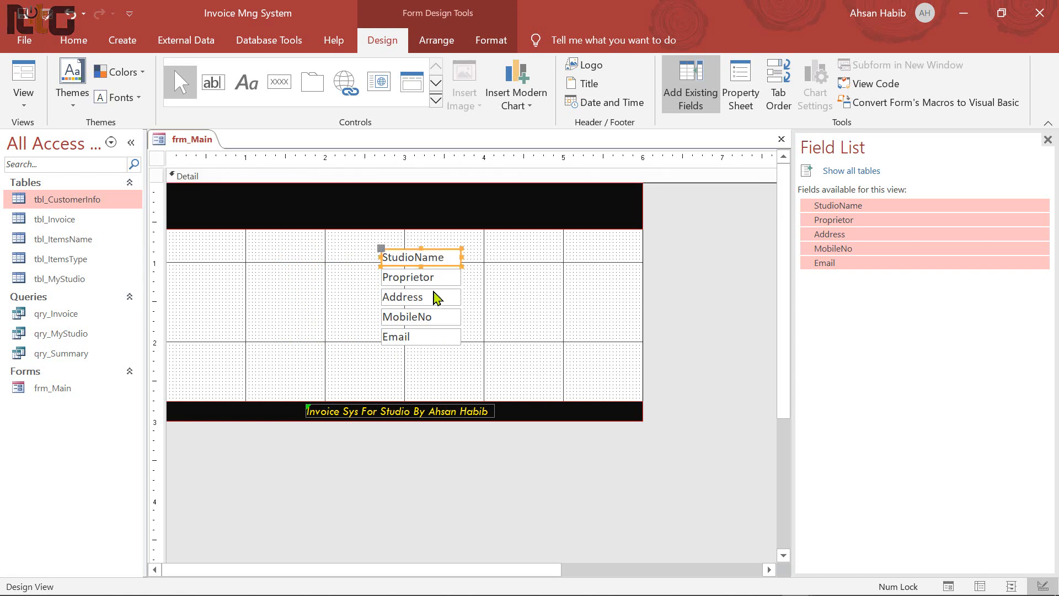
shift+click(422, 298)
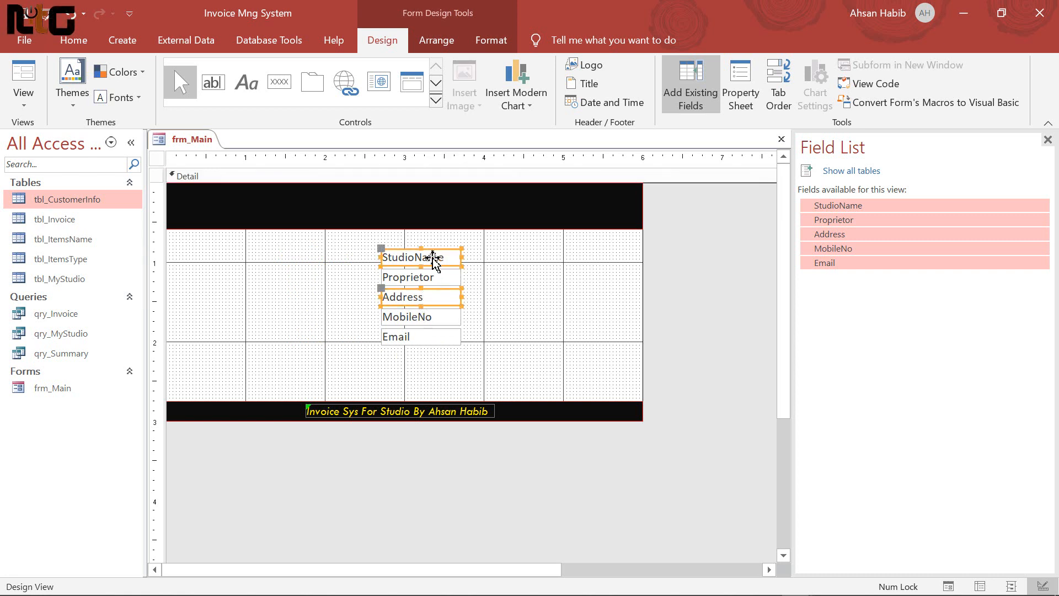
drag(433, 252, 247, 187)
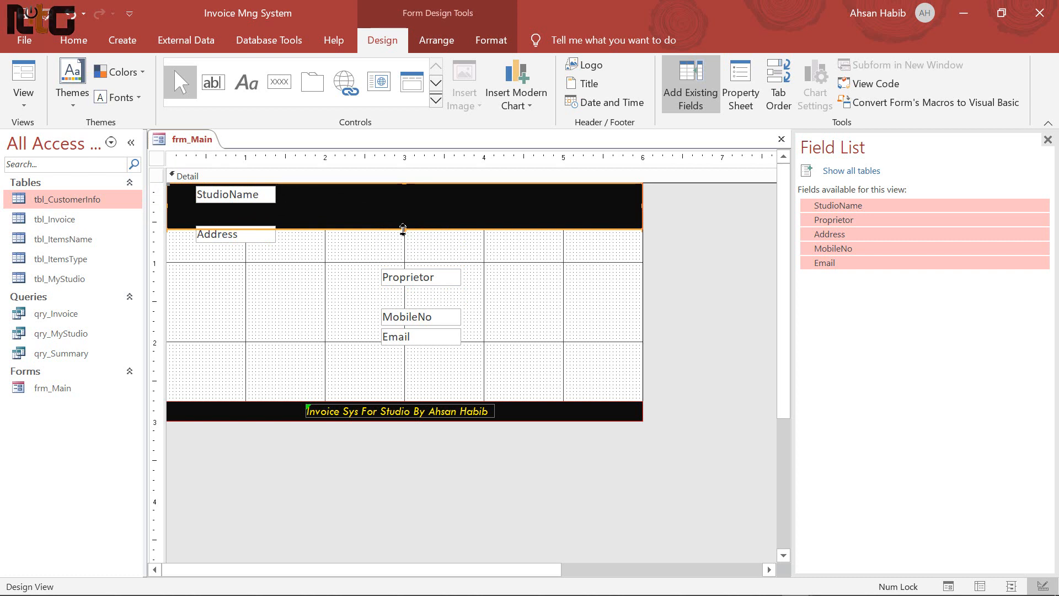
drag(405, 230, 403, 248)
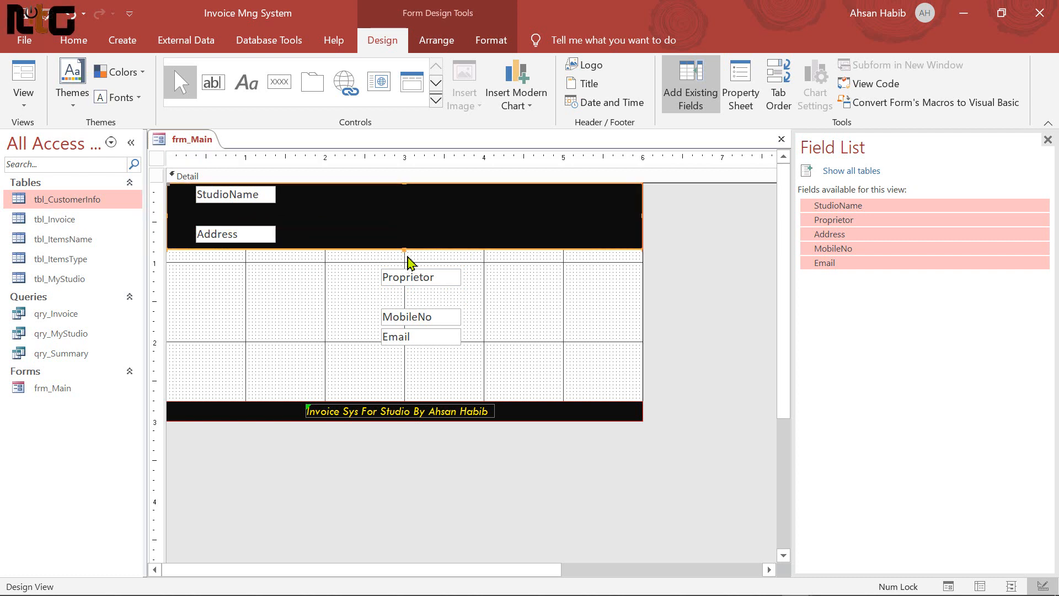
Widen the StudioName box toward both edges and set its font size to 22
click(244, 196)
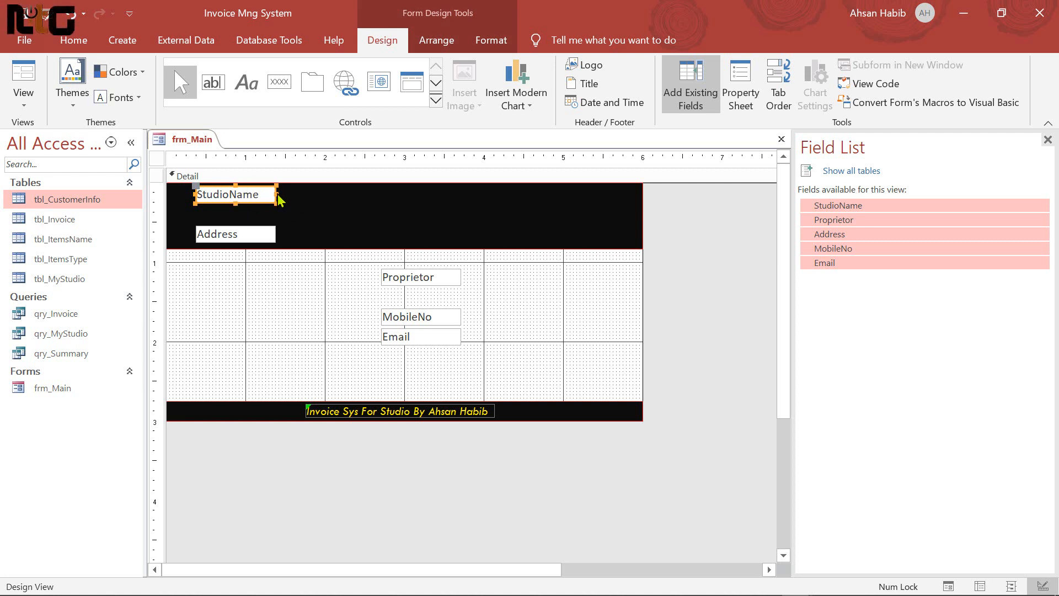
drag(277, 196, 417, 194)
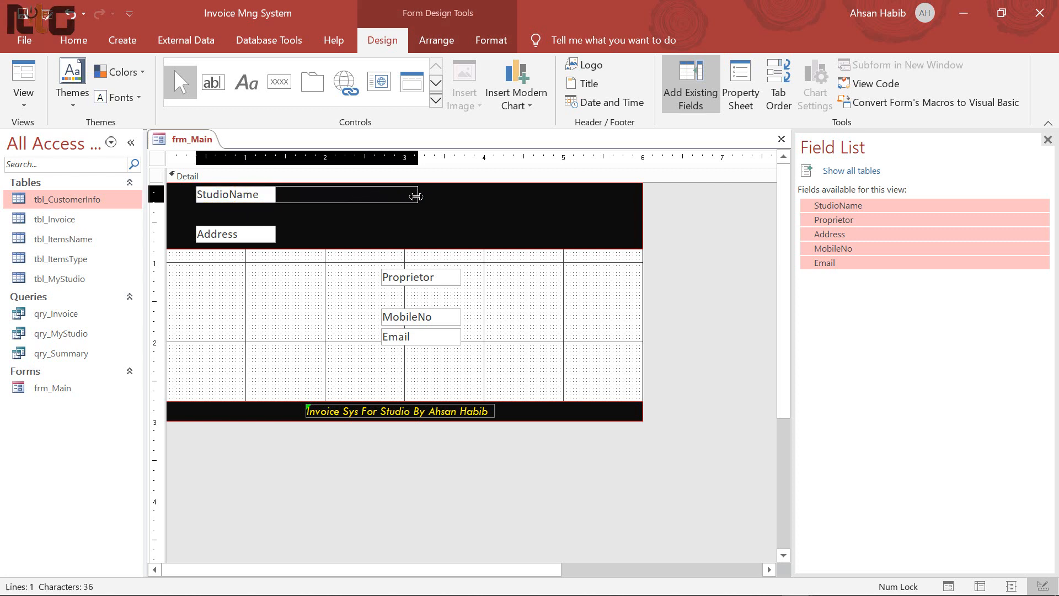
drag(196, 197, 176, 196)
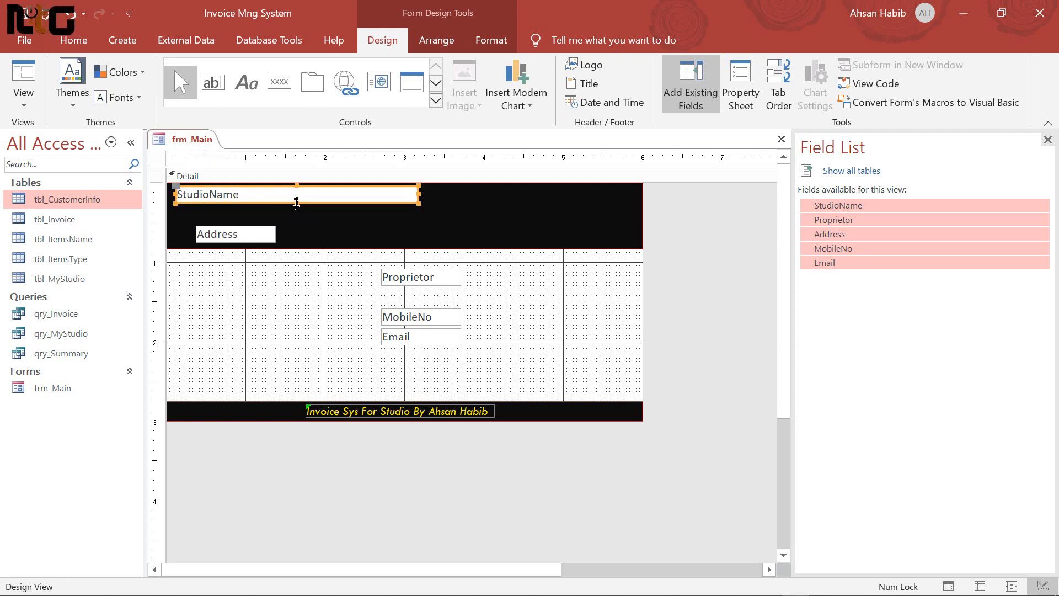
drag(297, 204, 296, 229)
key(ctrl+z)
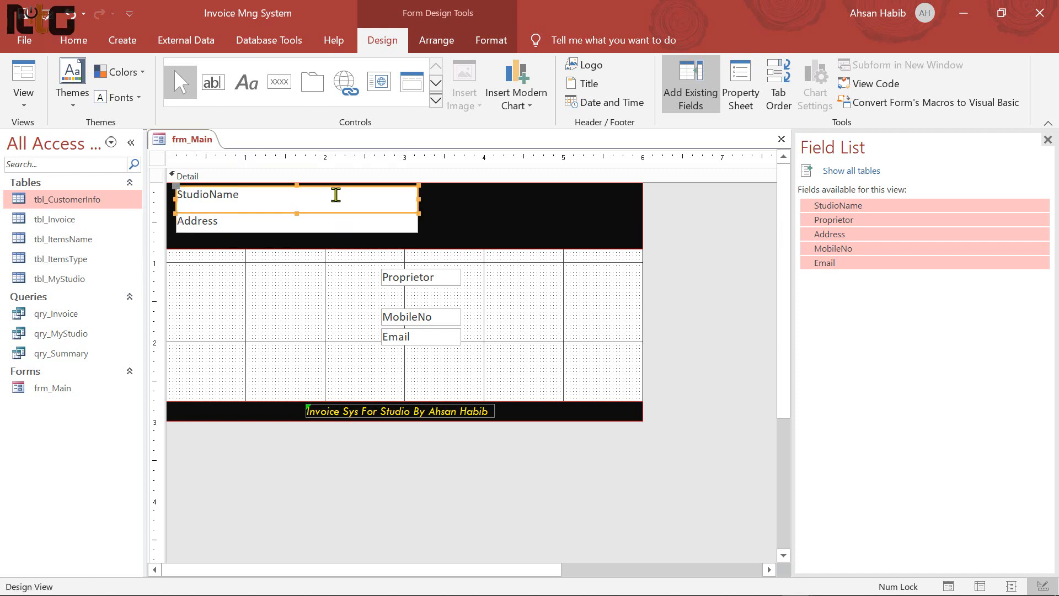
click(494, 41)
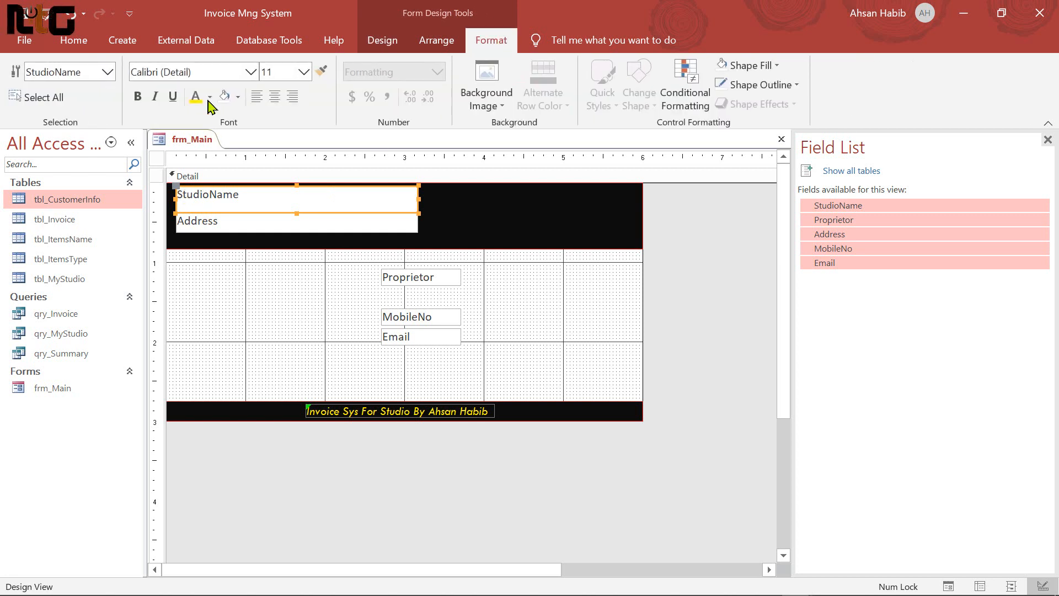
click(305, 72)
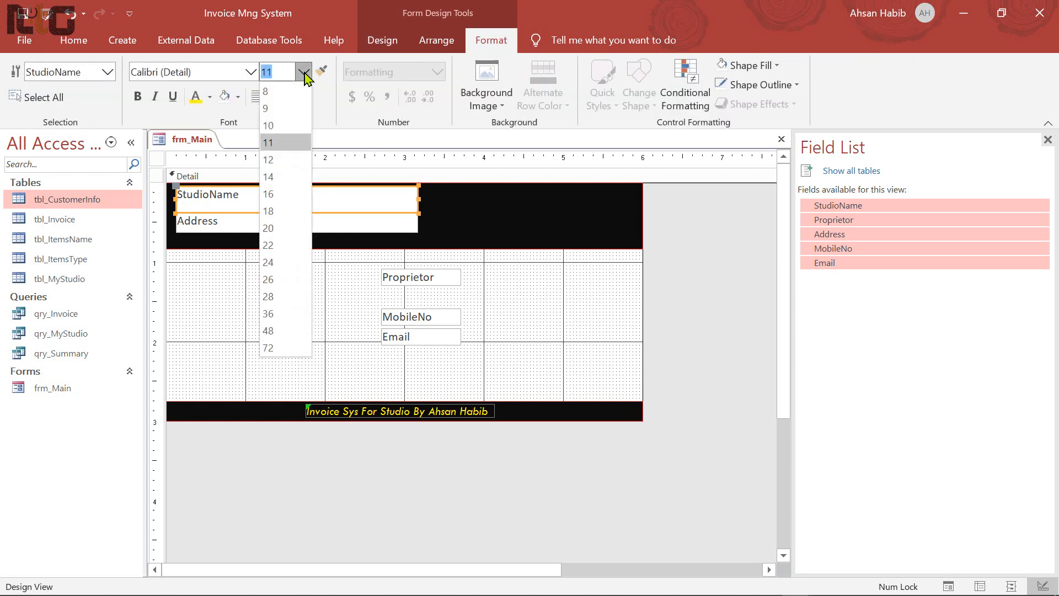
click(279, 246)
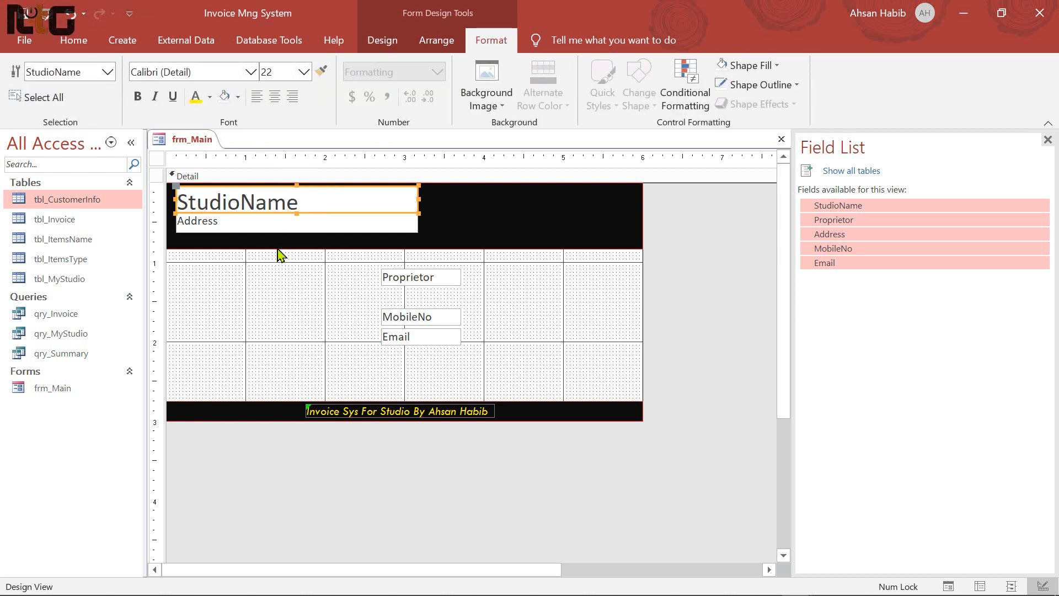
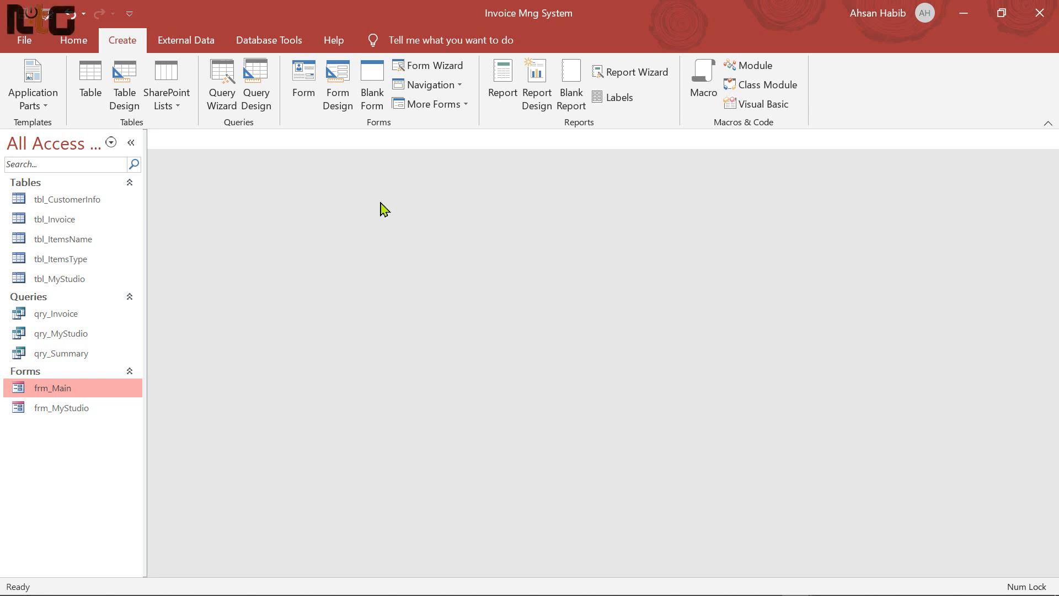
Start the Form Wizard and add all tbl_CustomerInfo fields
click(446, 67)
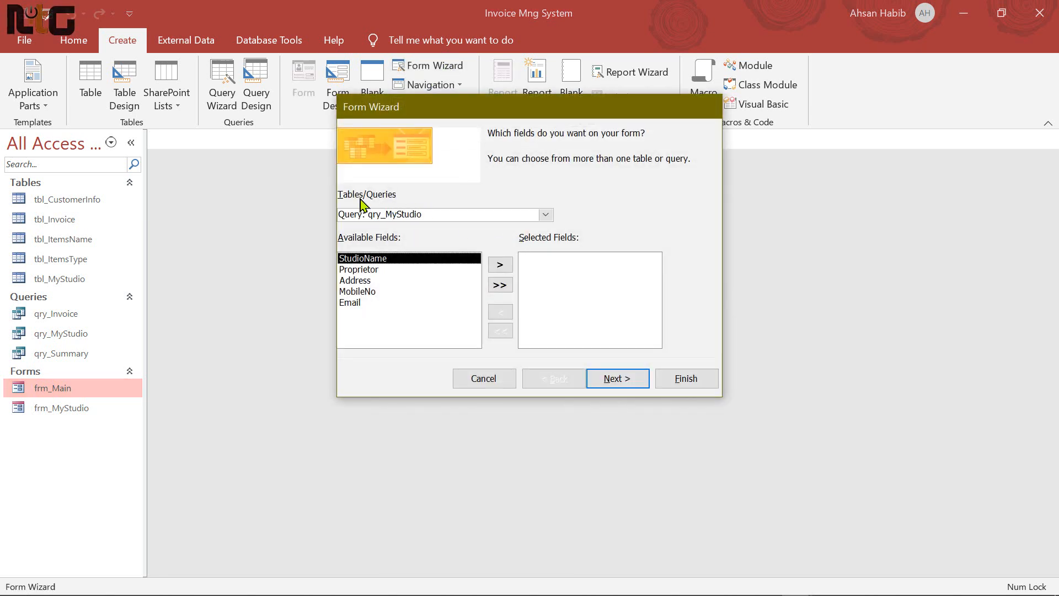
click(545, 217)
click(419, 230)
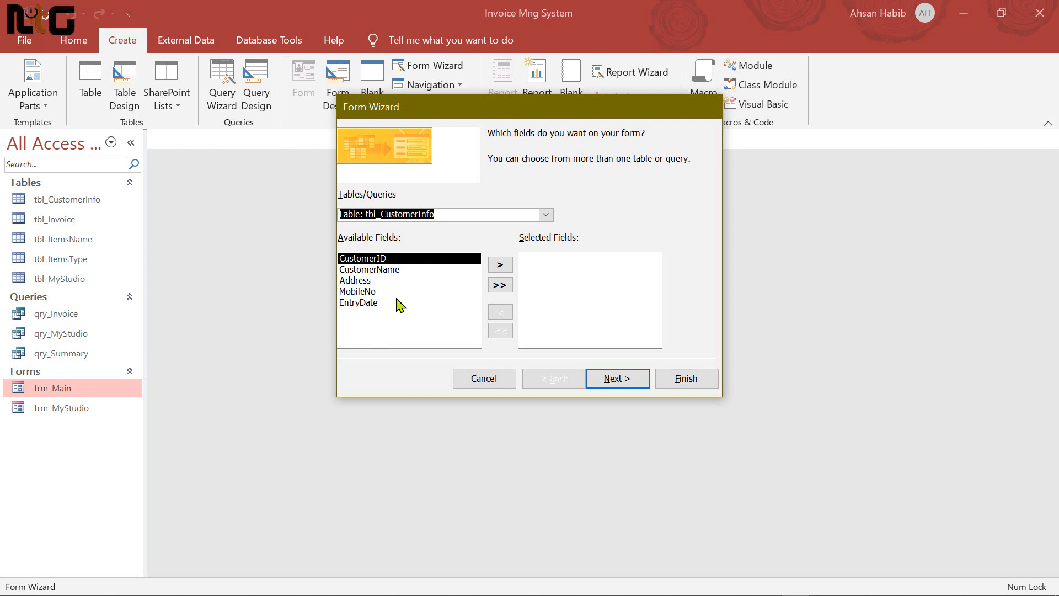
click(505, 293)
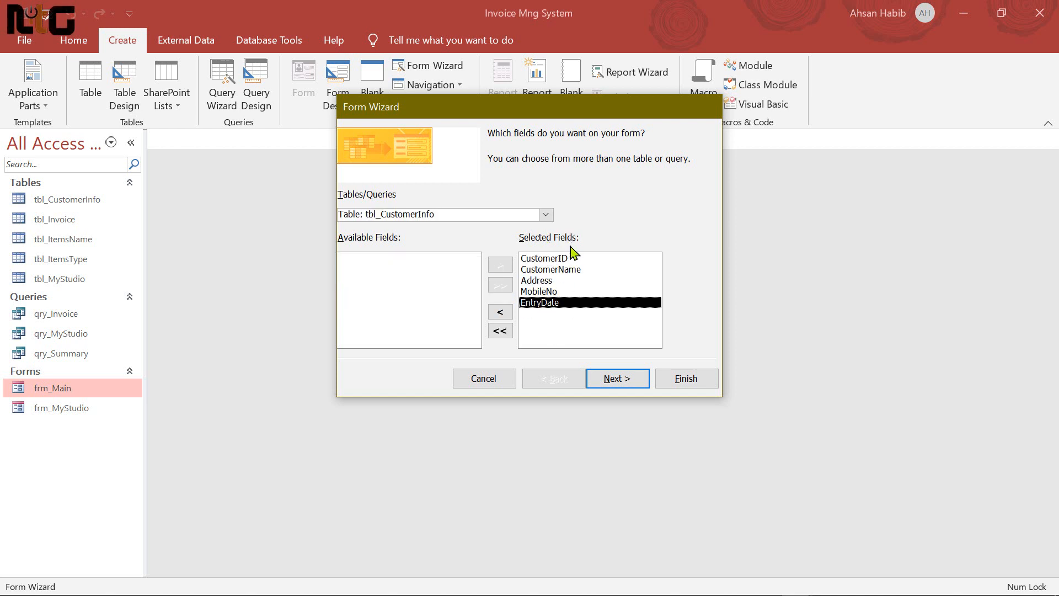
Add every tbl_Invoice field except CustomerID, InvoiceID through Due, and continue
click(547, 216)
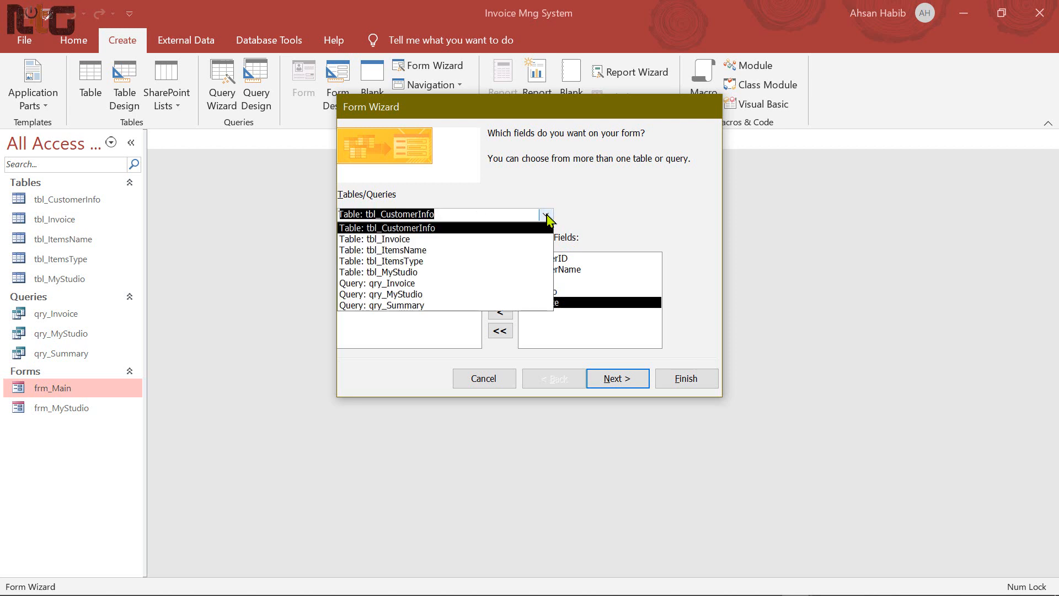
click(411, 243)
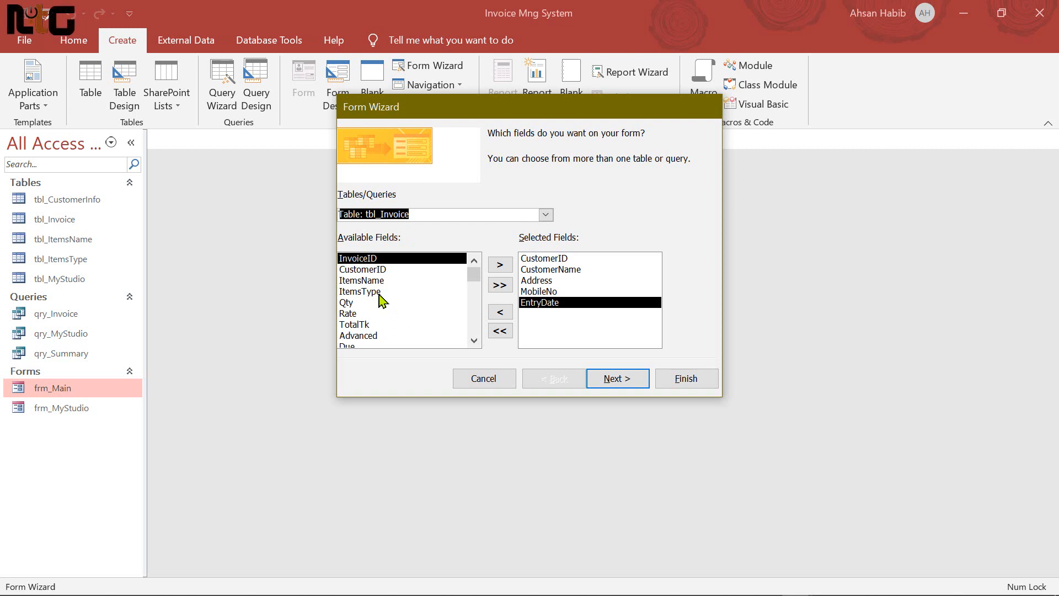
click(500, 266)
click(374, 271)
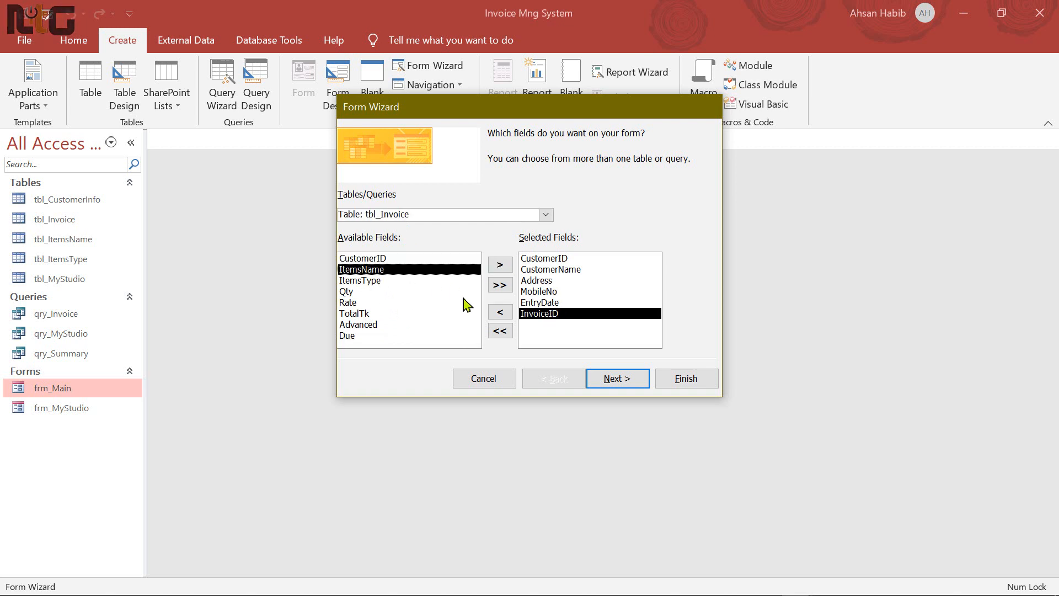
click(502, 267)
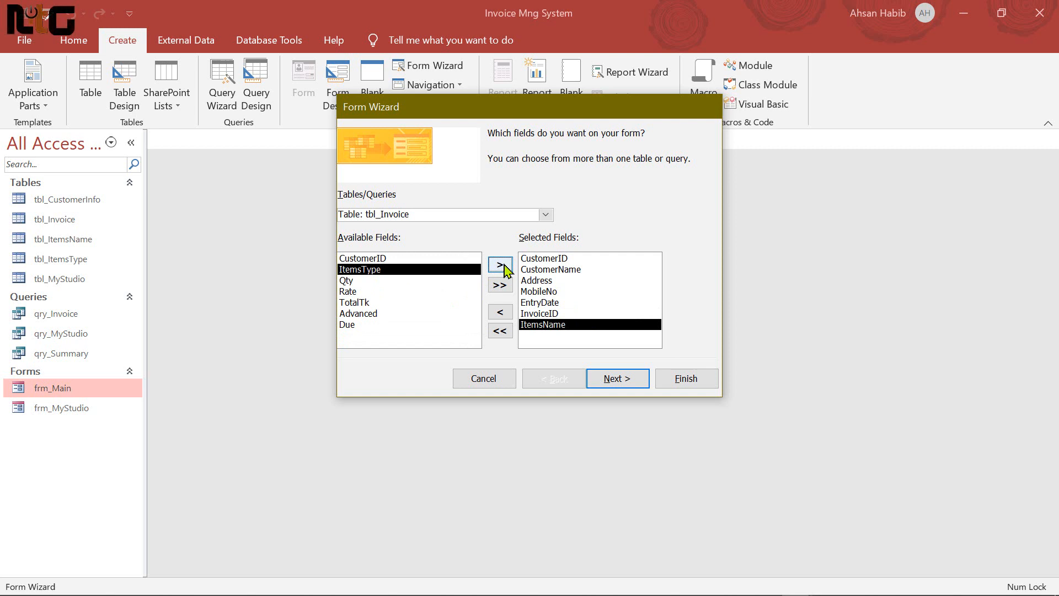
click(500, 266)
click(499, 266)
click(500, 265)
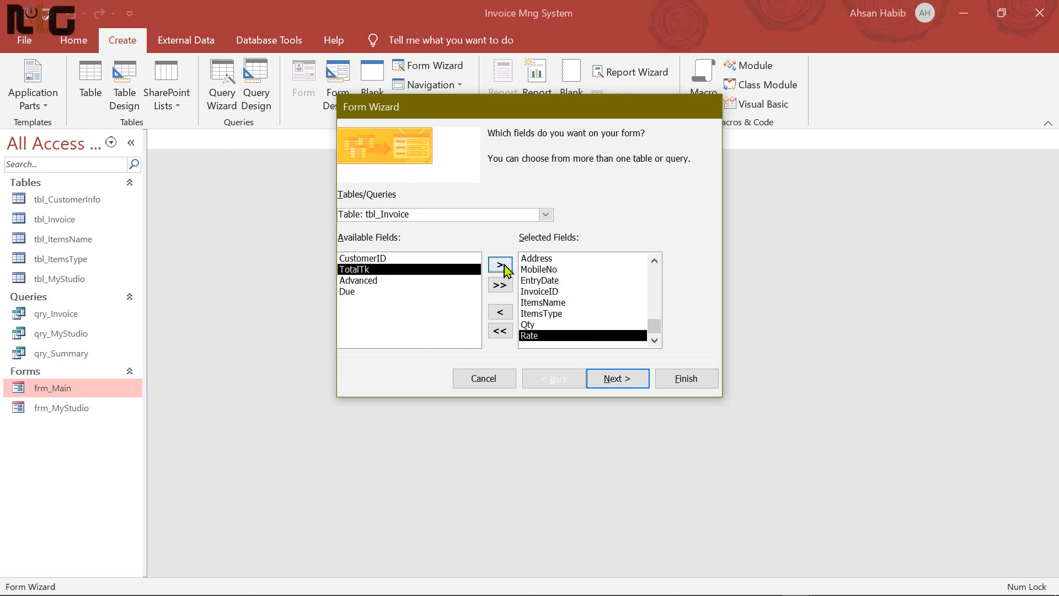
click(501, 265)
click(501, 266)
click(501, 266)
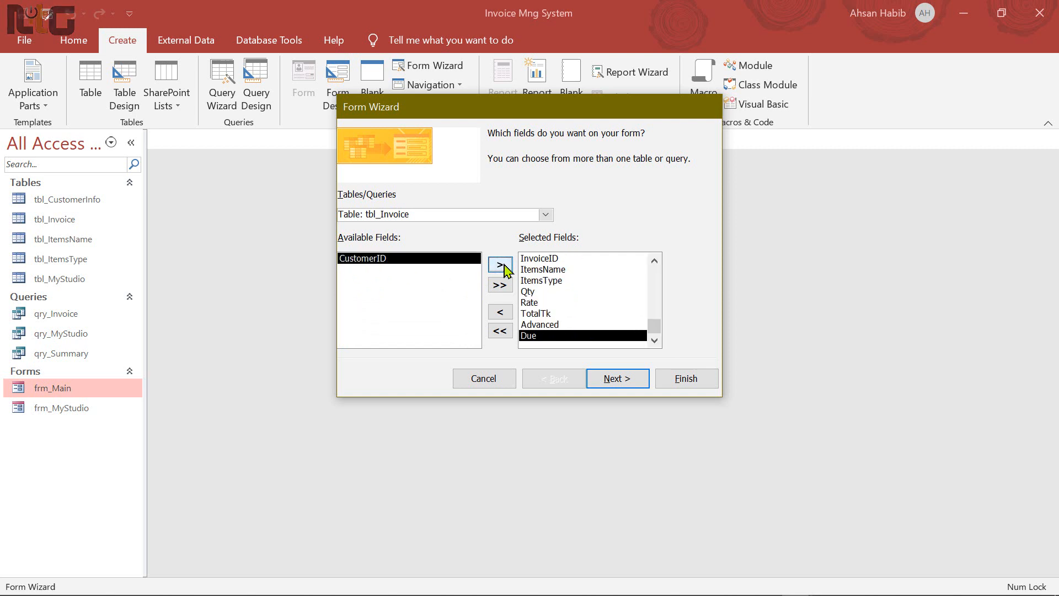
click(627, 384)
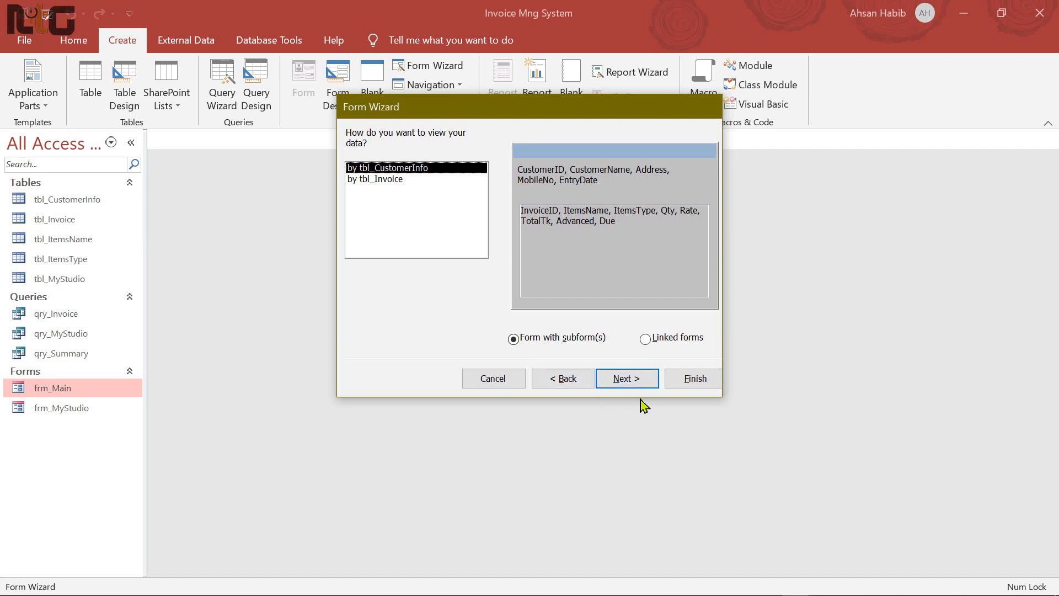
Keep the view by tbl_CustomerInfo with a Datasheet subform, finishing into Design view
click(637, 381)
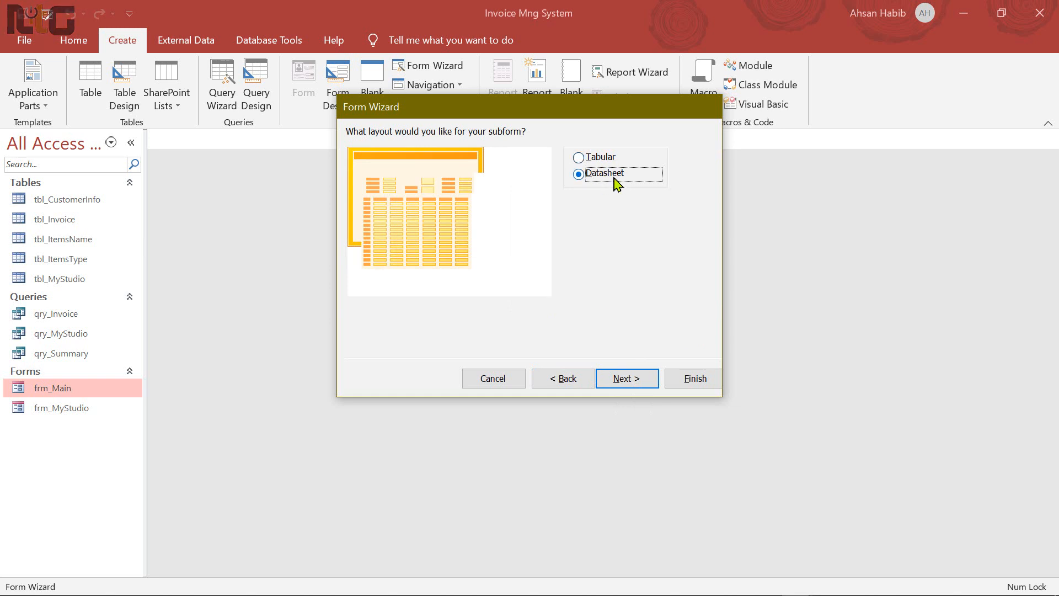
click(629, 381)
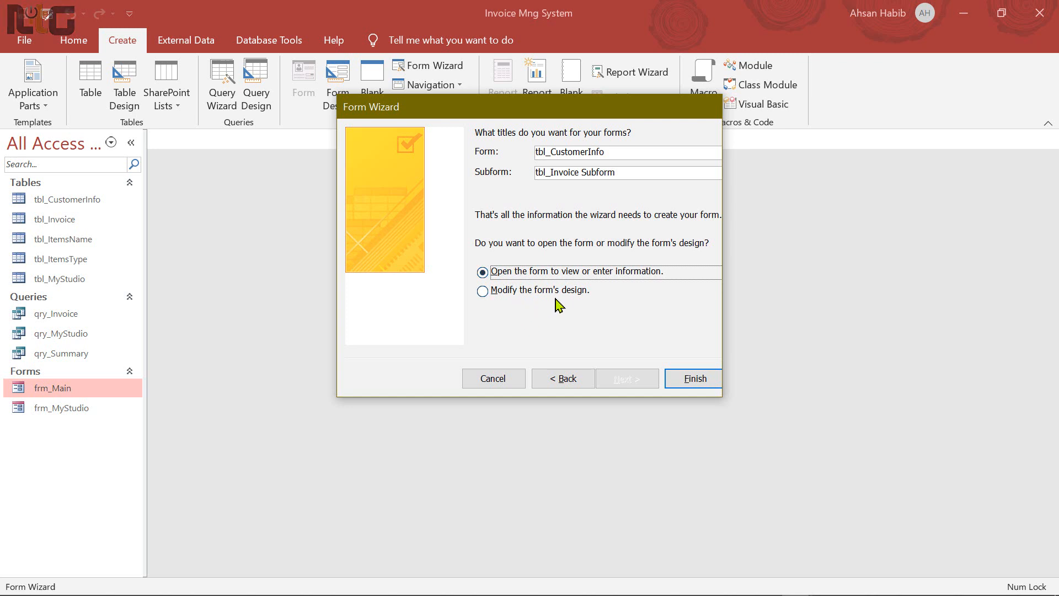
click(483, 292)
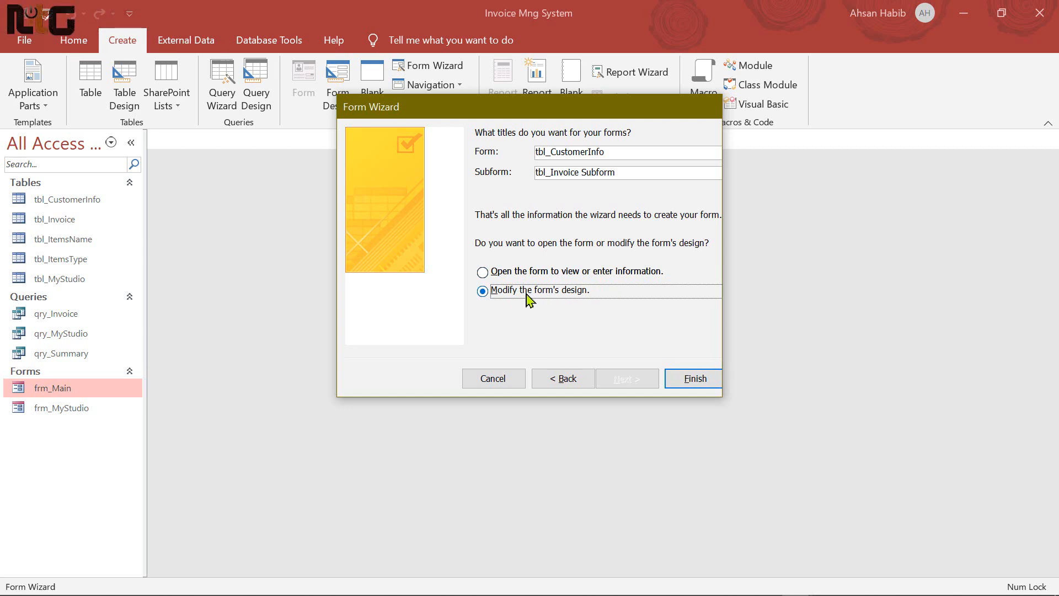
click(696, 379)
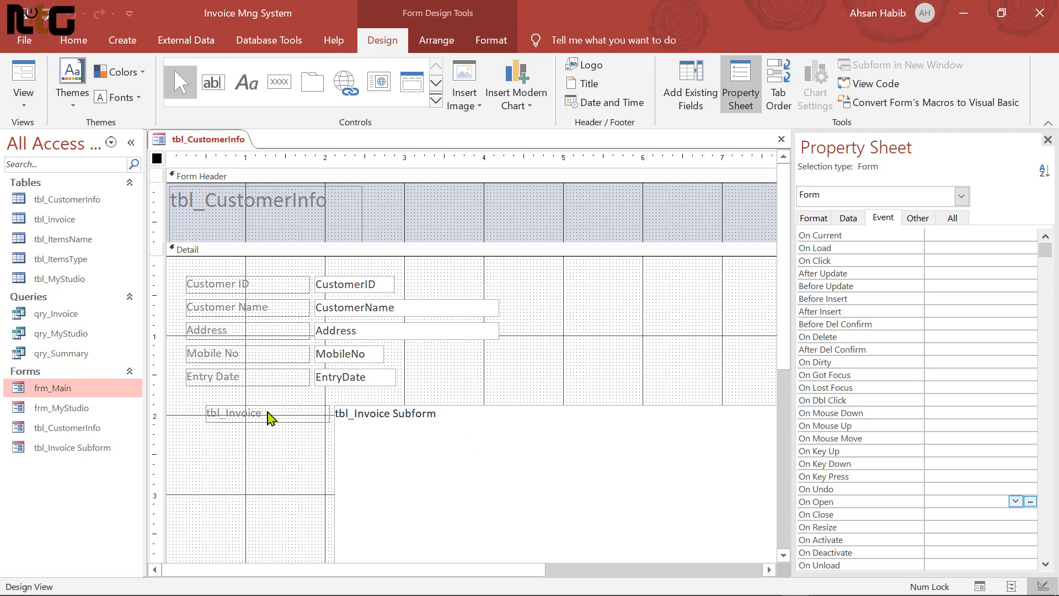
Delete the tbl_Invoice label and nudge the subform left and up under the customer fields
click(269, 414)
key(Delete)
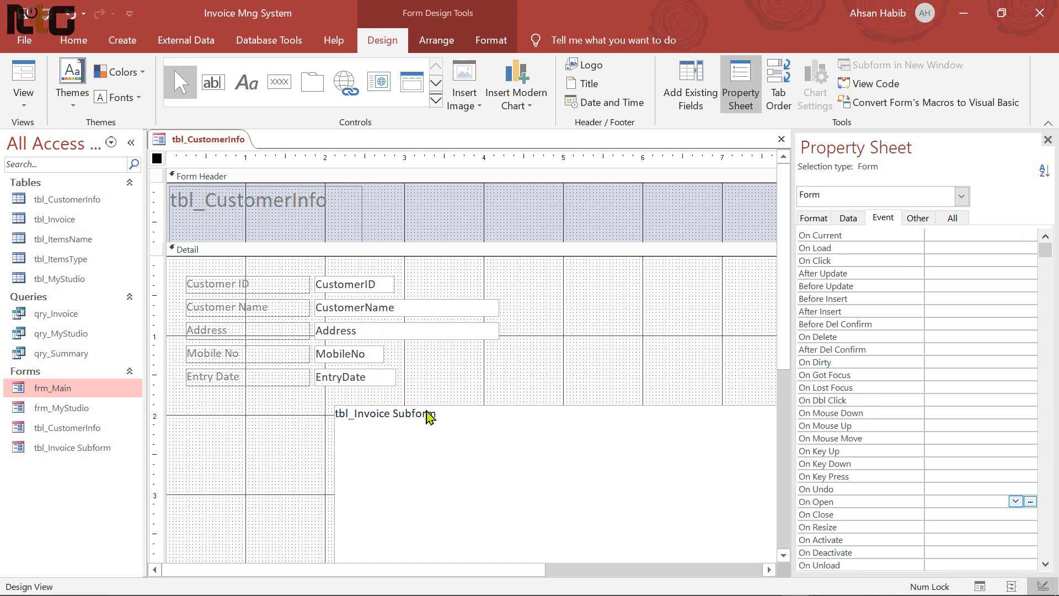
click(422, 413)
key(Left)
key(Left)
key(Left)
key(Left)
key(Left)
key(Left)
key(Left)
key(Left)
key(Left)
key(Left)
key(Left)
key(Left)
key(Left)
key(Left)
key(Left)
key(Left)
key(Left)
key(Left)
key(Left)
key(Left)
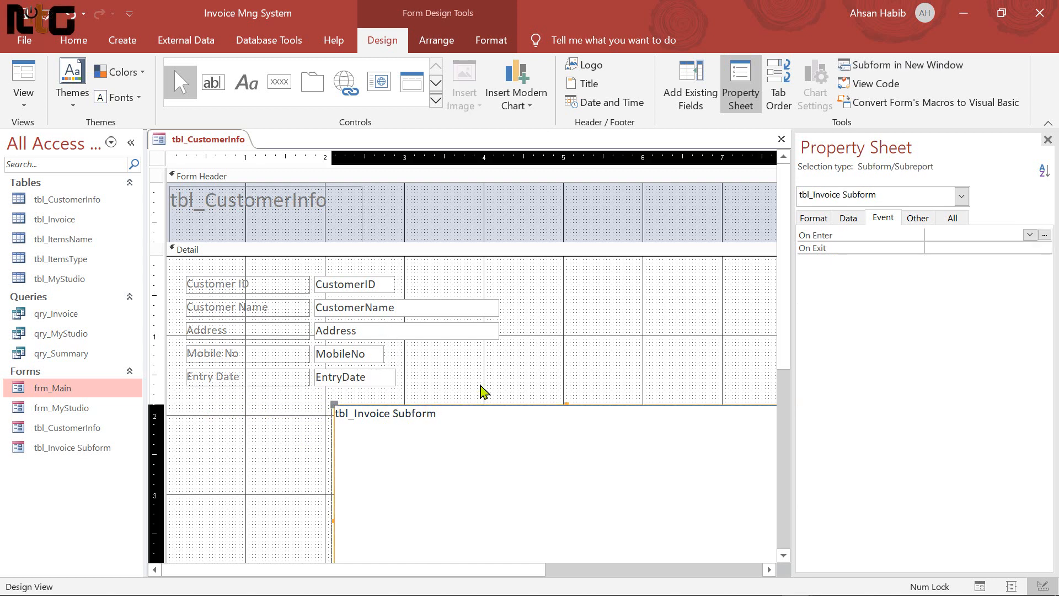
key(Left)
key(Left)
key(Left)
key(Left)
key(Left)
key(Left)
key(Left)
key(Left)
key(Left)
key(Left)
key(Left)
key(Left)
key(Left)
key(Left)
key(Left)
key(Left)
key(Left)
key(Left)
key(Left)
key(Left)
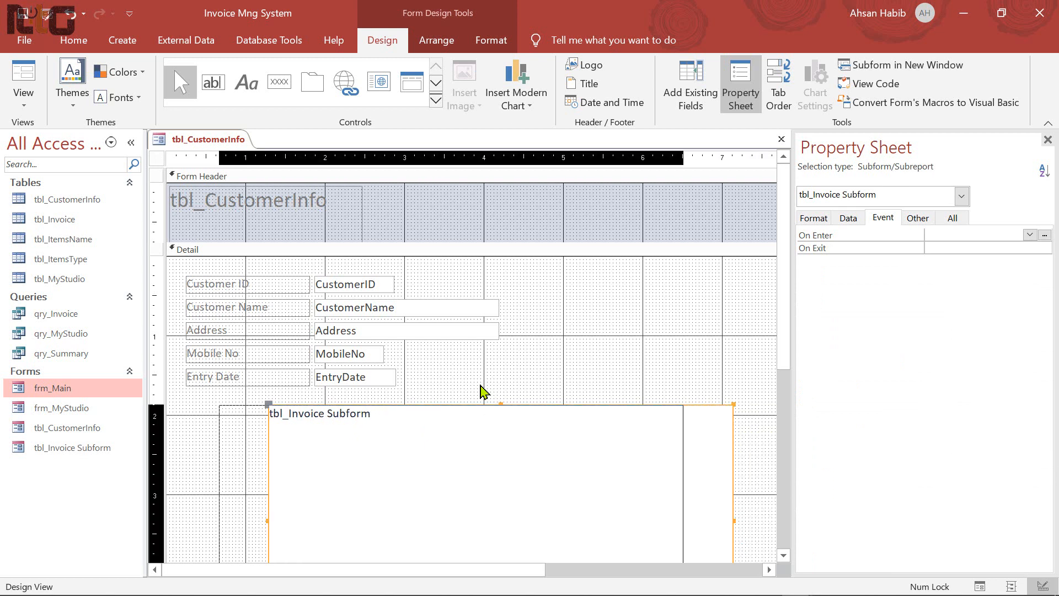
key(Up)
key(Up)
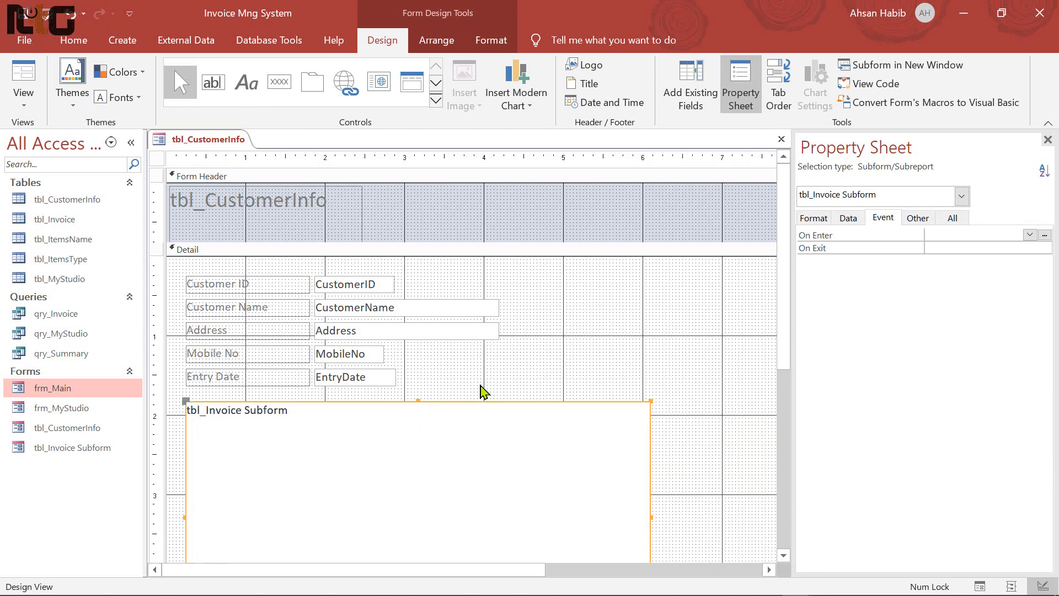
scroll(457, 376, down, 3)
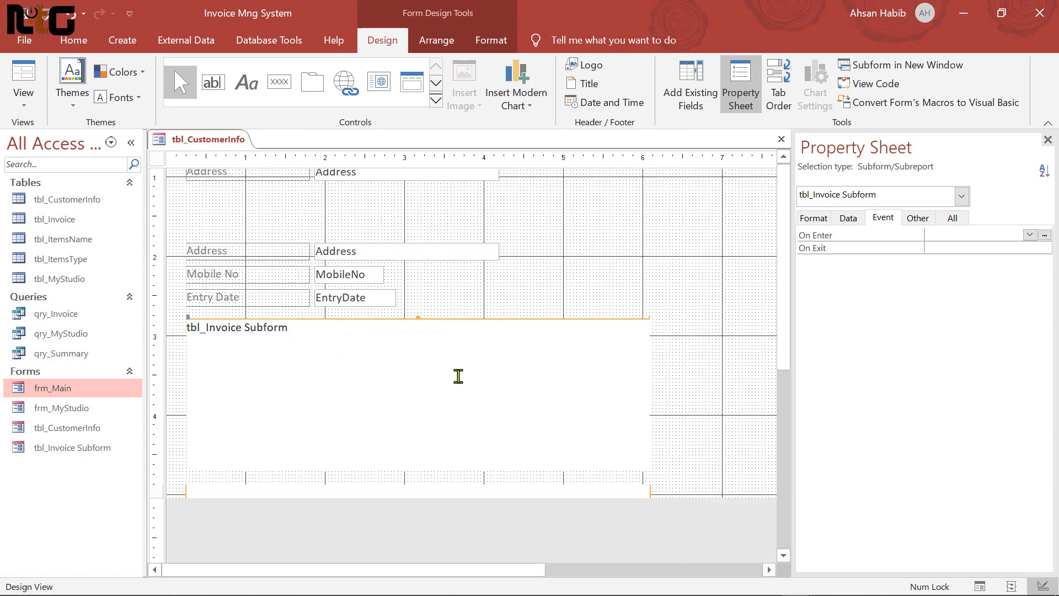
scroll(457, 376, up, 3)
drag(176, 266, 449, 383)
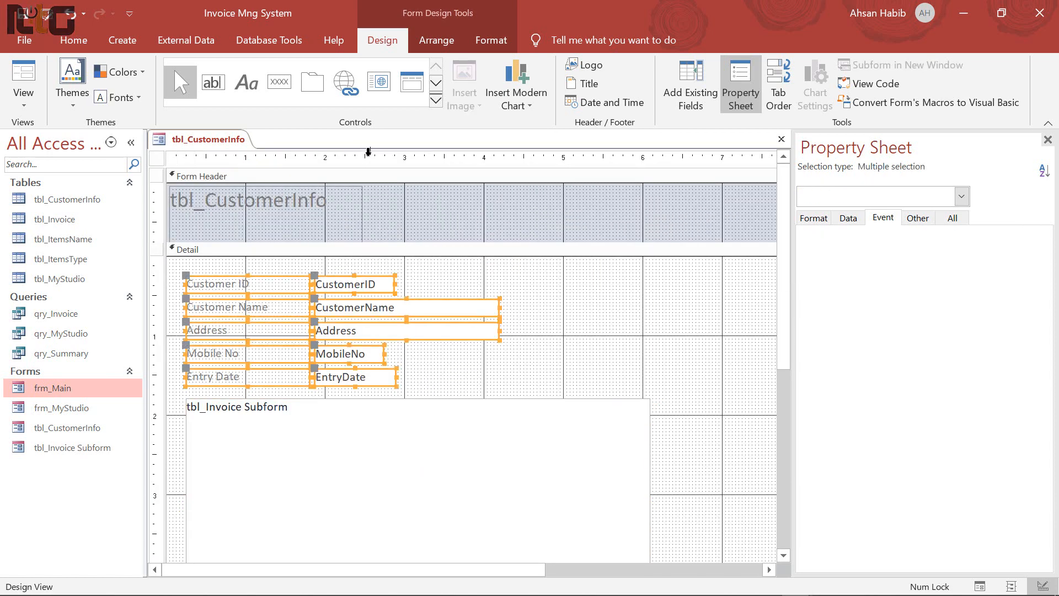
Group the customer fields in a stacked layout with narrow padding and nudge them into place
click(436, 40)
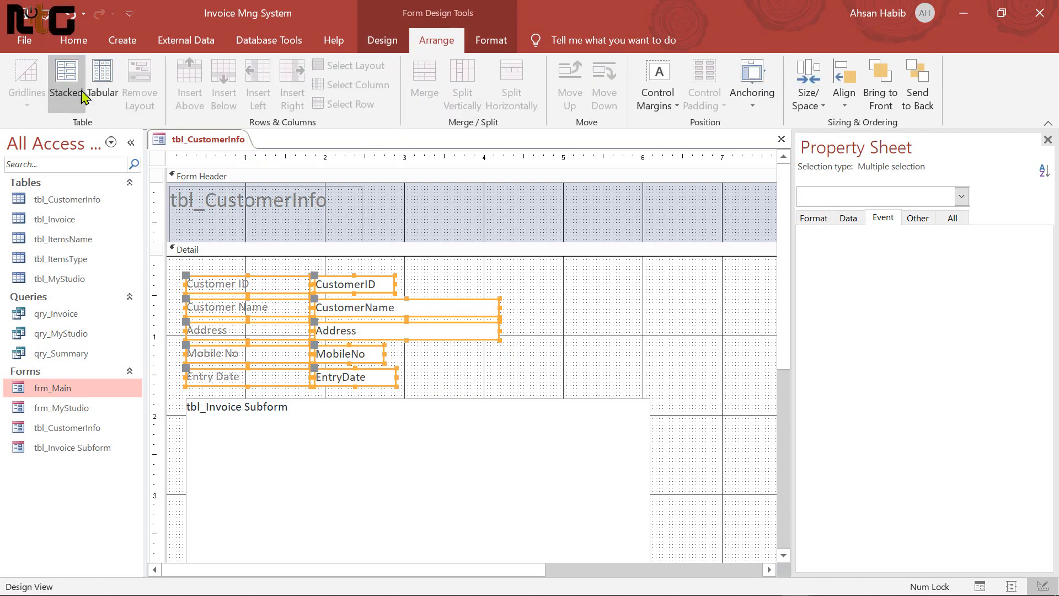
click(82, 92)
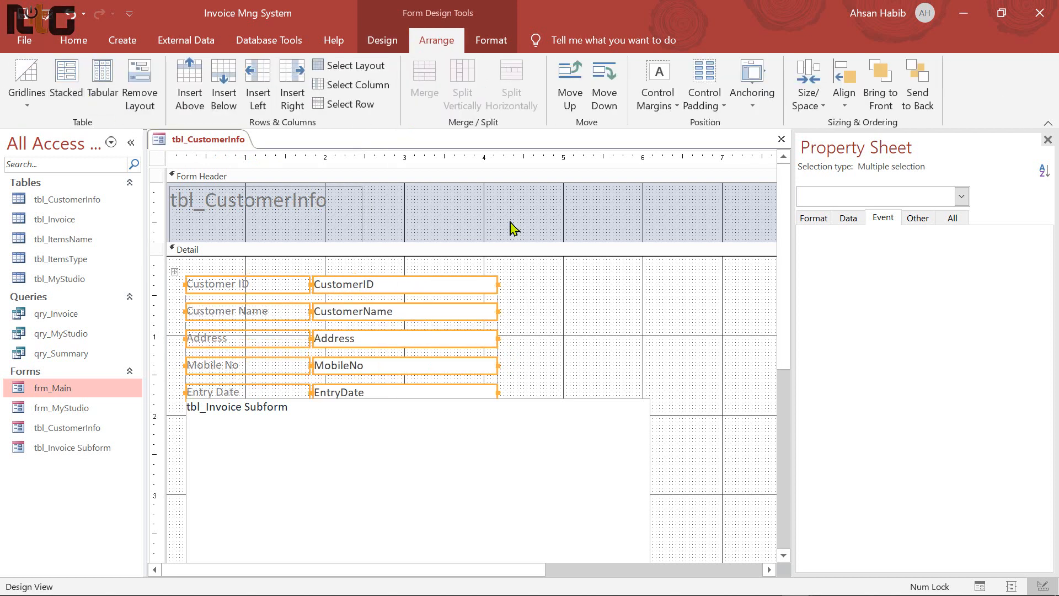
click(726, 113)
click(742, 172)
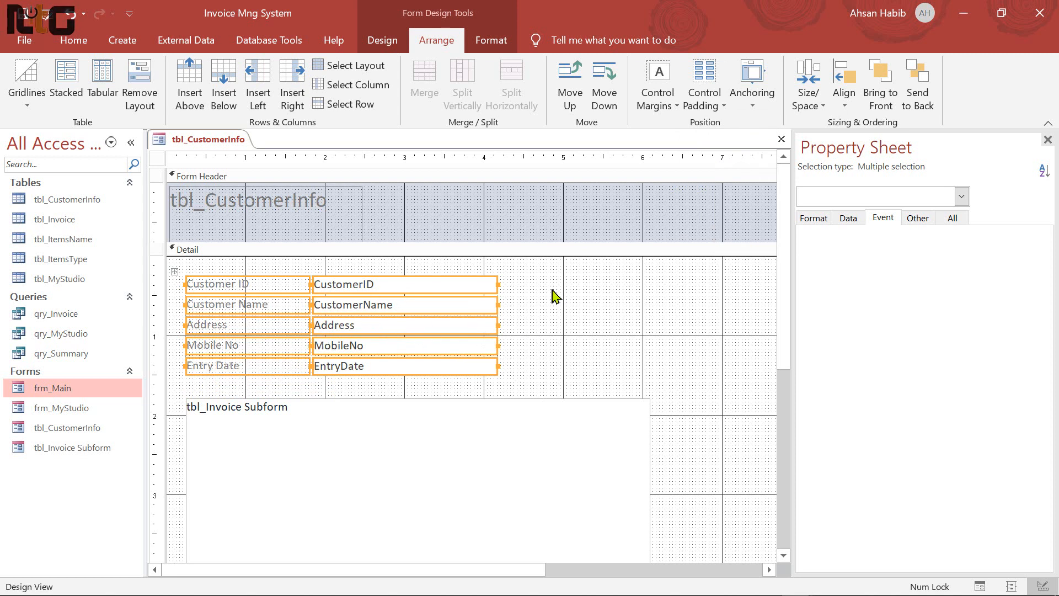
key(Up)
key(Up)
key(Up)
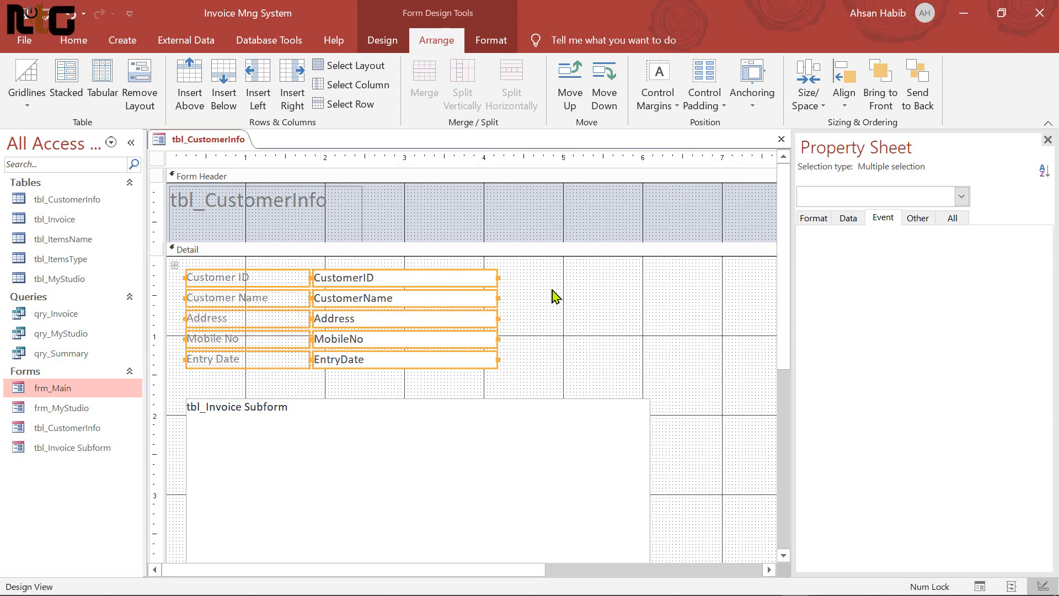
key(Left)
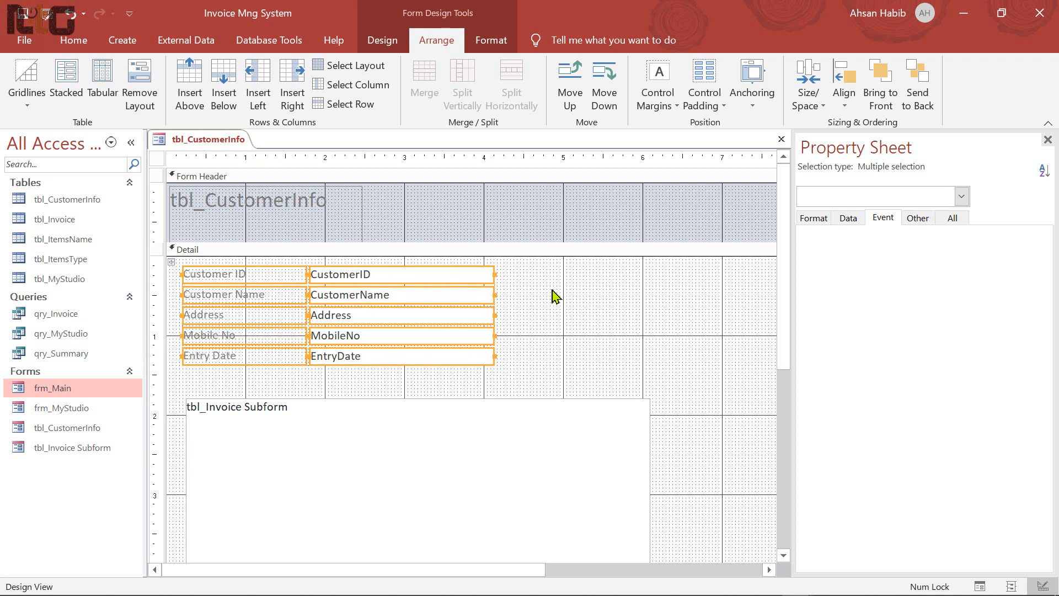
key(Right)
key(Up)
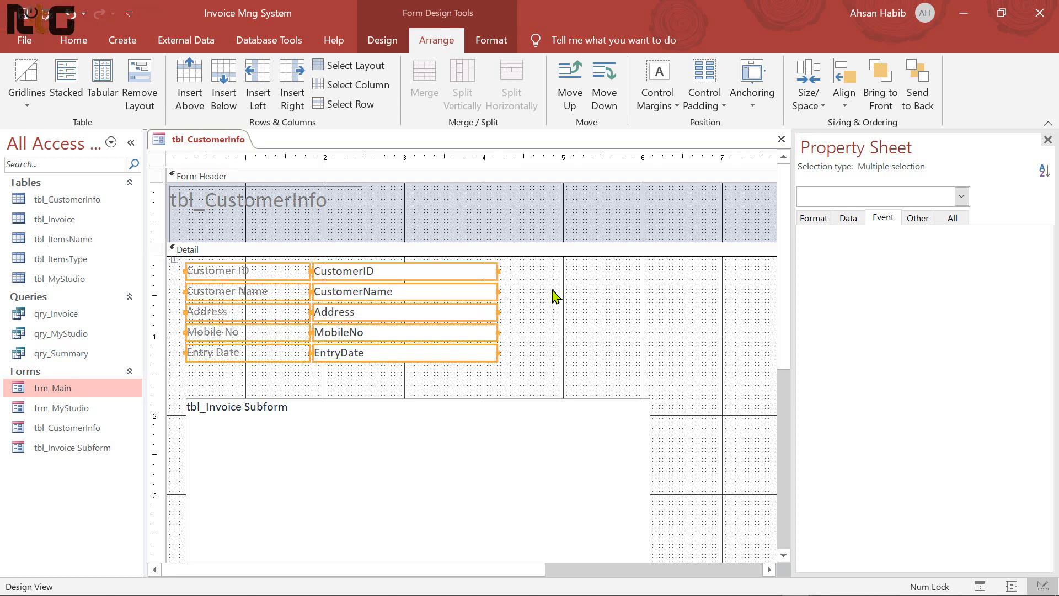
Set the selected fields' font to Arial and give them an outline colour
click(491, 45)
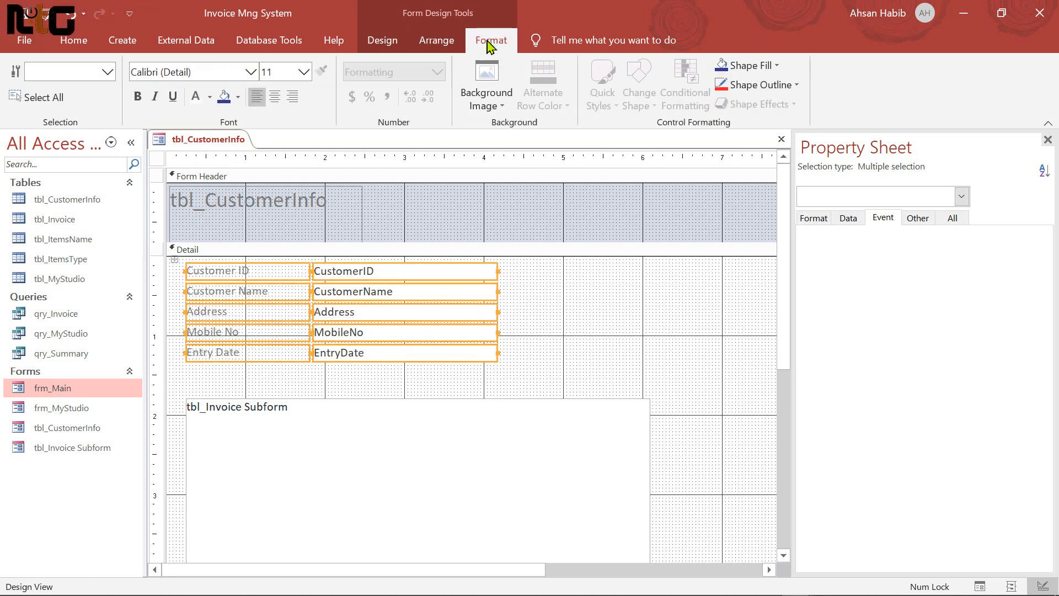
click(204, 77)
text(Arial)
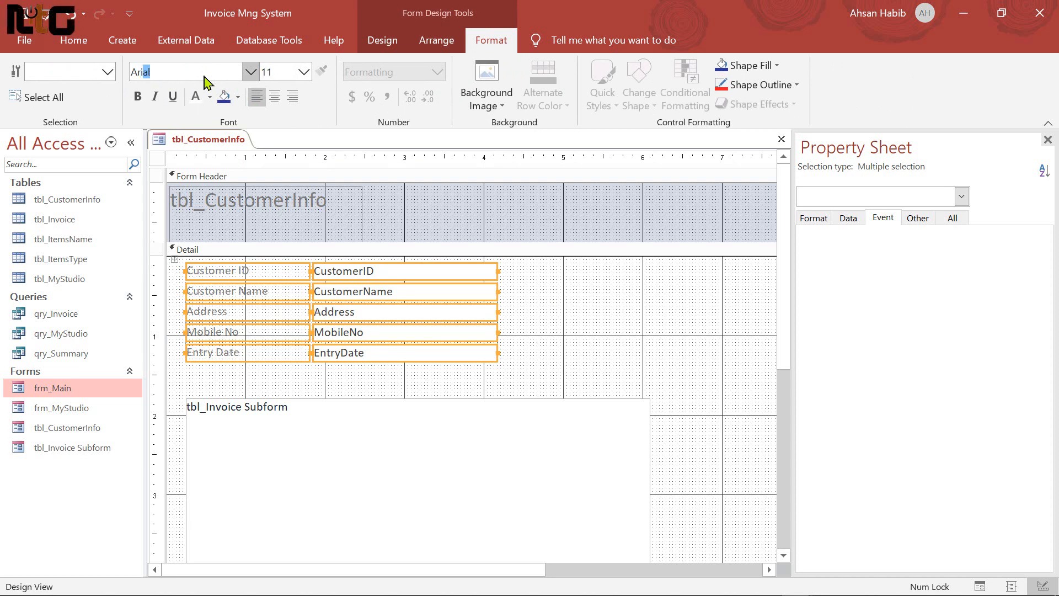
key(Return)
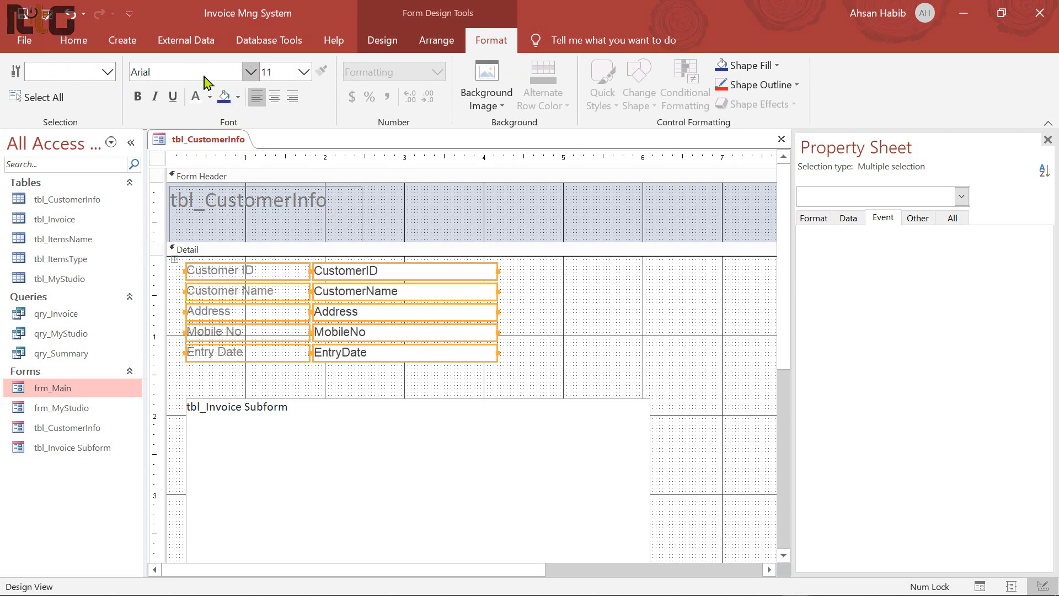
click(799, 91)
click(738, 322)
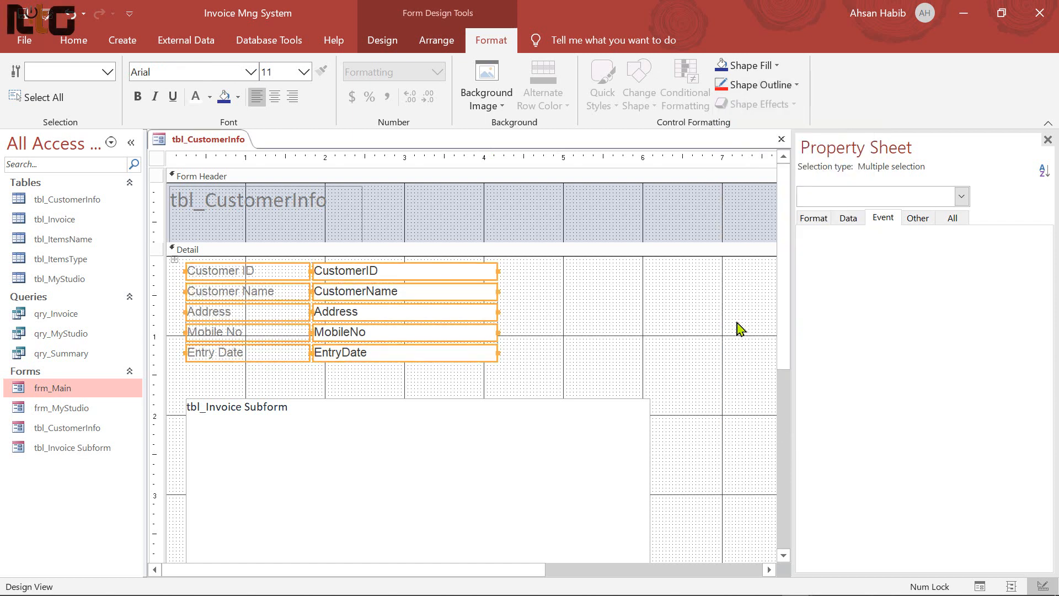
Remove the stacked layout and marquee-select the column of field labels
click(381, 41)
click(436, 40)
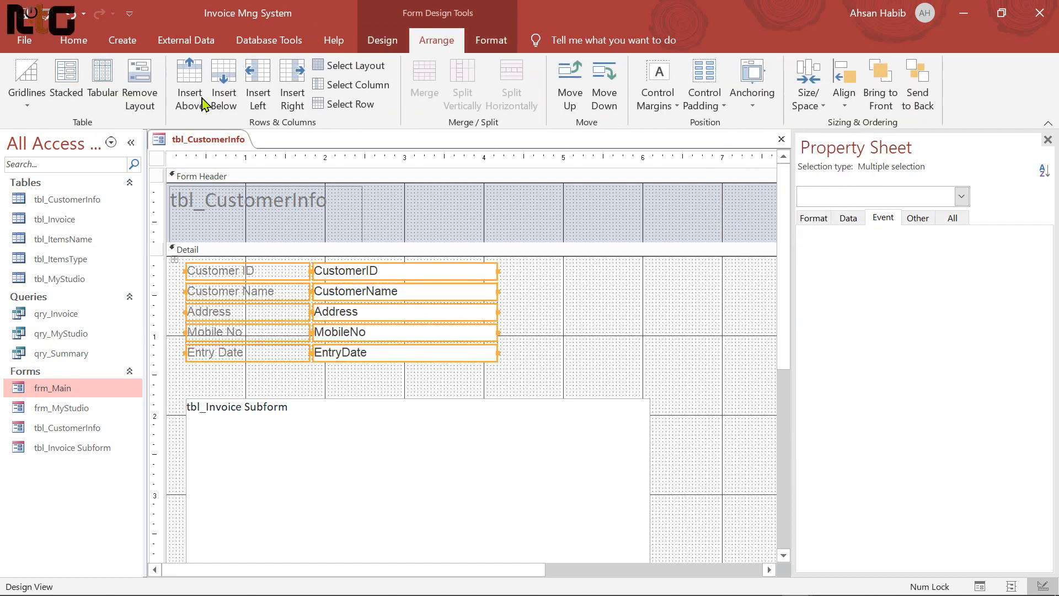
click(152, 85)
click(273, 370)
drag(238, 374, 214, 257)
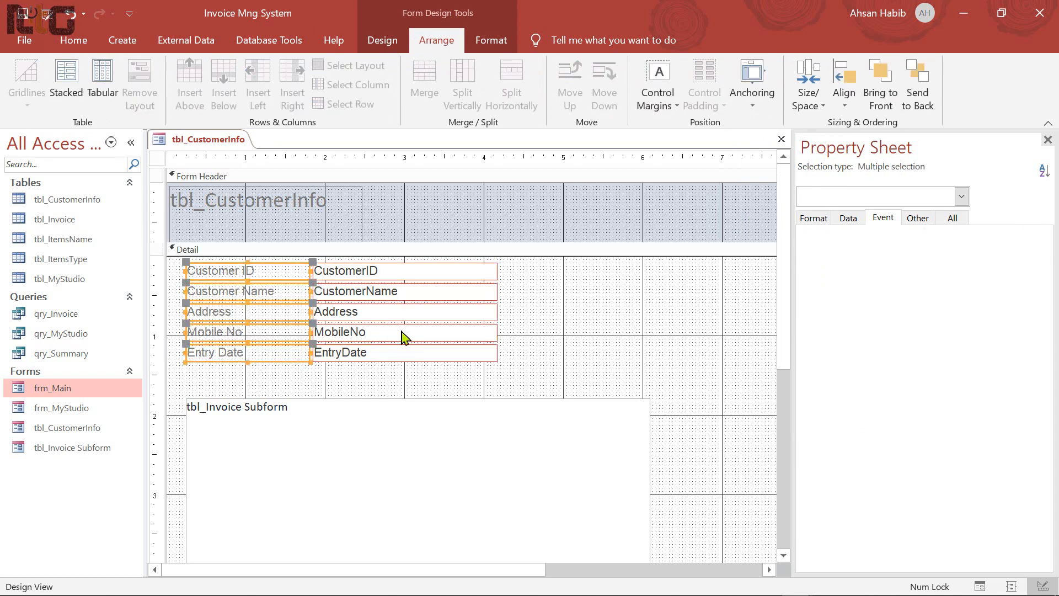
Style the five labels with dark blue fill and white, bold, centred text, then close the design
click(493, 42)
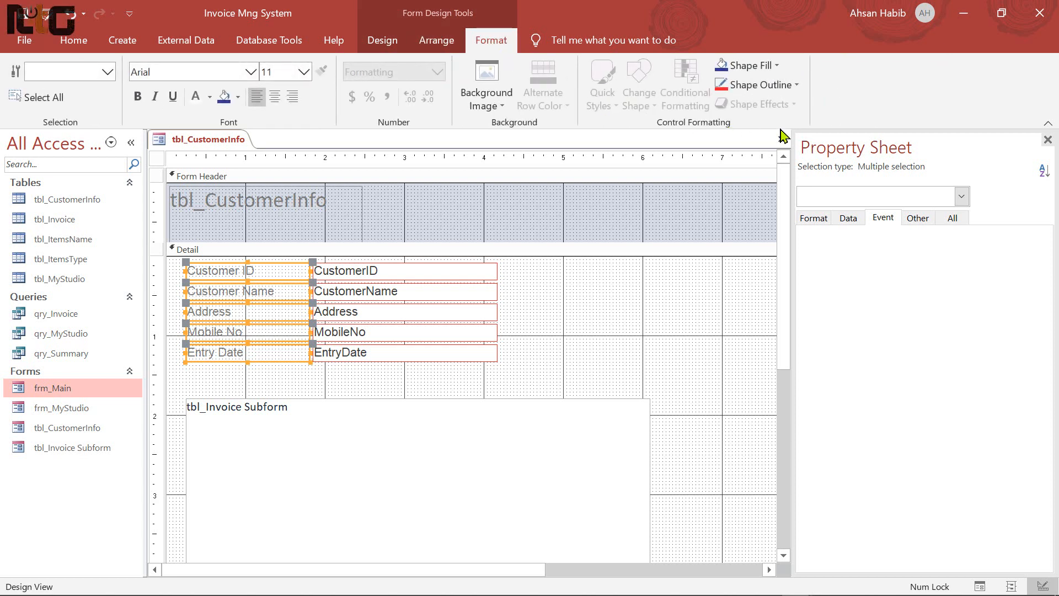
click(778, 66)
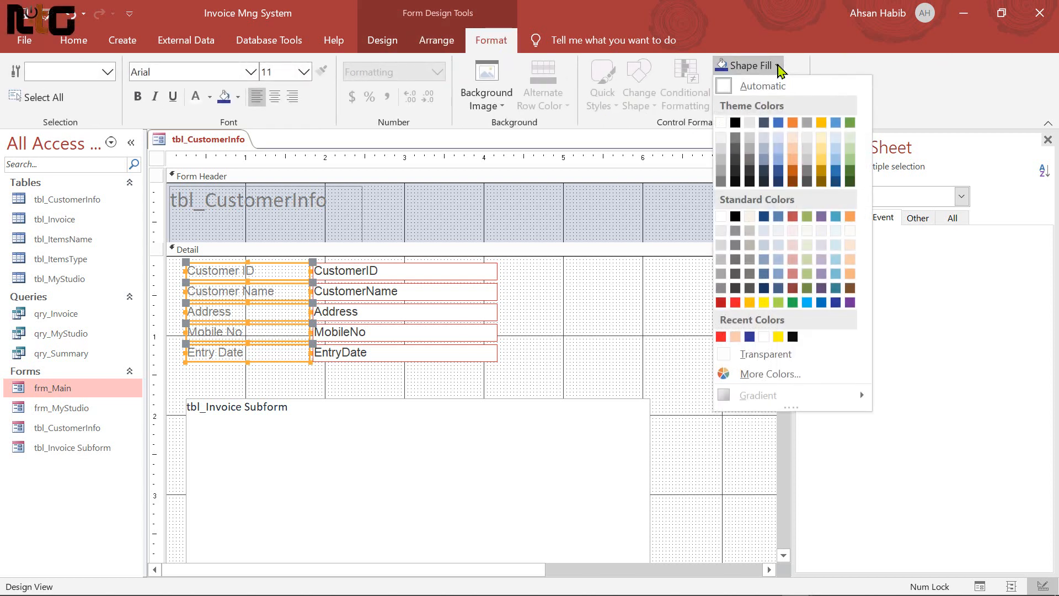
click(836, 304)
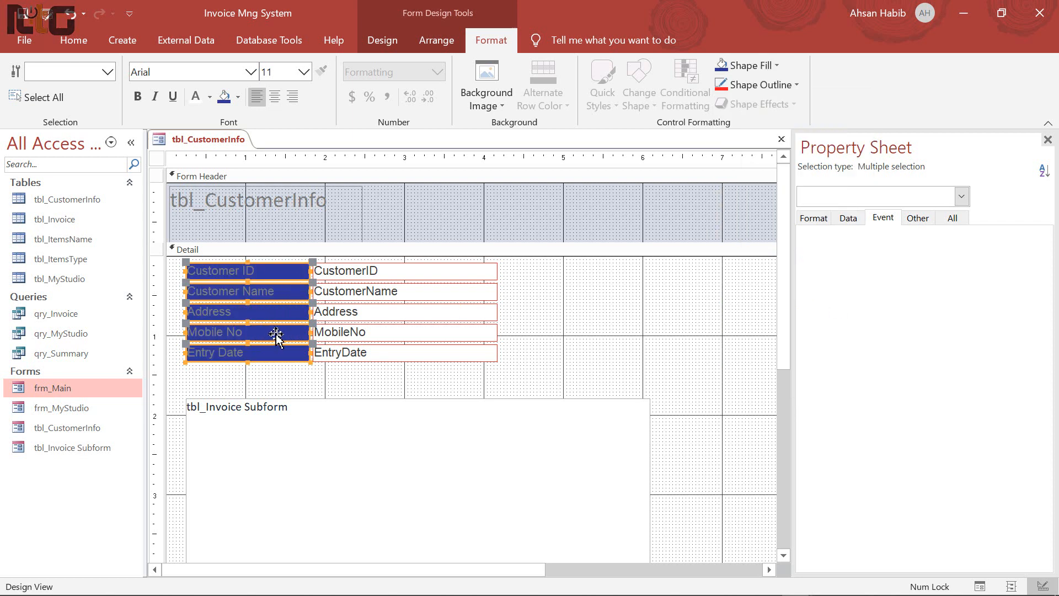
click(210, 97)
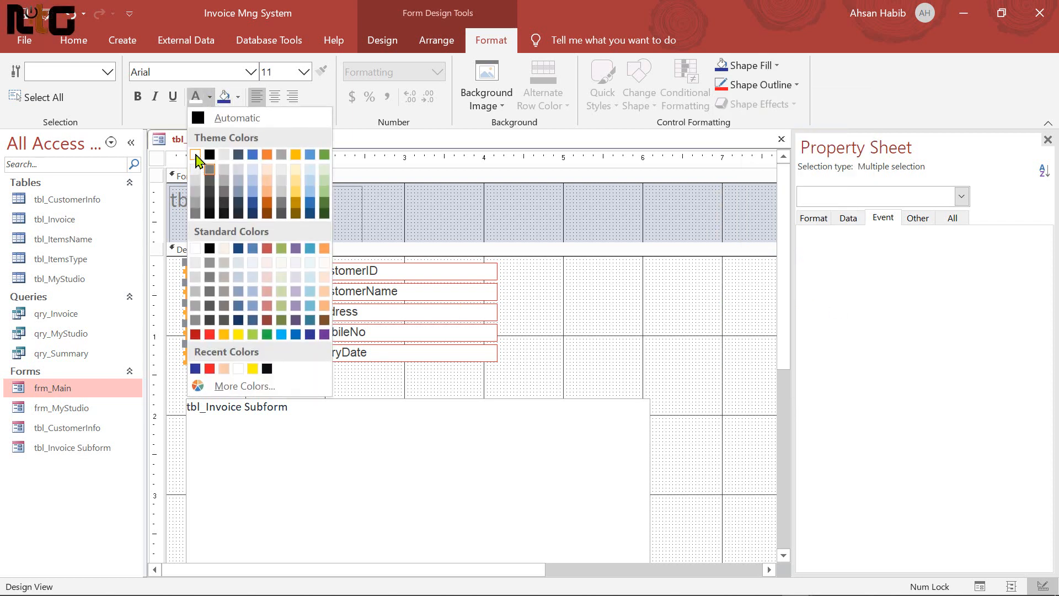
click(197, 169)
click(138, 97)
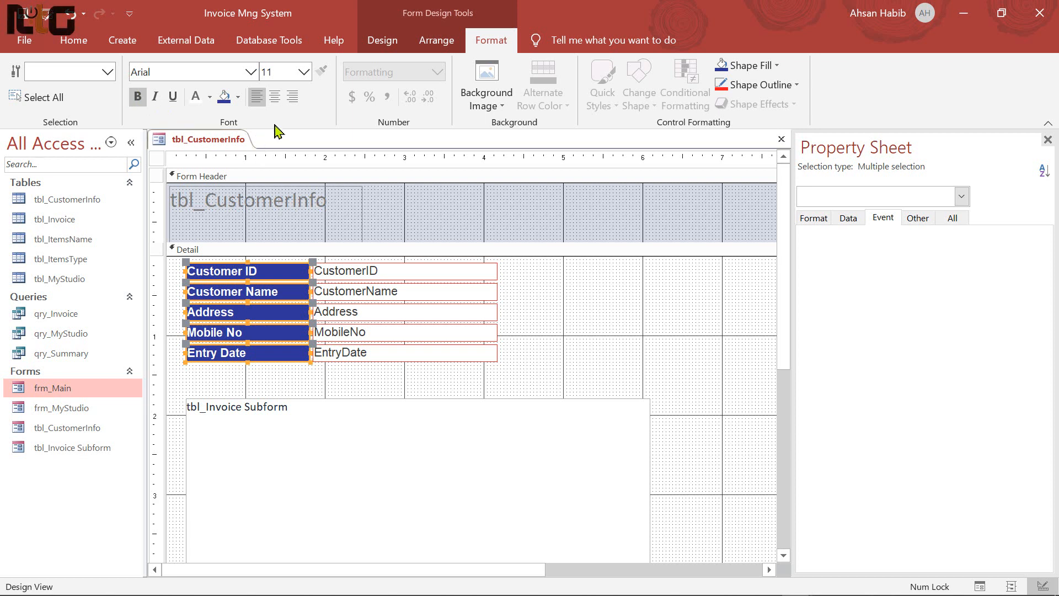
click(274, 97)
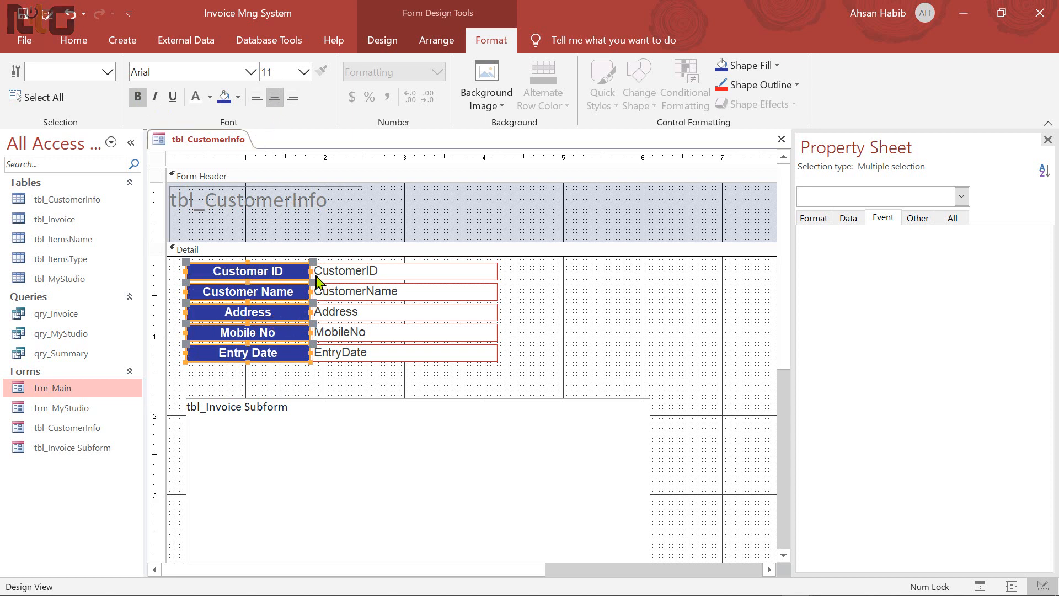
click(550, 340)
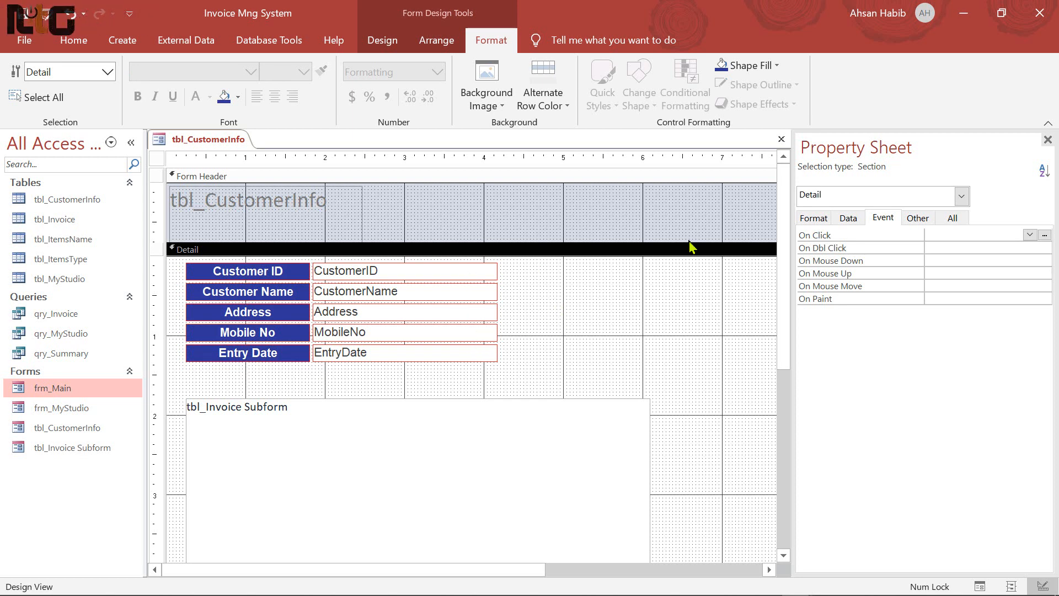
click(782, 140)
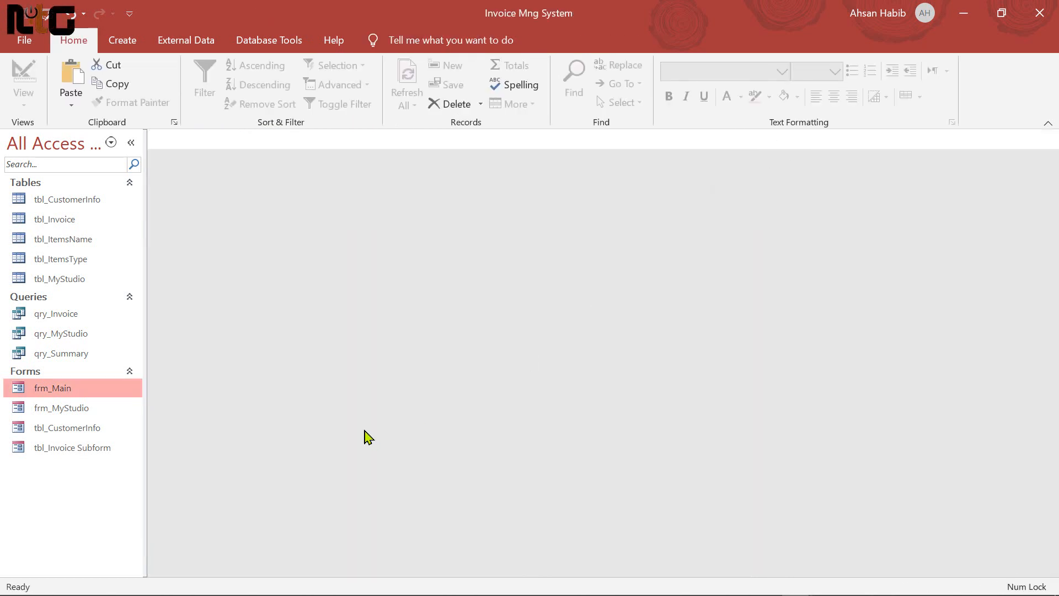
Rename the tbl_CustomerInfo form to frm_InvoiceEntry
right_click(74, 429)
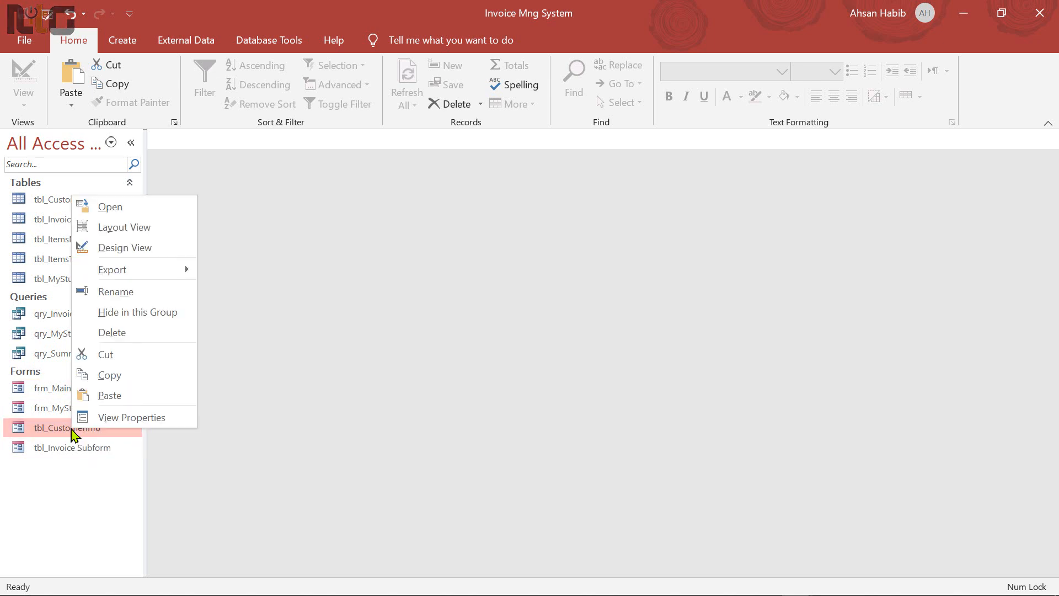
click(127, 292)
key(End)
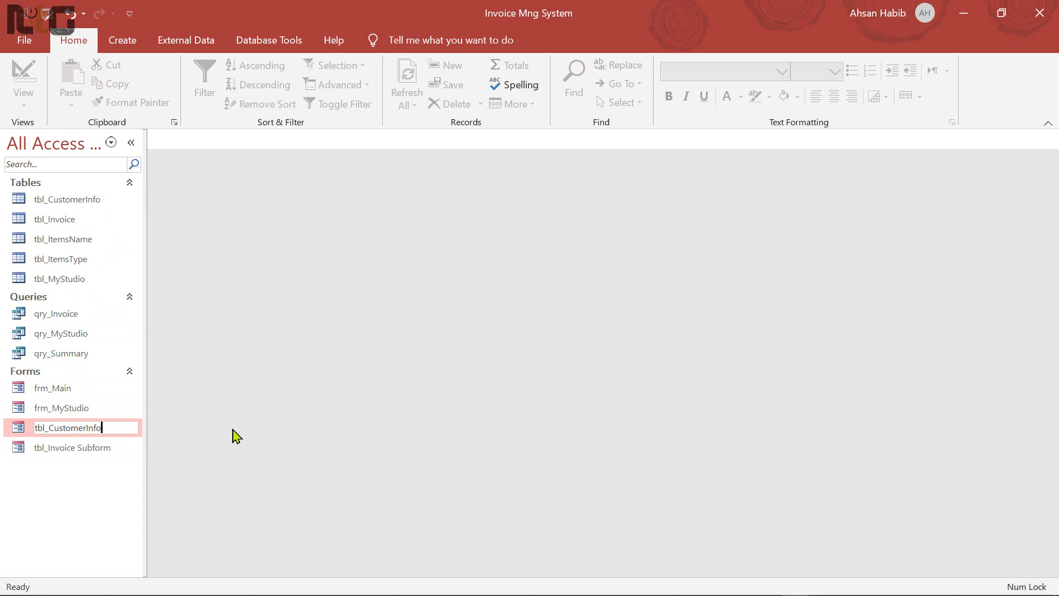
key(BackSpace)
key(BackSpace)
key(BackSpace)
key(BackSpace)
key(BackSpace)
key(BackSpace)
key(BackSpace)
key(BackSpace)
key(BackSpace)
key(BackSpace)
text(frm_InvoiceEntry)
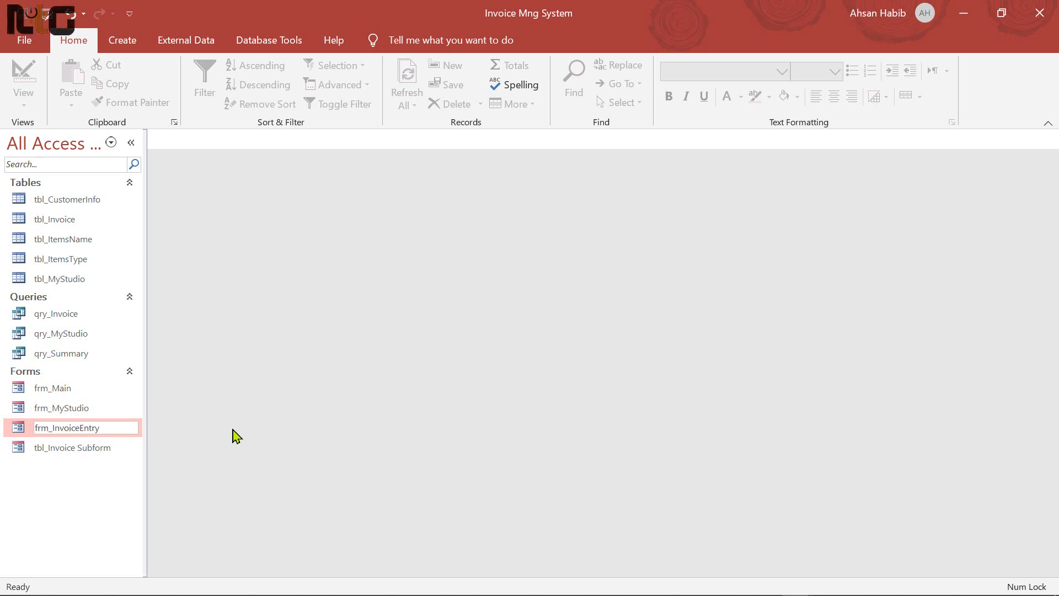
key(Return)
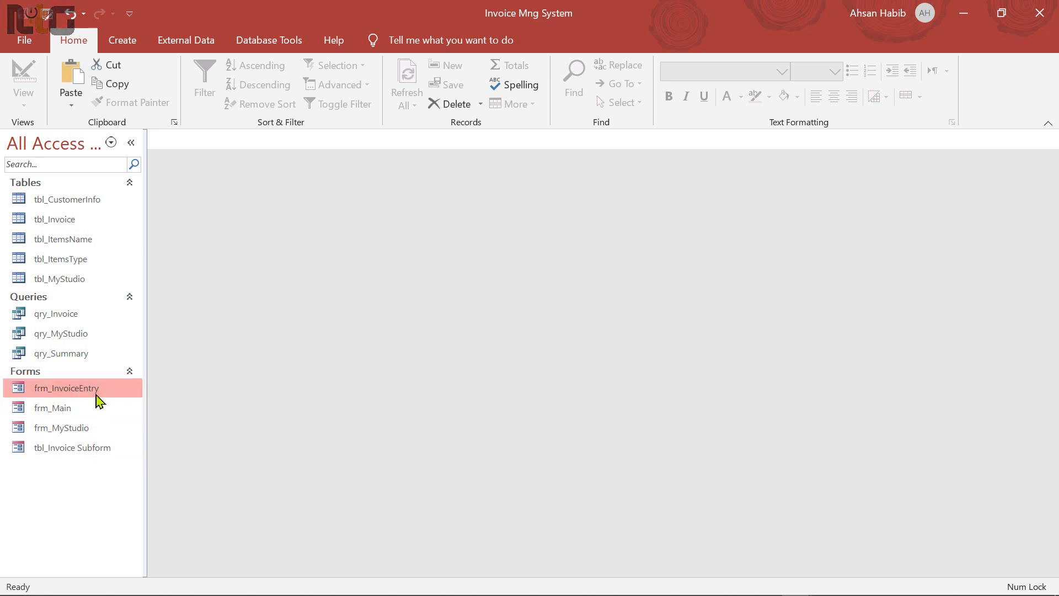
Rename the tbl_Invoice Subform form to frm_InvoiceSubform
click(64, 456)
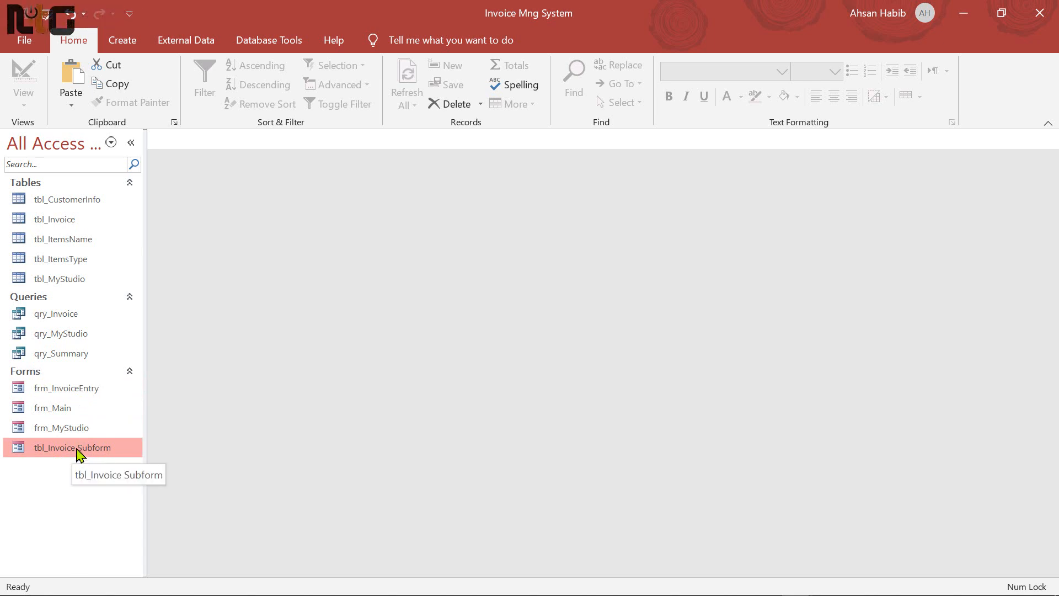
right_click(78, 453)
click(145, 311)
key(End)
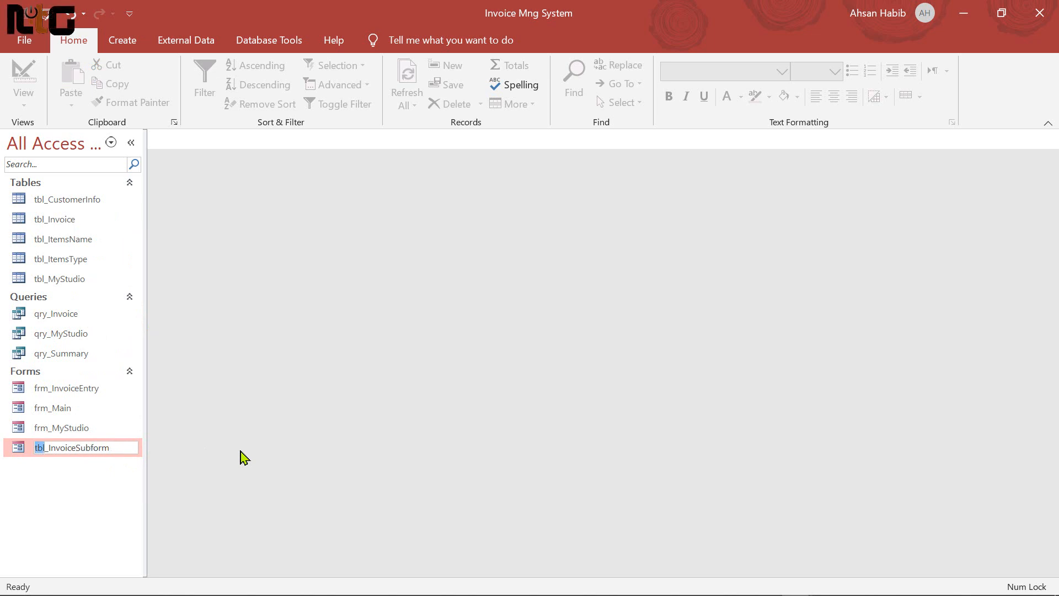
text(frm)
key(Return)
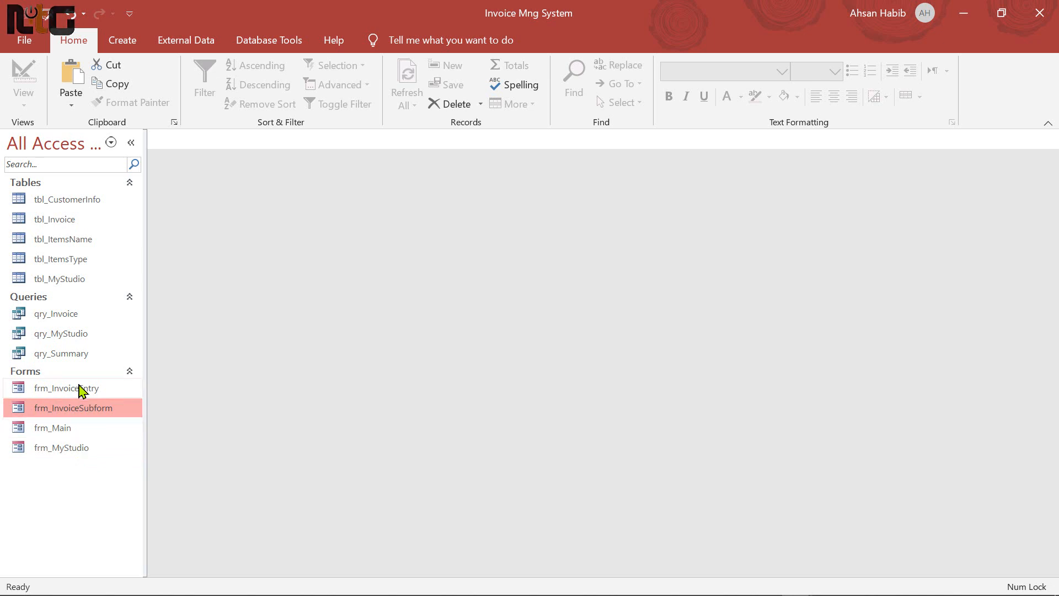
Open frm_InvoiceEntry in Design view and start a Macro Builder macro for its On Load event
right_click(87, 393)
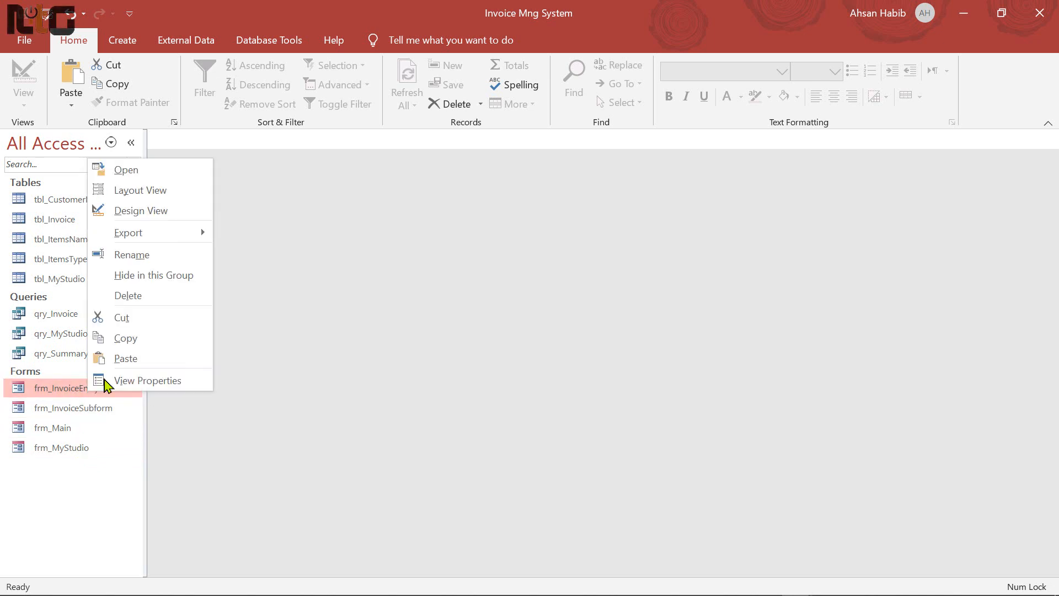
click(160, 210)
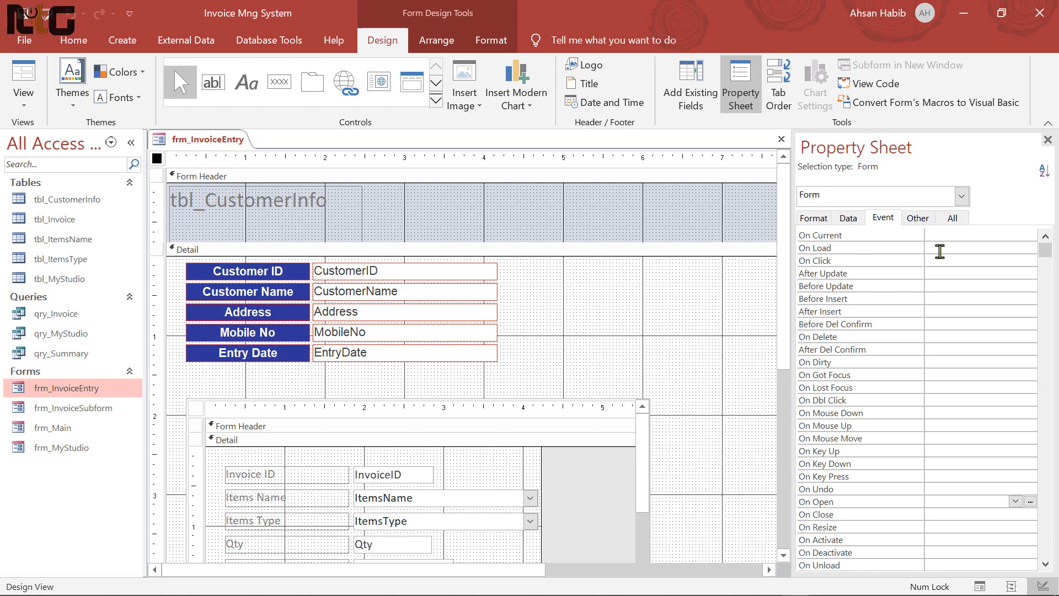
click(953, 246)
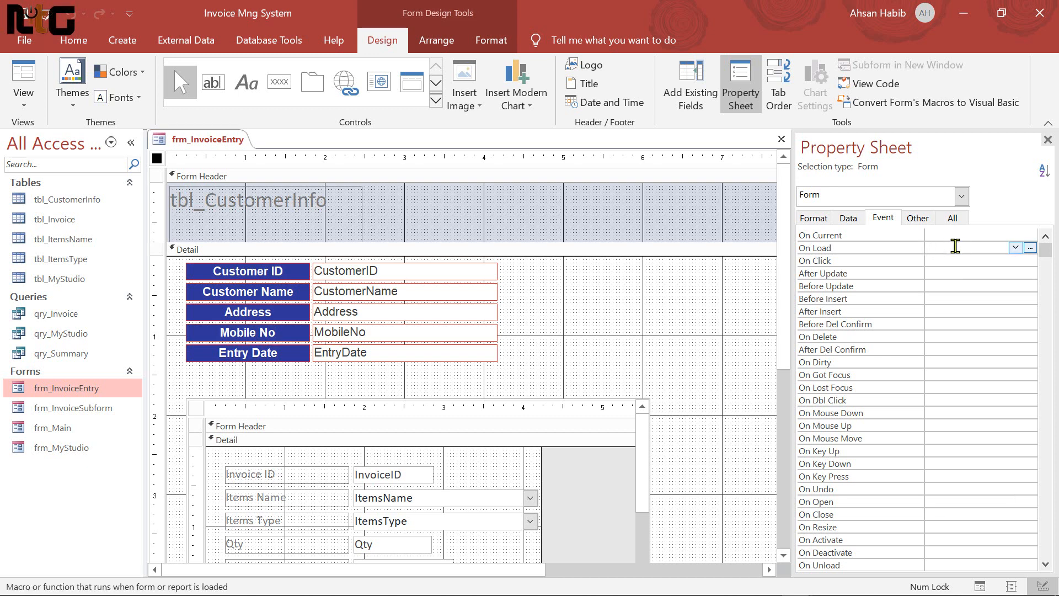
click(1030, 248)
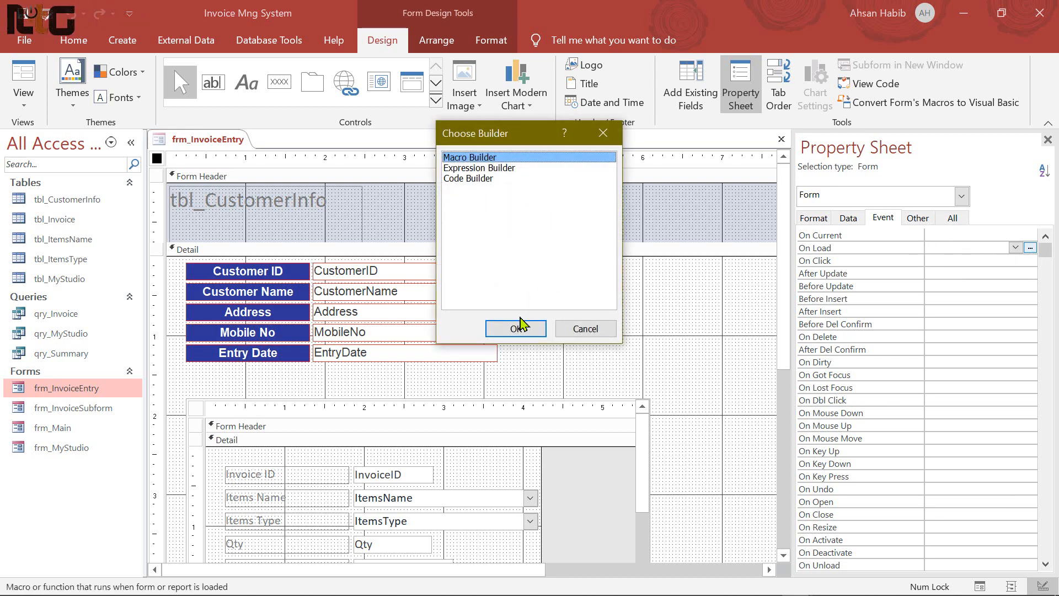
click(516, 328)
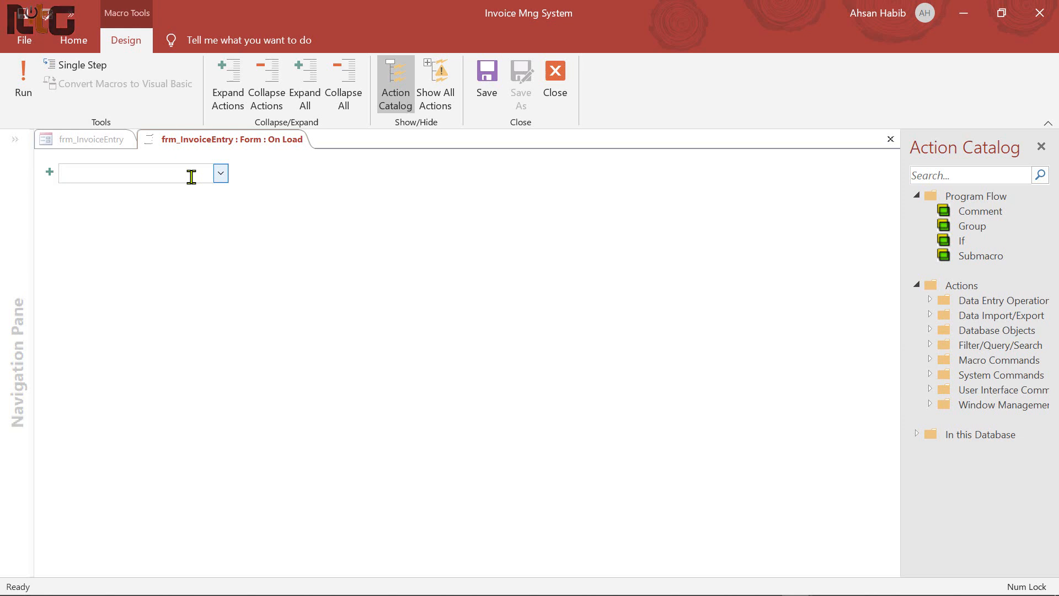
Add an OpenForm action that opens frm_InvoiceEntry in Add mode
text(OpenForm)
key(Return)
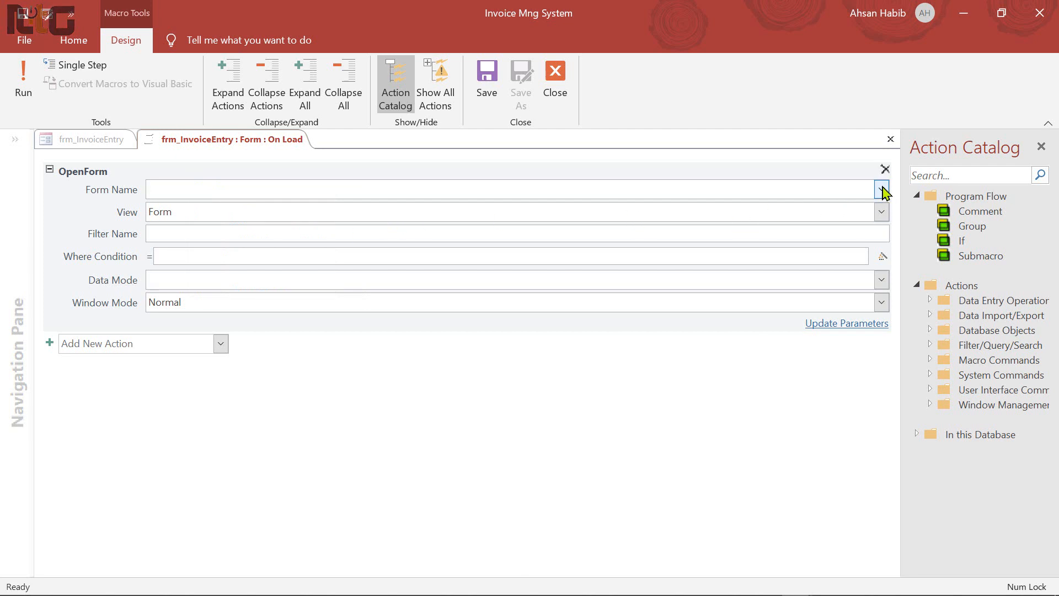
click(882, 191)
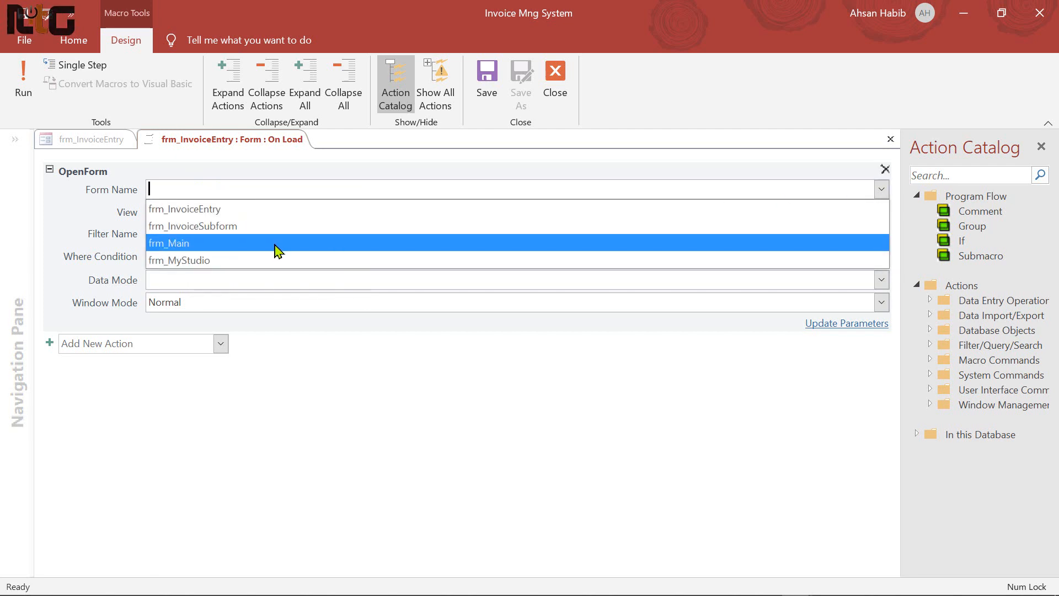
click(226, 210)
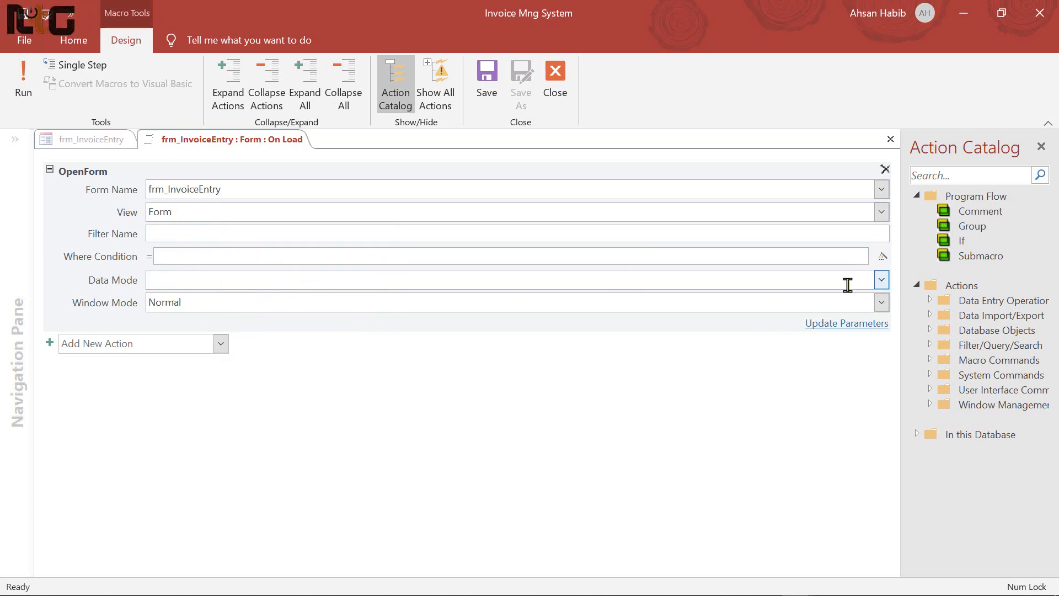
click(881, 279)
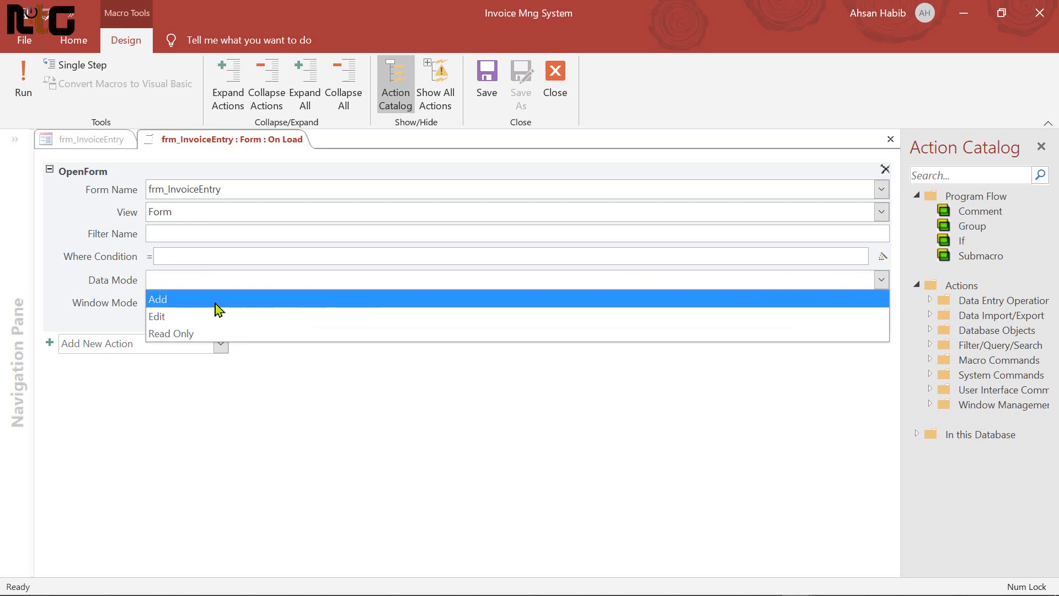
click(191, 300)
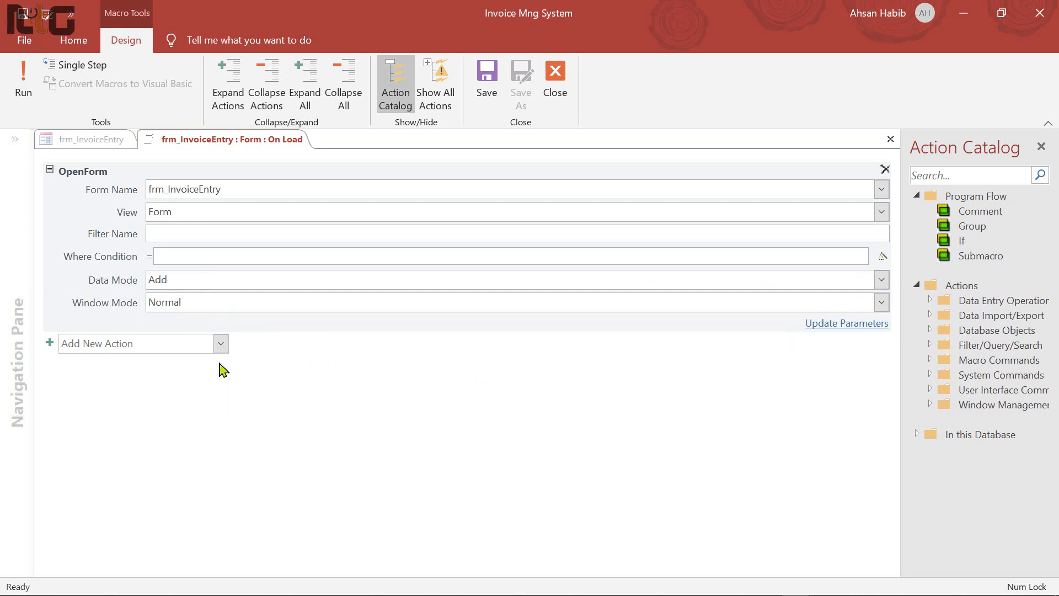
Add GoToRecord with Form, frm_InvoiceEntry and New, then save and close the macro
click(152, 347)
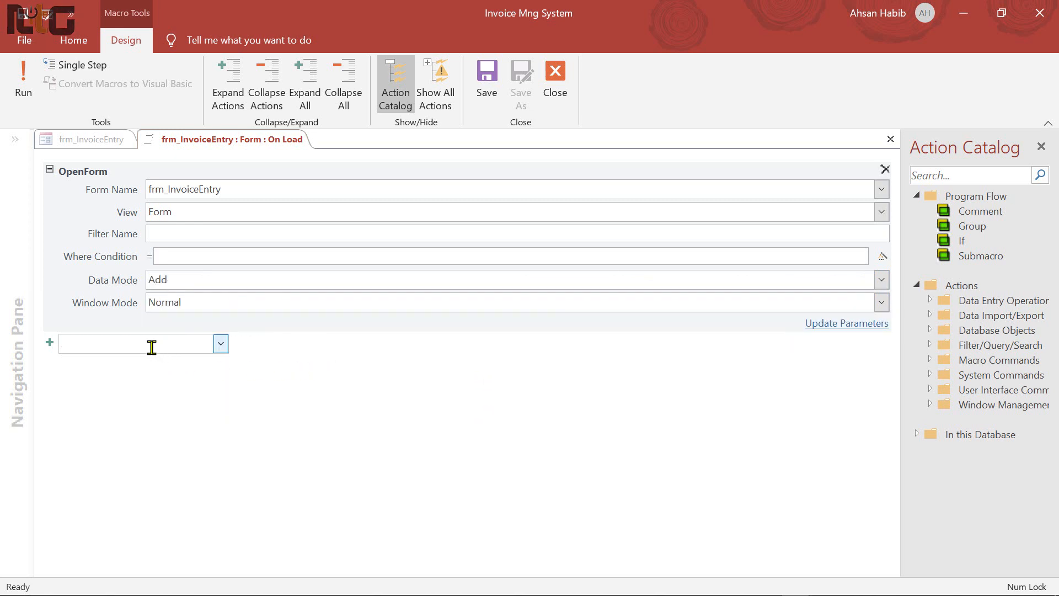
text(GoToRecord)
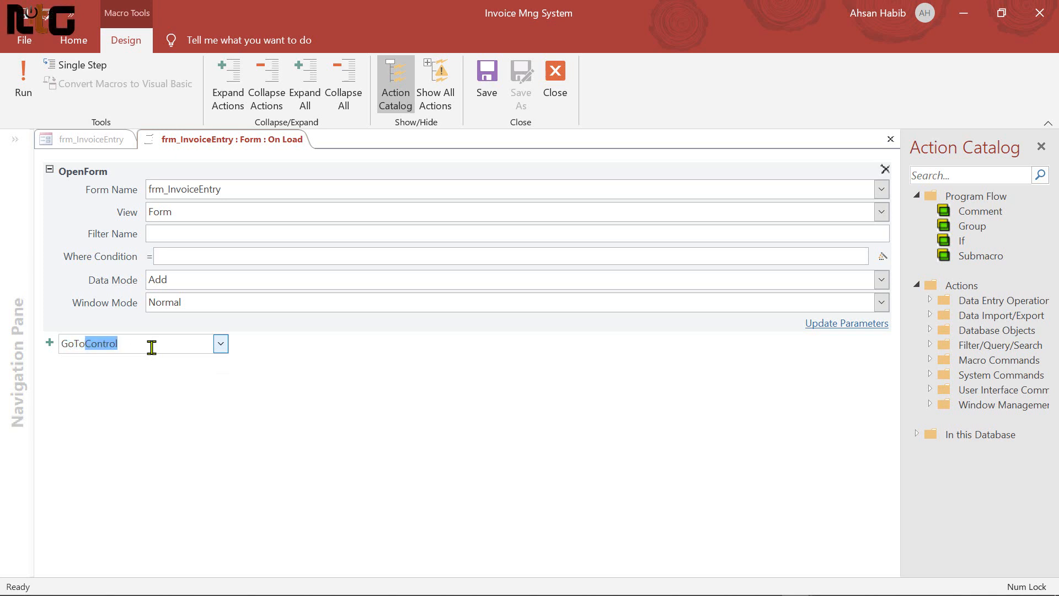
key(Return)
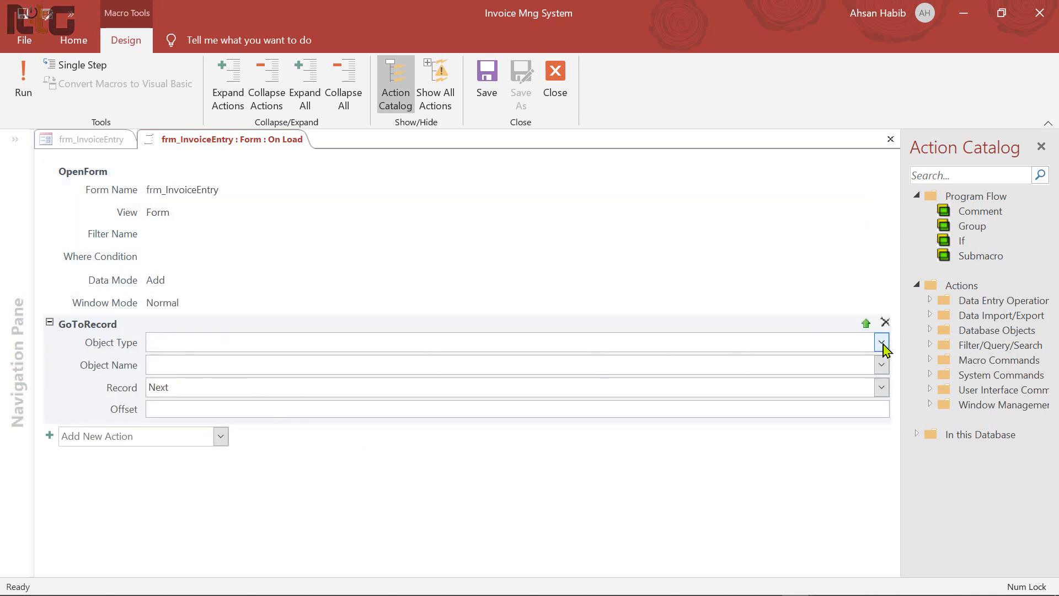
click(882, 347)
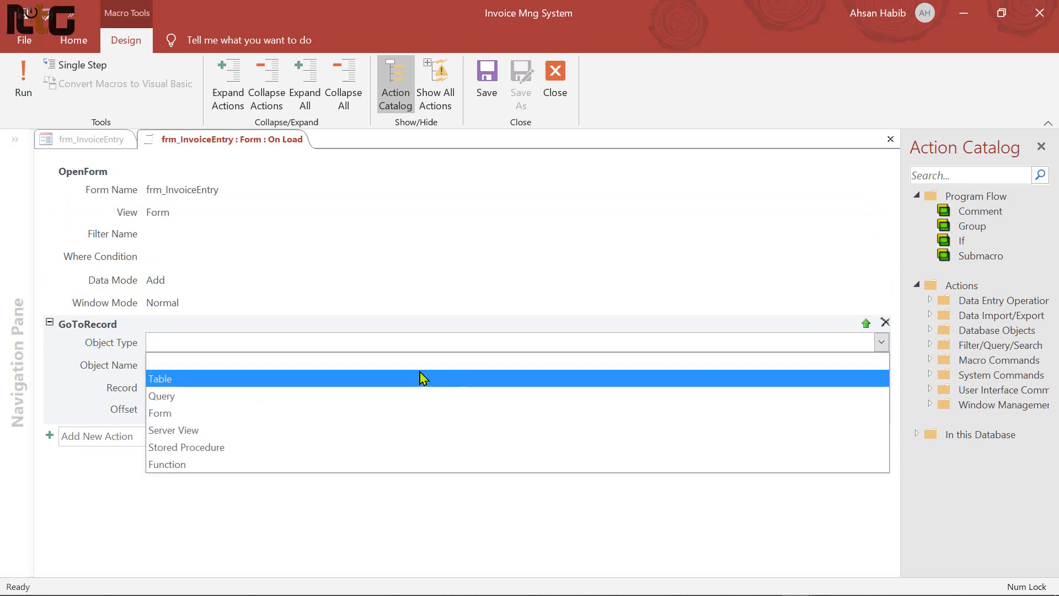
click(172, 413)
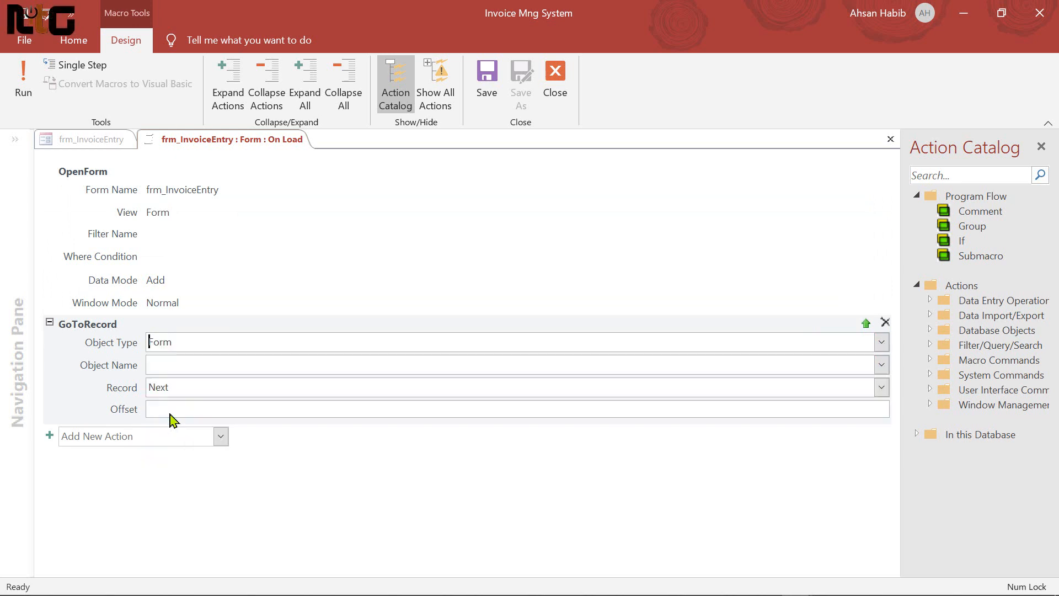
click(882, 365)
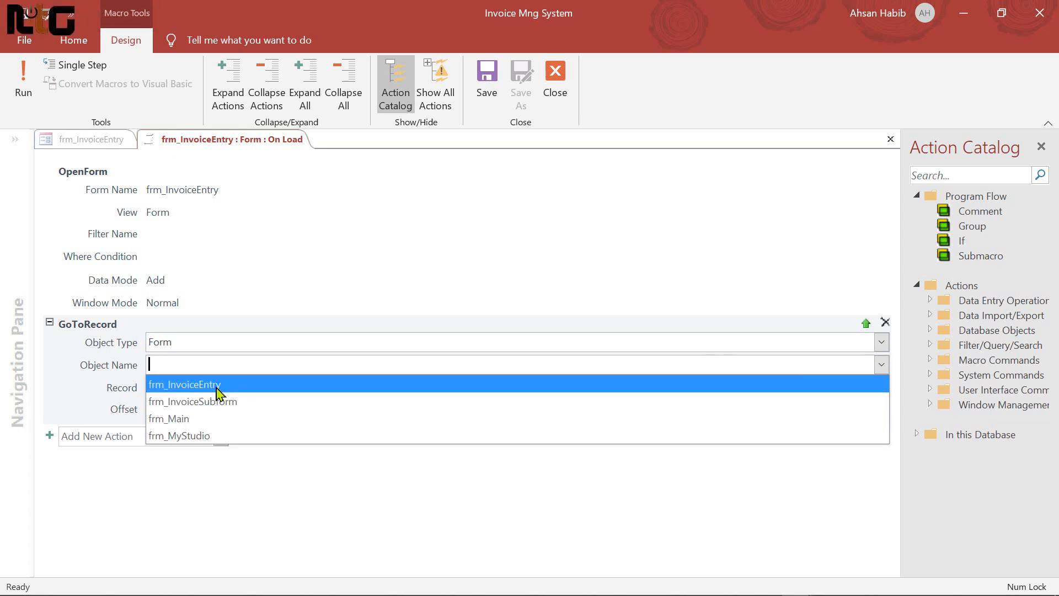
click(218, 386)
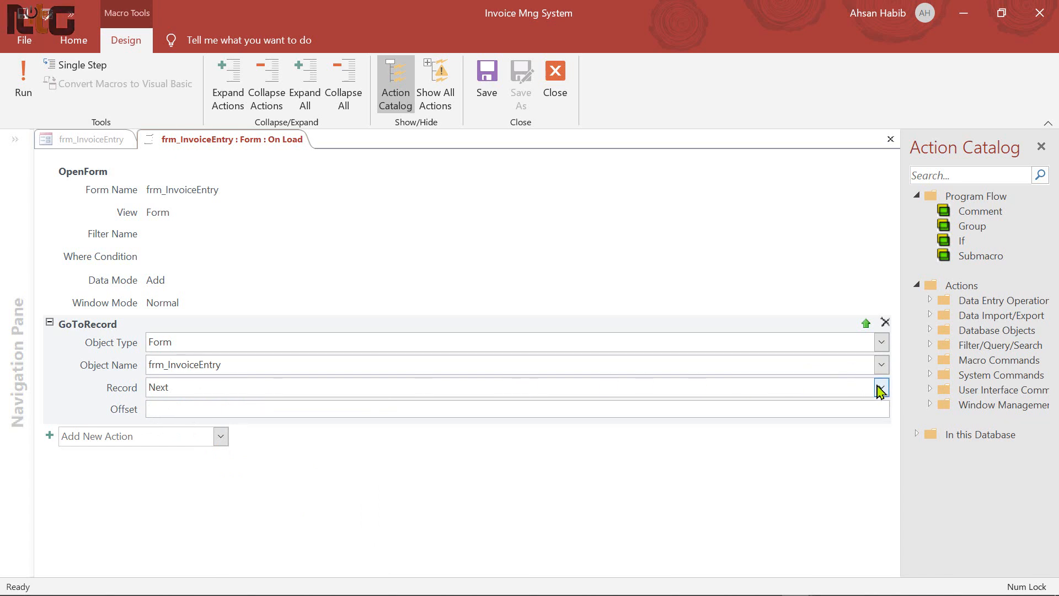
click(882, 387)
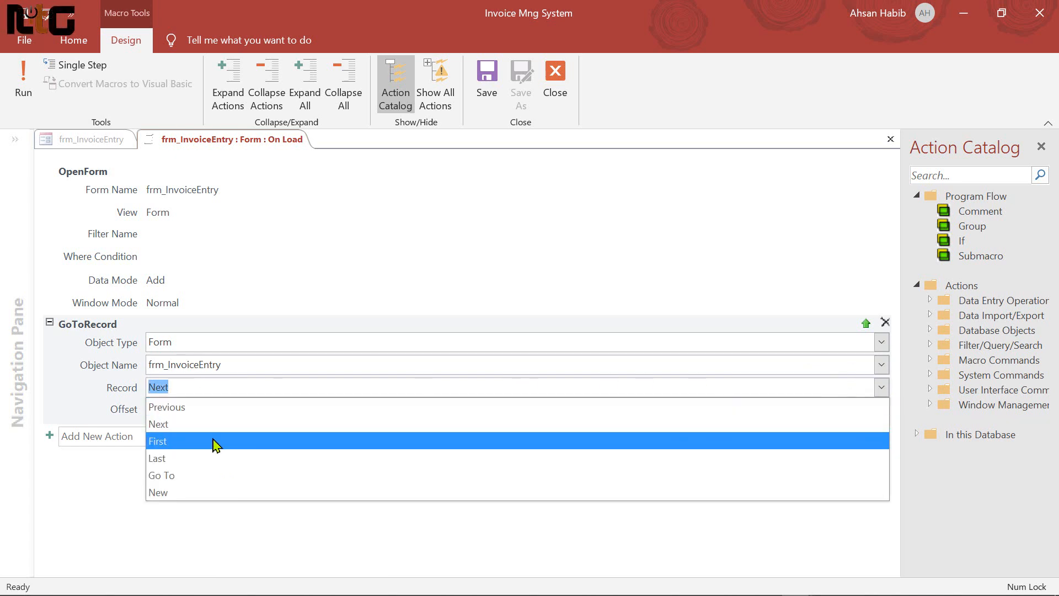
click(190, 494)
click(486, 78)
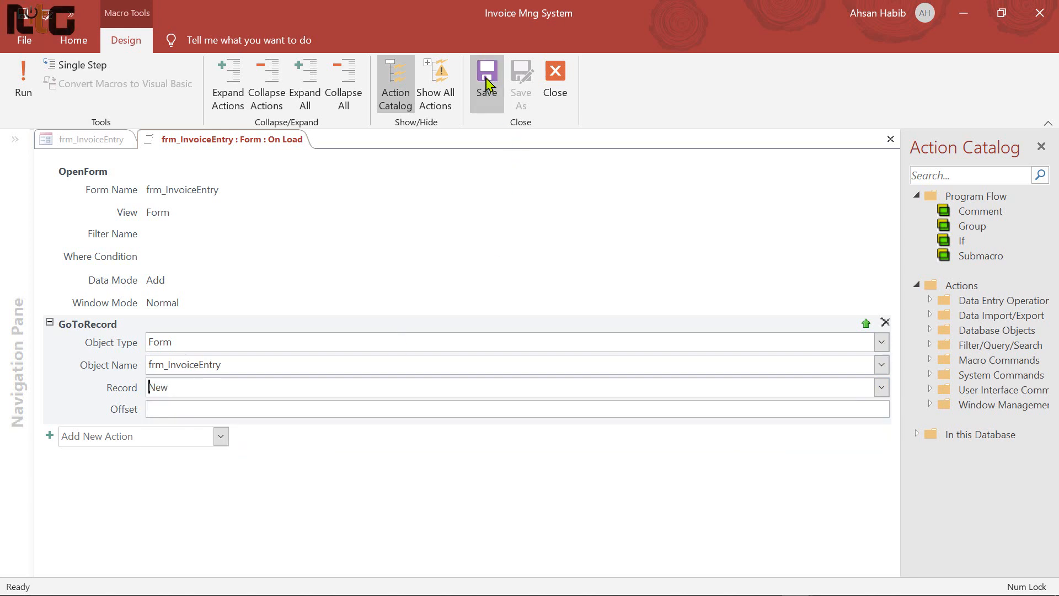
click(556, 83)
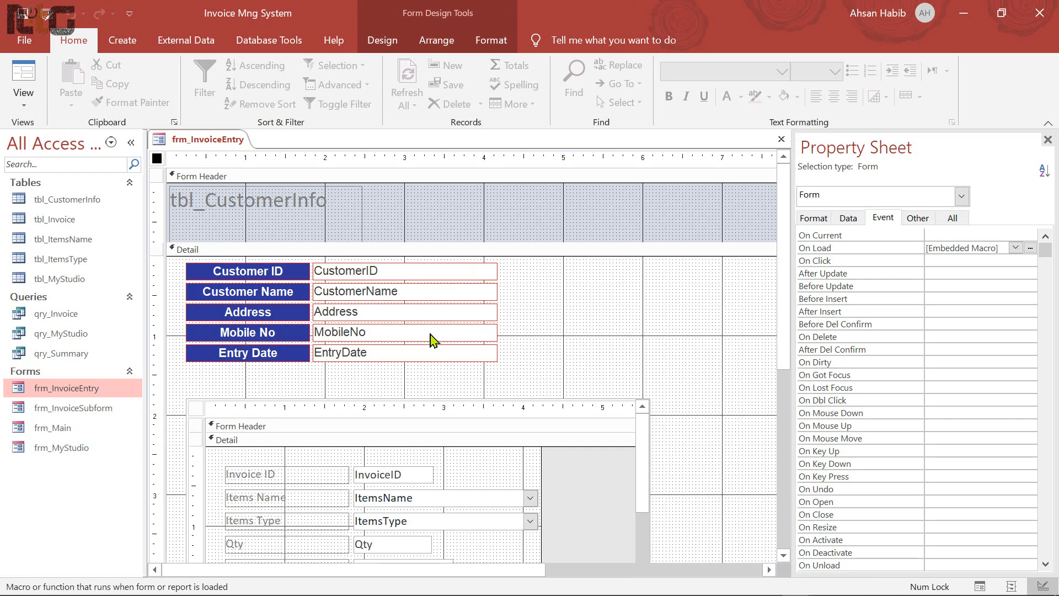
Move the subform up, make its border Transparent and shorten it to 1.6667" tall
scroll(473, 397, down, 2)
click(538, 322)
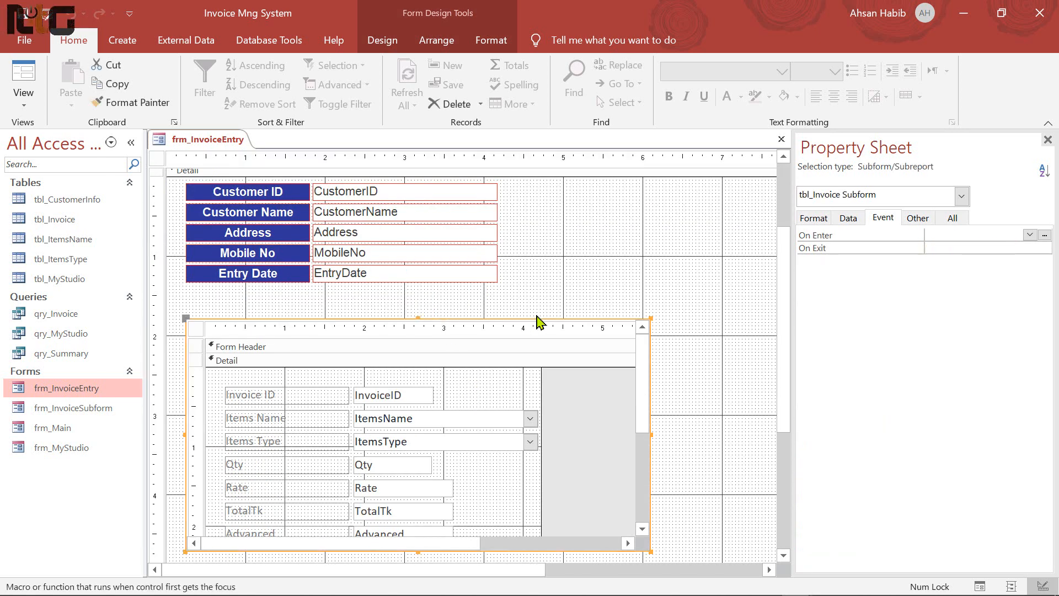
key(Up)
key(Up)
key(Up)
key(Up)
key(Up)
key(Up)
key(Up)
key(Up)
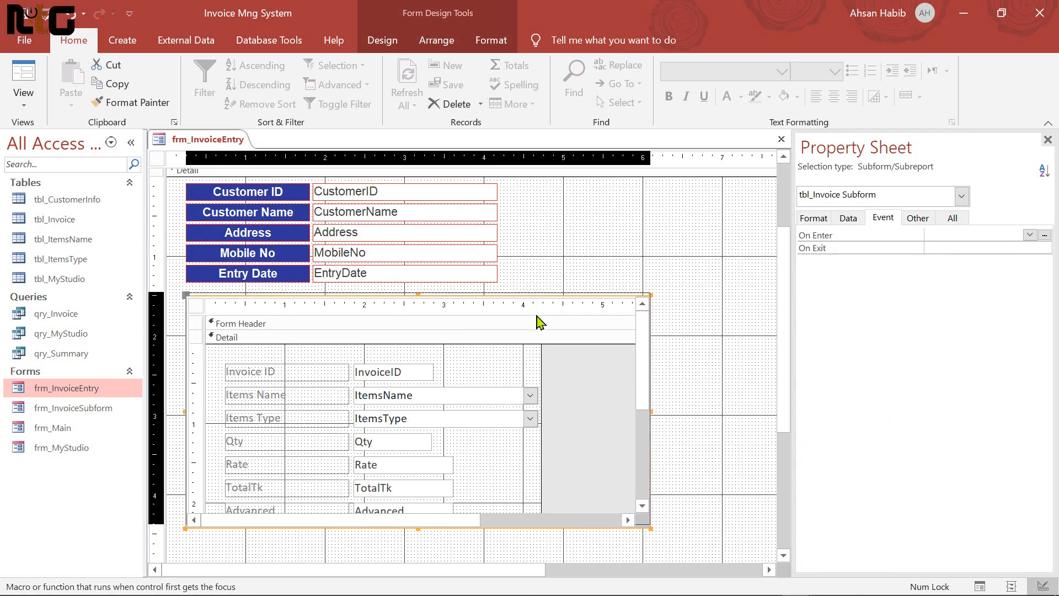
key(Up)
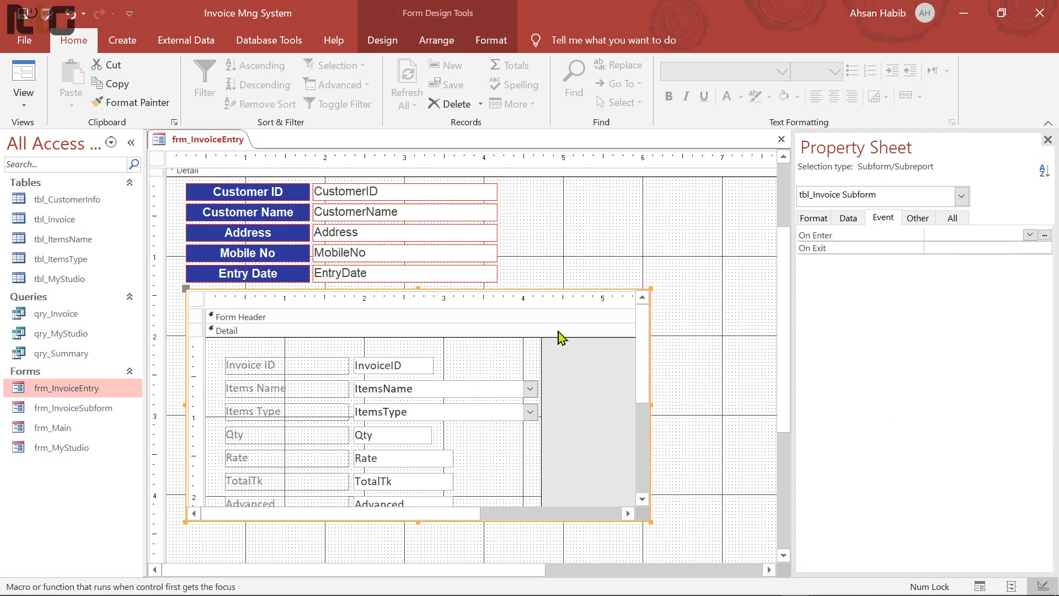
click(819, 220)
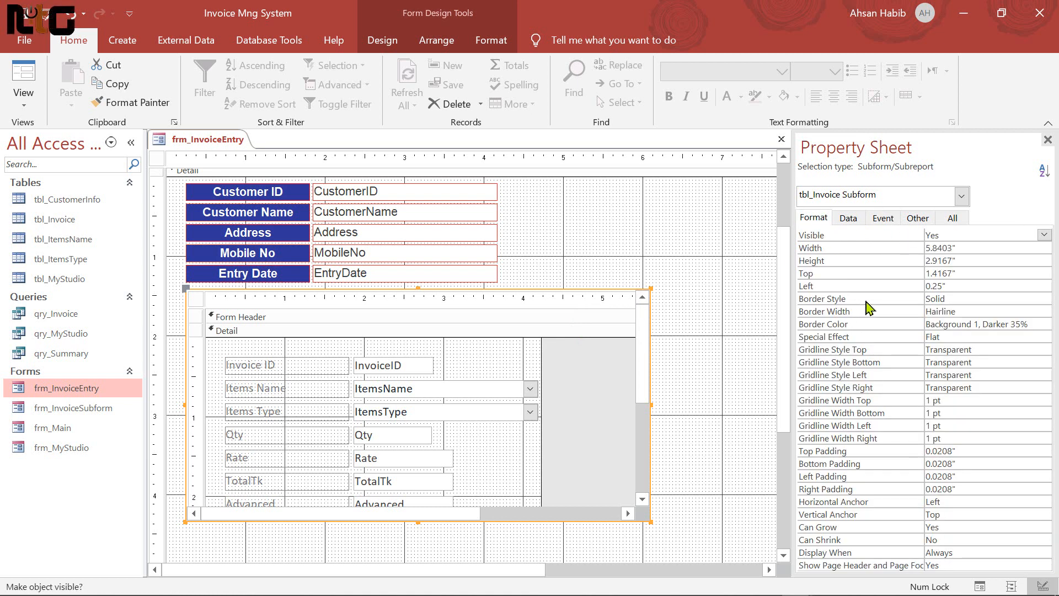
click(973, 298)
click(1044, 299)
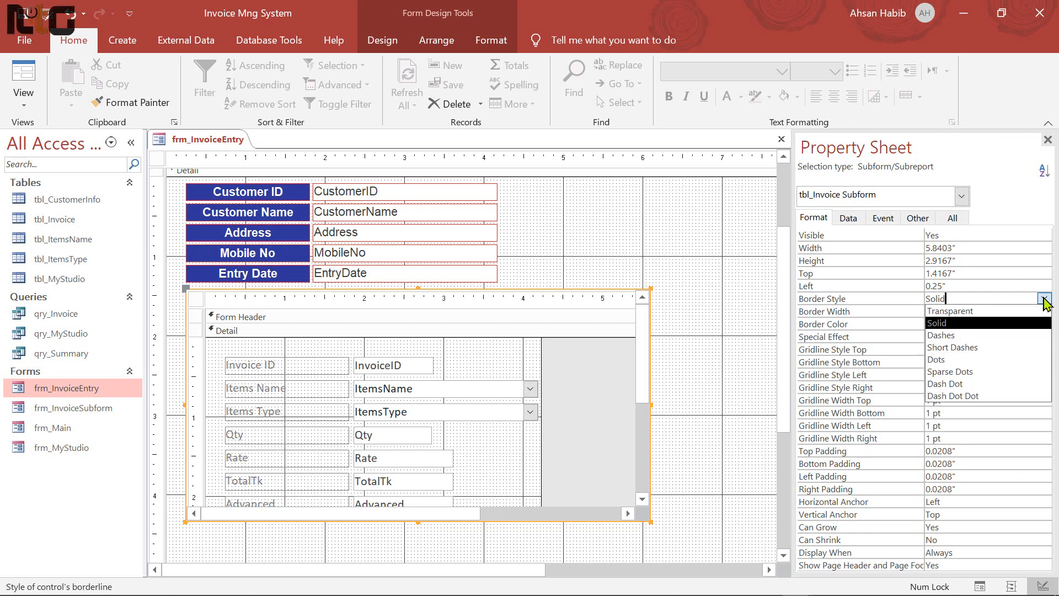
click(971, 310)
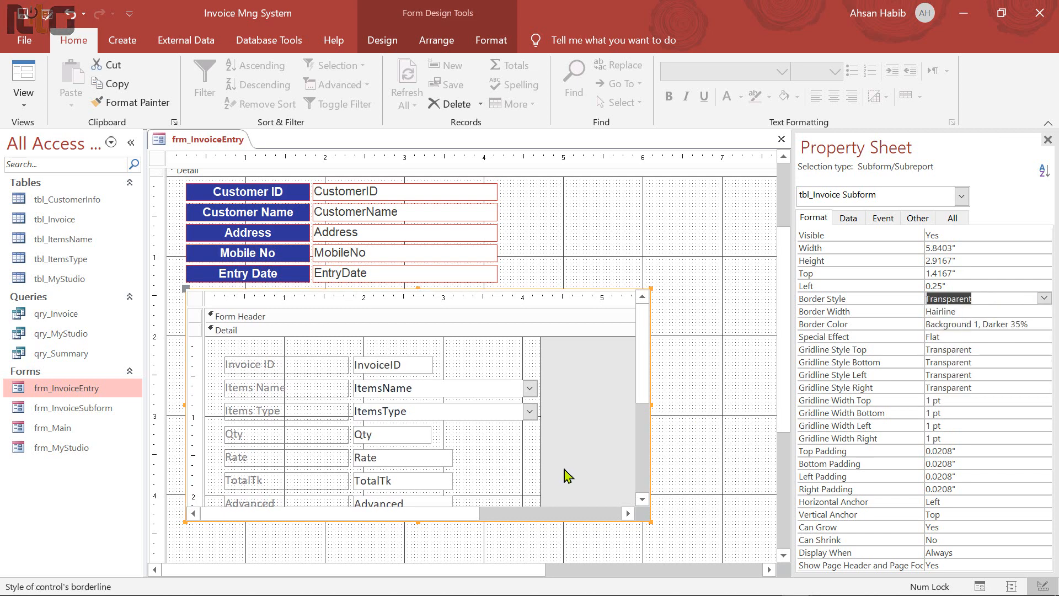
scroll(439, 477, down, 2)
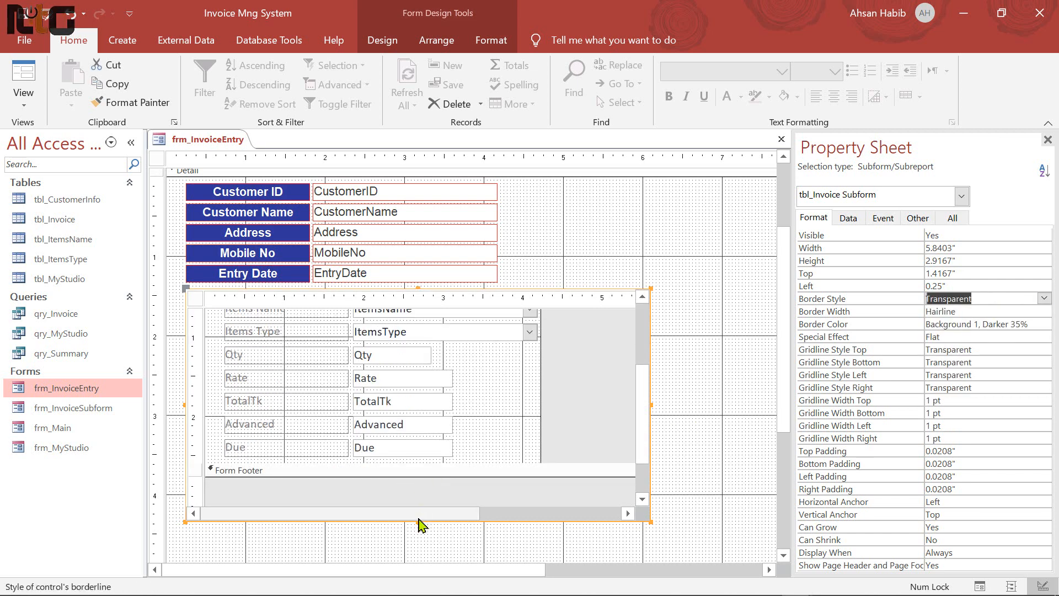
drag(419, 522, 420, 422)
Shrink the Detail section, narrow the form to about 6.2 inches, and preview it in Form View
scroll(439, 441, up, 2)
scroll(557, 429, up, 2)
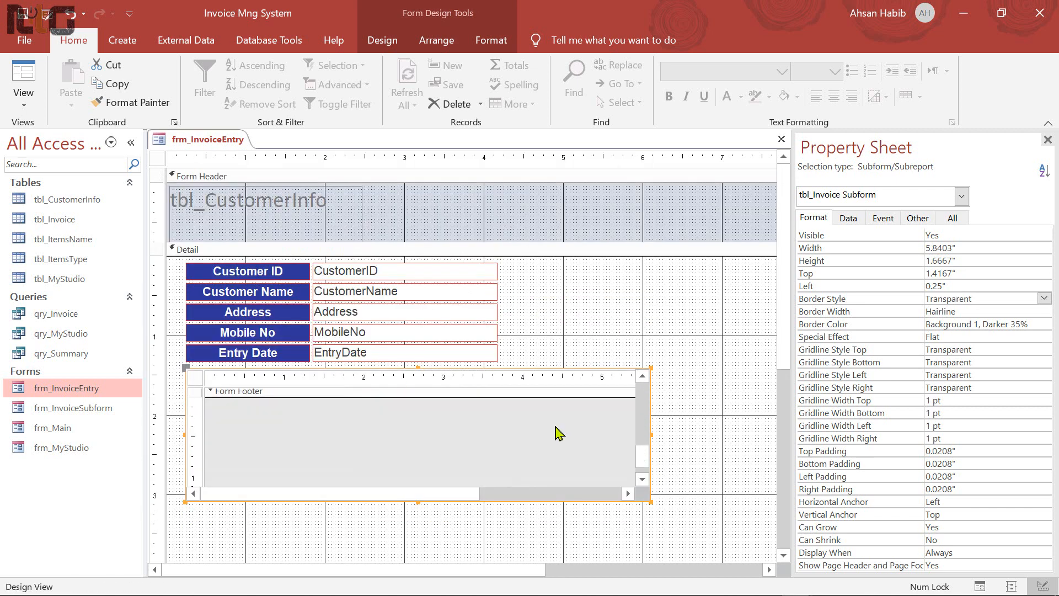
scroll(469, 514, down, 4)
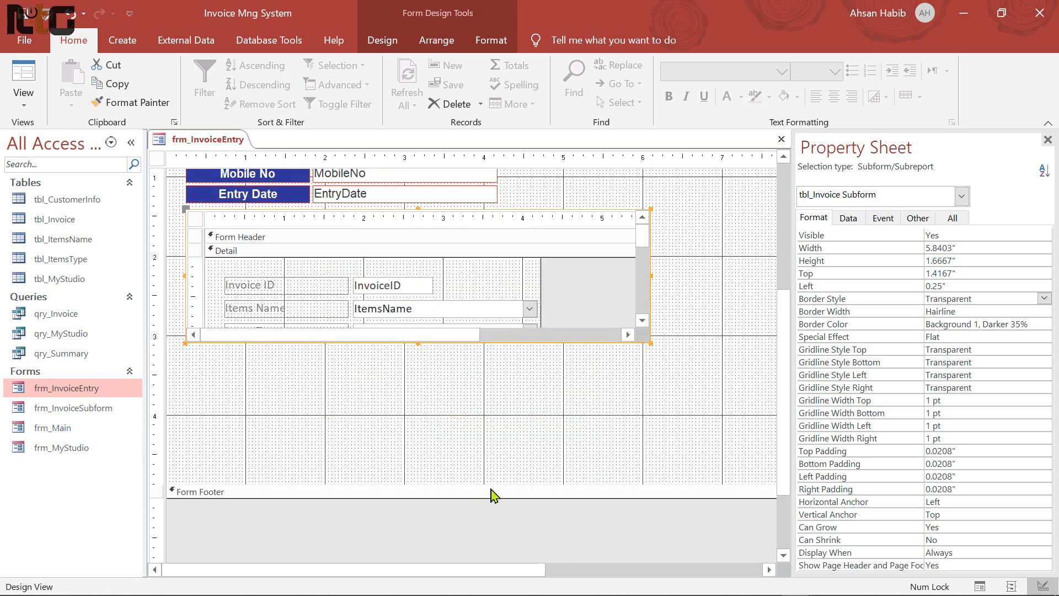
drag(492, 485, 494, 358)
scroll(522, 404, up, 2)
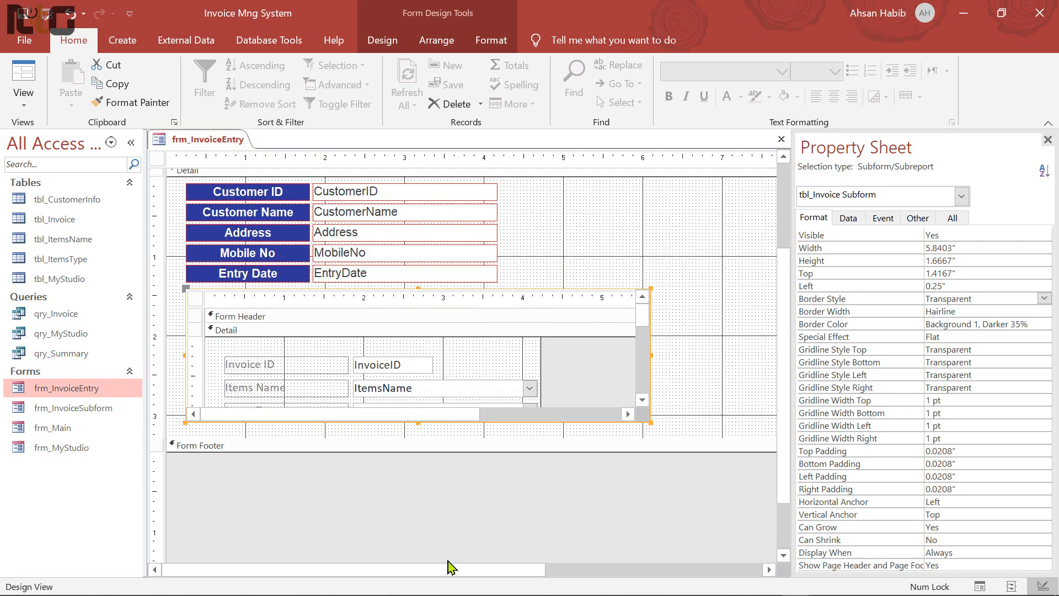
drag(452, 568, 641, 372)
drag(605, 318, 468, 314)
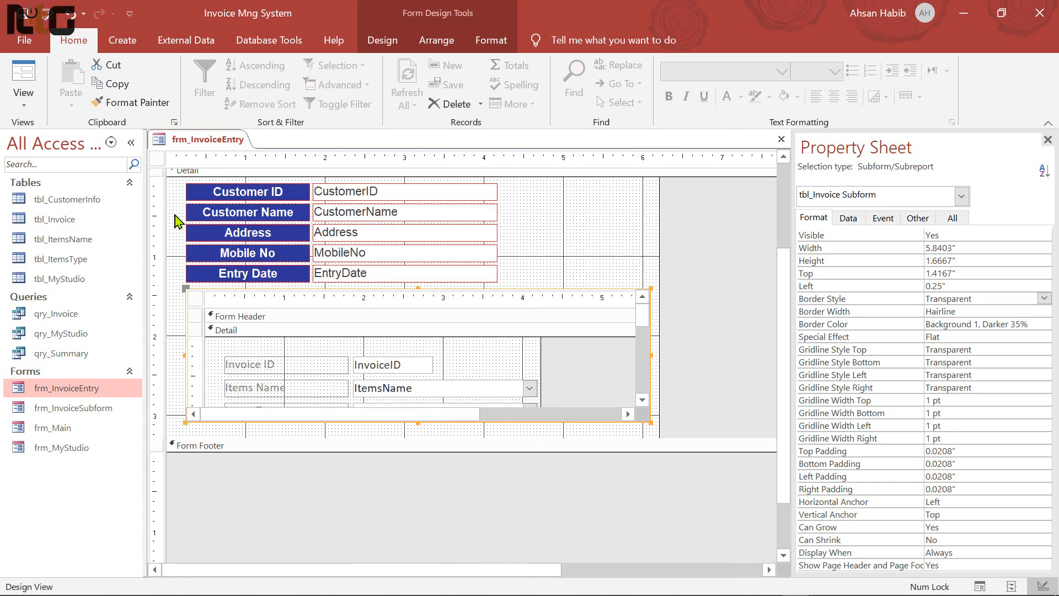
click(540, 221)
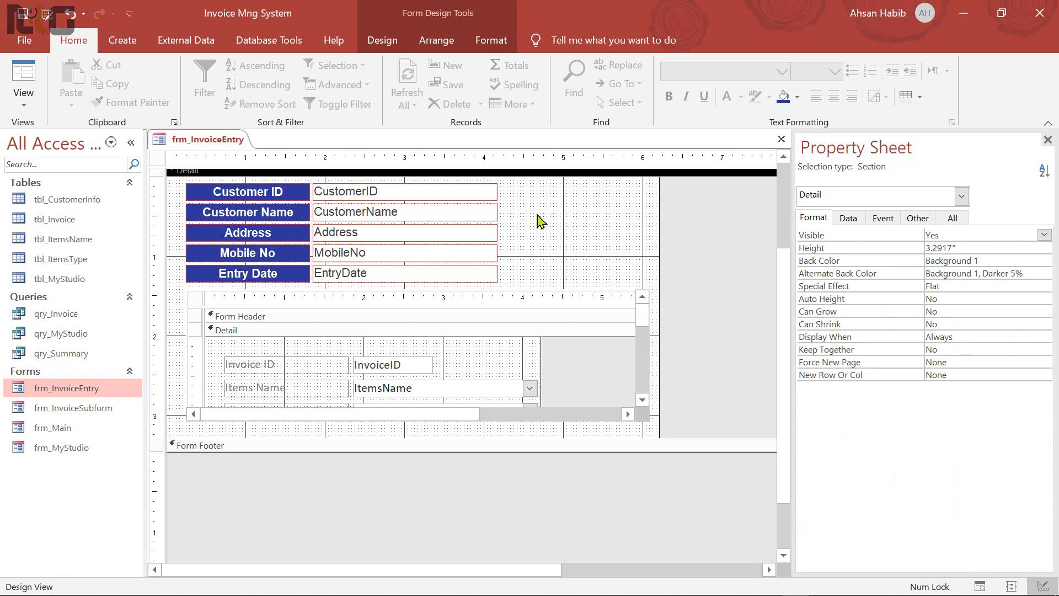
click(23, 82)
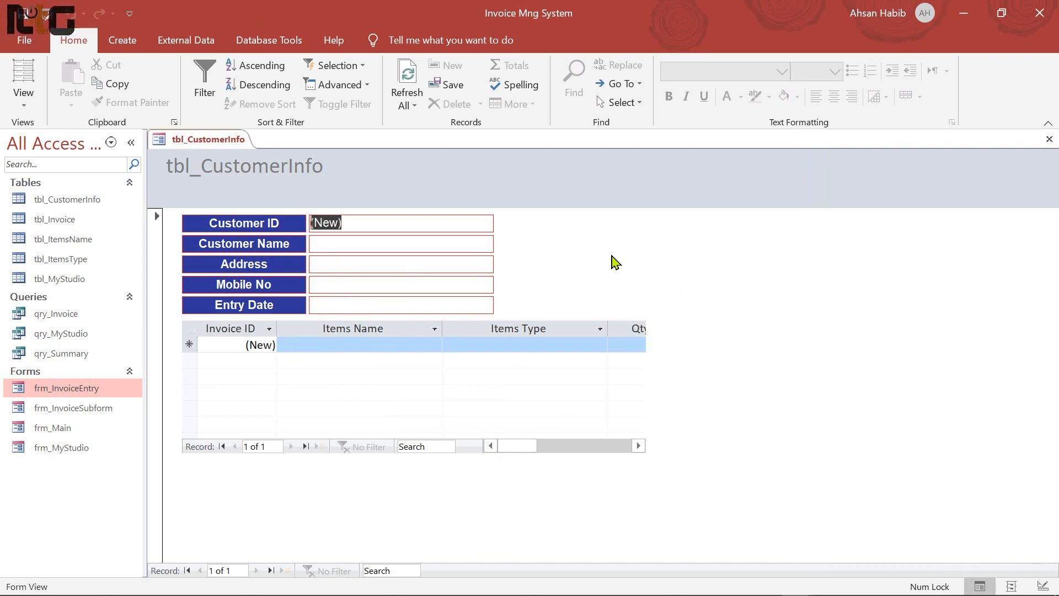
In Layout View, resize the invoice datasheet columns and widen the subform to show them all
right_click(613, 256)
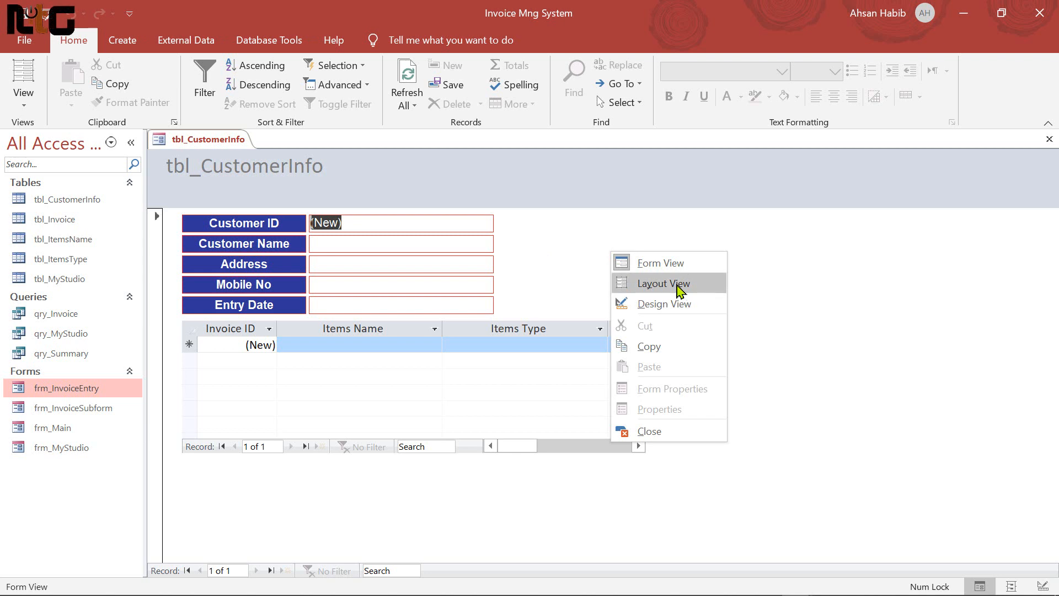
click(681, 284)
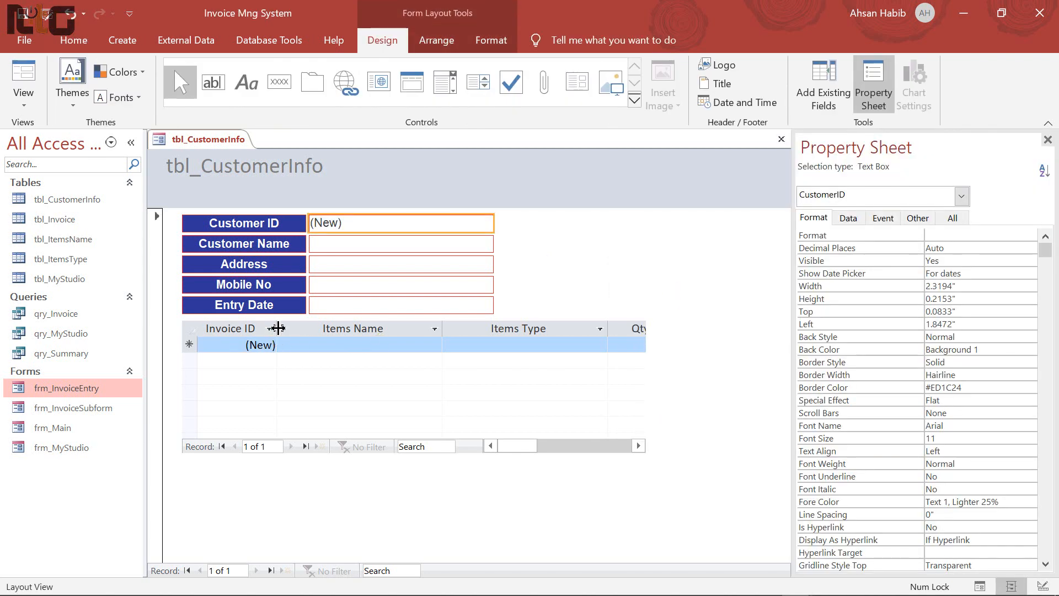
drag(278, 328, 262, 328)
drag(423, 328, 389, 329)
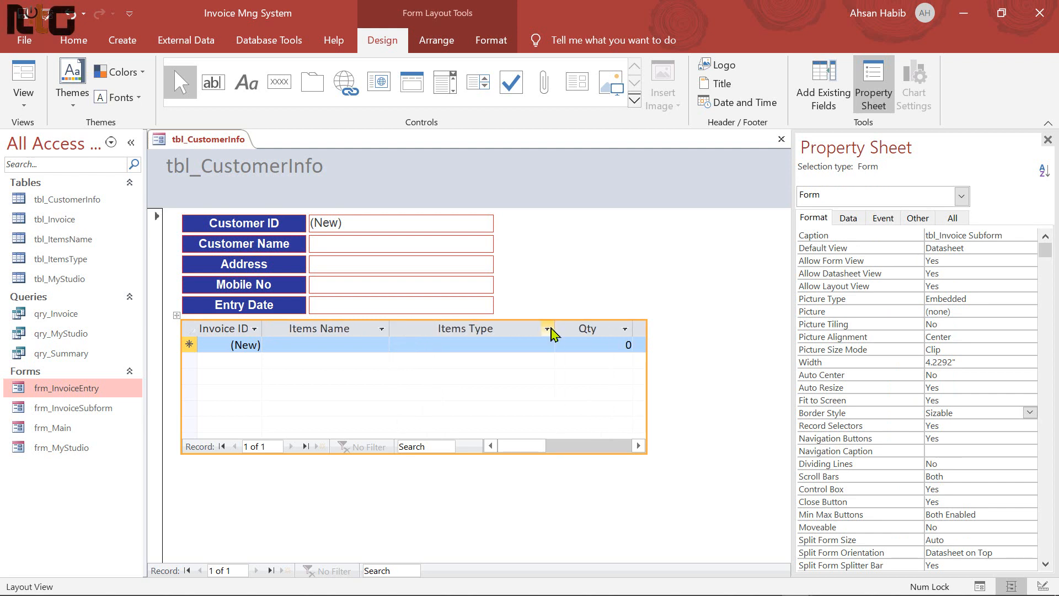
drag(555, 328, 508, 327)
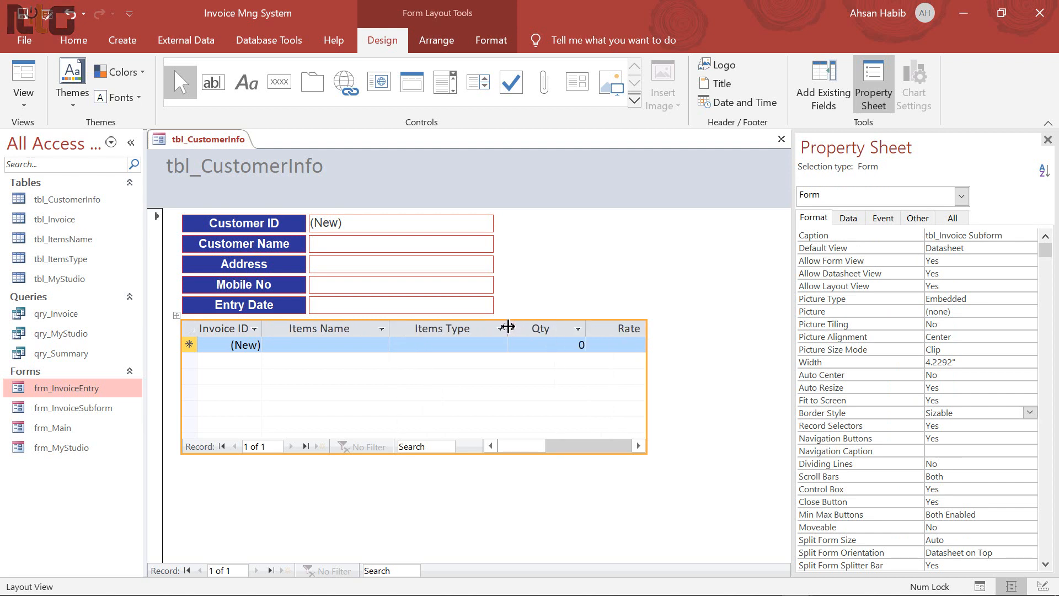
drag(573, 329, 598, 328)
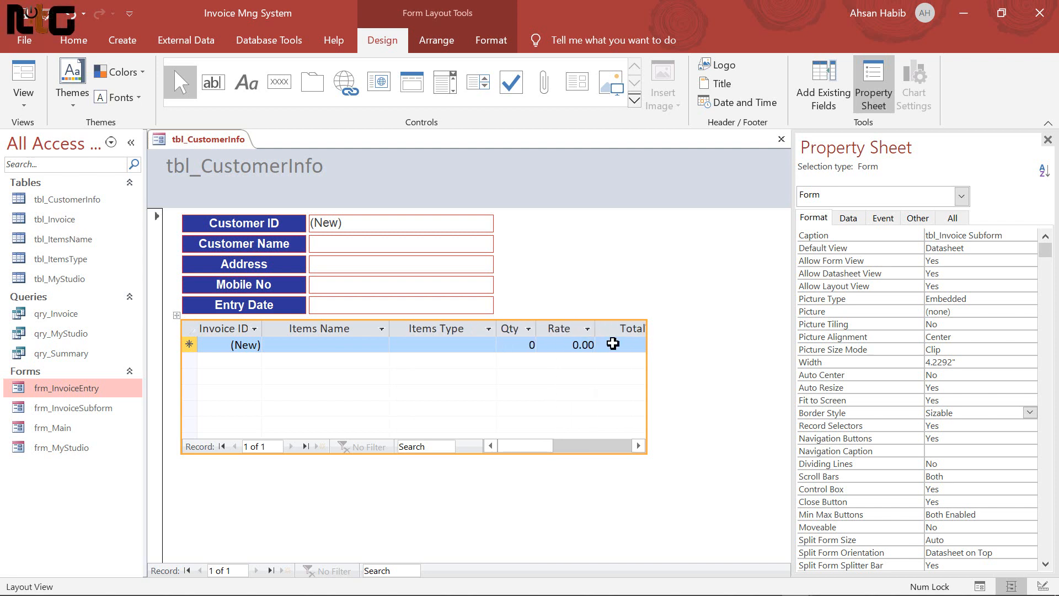
drag(526, 446, 550, 445)
drag(473, 329, 473, 329)
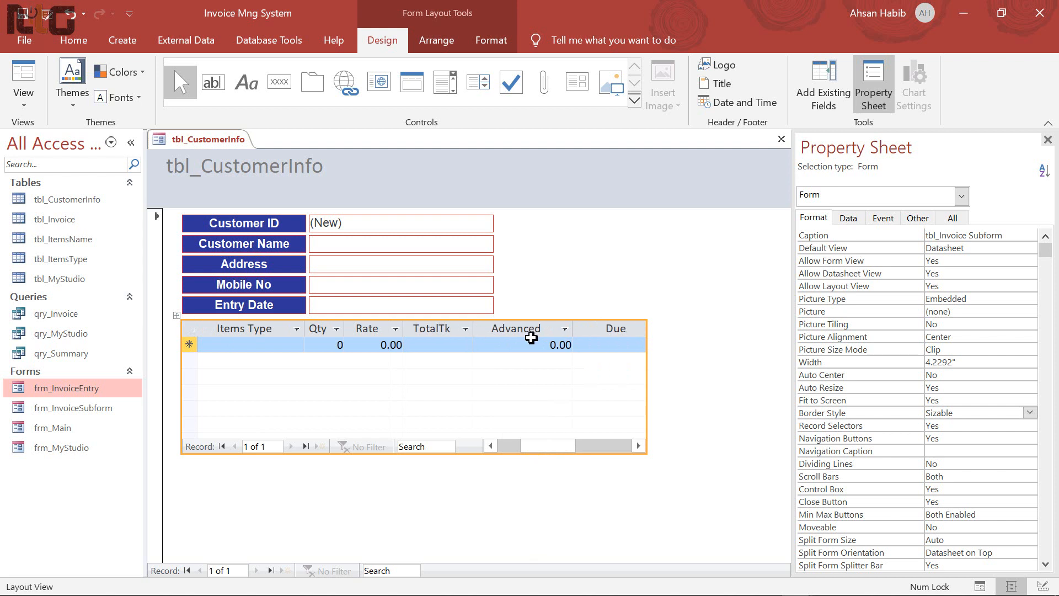
drag(569, 330, 538, 329)
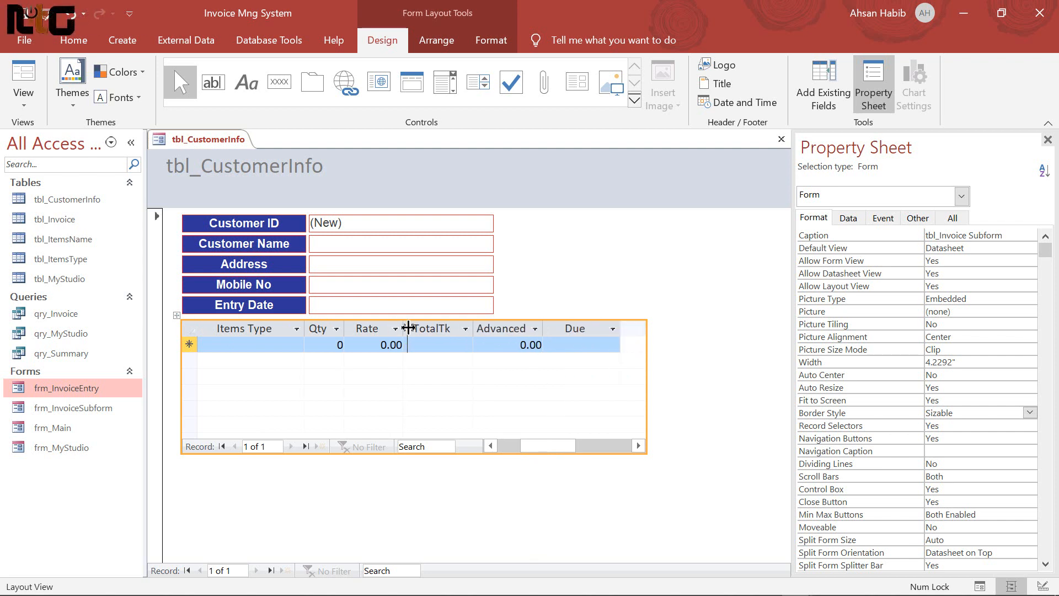
drag(408, 328, 409, 328)
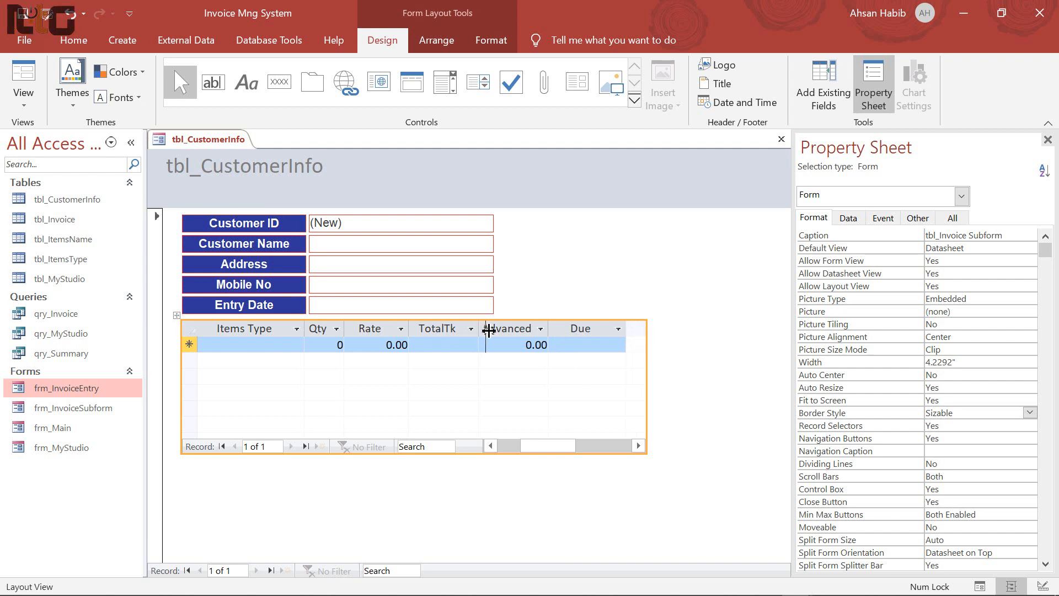
drag(485, 329, 490, 329)
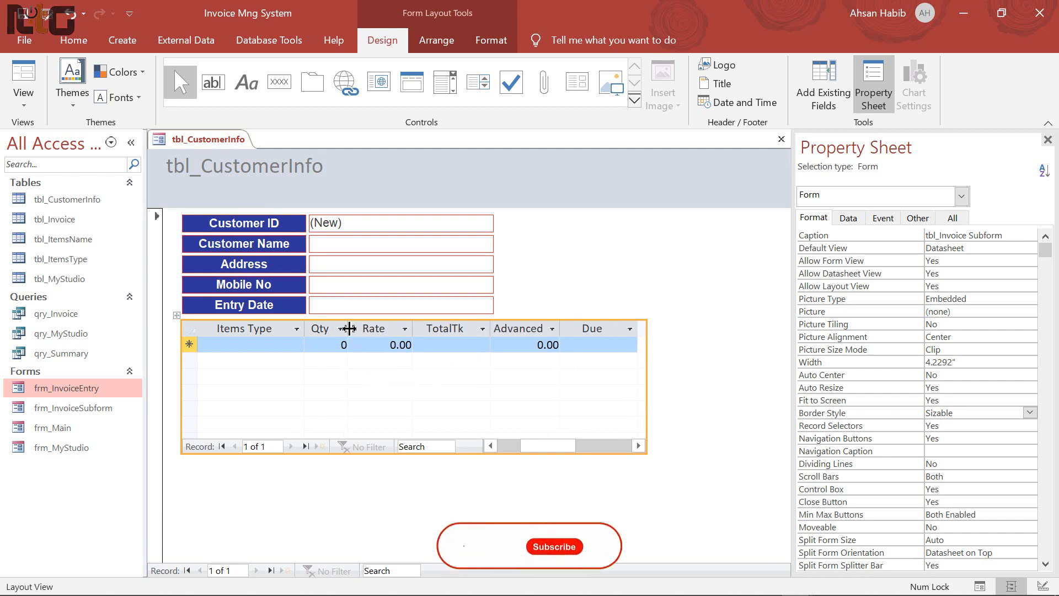
click(511, 446)
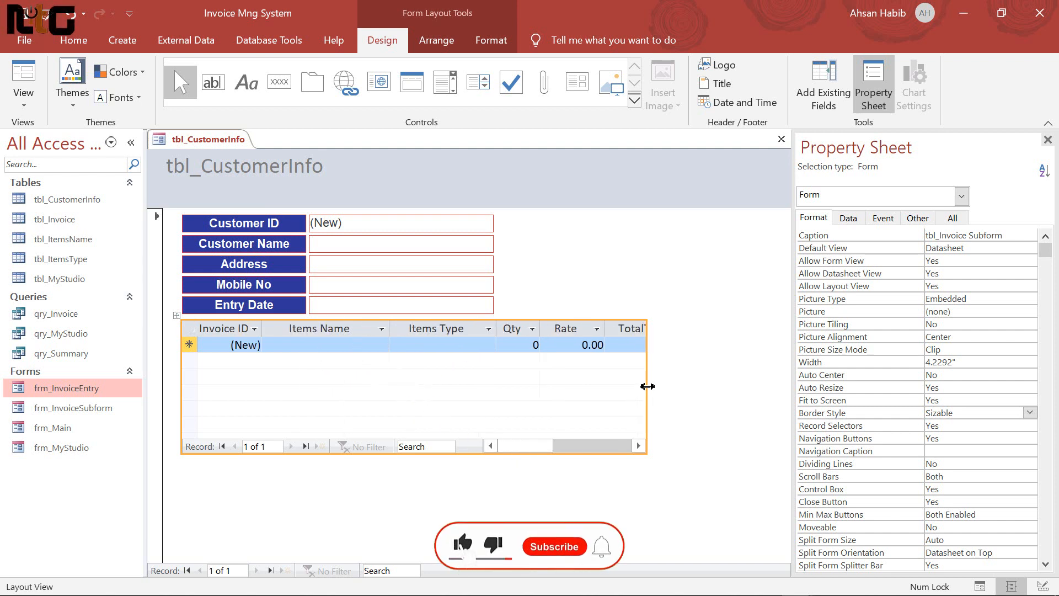
drag(647, 386, 684, 386)
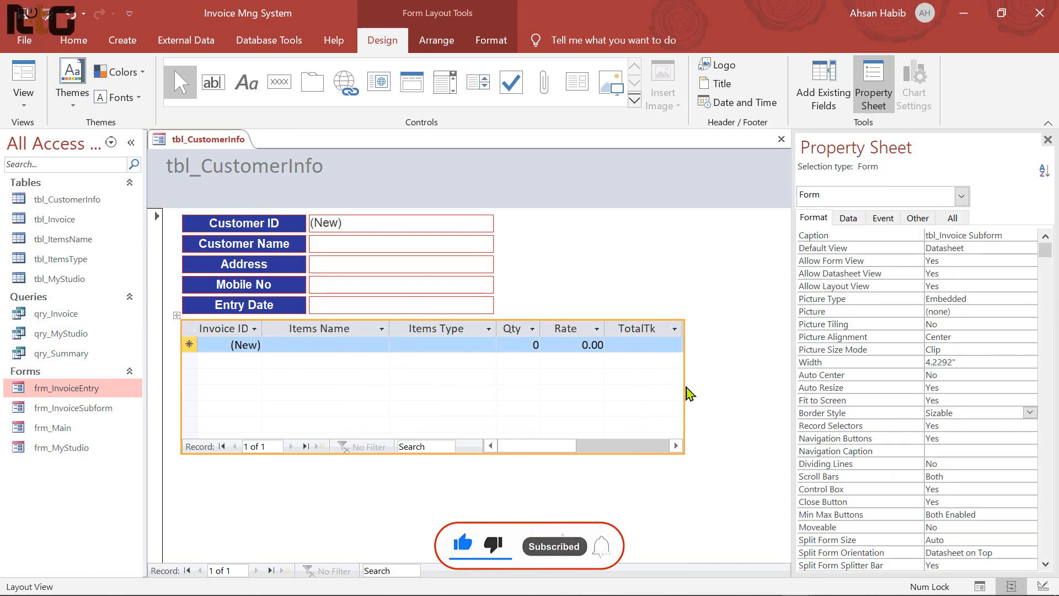
click(738, 286)
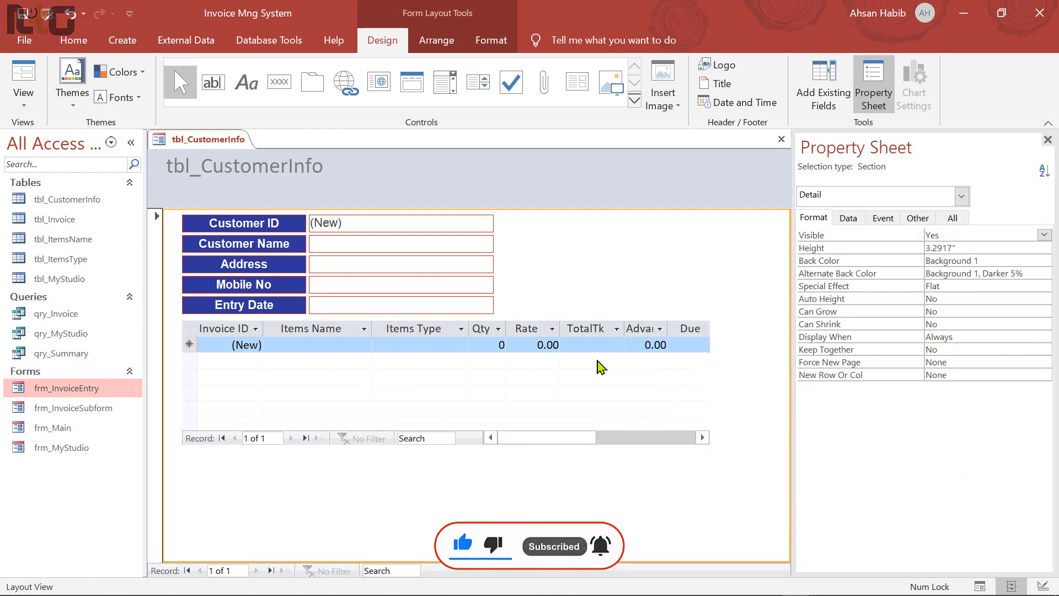
Centre the Invoice ID and Qty values in the invoice datasheet
click(234, 330)
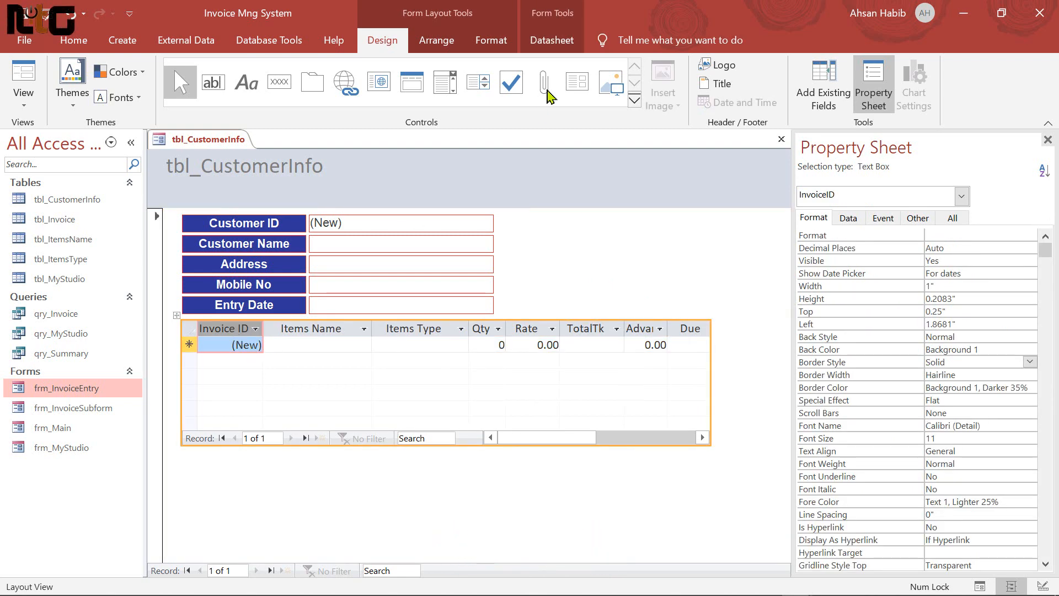
click(491, 40)
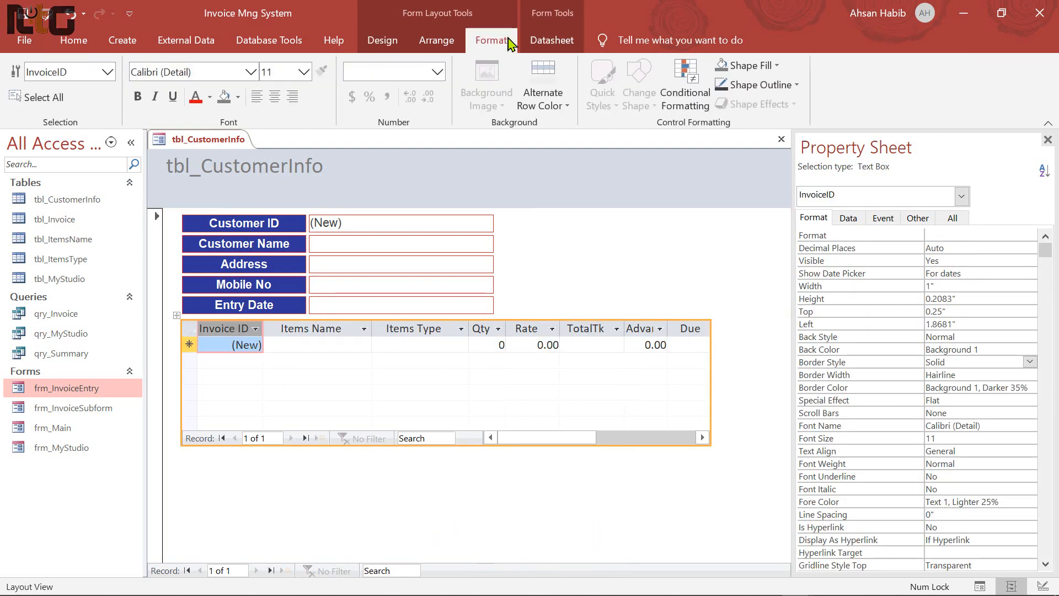
click(275, 105)
click(298, 329)
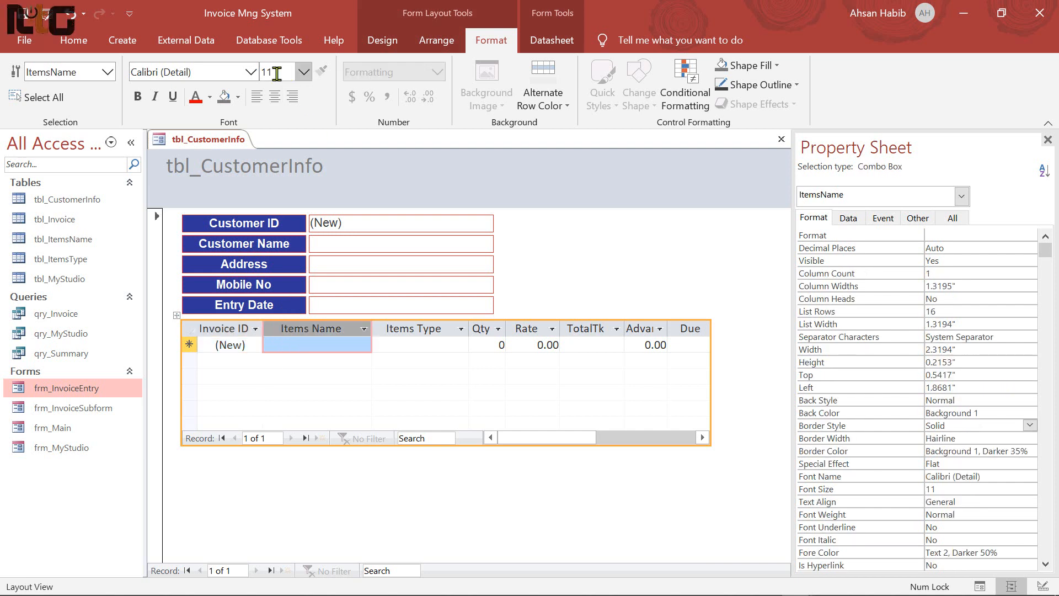
click(417, 329)
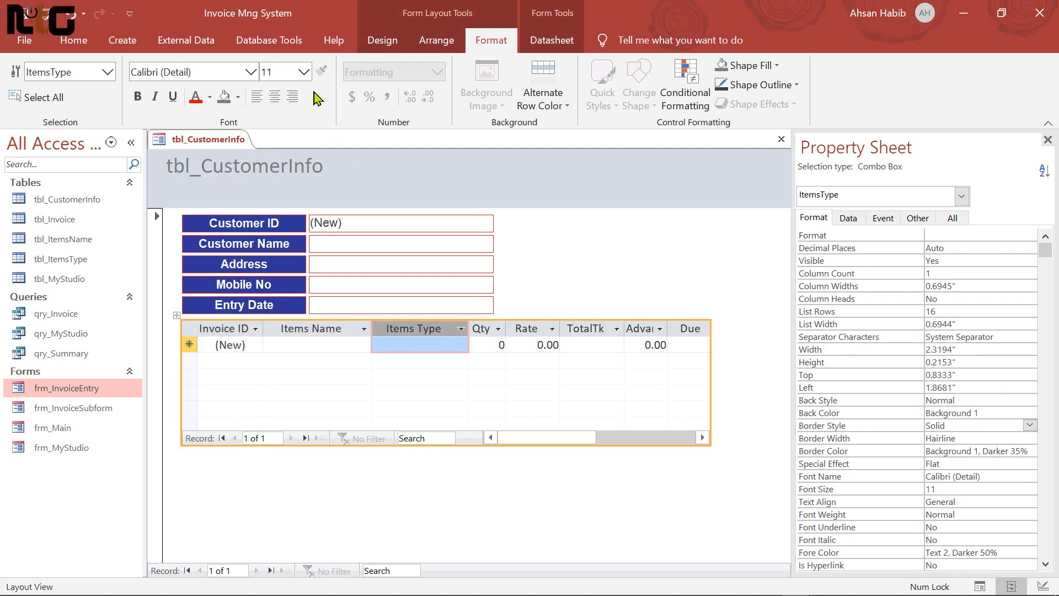
click(487, 344)
click(274, 96)
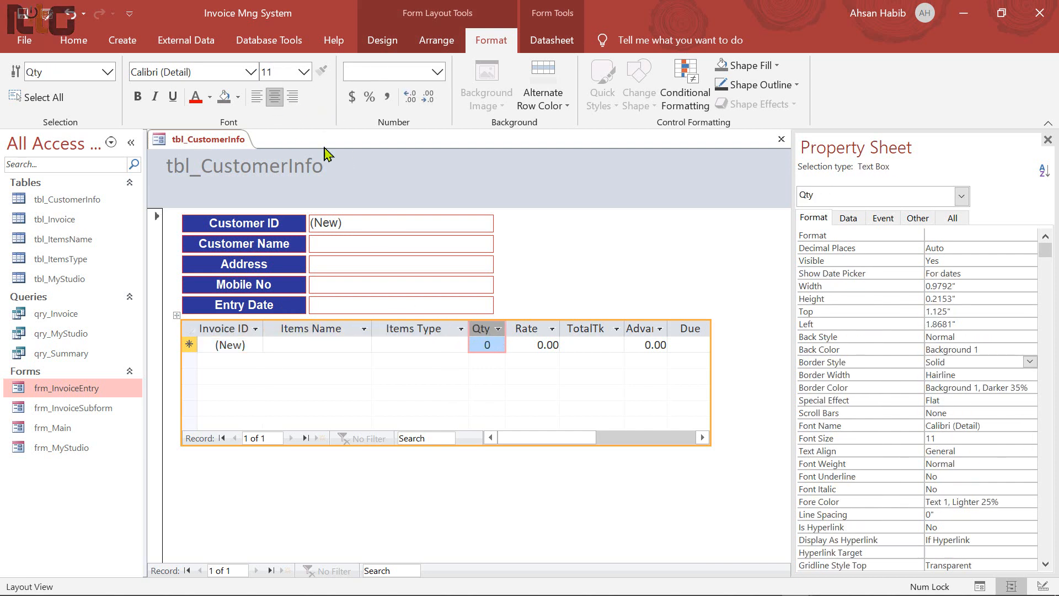
click(533, 324)
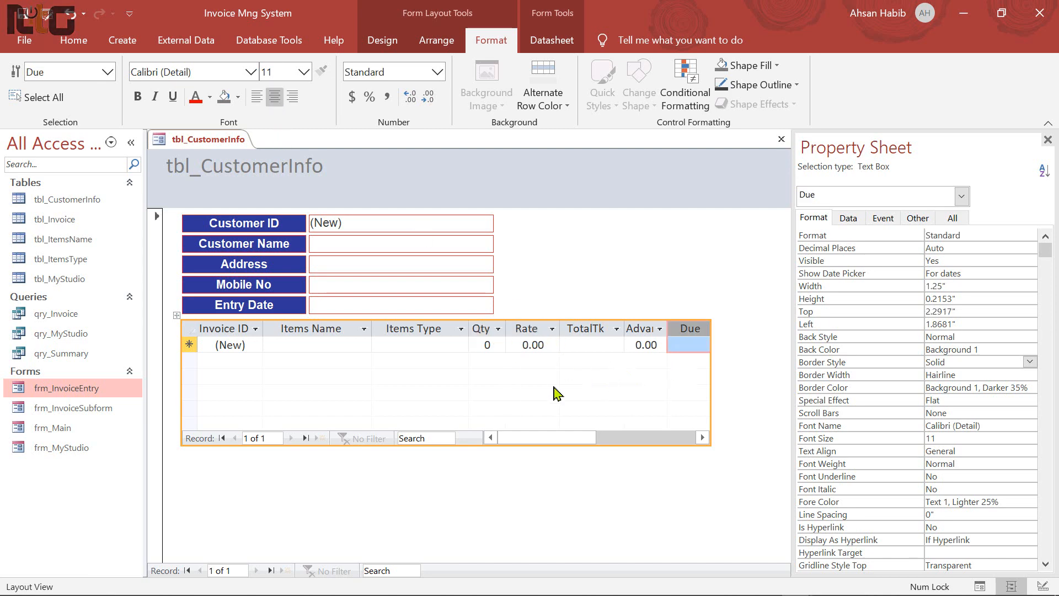
right_click(638, 227)
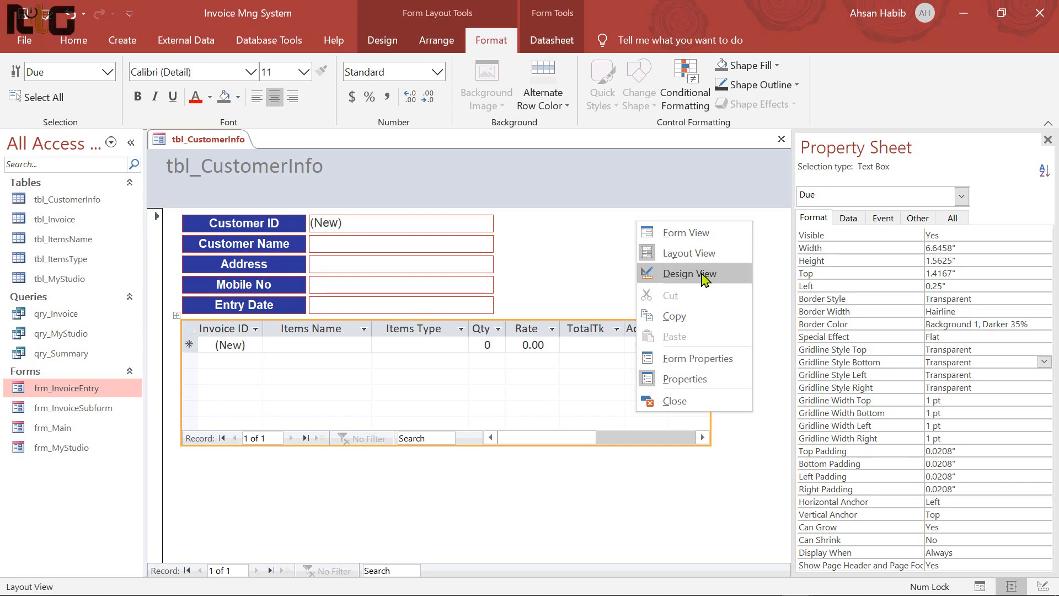
Switch frm_InvoiceEntry to Design View, saving changes to both invoice forms
click(727, 277)
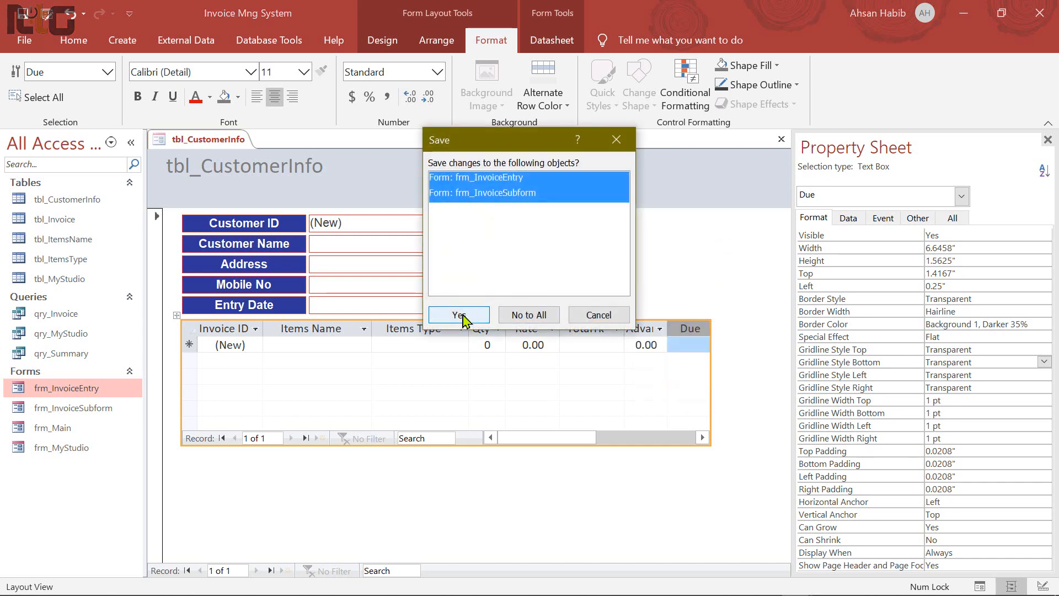
click(459, 315)
scroll(712, 428, down, 2)
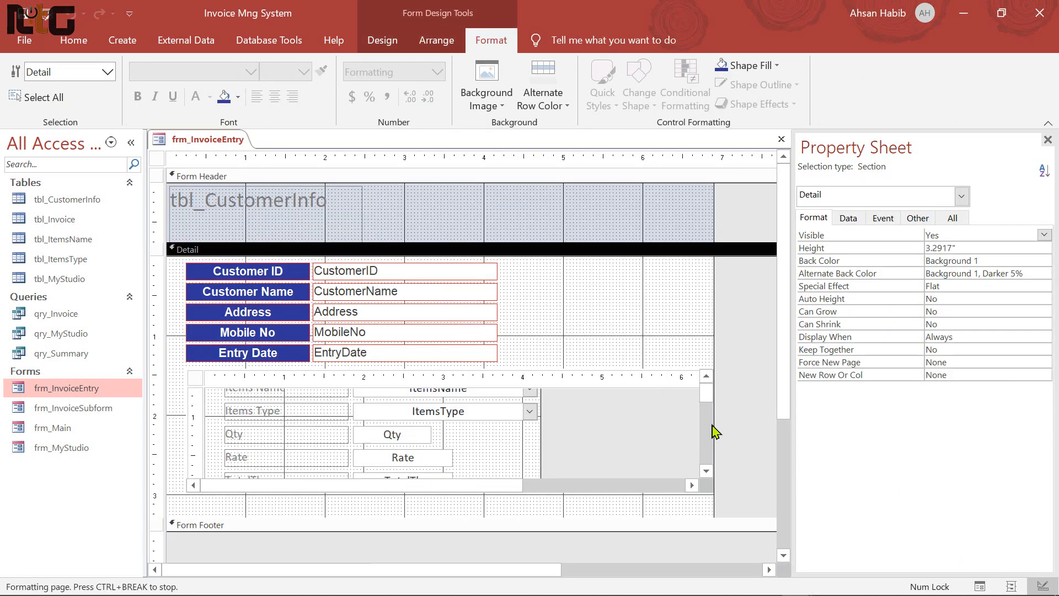
scroll(633, 514, down, 1)
scroll(572, 383, up, 1)
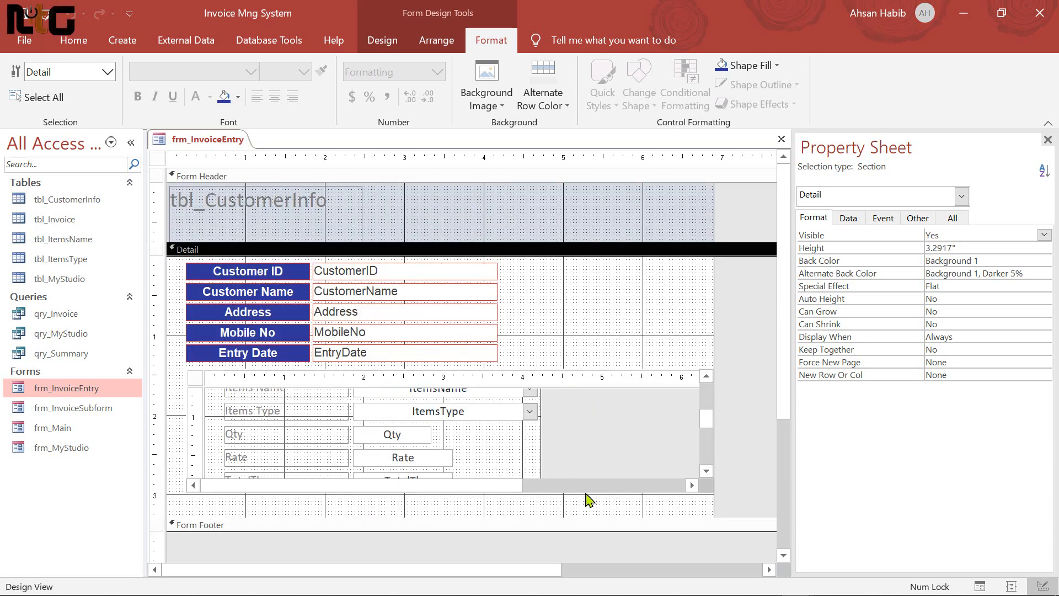
Widen the five customer text boxes
drag(567, 518, 574, 502)
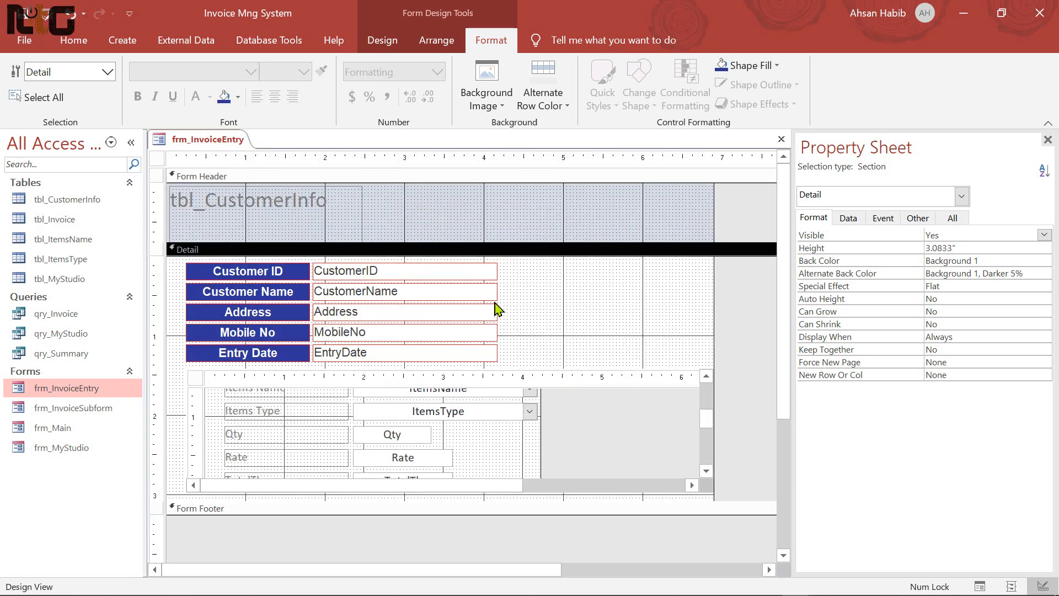
drag(518, 274, 353, 366)
drag(498, 272, 555, 229)
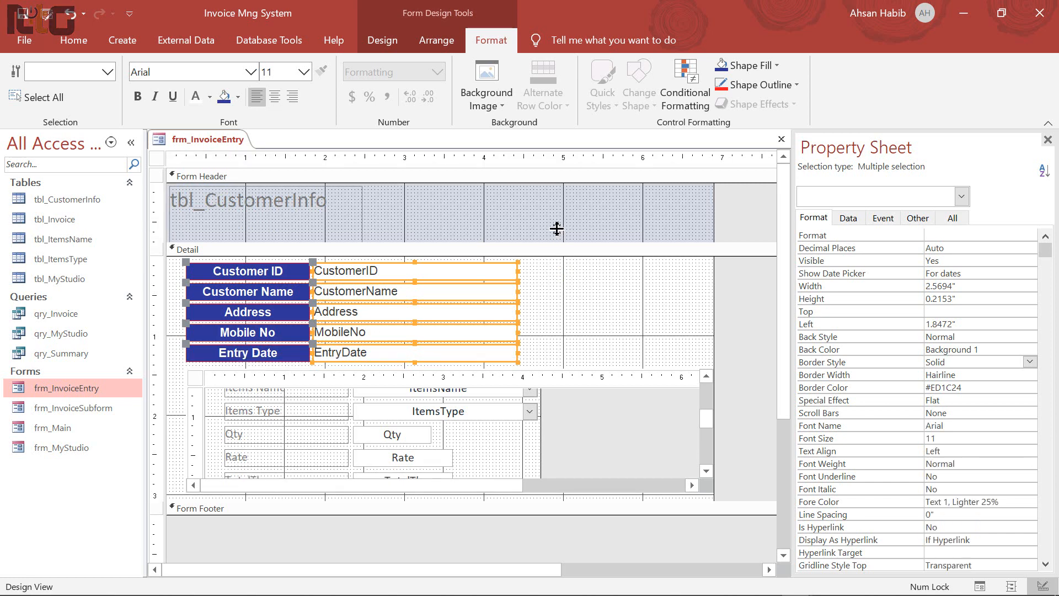
Delete the tbl_CustomerInfo header title, shrink the form header and lengthen the Detail section
click(272, 215)
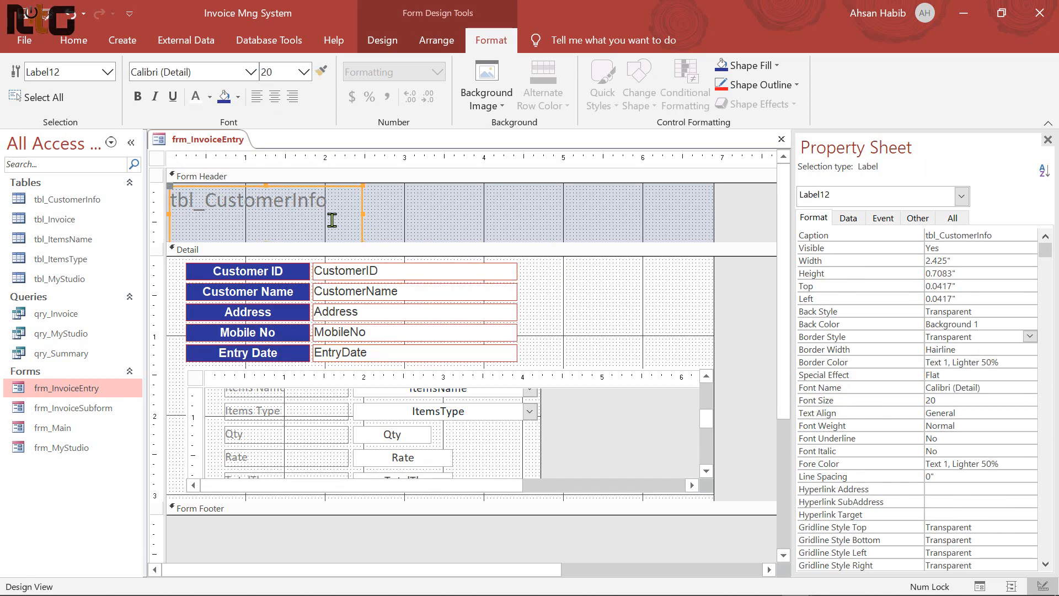
key(Delete)
drag(390, 241, 388, 221)
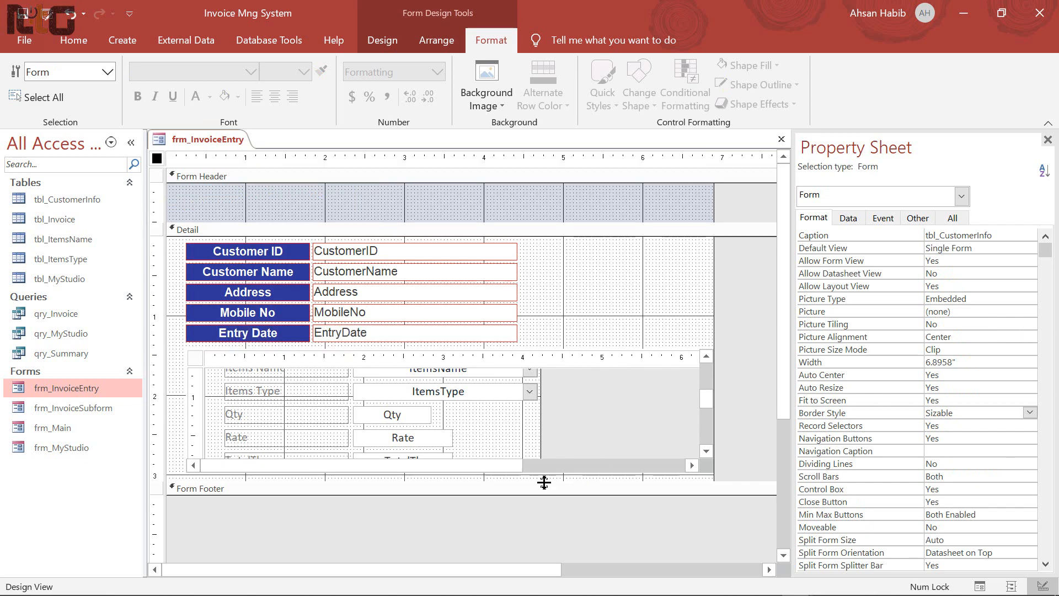
drag(546, 482, 546, 506)
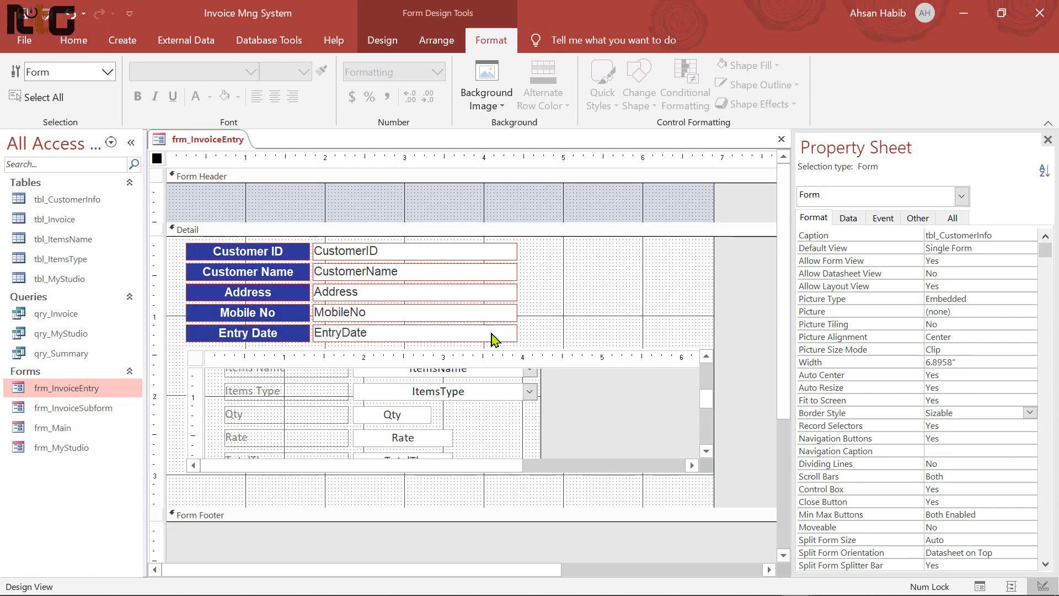
Shift the detail controls and subform left, and nudge the customer block up
drag(179, 244, 450, 461)
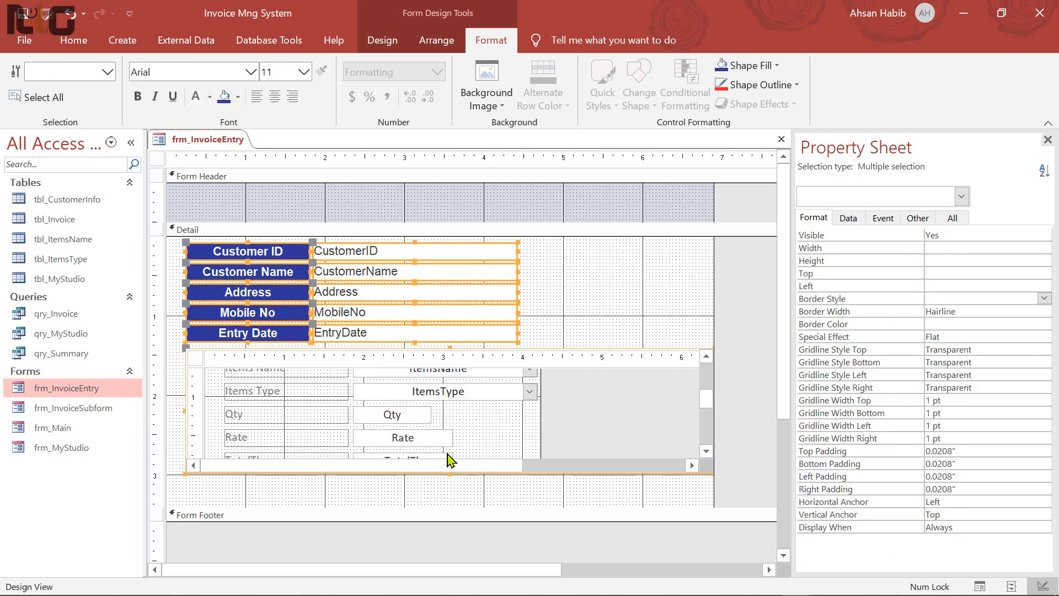
key(Down)
key(Down)
key(Down)
key(Down)
key(Down)
key(Down)
key(Down)
key(Down)
key(Down)
key(Down)
key(Down)
key(Down)
key(Down)
key(Down)
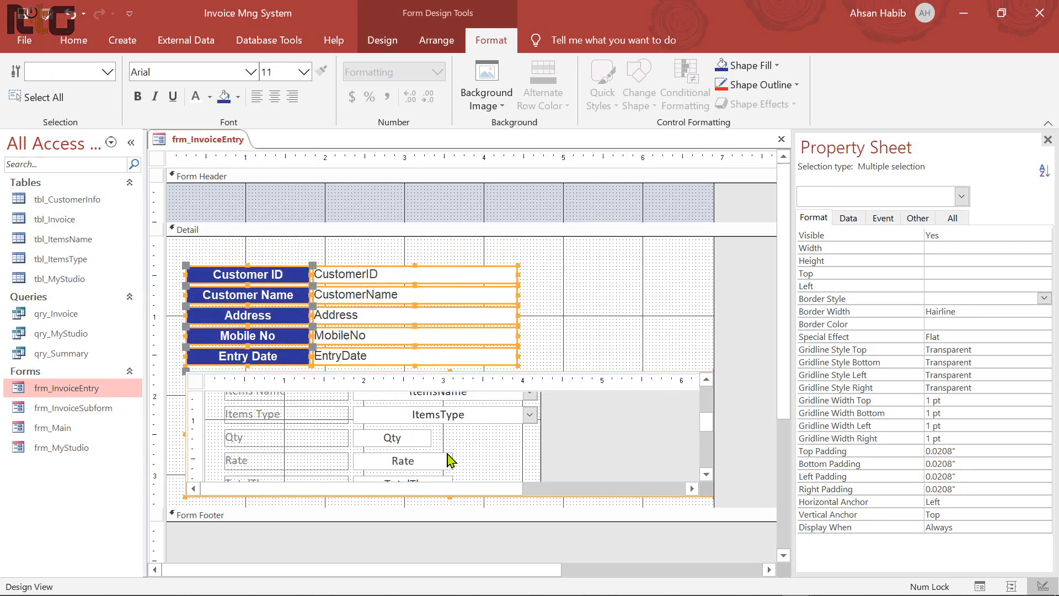
key(Left)
key(Left)
key(Left)
key(Left)
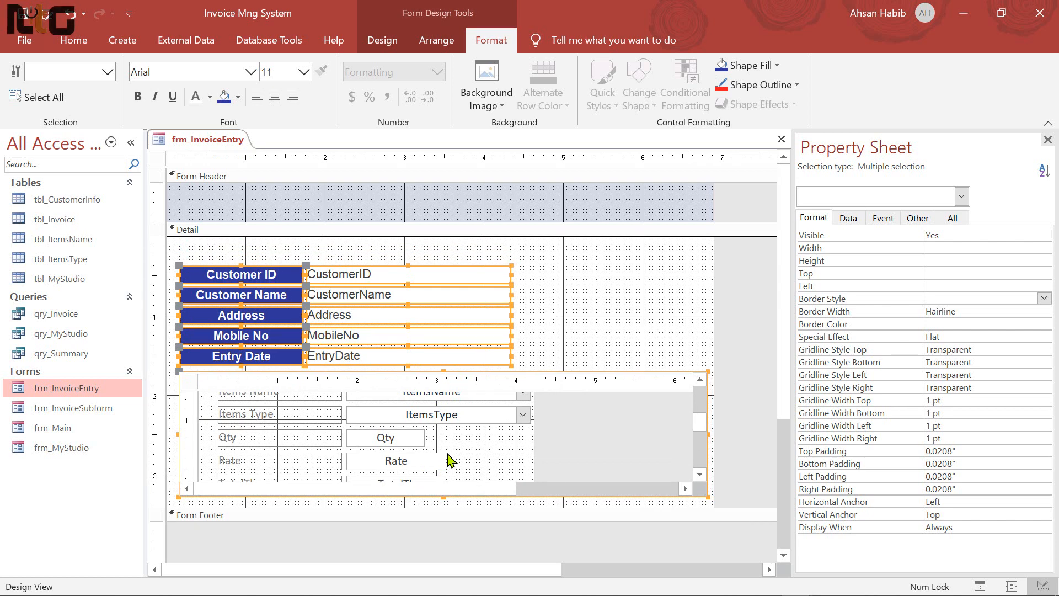
drag(177, 252, 425, 371)
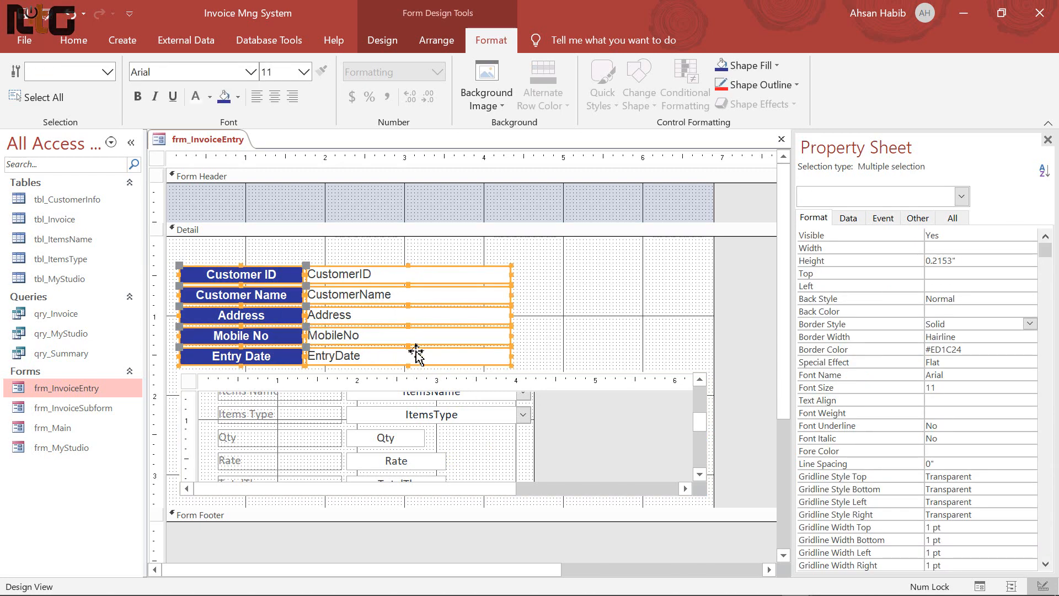
key(Up)
key(Up)
key(Up)
key(Up)
key(Up)
key(Up)
key(Up)
key(Up)
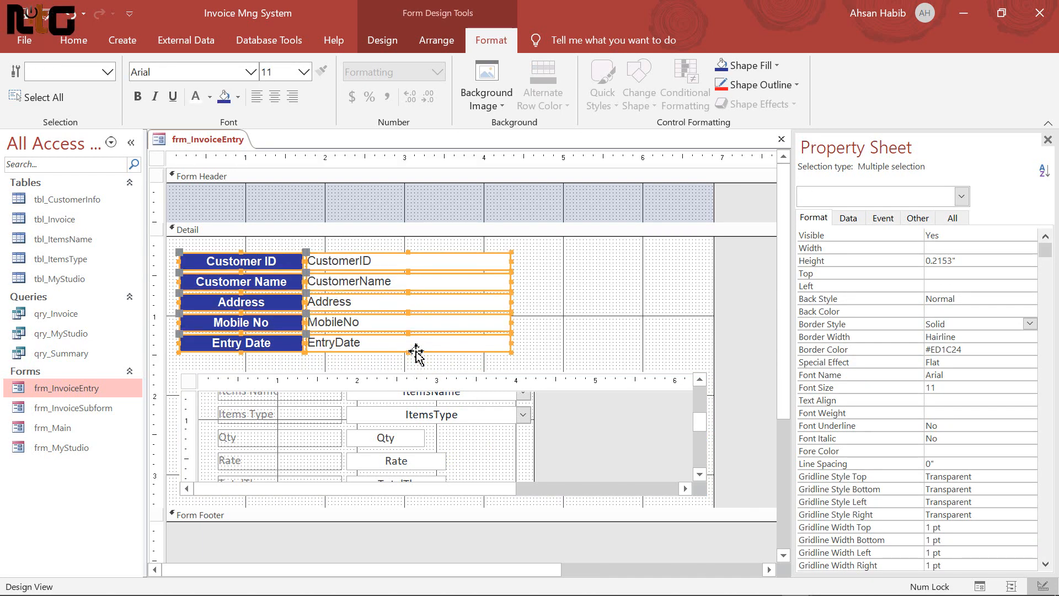
key(Down)
key(Down)
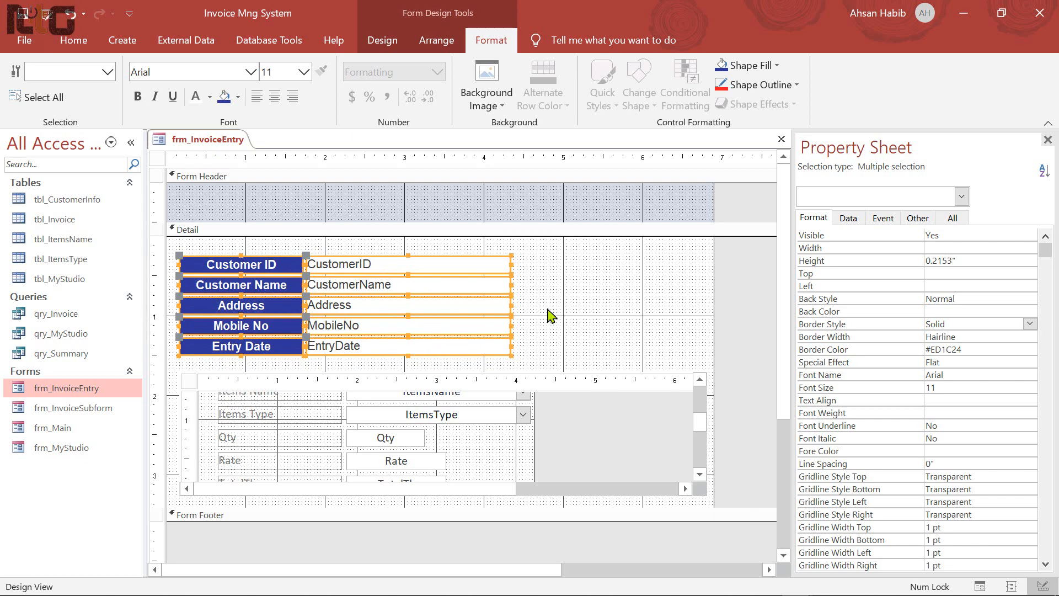
click(552, 314)
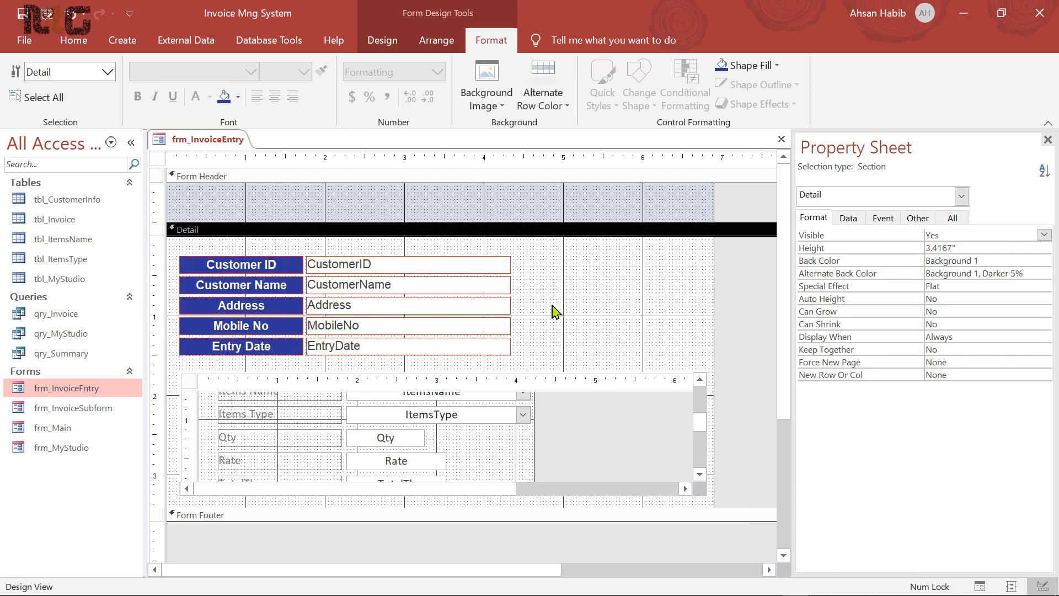
Set the form's Pop Up property to Yes
click(157, 158)
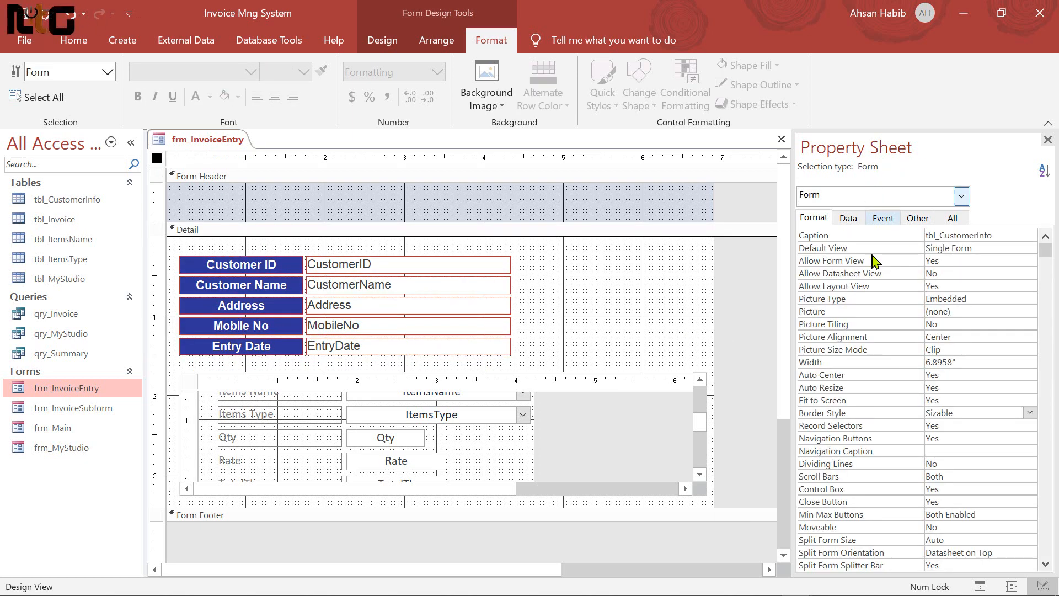
click(918, 217)
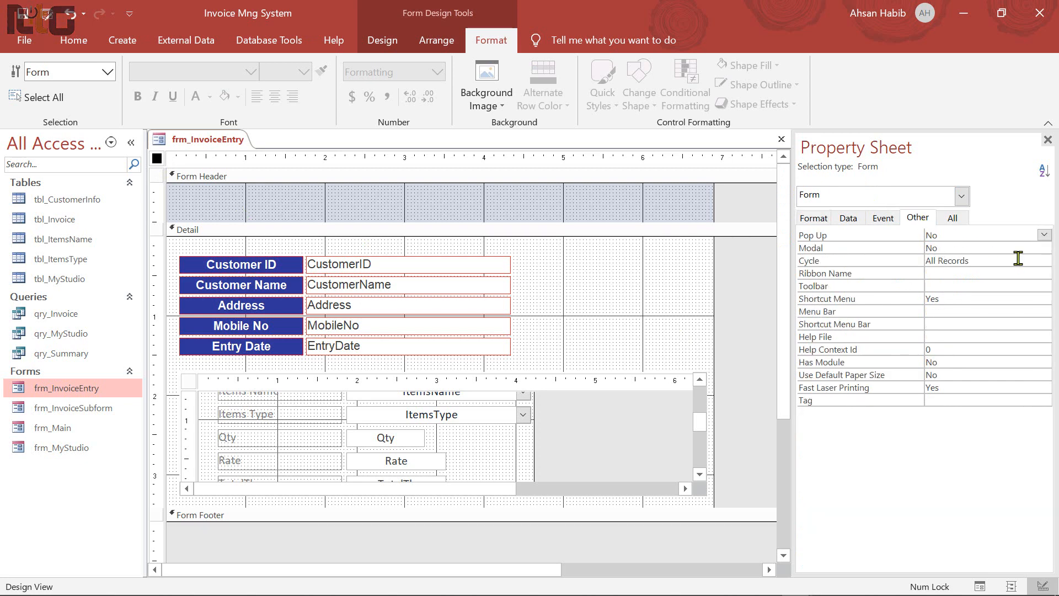
click(1044, 235)
click(971, 248)
click(952, 218)
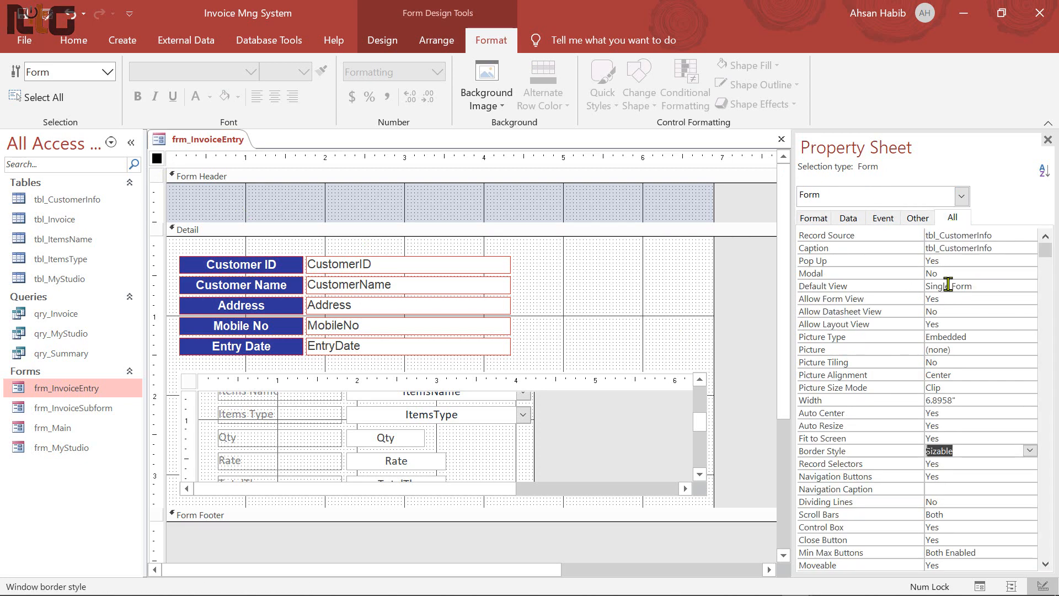
scroll(987, 485, down, 1)
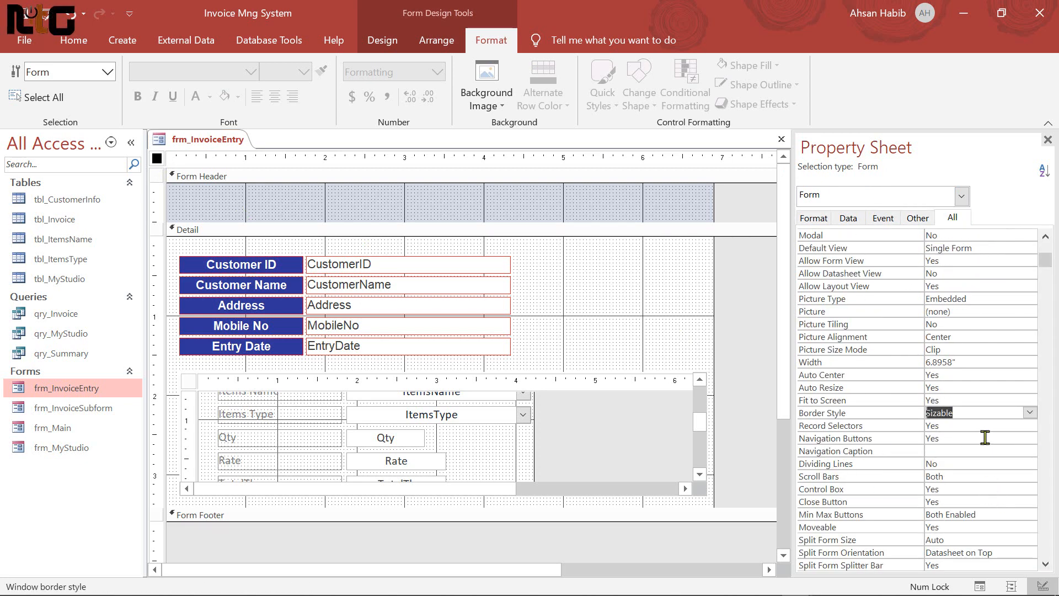
Turn off navigation buttons and record selectors, set Scroll Bars to Neither, and save over the old version
click(1001, 438)
click(1029, 438)
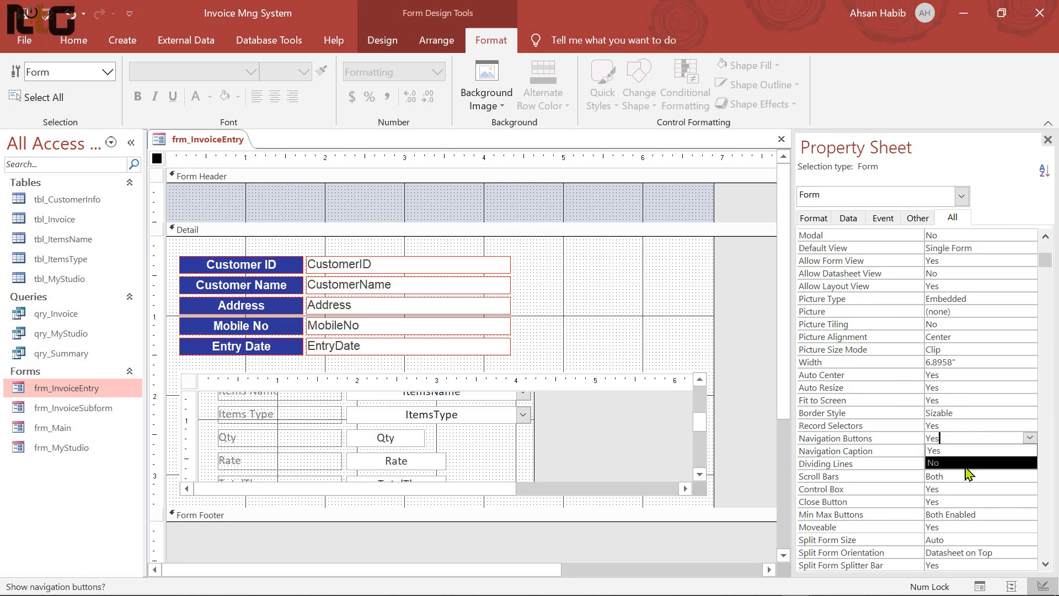
click(968, 464)
click(1018, 426)
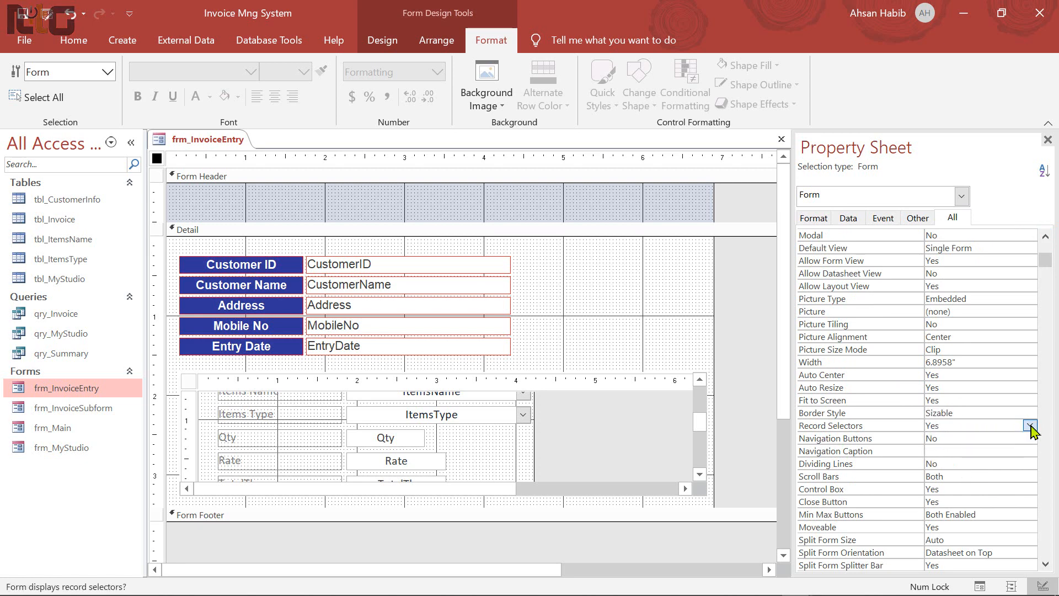
click(1030, 425)
click(974, 451)
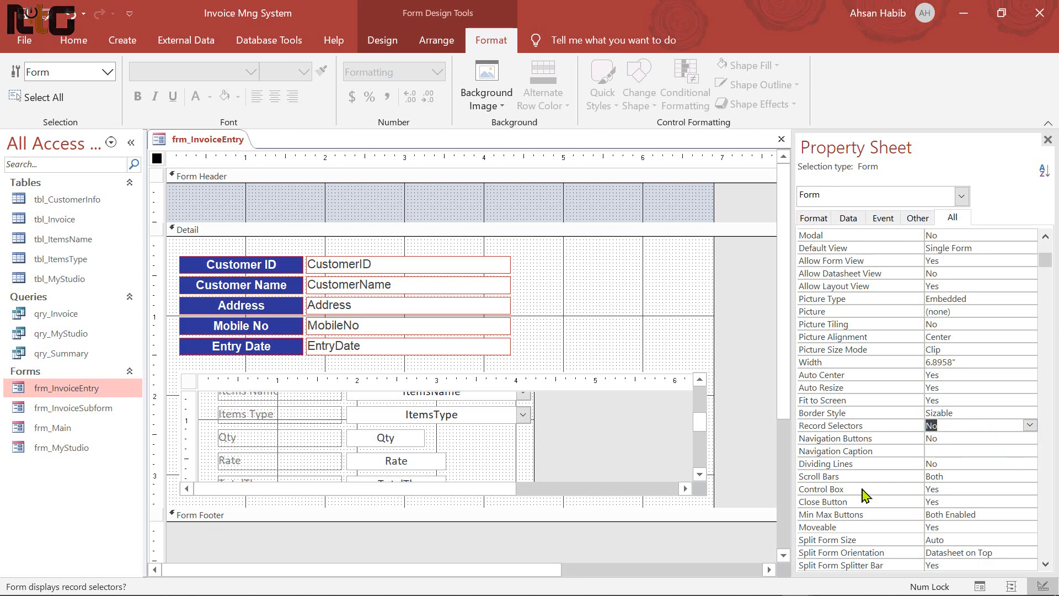
click(997, 476)
click(1030, 476)
click(941, 487)
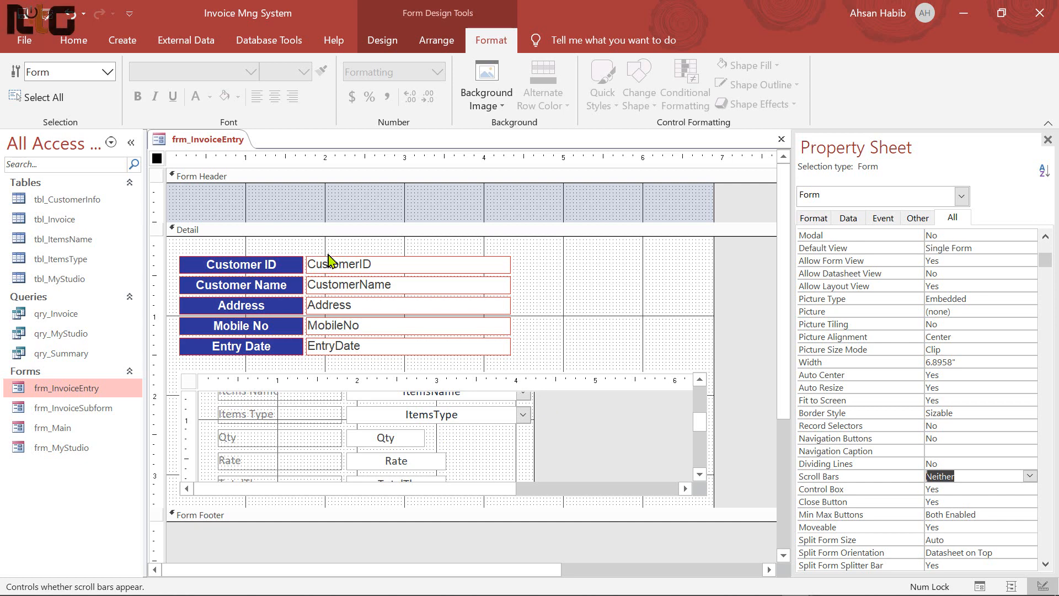
key(ctrl+s)
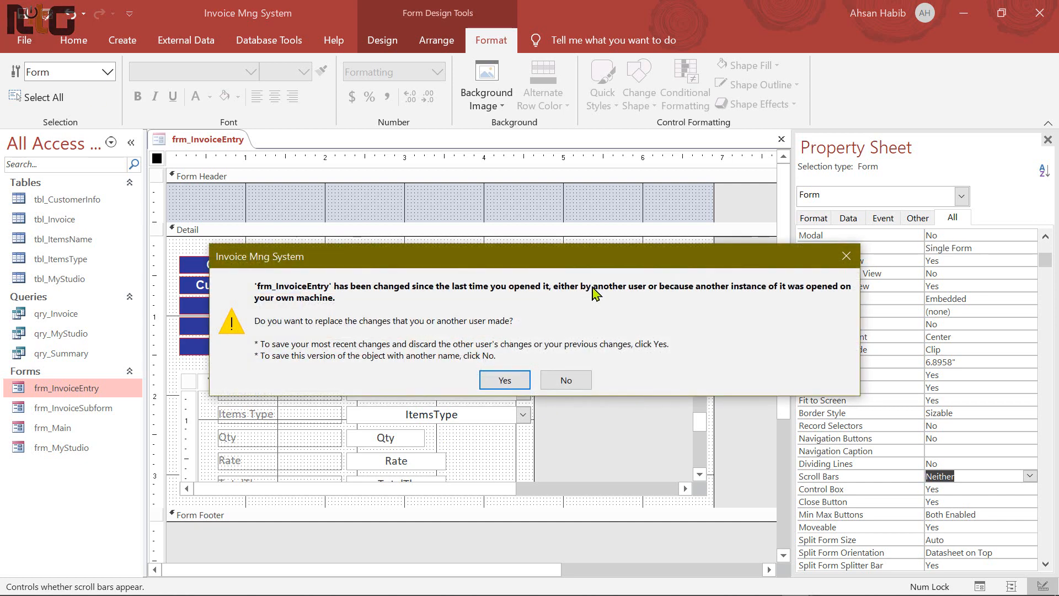
click(503, 379)
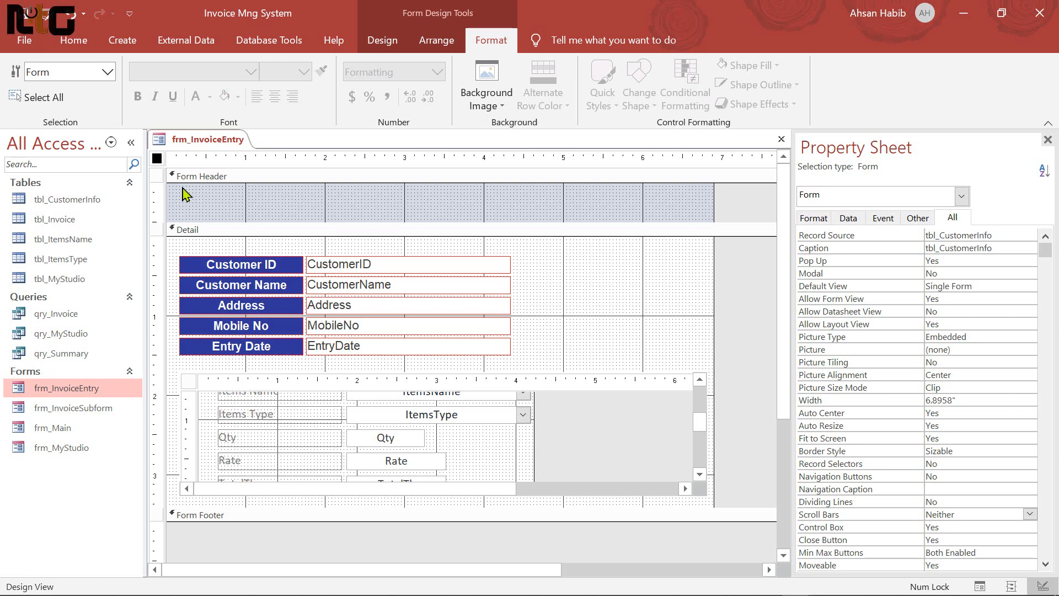
Fill the form header with dark grey
right_click(463, 207)
mouse_move(571, 277)
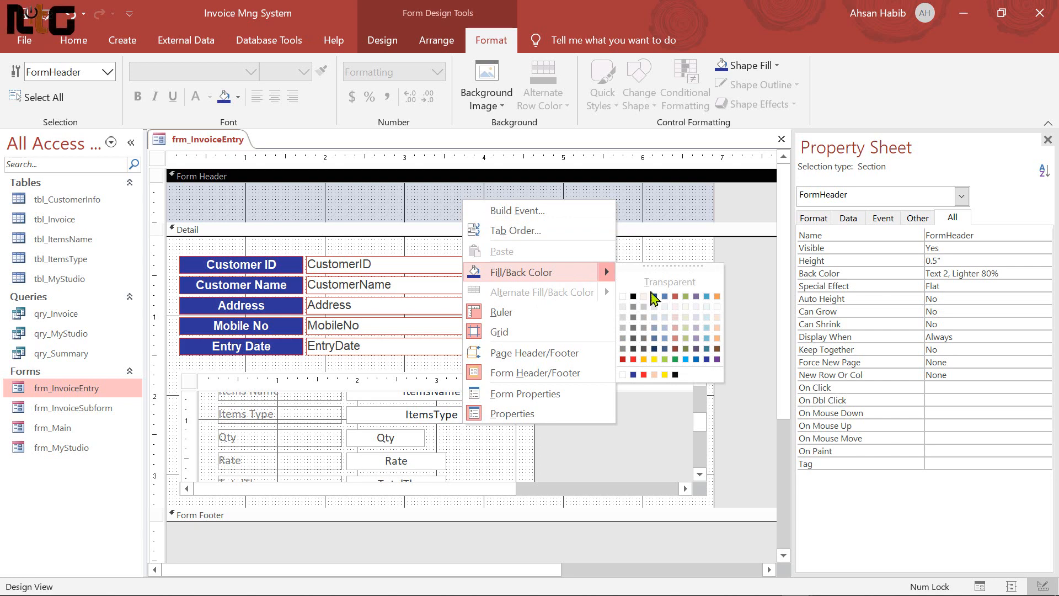
click(633, 346)
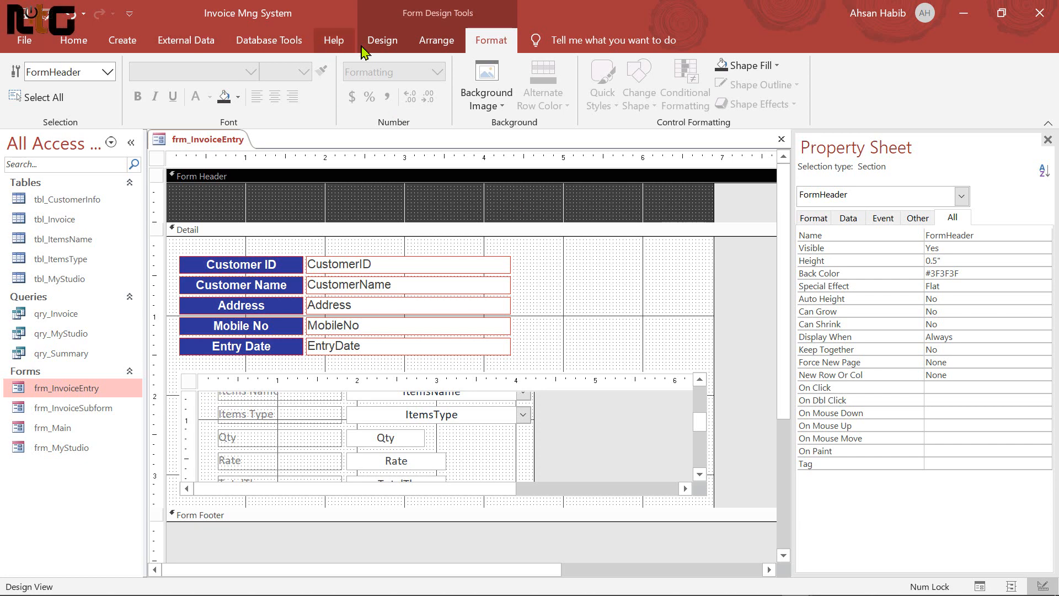
Add an 'Invoice Entry' title label across the form header
click(385, 41)
click(246, 83)
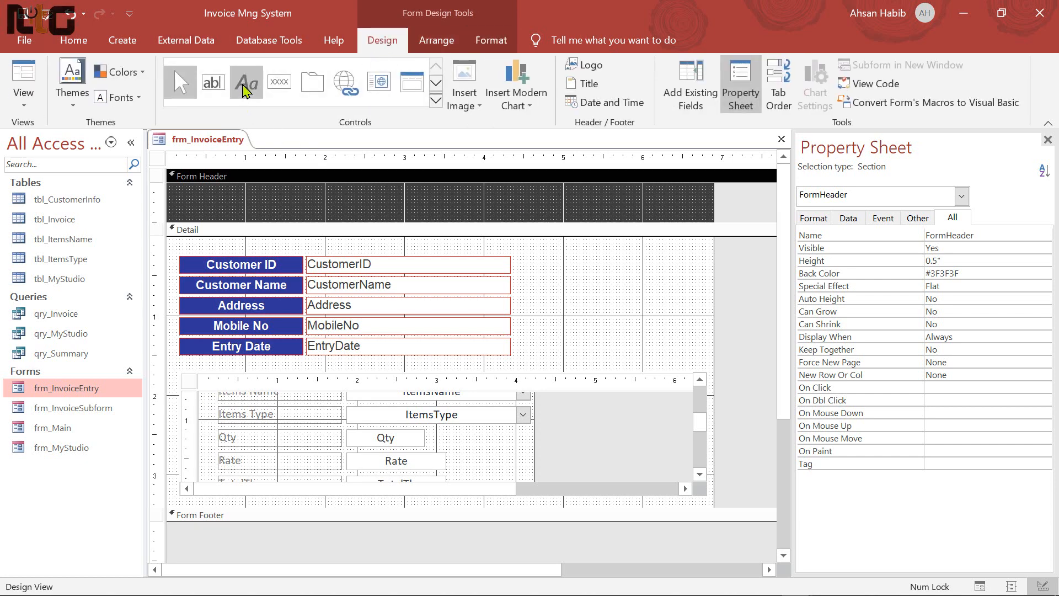
drag(323, 195, 568, 213)
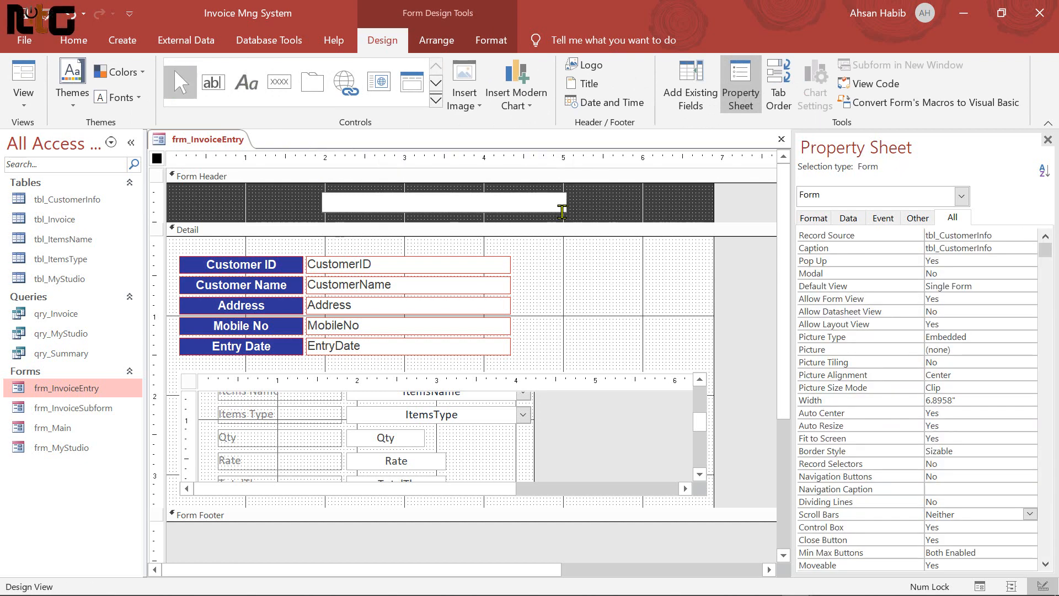
text(Invo)
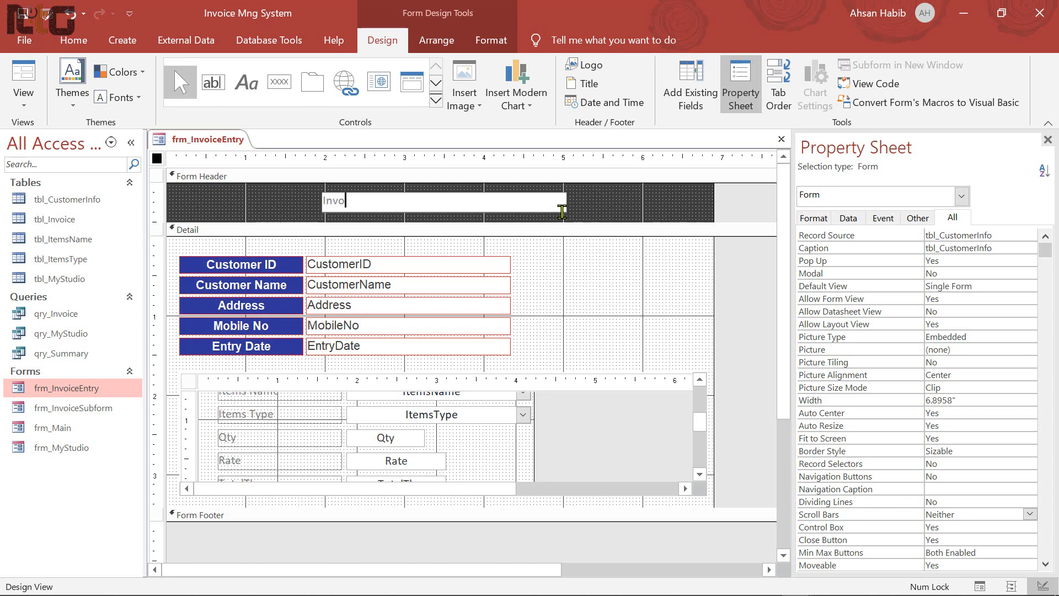
text(ice Entry)
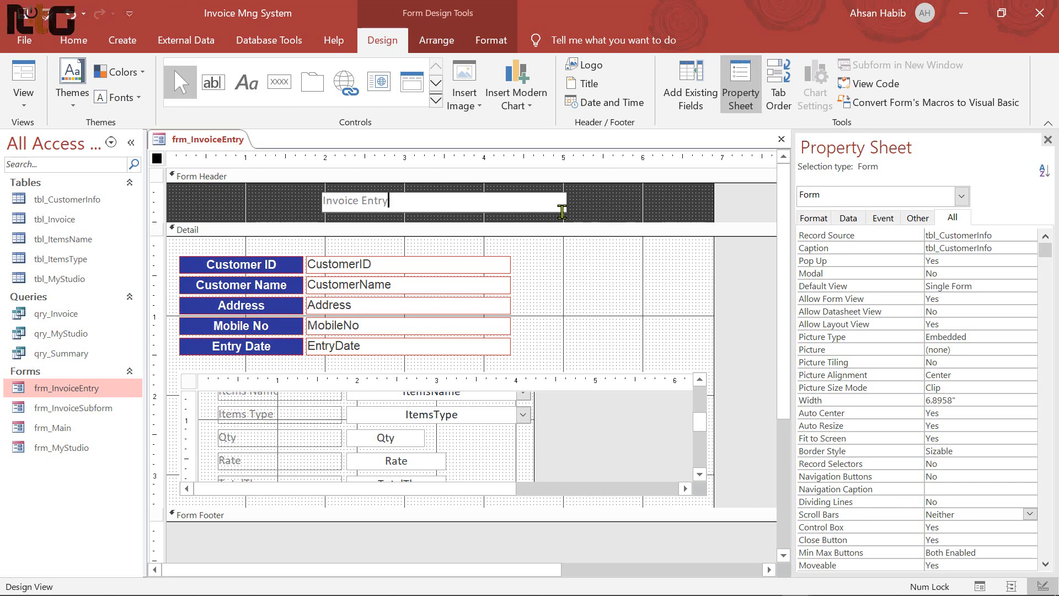
click(485, 229)
Format the title with a transparent outline and white, bold Arial 22-point text
click(396, 202)
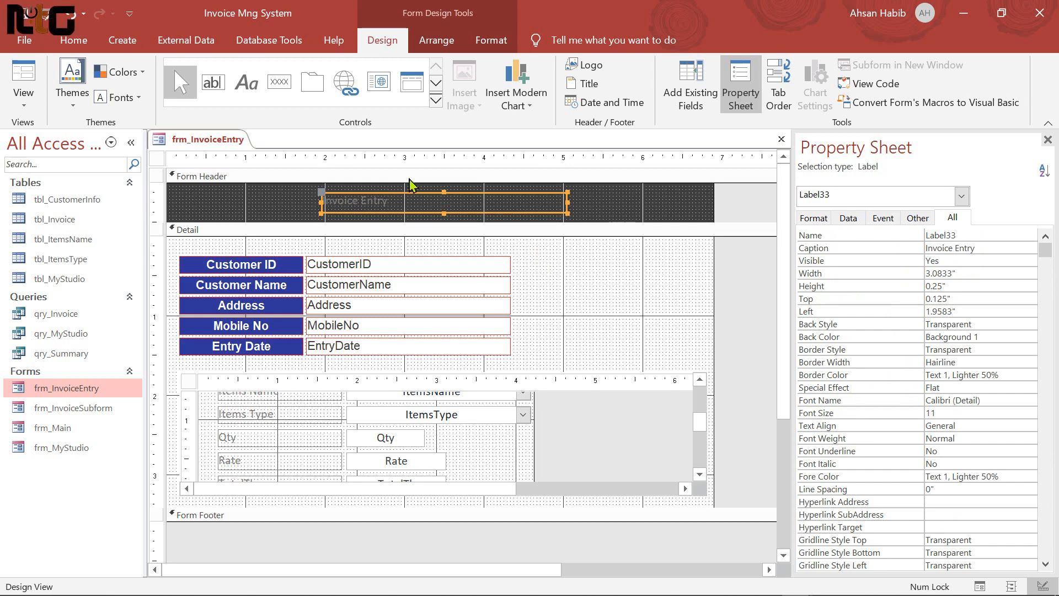
click(491, 40)
click(796, 86)
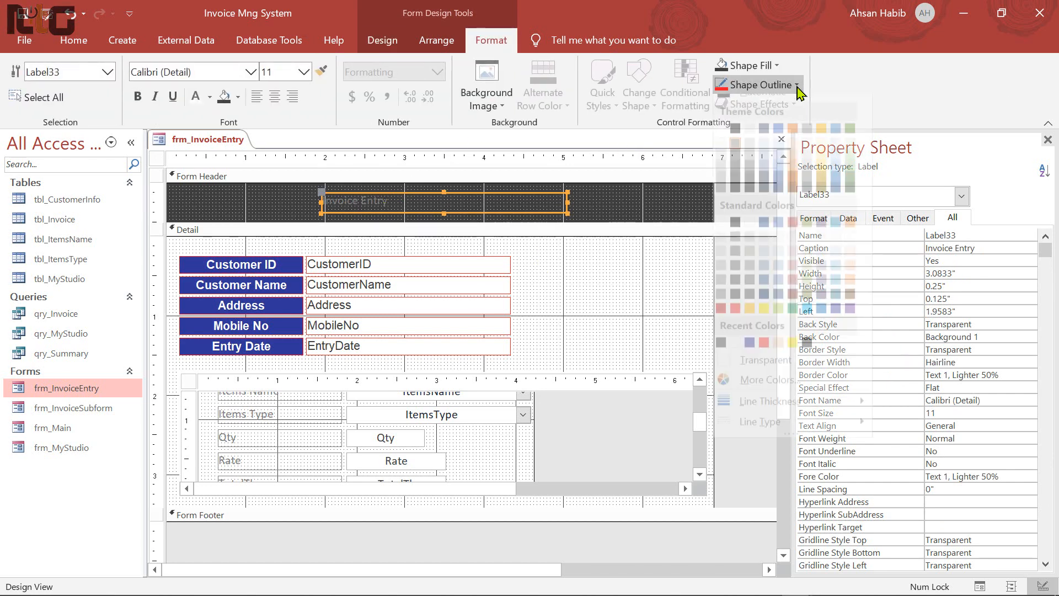
click(759, 371)
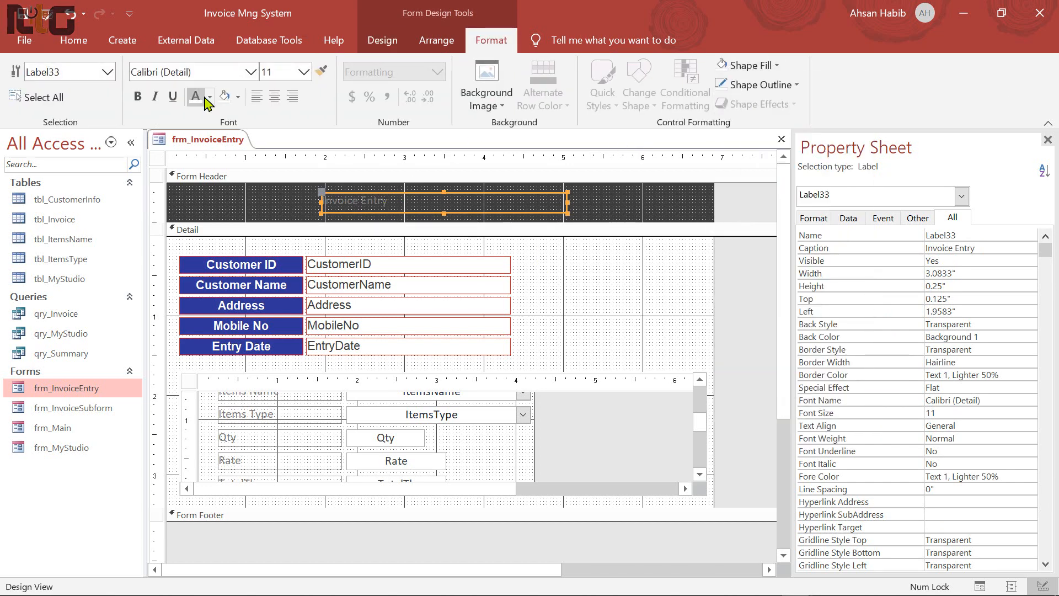
click(209, 97)
click(196, 153)
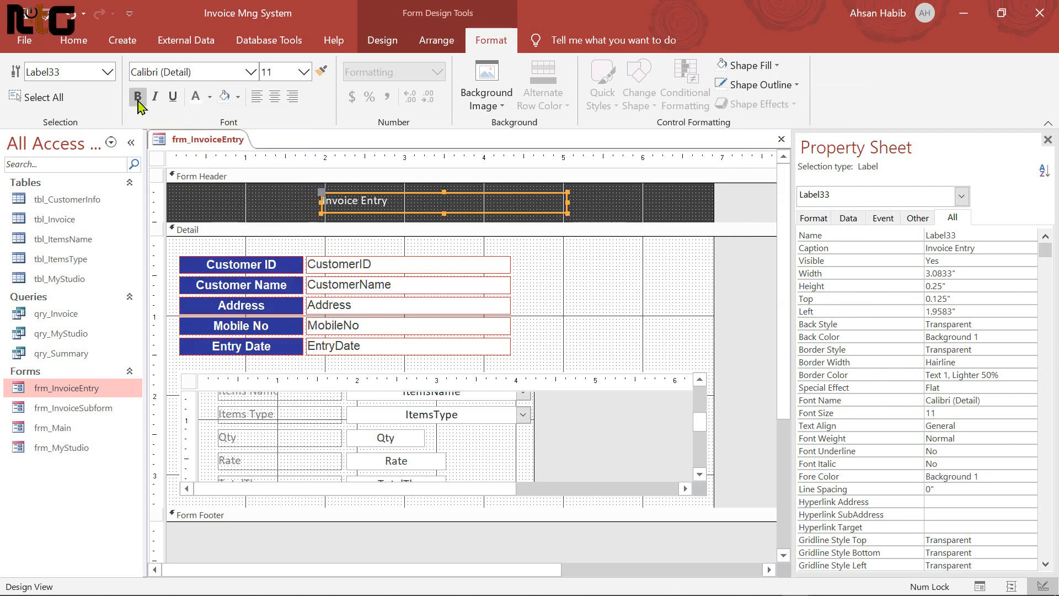
click(138, 102)
click(201, 75)
text(Arial)
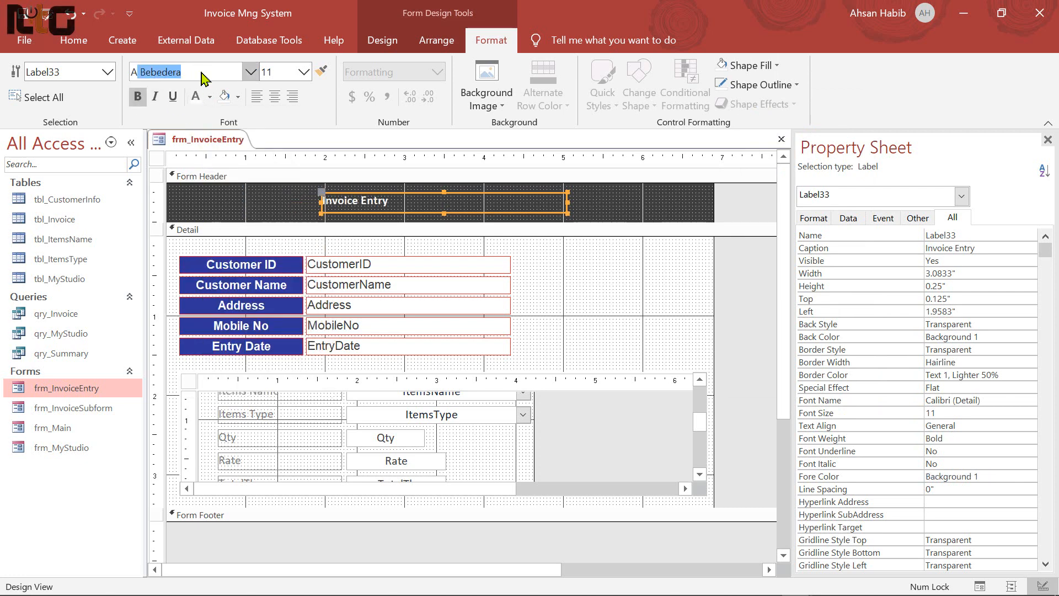
key(Return)
click(307, 77)
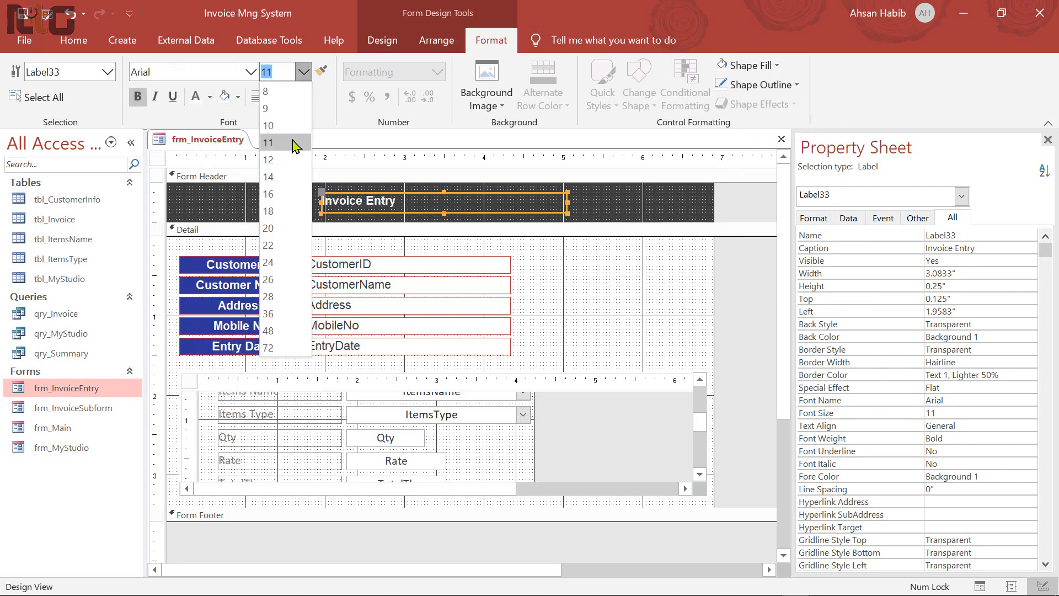
click(279, 248)
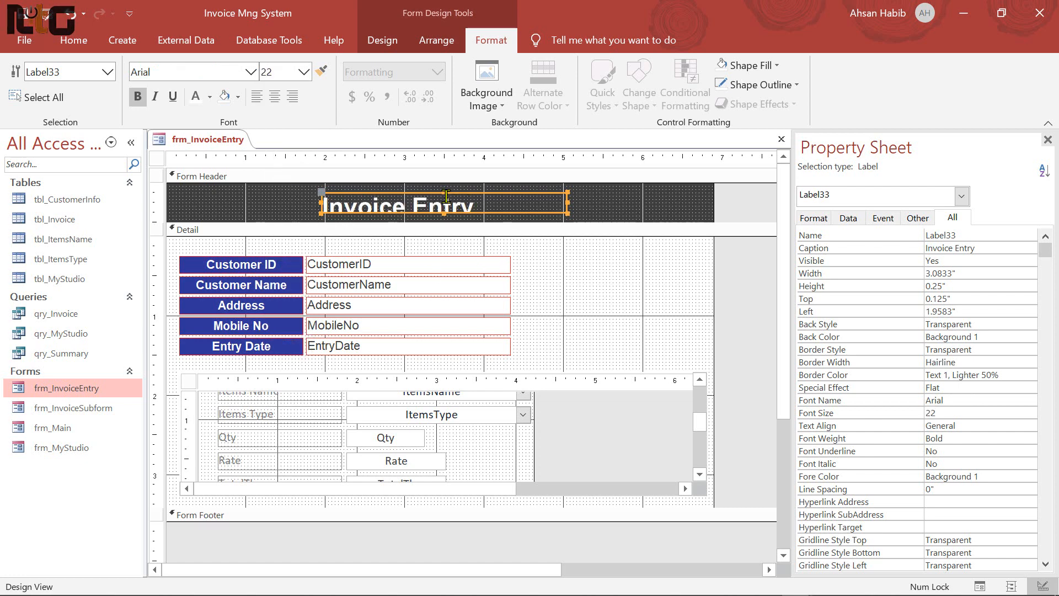
Size the title label to fit its text and centre it in the header
drag(446, 191, 446, 185)
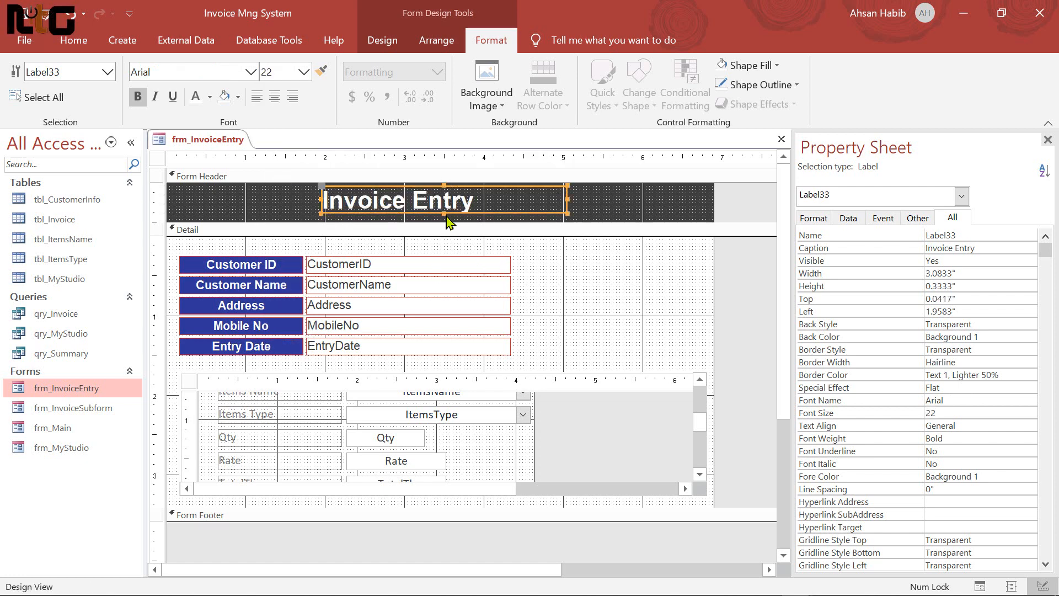
double_click(445, 214)
key(Right)
key(Right)
key(Right)
key(Right)
key(Right)
key(Right)
key(Right)
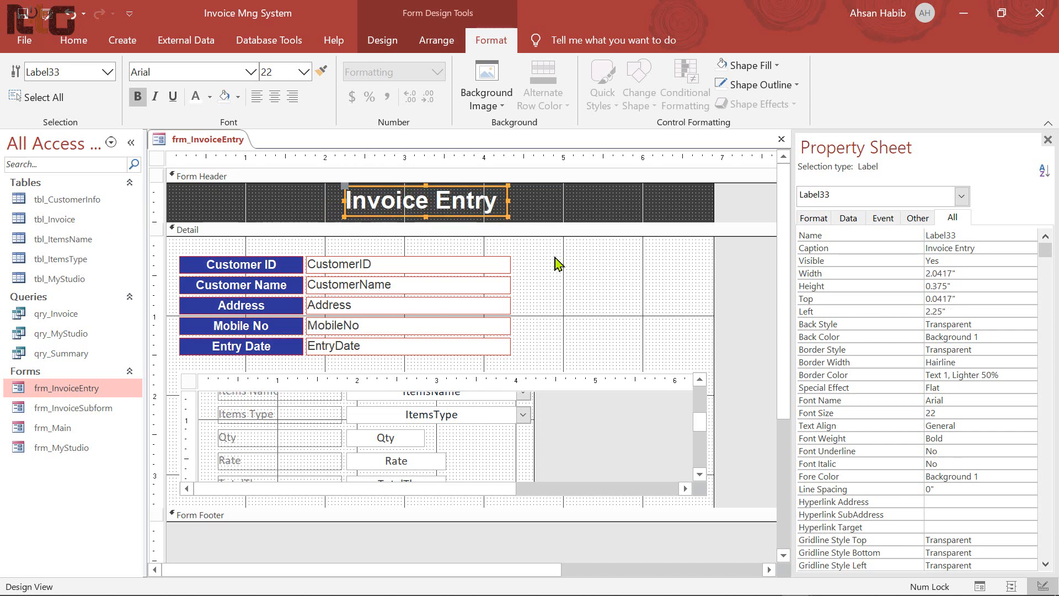
key(Up)
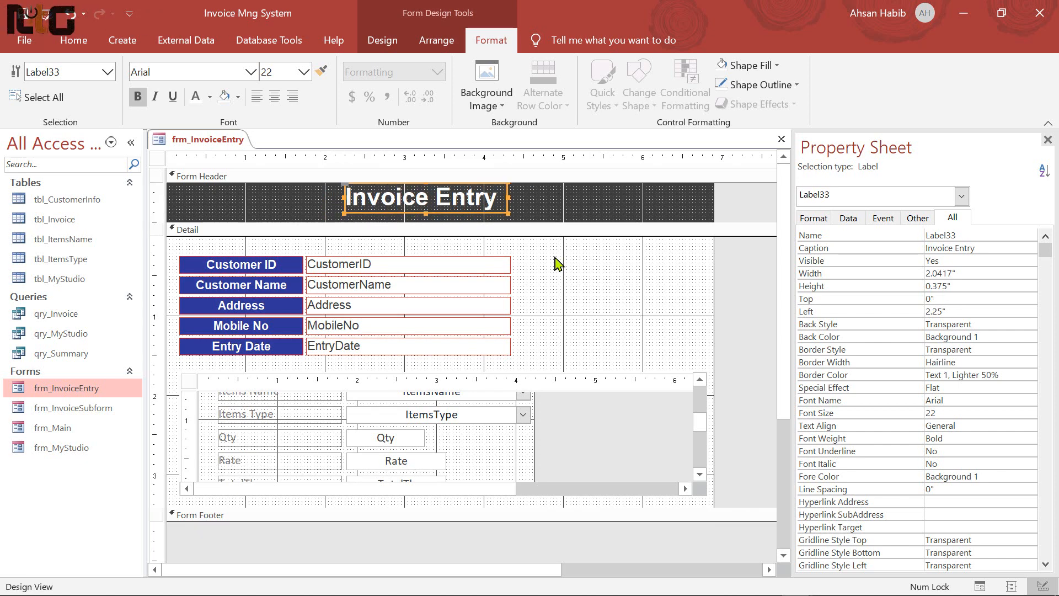
key(ctrl+Down)
key(ctrl+Right)
Underline the Invoice Entry title, preview the form in Form View, then return to Design View
click(173, 96)
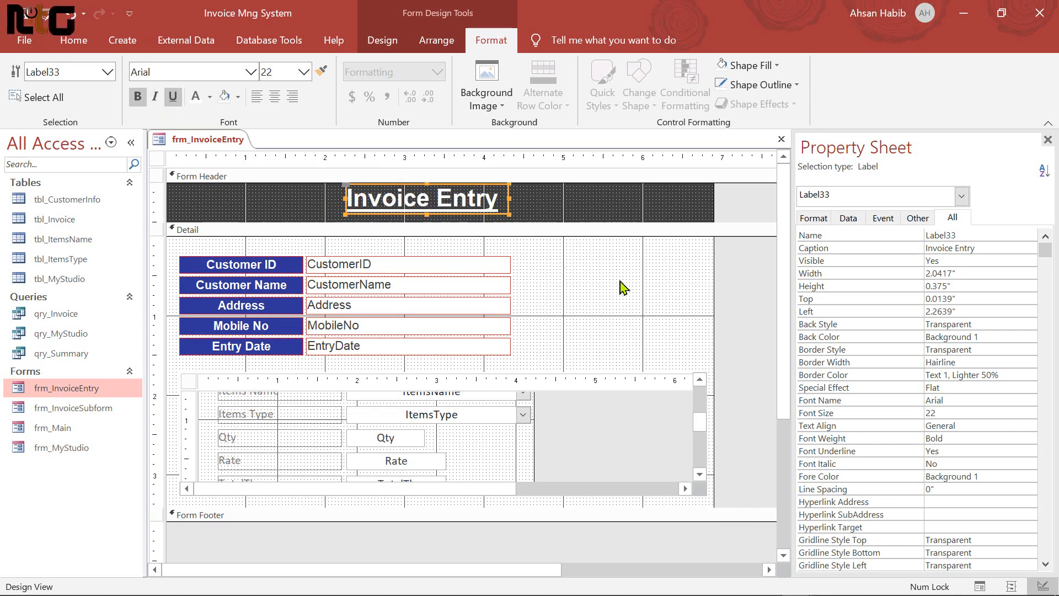
click(600, 275)
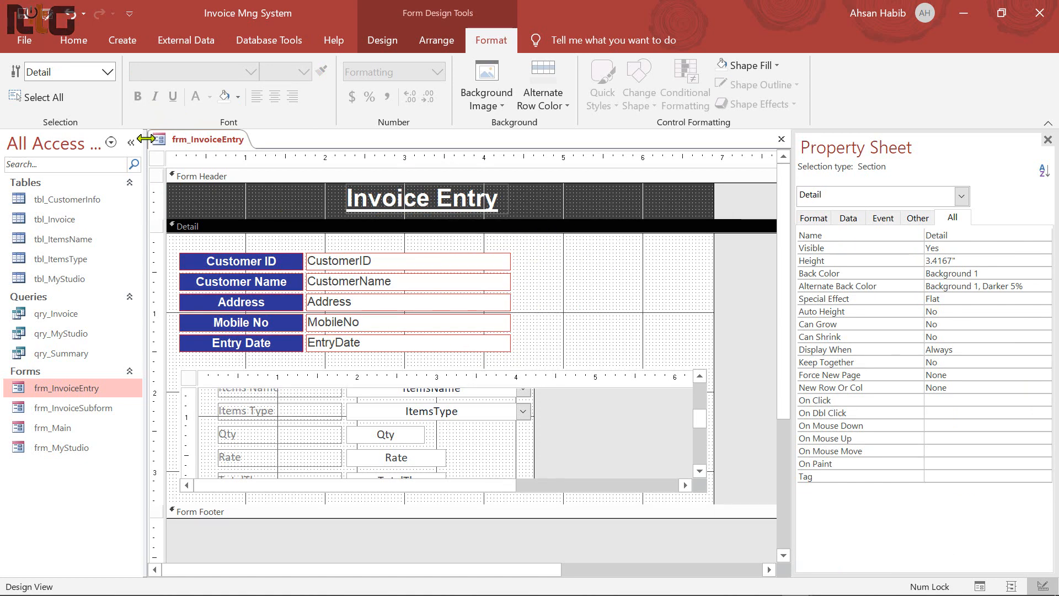
click(72, 41)
click(37, 91)
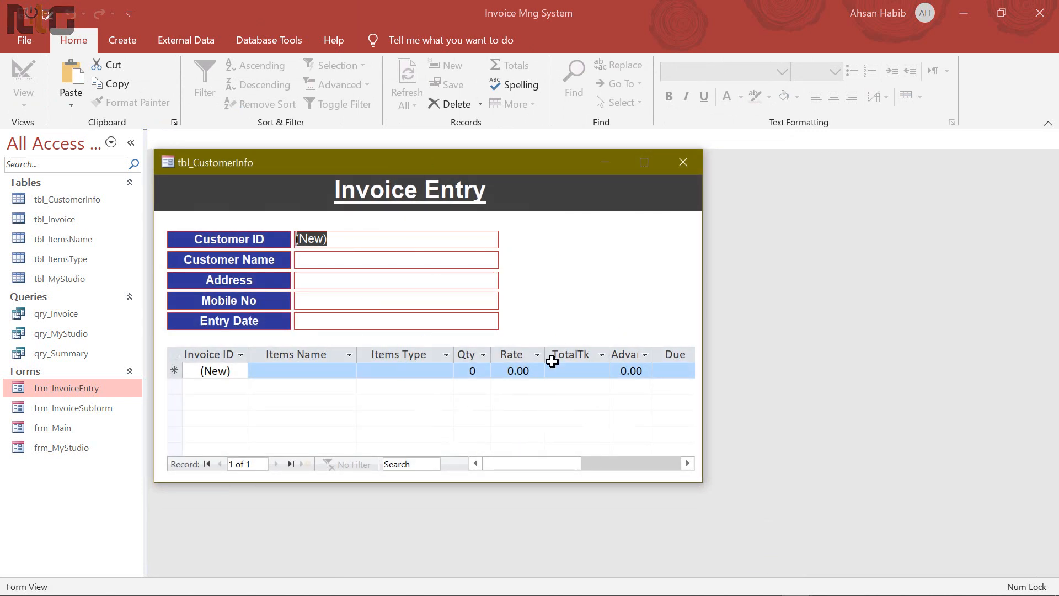
drag(496, 162, 515, 175)
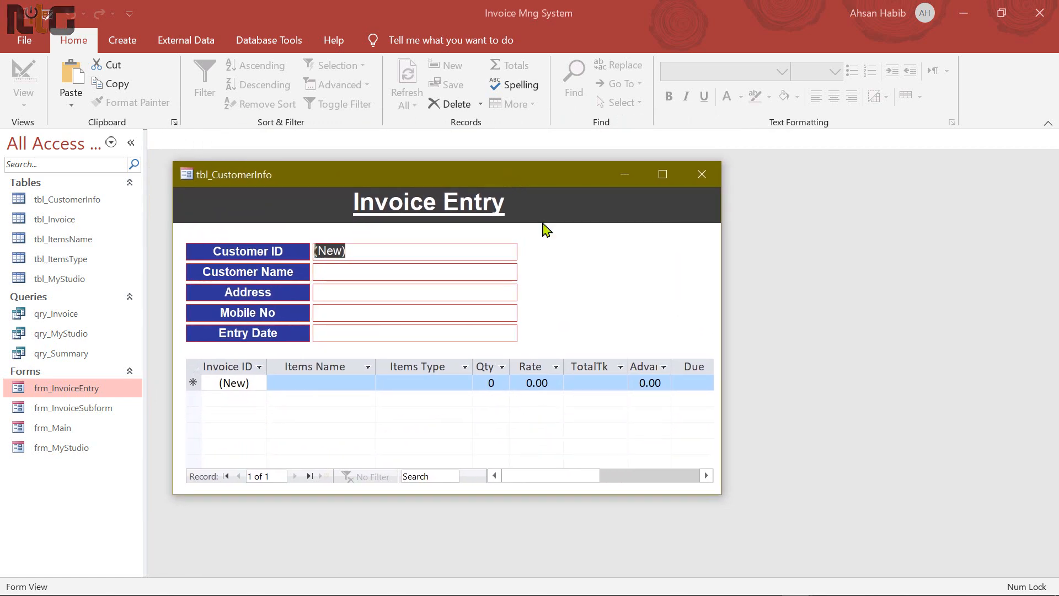
right_click(587, 259)
click(629, 308)
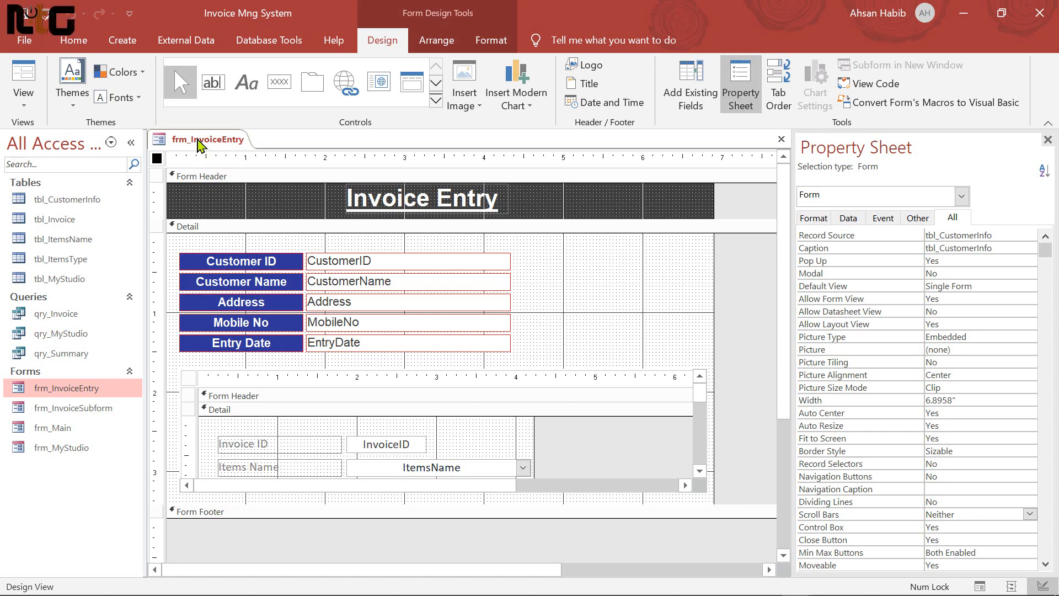
Check frm_Main's caption in Design View, then close it
right_click(69, 427)
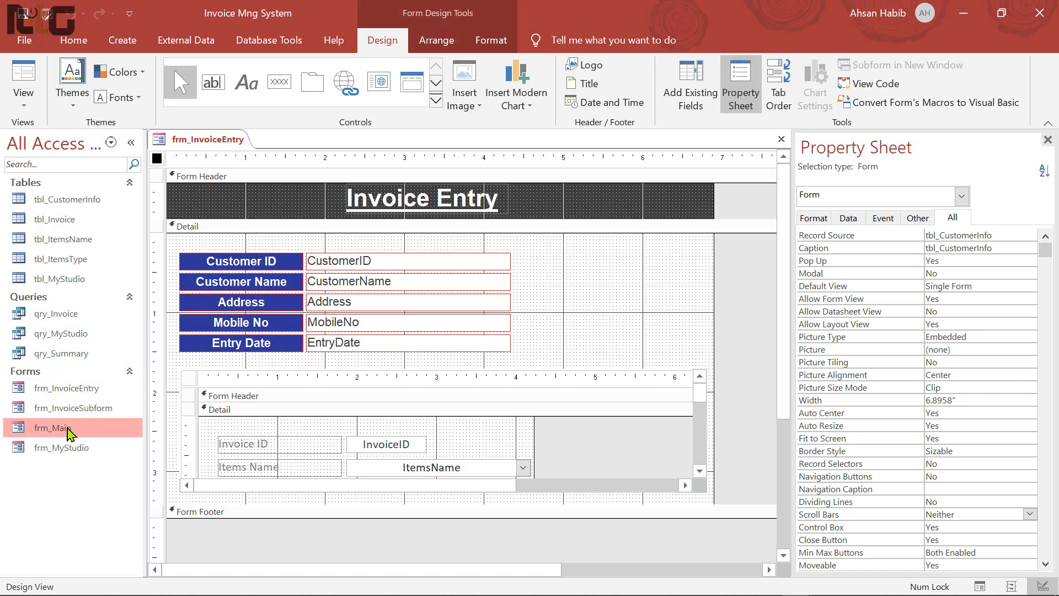
click(142, 246)
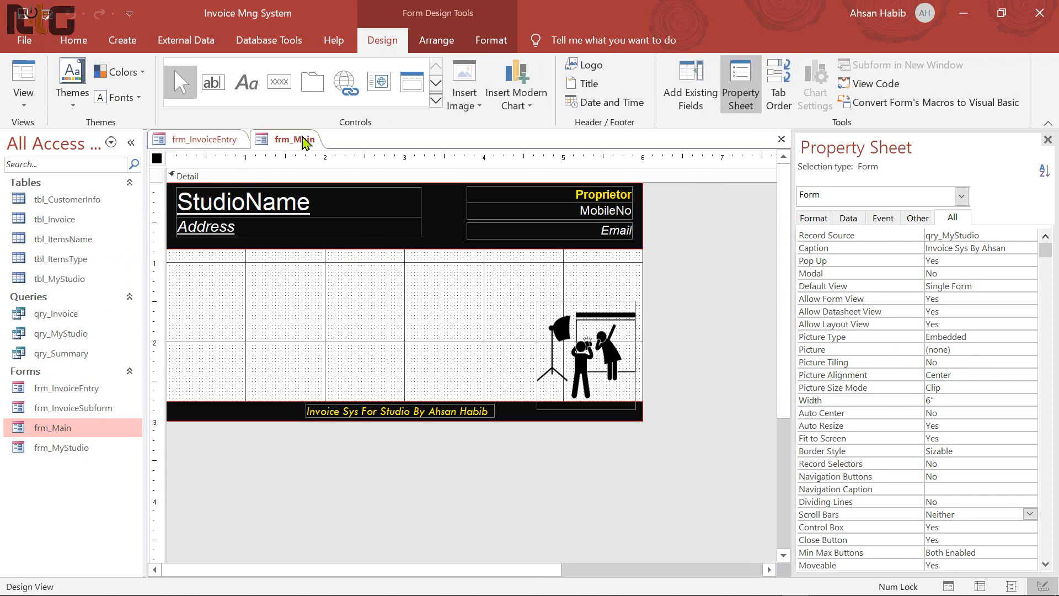
click(1018, 248)
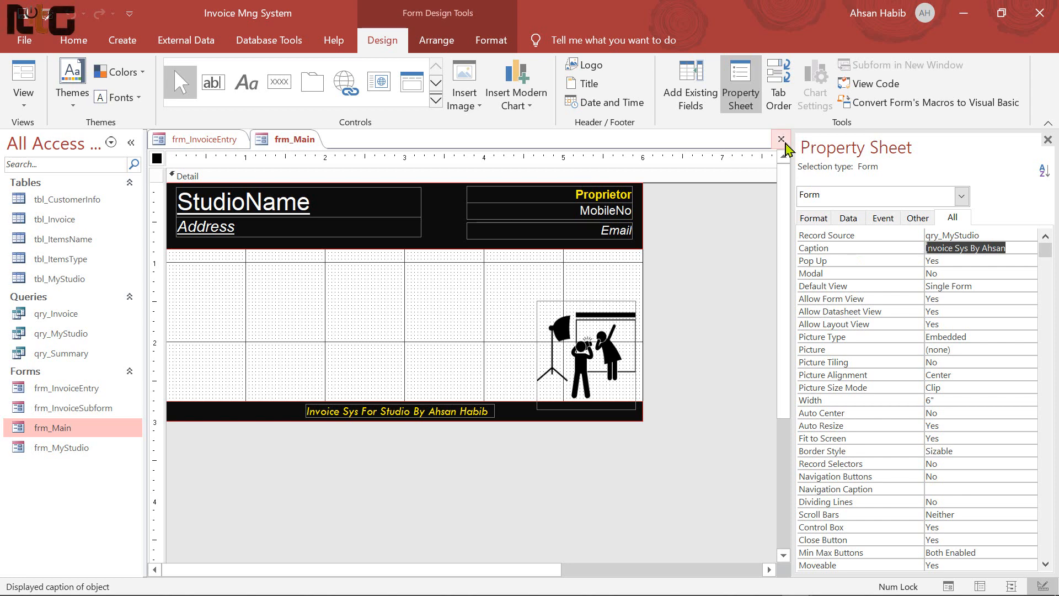
click(781, 139)
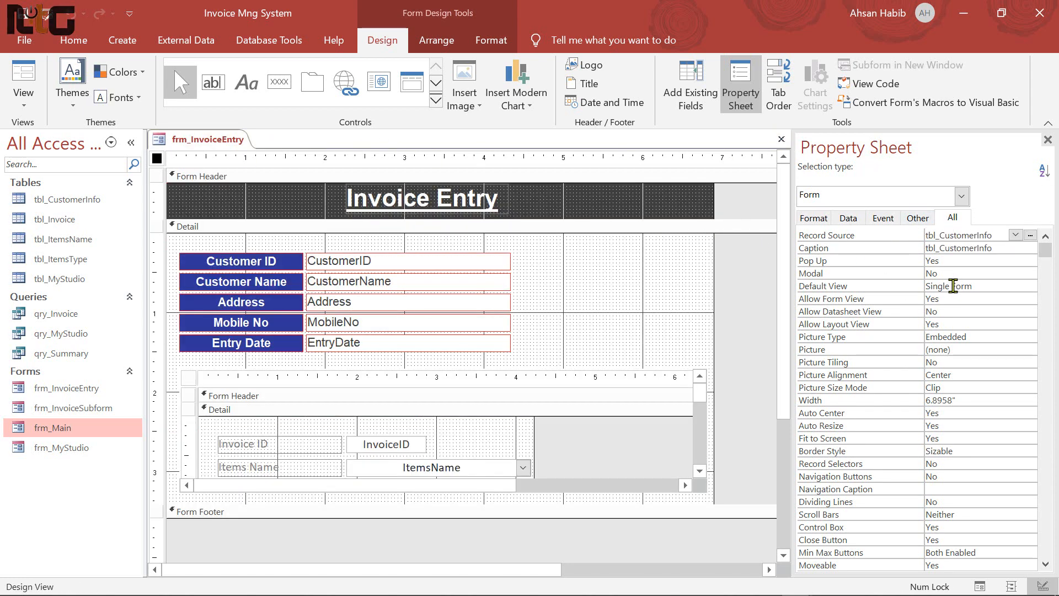
Set frm_InvoiceEntry's Caption to 'Invoice Sys By' followed by the author's name
click(917, 218)
click(953, 217)
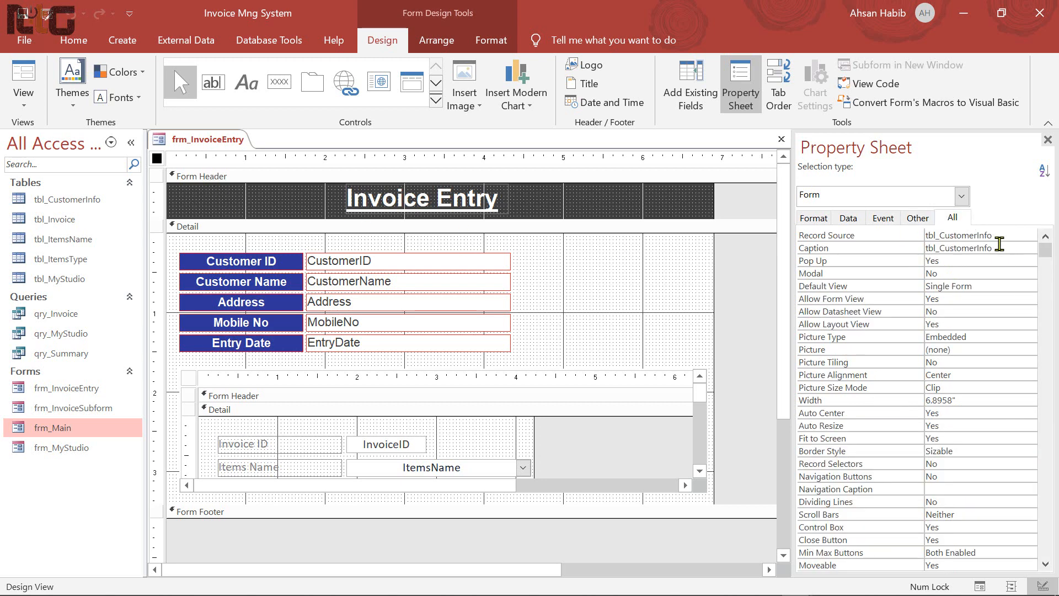
click(999, 248)
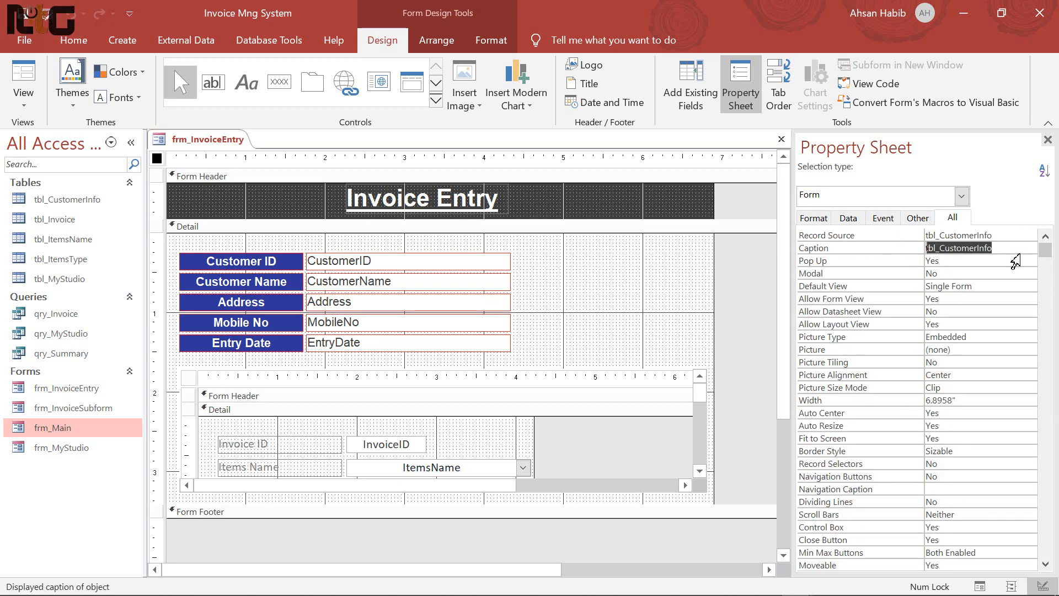
text(Invoice Sys By Ahsan)
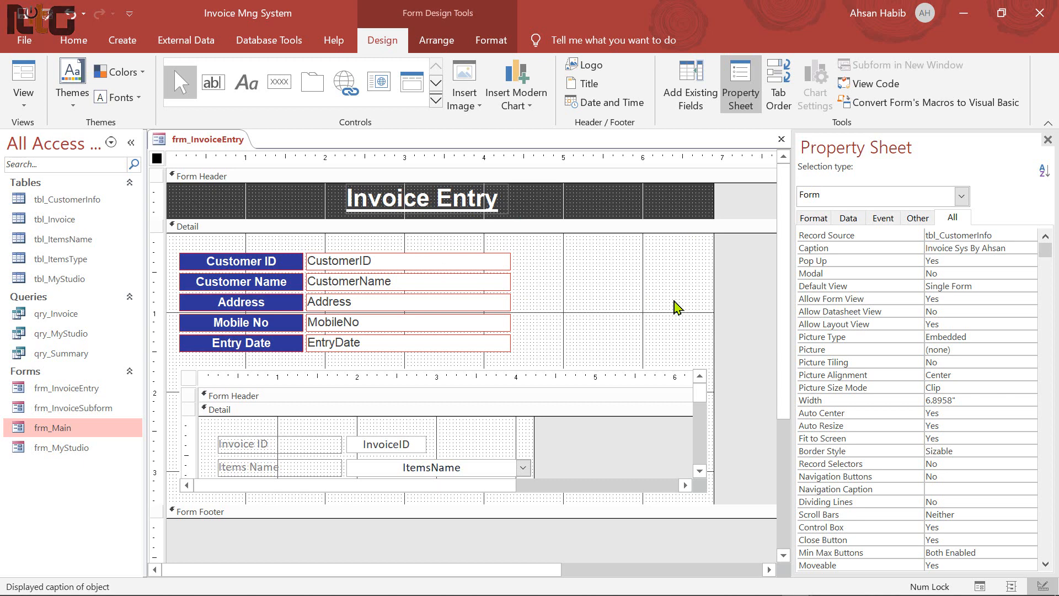
click(672, 300)
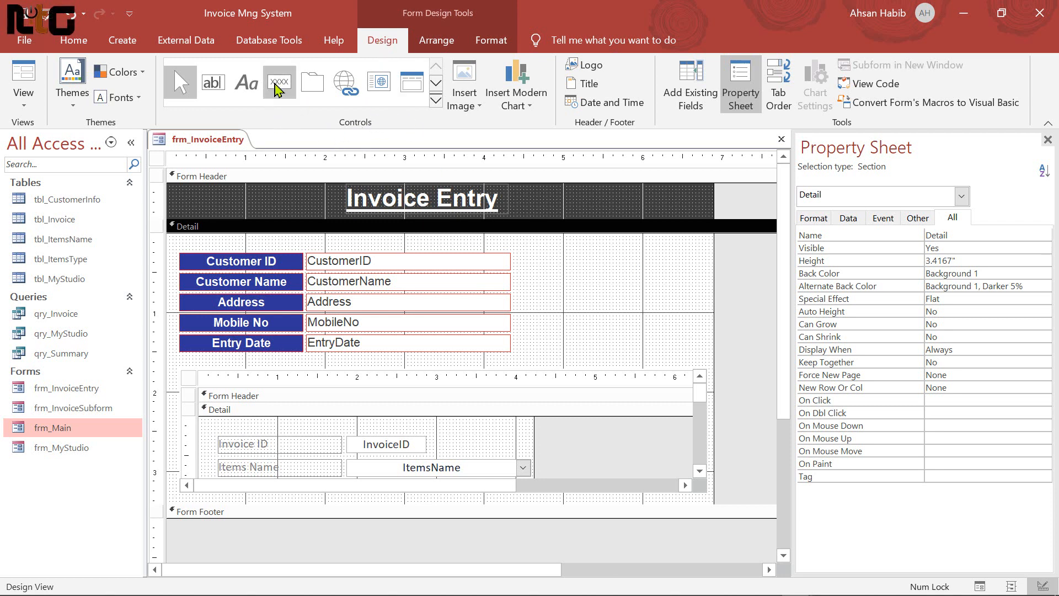
Add an Add Record button right of the customer fields with the Command Button Wizard
click(278, 87)
click(571, 261)
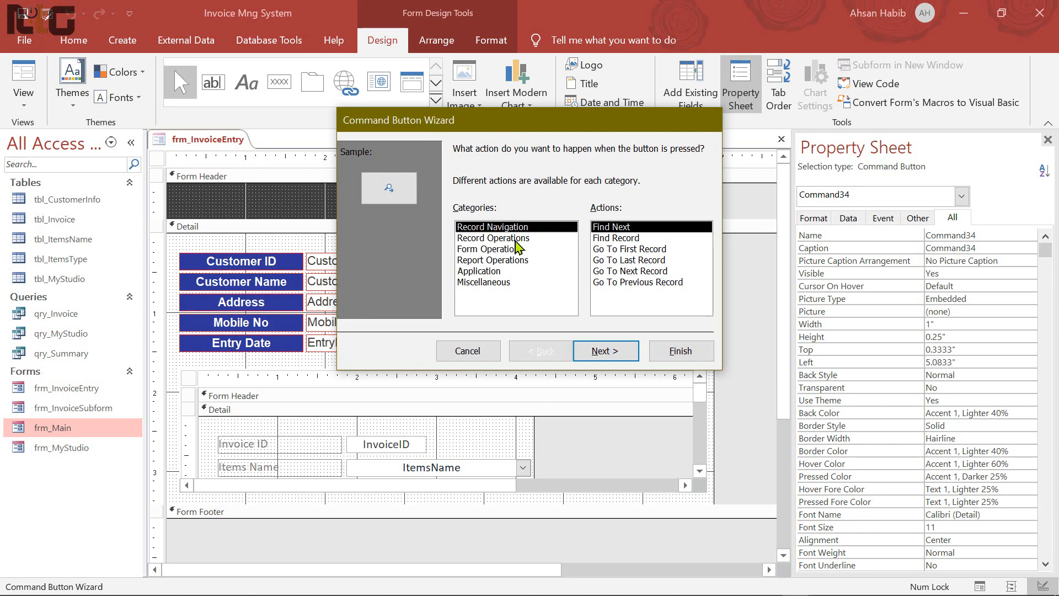
click(507, 238)
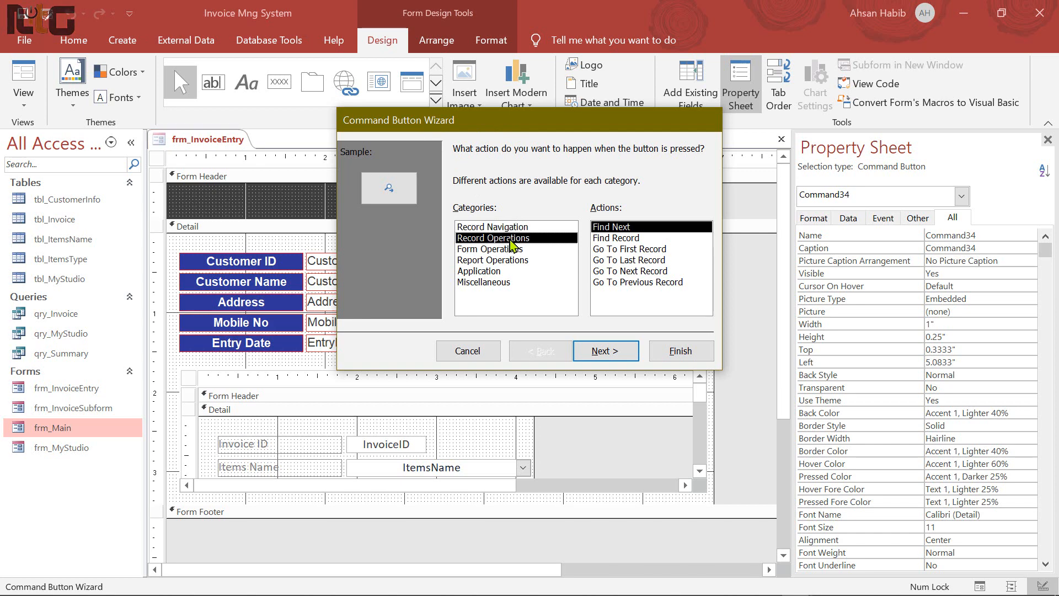
click(611, 350)
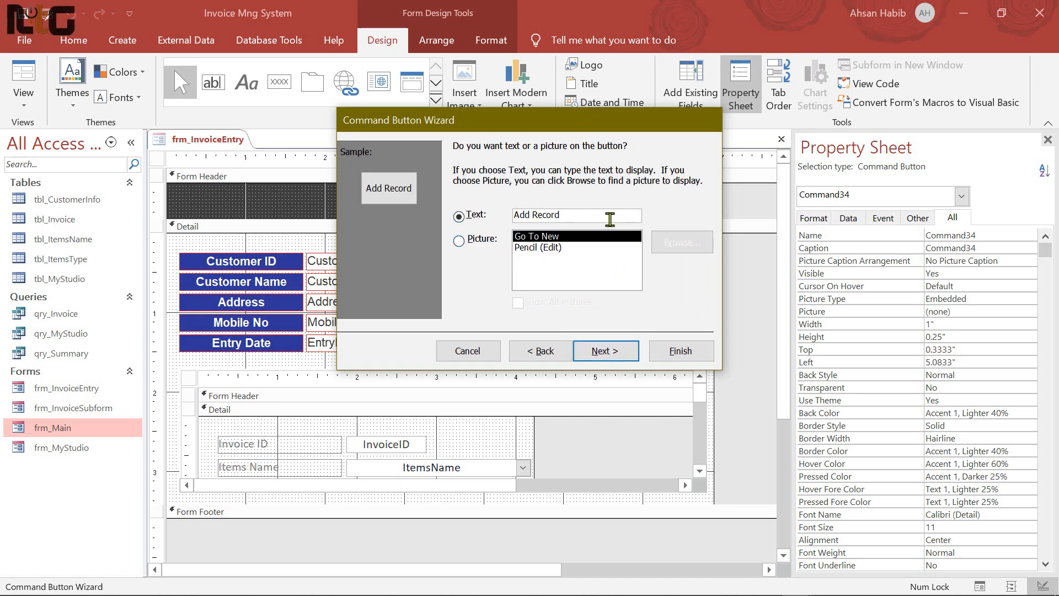
click(606, 352)
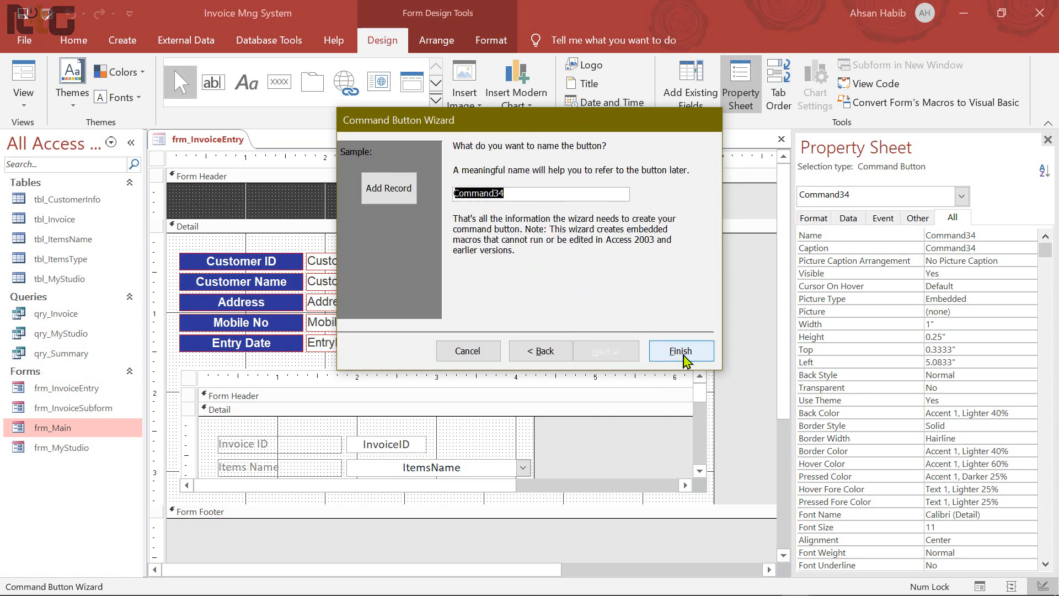
click(680, 351)
Add a Next Record button below Add Record, showing the text Next Record
click(279, 81)
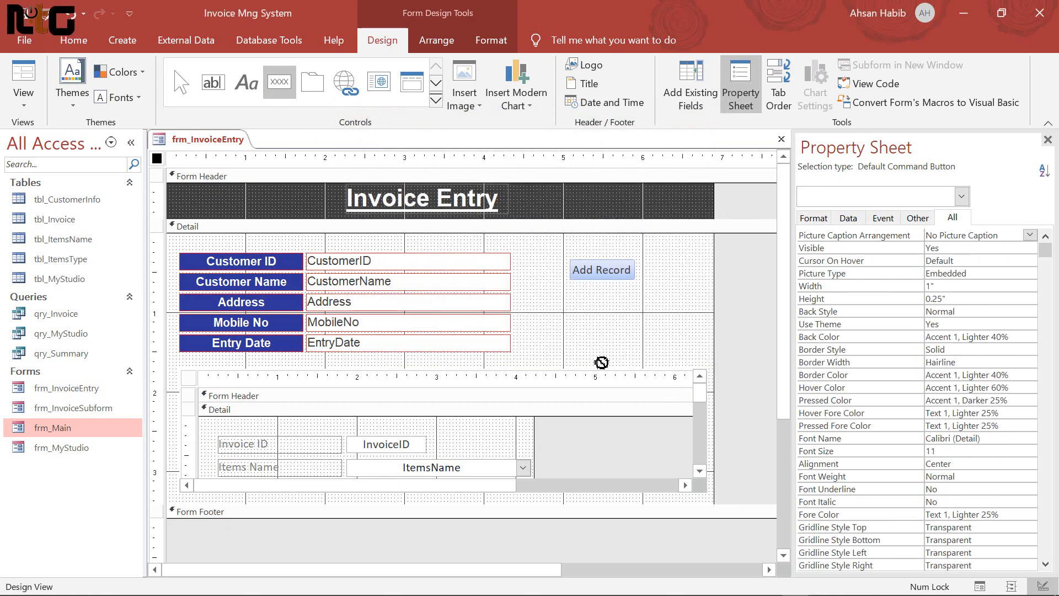
click(574, 286)
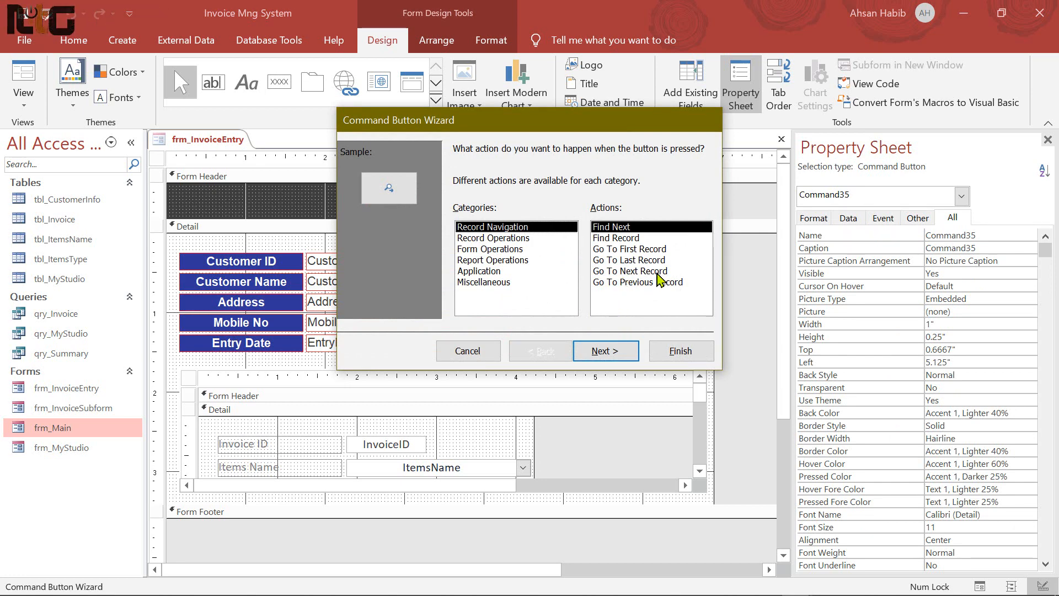
click(654, 272)
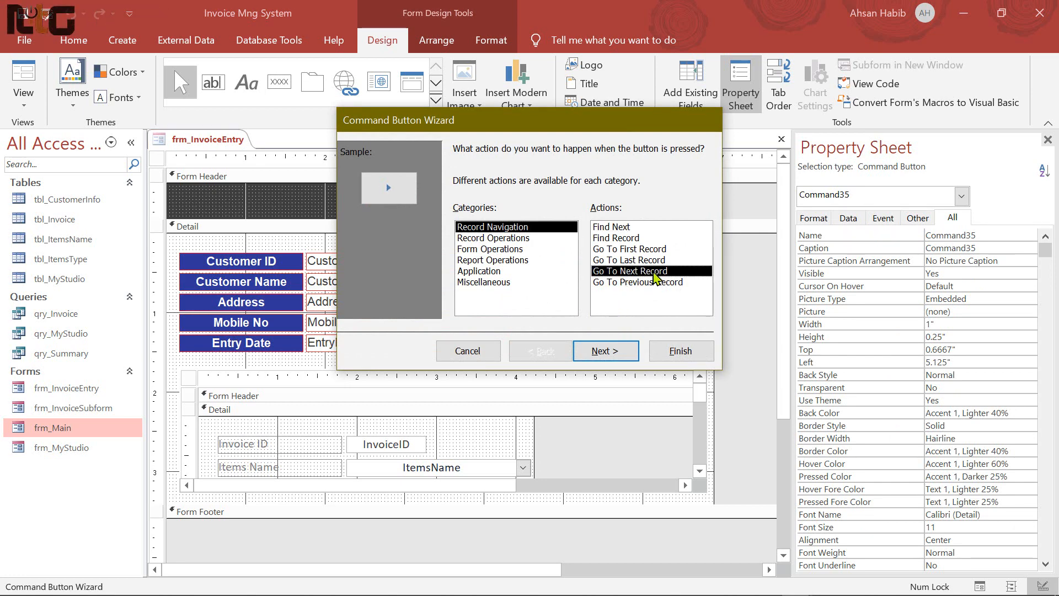
click(605, 351)
click(561, 215)
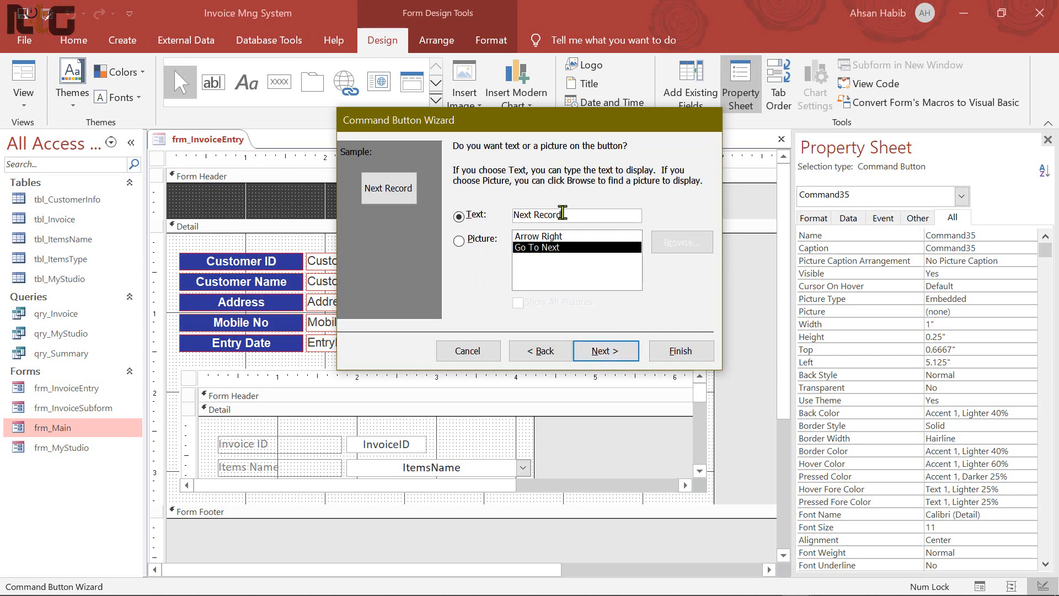
click(605, 351)
click(680, 351)
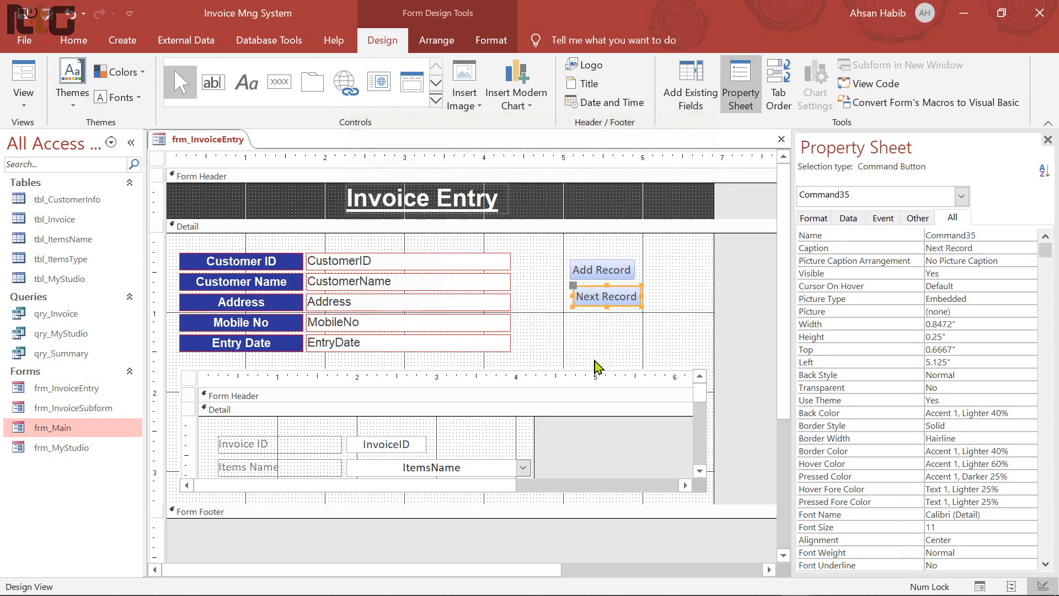
Add a Previous Record button below Next Record, showing the text Previous Record
click(299, 92)
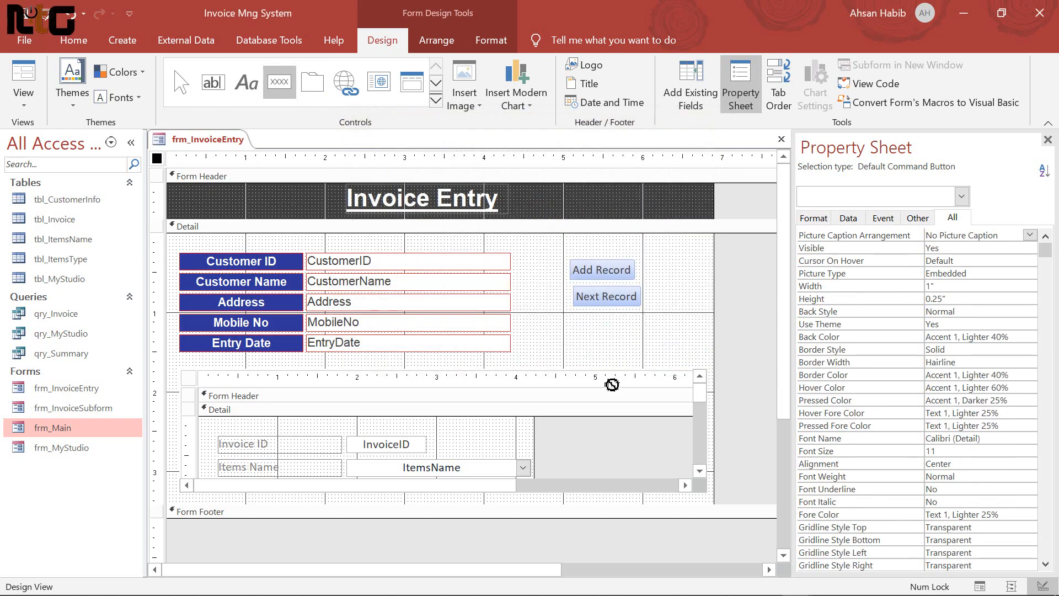
click(582, 319)
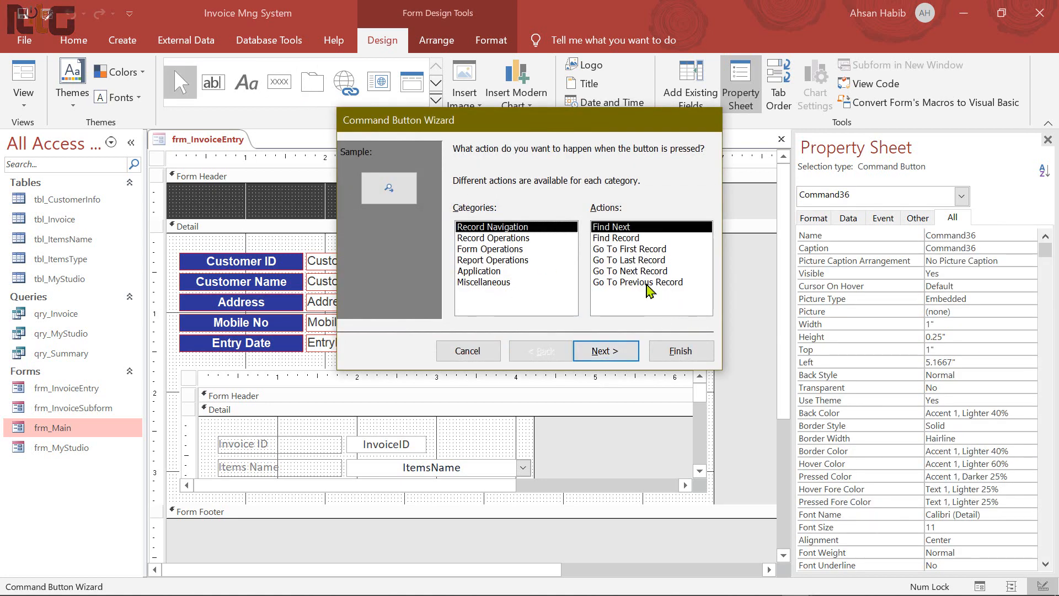
click(649, 283)
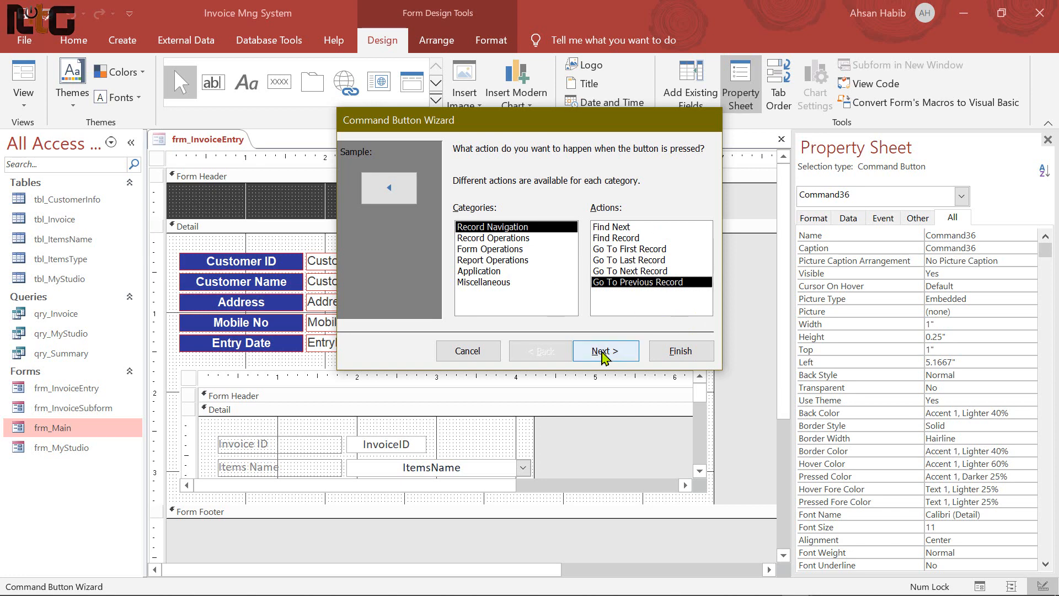
click(605, 351)
click(591, 213)
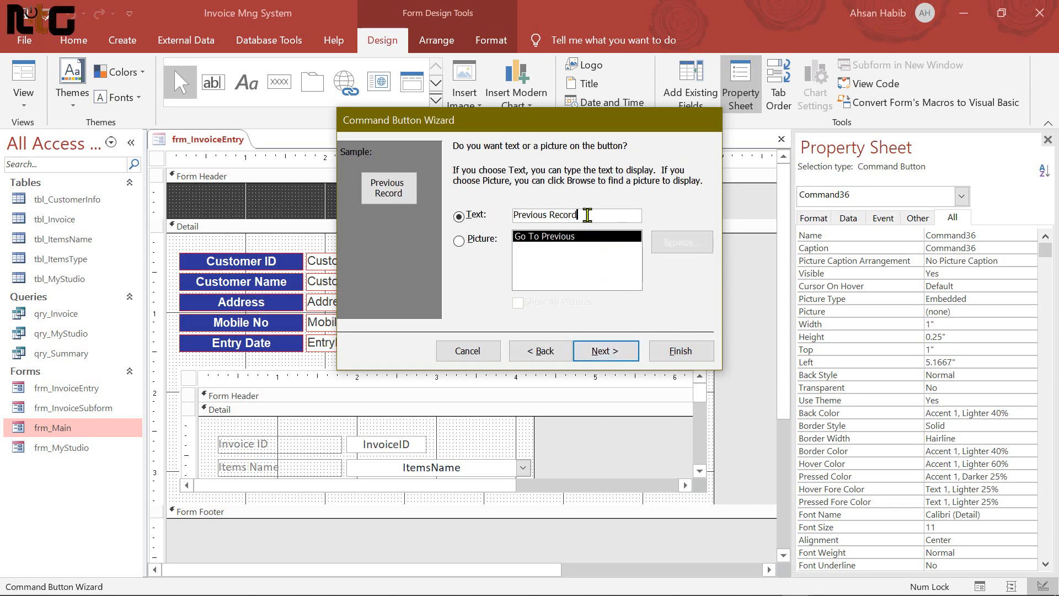
click(617, 353)
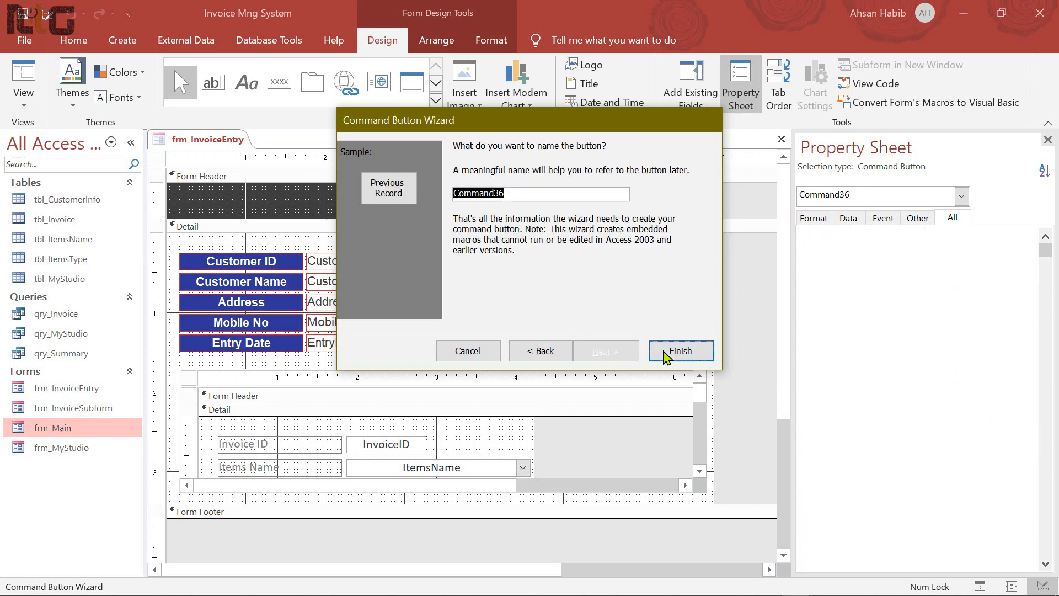
click(679, 351)
Cancel the wizard for an unwanted fourth button and delete it
click(279, 82)
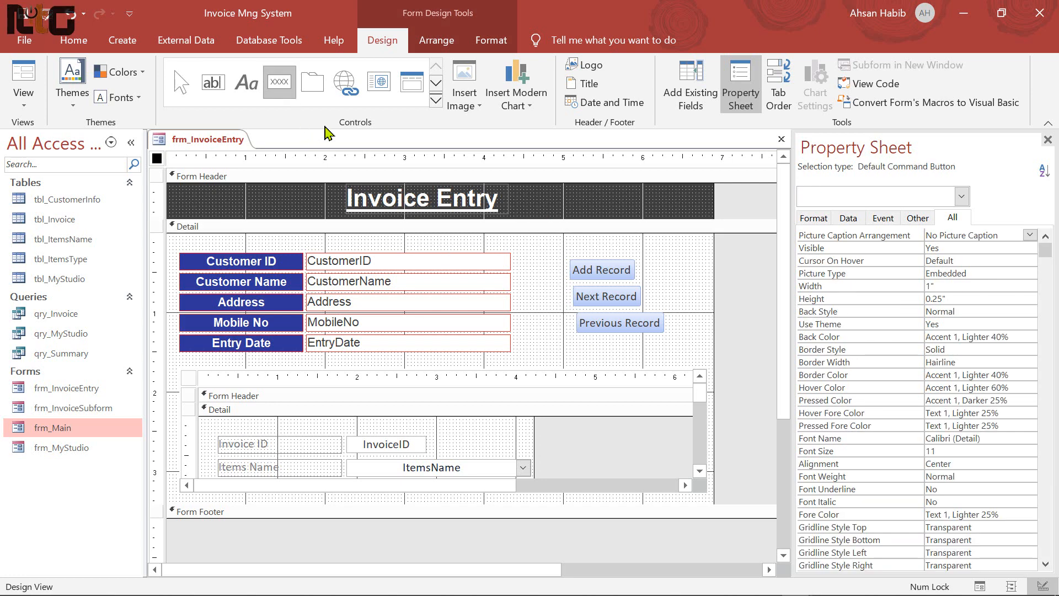
click(578, 338)
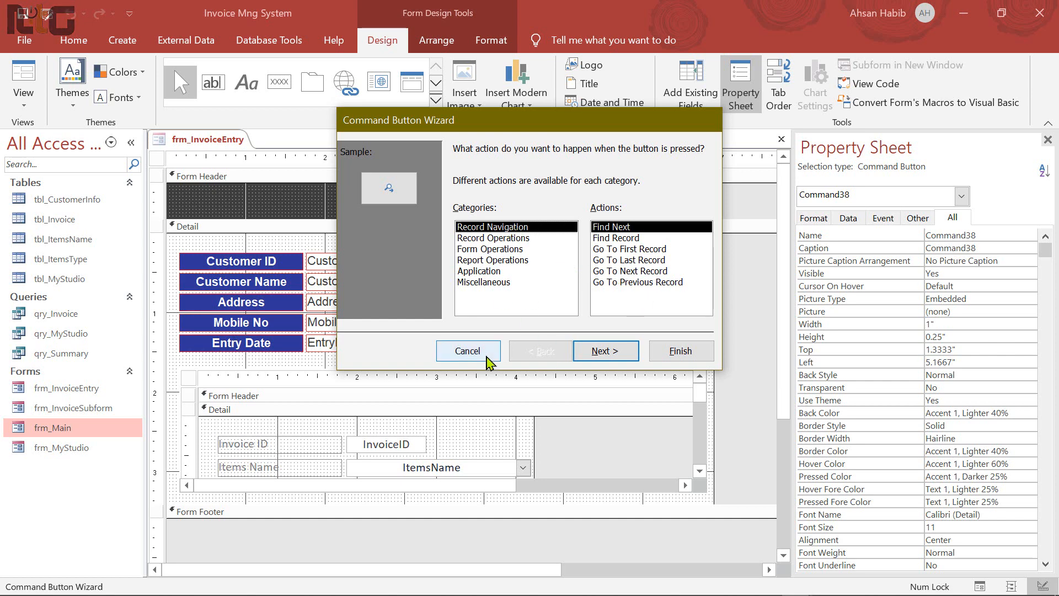
click(474, 351)
key(Delete)
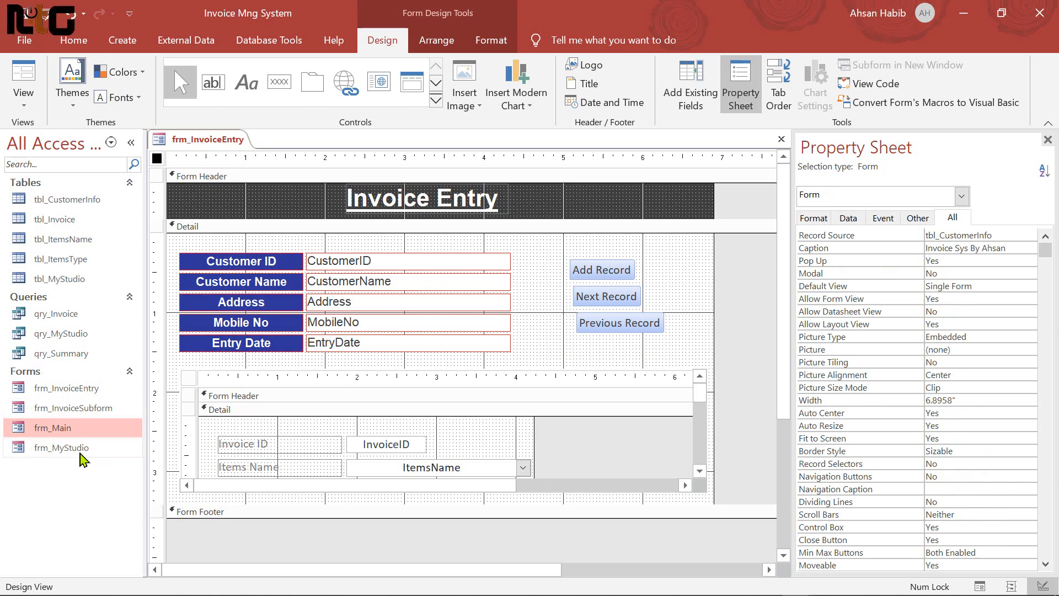
Open frm_MyStudio in Design View and select its Home button
click(83, 455)
right_click(83, 455)
click(134, 267)
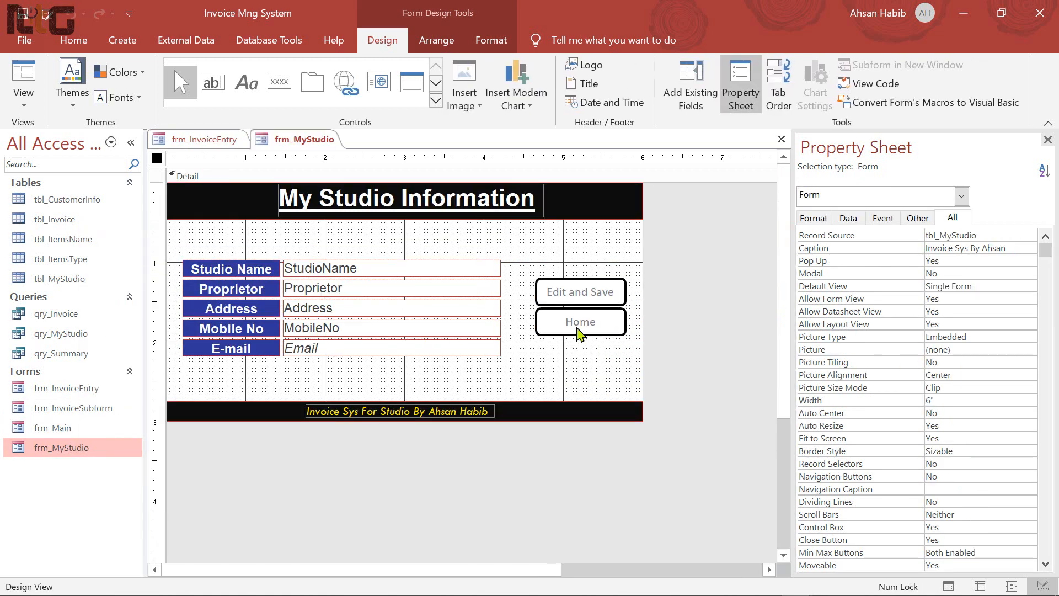
click(565, 330)
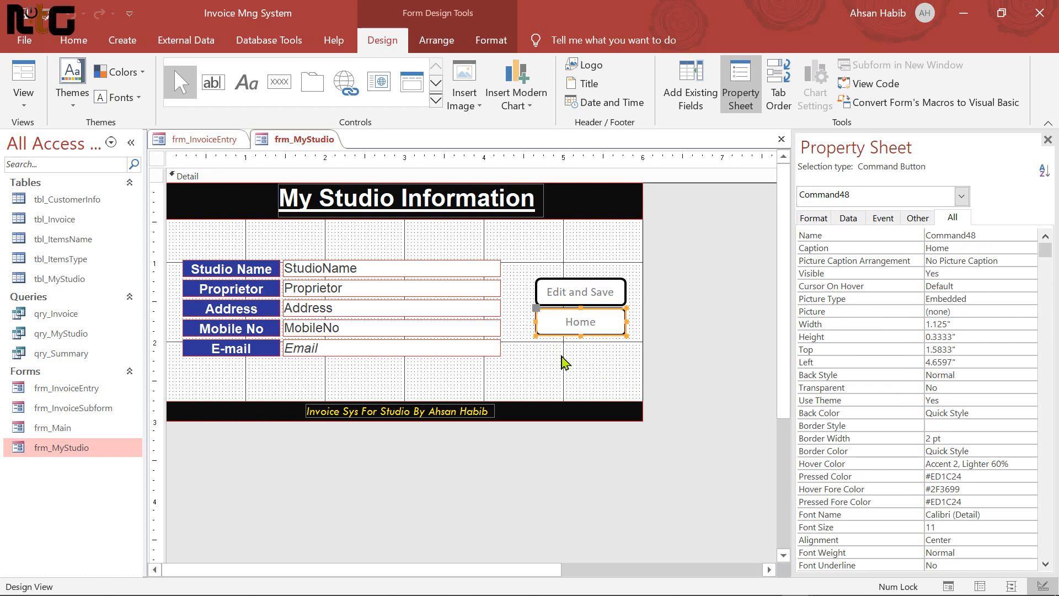
Paste the Home button into frm_InvoiceEntry and nudge it below Previous Record
click(218, 140)
right_click(550, 327)
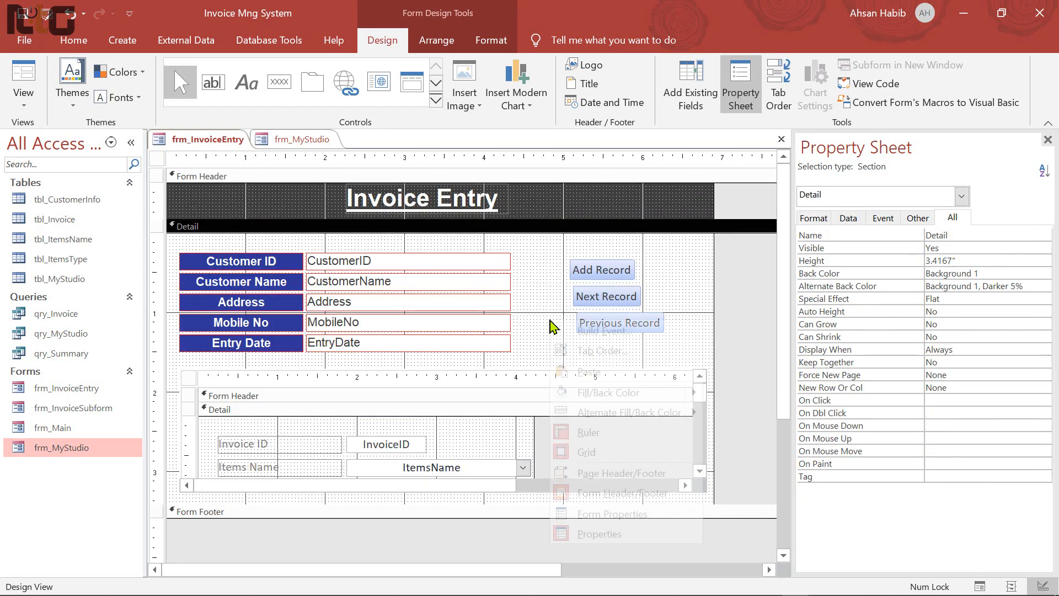
click(585, 369)
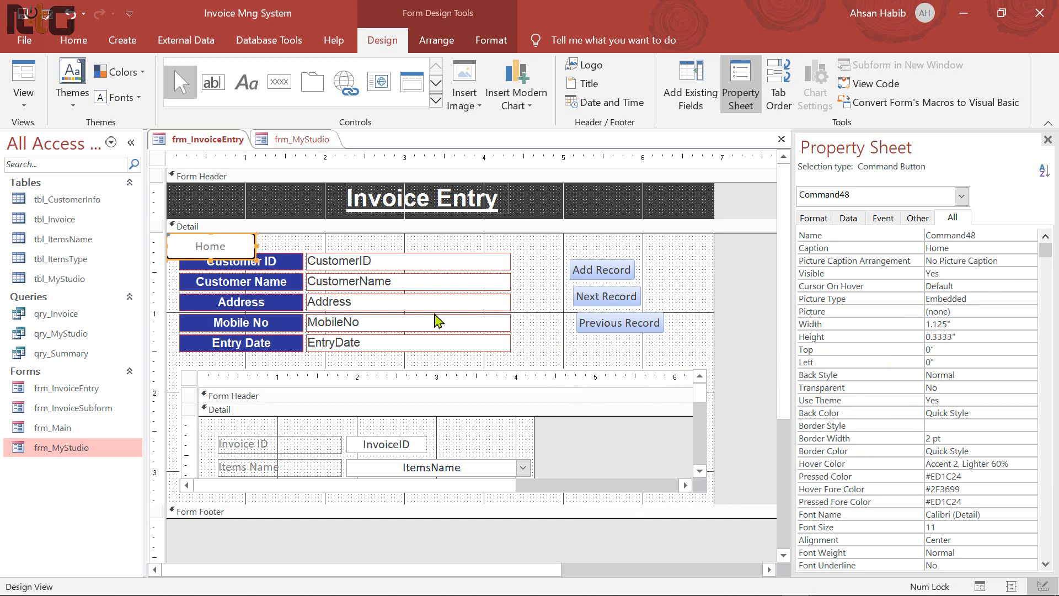
key(Right)
key(Right)
key(Right)
key(Right)
key(Right)
key(Right)
key(Right)
key(Right)
key(Right)
key(Right)
key(Right)
key(Right)
key(Right)
key(Right)
key(Right)
key(Right)
key(Right)
key(Right)
key(Right)
key(Right)
key(Down)
key(Down)
key(Down)
key(Down)
key(Down)
key(Down)
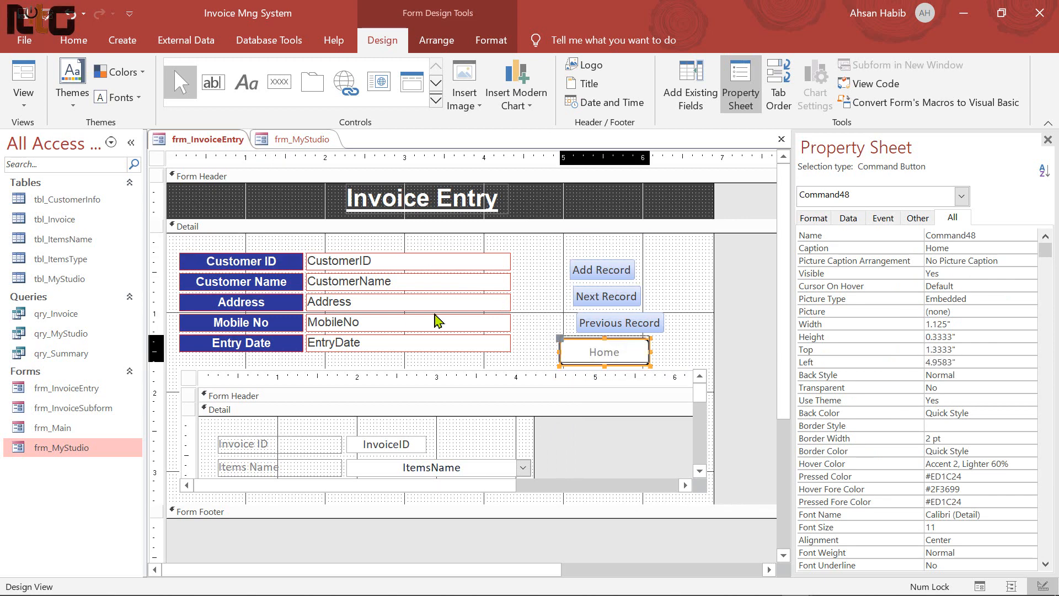
click(538, 273)
click(524, 268)
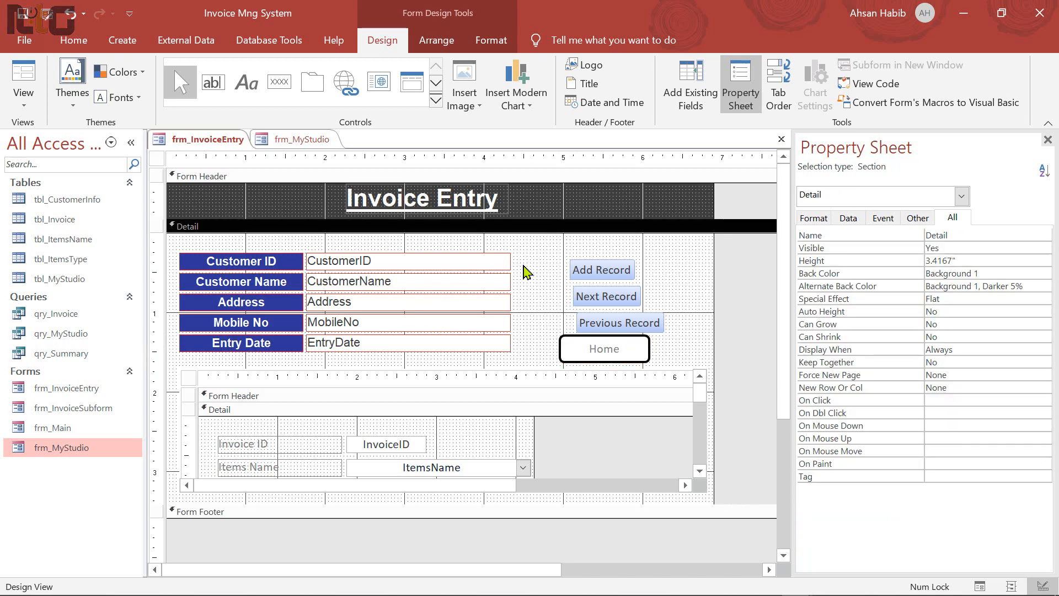
Back in frm_MyStudio's design, reselect the Home button
click(287, 139)
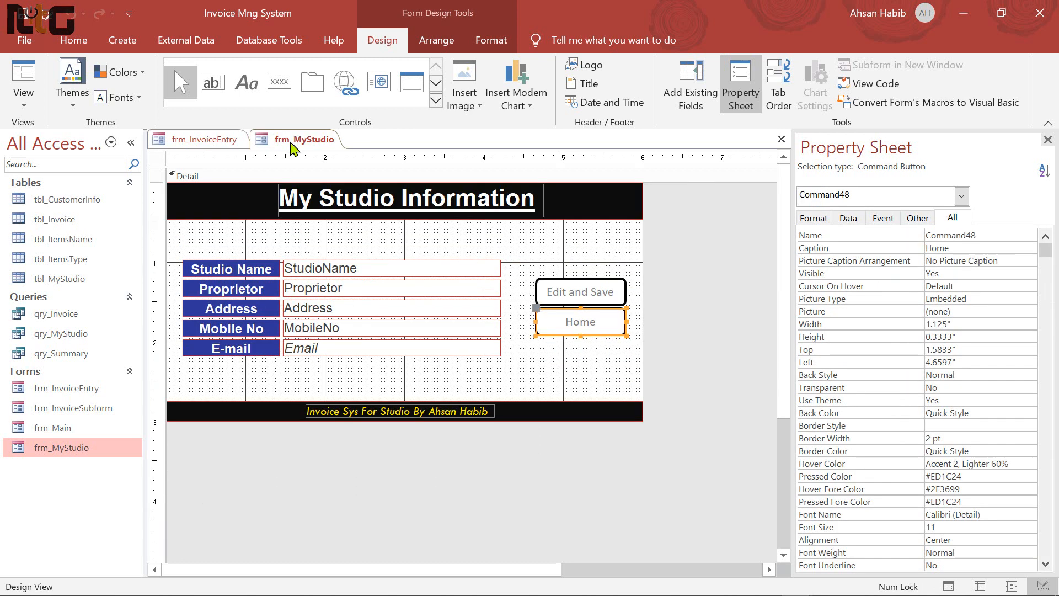
click(631, 255)
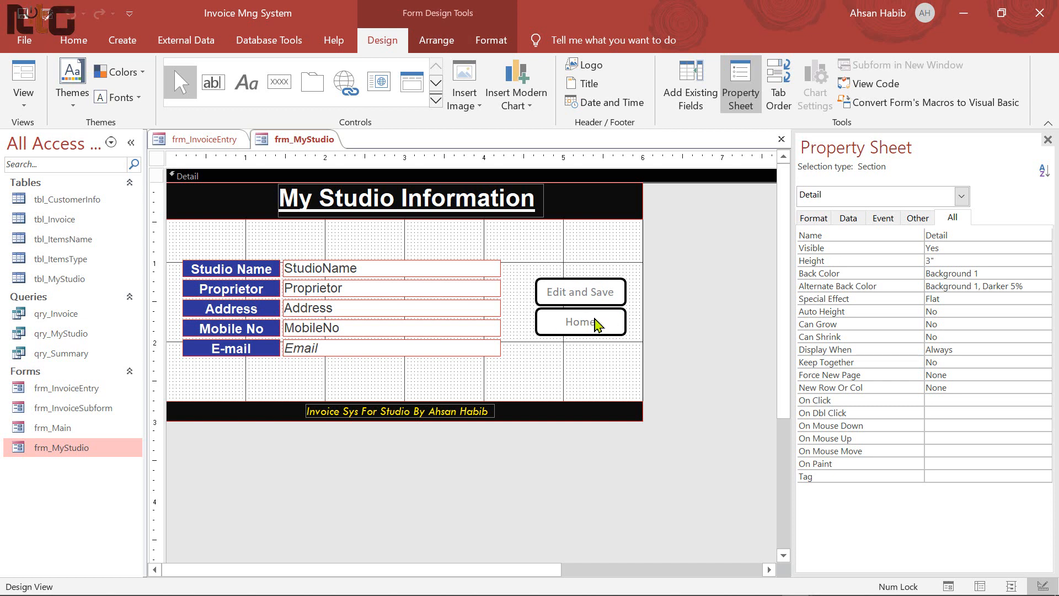
click(598, 324)
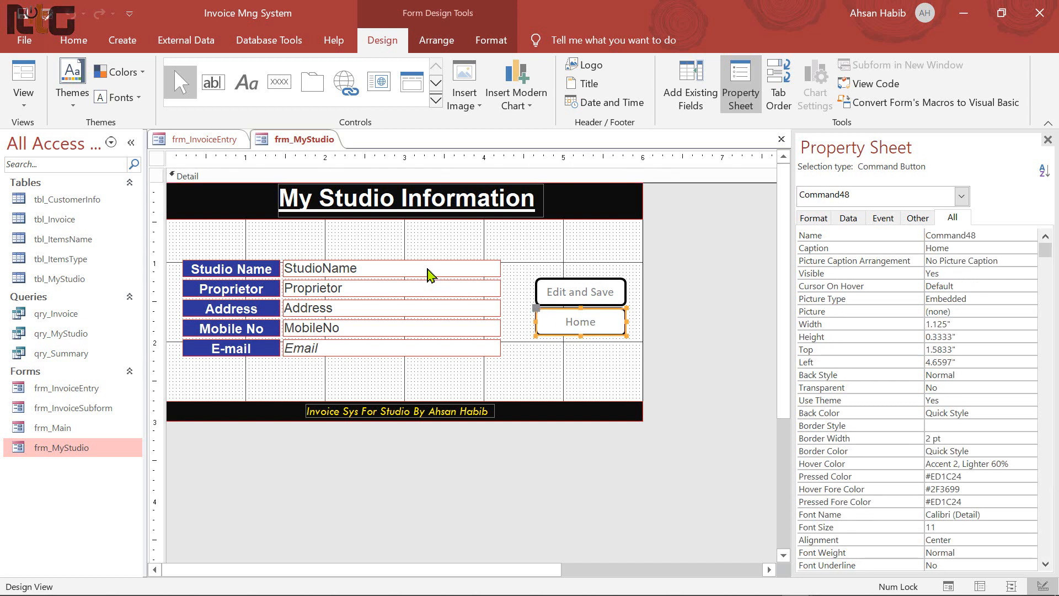
Copy the Home button's formatting with Format Painter and paste it onto the Add Record button
click(71, 43)
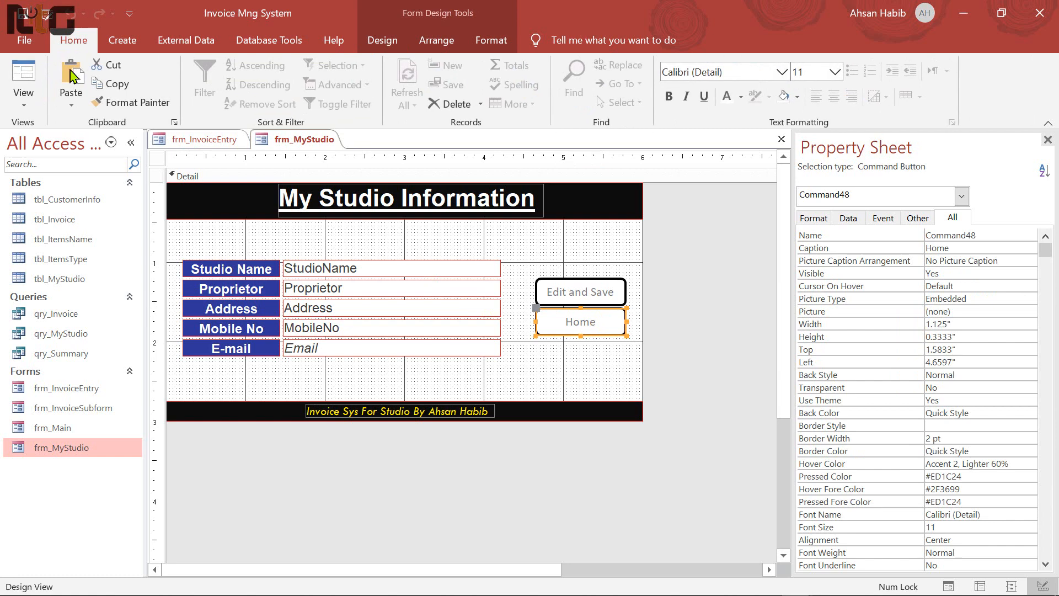
click(136, 103)
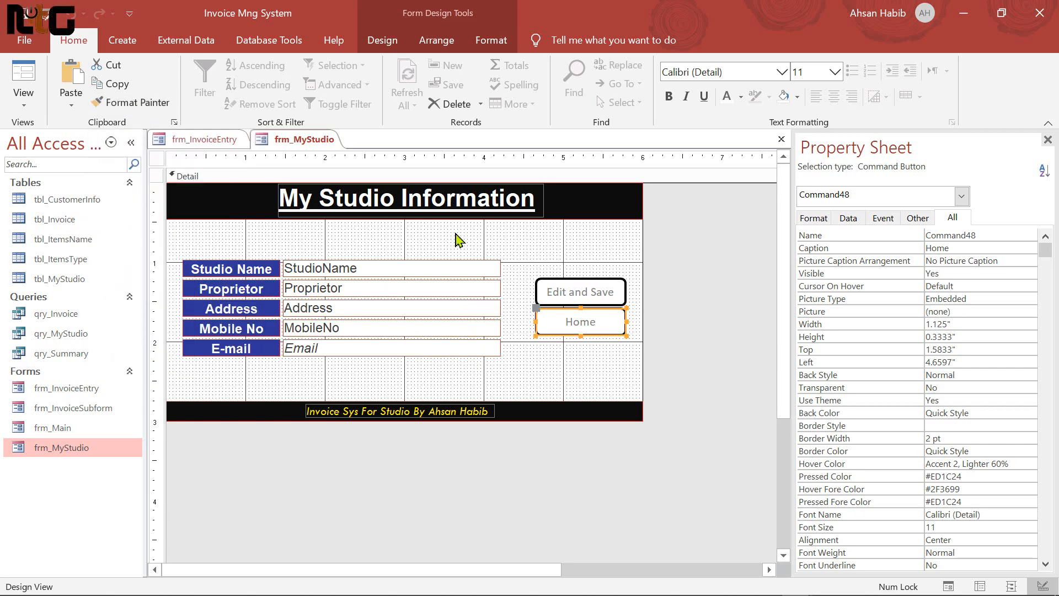
click(223, 144)
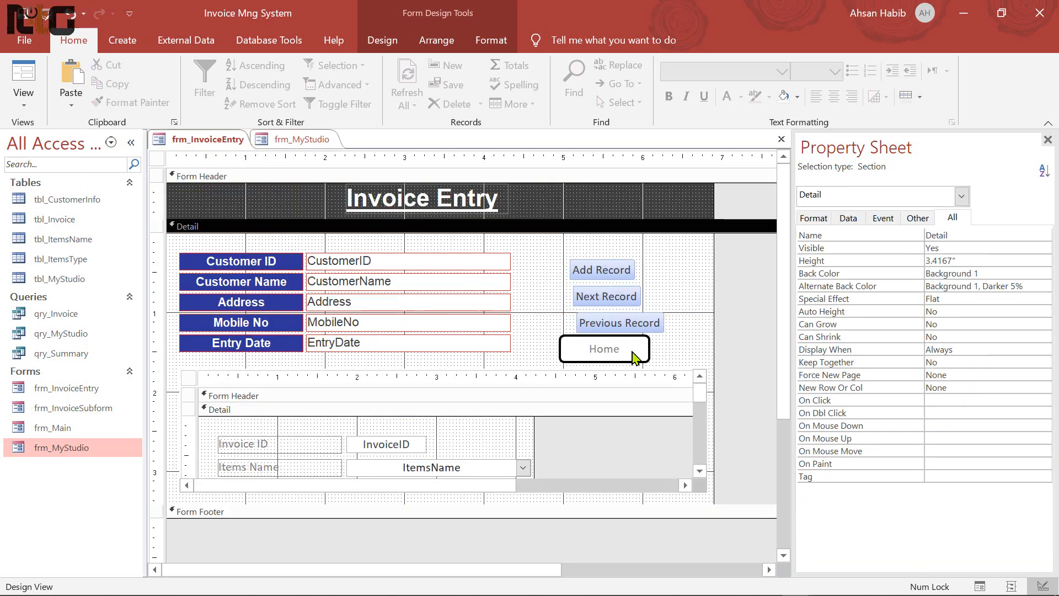
click(591, 268)
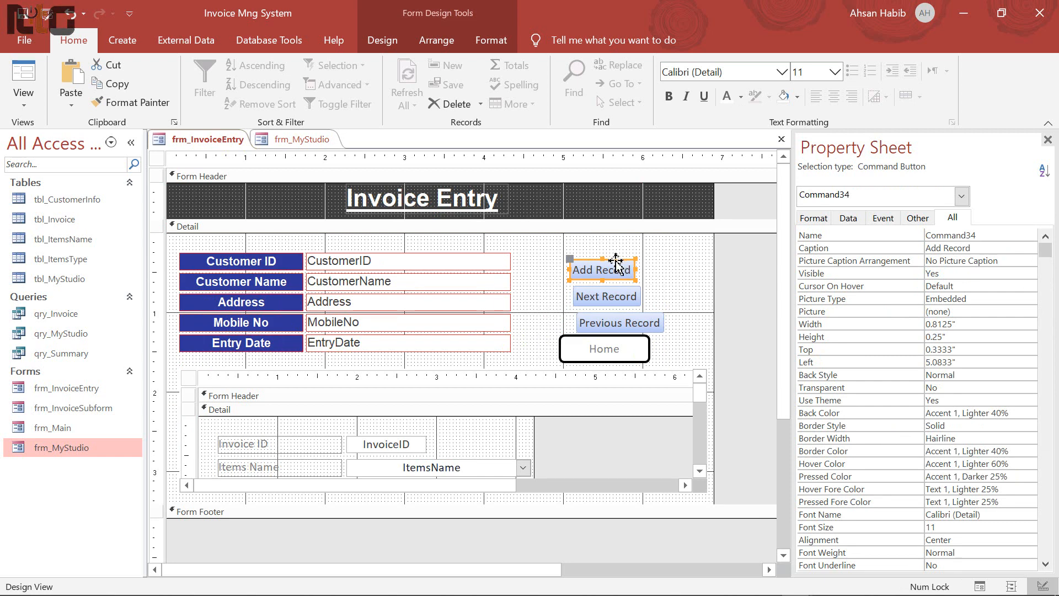
right_click(615, 264)
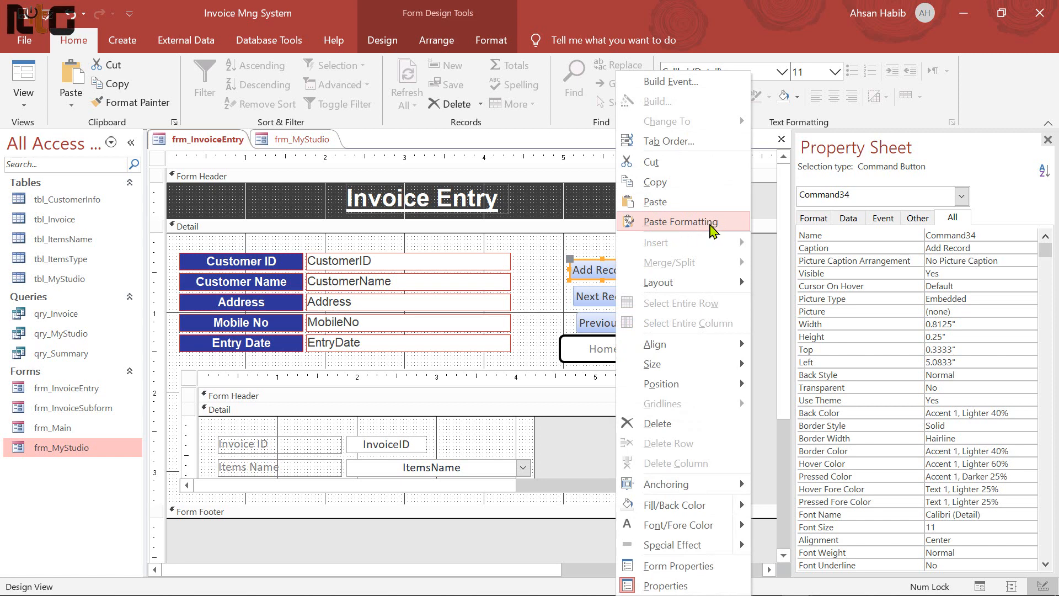
click(713, 228)
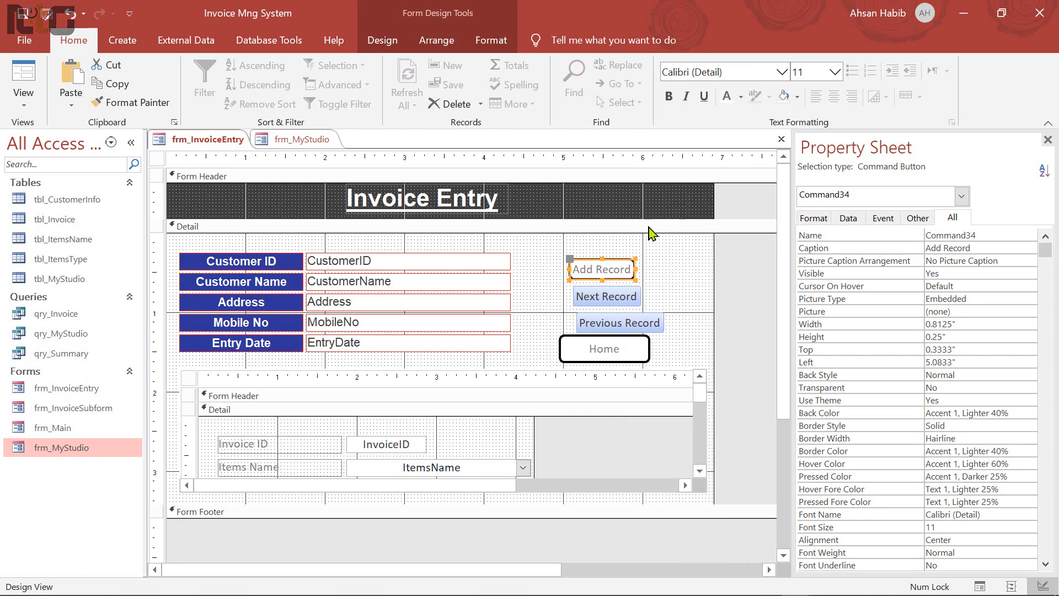
click(279, 141)
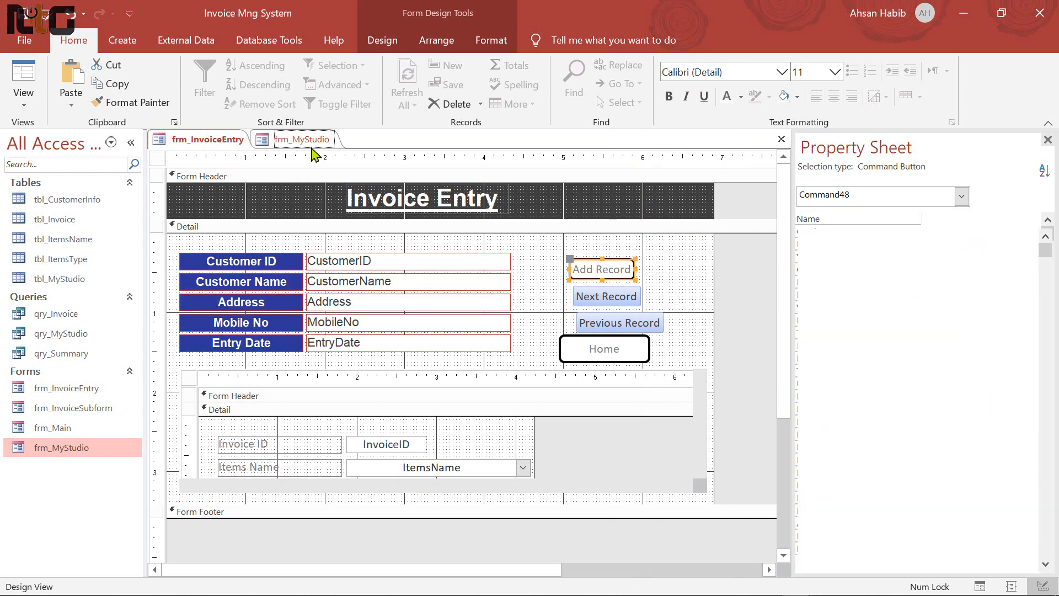
click(209, 143)
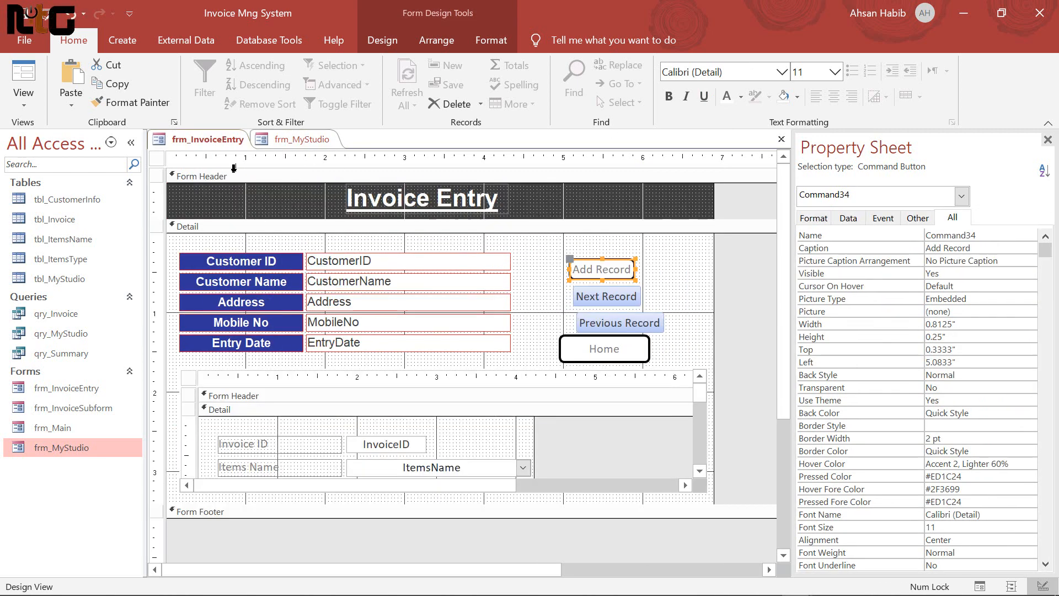
click(552, 297)
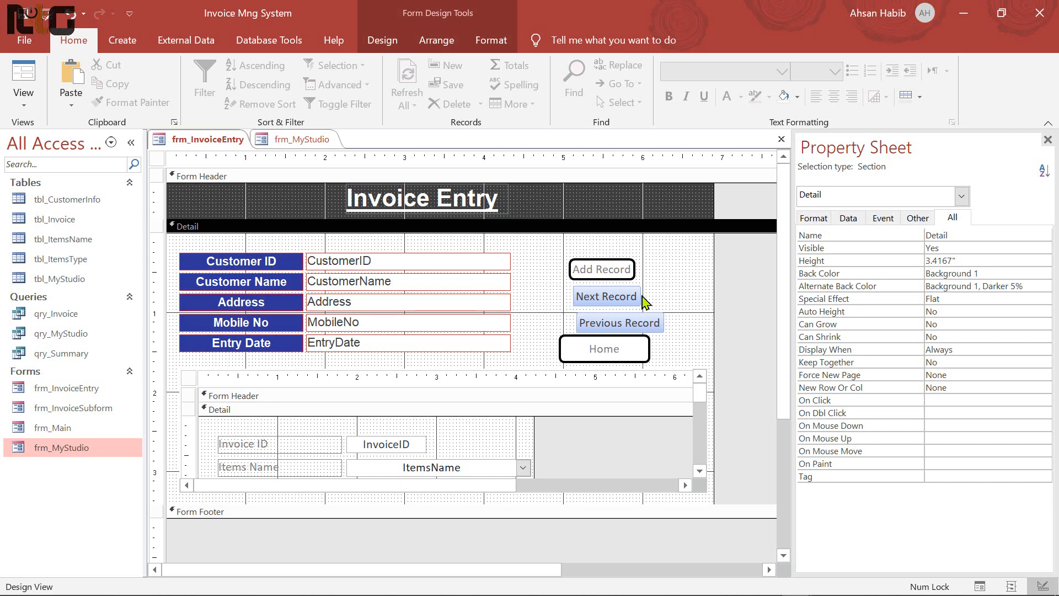
Shorten the Home button to 0.2917" tall, then select all four buttons together
click(617, 359)
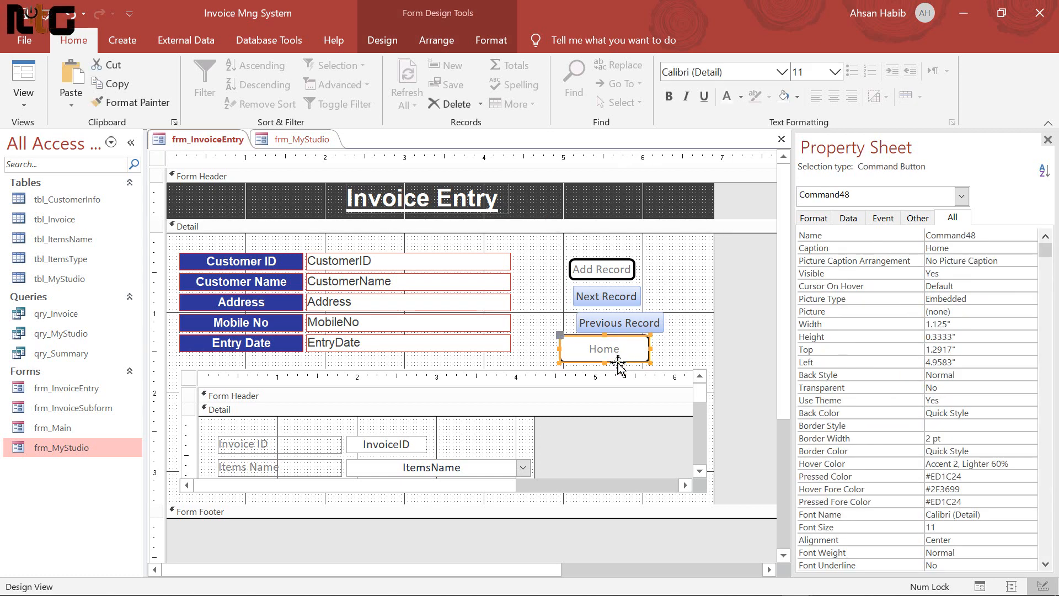
drag(618, 361, 618, 358)
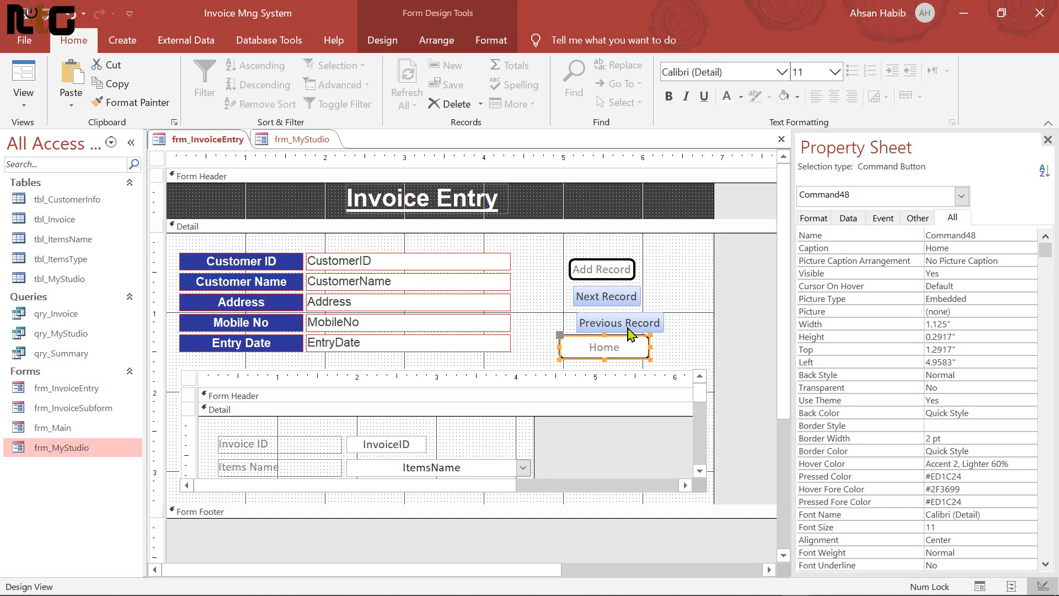
drag(559, 255, 644, 359)
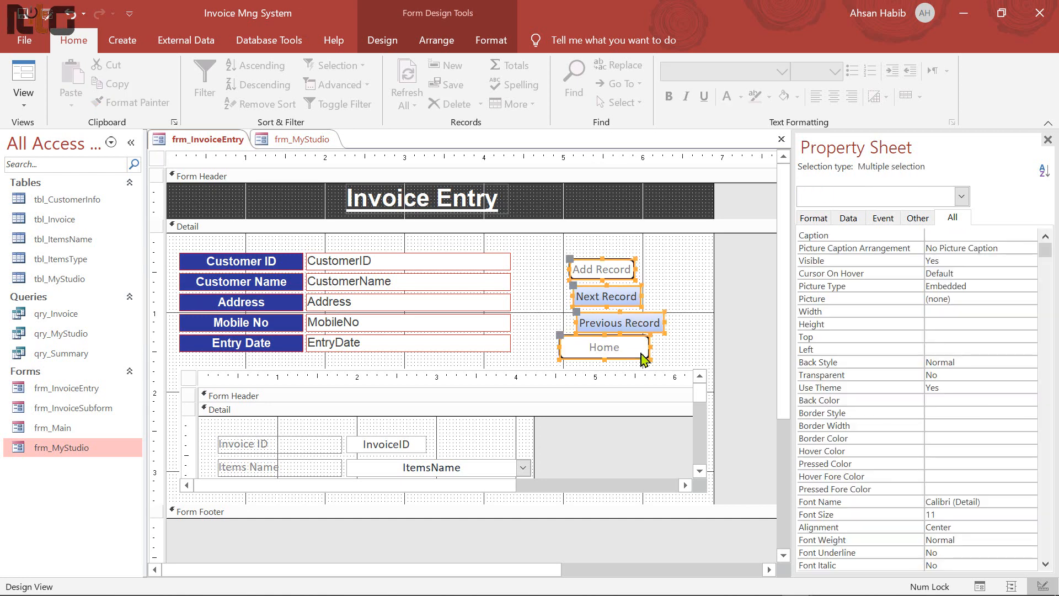
Align the four buttons on their left edges
click(429, 49)
click(844, 89)
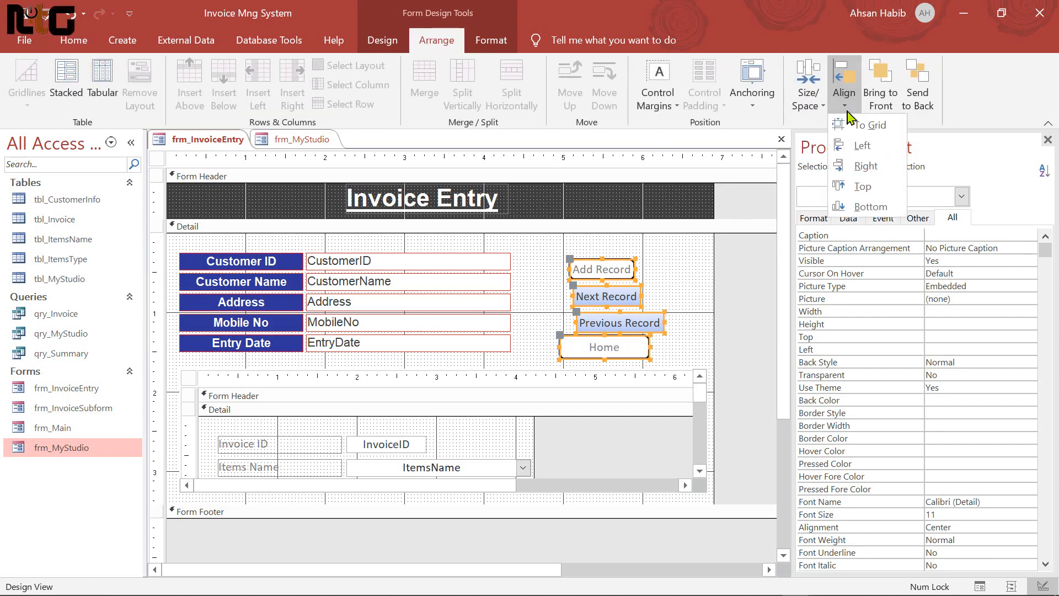
click(869, 155)
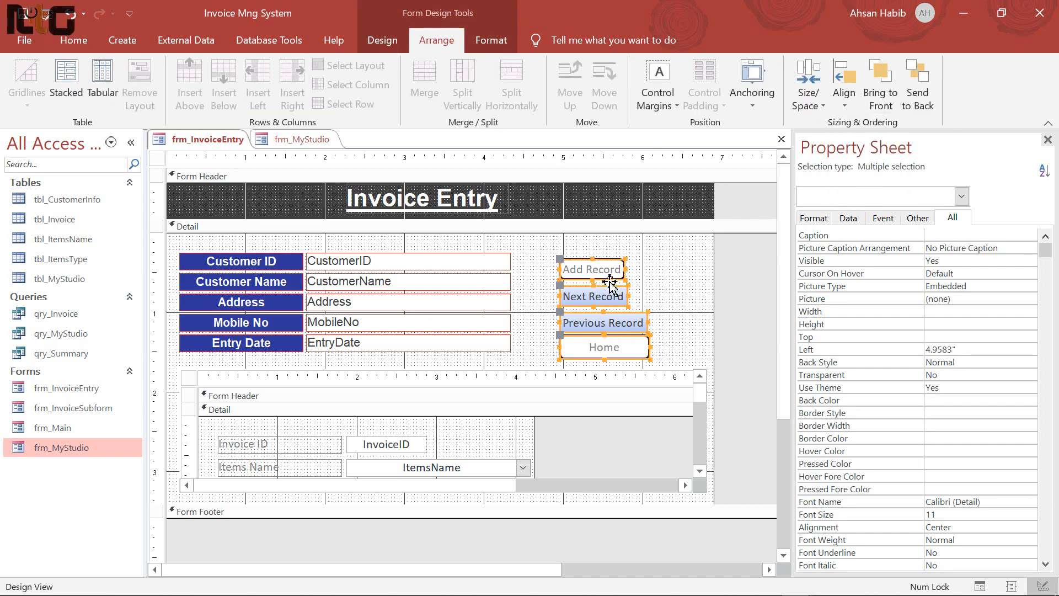
Make all four buttons 1.125" wide and 0.2917" tall in the Property Sheet
click(676, 281)
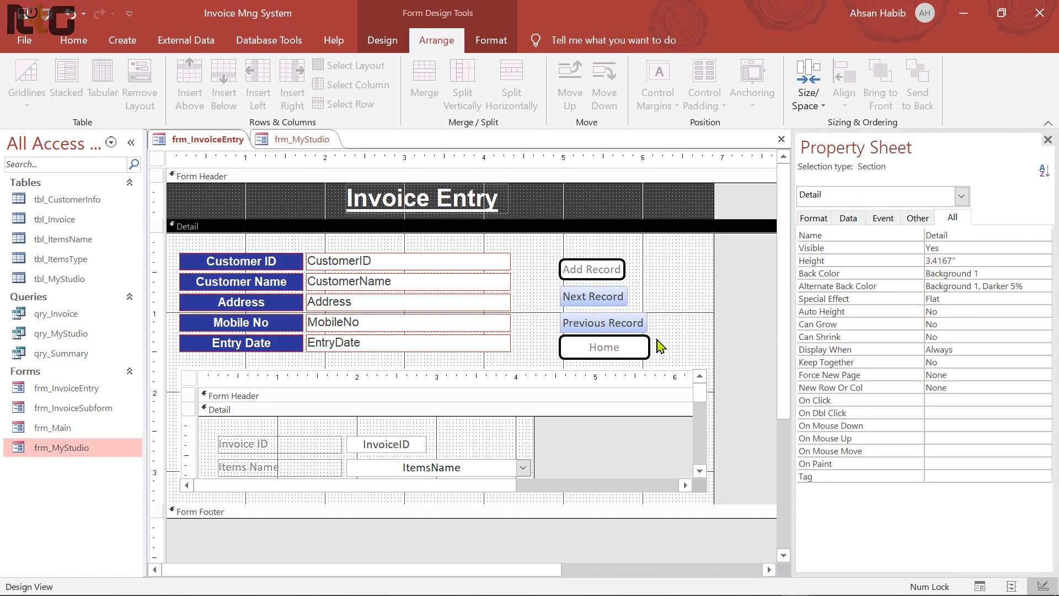
click(628, 352)
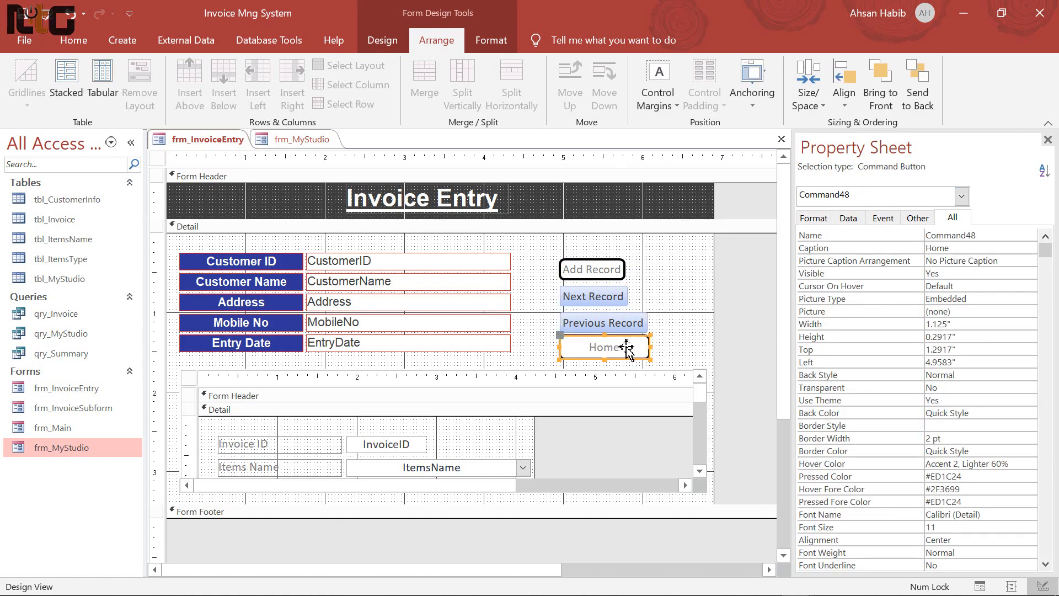
click(862, 324)
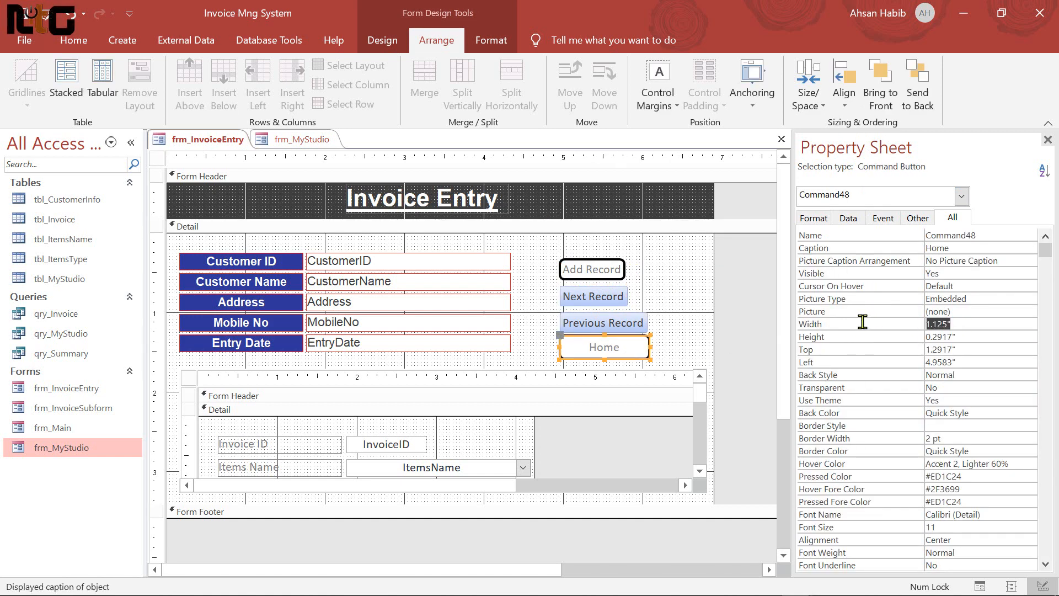
drag(551, 251, 662, 370)
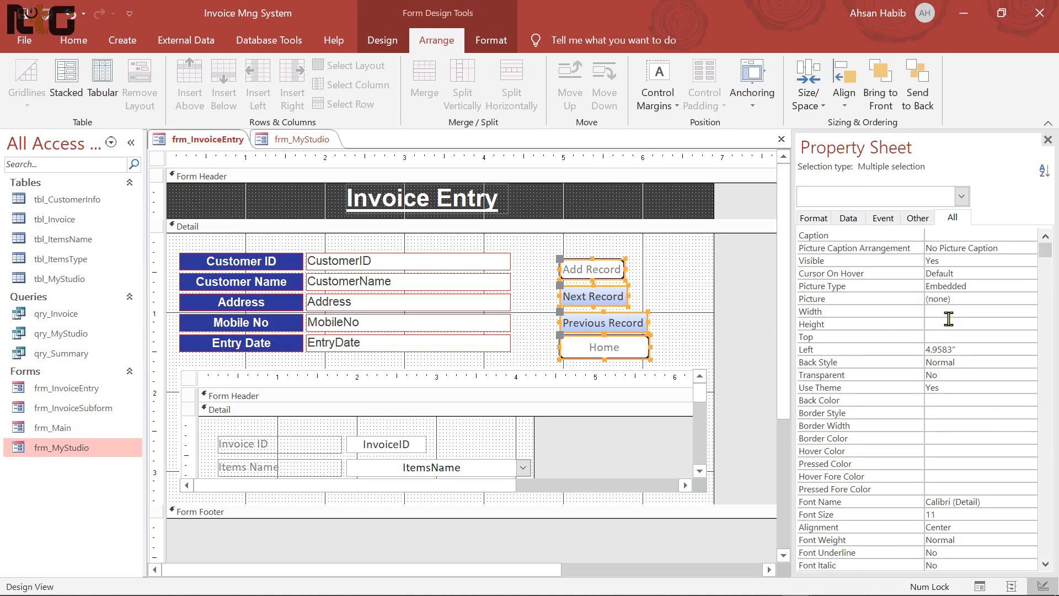
click(949, 312)
key(Return)
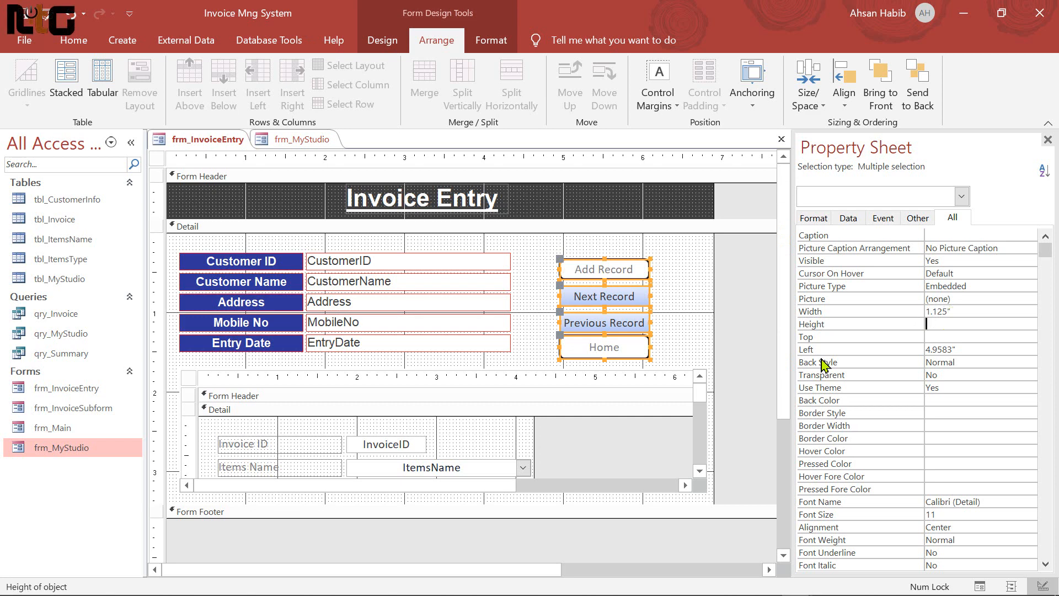
click(690, 345)
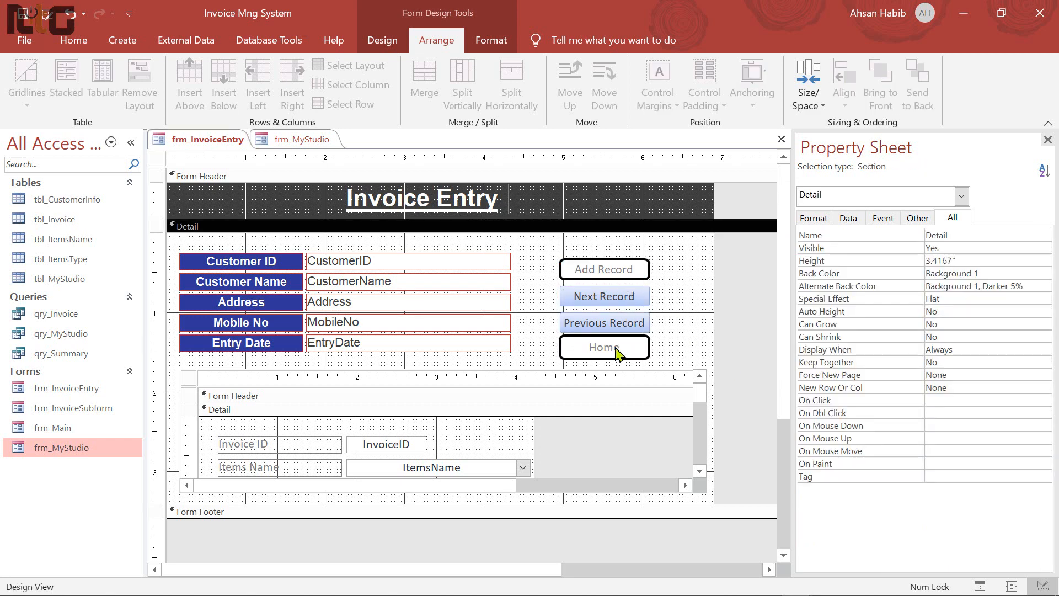
click(618, 353)
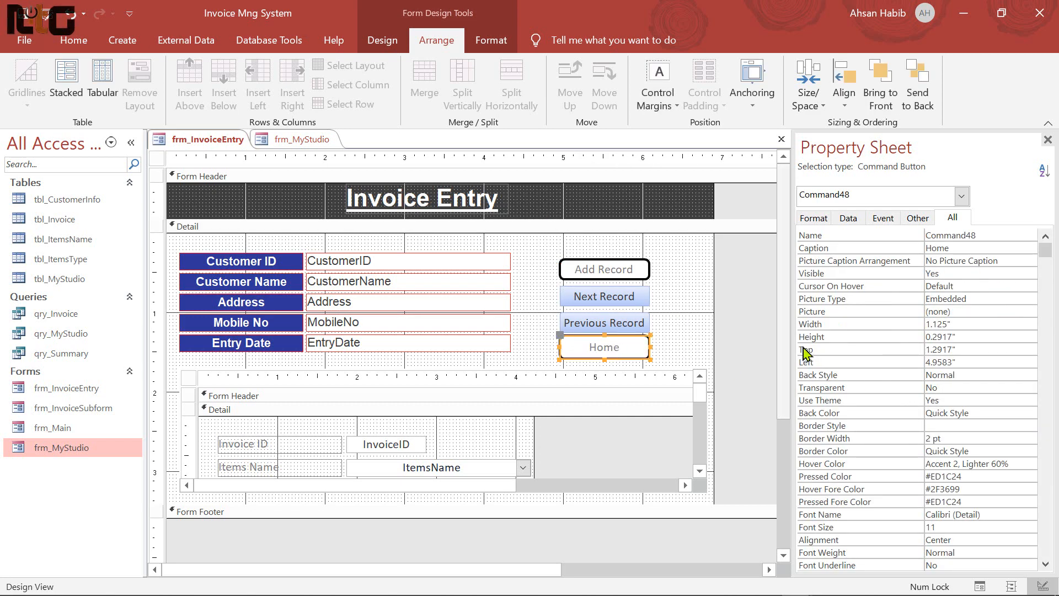
click(977, 336)
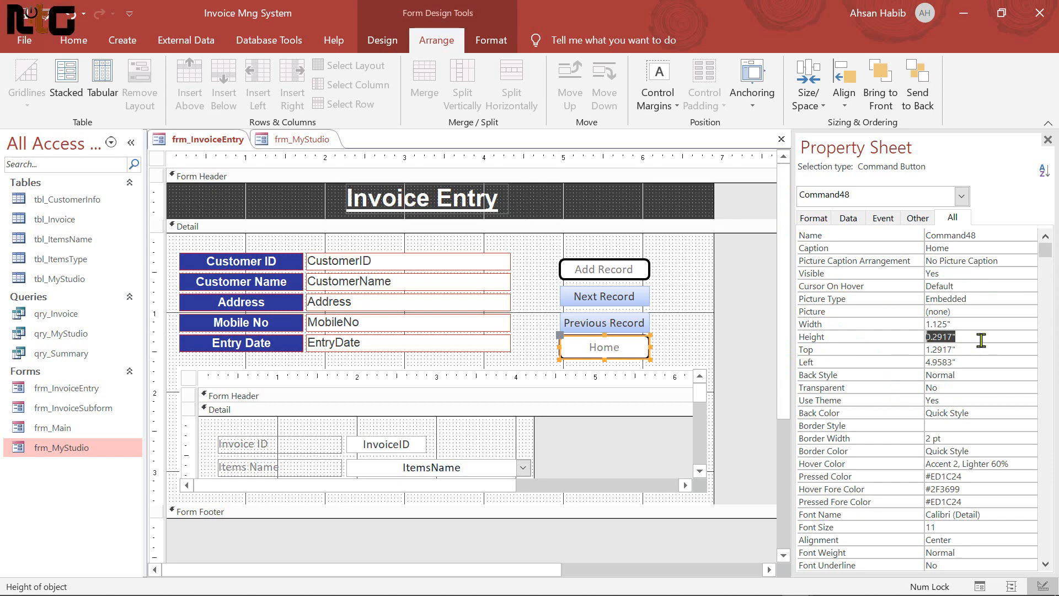
drag(545, 256, 644, 353)
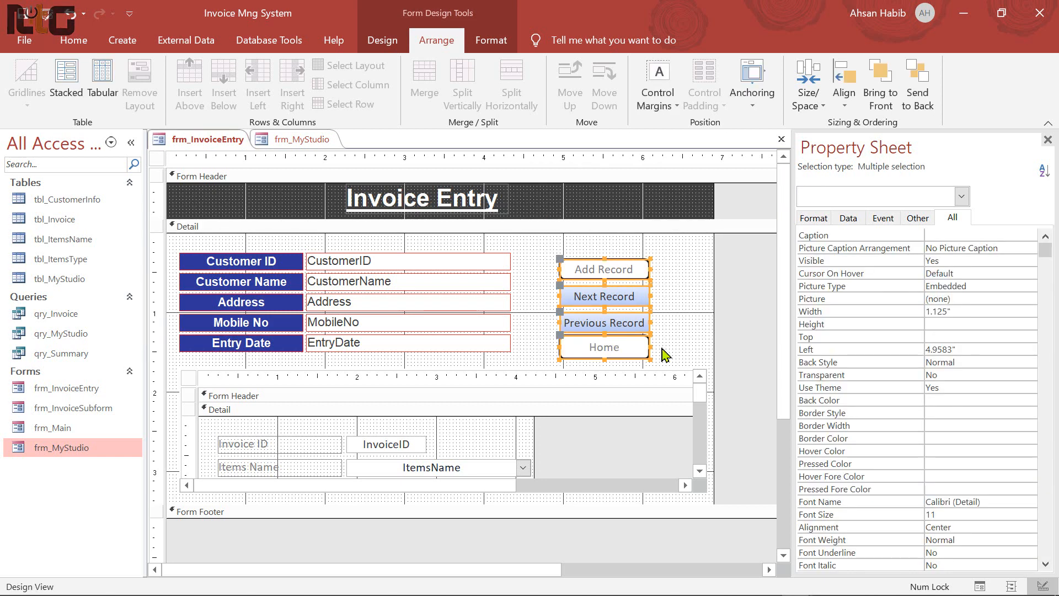
click(971, 327)
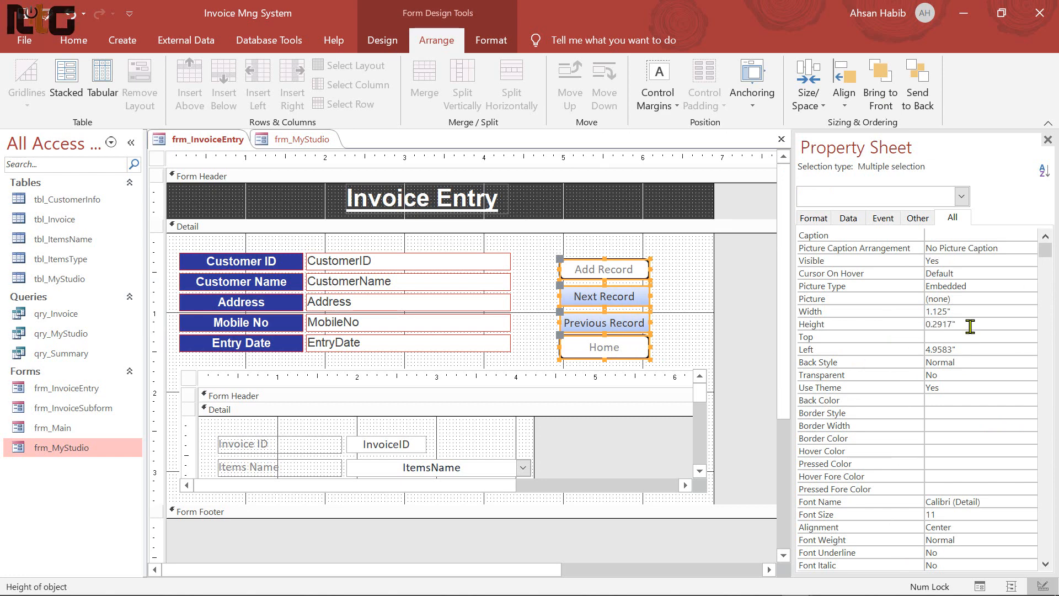
key(Return)
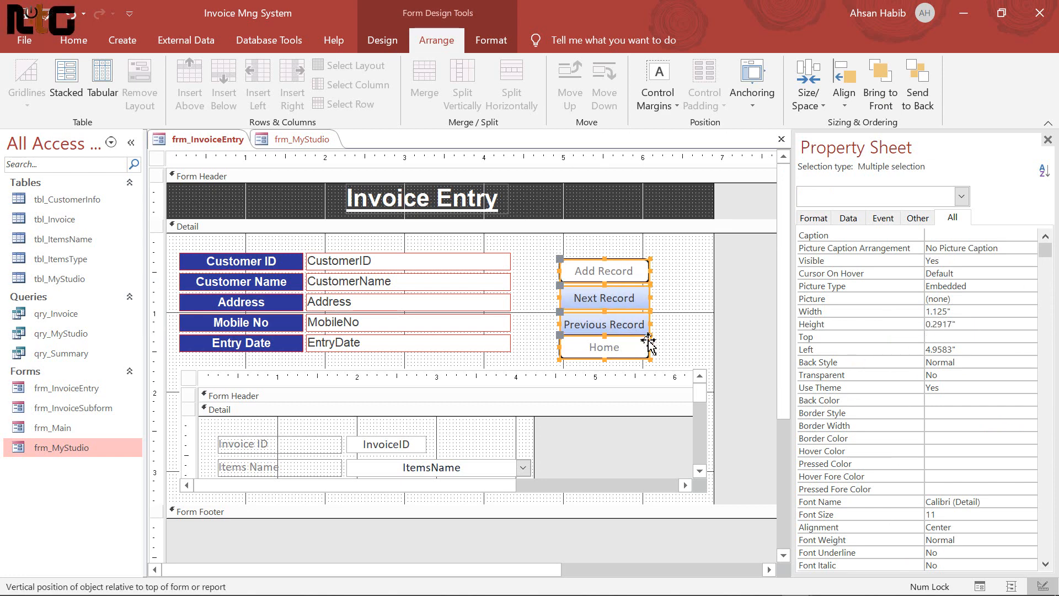
Increase the vertical spacing between the buttons and move the group up slightly
click(822, 107)
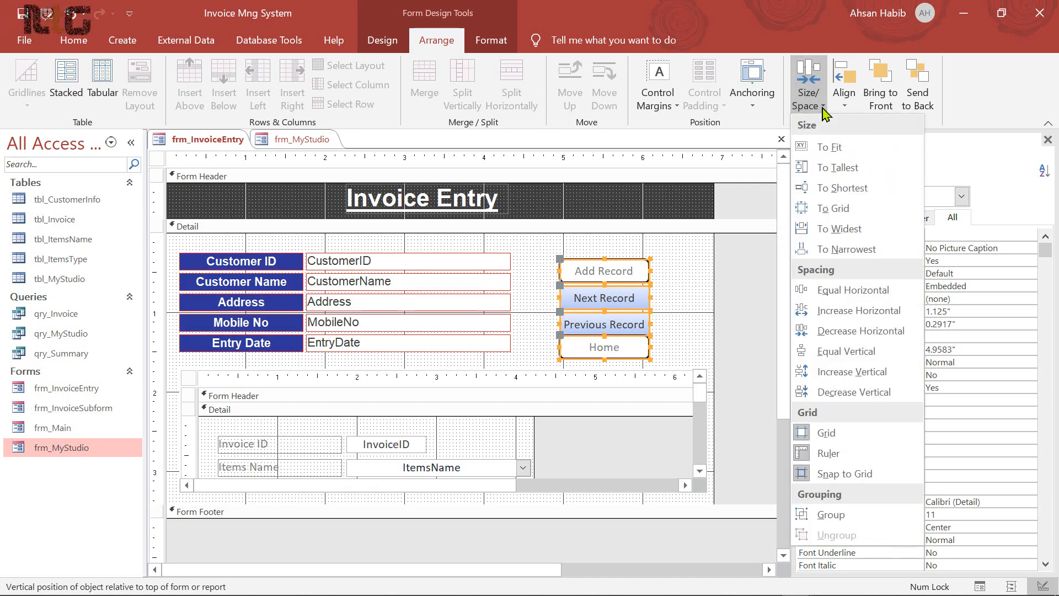
click(860, 373)
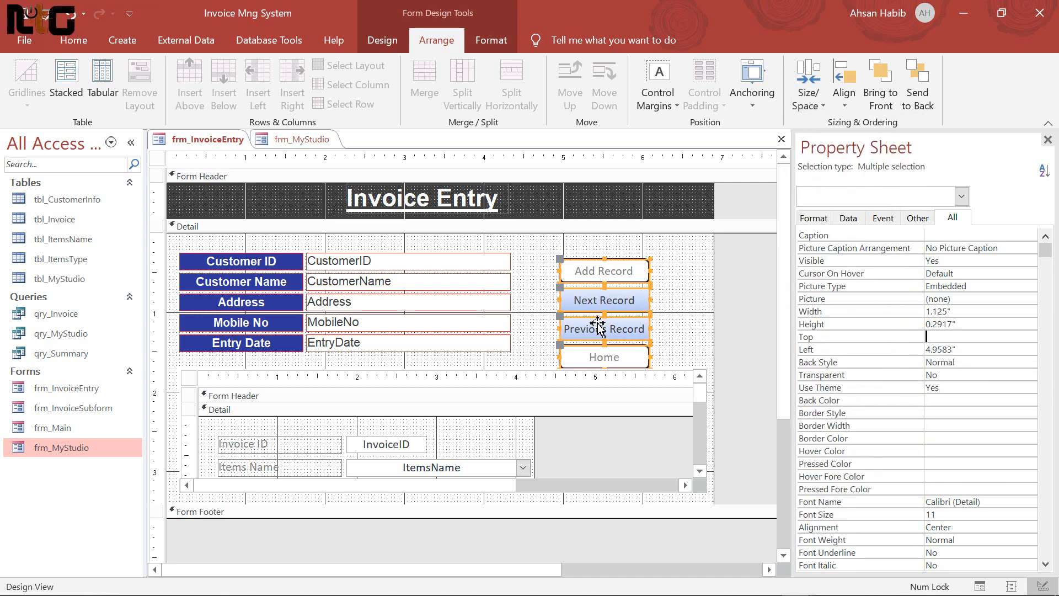
drag(626, 272, 630, 252)
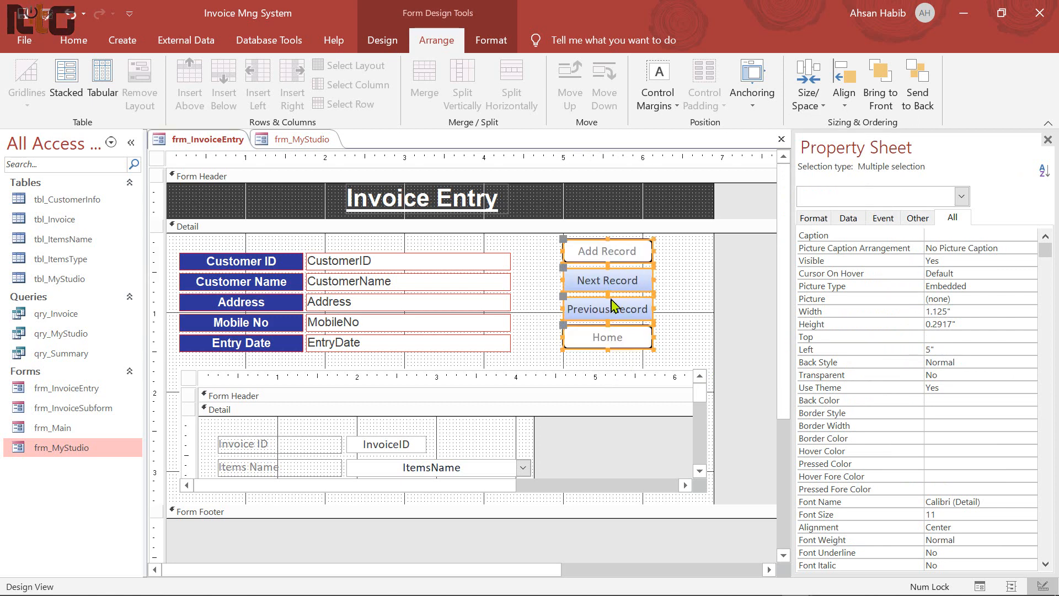
Stack the buttons in a layout with narrow padding, then remove the layout and select Home
click(66, 80)
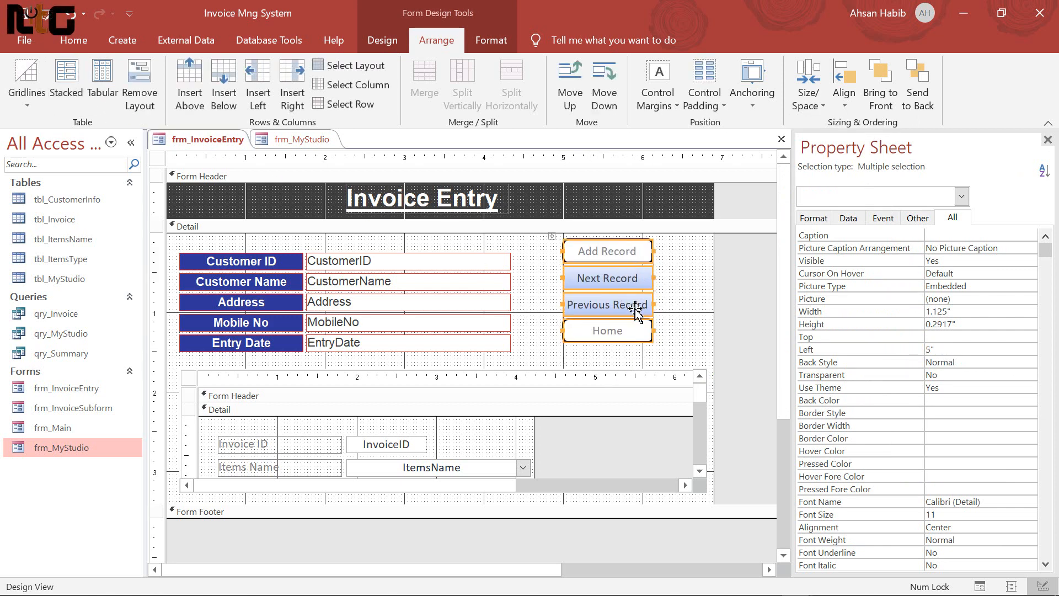
click(724, 107)
click(737, 172)
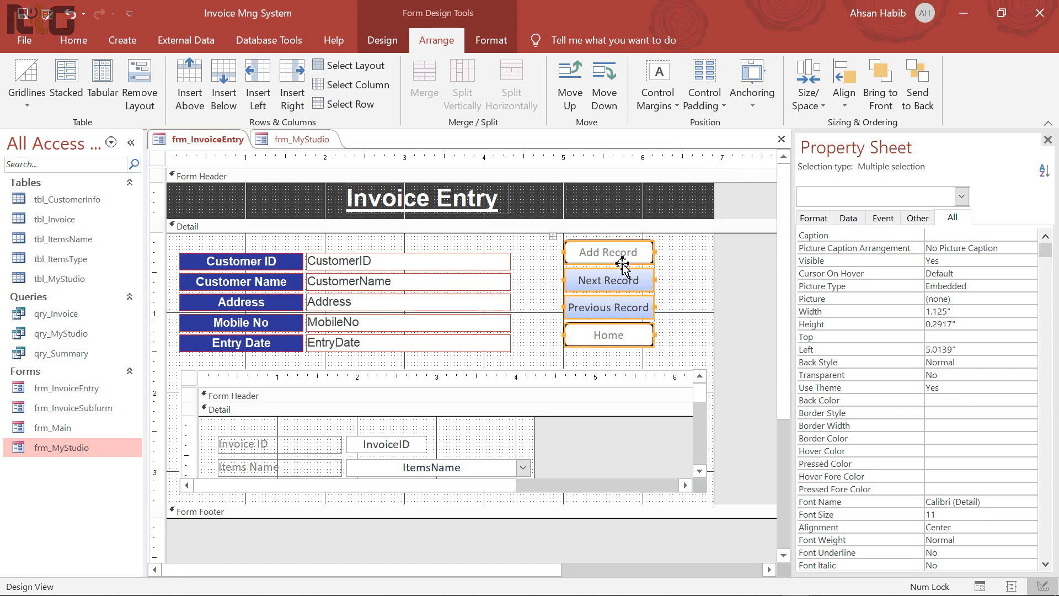
click(139, 91)
click(551, 279)
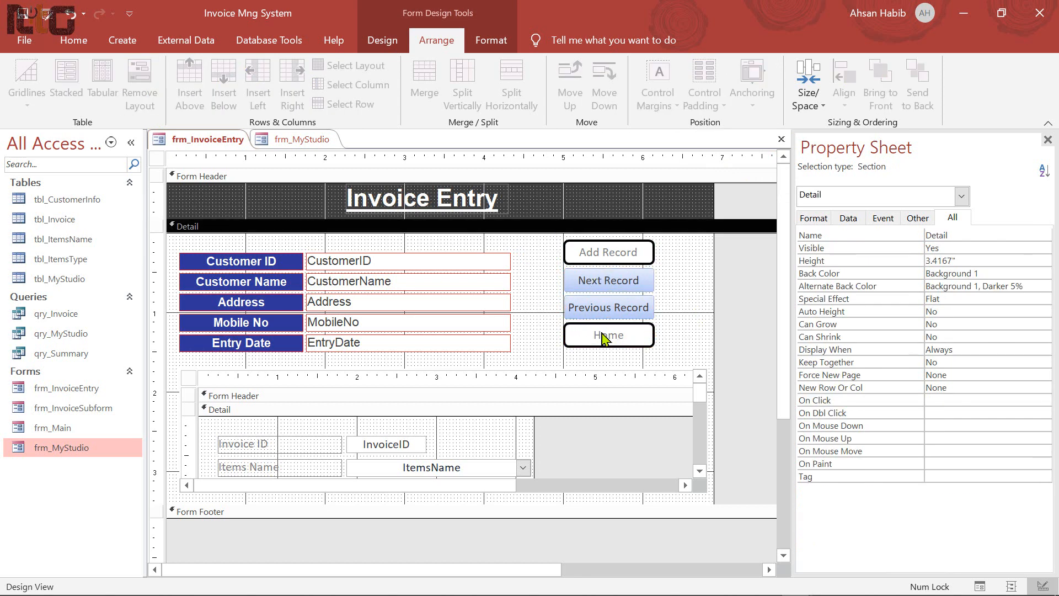
click(635, 344)
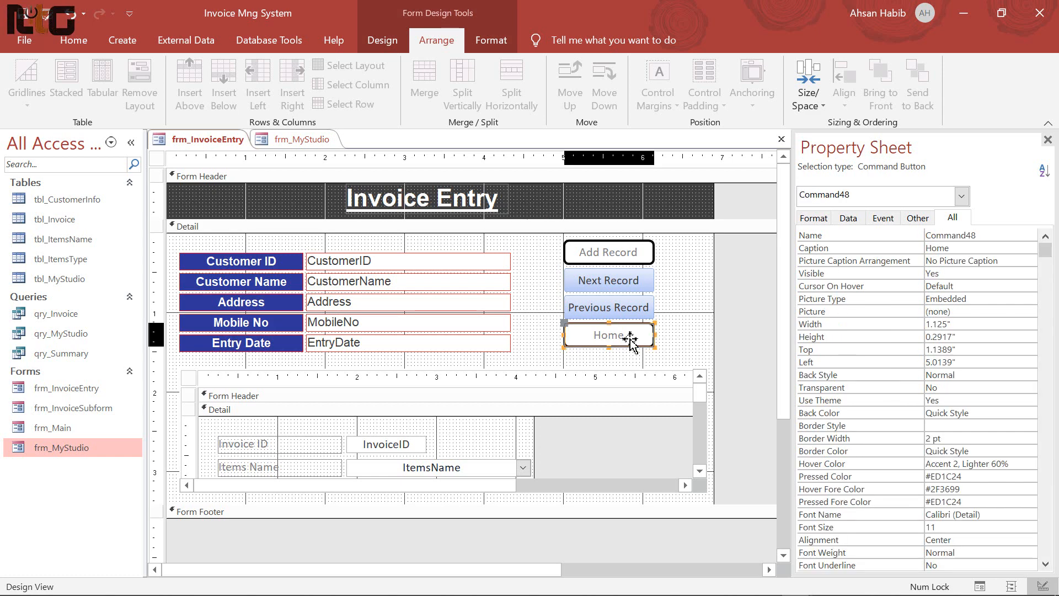
Format-paint Home's white, black-bordered style onto Next Record and Previous Record
click(77, 44)
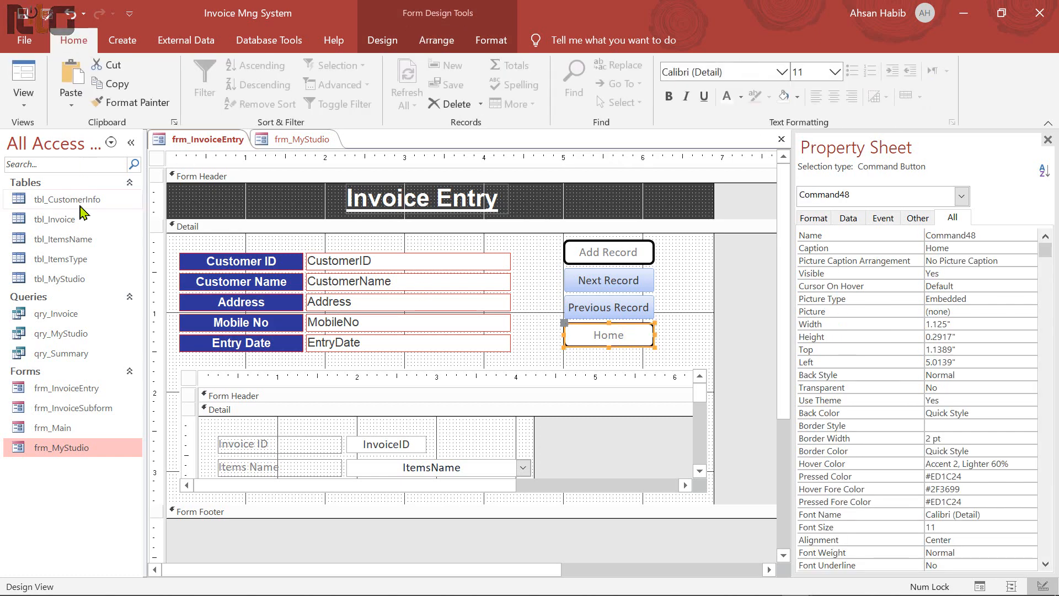
click(110, 105)
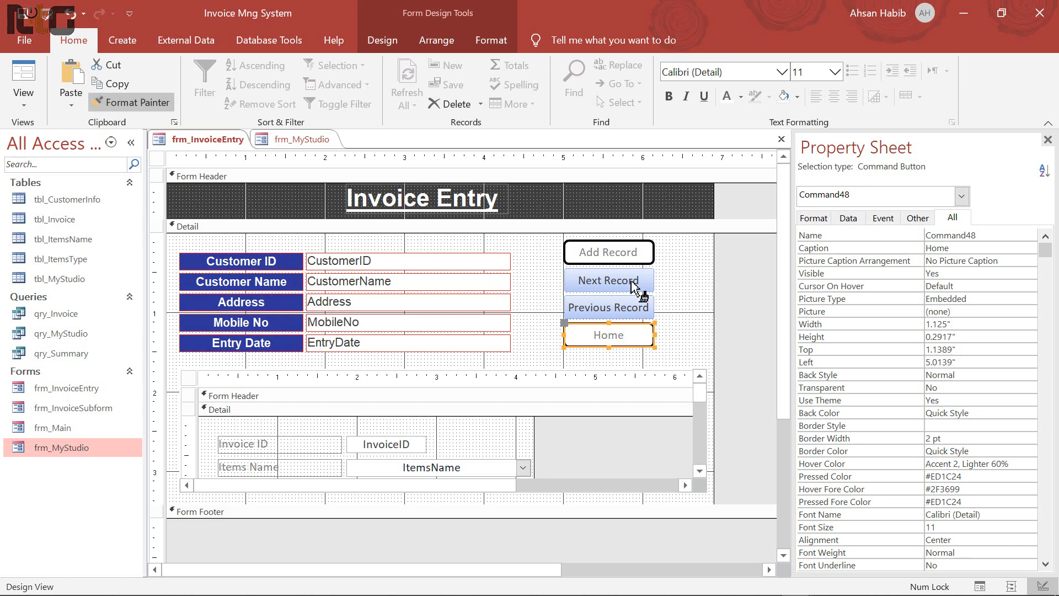
click(600, 281)
click(610, 313)
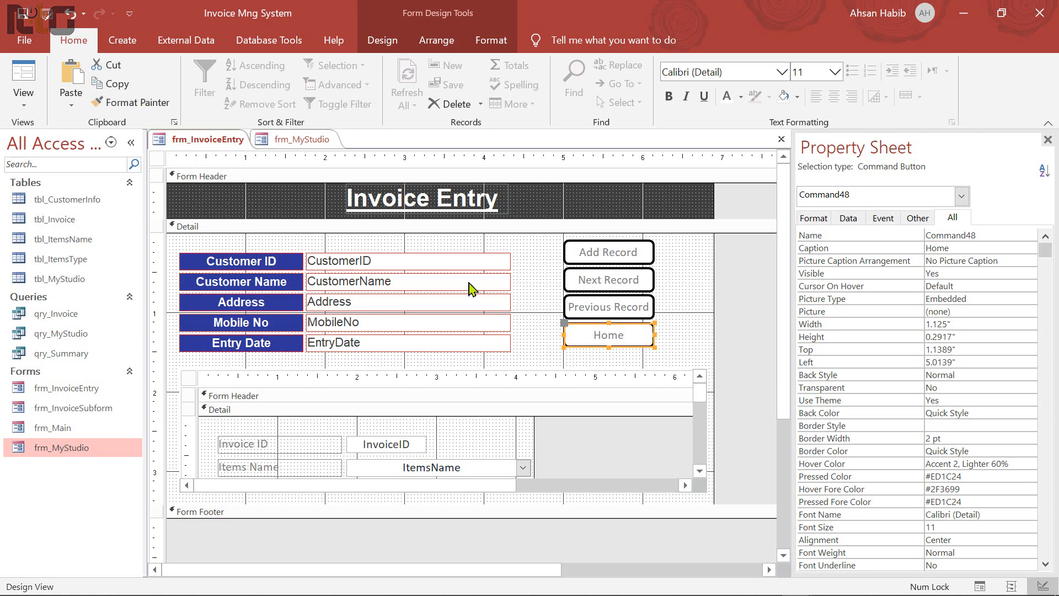
Nudge all four buttons into a column at 5" from the left
click(551, 282)
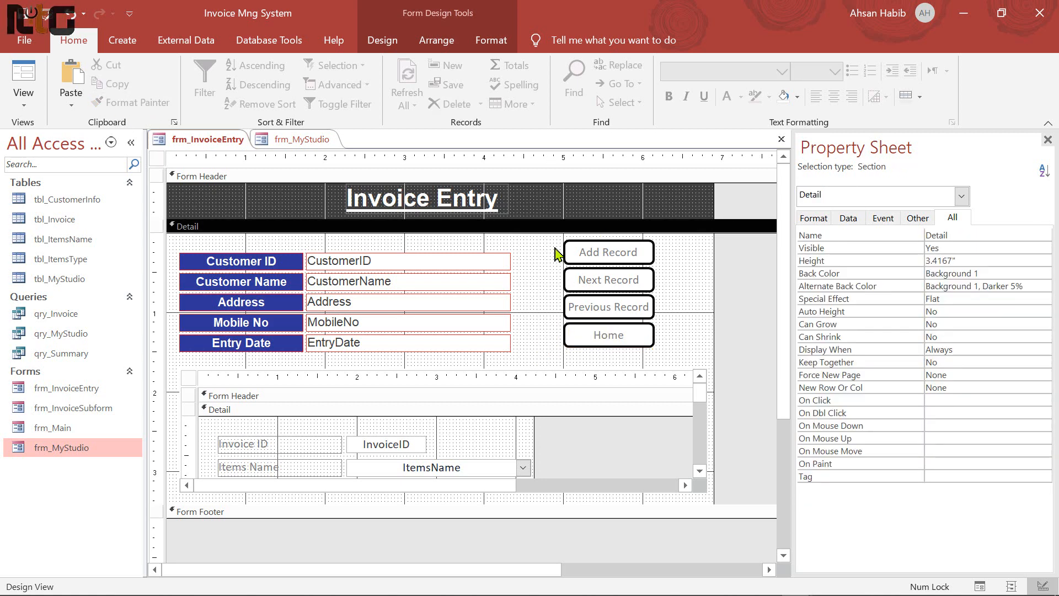
drag(558, 251, 629, 336)
key(Down)
key(Down)
key(Left)
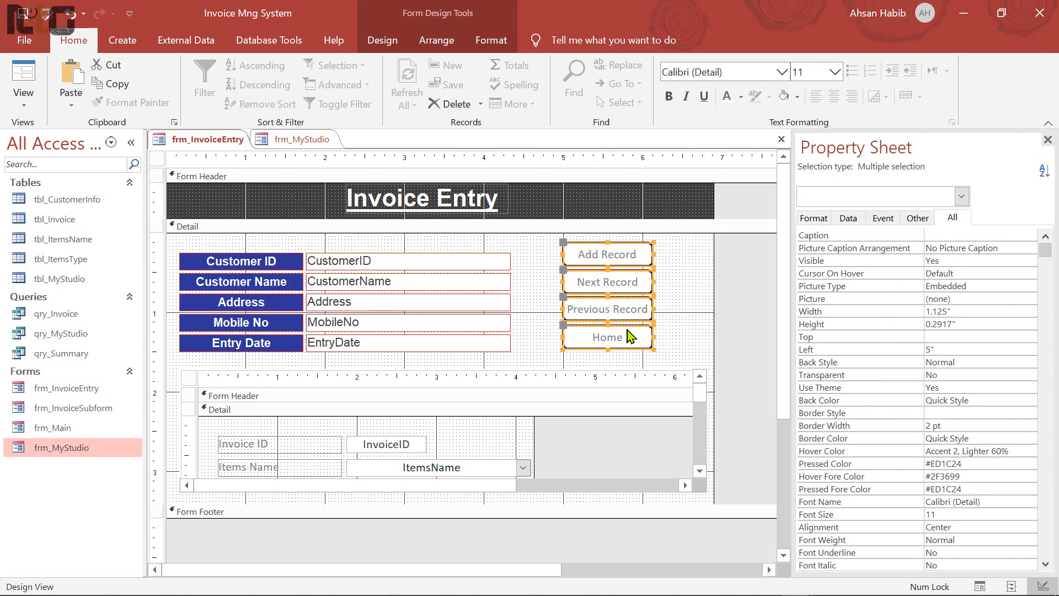
key(Up)
key(Up)
key(Up)
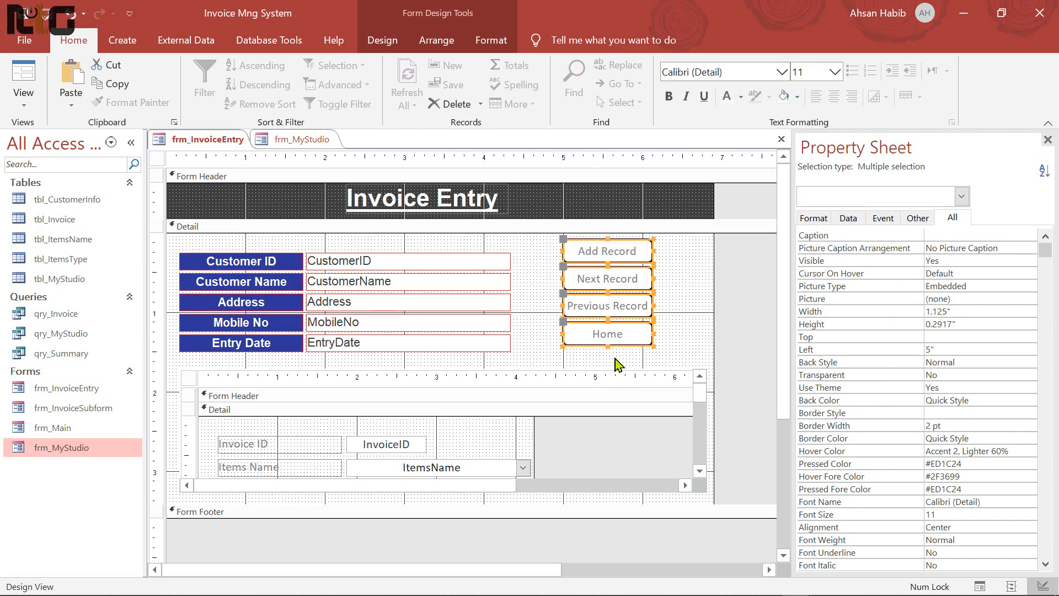
click(545, 343)
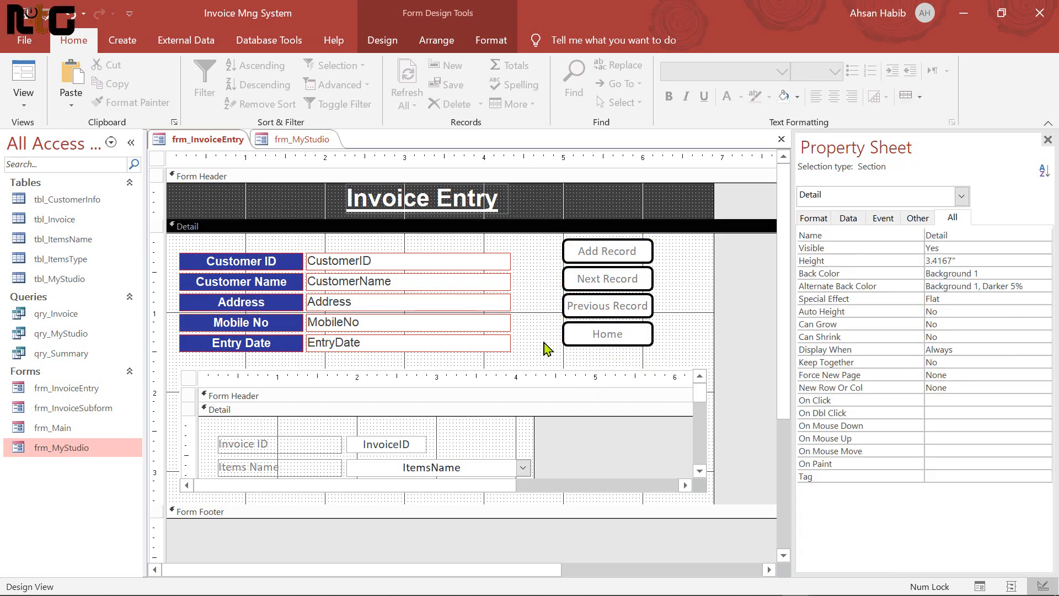
click(608, 335)
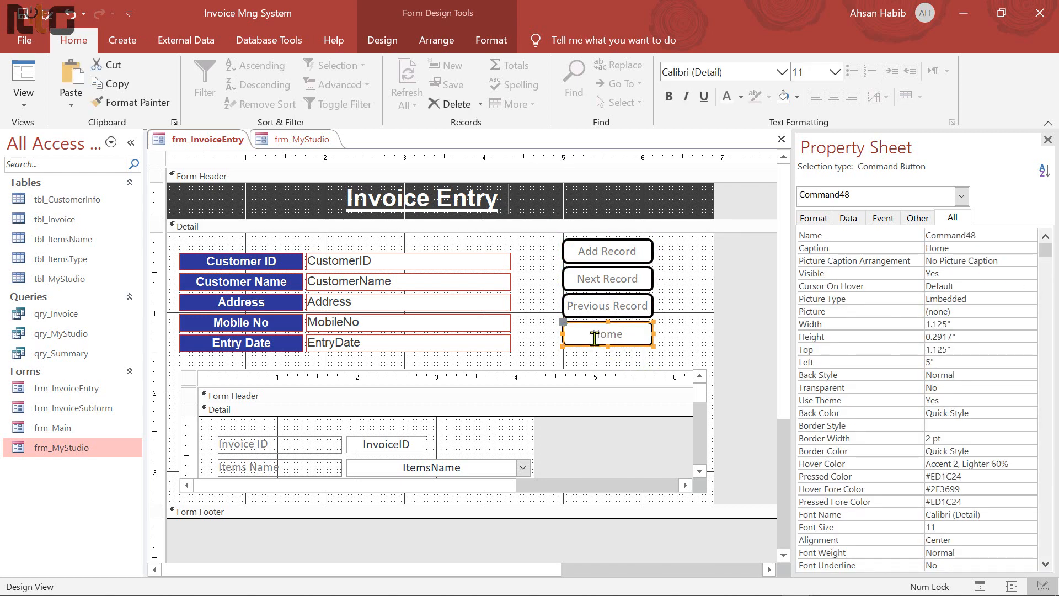
Set the Home On Click macro's CloseWindow Object Name to frm_InvoiceEntry and close the macro designer
click(883, 218)
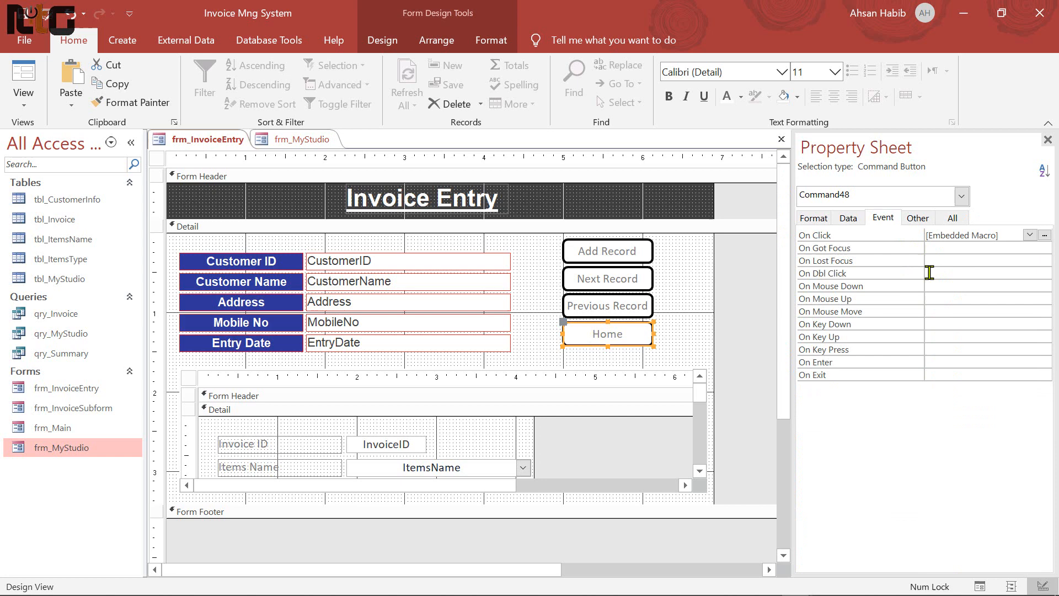
click(1046, 235)
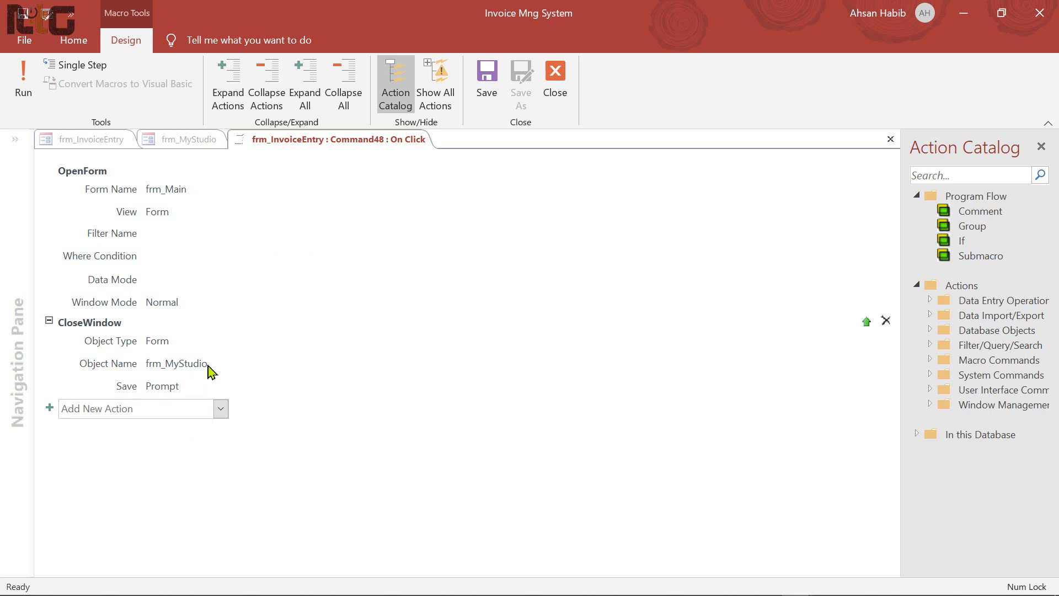
click(211, 371)
click(882, 364)
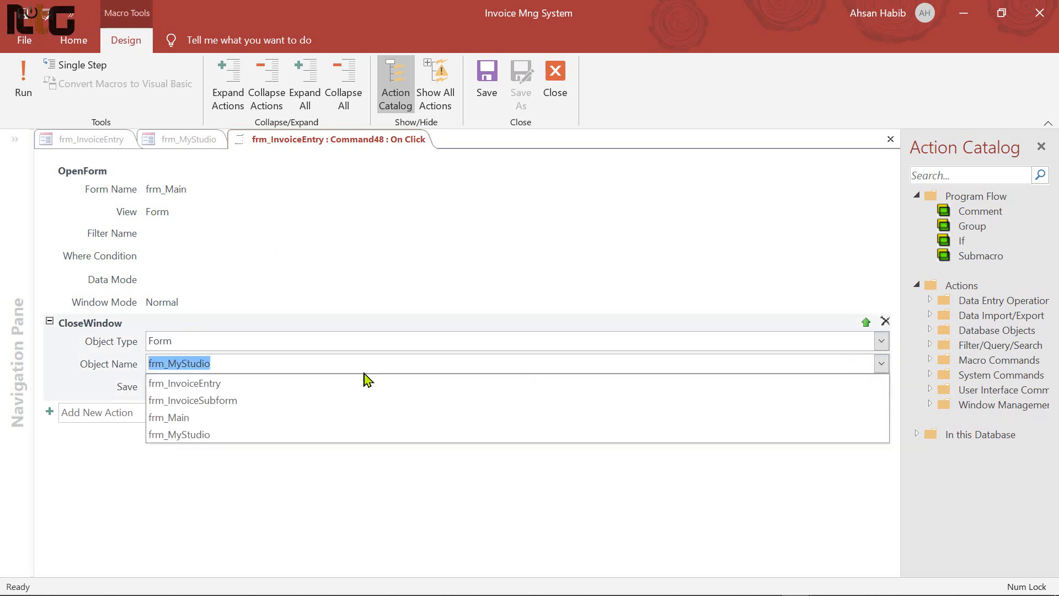
click(208, 383)
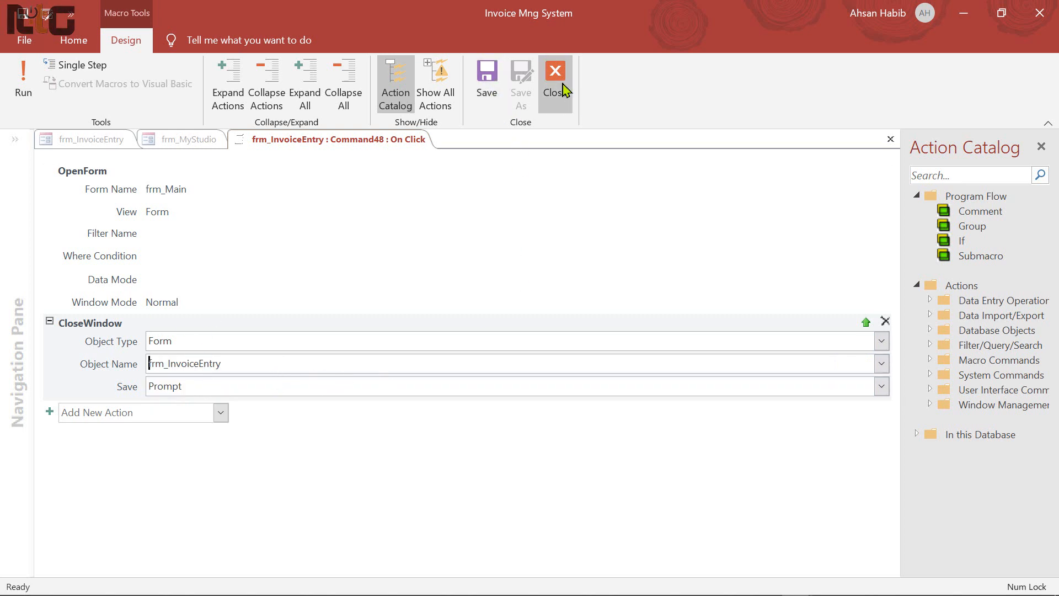
click(555, 83)
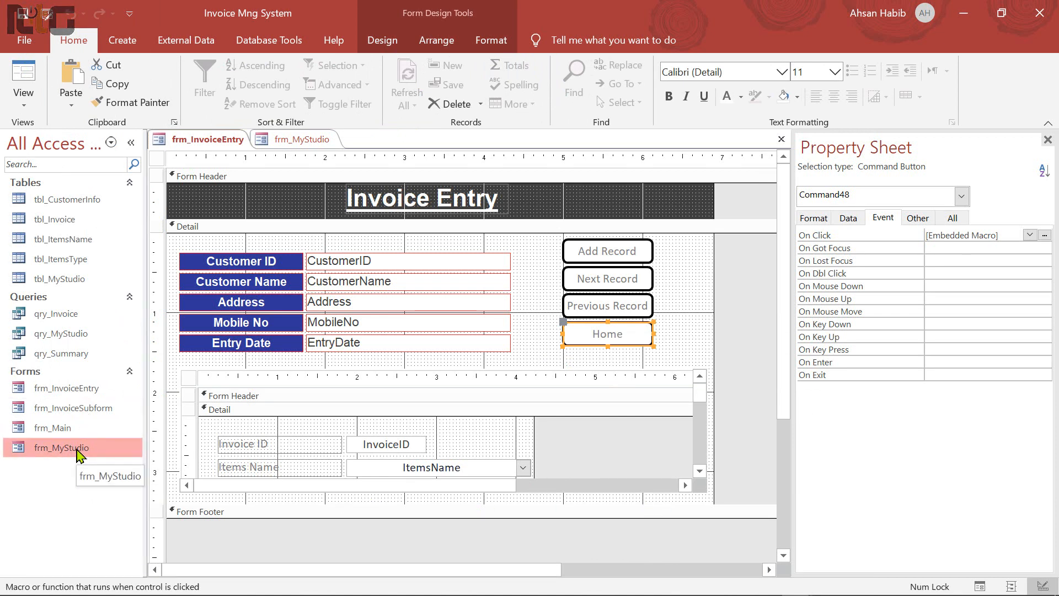
Select and copy the black bottom rectangle on frm_MyStudio, then switch back to frm_InvoiceEntry
click(287, 140)
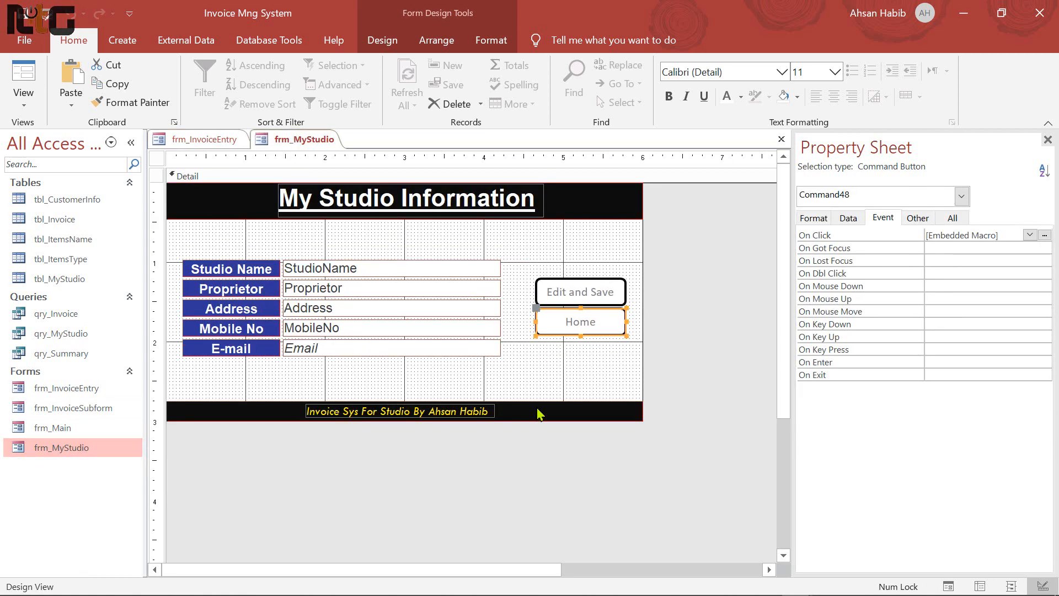
click(566, 413)
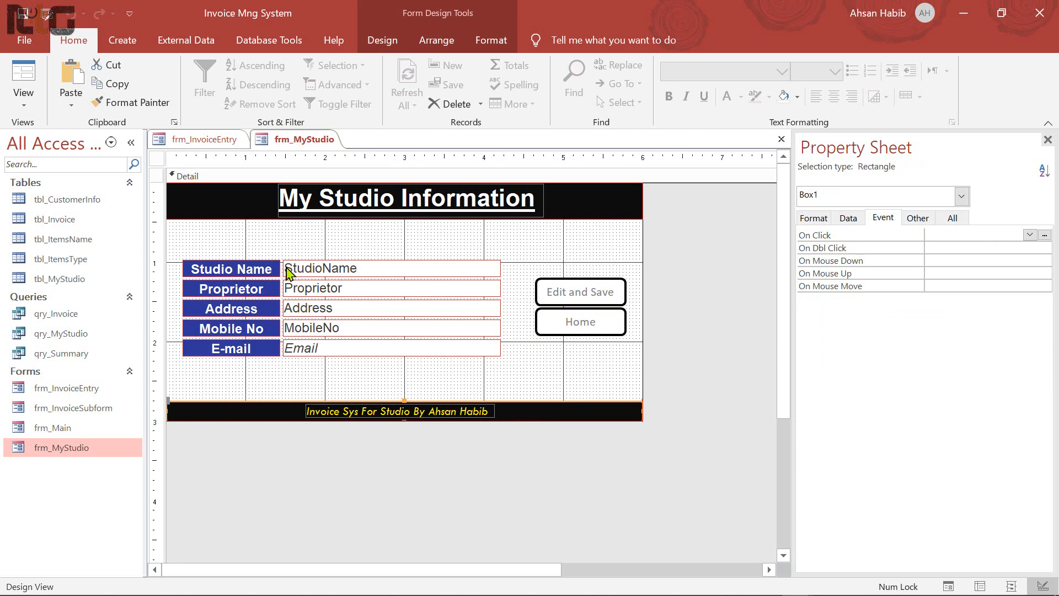
click(182, 141)
click(538, 259)
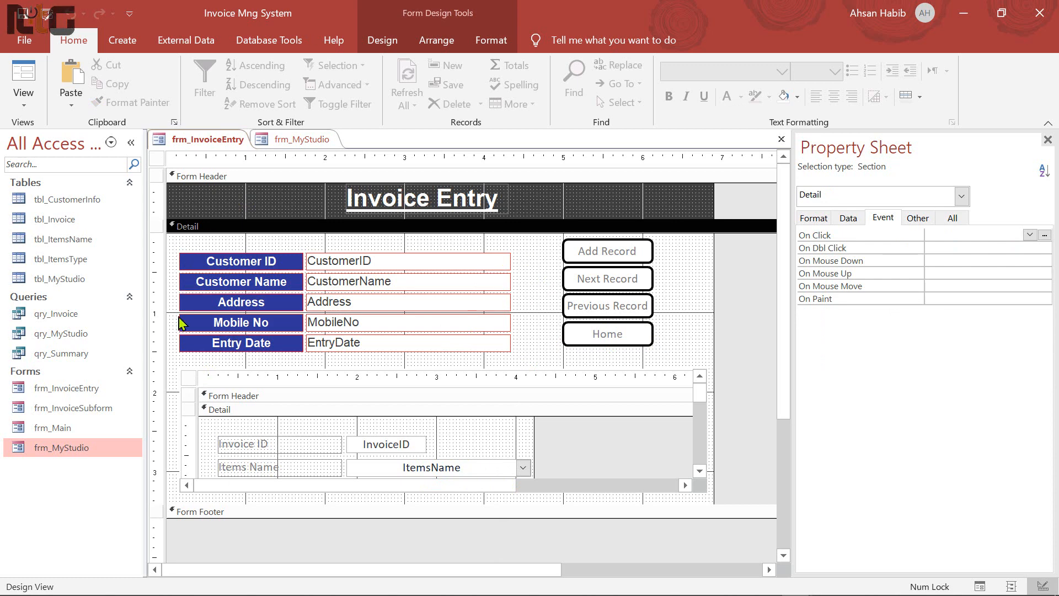
Paste the black bar into Detail, stretch it full width, move it below the subform and thin it
right_click(176, 365)
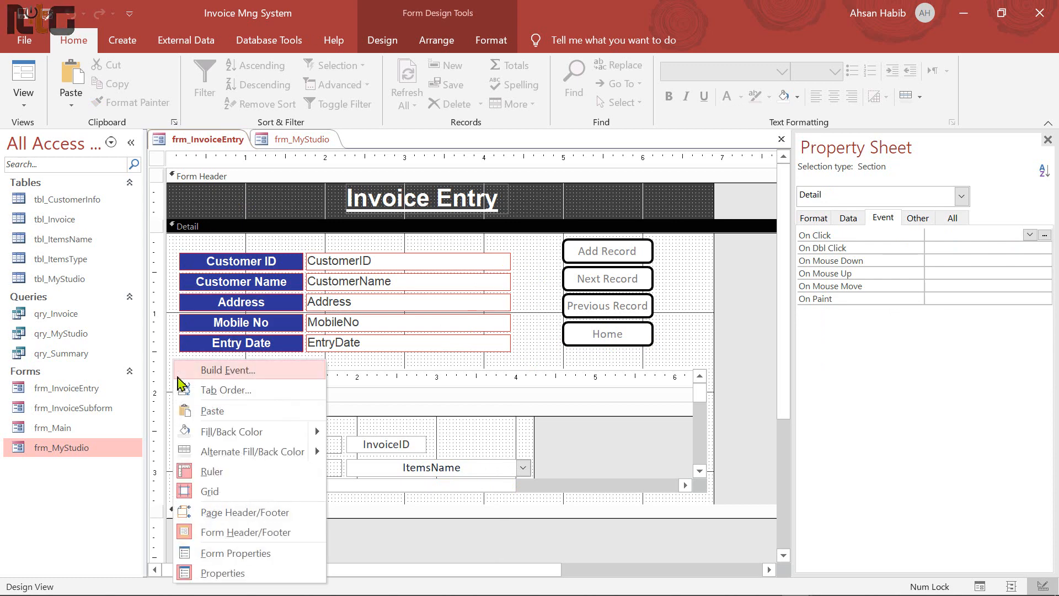
click(302, 408)
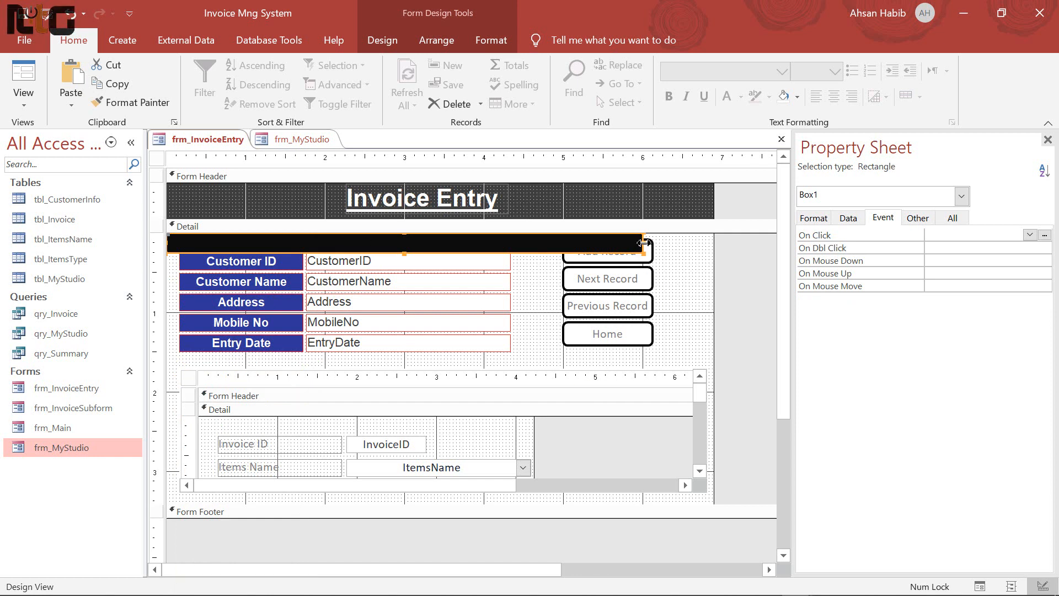
drag(644, 250, 711, 251)
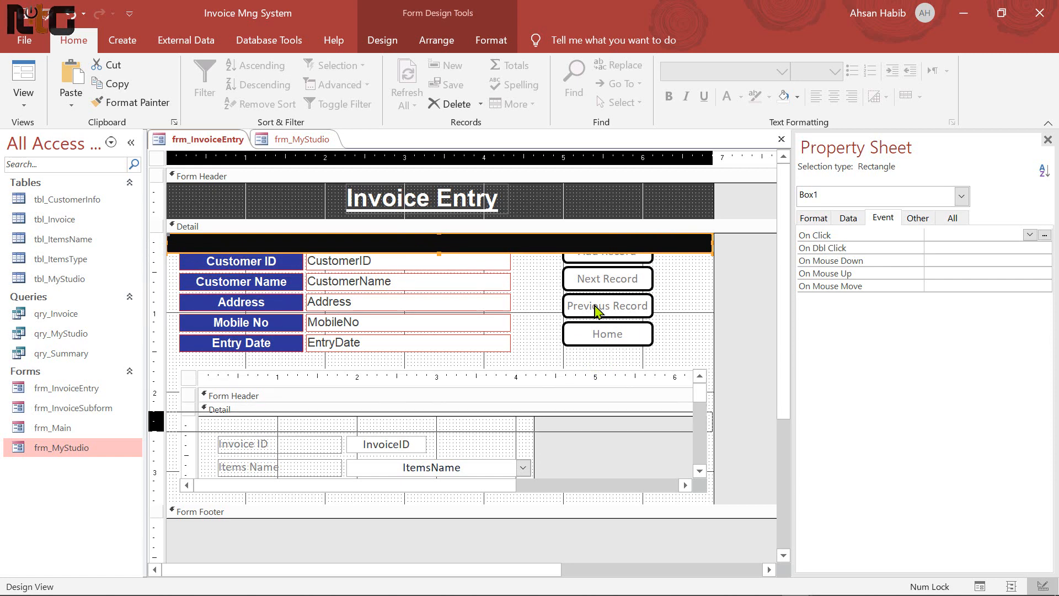
key(Down)
key(Down)
key(Down)
key(Down)
key(Down)
key(Down)
key(Down)
key(Down)
key(Down)
key(Down)
key(Down)
key(Down)
key(Down)
key(Down)
key(Down)
key(Down)
key(Down)
key(Down)
key(Down)
key(Down)
drag(439, 438, 442, 426)
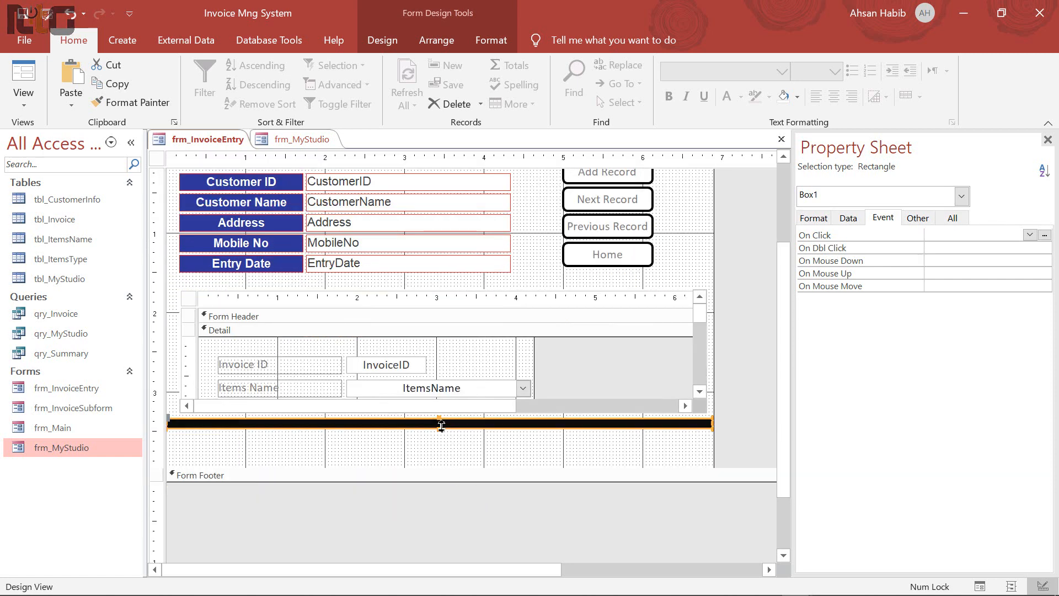
Shrink the Detail section to end just below the bar and preview in Form View
click(498, 475)
drag(510, 466, 513, 428)
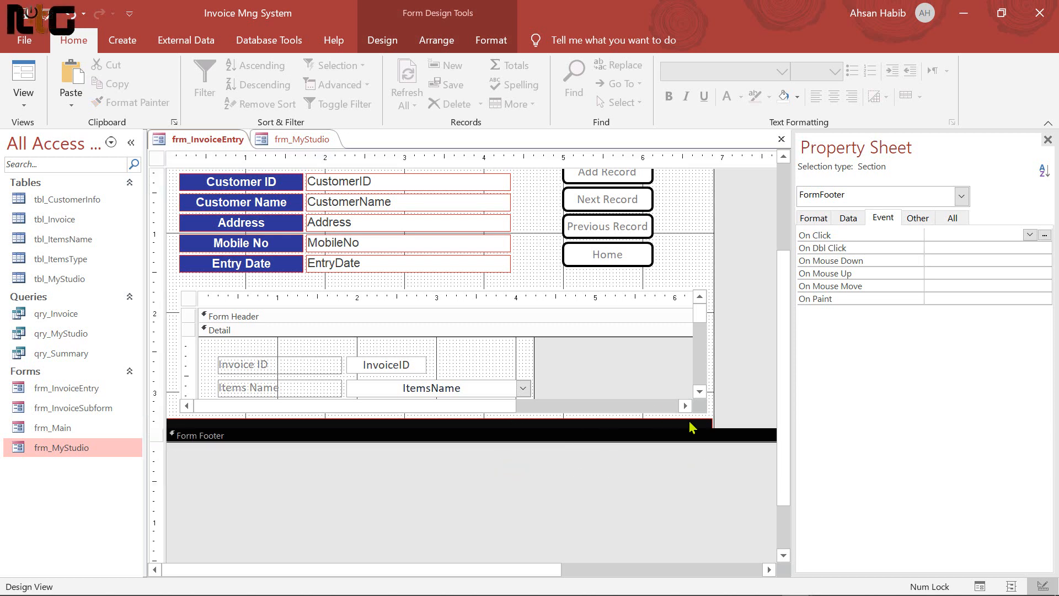
click(739, 418)
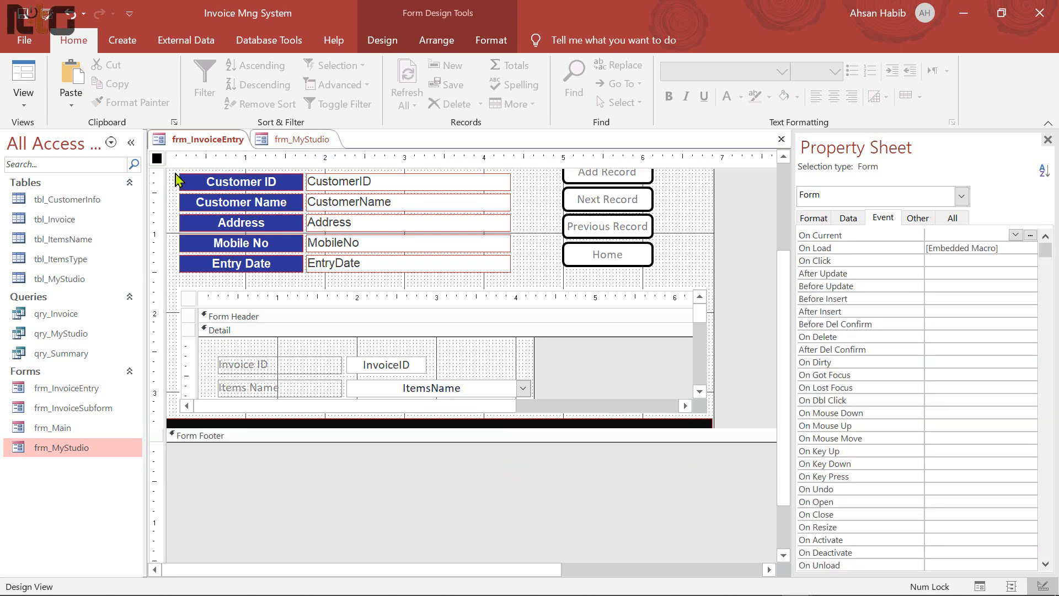
click(23, 88)
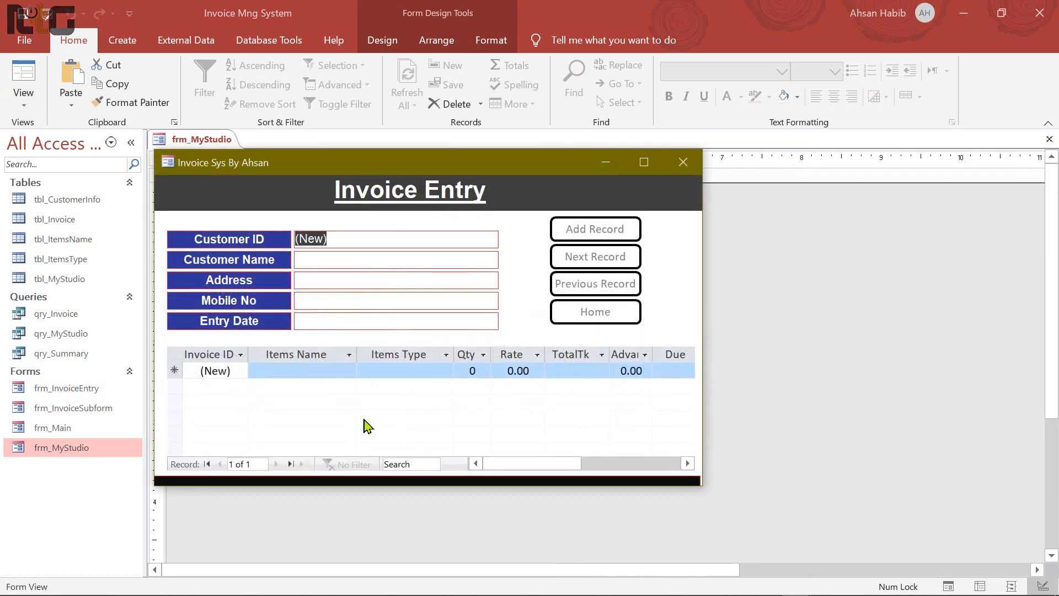
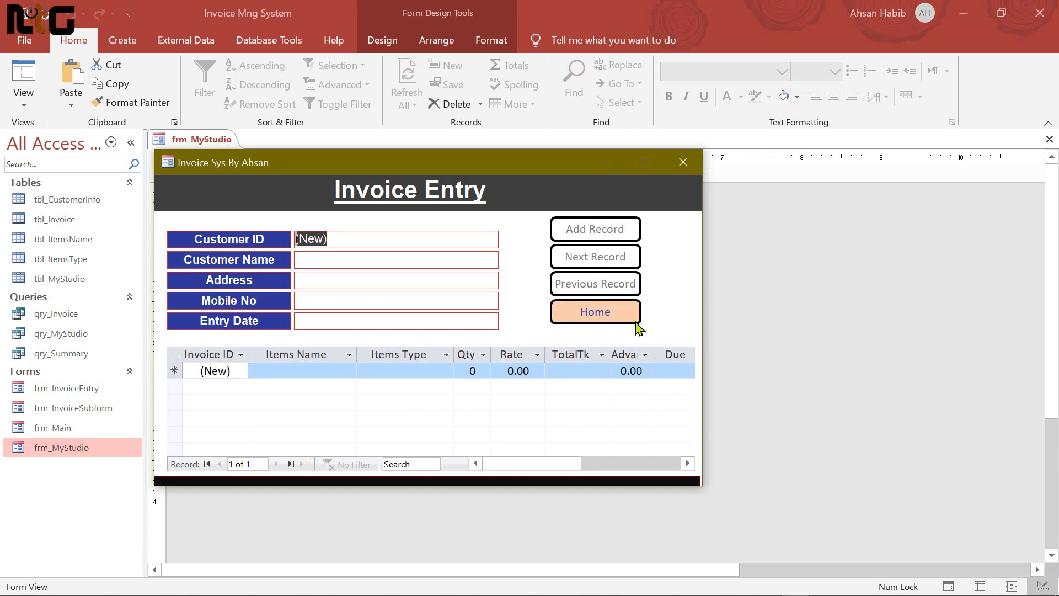
Switch the invoice form to Design View, then close frm_InvoiceEntry and frm_MyStudio
right_click(519, 233)
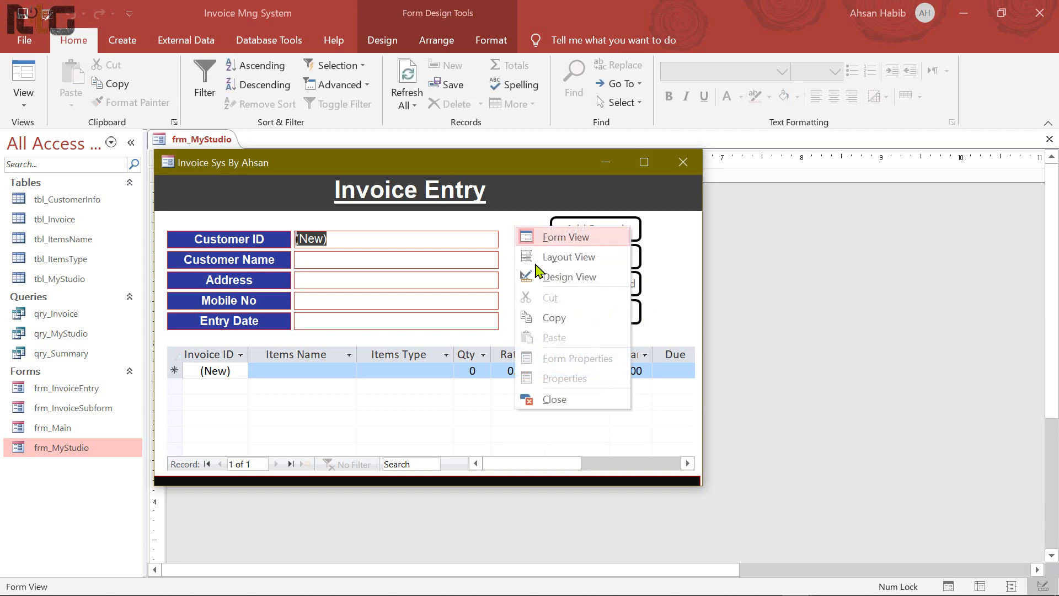
click(542, 278)
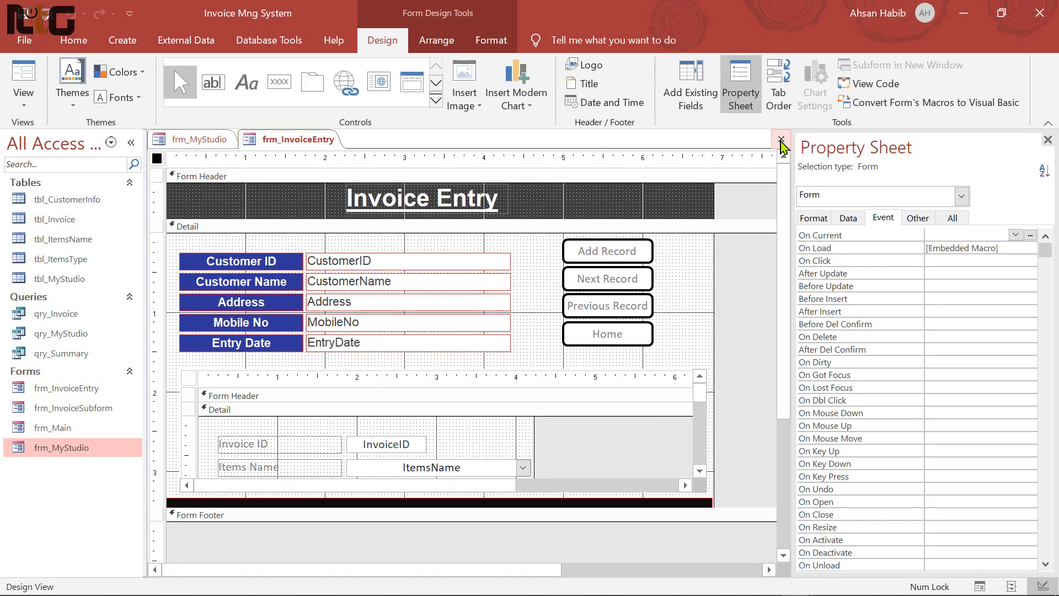
click(780, 140)
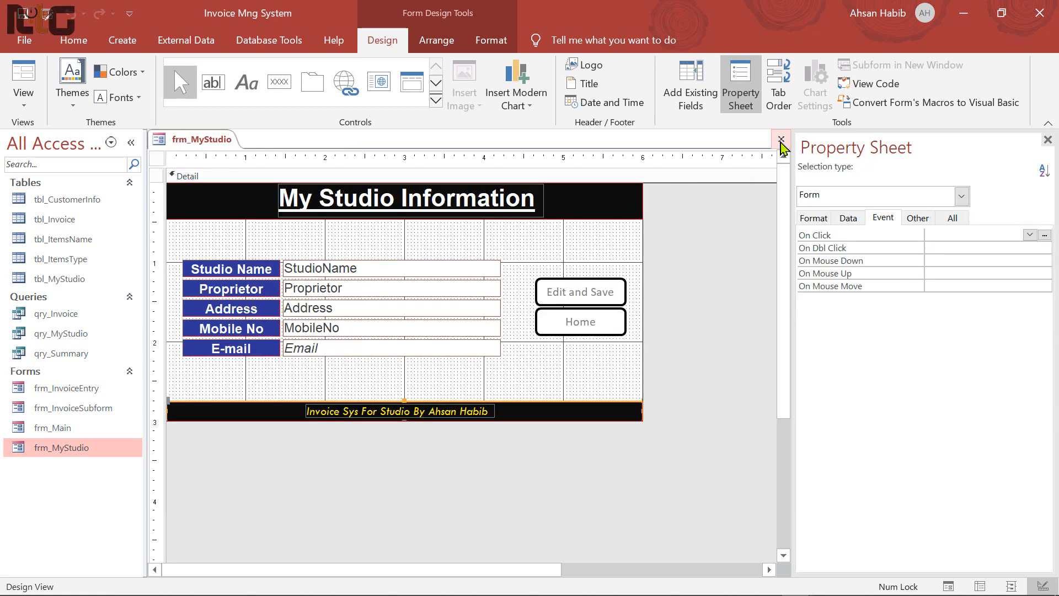
click(781, 140)
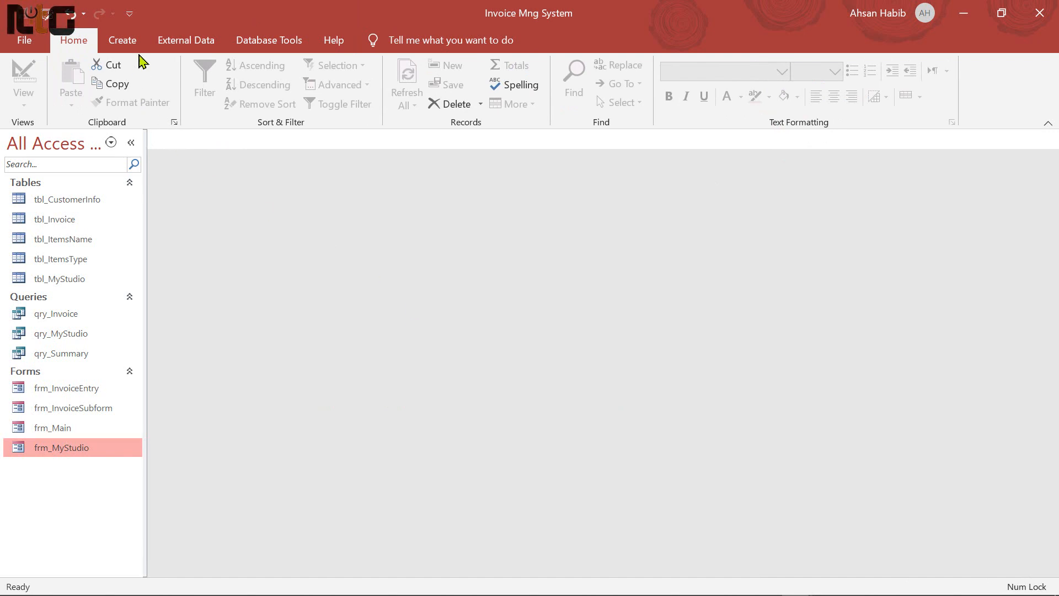
Start a blank report in Report Design and save it as rpt_Invoice
click(140, 49)
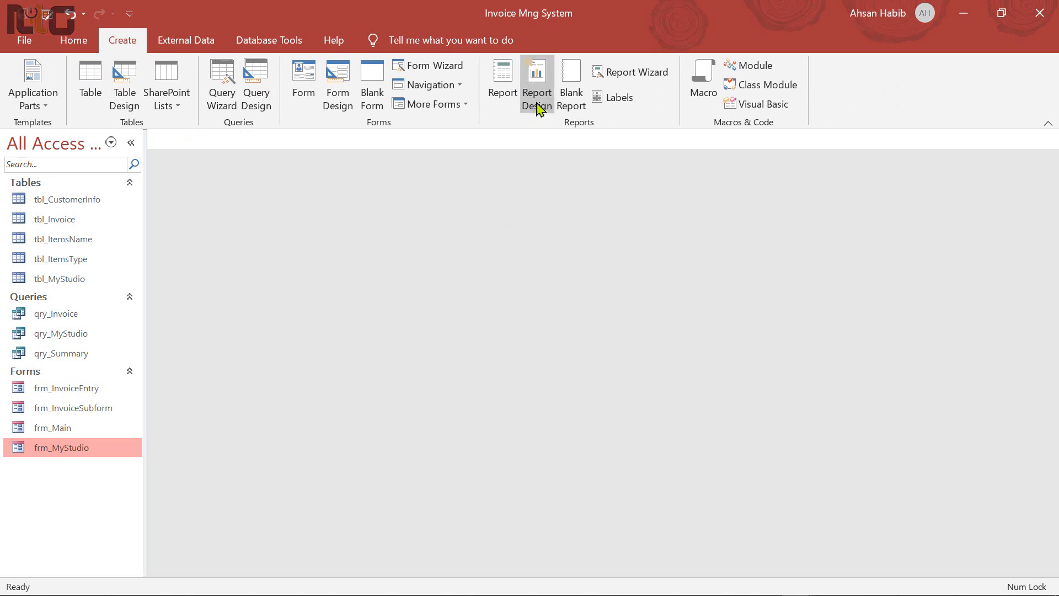
click(538, 107)
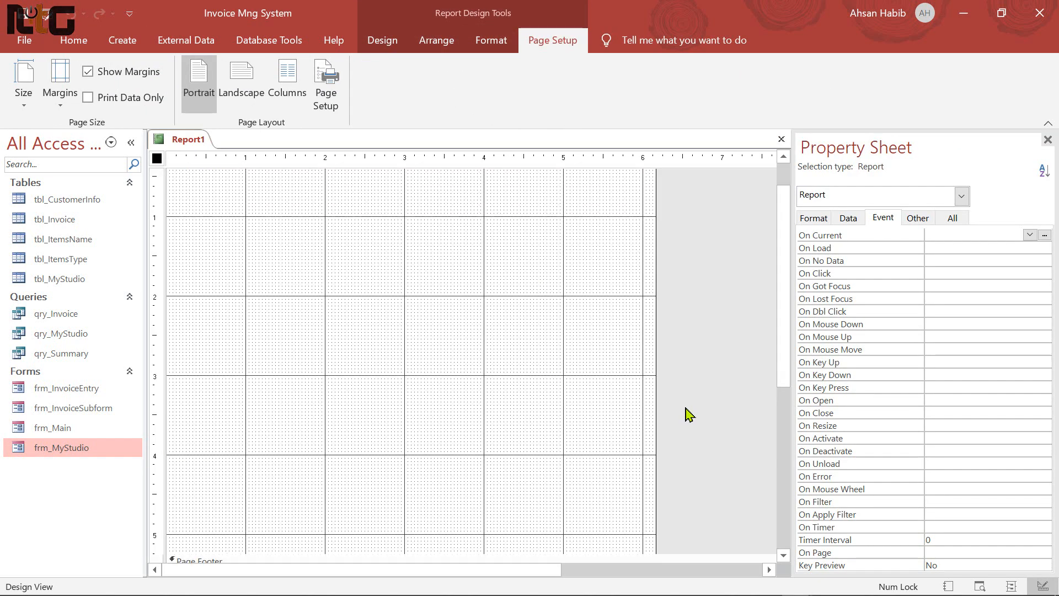
click(606, 358)
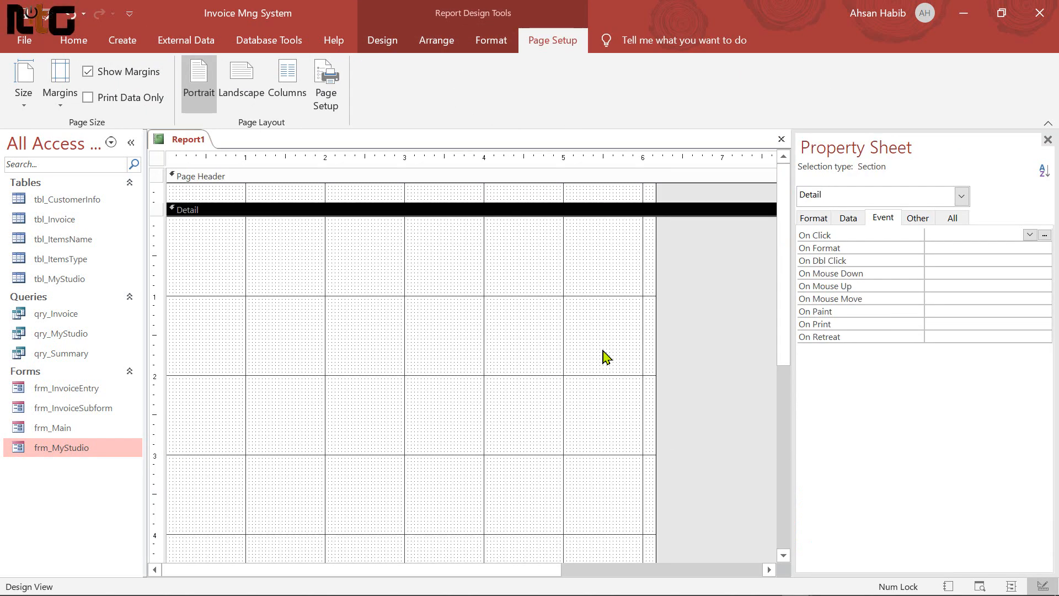
key(ctrl+s)
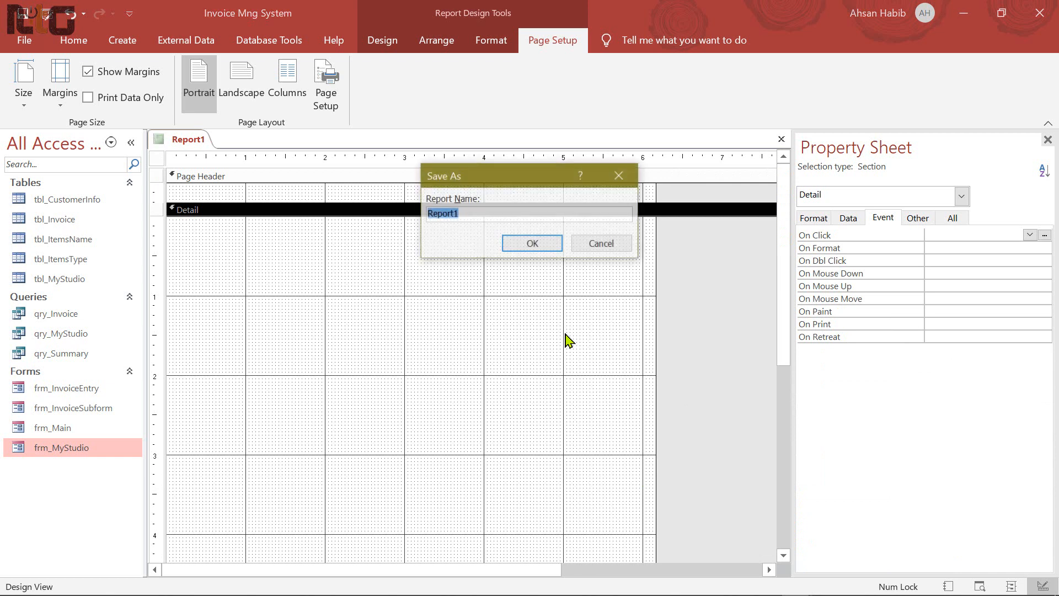
key(BackSpace)
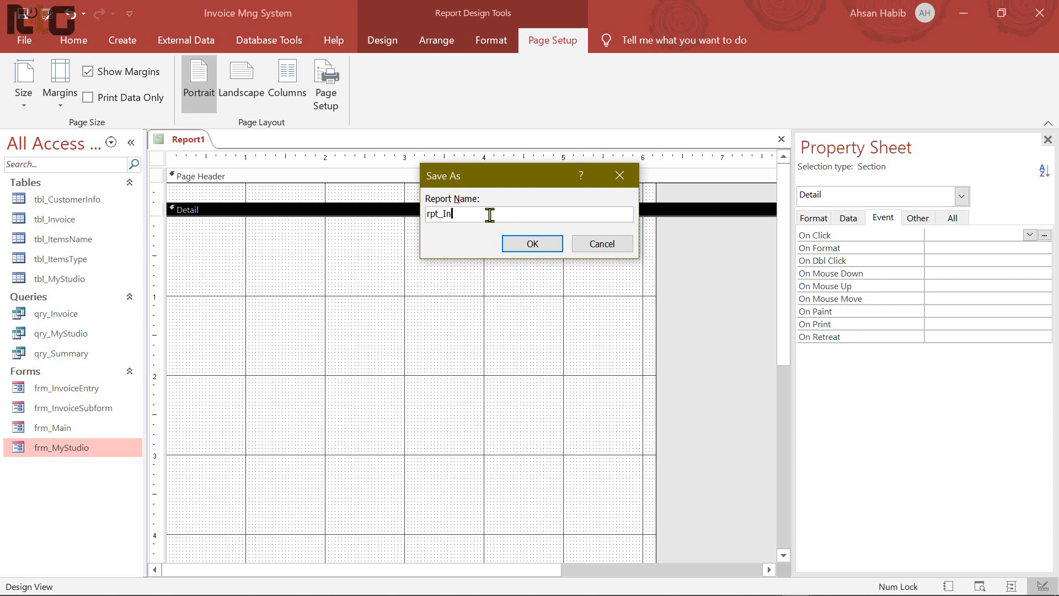
text(rpt_Invoice)
click(531, 243)
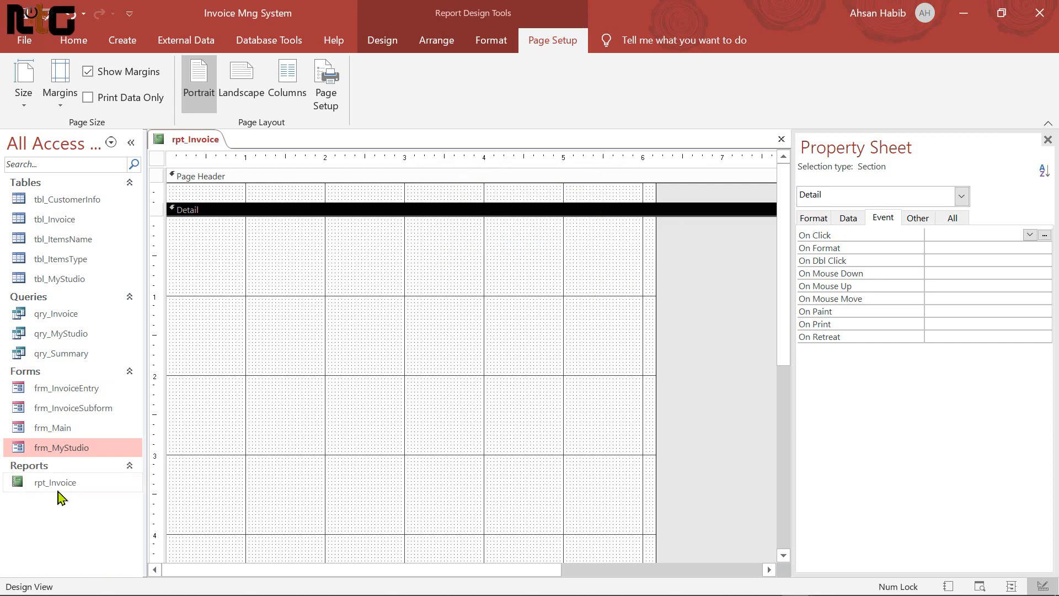
Add Report Header/Footer sections, make the header about 1.4 inches tall with dark blue fill
right_click(517, 261)
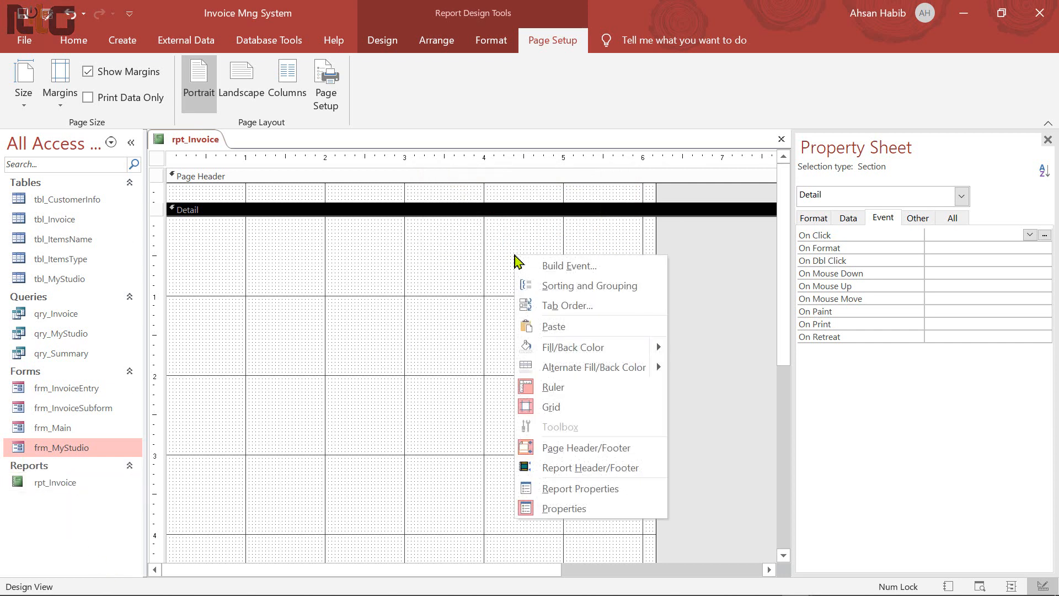
click(622, 470)
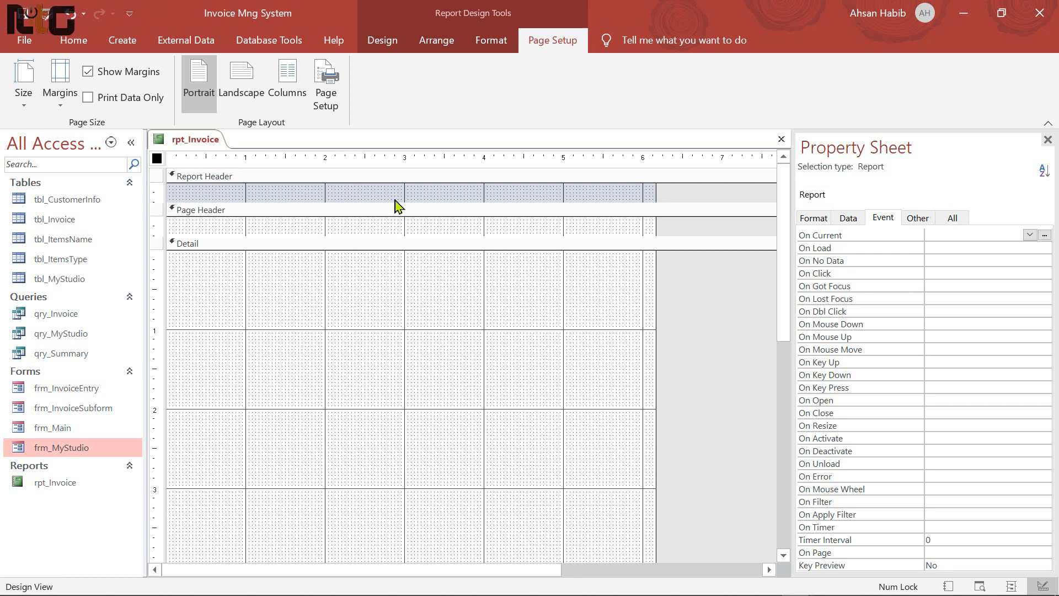
drag(428, 203, 429, 293)
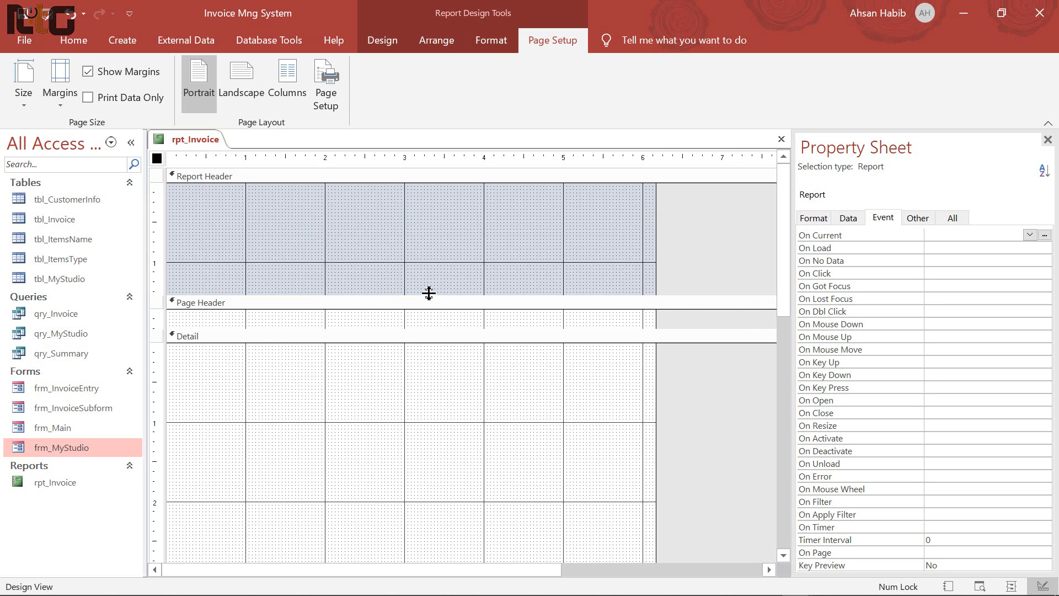
right_click(425, 212)
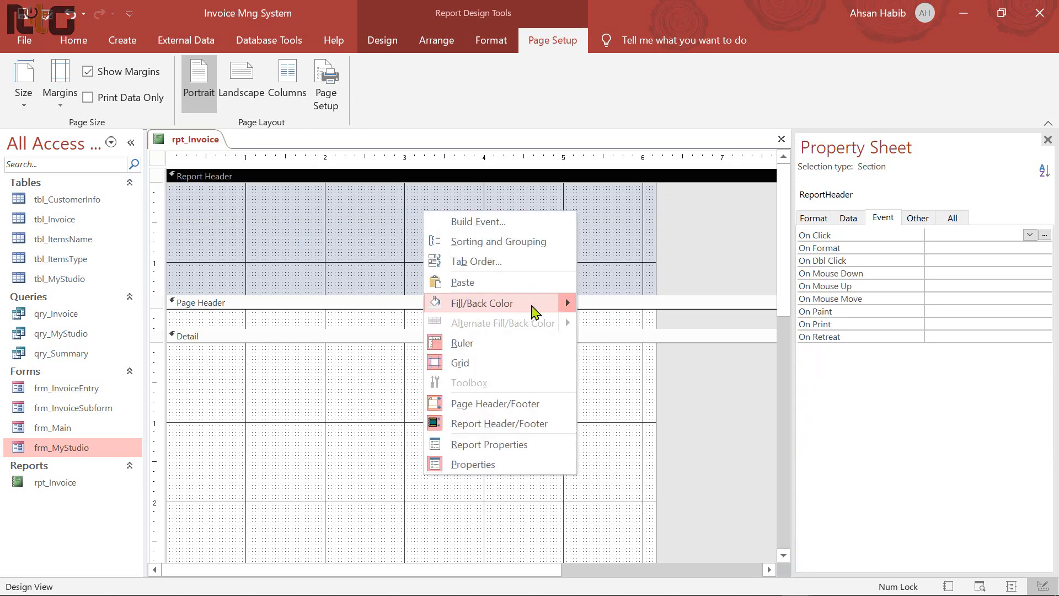
mouse_move(570, 309)
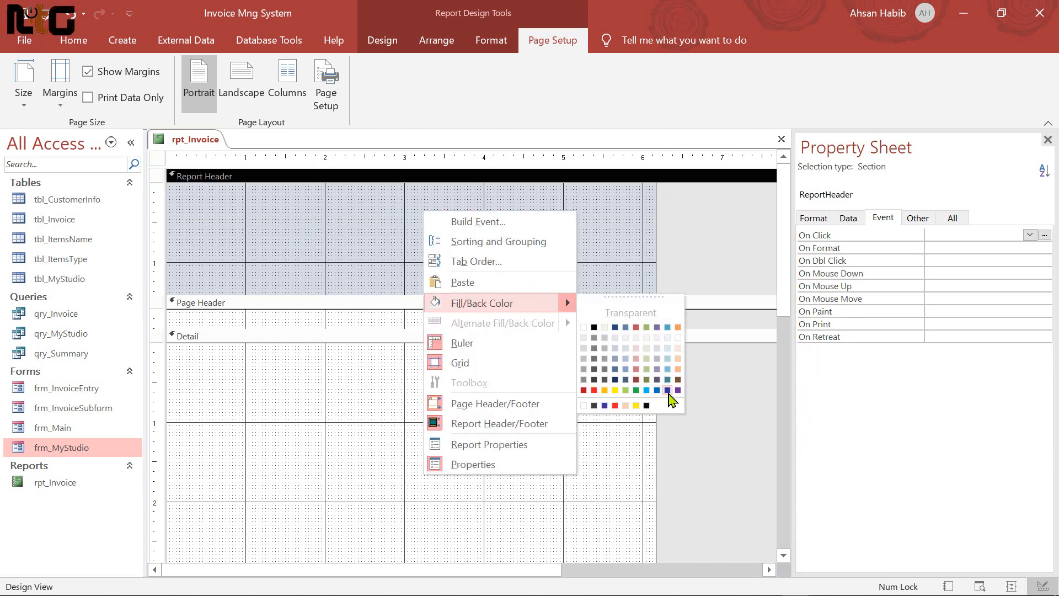
click(667, 390)
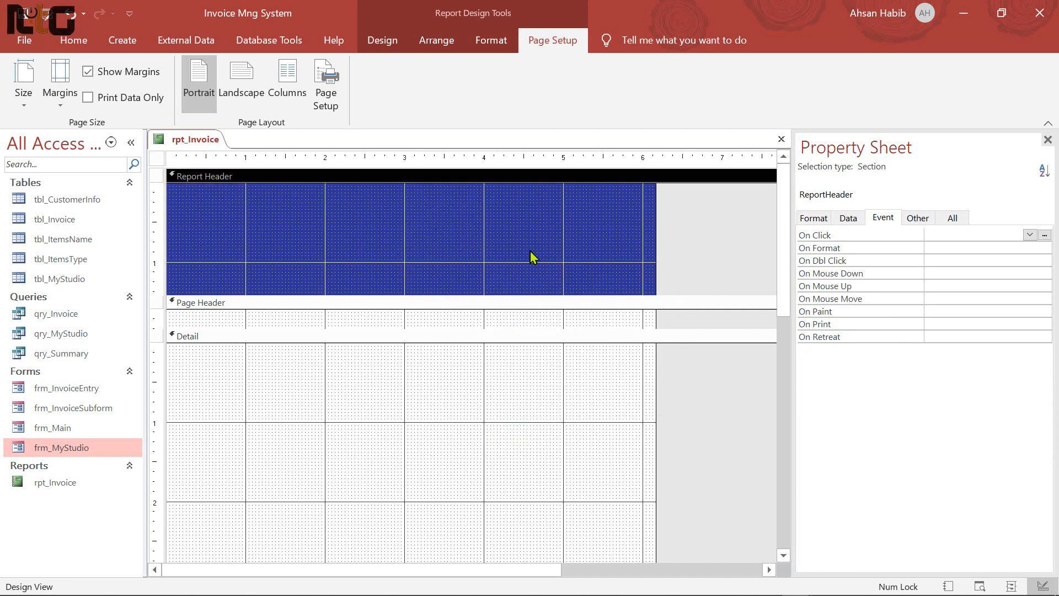
Hide the side panes and widen the report grid to about 10 inches
drag(657, 246, 777, 248)
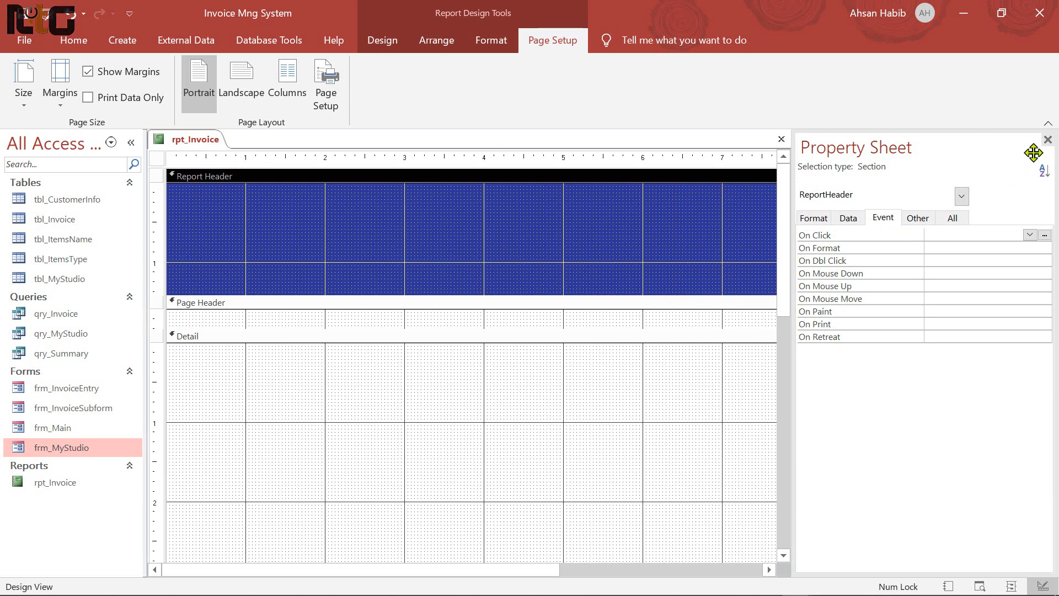
click(1048, 143)
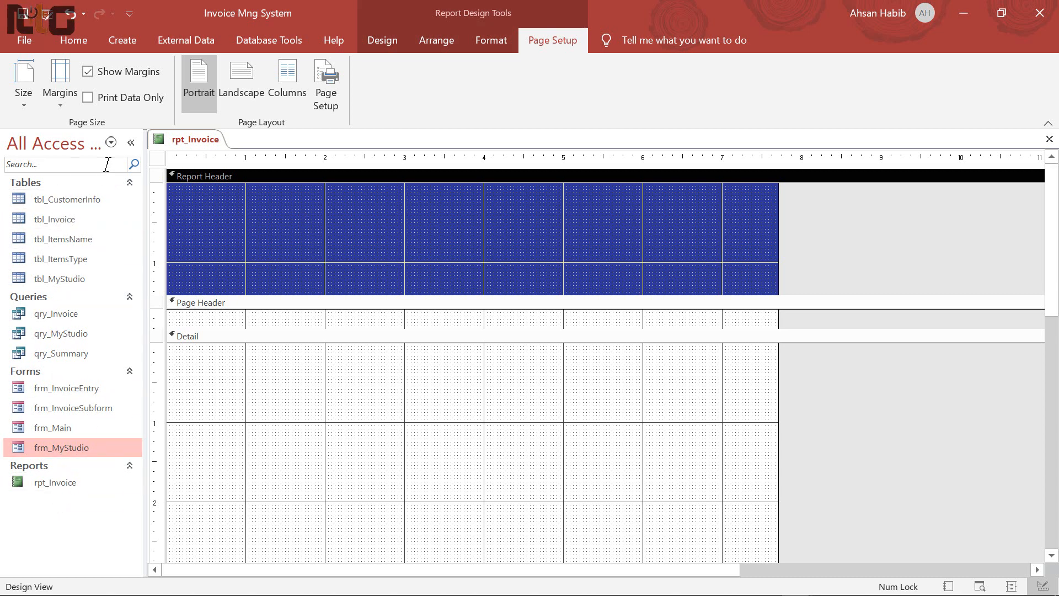
click(131, 142)
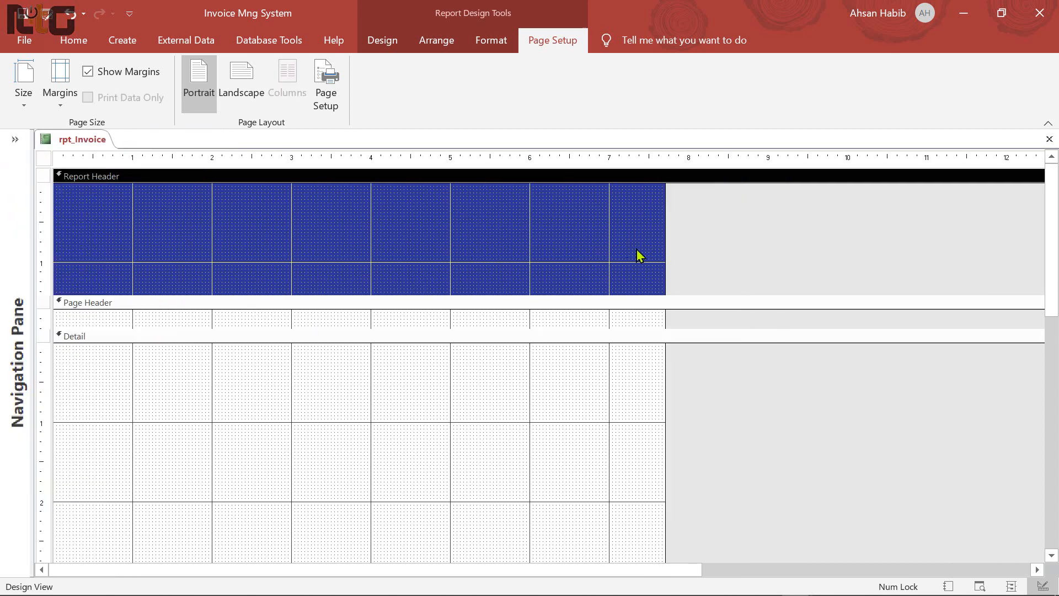
drag(665, 241, 735, 245)
drag(849, 239, 861, 239)
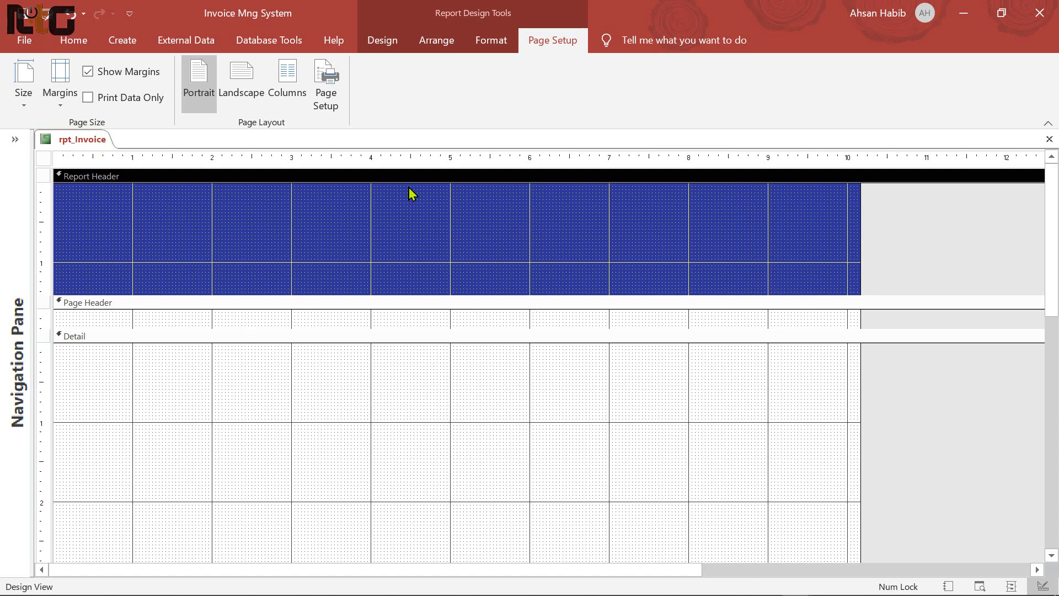
Set the report's Record Source to qry_Invoice and show the Add Existing Fields list
click(390, 42)
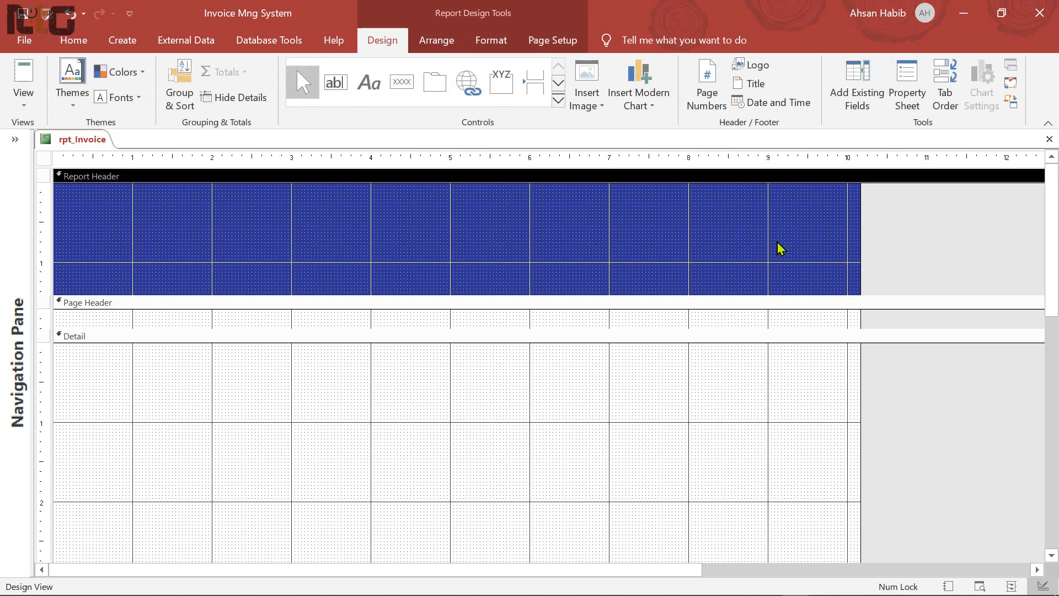
click(905, 97)
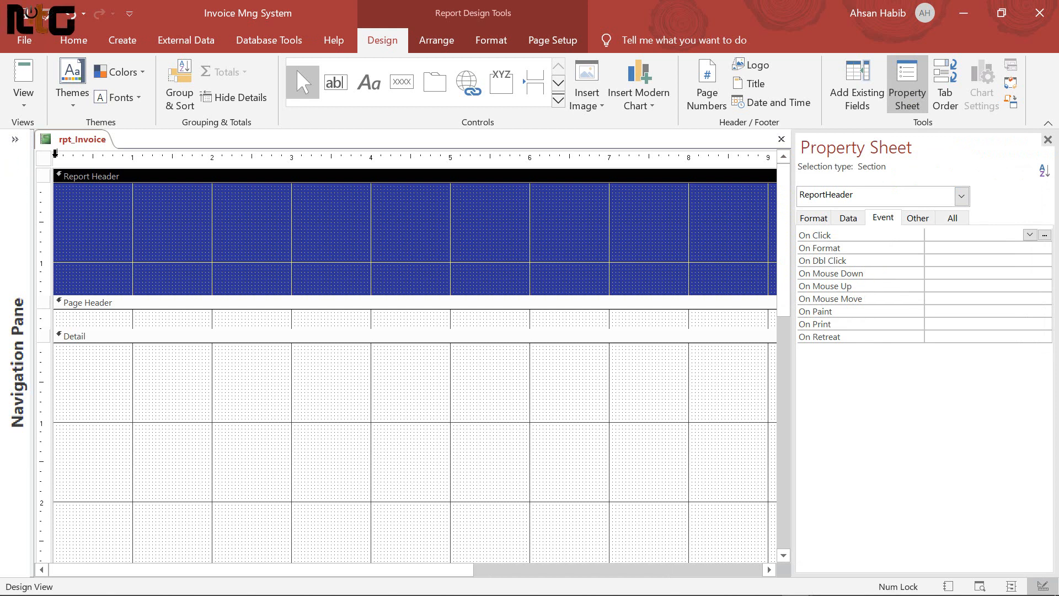
click(44, 159)
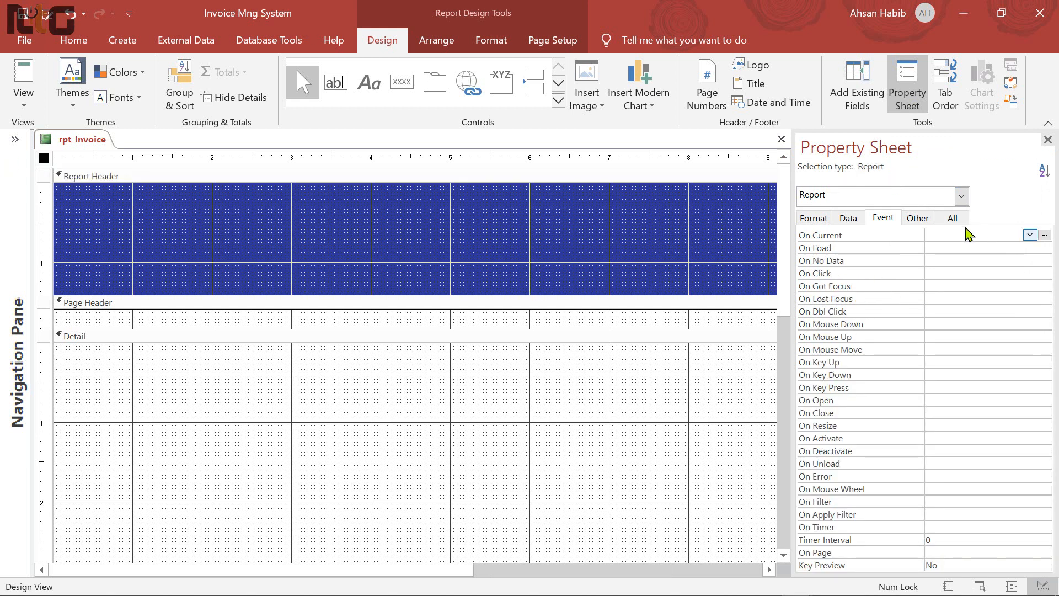
click(953, 219)
click(957, 249)
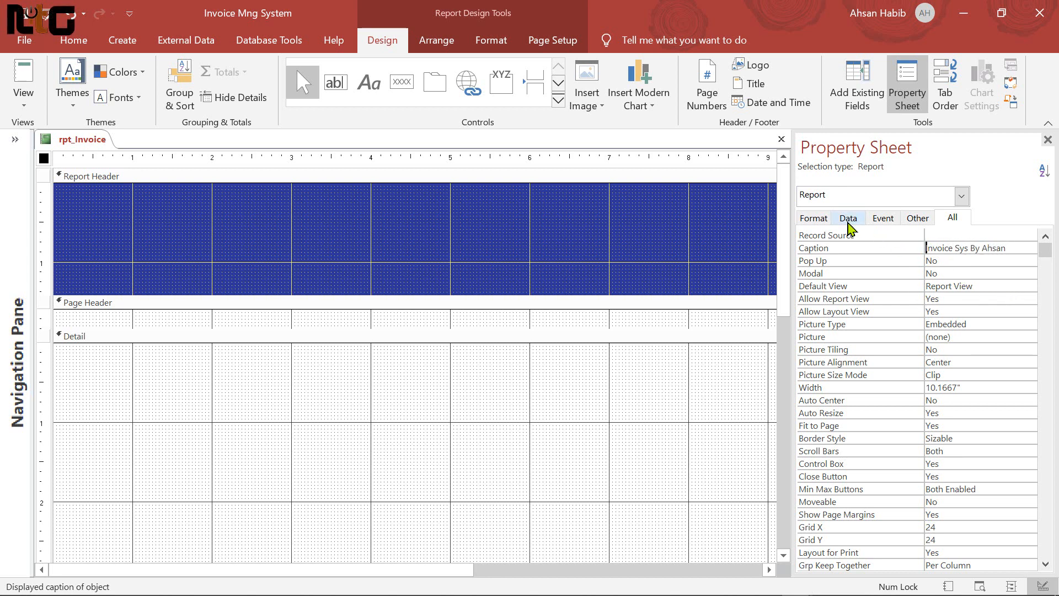
click(849, 225)
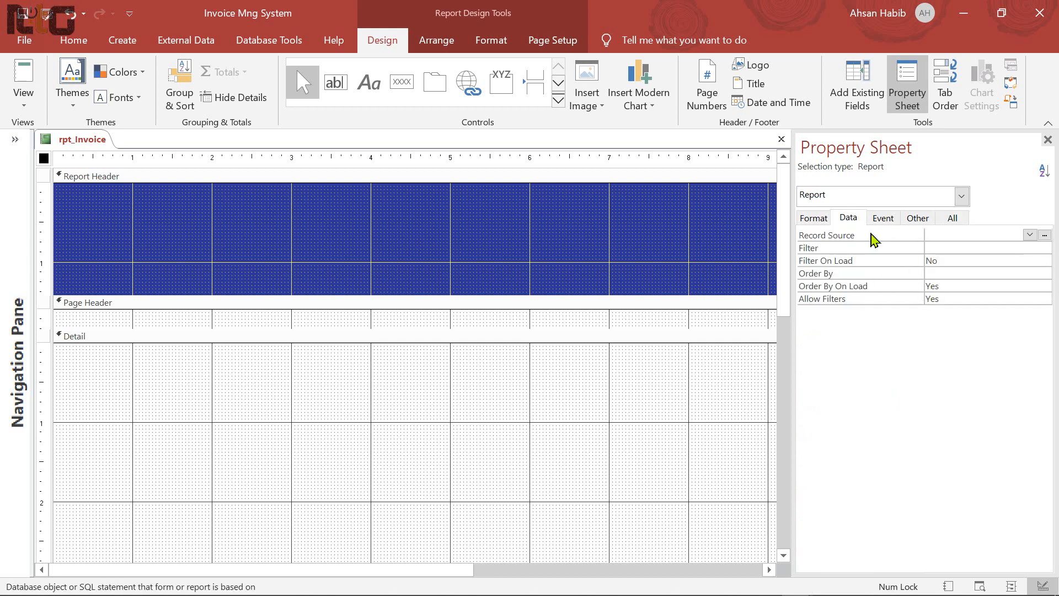
click(1030, 236)
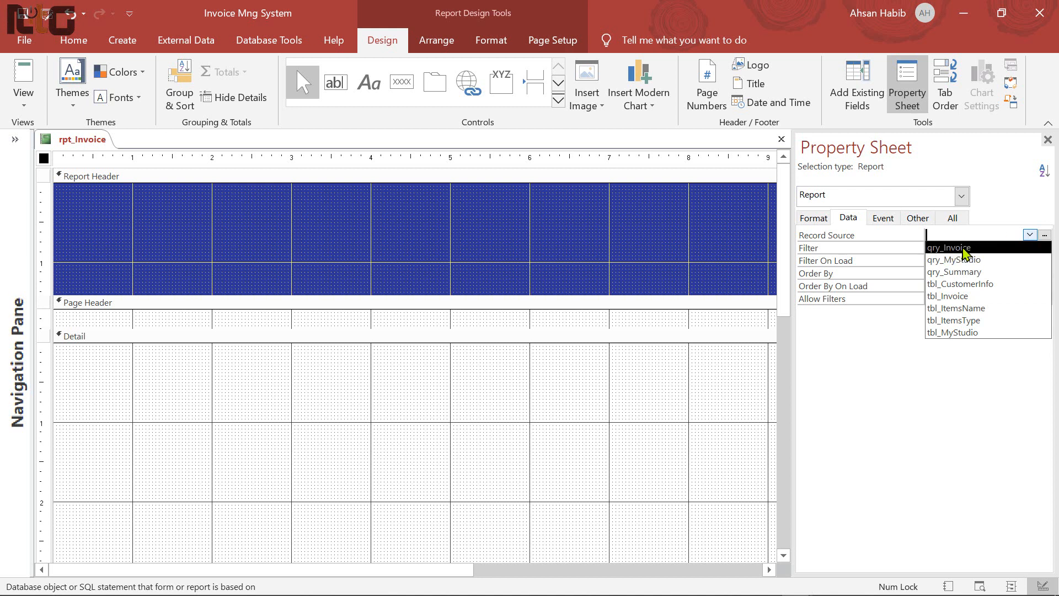
click(975, 248)
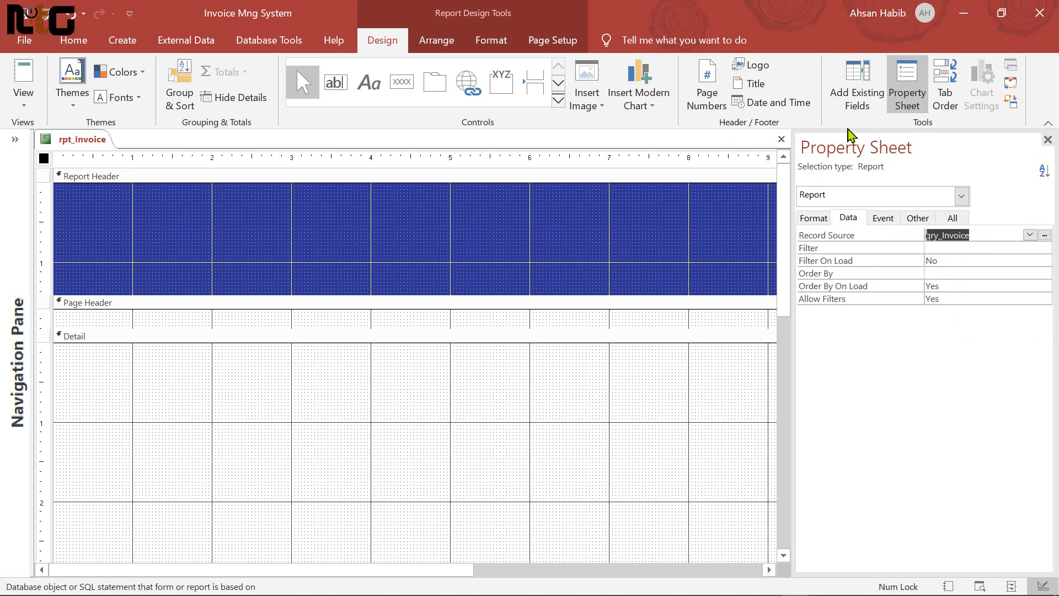
click(863, 101)
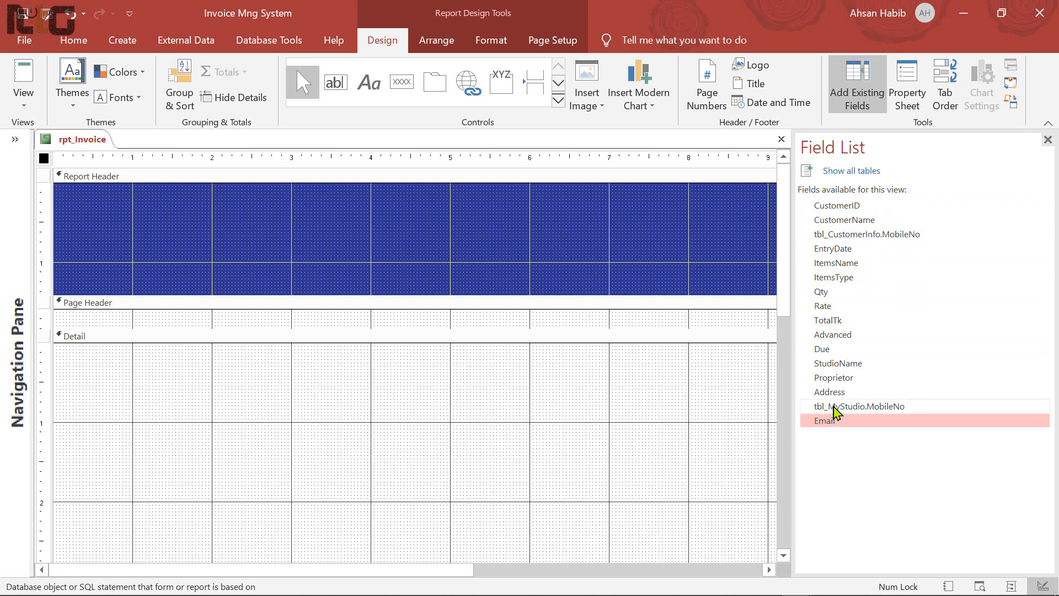
Drag StudioName, Proprietor, Address, MobileNo and Email into the Report Header
click(832, 366)
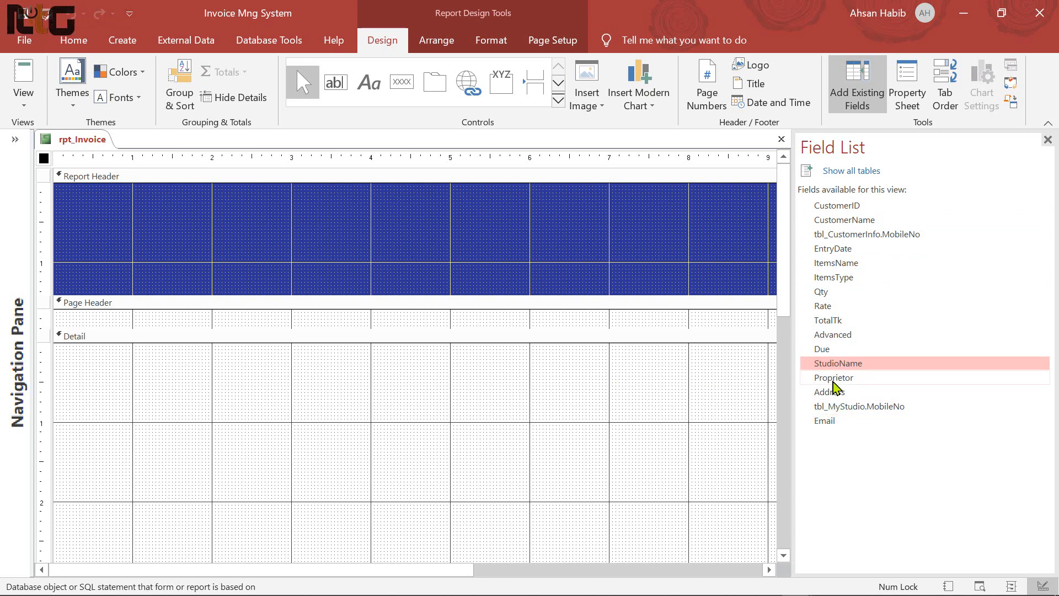
ctrl+click(833, 379)
ctrl+click(834, 393)
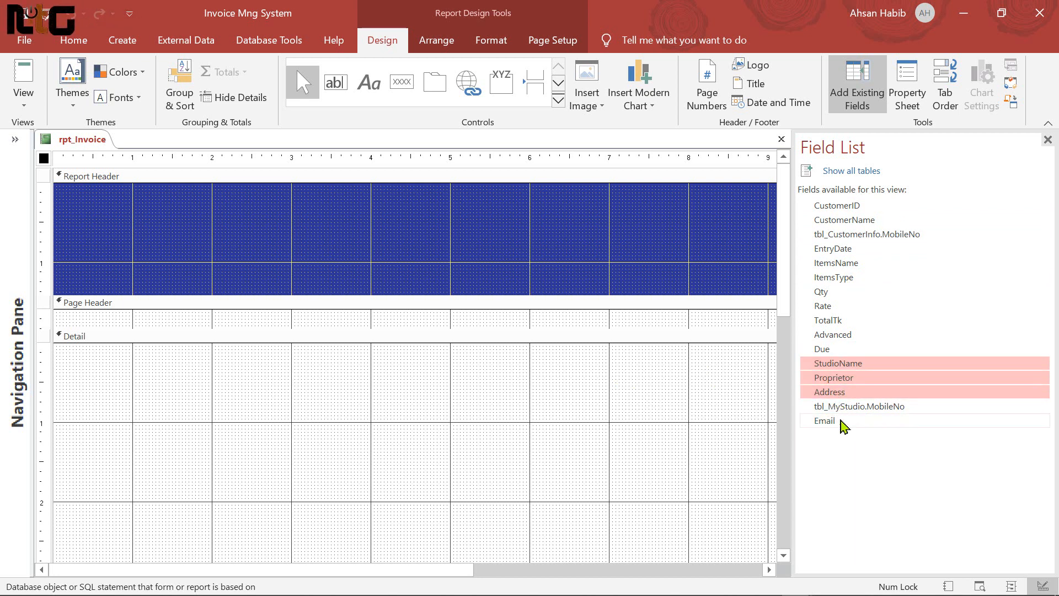
ctrl+click(876, 409)
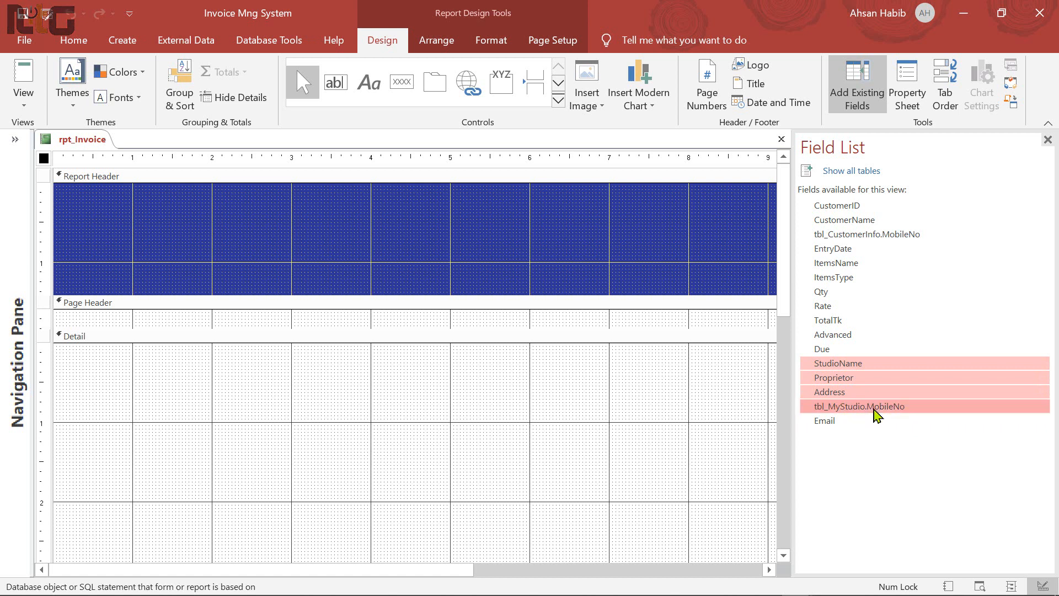
ctrl+click(828, 423)
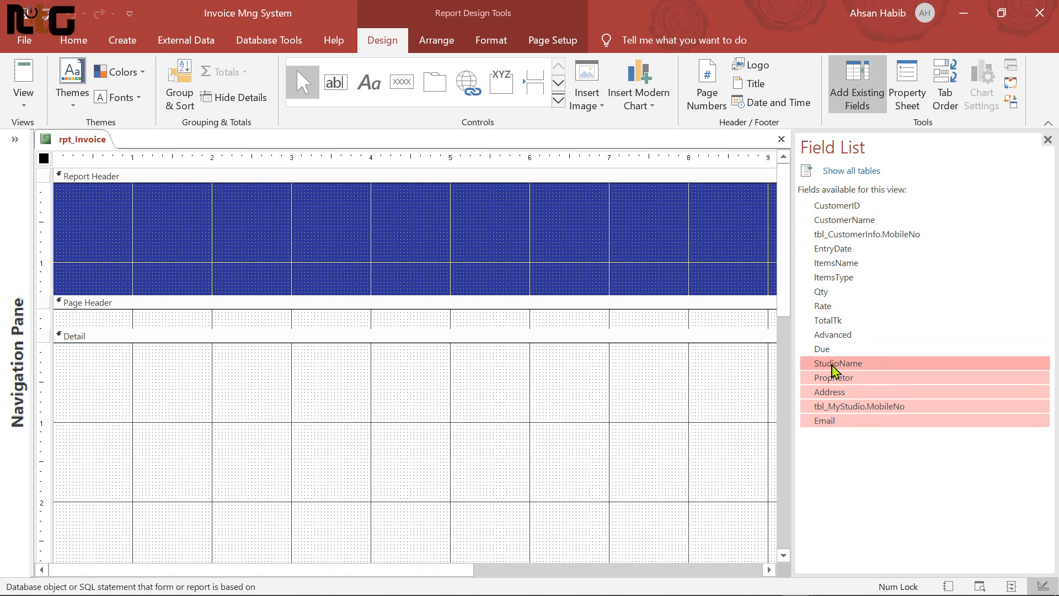
drag(832, 366, 316, 246)
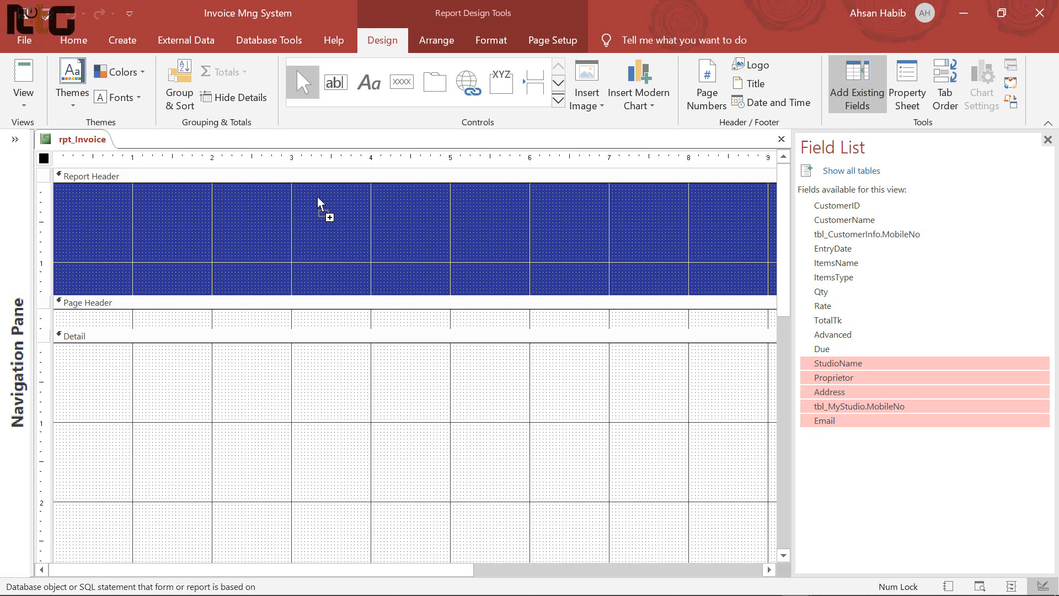
drag(318, 197, 318, 197)
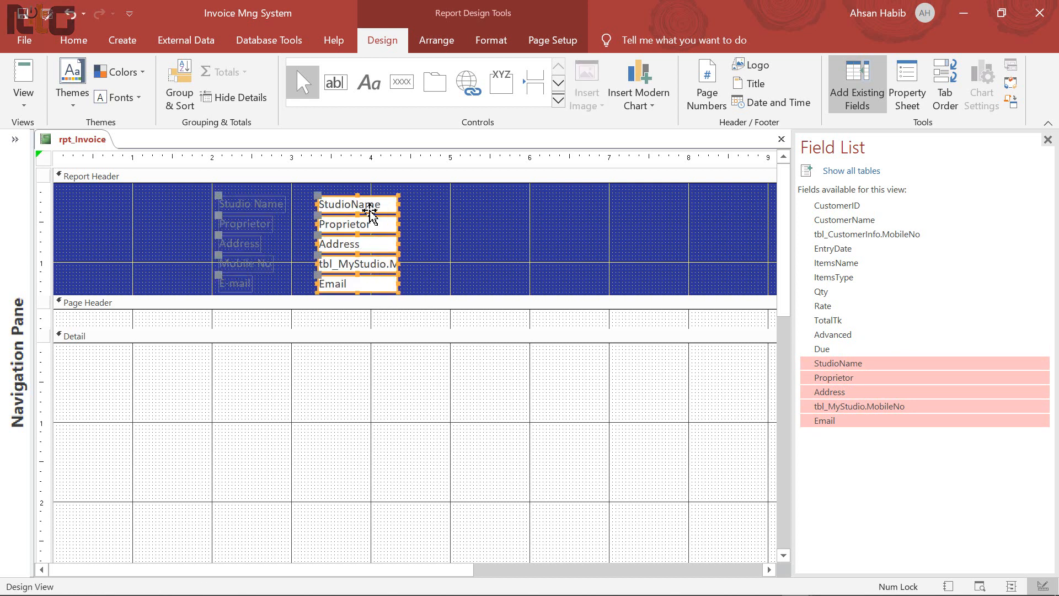
Delete the five field labels, then move the text boxes to the left edge and widen them
drag(200, 208, 267, 298)
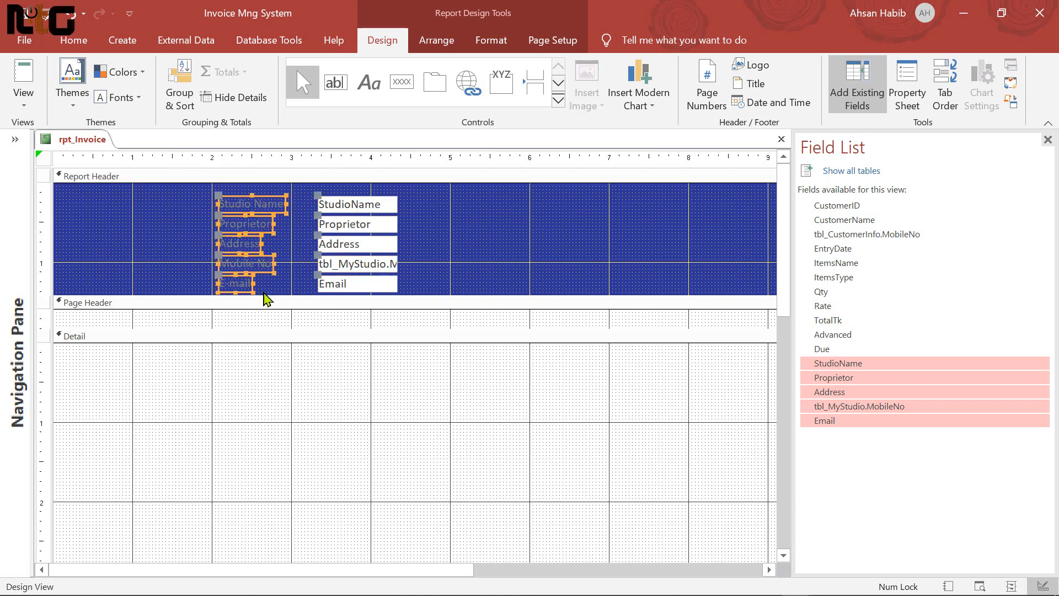
key(Delete)
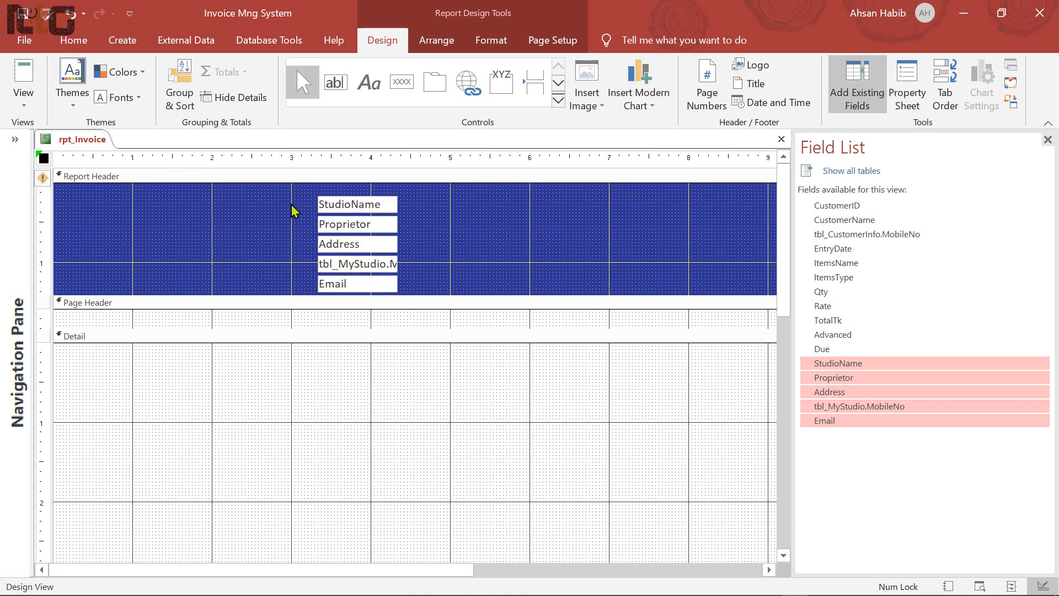
drag(301, 194, 408, 301)
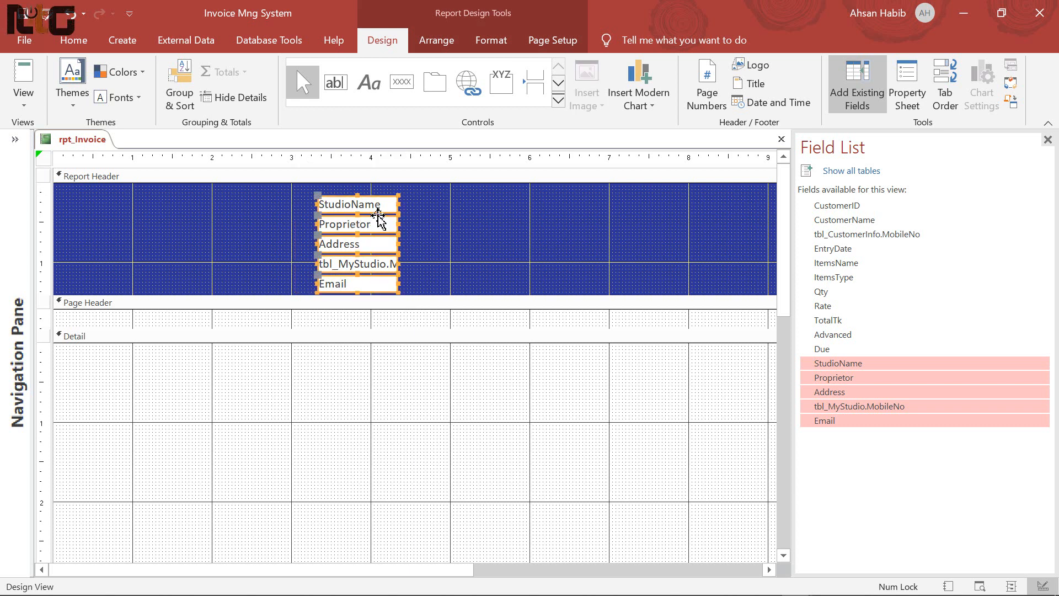
drag(380, 206, 135, 200)
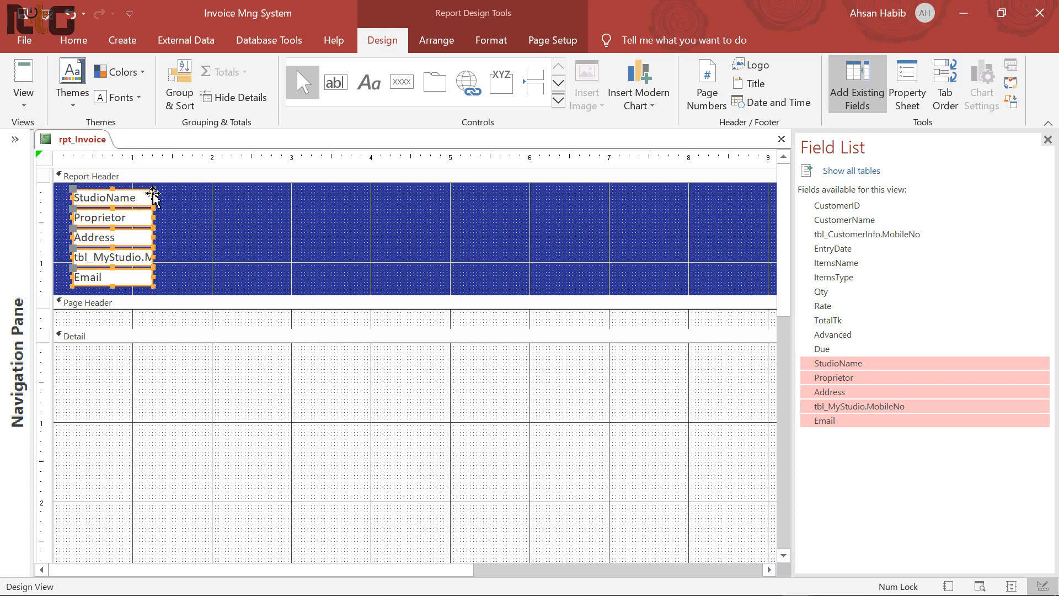
drag(163, 197, 335, 202)
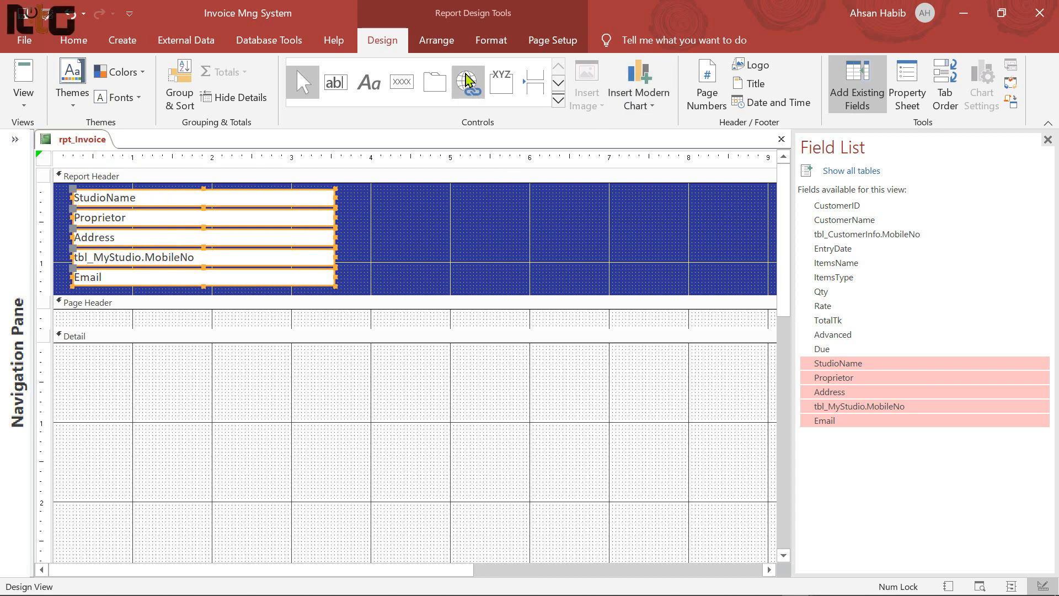
click(491, 40)
Give the studio fields a transparent fill with white, bold Arial text
click(795, 85)
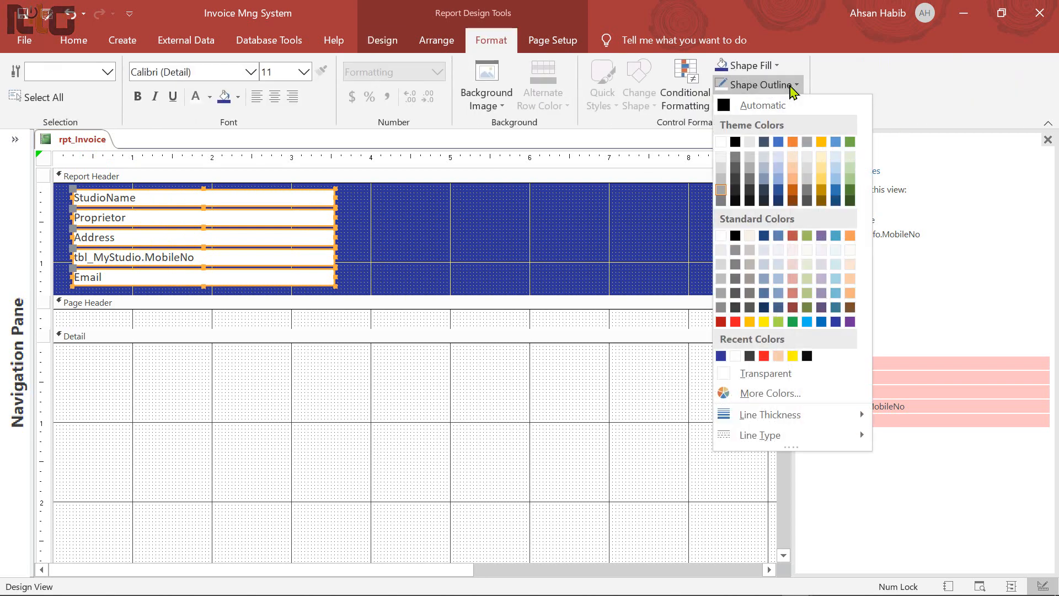
click(787, 253)
click(769, 65)
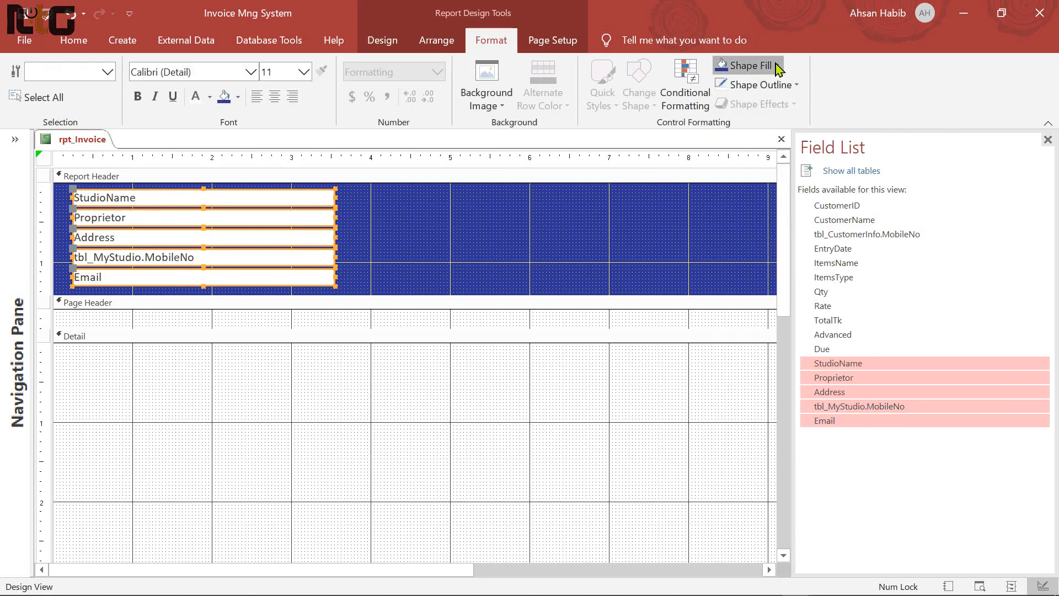
click(773, 355)
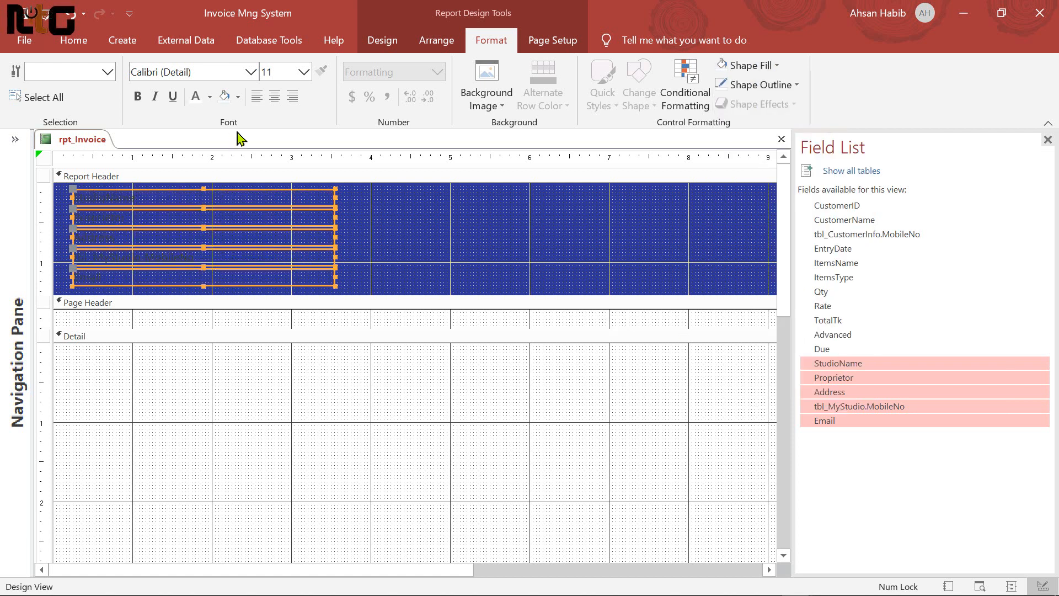
click(209, 97)
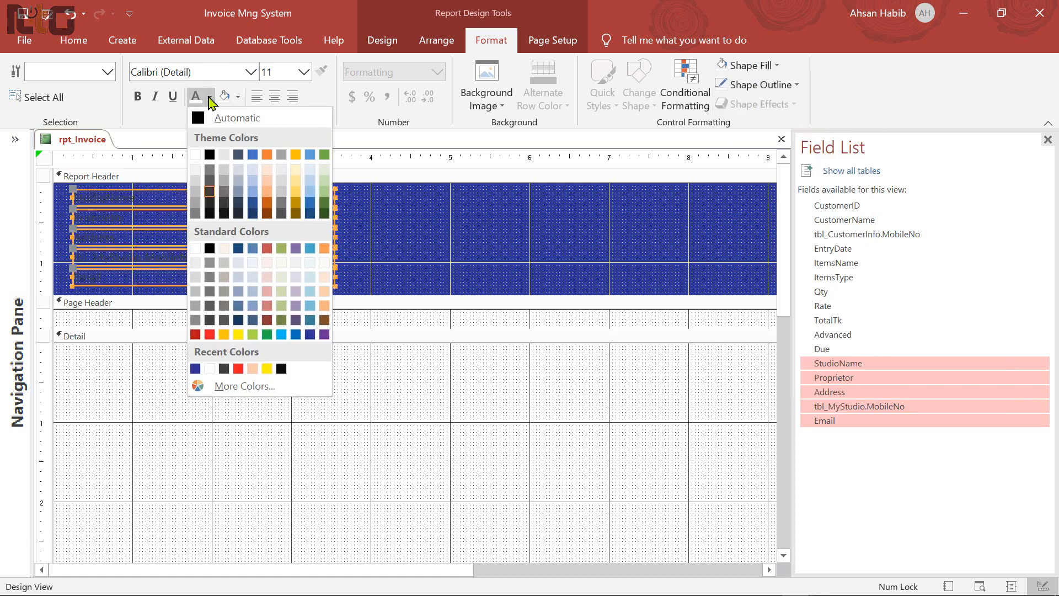
click(196, 156)
click(137, 97)
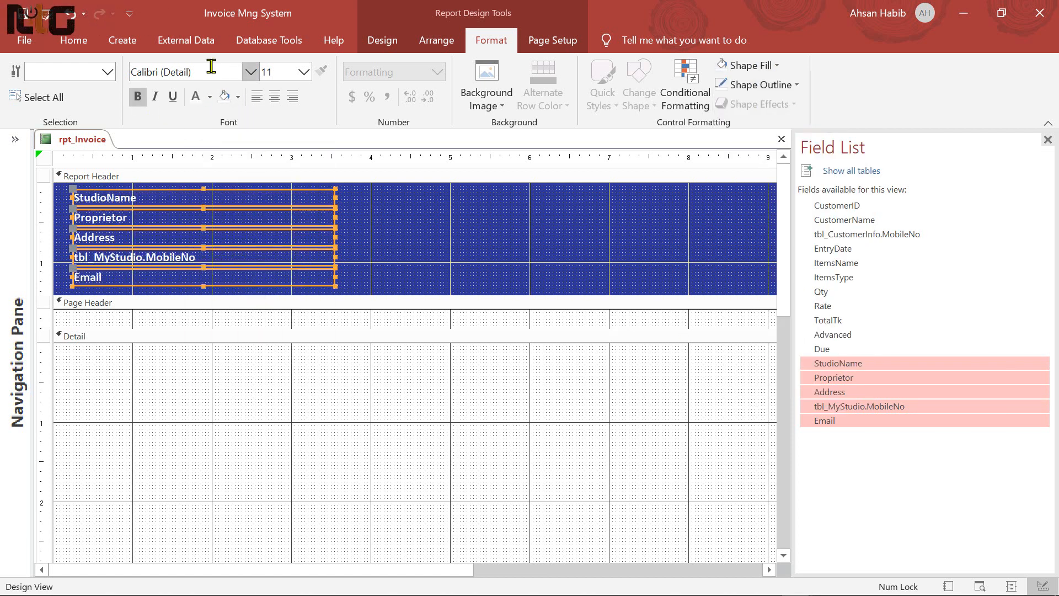
click(211, 67)
text(Arial)
key(Return)
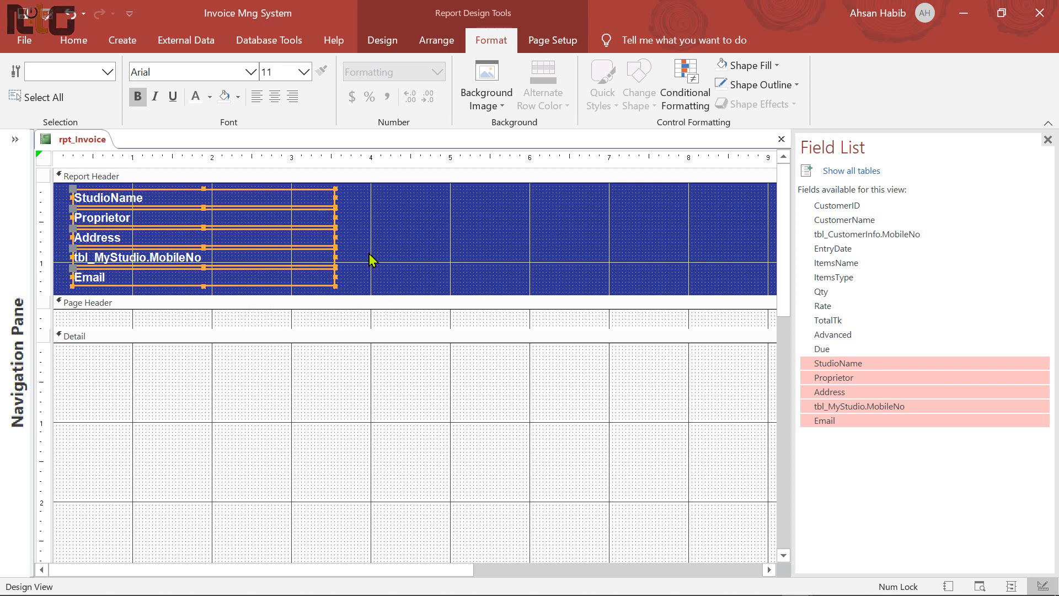
Shift the four lower fields down and set StudioName to 14 pt with a taller box
click(394, 253)
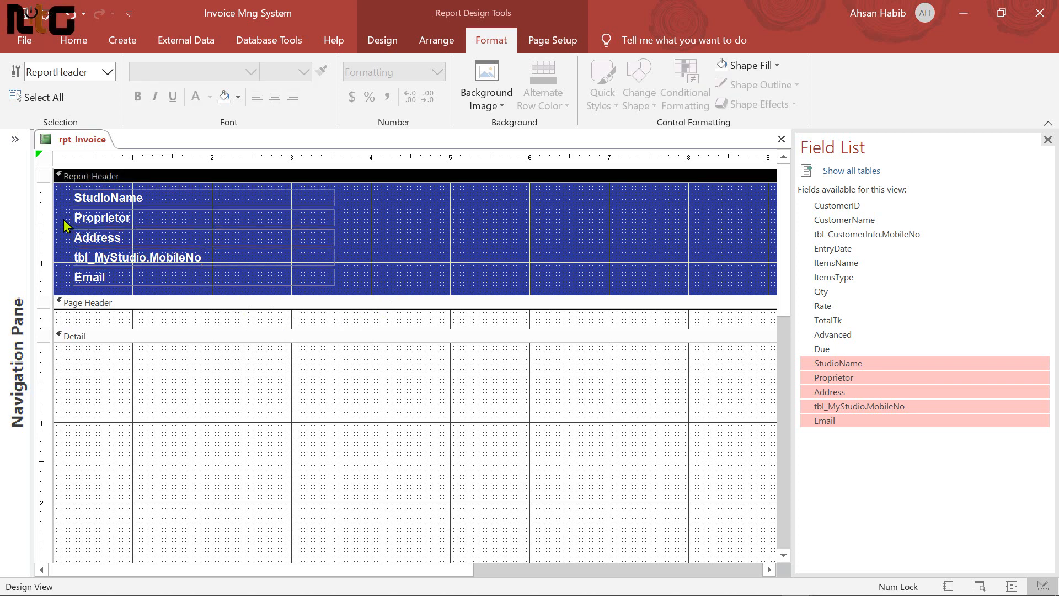
drag(64, 217, 164, 281)
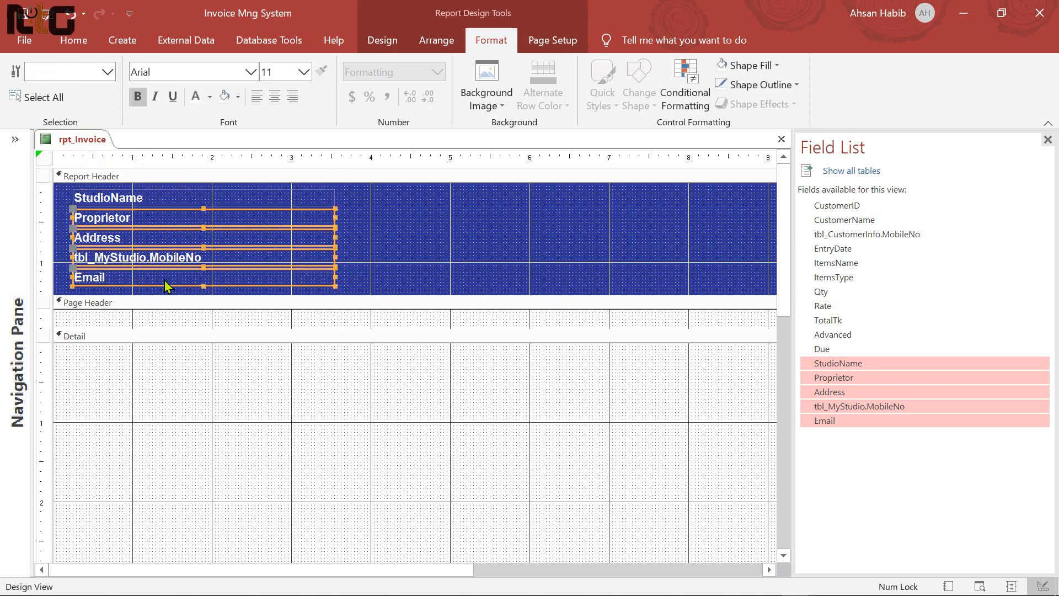
key(Down)
key(Down)
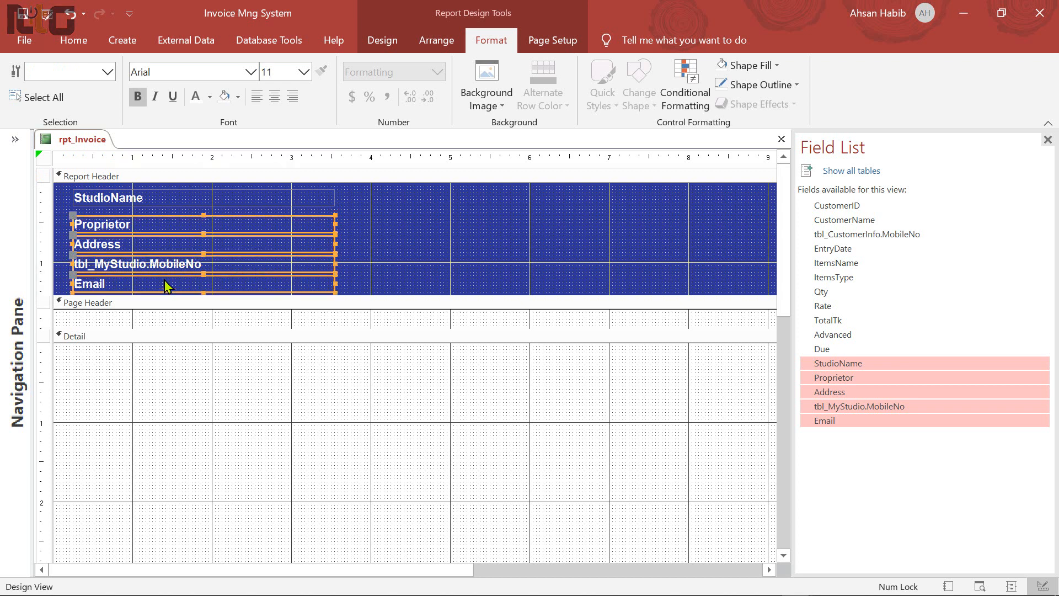
click(135, 198)
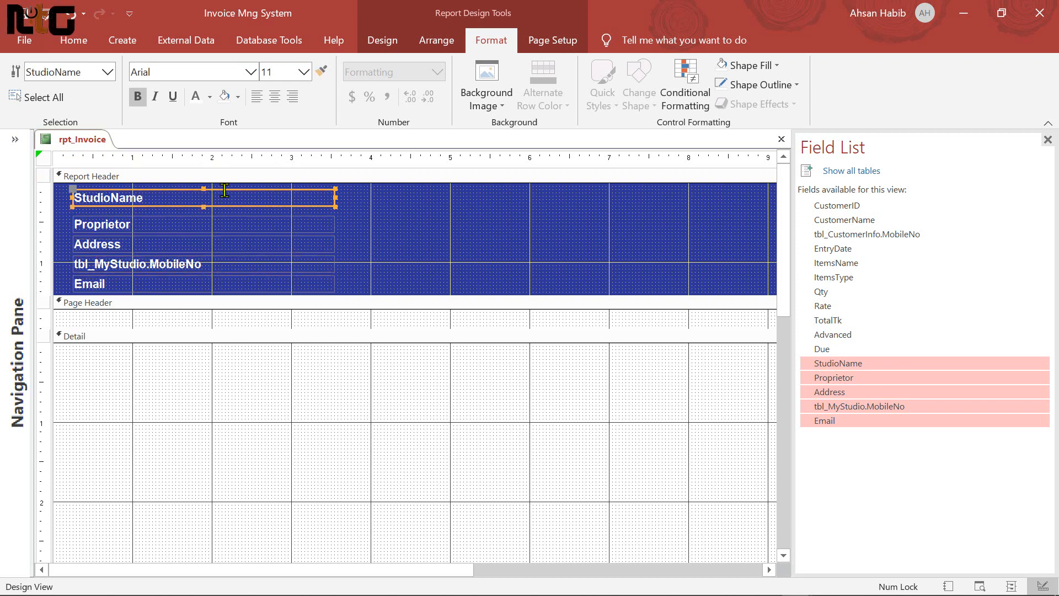
click(304, 72)
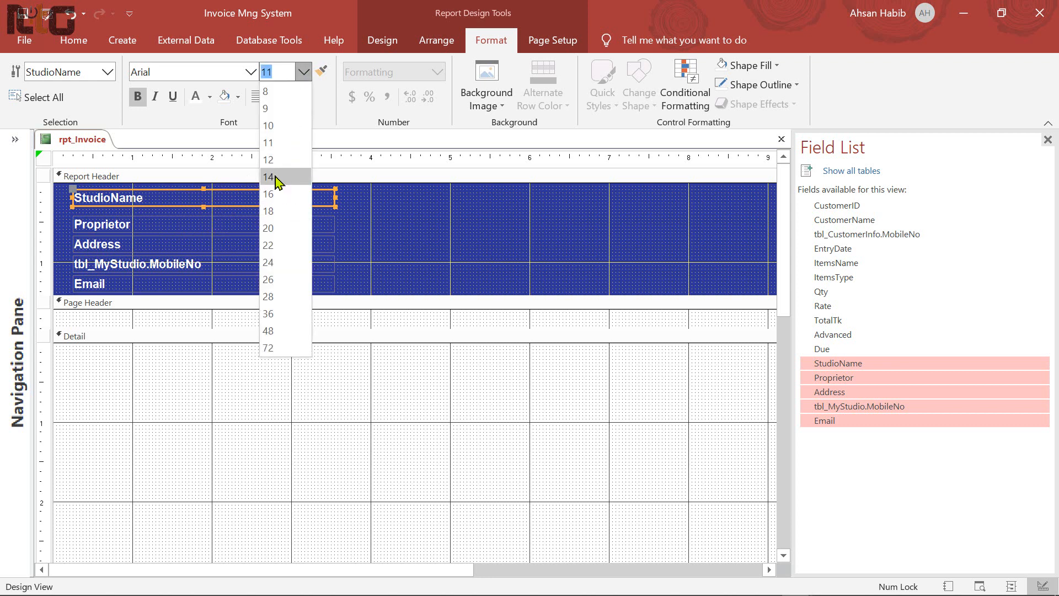
click(276, 178)
click(203, 209)
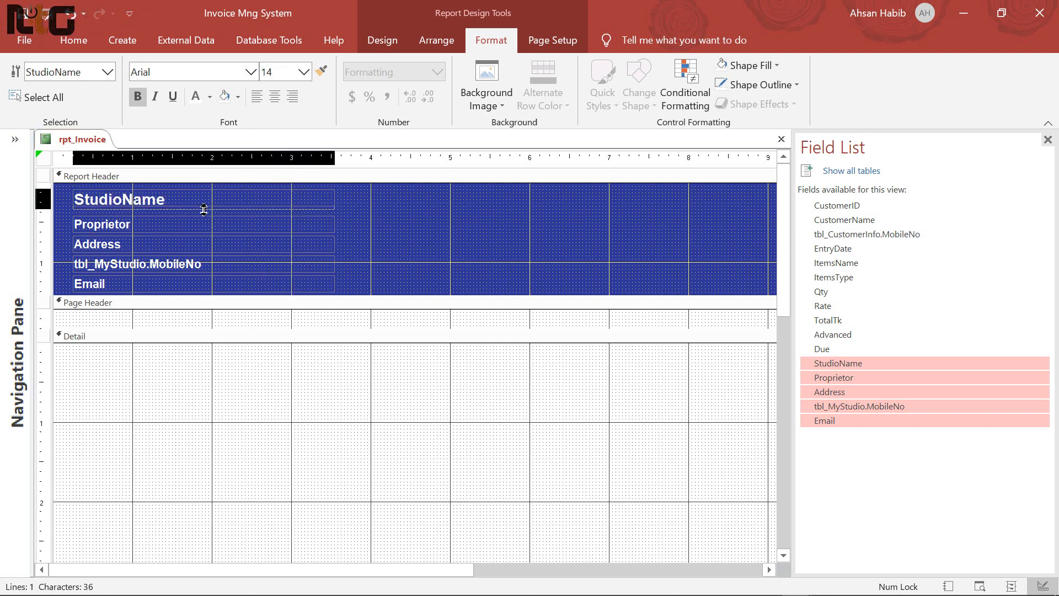
drag(204, 210, 204, 209)
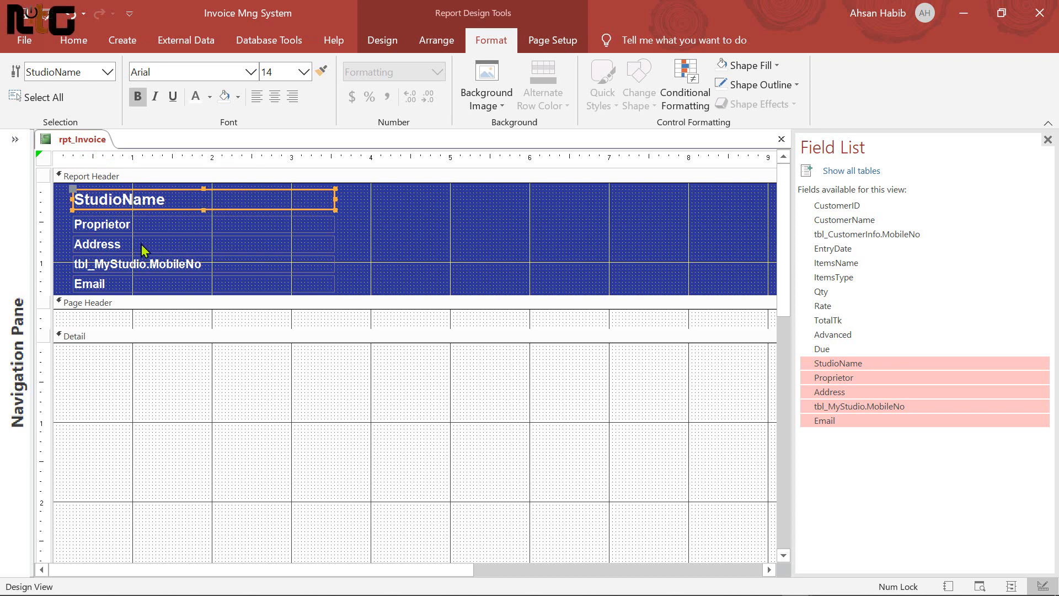
Italicize the Proprietor and Email fields
click(123, 231)
click(155, 96)
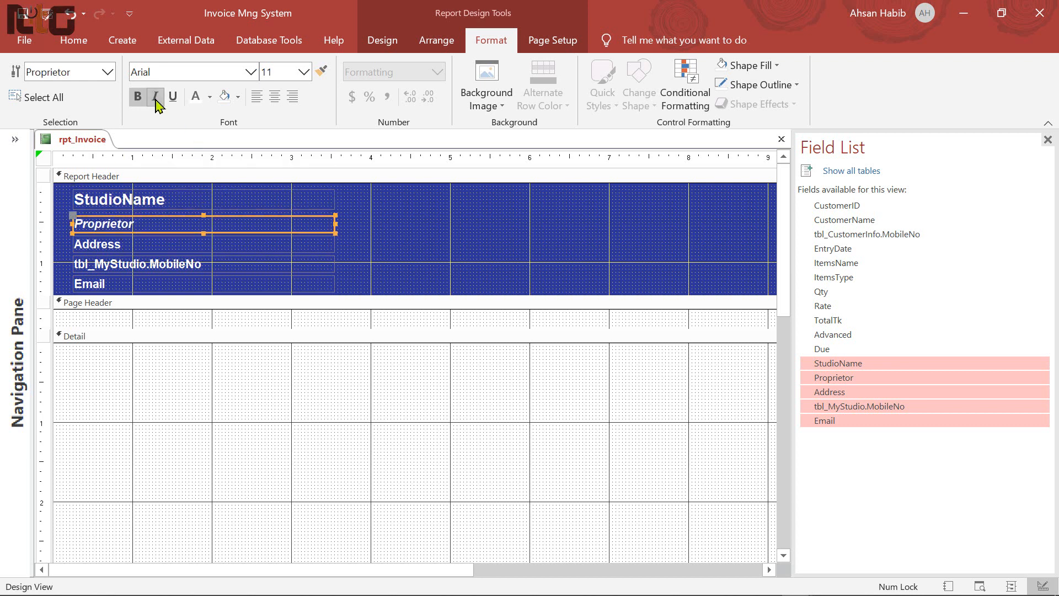
click(206, 284)
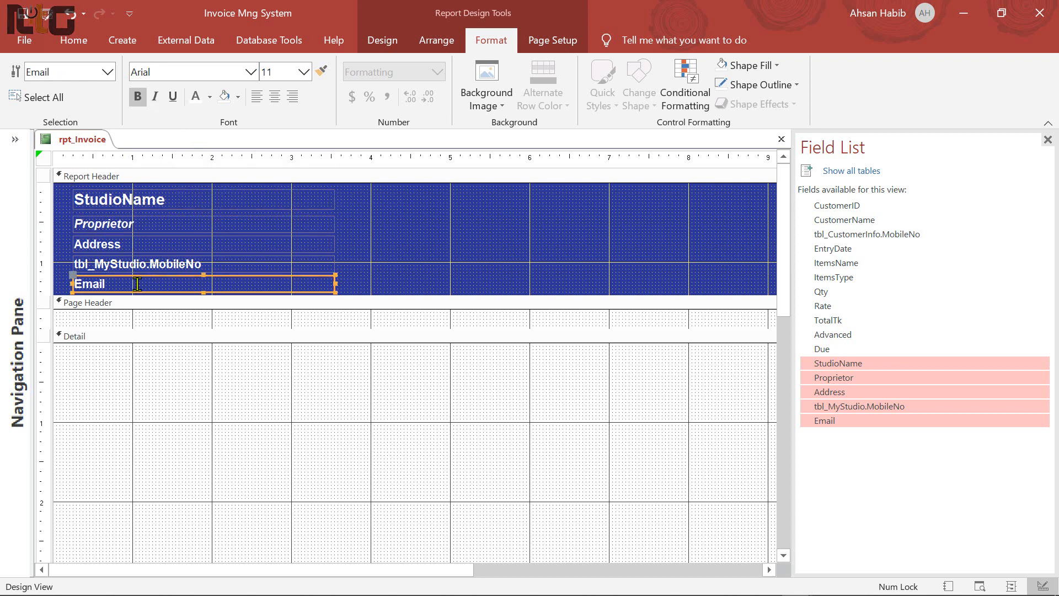
click(155, 96)
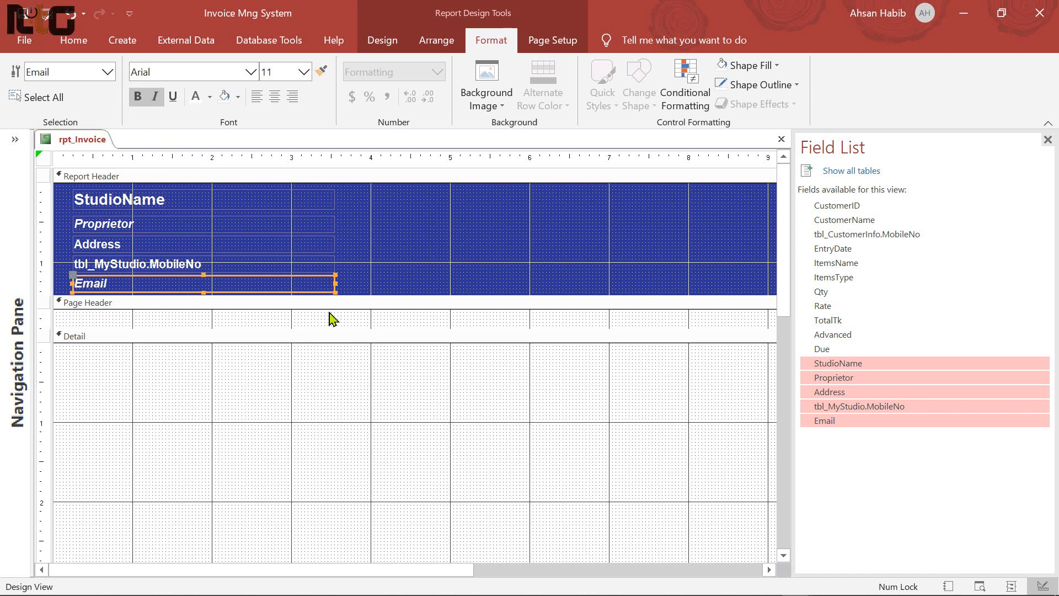
click(397, 253)
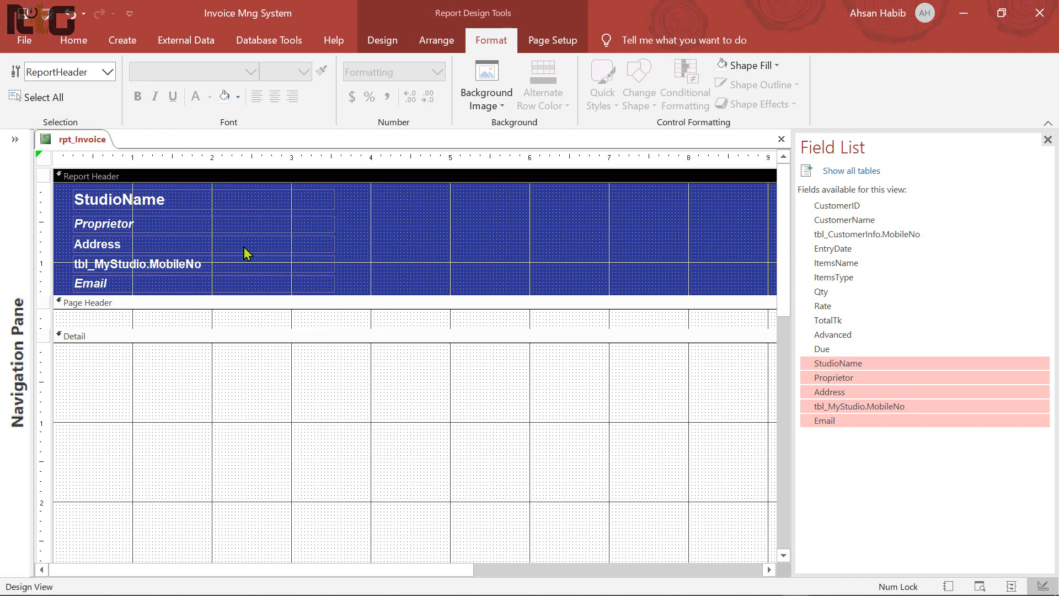
Nudge Proprietor, Address, MobileNo and Email upward so the rows stack tightly
click(103, 223)
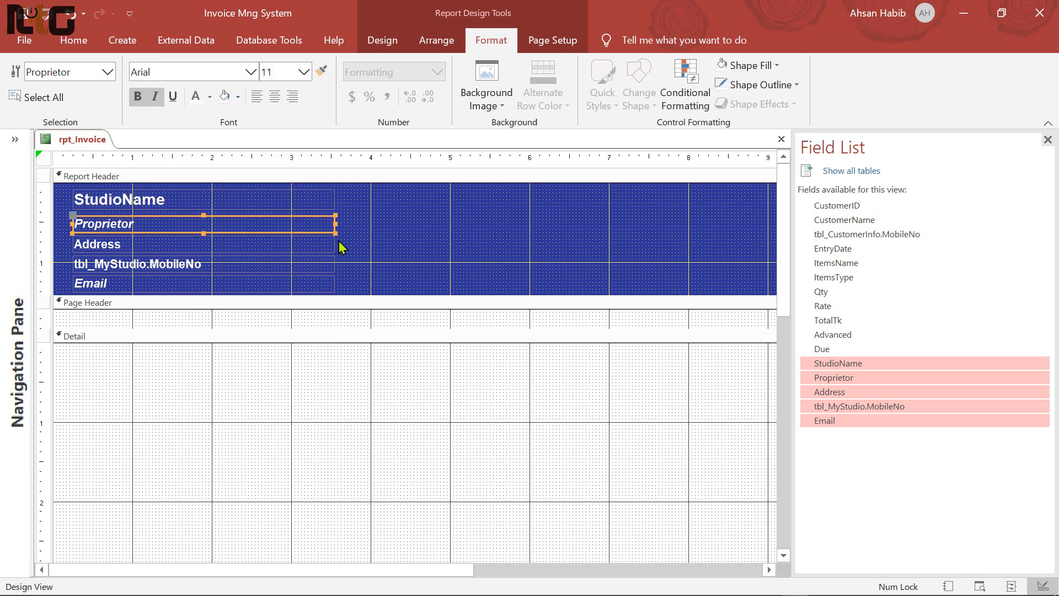
key(Up)
key(Up)
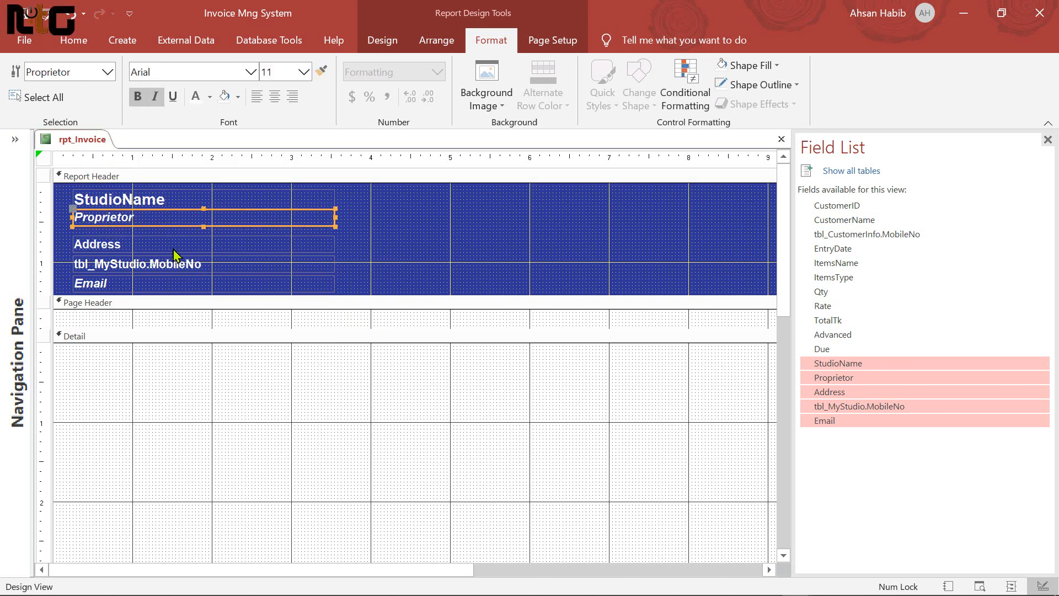
click(256, 249)
key(Up)
key(Up)
key(Up)
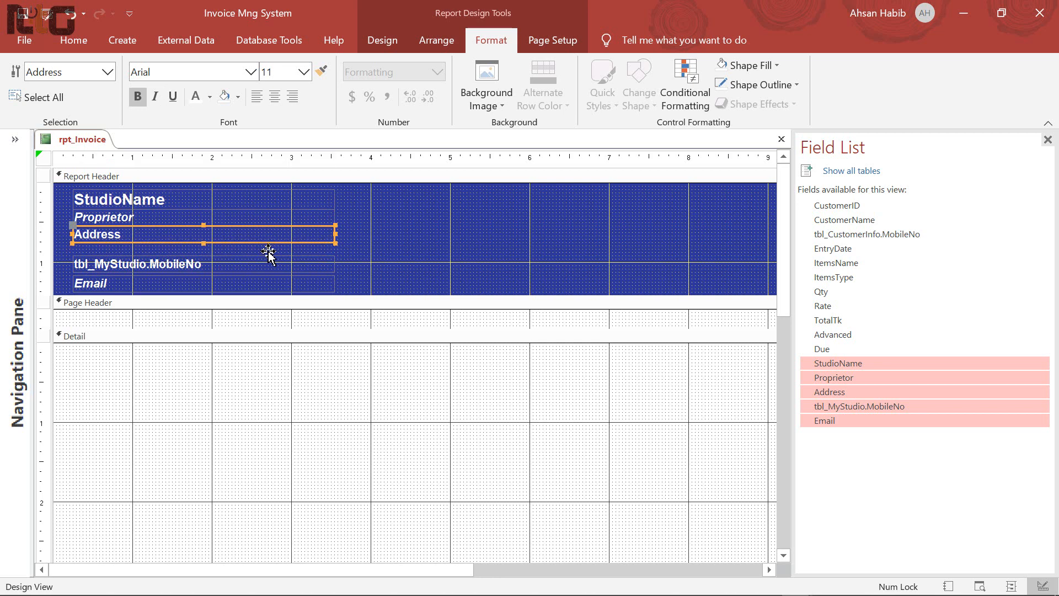
click(189, 265)
key(Up)
key(Up)
key(Up)
key(Up)
click(113, 283)
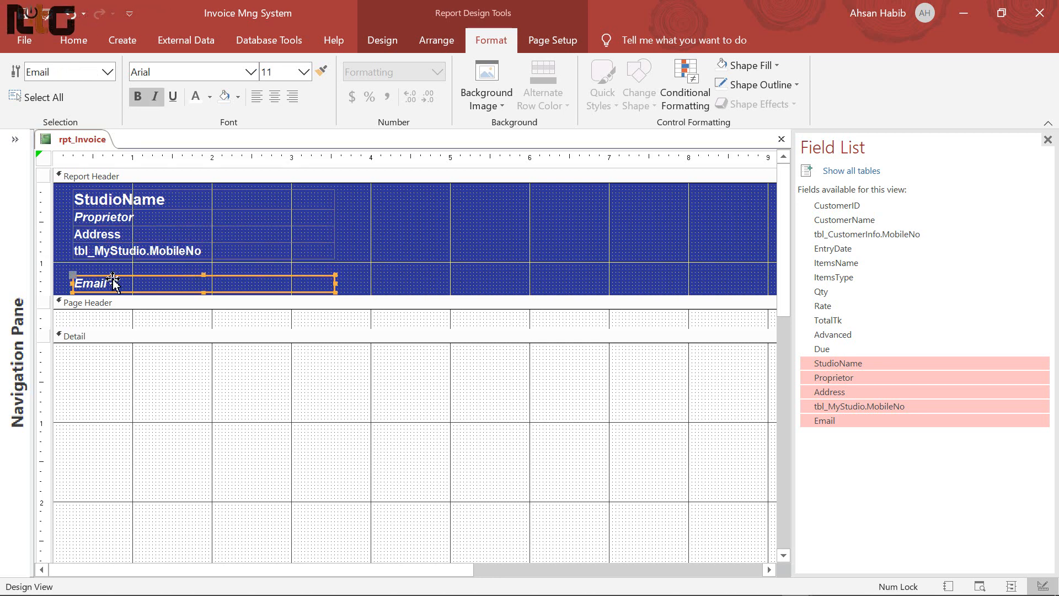
key(Up)
key(Up)
key(Up)
key(Up)
click(405, 245)
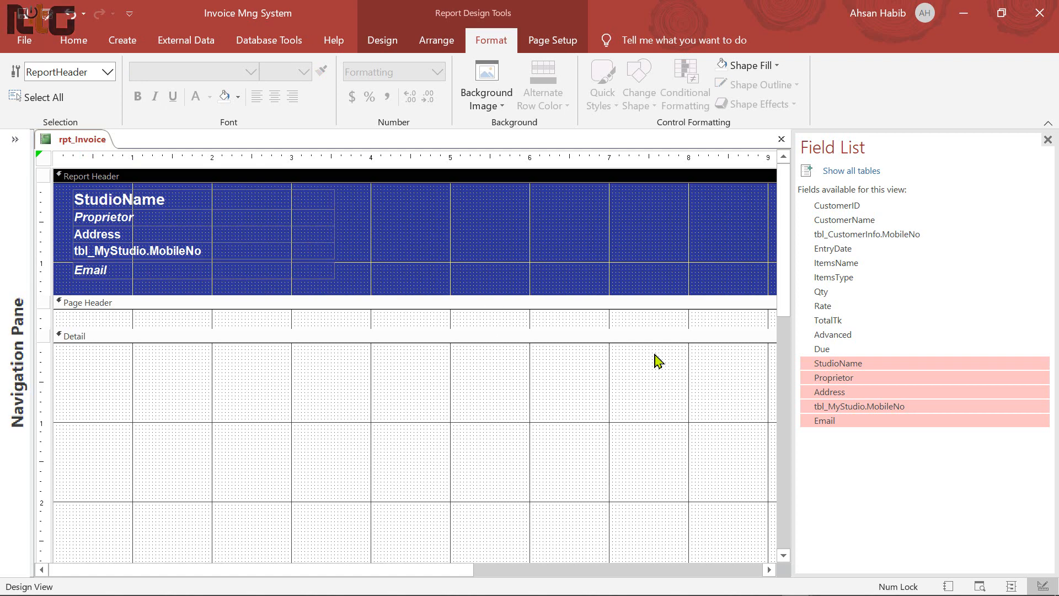
Add the customer fields to the header, then undo after all nine selected fields land
drag(454, 570, 650, 572)
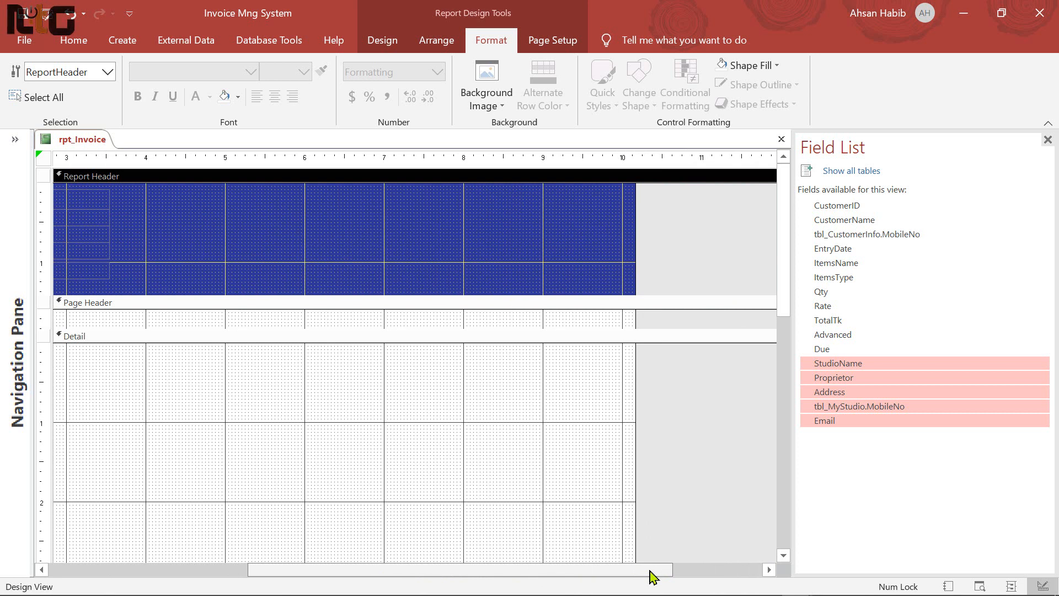
ctrl+click(840, 221)
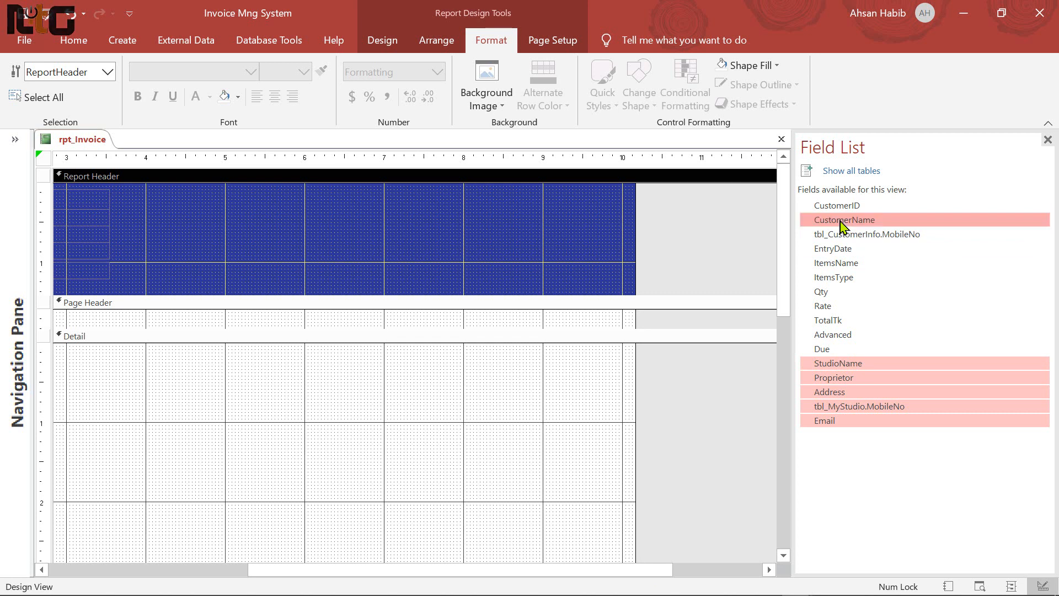
ctrl+click(849, 208)
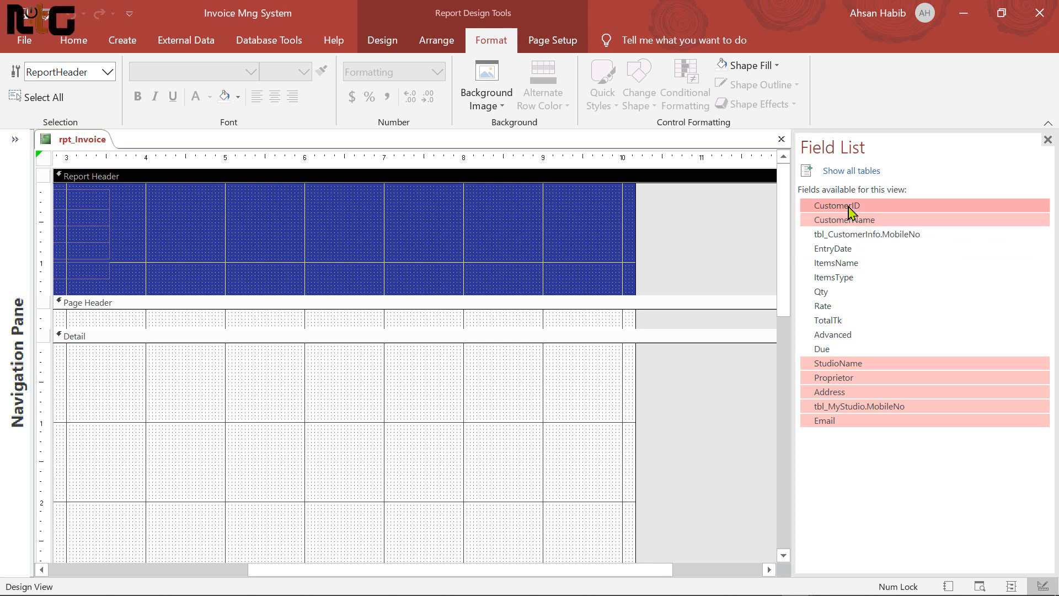
ctrl+click(879, 237)
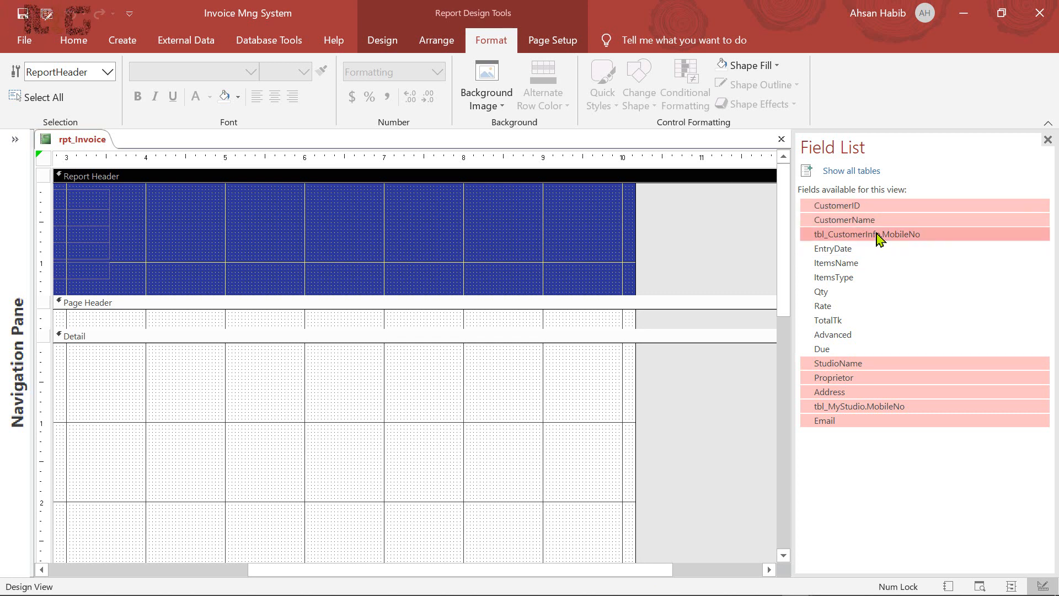
ctrl+click(841, 249)
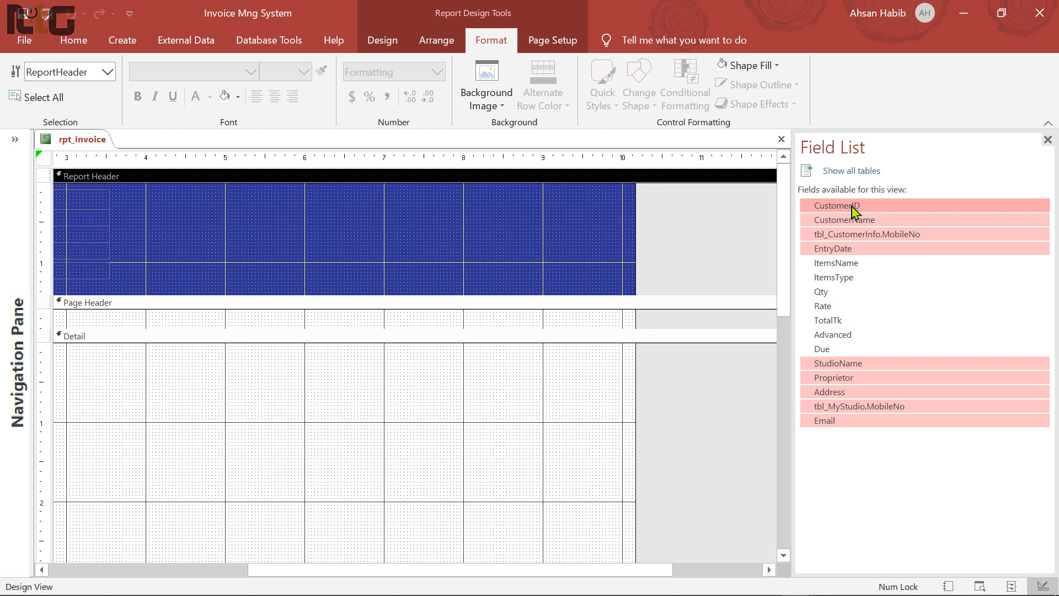
drag(852, 211, 488, 208)
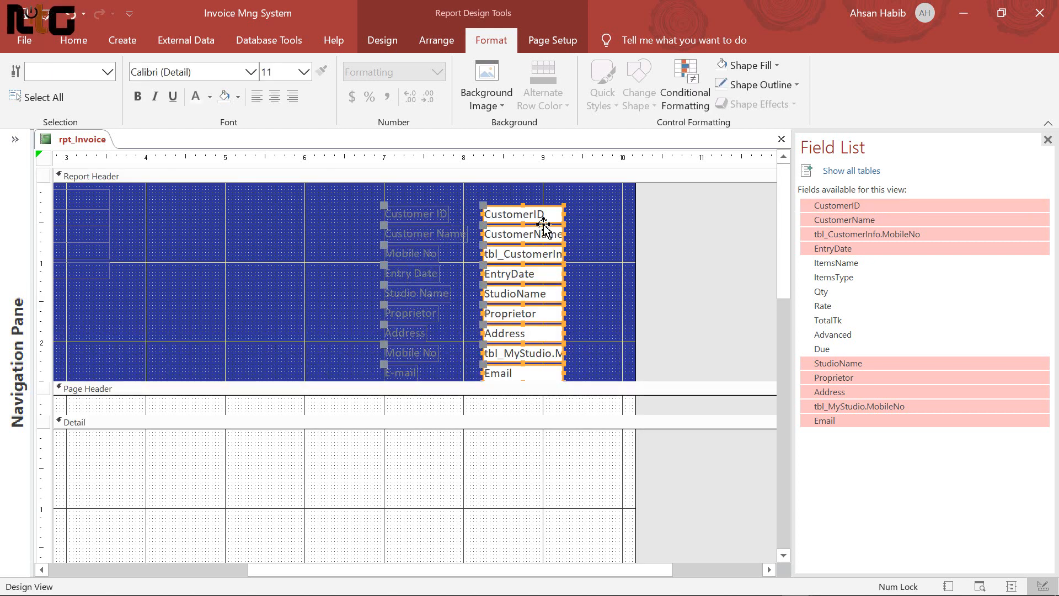
click(598, 265)
key(ctrl+z)
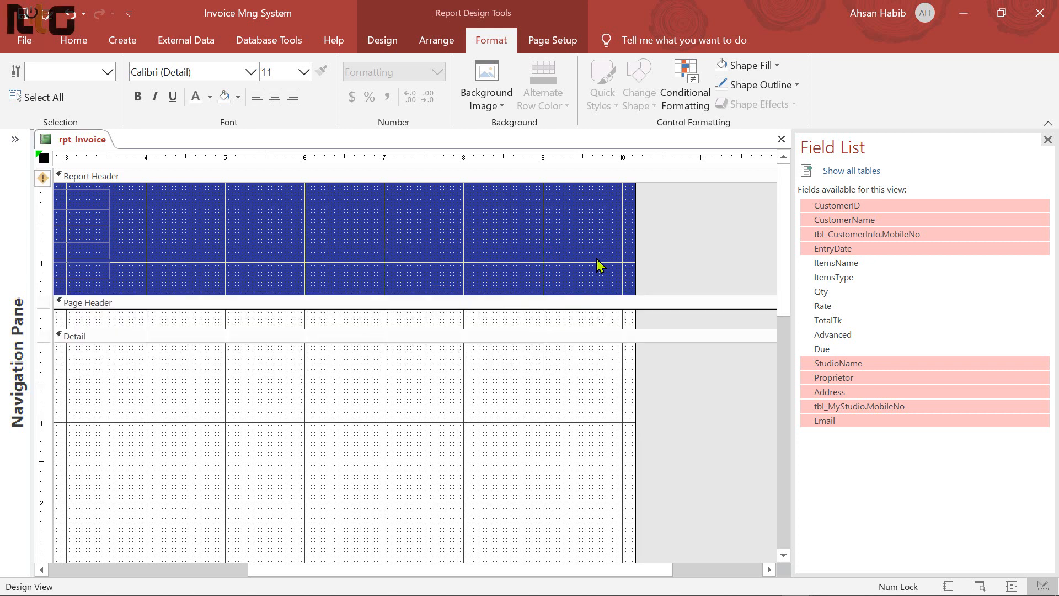
Place only CustomerID, CustomerName, customer MobileNo and EntryDate on the header's right side
ctrl+click(845, 364)
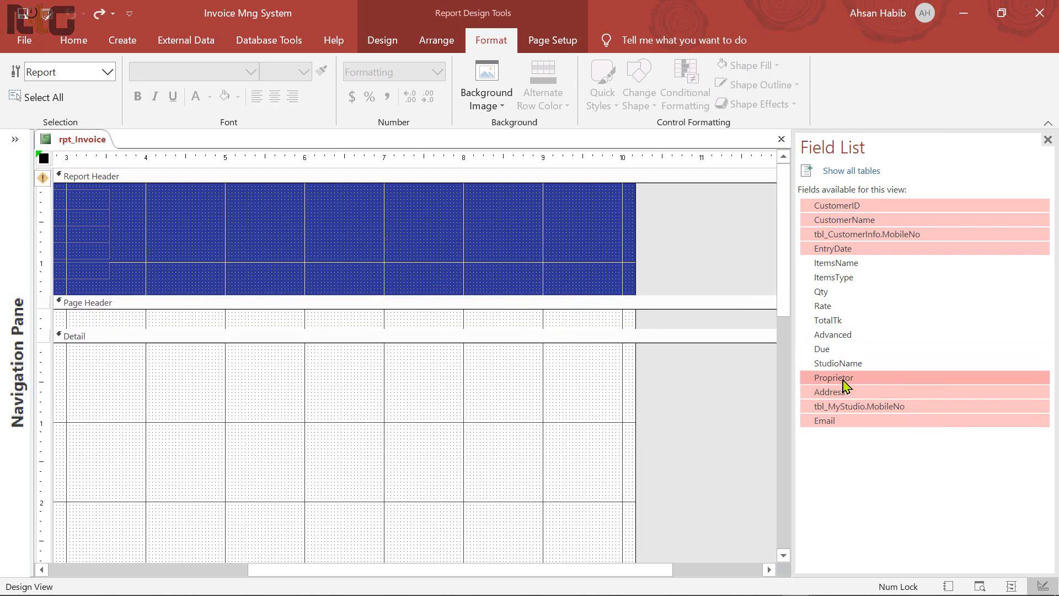
ctrl+click(843, 380)
ctrl+click(844, 393)
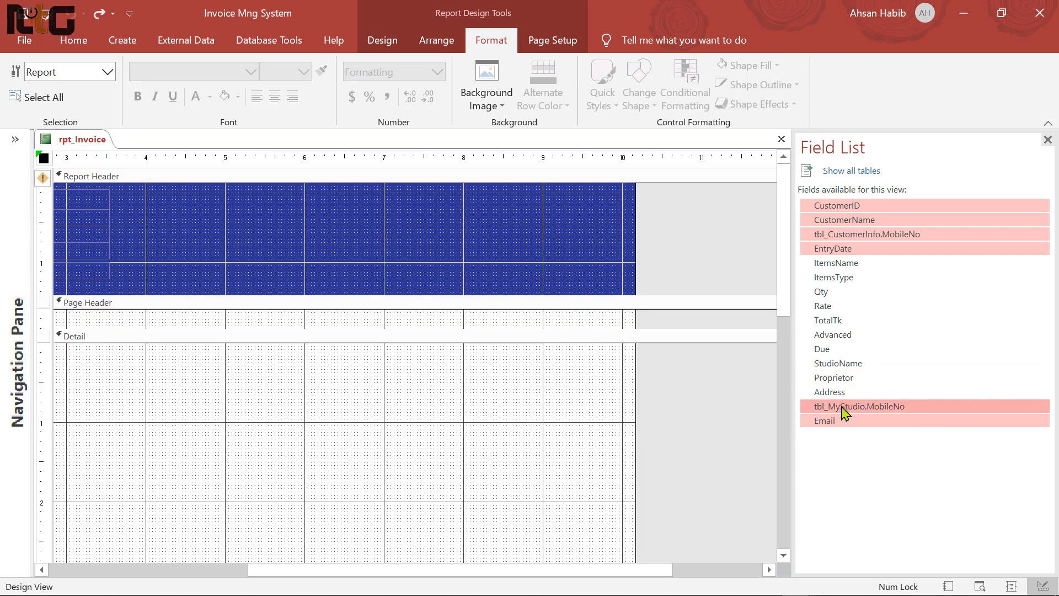
ctrl+click(847, 408)
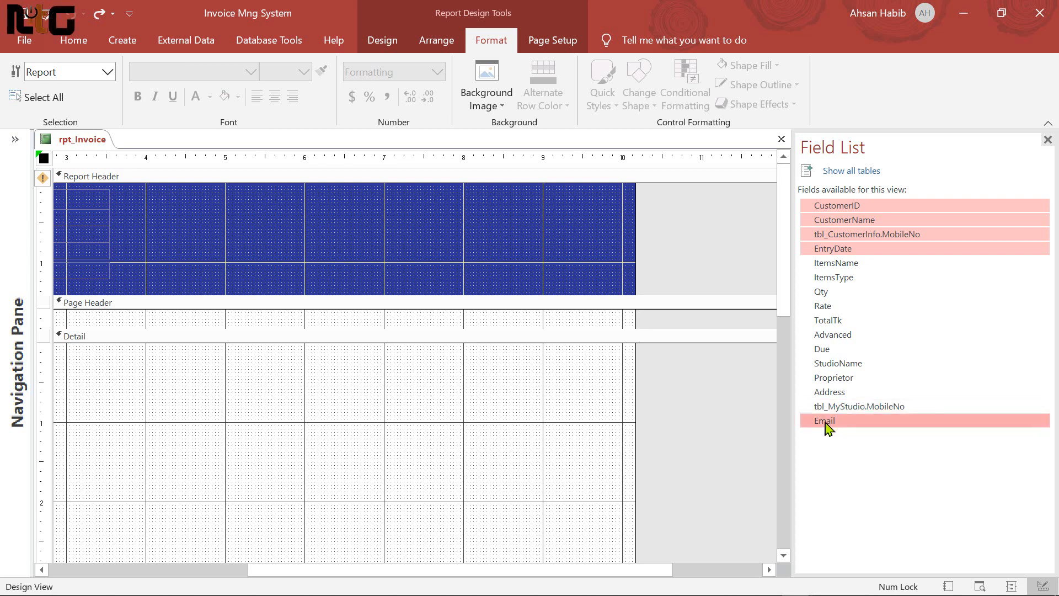
ctrl+click(828, 424)
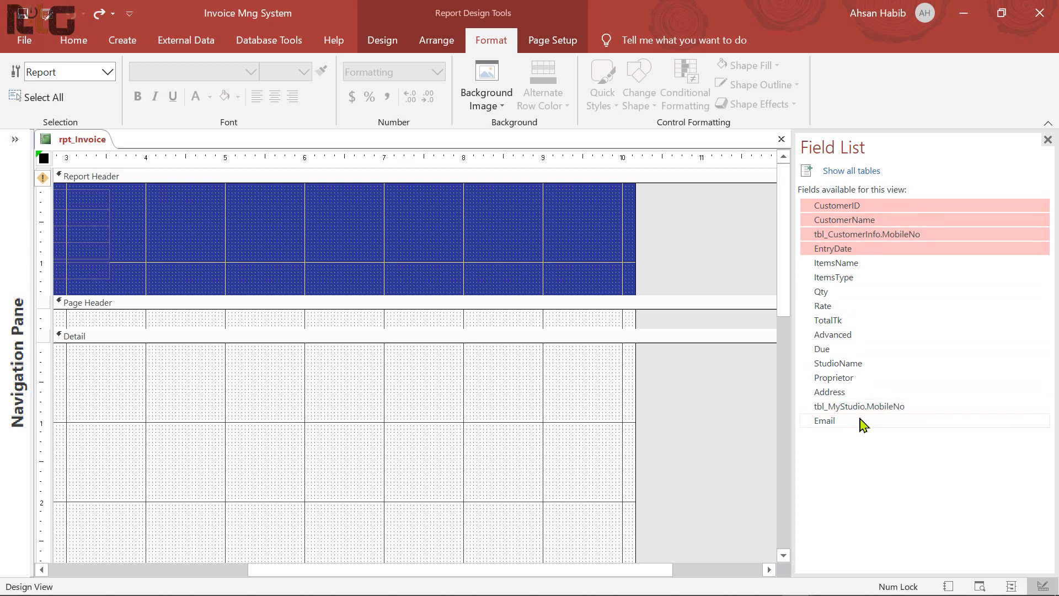
drag(843, 218, 687, 224)
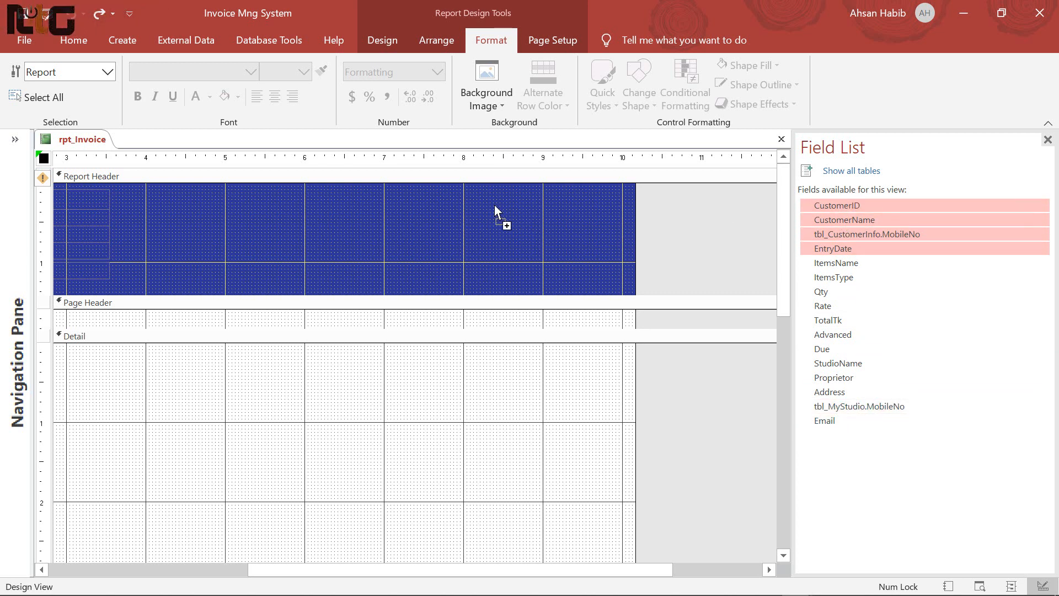
drag(488, 199, 488, 199)
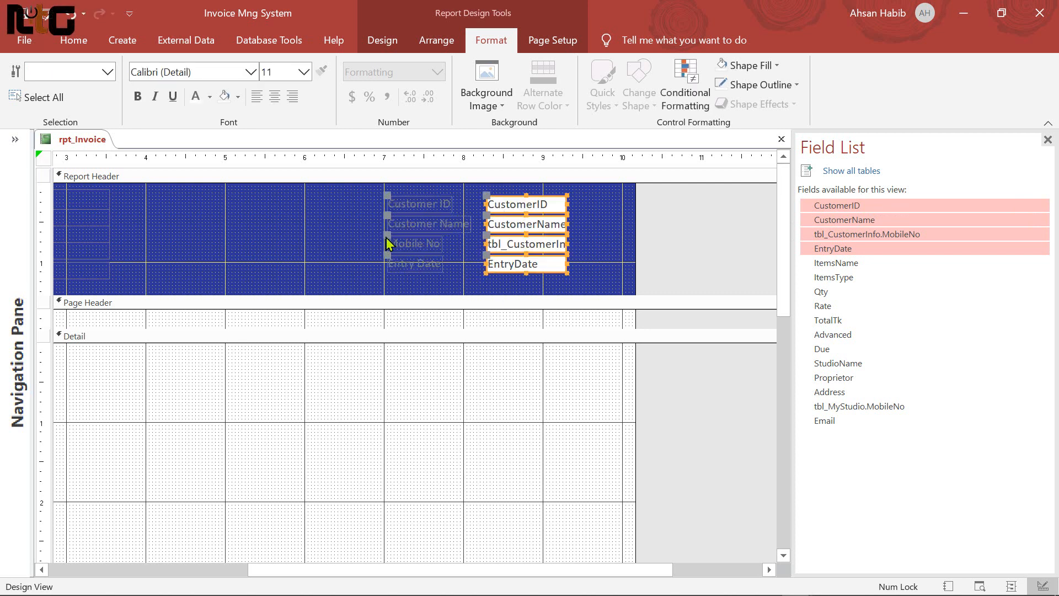
Delete the four customer field labels and select their text boxes
click(356, 204)
drag(355, 204, 443, 274)
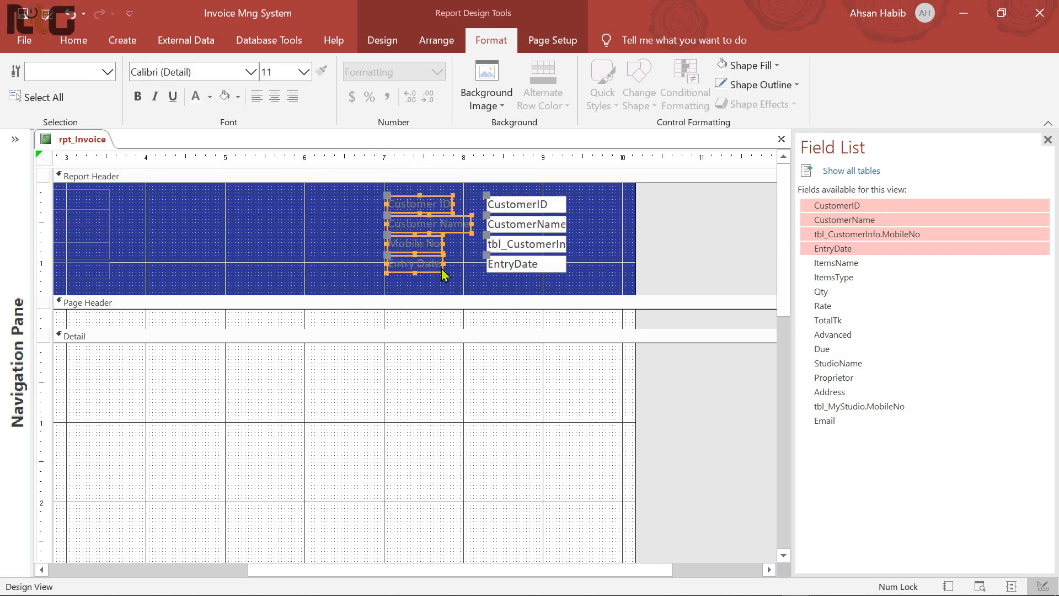
key(Delete)
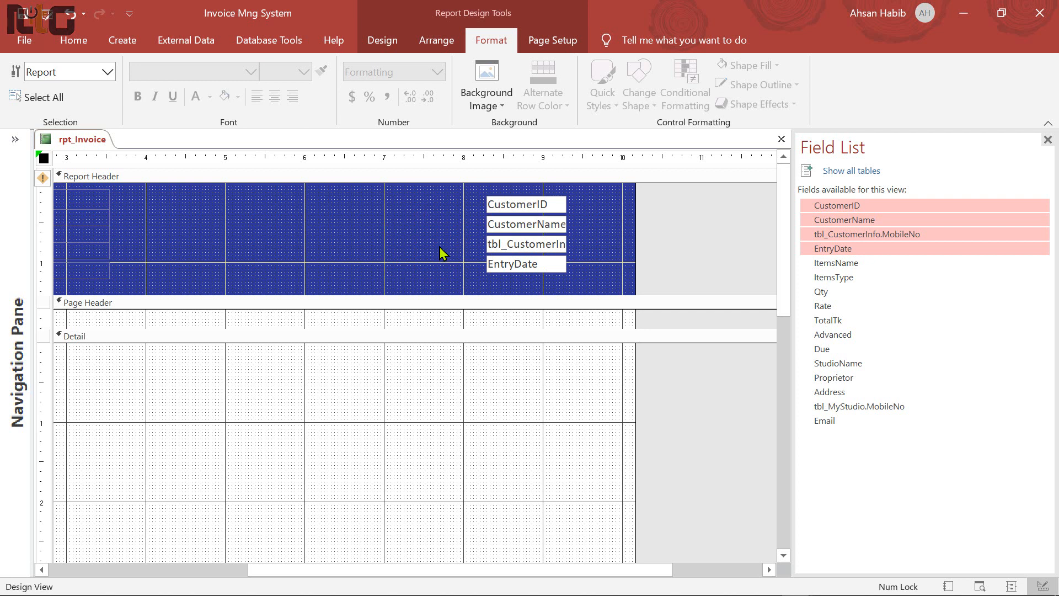
drag(470, 205, 572, 283)
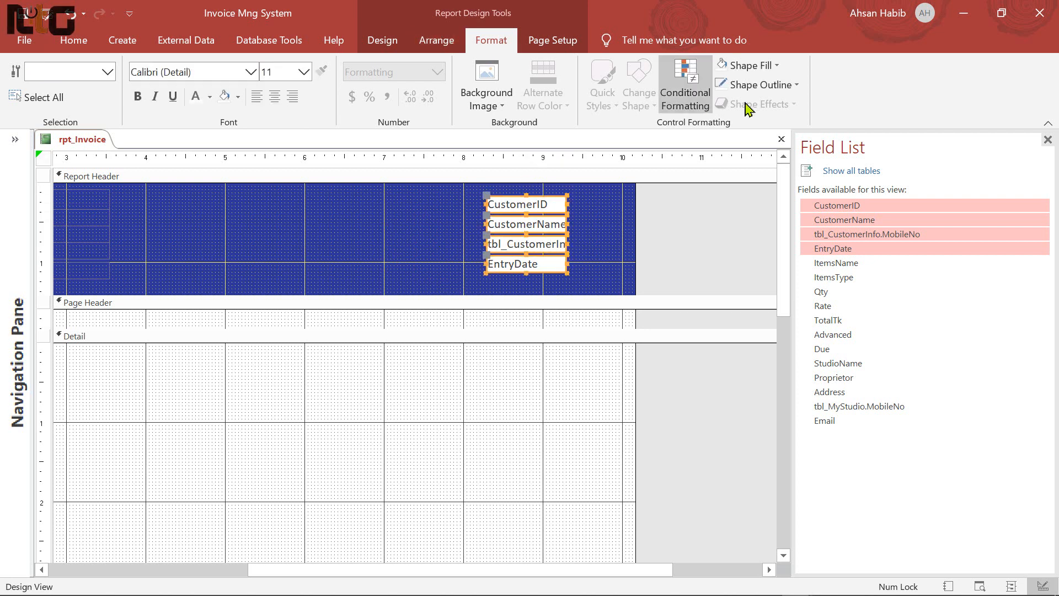
Make the customer boxes' outline and fill transparent with white Arial text
click(788, 86)
click(777, 375)
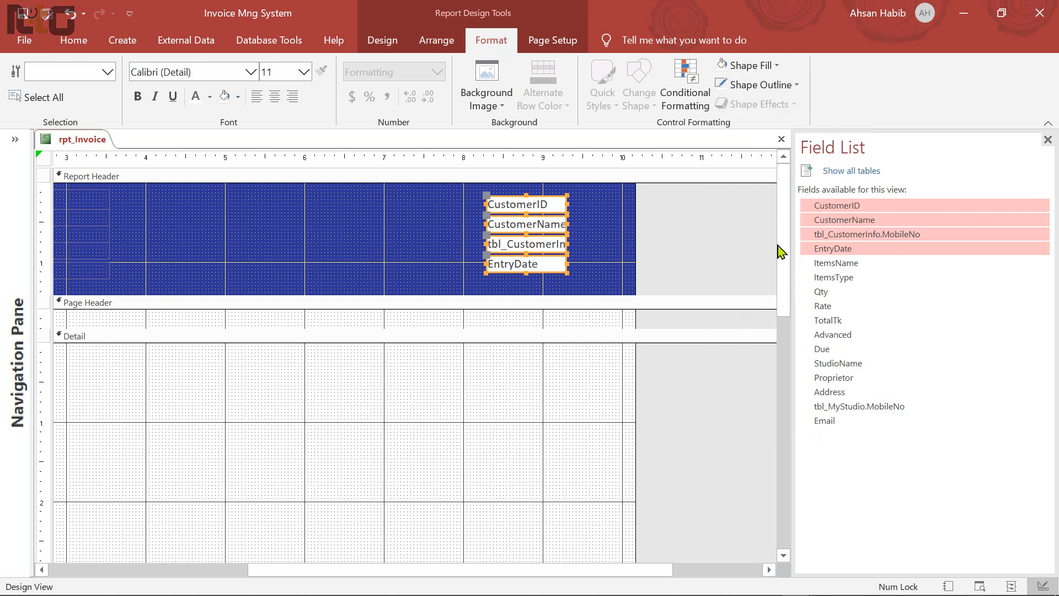
click(780, 68)
click(779, 353)
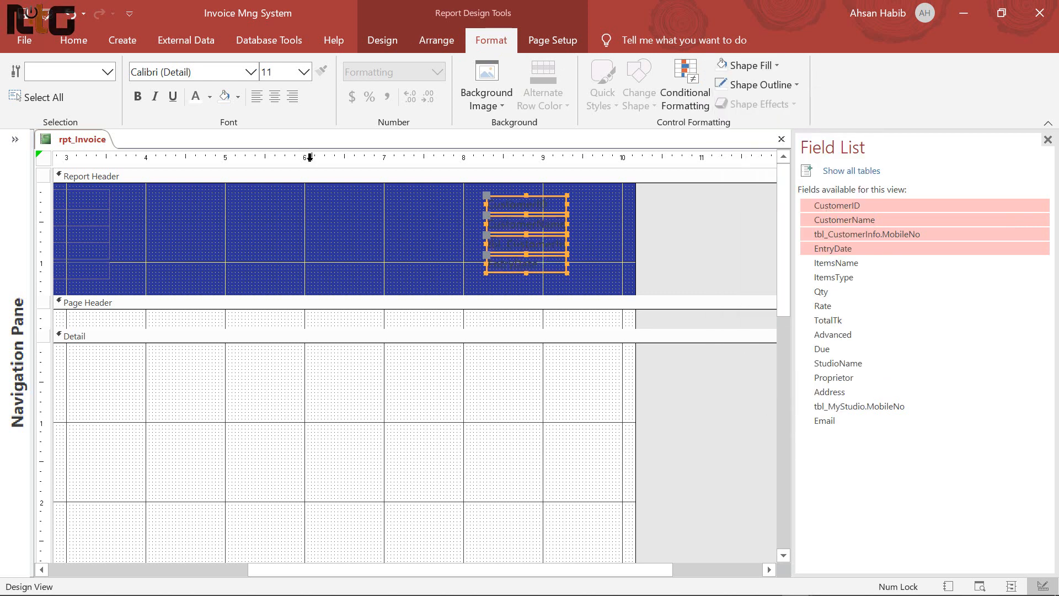
click(210, 77)
text(Arial)
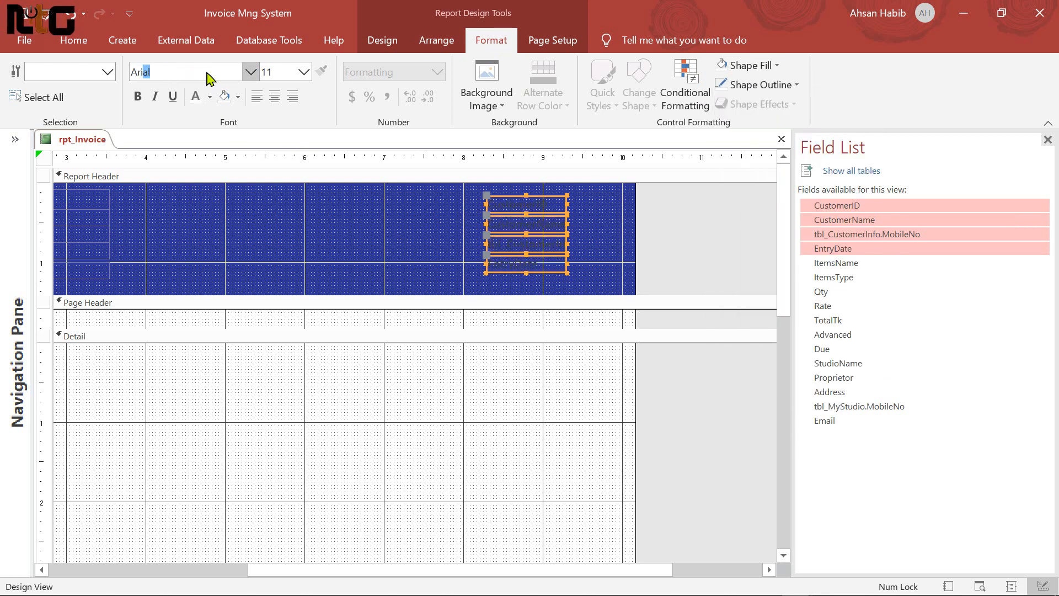
key(Return)
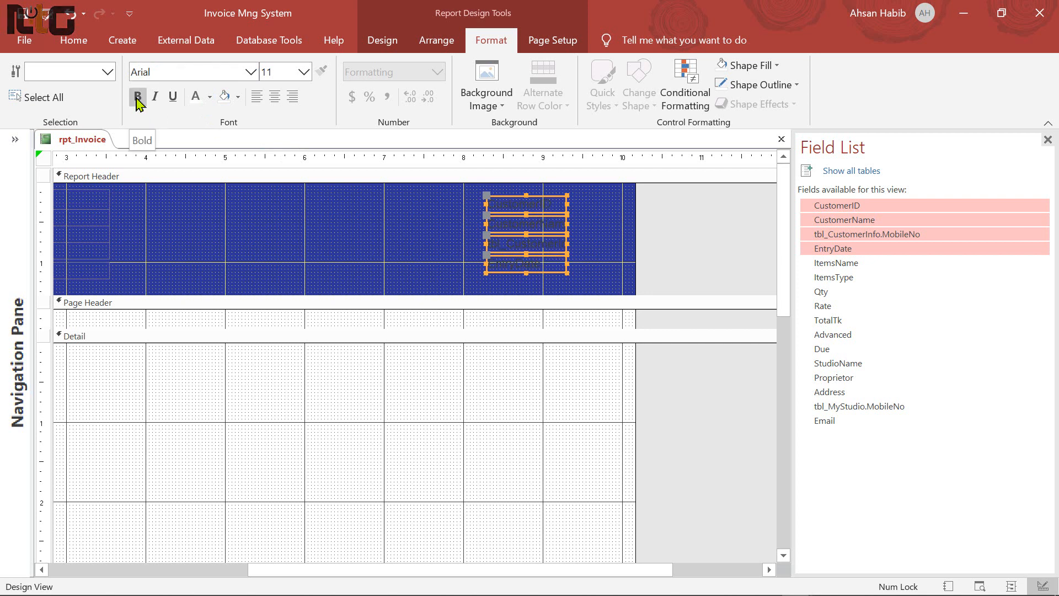
click(209, 97)
click(197, 156)
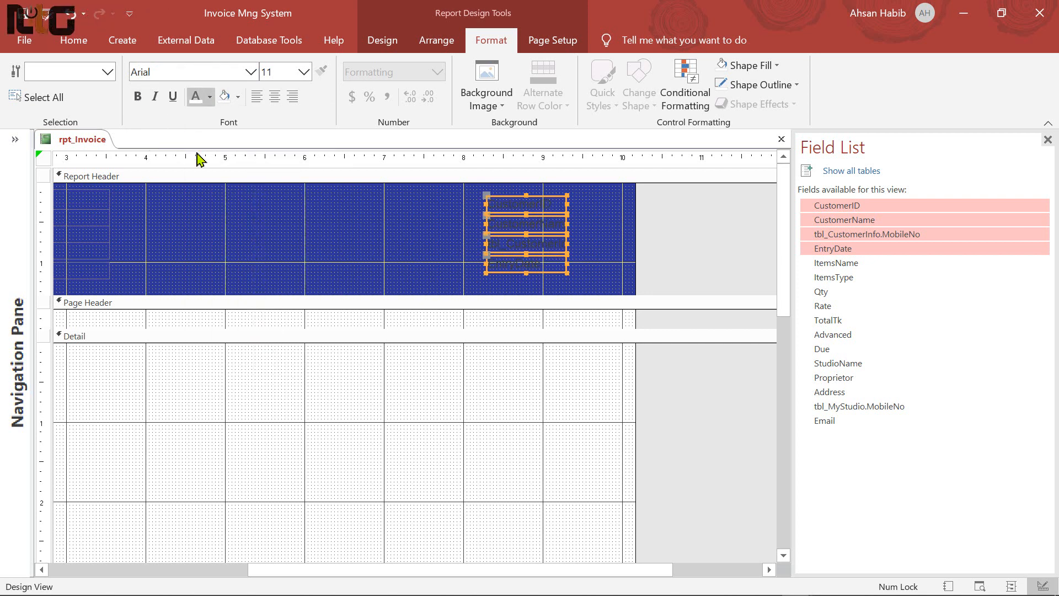
Widen the four customer boxes and right-align their text
drag(583, 202, 512, 265)
drag(567, 202, 613, 203)
drag(486, 205, 377, 211)
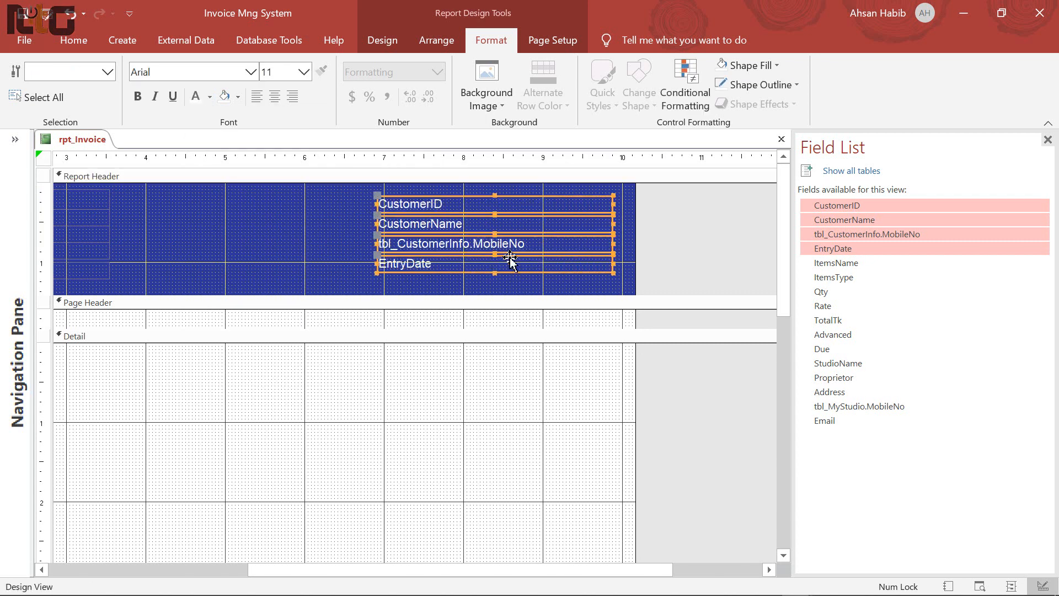
click(292, 97)
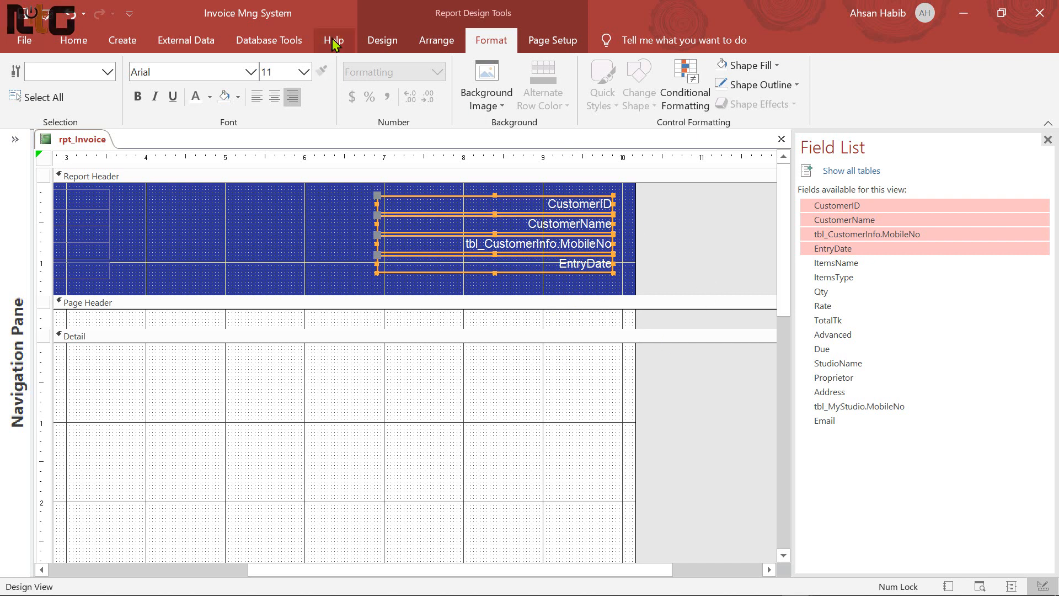
click(383, 41)
click(907, 89)
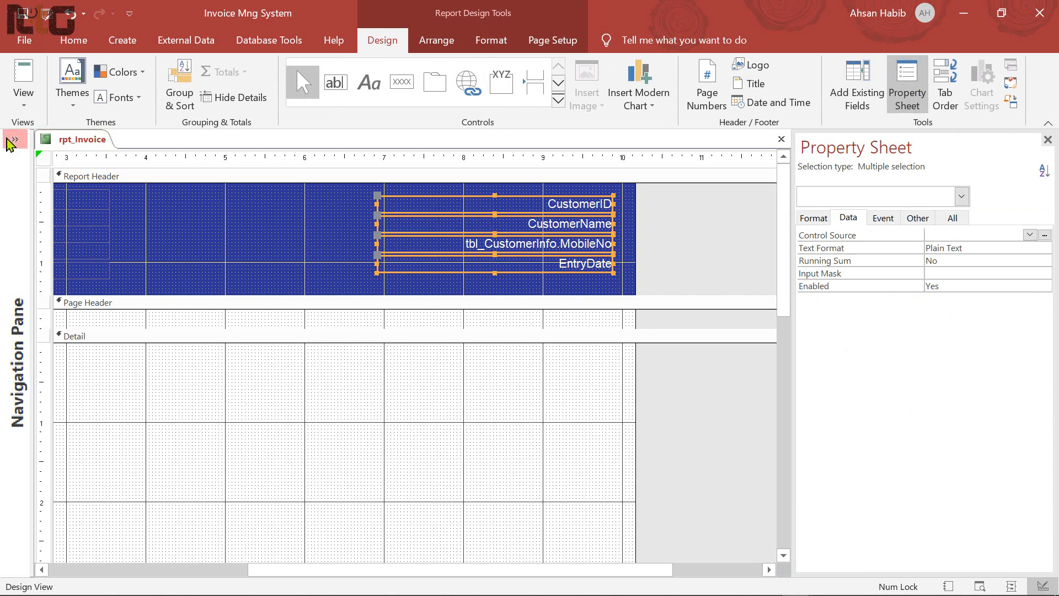
Set the report's Pop Up property to Yes and Scroll Bars to Neither
click(44, 158)
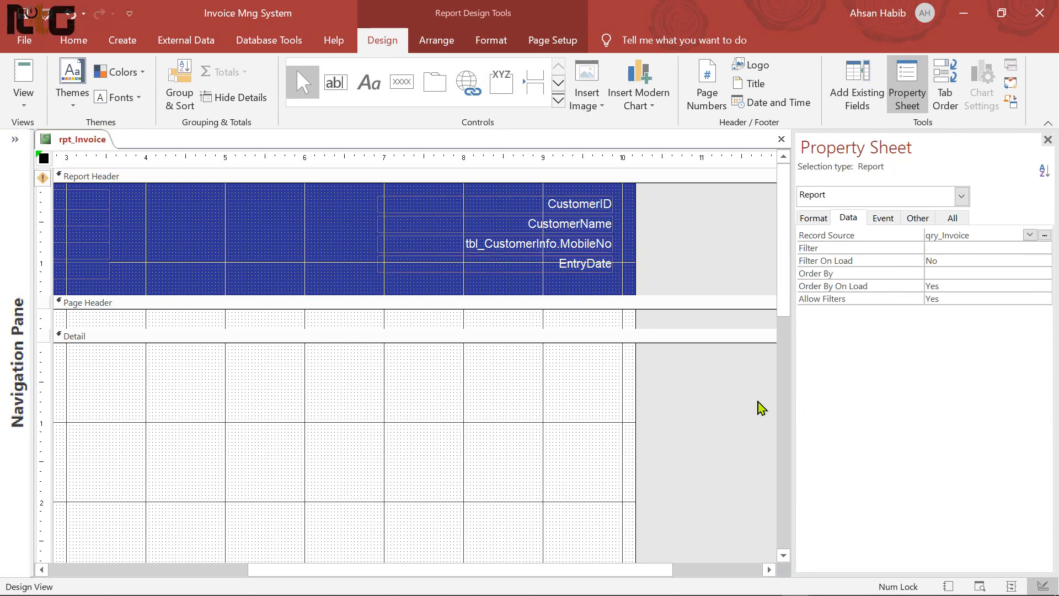
click(918, 219)
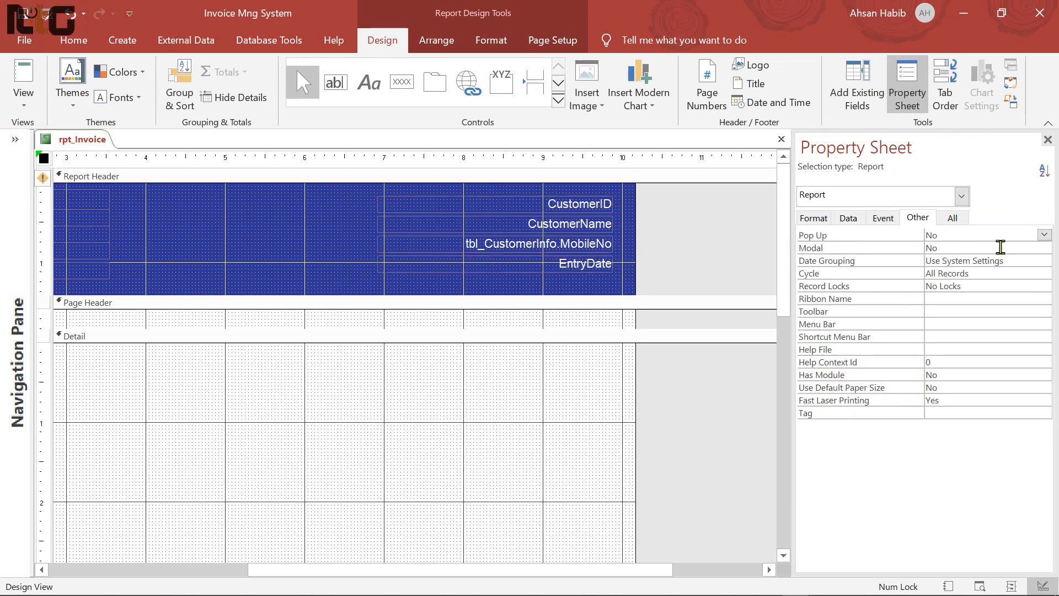
click(1045, 235)
click(958, 250)
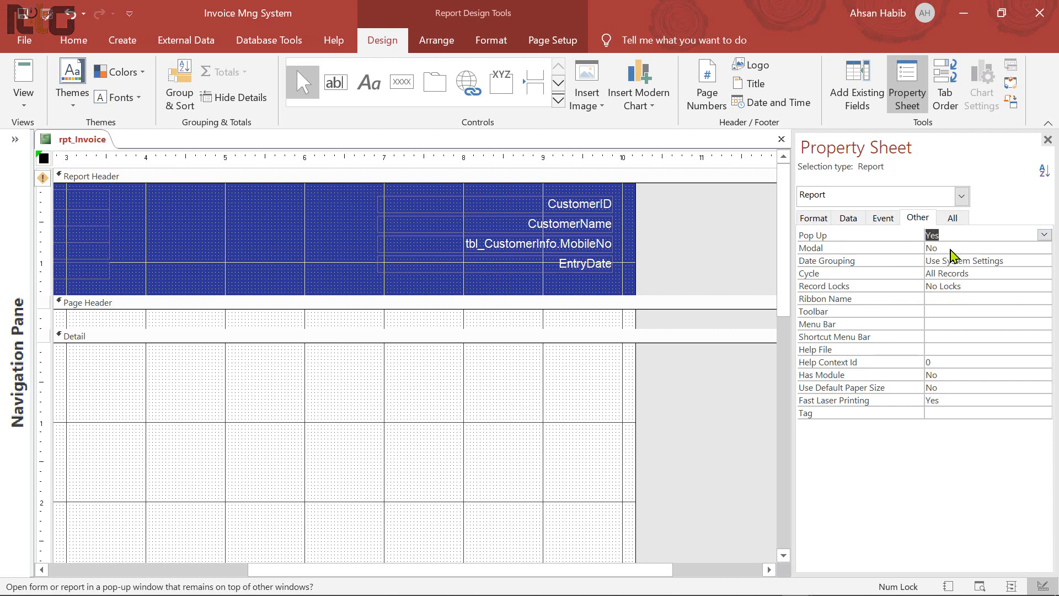
click(953, 218)
scroll(985, 397, down, 1)
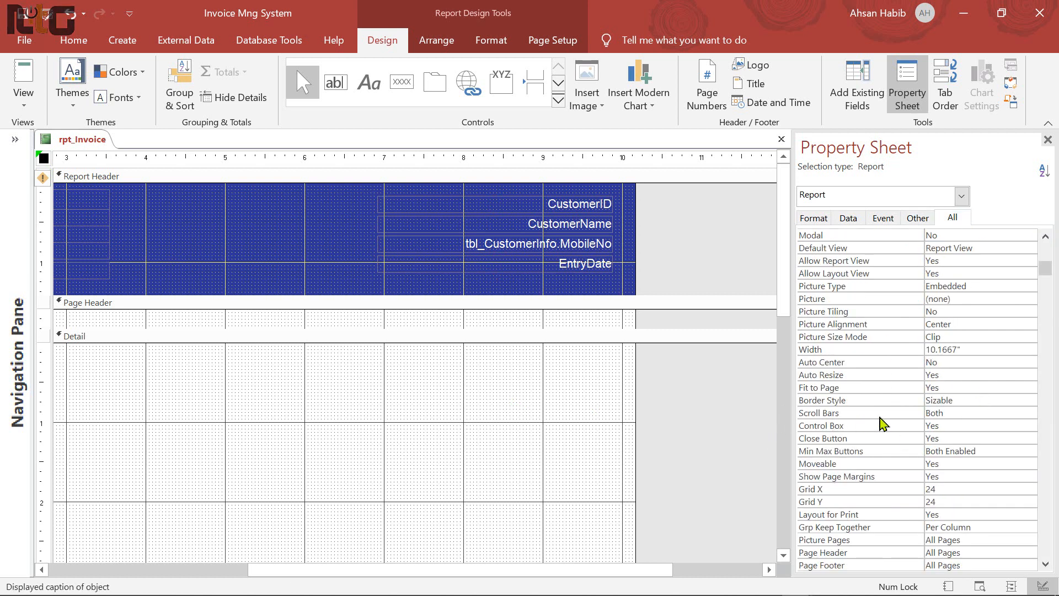
click(1013, 412)
click(1029, 412)
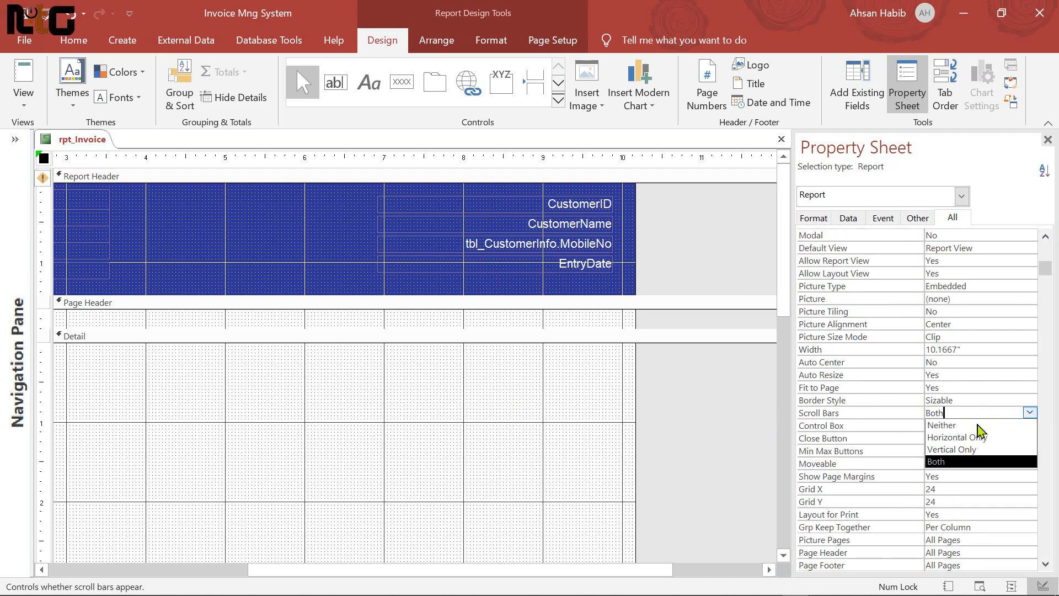
click(973, 424)
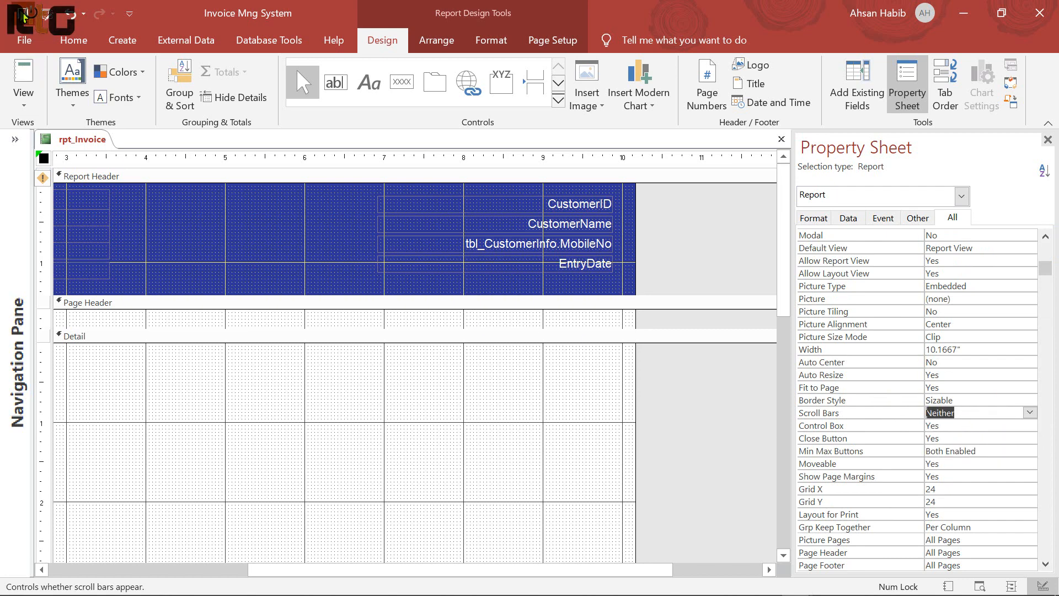
drag(530, 569, 343, 569)
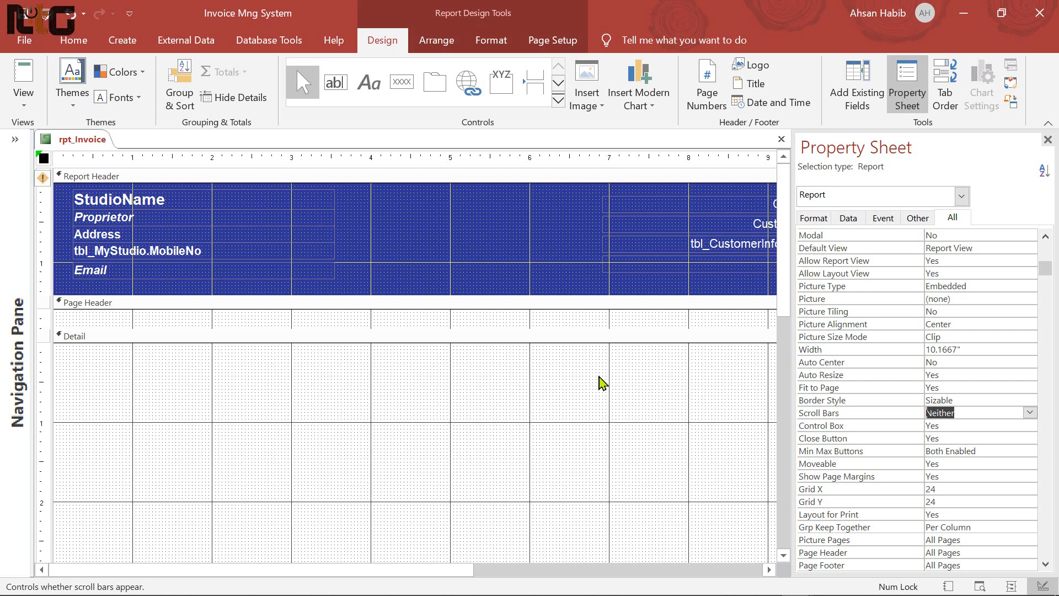
Drag ItemsName, ItemsType, Qty, Rate, TotalTk, Advanced and Due from the Field List into the Detail section
click(857, 102)
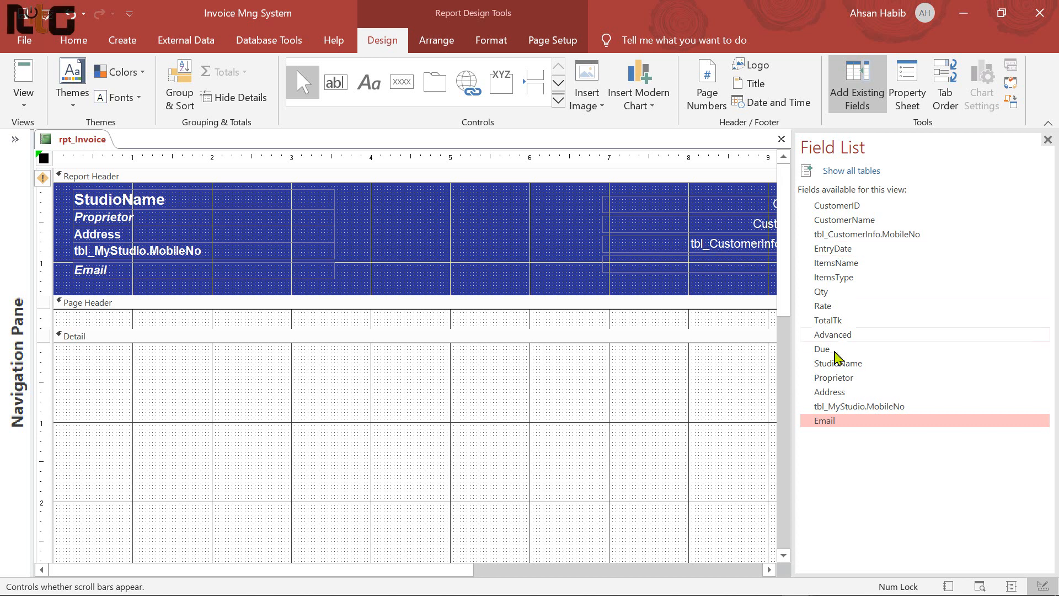
ctrl+click(833, 265)
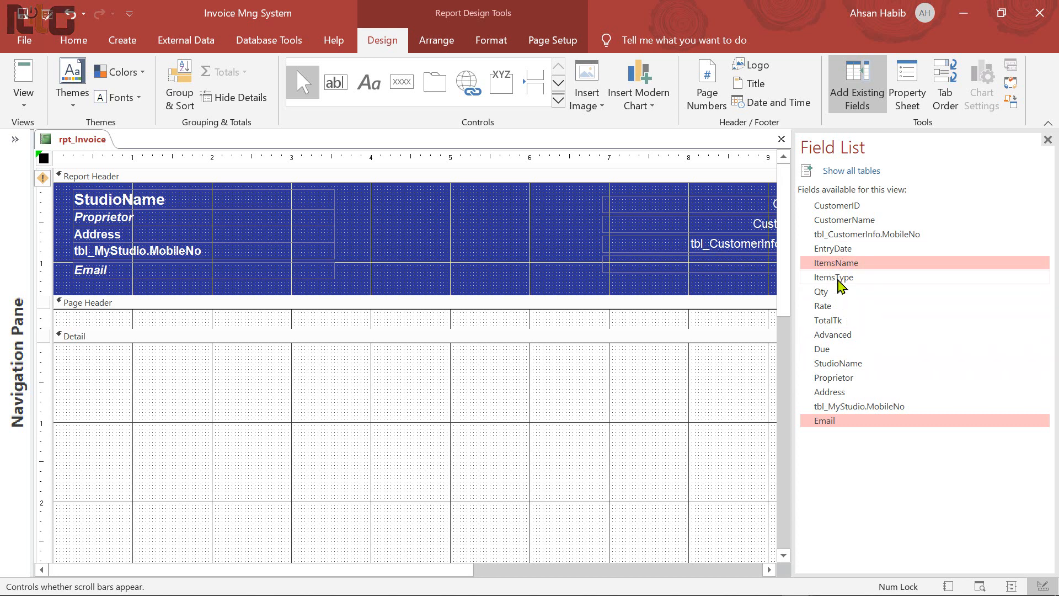
ctrl+click(838, 280)
ctrl+click(839, 292)
ctrl+click(838, 307)
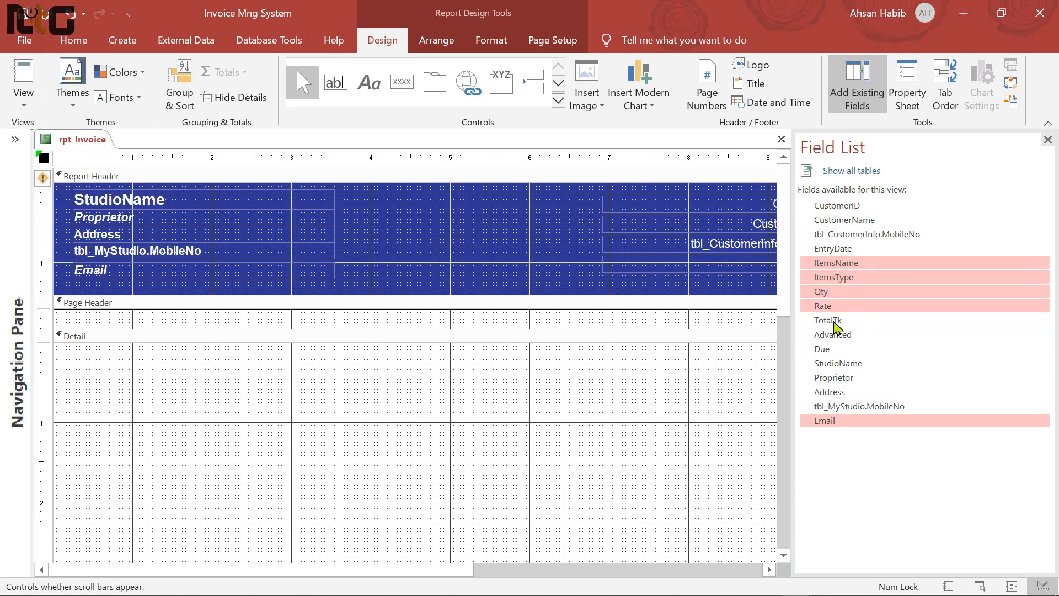
ctrl+click(834, 323)
ctrl+click(837, 336)
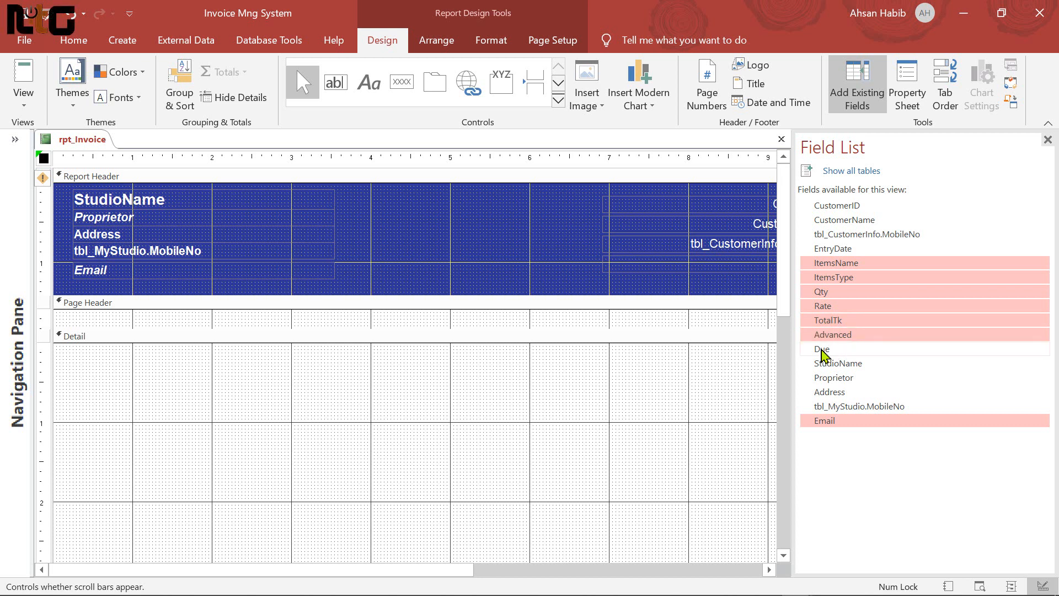
ctrl+click(824, 350)
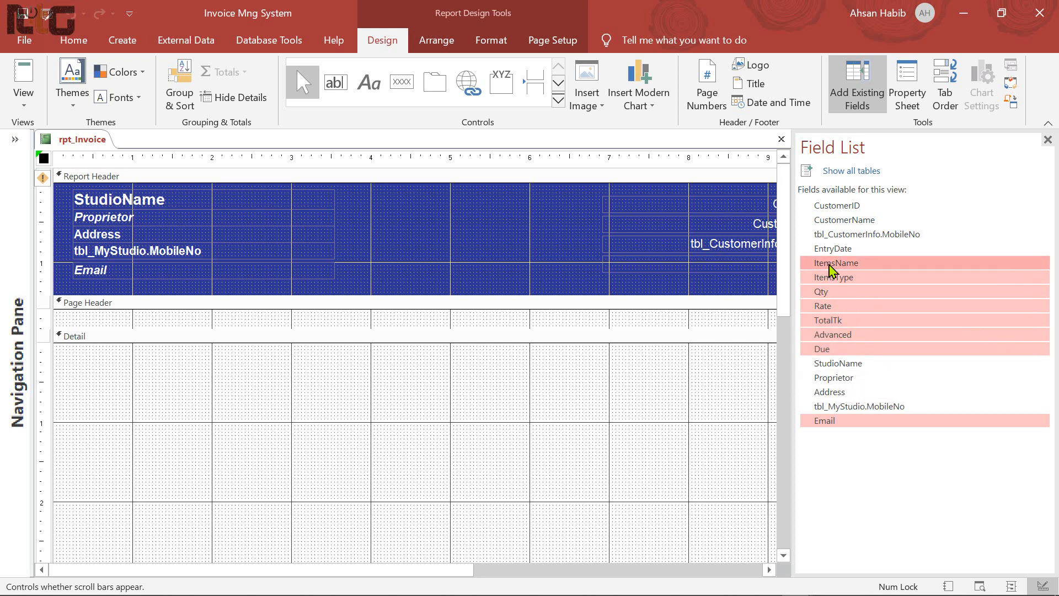
drag(833, 270, 283, 365)
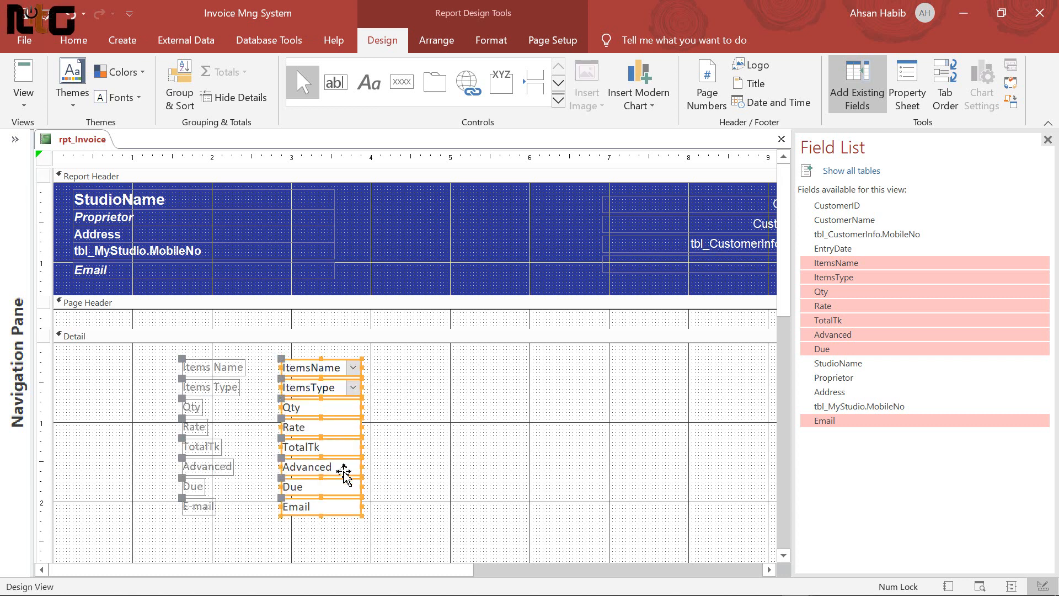
Arrange the new fields in a tabular layout, remove the layout, and shift the columns to the left edge
click(380, 541)
drag(416, 542, 162, 367)
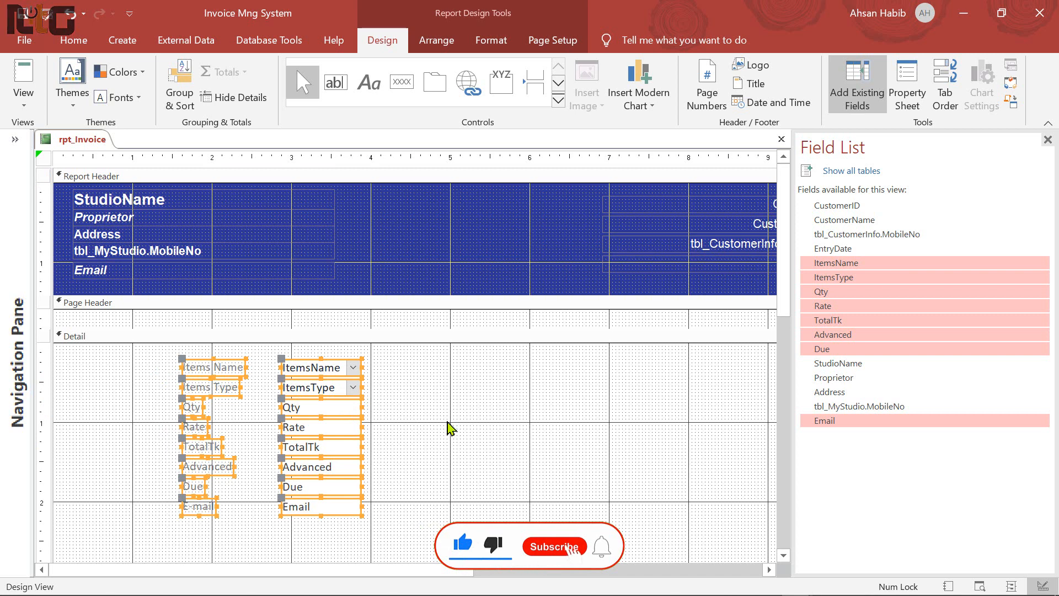
click(441, 44)
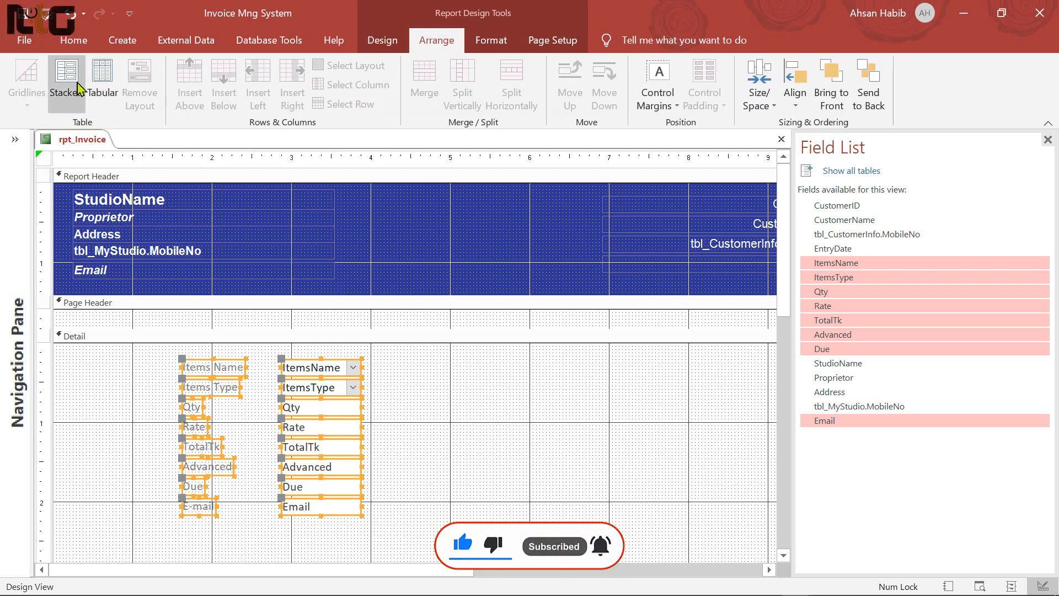
click(109, 94)
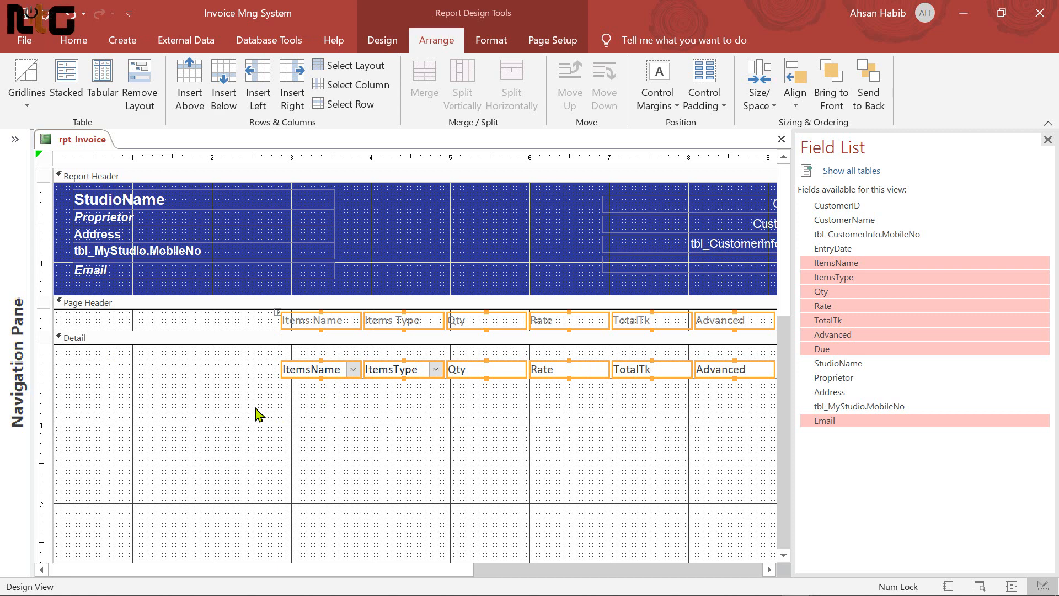
click(139, 94)
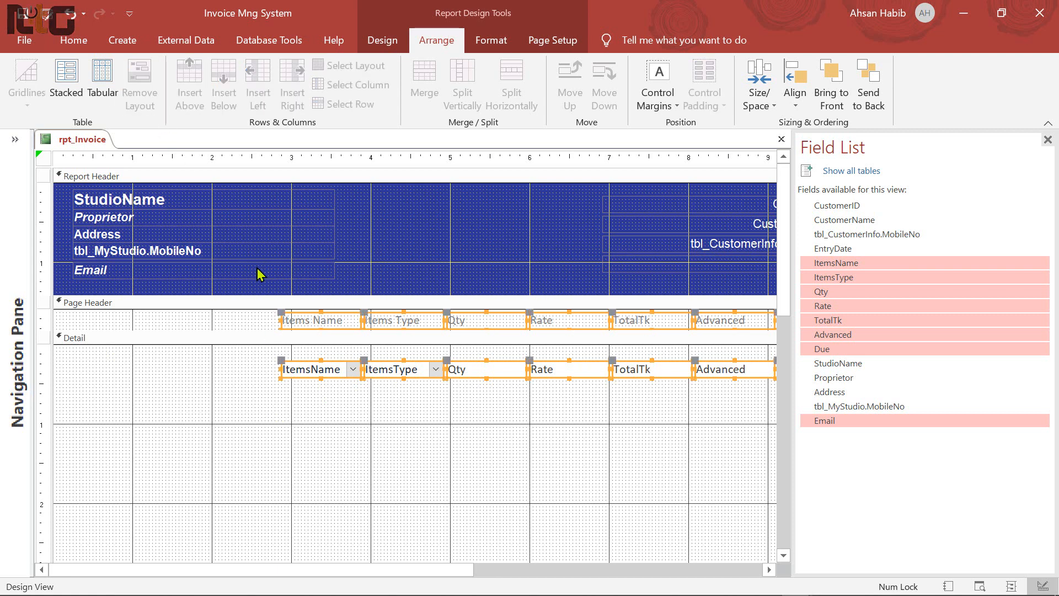
key(Left)
key(Left)
key(Left)
key(Left)
key(Left)
key(Left)
key(Left)
key(Left)
key(Left)
key(Left)
key(Left)
key(Left)
key(Left)
key(Left)
key(Left)
key(Left)
key(Left)
key(Left)
key(Left)
key(Left)
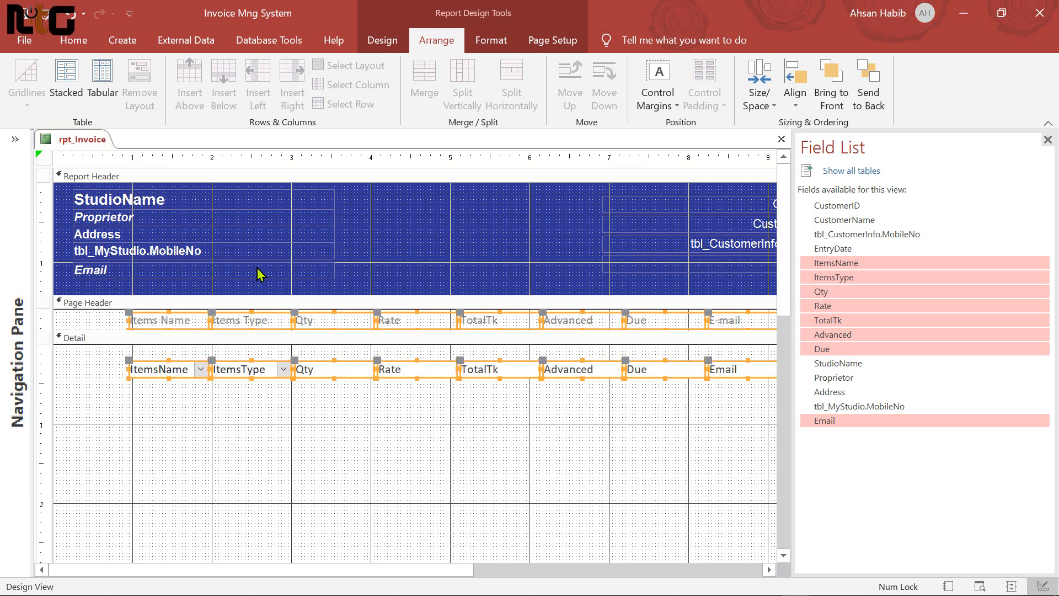
key(Left)
key(Left)
key(Left)
key(Left)
key(Left)
key(Left)
key(Left)
key(Left)
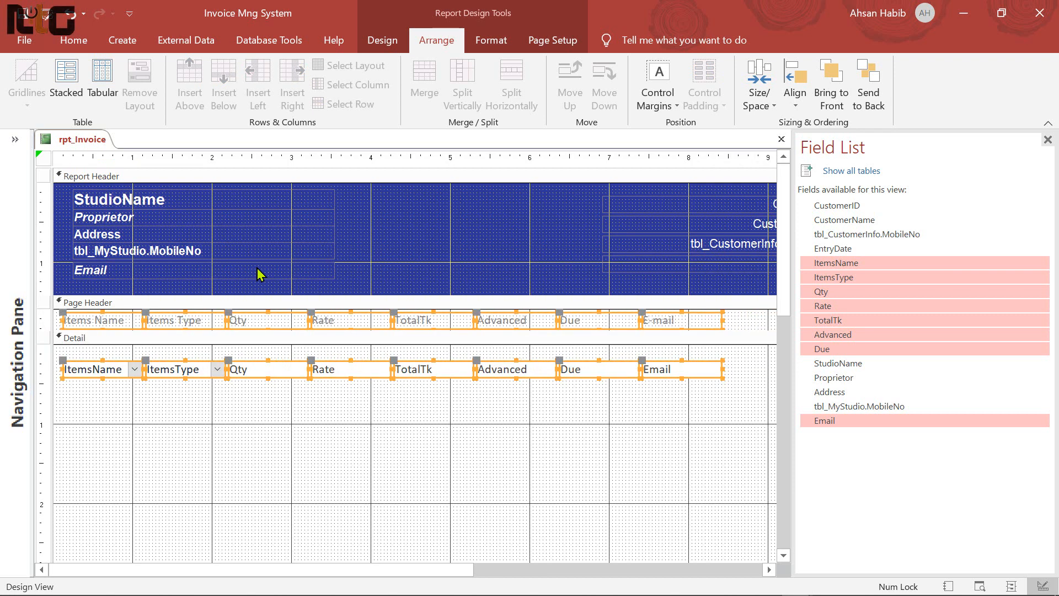
key(Left)
key(Left)
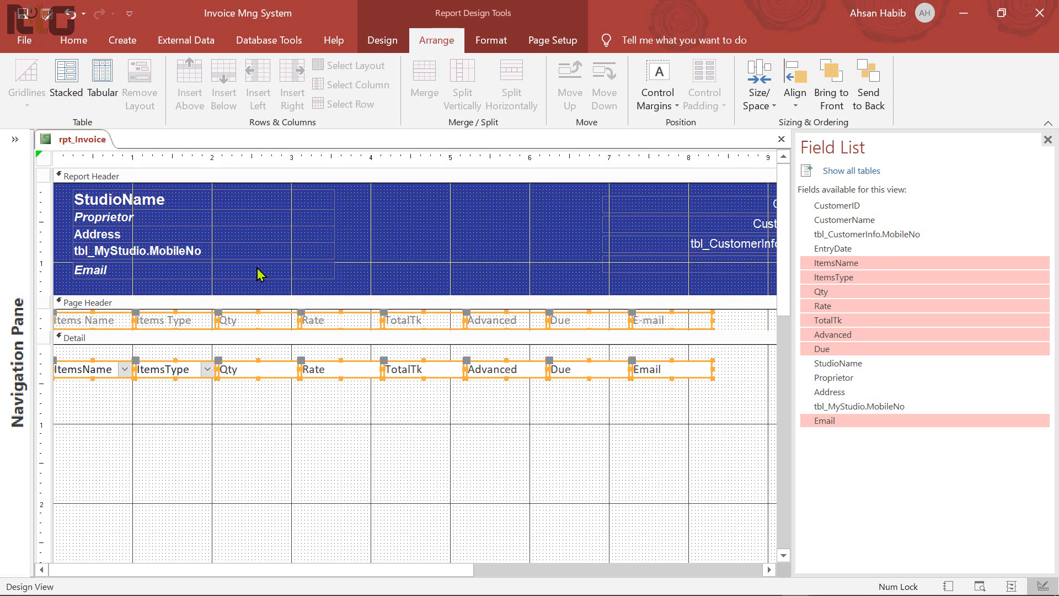
Delete the Email field and its heading, then close the Field List
click(694, 419)
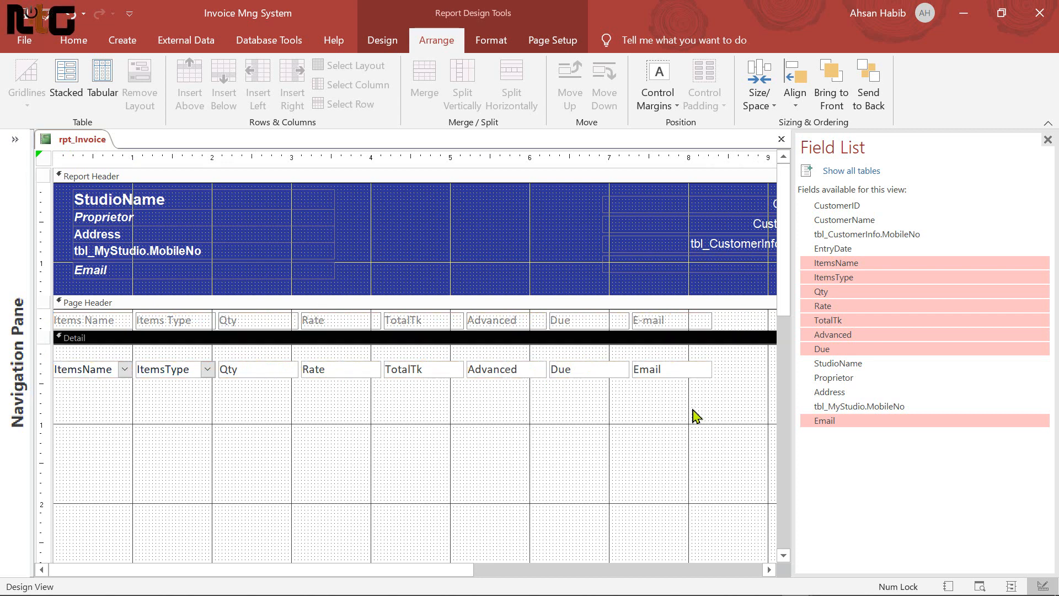
click(674, 375)
shift+click(676, 324)
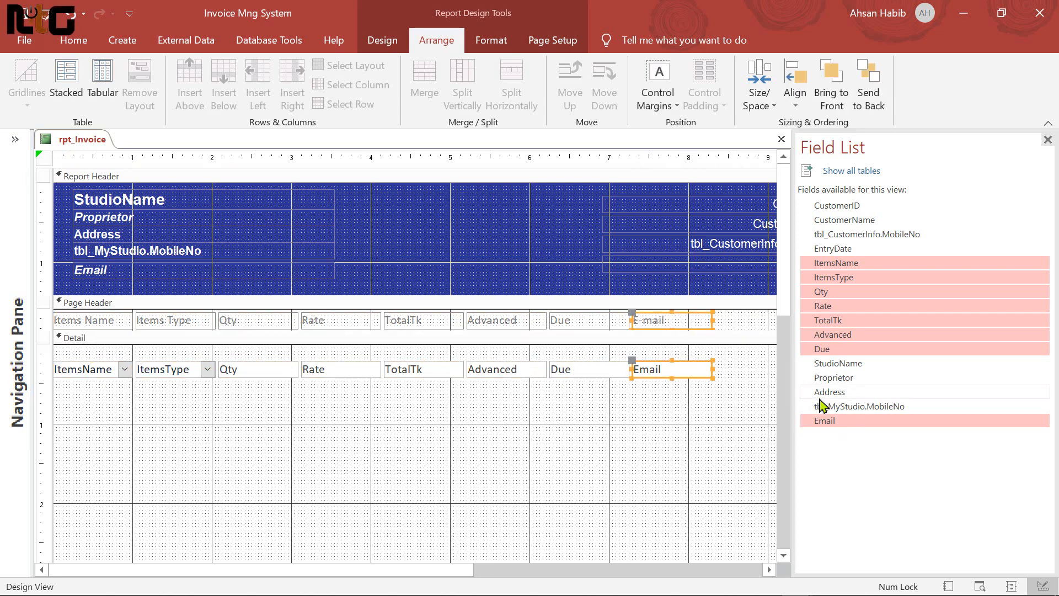
key(Delete)
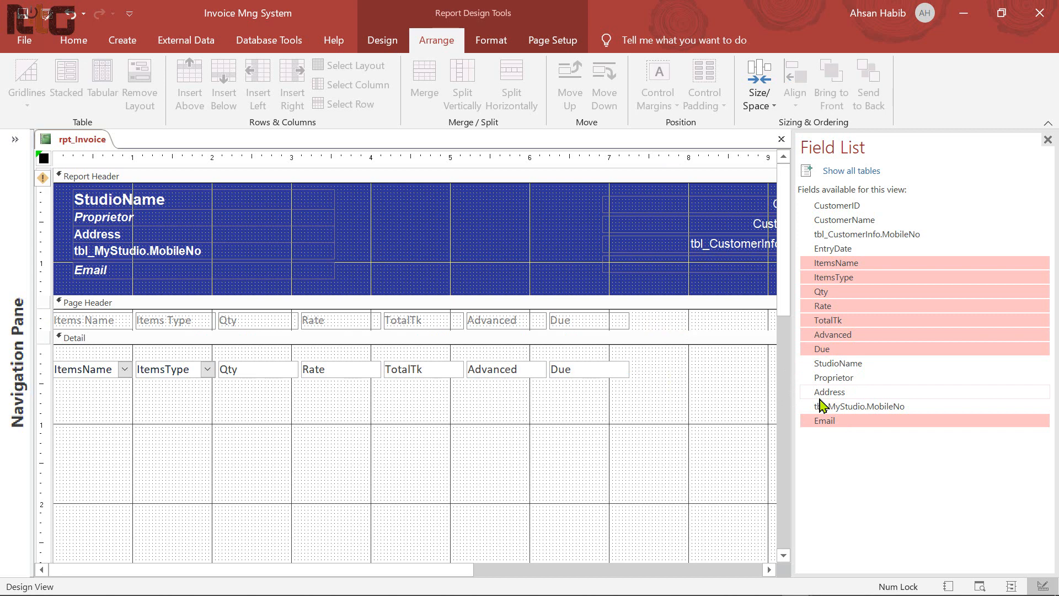
click(1047, 141)
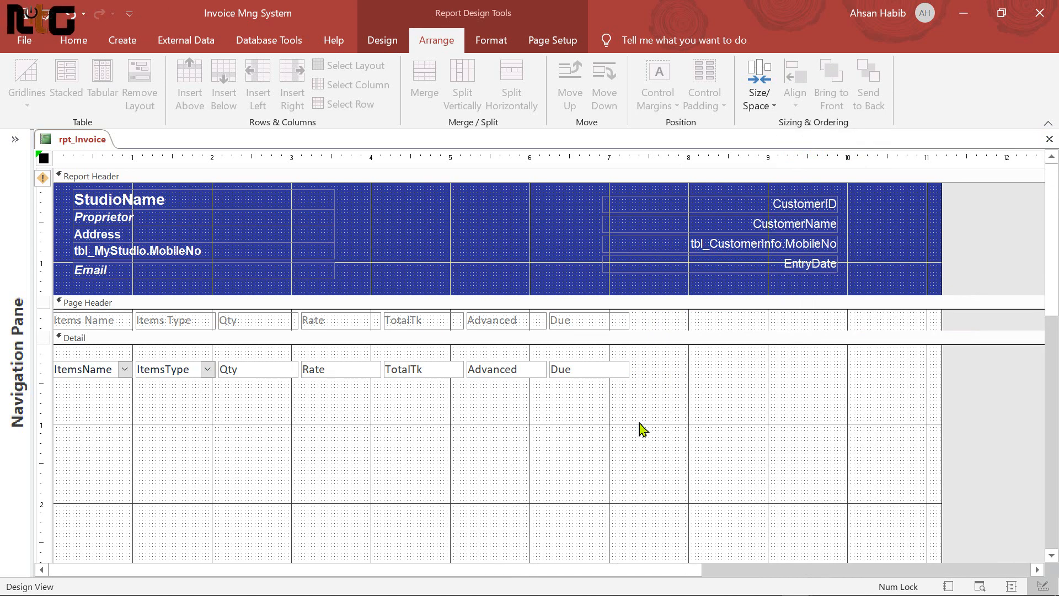
Move the seven detail-row fields up against the top of the Detail section
click(579, 411)
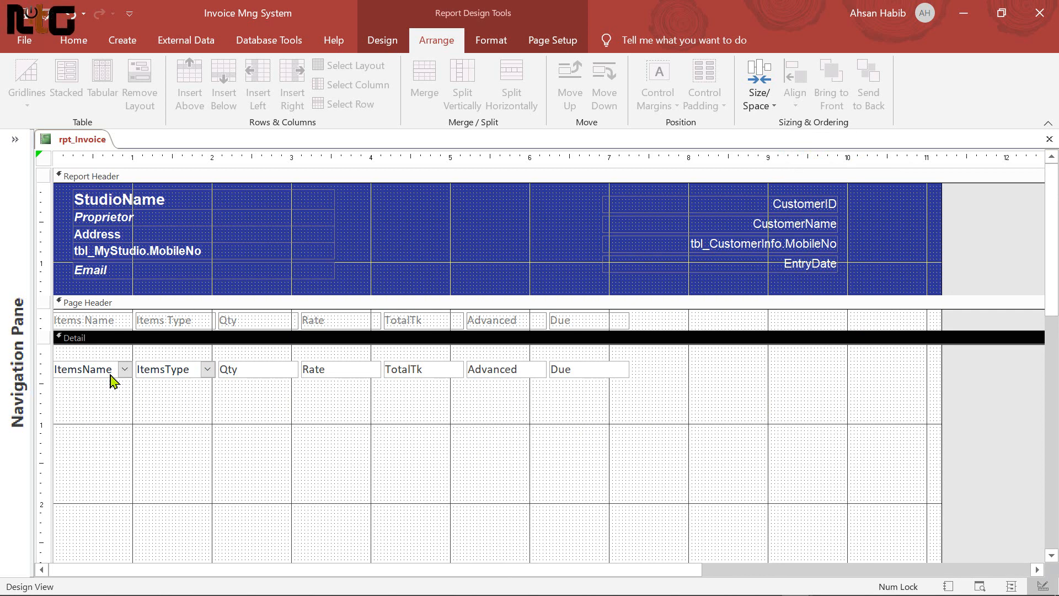
drag(619, 403, 82, 368)
key(Up)
key(Up)
key(Up)
key(Up)
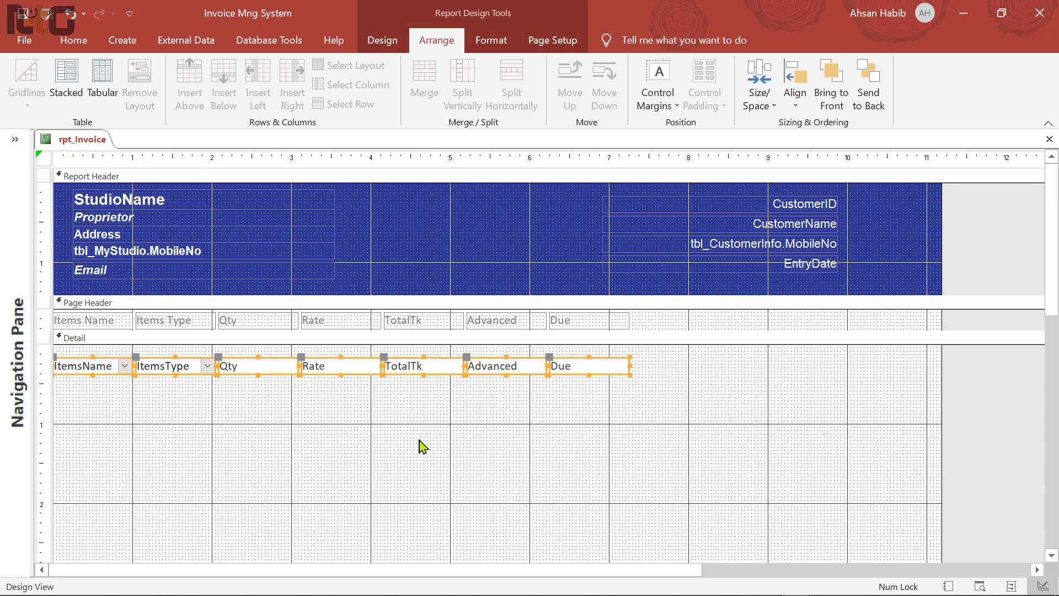
key(Up)
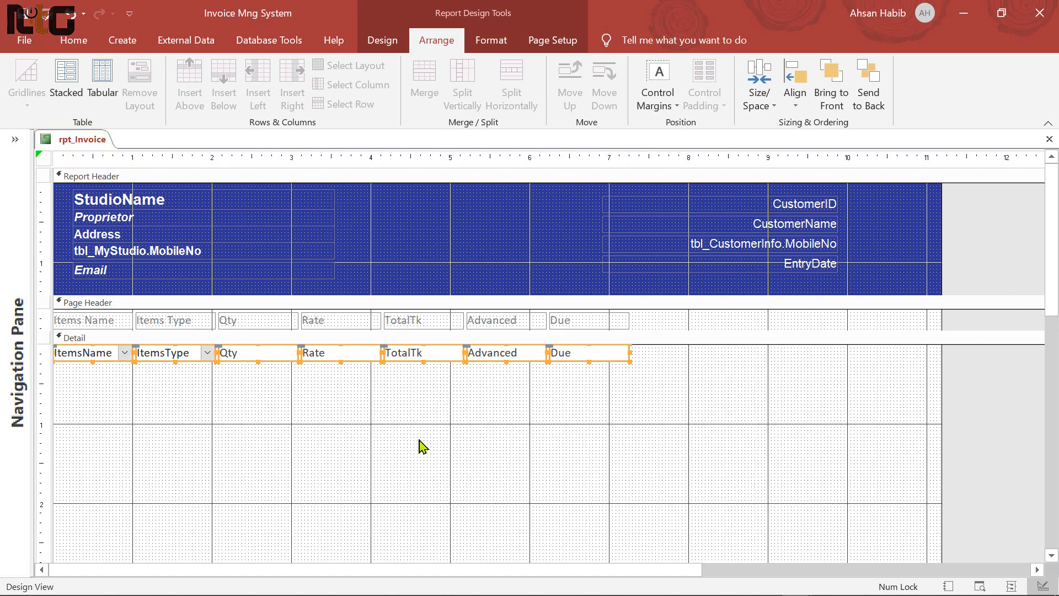
click(660, 384)
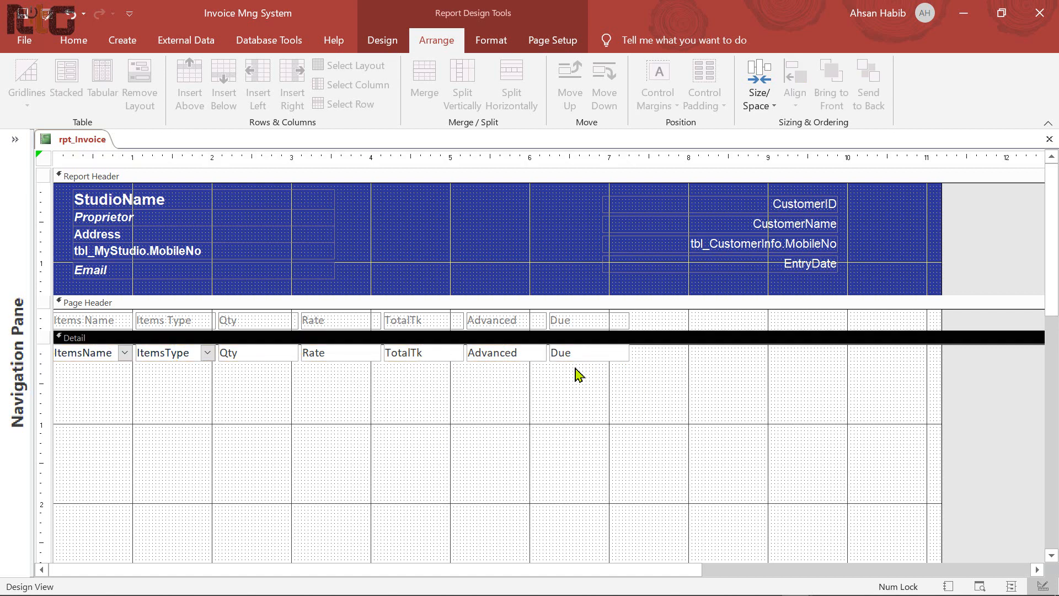
Switch rpt_Invoice to Layout View
click(74, 40)
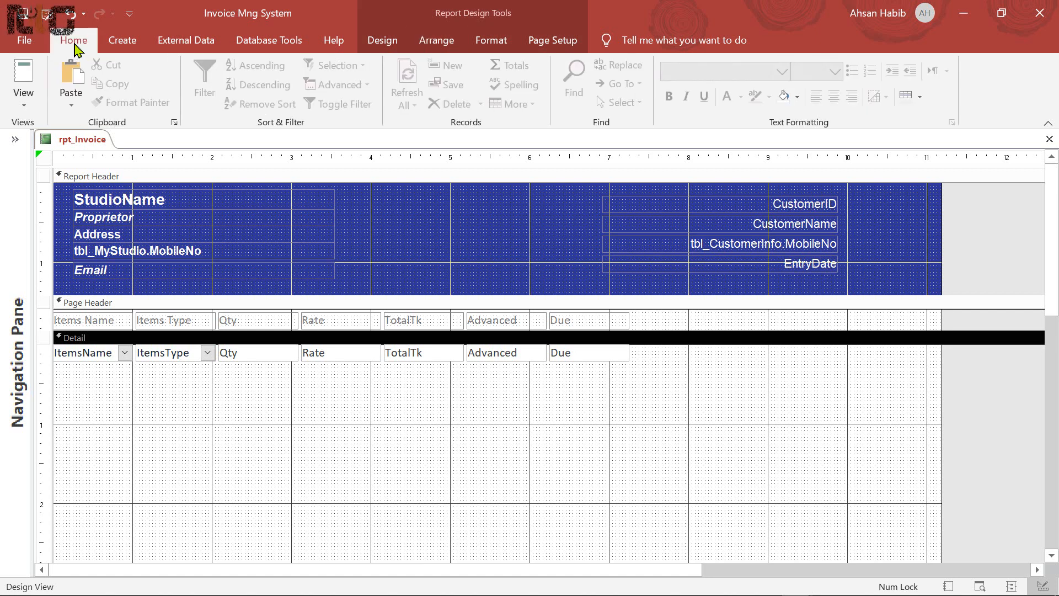
click(23, 106)
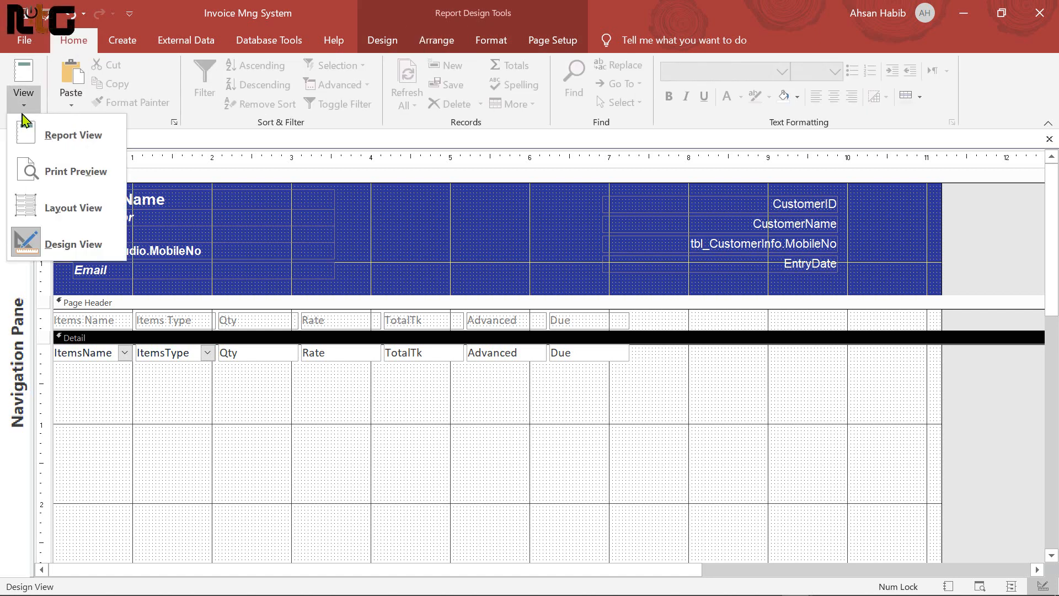
click(101, 210)
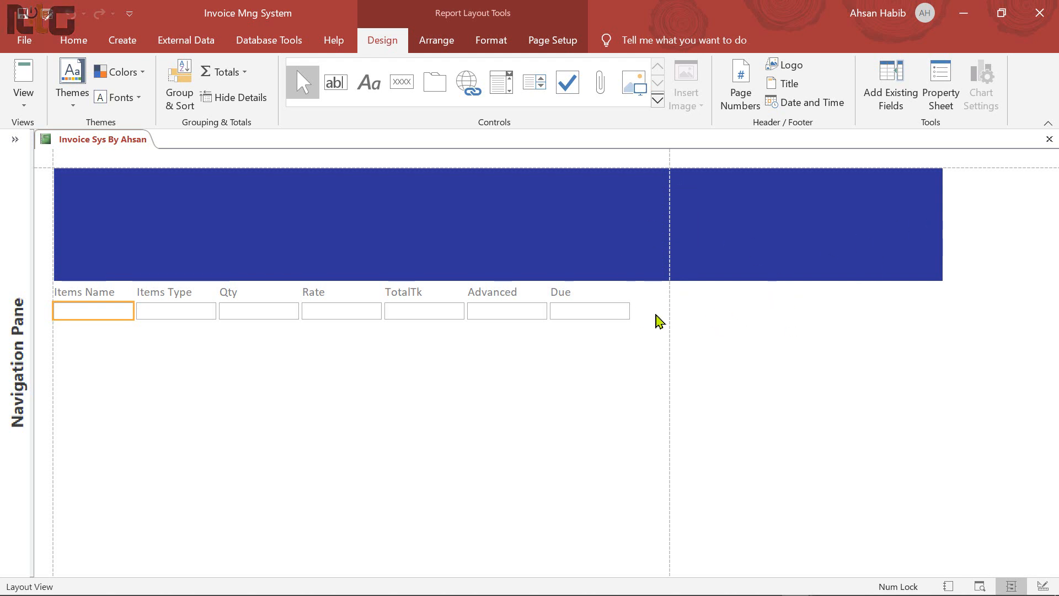
right_click(332, 340)
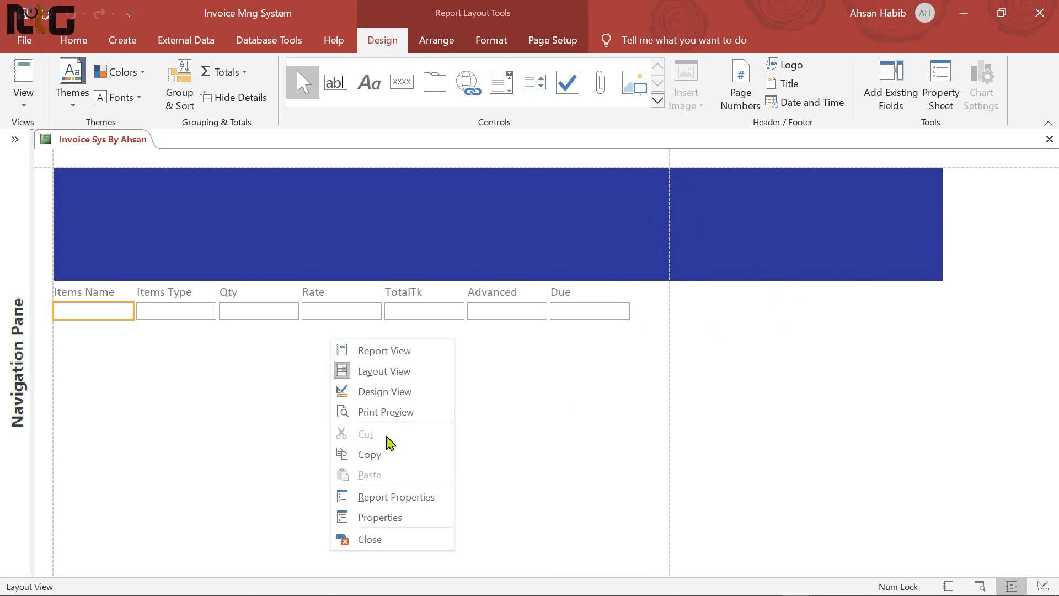
Back in Design View, shift the four customer fields left and slightly up in the blue header
click(410, 393)
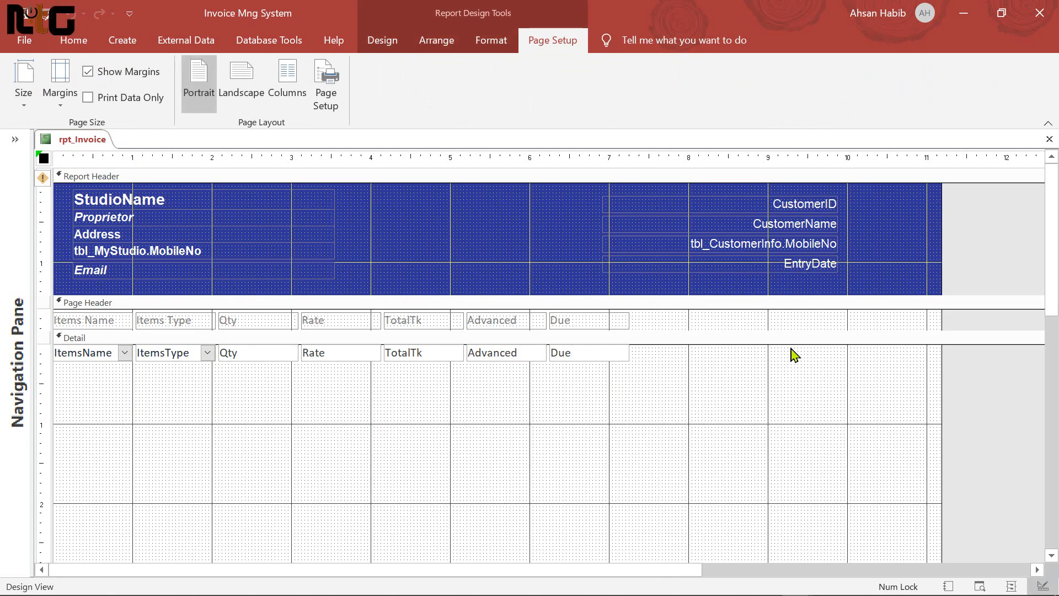
drag(565, 195, 852, 291)
key(Left)
key(Left)
key(Left)
key(Left)
key(Left)
key(Left)
key(Left)
key(Left)
key(Left)
key(Left)
key(Left)
key(Left)
key(Left)
key(Left)
key(Left)
key(Left)
key(Left)
key(Left)
key(Left)
key(Left)
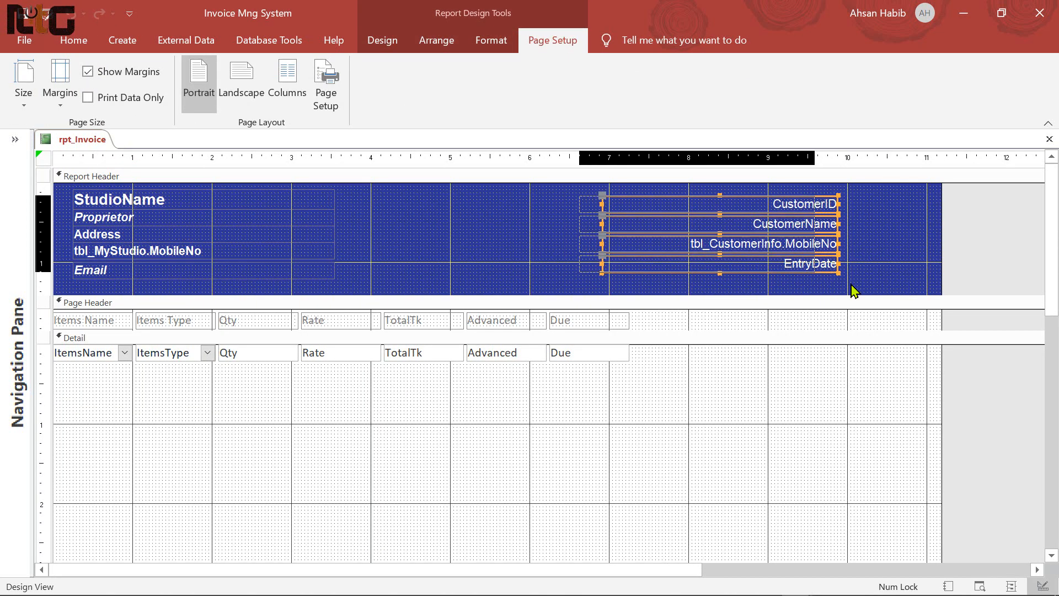
key(Left)
key(Left)
key(Left)
key(Left)
key(Left)
key(Left)
key(Left)
key(Left)
key(Left)
key(Left)
key(Left)
key(Left)
key(Left)
key(Left)
key(Left)
key(Left)
key(Left)
key(Left)
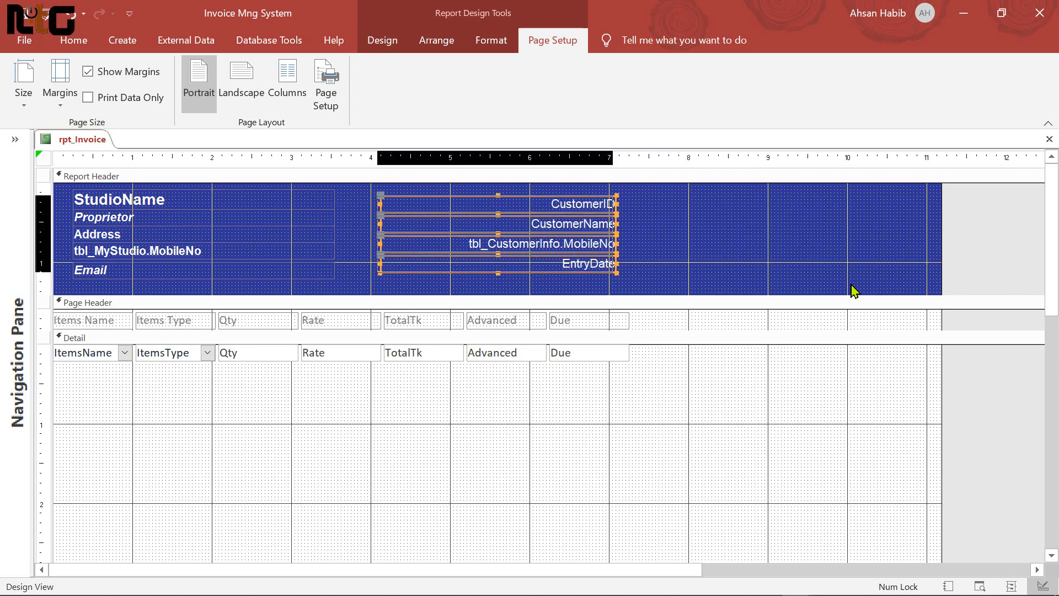
key(Up)
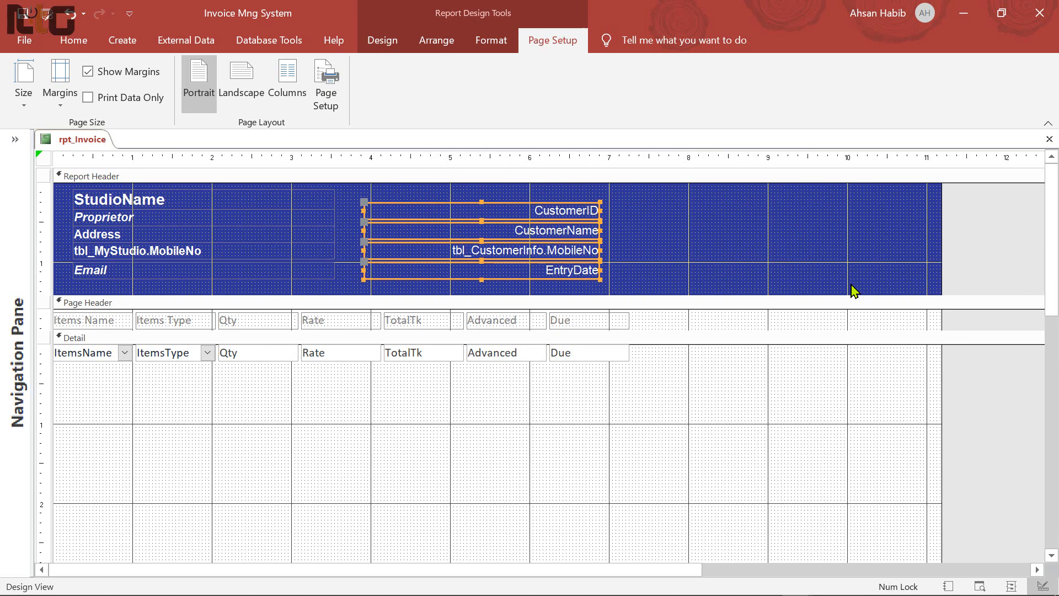
key(Right)
key(Right)
key(Right)
key(Right)
key(Right)
key(Right)
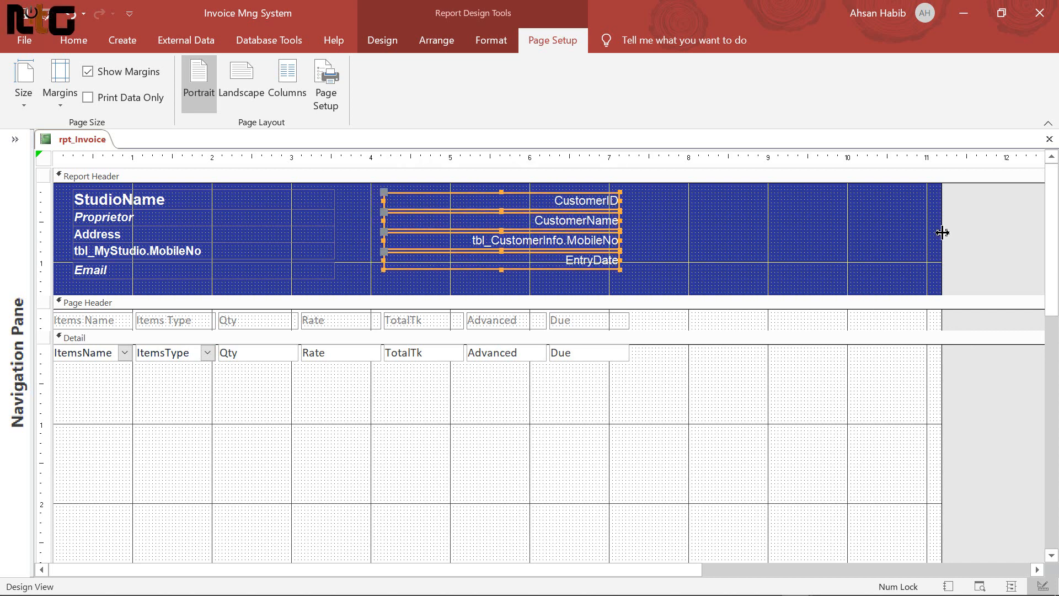
Narrow the report width to about 7.5 inches
drag(942, 233, 652, 267)
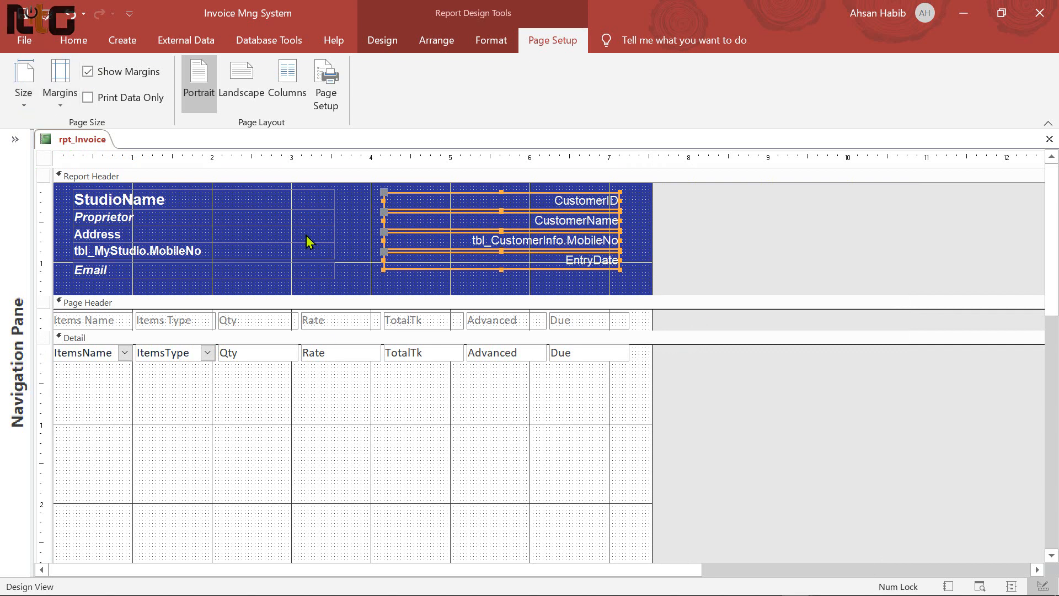
click(73, 41)
click(24, 95)
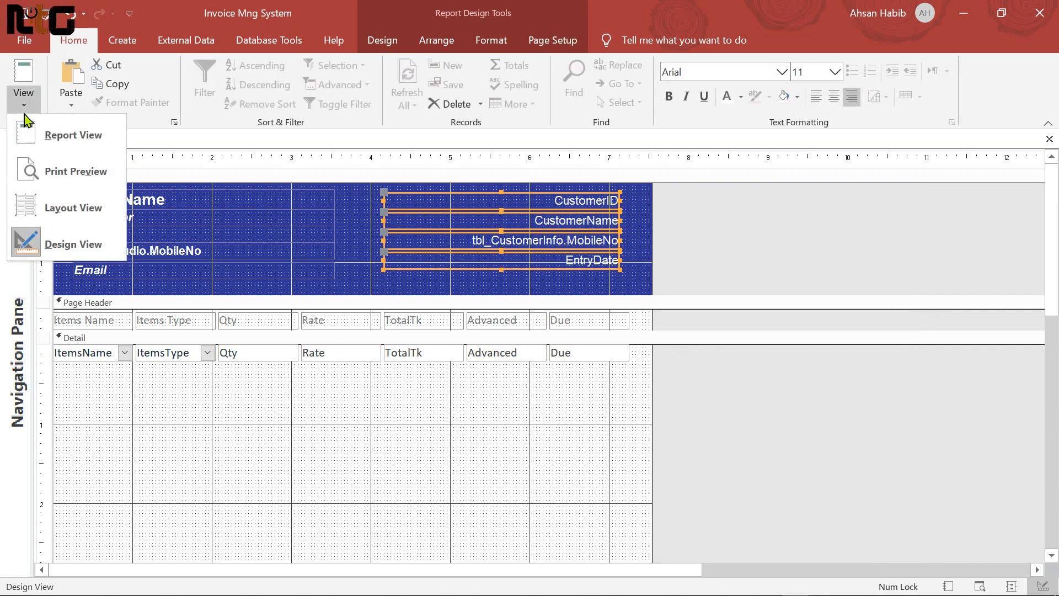
Check rpt_Invoice in Layout View and Print Preview, then return to Design View
click(73, 209)
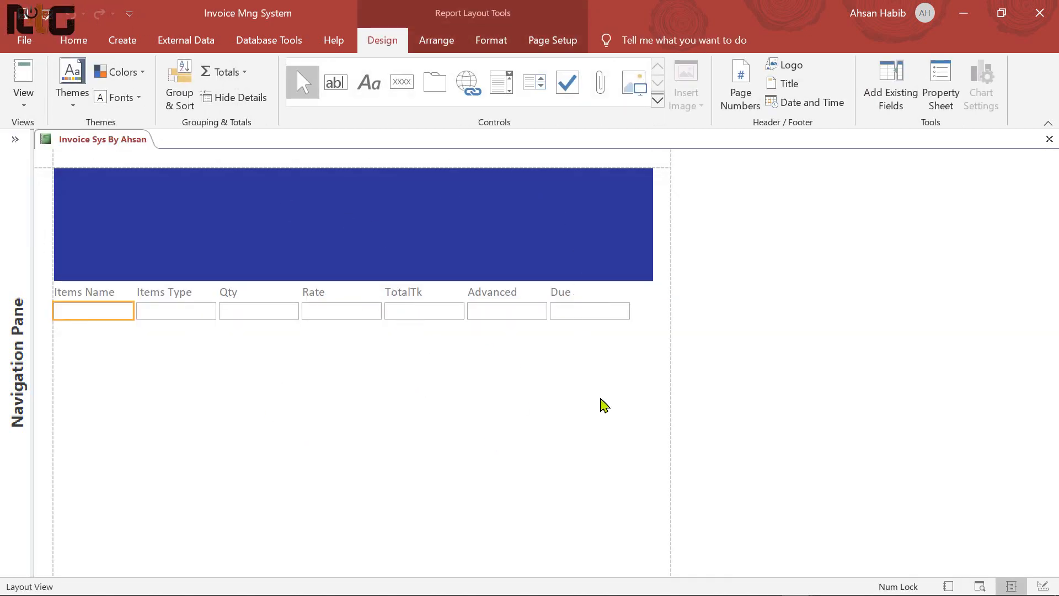
right_click(523, 373)
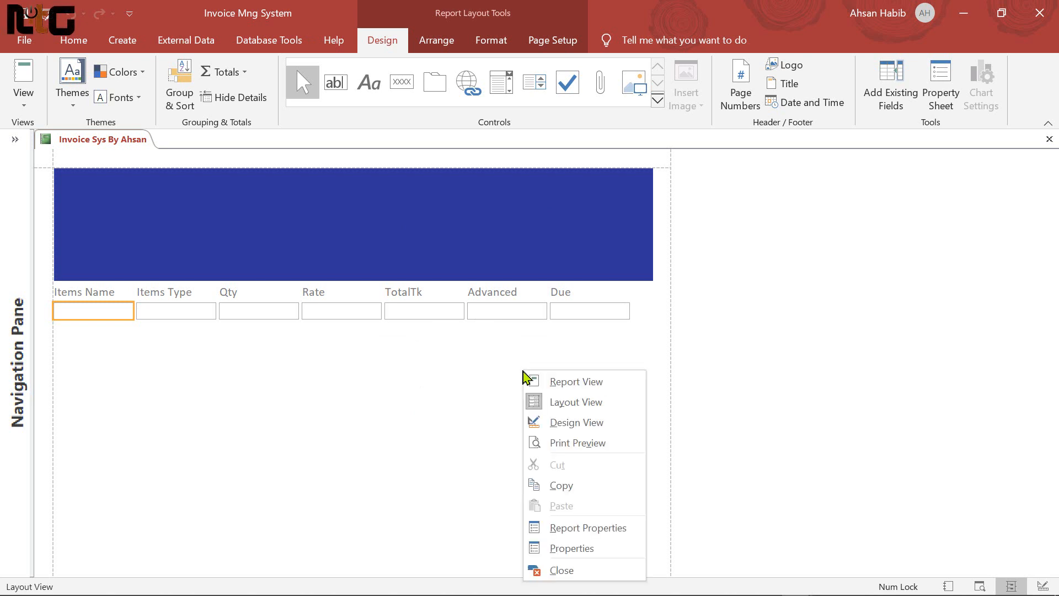
click(577, 442)
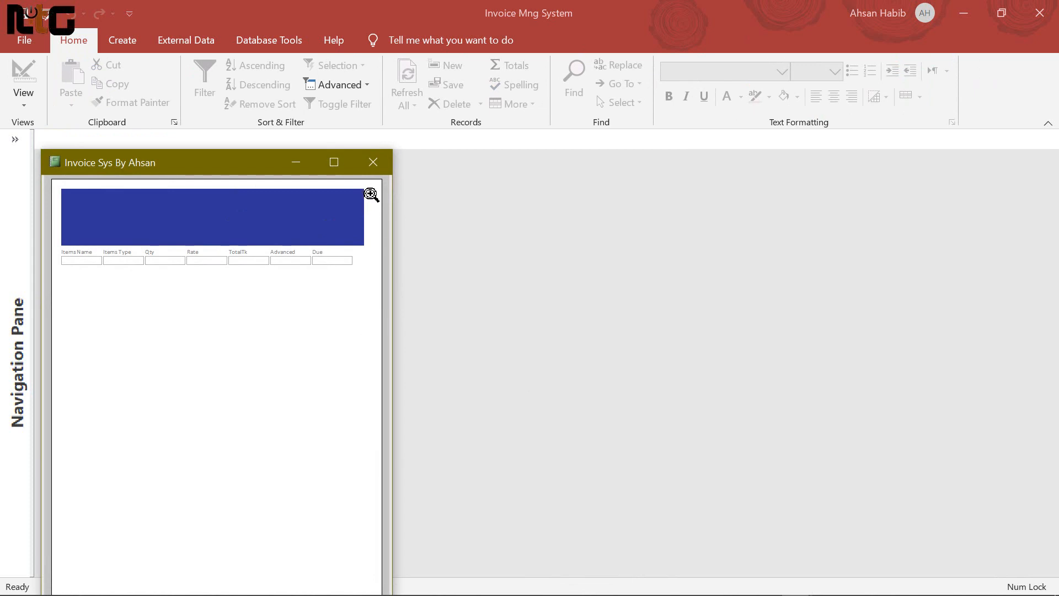
right_click(291, 331)
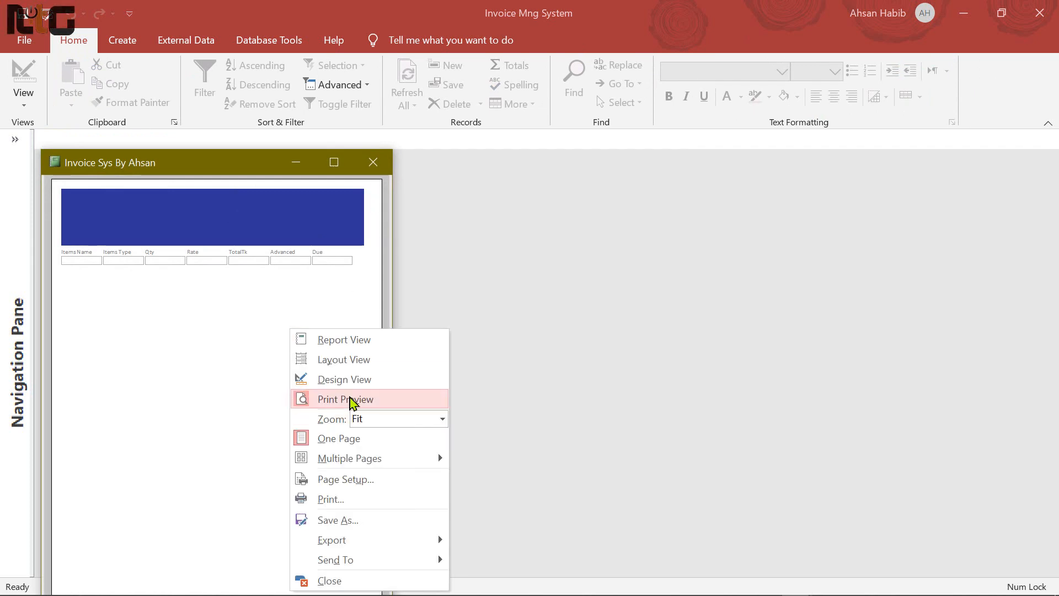
click(365, 379)
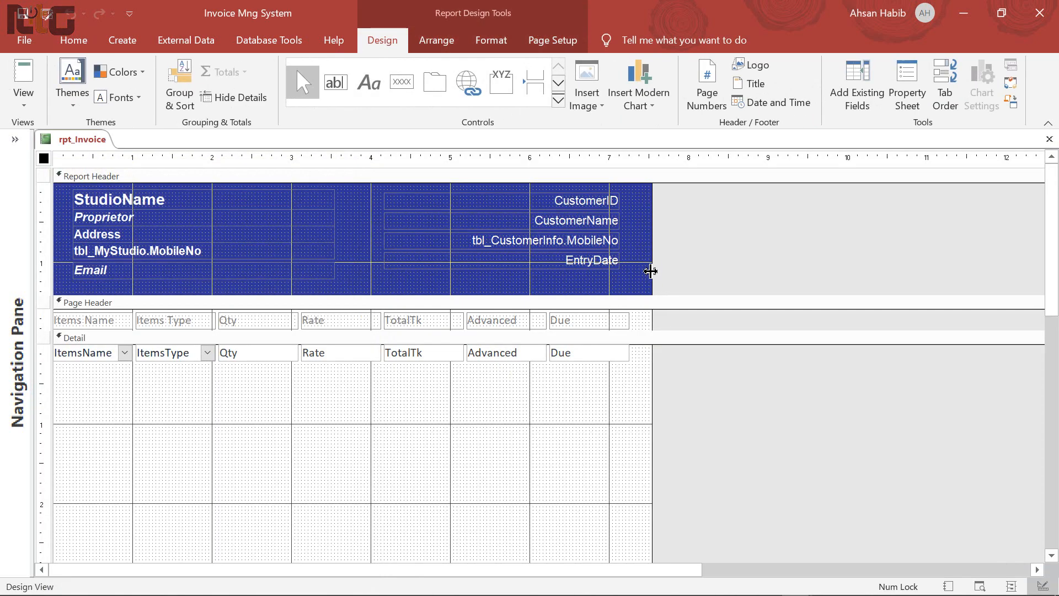
Widen the report slightly and nudge the four customer fields right
drag(652, 267, 671, 274)
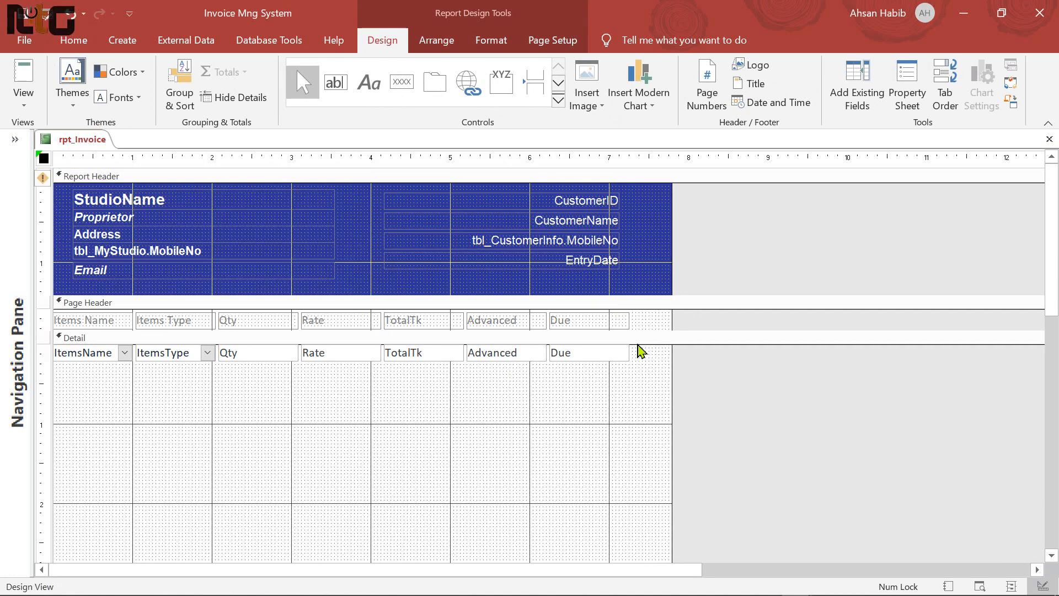
drag(361, 205, 621, 279)
key(Right)
key(Right)
key(Right)
key(Right)
key(Right)
key(Right)
key(Right)
key(Right)
key(Right)
key(Right)
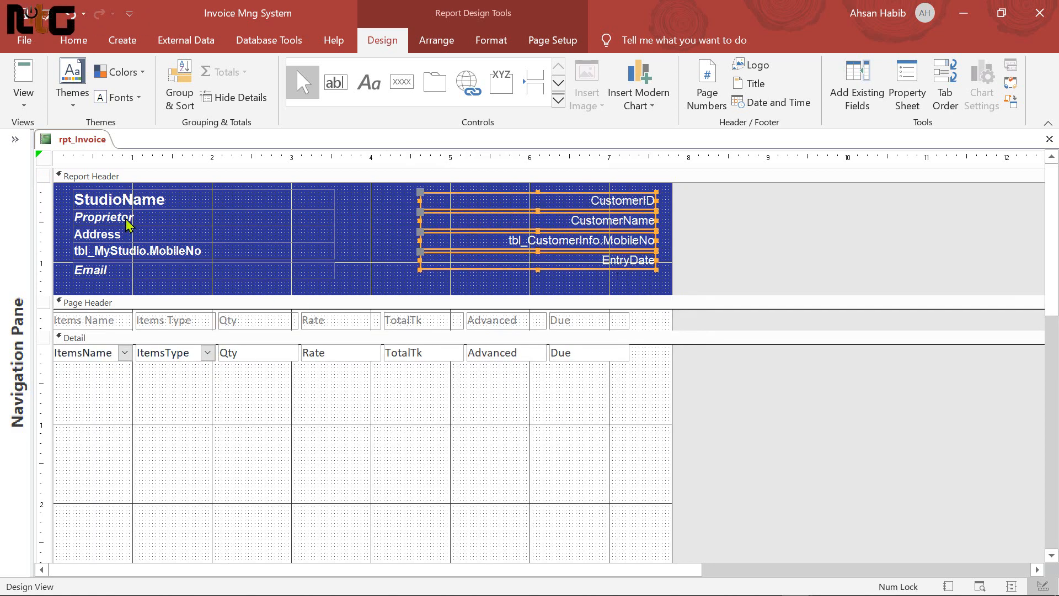
In Layout View, widen the Due column and its label, then go back to Design View
click(23, 97)
click(82, 212)
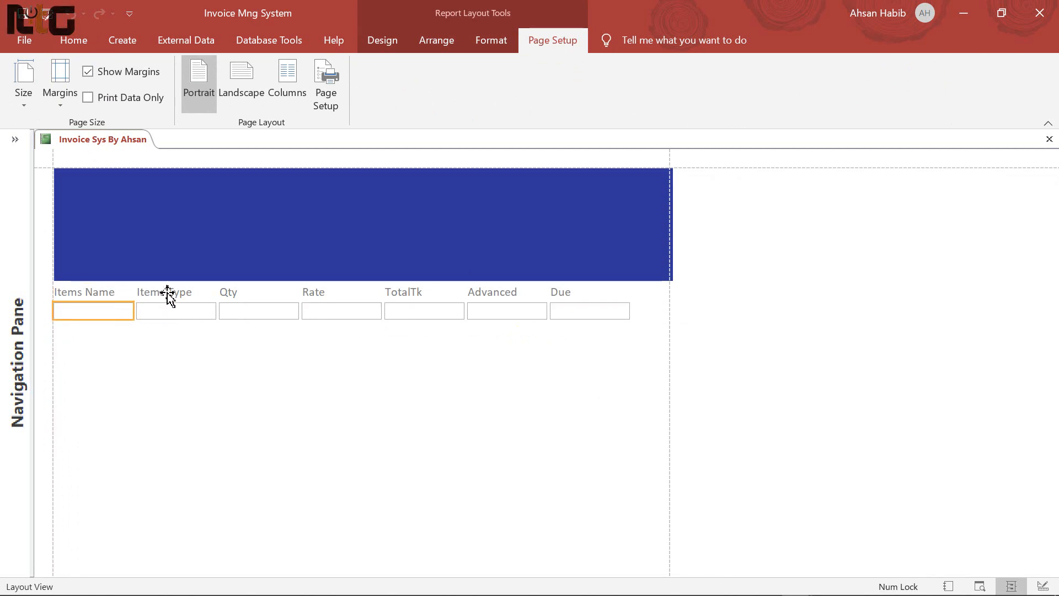
click(573, 295)
shift+click(578, 312)
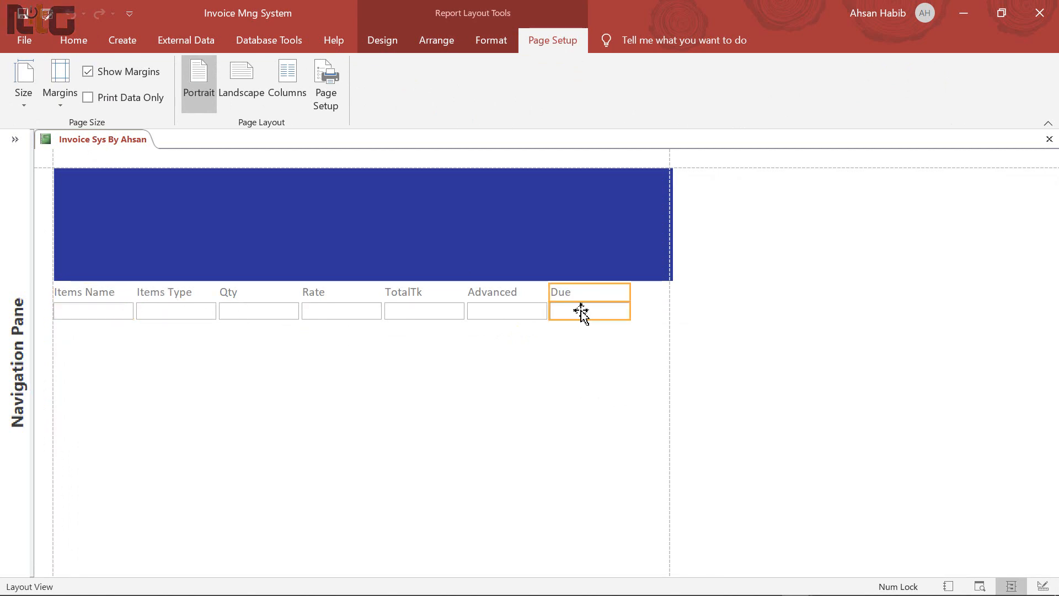
drag(631, 293, 657, 292)
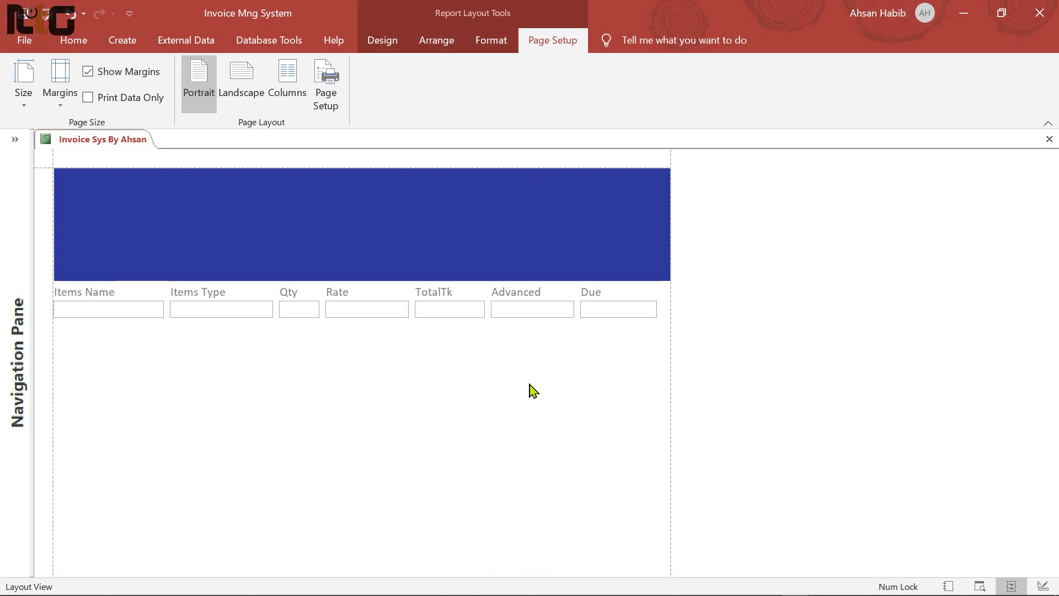
right_click(630, 366)
click(683, 417)
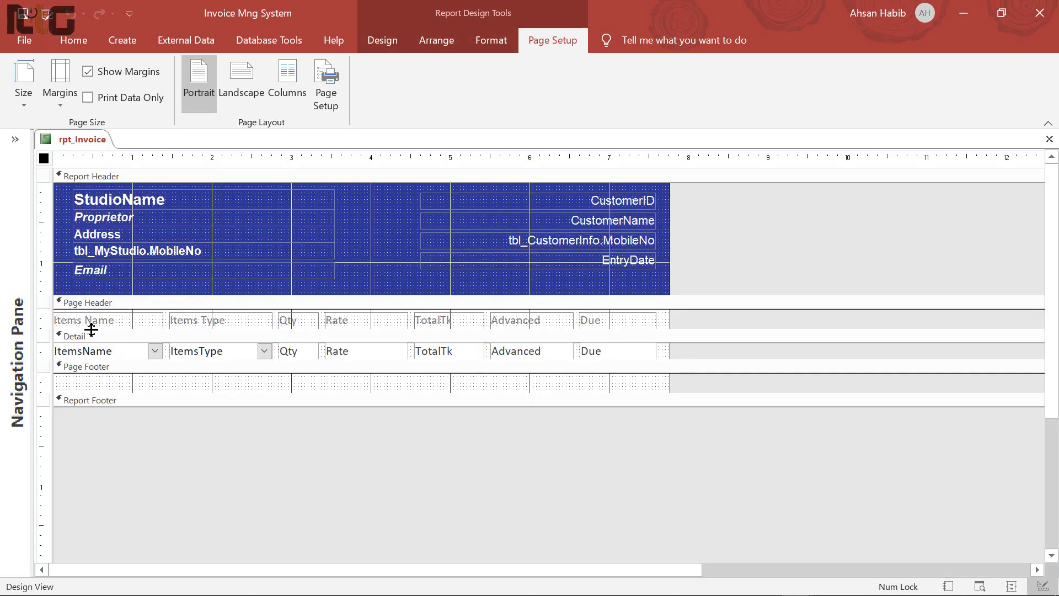
Format the column labels and detail fields as near-black, centred Arial with a transparent outline
drag(670, 325, 59, 359)
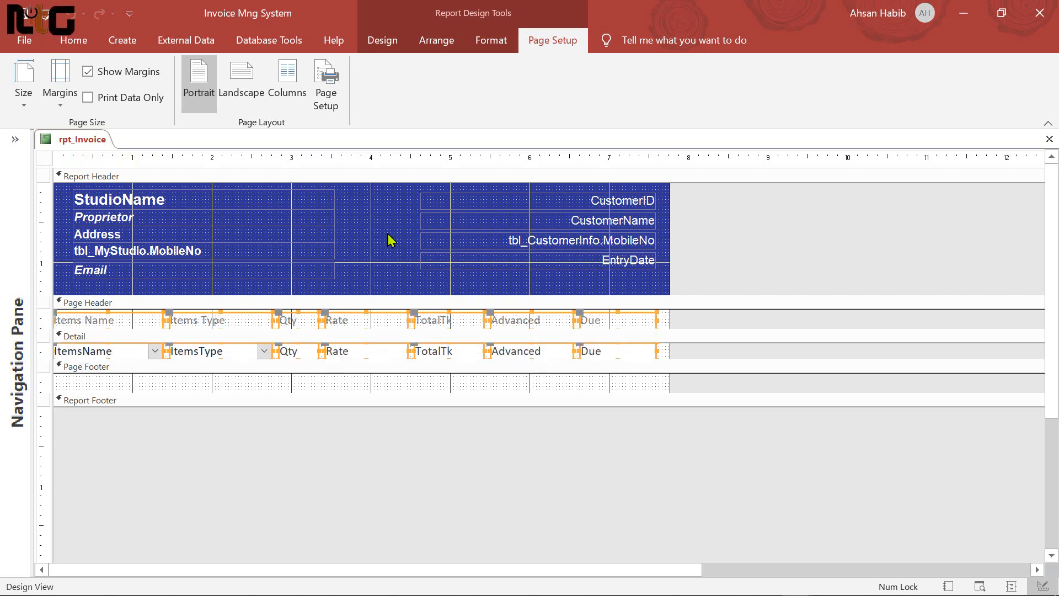
click(495, 41)
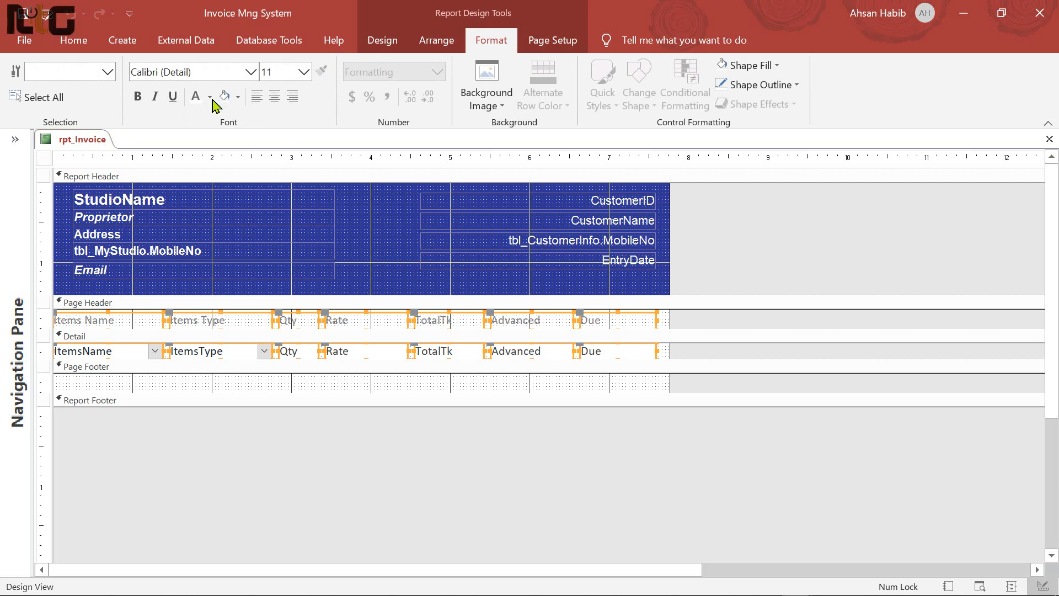
click(196, 72)
text(Arial)
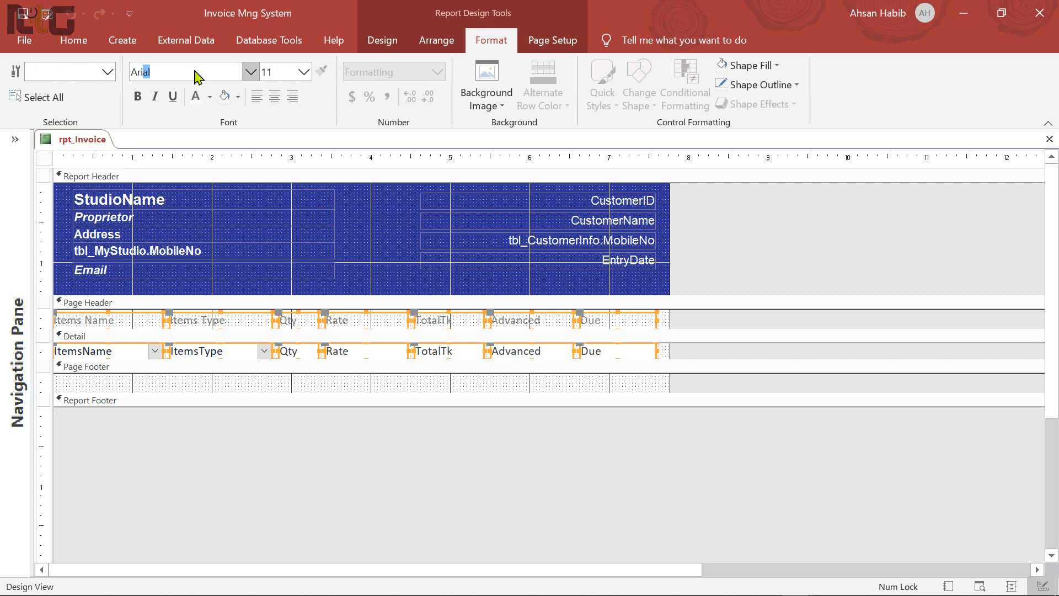
key(Return)
click(210, 97)
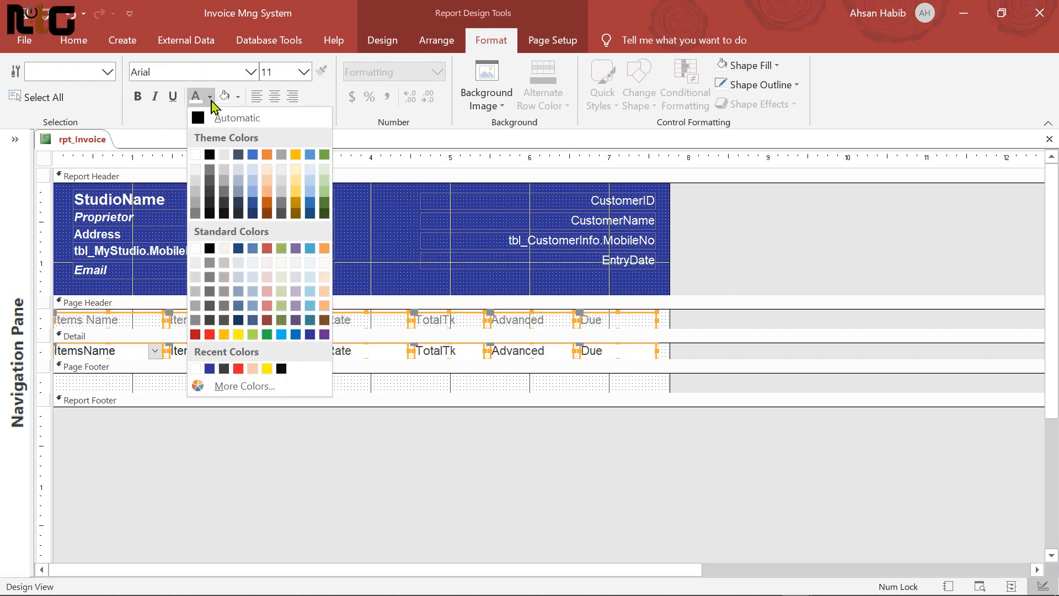
click(210, 214)
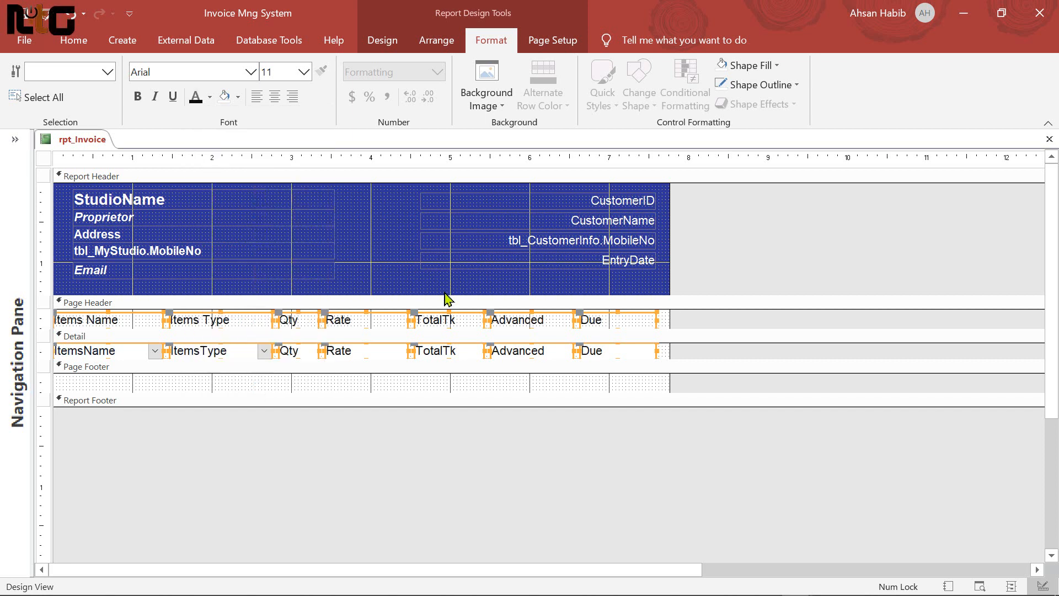
click(274, 101)
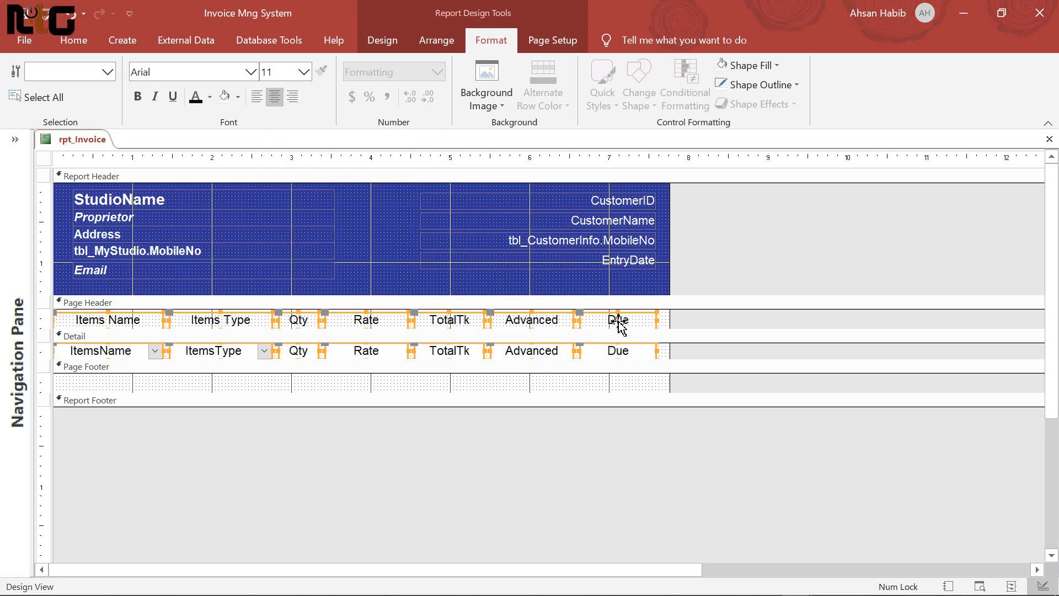
click(798, 85)
click(740, 373)
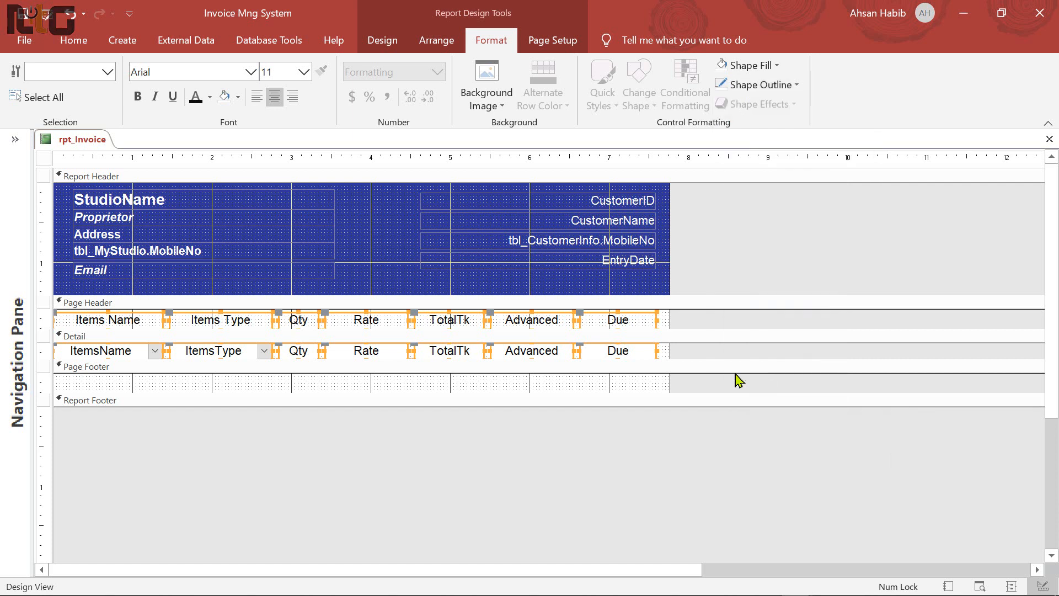
Make the Page Header slightly taller, leaving a gap above the detail row
click(586, 385)
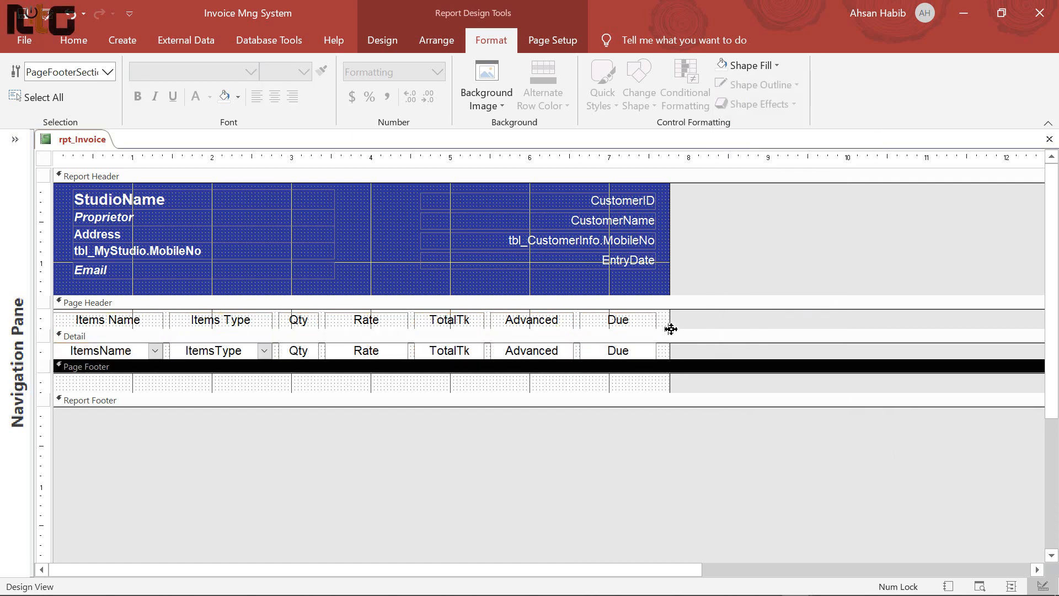
drag(664, 330, 664, 340)
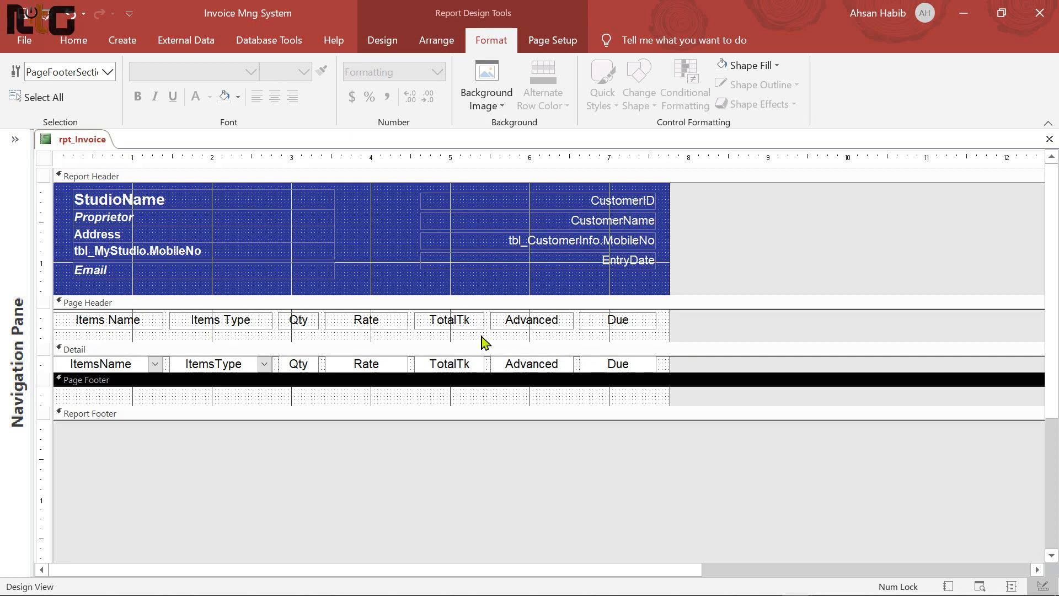
click(380, 44)
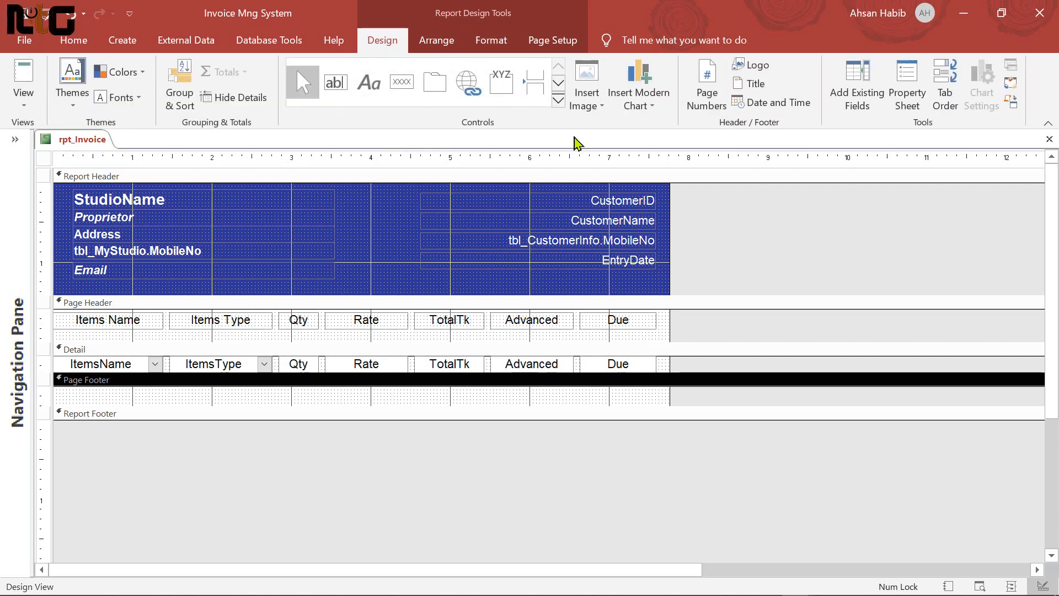
Draw a horizontal line under the column labels and shorten the Page Header to fit
click(559, 100)
click(335, 110)
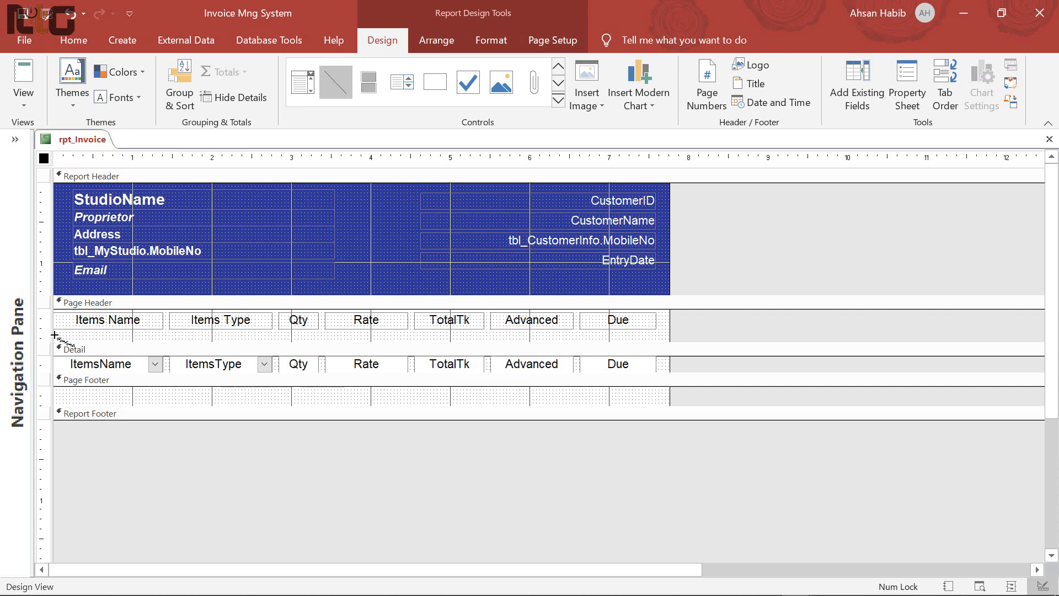
drag(54, 335, 669, 336)
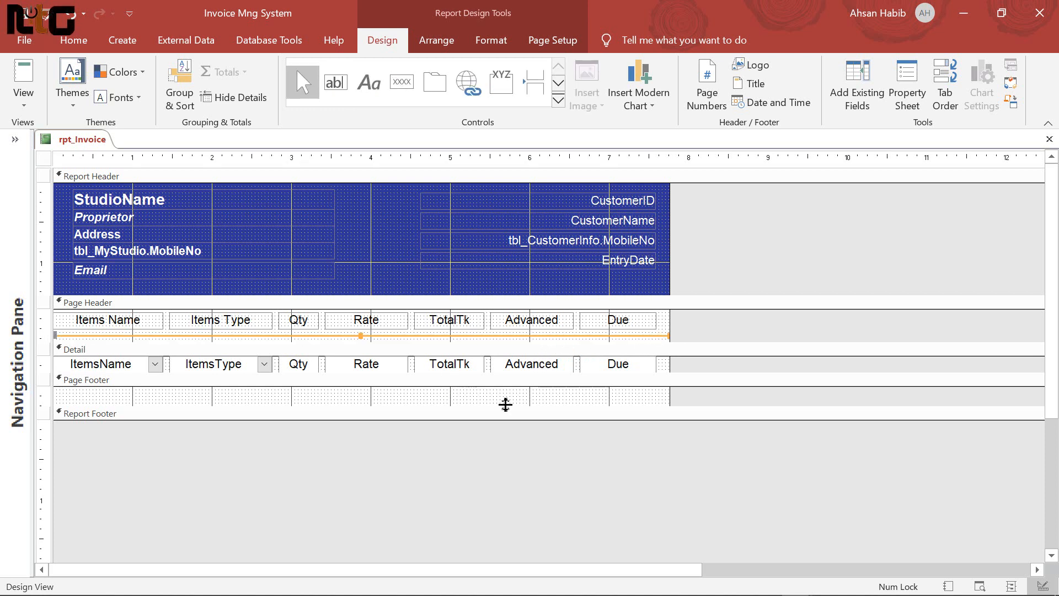
drag(453, 342, 454, 333)
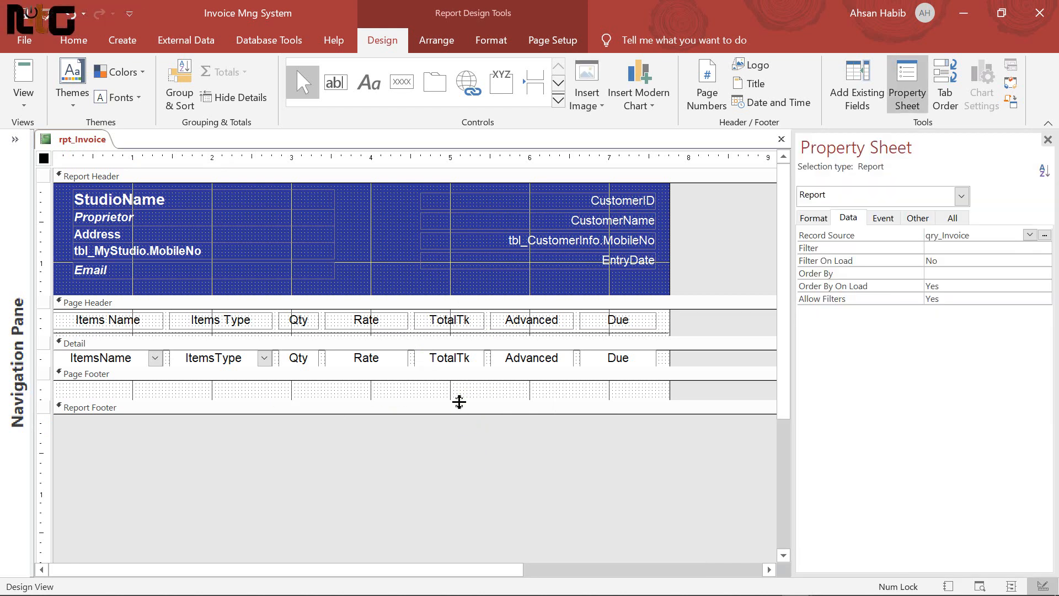
Enlarge the Page Footer and add a 'Thank You!' label in it
drag(460, 401, 474, 443)
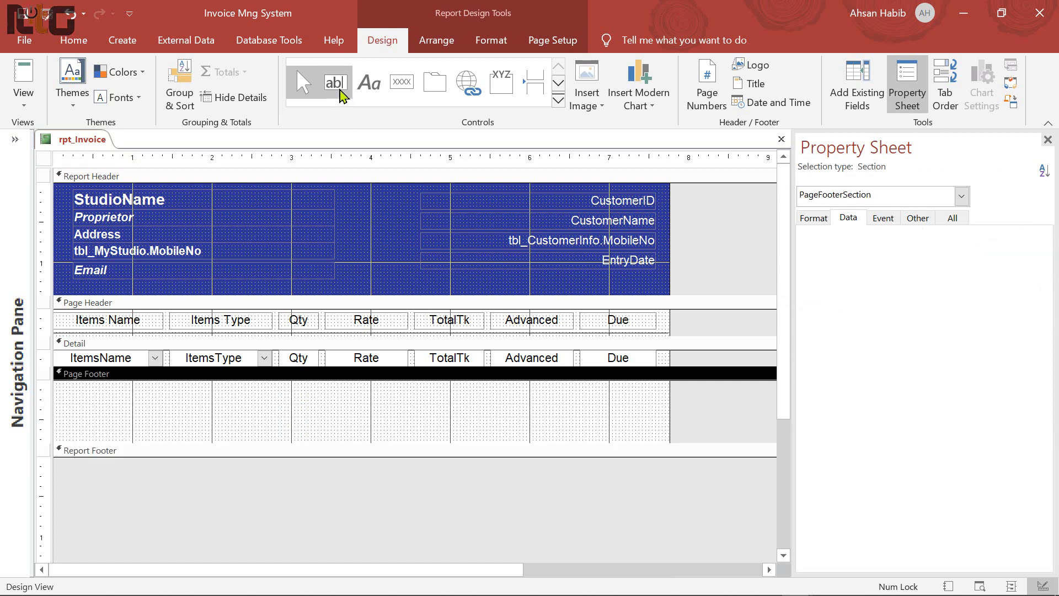
click(370, 84)
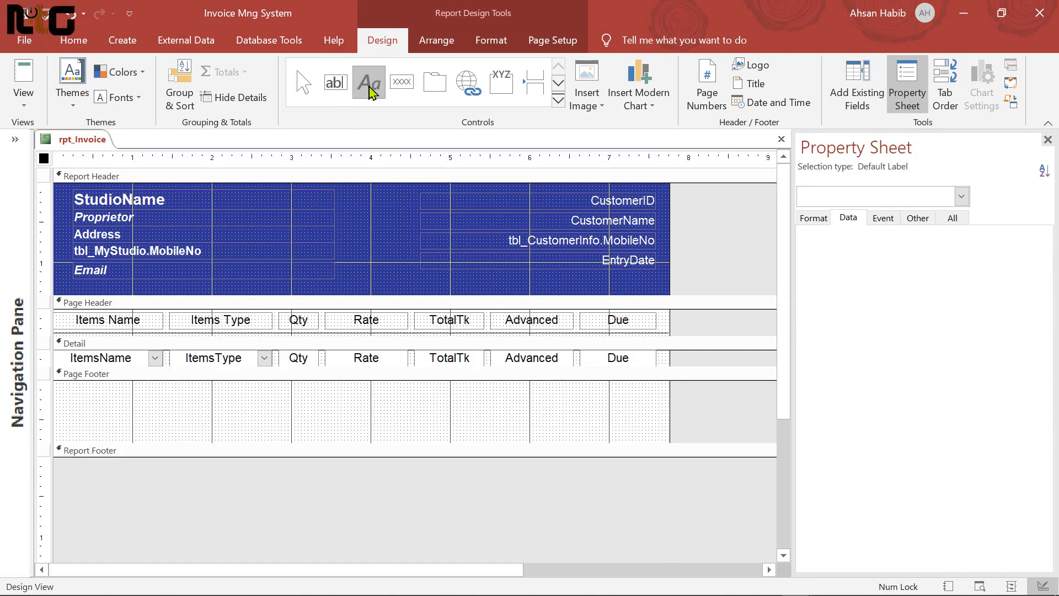
drag(61, 396, 193, 415)
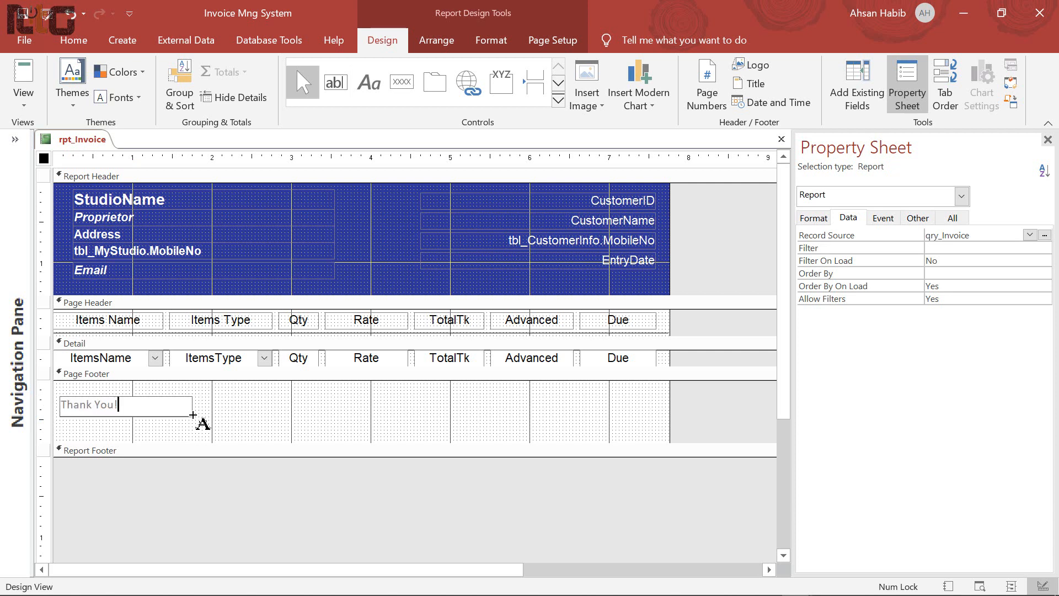
text(Thank You!)
key(Return)
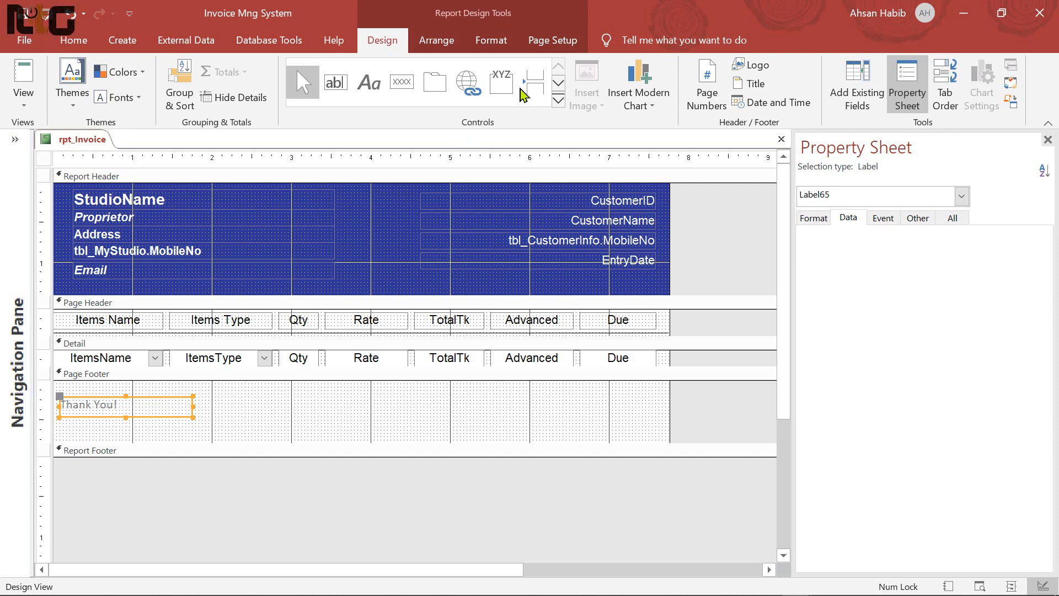
Give the Thank You! label no outline and a transparent background
click(499, 45)
click(797, 86)
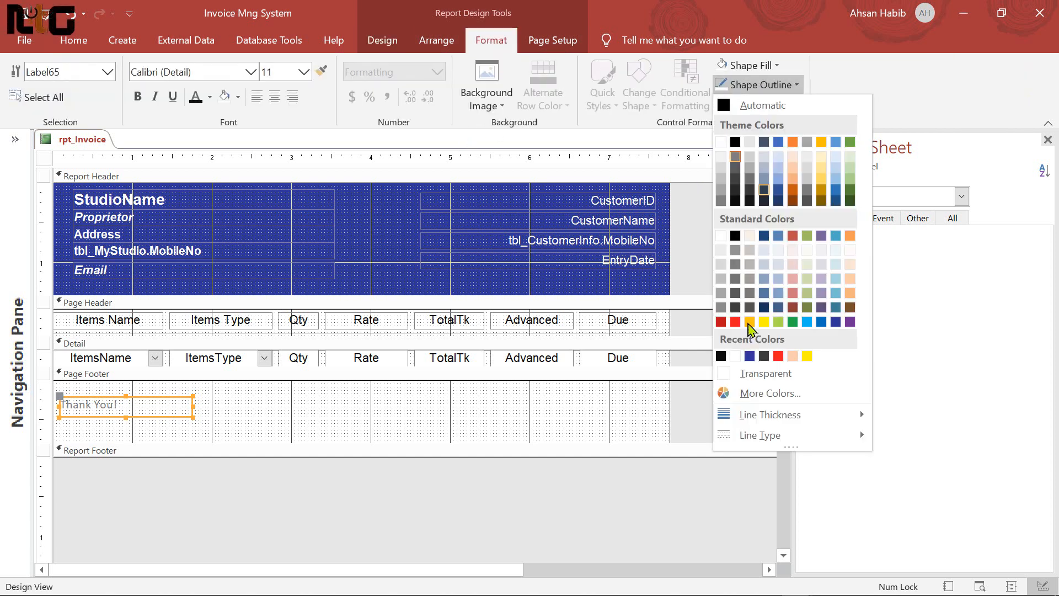
click(756, 373)
click(778, 66)
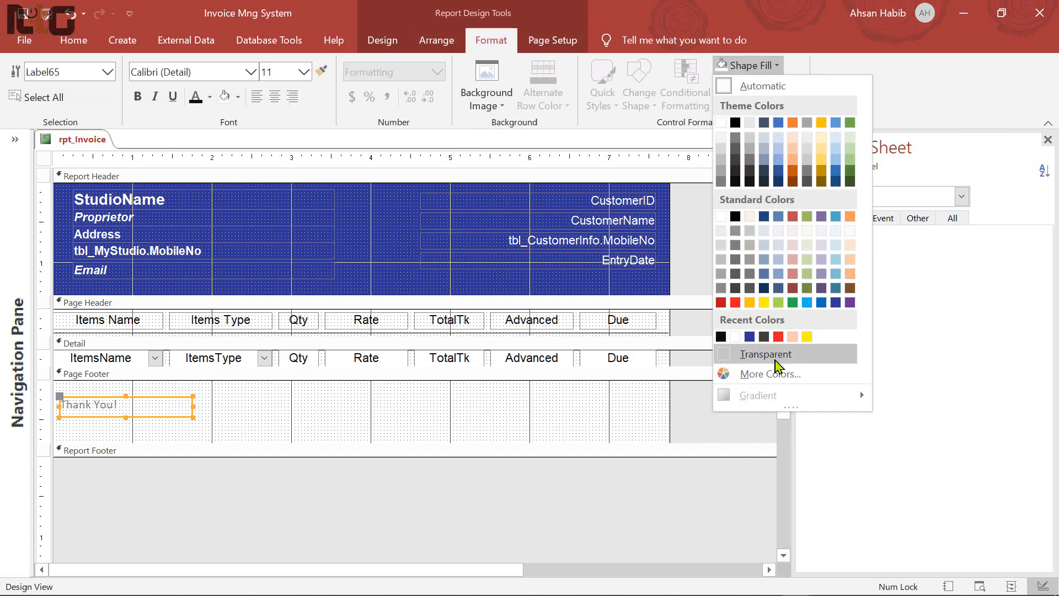
click(766, 352)
Make the Thank You! label bold black Arial, fit its width, and nudge it up-left
click(196, 73)
text(Arial)
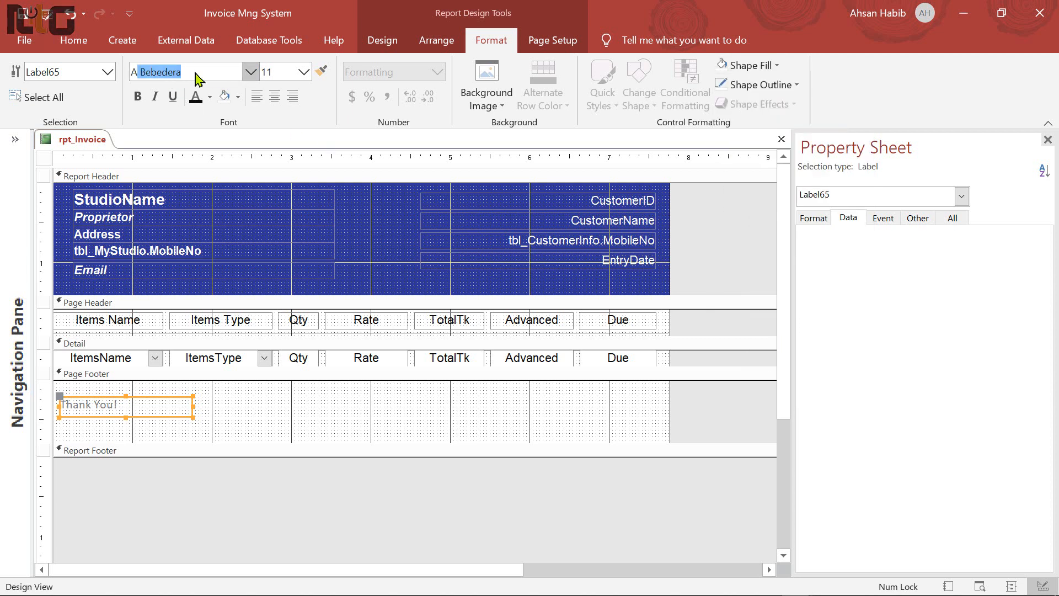
key(Return)
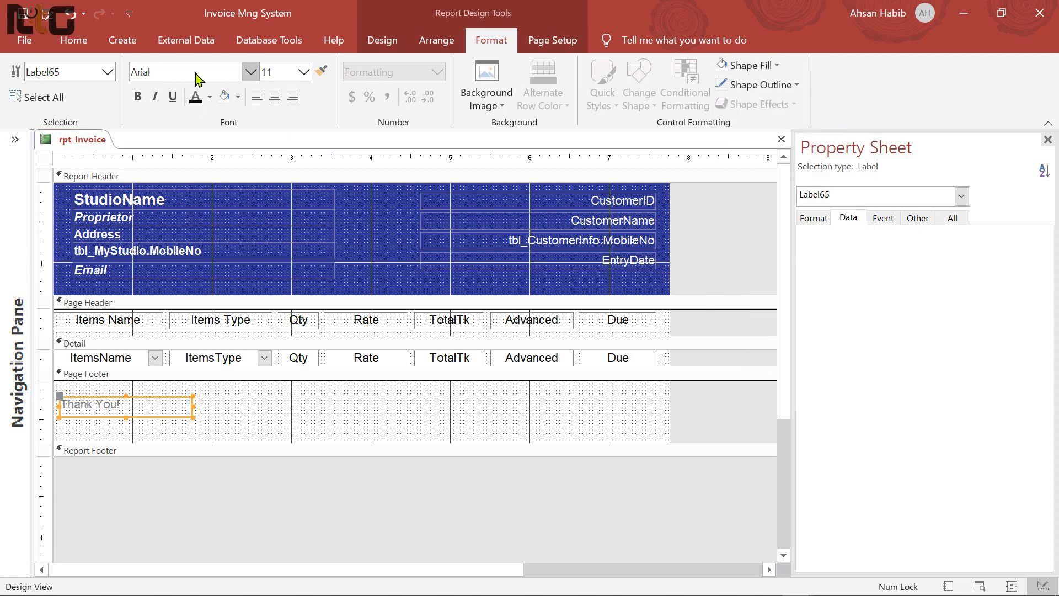
click(138, 97)
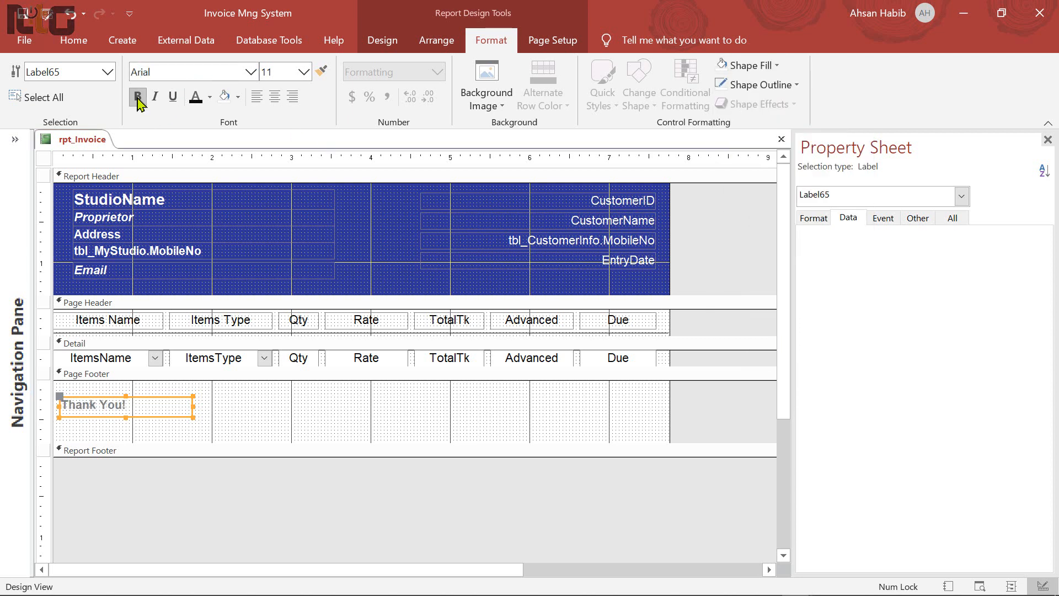
click(211, 98)
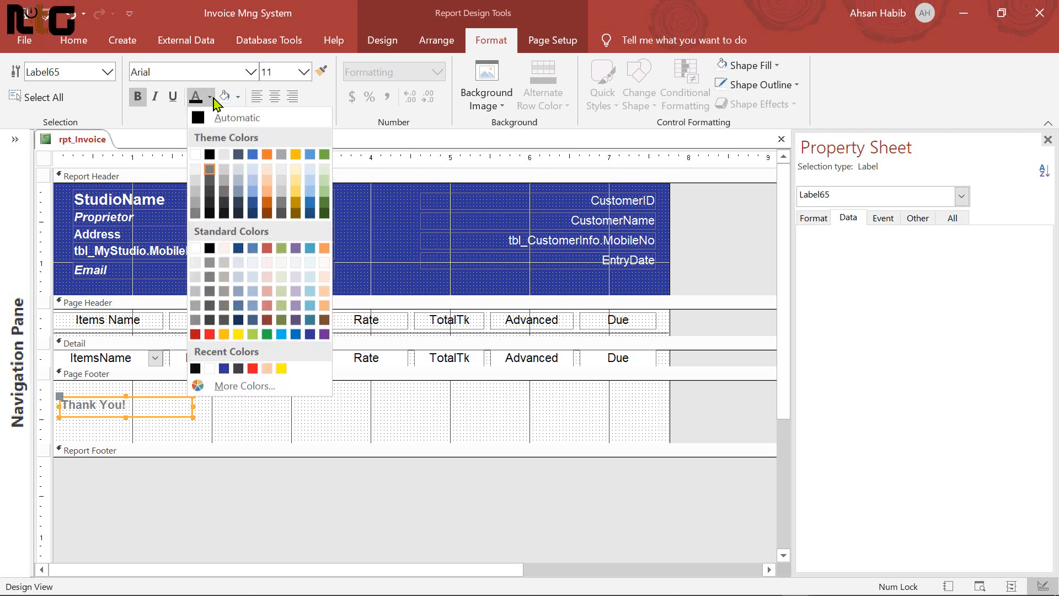
click(212, 216)
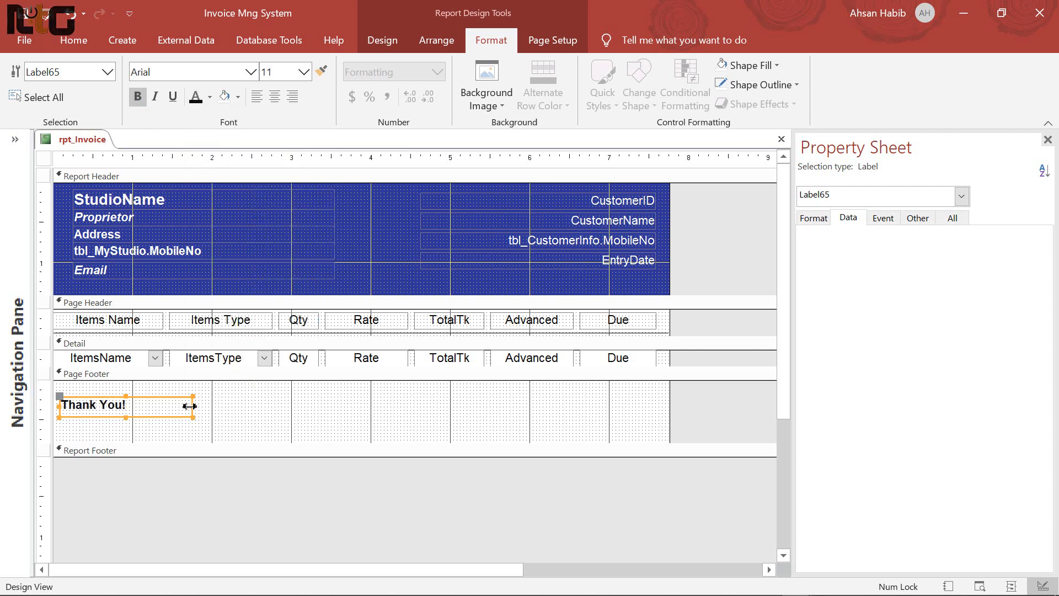
drag(189, 407, 131, 405)
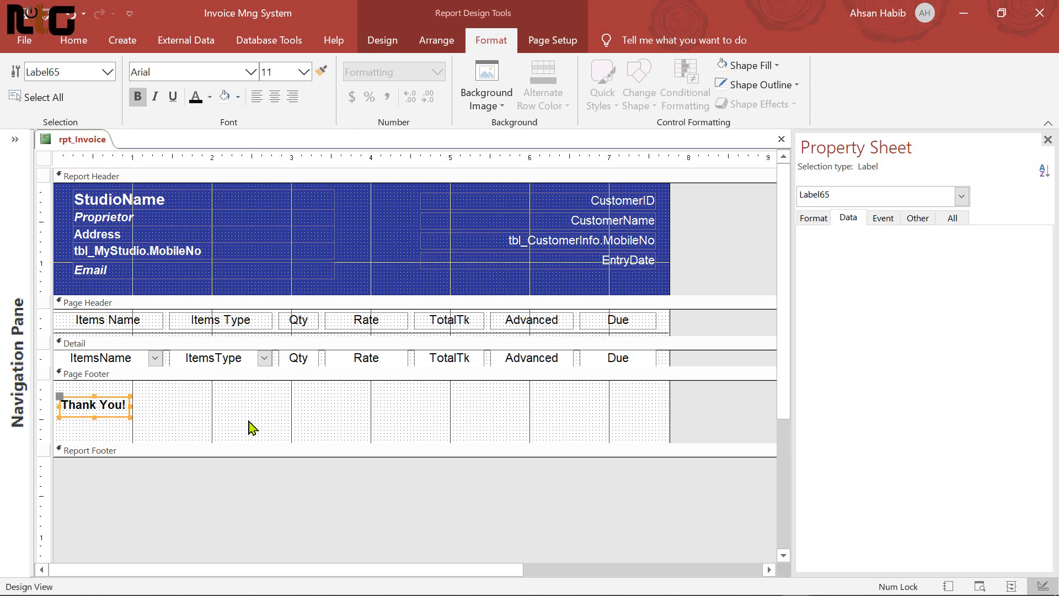
key(Up)
key(Up)
key(Up)
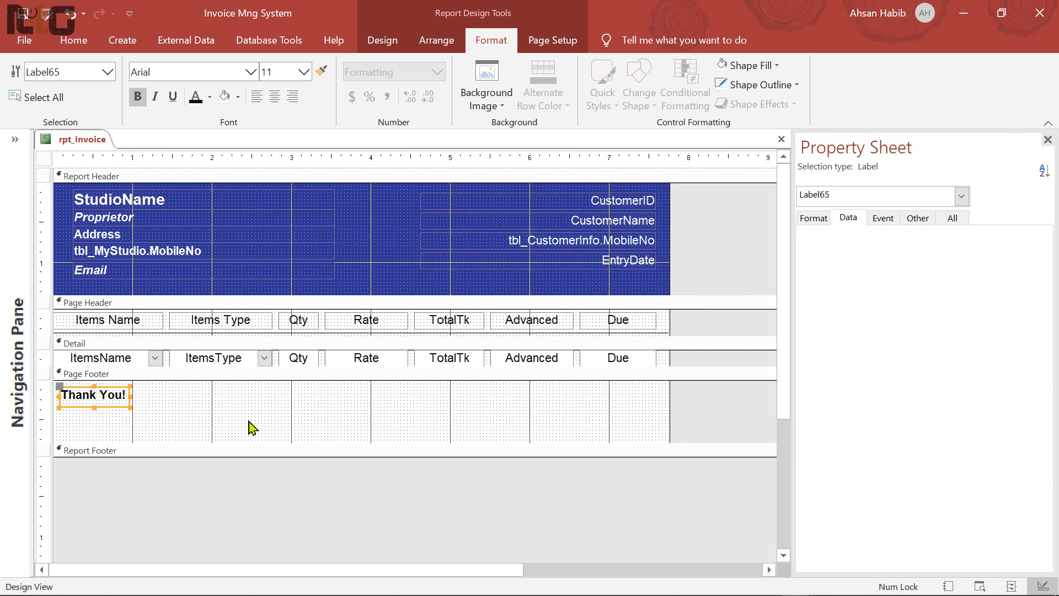
key(Left)
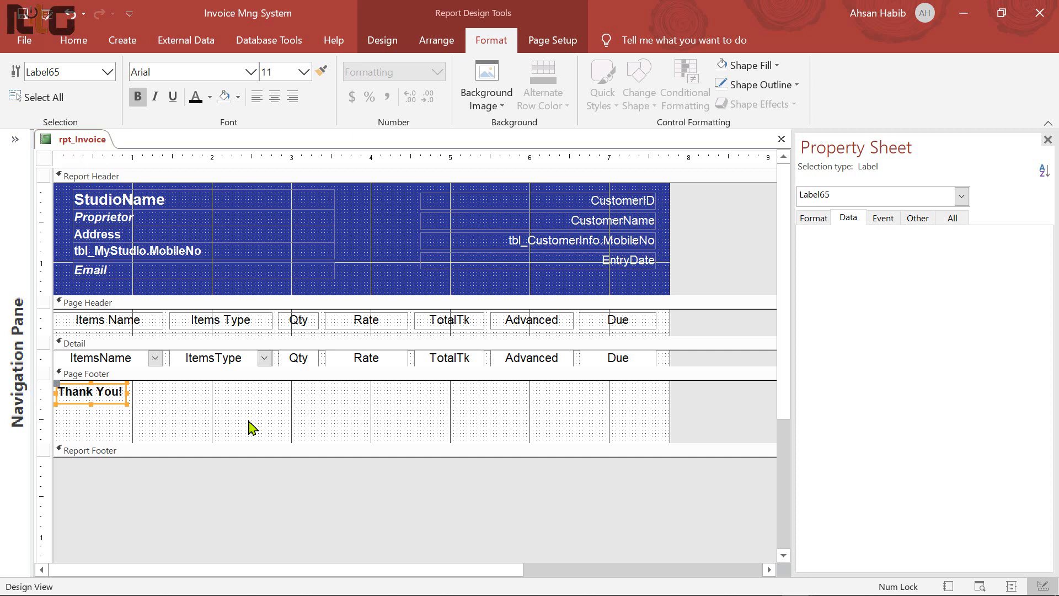
Paste a copy of the label near the footer centre and change it to the designer credit line
key(ctrl+v)
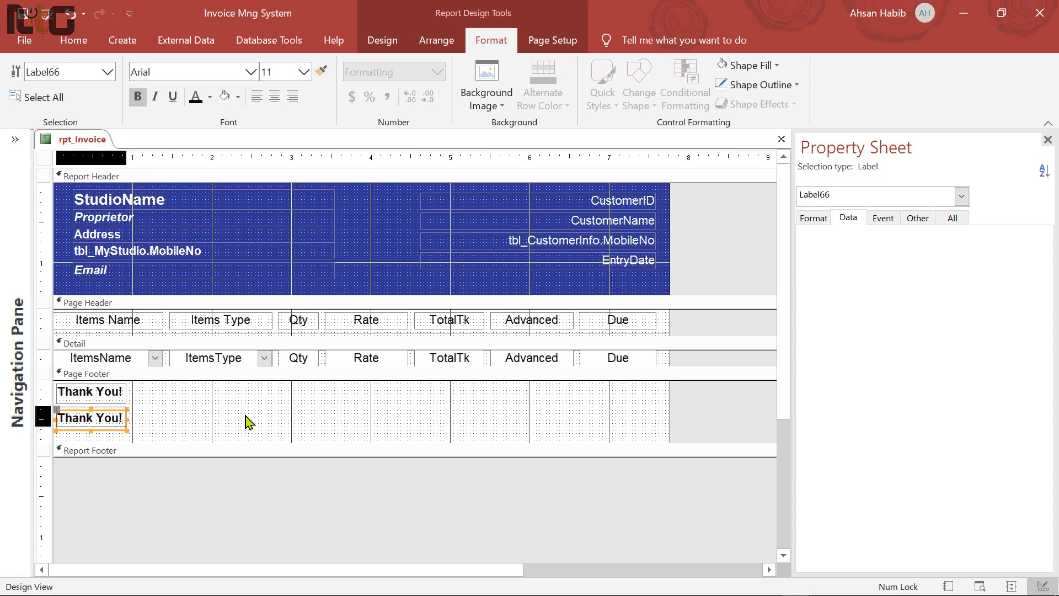
key(Up)
key(Up)
key(Up)
key(Up)
key(Up)
key(Up)
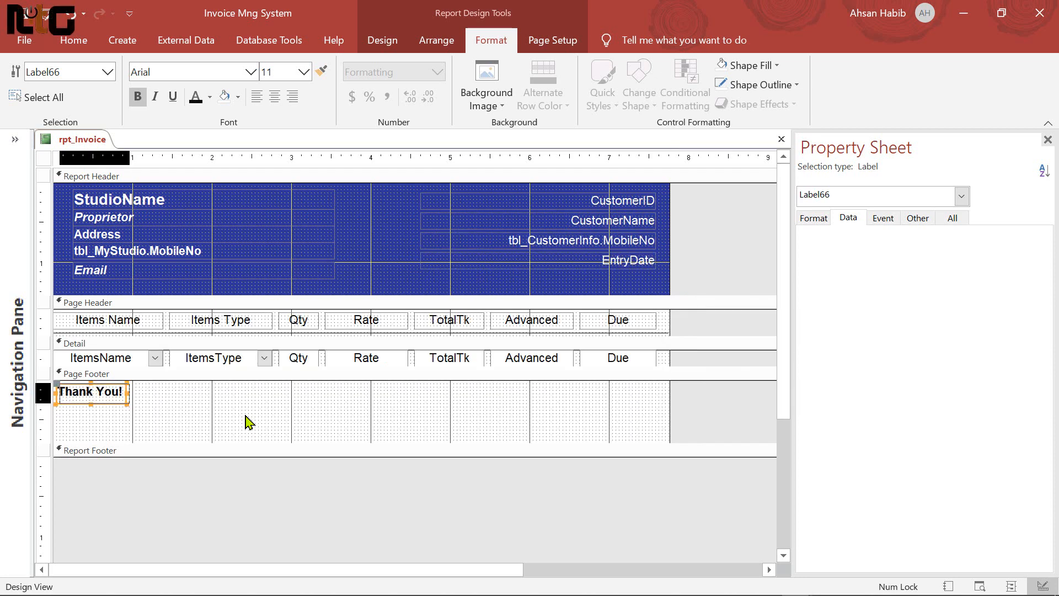
key(Right)
key(Right)
key(Right)
key(Right)
key(Right)
key(Right)
key(Right)
key(Right)
key(Right)
key(Right)
key(Right)
key(Right)
key(Right)
key(Right)
key(Right)
key(Right)
key(Right)
key(Right)
key(Right)
key(Right)
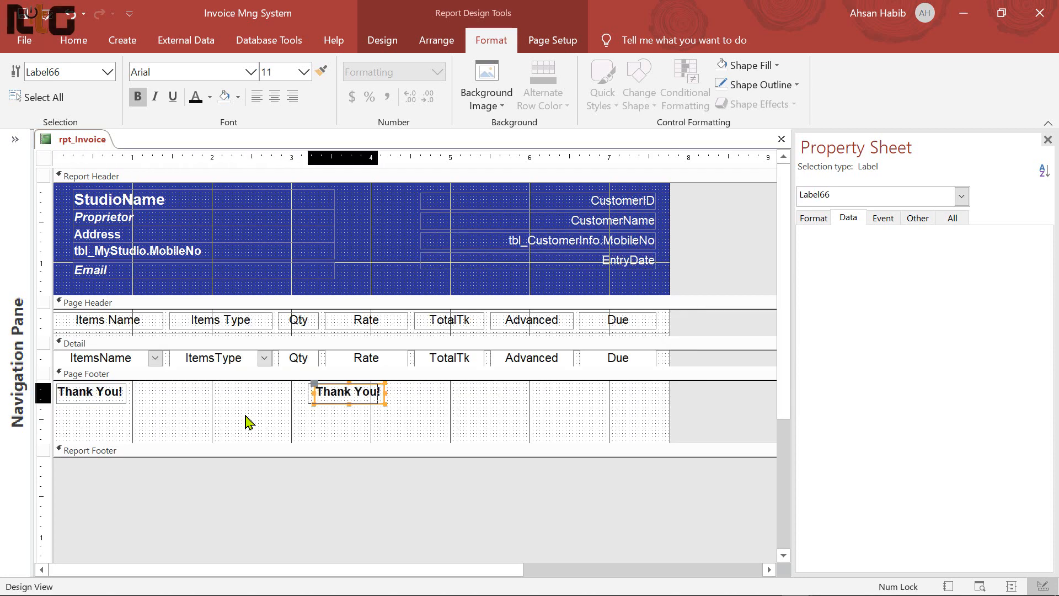
key(Left)
key(Left)
key(Left)
key(F2)
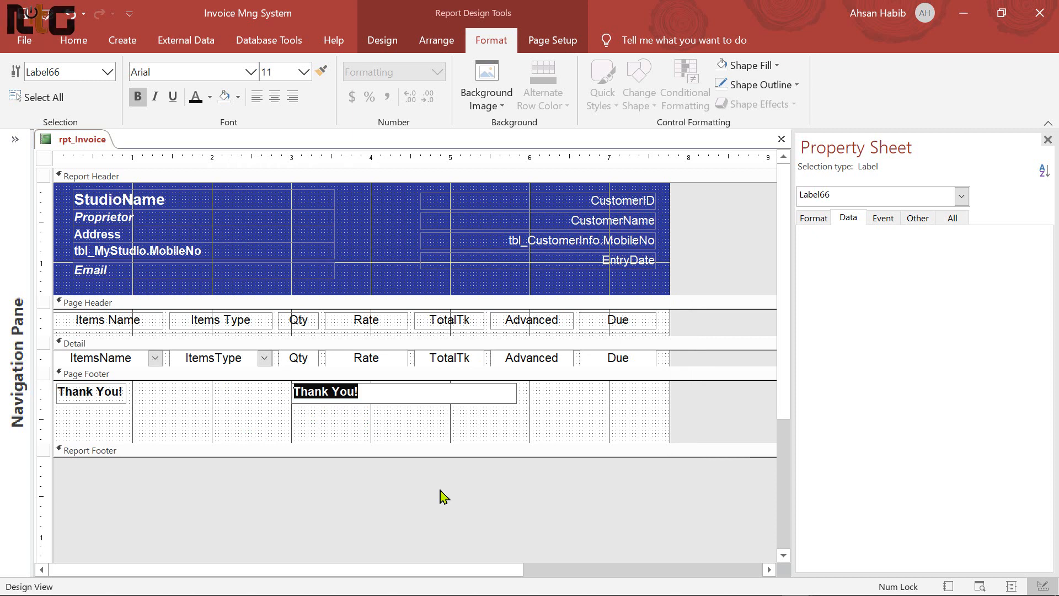
text(Design & De)
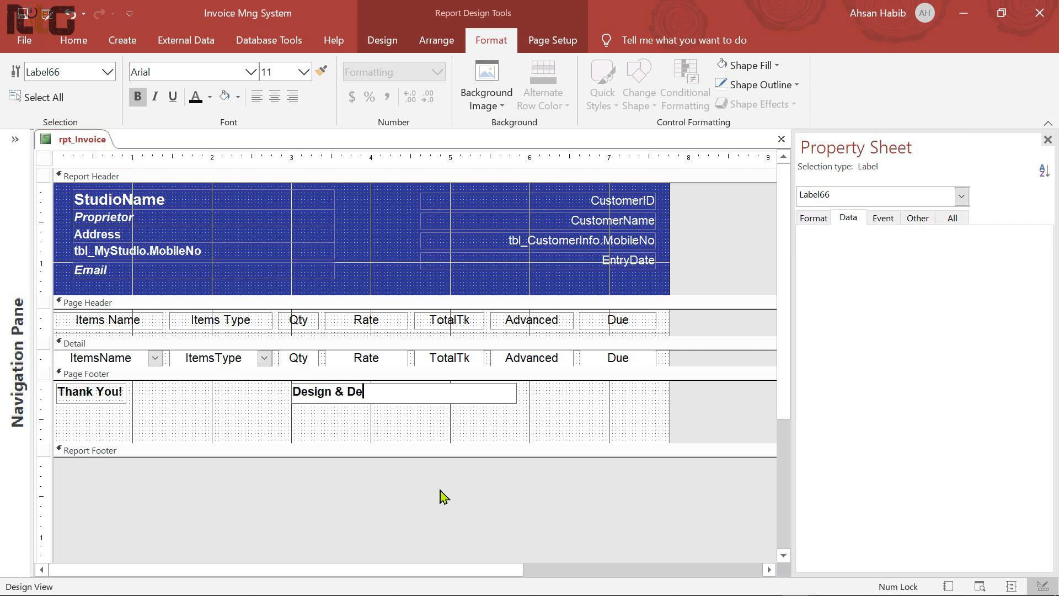
text(v By Ahsan )
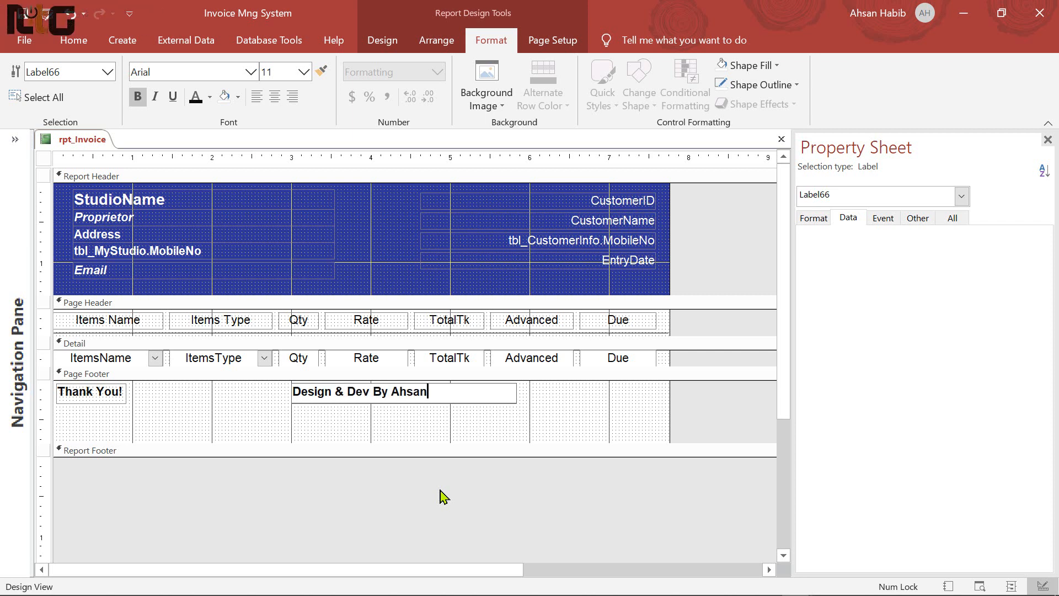
text(Habiu)
key(BackSpace)
key(BackSpace)
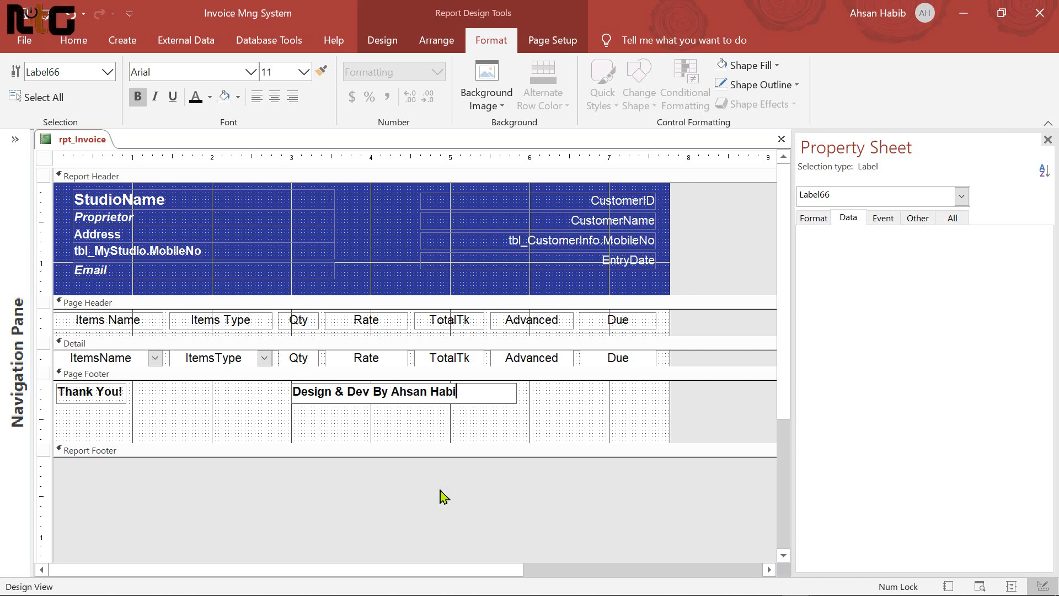
text(b)
key(Return)
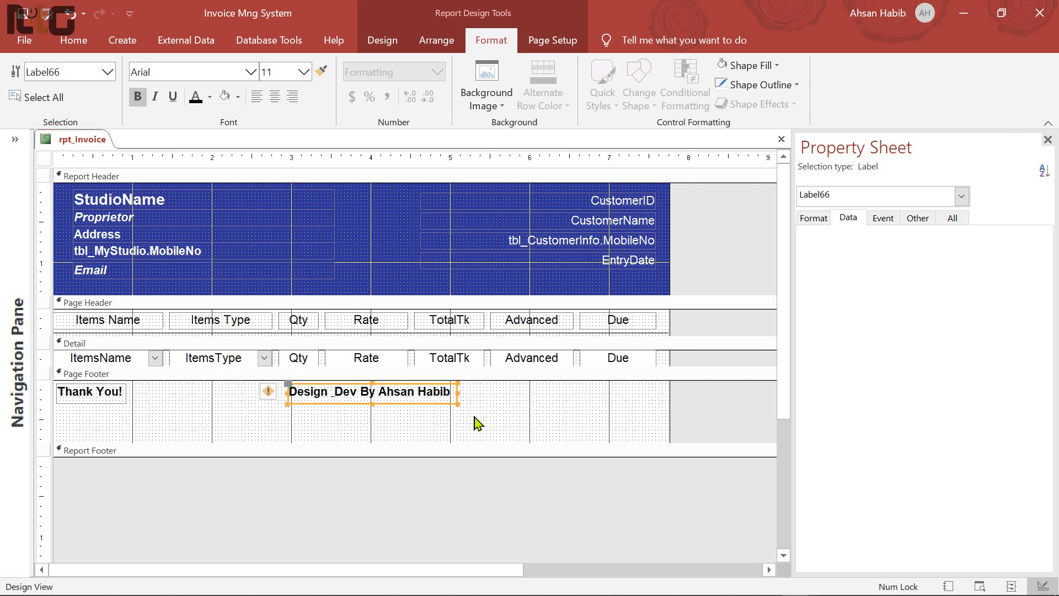
Duplicate the credit label to the right end and change it to 'Computer Sys Invoice', sized to fit
key(ctrl+d)
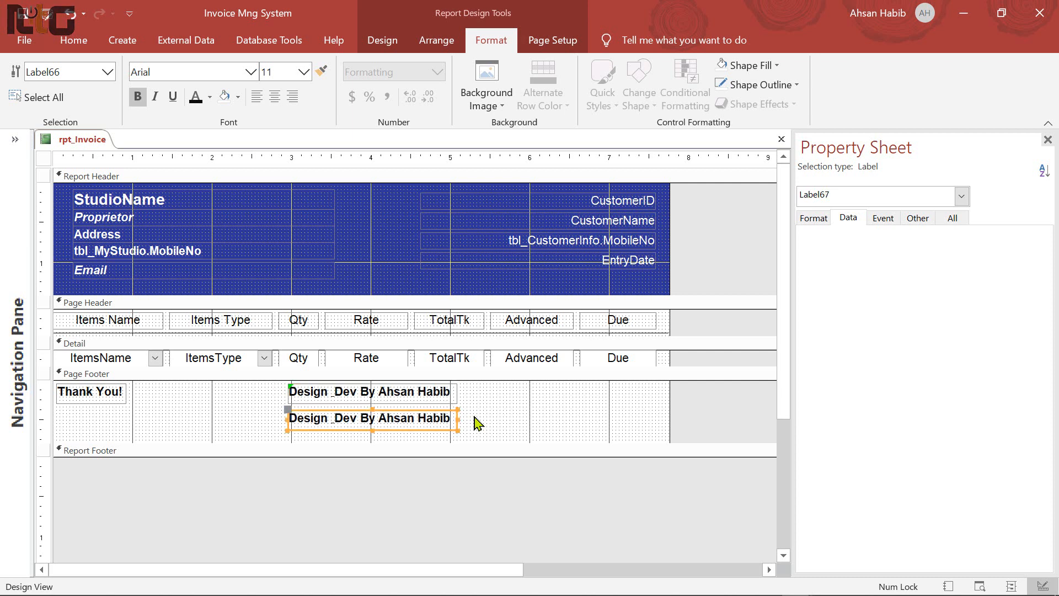
key(Up)
key(Up)
key(Up)
key(Up)
key(Up)
key(Up)
key(Up)
key(Up)
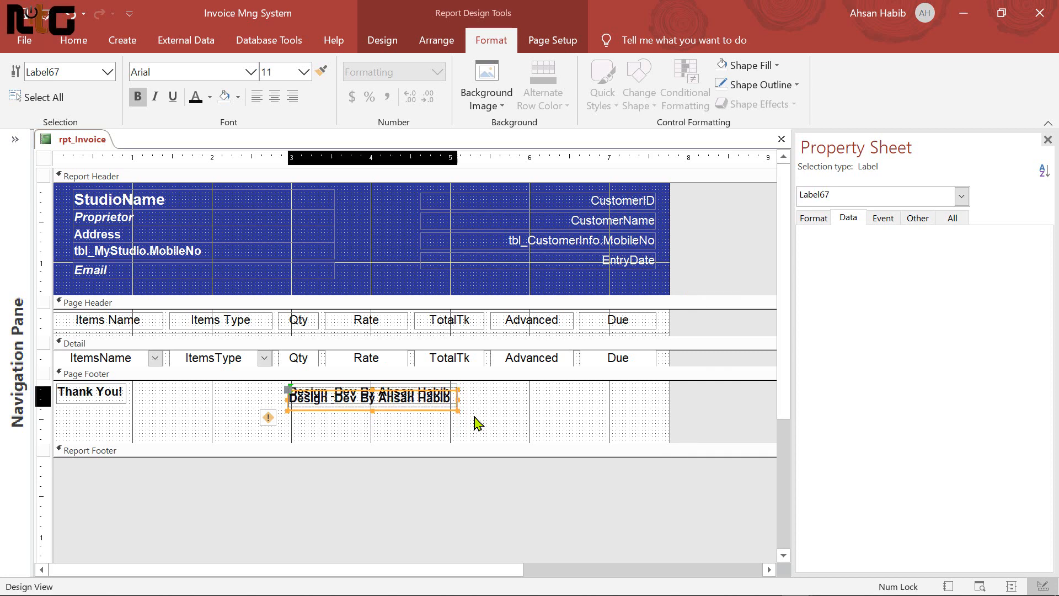
key(Right)
key(Right)
key(Right)
key(Right)
key(Right)
key(Right)
key(Right)
key(Right)
key(Right)
key(Right)
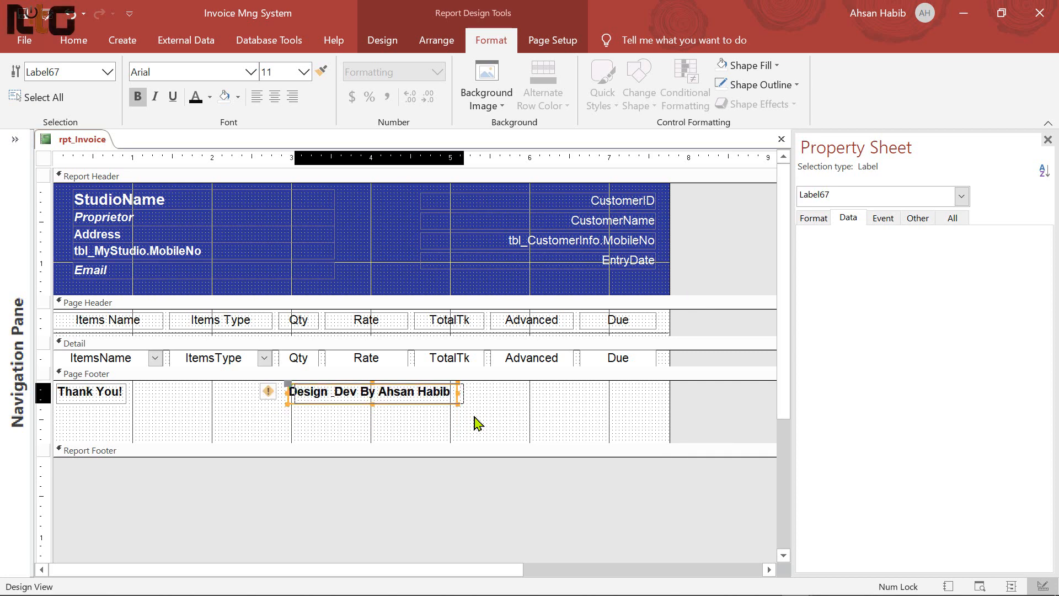
key(Right)
key(Right)
key(Right)
key(Right)
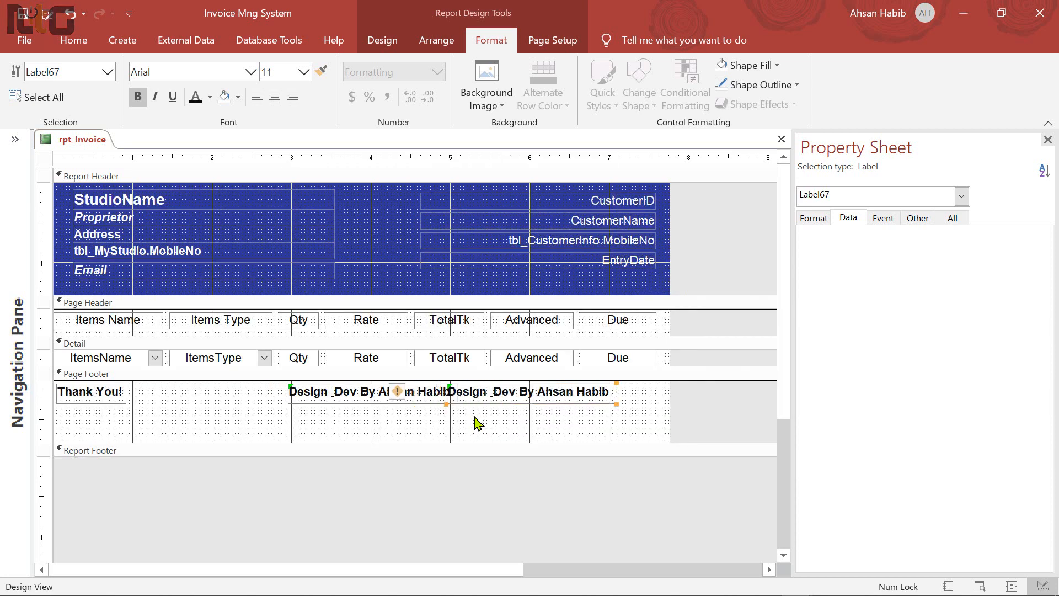
key(Right)
key(Right)
key(Right)
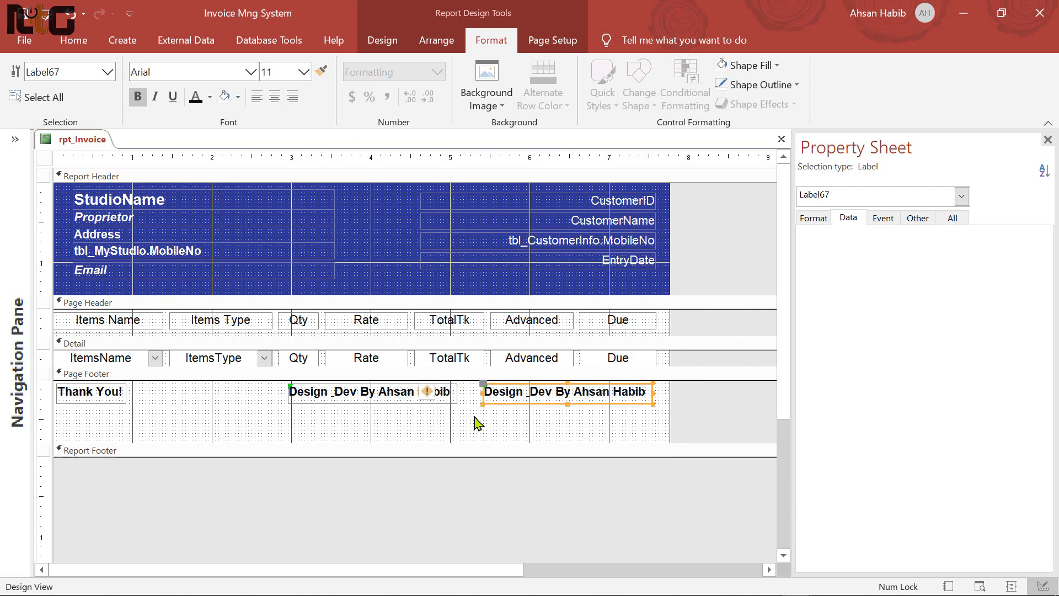
click(495, 392)
drag(495, 391, 663, 393)
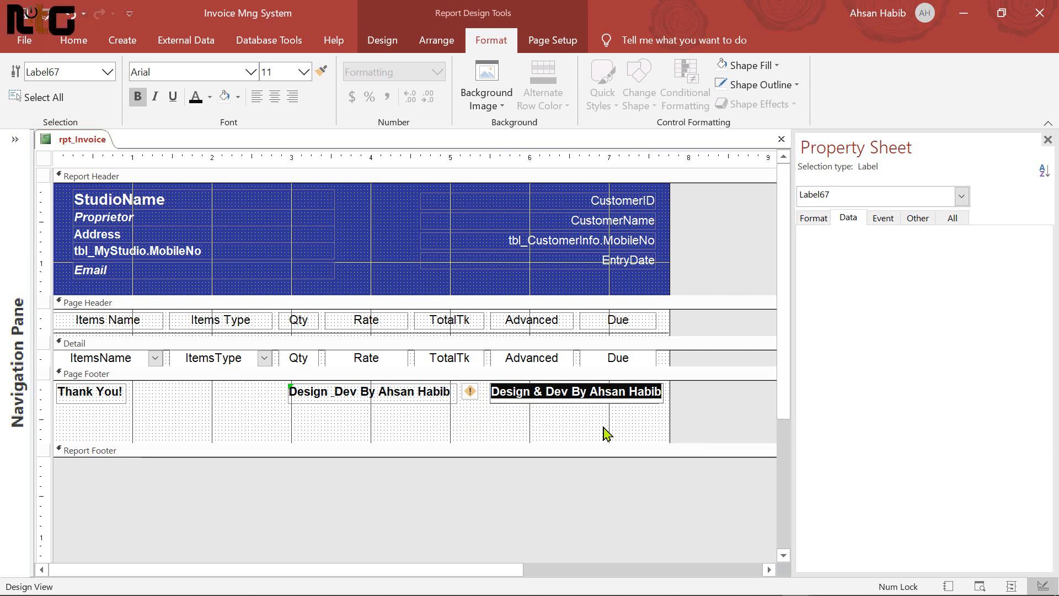
text(Computer)
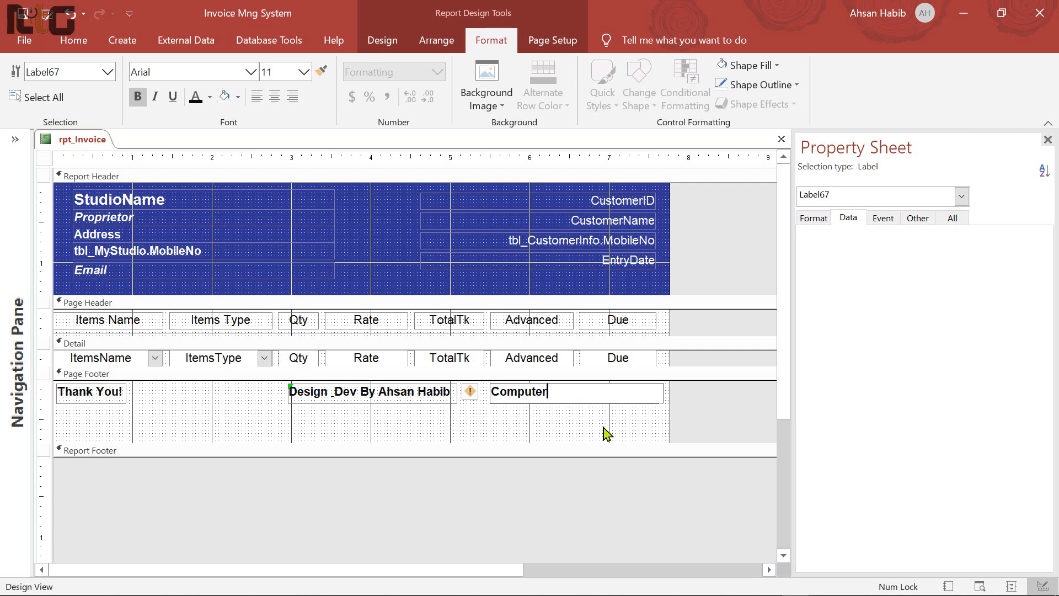
text( Sys Invoice)
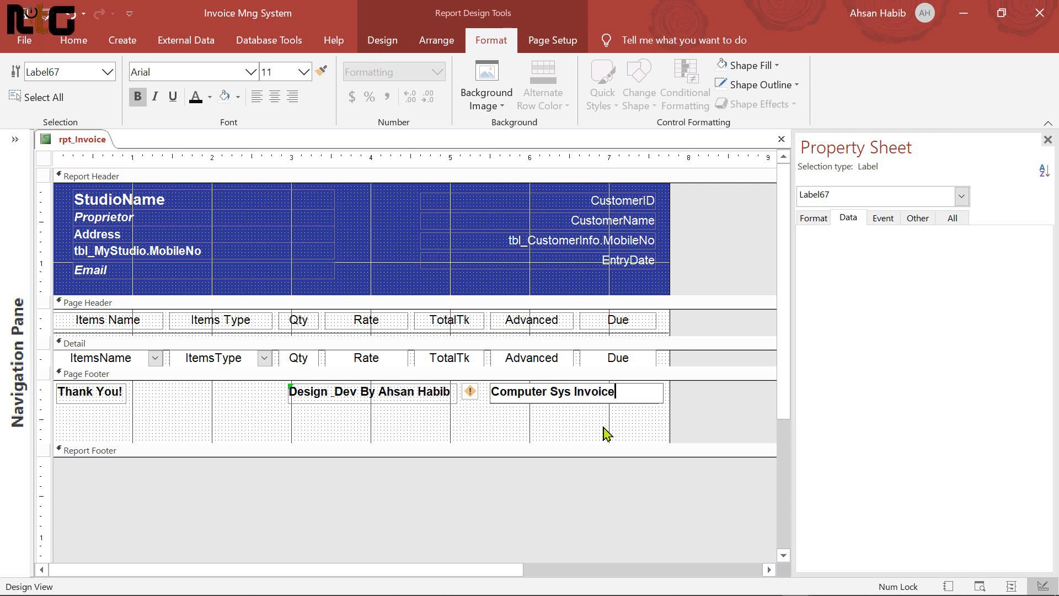
key(Return)
drag(657, 391, 622, 391)
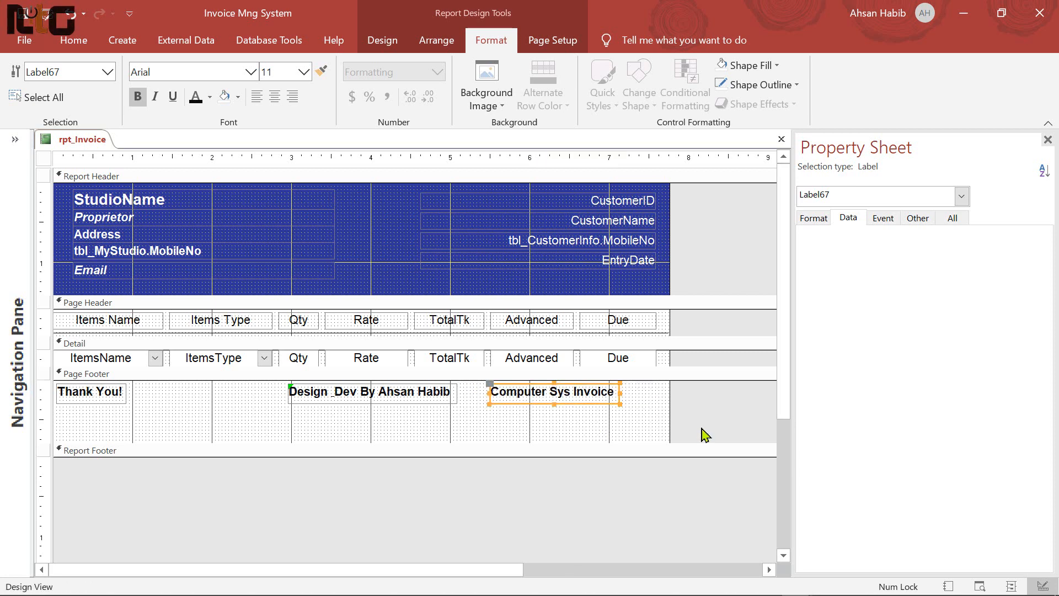
key(Right)
key(Right)
key(Right)
key(Right)
key(Right)
key(Right)
key(Right)
key(Right)
key(Right)
key(Right)
key(Right)
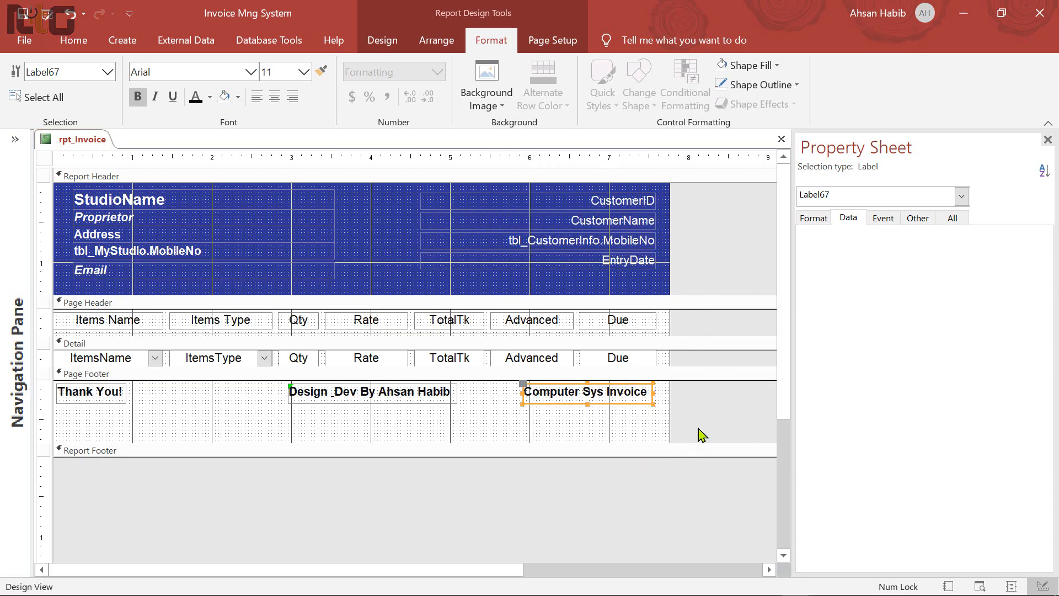
Italicize the designer credit line, nudge it left, and shorten the Page Footer
click(394, 393)
click(155, 97)
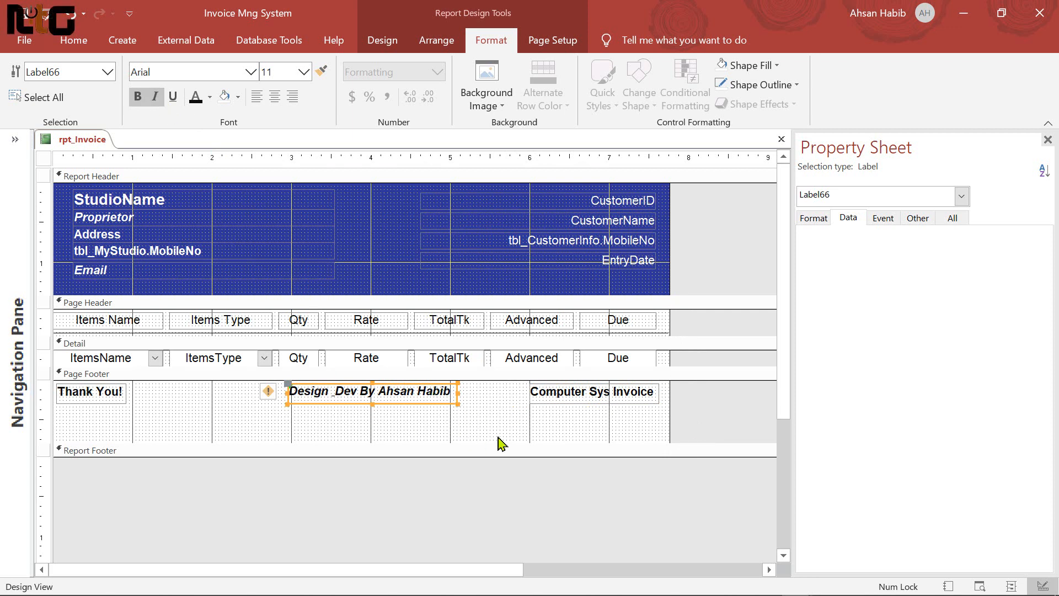
key(Left)
key(Left)
key(Left)
key(Left)
key(Left)
key(Left)
key(Left)
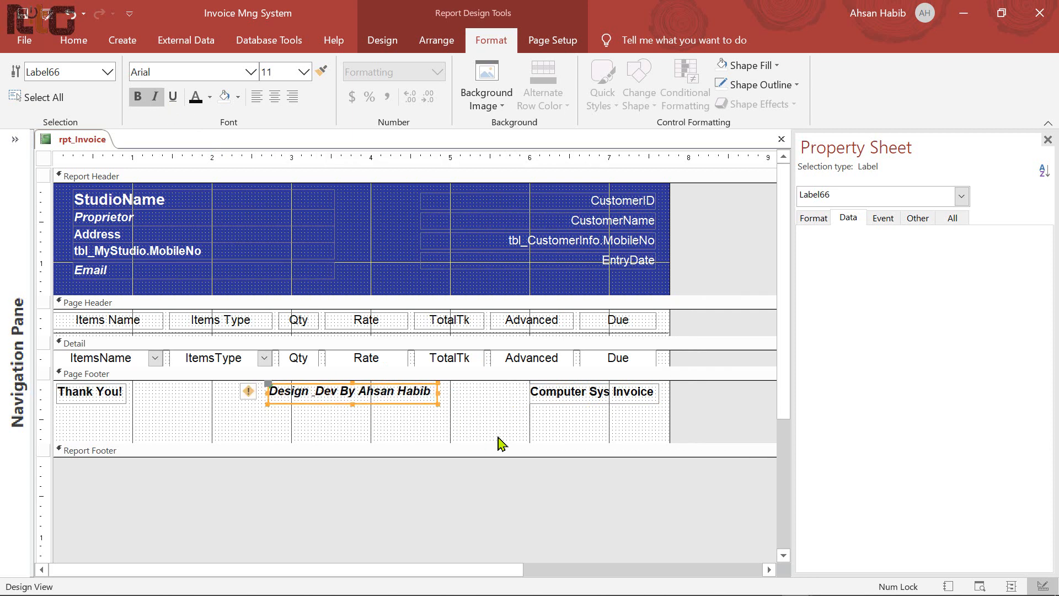
drag(499, 443, 221, 406)
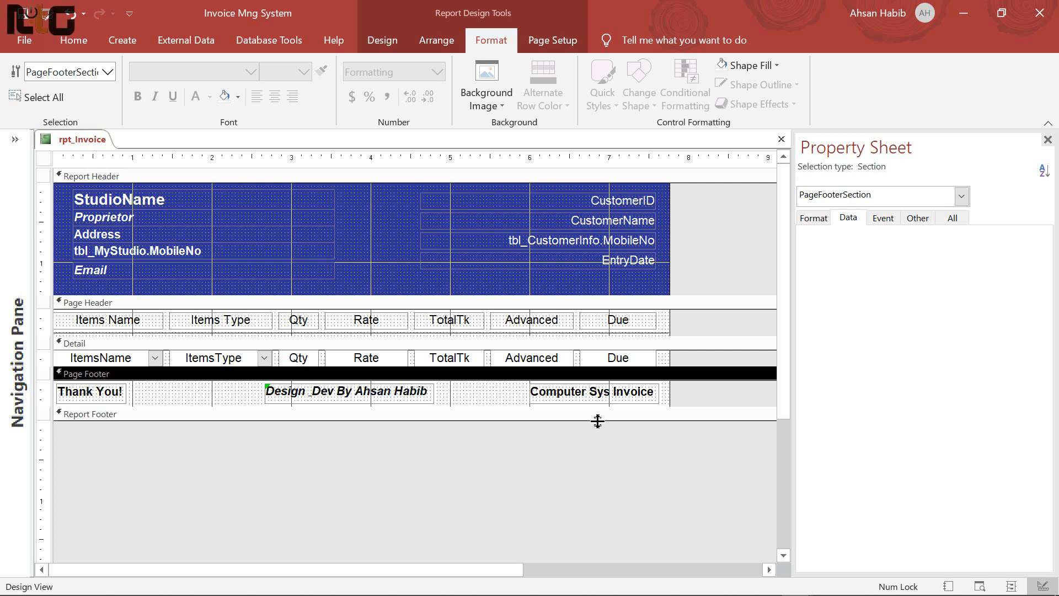
Enlarge the report footer and add an unbound text box labelled 'Total Taka:'
drag(598, 421, 598, 481)
click(595, 452)
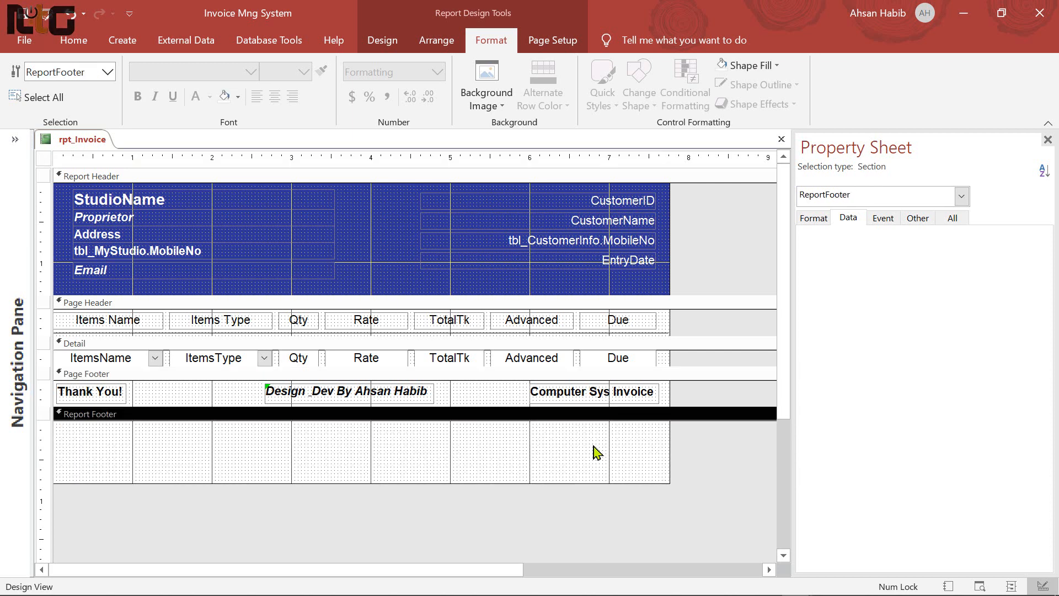
click(385, 44)
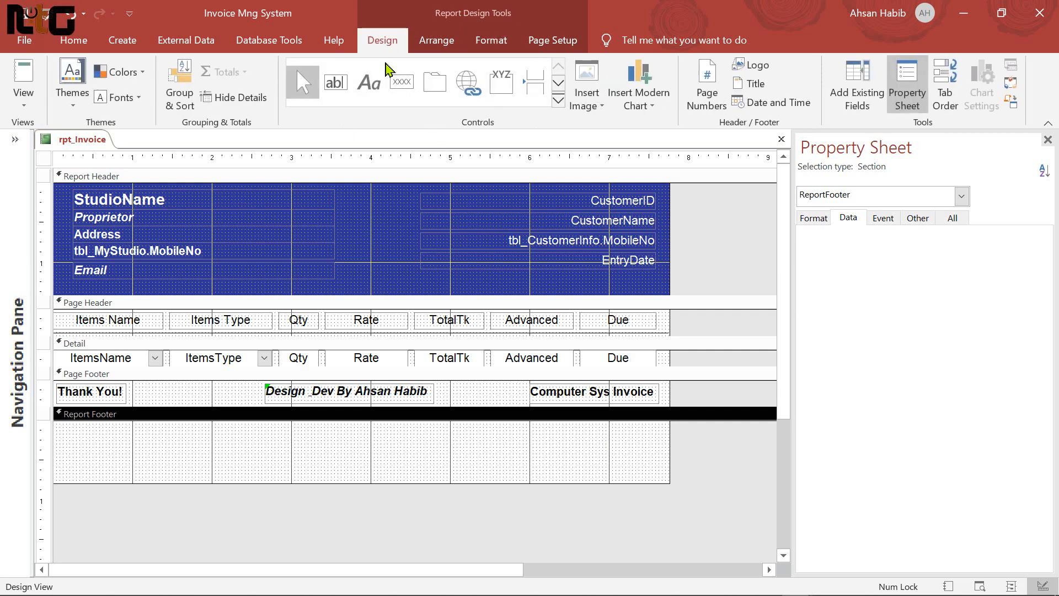
click(337, 85)
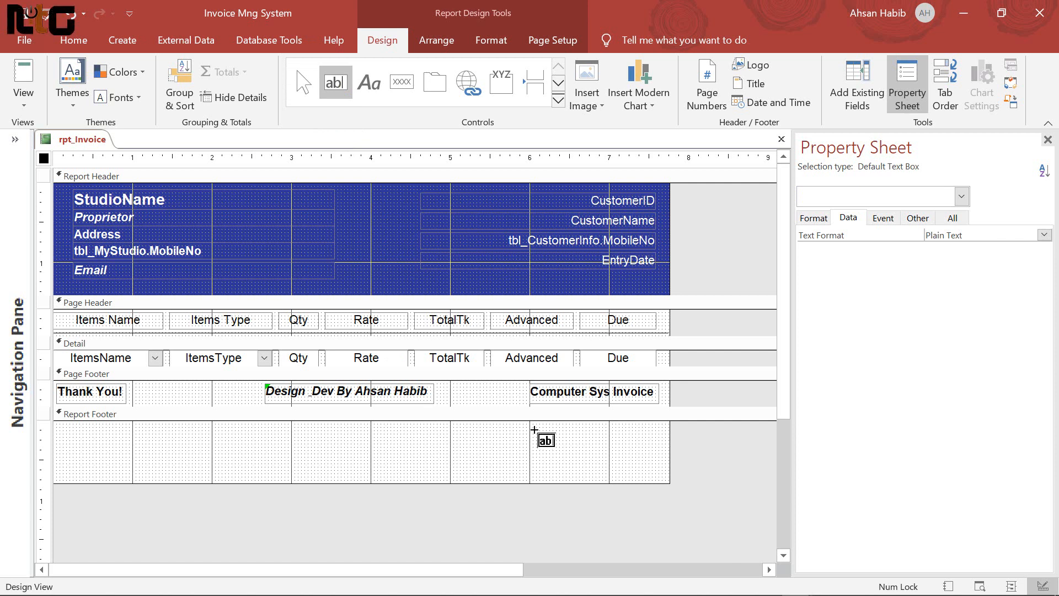
drag(533, 426, 637, 446)
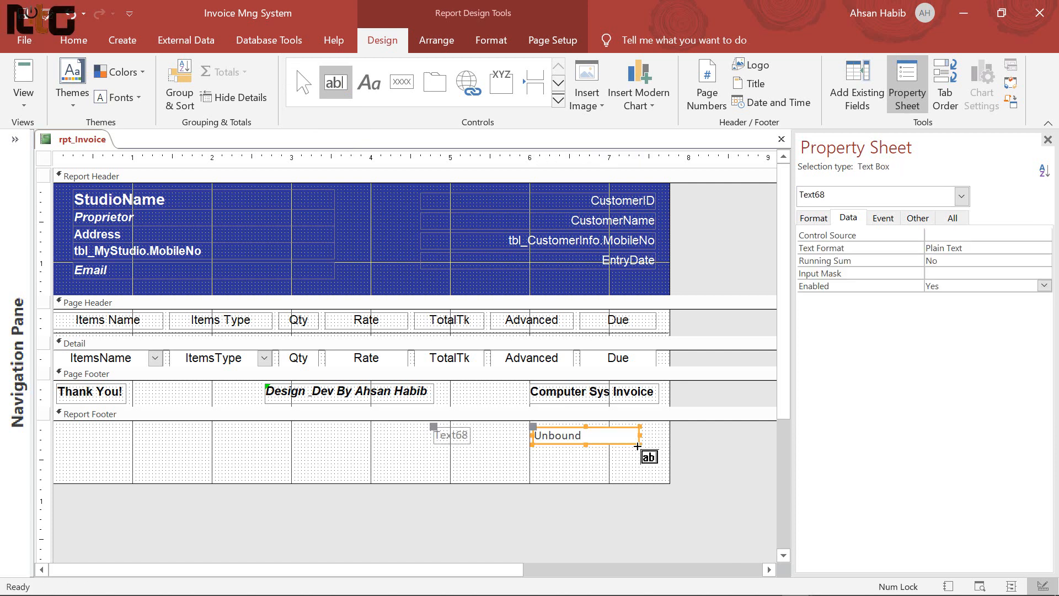
click(462, 435)
click(462, 435)
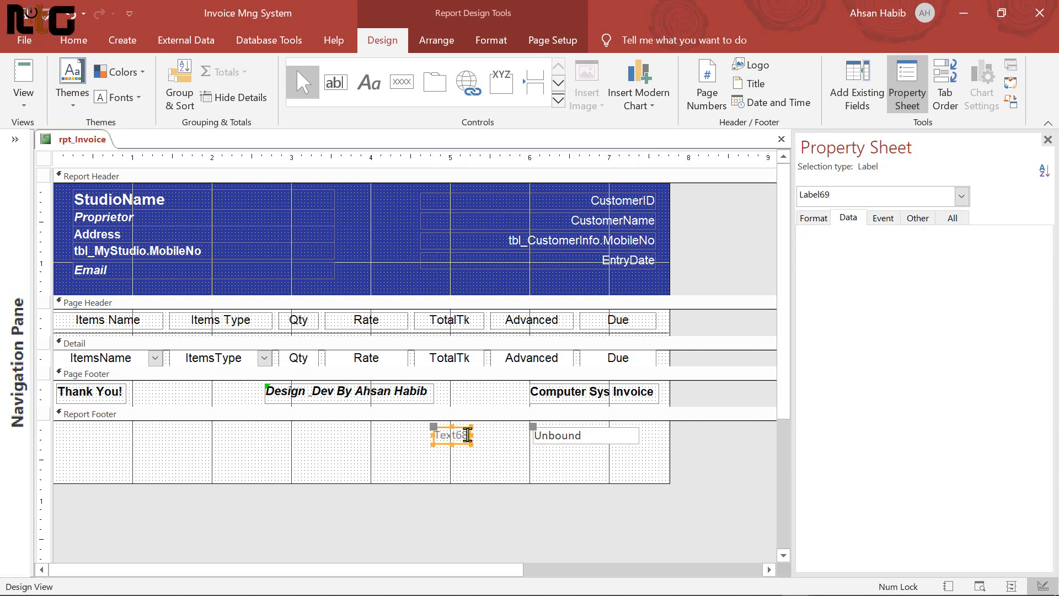
drag(468, 435, 406, 438)
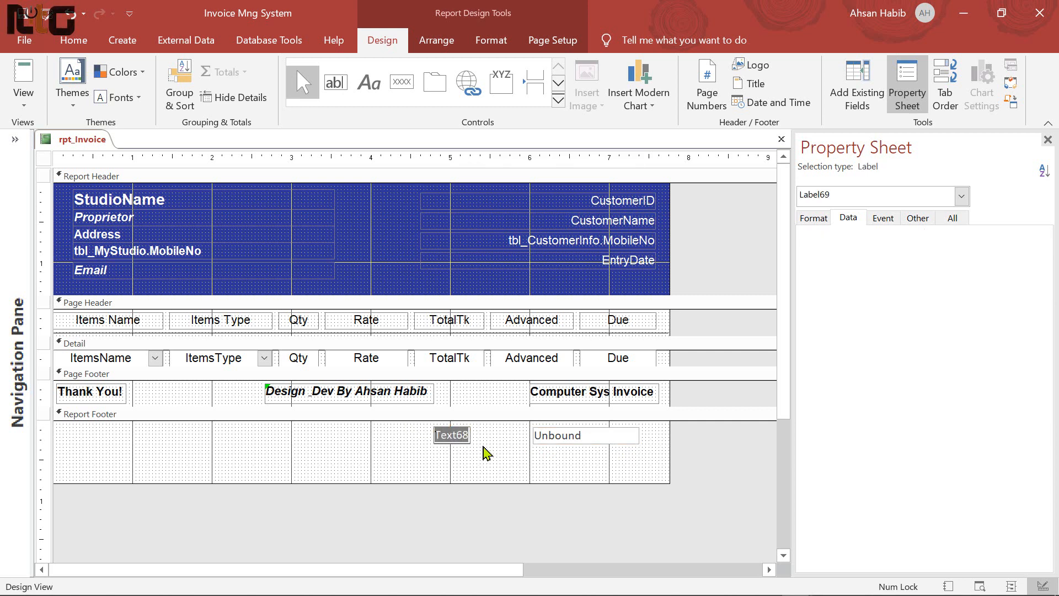
text(Total)
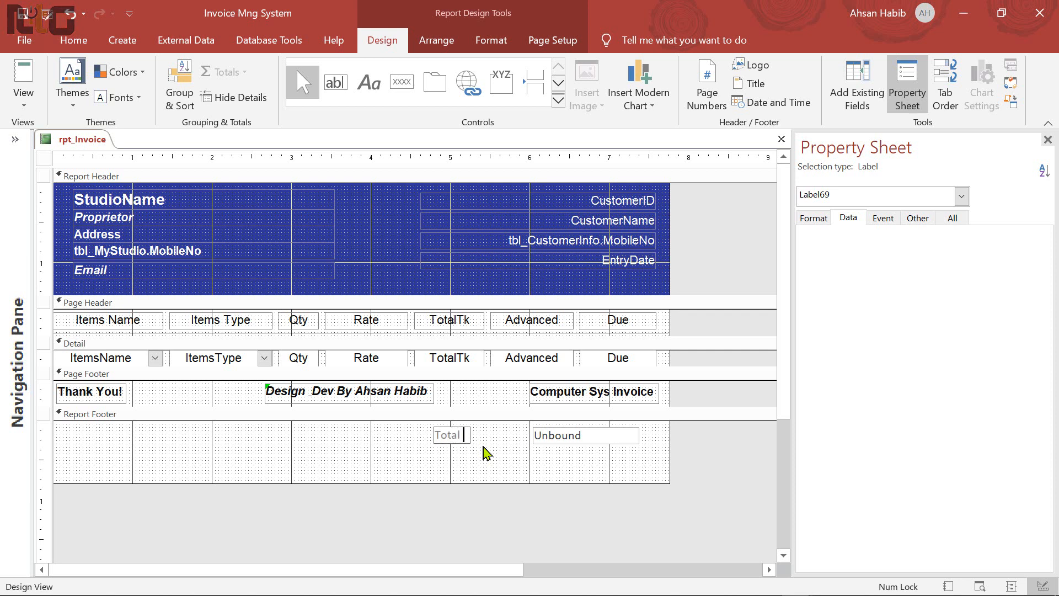
text( Taka:)
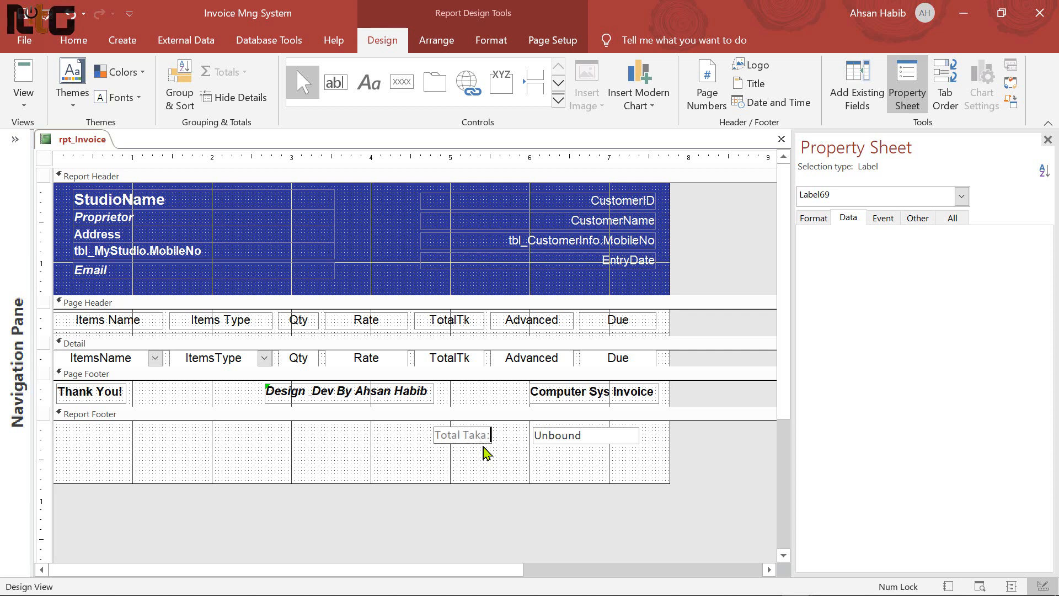
click(549, 451)
Duplicate the Total Taka: label and box, and change the copy's caption to 'Total Adv:'
drag(549, 451, 472, 440)
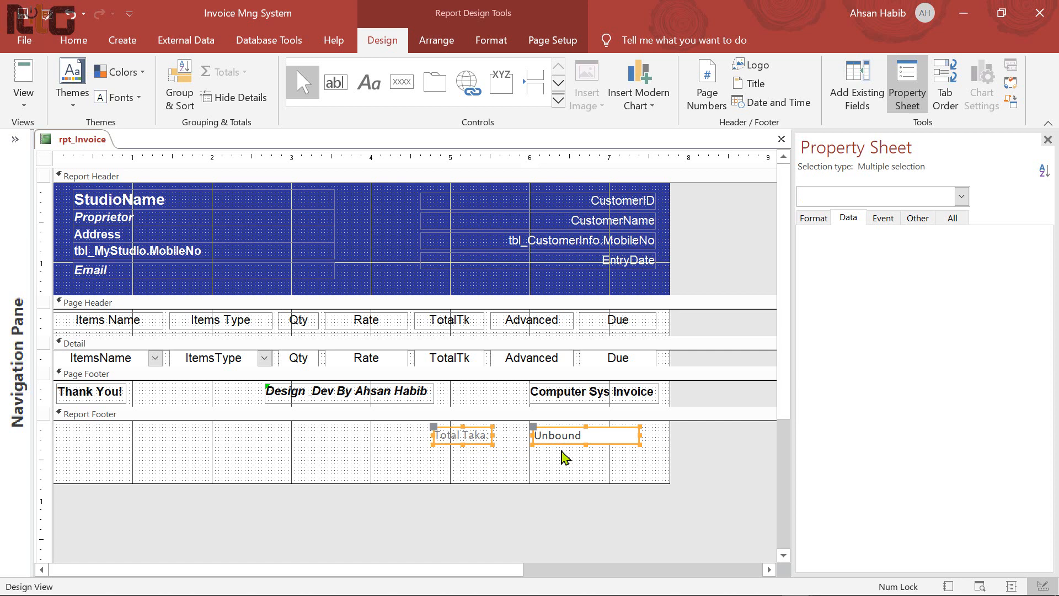
key(ctrl+c)
key(ctrl+v)
click(467, 458)
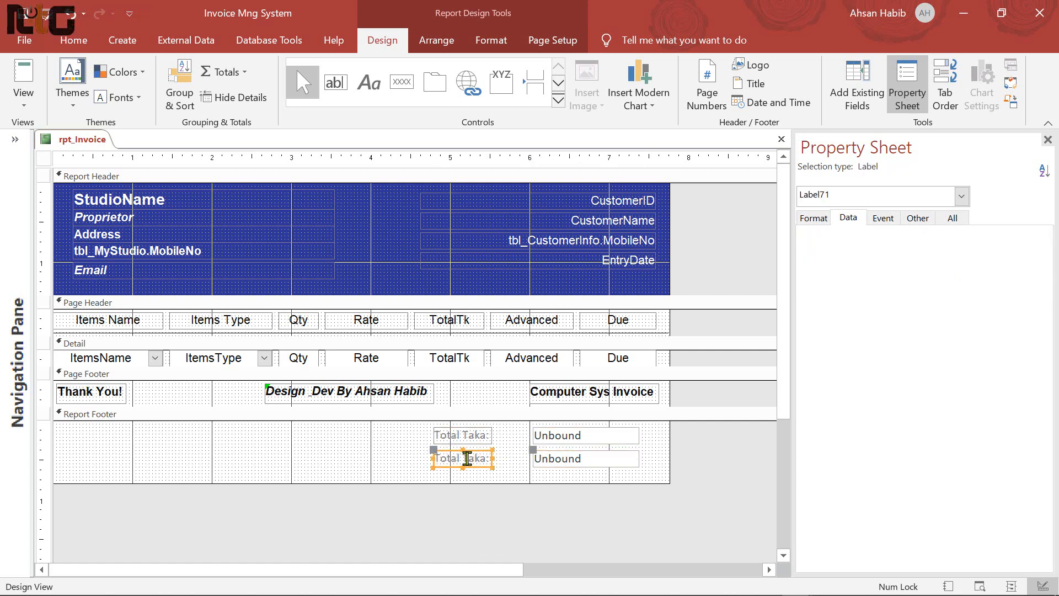
click(468, 459)
drag(437, 458, 498, 458)
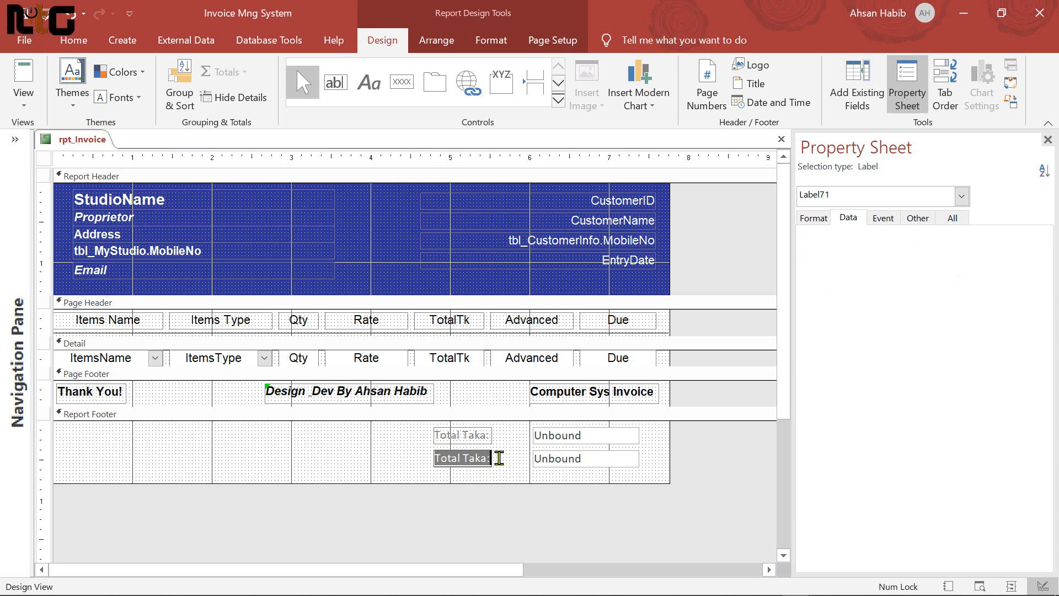
click(487, 508)
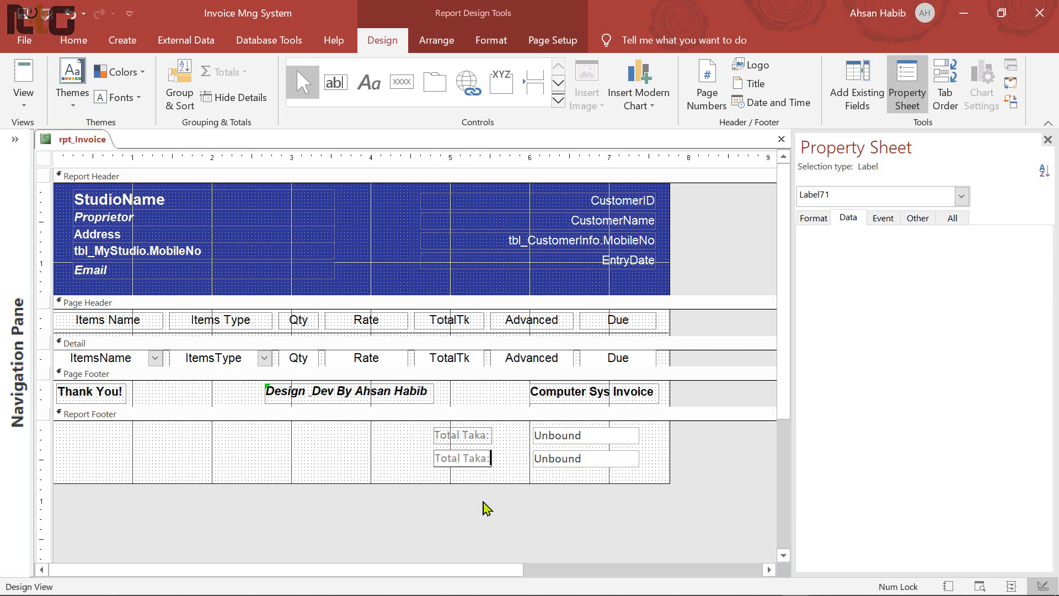
key(BackSpace)
key(BackSpace)
key(BackSpace)
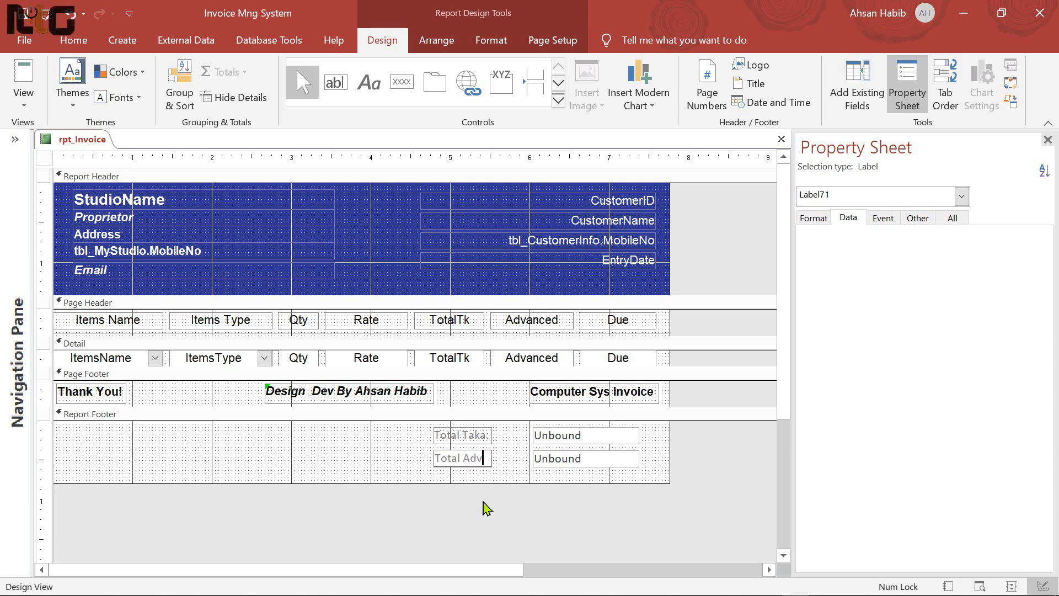
click(464, 455)
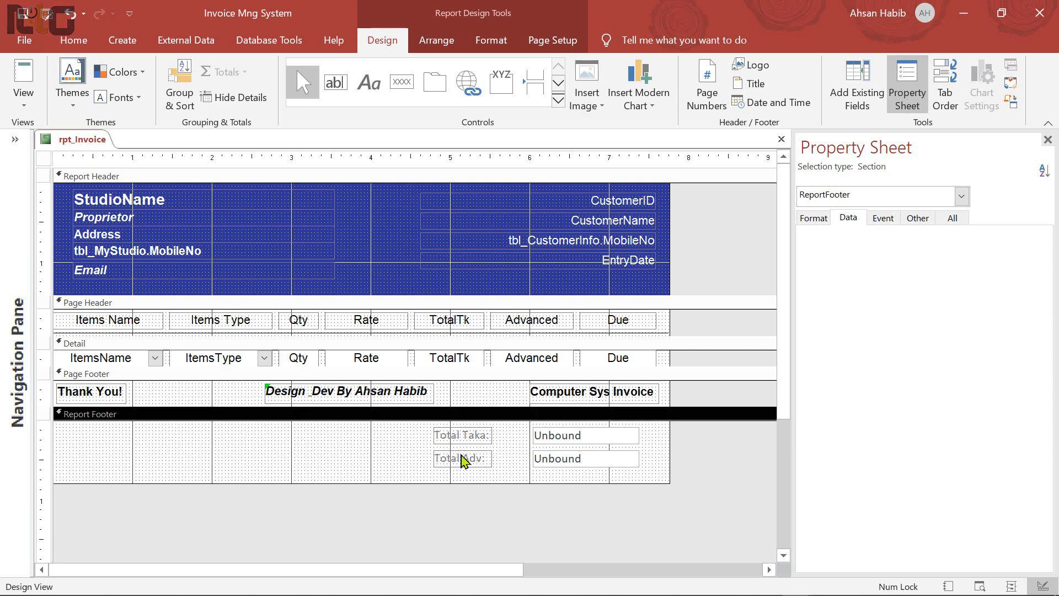
Duplicate the Total Adv: row as 'Total Due:' and select all six total controls
click(471, 460)
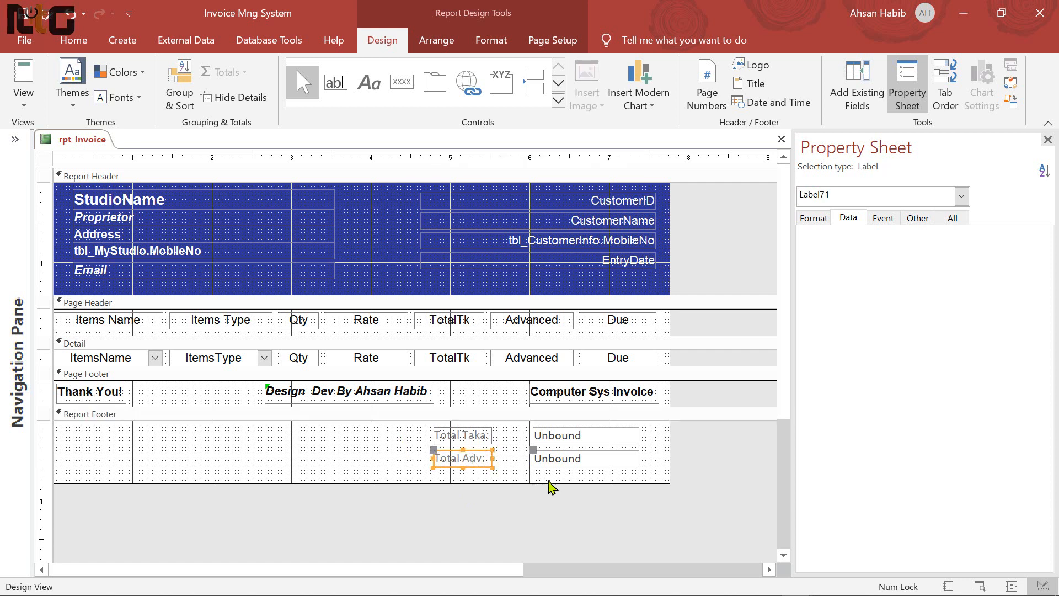
key(ctrl+v)
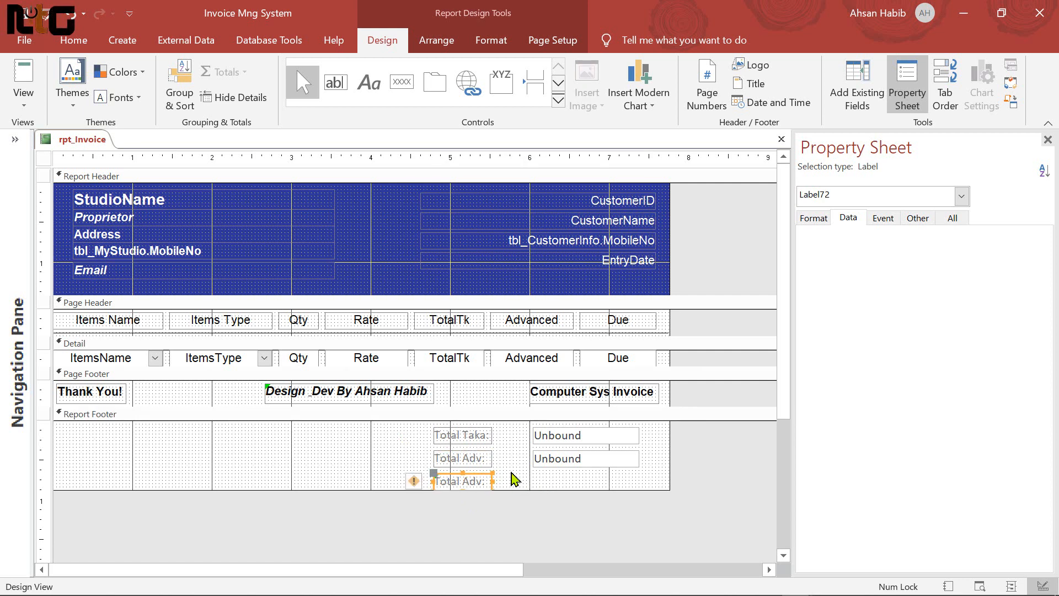
key(ctrl+z)
click(473, 460)
shift+click(569, 463)
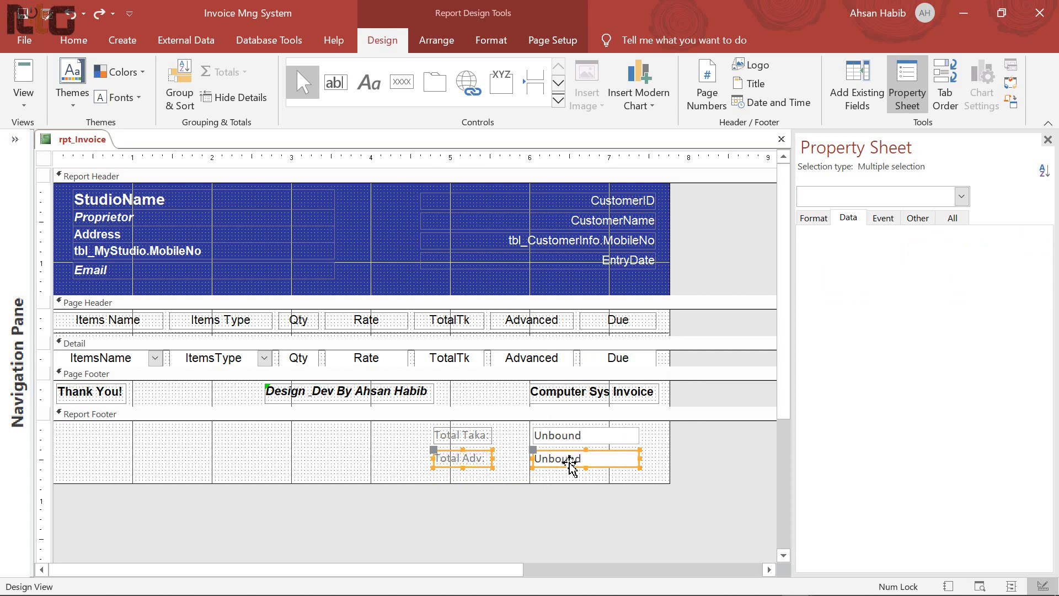
key(ctrl+c)
key(ctrl+v)
click(471, 481)
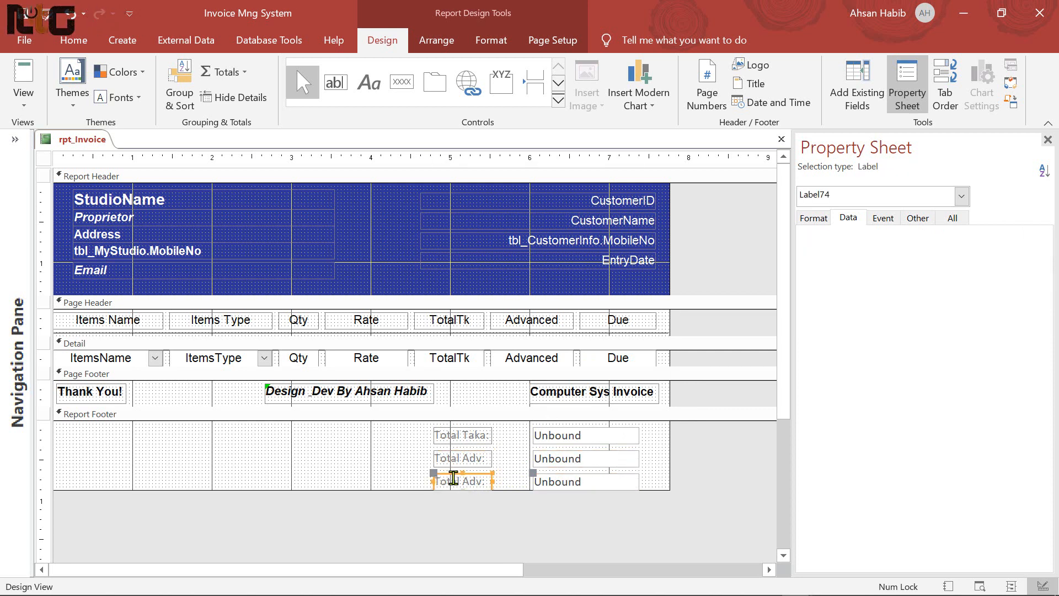
click(439, 480)
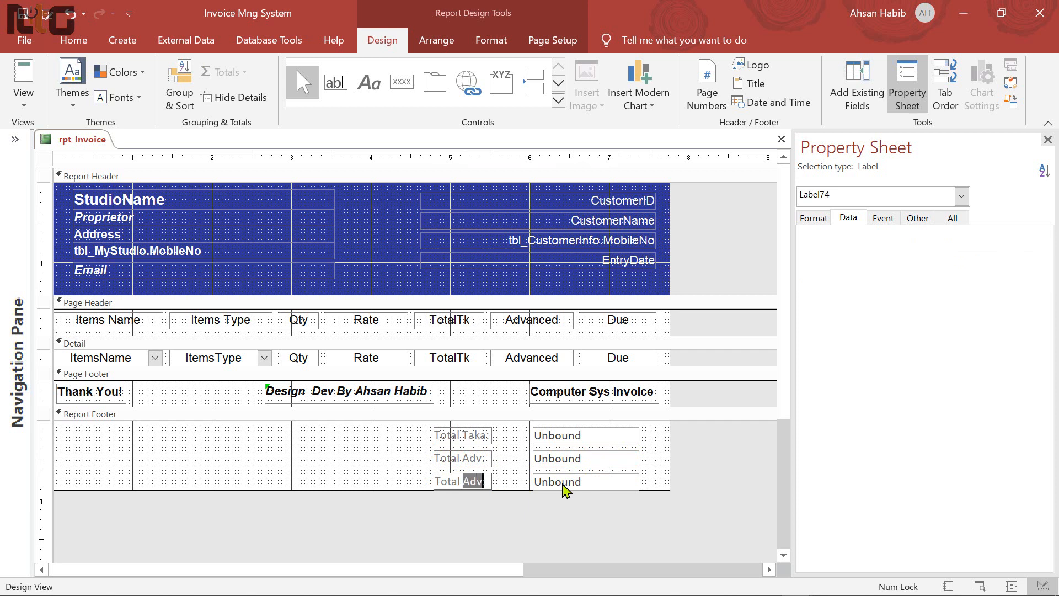
text(Due:)
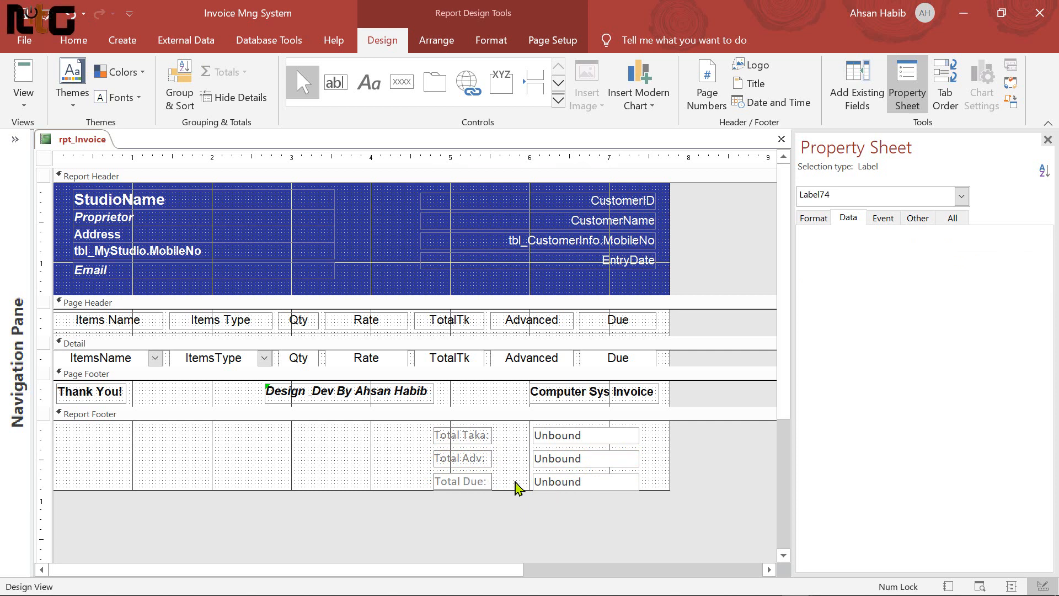
click(427, 458)
drag(417, 430, 636, 489)
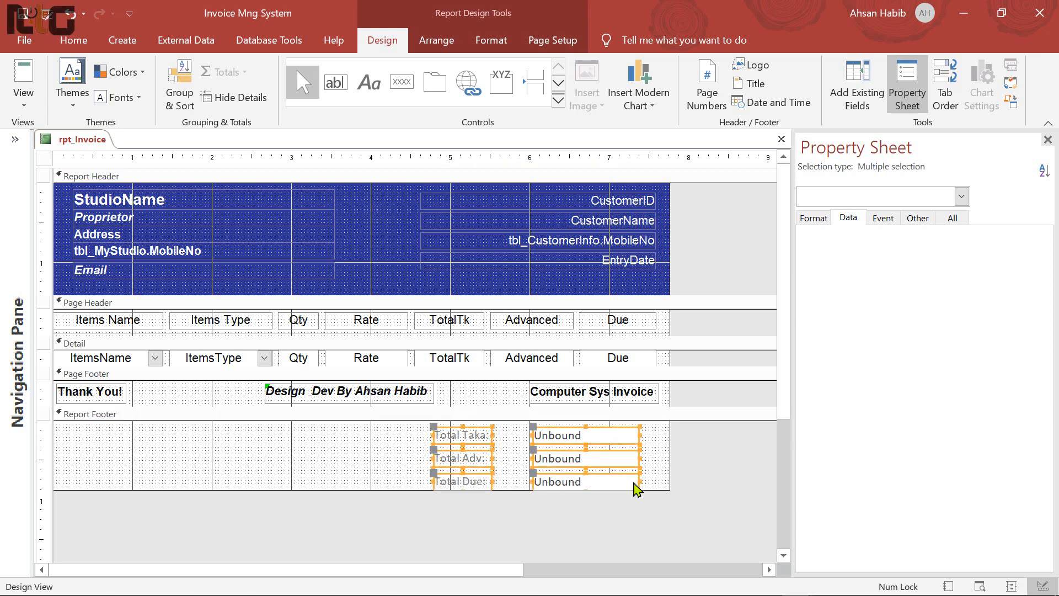
Stack the three total rows with Narrow padding, remove the layout, and nudge them right
click(445, 48)
click(66, 80)
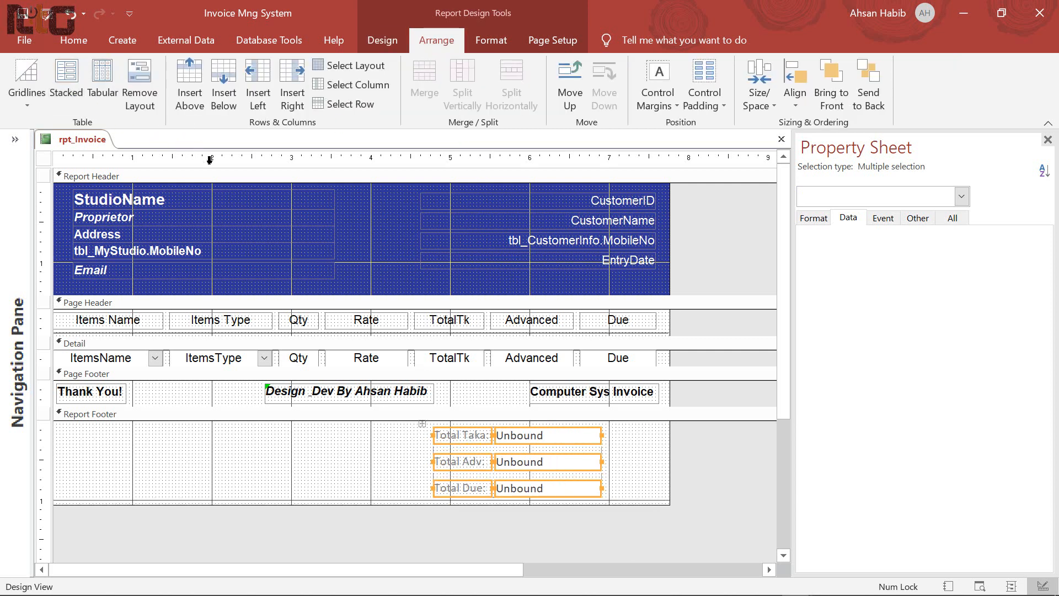
click(705, 99)
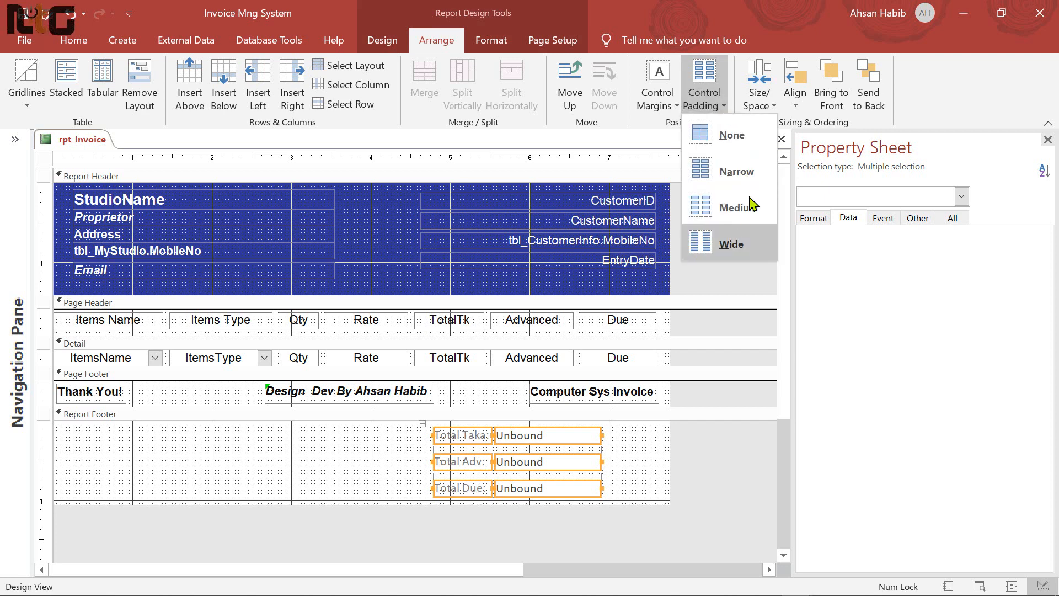
click(717, 169)
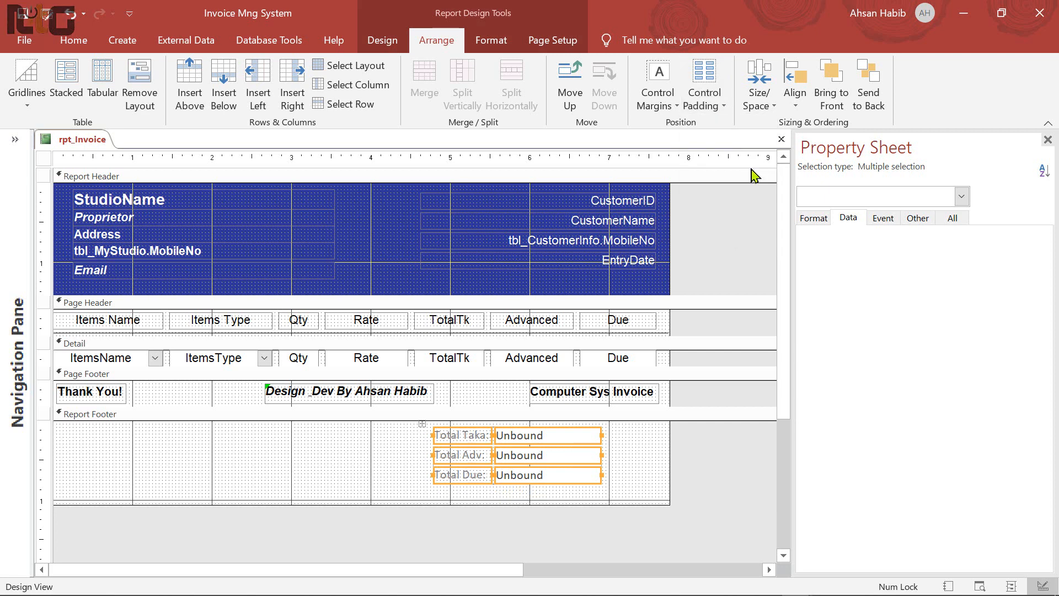
click(139, 98)
key(Right)
key(Right)
key(Right)
key(Right)
key(Right)
key(Right)
key(Right)
key(Right)
key(Right)
key(Right)
key(Right)
key(Right)
key(Right)
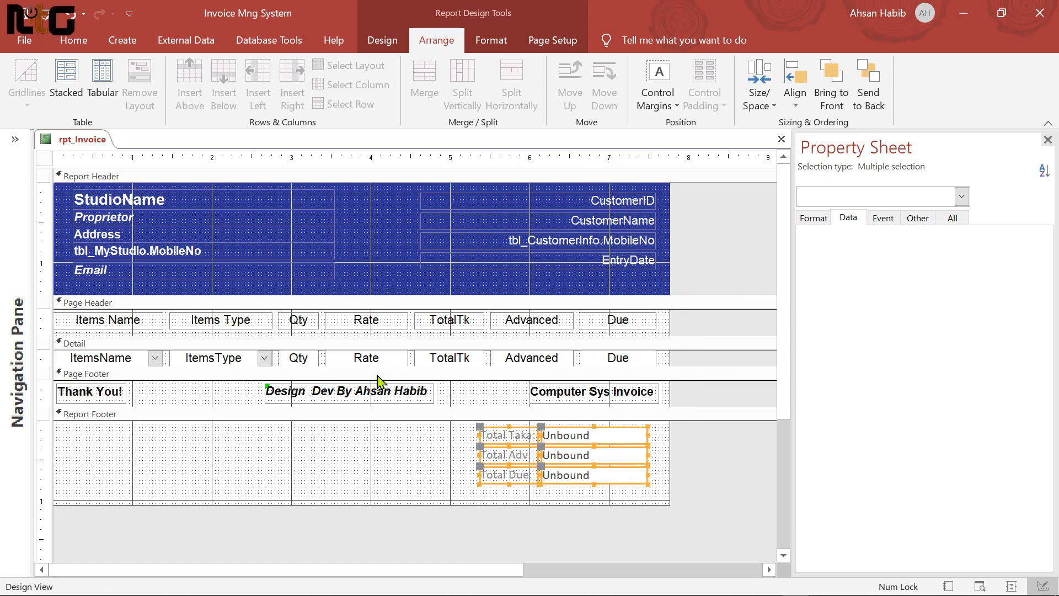
key(Left)
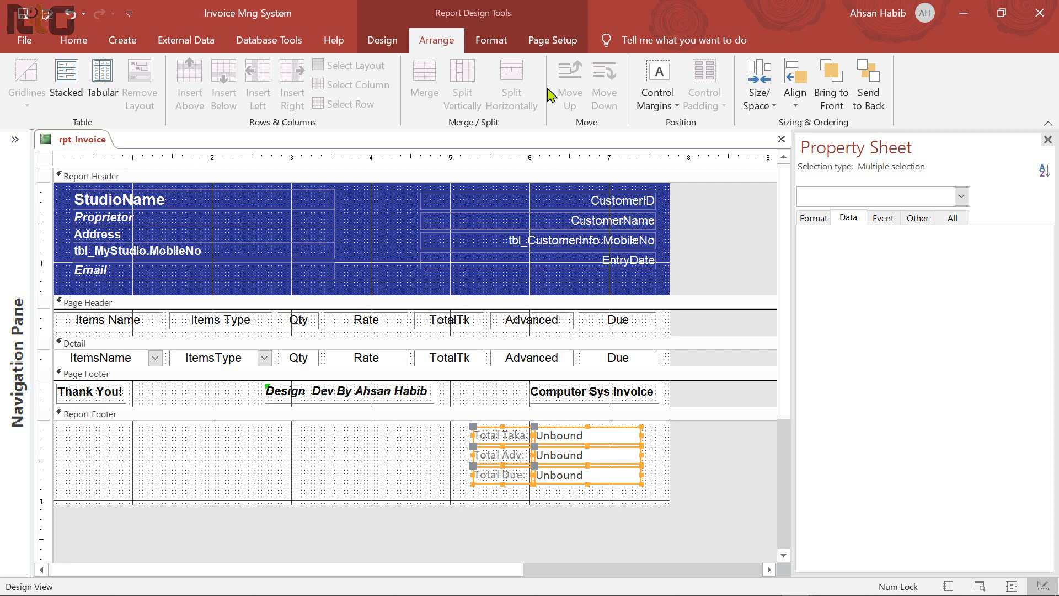
click(492, 41)
Format the footer total labels and boxes as bold black Arial, size 12
click(200, 72)
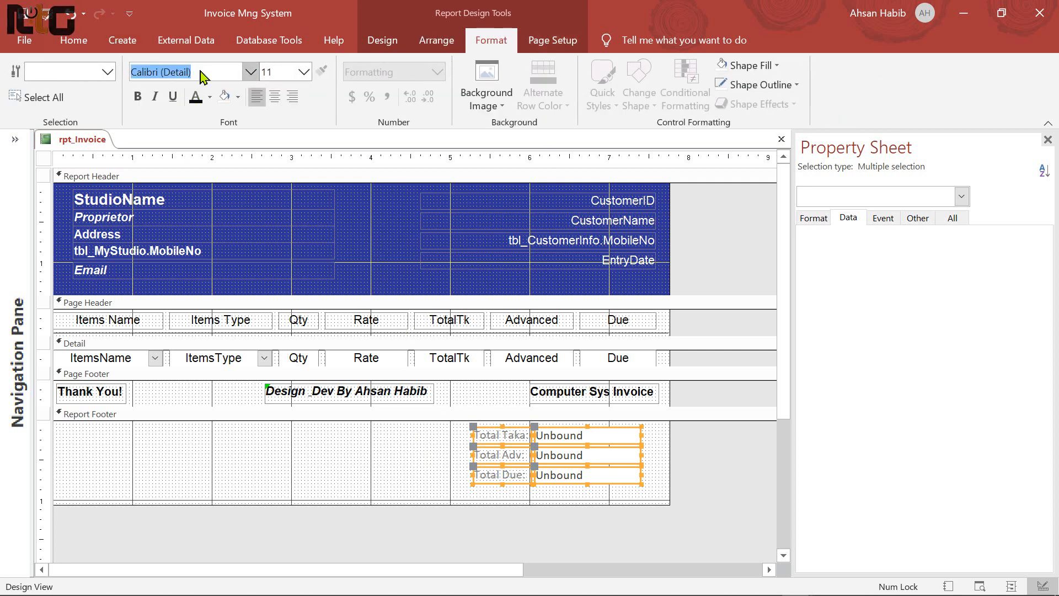
text(Arial)
key(Return)
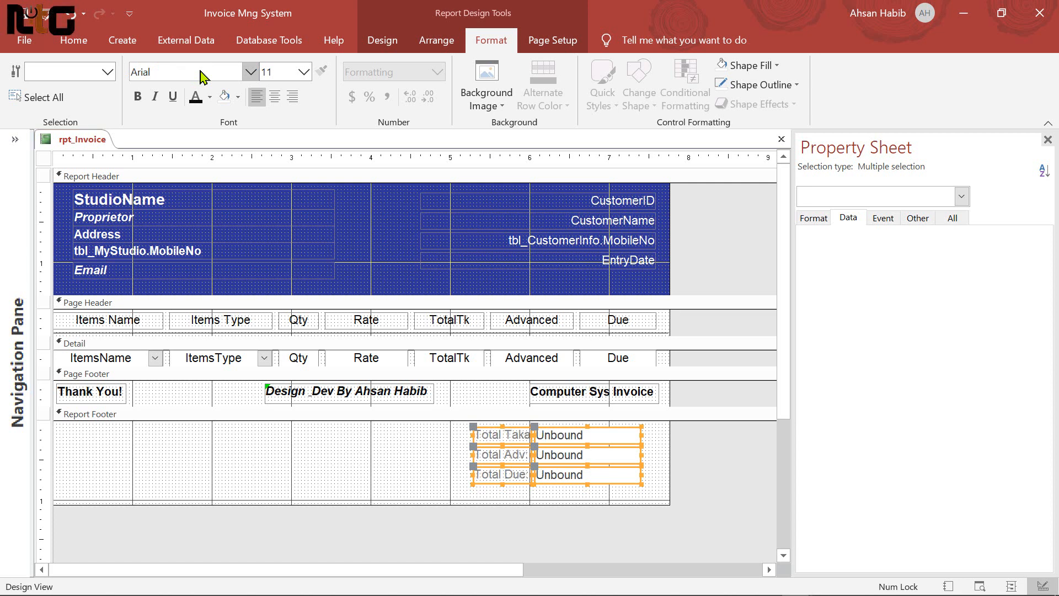
click(138, 97)
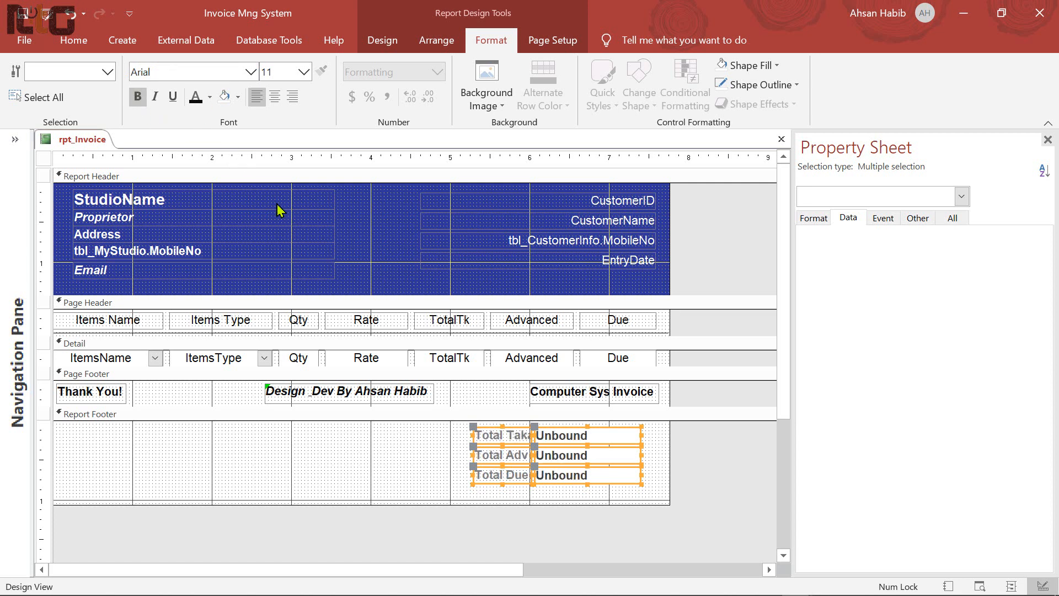
click(270, 72)
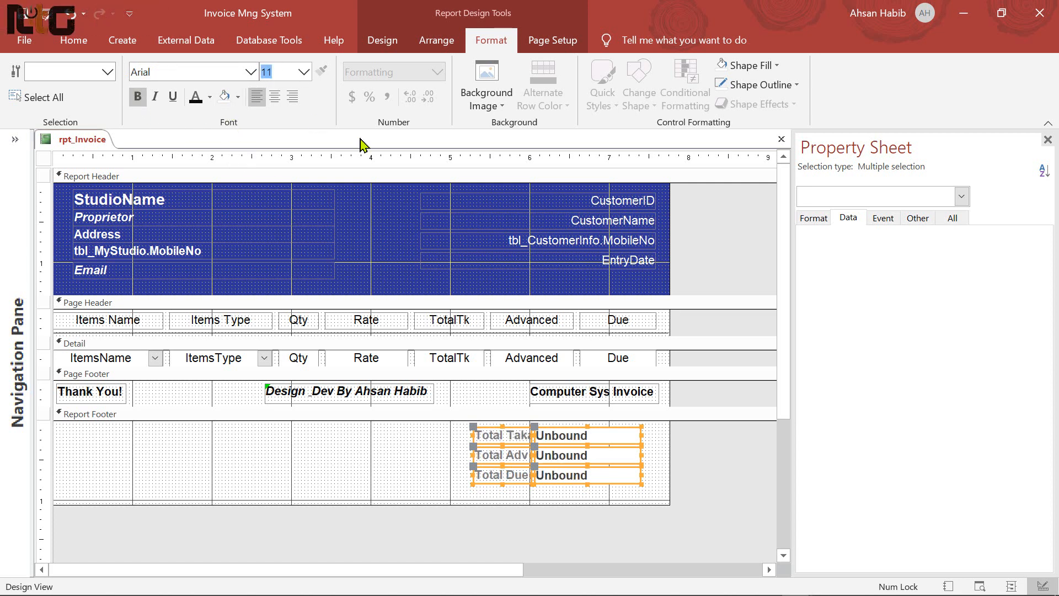
text(12)
key(Return)
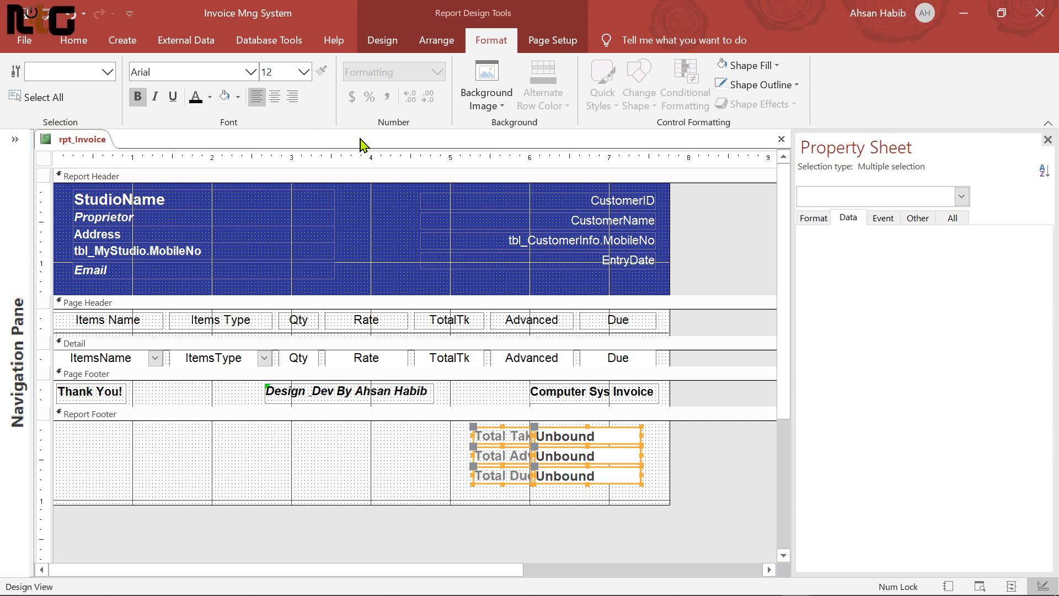
click(210, 97)
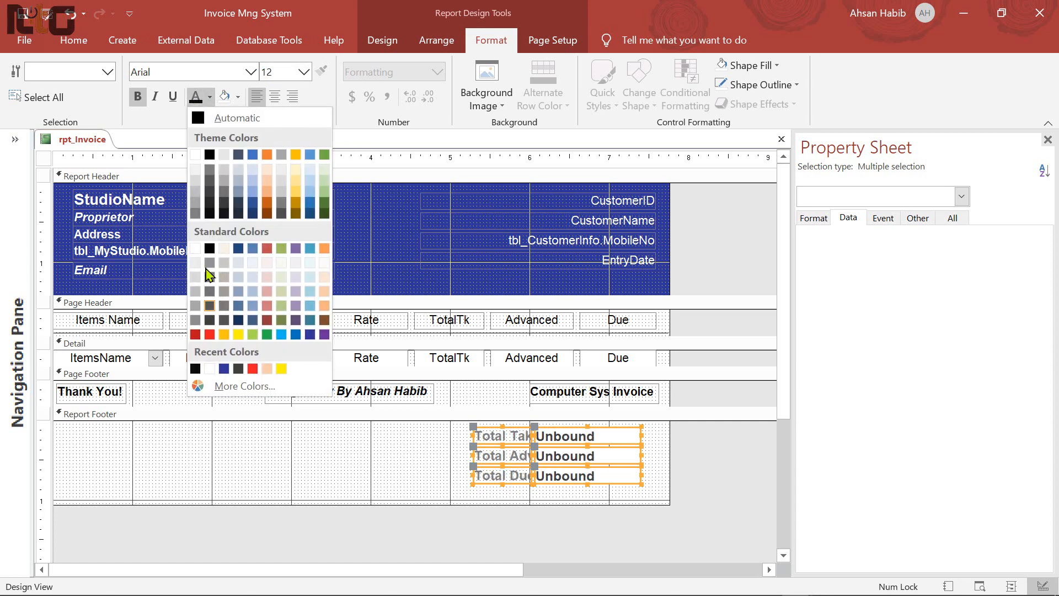
click(210, 207)
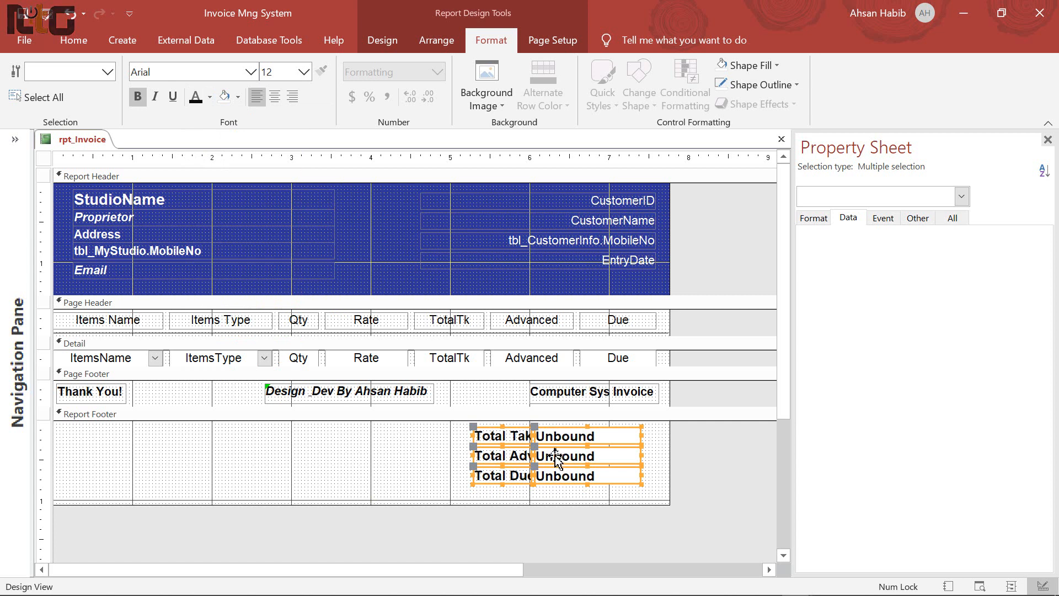
Widen the three total labels to the left and shorten the Report Footer below them
click(457, 442)
mouse_move(456, 434)
mouse_down()
mouse_move(489, 479)
mouse_move(458, 435)
mouse_move(446, 436)
mouse_up()
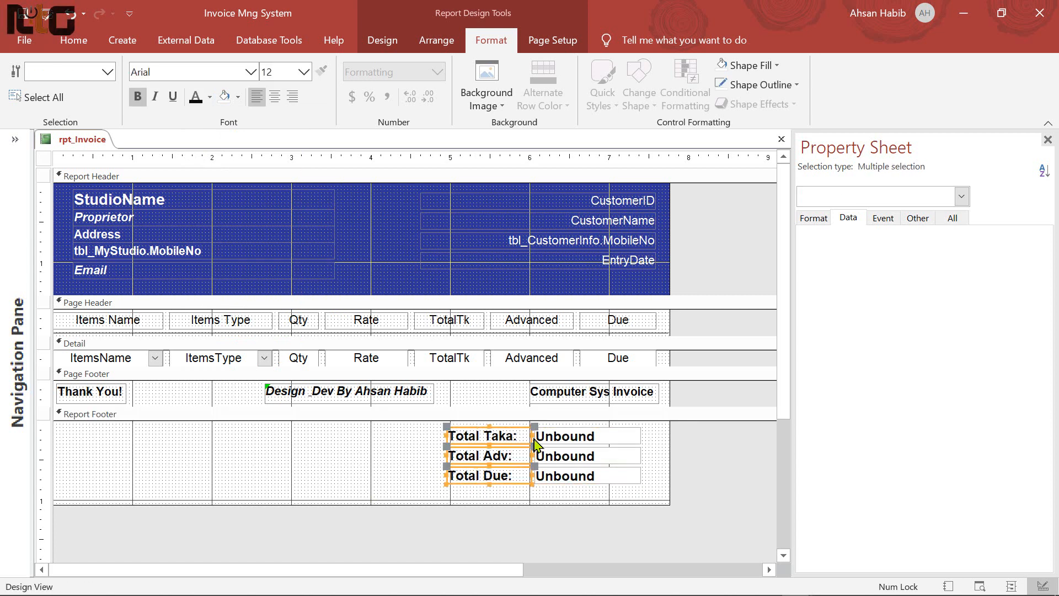
drag(533, 436, 528, 435)
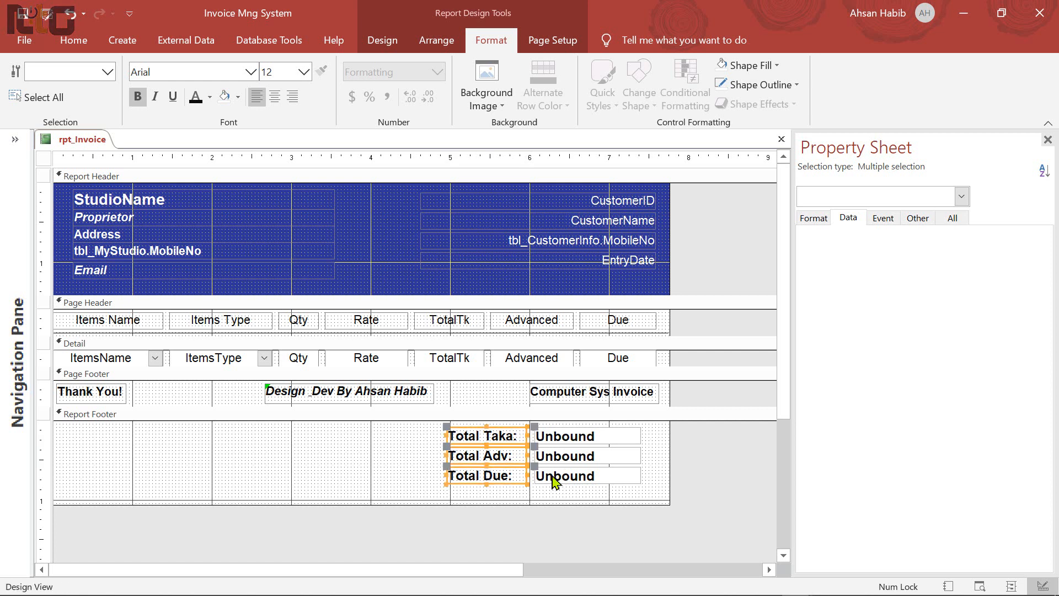
drag(650, 434, 564, 474)
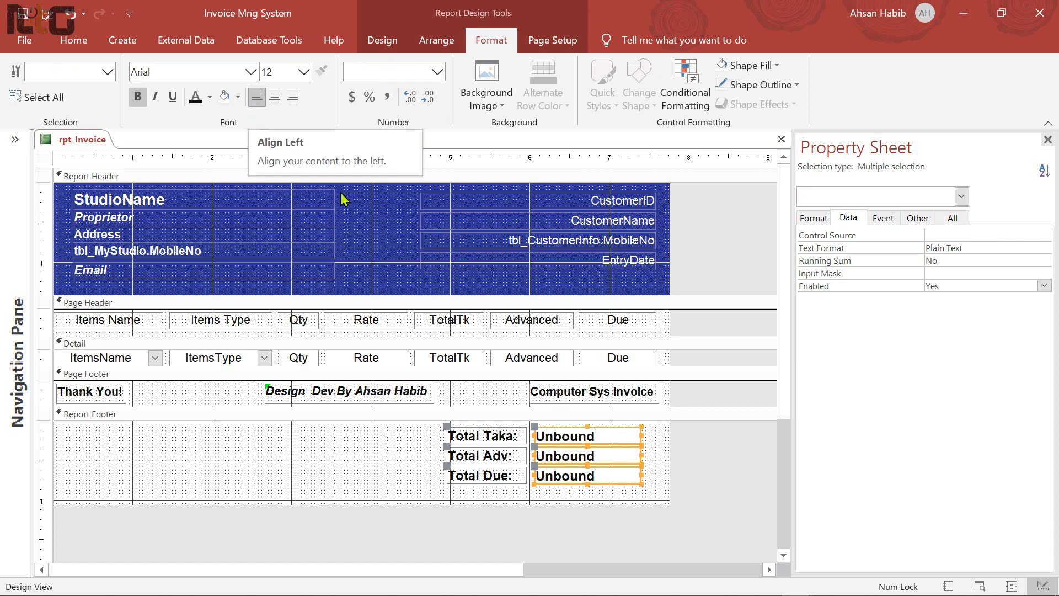
click(423, 469)
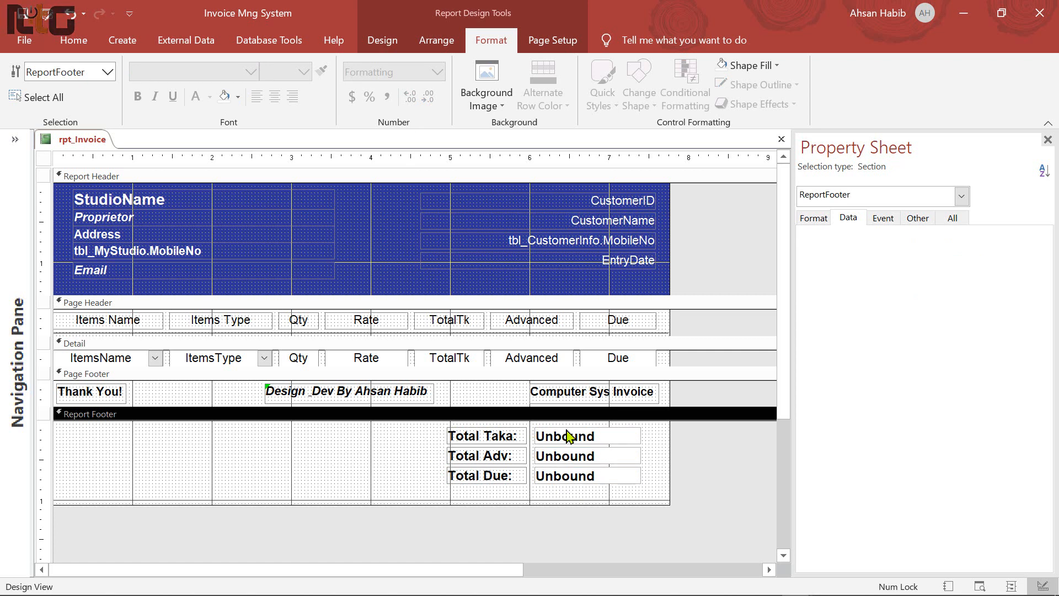
drag(568, 503, 552, 490)
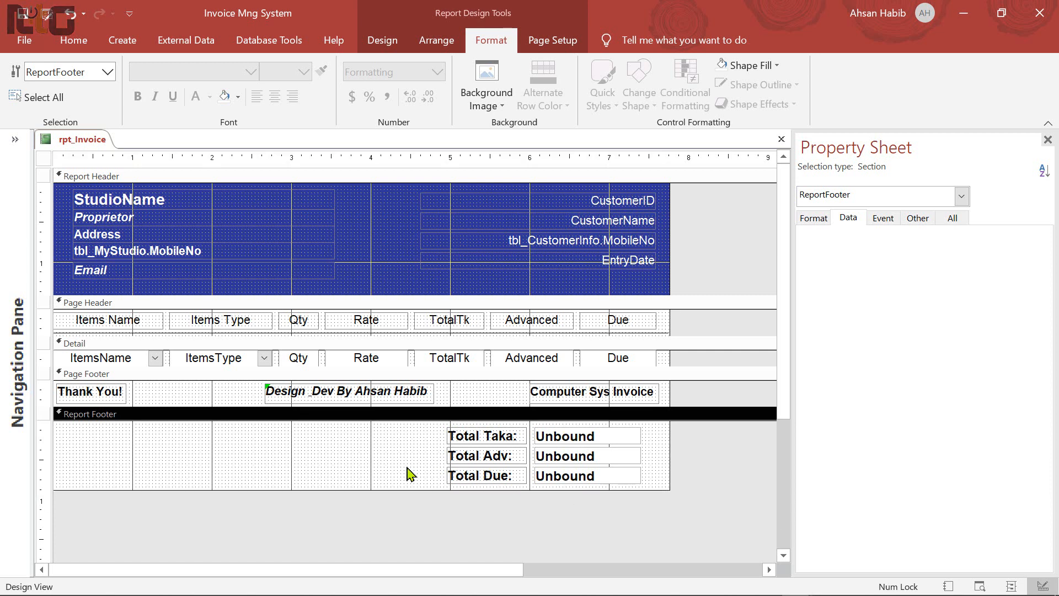
click(558, 437)
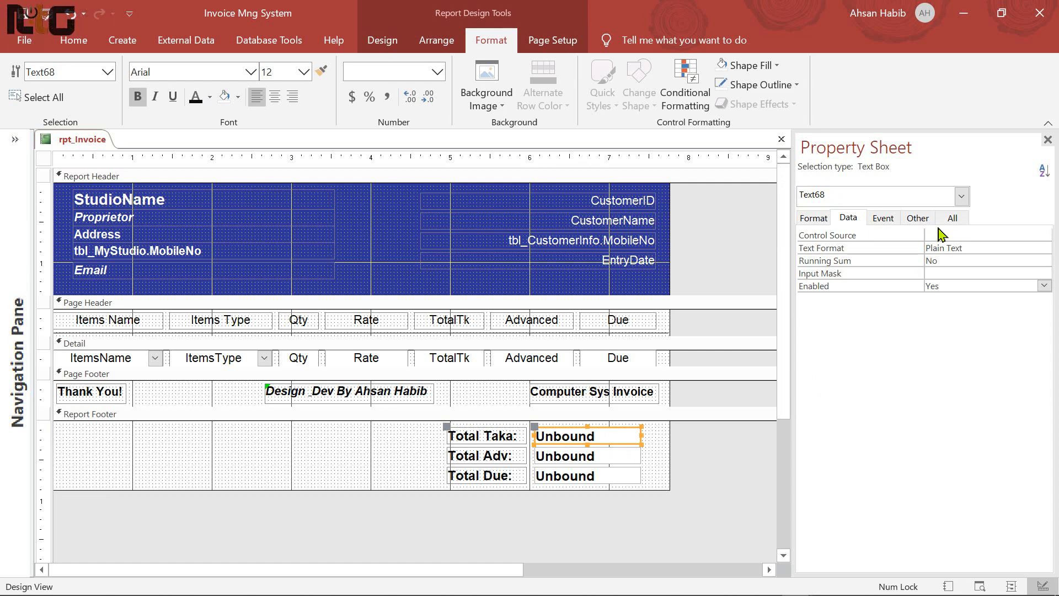
Rename the Total Taka box to txtTotalTaka on the Property Sheet's Other tab
click(814, 218)
click(885, 218)
click(918, 218)
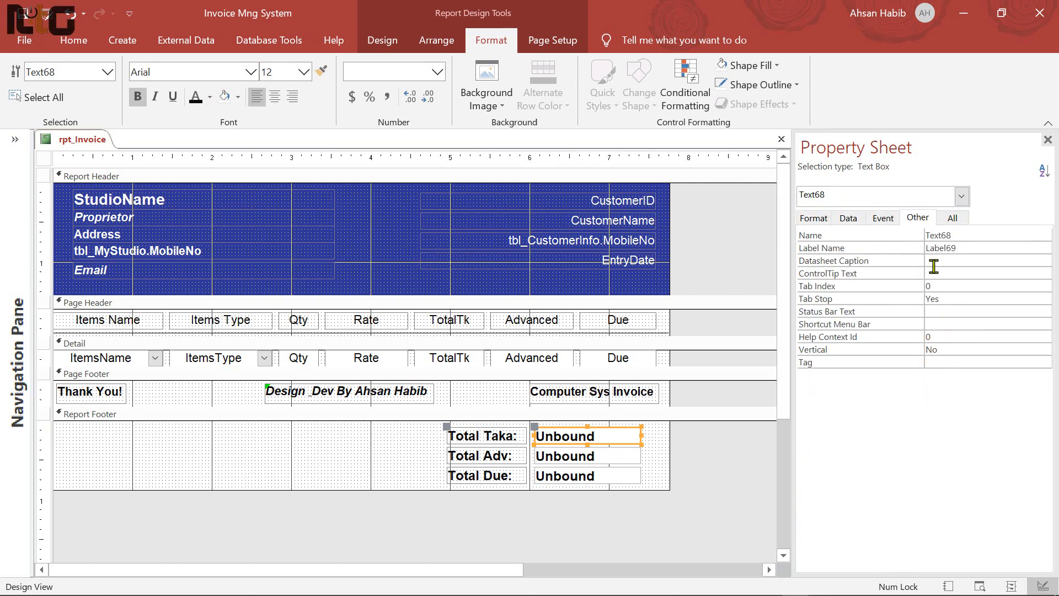
double_click(966, 236)
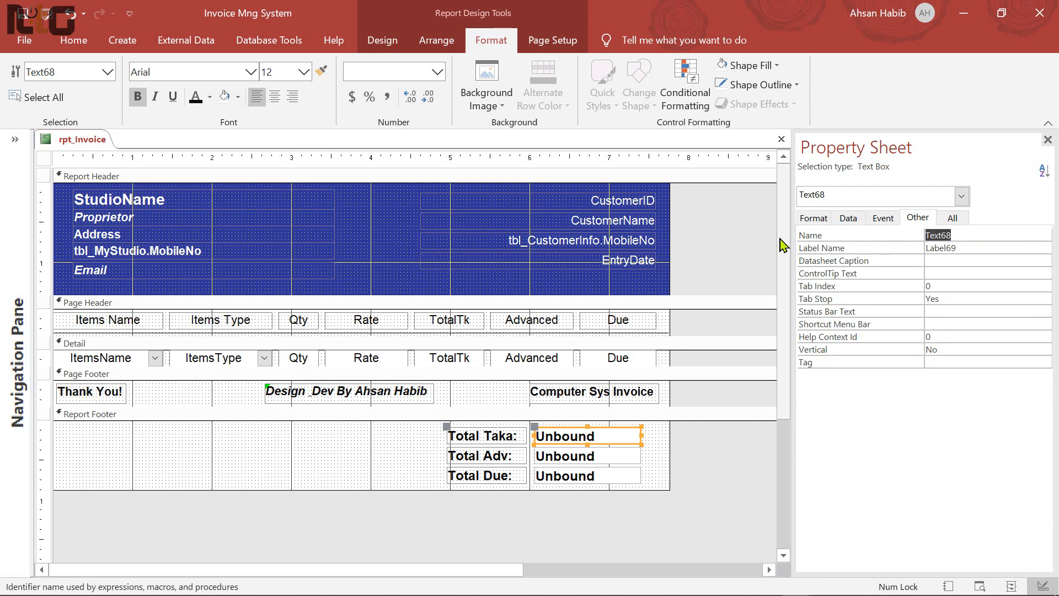
text(txtTotalTaka)
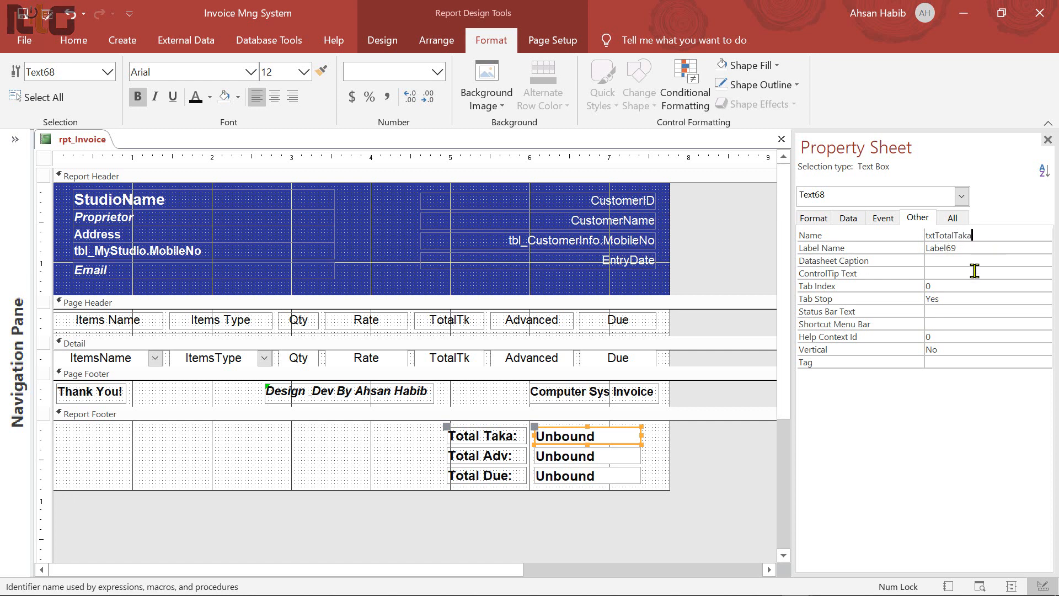
Name the Total Adv box txtTotalAdv and the Total Due box txtTotalDue
click(586, 465)
drag(982, 236, 778, 240)
text(tx)
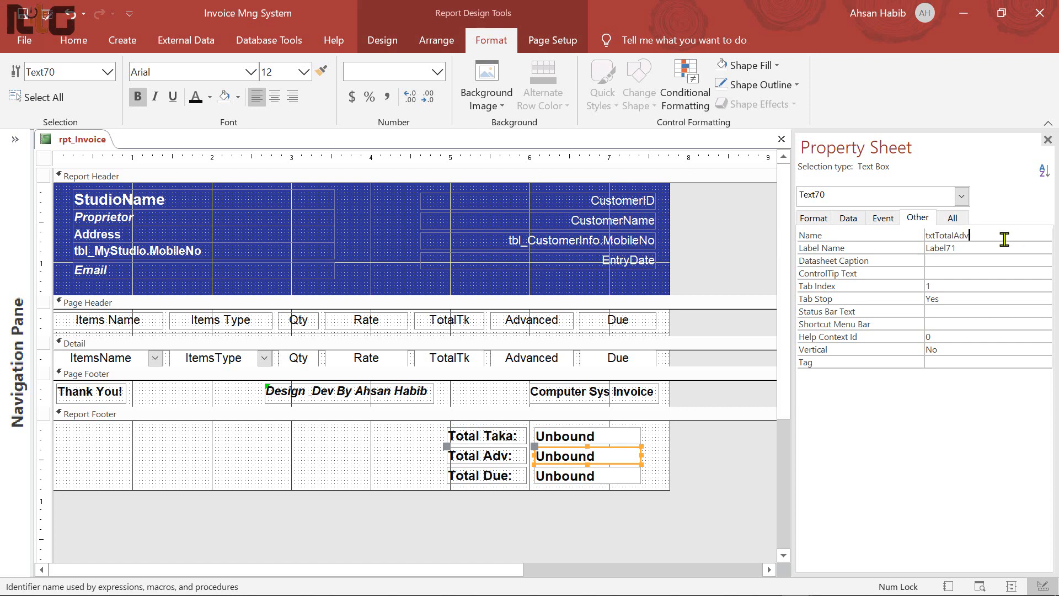
key(Return)
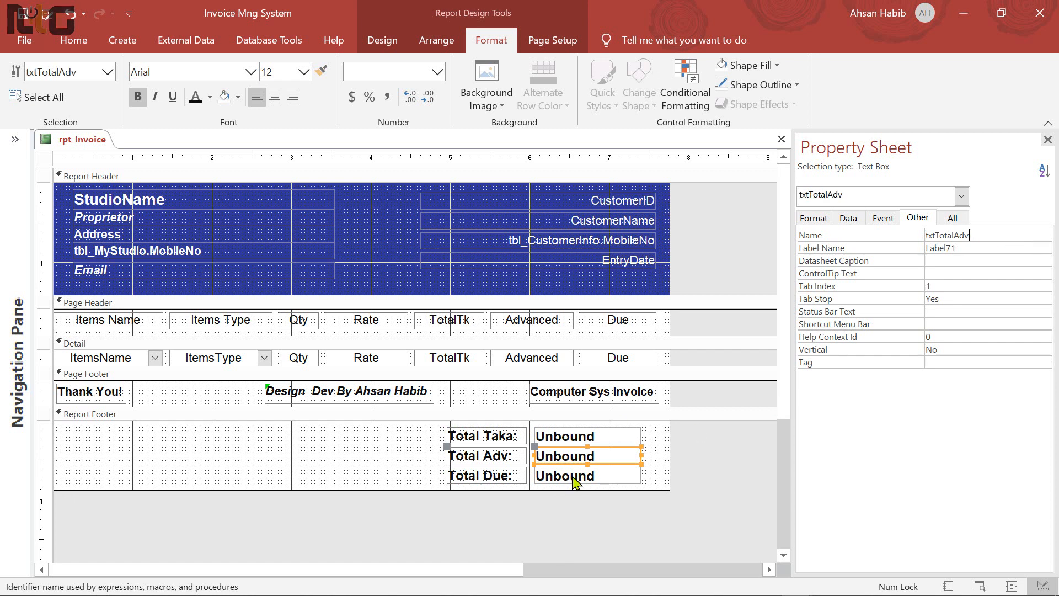
click(572, 477)
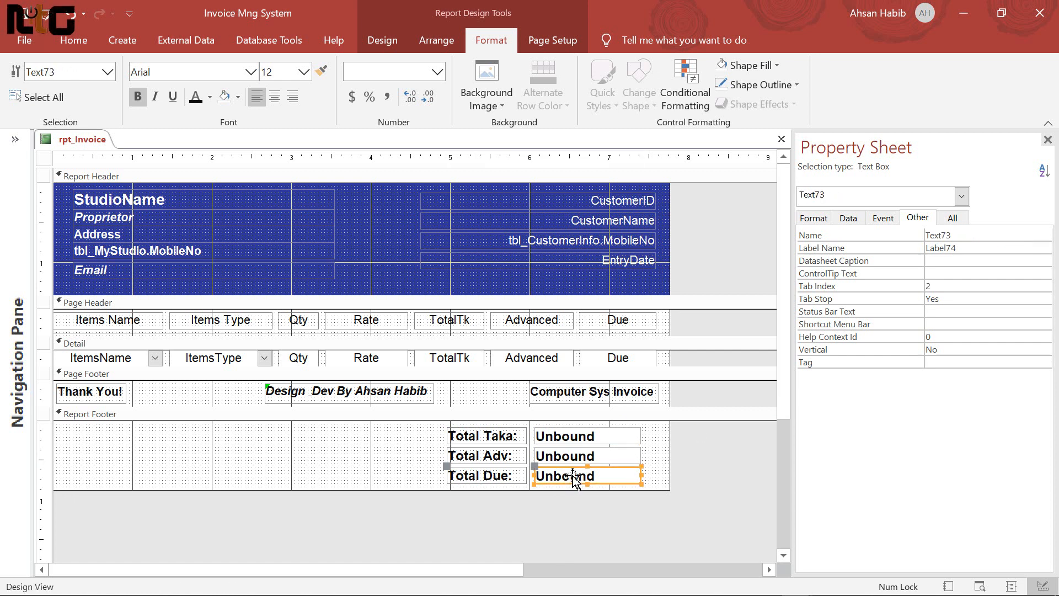
click(819, 234)
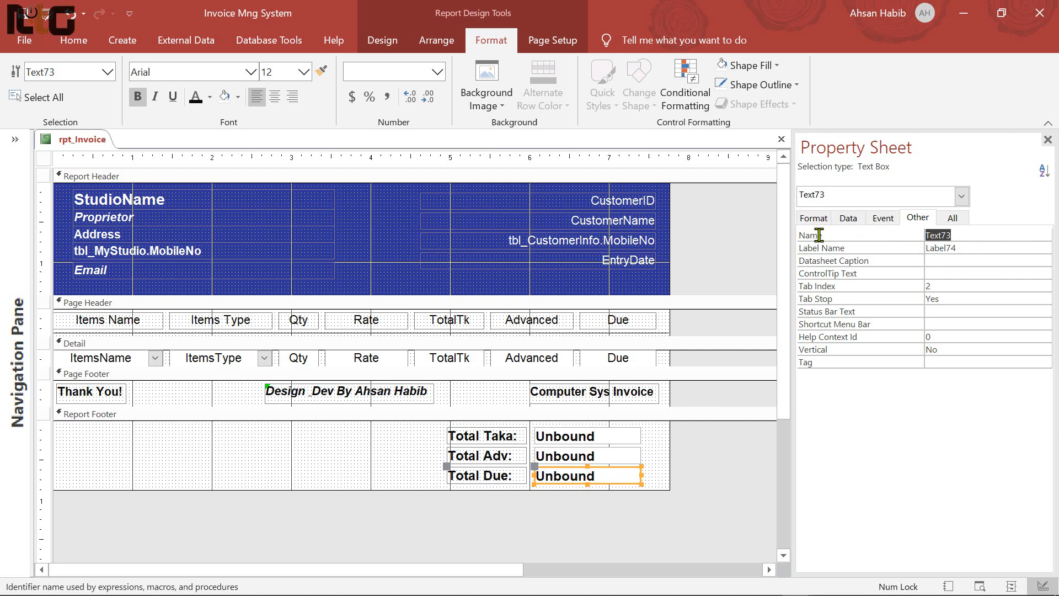
text(txtTotalDue)
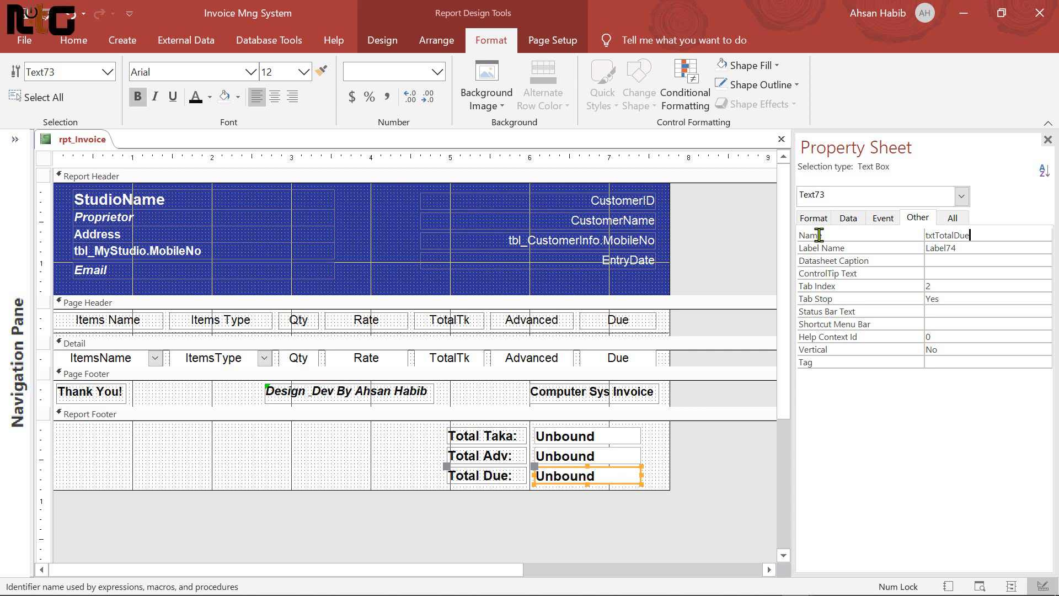
key(Return)
click(702, 440)
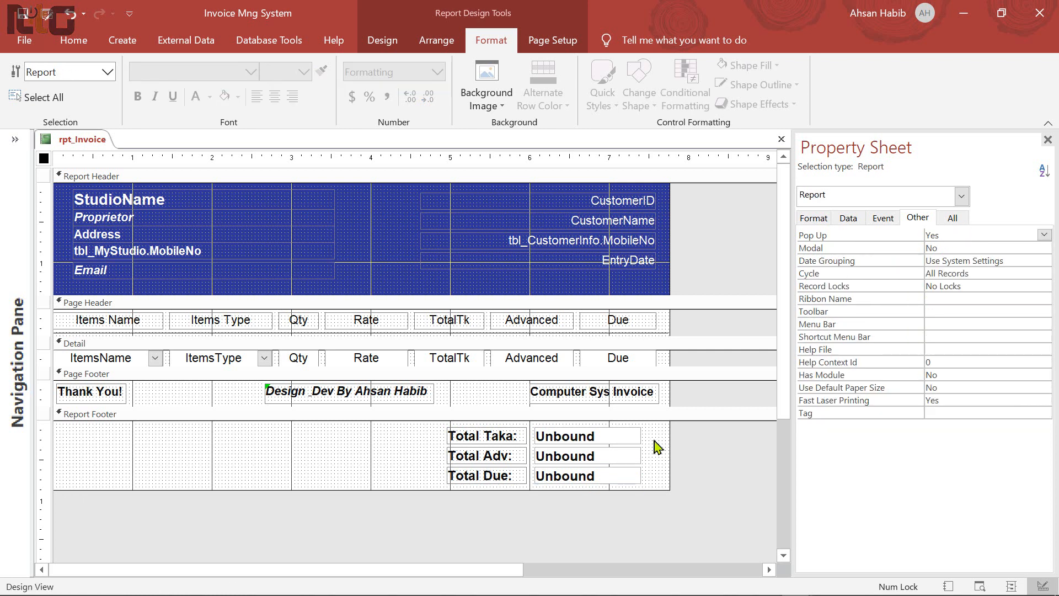
Set txtTotalTaka's Control Source to =Sum([TotalTk]) through the Zoom editor
click(606, 440)
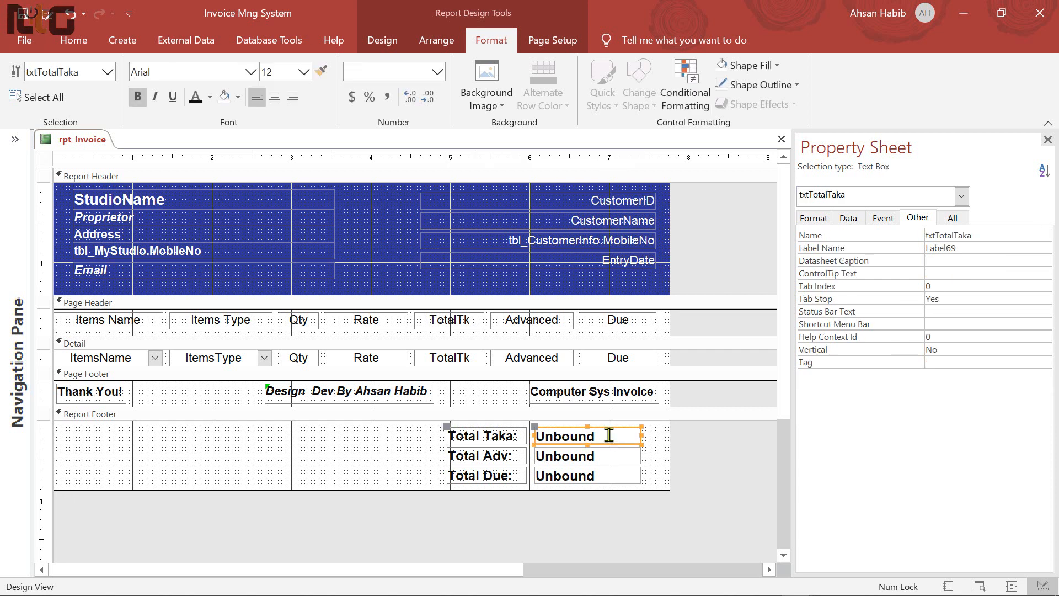
click(849, 218)
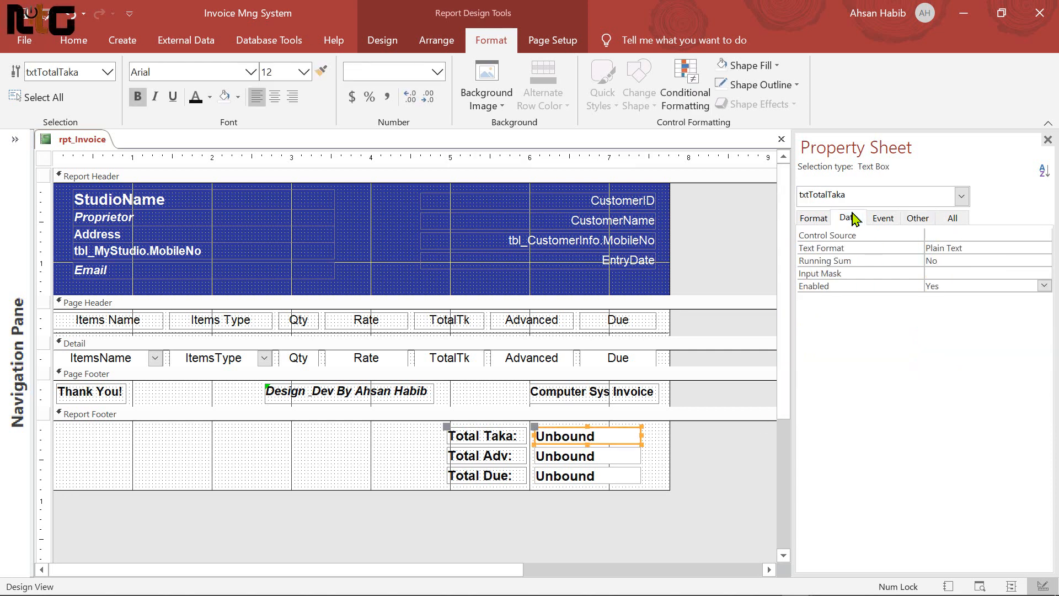
right_click(958, 233)
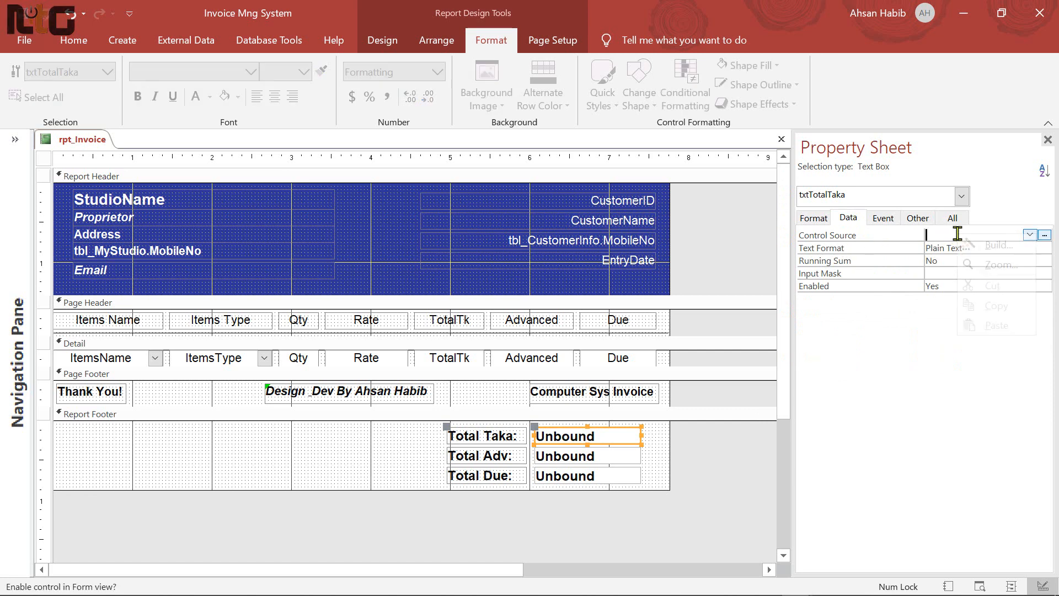
click(1015, 267)
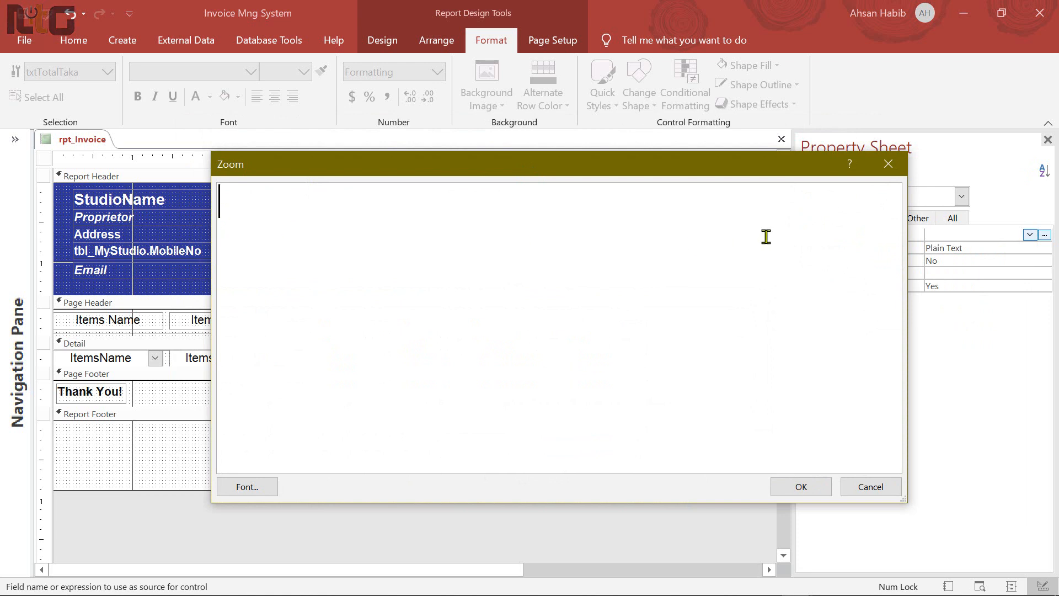
drag(899, 265, 771, 249)
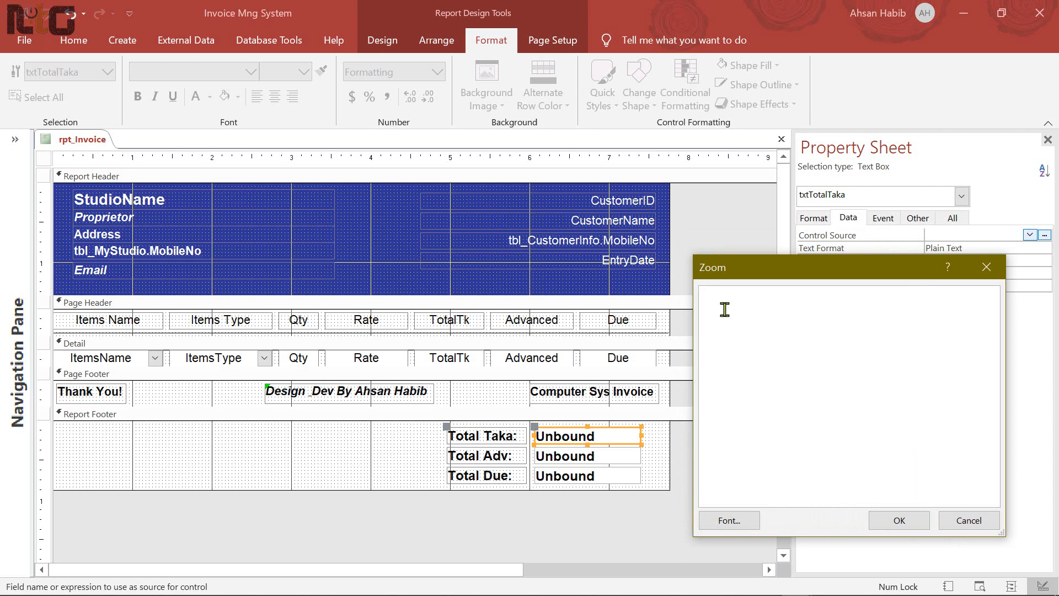
text(=sum)
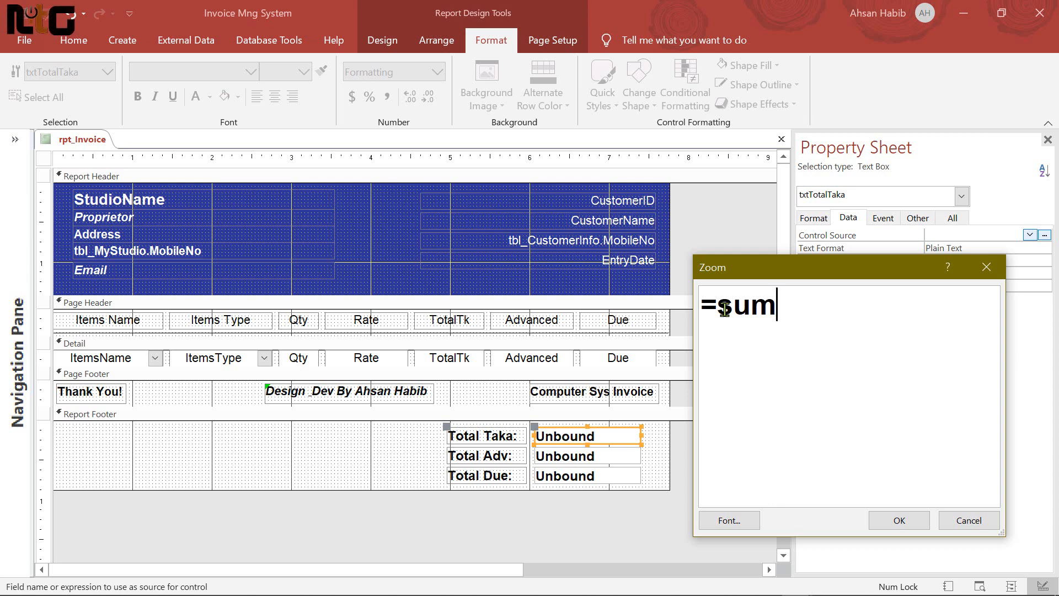
text(())
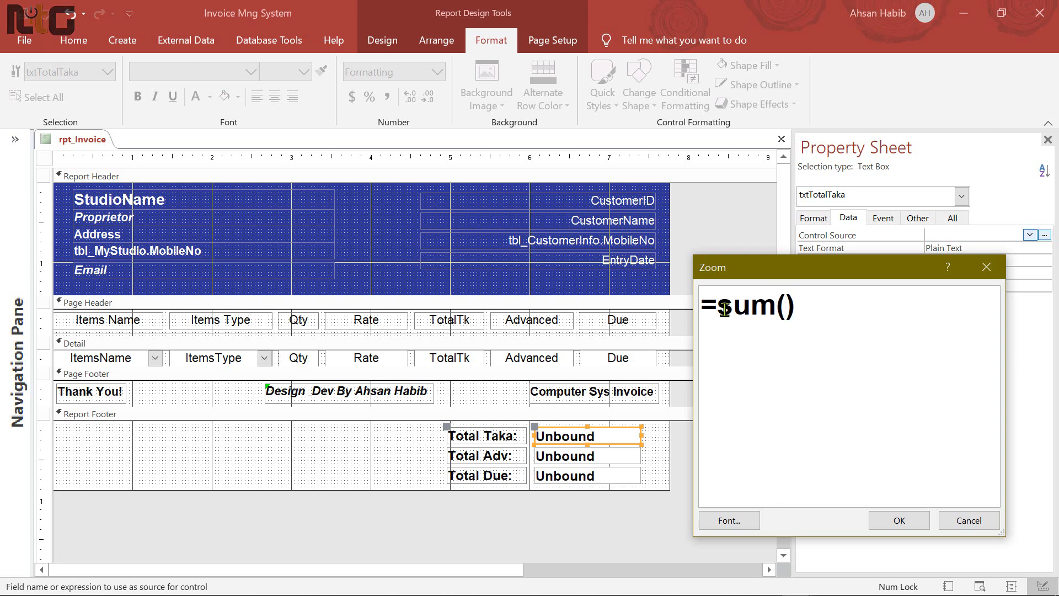
text([])
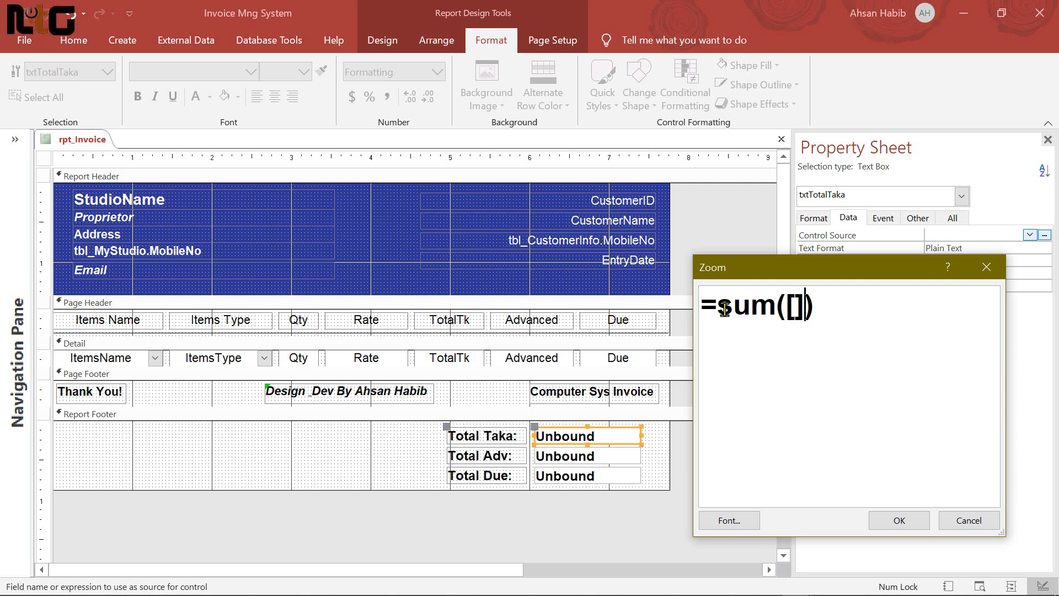
key(Left)
text(TotalT)
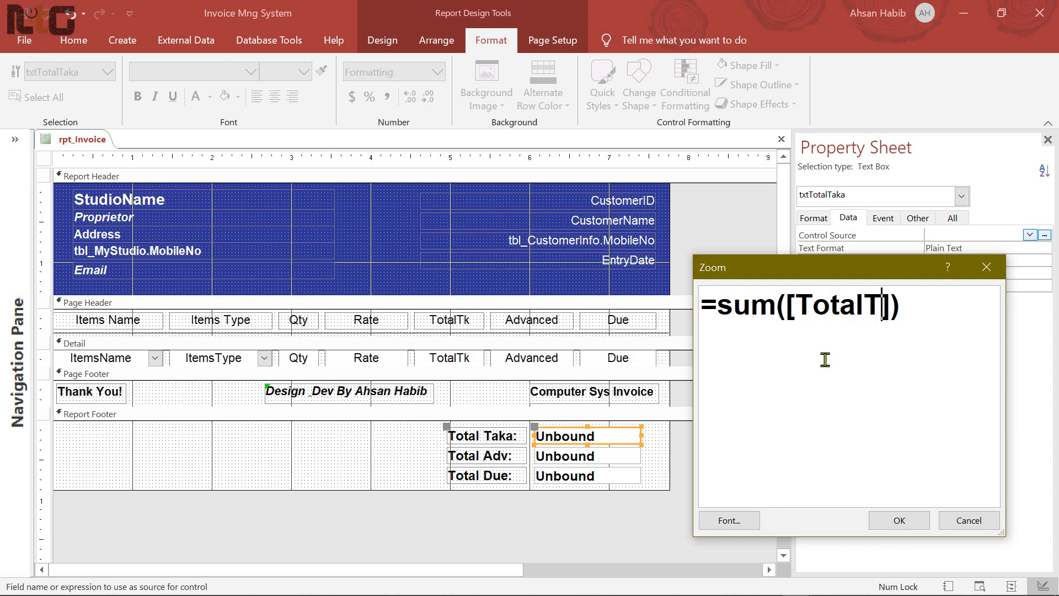
text(k)
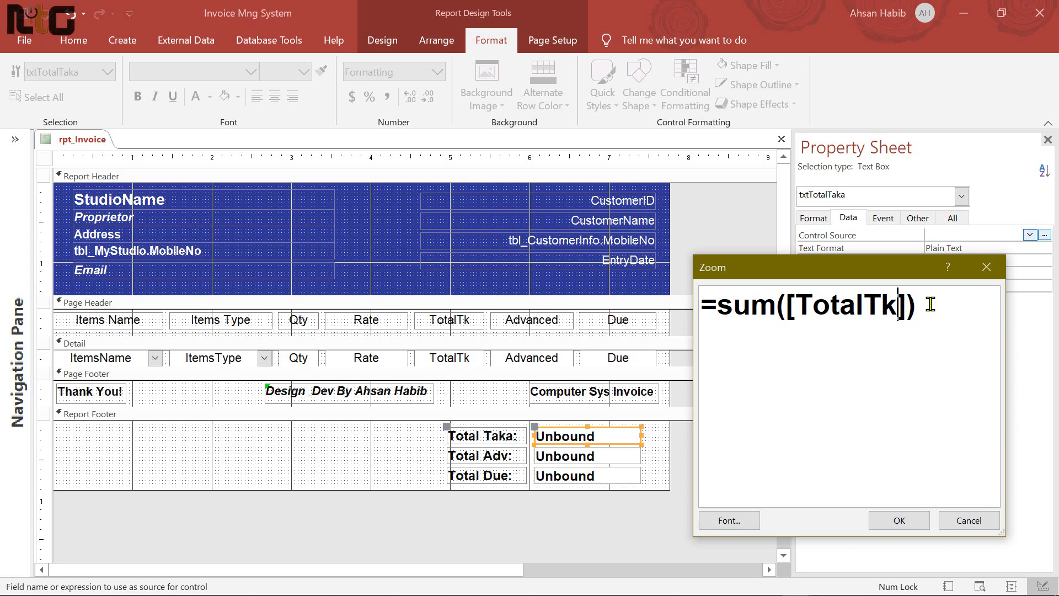
click(899, 520)
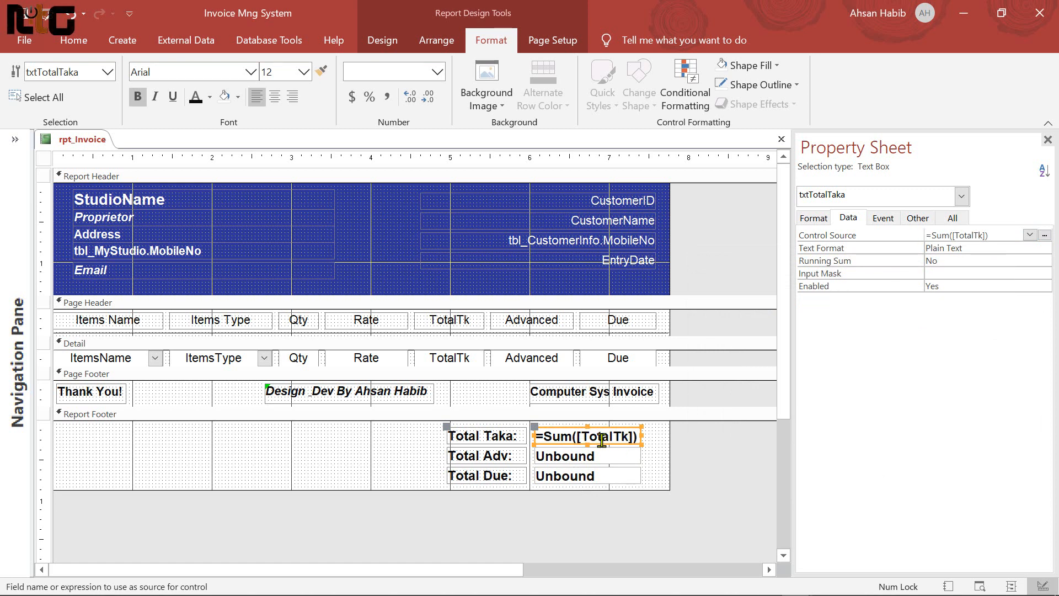
drag(1001, 235, 844, 236)
key(ctrl+c)
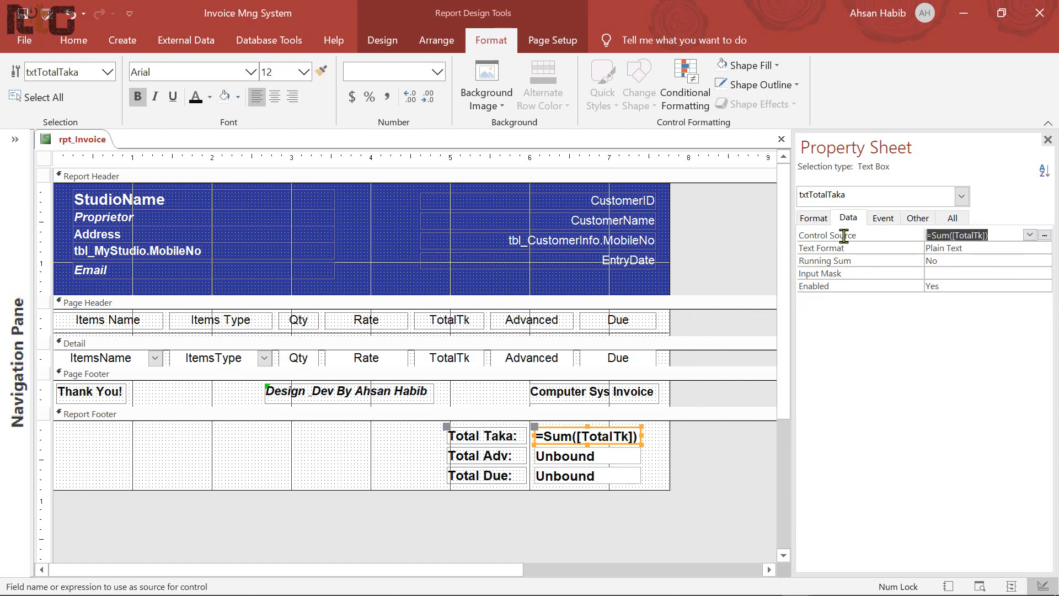
click(565, 460)
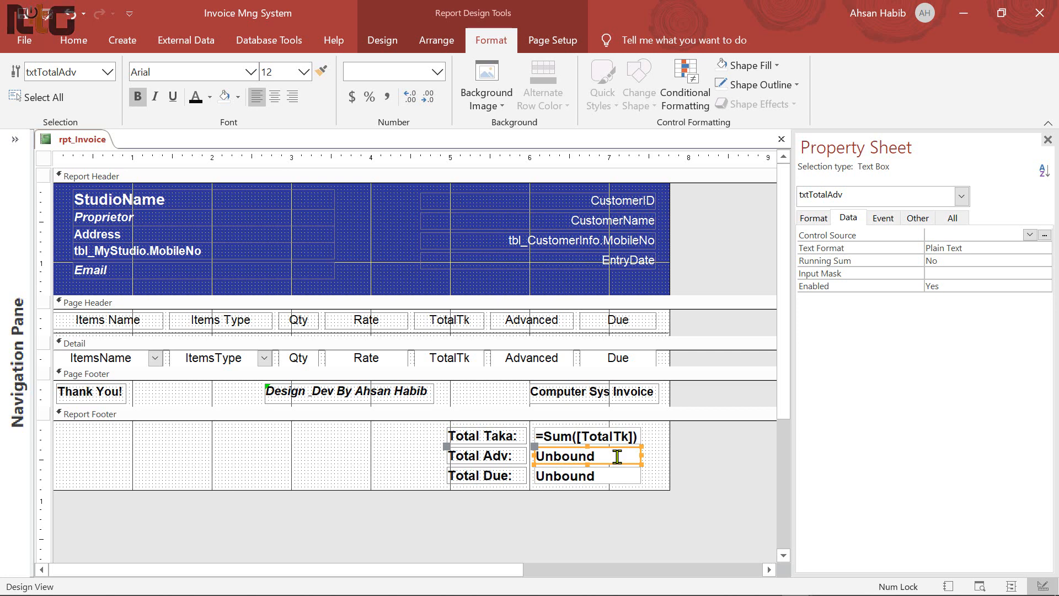
Set the Total Adv box's Control Source to =Sum([Advanced]) by editing the pasted formula
click(986, 234)
right_click(984, 234)
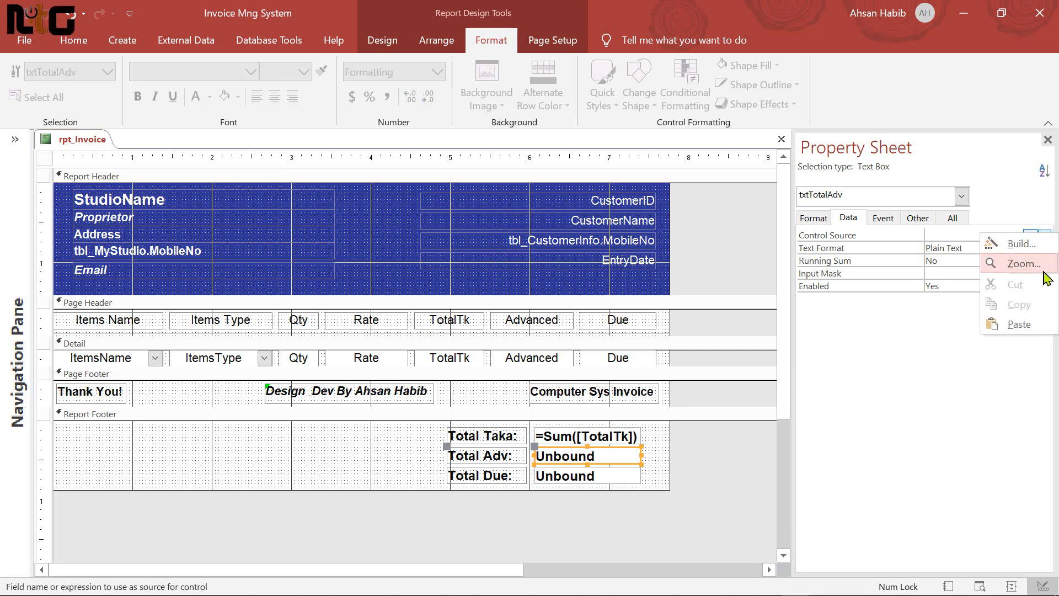
click(1042, 270)
drag(516, 180, 767, 221)
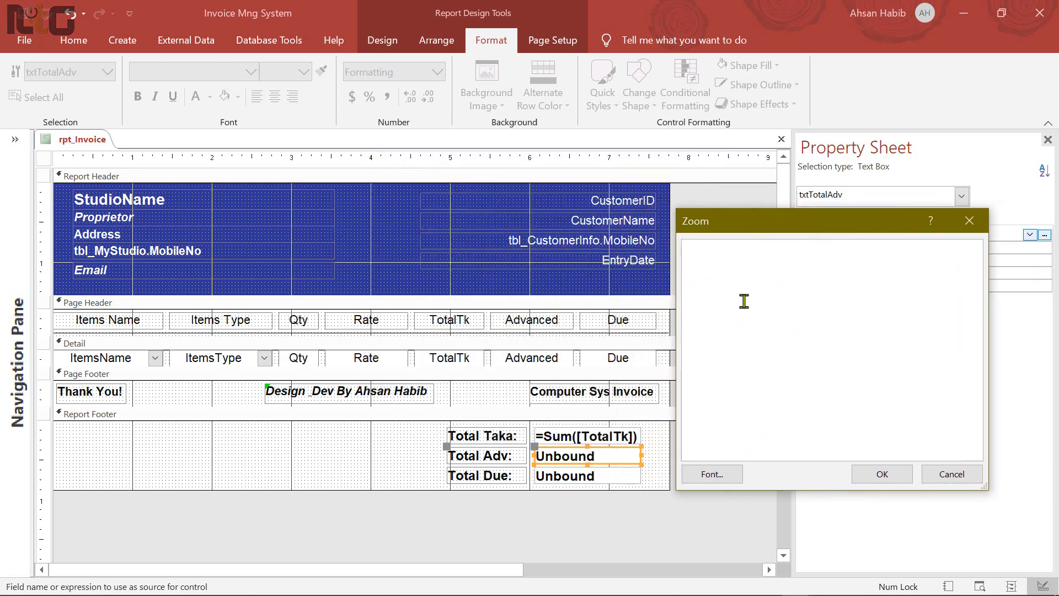
key(ctrl+v)
key(Left)
key(Left)
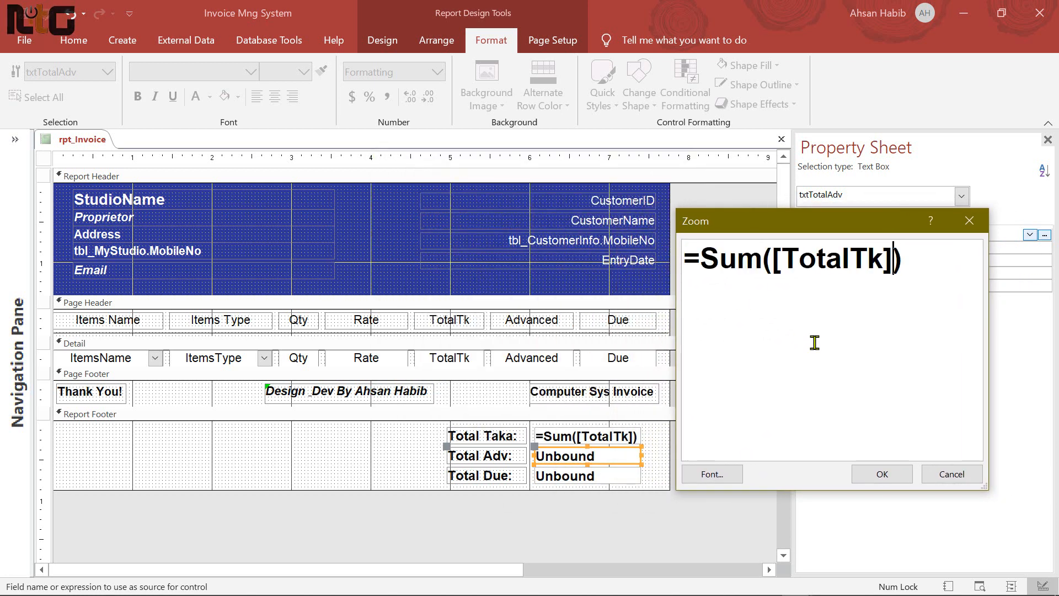
key(shift+Left)
key(shift+Left)
key(shift+Left)
key(shift+Left)
key(shift+Left)
key(shift+Left)
key(shift+Left)
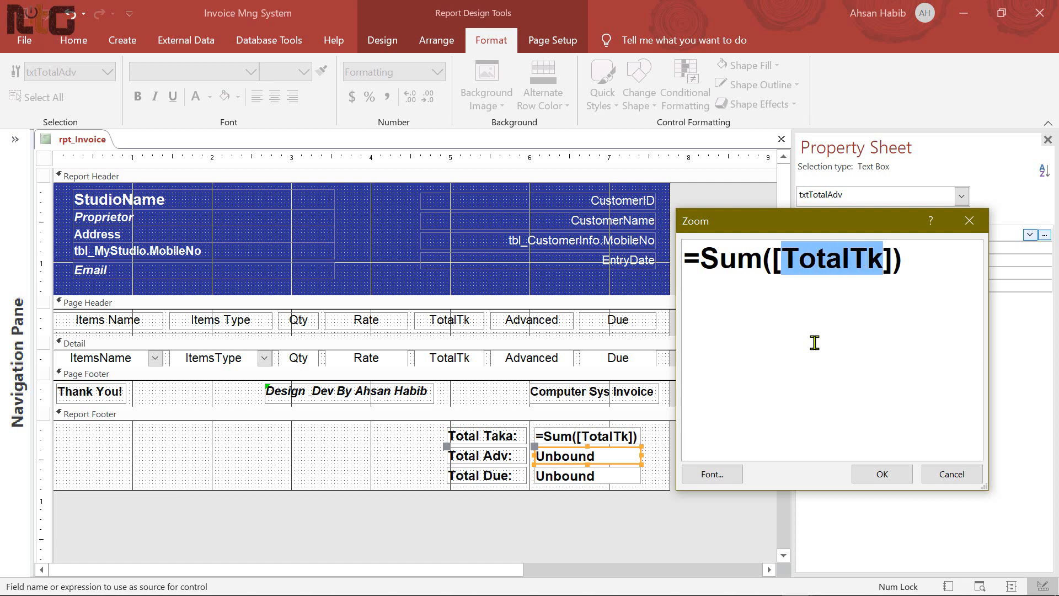
text(Advanced)
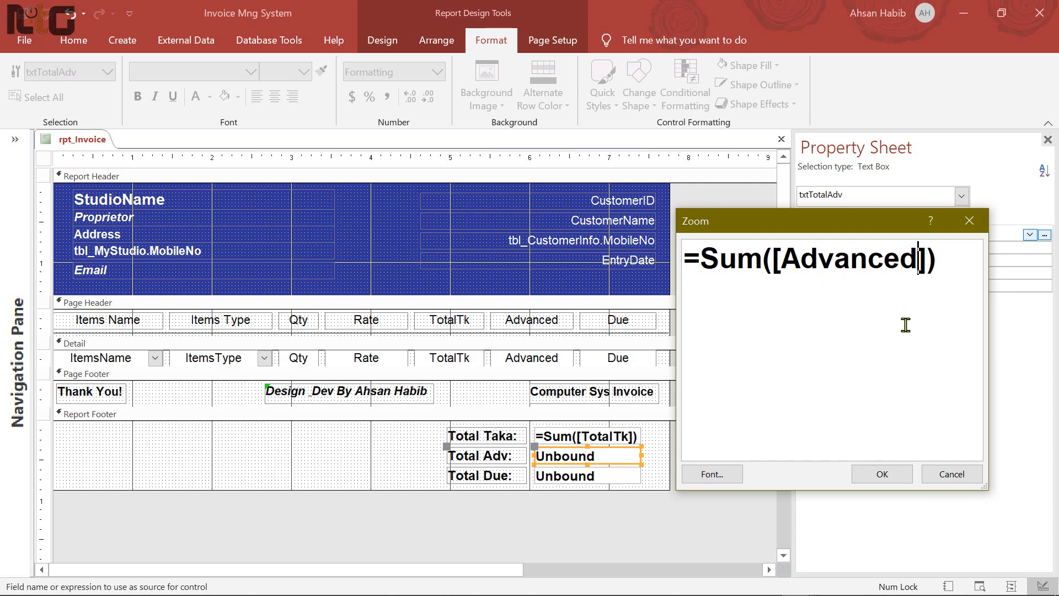
click(882, 474)
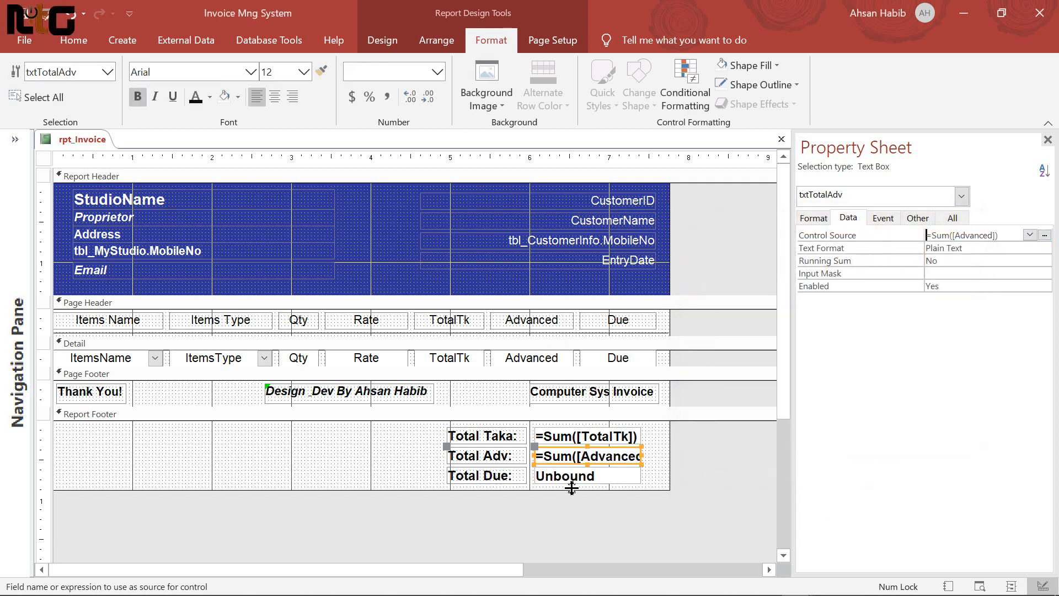
Begin the Total Due formula by pasting =Sum([TotalTk]) into its Control Source Zoom editor
click(618, 481)
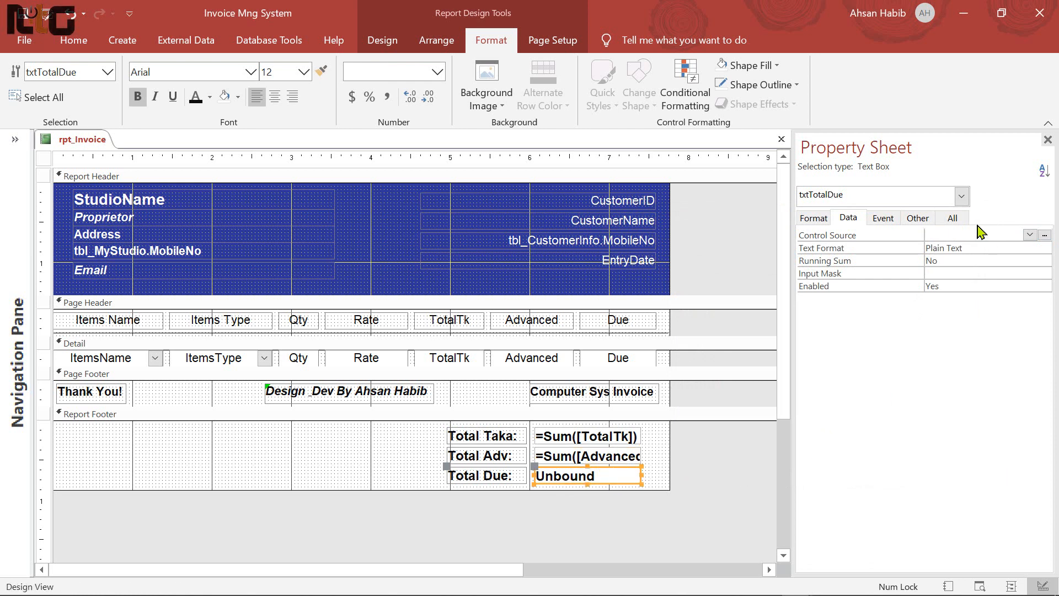
click(962, 233)
right_click(962, 233)
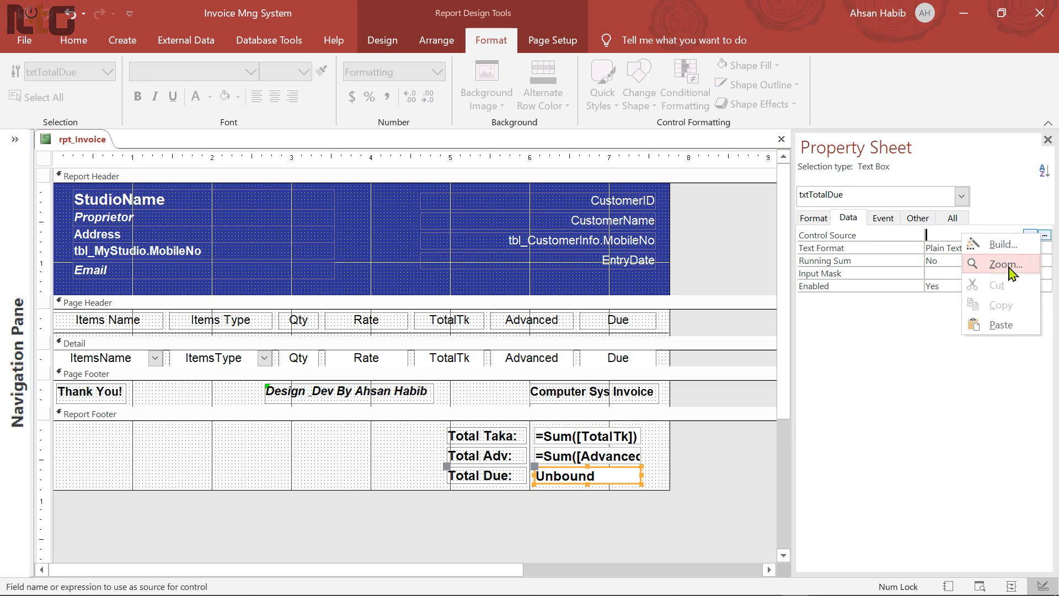
click(966, 265)
drag(489, 172, 805, 222)
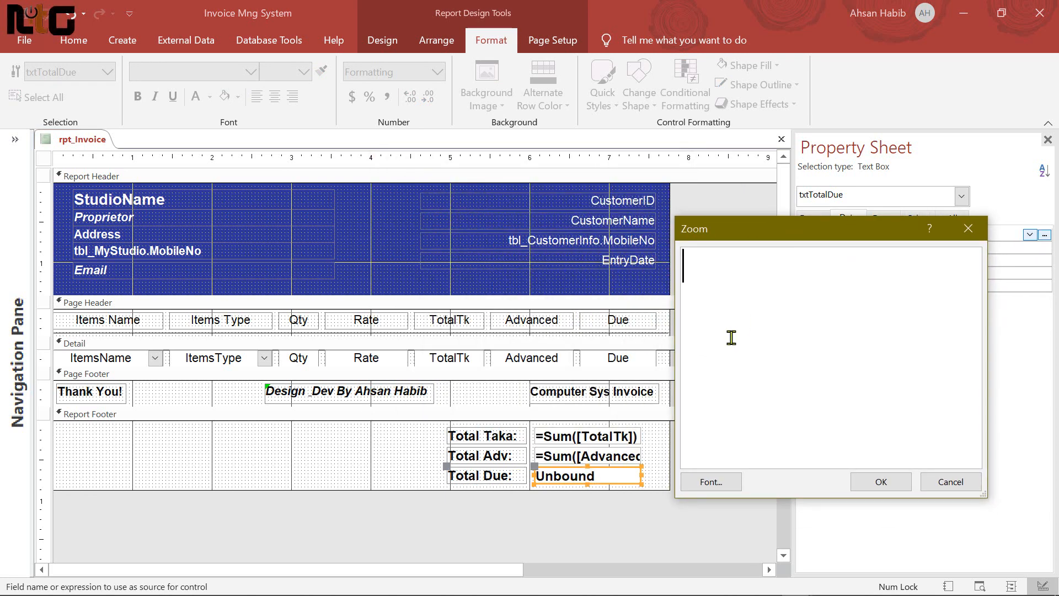
key(ctrl+v)
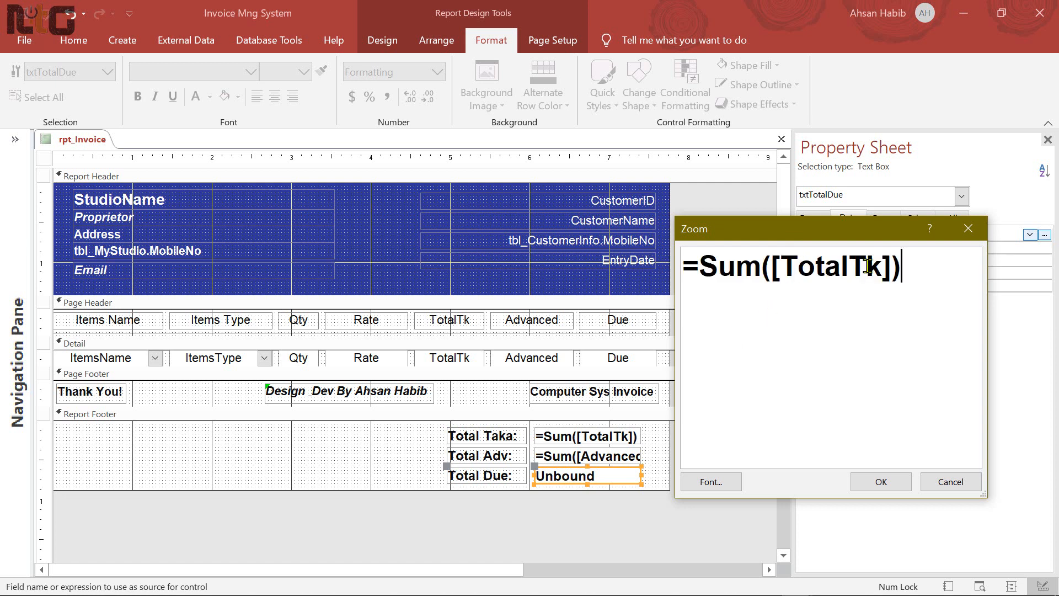
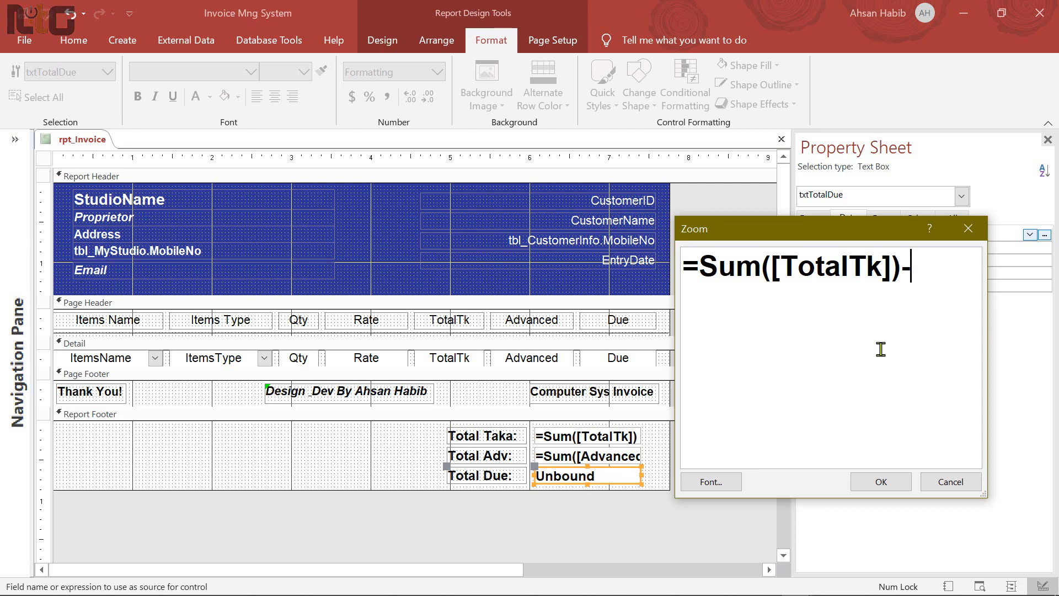
Change the Total Due Control Source to =Sum([TotalTk])-([Advanced]) and confirm the Zoom editor
text(=Sum([TotalTk]))
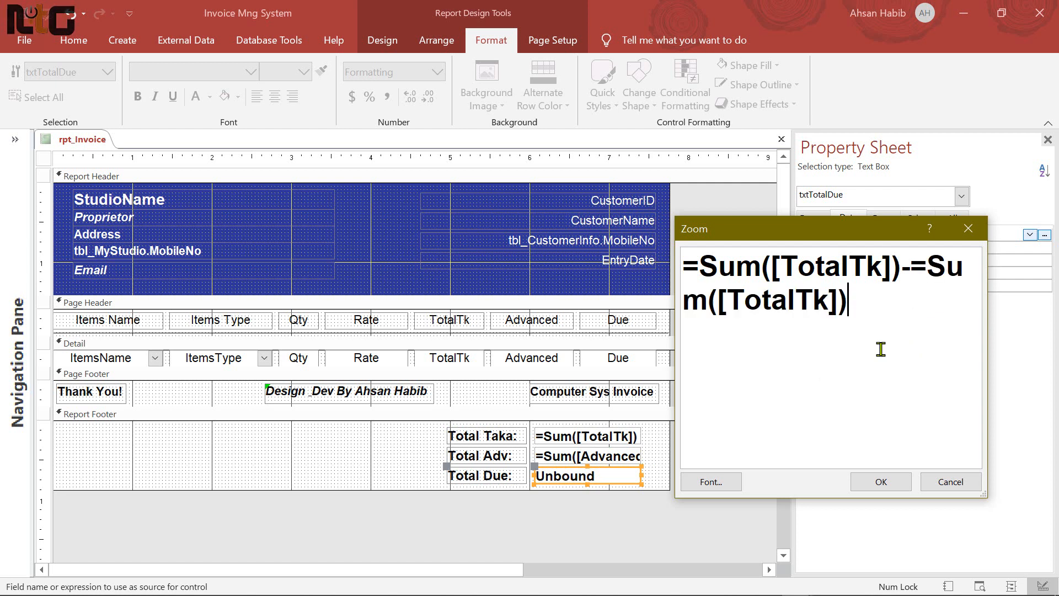
click(914, 271)
key(Delete)
key(Delete)
key(Delete)
key(Delete)
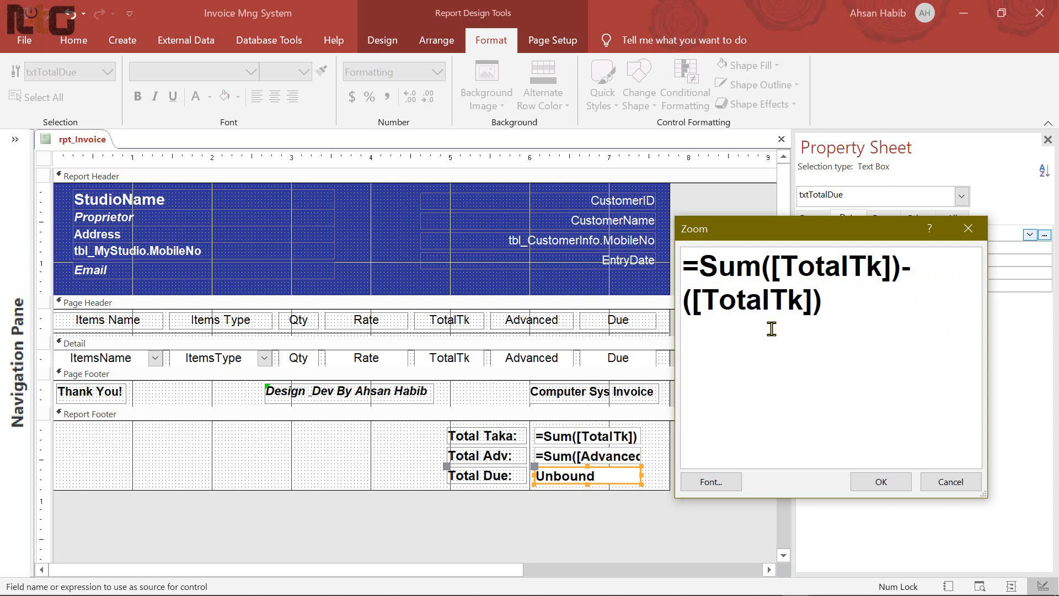
click(702, 298)
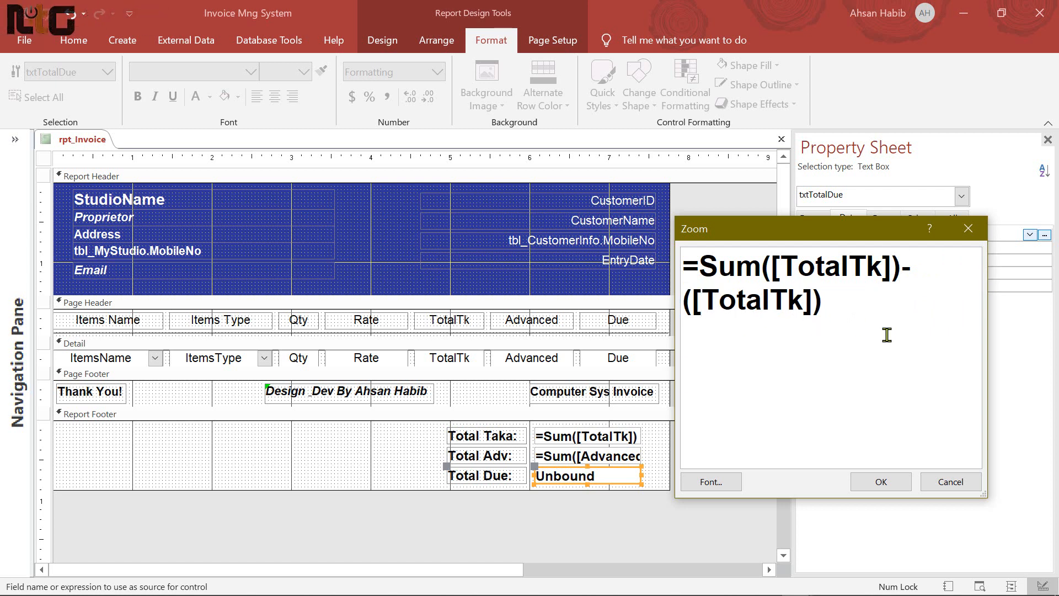
key(shift+Right)
key(shift+Right)
key(shift+Right)
key(shift+Right)
key(shift+Right)
key(shift+Right)
key(shift+Right)
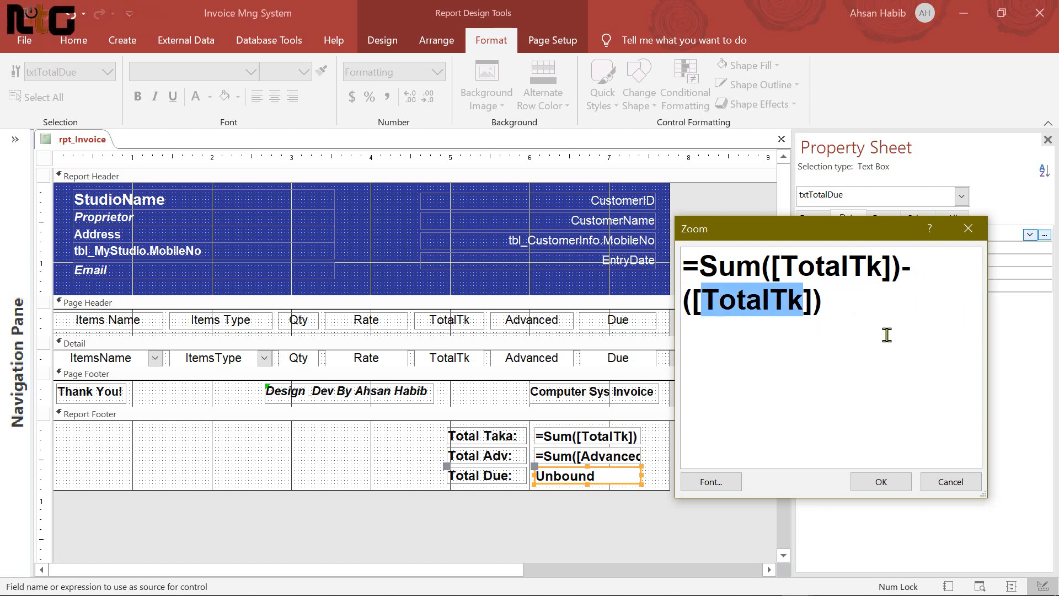
text(Advanc)
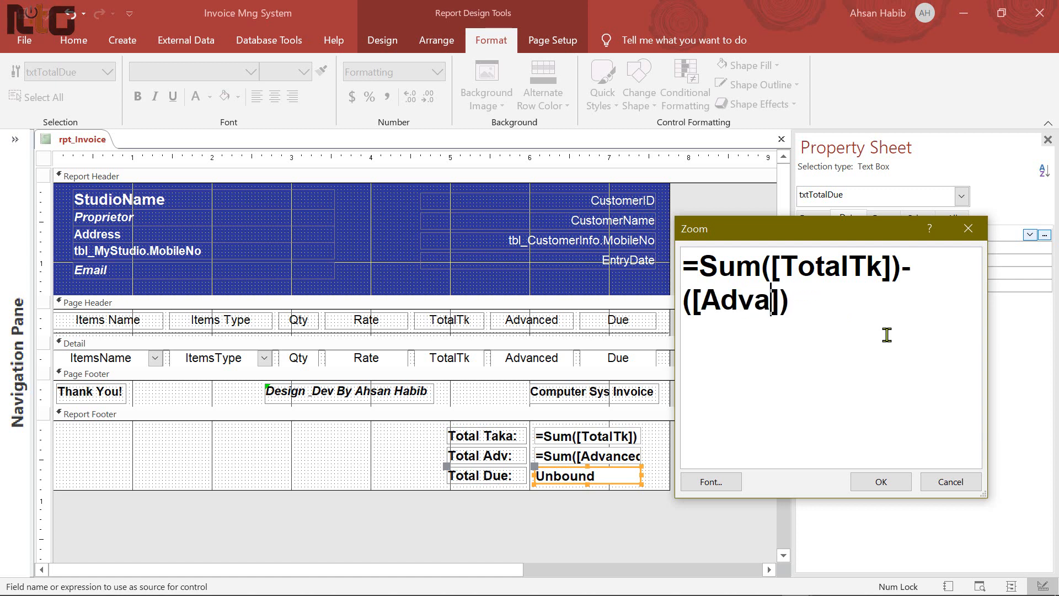
text(ed)
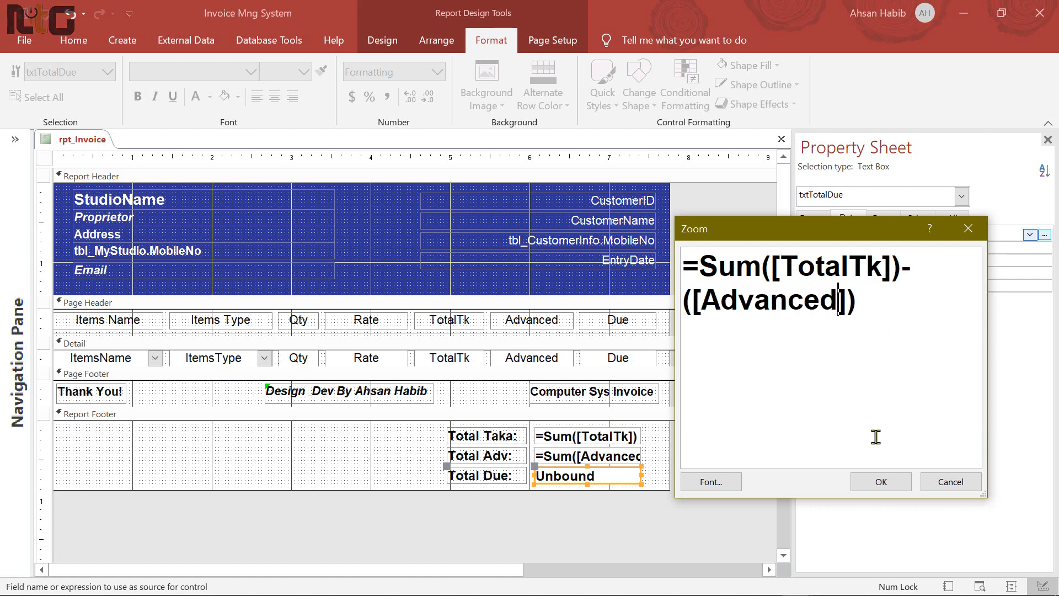
click(881, 481)
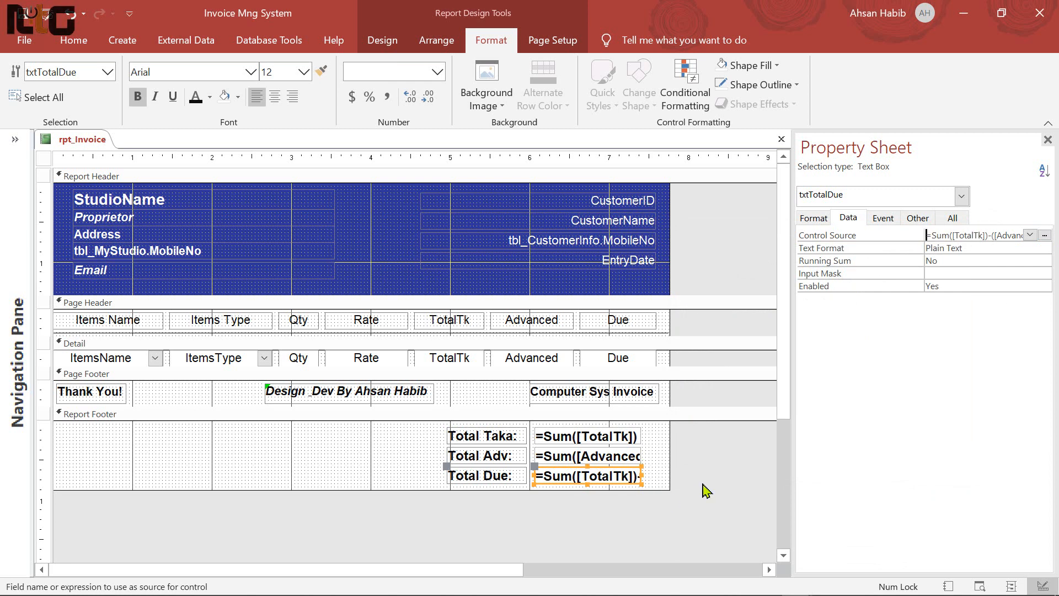
Switch rpt_Invoice to Report View to see the finished totals
click(717, 452)
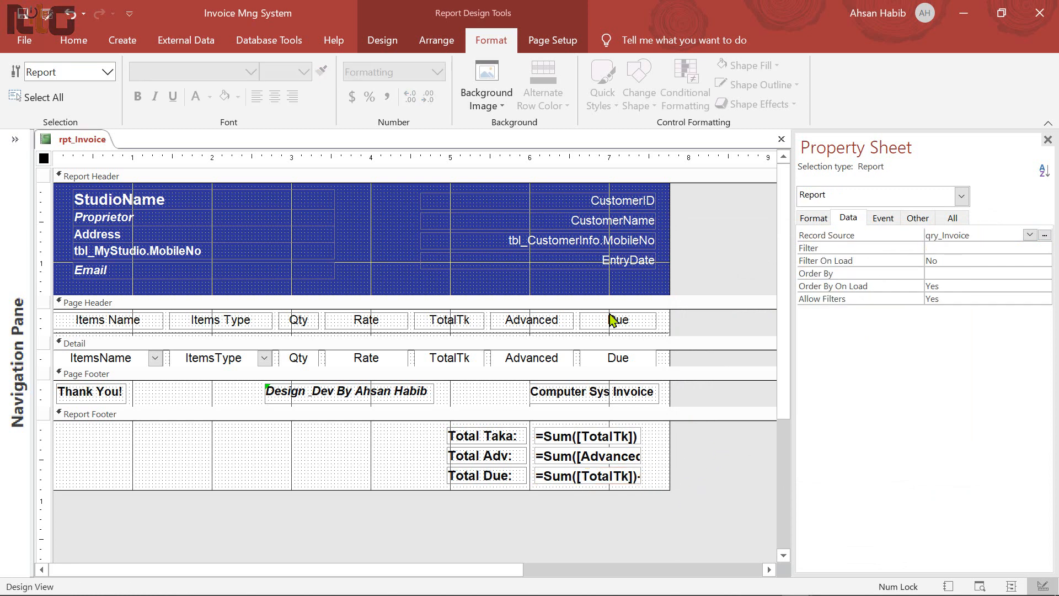
click(74, 40)
click(24, 78)
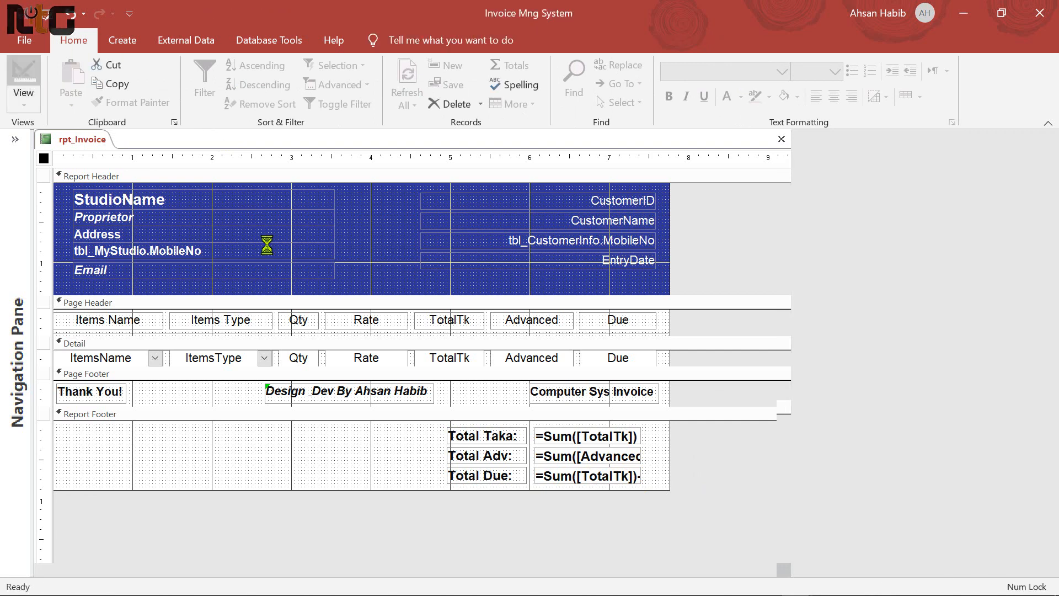
drag(493, 168, 544, 71)
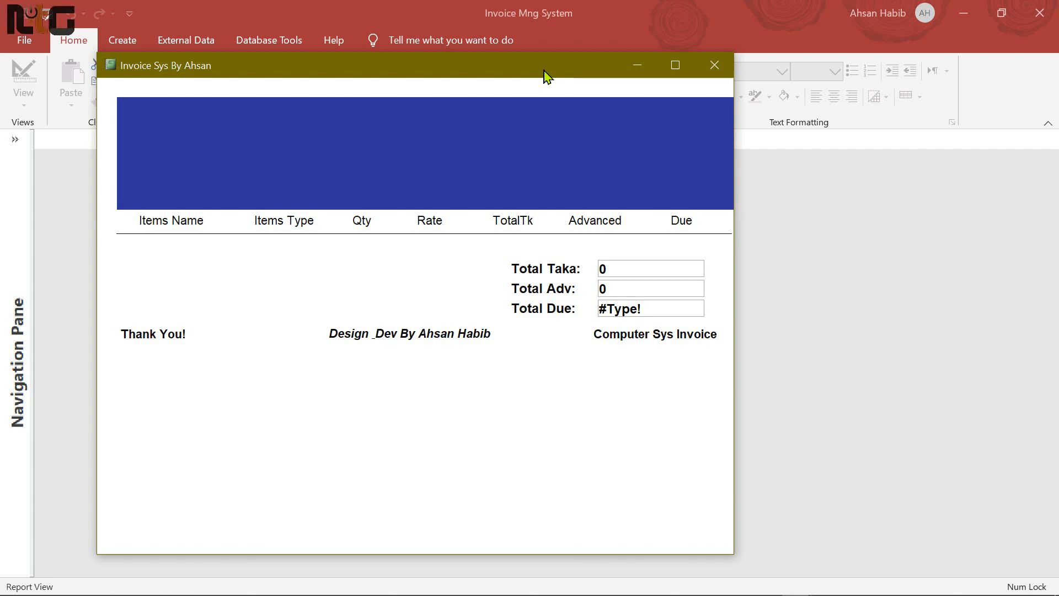
drag(518, 67, 521, 83)
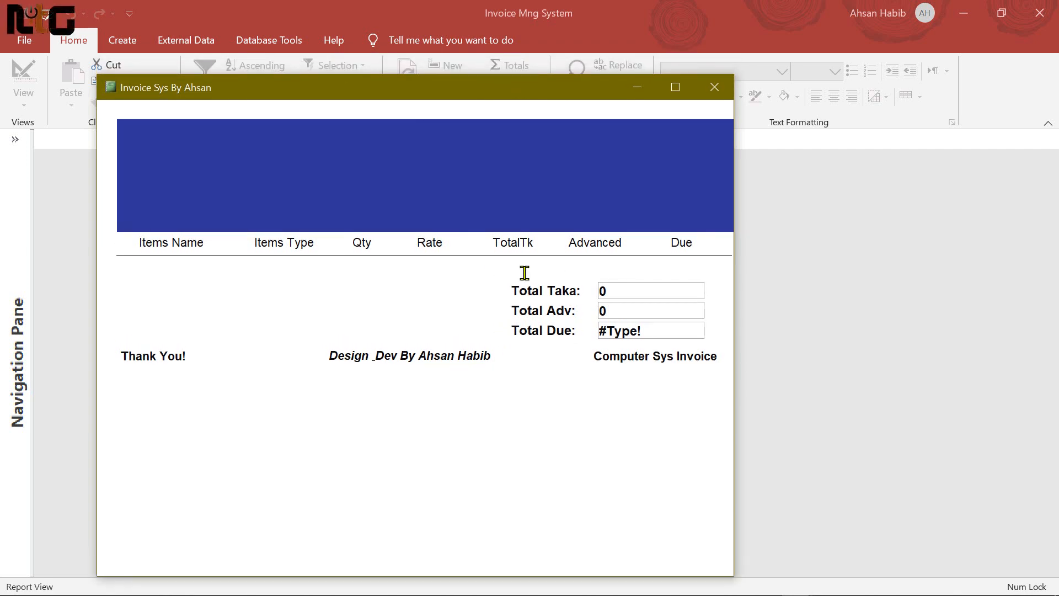
Check rpt_Invoice in Print Preview, then close the report
right_click(624, 441)
click(700, 304)
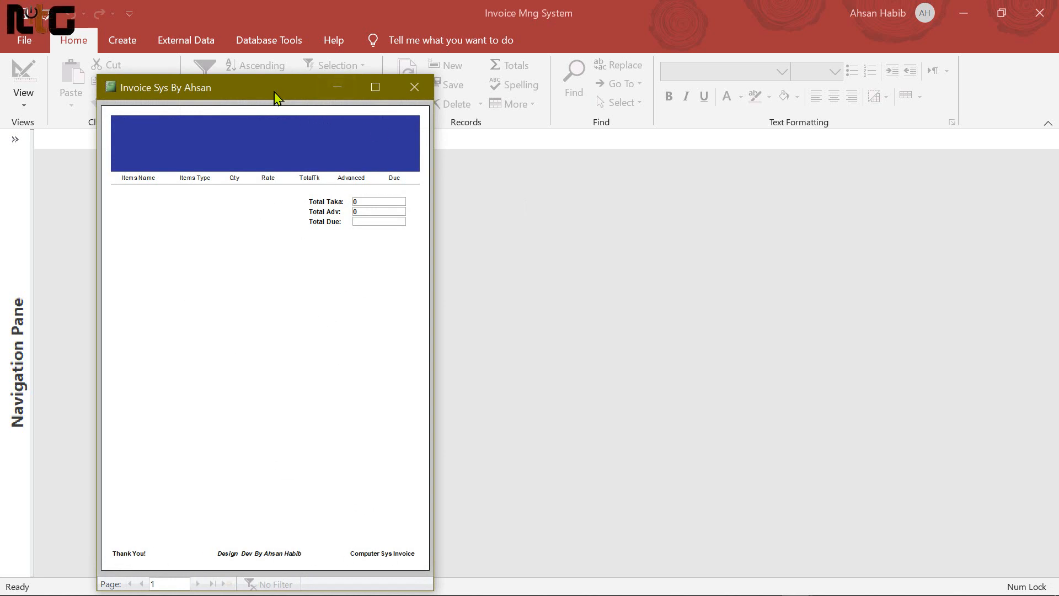
drag(274, 95, 294, 95)
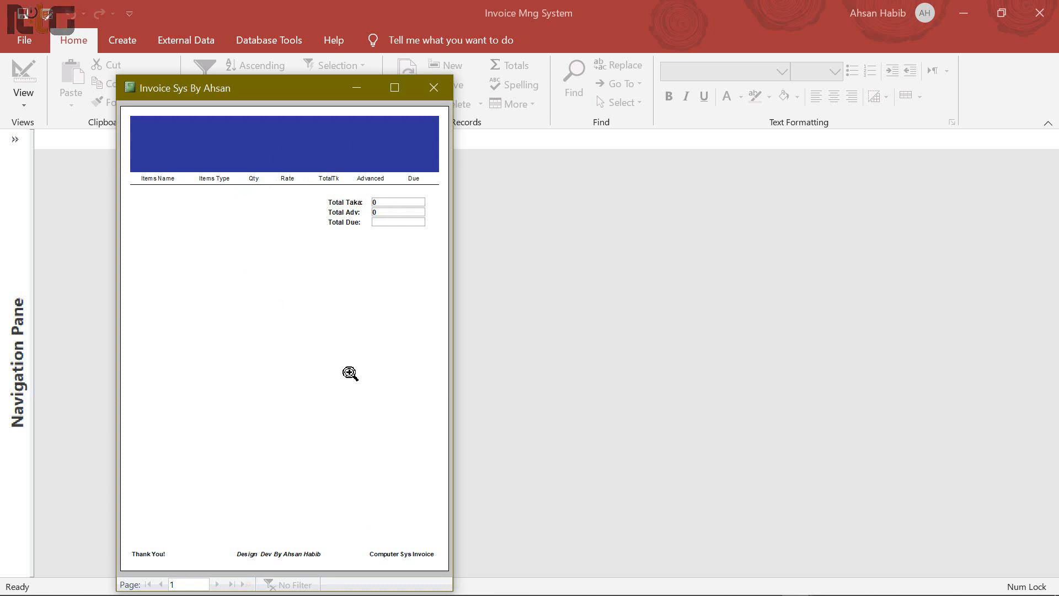
click(434, 88)
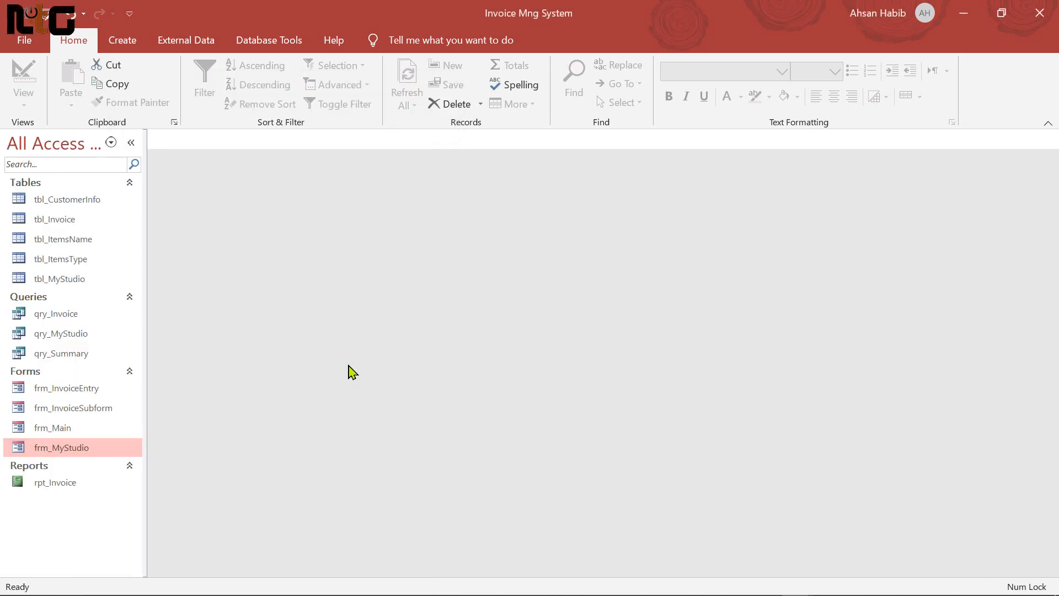
Open frm_InvoiceEntry and enter the customer's name, address and mobile number
double_click(78, 393)
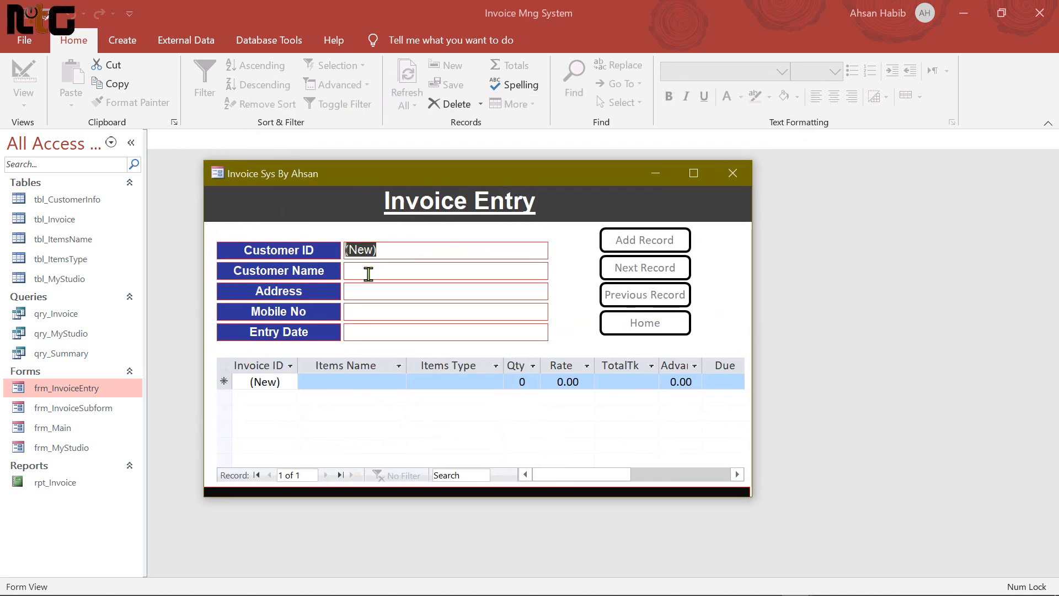
click(450, 276)
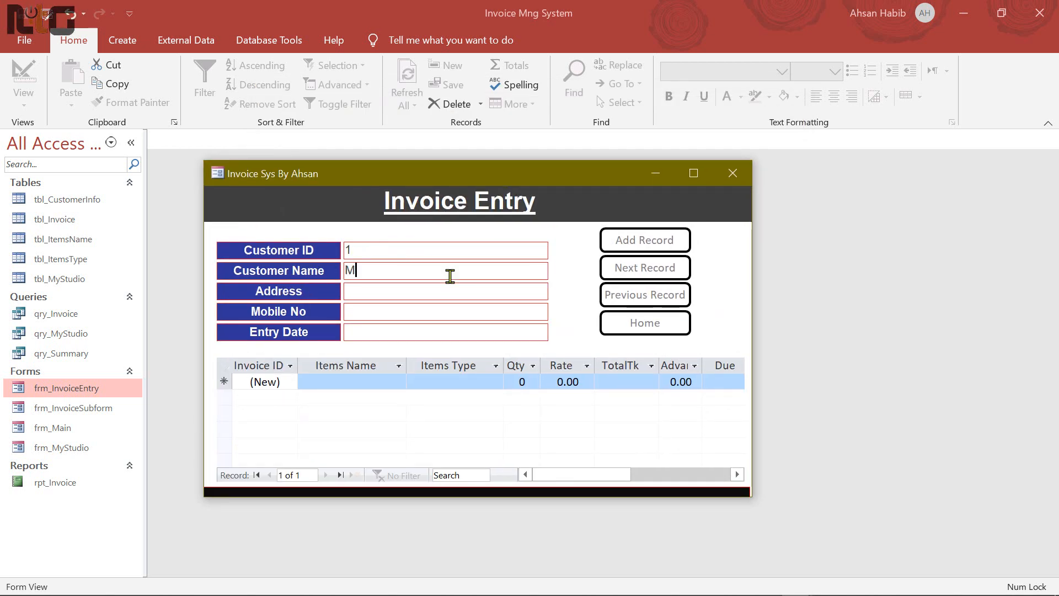
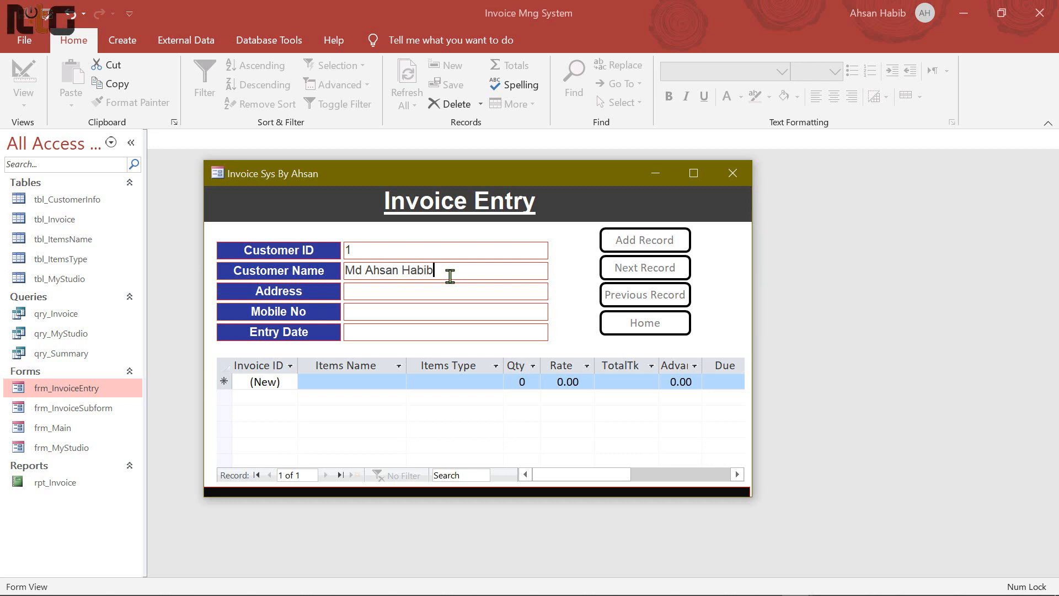
click(465, 293)
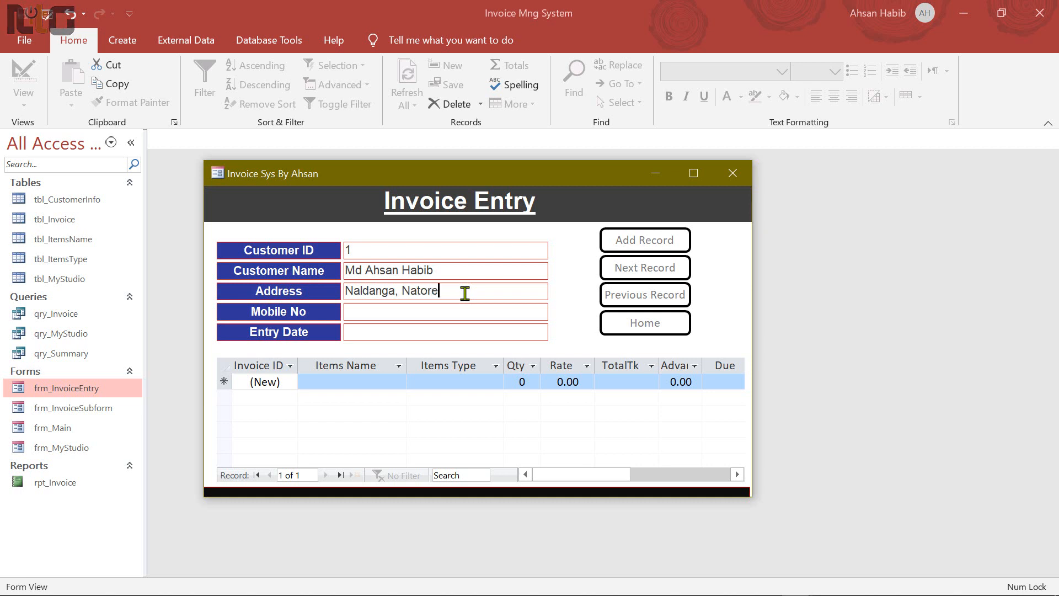
key(Tab)
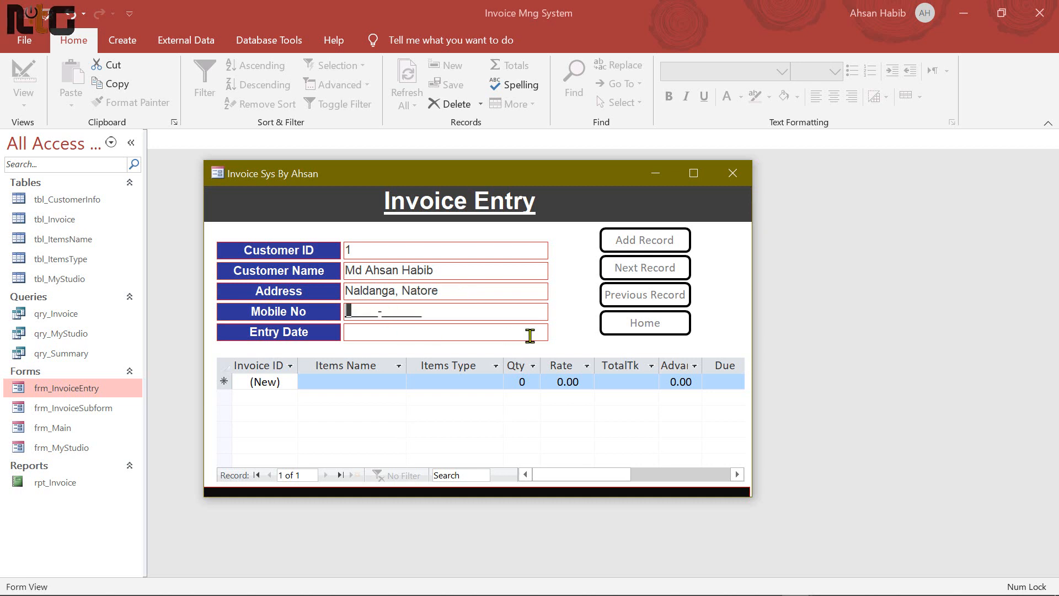
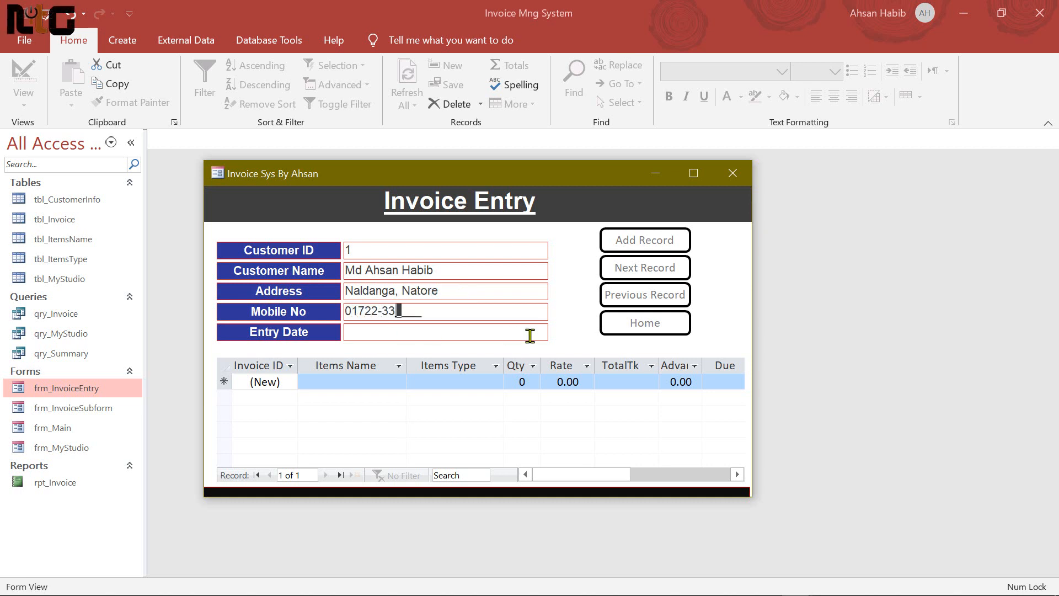
Set the entry date to 21-Jul-20 using the date picker
click(530, 336)
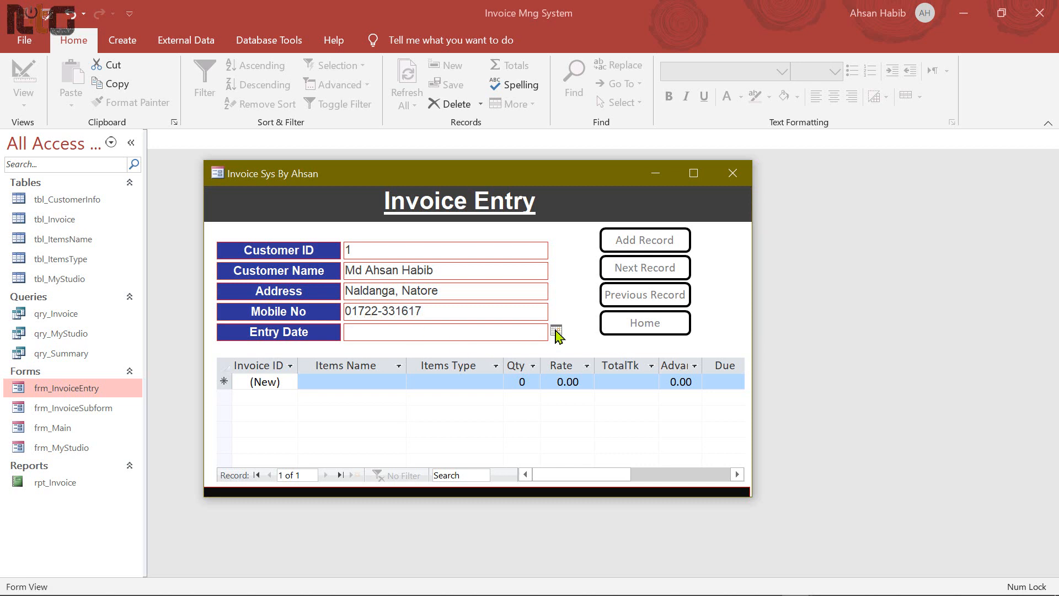
click(556, 331)
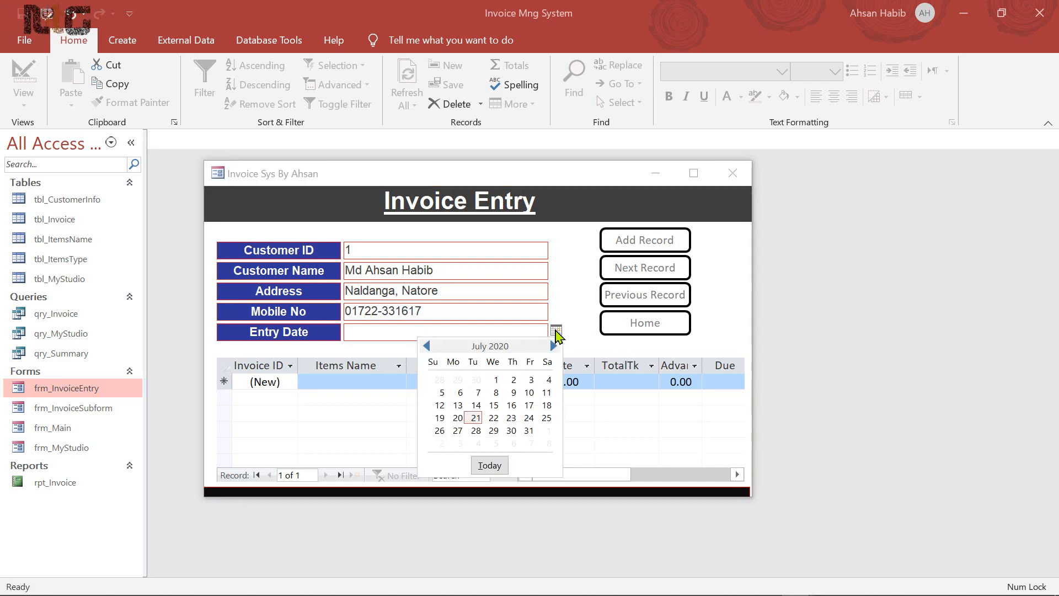
click(476, 419)
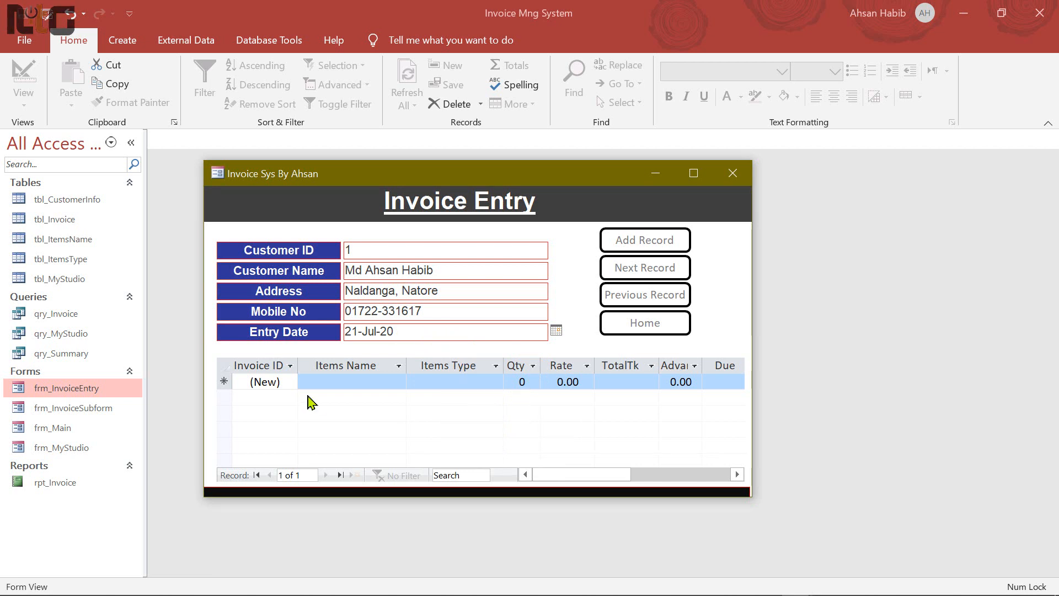
click(386, 382)
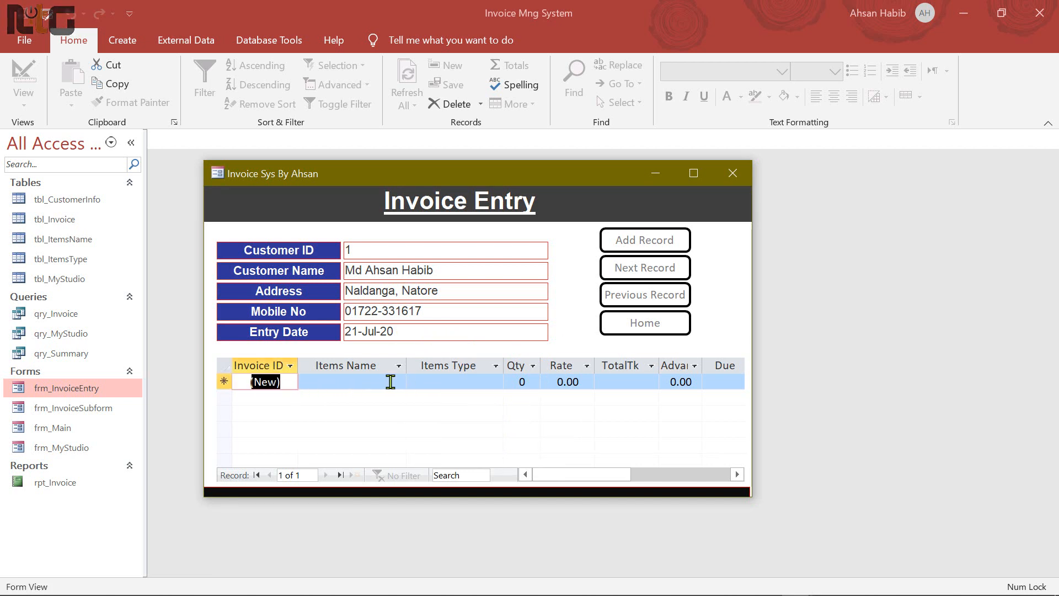
Choose Normal Print with item type PP on the first invoice line
click(398, 381)
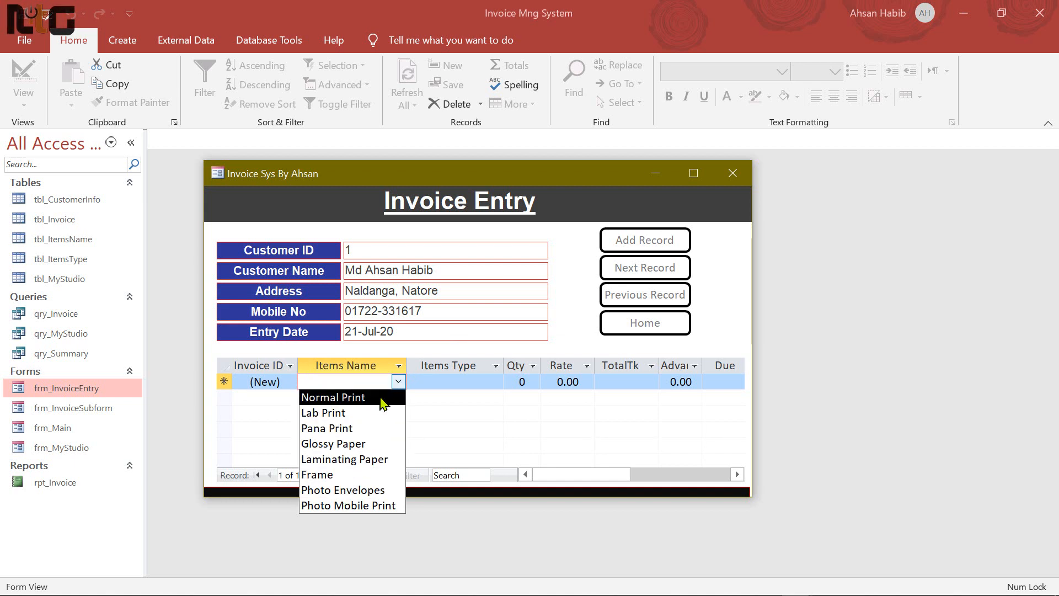
click(356, 398)
click(447, 382)
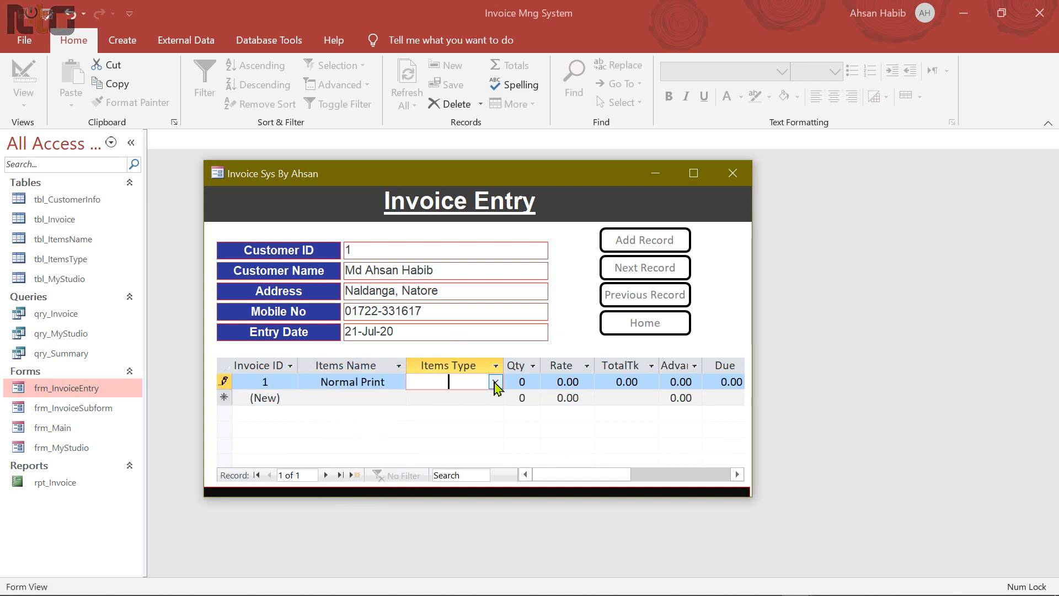
click(493, 382)
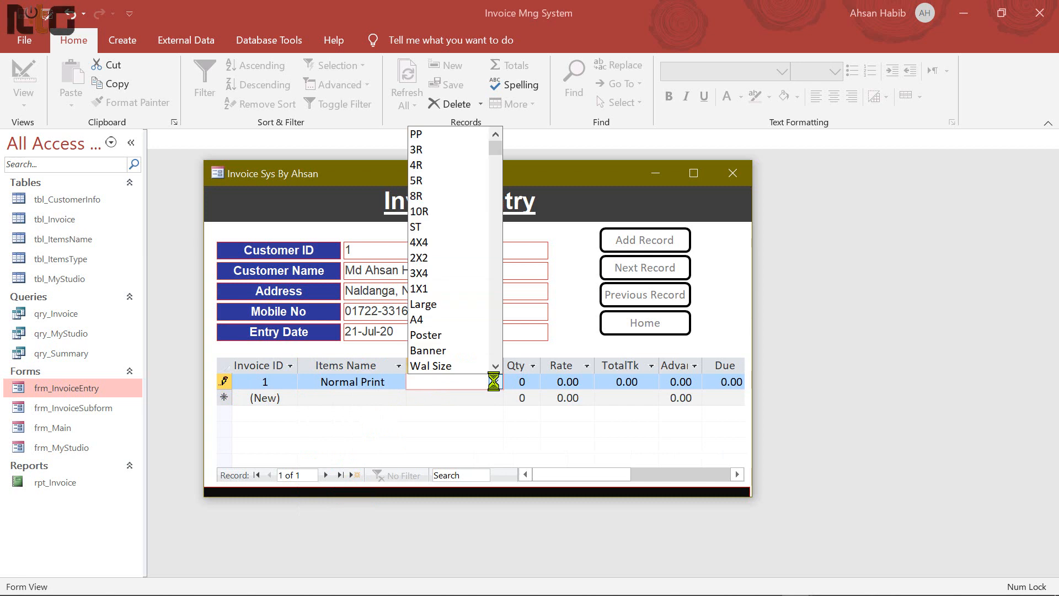
click(441, 134)
key(Tab)
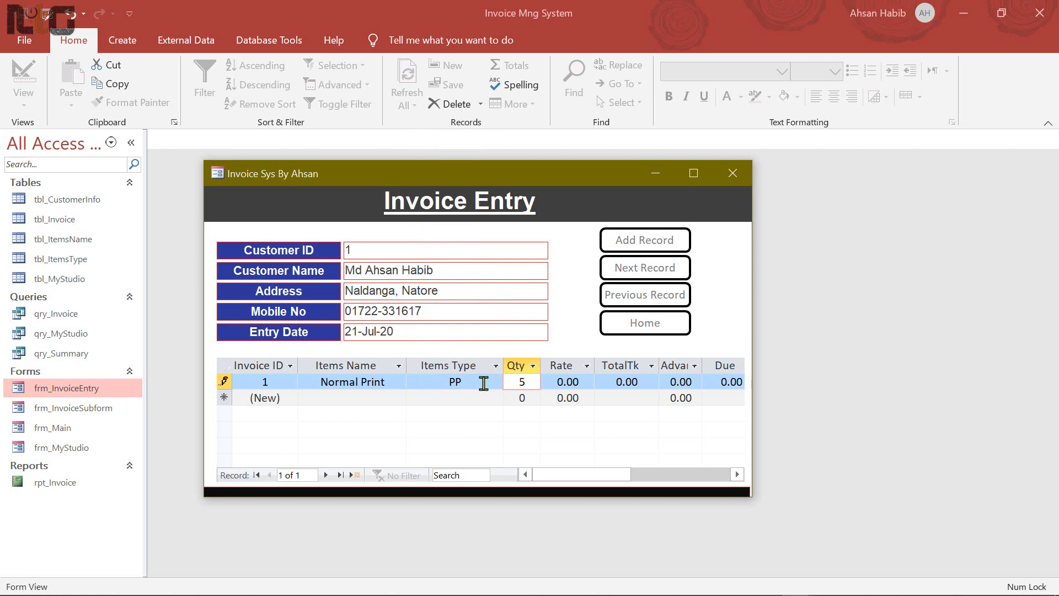
Set the line's Rate to 10 and Advance to 40
click(564, 383)
drag(557, 384, 587, 383)
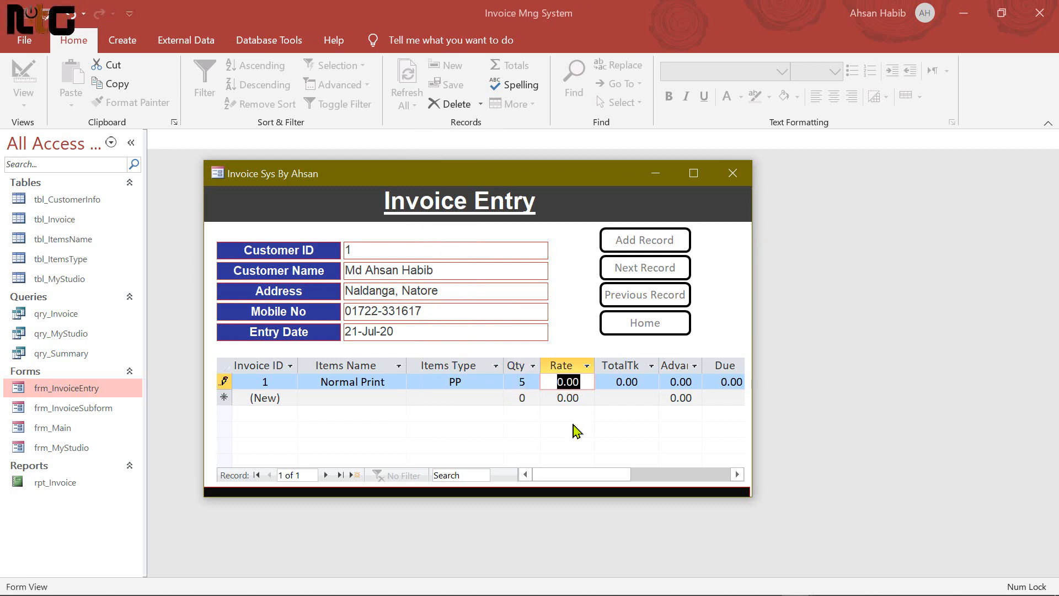
text(10)
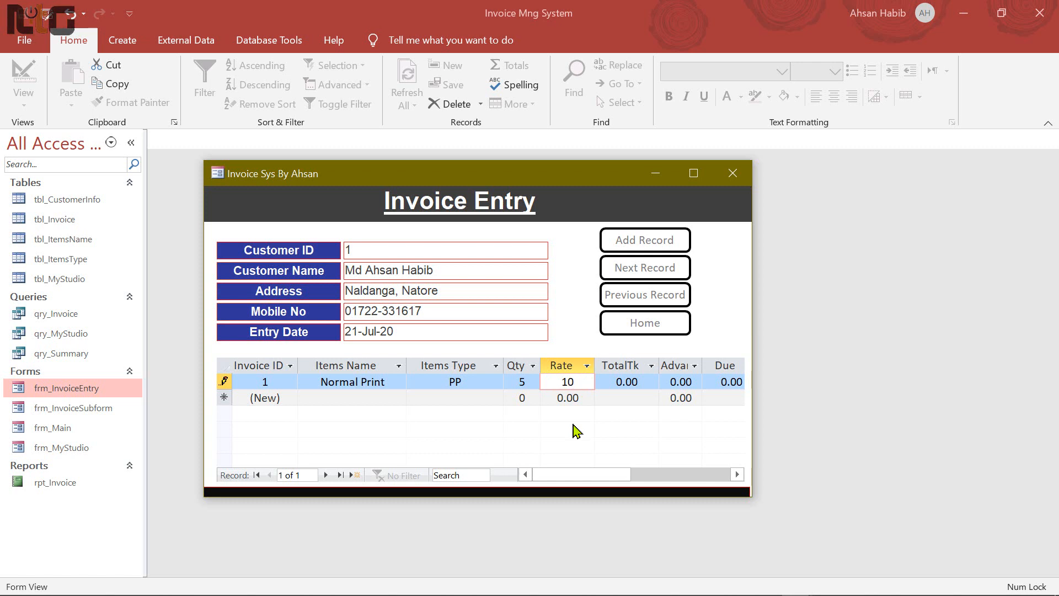
key(Tab)
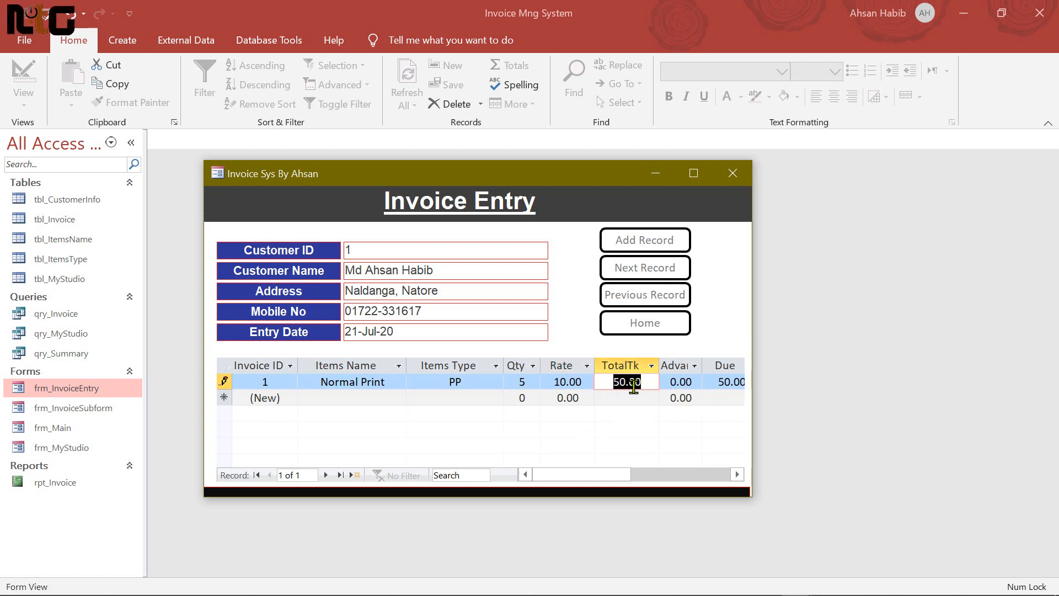
click(682, 381)
drag(669, 381, 707, 382)
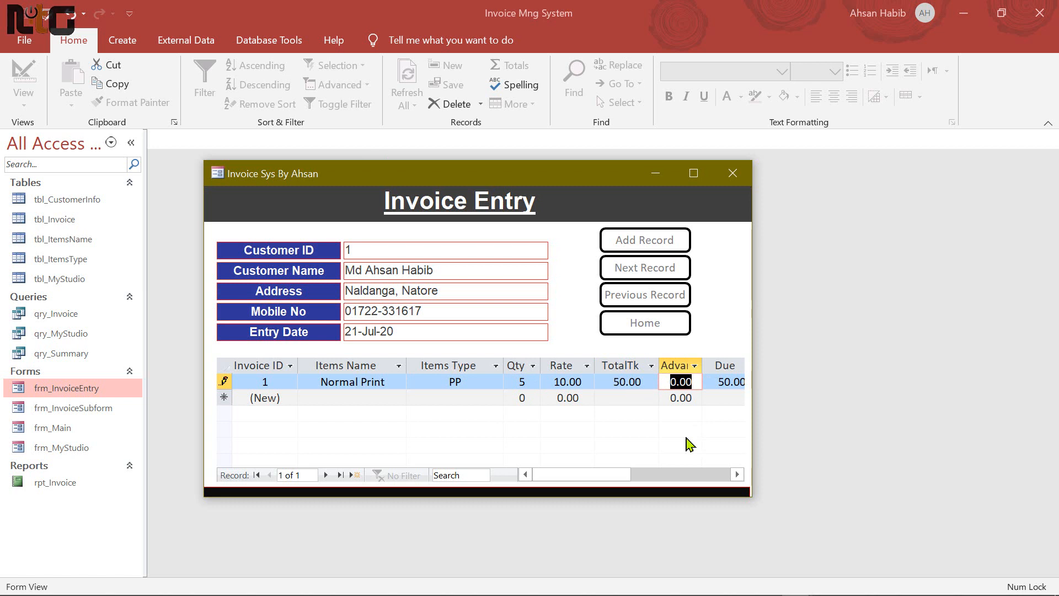
text(40)
key(Tab)
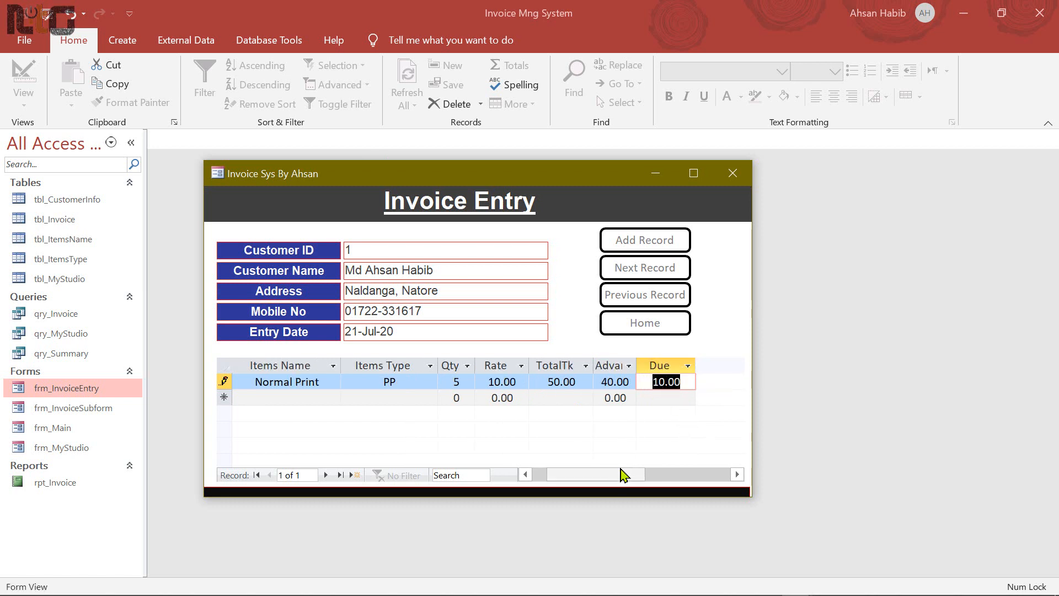
Save the invoice record and close the Invoice Entry form
drag(620, 474, 567, 475)
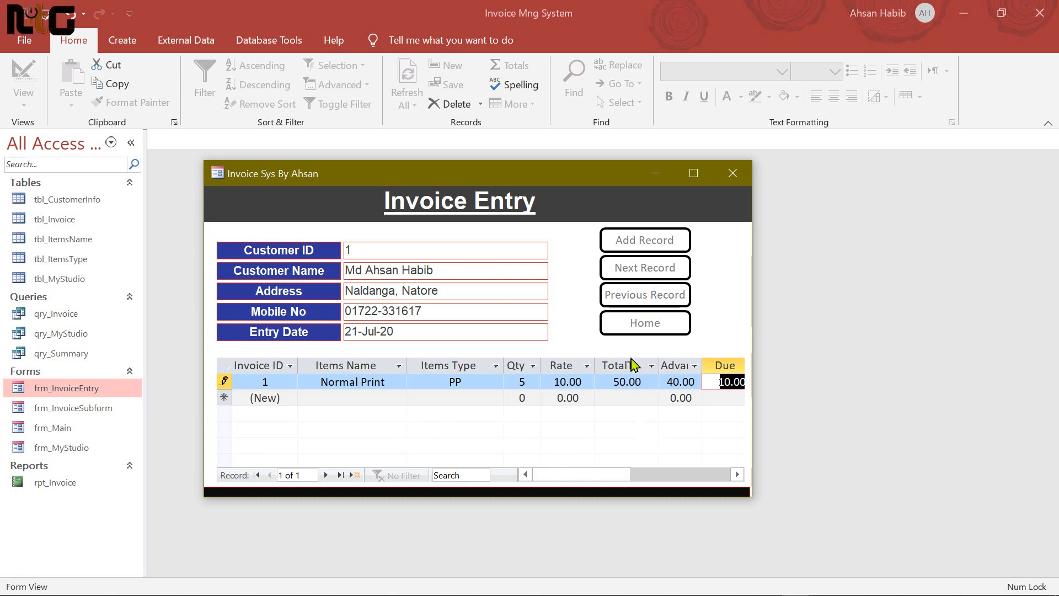
key(ctrl+s)
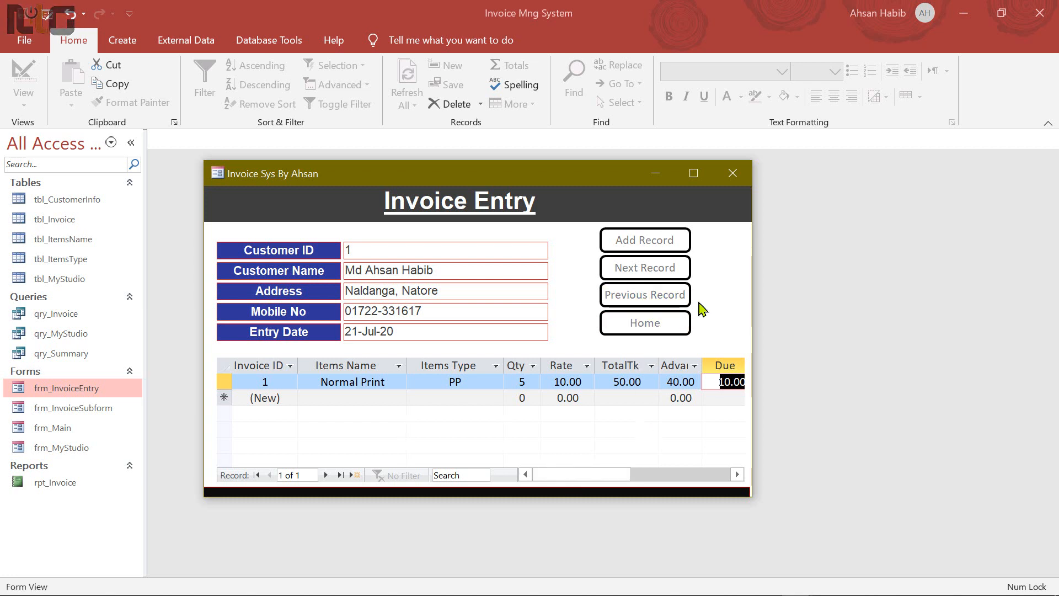
click(732, 173)
click(65, 486)
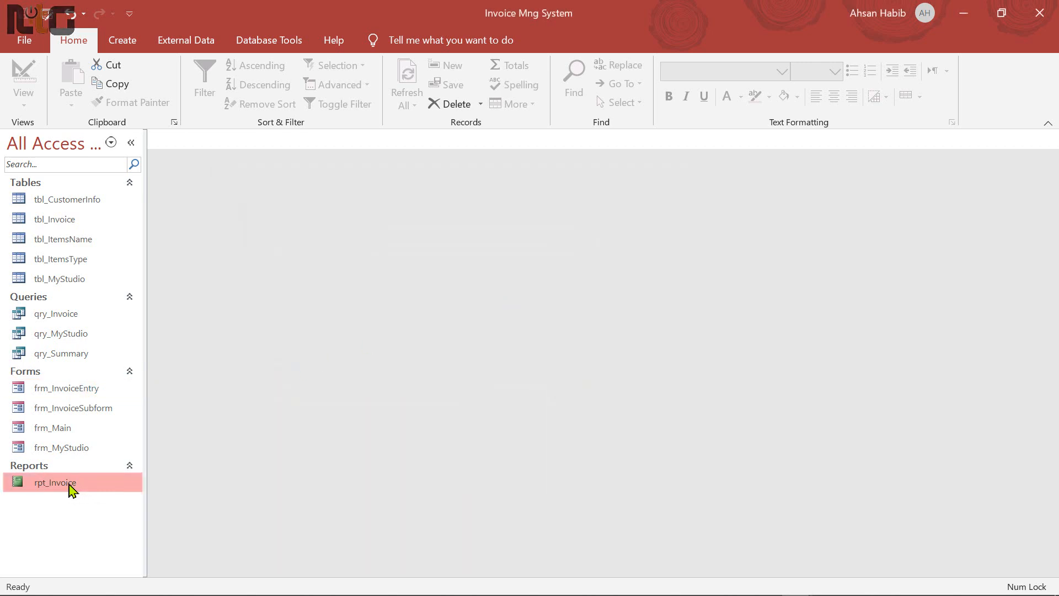
Open rpt_Invoice, check its print preview with totals 50, 40 and 10, then enter Layout View
right_click(69, 484)
click(142, 223)
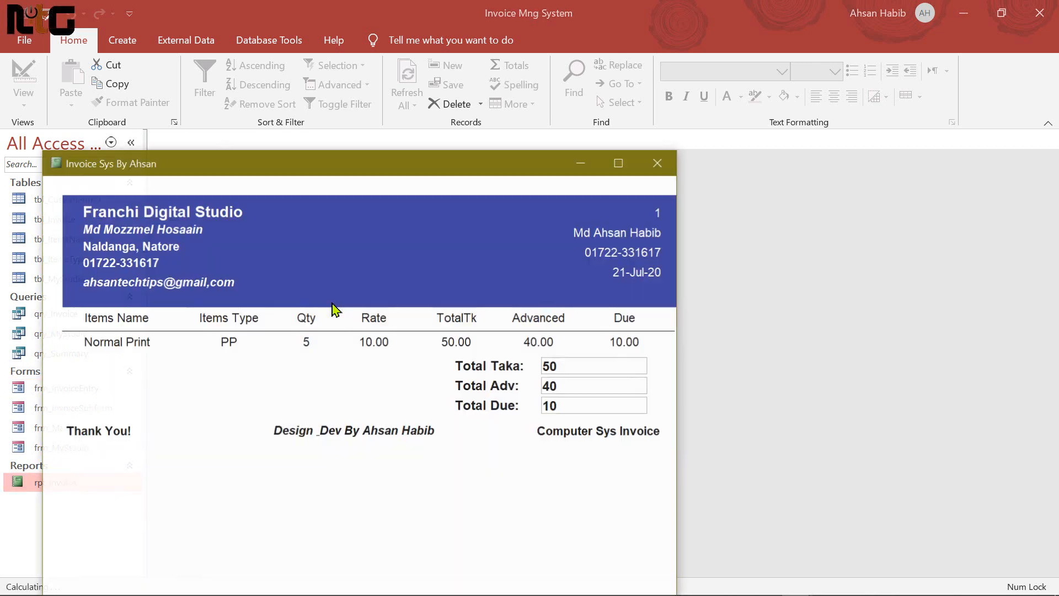
right_click(456, 501)
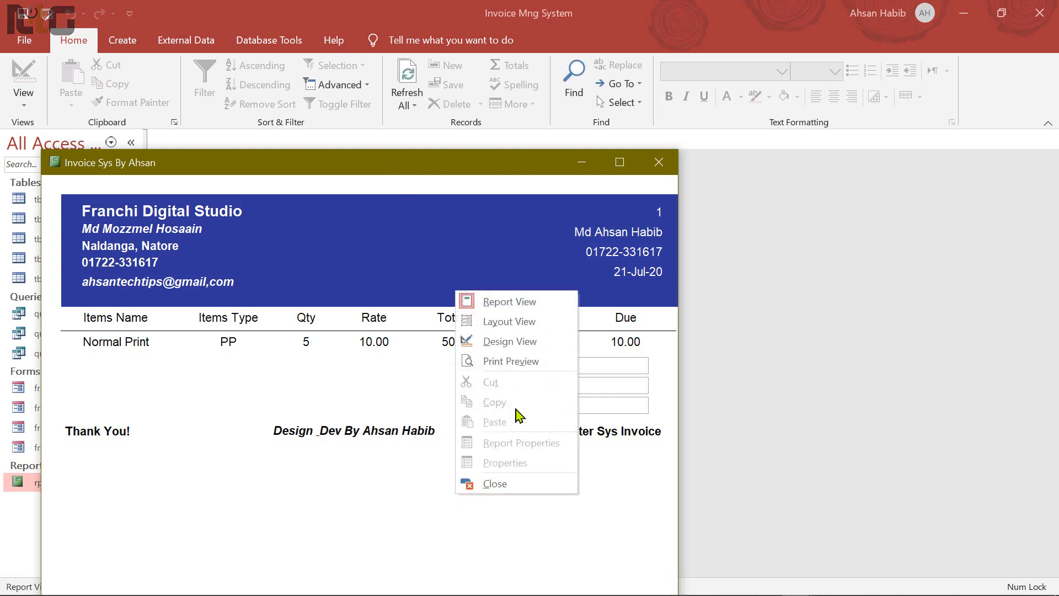
click(524, 364)
drag(229, 164, 413, 78)
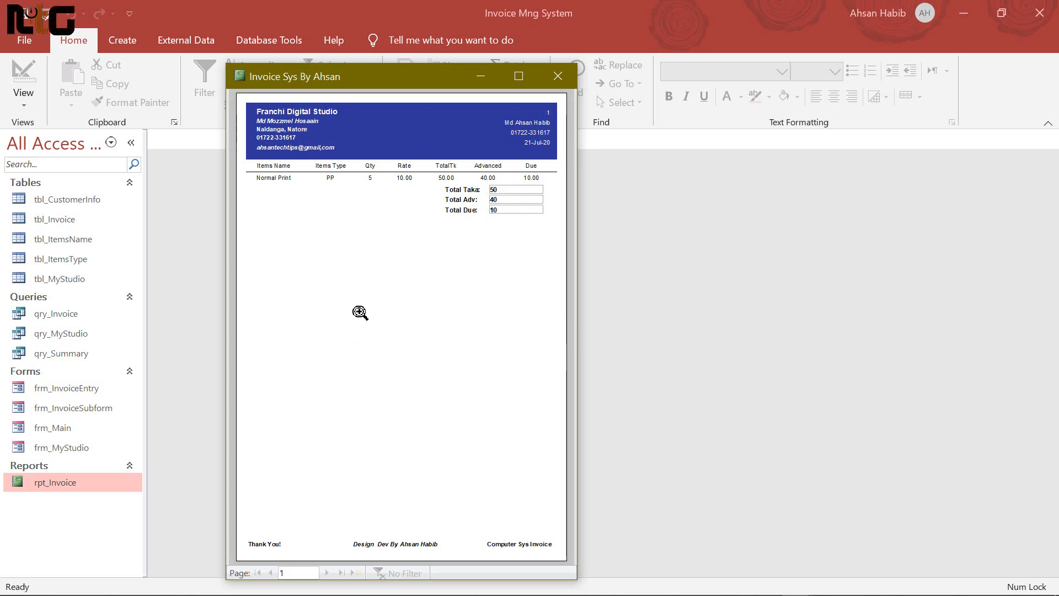
right_click(368, 258)
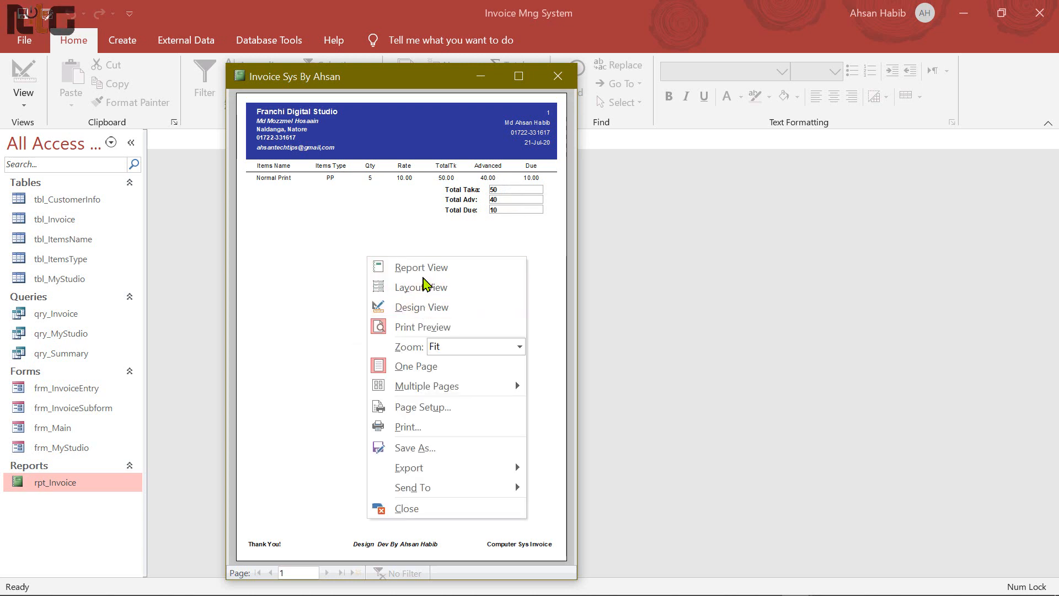
click(425, 287)
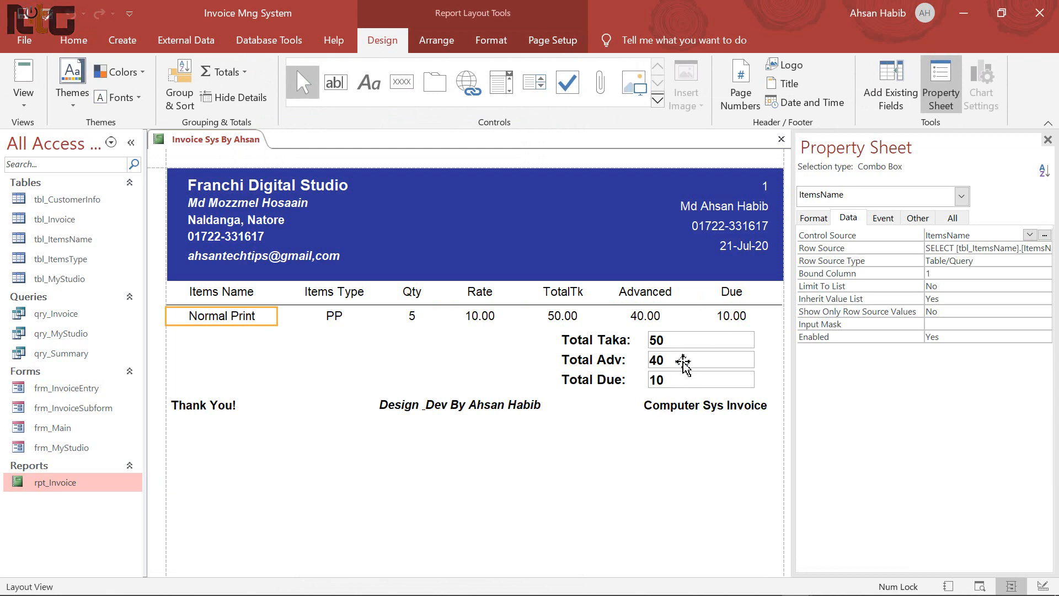
Center-align the Total Taka, Total Adv and Total Due boxes
click(679, 341)
shift+click(688, 362)
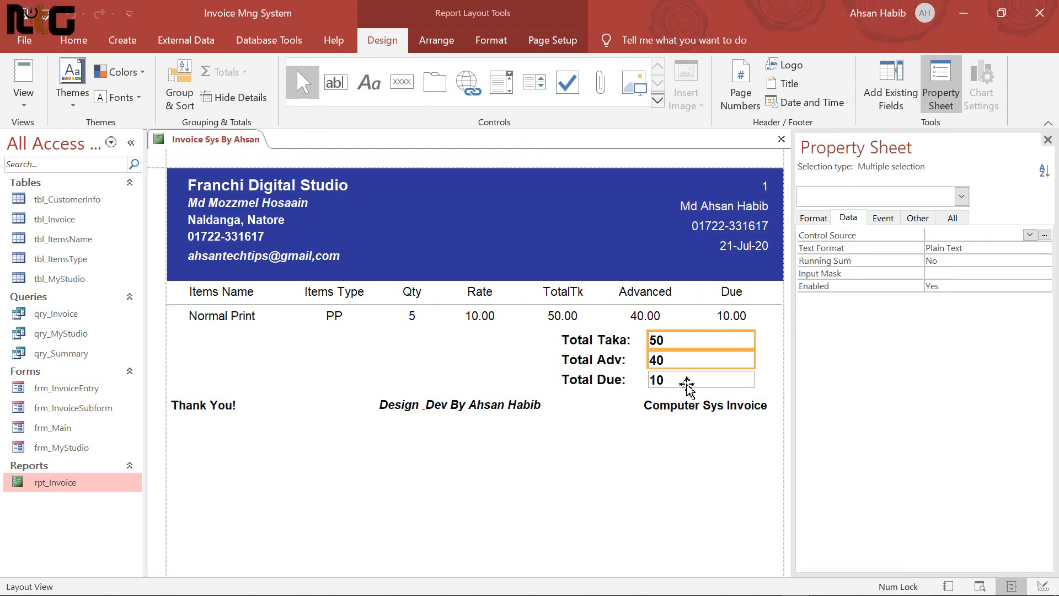
shift+click(687, 385)
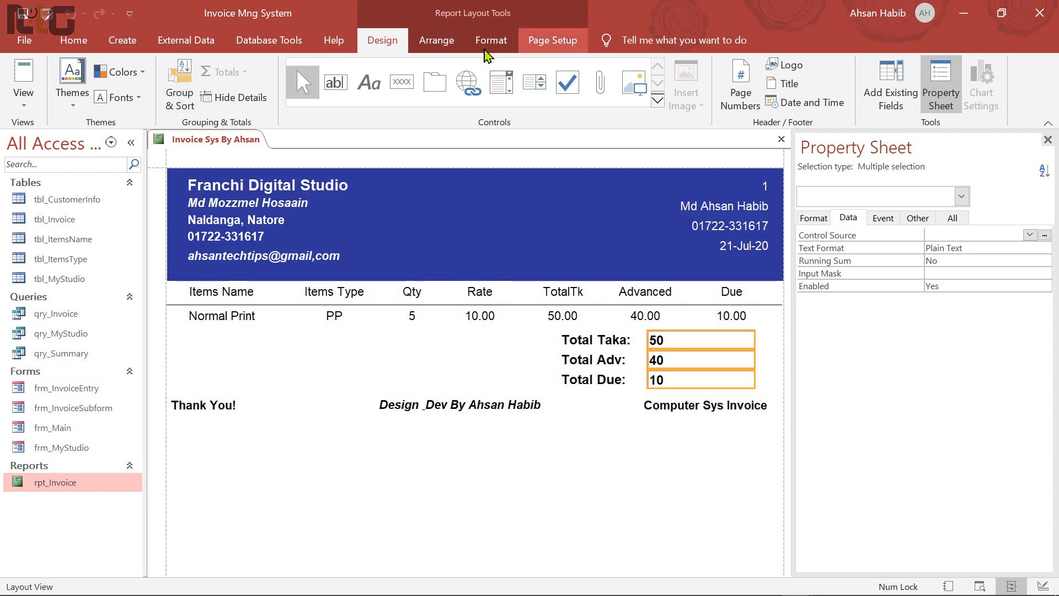
click(488, 42)
click(274, 97)
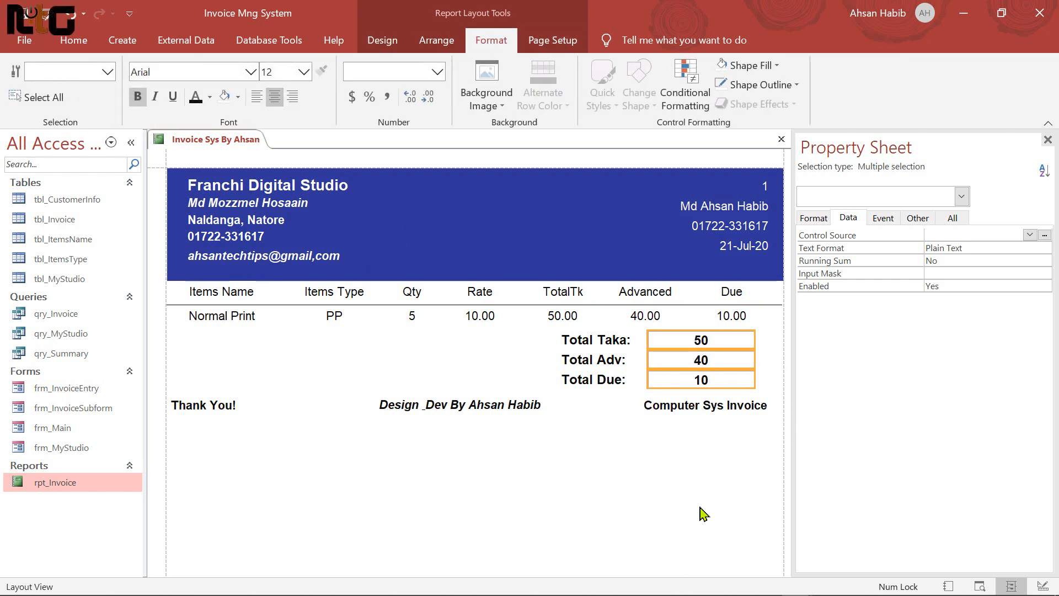
Give the three total boxes the Standard format so they show two decimals
click(816, 219)
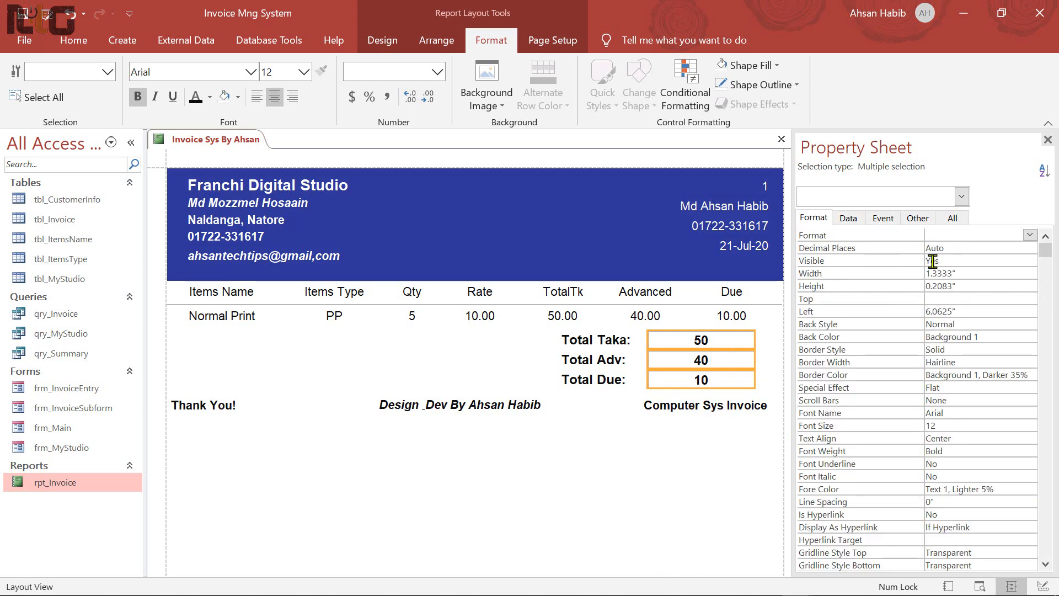
click(1029, 235)
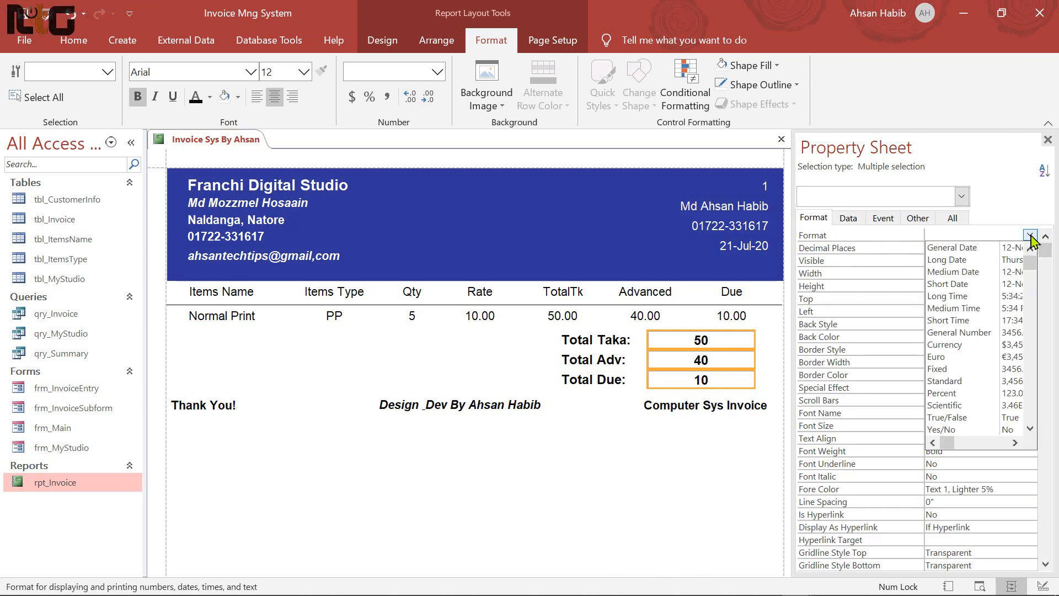
click(960, 381)
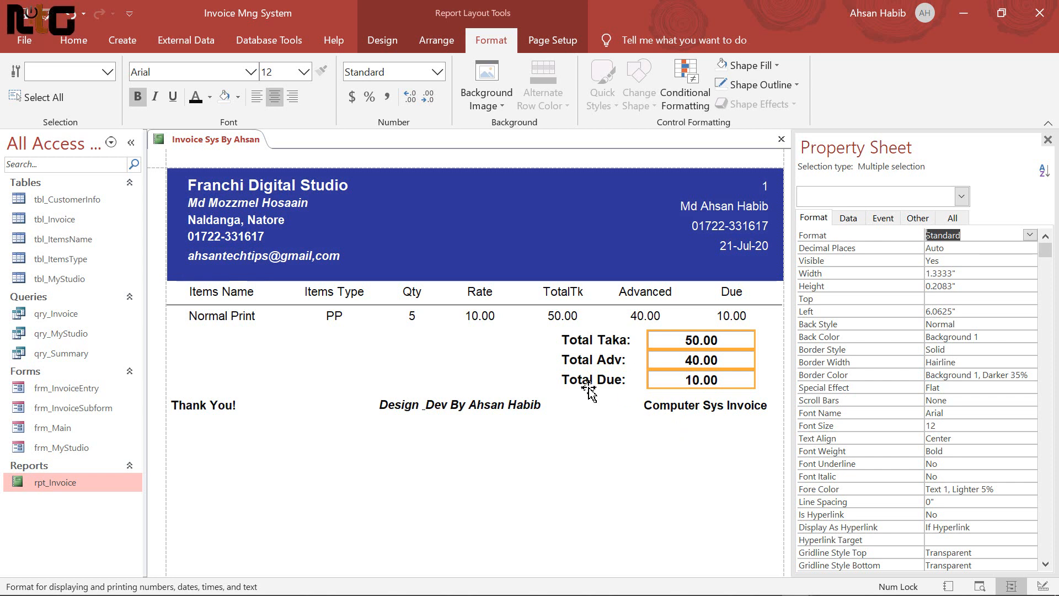
Rename the TotalTk heading to 'Total Tk' and underline the Franchi Digital Studio title
click(571, 294)
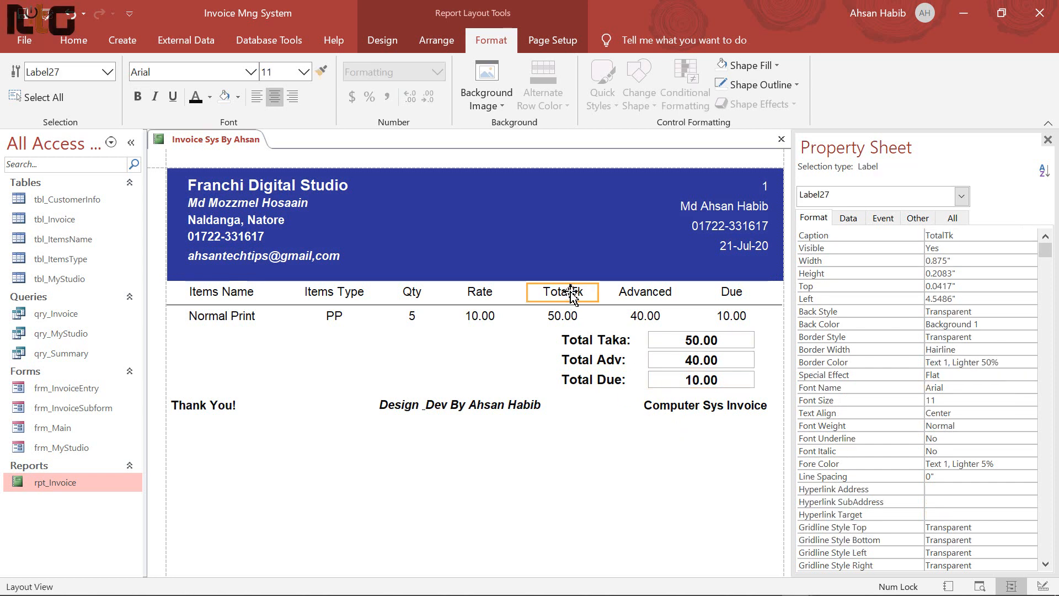
double_click(571, 293)
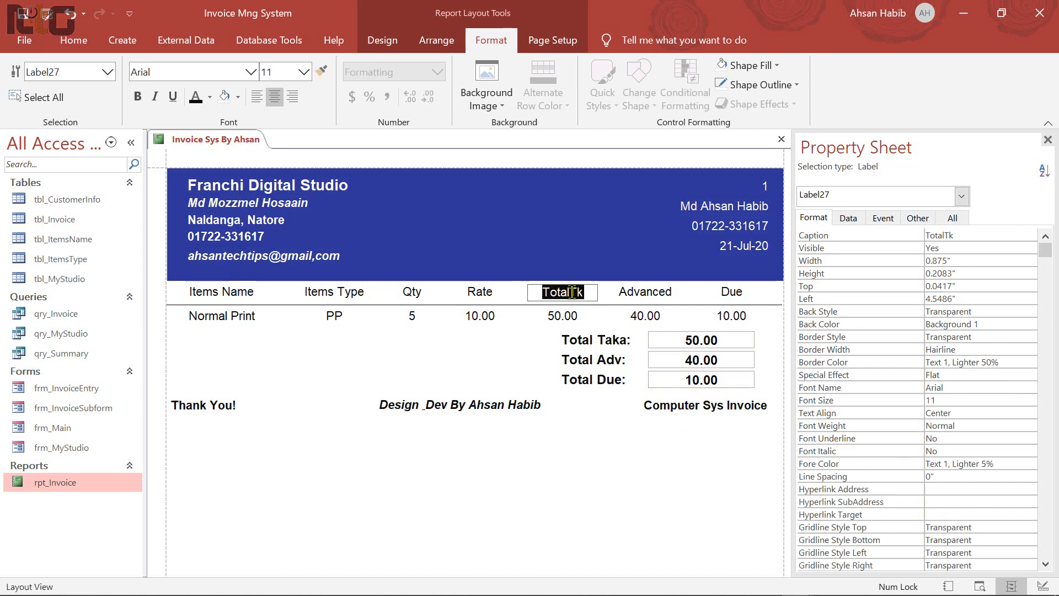
click(572, 293)
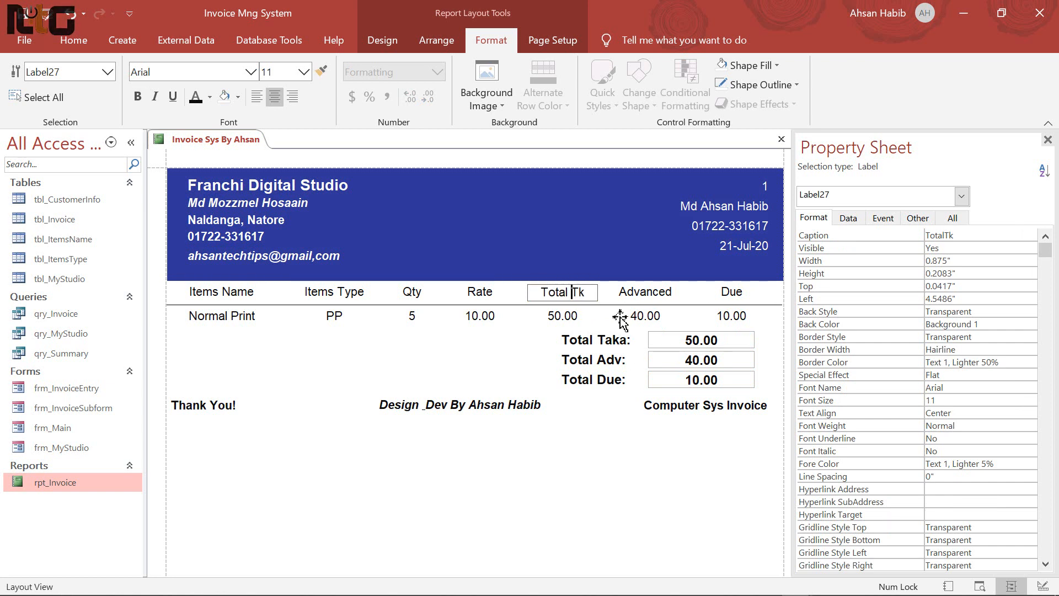
key(Return)
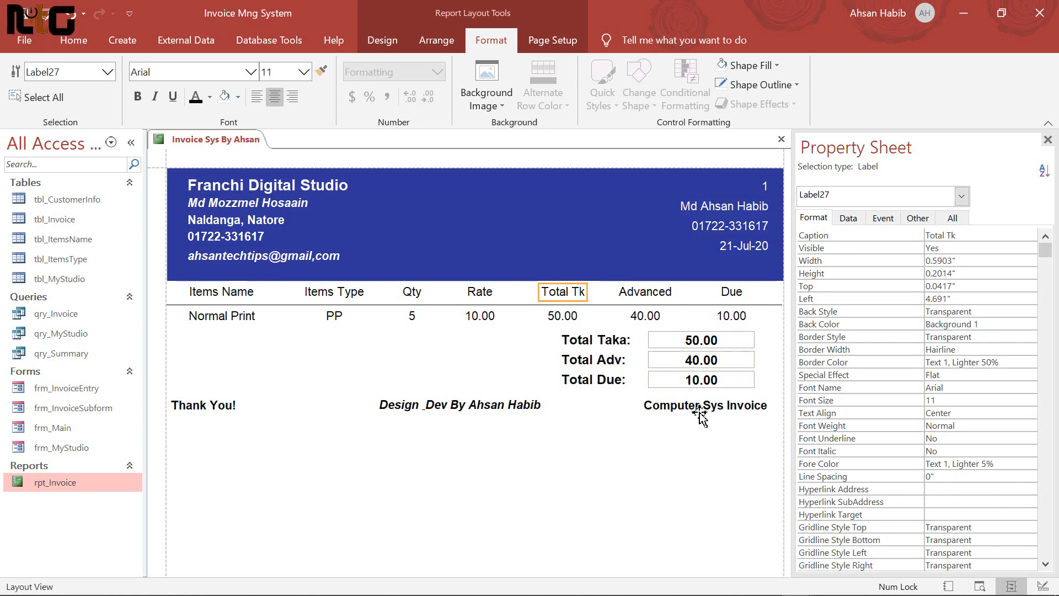
click(294, 192)
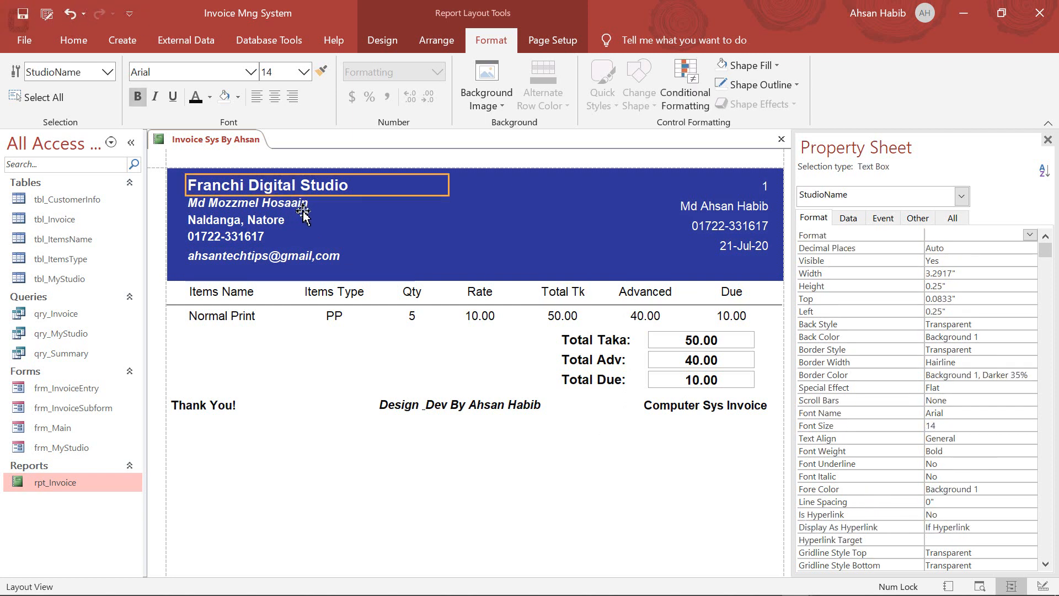
click(172, 98)
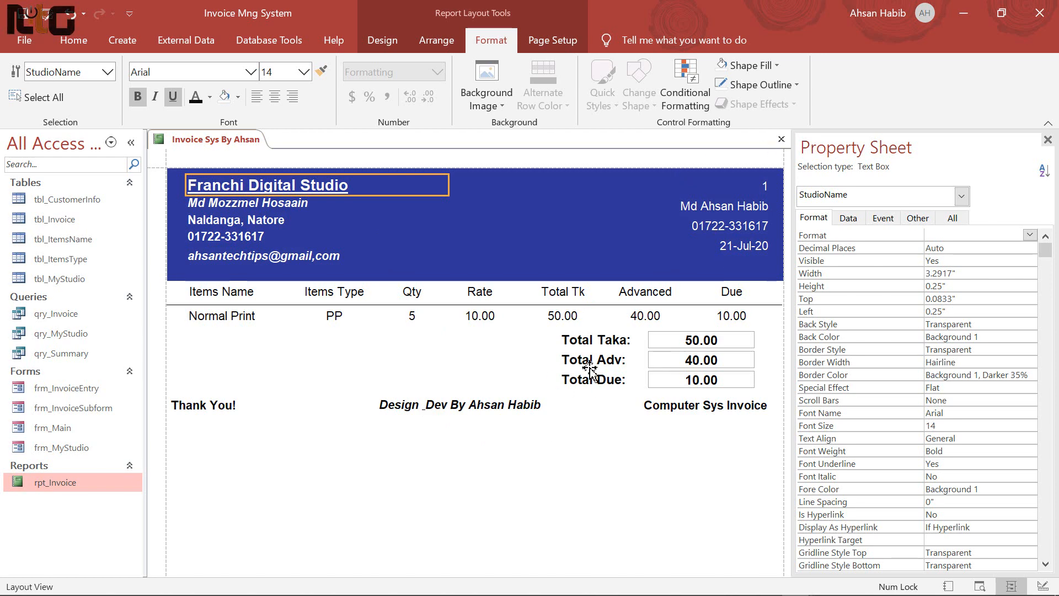
Reopen rpt_Invoice in Print Preview, then switch it to Design View
click(781, 139)
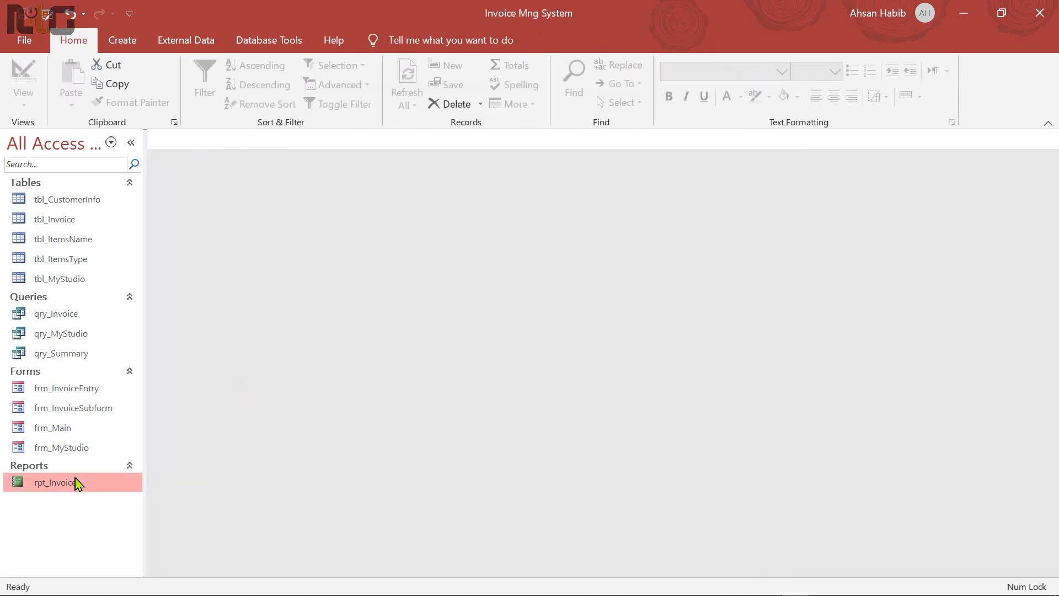
double_click(129, 473)
right_click(603, 390)
click(669, 461)
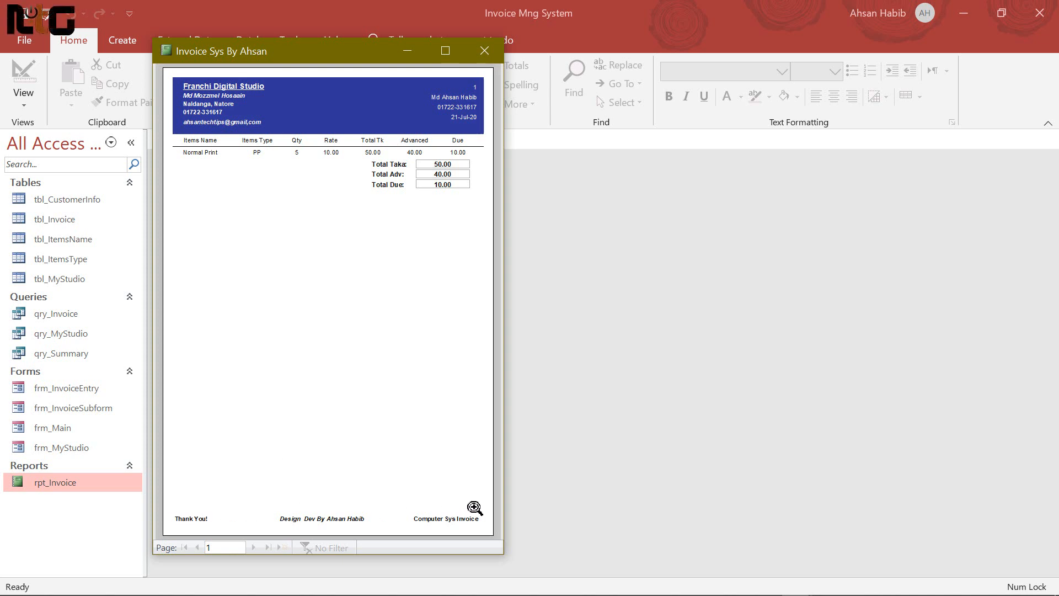
right_click(328, 285)
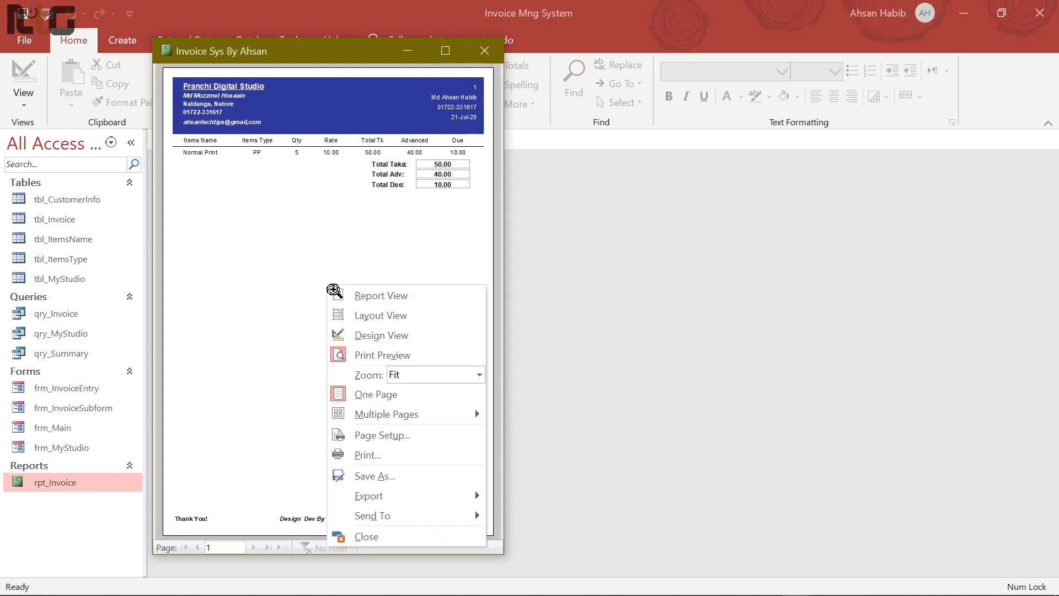
click(381, 334)
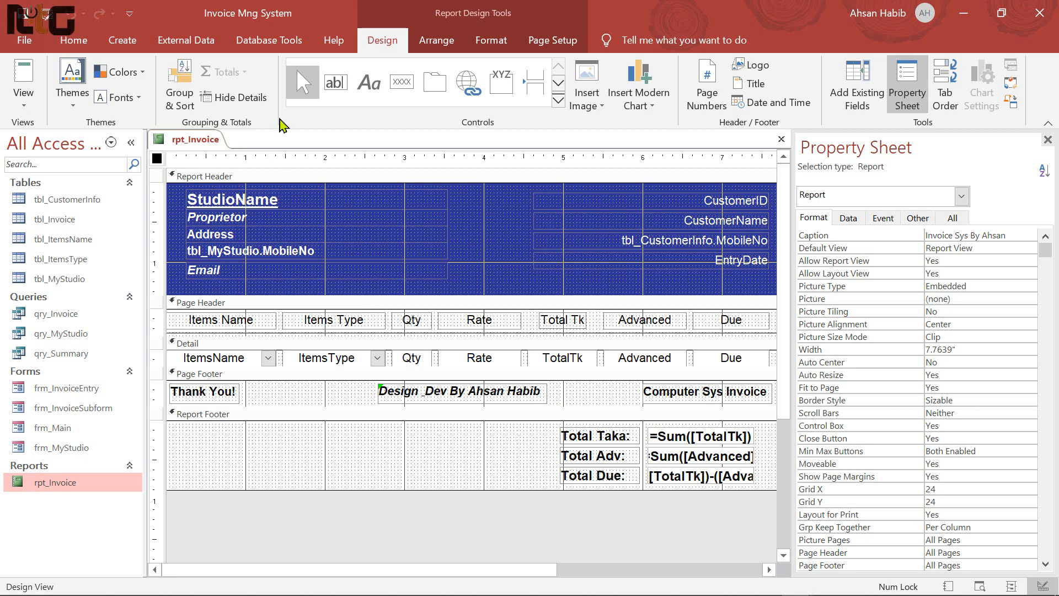
Draw a straight line across the top of the Page Footer
click(559, 102)
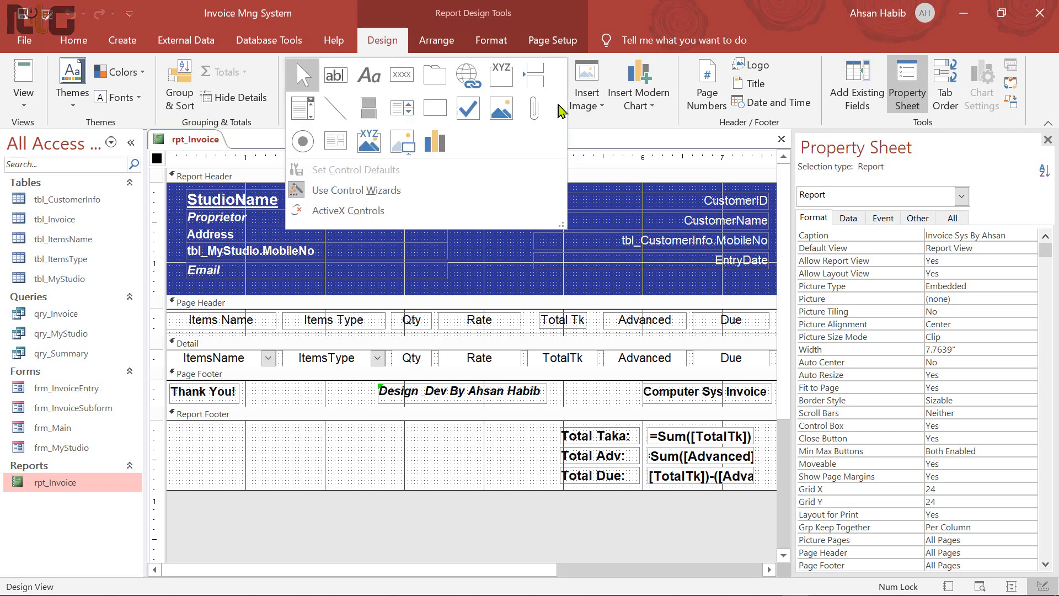
click(335, 108)
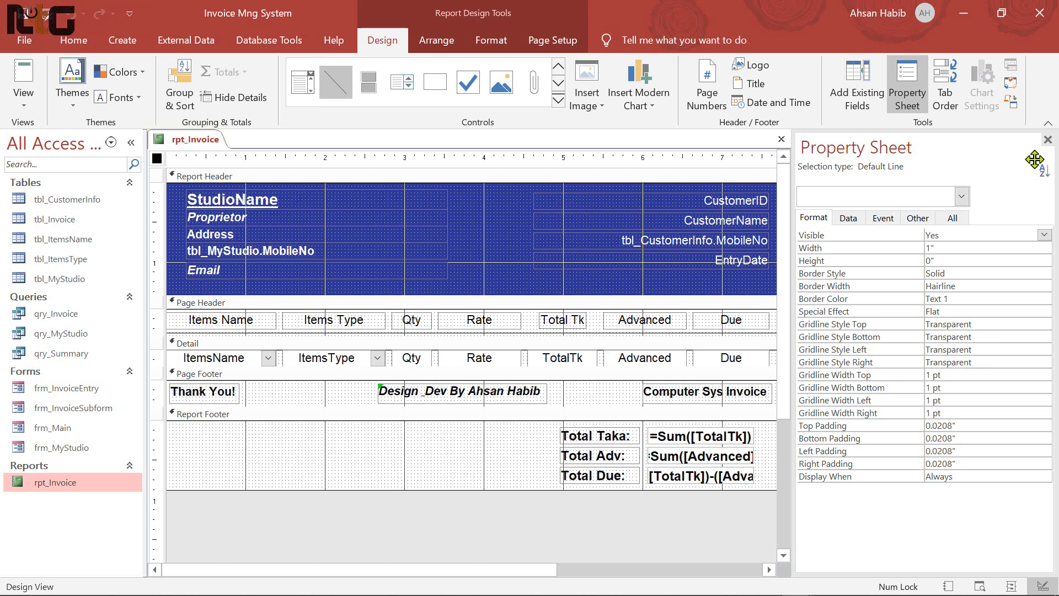
click(1048, 140)
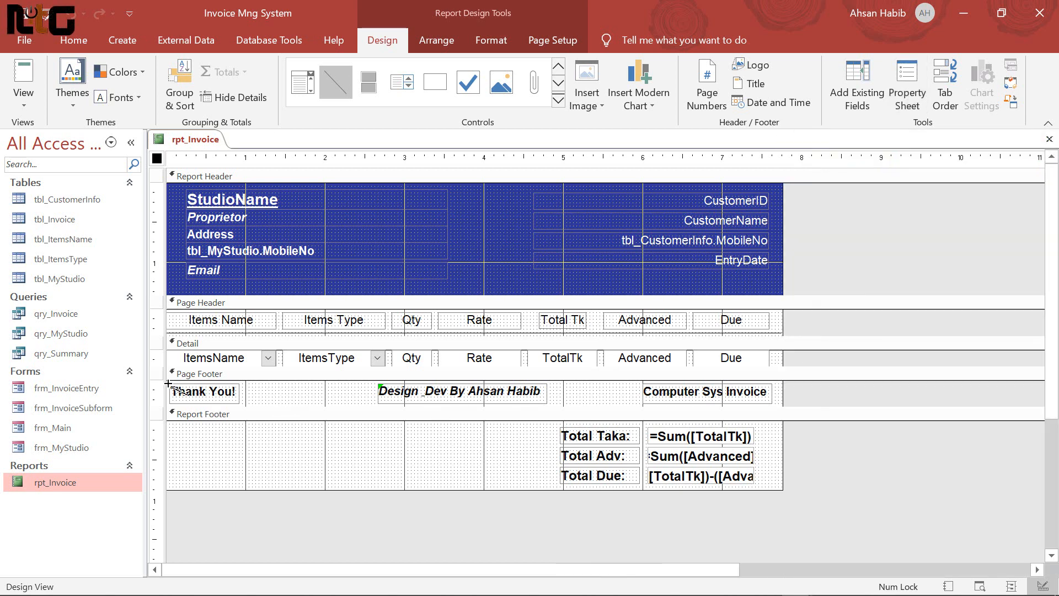
drag(169, 390, 783, 386)
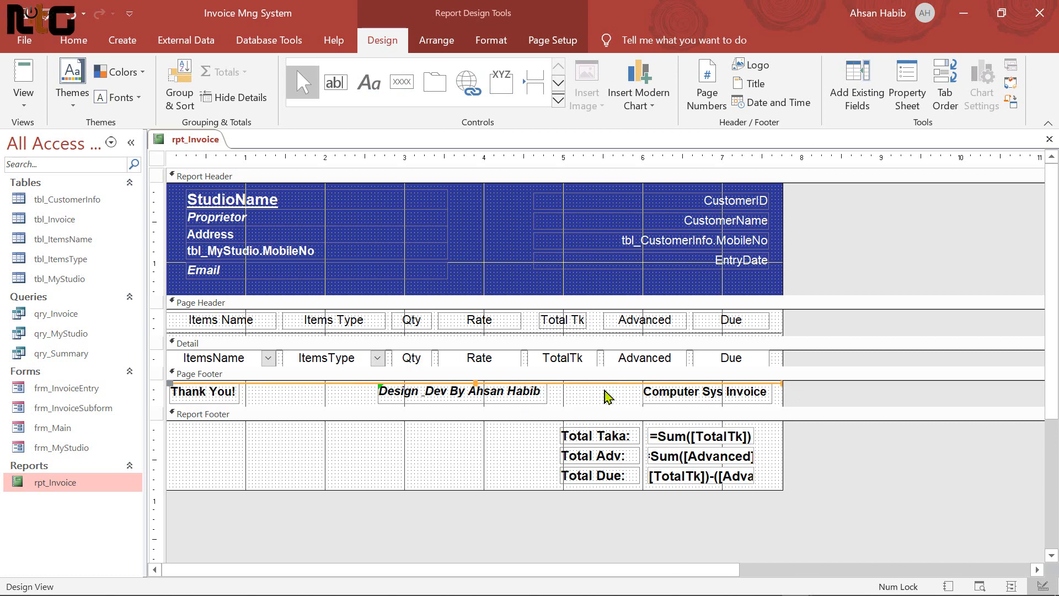
Make the footer line thicker and dark blue from Recent Colors
click(491, 39)
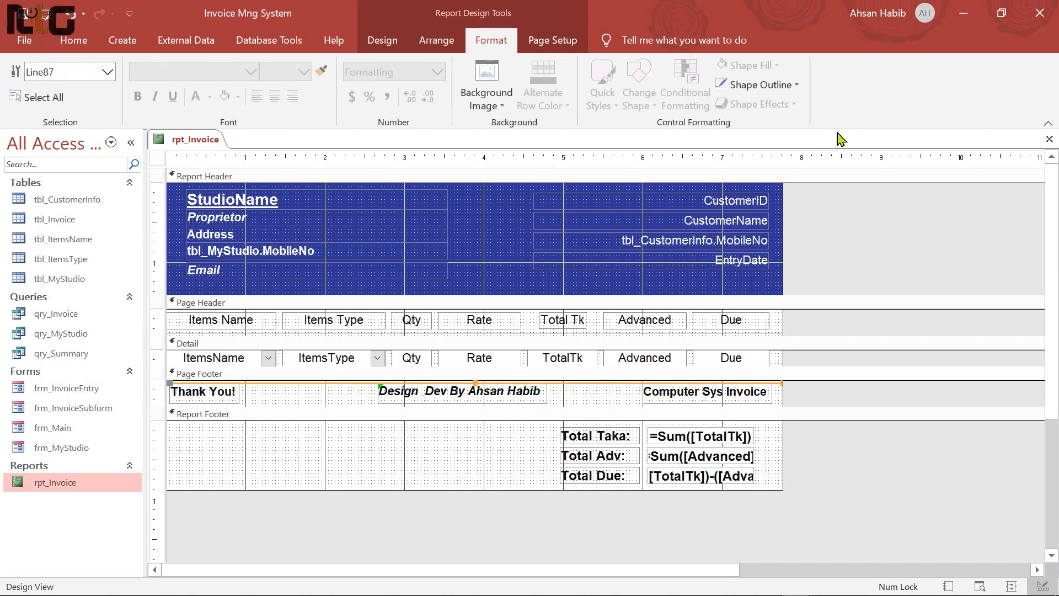
click(799, 85)
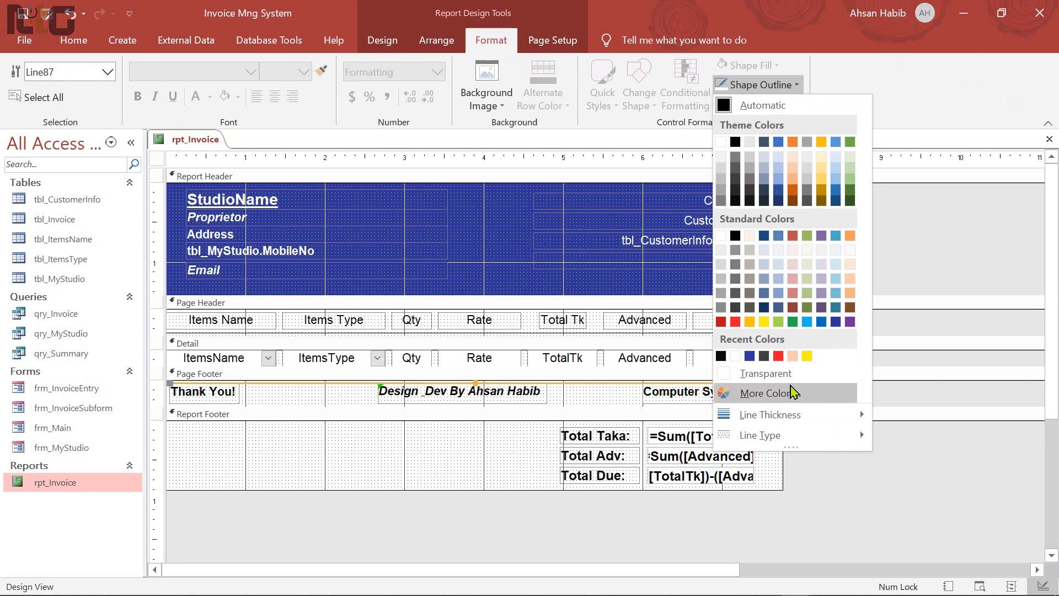
mouse_move(838, 428)
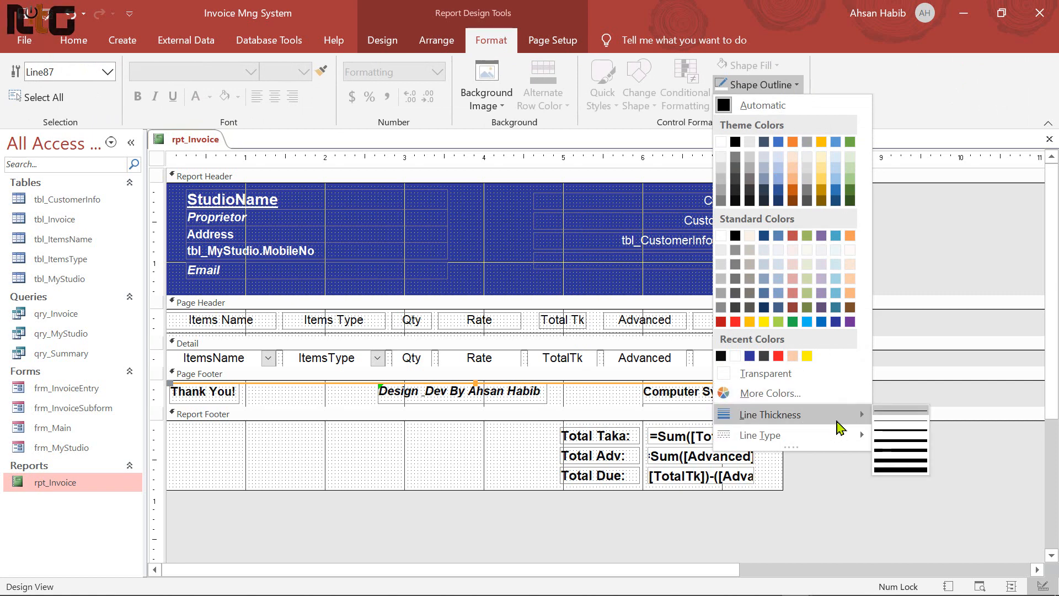
click(894, 442)
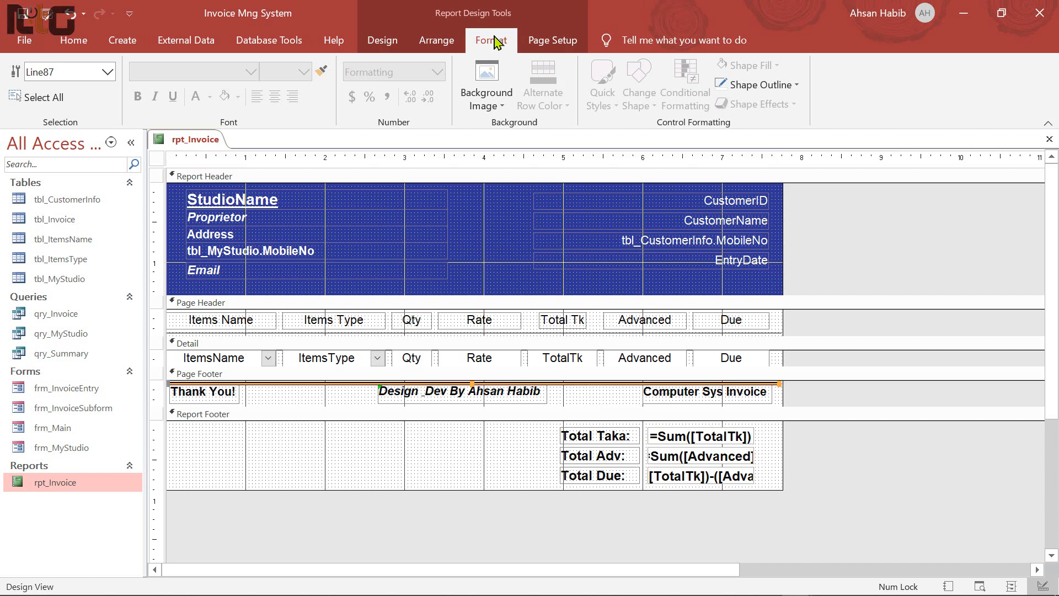
click(796, 85)
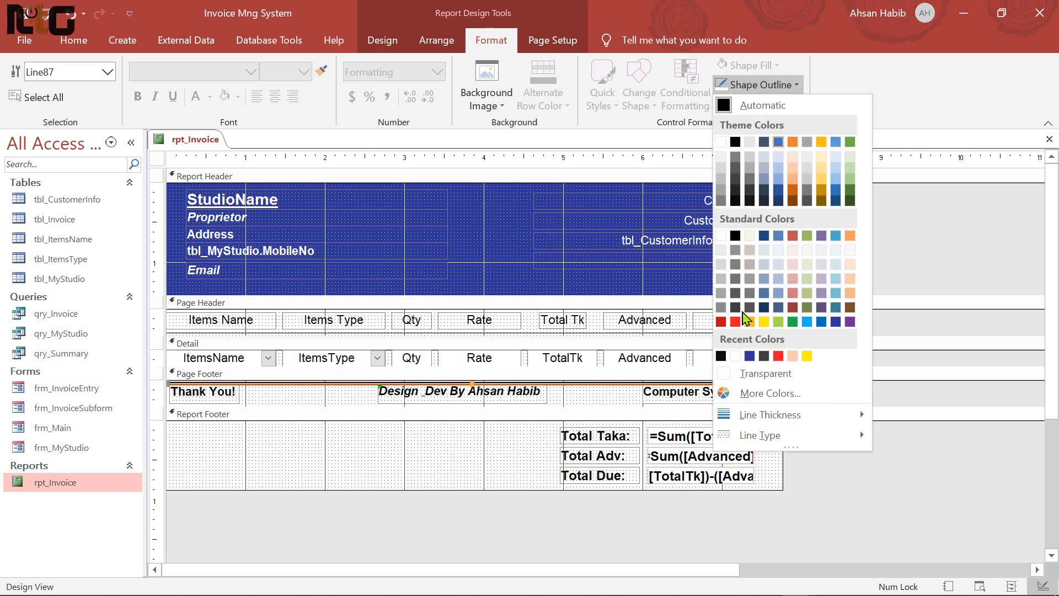
click(779, 356)
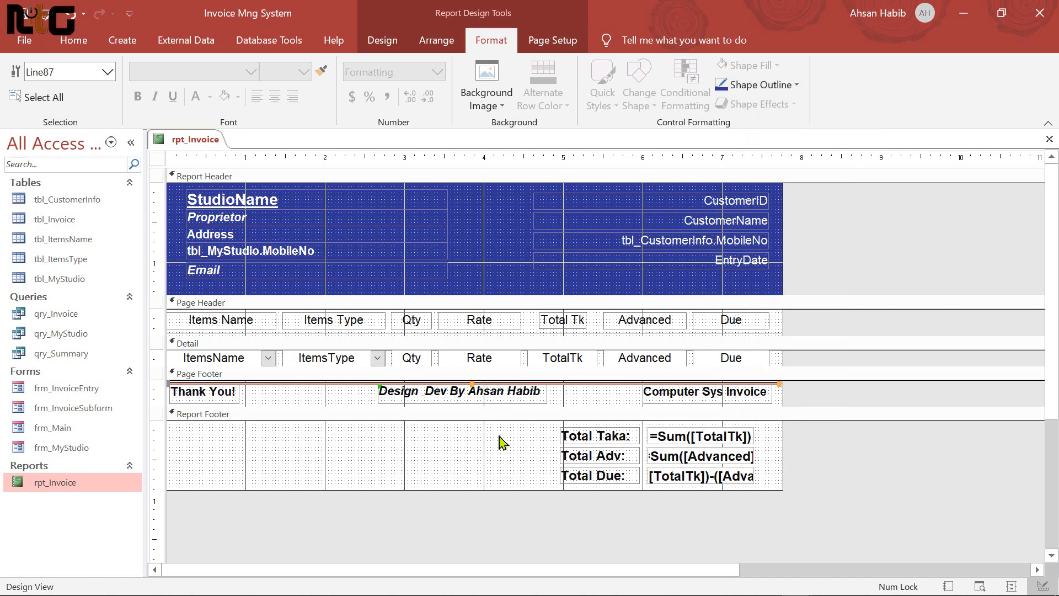
click(73, 40)
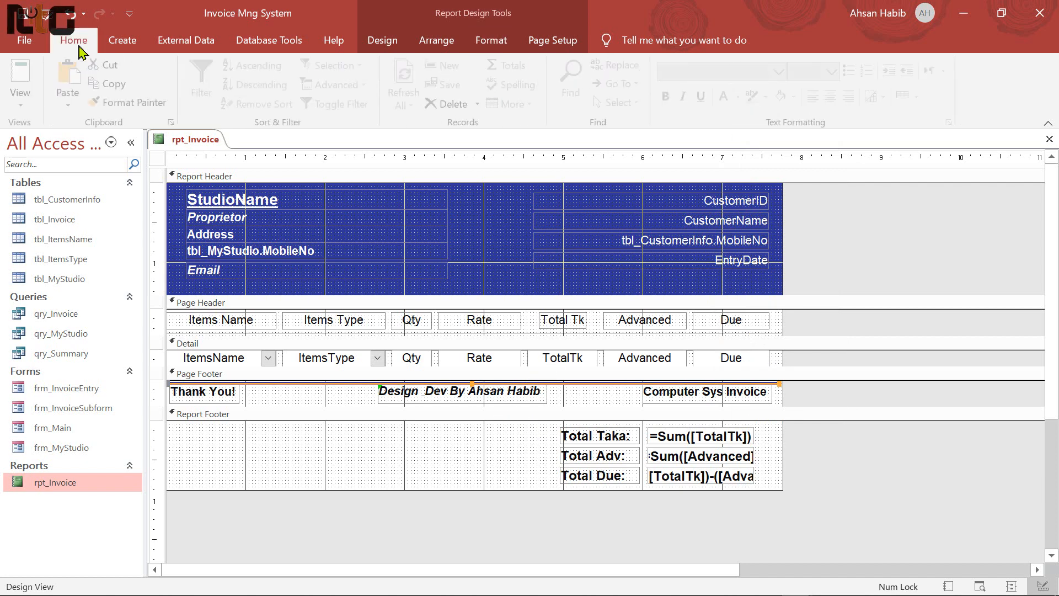
click(23, 77)
Check the invoice's footer line in Print Preview, return to Design View, and close rpt_Invoice
right_click(451, 301)
click(514, 374)
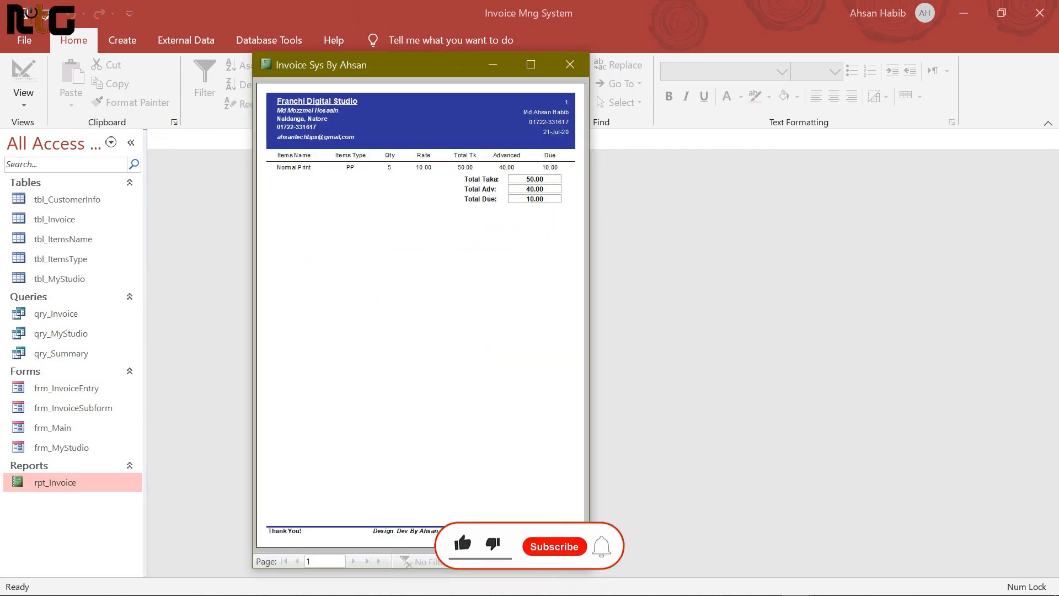
drag(413, 66, 350, 84)
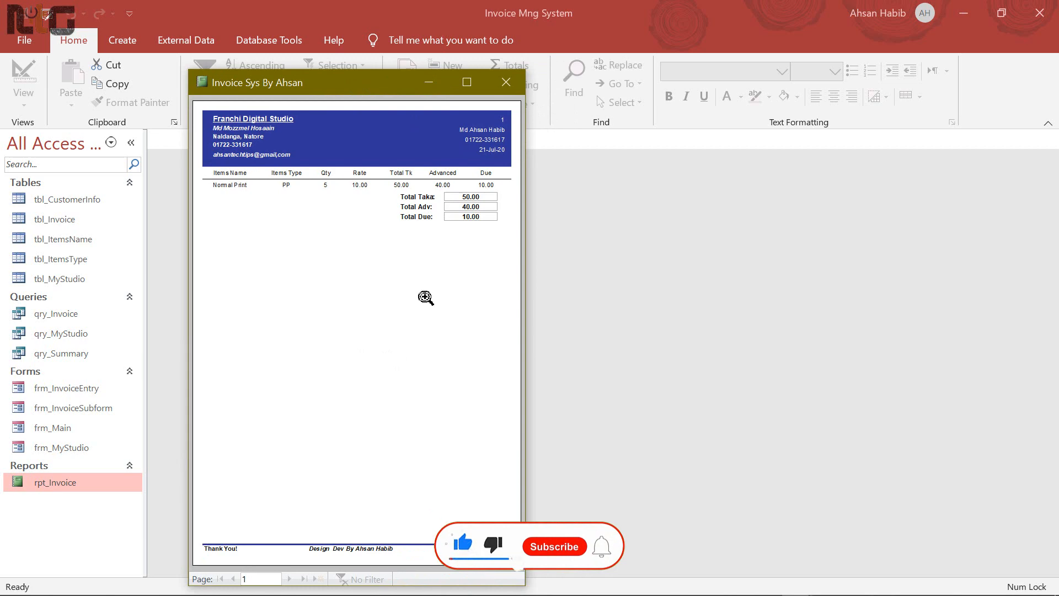
right_click(402, 263)
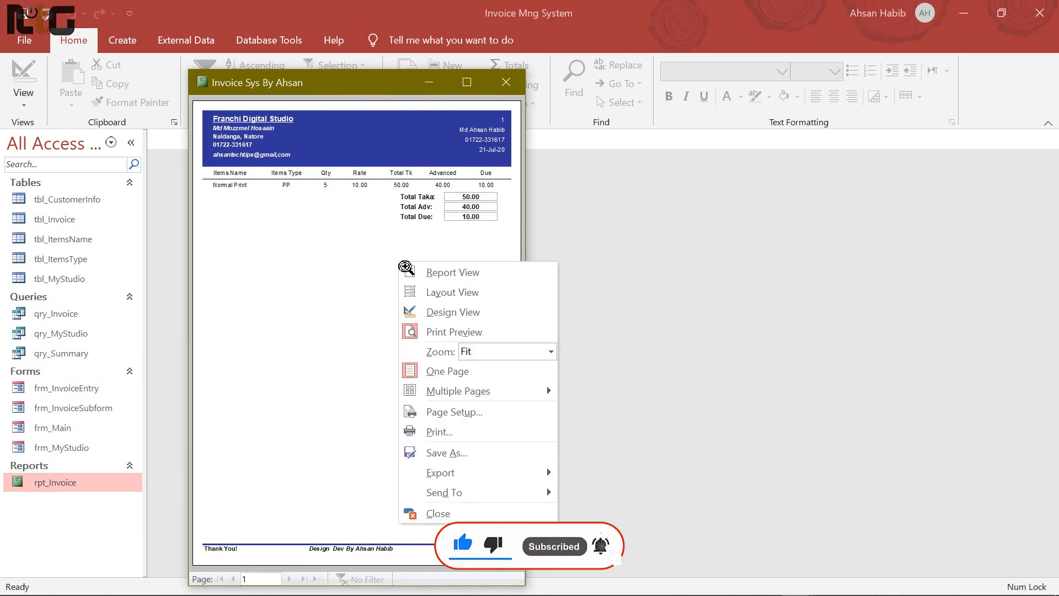
click(453, 312)
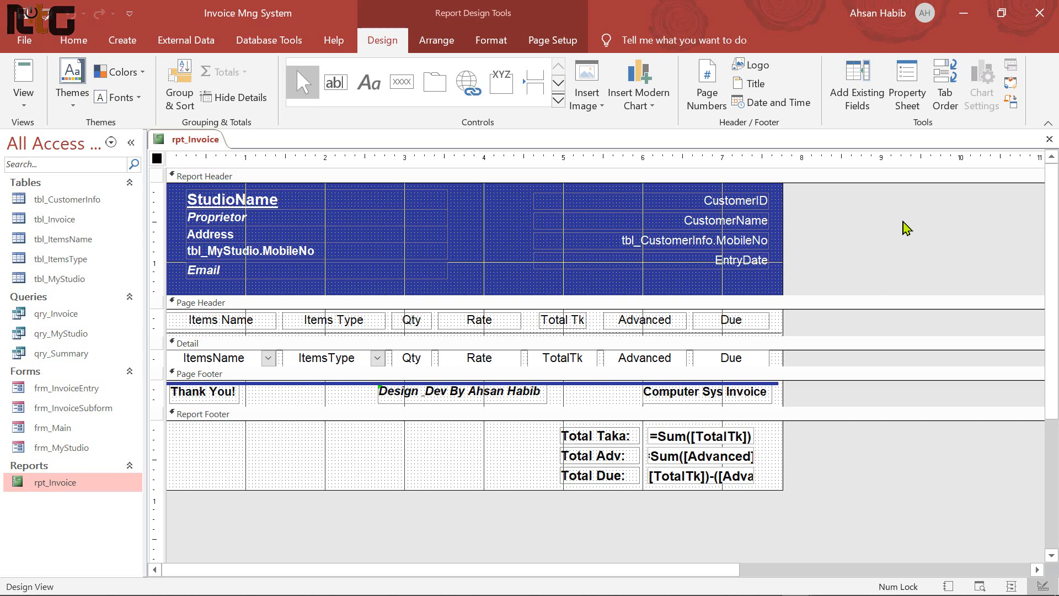
click(1049, 139)
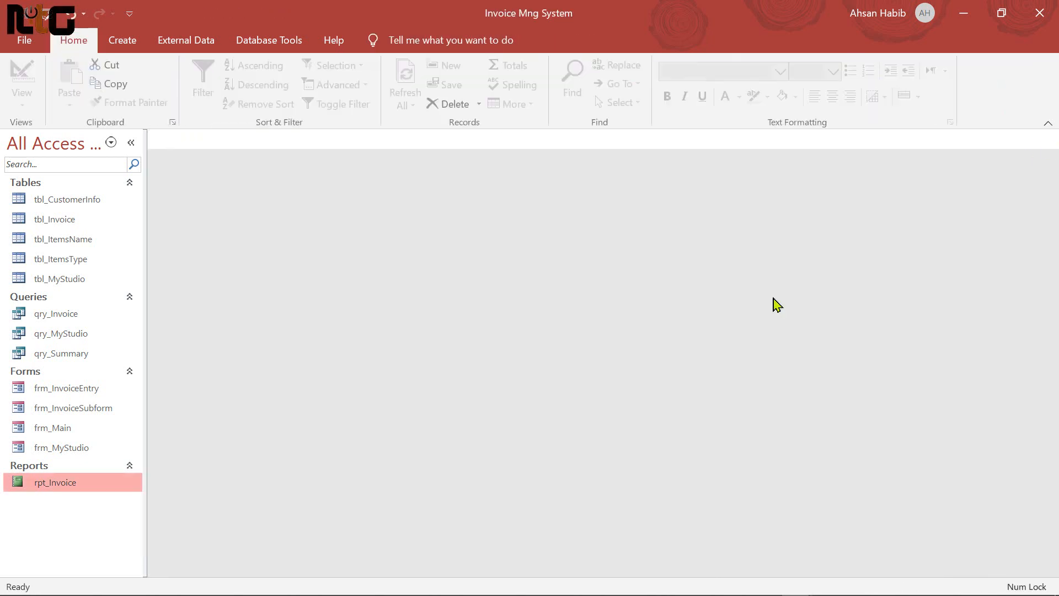
Create a blank design-view report without Page Header/Footer and a shrunken Detail section
click(123, 40)
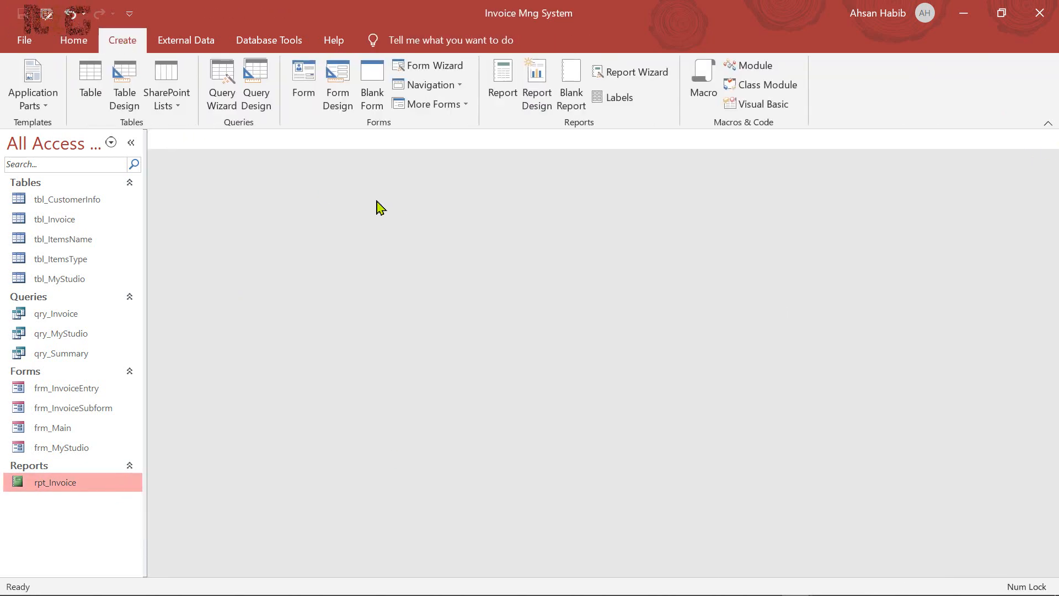
click(543, 96)
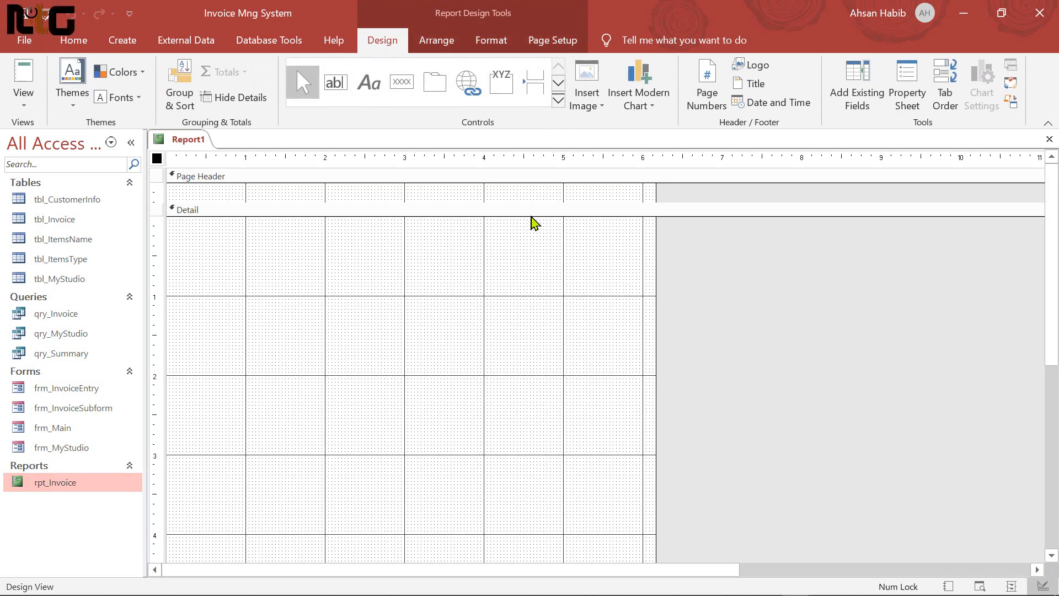
click(538, 203)
drag(538, 204, 539, 170)
scroll(575, 523, down, 3)
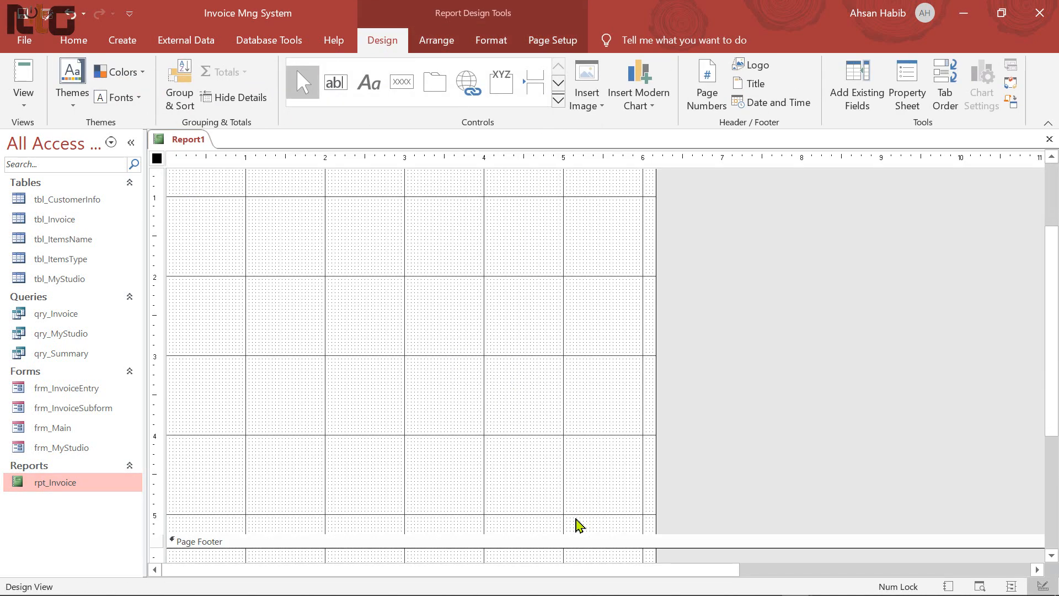
right_click(435, 234)
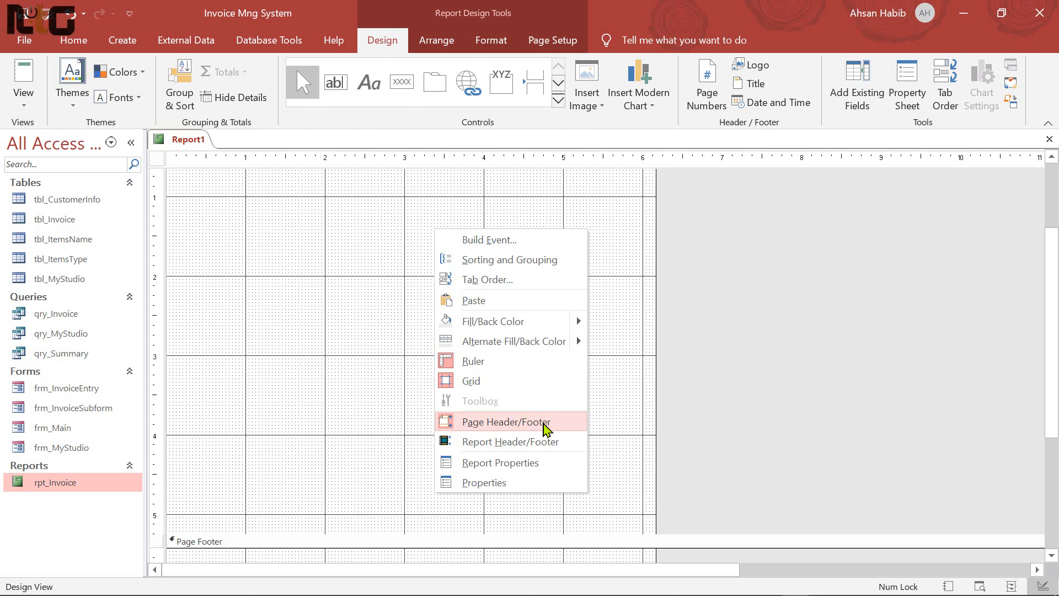
click(543, 423)
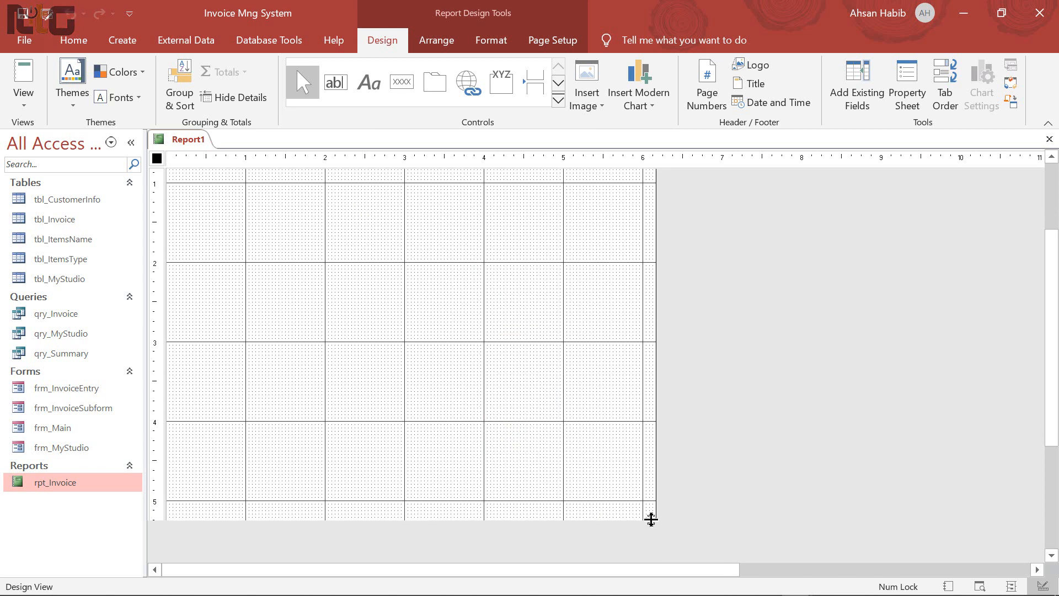
drag(651, 518, 562, 289)
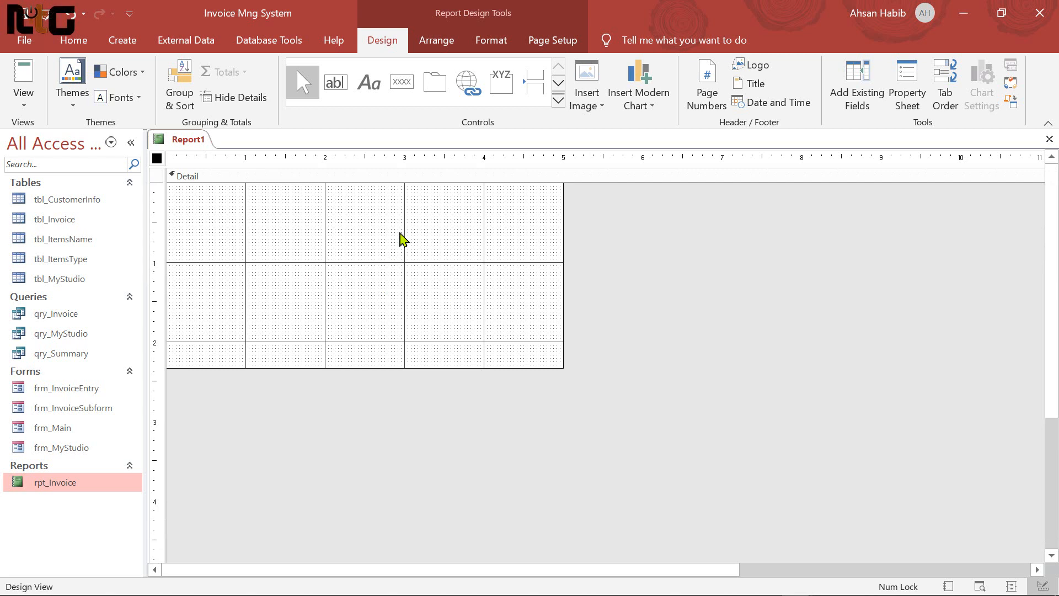
Save the new report as rpt_SummarySub
key(ctrl+s)
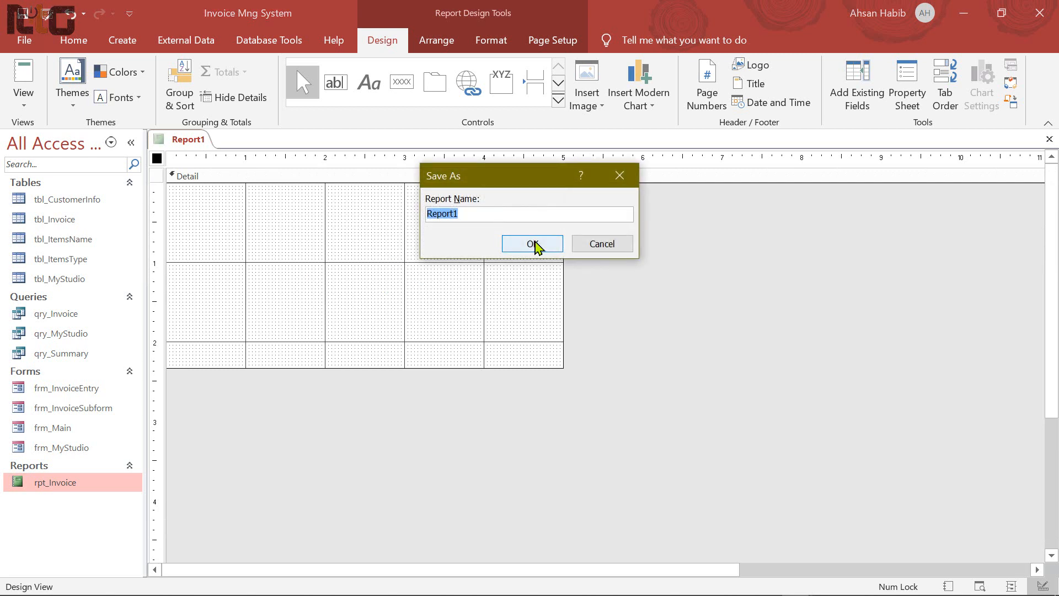
text(rpt_SummarySub)
click(534, 246)
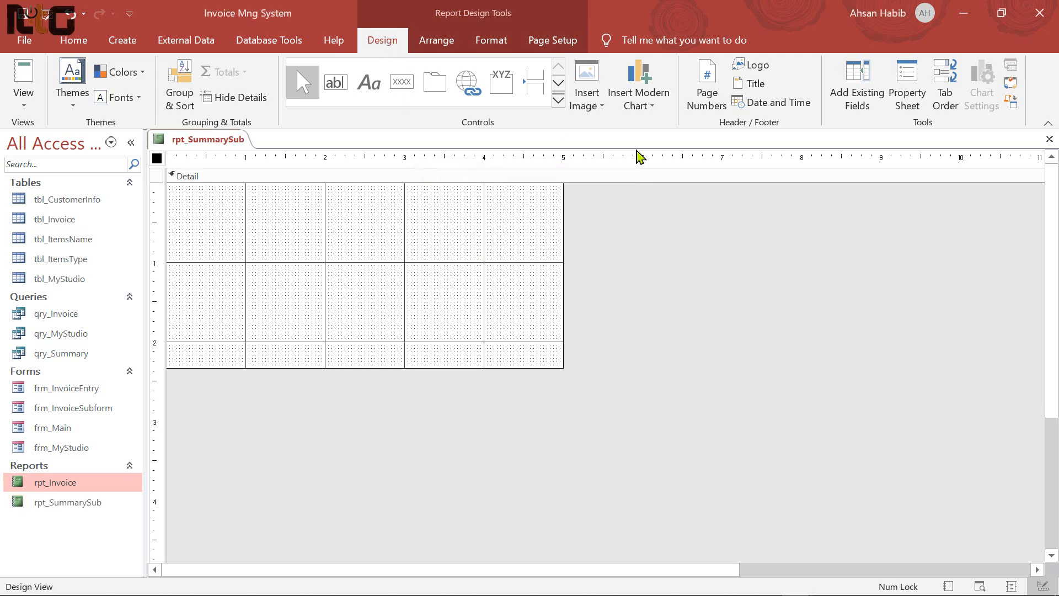
Set the report's record source to the qry_Summary query
click(900, 96)
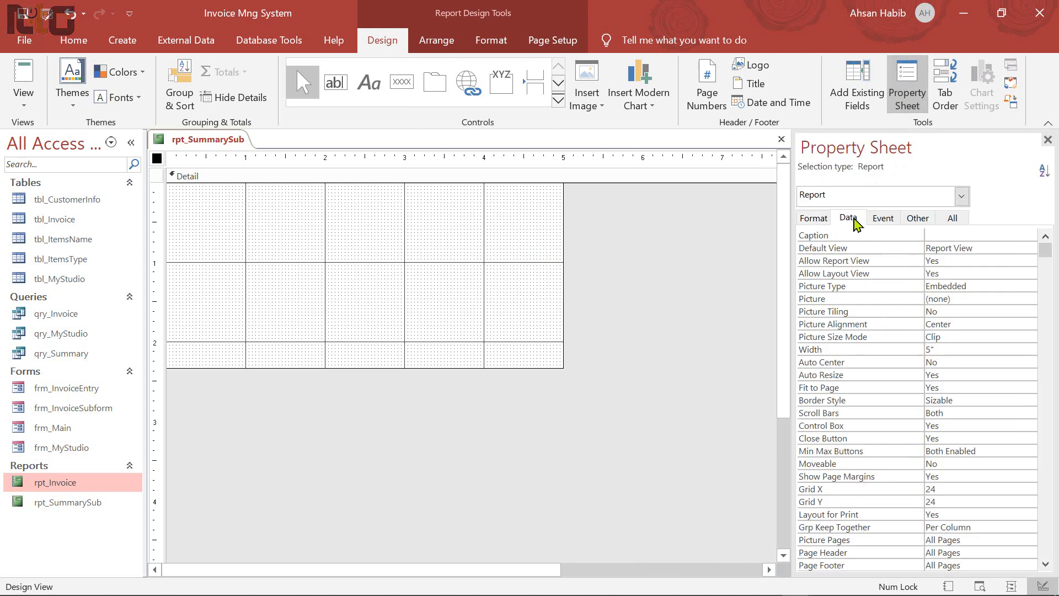
click(850, 220)
click(1030, 236)
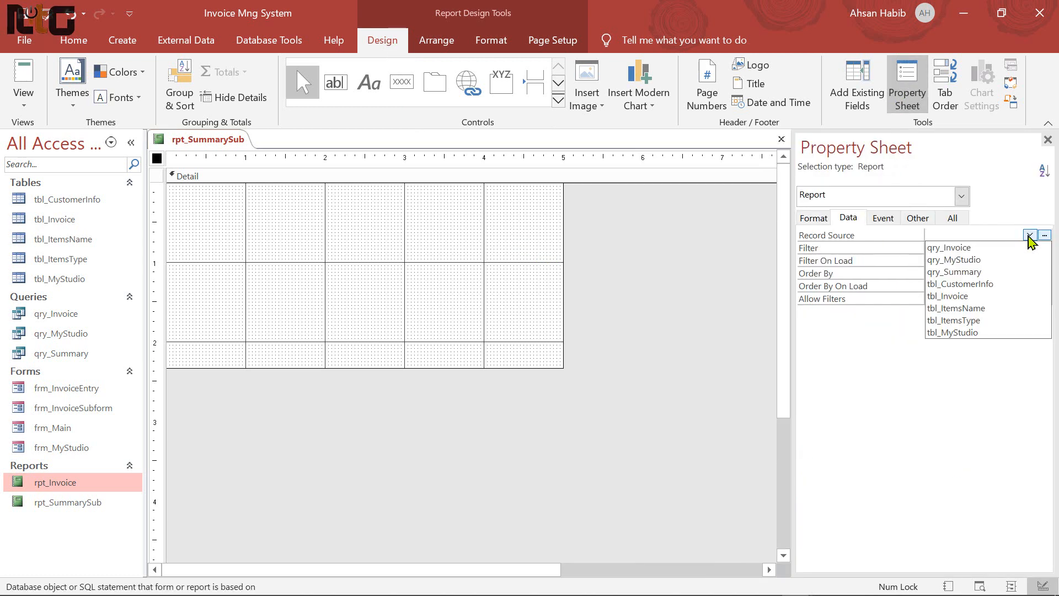
click(975, 272)
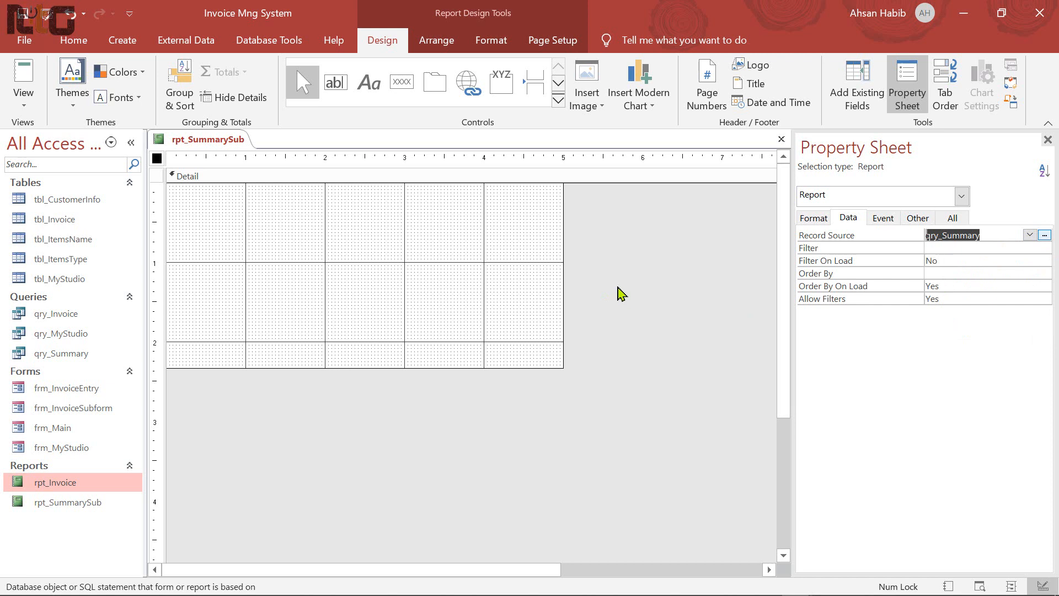
Add the SumOfAdvanced and SumOfDue fields to the Detail section
click(862, 99)
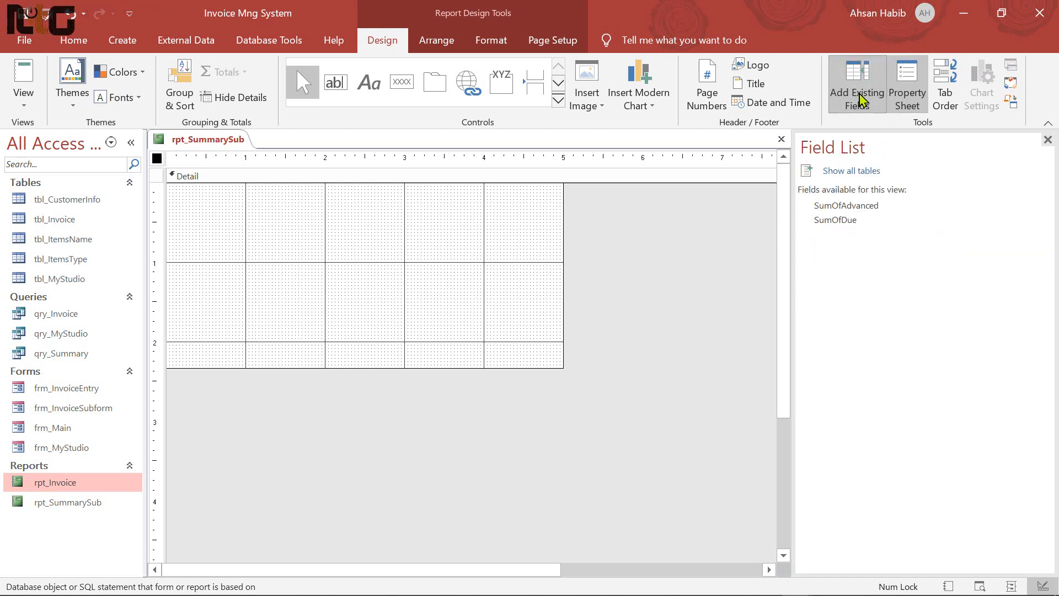
click(844, 206)
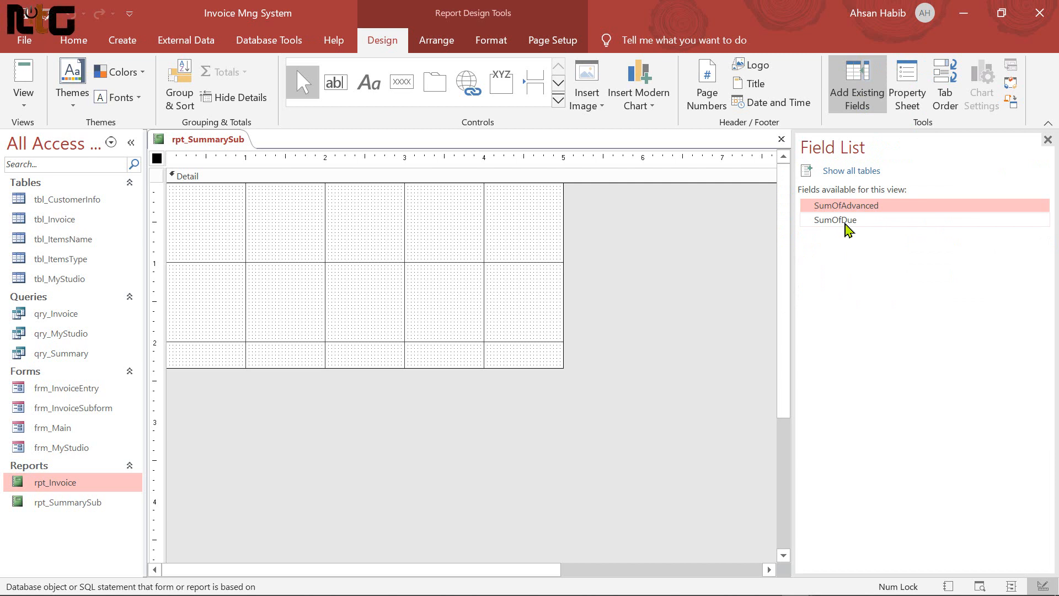
shift+click(847, 220)
drag(838, 209, 213, 191)
Stack the fields vertically with control padding None, then remove the layout
drag(277, 244, 181, 186)
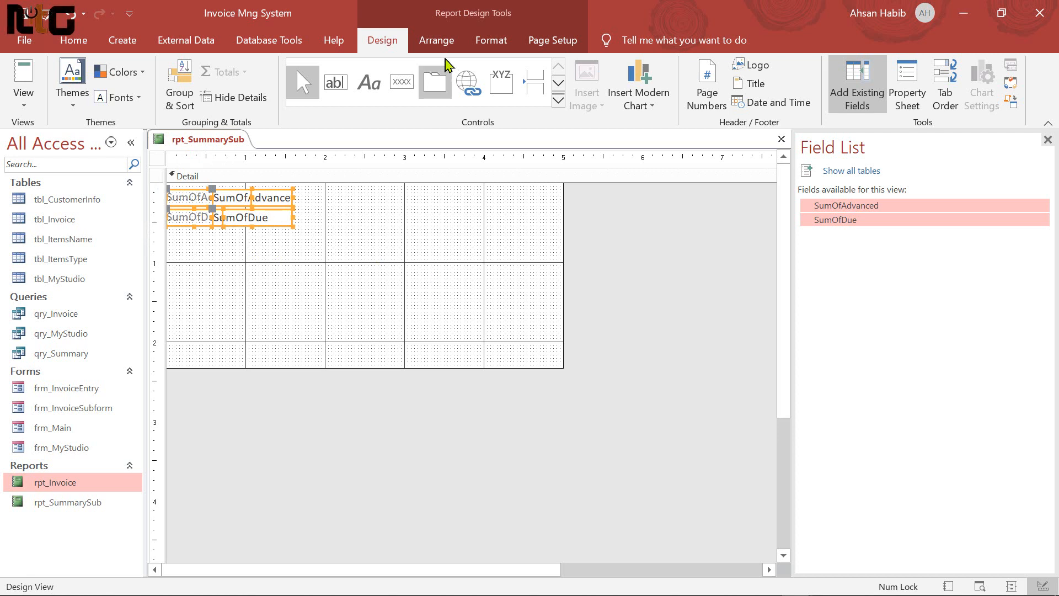
click(437, 40)
click(77, 88)
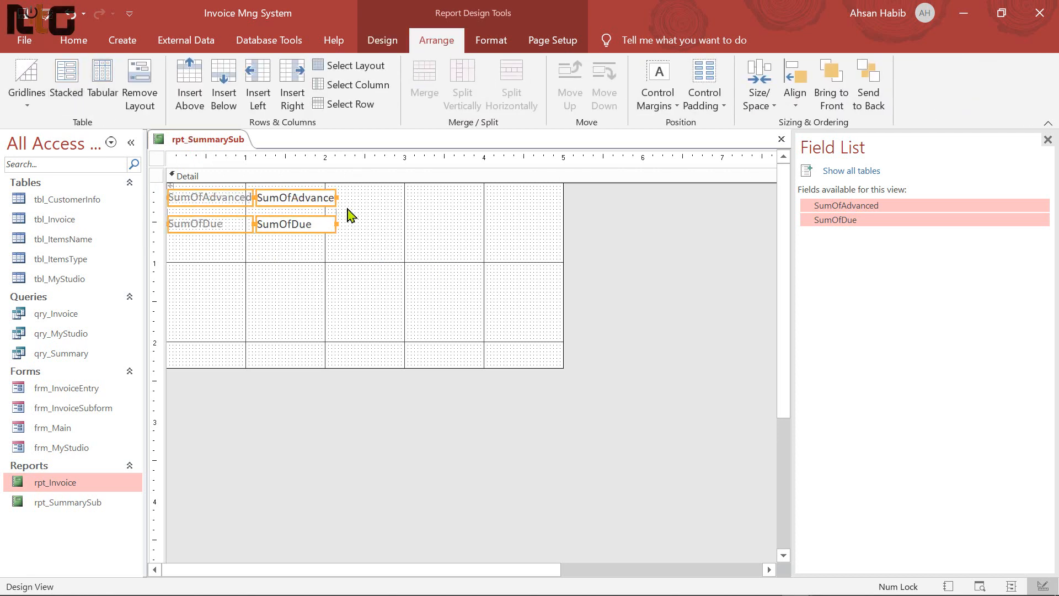
click(727, 105)
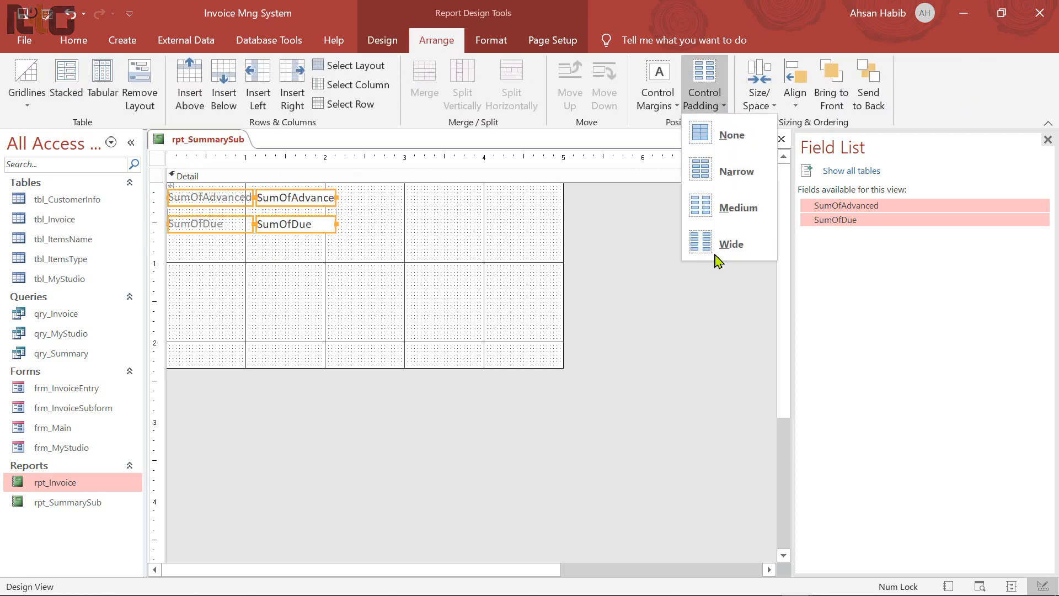
click(742, 206)
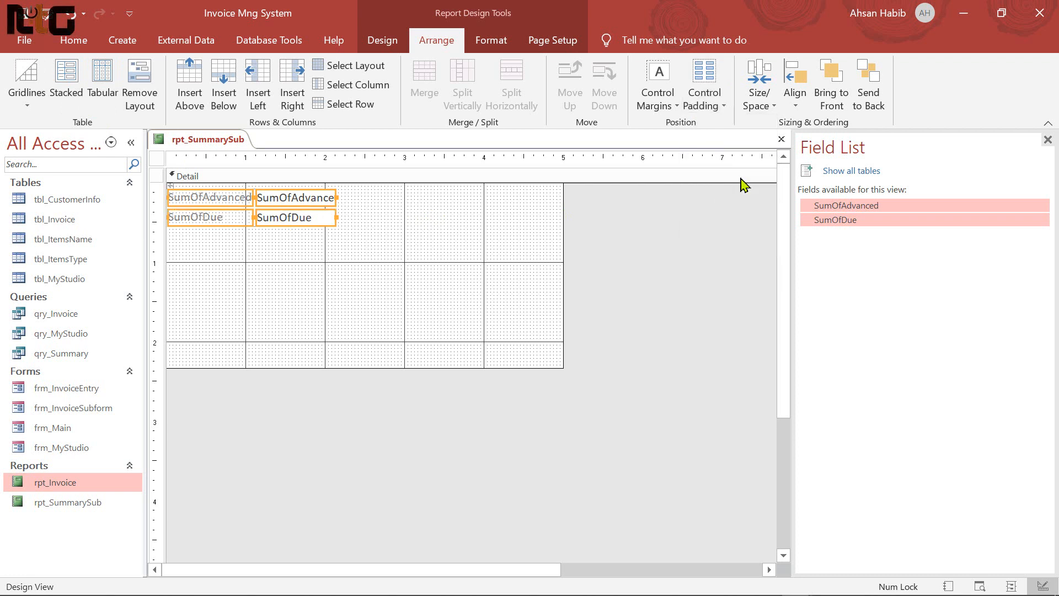
click(727, 107)
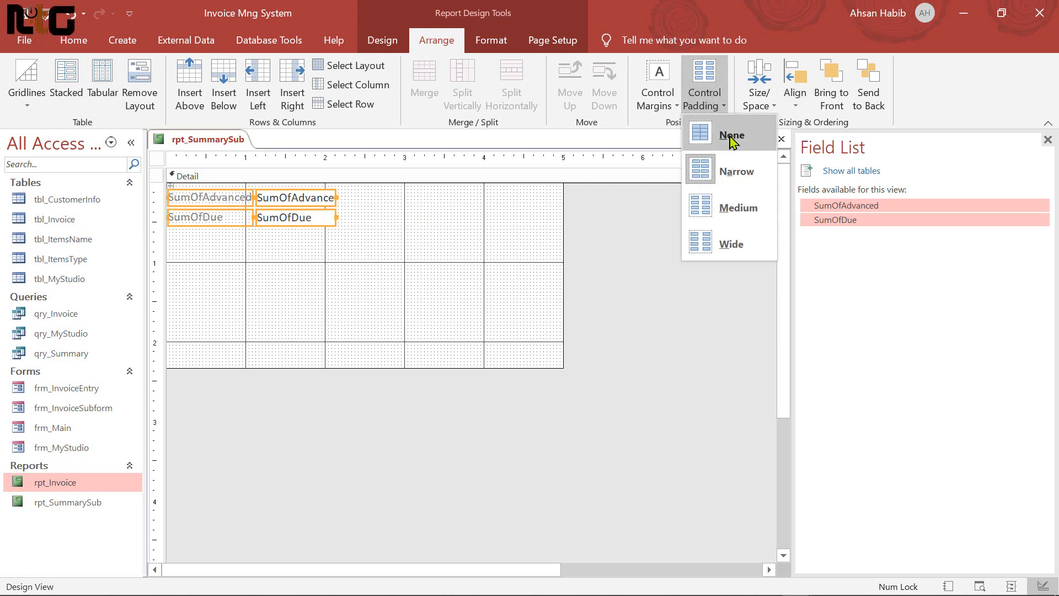
click(733, 140)
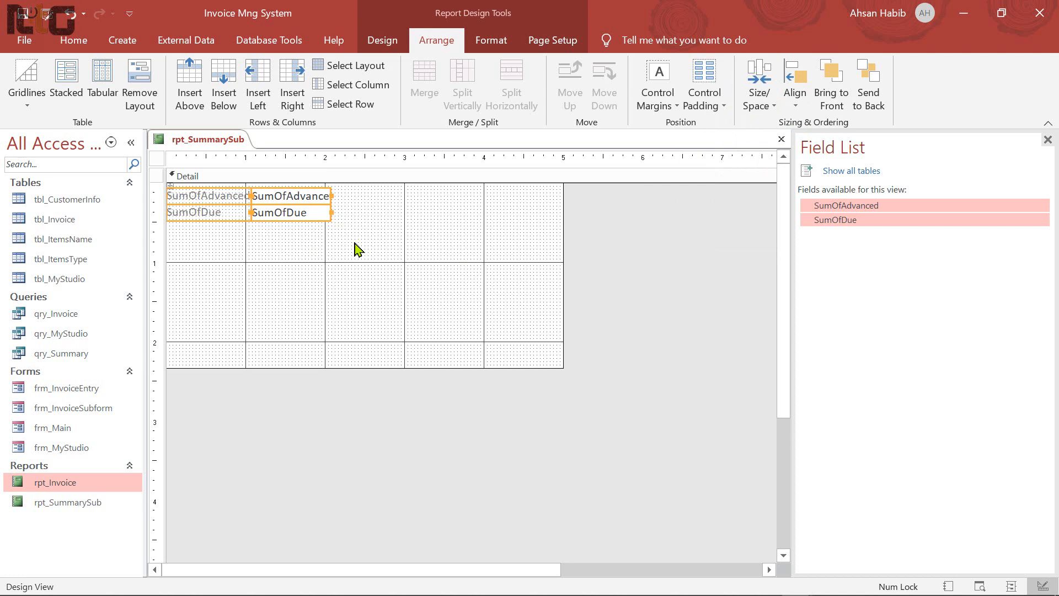
click(139, 97)
click(226, 250)
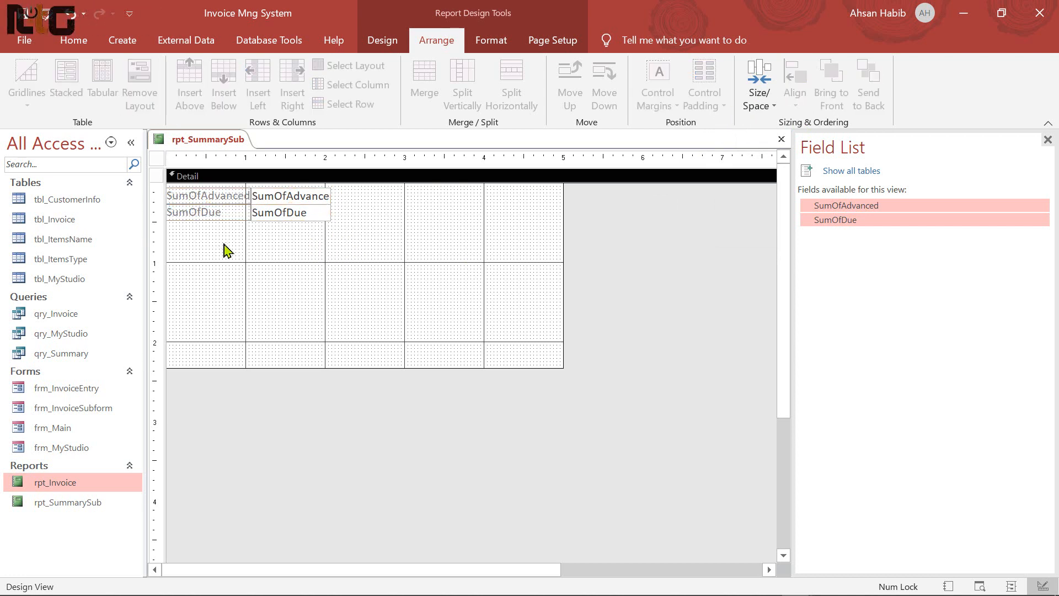
Rename the SumOfAdvanced label to 'Total Income:'
double_click(215, 199)
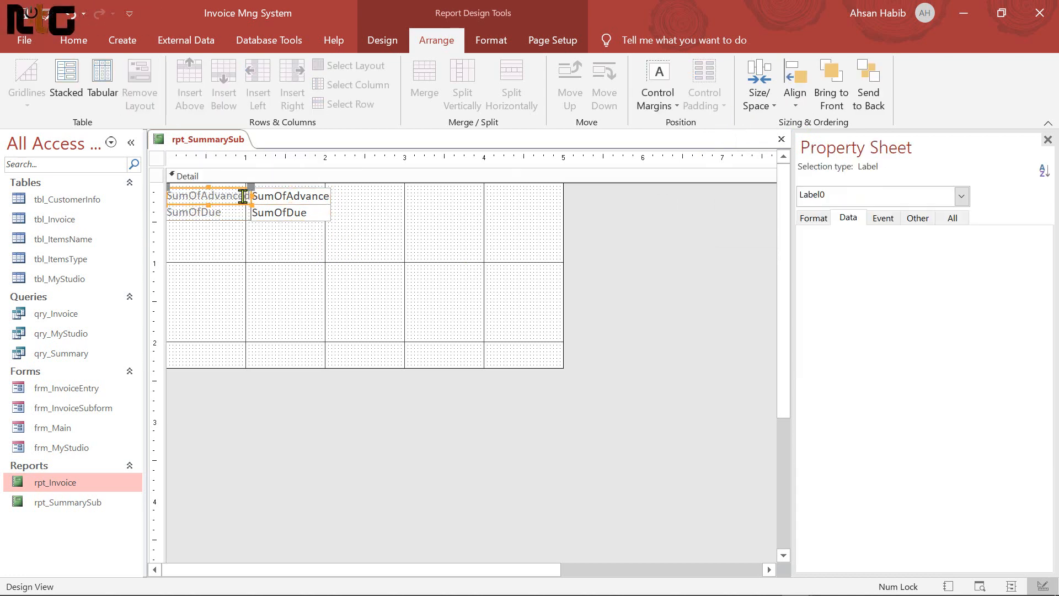
click(241, 196)
drag(250, 196, 160, 197)
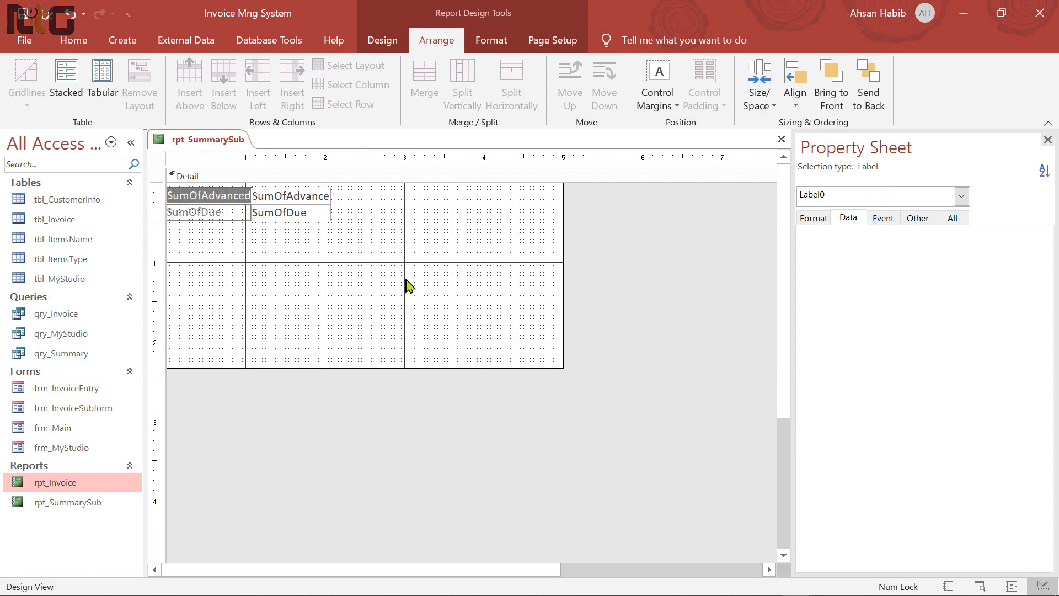
text(Total Income:)
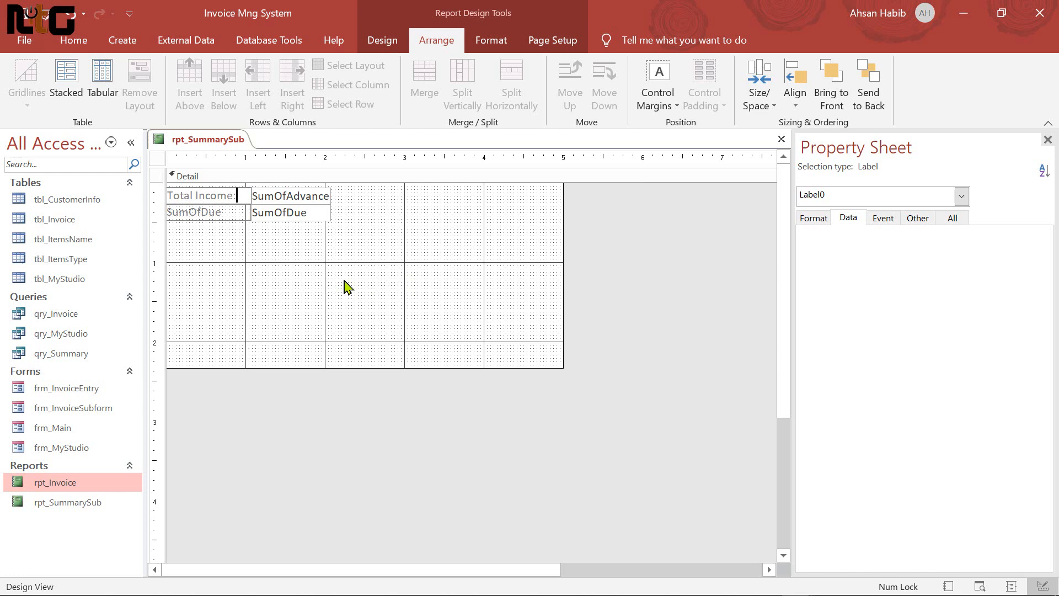
click(237, 244)
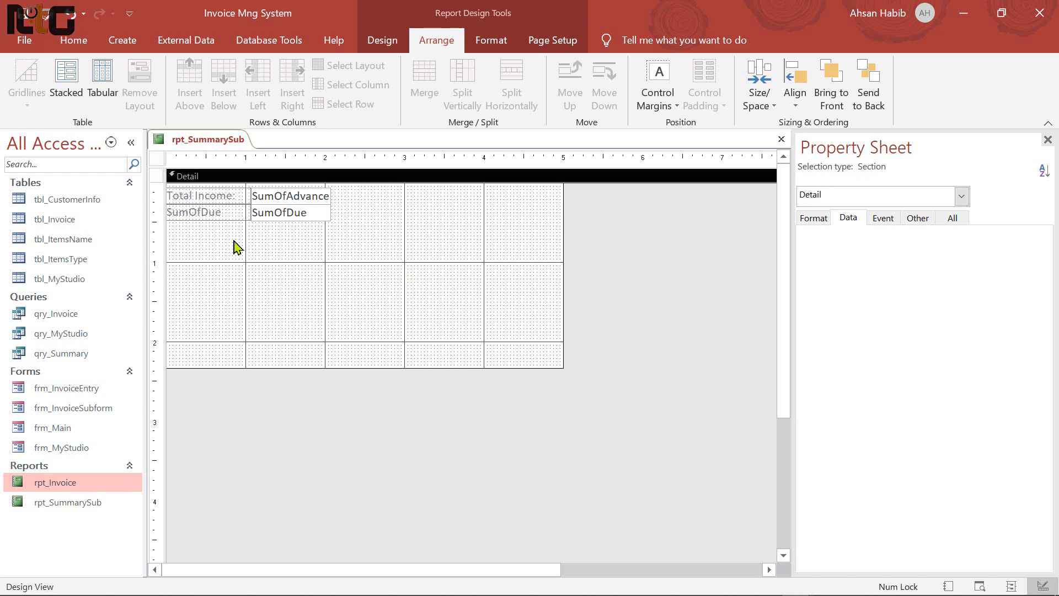
Rename the SumOfDue label to 'Total Due:'
click(242, 213)
click(238, 212)
drag(239, 213, 150, 212)
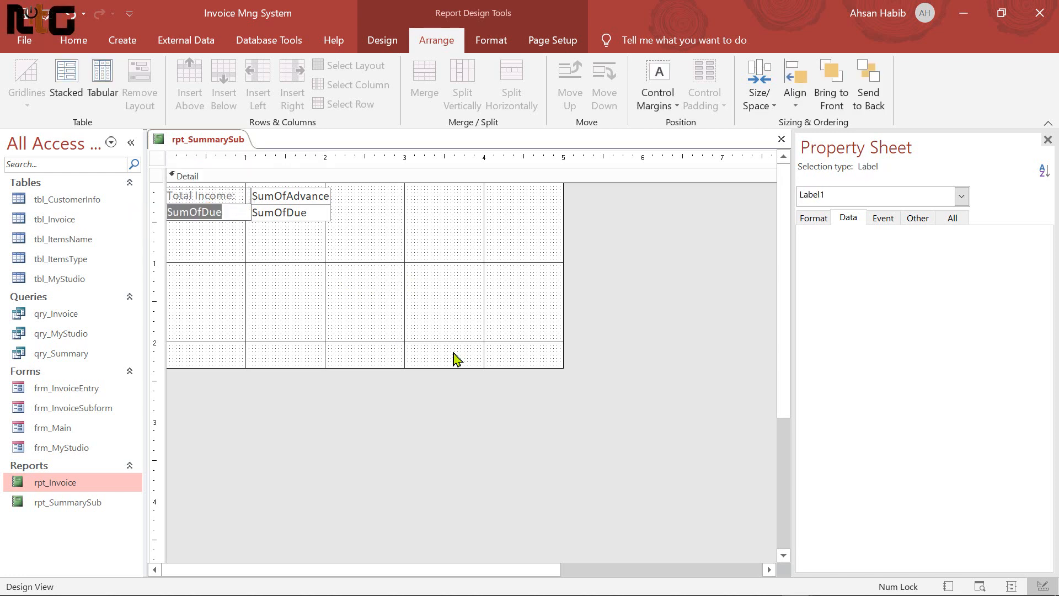
text(Total Due:)
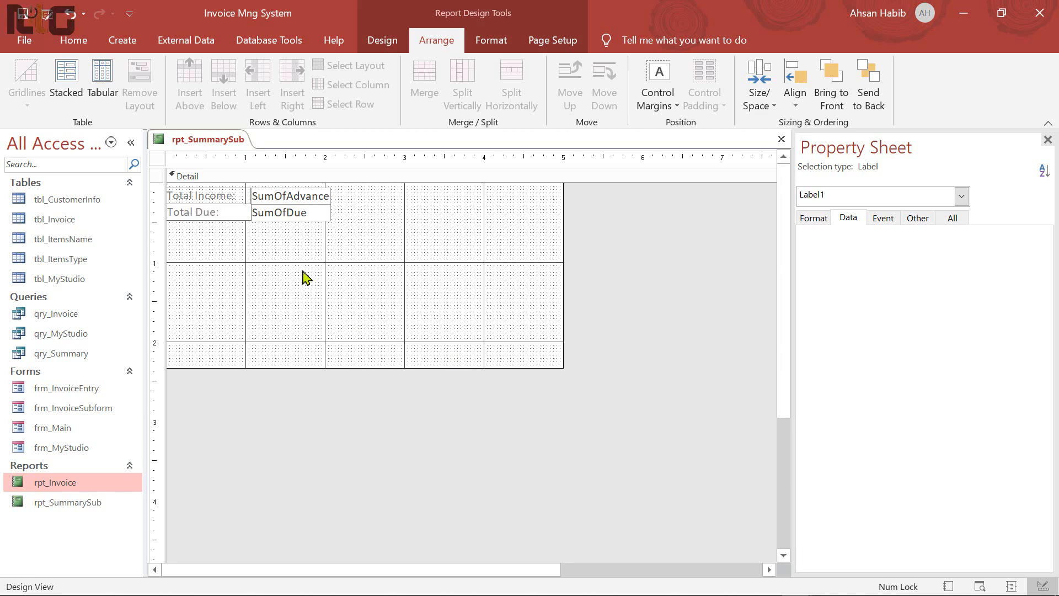
click(241, 234)
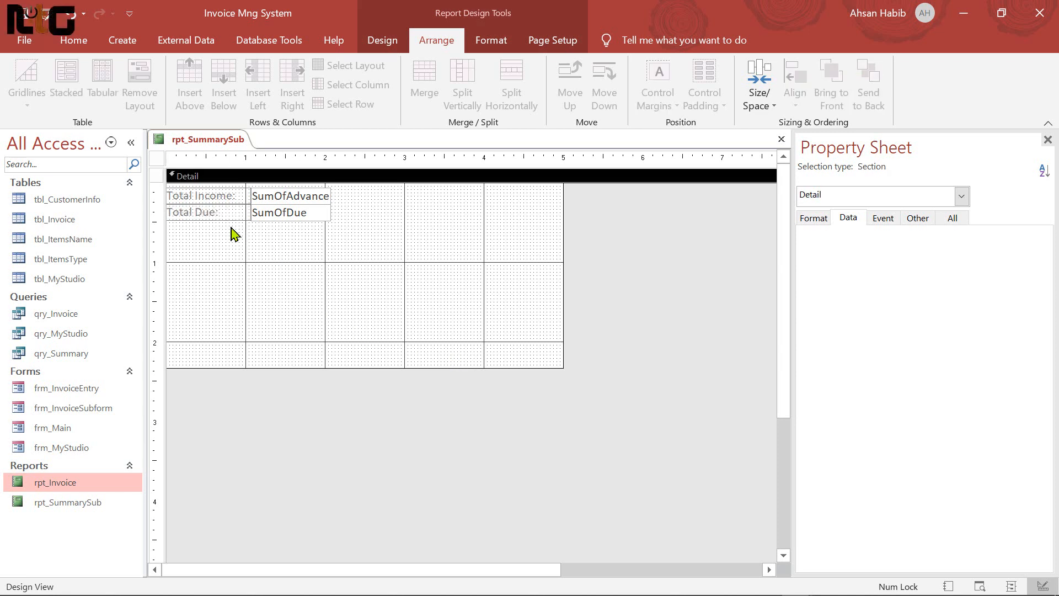
click(200, 157)
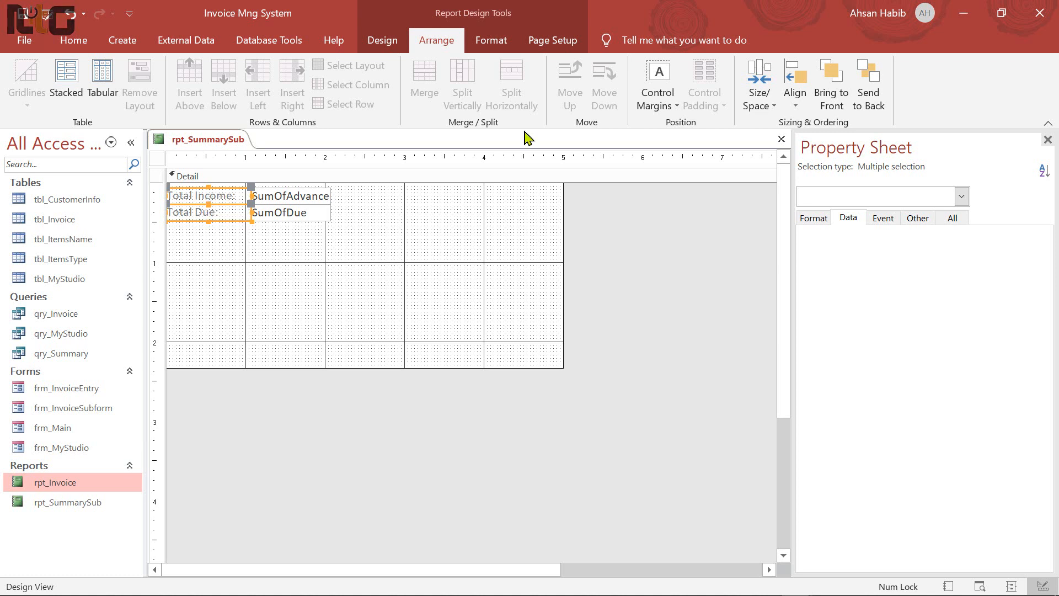
Give the two labels a dark shape outline
click(493, 41)
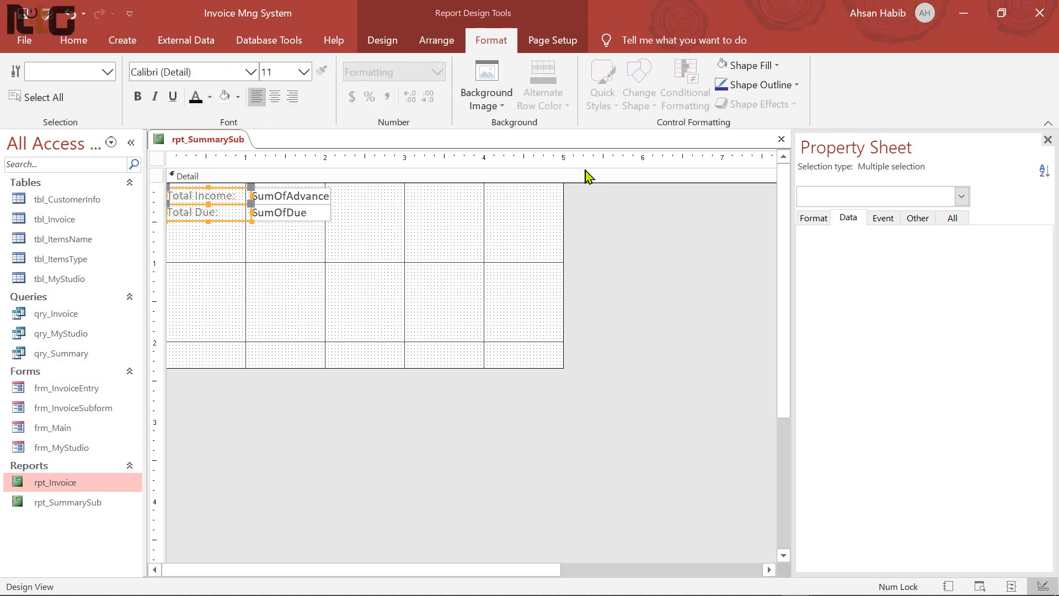
click(797, 85)
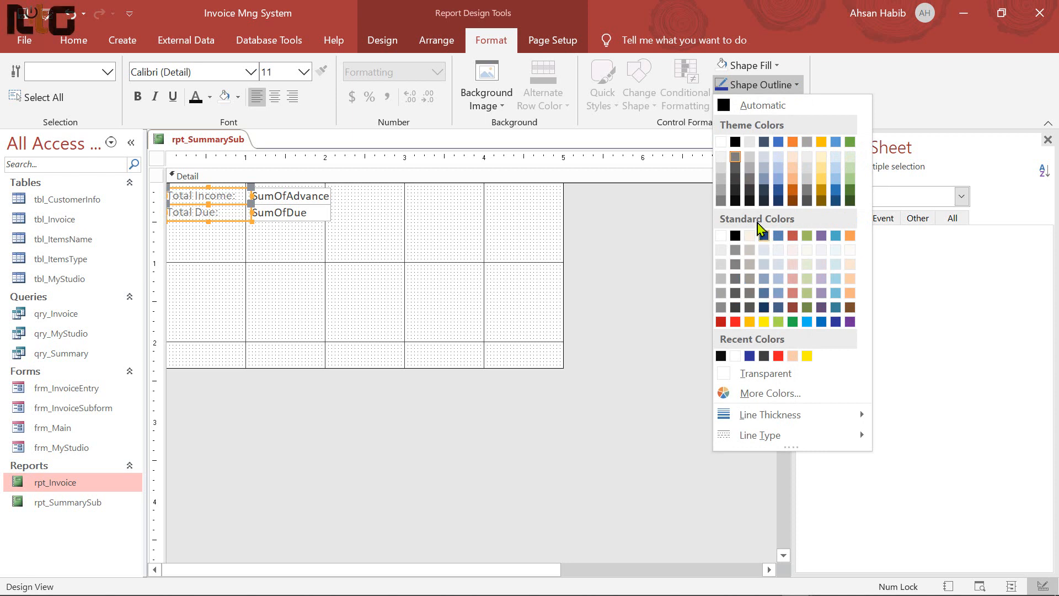
click(736, 201)
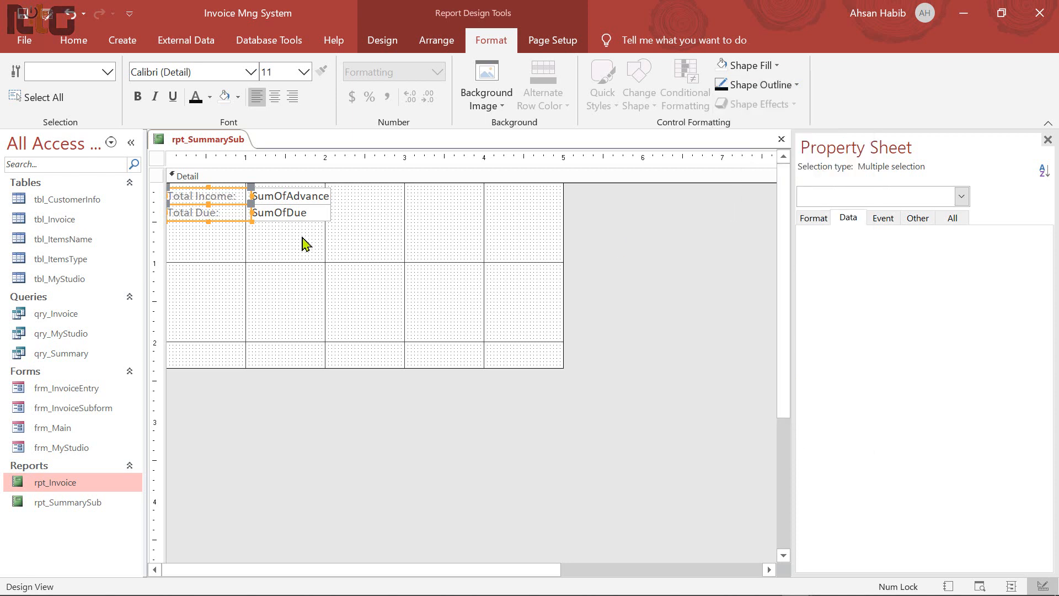
Format labels and value boxes as bold black 12-point Arial
drag(303, 241, 189, 179)
click(202, 74)
text(Arial)
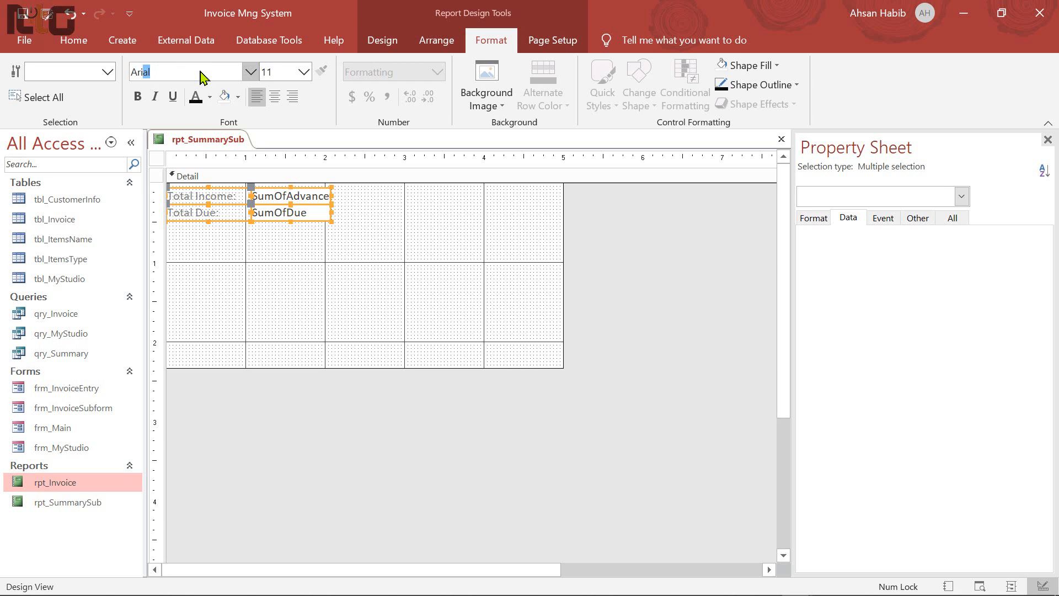
key(Return)
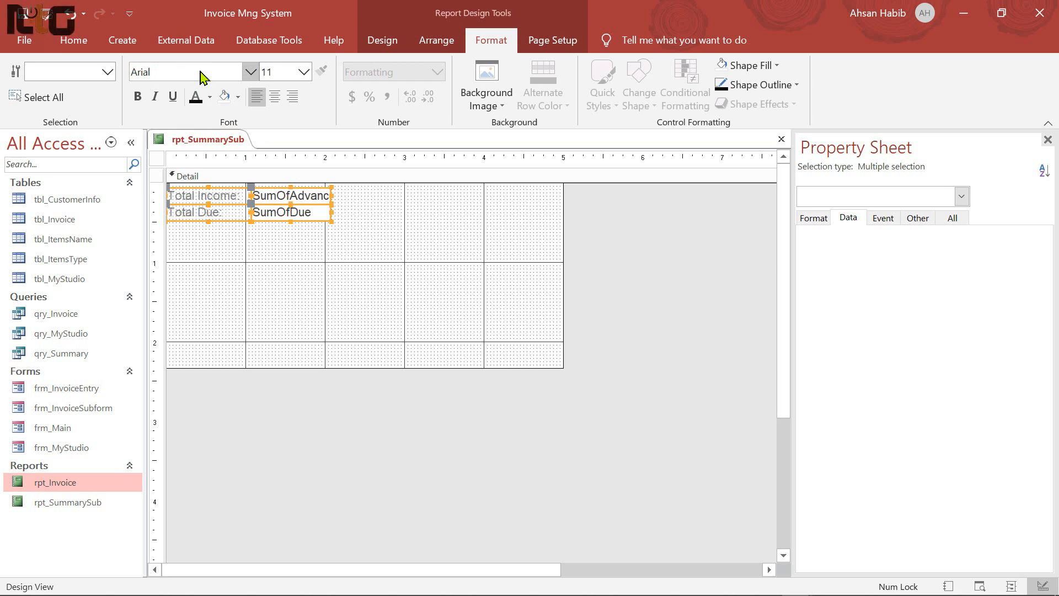
click(138, 96)
click(209, 97)
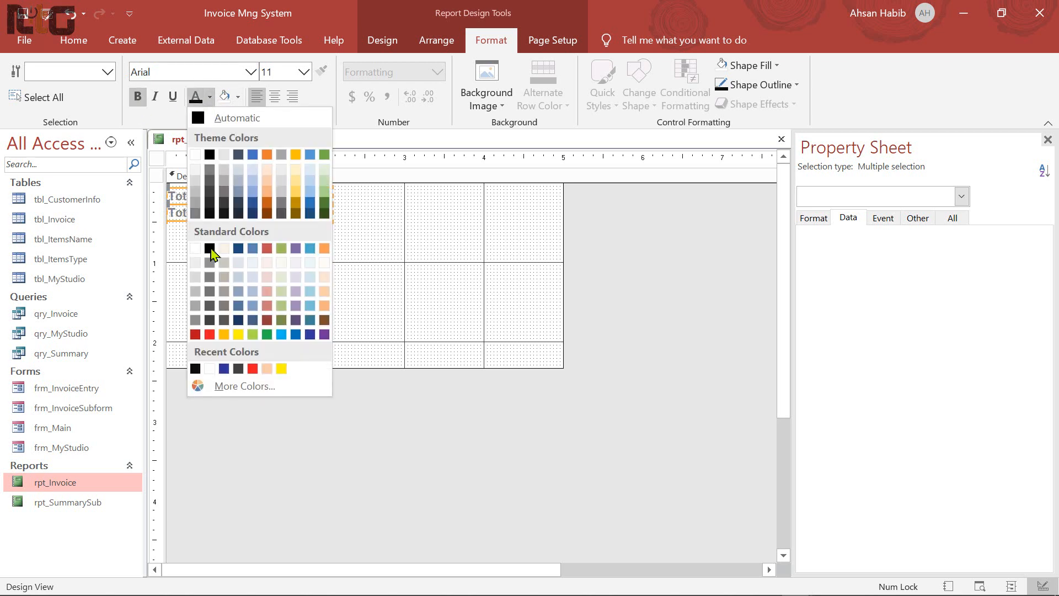
click(208, 220)
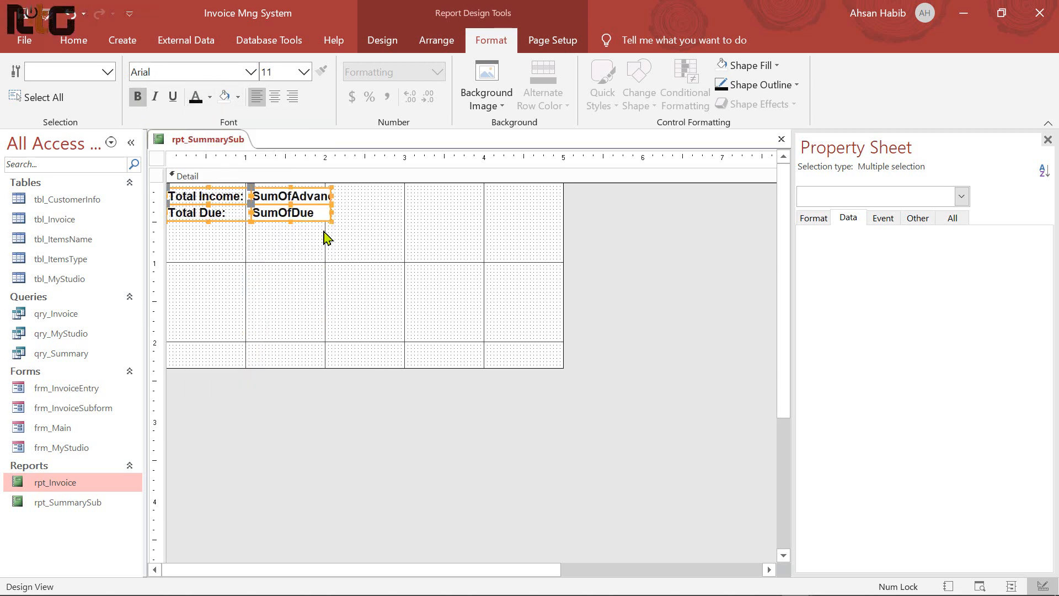
click(303, 71)
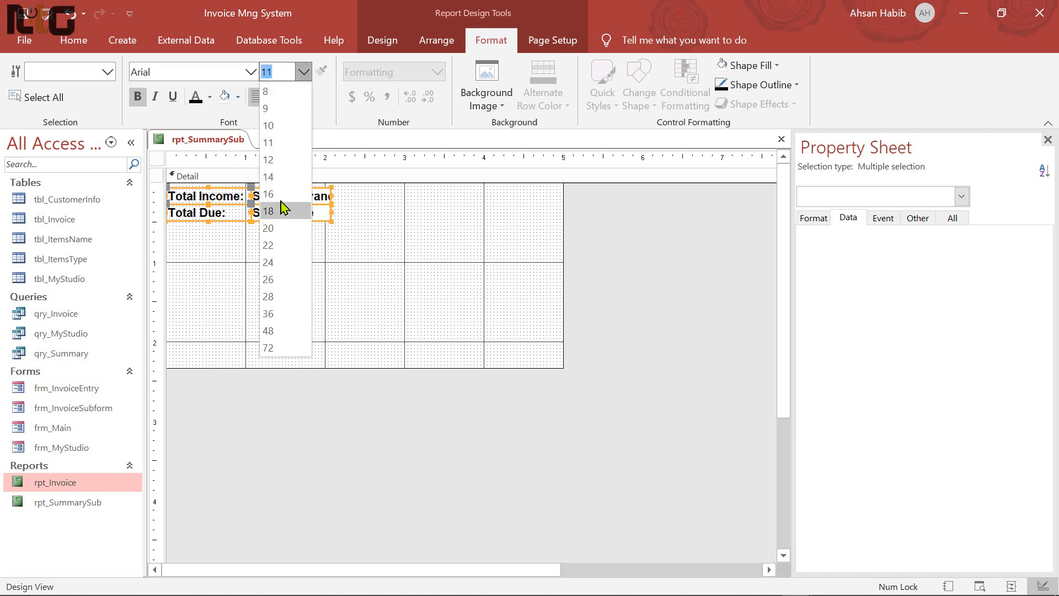
click(278, 163)
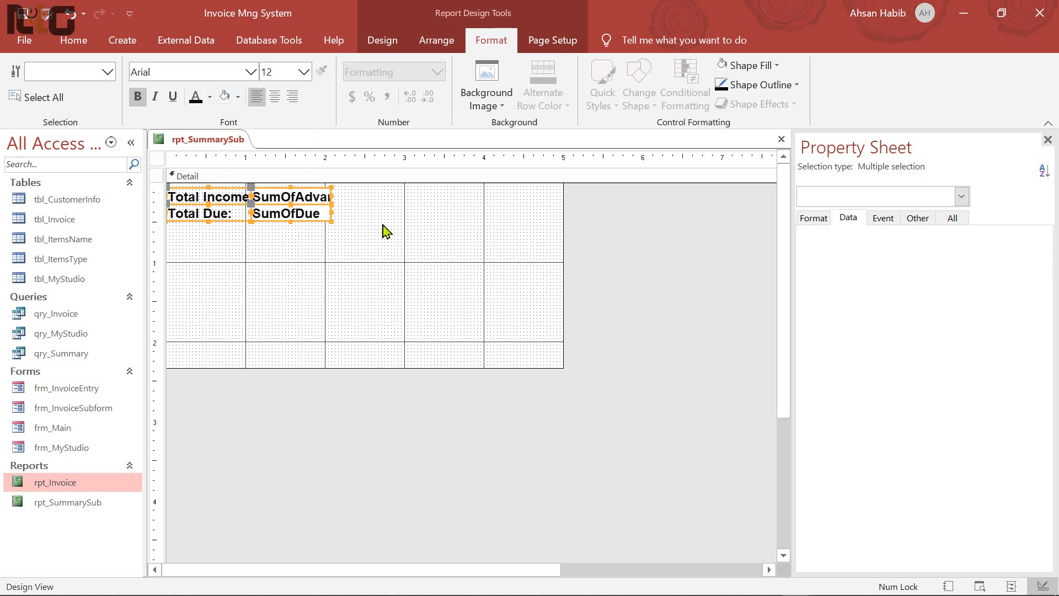
Widen both labels so 'Total Income:' fits fully
click(385, 231)
drag(316, 234, 259, 195)
click(241, 199)
shift+click(241, 216)
click(342, 244)
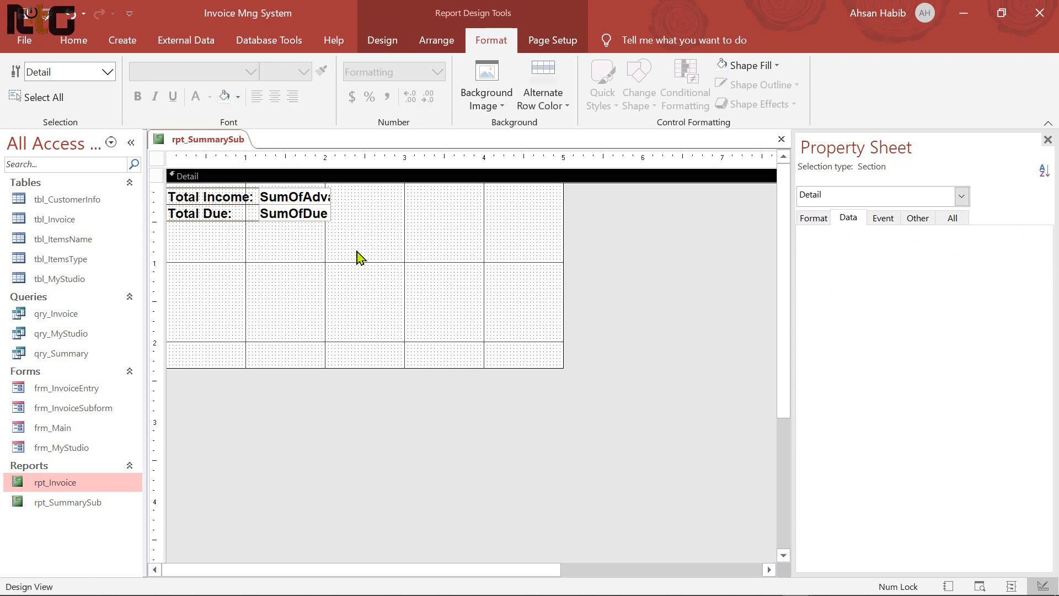
Give the Total Income label a dark green fill and outline with white text
click(213, 199)
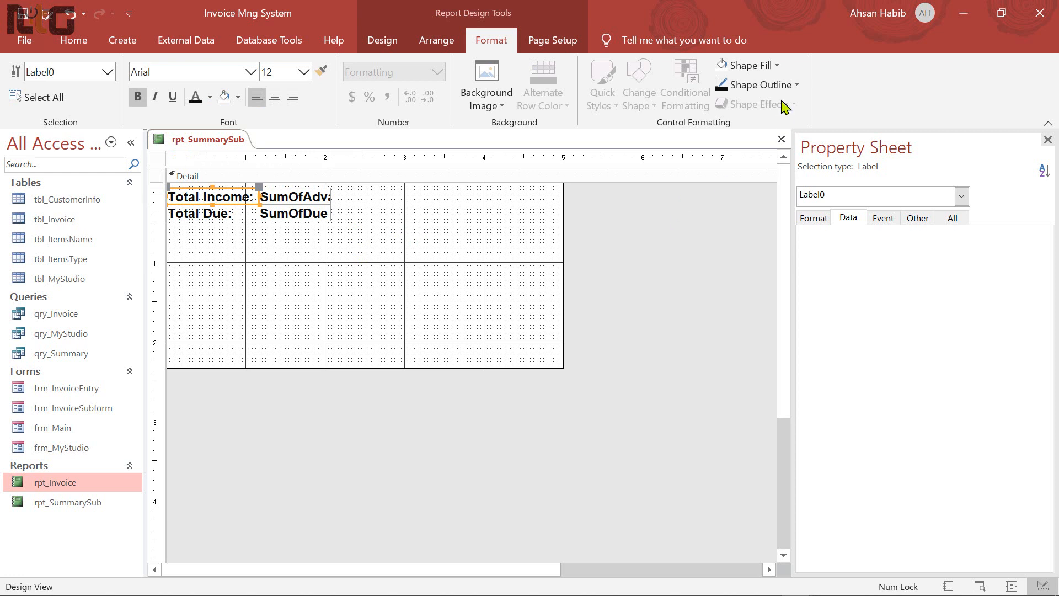
click(776, 65)
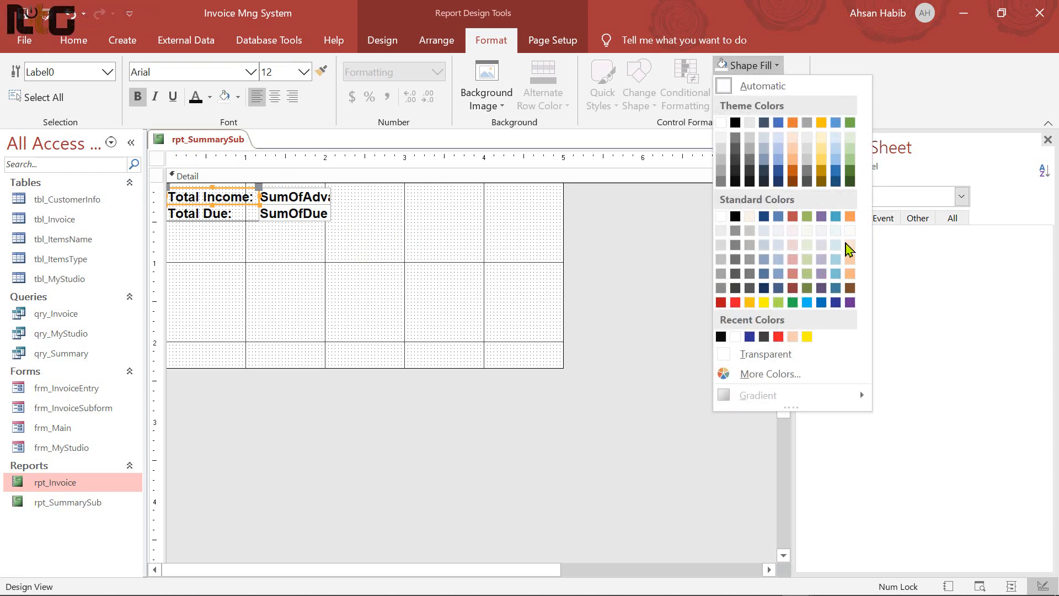
click(850, 176)
click(798, 85)
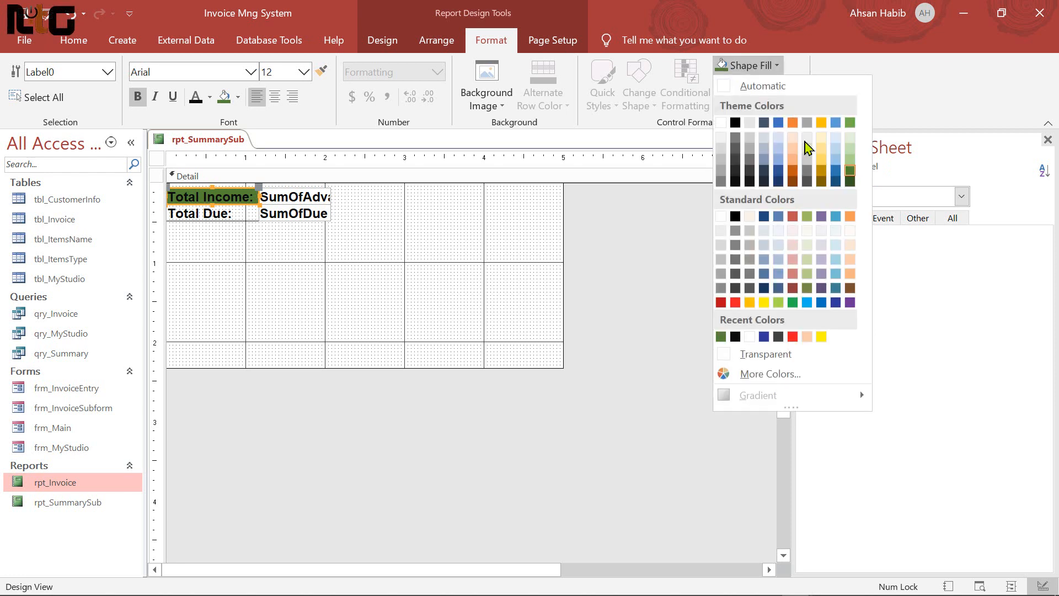
click(850, 185)
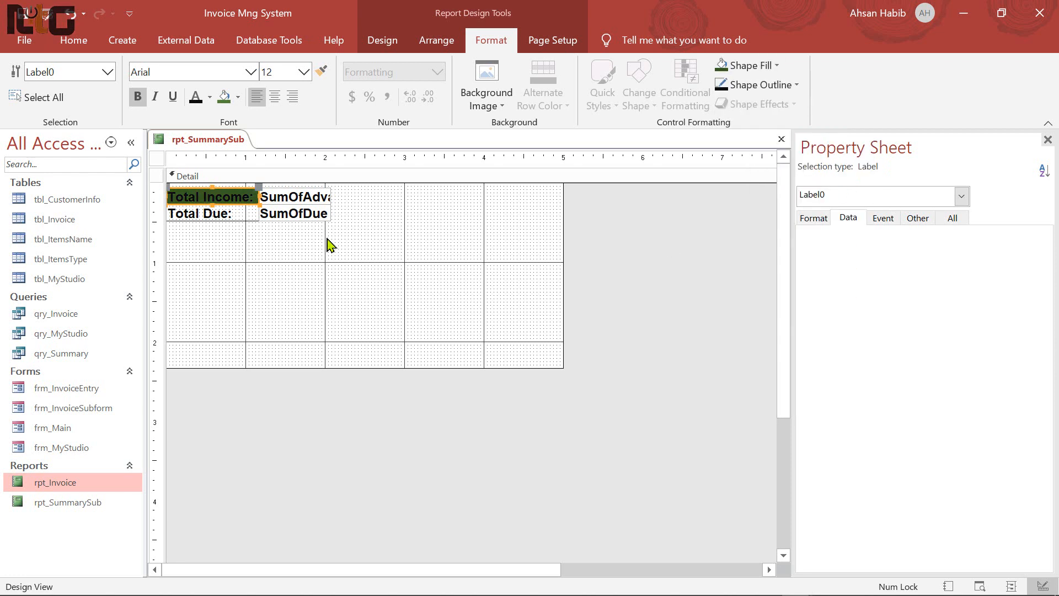
click(210, 98)
click(196, 155)
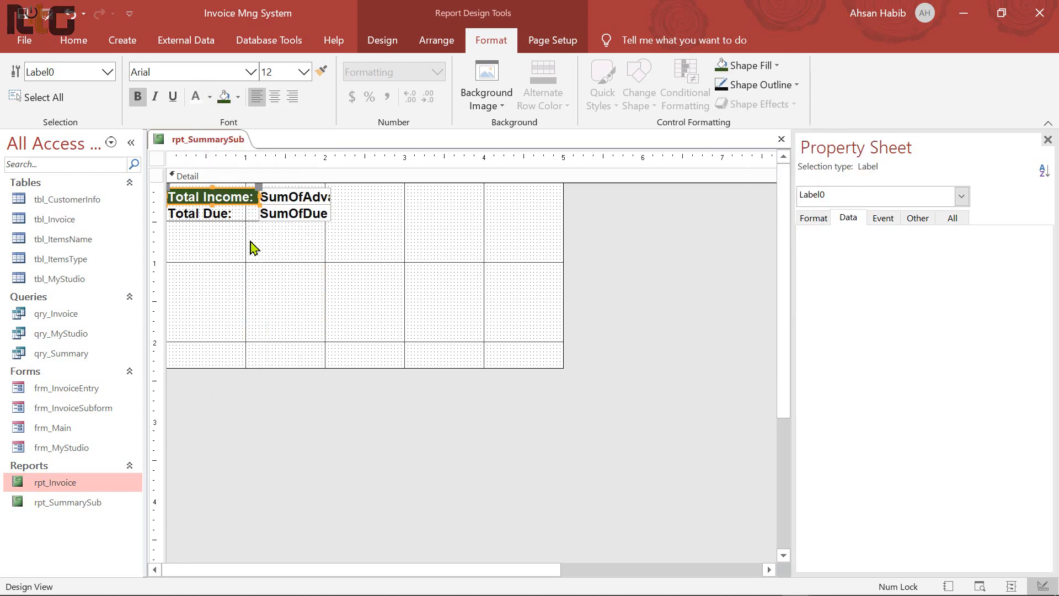
Give the Total Due label a red fill with white text
click(220, 218)
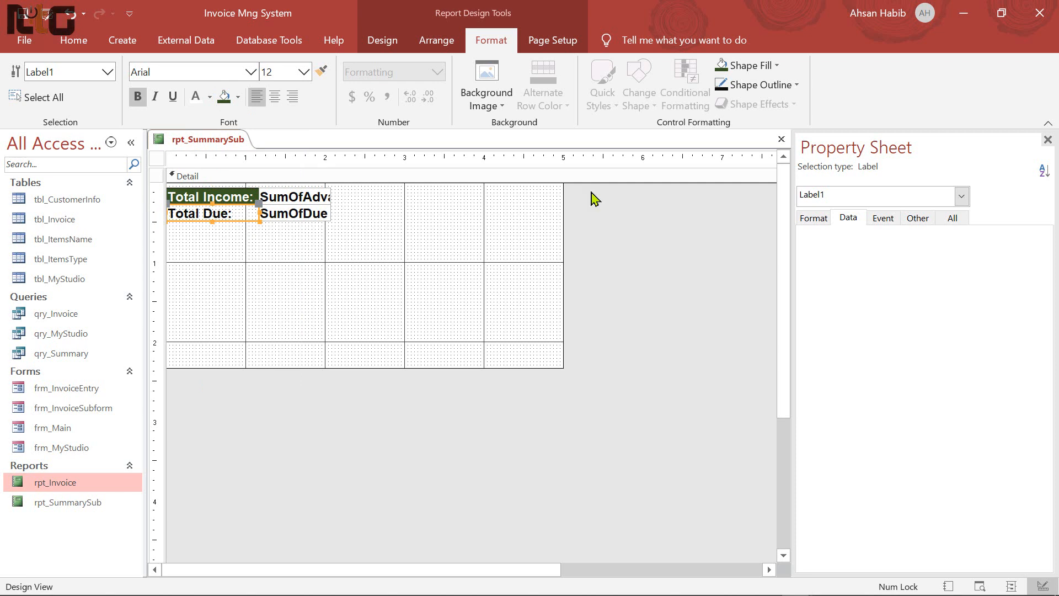
click(777, 67)
click(735, 303)
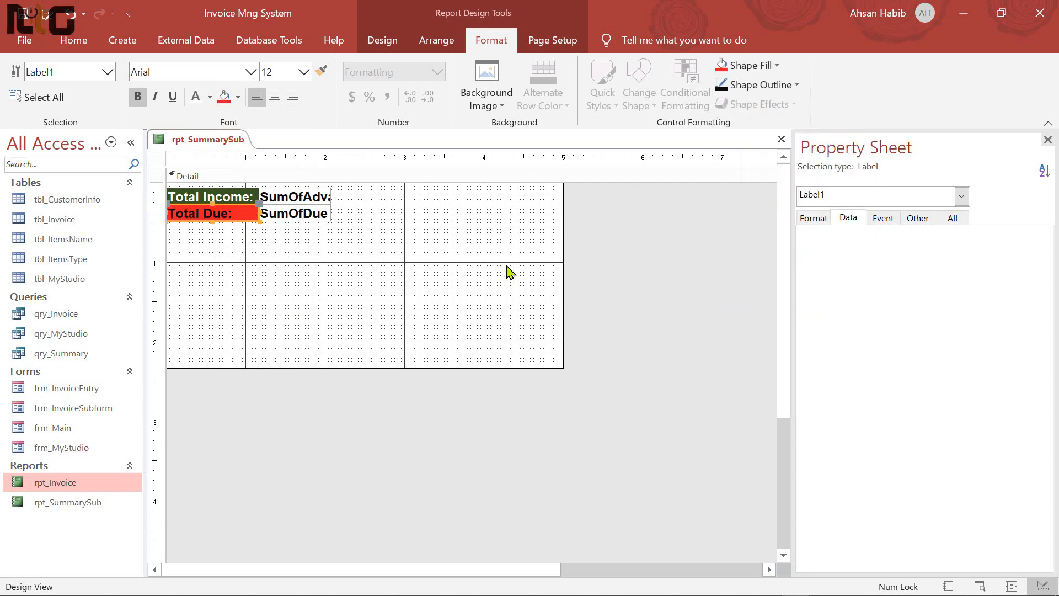
click(210, 97)
click(195, 155)
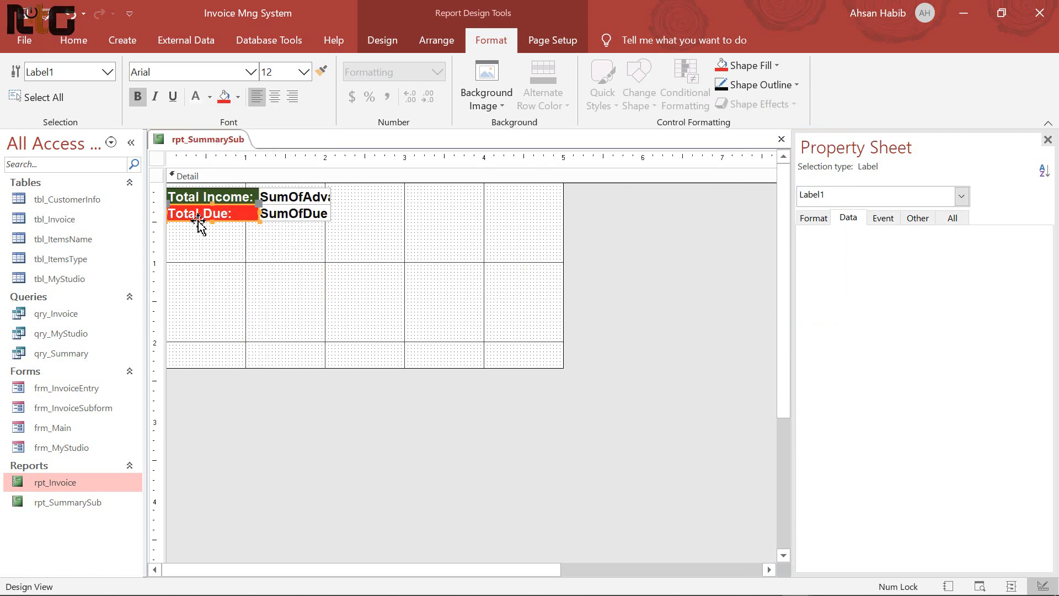
Nudge all four controls up and trim the report's width and Detail height to fit
click(292, 243)
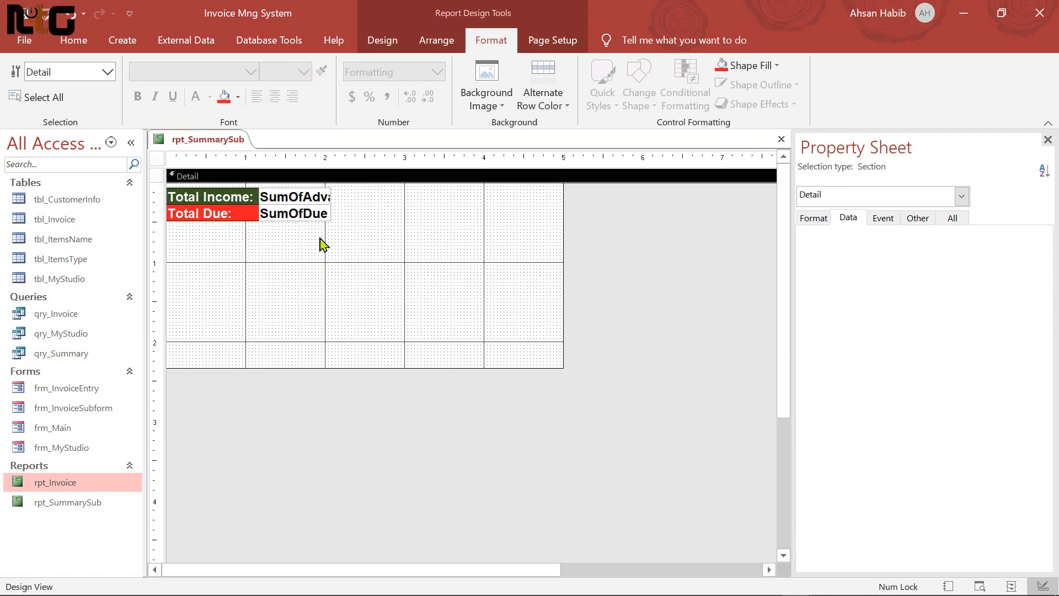
key(ctrl+a)
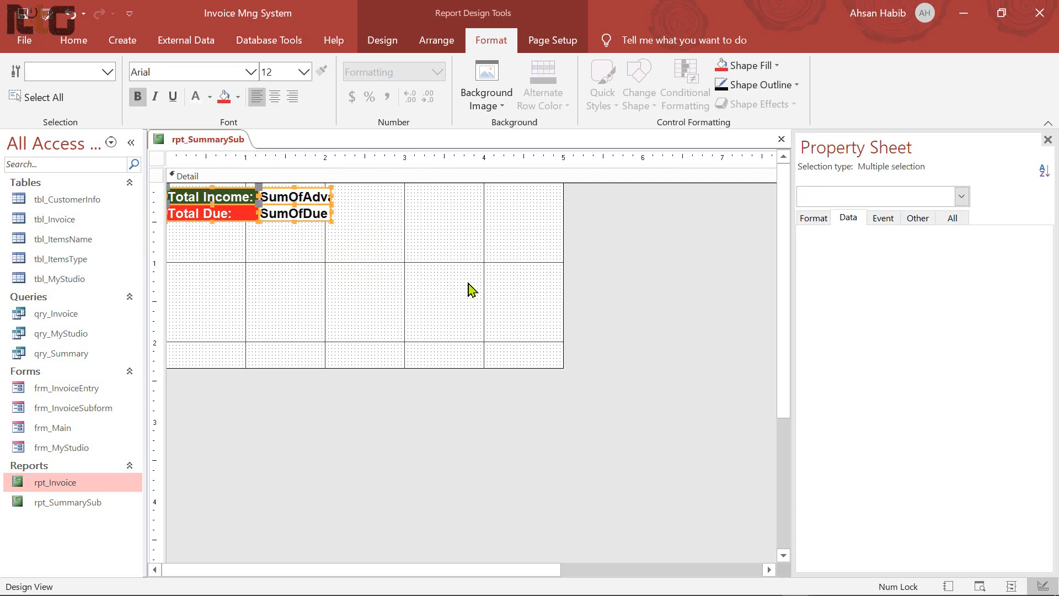
key(Up)
key(Up)
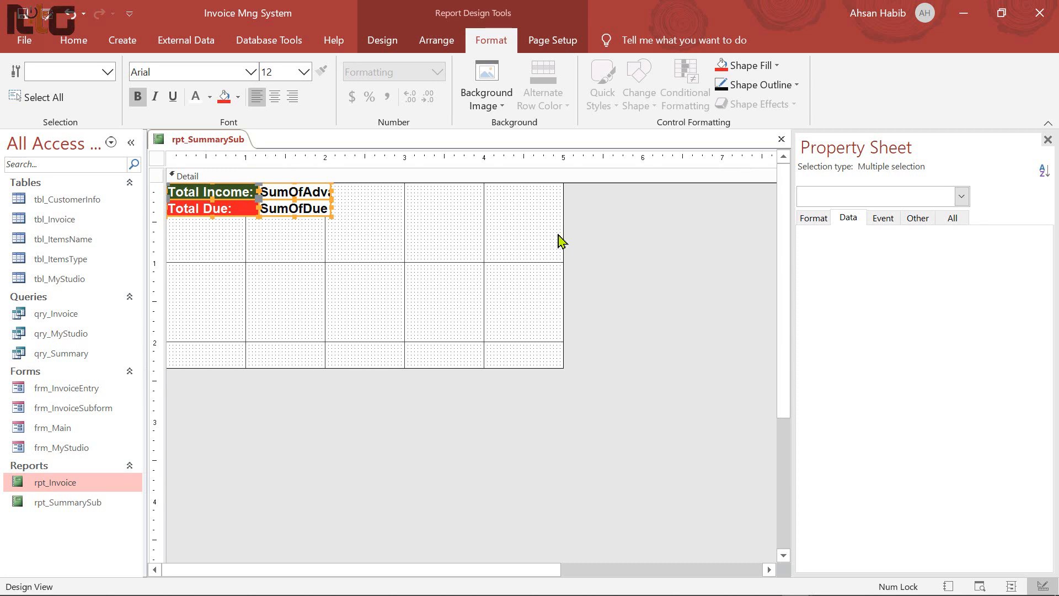
click(519, 243)
drag(563, 235, 331, 235)
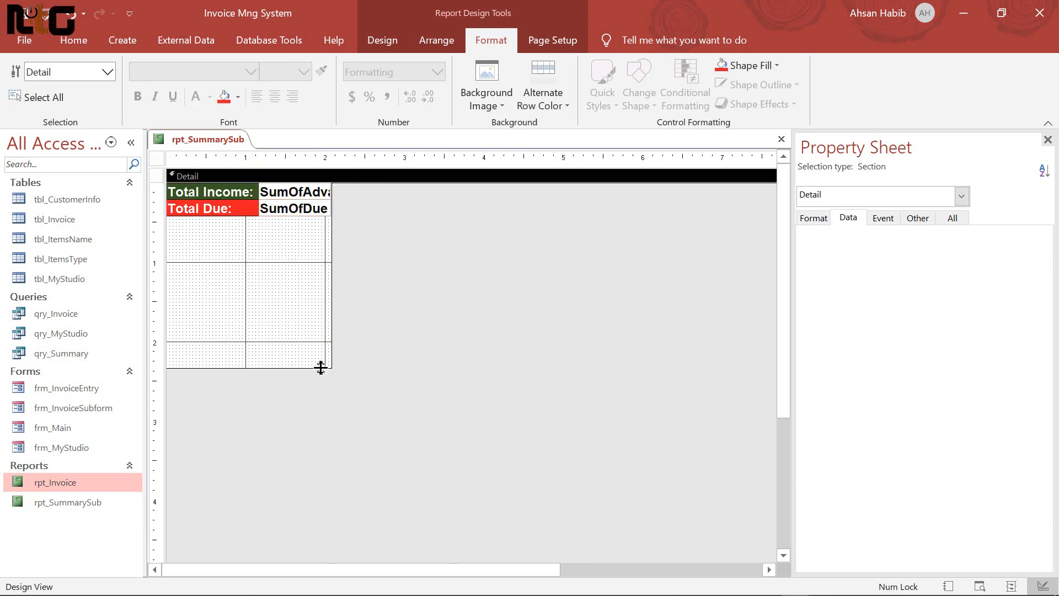
drag(320, 366, 314, 216)
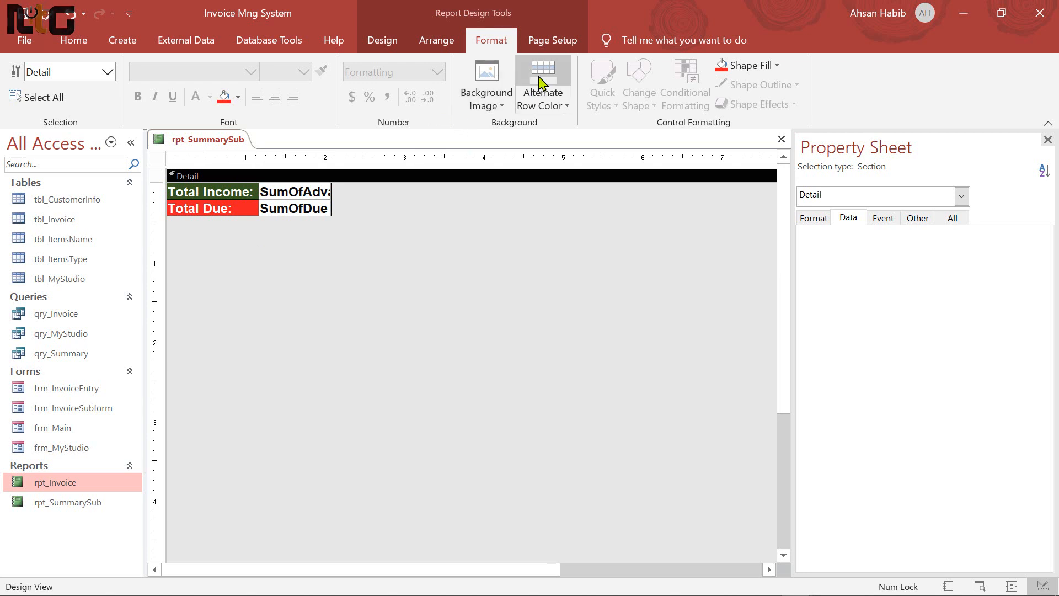
click(85, 43)
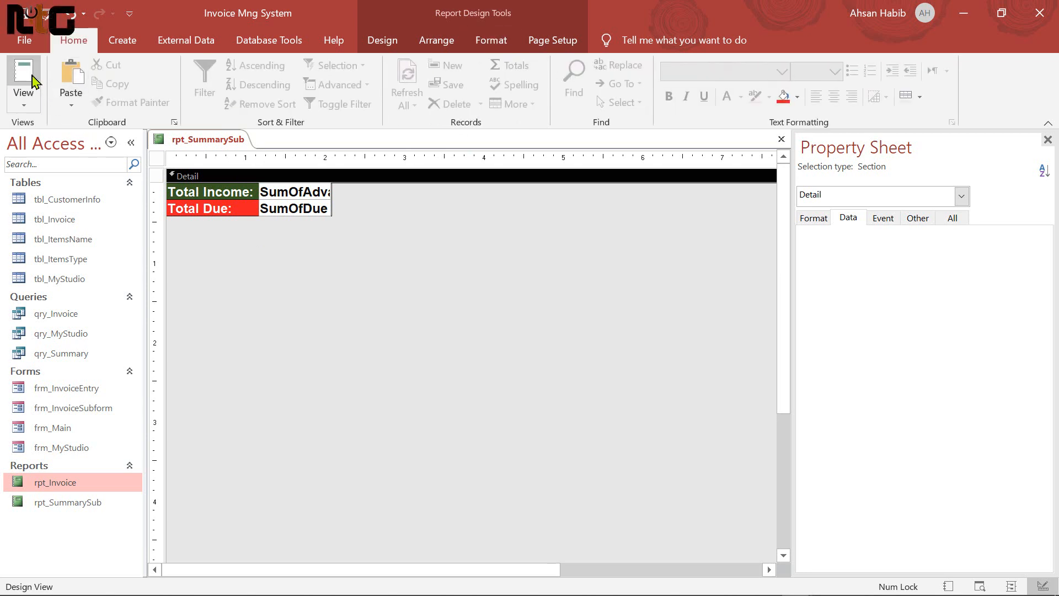
Preview rpt_SummarySub's values in Report View, then switch to Layout View
click(25, 74)
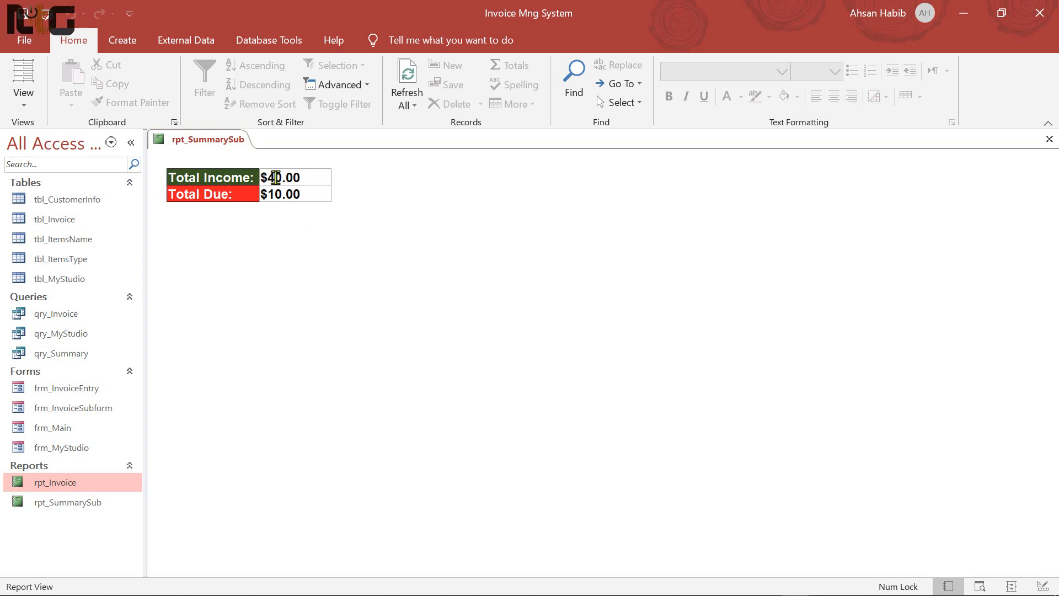
right_click(362, 197)
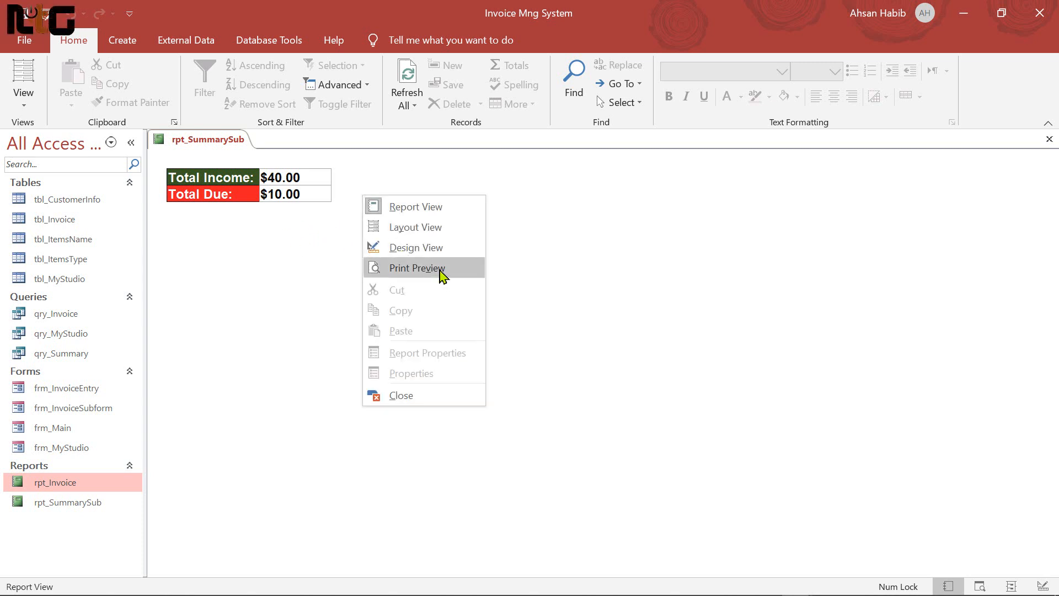
click(440, 236)
Set the $40.00 and $10.00 totals to Standard format and close the report
click(307, 193)
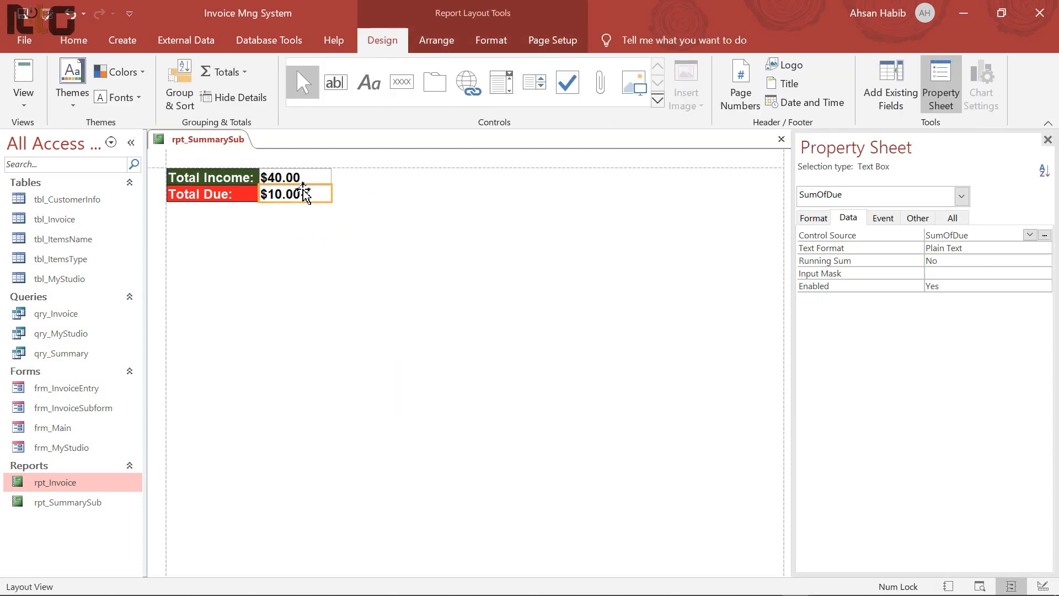
shift+click(307, 177)
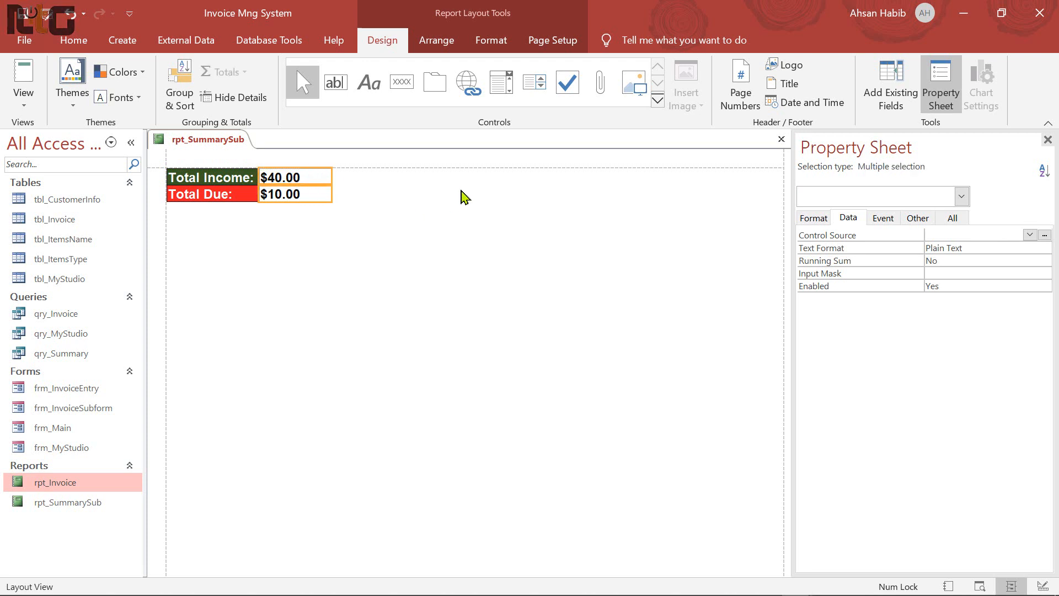
click(814, 218)
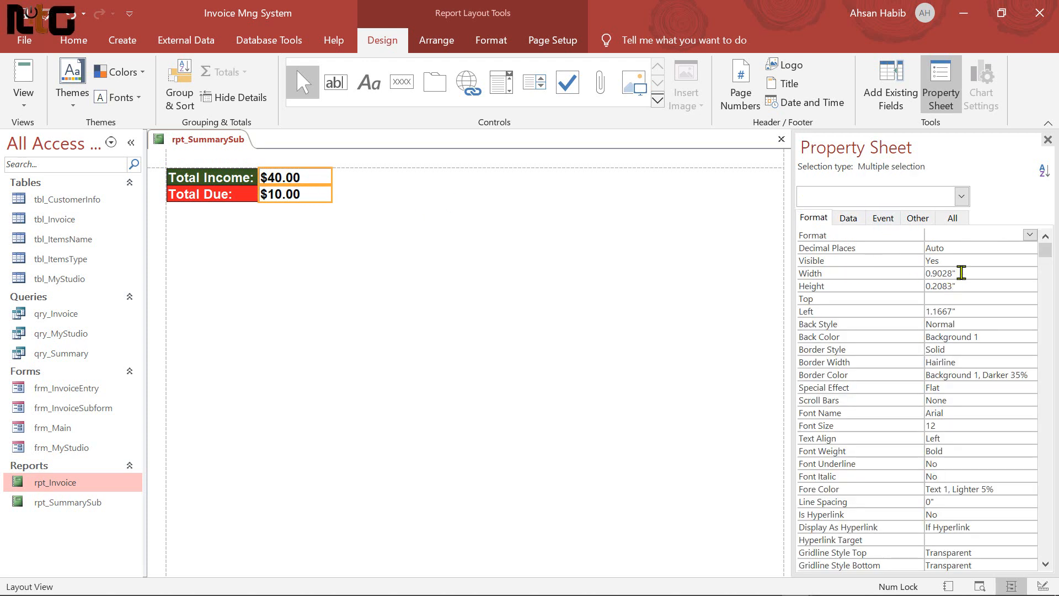
click(1031, 236)
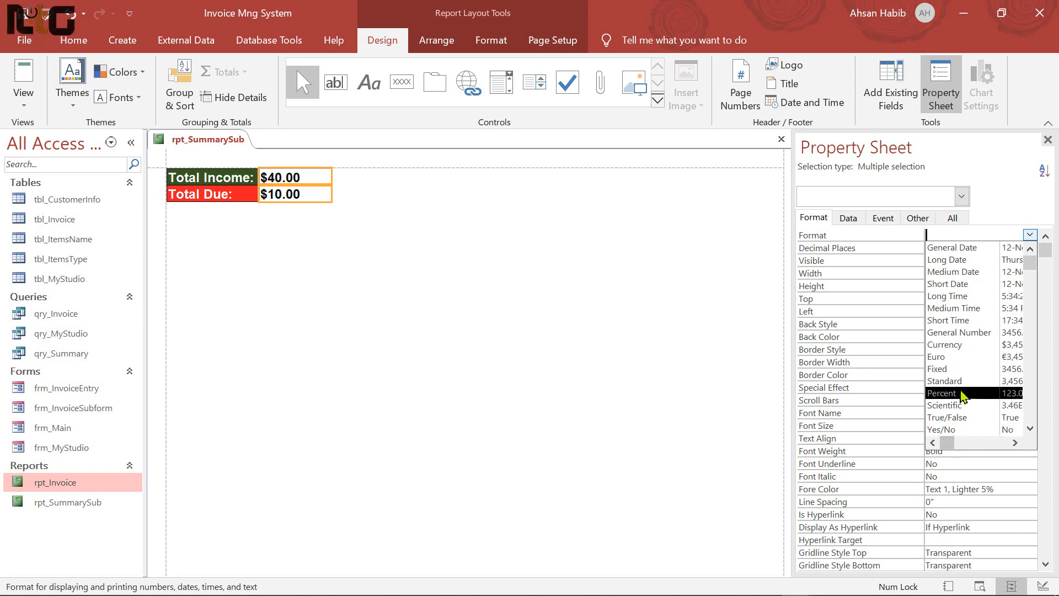
click(944, 381)
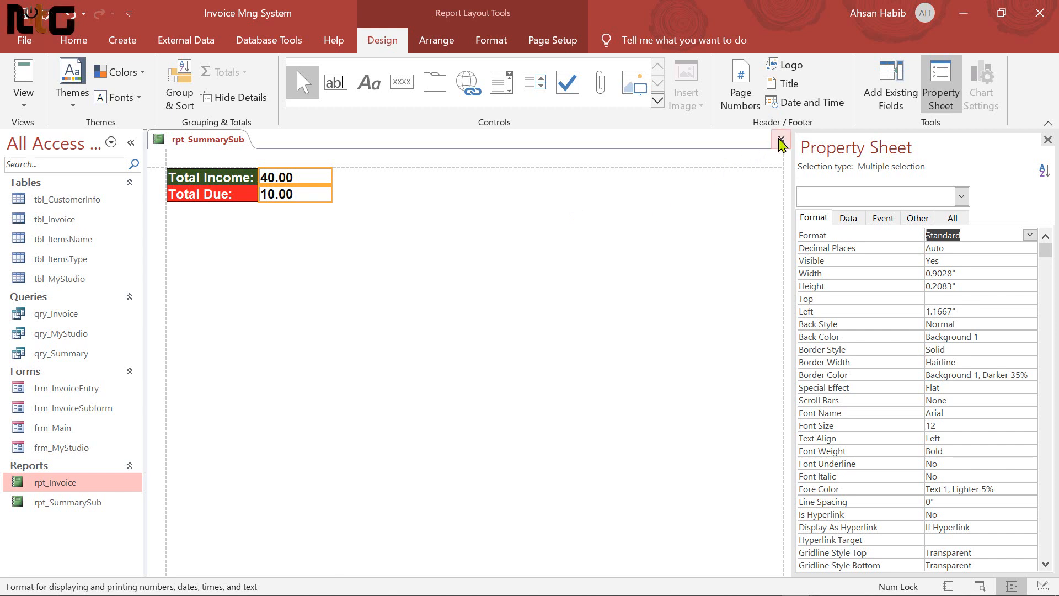
click(781, 142)
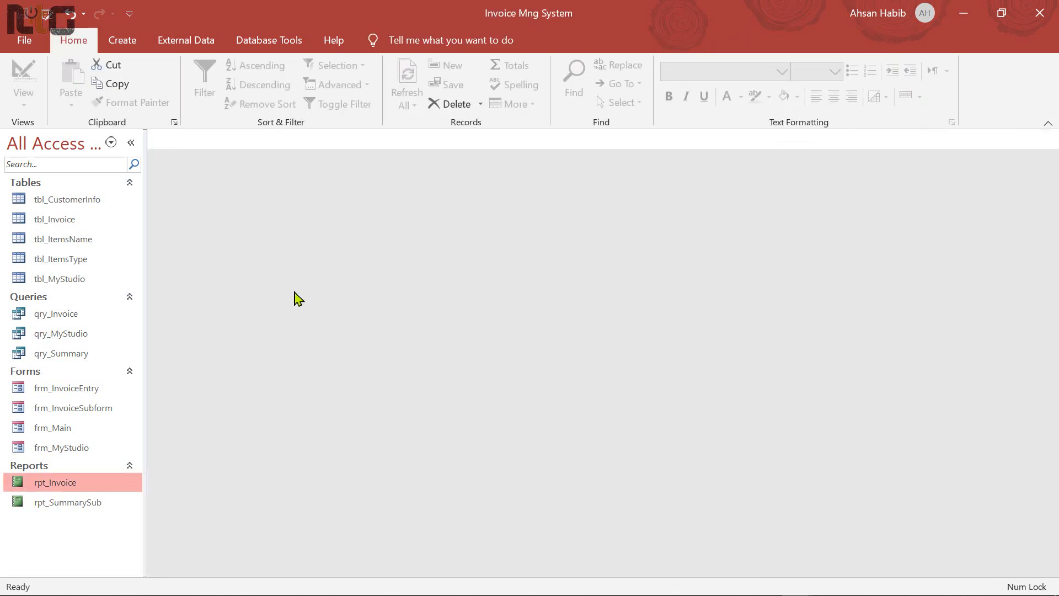
Open frm_Main in Design View and drop rpt_SummarySub onto its detail area
right_click(70, 428)
click(138, 243)
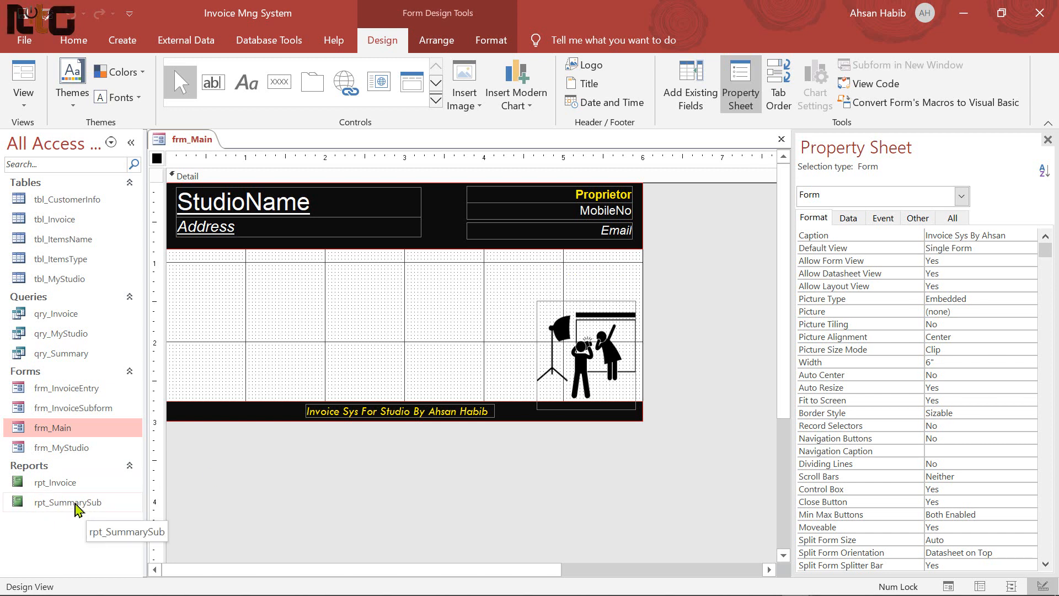
drag(66, 510, 452, 285)
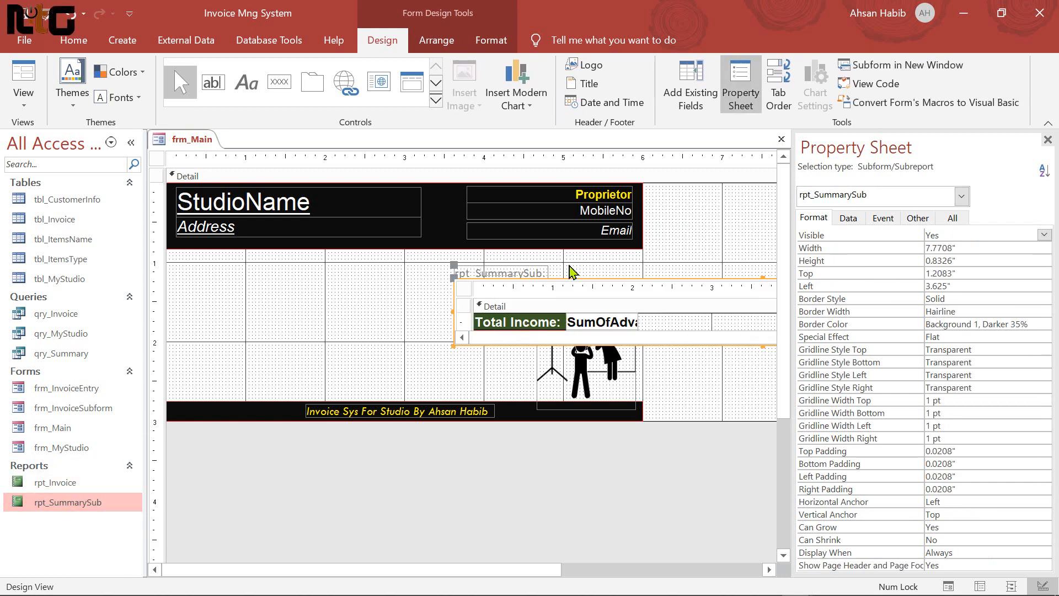
Delete the subreport's caption label and adjust the subreport's size
click(513, 274)
key(Delete)
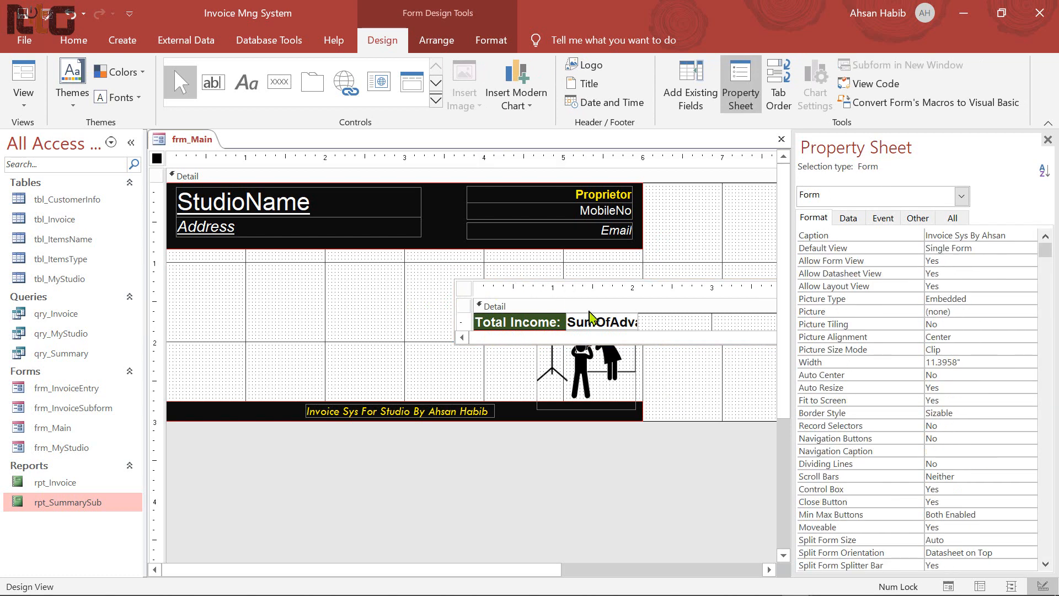
click(542, 288)
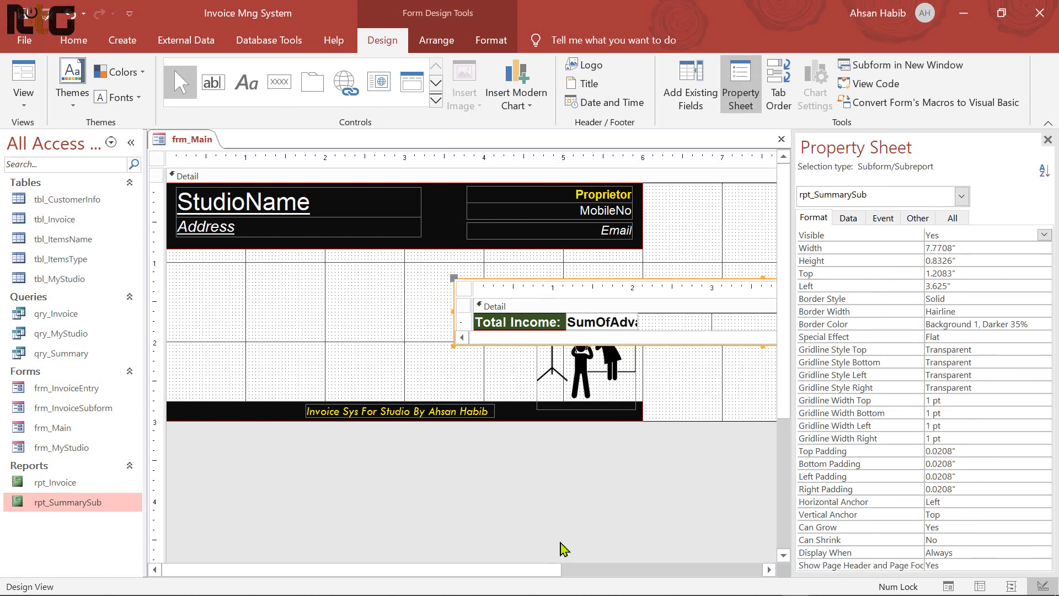
drag(539, 569, 634, 568)
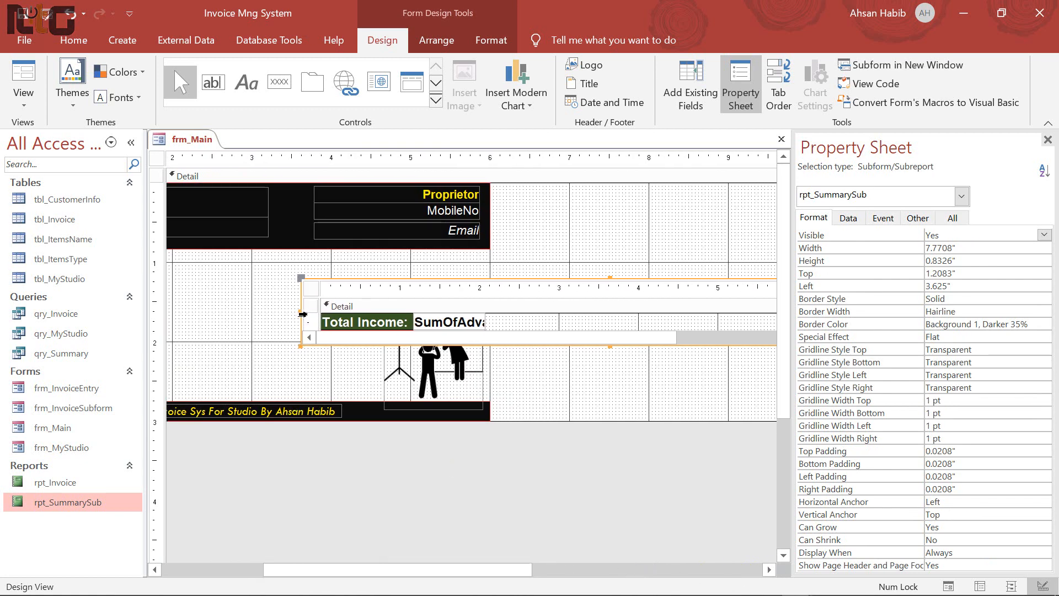
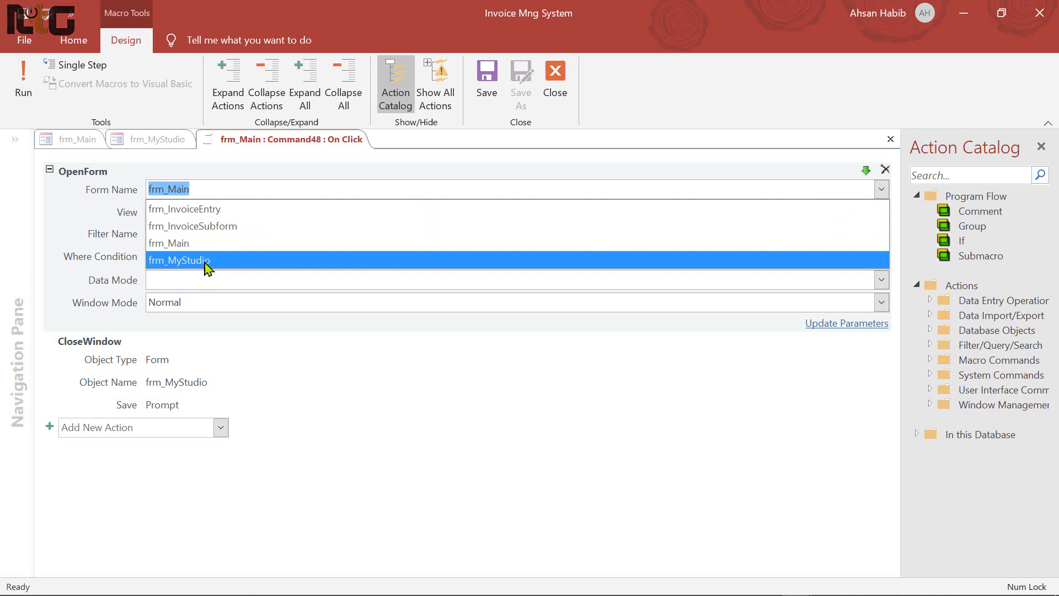
Set the My Info macro's OpenForm to frm_MyStudio and CloseWindow object to frm_Main
click(229, 262)
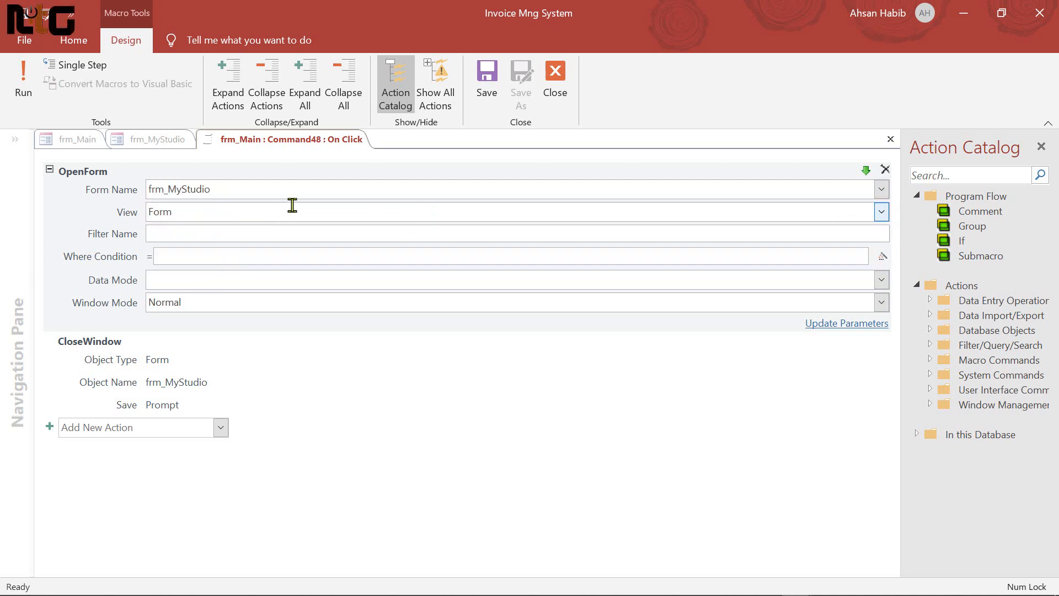
click(188, 394)
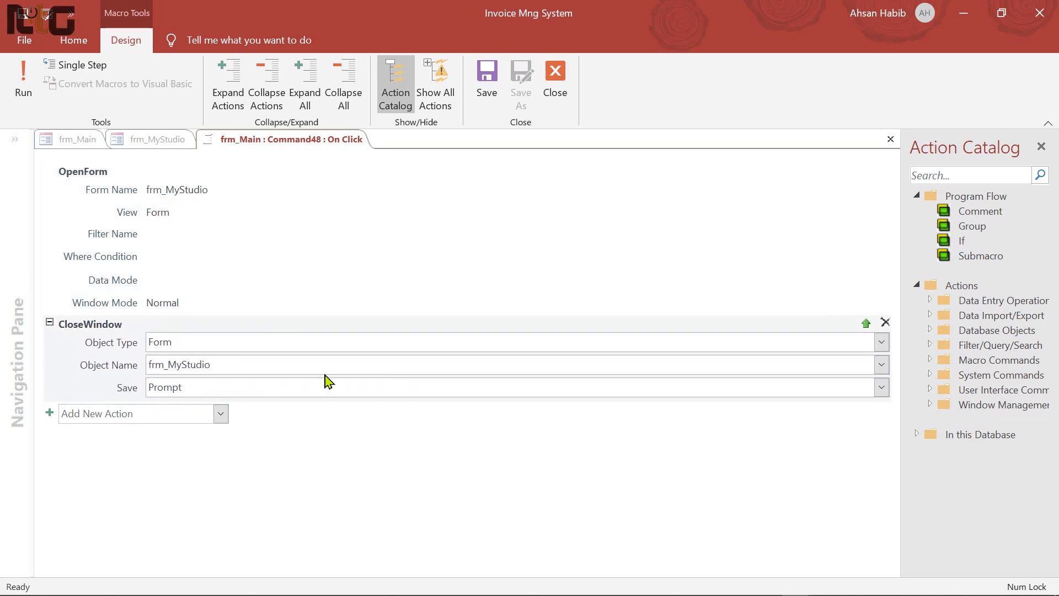
click(883, 366)
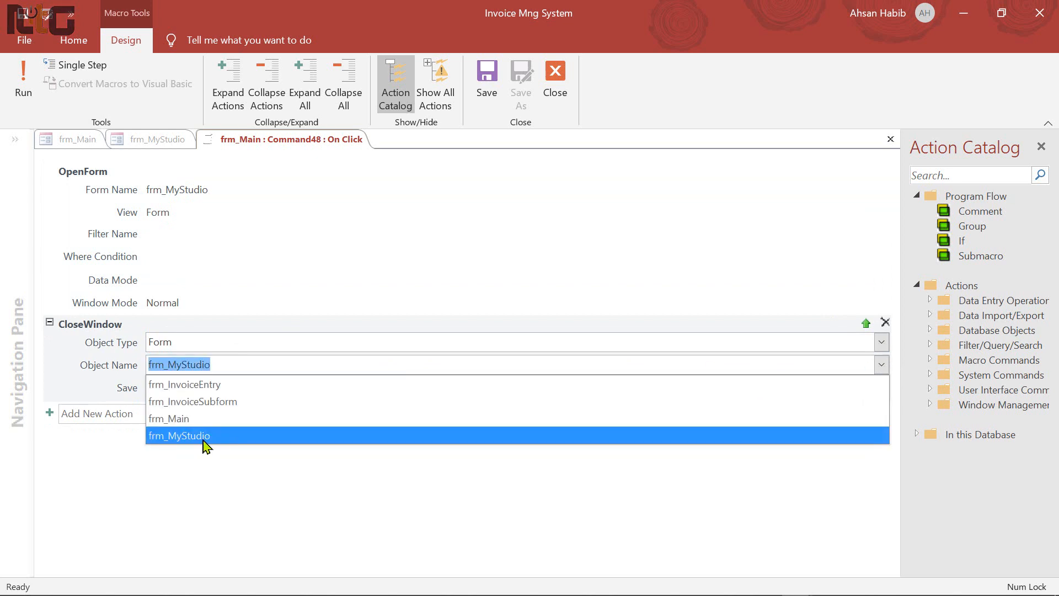
click(211, 421)
click(318, 389)
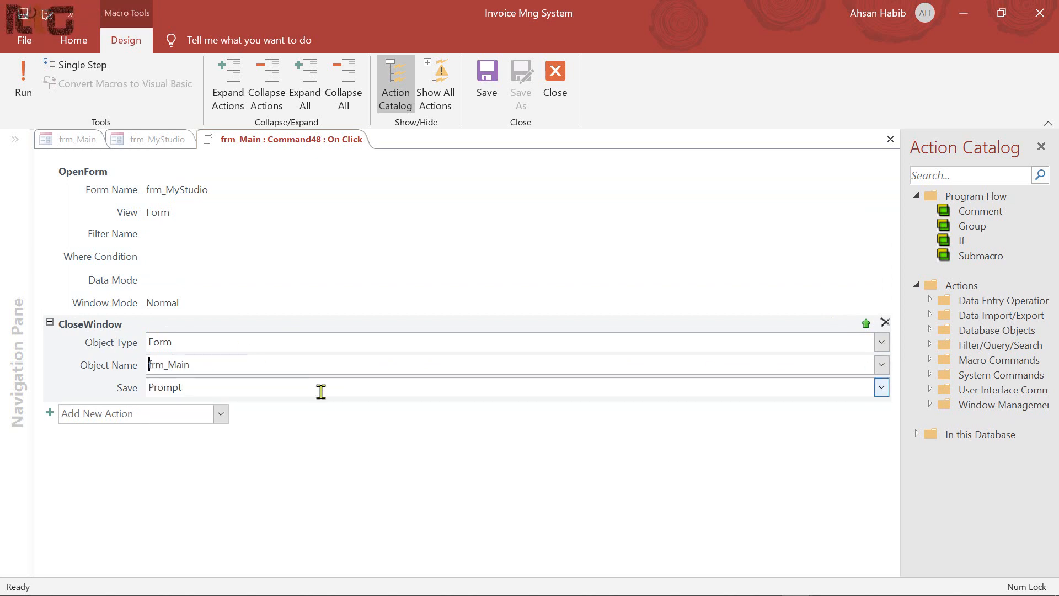
Close the macro, return to frm_Main's design and select the Invoice button
click(486, 80)
click(555, 82)
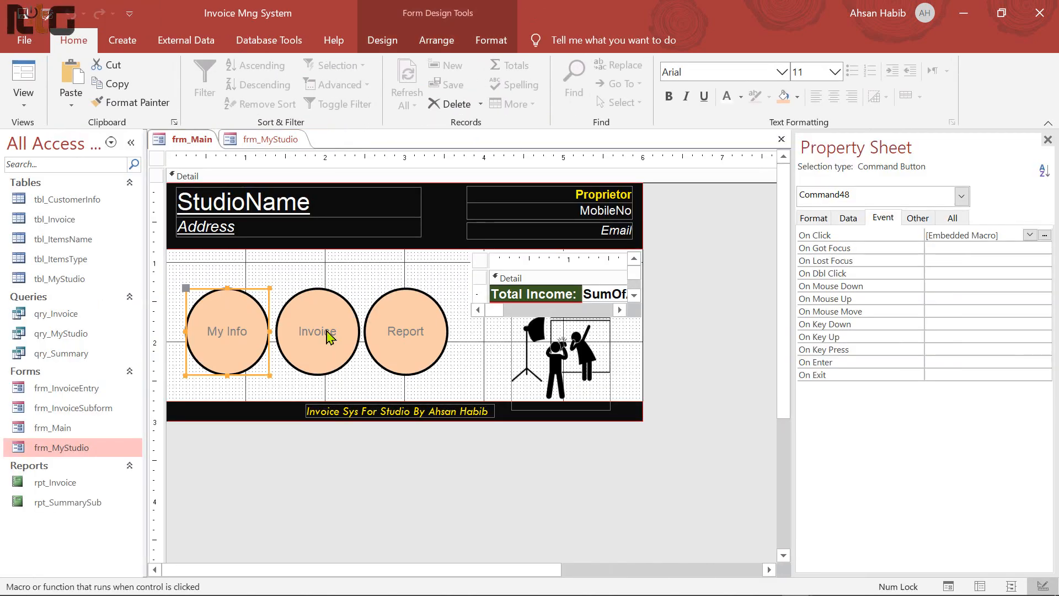
click(327, 333)
In the Invoice button's click macro, set OpenForm's form name to frm_InvoiceEntry
click(1044, 235)
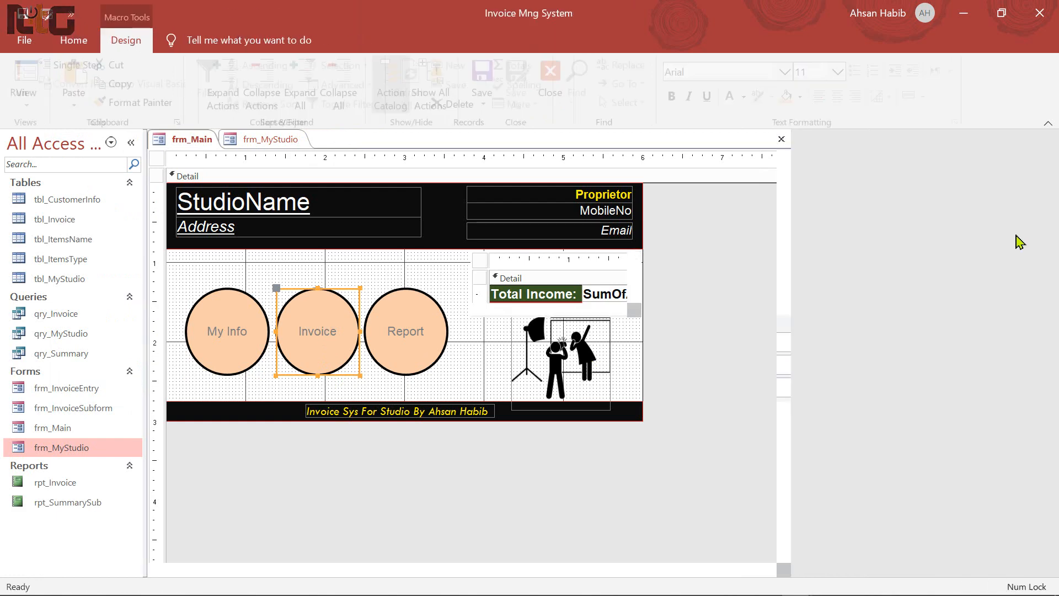
click(167, 194)
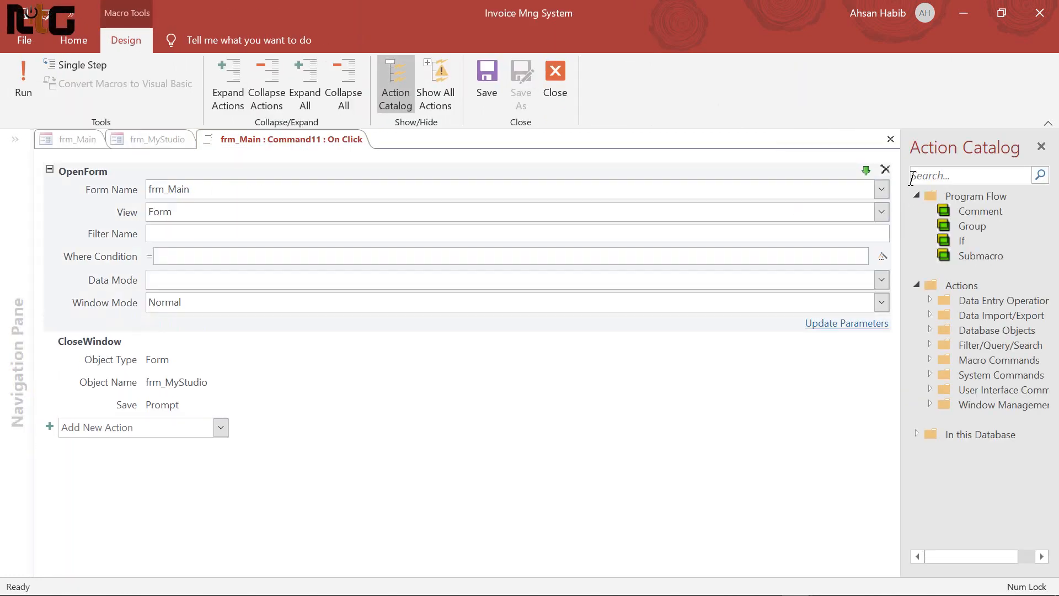
click(882, 189)
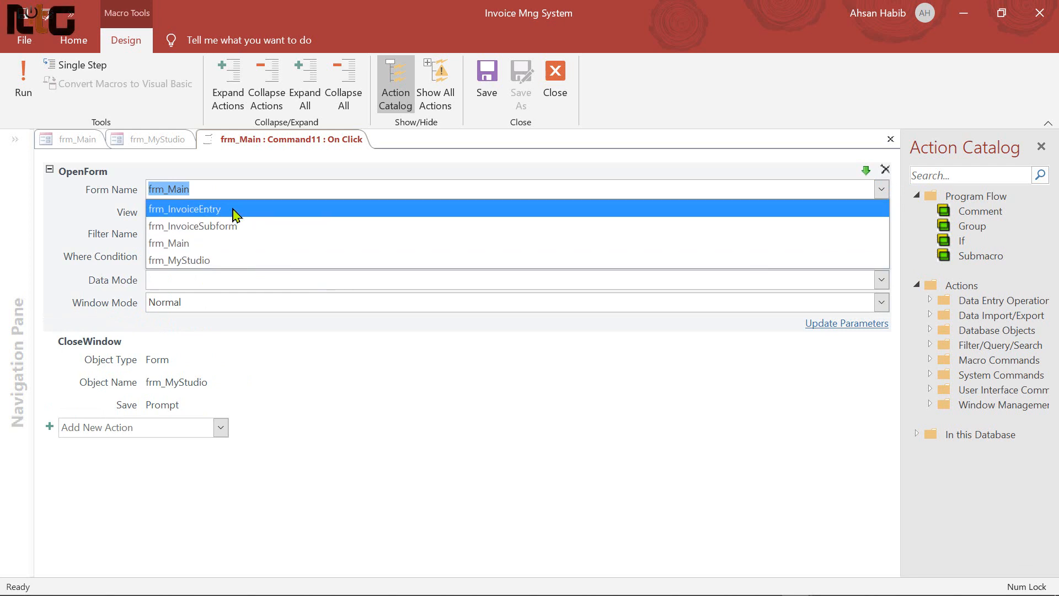
click(235, 215)
Set the CloseWindow object to frm_Main, then save and close the macro
click(196, 371)
click(257, 364)
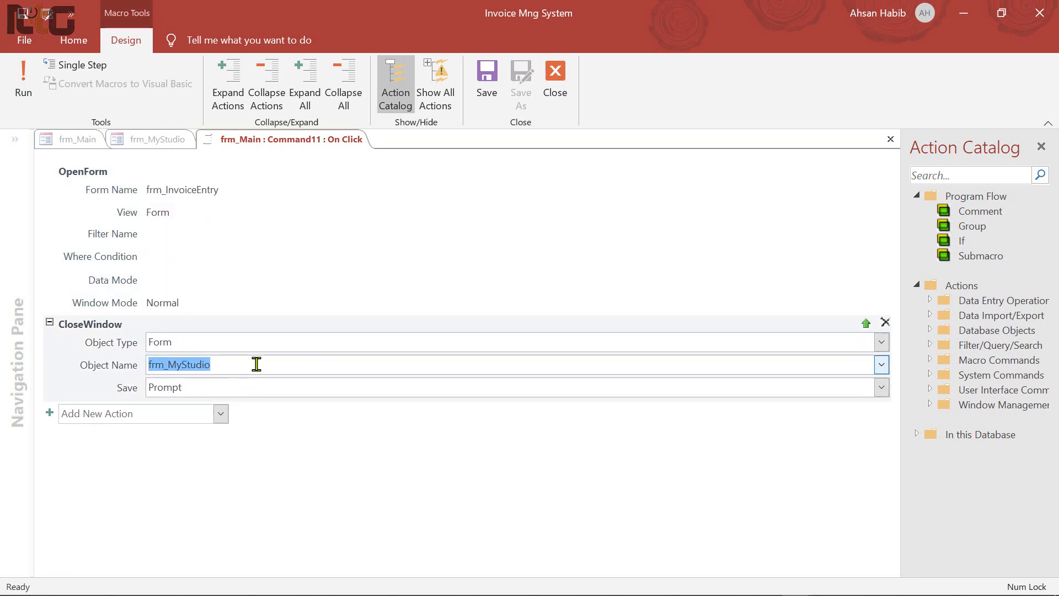
click(881, 364)
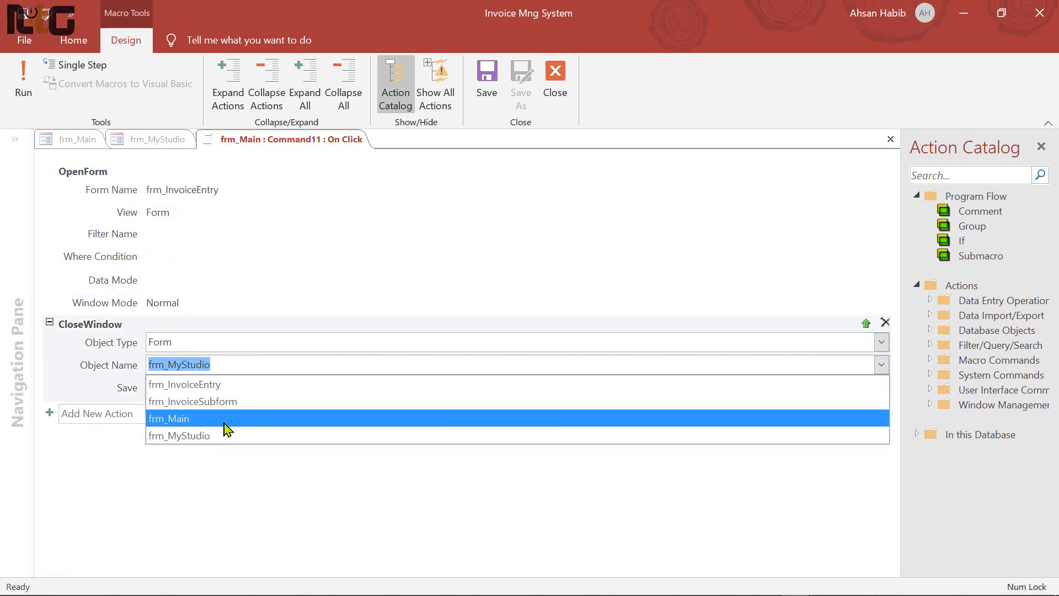
click(225, 422)
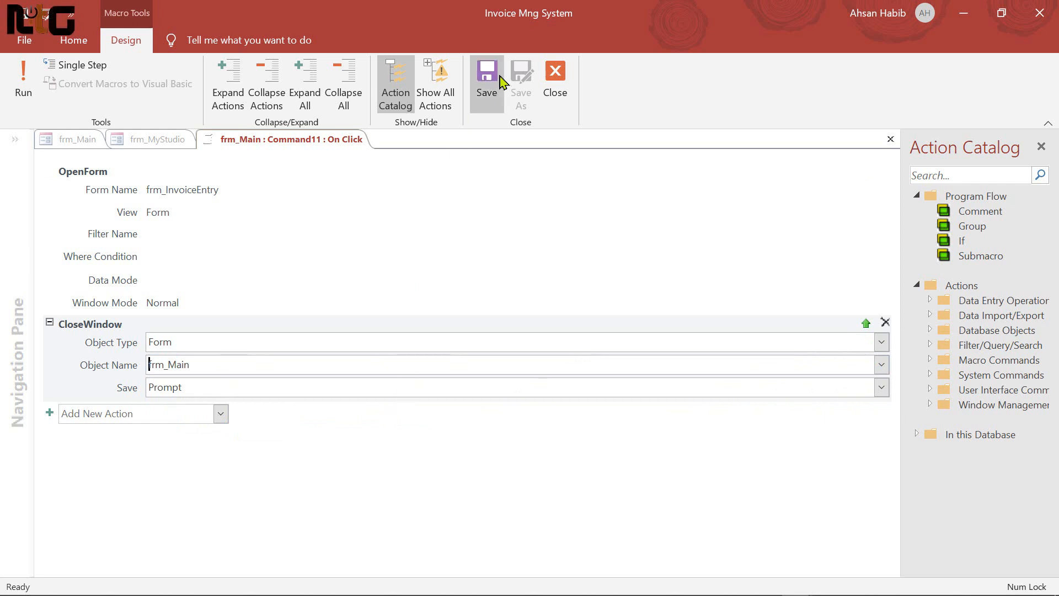
click(486, 83)
click(555, 82)
click(412, 327)
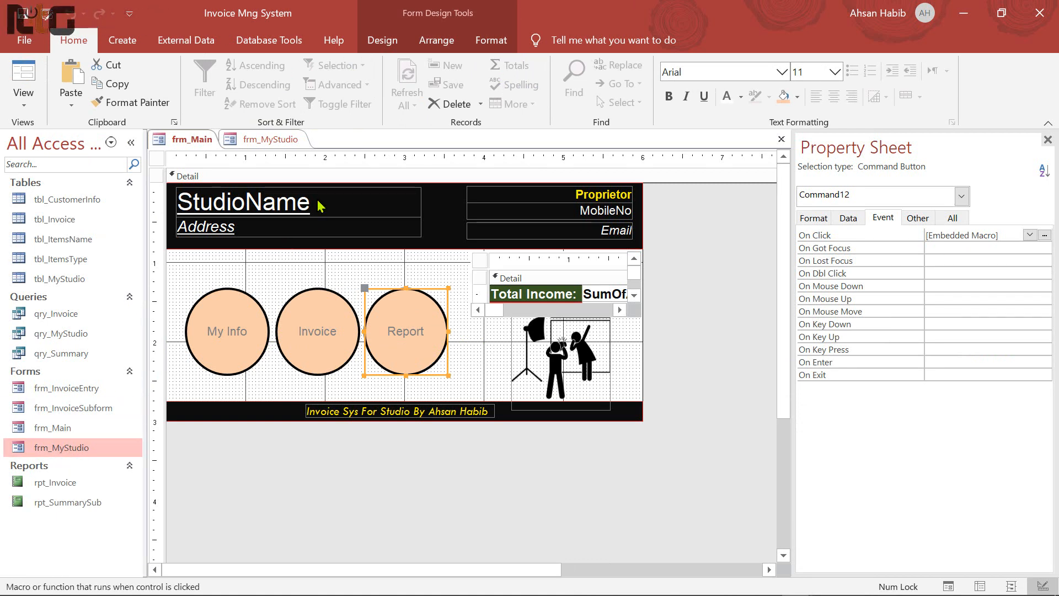
Close frm_MyStudio's design and open frm_InvoiceEntry in Design View
click(272, 142)
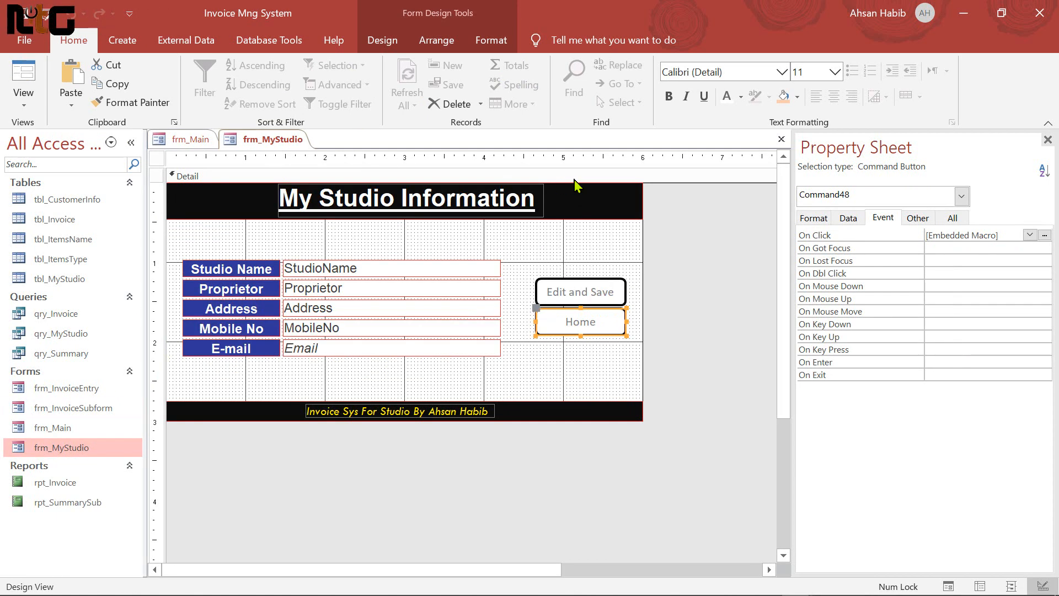
click(781, 139)
click(92, 450)
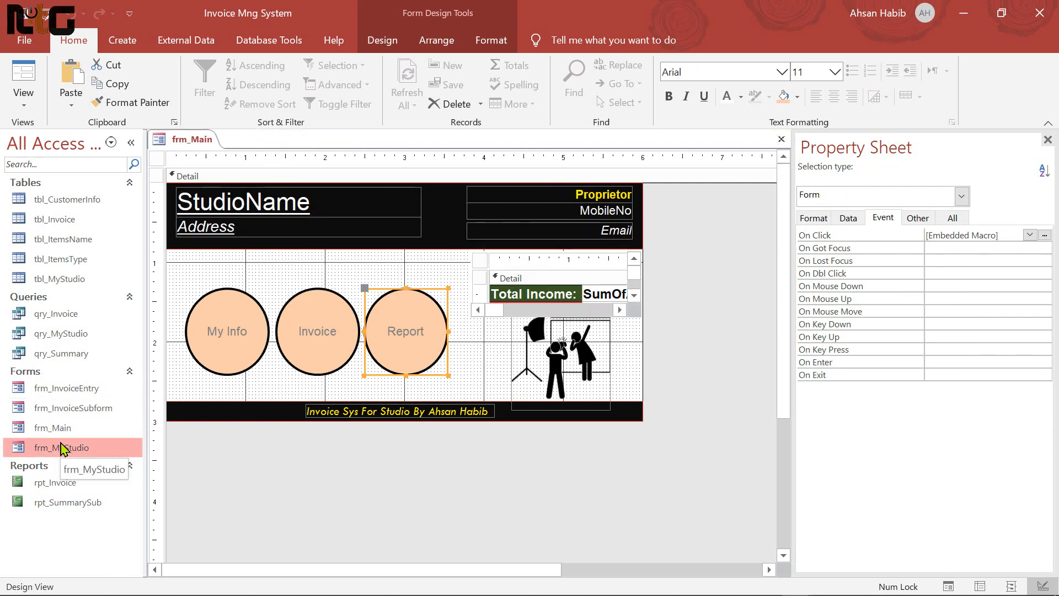
click(83, 388)
right_click(83, 389)
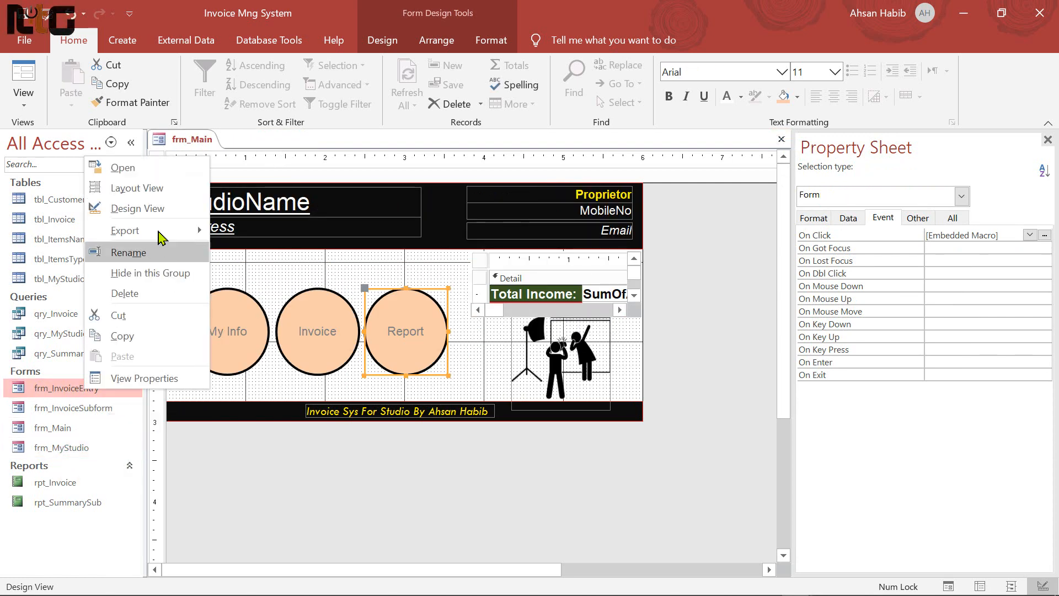
click(155, 208)
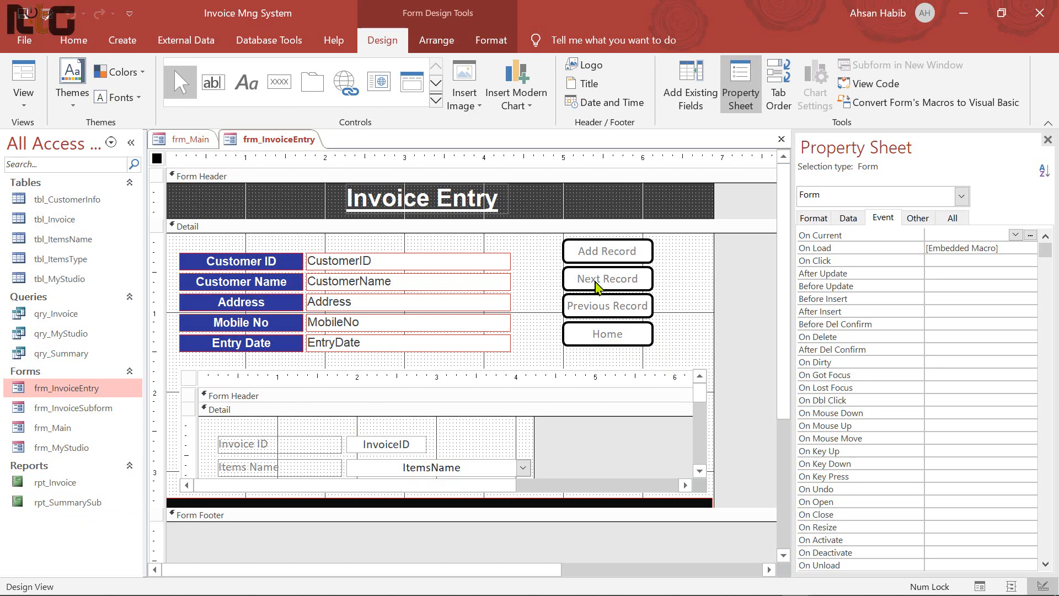
Add a text-labelled command button that previews rpt_Invoice beside the record buttons
click(280, 82)
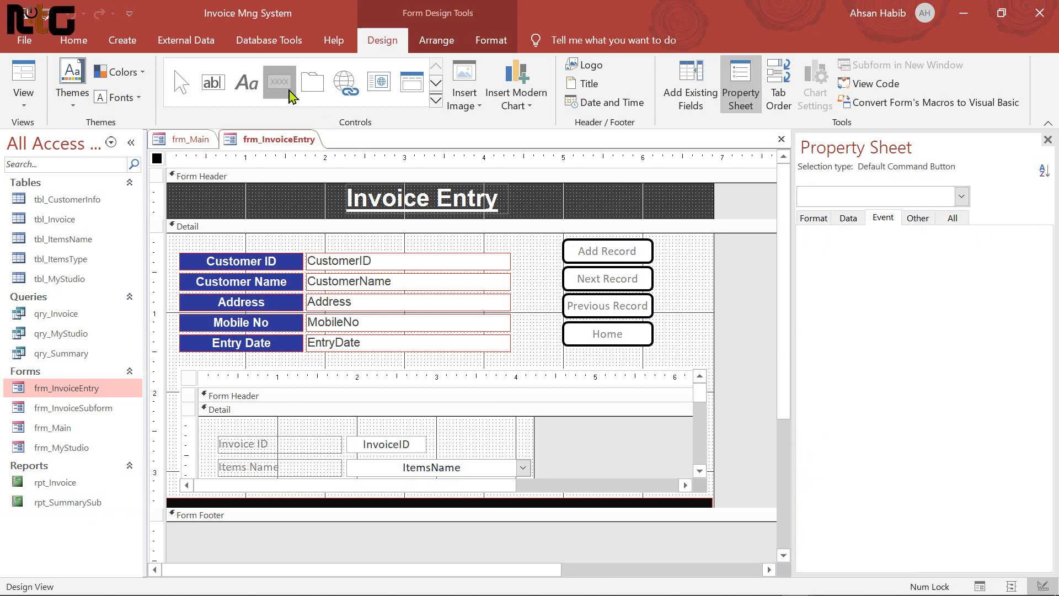
click(540, 311)
click(499, 260)
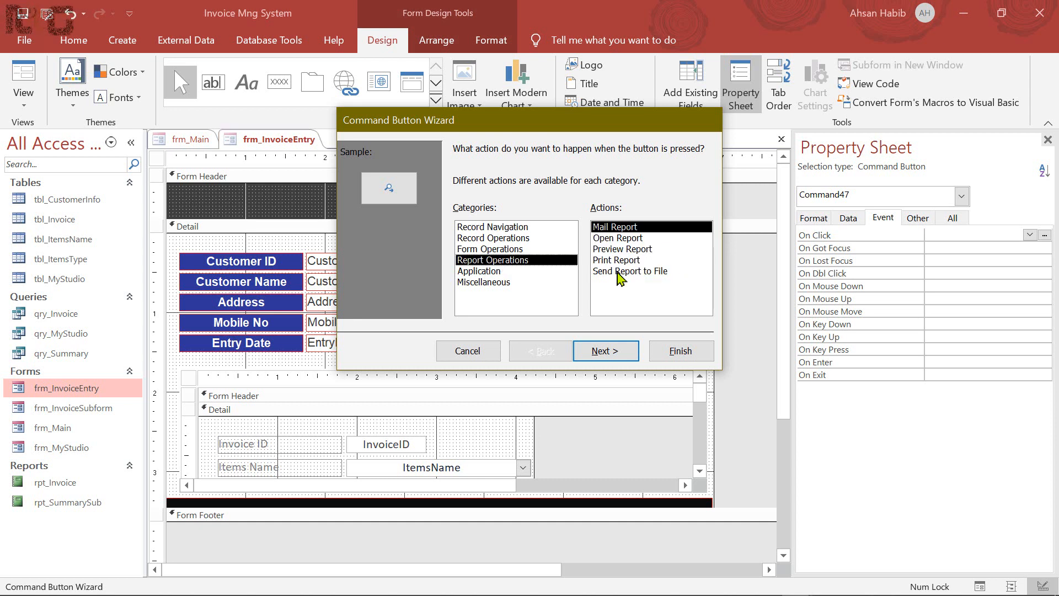
click(644, 249)
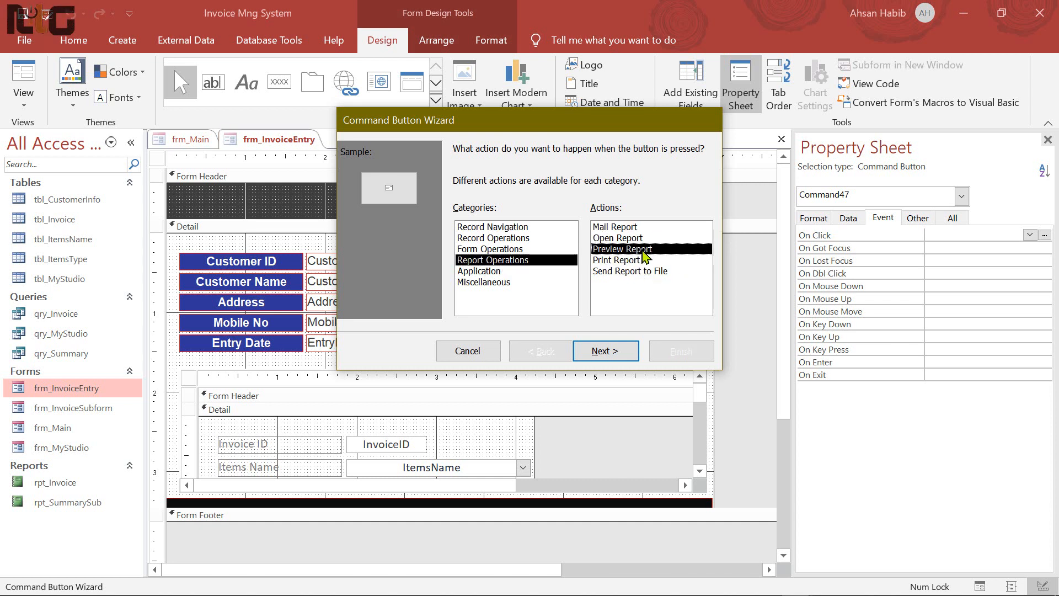
click(619, 353)
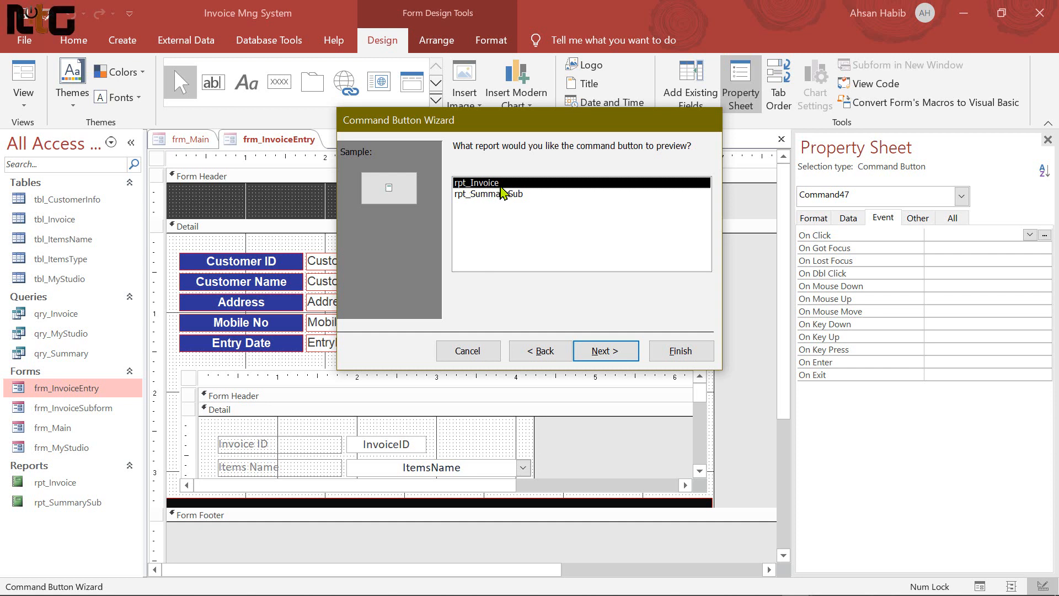
click(611, 355)
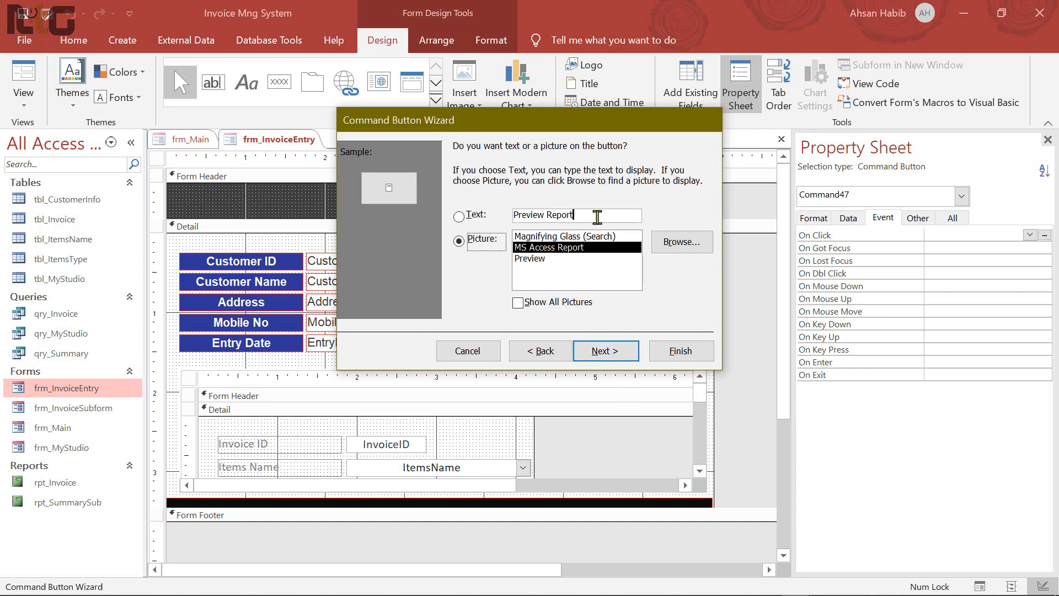
click(597, 217)
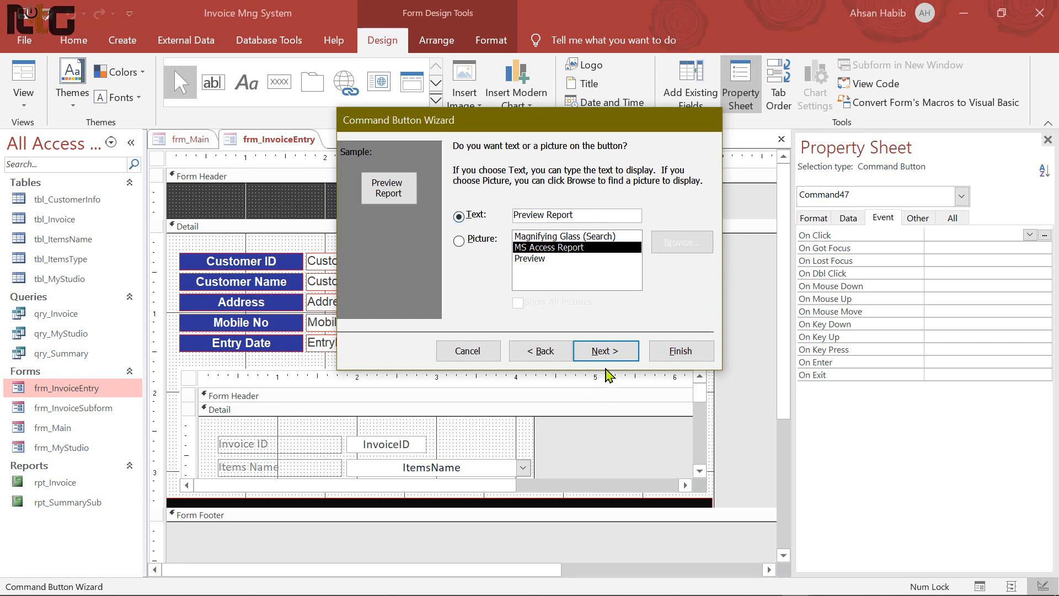
click(606, 352)
click(699, 359)
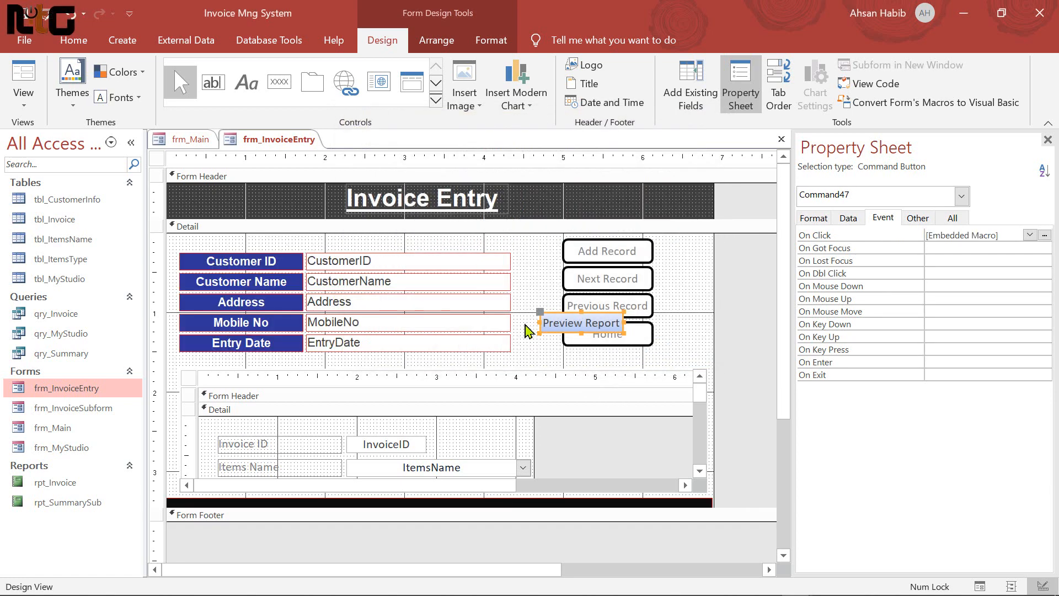
Copy the Home button's formatting onto Preview Report and move it into the button column
drag(556, 317, 582, 351)
click(642, 337)
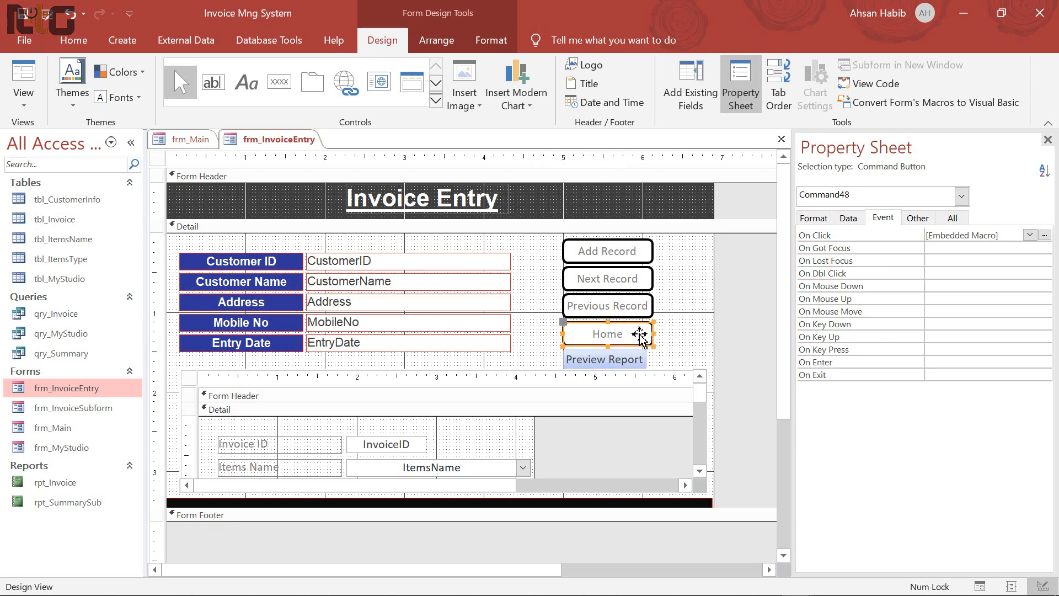
click(74, 40)
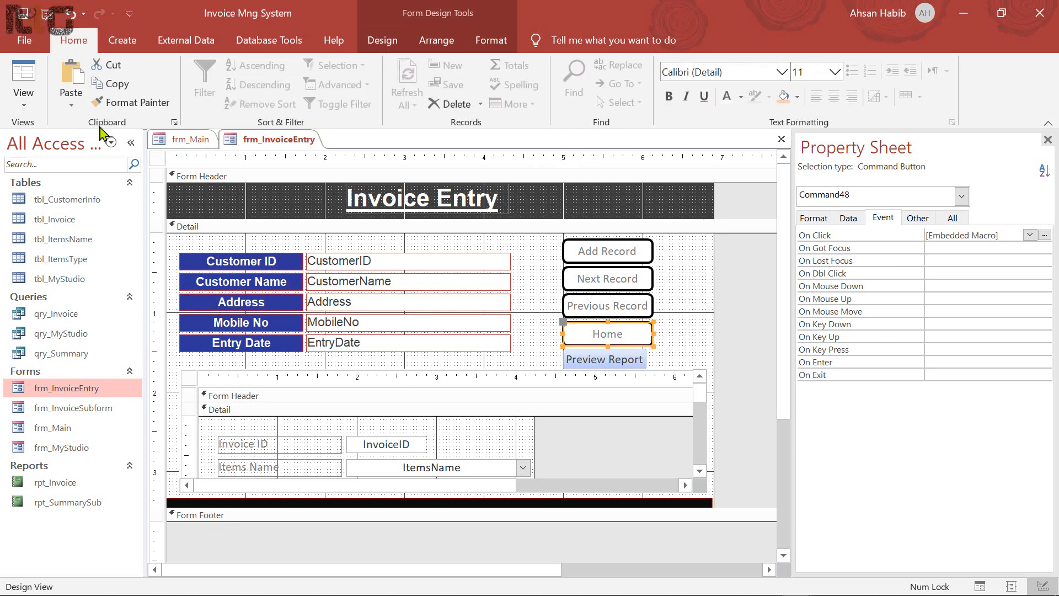
click(140, 109)
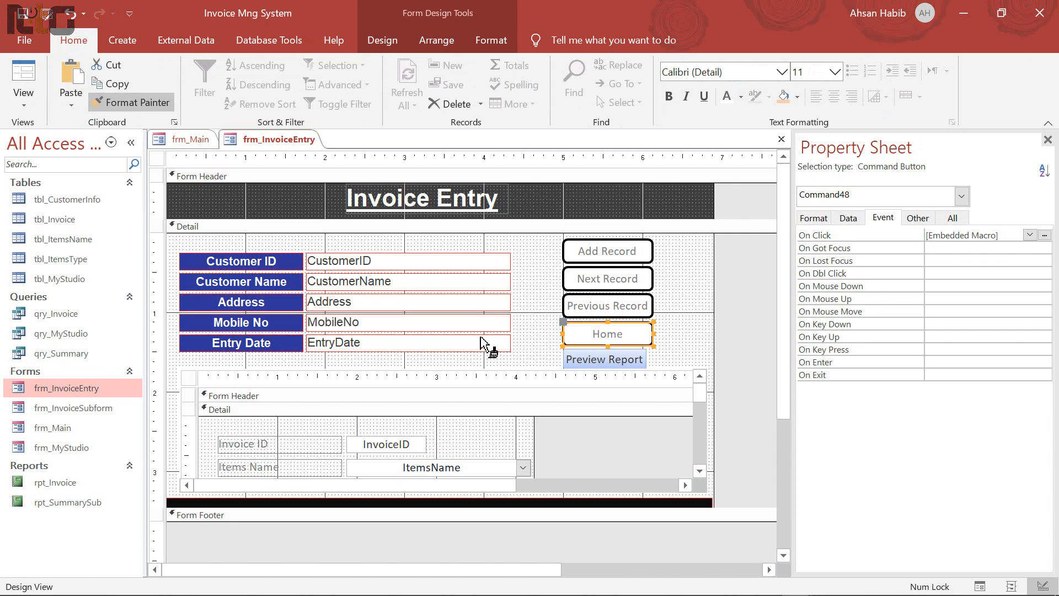
click(629, 359)
click(639, 357)
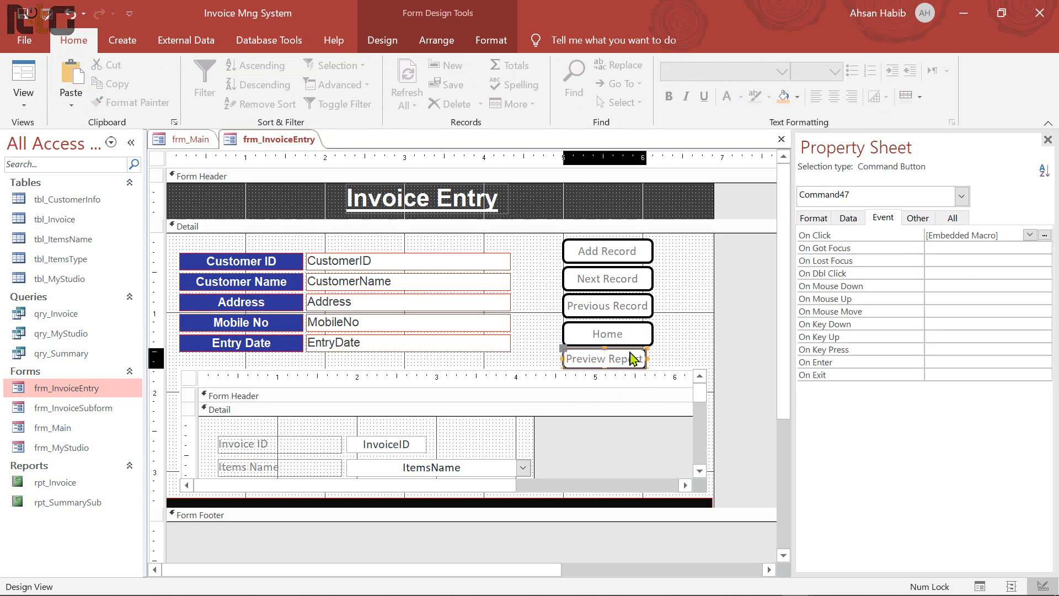
drag(634, 353, 541, 364)
Nudge Home down and Preview Report under Previous Record, then shift all five buttons up
click(631, 339)
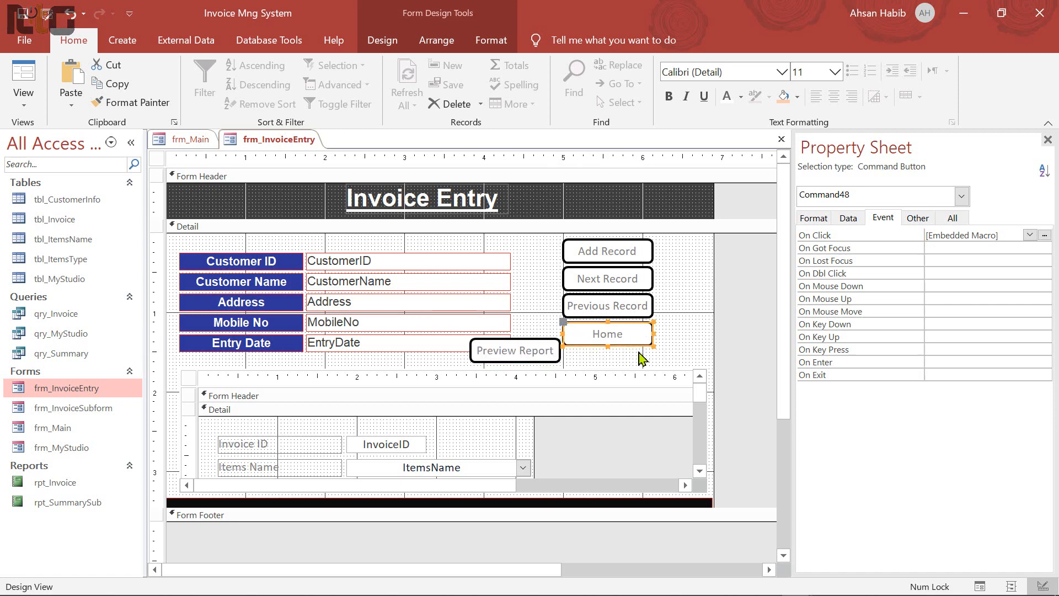
key(Down)
key(Down)
key(Down)
key(Down)
key(Down)
key(Down)
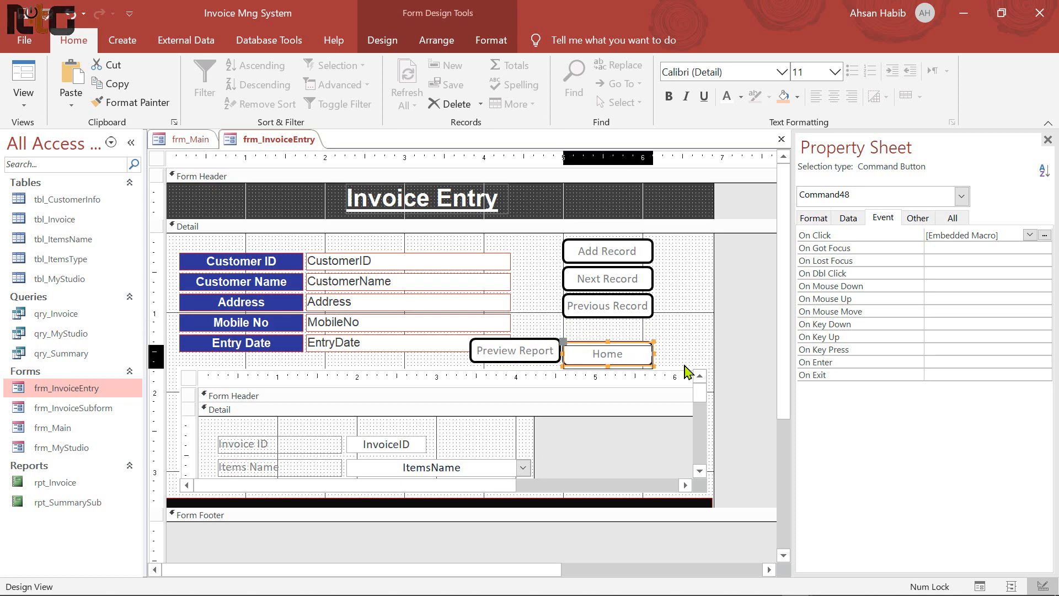
click(513, 353)
key(Up)
key(Up)
key(Up)
key(Up)
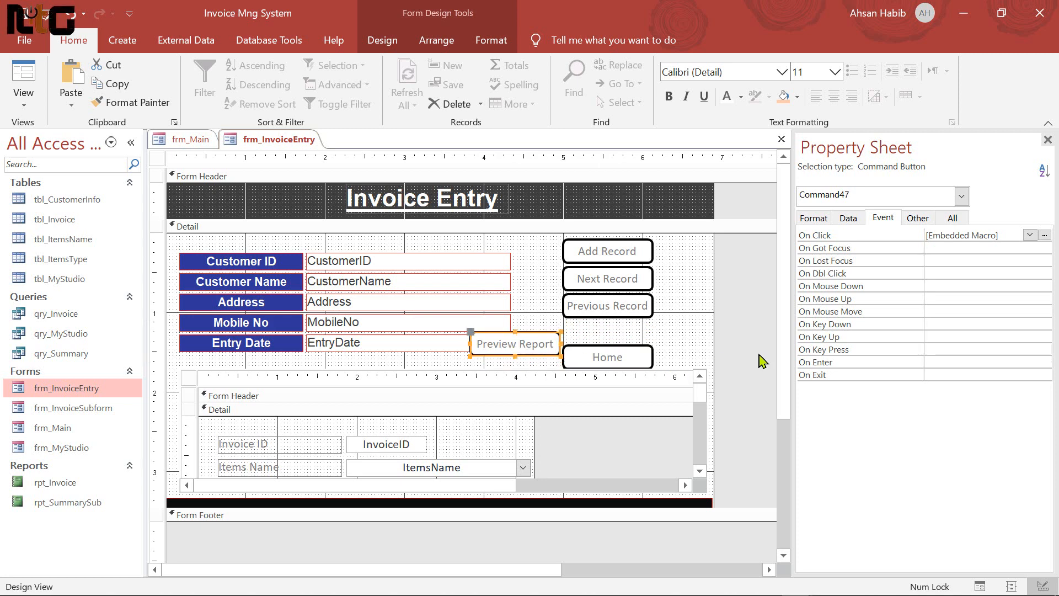
key(Right)
key(Right)
key(Right)
key(Right)
key(Right)
key(Right)
key(Right)
key(Right)
key(Right)
key(Right)
key(Right)
key(Right)
key(Right)
key(Right)
key(Right)
key(Right)
key(Right)
key(Right)
key(Right)
key(Right)
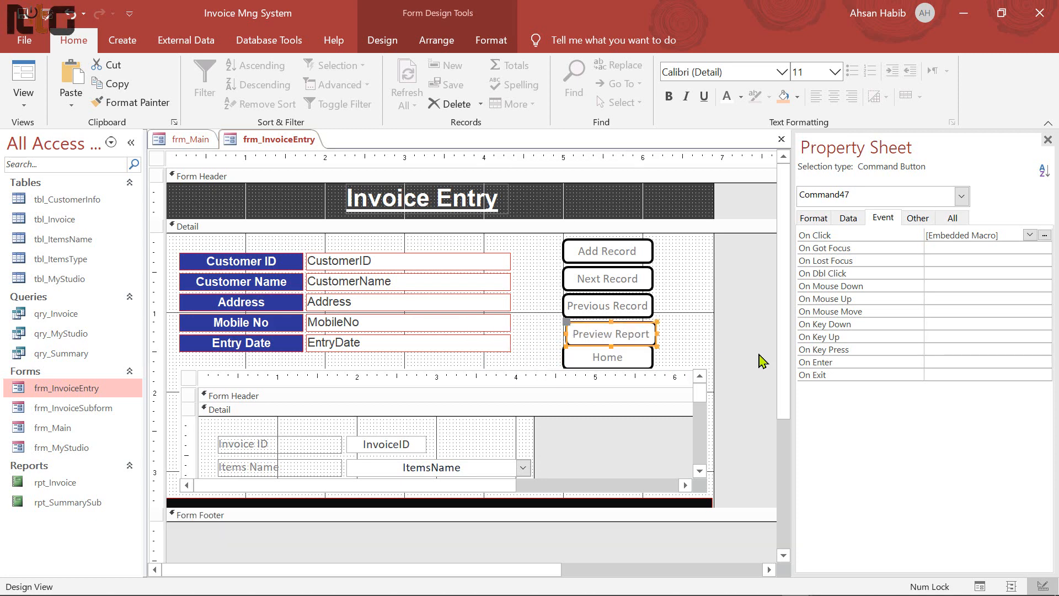
key(Up)
drag(550, 255, 656, 370)
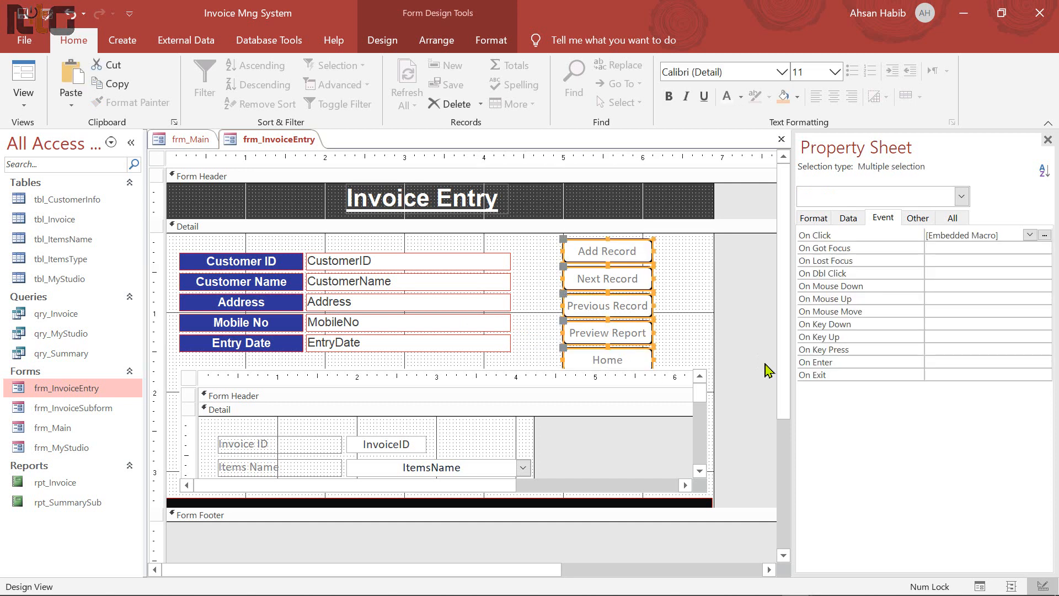
key(Up)
click(548, 329)
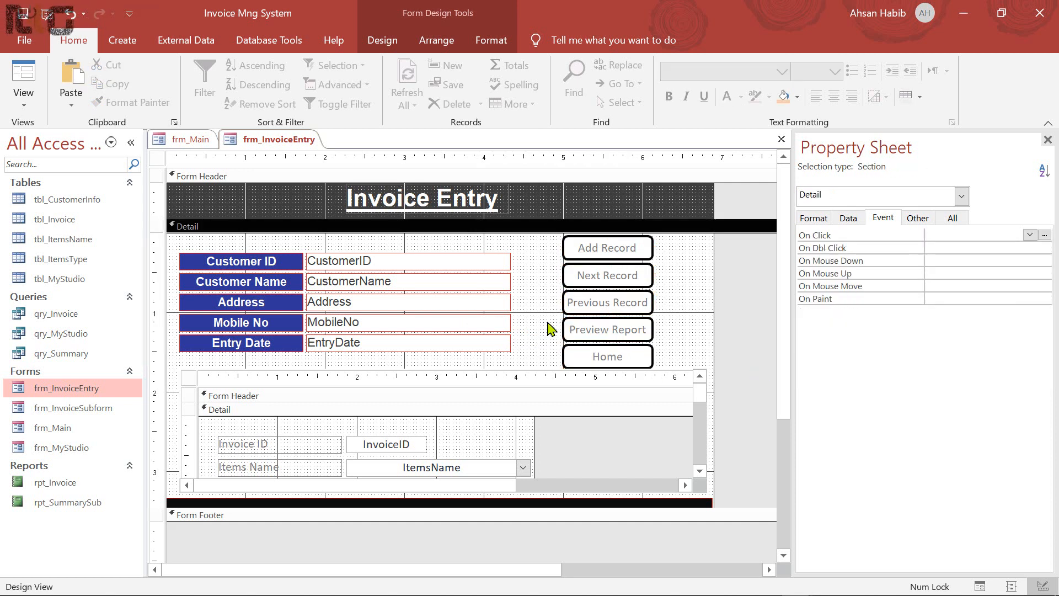
Copy the OpenReport rpt_Invoice action from Preview Report's click macro and close the macro
click(632, 336)
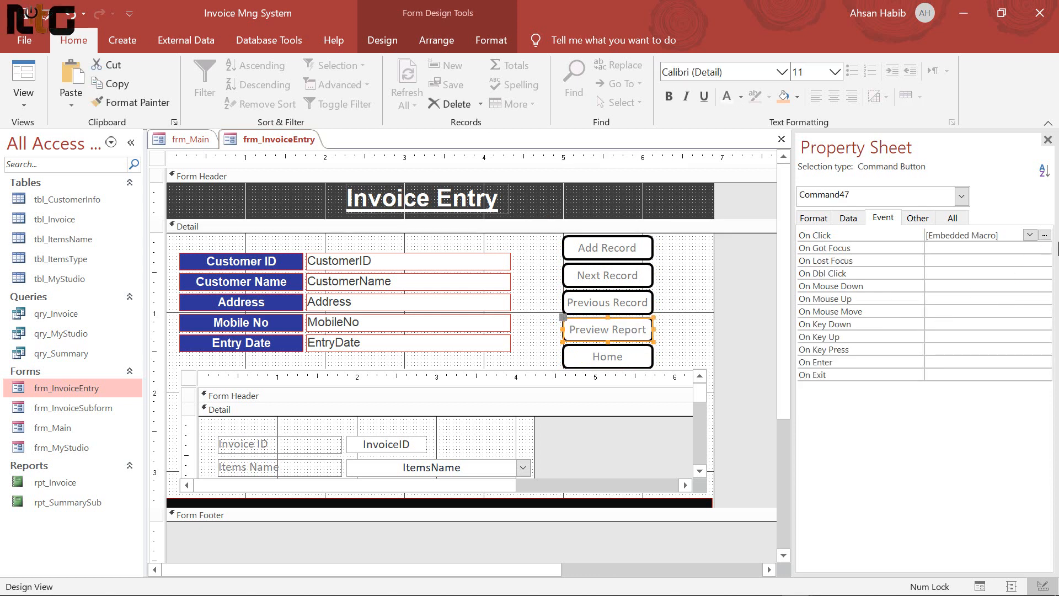
click(1046, 236)
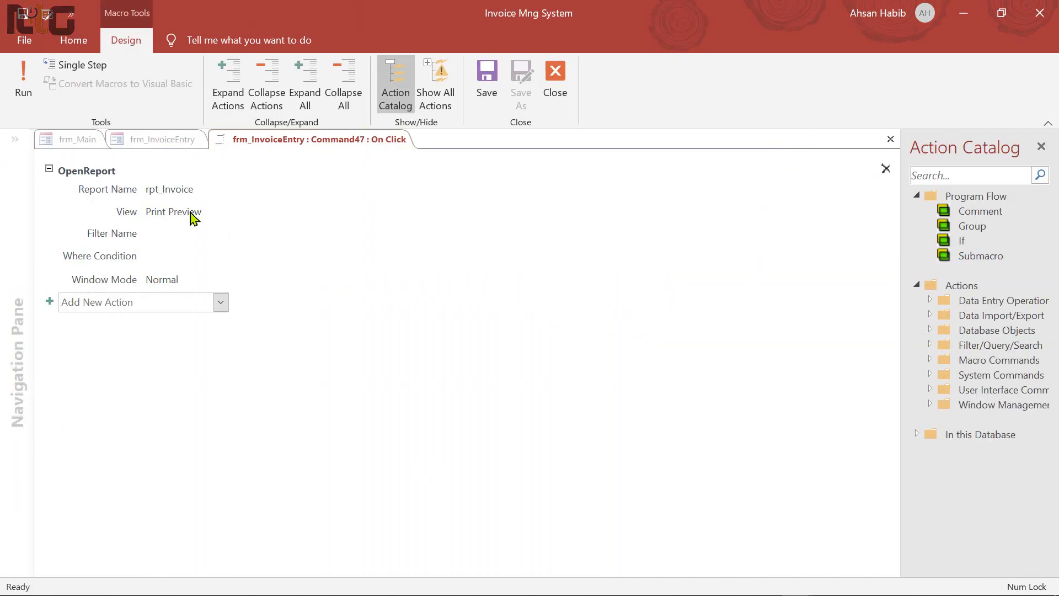
click(263, 185)
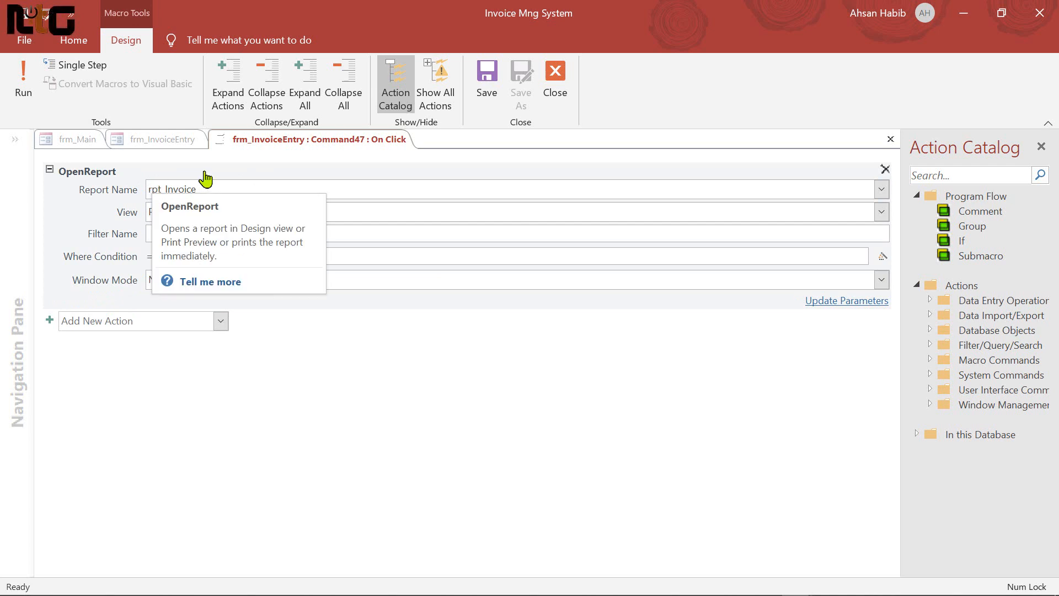
right_click(205, 178)
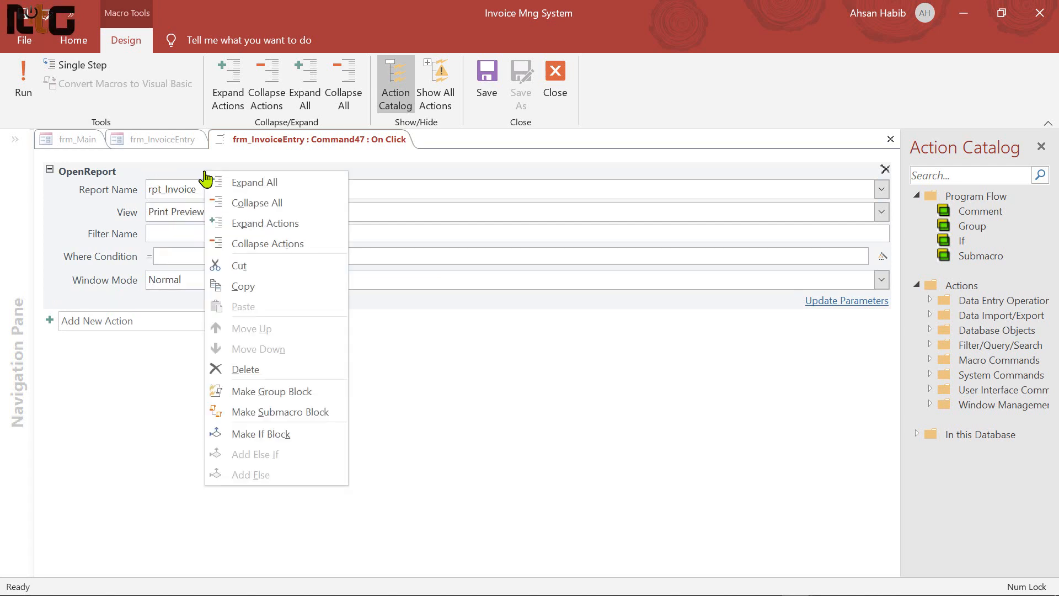
click(244, 287)
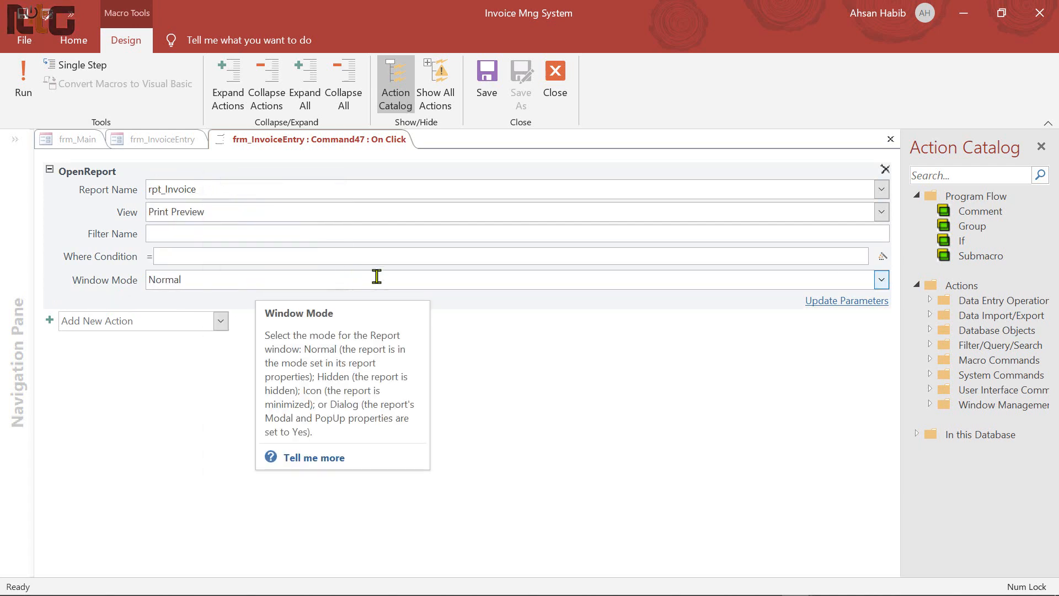
click(555, 88)
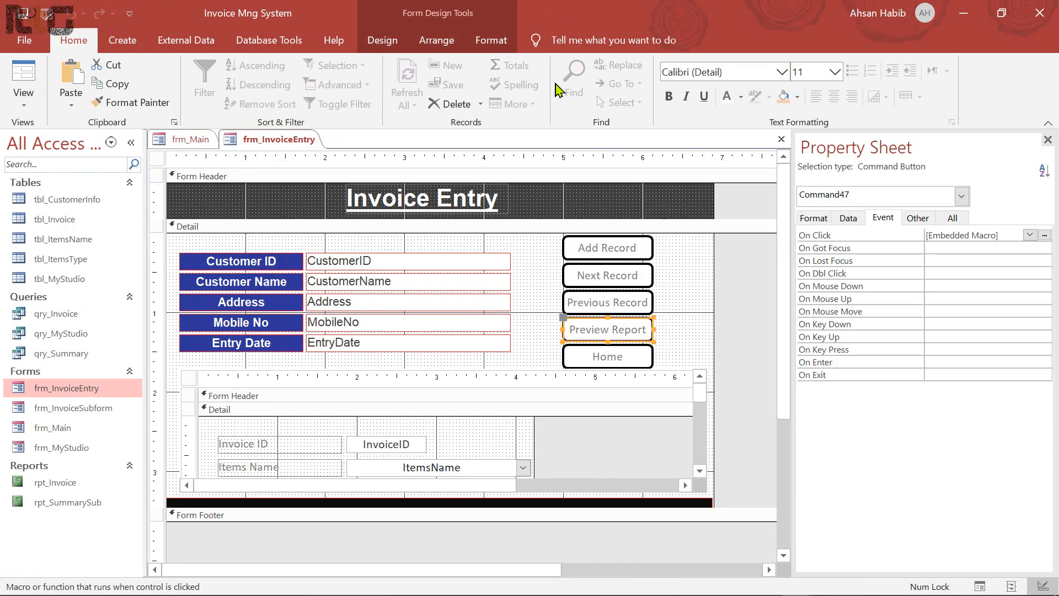
In frm_Main's Report button macro, paste OpenReport and delete the OpenForm and CloseWindow actions
click(197, 140)
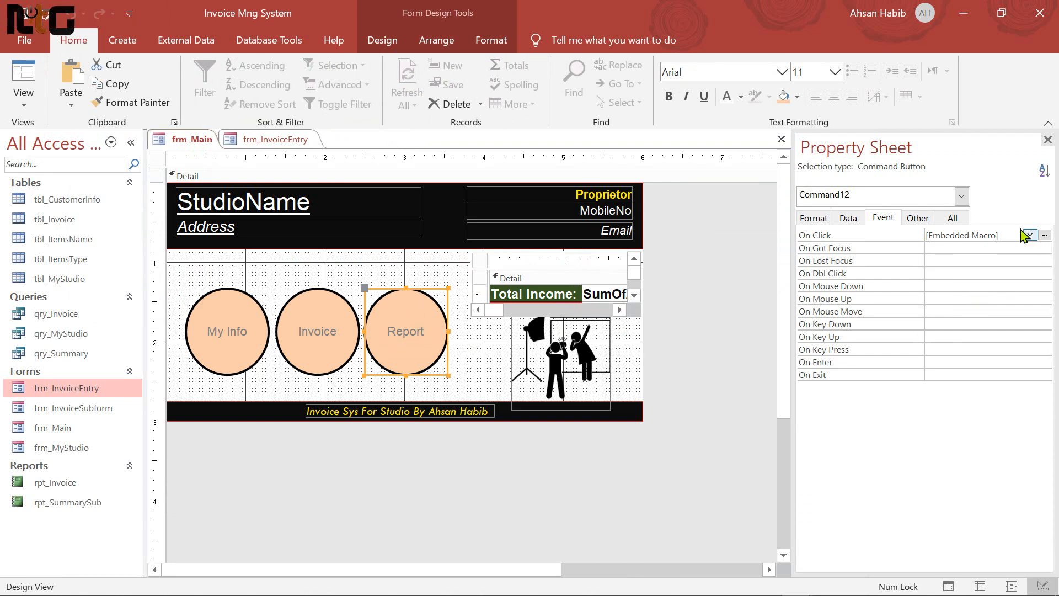
click(1044, 235)
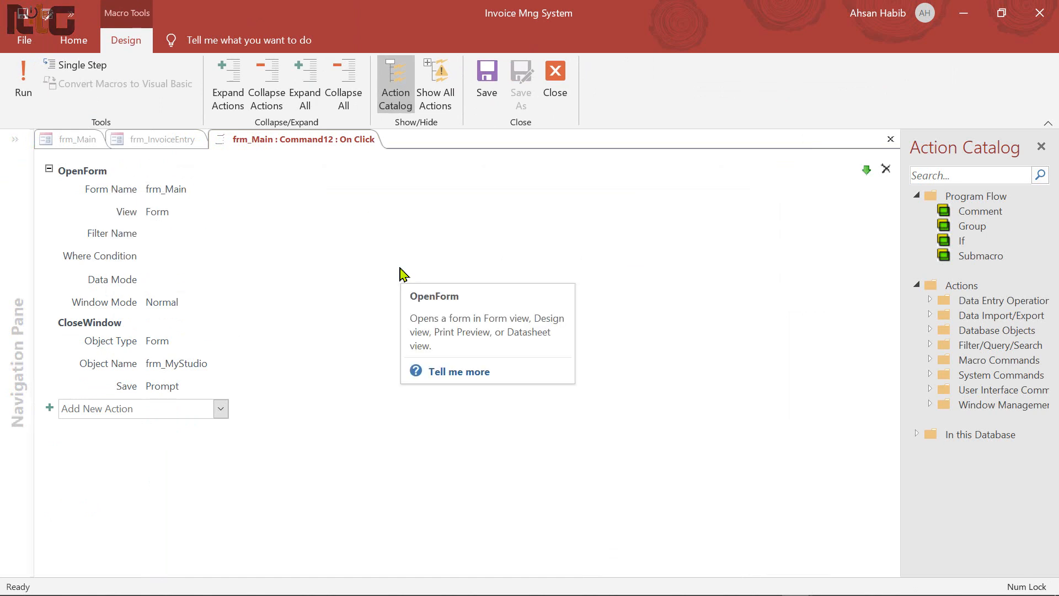
right_click(217, 183)
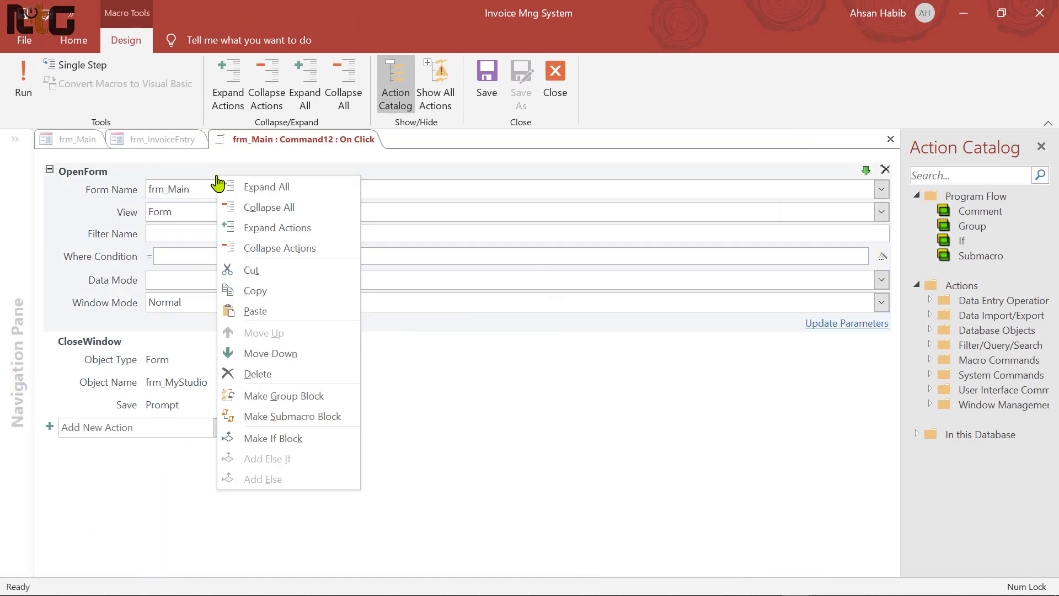
click(260, 310)
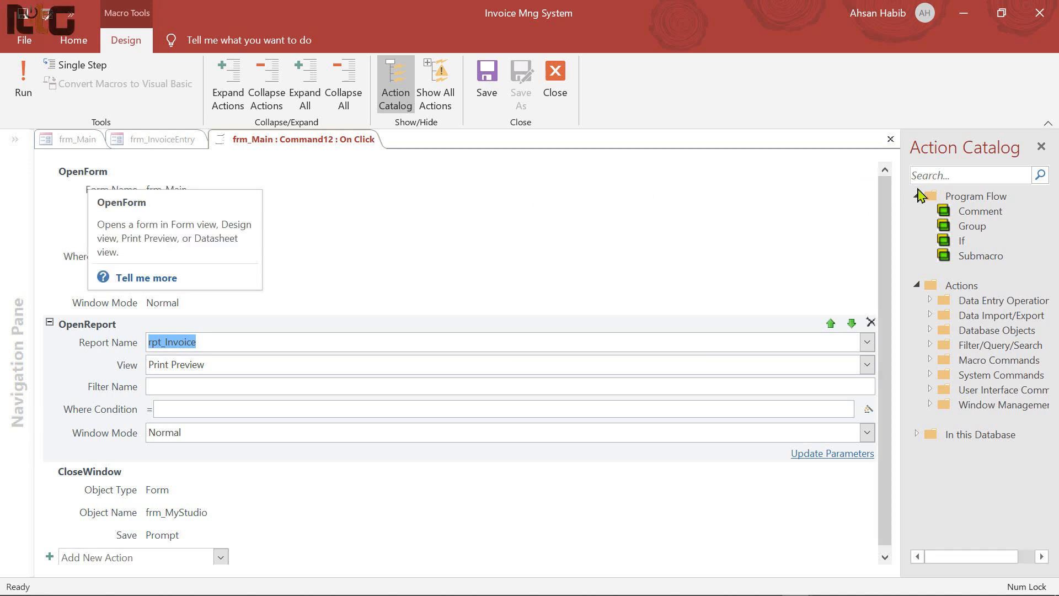
click(870, 169)
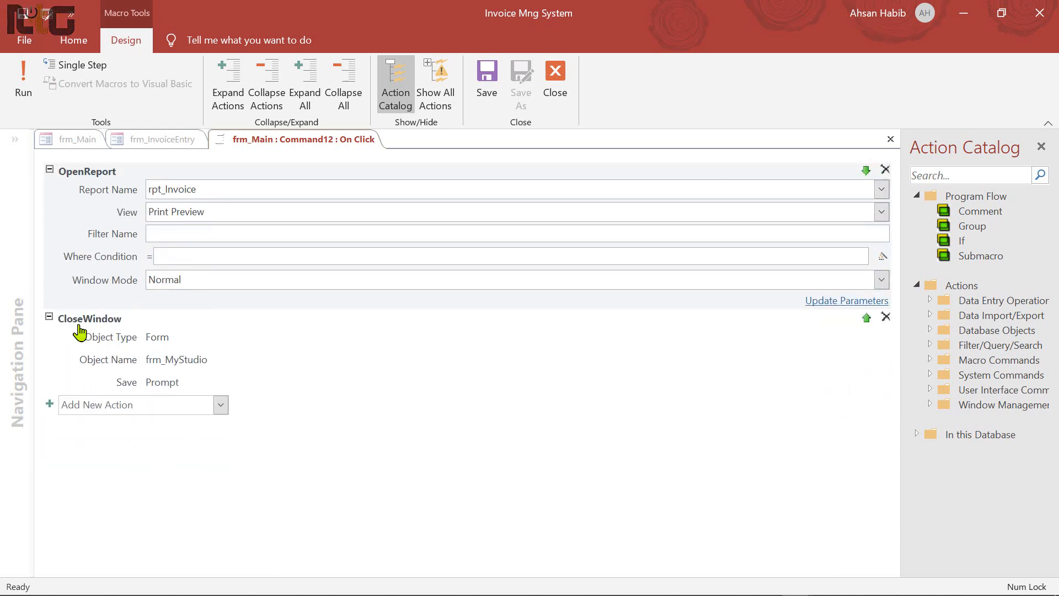
click(885, 316)
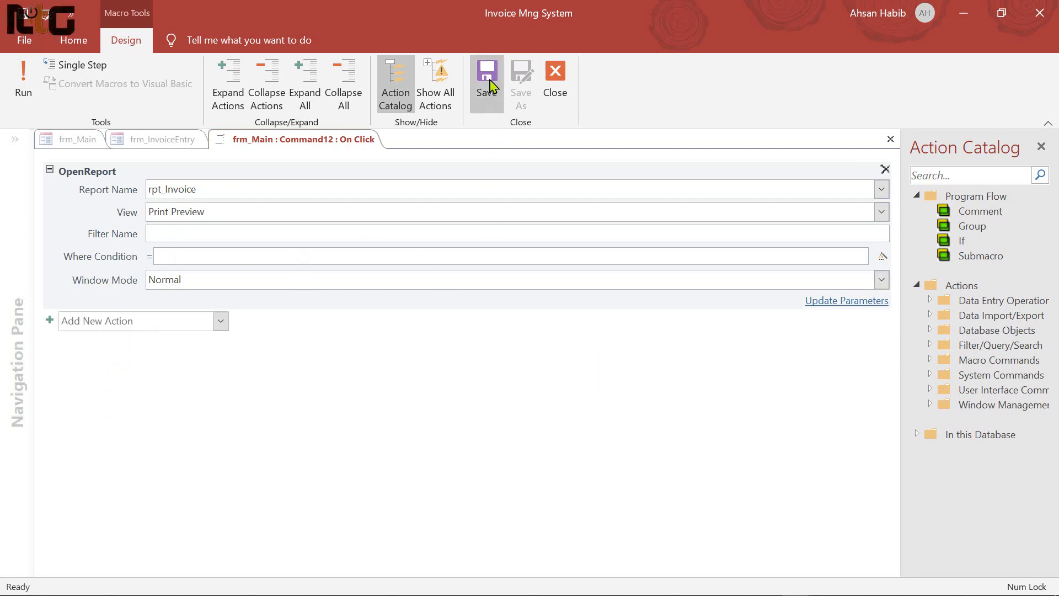
click(556, 71)
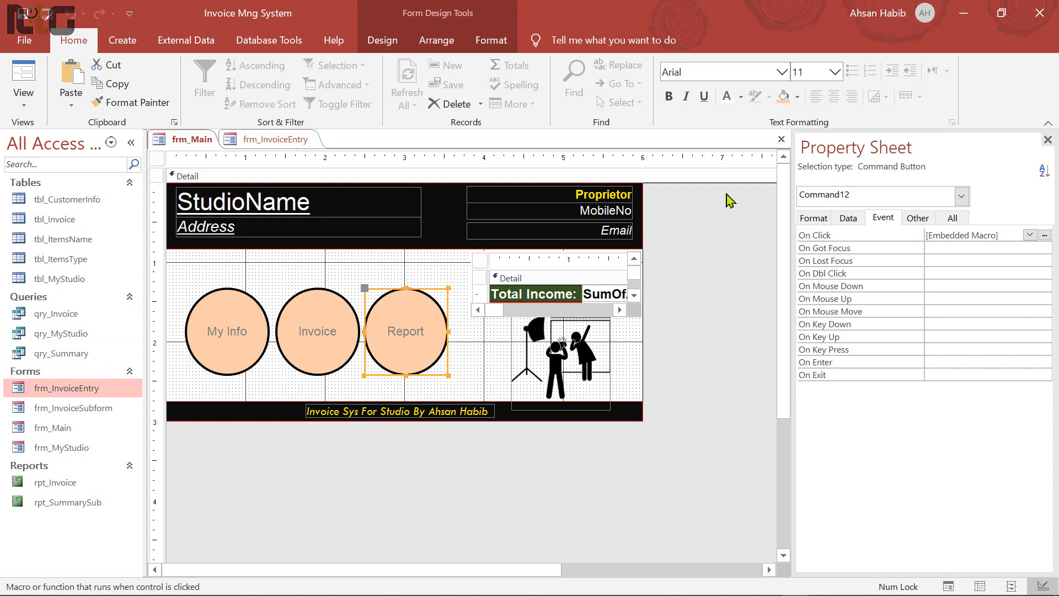
Close the frm_Main and frm_InvoiceEntry design tabs
click(785, 141)
click(781, 139)
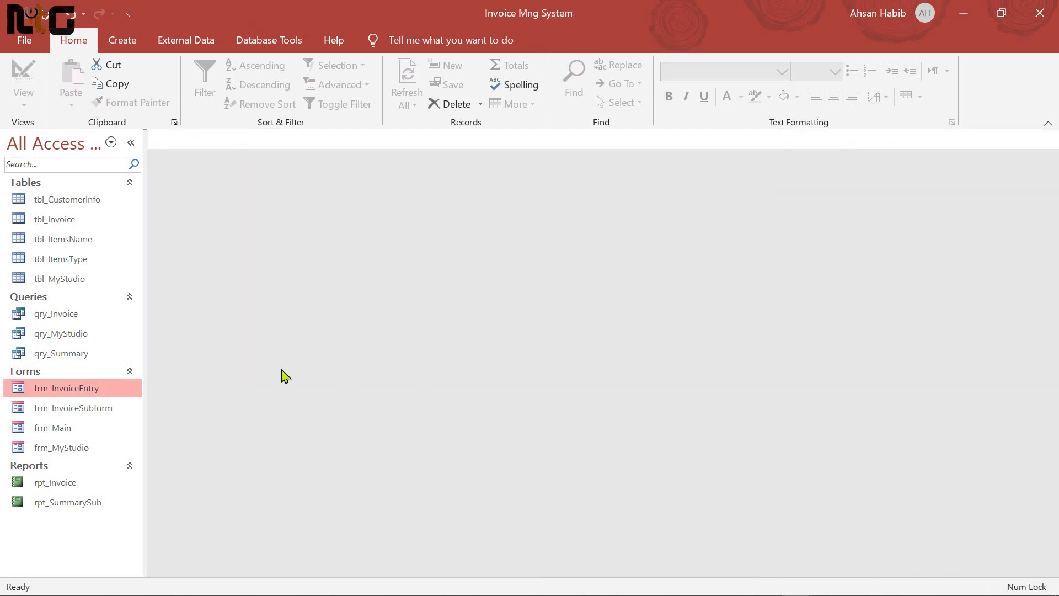
click(67, 314)
Open qry_Invoice in Design View and widen the CustomerID column
right_click(67, 315)
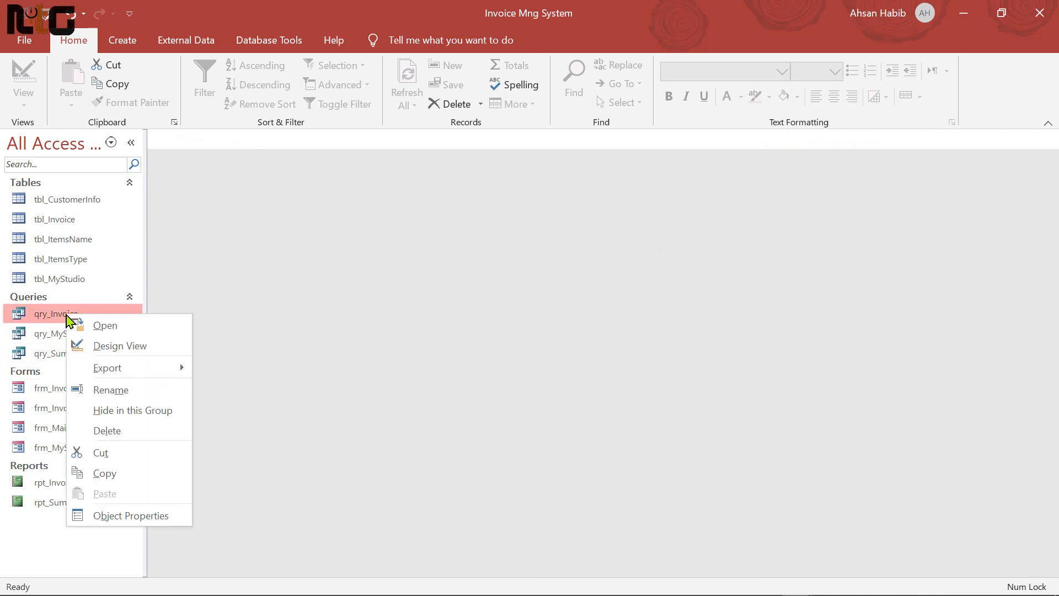
click(120, 346)
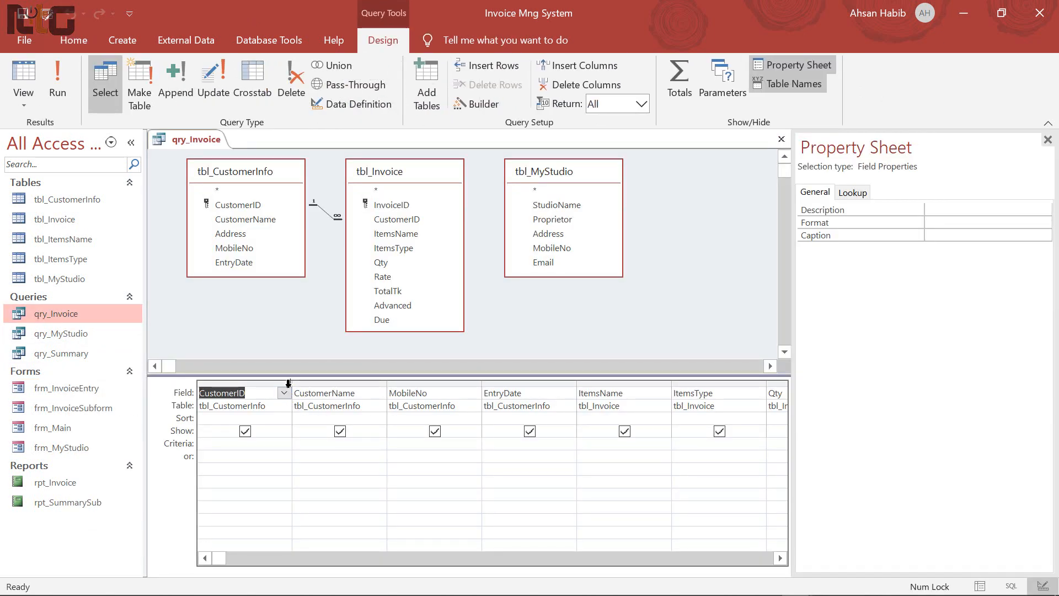
drag(294, 380, 428, 381)
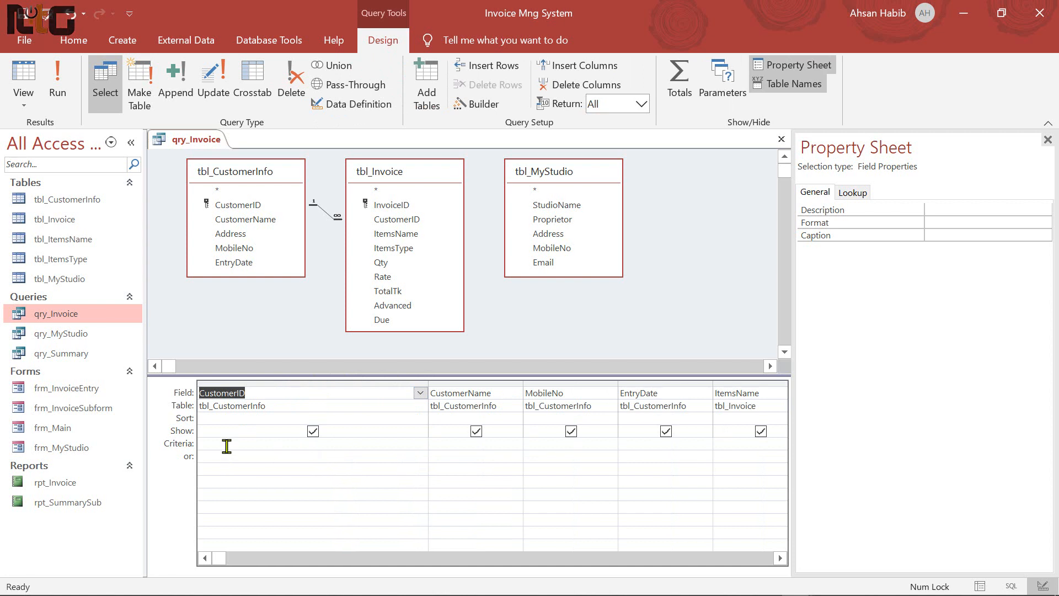
Build the CustomerID criterion [Forms]![frm_InvoiceEntry]![CustomerID] and close the query design
click(226, 444)
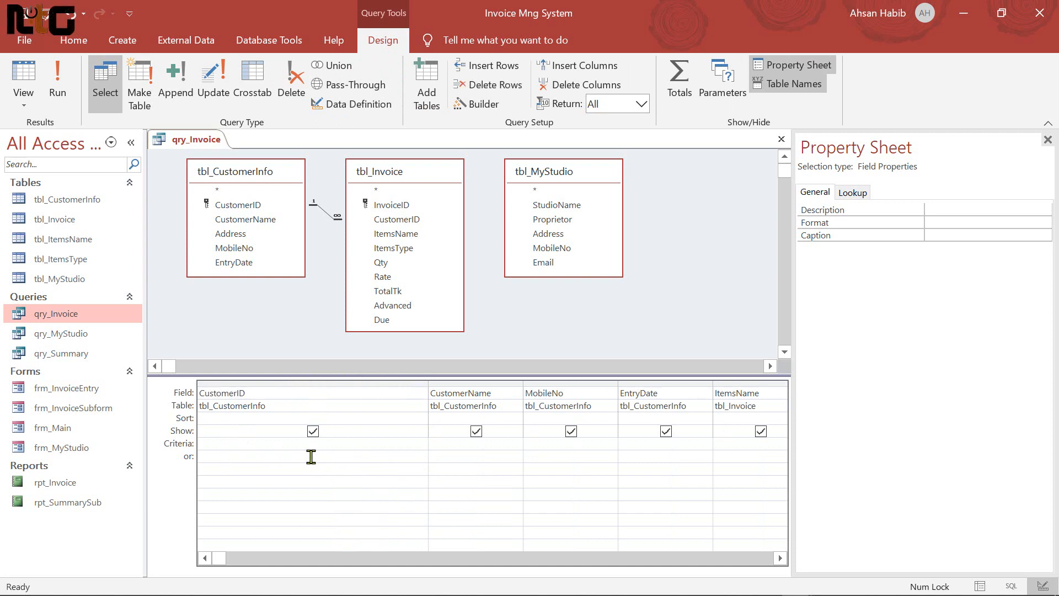
text(form)
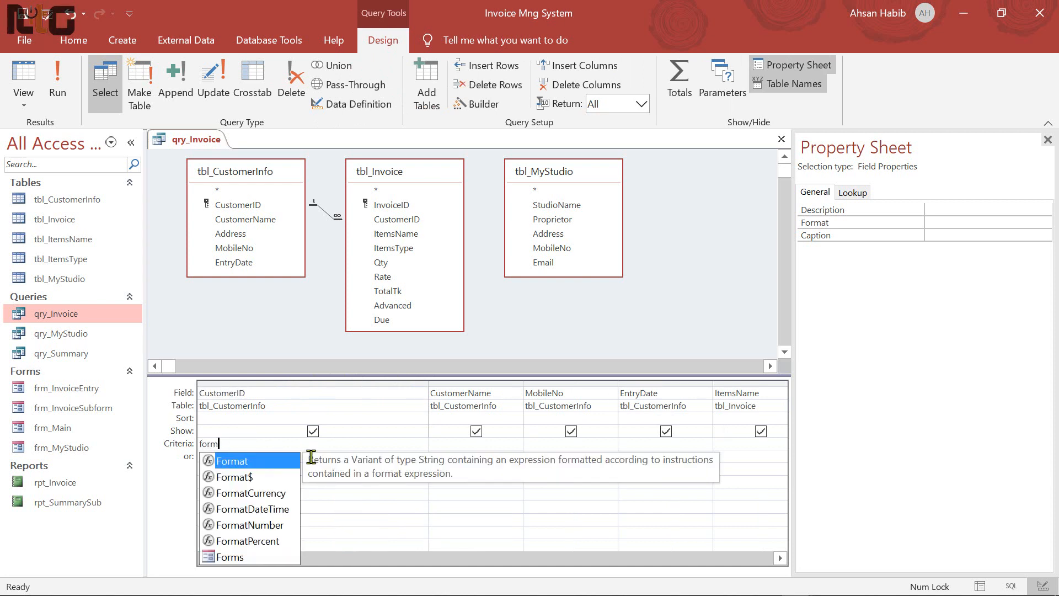
double_click(230, 556)
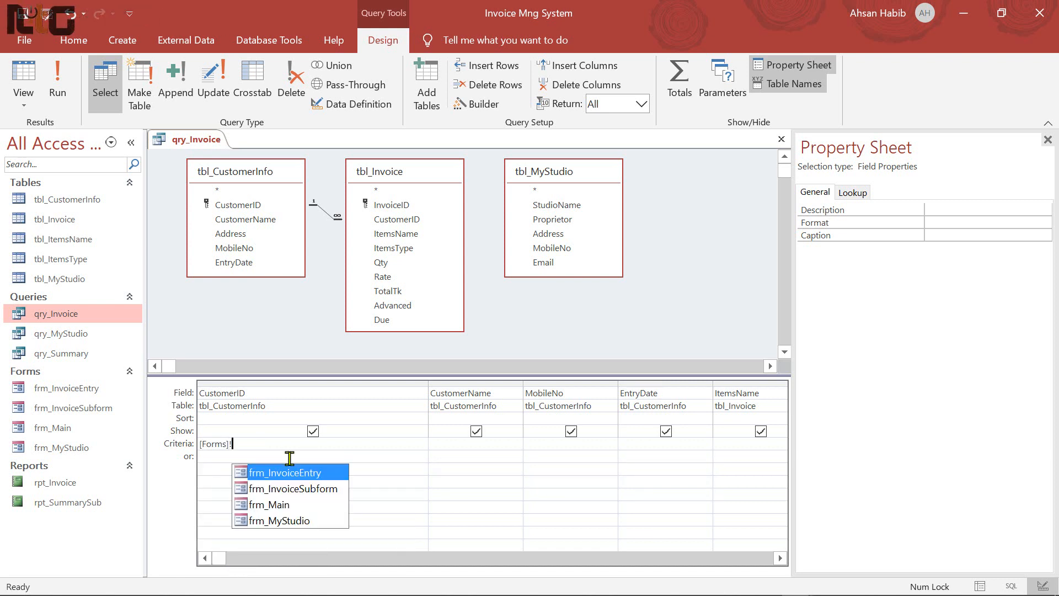
double_click(310, 477)
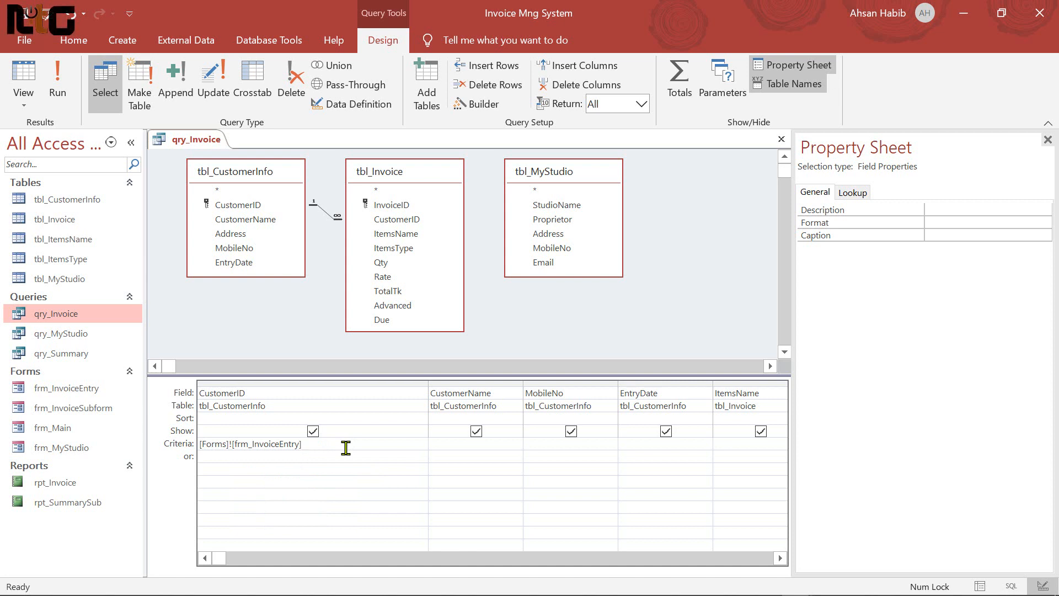
text(!)
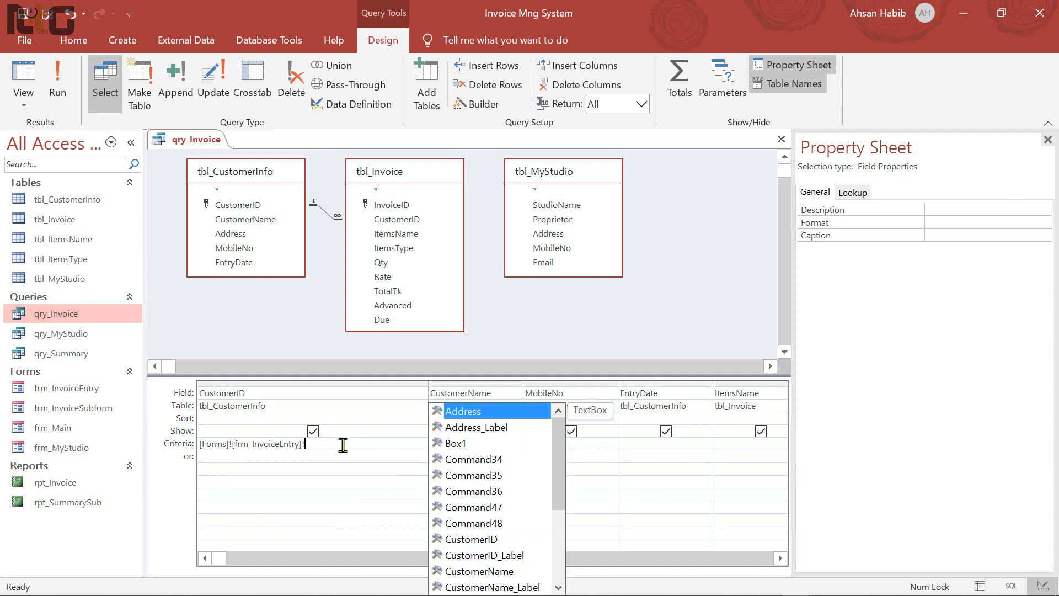
drag(560, 452, 561, 505)
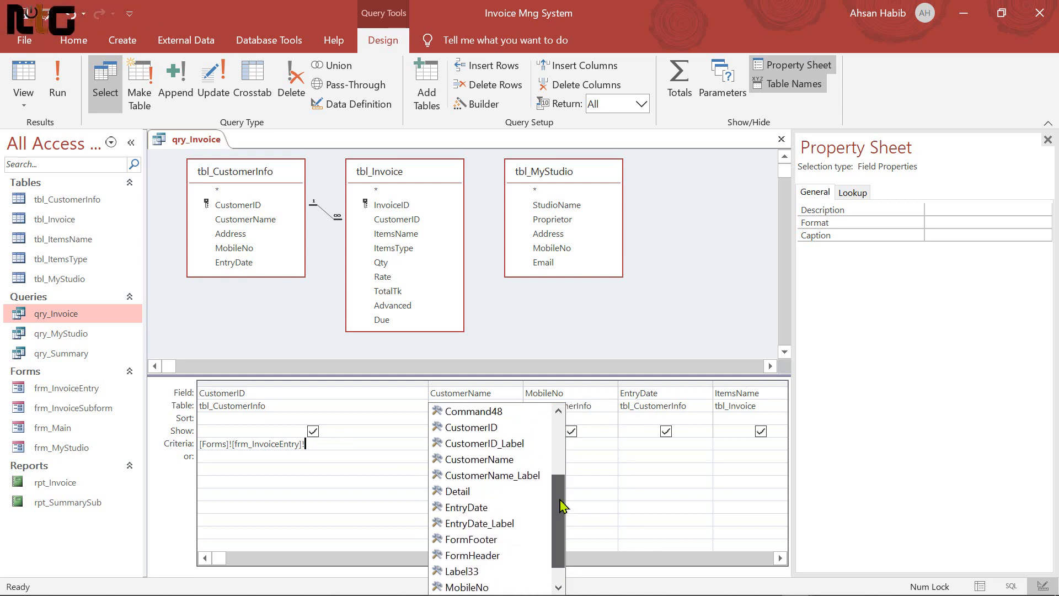
double_click(474, 428)
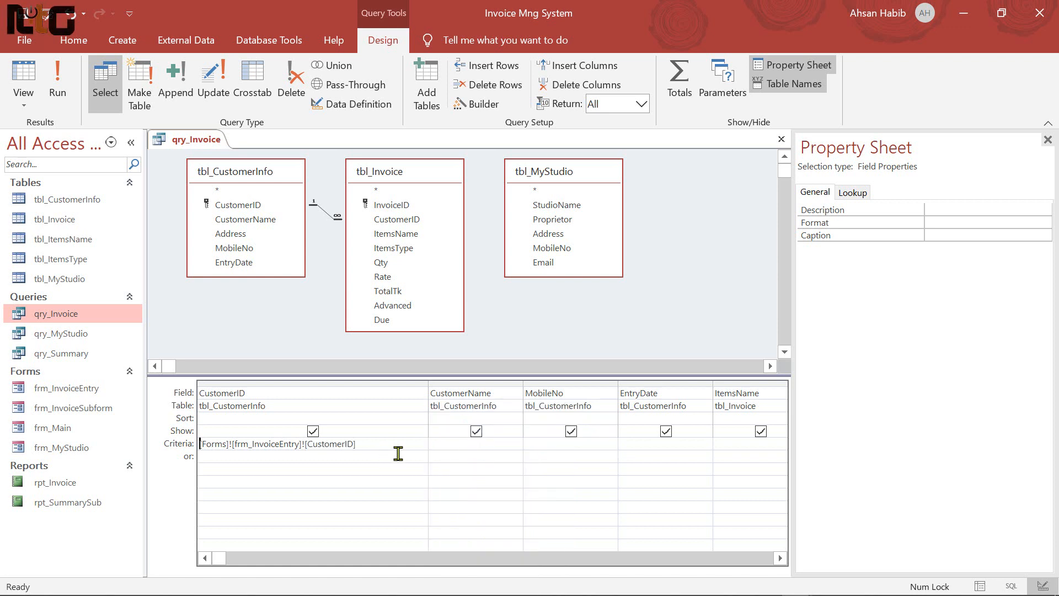
click(781, 139)
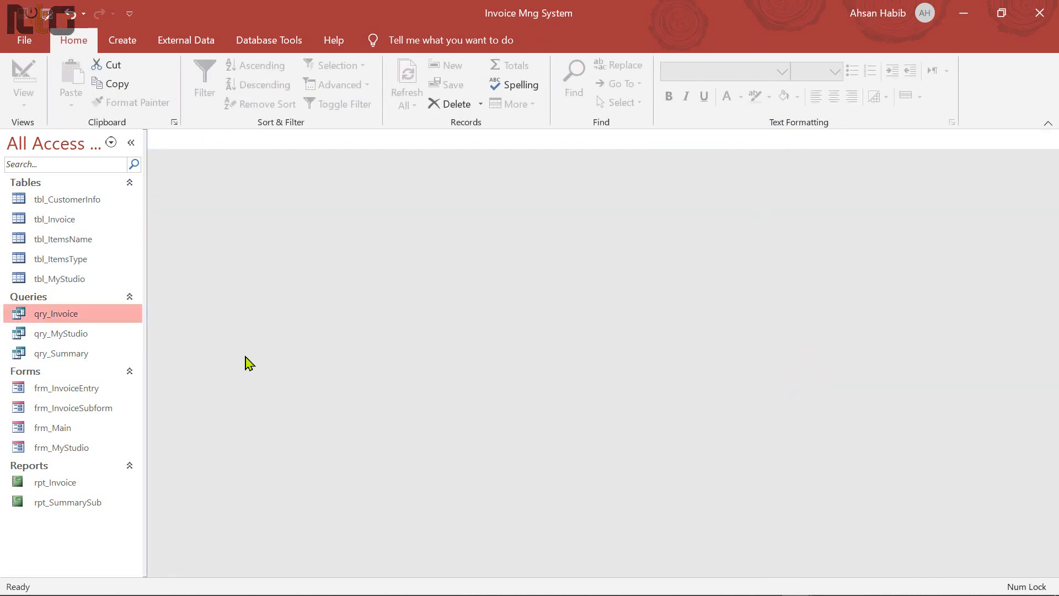
Preview rpt_Invoice for customer ID 1, then close it
double_click(71, 486)
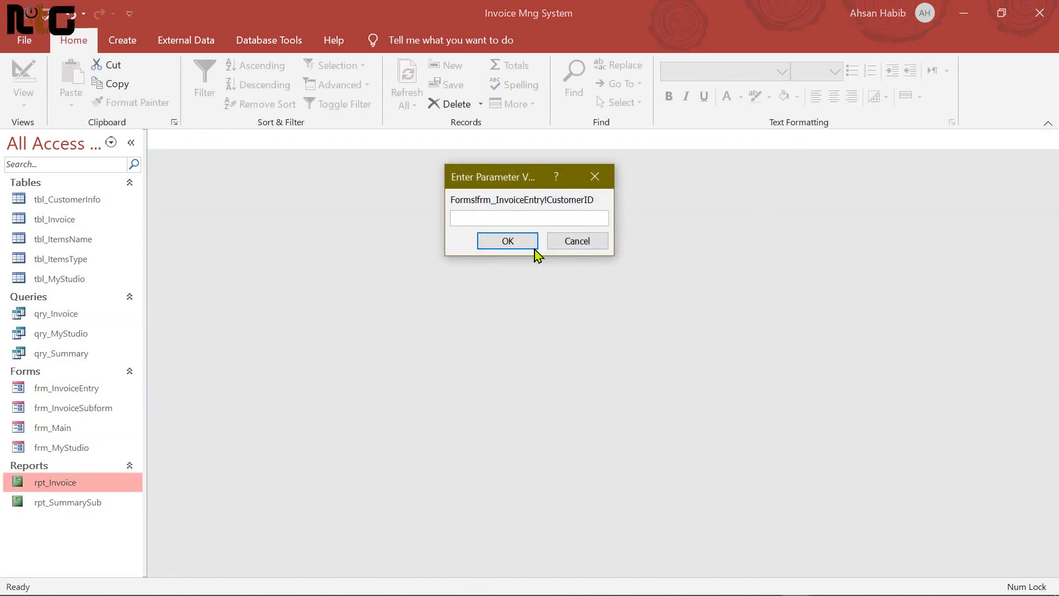
text(1)
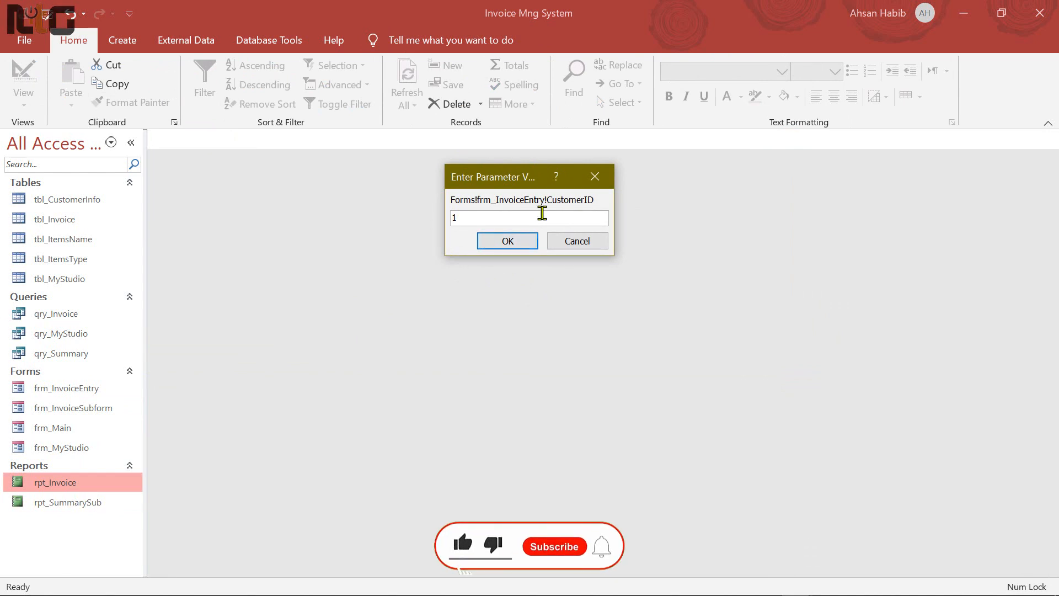
key(Return)
drag(473, 175, 454, 138)
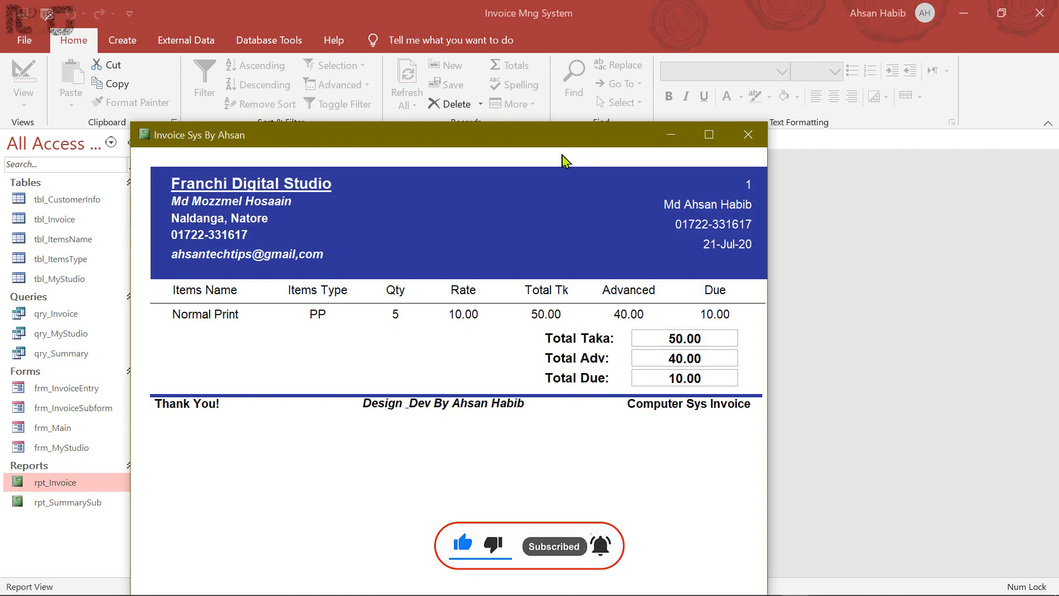
right_click(561, 142)
click(755, 136)
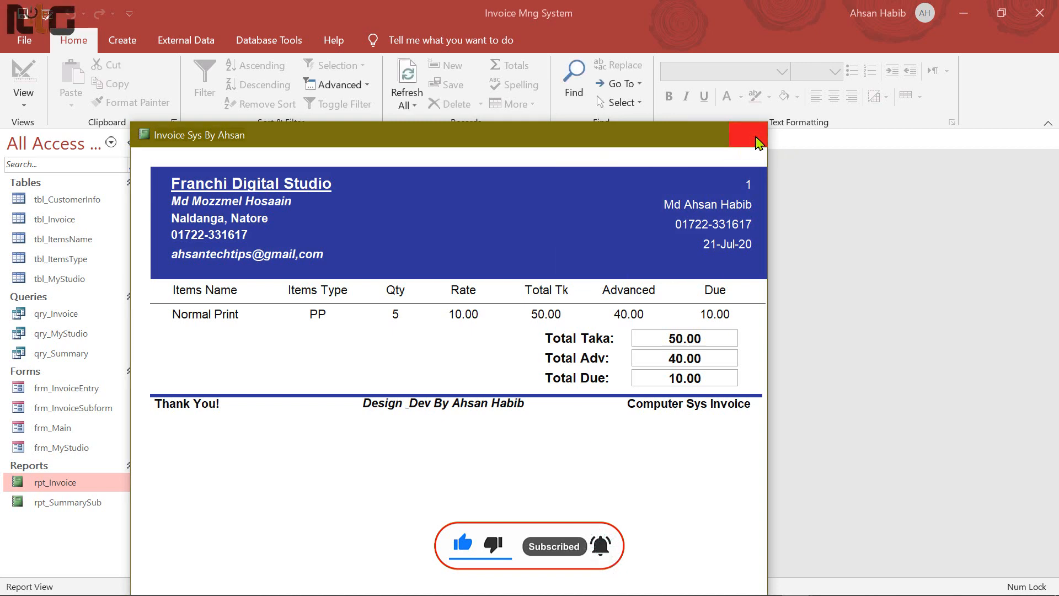
click(756, 136)
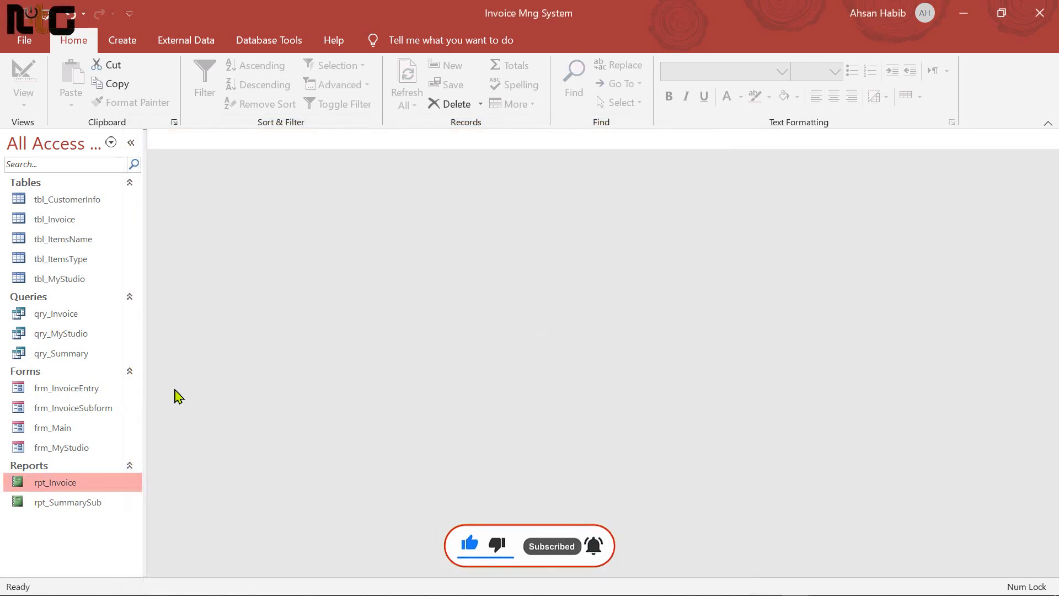
Run the report for customer 1 from frm_Main's Report button and switch it to Design View
double_click(59, 430)
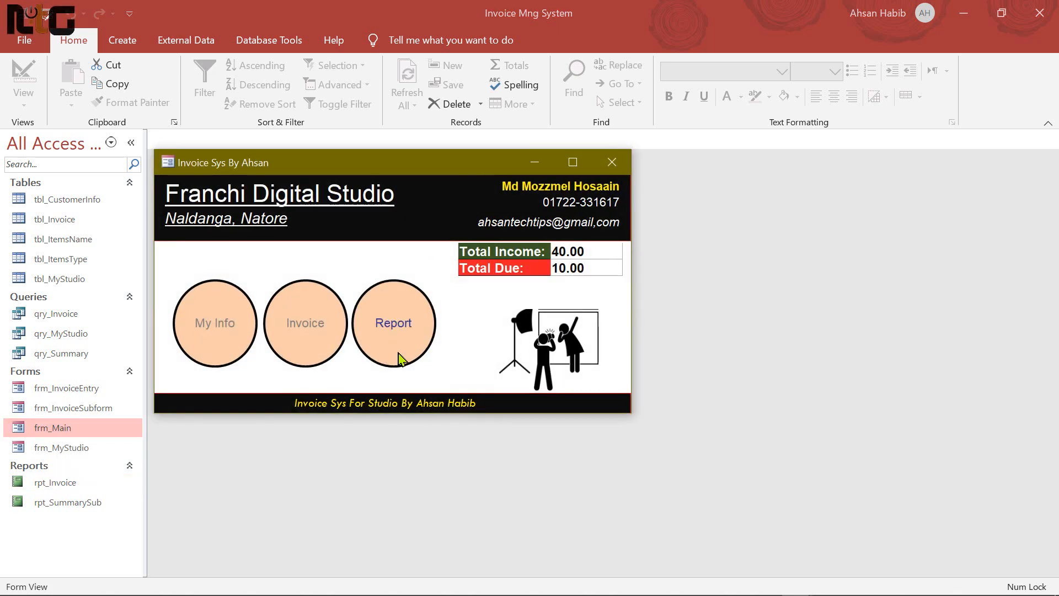
click(384, 327)
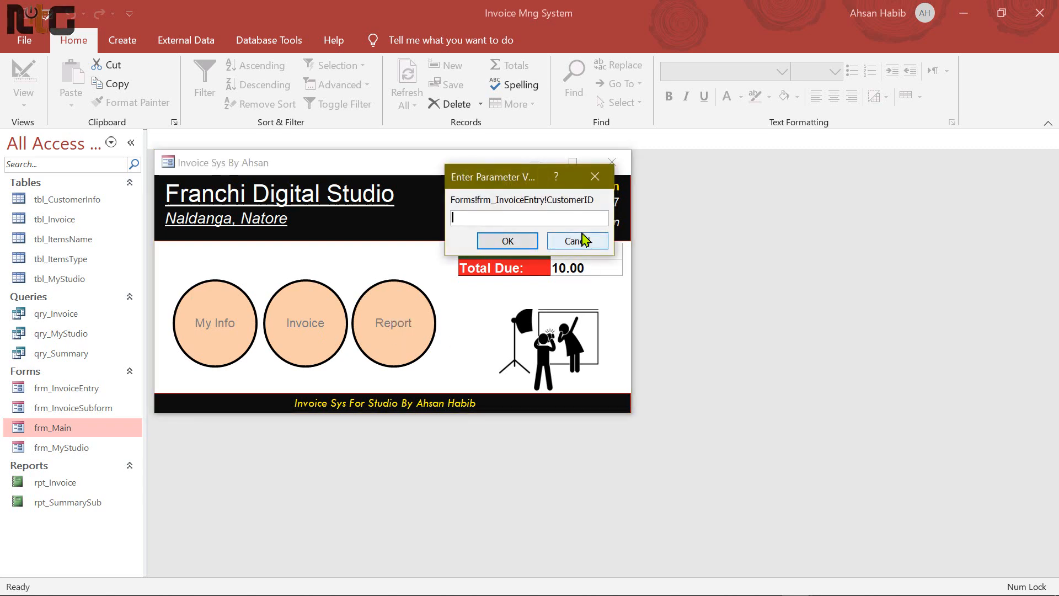
text(1)
key(Return)
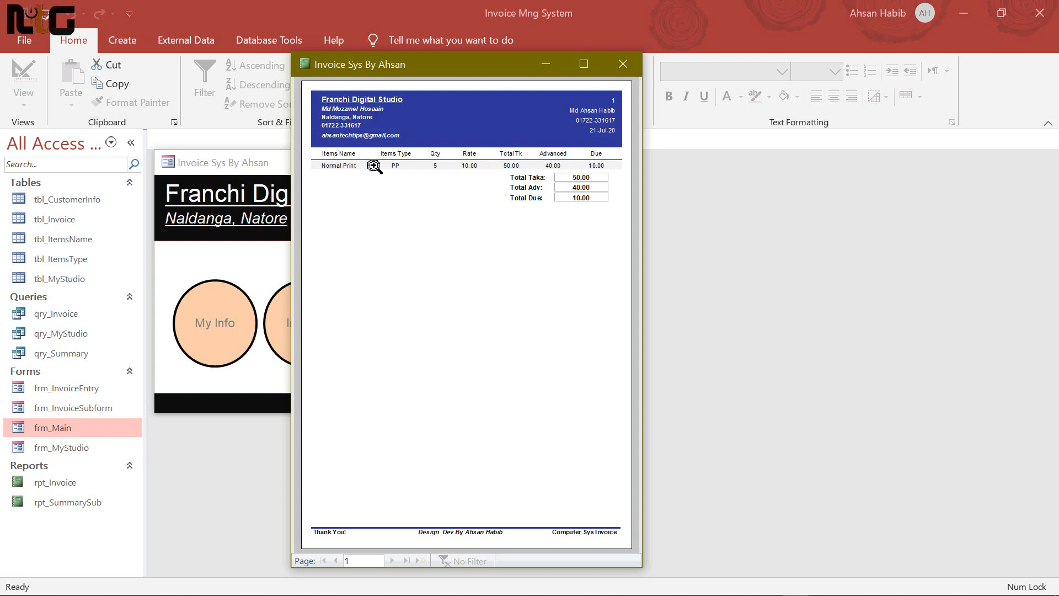
right_click(472, 226)
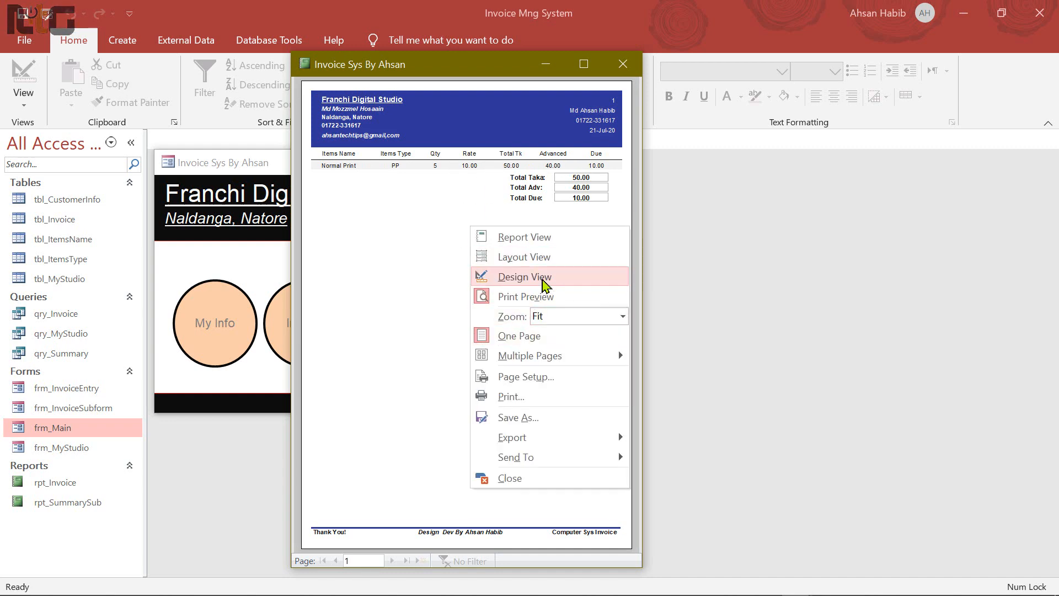
click(524, 277)
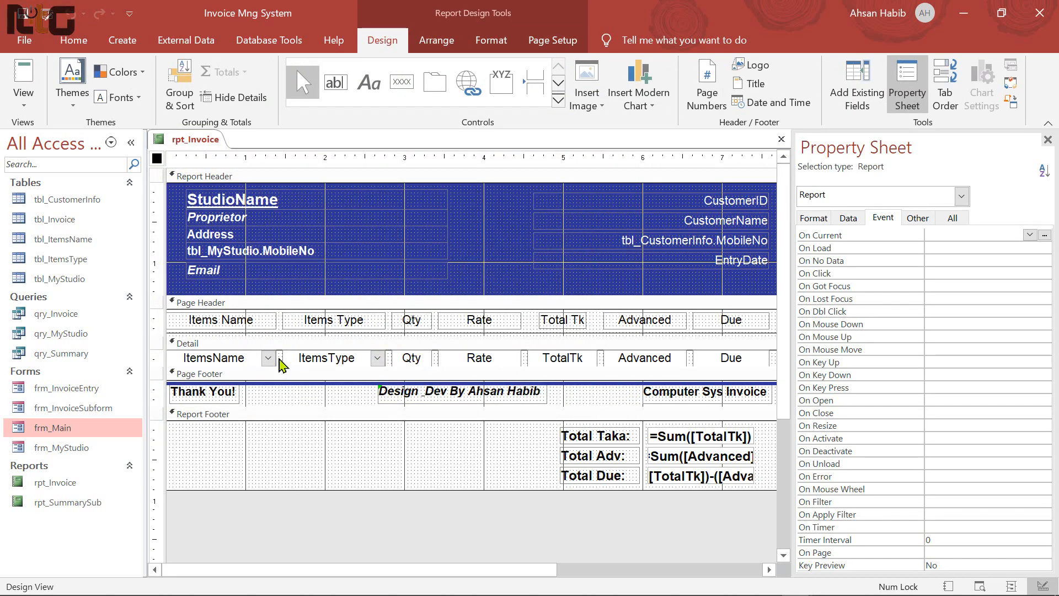
Set the Detail section's Alternate Back Color to Background 1 and Can Grow to Yes
click(282, 362)
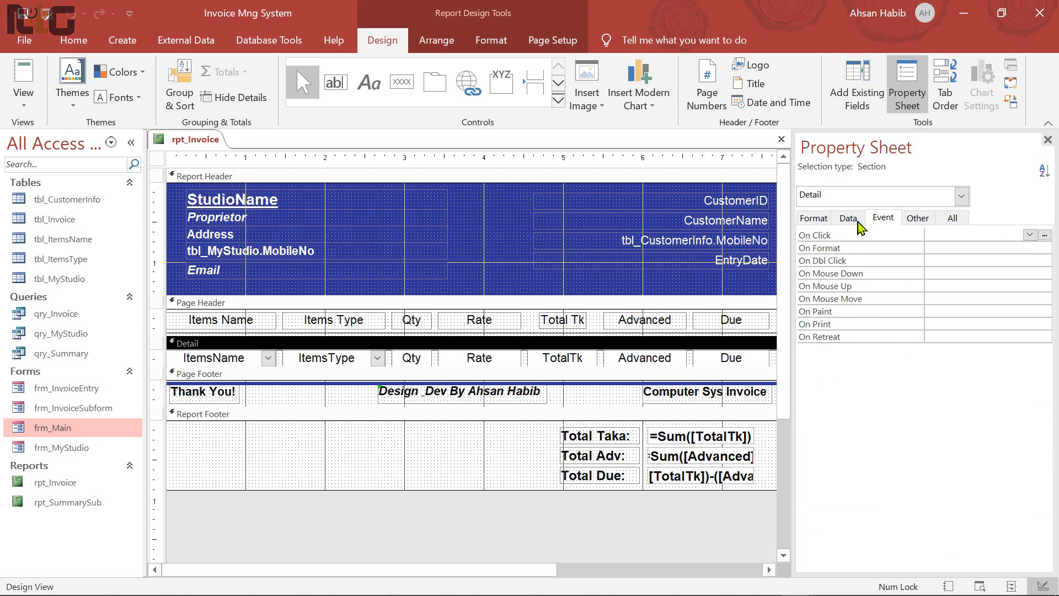
click(848, 222)
click(814, 219)
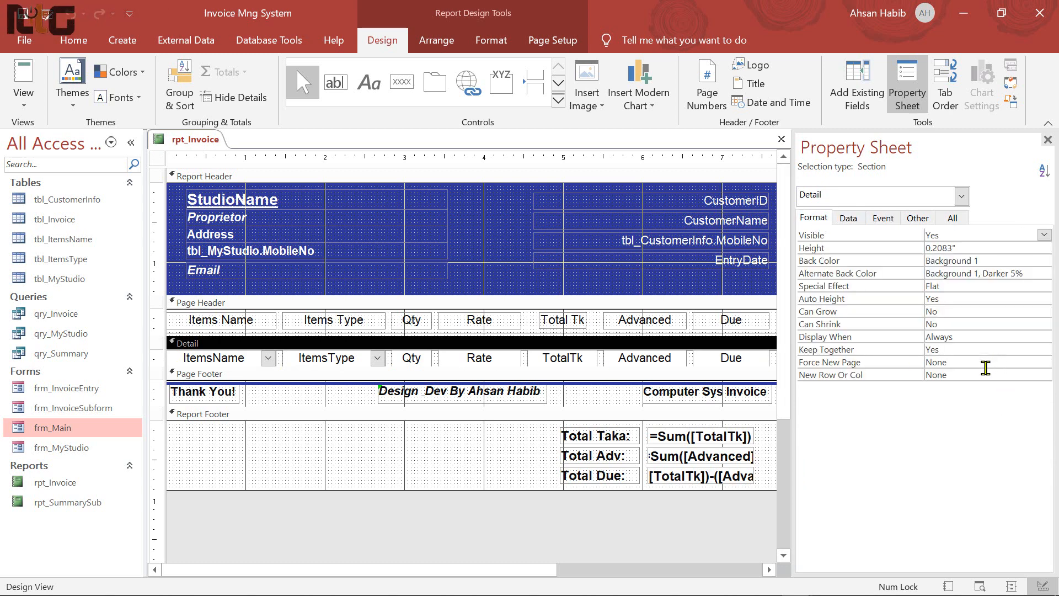
click(845, 260)
key(ctrl+c)
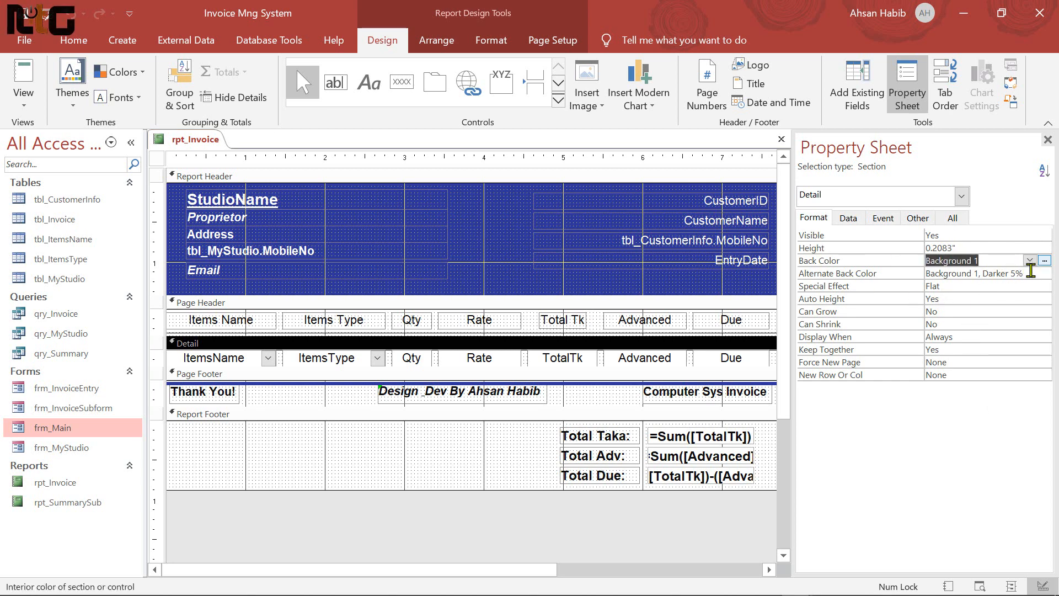
click(1030, 273)
key(ctrl+v)
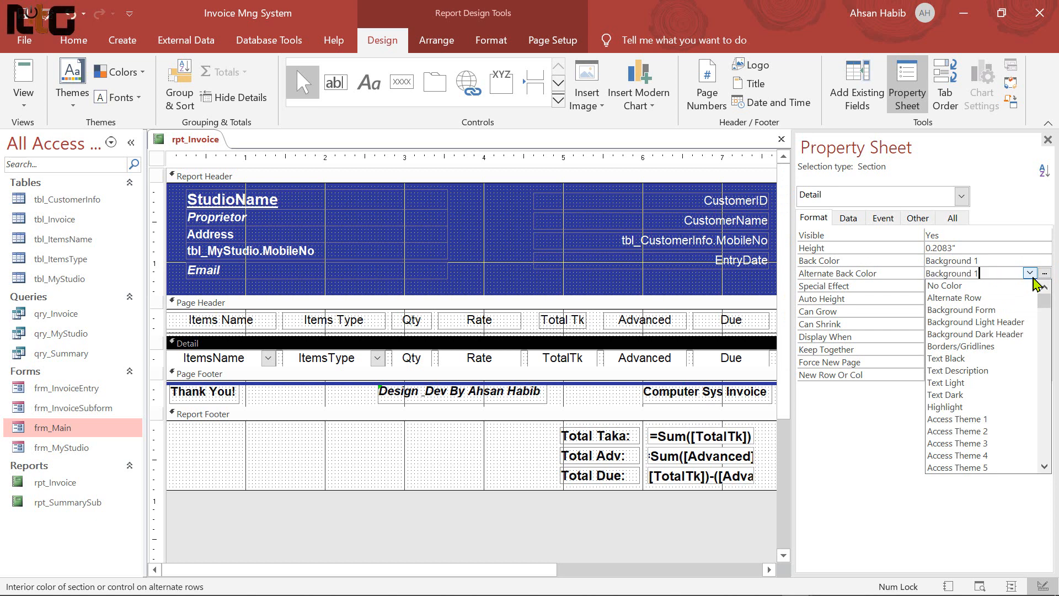
key(Return)
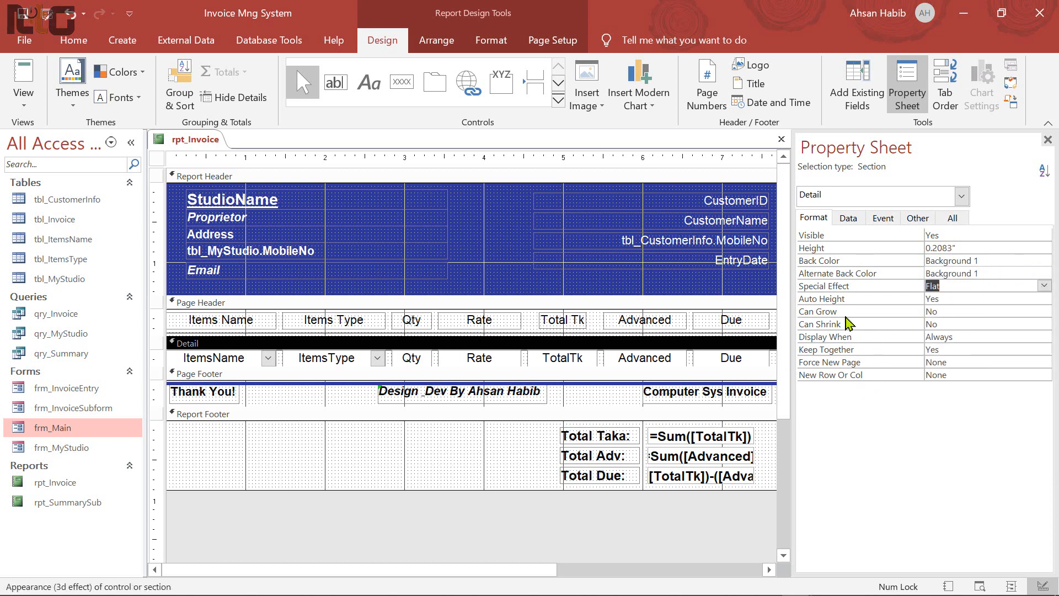
click(954, 312)
click(1043, 313)
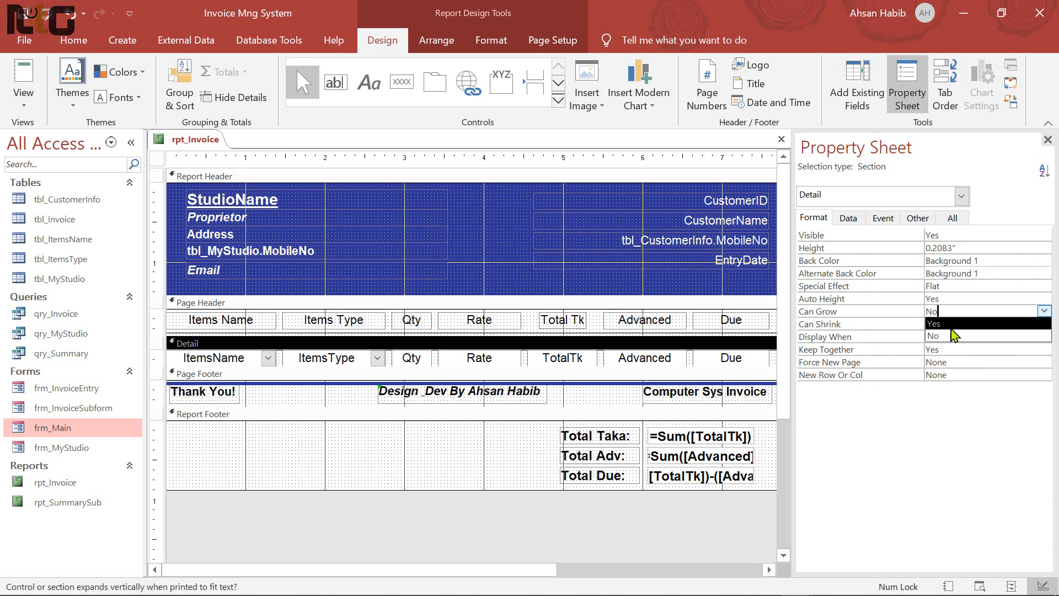
click(952, 325)
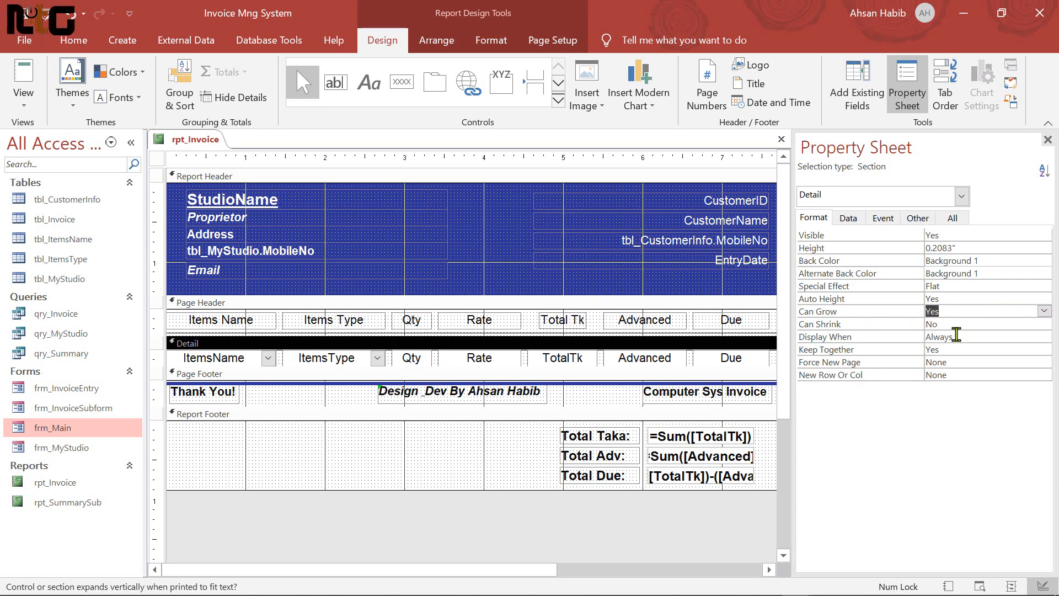
Preview rpt_Invoice in Report View, then close it
click(24, 83)
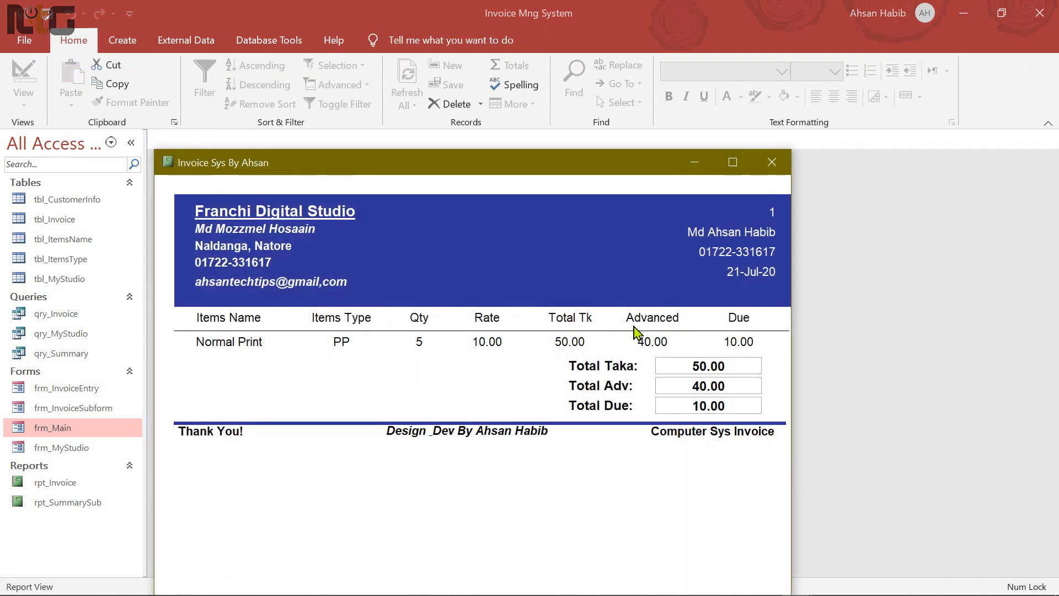
drag(558, 168, 524, 115)
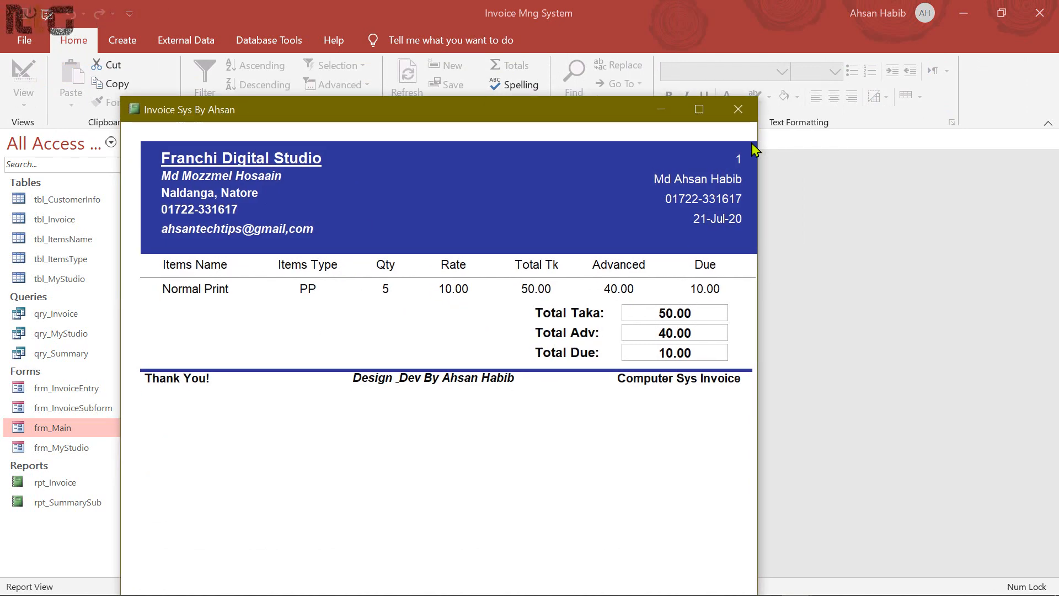
click(738, 110)
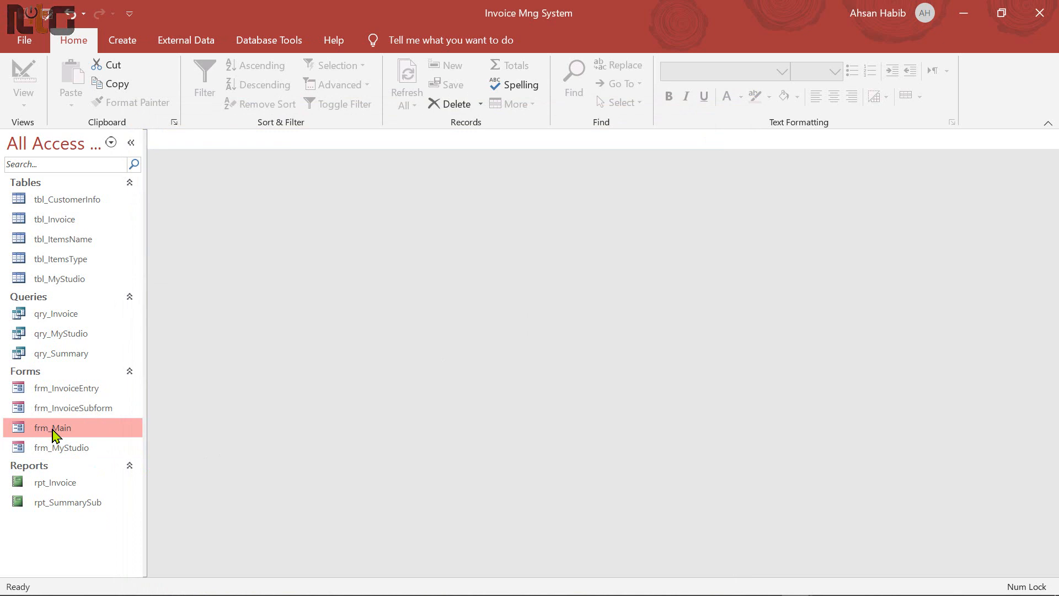
Open frm_Main and switch it to Design View
double_click(53, 429)
drag(339, 169, 359, 175)
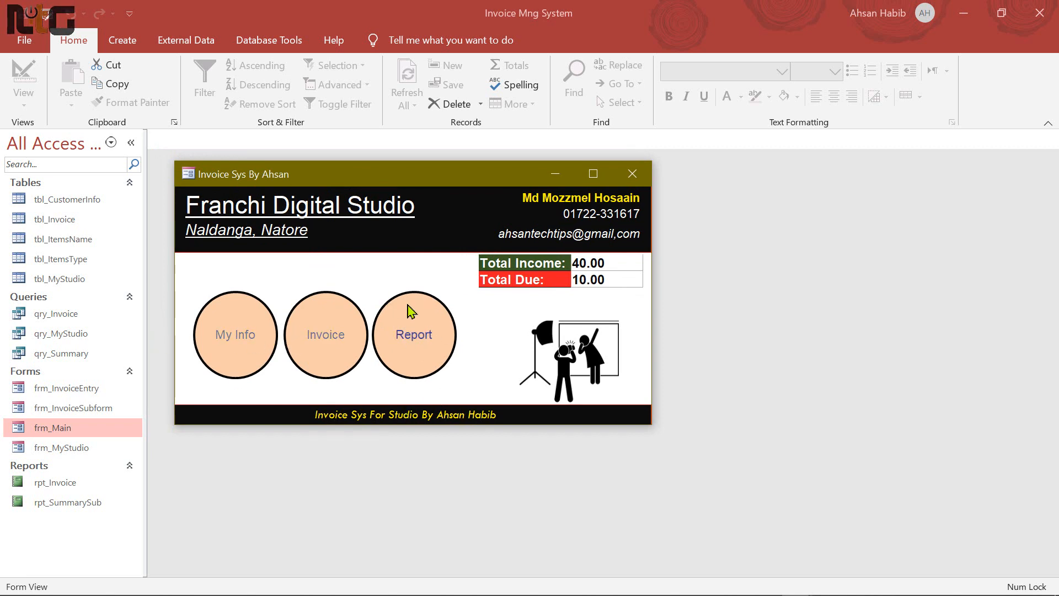
right_click(450, 271)
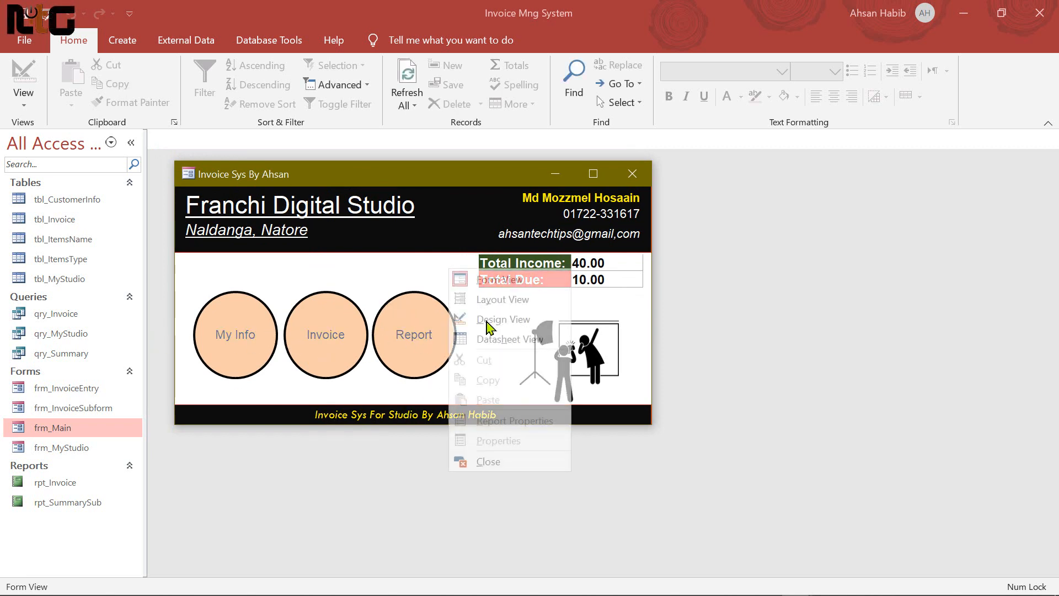
click(508, 320)
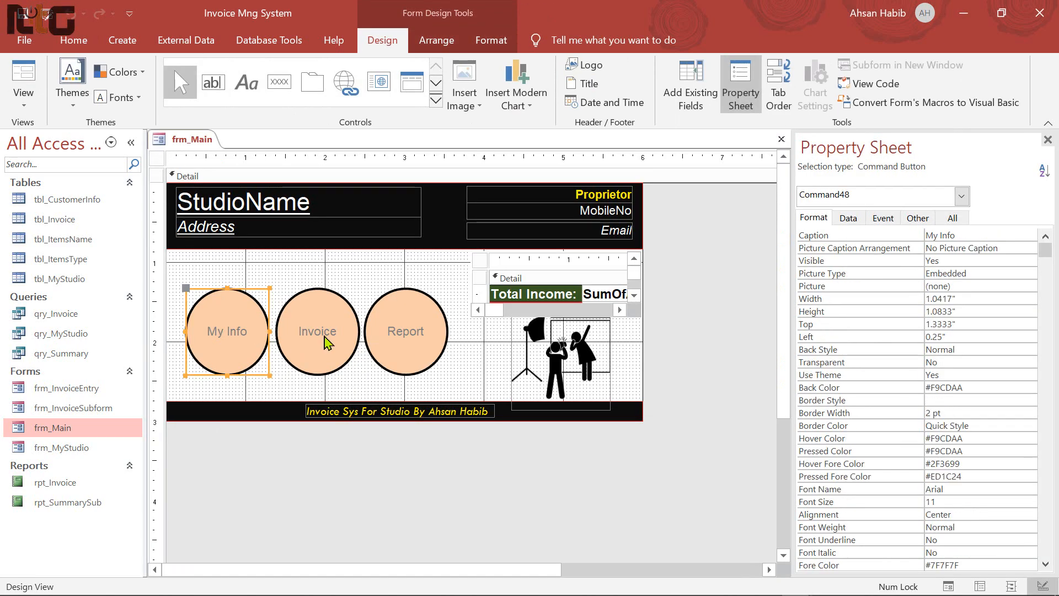
Make the My Info, Invoice and Report captions bold with Text 1, Lighter 5% colour
shift+click(327, 342)
shift+click(421, 342)
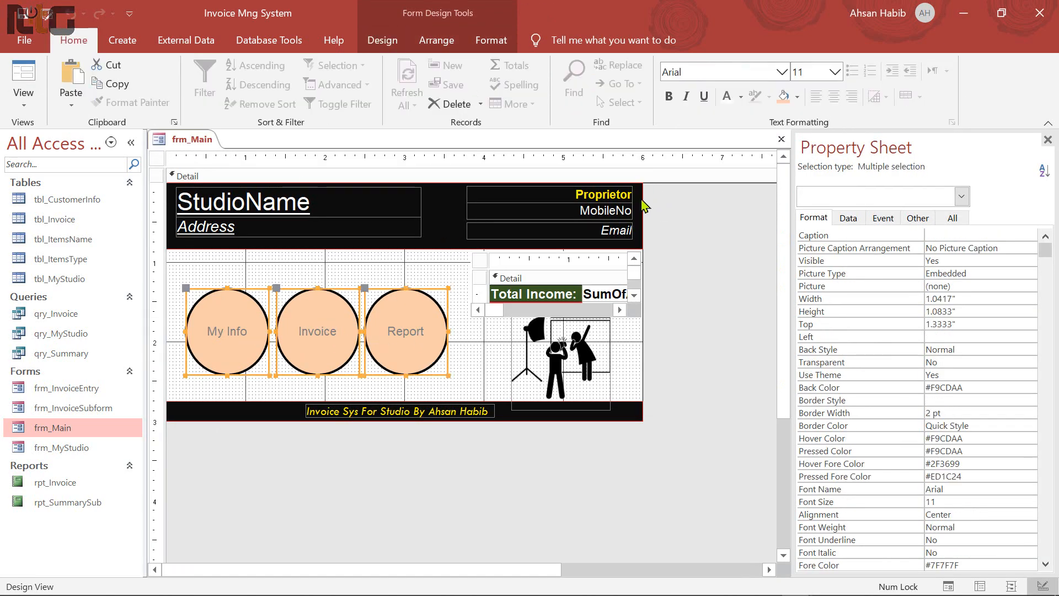
click(668, 96)
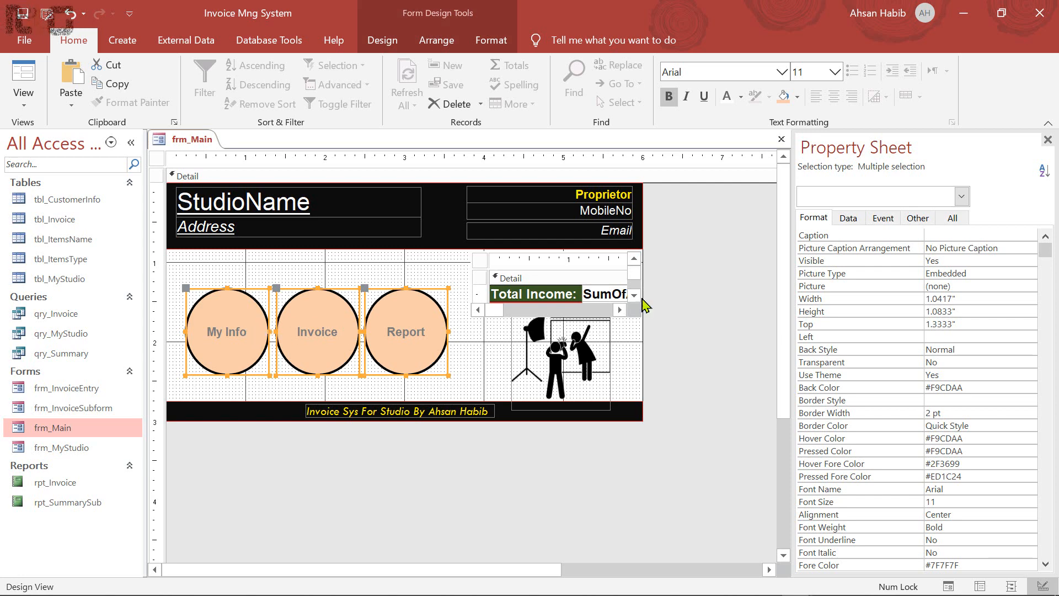
click(741, 99)
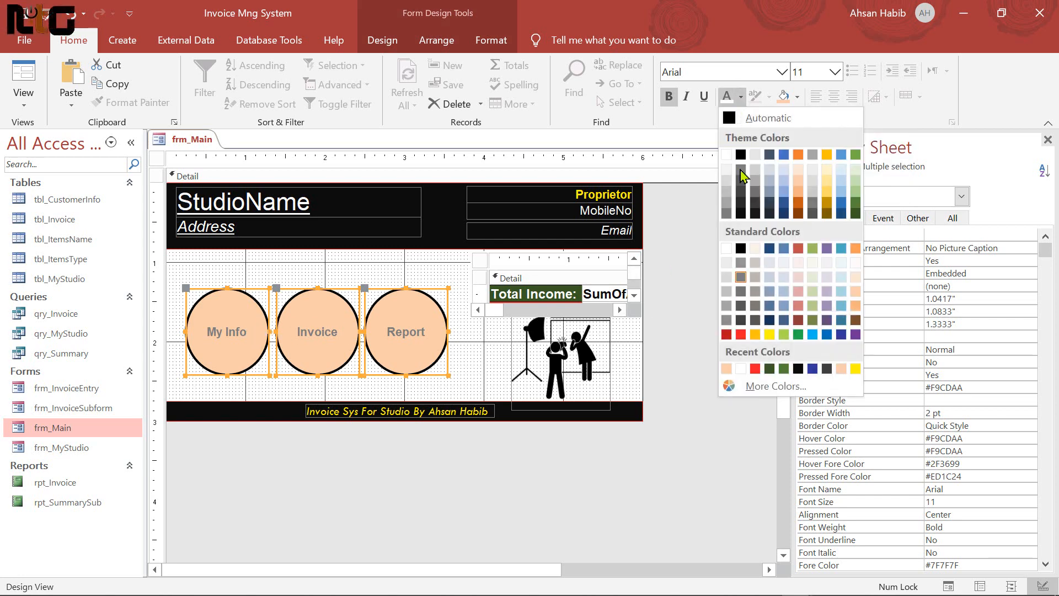
click(741, 213)
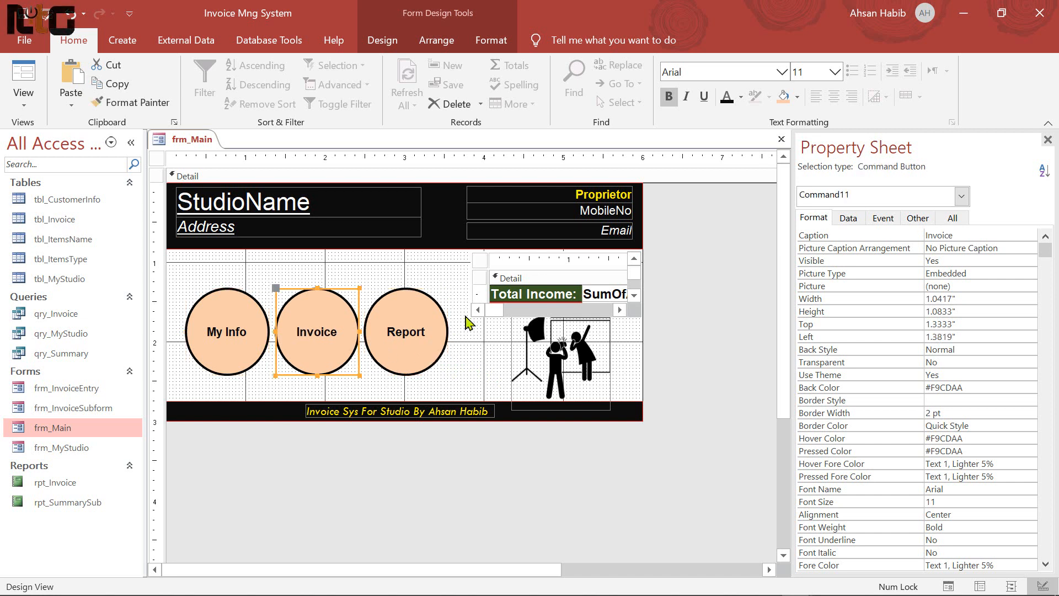
Nudge the three buttons into alignment and close frm_Main's design
key(Left)
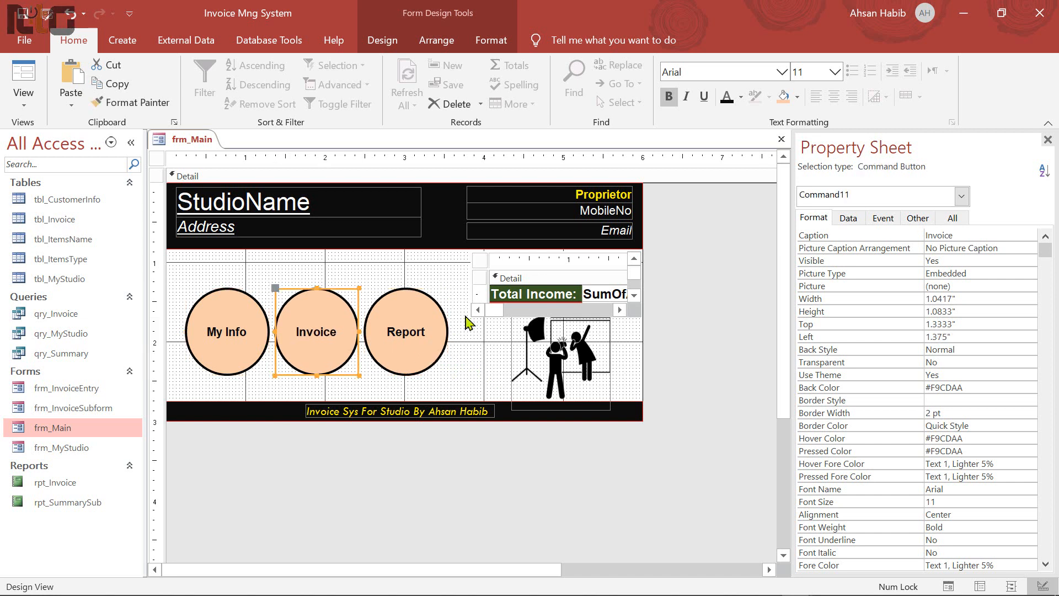
click(267, 296)
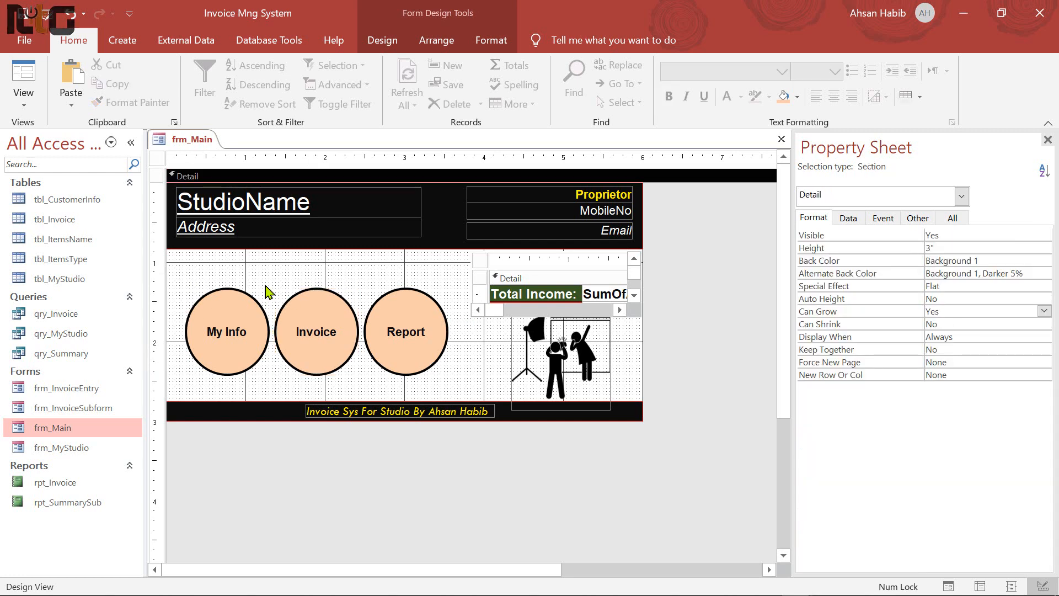
drag(433, 313, 443, 351)
key(Up)
key(Up)
key(Up)
key(Up)
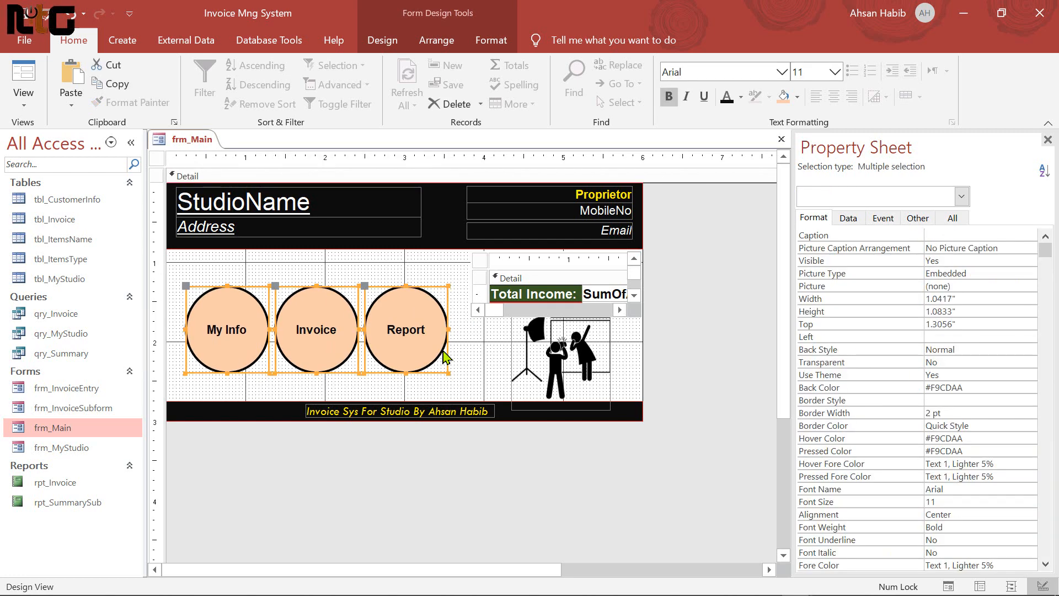
click(781, 139)
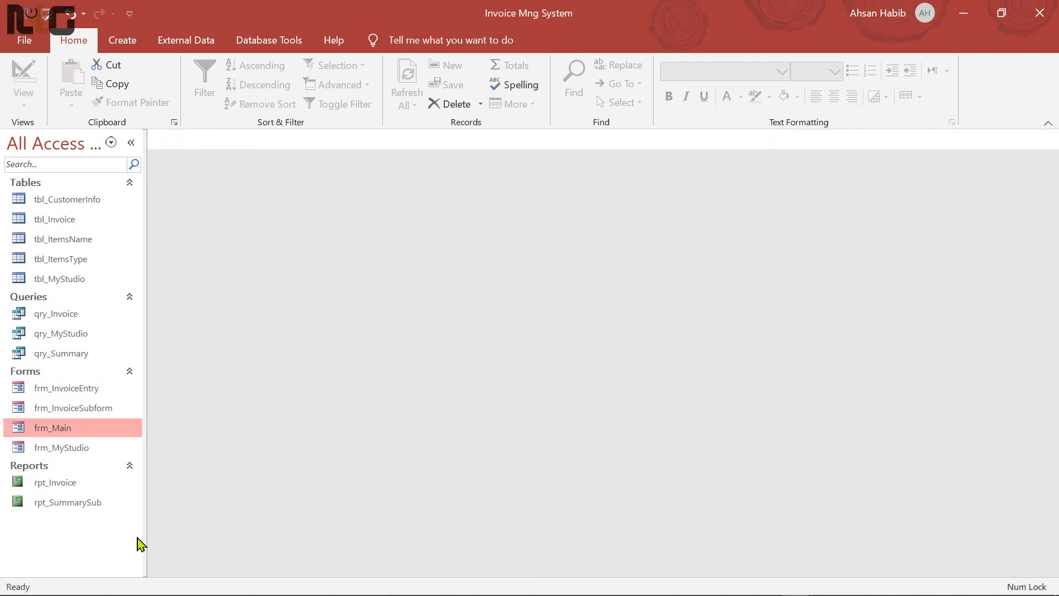
double_click(62, 429)
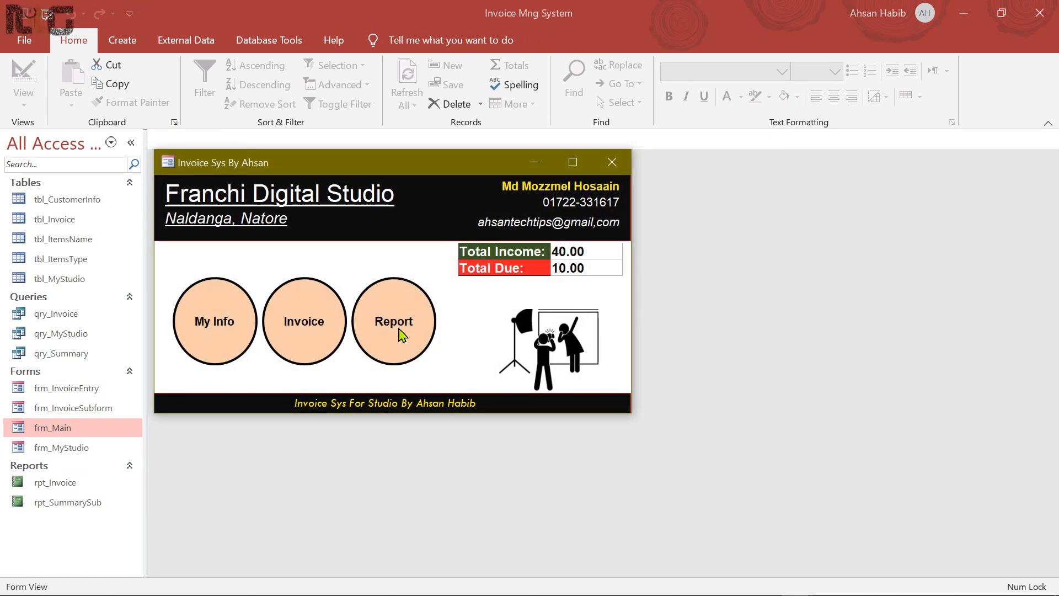
click(219, 328)
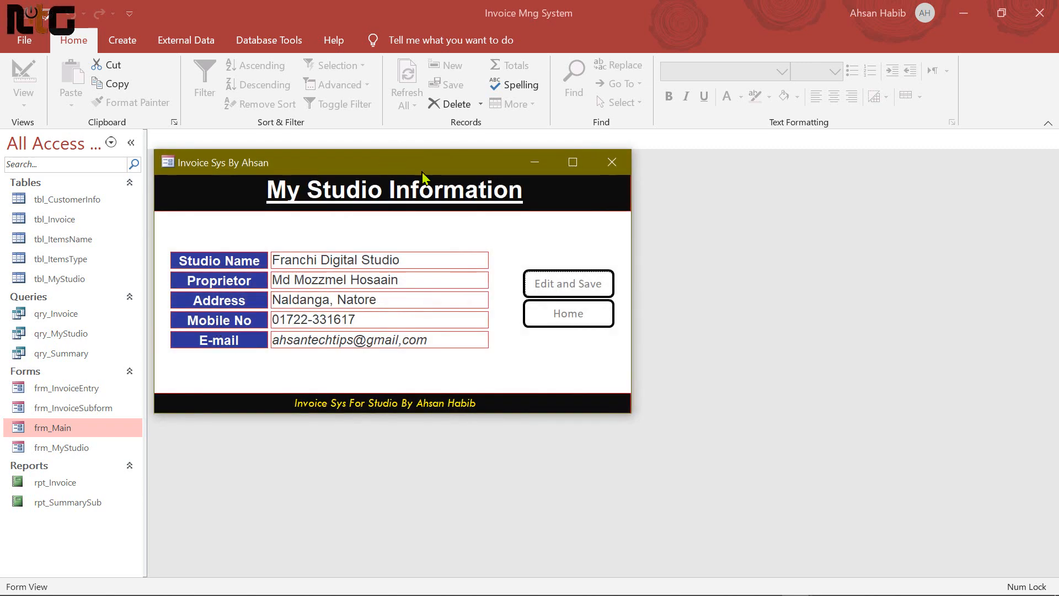
mouse_move(422, 175)
mouse_down()
mouse_move(623, 176)
mouse_move(420, 176)
mouse_up()
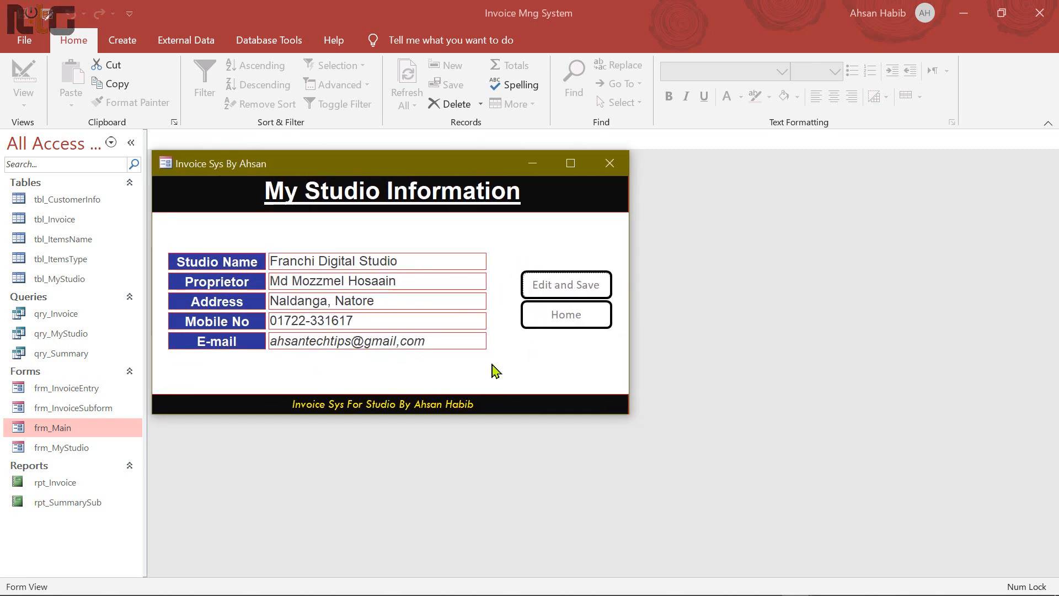
click(567, 320)
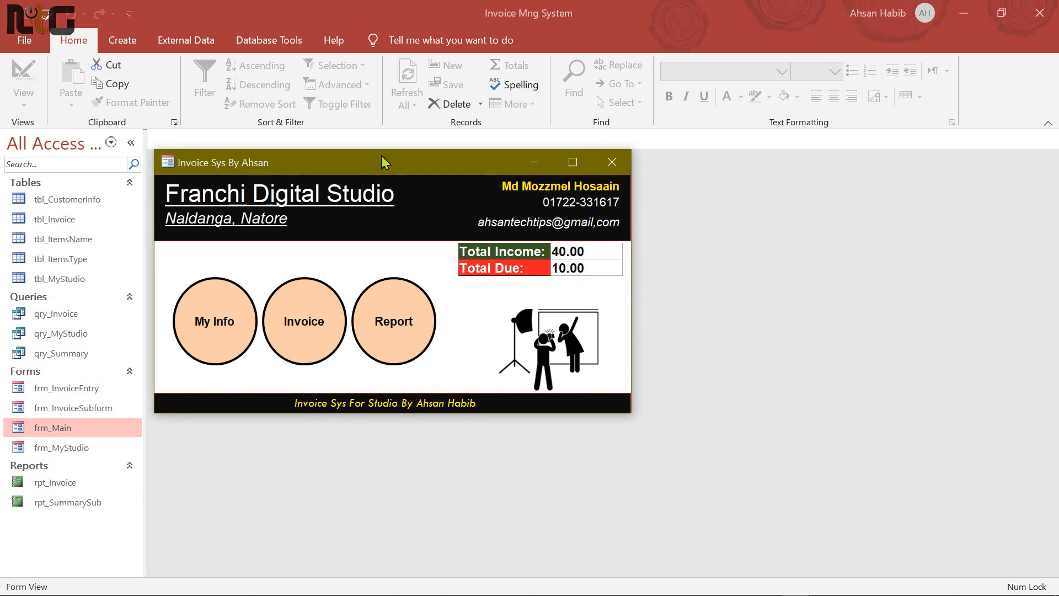
click(304, 323)
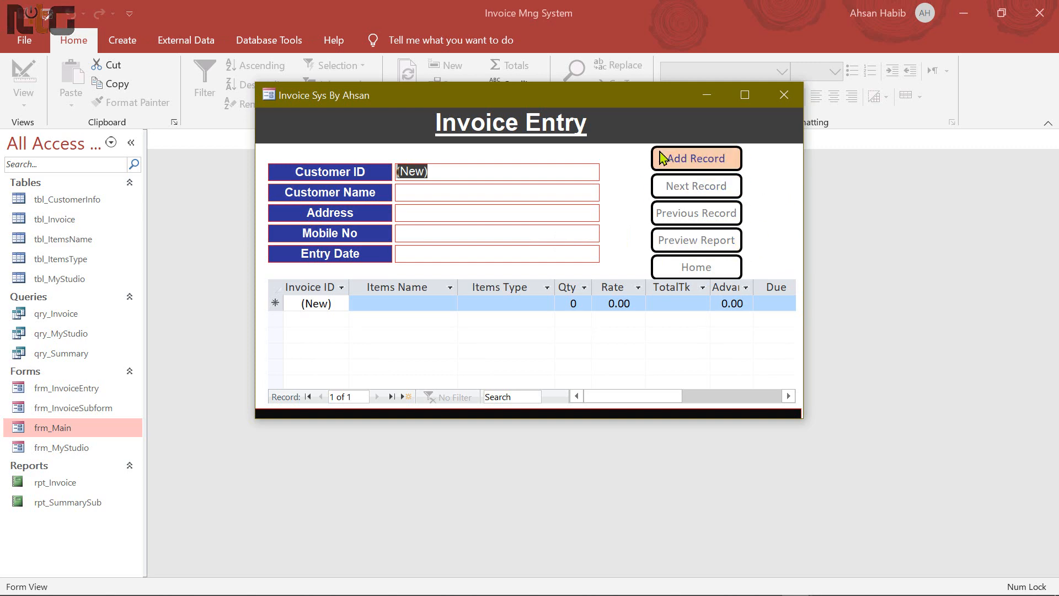
click(709, 275)
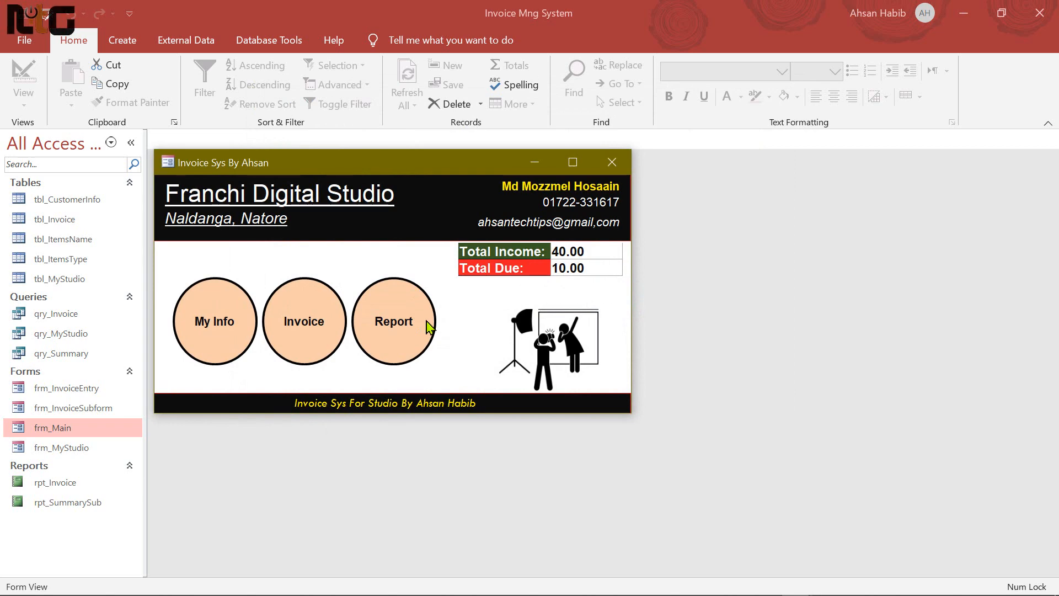
click(390, 325)
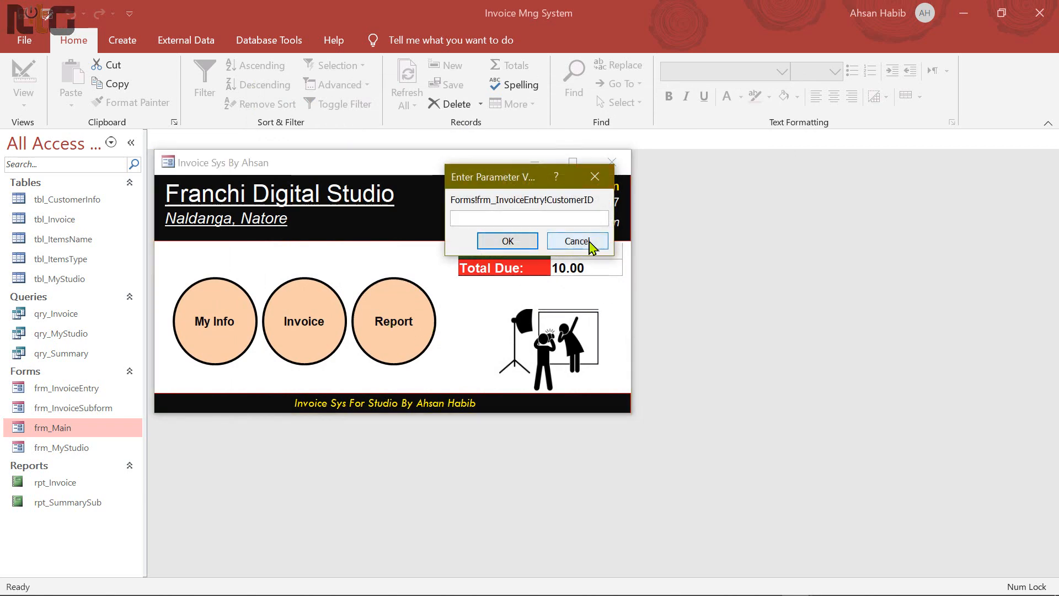
click(587, 243)
click(323, 328)
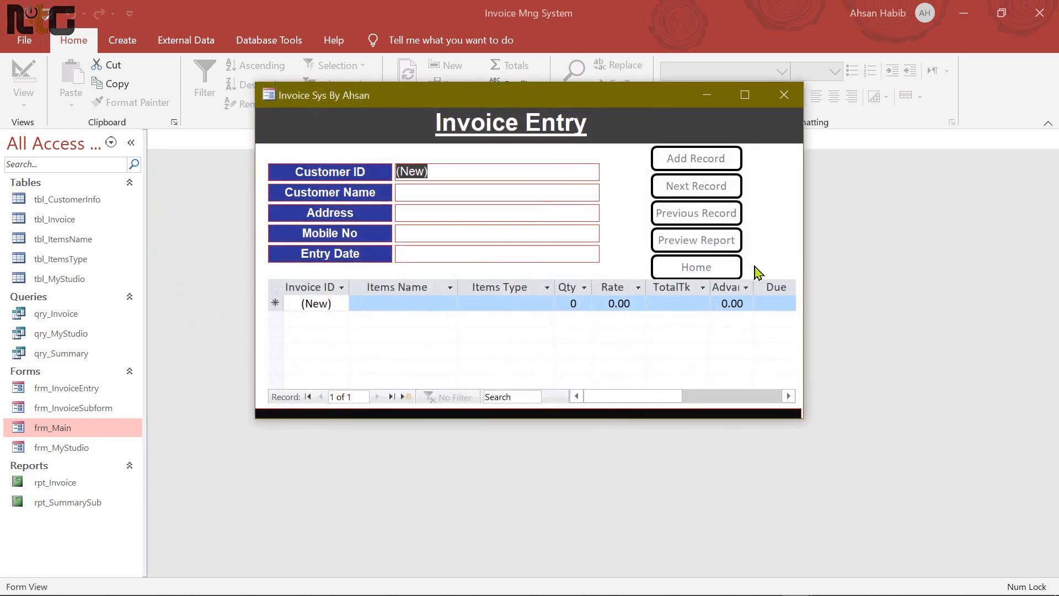
click(698, 213)
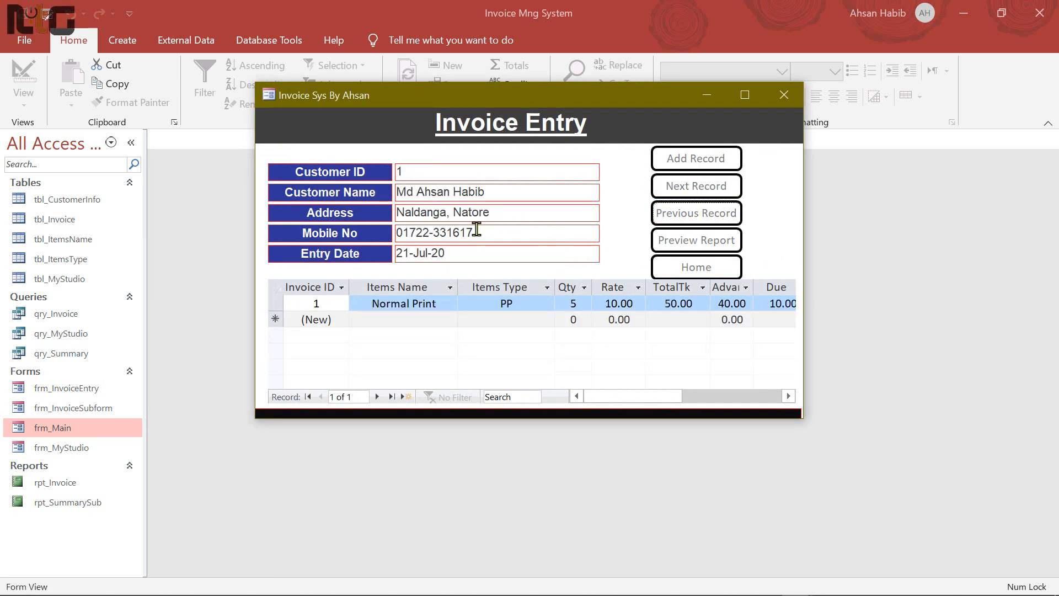
click(717, 248)
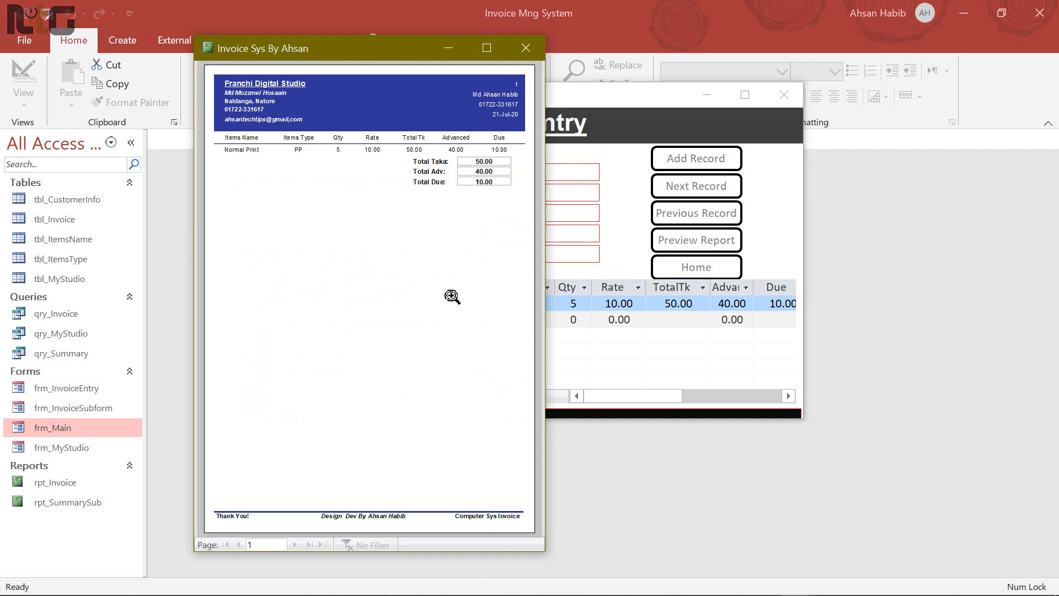
click(525, 48)
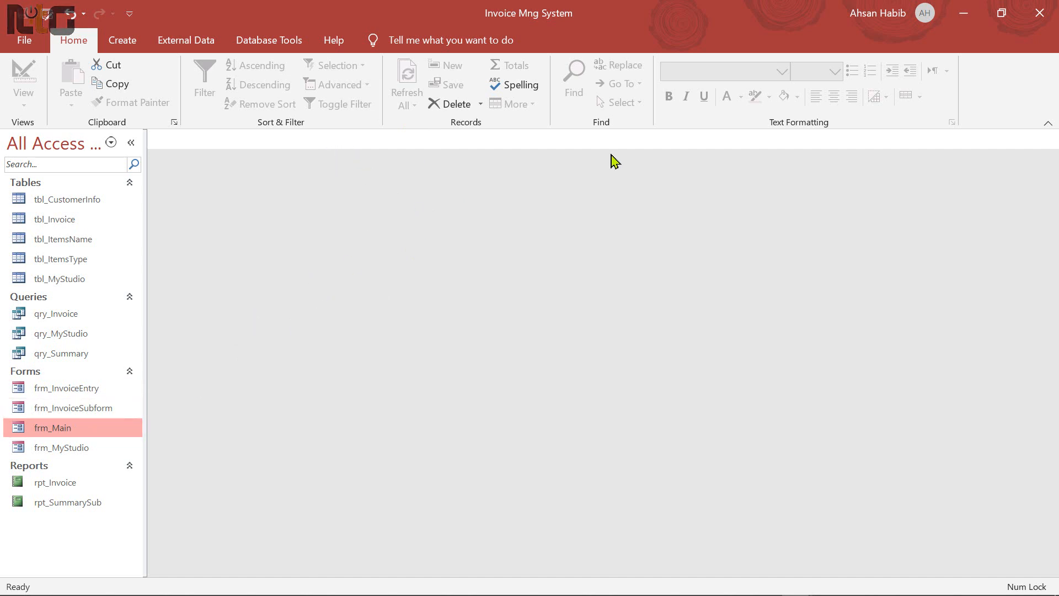
Open frm_InvoiceEntry in Design View, check its Auto Center setting, and close it
click(75, 393)
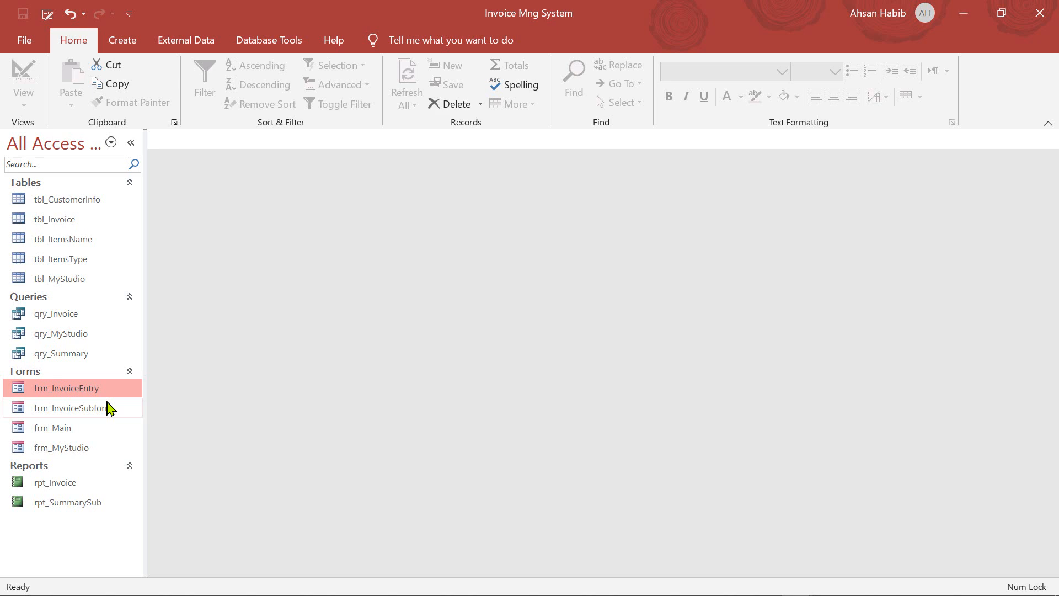
right_click(90, 396)
click(184, 214)
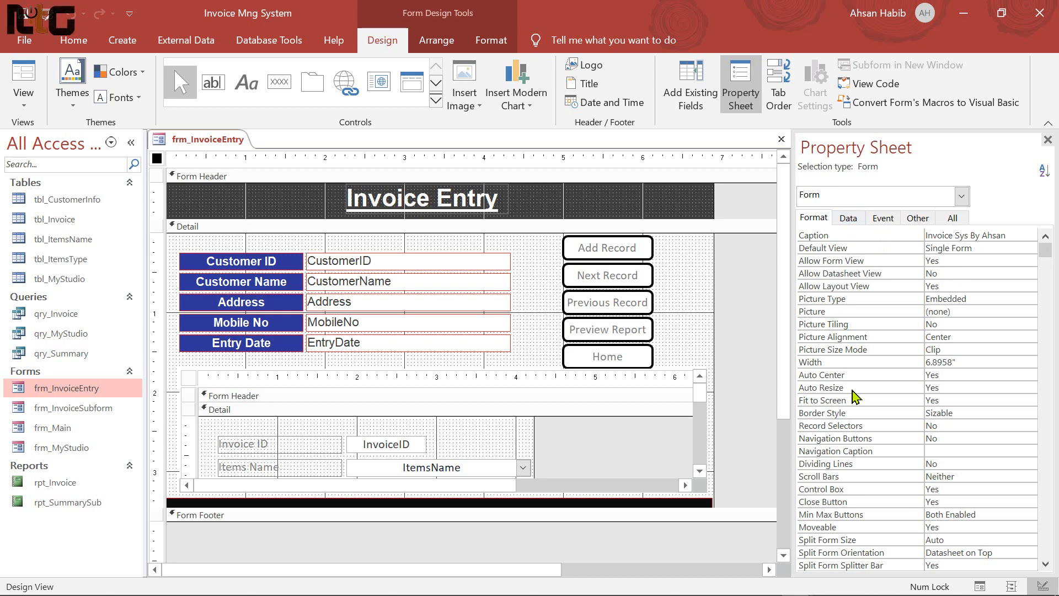
click(990, 375)
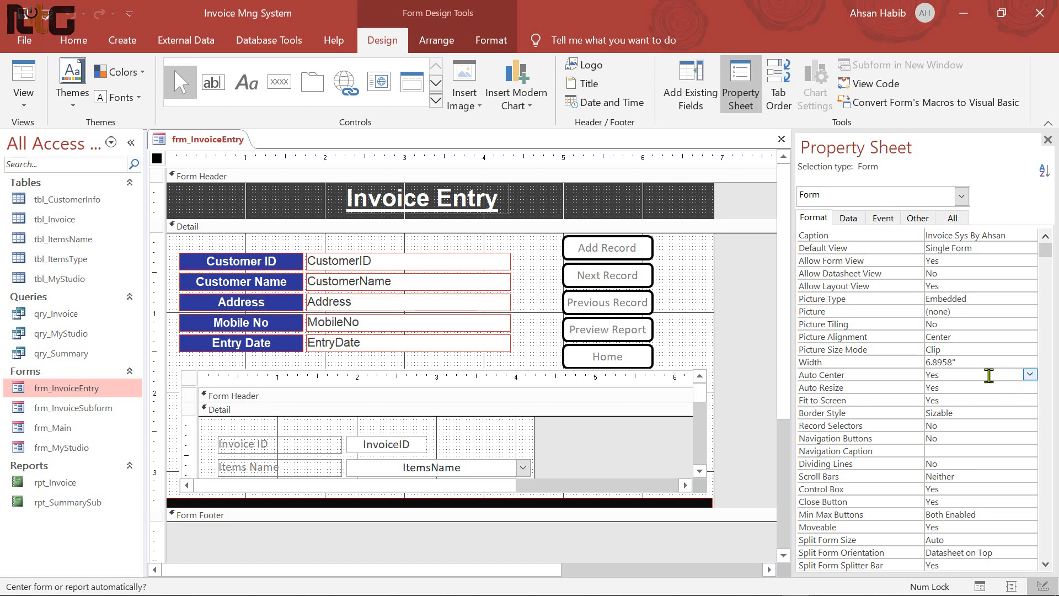
click(781, 139)
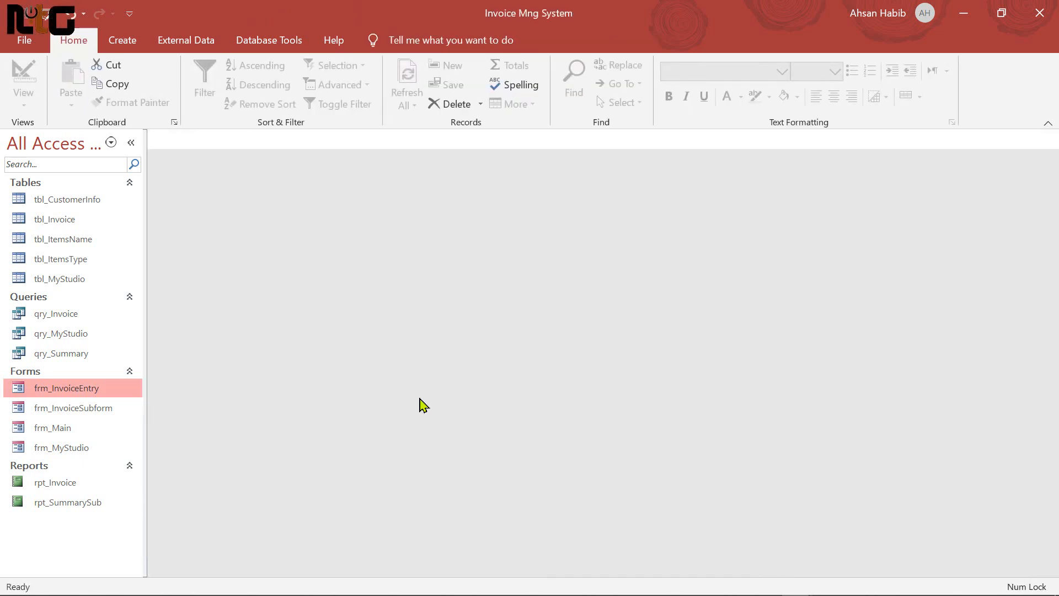
Set Auto Center to Yes for frm_InvoiceSubform in Design View
right_click(88, 408)
click(193, 229)
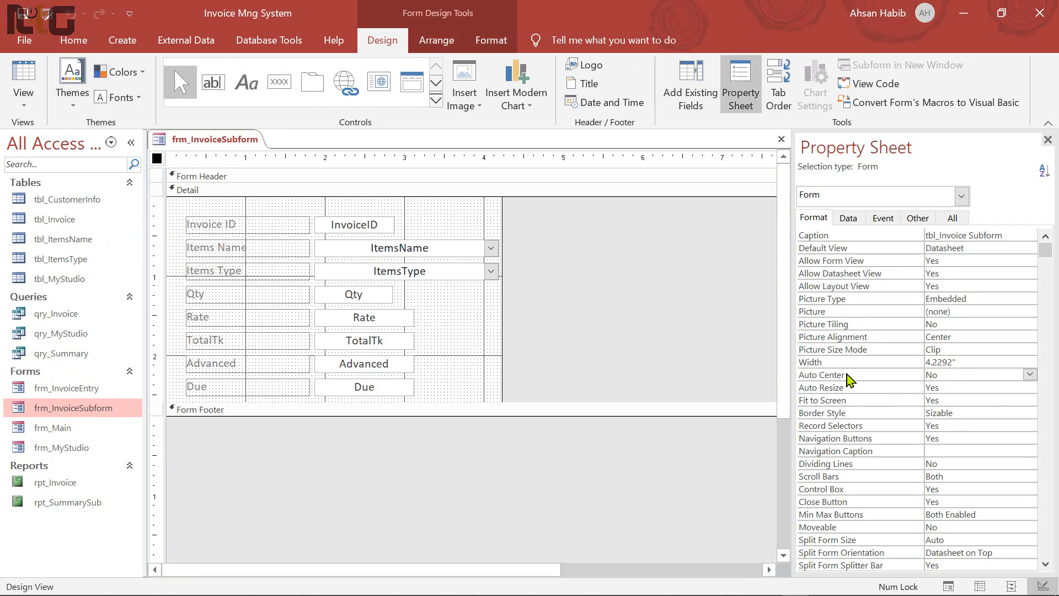
click(1030, 375)
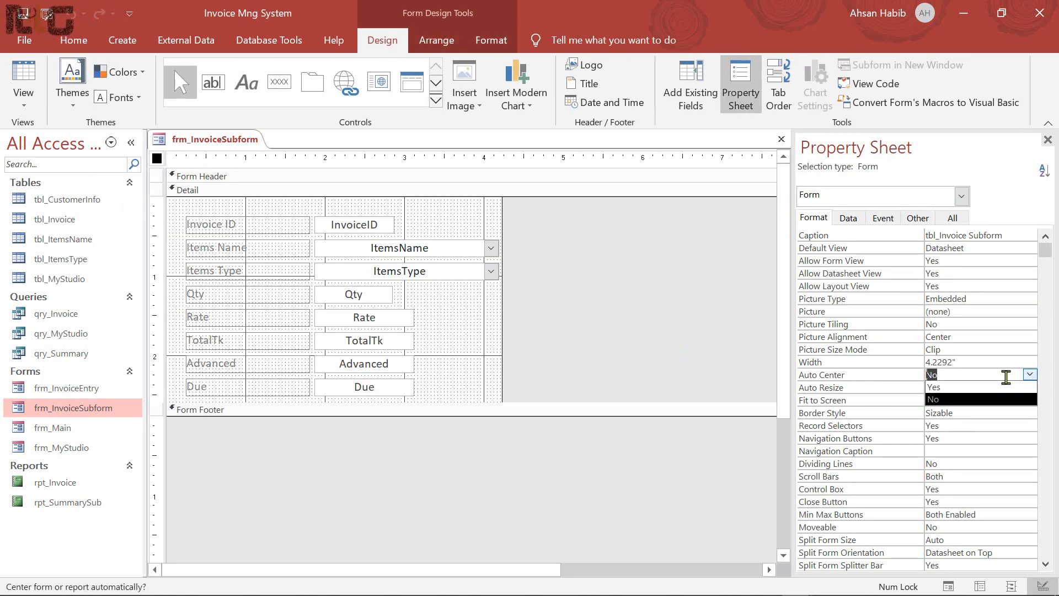
click(973, 387)
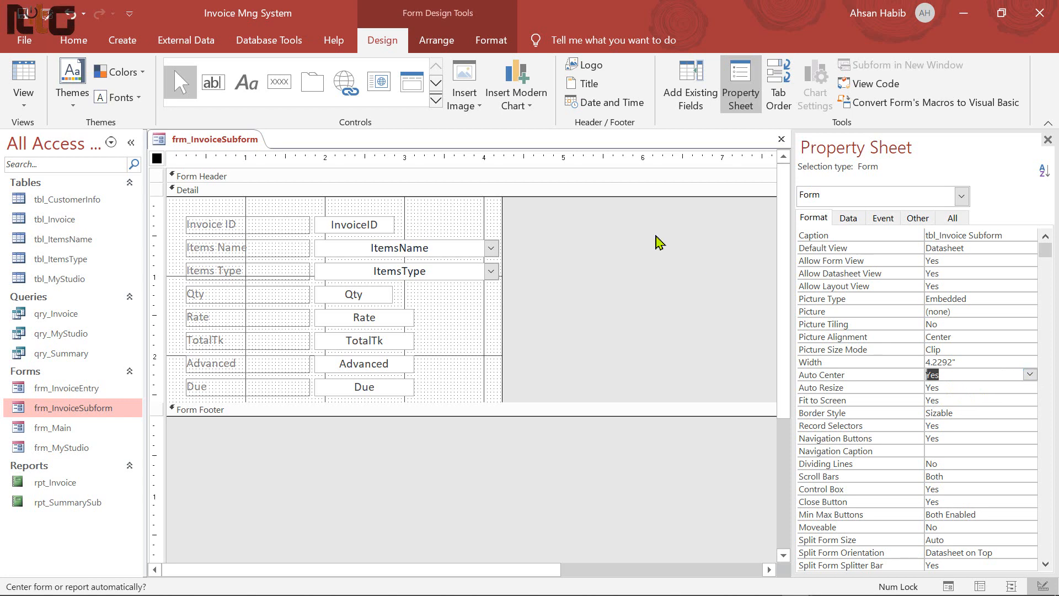
click(781, 139)
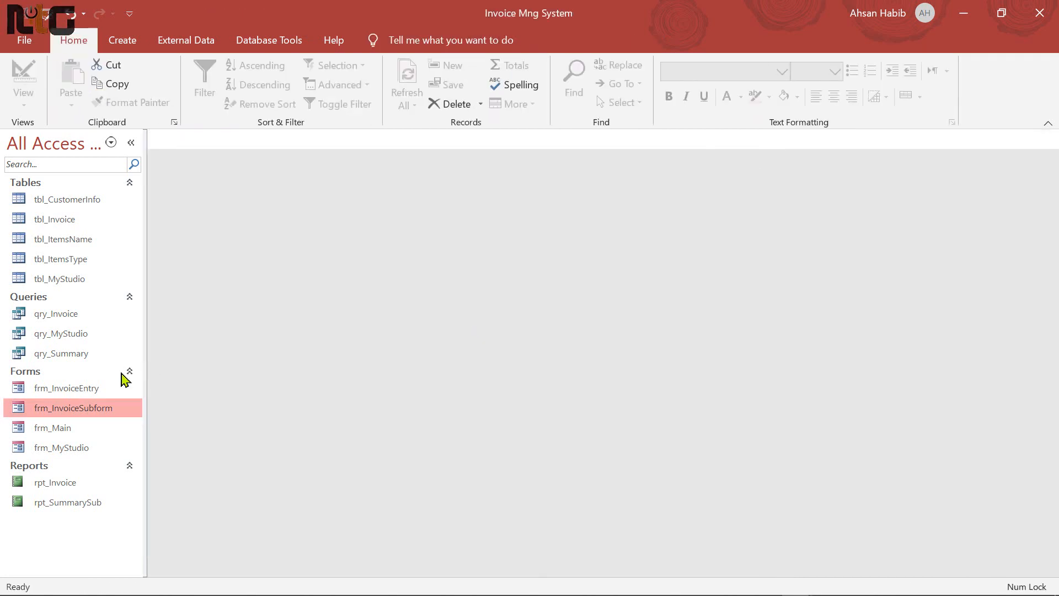
Set Auto Center to Yes for frm_Main in Design View
right_click(61, 428)
click(138, 243)
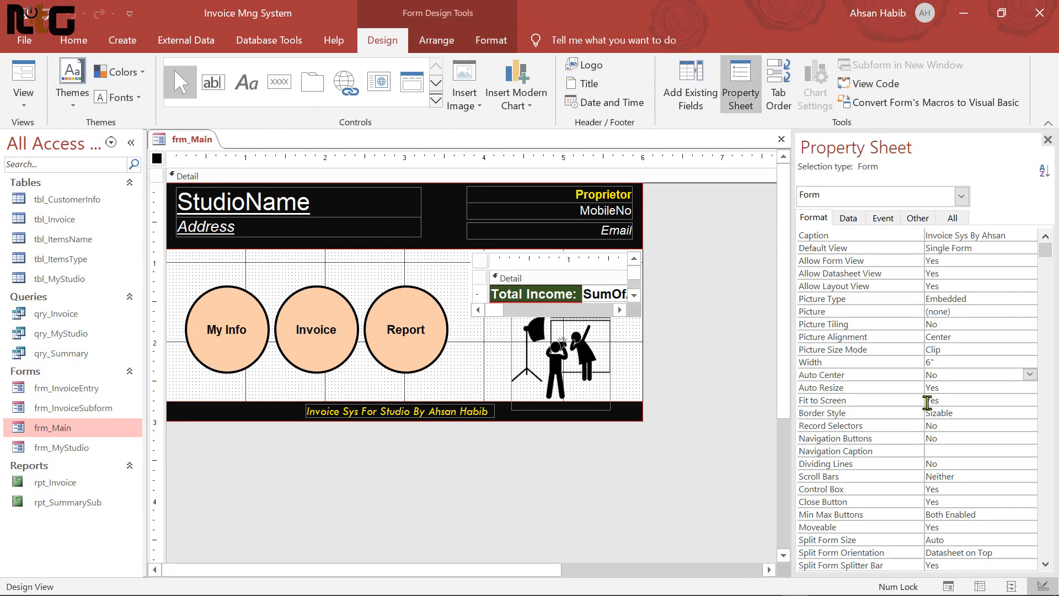
click(988, 374)
click(1029, 375)
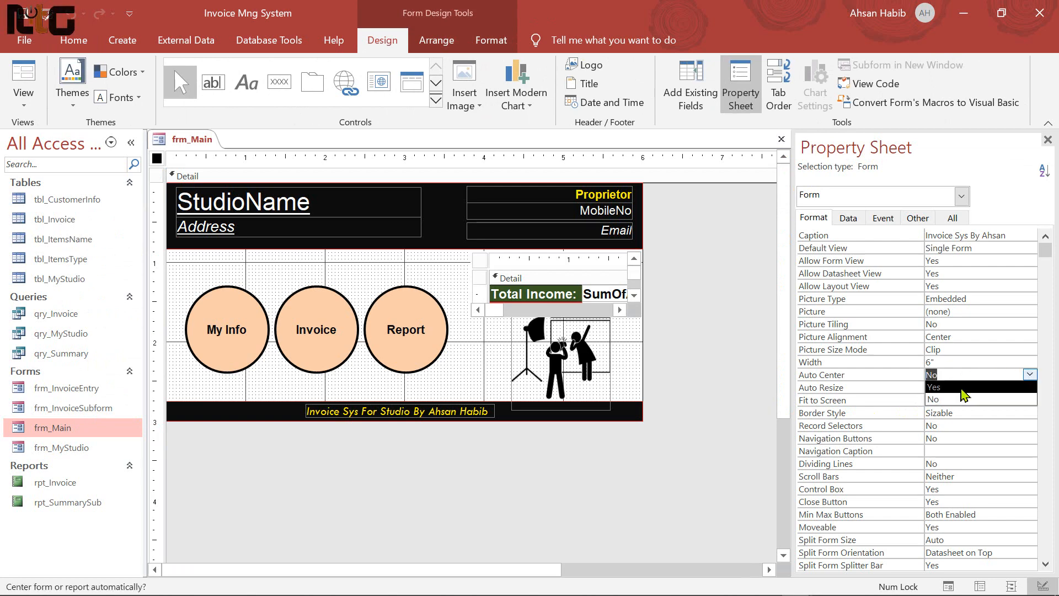
click(966, 388)
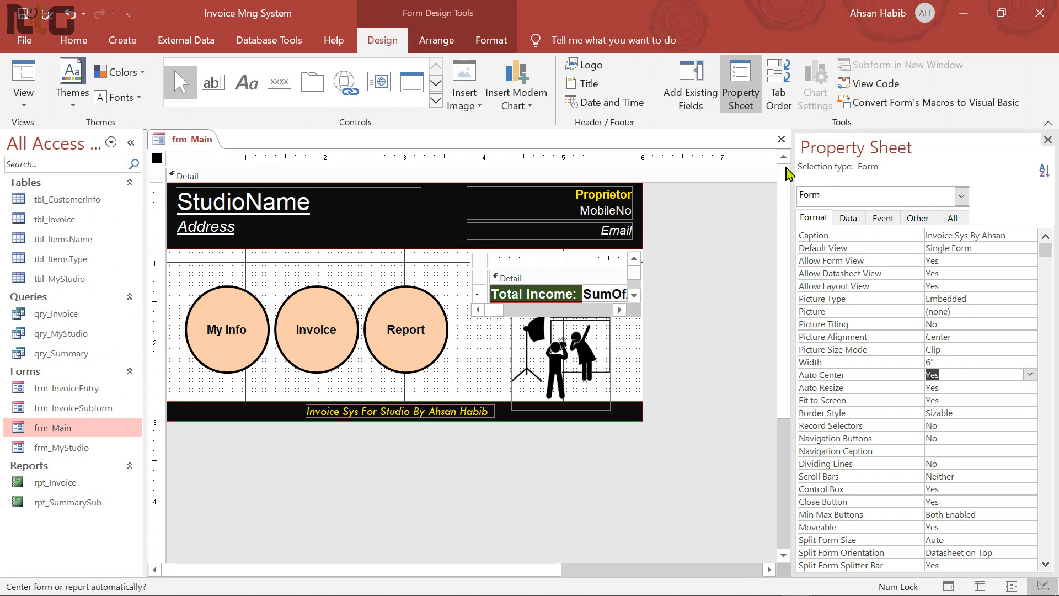
click(781, 139)
Set Auto Center to Yes for frm_MyStudio in Design View
right_click(67, 450)
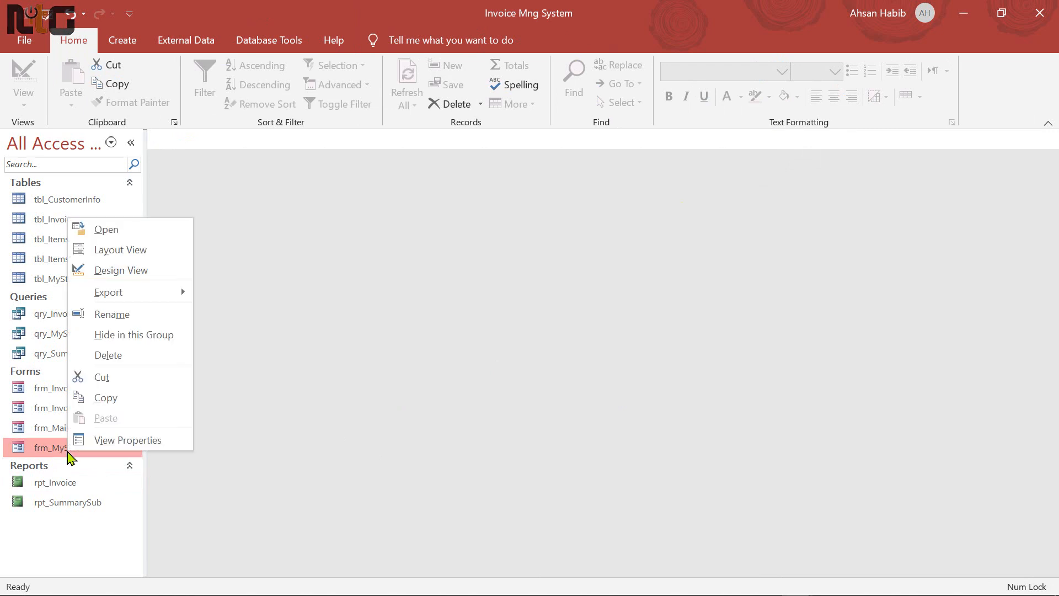
click(133, 270)
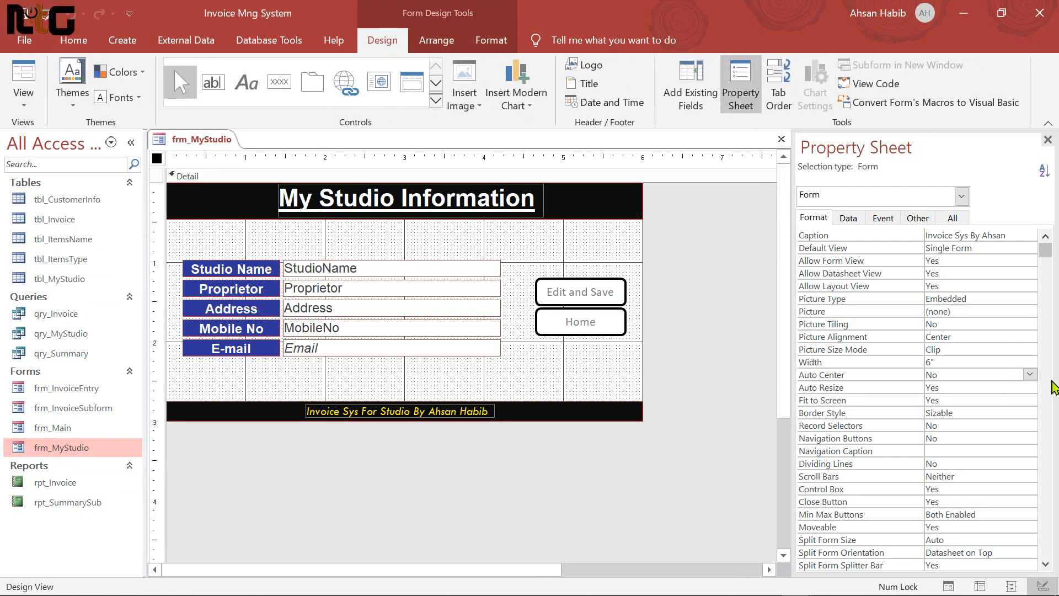
click(1029, 374)
click(945, 387)
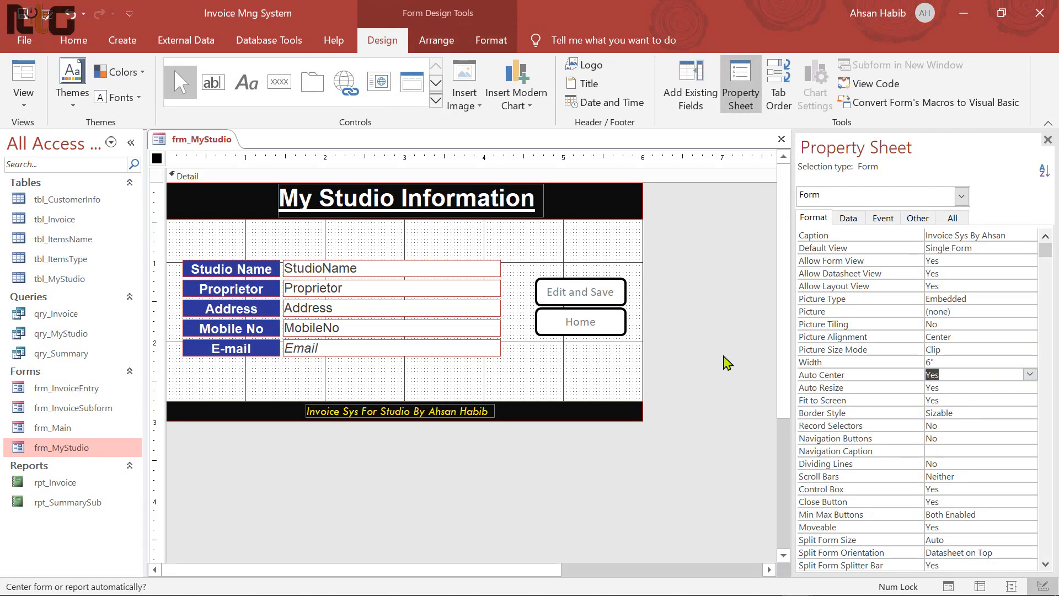
click(781, 139)
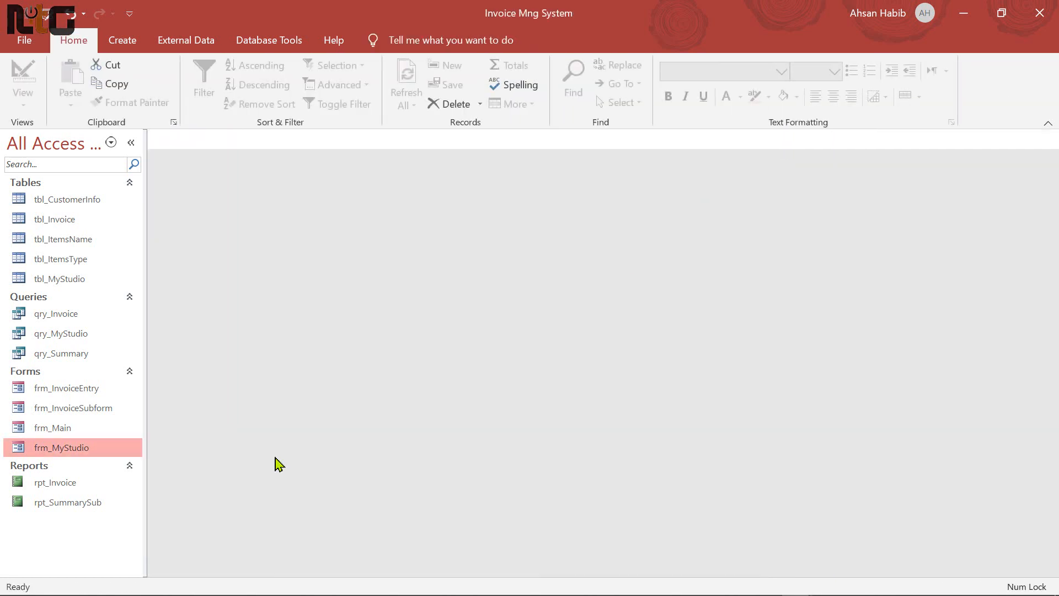
Set Auto Center to Yes for the rpt_Invoice report in Design View
click(62, 508)
right_click(91, 502)
click(65, 484)
right_click(65, 486)
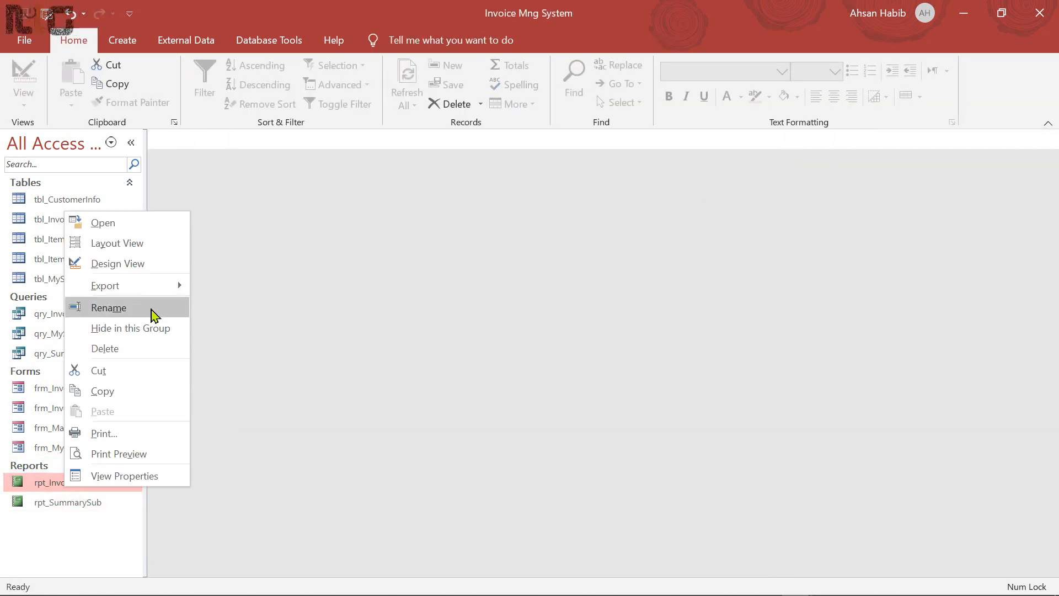
click(146, 266)
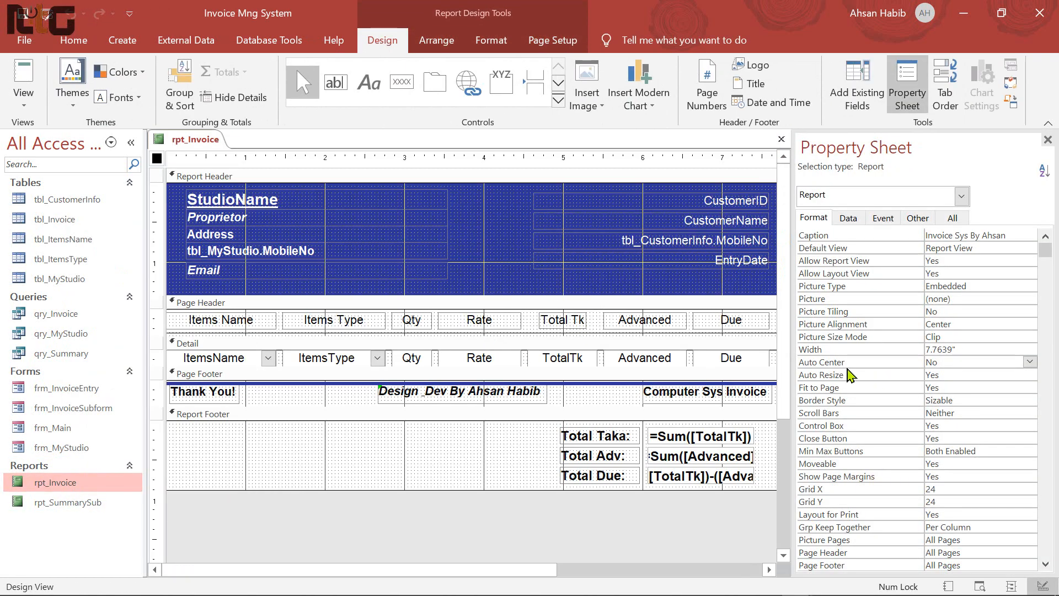
click(1029, 361)
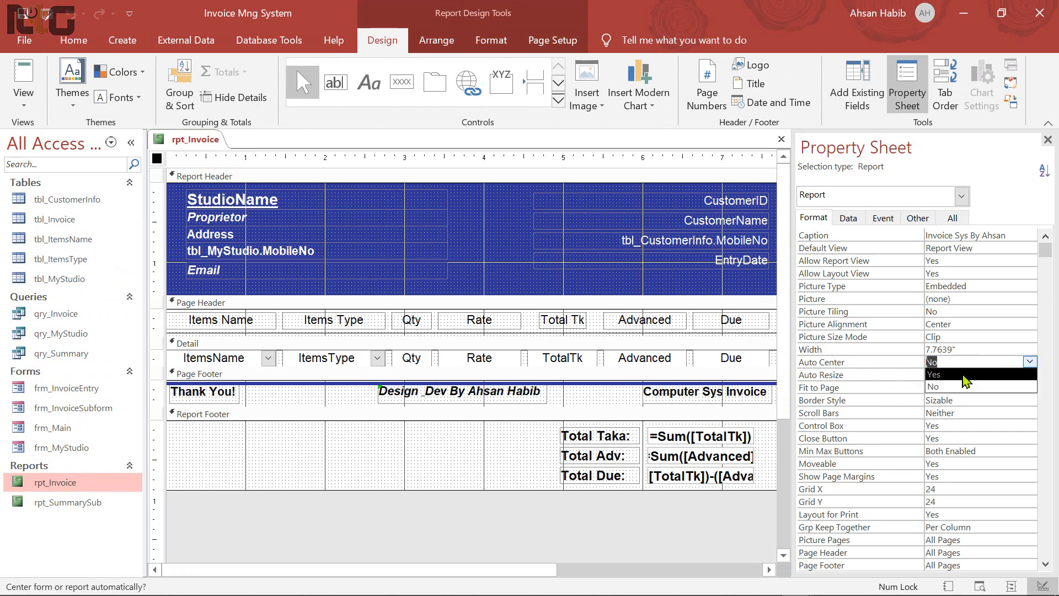
click(966, 375)
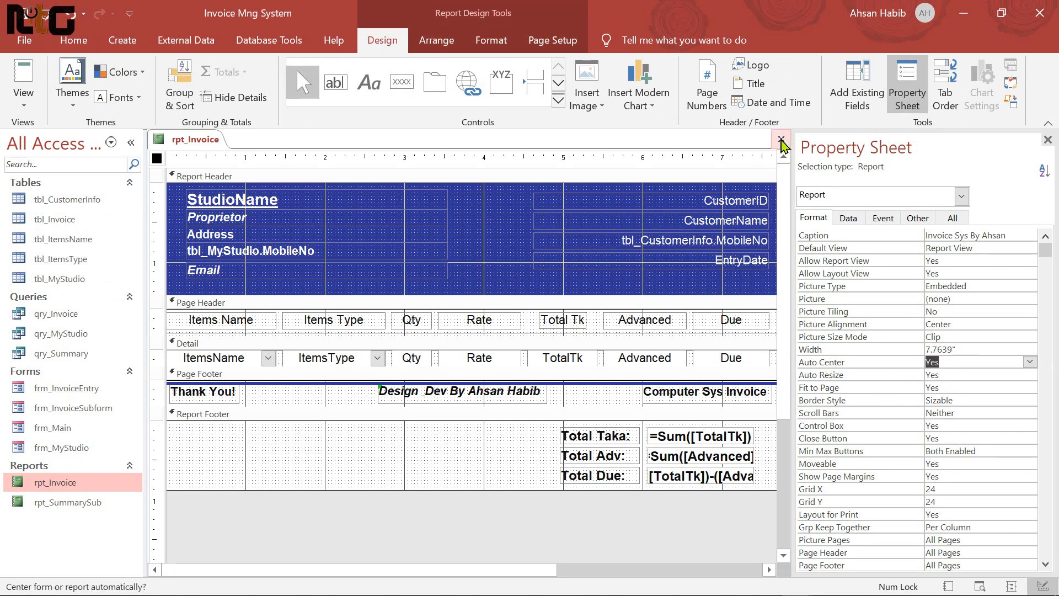
click(781, 144)
Open frm_Main and check the centred My Studio Information and Invoice Entry screens
double_click(60, 428)
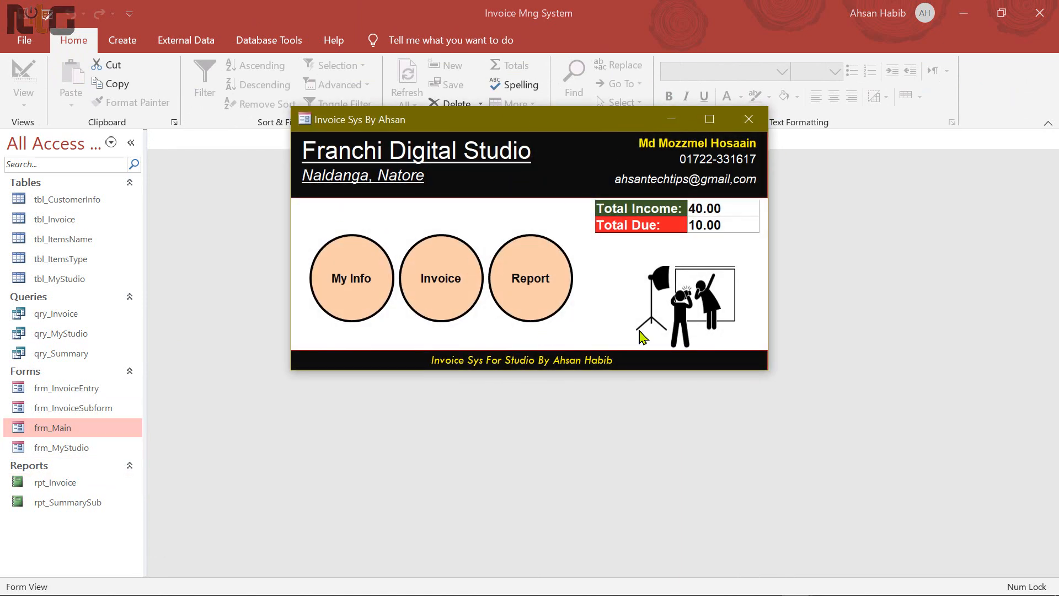
click(354, 282)
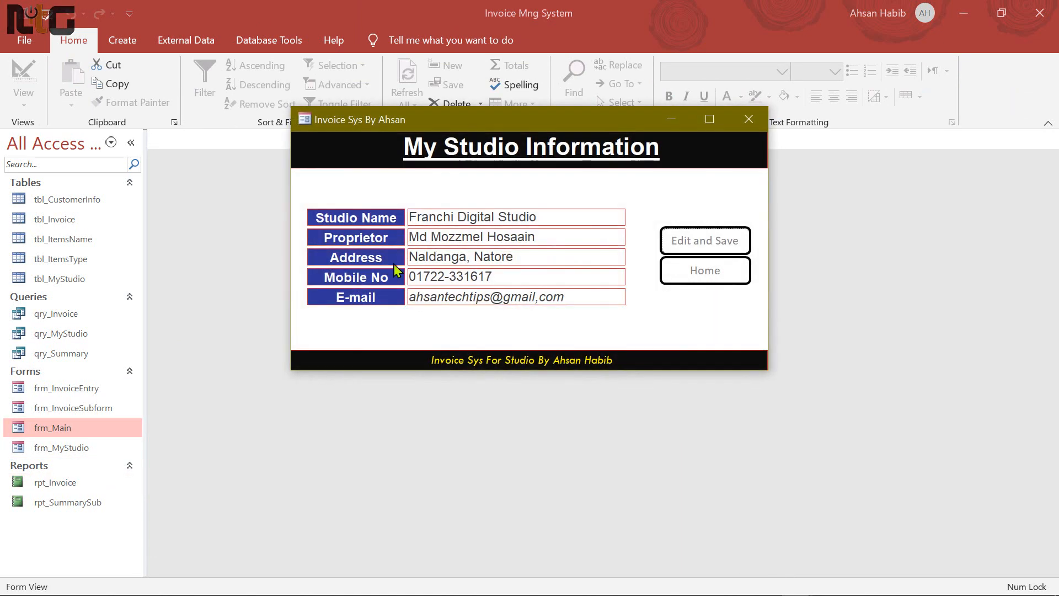
click(706, 272)
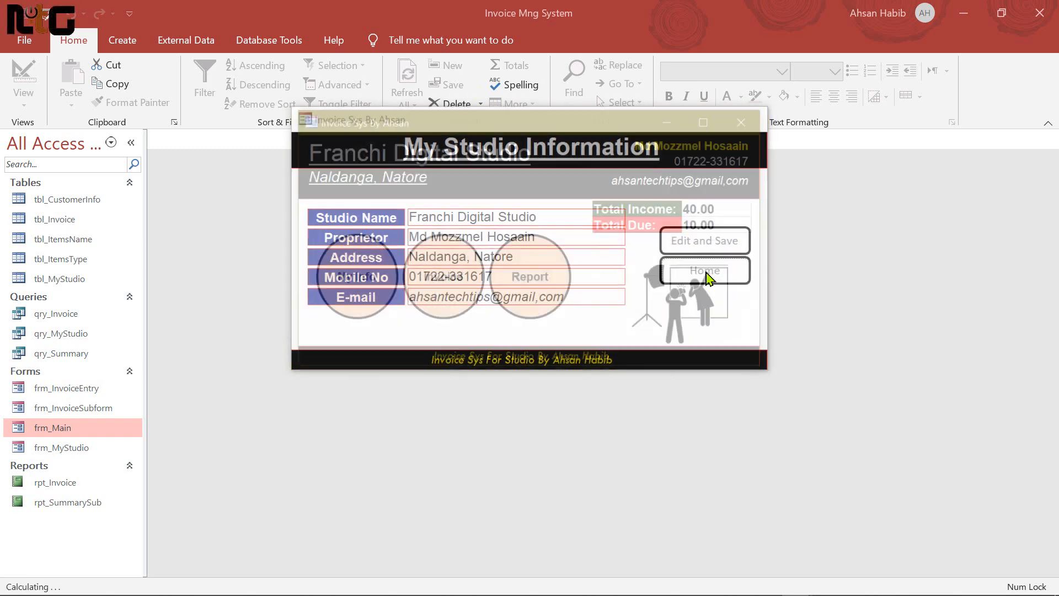
click(455, 282)
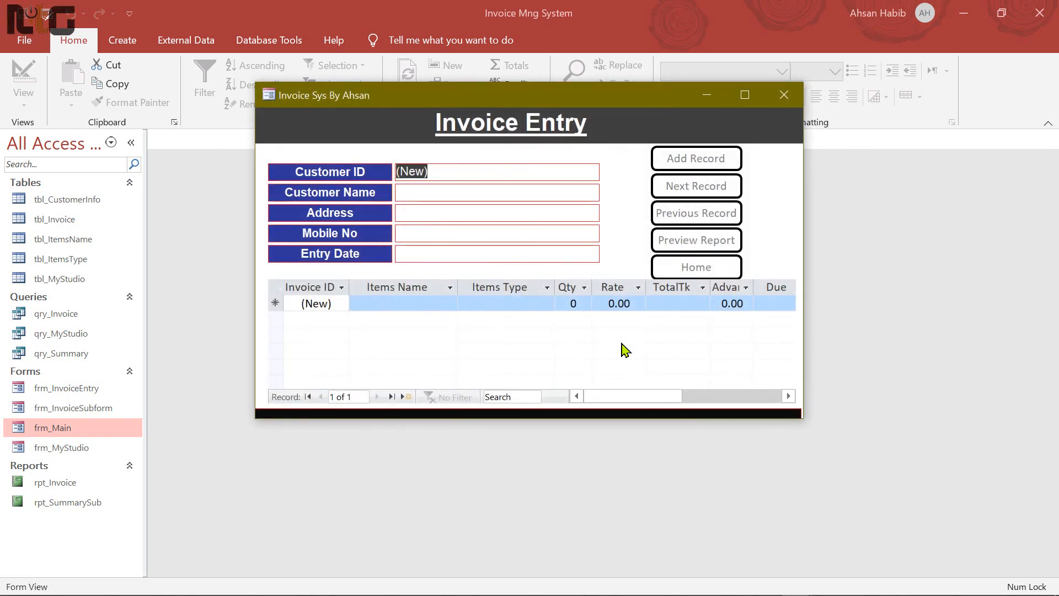
click(705, 270)
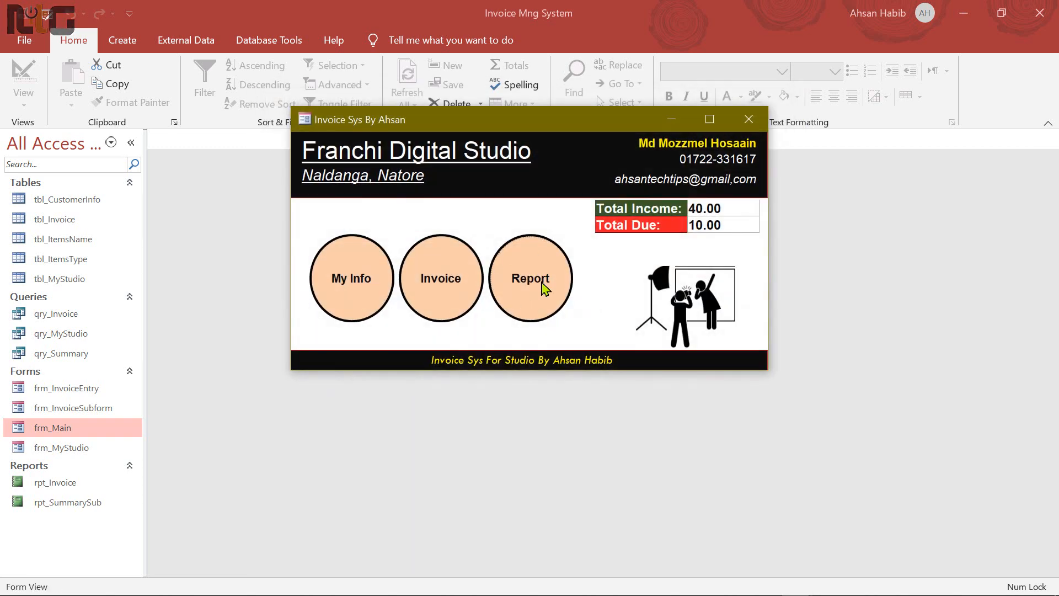
Preview the invoice report without a parameter value, then close the preview
click(544, 286)
key(Return)
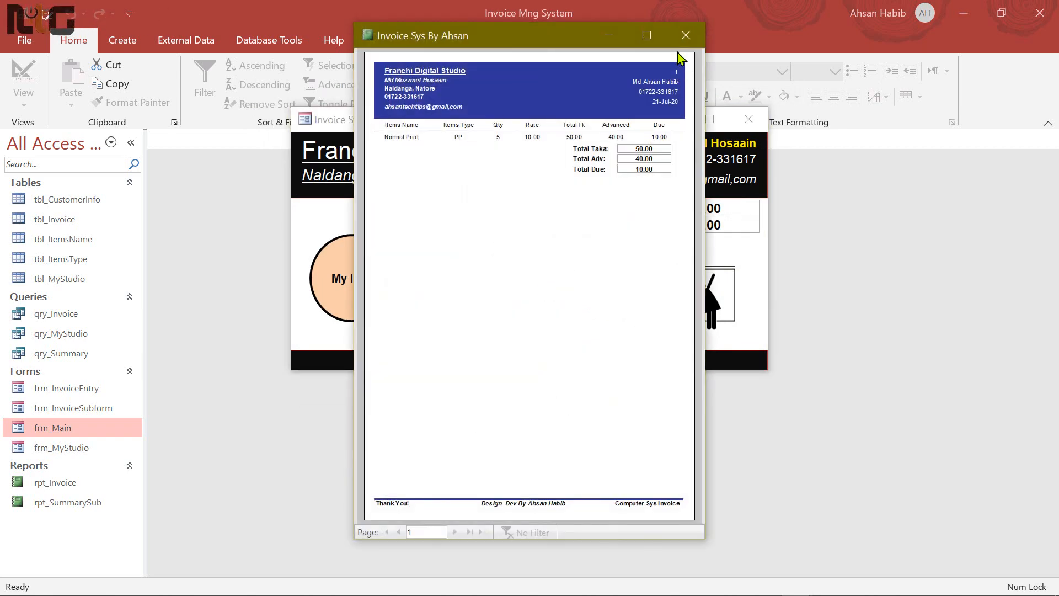
click(685, 35)
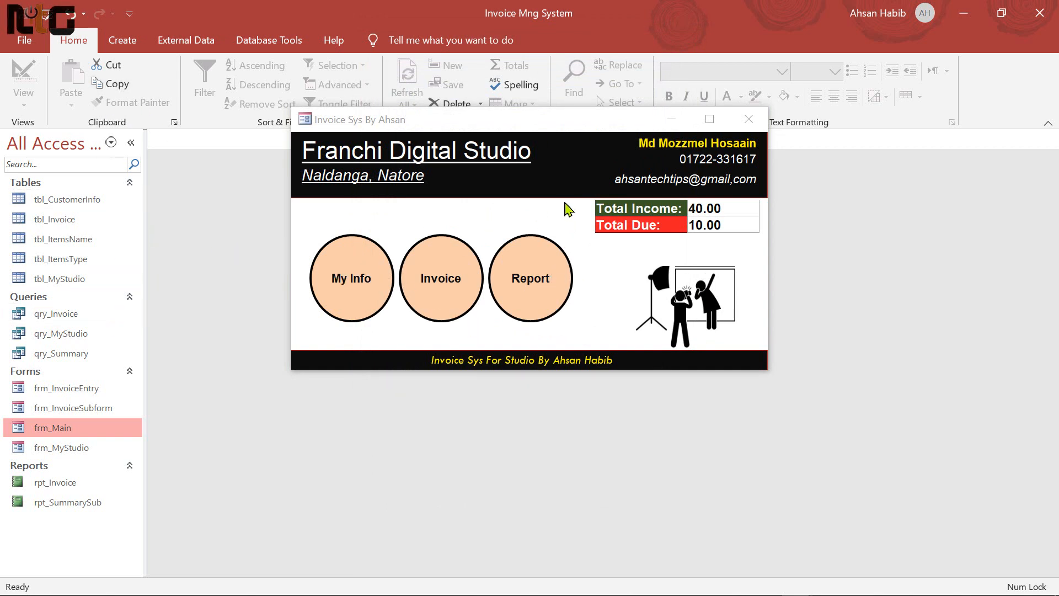
Set frm_Main as the Display Form in the Current Database options
click(748, 120)
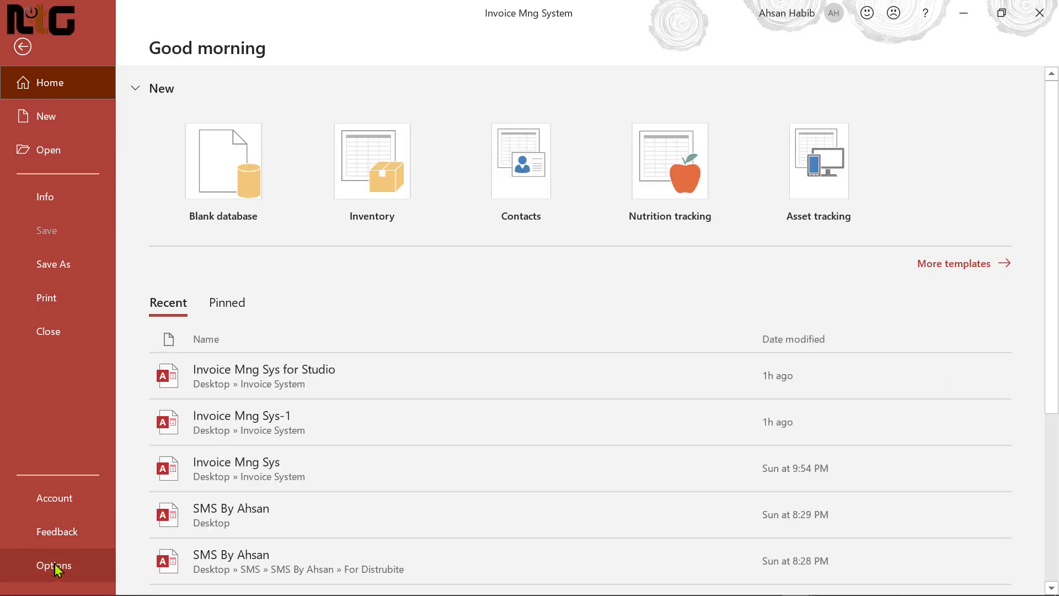
click(56, 566)
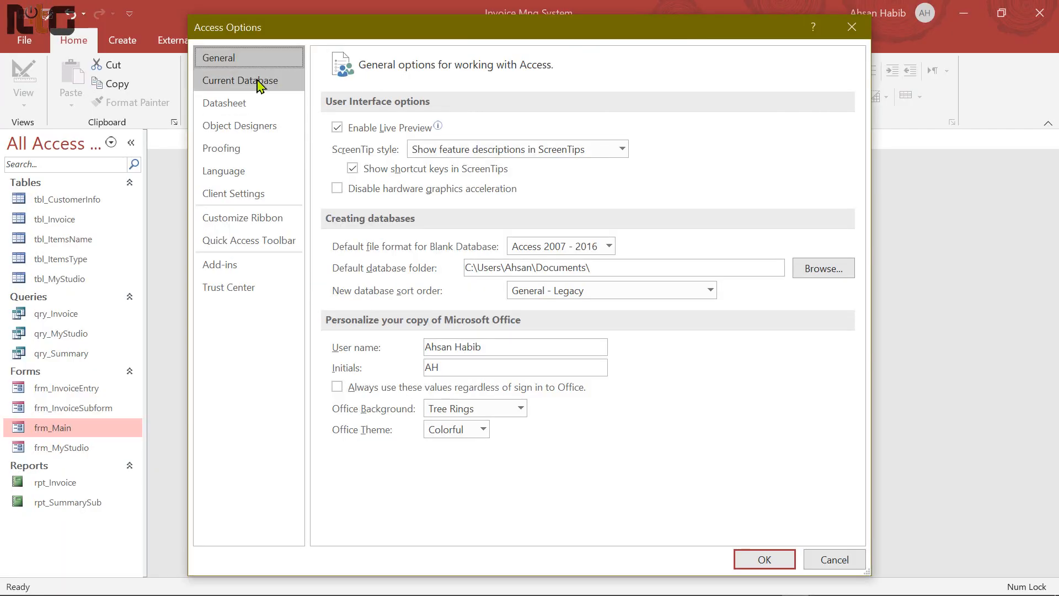
click(258, 82)
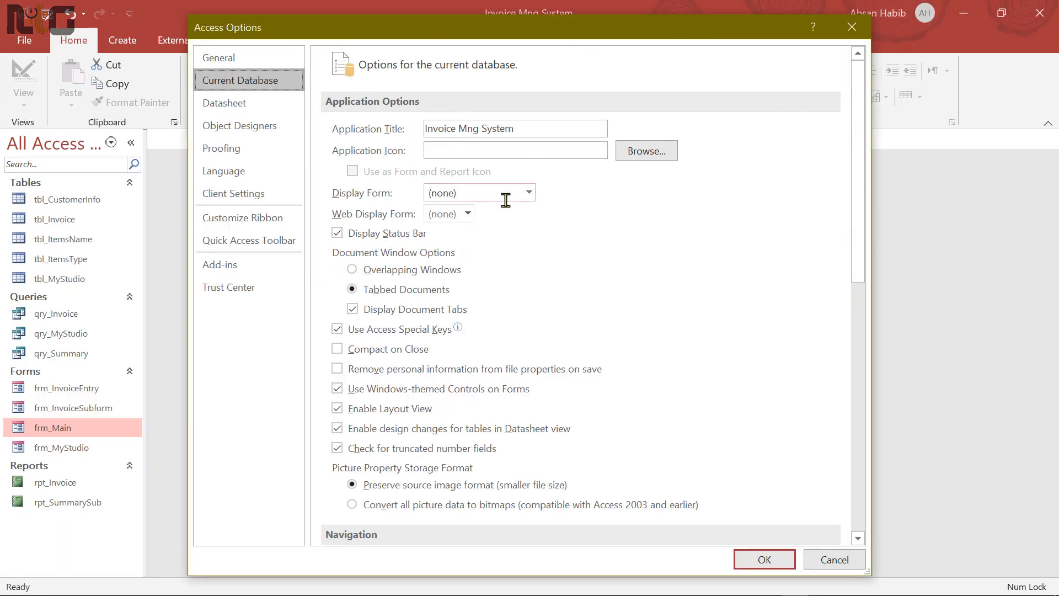
click(529, 192)
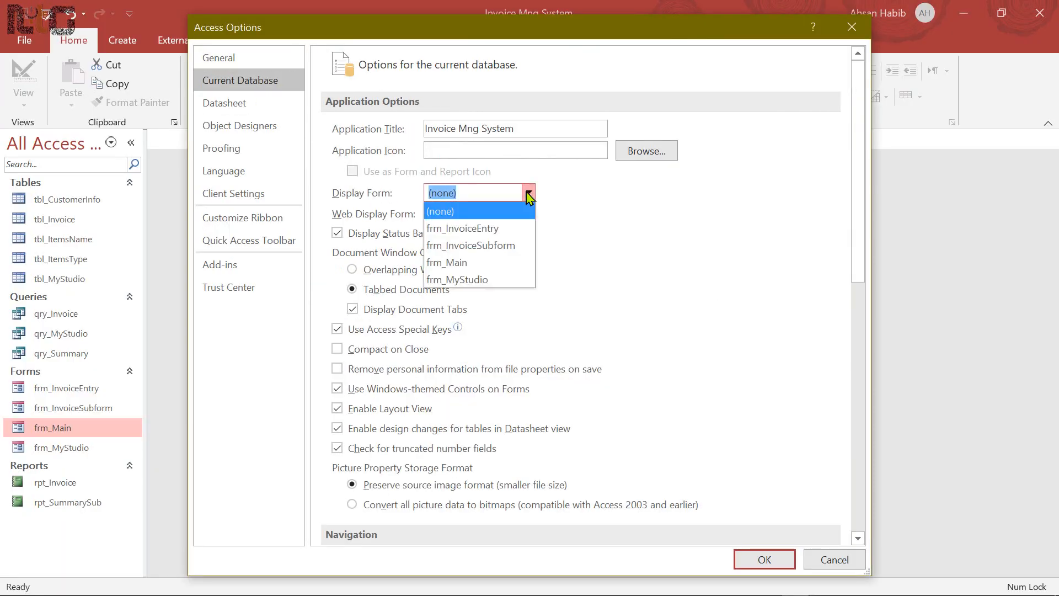
click(462, 263)
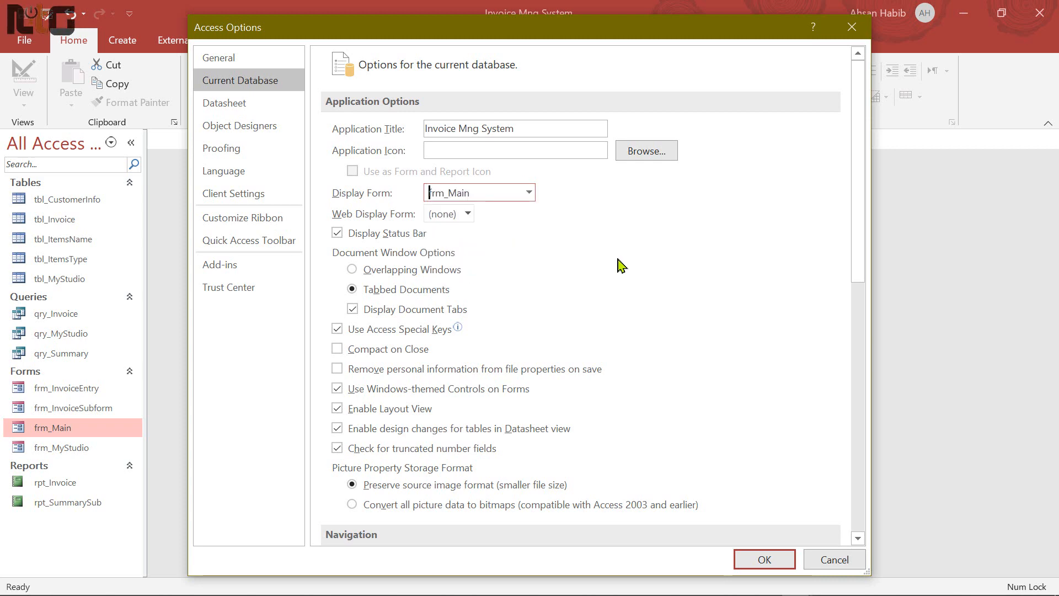
click(764, 559)
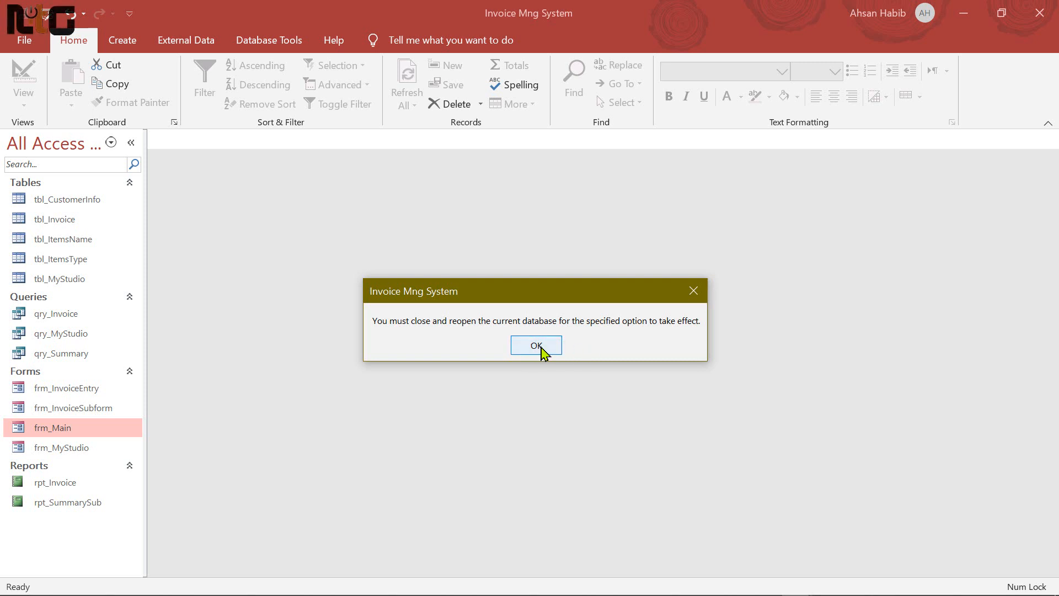
click(539, 351)
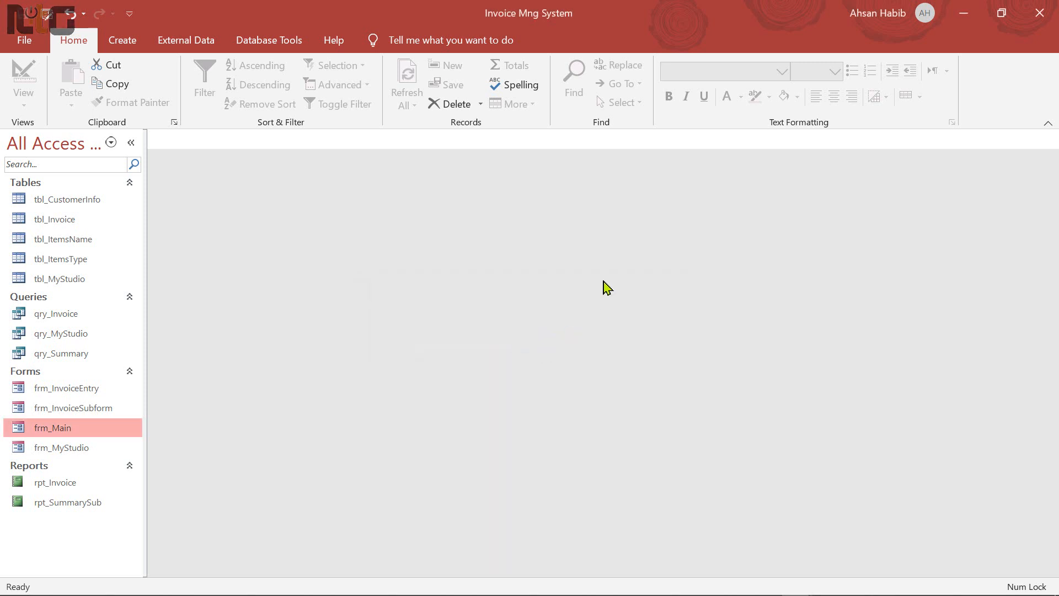
Close Access and reopen Invoice Mng Sys-1 from the Invoice System folder
click(1040, 15)
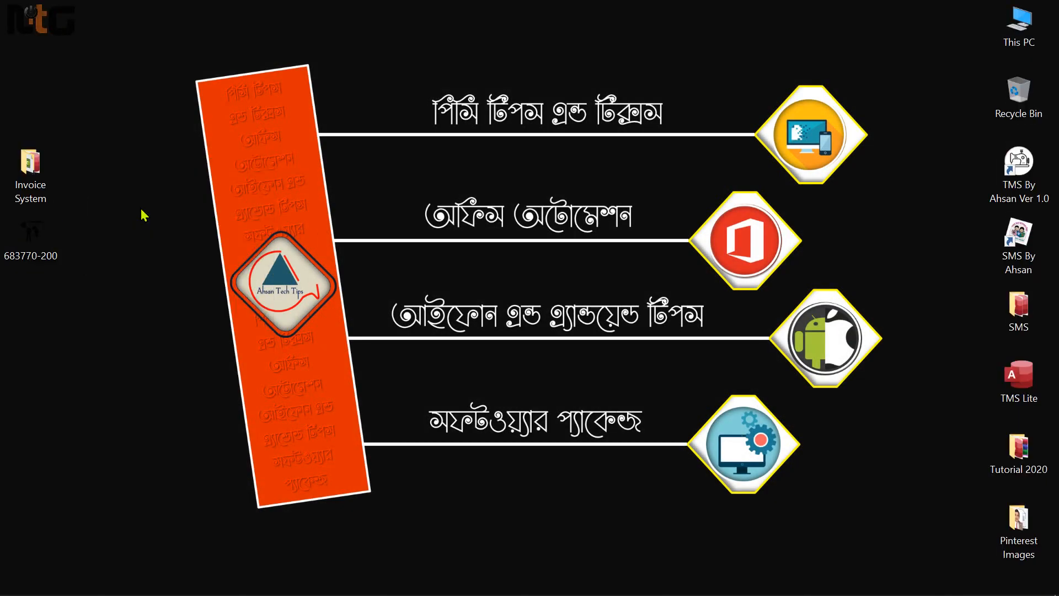
double_click(31, 168)
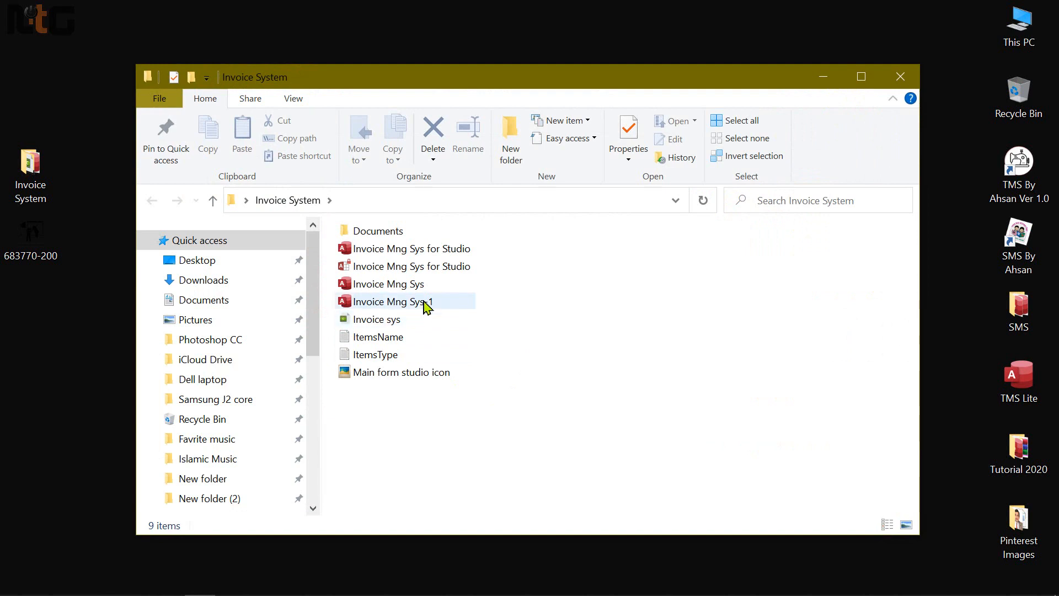
double_click(428, 303)
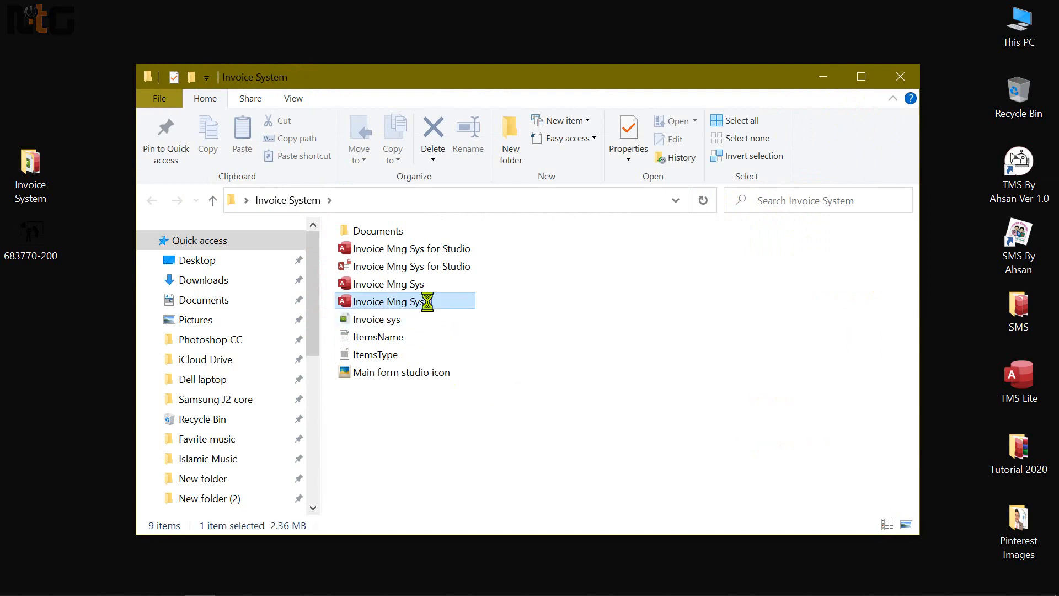